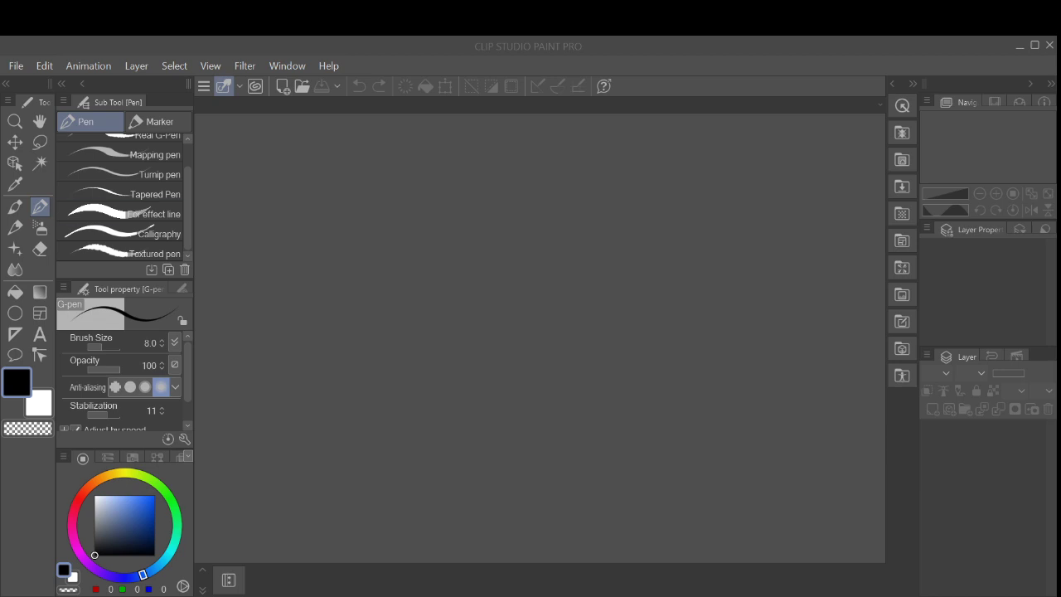
Step: Create a new illustration canvas of 1920 x 1080 px at 720 dpi
{"action": "left_click", "coordinate": [16, 65]}
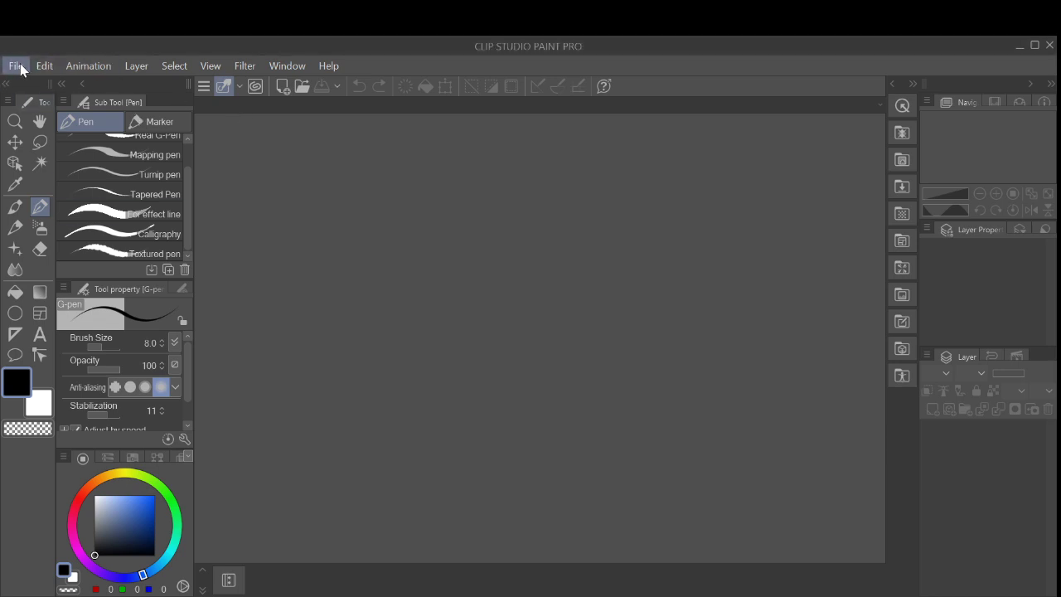
{"action": "left_click", "coordinate": [36, 87]}
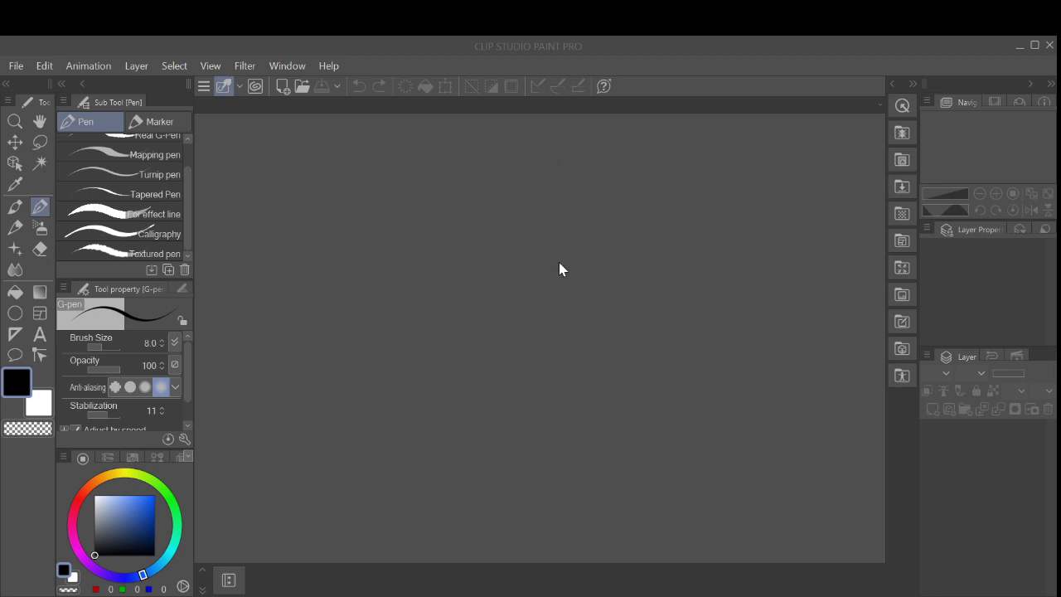
{"action": "left_click", "coordinate": [580, 121]}
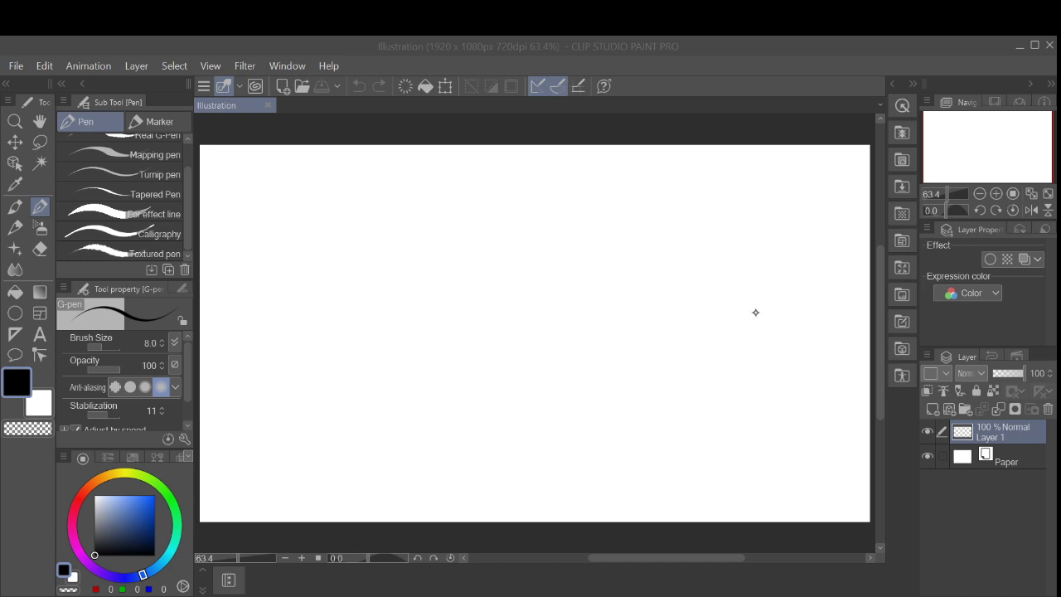
Step: Fill Layer 1 with dark navy blue (RGB 44, 51, 66) and switch to the Pen tool
{"action": "left_click", "coordinate": [15, 291]}
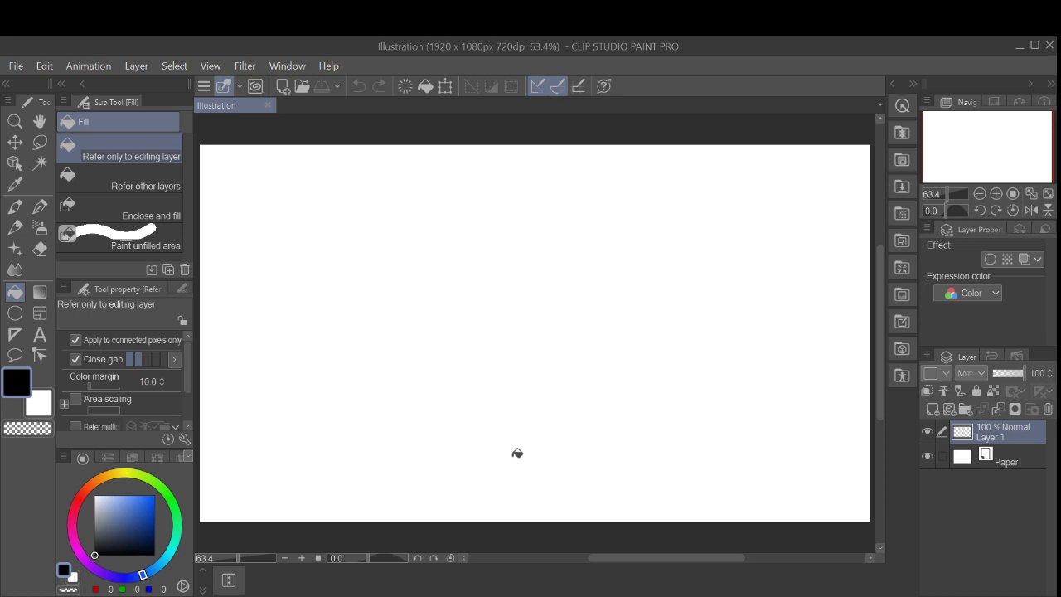
{"action": "left_click", "coordinate": [115, 539]}
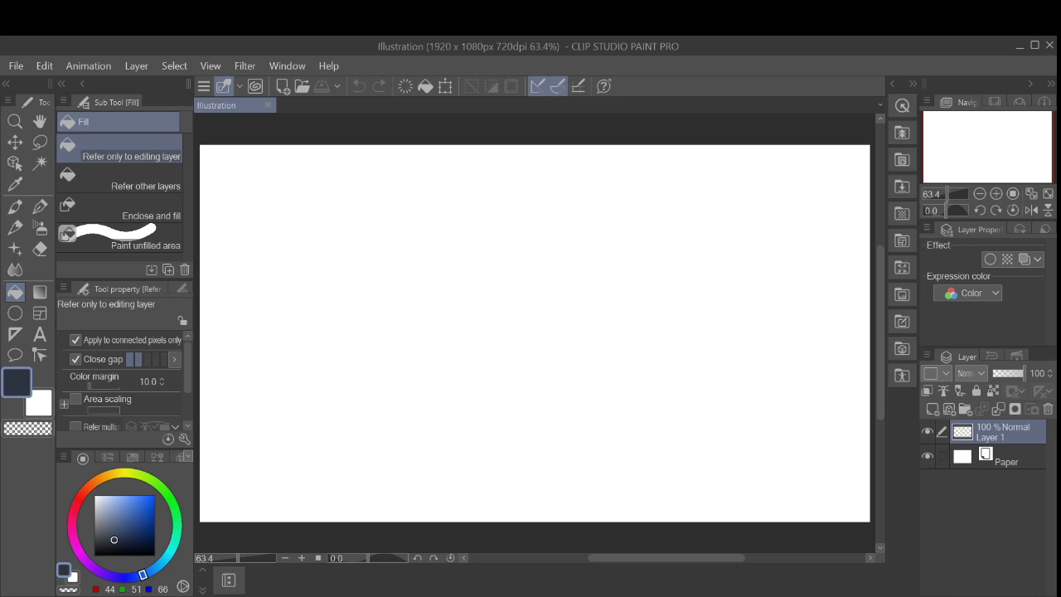
{"action": "left_click", "coordinate": [488, 419]}
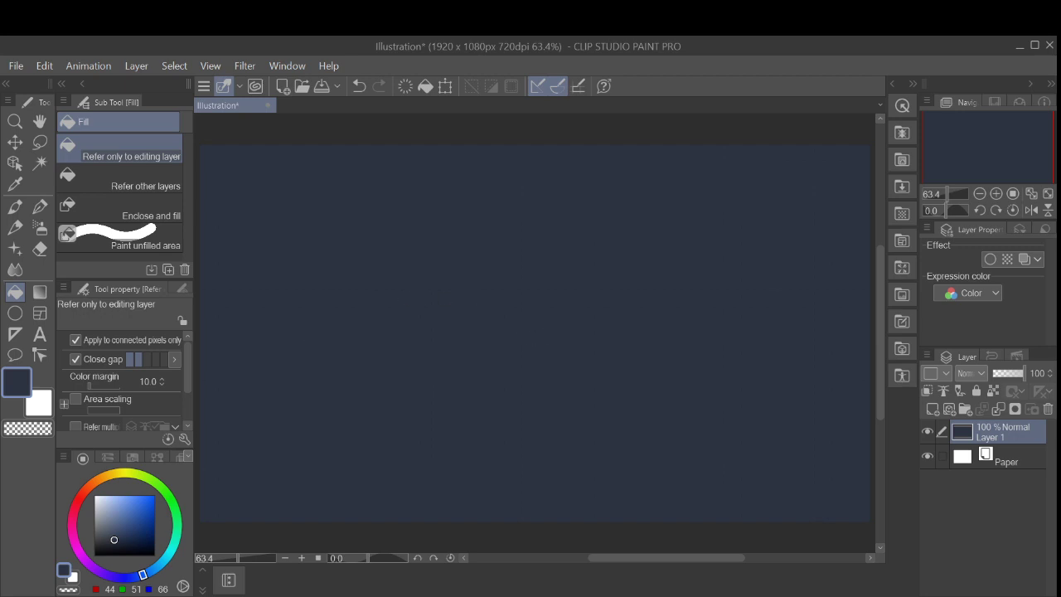
{"action": "left_click", "coordinate": [39, 206]}
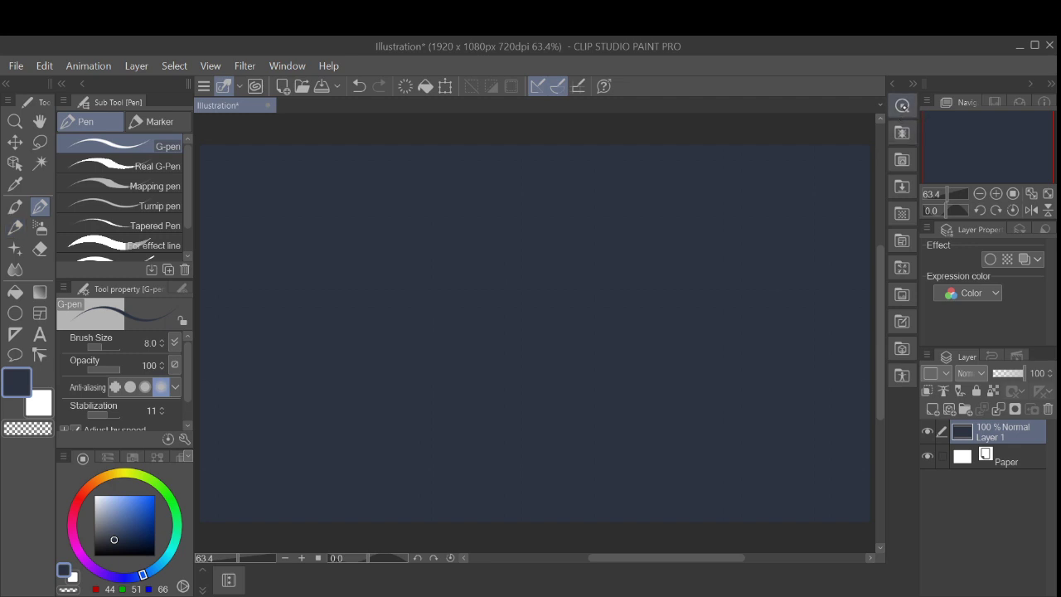
Step: Look through the color pattern and background materials and the quick access commands
{"action": "left_click", "coordinate": [902, 106]}
{"action": "left_click", "coordinate": [902, 133]}
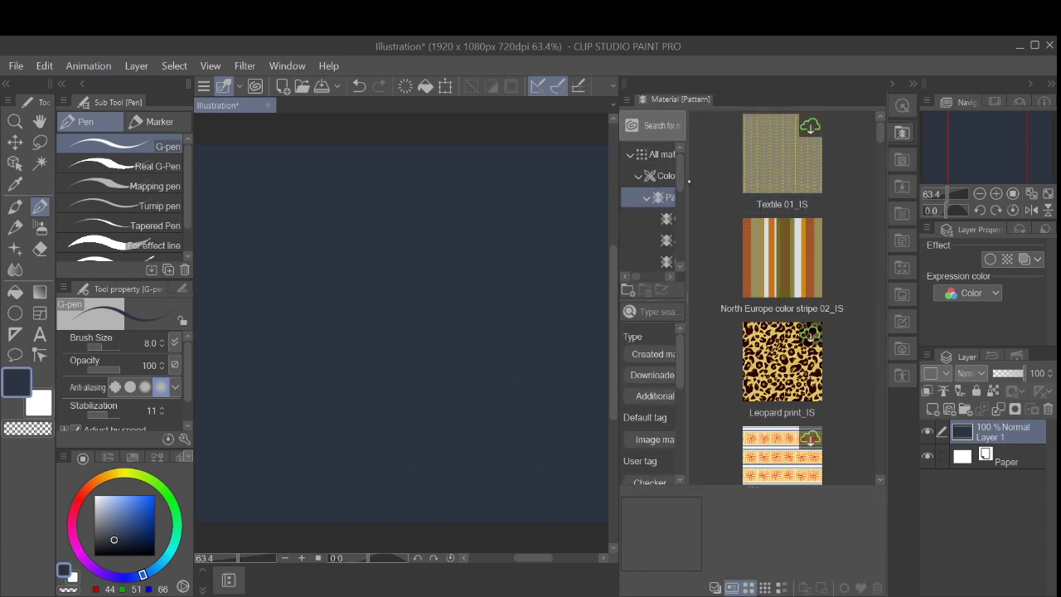
{"action": "left_click", "coordinate": [693, 181]}
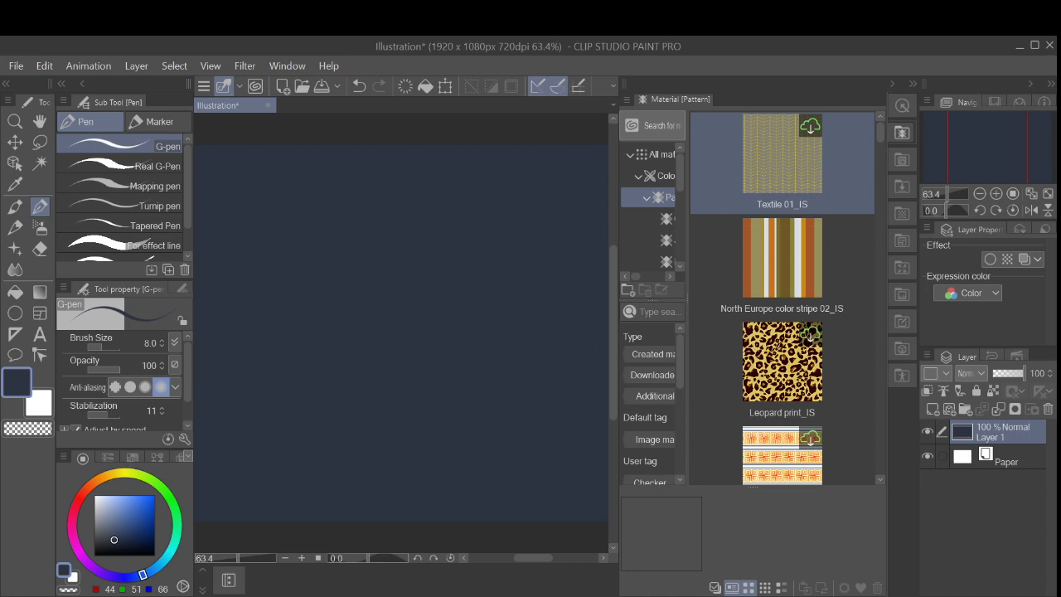
{"action": "left_click", "coordinate": [902, 159]}
{"action": "left_click", "coordinate": [833, 162]}
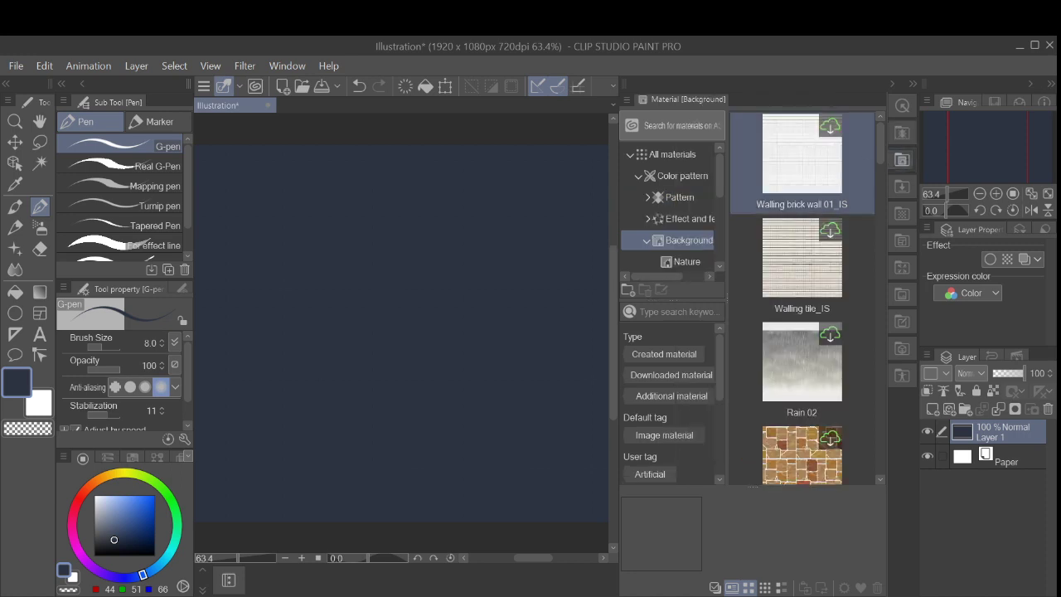
{"action": "left_click", "coordinate": [773, 279]}
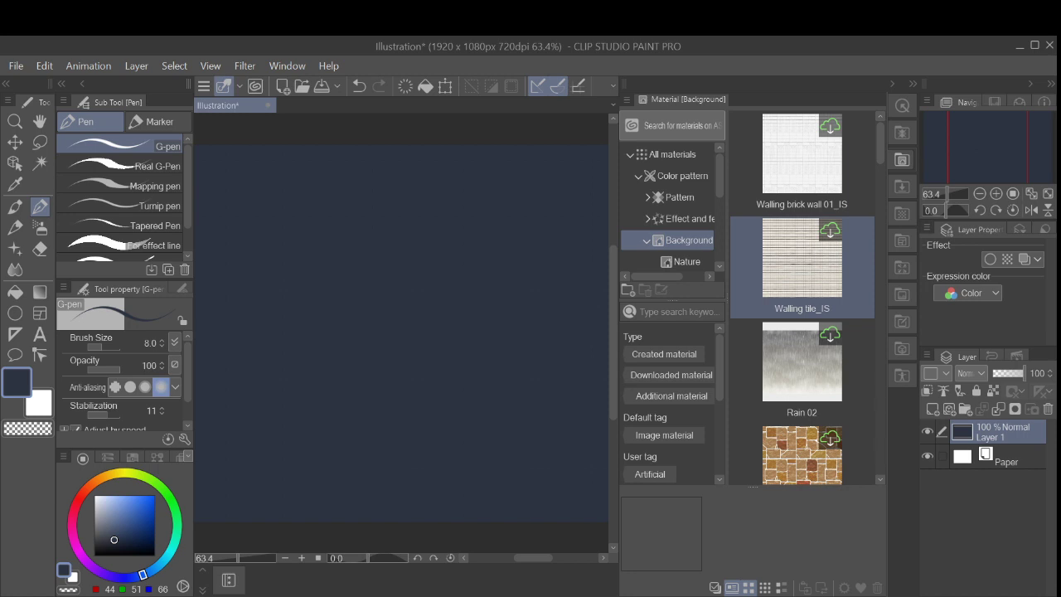
{"action": "left_click", "coordinate": [902, 214]}
{"action": "left_click", "coordinate": [902, 105]}
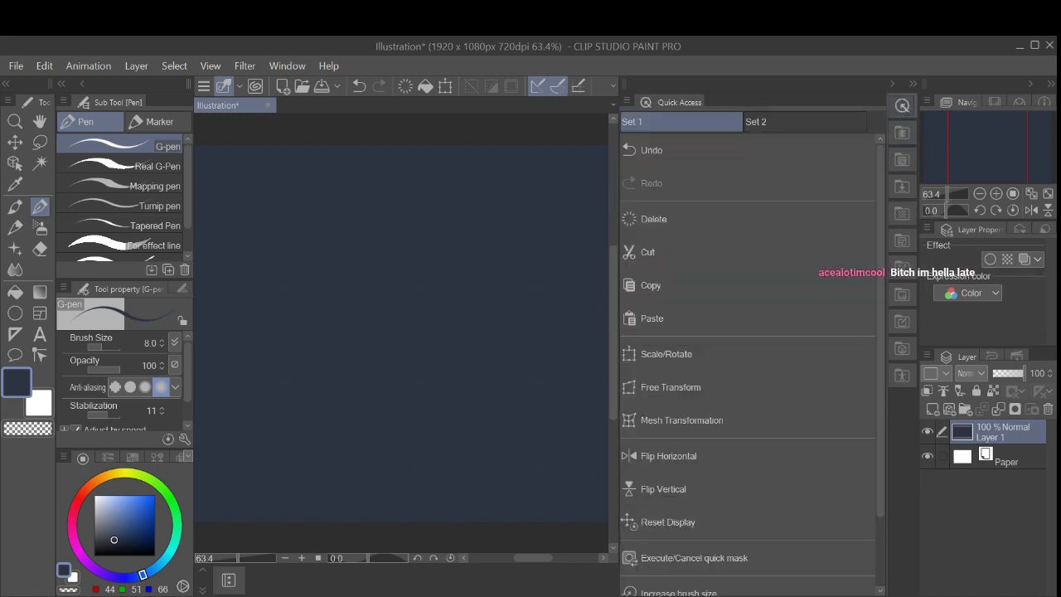
{"action": "left_click", "coordinate": [746, 420]}
{"action": "left_click", "coordinate": [785, 418]}
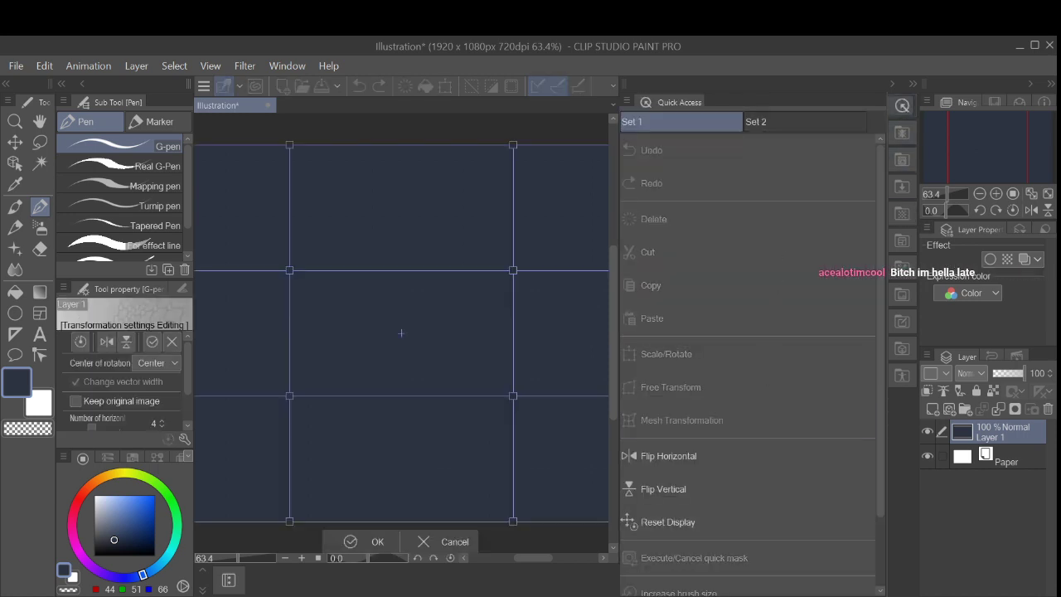
{"action": "left_click", "coordinate": [681, 122]}
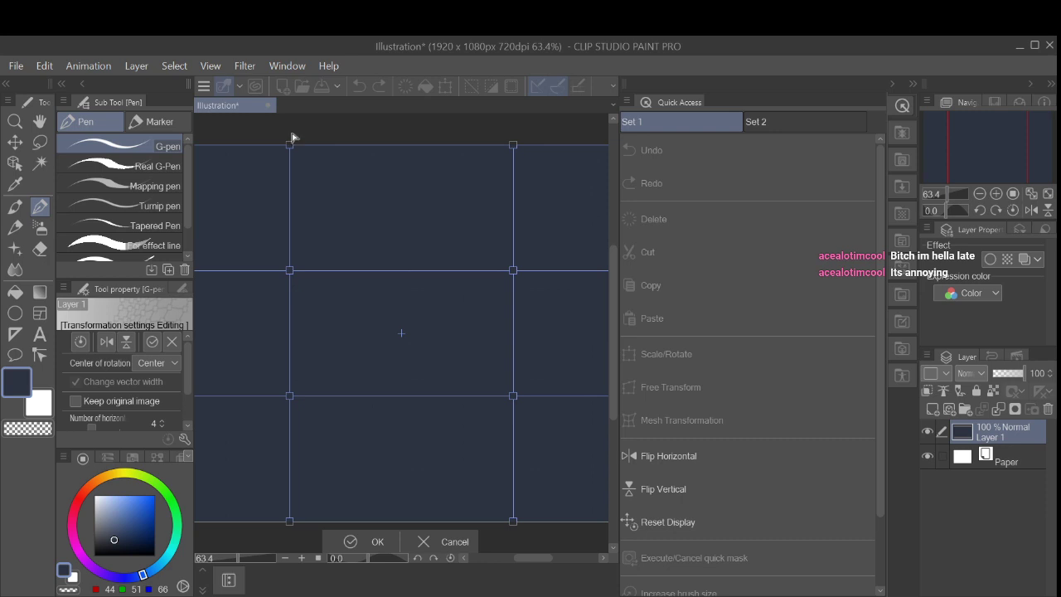
{"action": "left_click_drag", "start_coordinate": [291, 144], "coordinate": [291, 133]}
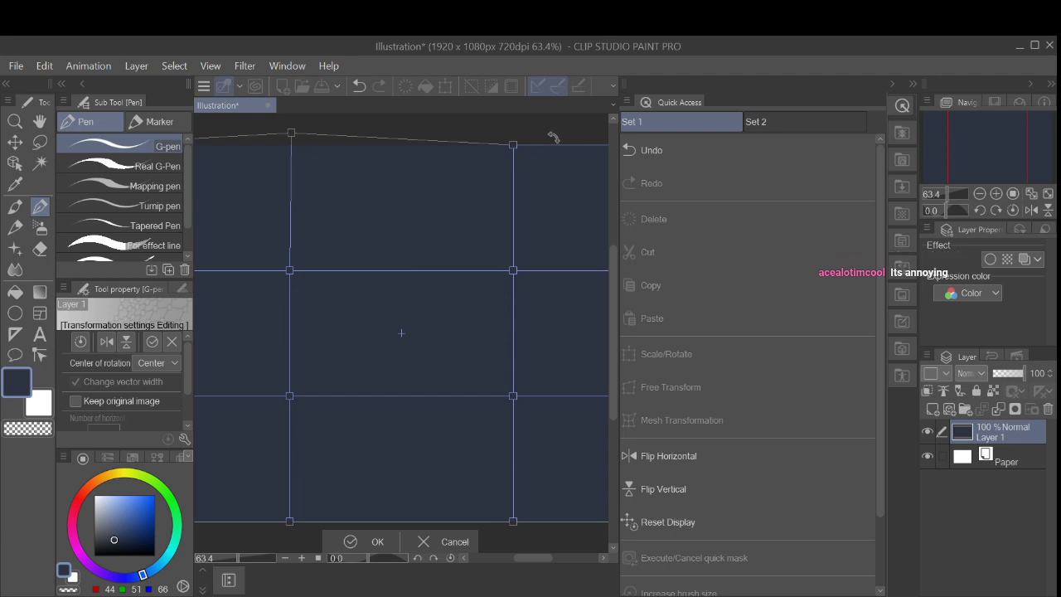
{"action": "left_click", "coordinate": [422, 537]}
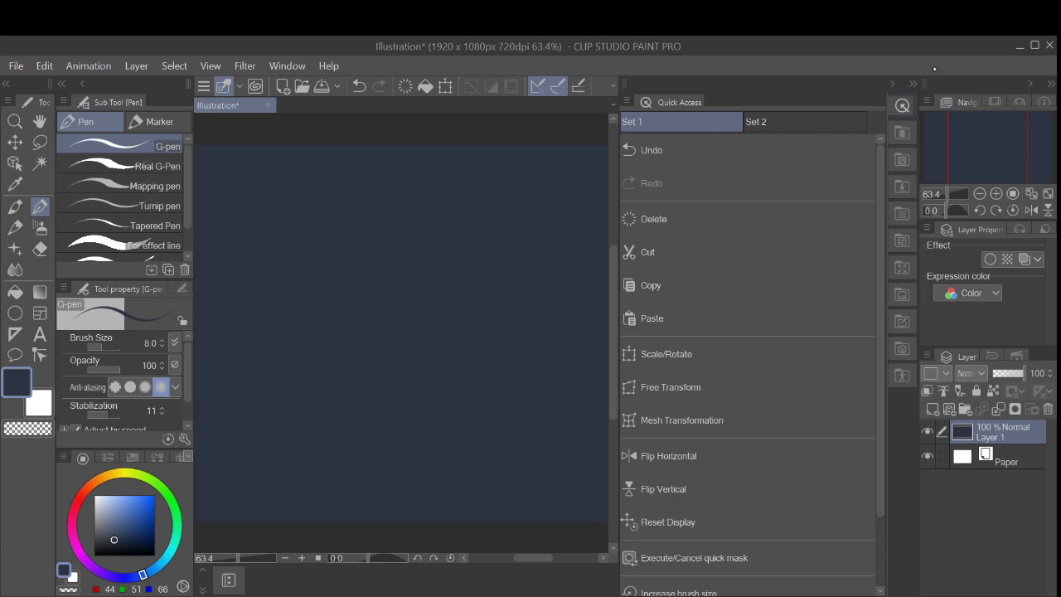
{"action": "left_click", "coordinate": [894, 82]}
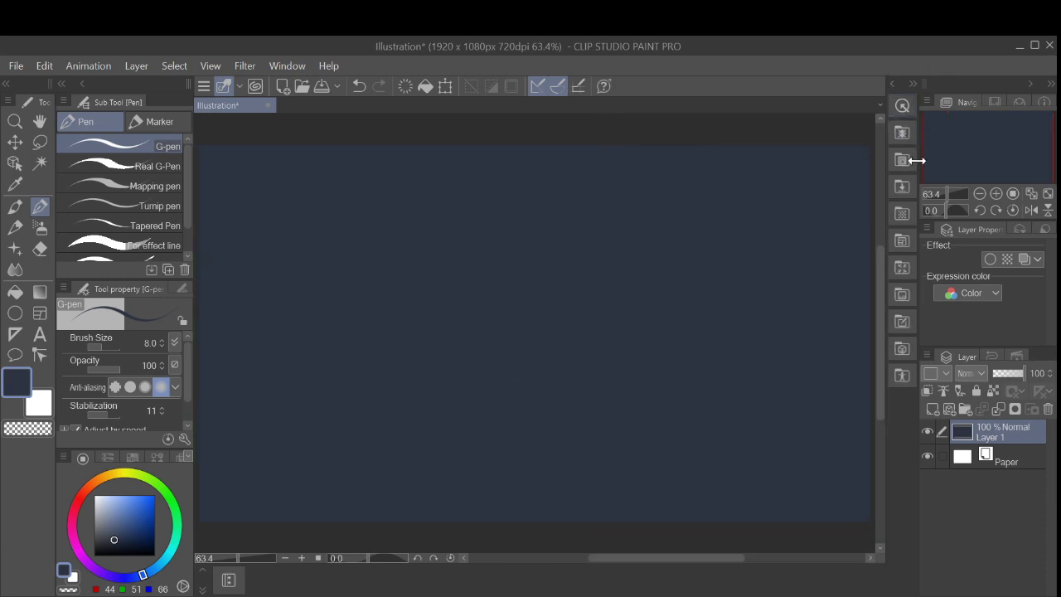
Step: Add the first three downloaded brush materials to the Pen sub tools and collapse the material library
{"action": "left_click", "coordinate": [902, 187]}
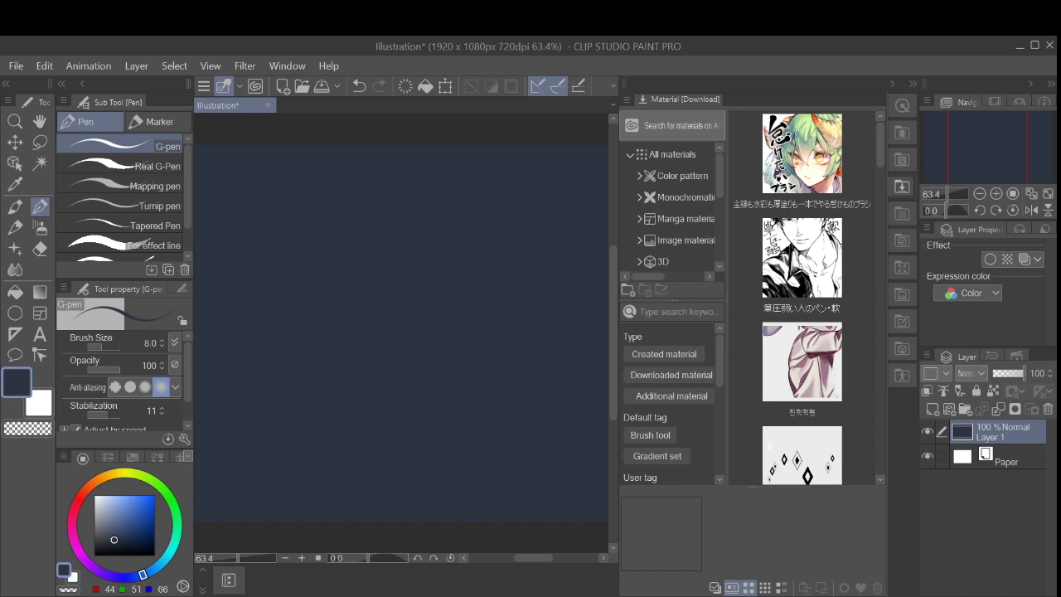
{"action": "left_click", "coordinate": [801, 163]}
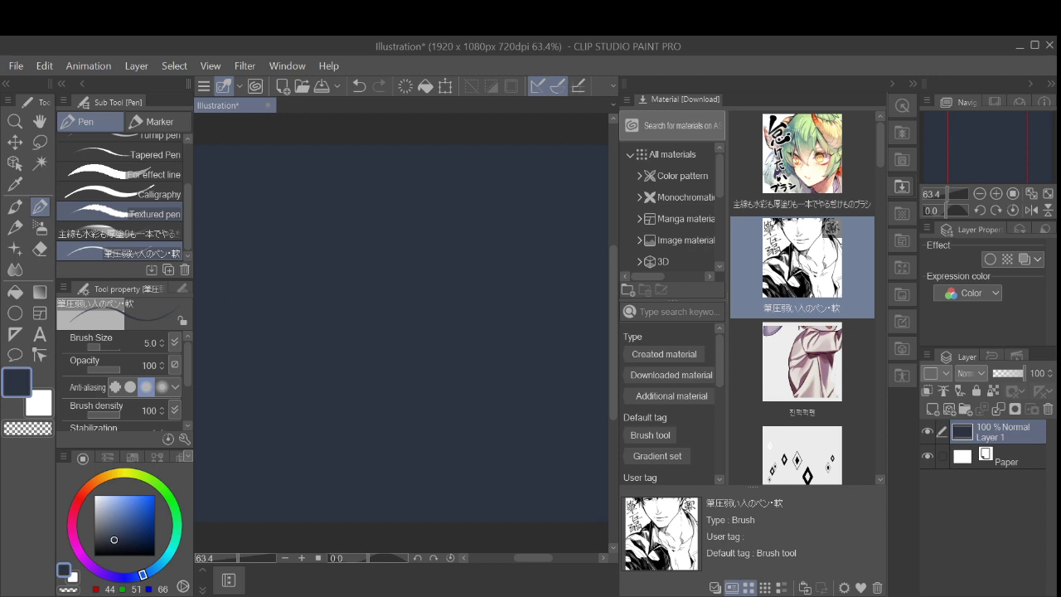
{"action": "left_click_drag", "start_coordinate": [801, 361], "coordinate": [120, 249]}
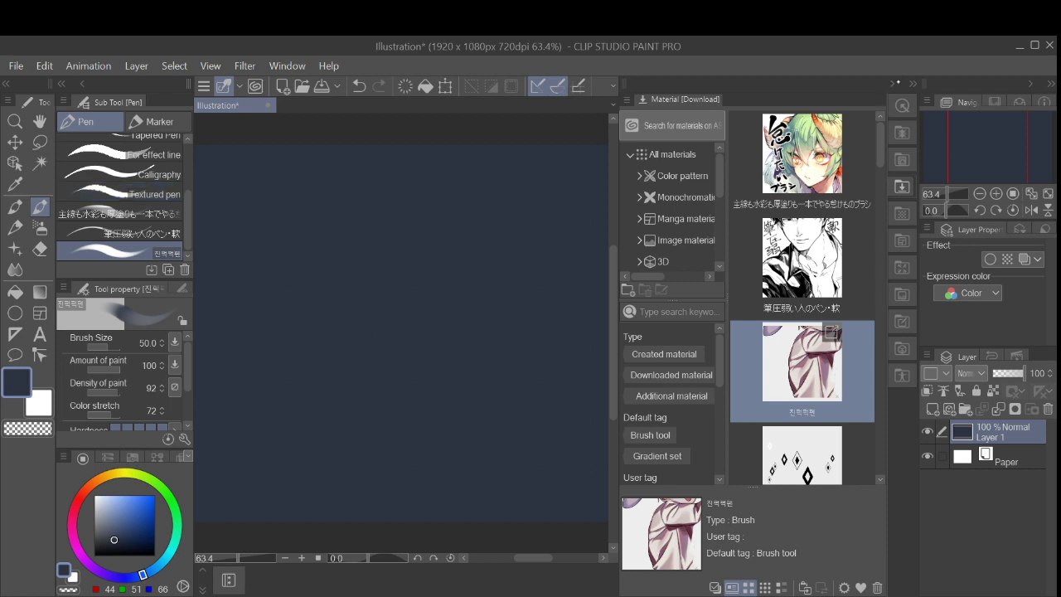
{"action": "left_click", "coordinate": [897, 83]}
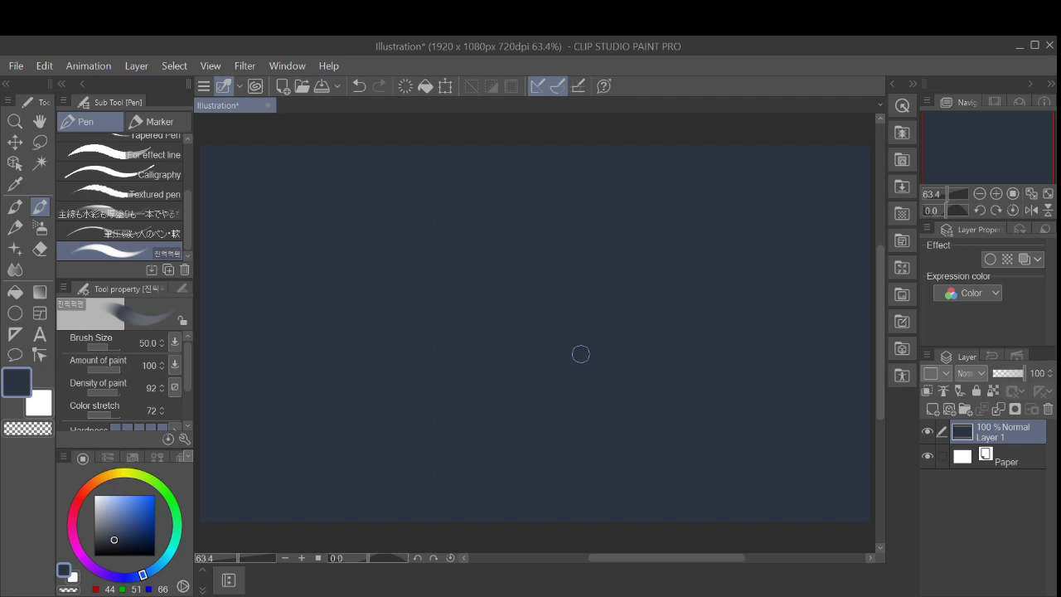
{"action": "left_click", "coordinate": [359, 86]}
{"action": "left_click", "coordinate": [359, 86]}
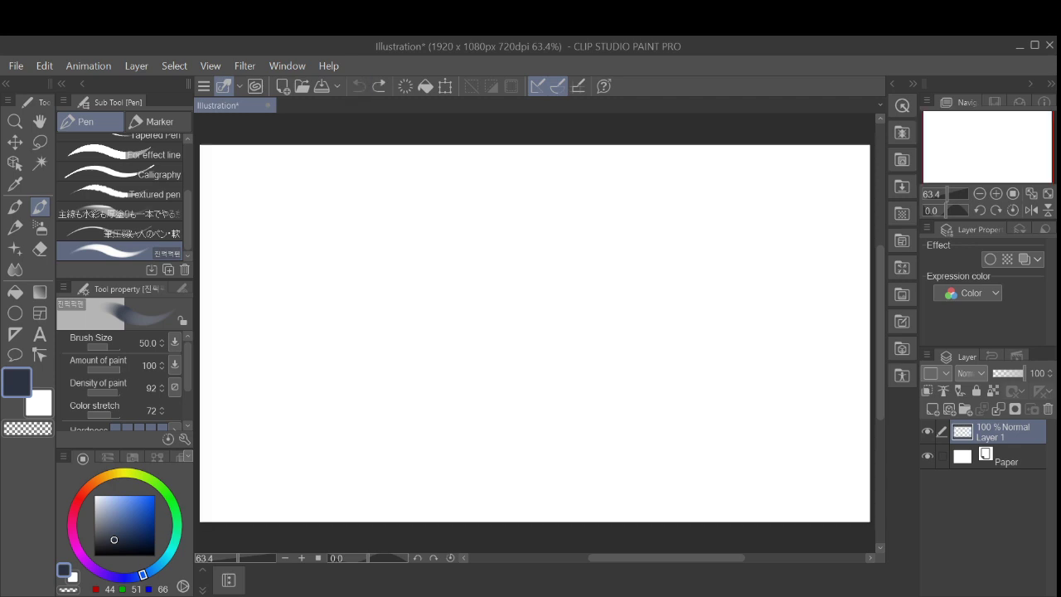
{"action": "left_click", "coordinate": [379, 86]}
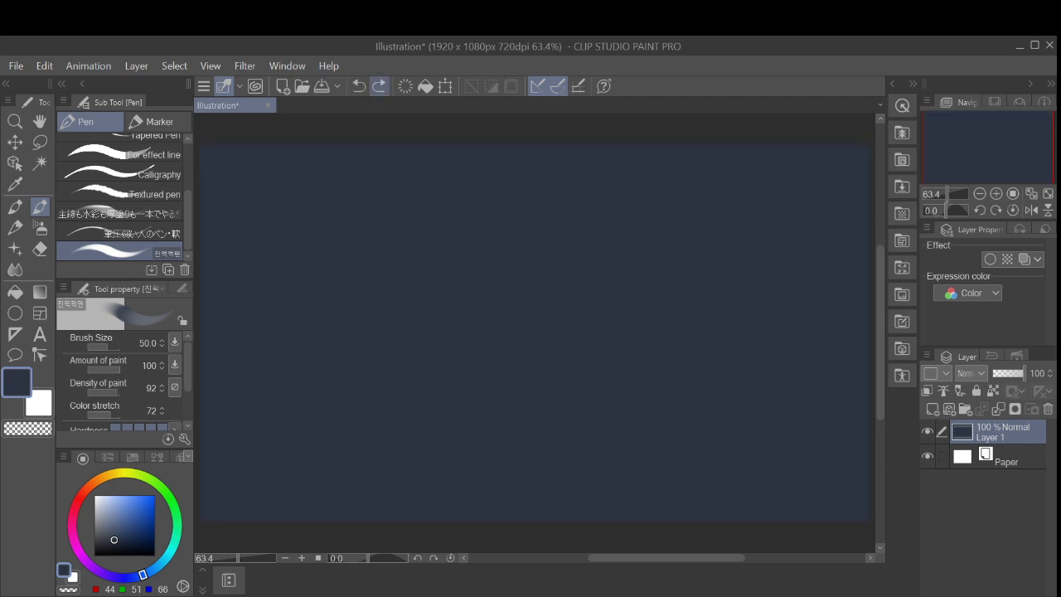
Step: Add a new layer above the navy layer, choose the 筆圧弱い人のペン・軟 brush and set the drawing color to white
{"action": "left_click", "coordinate": [927, 390]}
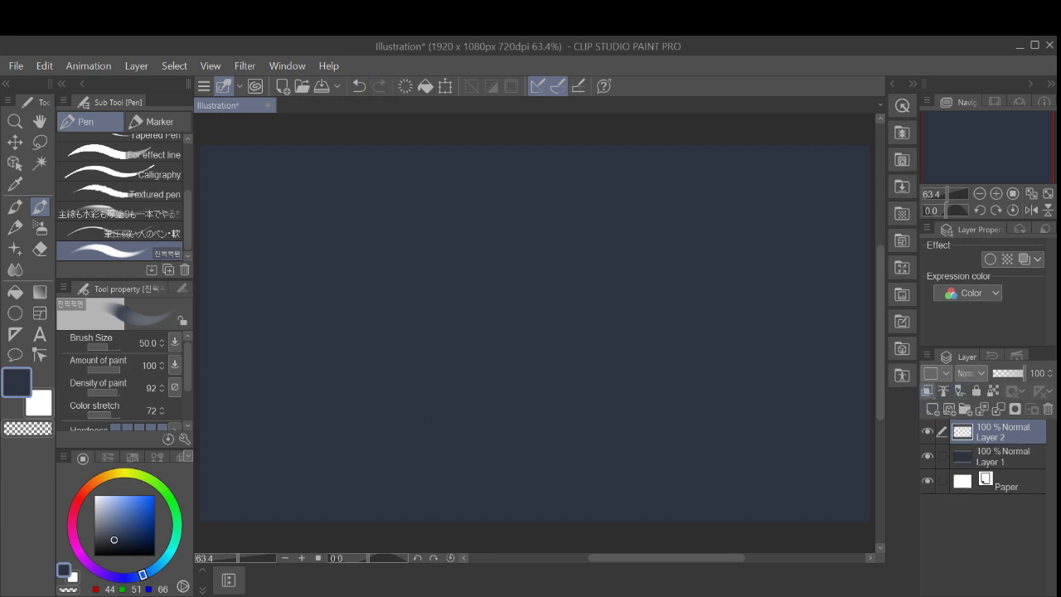
{"action": "left_click", "coordinate": [141, 227]}
{"action": "mouse_move", "coordinate": [103, 517]}
{"action": "left_mouse_down"}
{"action": "mouse_move", "coordinate": [91, 503]}
{"action": "mouse_move", "coordinate": [88, 517]}
{"action": "mouse_move", "coordinate": [94, 496]}
{"action": "left_mouse_up"}
{"action": "left_click", "coordinate": [97, 513]}
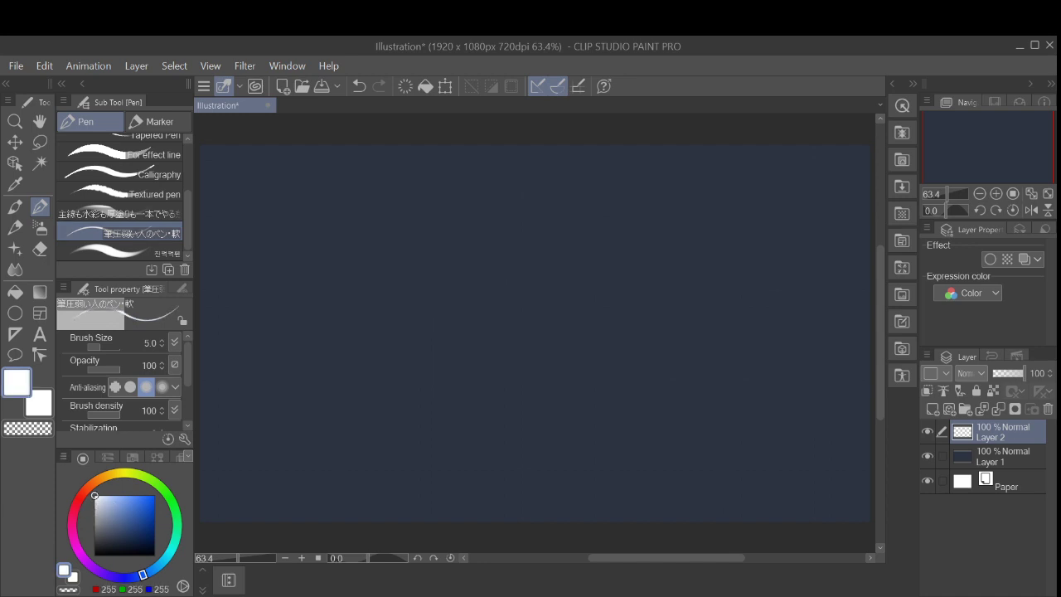
Step: Try out white test strokes with the 筆圧弱い人のペン・軟 brush and the Textured pen, undoing each
{"action": "left_click_drag", "start_coordinate": [382, 285], "coordinate": [417, 327]}
{"action": "left_click", "coordinate": [359, 86]}
{"action": "left_click", "coordinate": [158, 195]}
{"action": "mouse_move", "coordinate": [365, 261]}
{"action": "left_mouse_down"}
{"action": "mouse_move", "coordinate": [369, 334]}
{"action": "mouse_move", "coordinate": [410, 345]}
{"action": "left_mouse_up"}
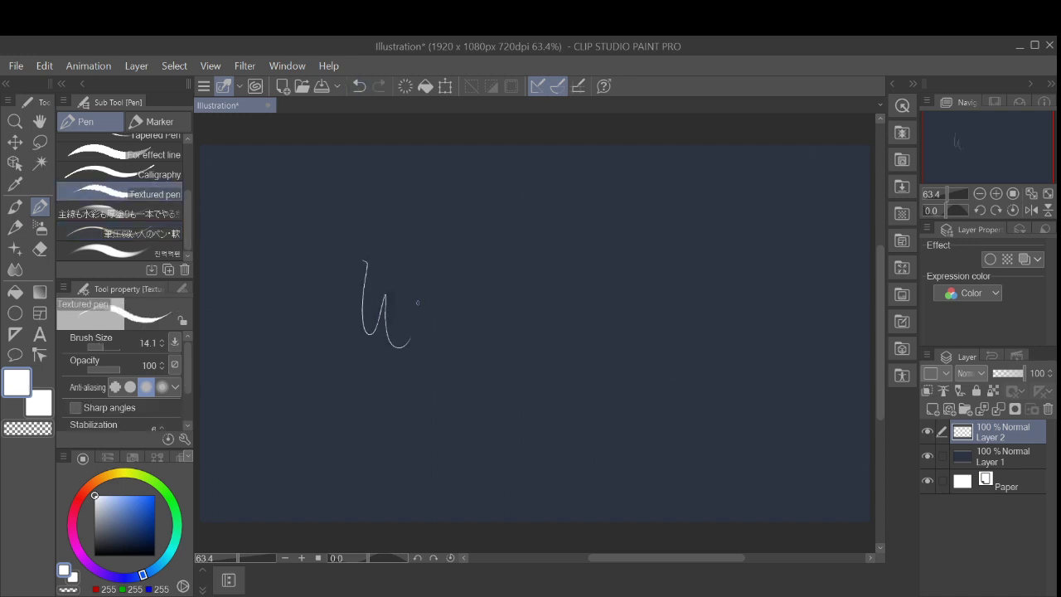
{"action": "left_click", "coordinate": [359, 86]}
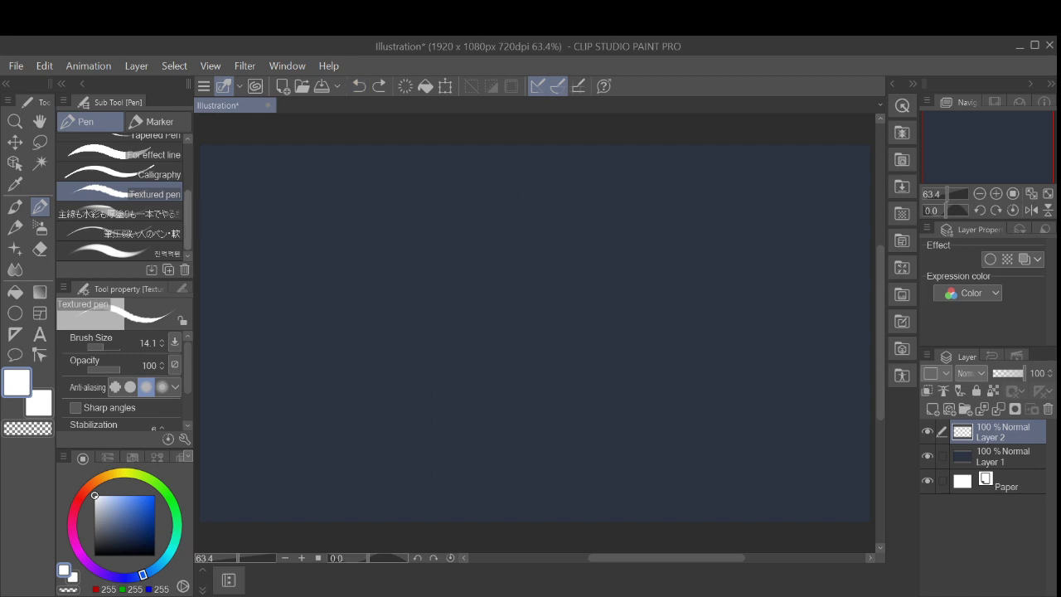
Step: Try out a white test stroke with the For effect line pen near the canvas's upper-left area and undo it
{"action": "scroll", "coordinate": [191, 217], "scroll_direction": "up", "scroll_amount": 2}
{"action": "scroll", "coordinate": [119, 197], "scroll_direction": "up", "scroll_amount": 1}
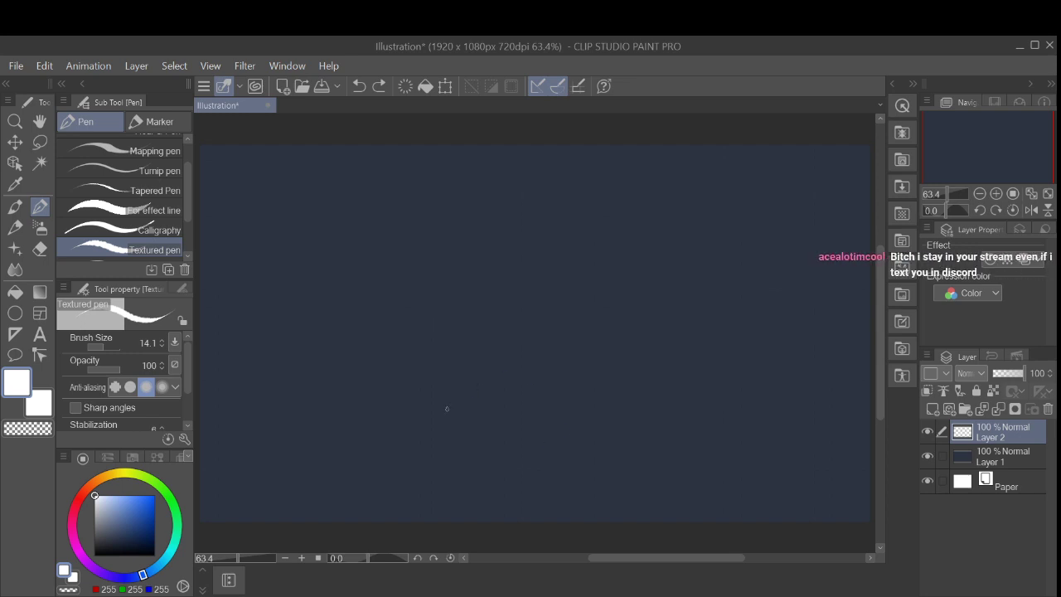
{"action": "scroll", "coordinate": [166, 214], "scroll_direction": "up", "scroll_amount": 2}
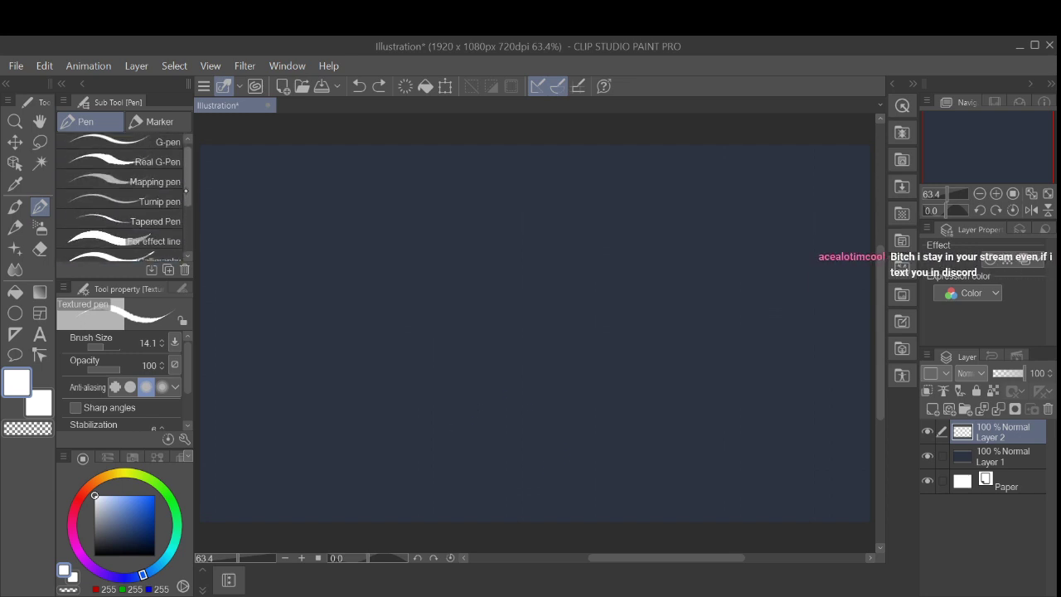
{"action": "left_click", "coordinate": [154, 240]}
{"action": "mouse_move", "coordinate": [246, 205]}
{"action": "left_mouse_down"}
{"action": "mouse_move", "coordinate": [253, 262]}
{"action": "mouse_move", "coordinate": [279, 257]}
{"action": "left_mouse_up"}
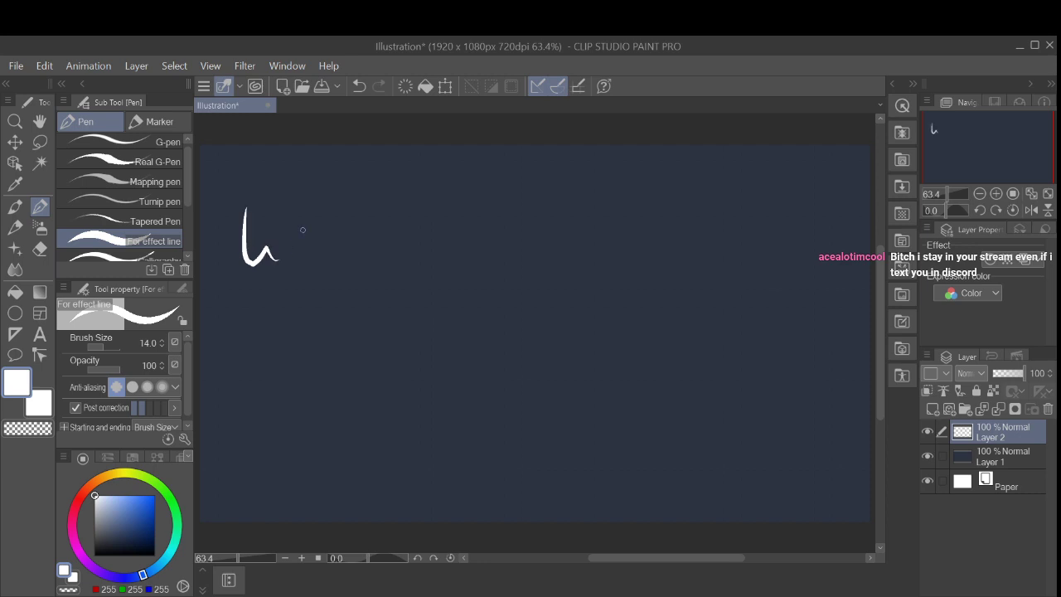
{"action": "key", "text": "ctrl+z"}
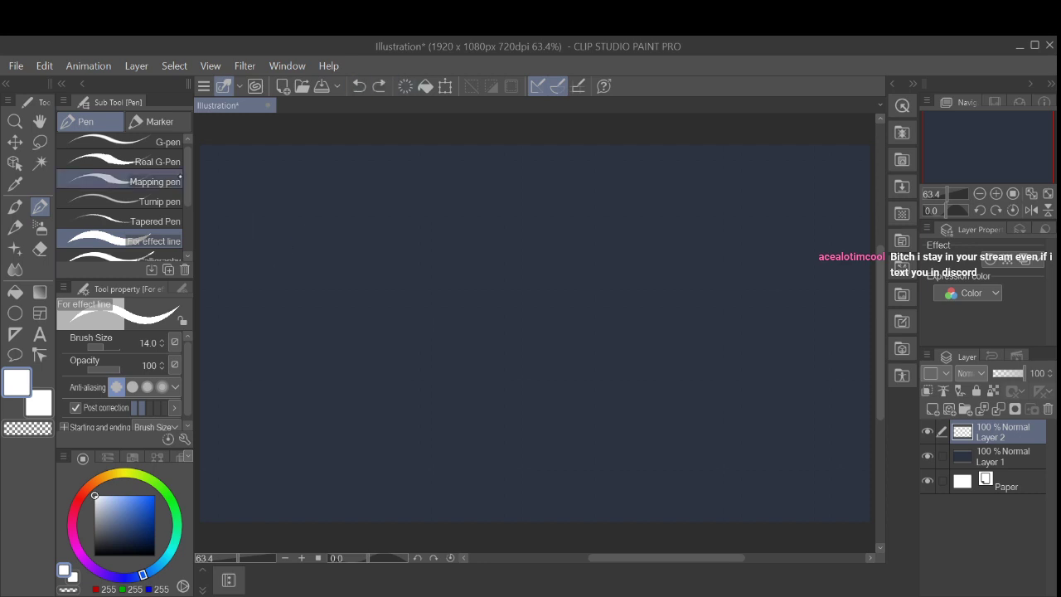
Step: Try out white test strokes with the G-pen and the Real G-Pen, undoing each
{"action": "scroll", "coordinate": [121, 199], "scroll_direction": "up", "scroll_amount": 1}
{"action": "left_click", "coordinate": [157, 146]}
{"action": "mouse_move", "coordinate": [341, 249]}
{"action": "left_mouse_down"}
{"action": "mouse_move", "coordinate": [373, 326]}
{"action": "mouse_move", "coordinate": [379, 319]}
{"action": "left_mouse_up"}
{"action": "left_click", "coordinate": [158, 166]}
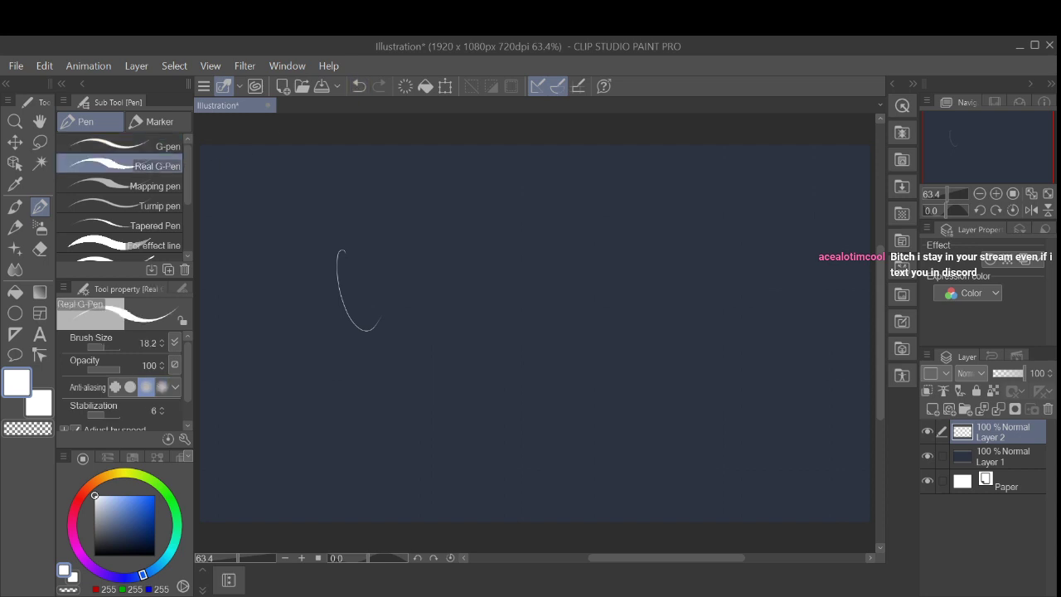
{"action": "left_click", "coordinate": [359, 85]}
{"action": "mouse_move", "coordinate": [334, 207]}
{"action": "left_mouse_down"}
{"action": "mouse_move", "coordinate": [332, 251]}
{"action": "mouse_move", "coordinate": [373, 312]}
{"action": "left_mouse_up"}
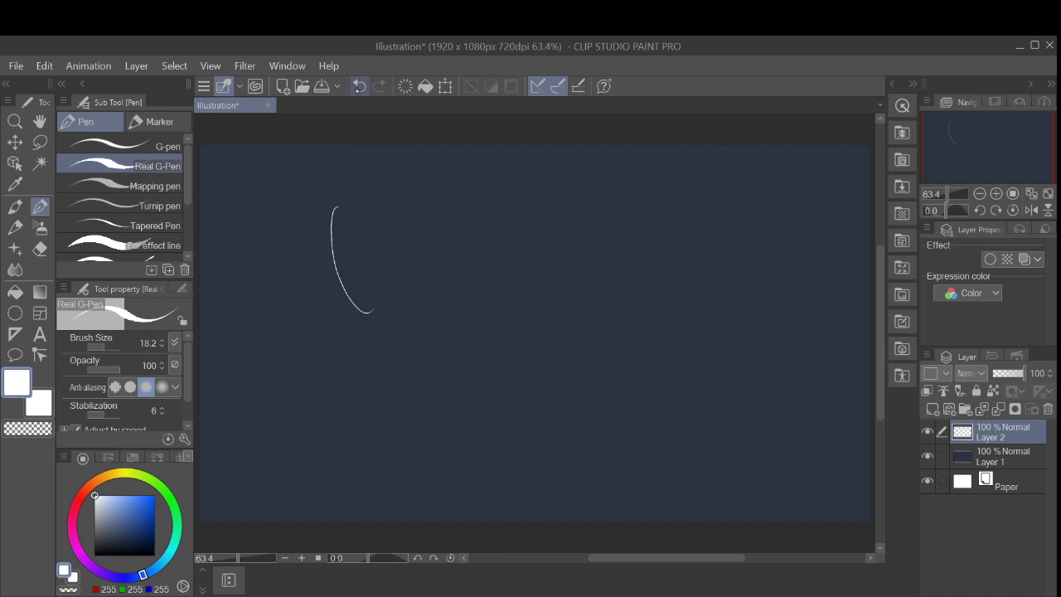
{"action": "left_click", "coordinate": [359, 86]}
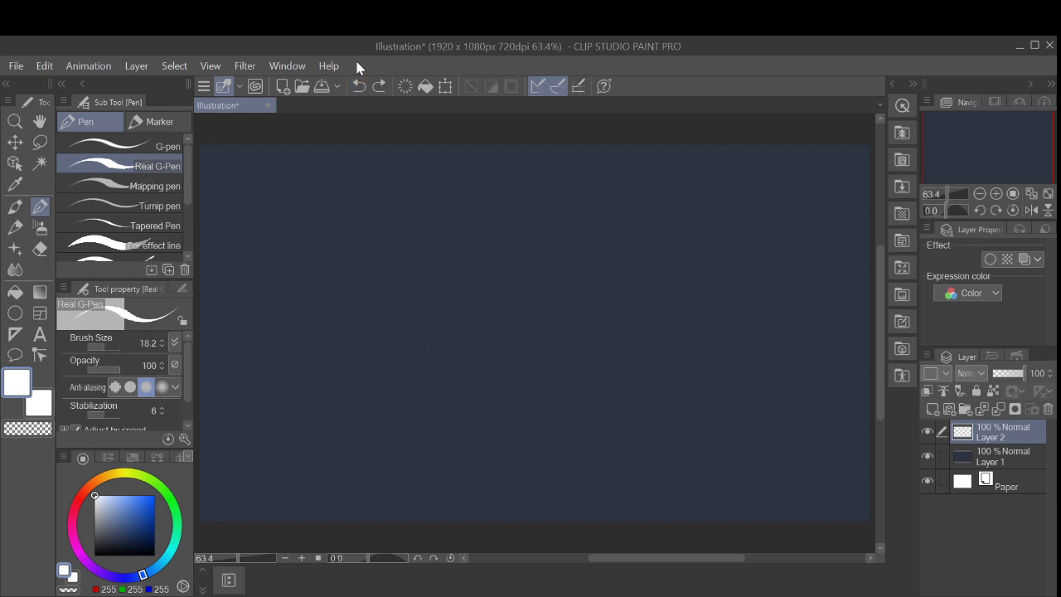
{"action": "left_click", "coordinate": [268, 35]}
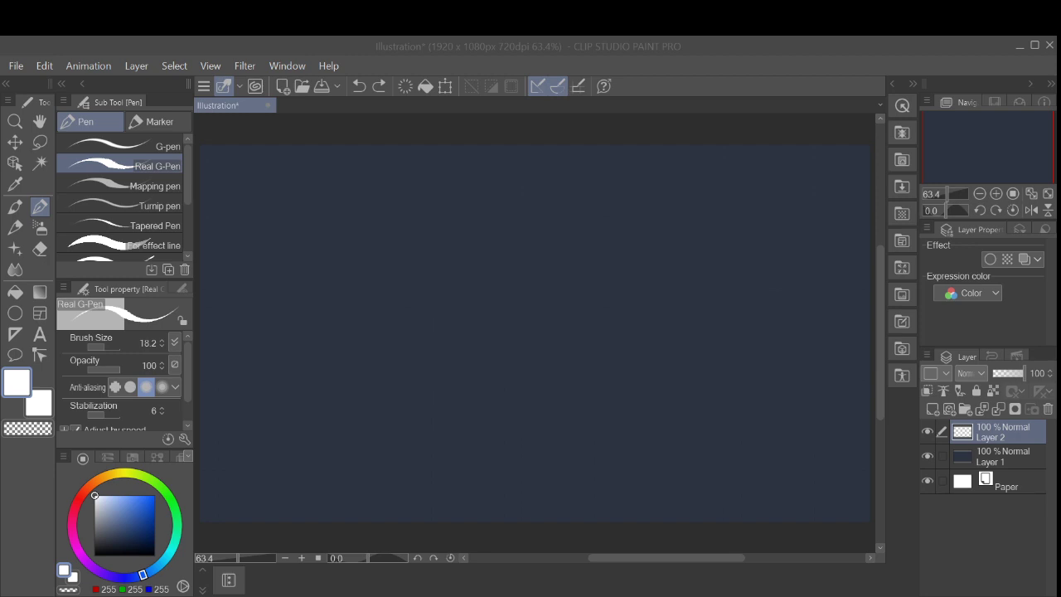
Step: Try out another white test stroke with the Real G-Pen, undo it and keep the empty new layer in place
{"action": "left_click_drag", "start_coordinate": [362, 274], "coordinate": [393, 308]}
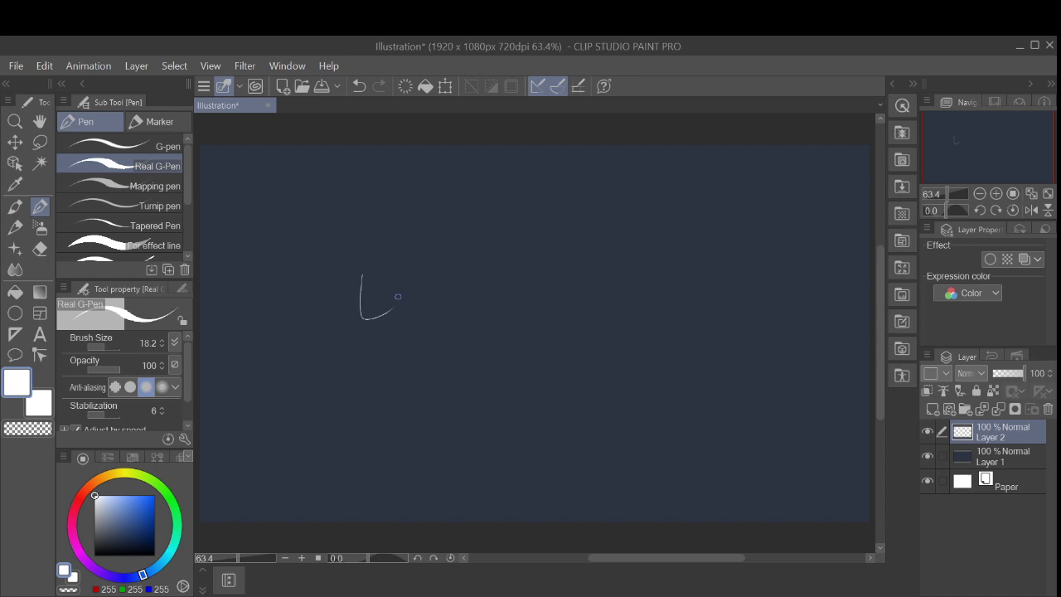
{"action": "left_click", "coordinate": [359, 86]}
{"action": "left_click", "coordinate": [359, 85]}
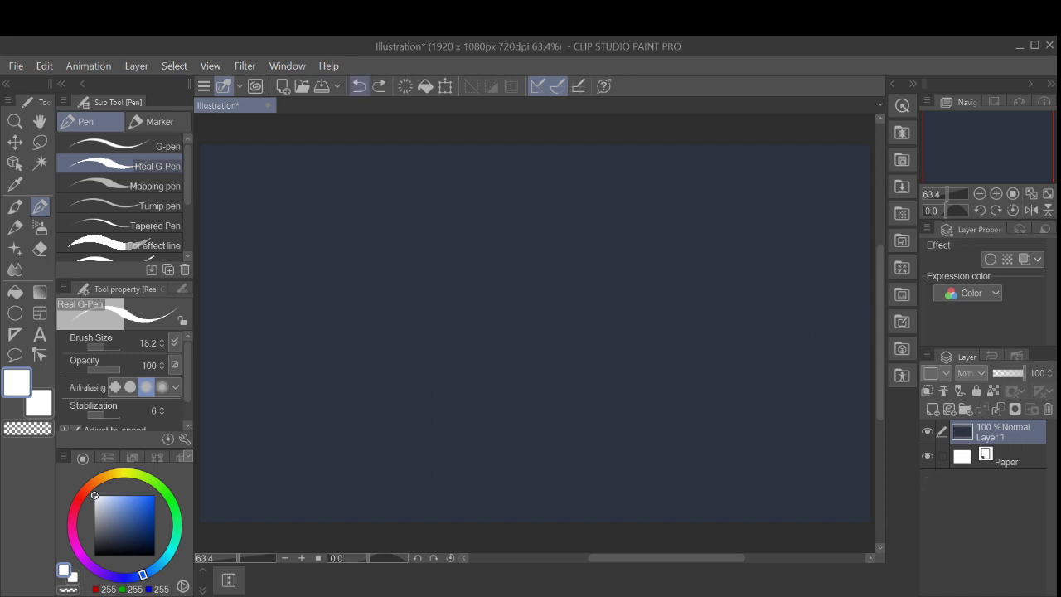
{"action": "left_click", "coordinate": [380, 85]}
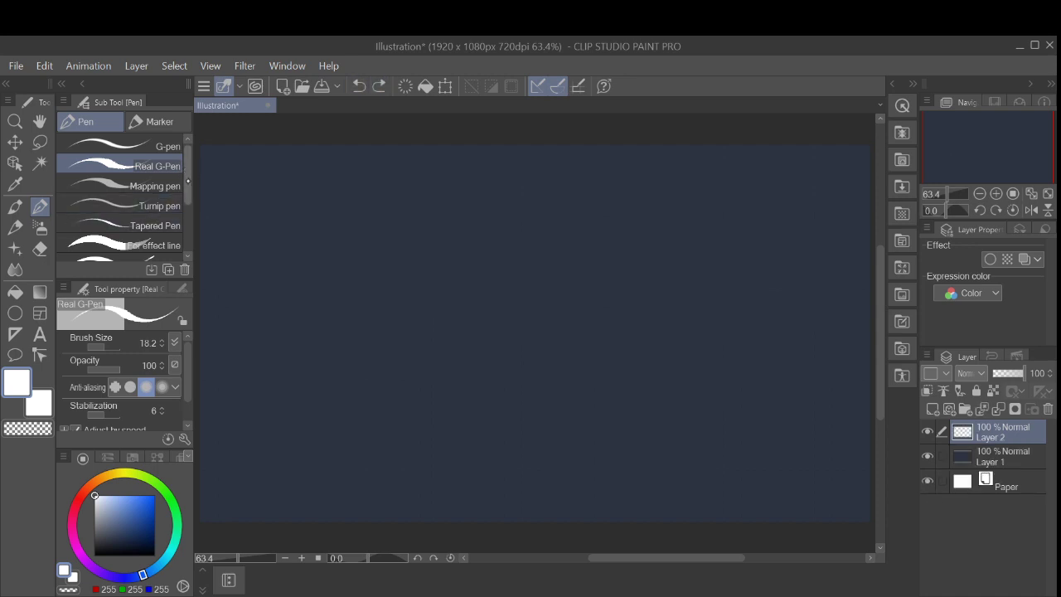
Step: Try out a white test stroke with the Milli pen marker, undo it and return to the pen brushes
{"action": "scroll", "coordinate": [188, 195], "scroll_direction": "down", "scroll_amount": 2}
{"action": "scroll", "coordinate": [188, 196], "scroll_direction": "down", "scroll_amount": 1}
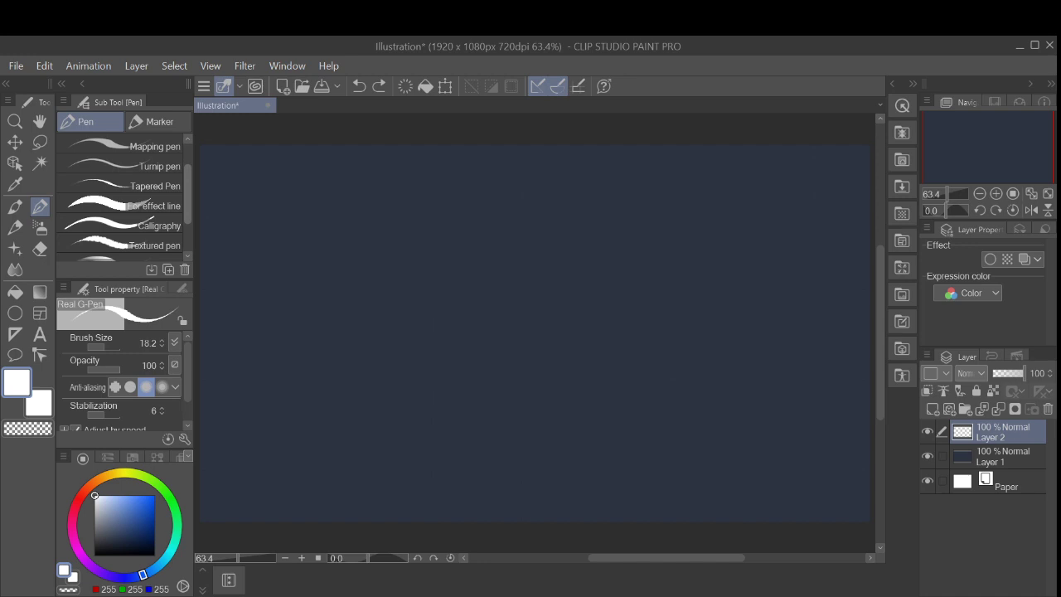
{"action": "scroll", "coordinate": [190, 174], "scroll_direction": "up", "scroll_amount": 2}
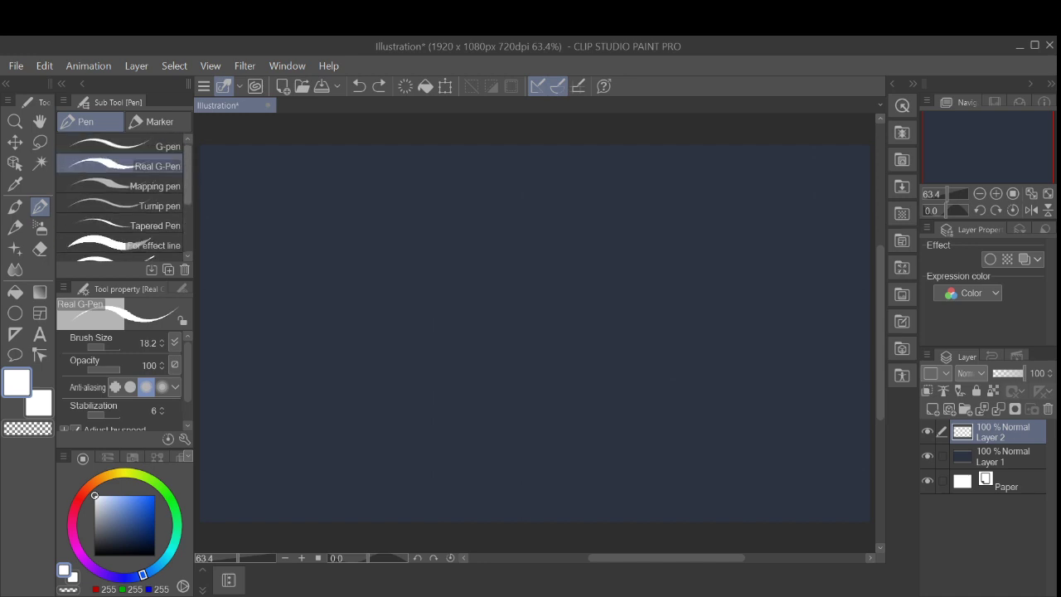
{"action": "left_click", "coordinate": [160, 122]}
{"action": "left_click", "coordinate": [167, 147]}
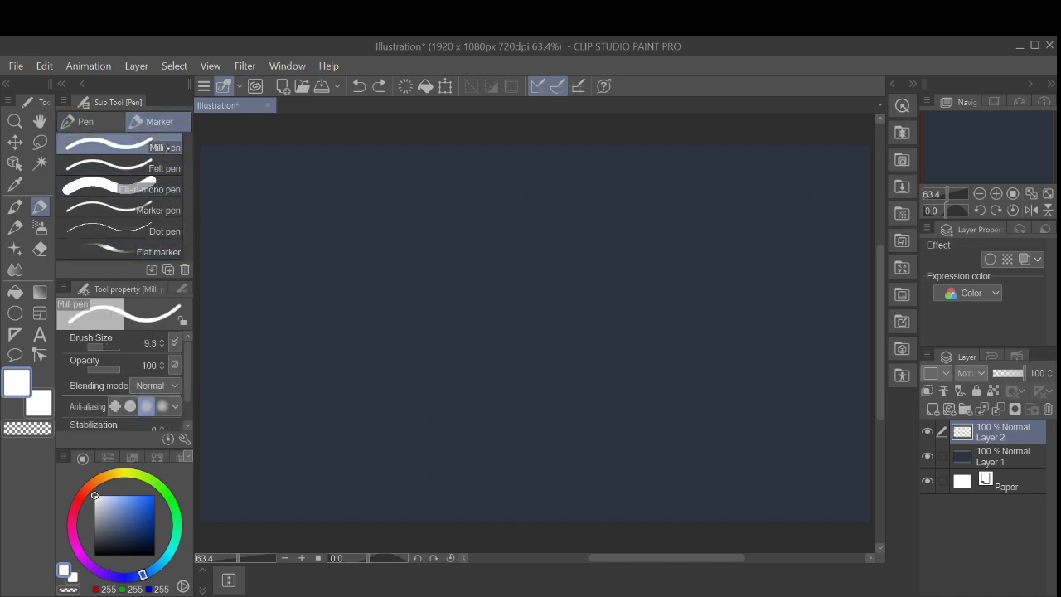
{"action": "mouse_move", "coordinate": [307, 237]}
{"action": "left_mouse_down"}
{"action": "mouse_move", "coordinate": [307, 284]}
{"action": "mouse_move", "coordinate": [365, 257]}
{"action": "left_mouse_up"}
{"action": "key", "text": "ctrl+z"}
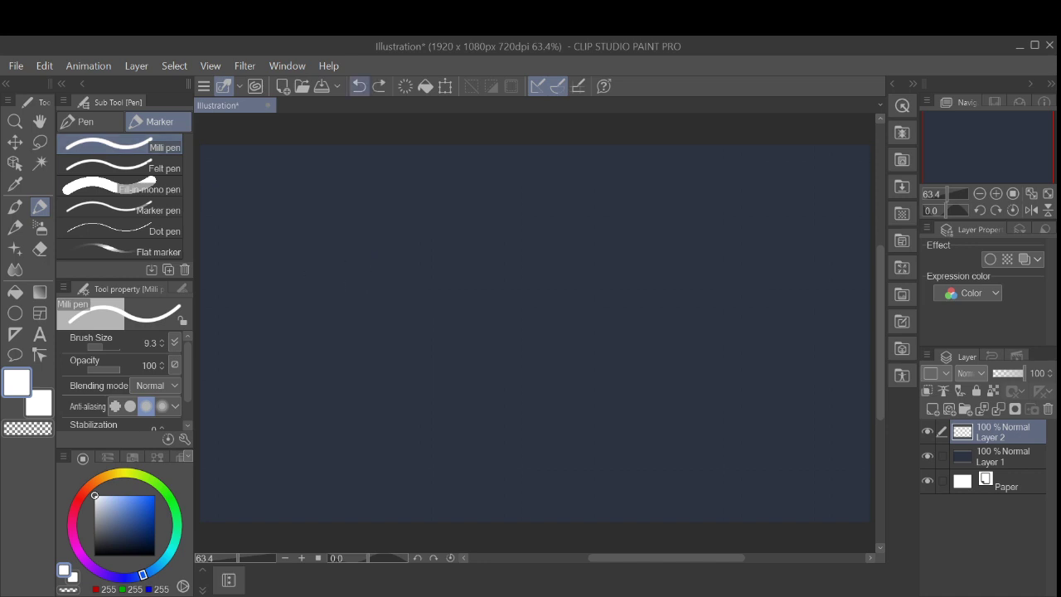
{"action": "left_click", "coordinate": [101, 123]}
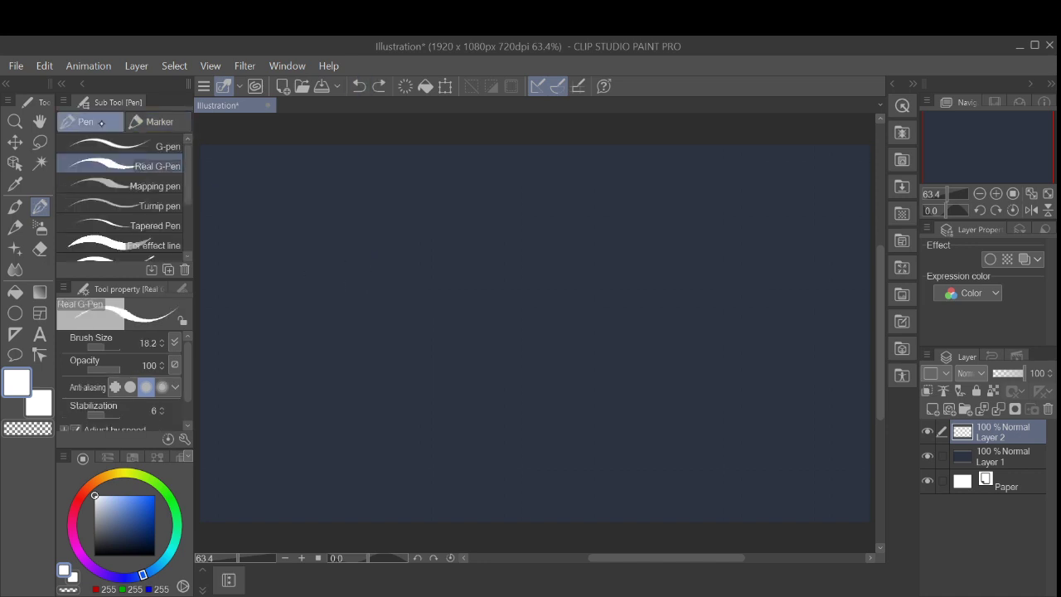
Step: Try out a white test stroke with the Real pencil near the canvas's upper-left area and undo it
{"action": "left_click", "coordinate": [15, 208]}
{"action": "left_click", "coordinate": [16, 226]}
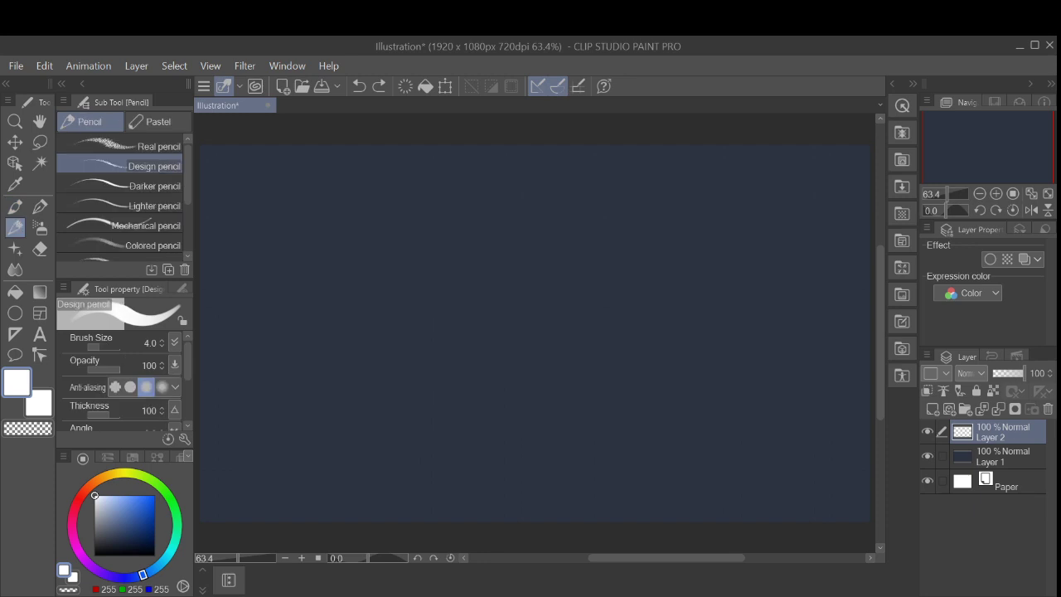
{"action": "left_click", "coordinate": [156, 145]}
{"action": "mouse_move", "coordinate": [285, 199]}
{"action": "left_mouse_down"}
{"action": "mouse_move", "coordinate": [282, 248]}
{"action": "mouse_move", "coordinate": [325, 280]}
{"action": "left_mouse_up"}
{"action": "left_click", "coordinate": [359, 86]}
{"action": "left_click", "coordinate": [359, 86]}
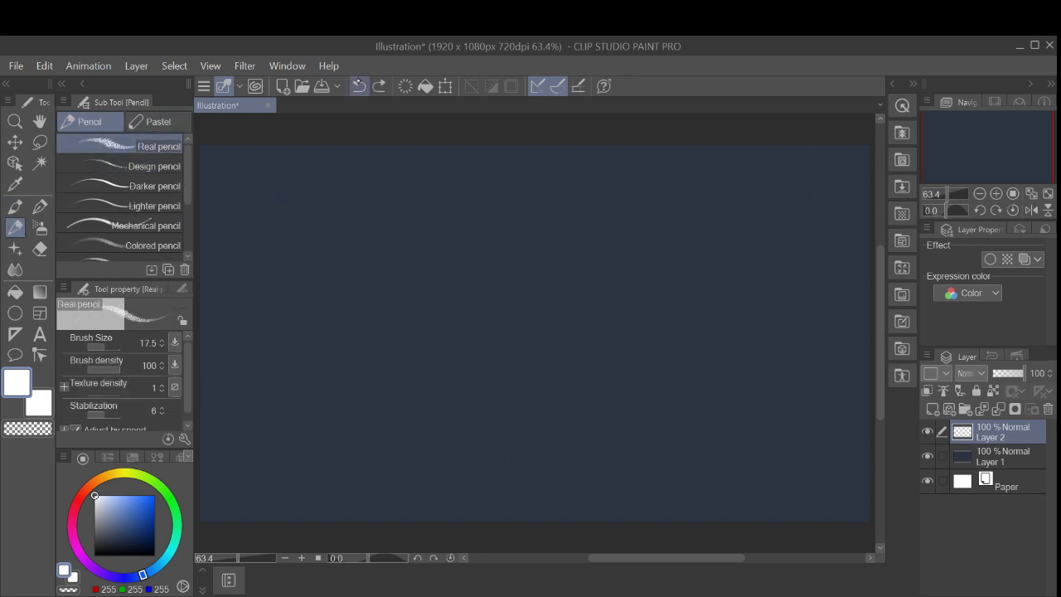
Step: Try out the Design pencil with a test stroke at brush size 58.9 and undo it
{"action": "left_click", "coordinate": [159, 162]}
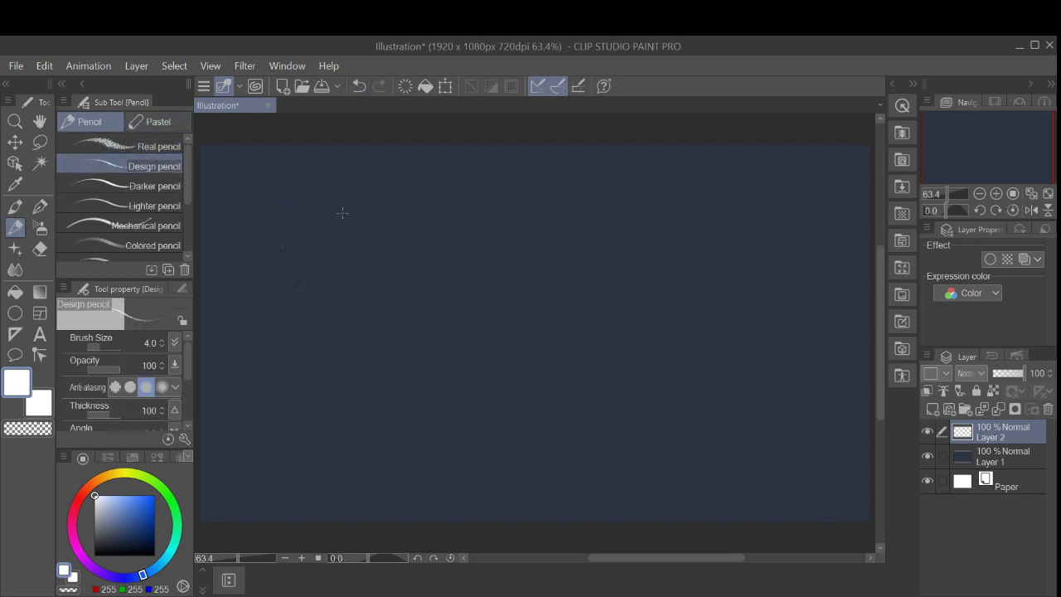
{"action": "left_click", "coordinate": [359, 86]}
{"action": "left_click_drag", "start_coordinate": [93, 345], "coordinate": [107, 344]}
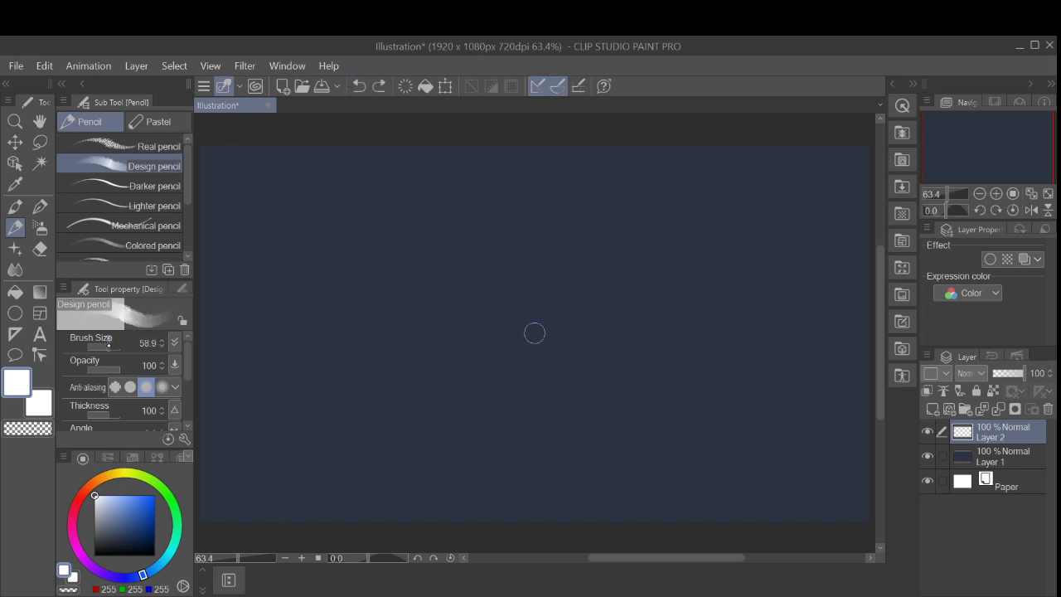
{"action": "mouse_move", "coordinate": [332, 166]}
{"action": "left_mouse_down"}
{"action": "mouse_move", "coordinate": [342, 250]}
{"action": "mouse_move", "coordinate": [365, 236]}
{"action": "left_mouse_up"}
{"action": "left_click", "coordinate": [359, 85]}
Step: Try out white test strokes with the Darker pencil at brush sizes 5.0 and 11.0, undoing each
{"action": "left_click", "coordinate": [154, 186]}
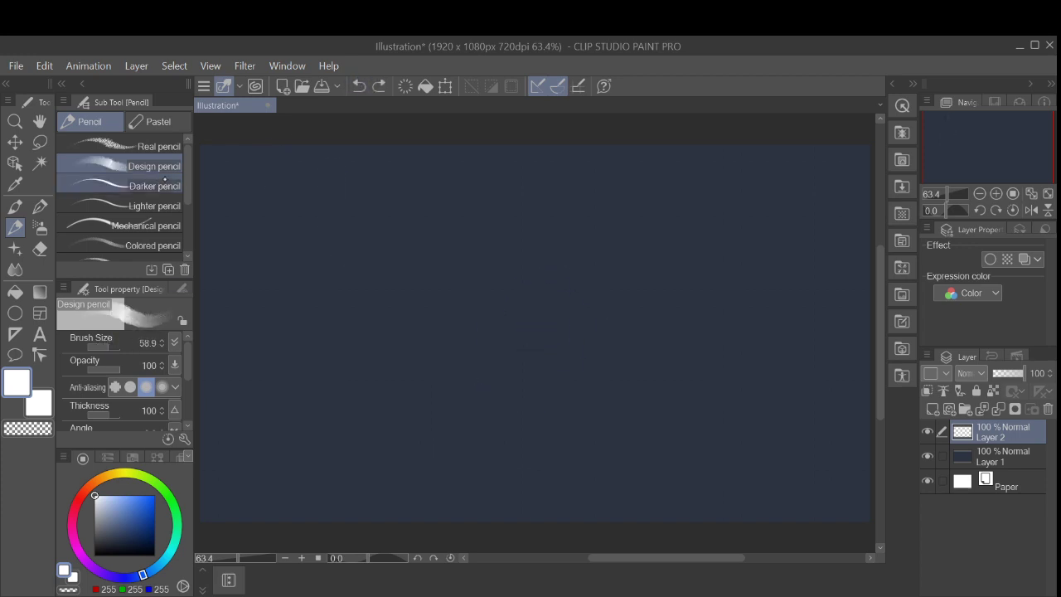
{"action": "left_click_drag", "start_coordinate": [271, 189], "coordinate": [287, 271]}
{"action": "left_click", "coordinate": [359, 86]}
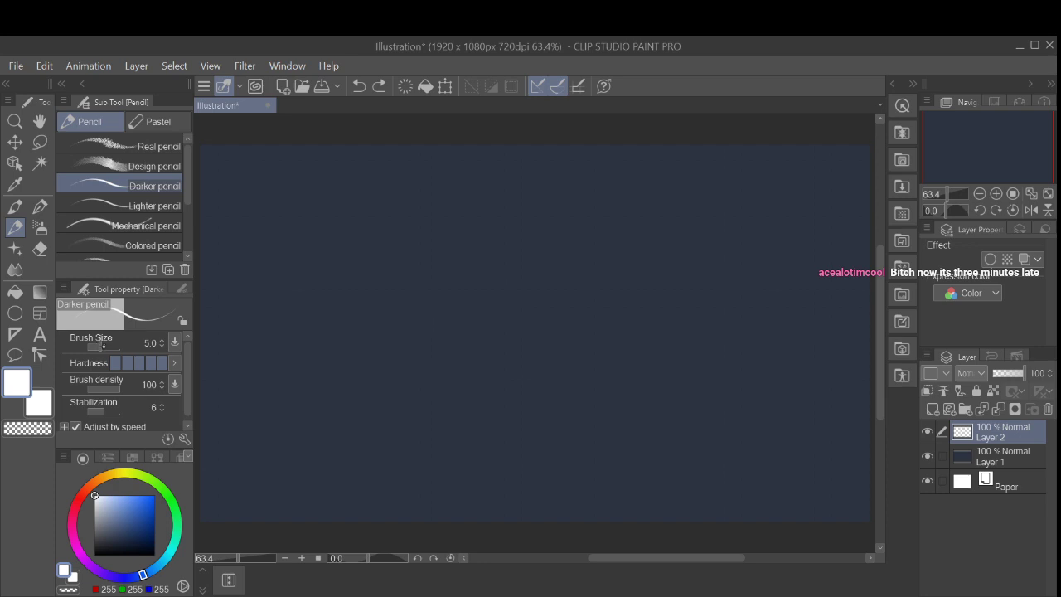
{"action": "left_click_drag", "start_coordinate": [102, 346], "coordinate": [103, 346]}
{"action": "left_click_drag", "start_coordinate": [276, 196], "coordinate": [299, 280]}
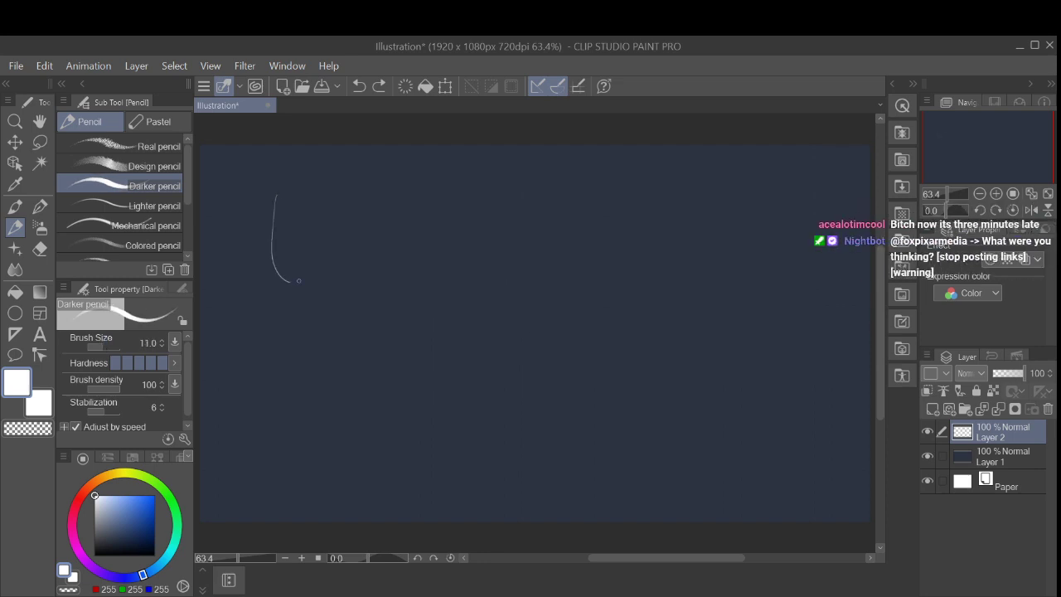
{"action": "left_click", "coordinate": [358, 86]}
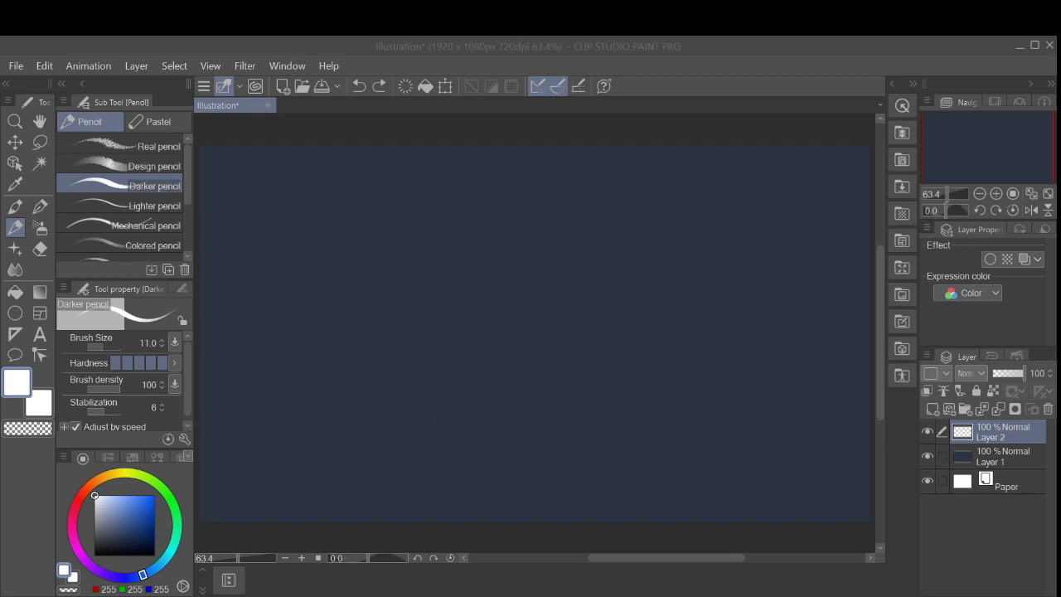
Step: Try out white test strokes with the Colored pencil at brush sizes 7.0 and 21.5, undoing each
{"action": "left_click", "coordinate": [152, 245]}
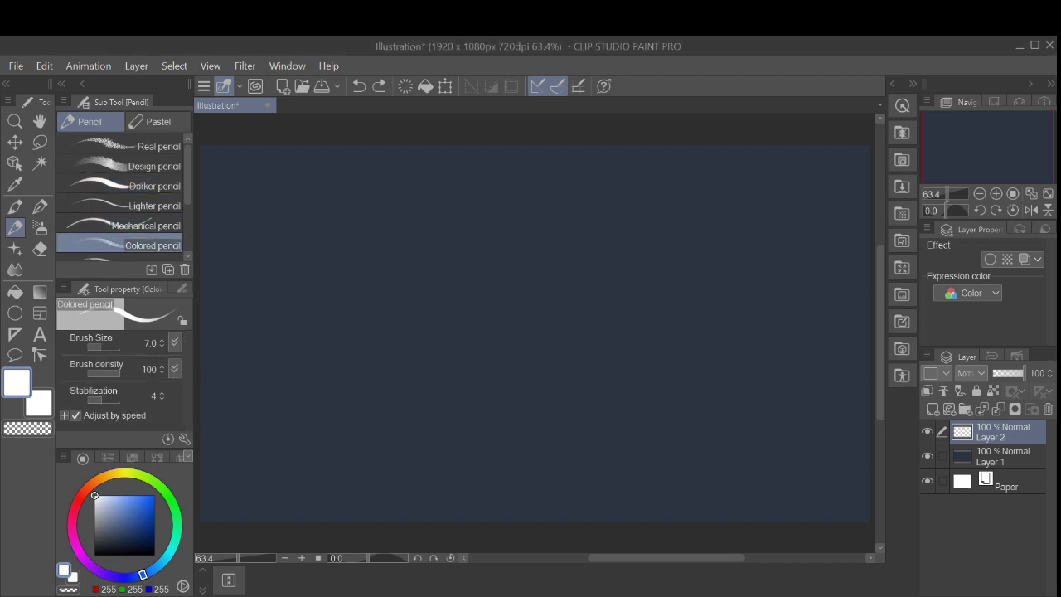
{"action": "left_click_drag", "start_coordinate": [317, 223], "coordinate": [365, 282]}
{"action": "key", "text": "ctrl+z"}
{"action": "mouse_move", "coordinate": [318, 214]}
{"action": "left_mouse_down"}
{"action": "mouse_move", "coordinate": [325, 276]}
{"action": "mouse_move", "coordinate": [365, 232]}
{"action": "mouse_move", "coordinate": [344, 211]}
{"action": "left_mouse_up"}
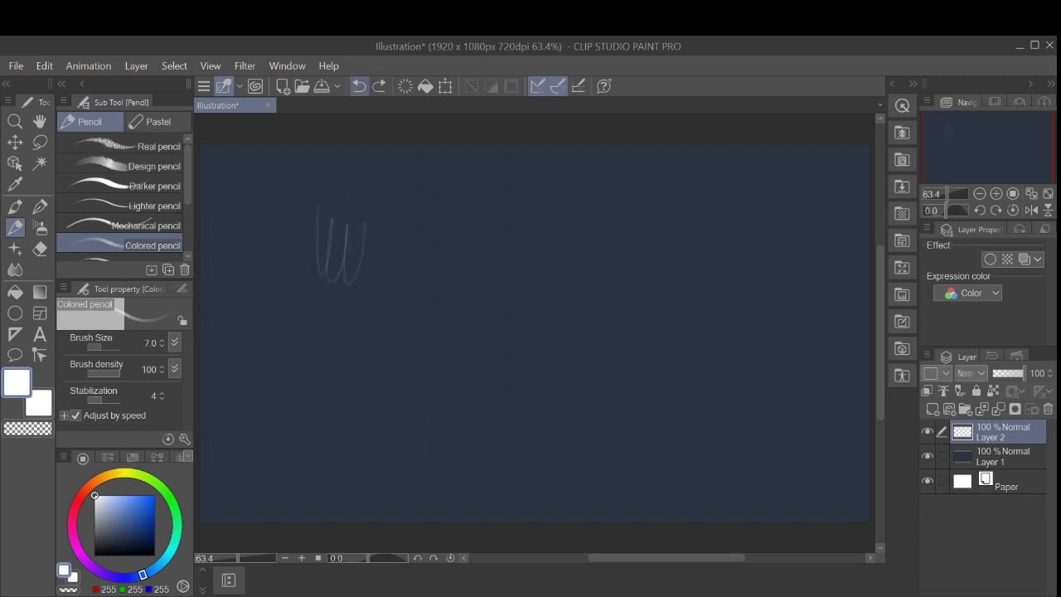
{"action": "left_click", "coordinate": [359, 86]}
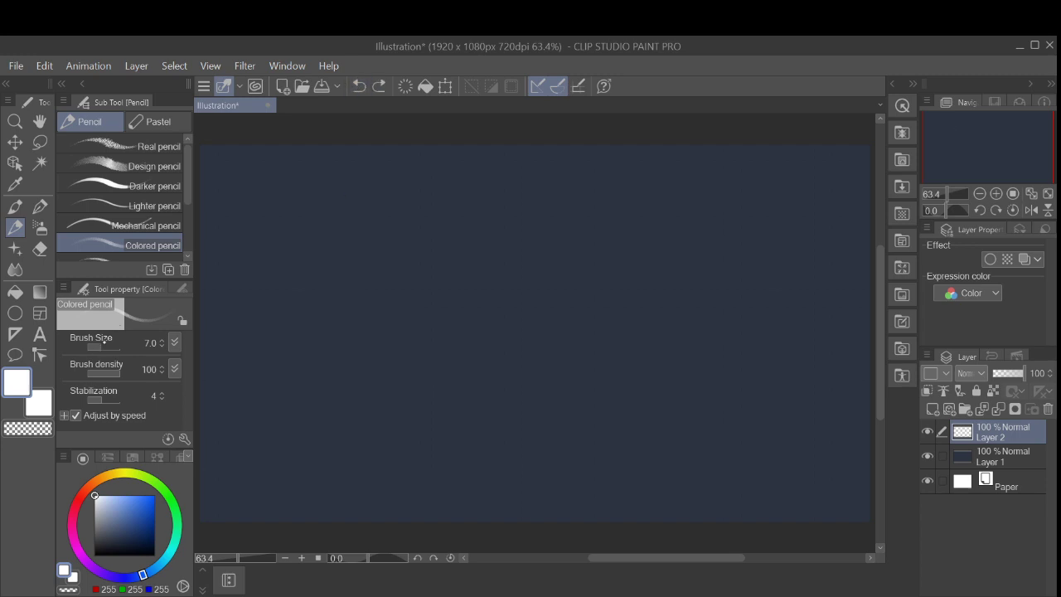
{"action": "left_click", "coordinate": [105, 346]}
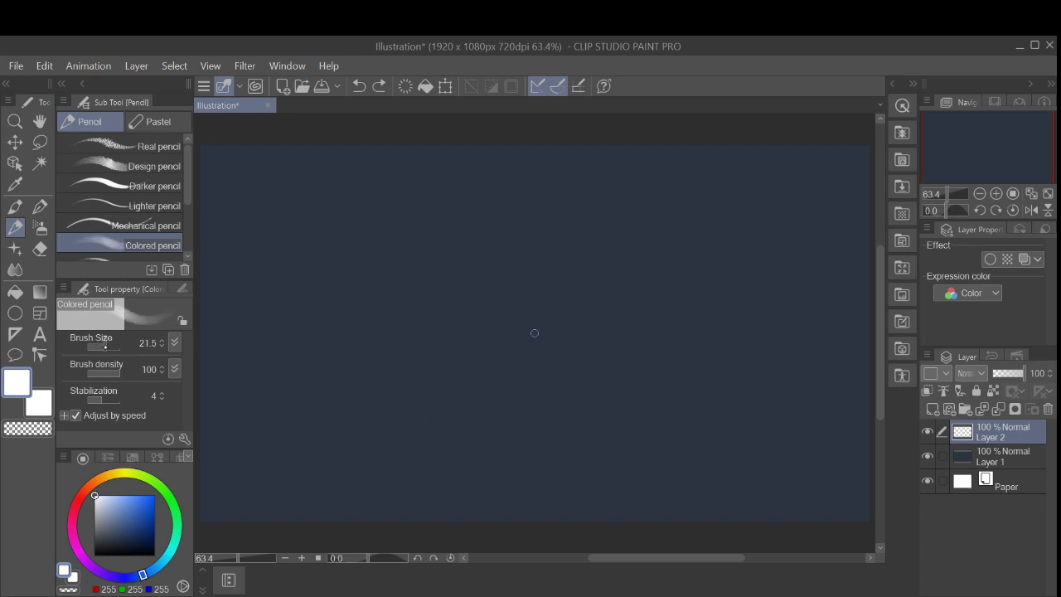
{"action": "mouse_move", "coordinate": [328, 212]}
{"action": "left_mouse_down"}
{"action": "mouse_move", "coordinate": [335, 290]}
{"action": "mouse_move", "coordinate": [390, 262]}
{"action": "left_mouse_up"}
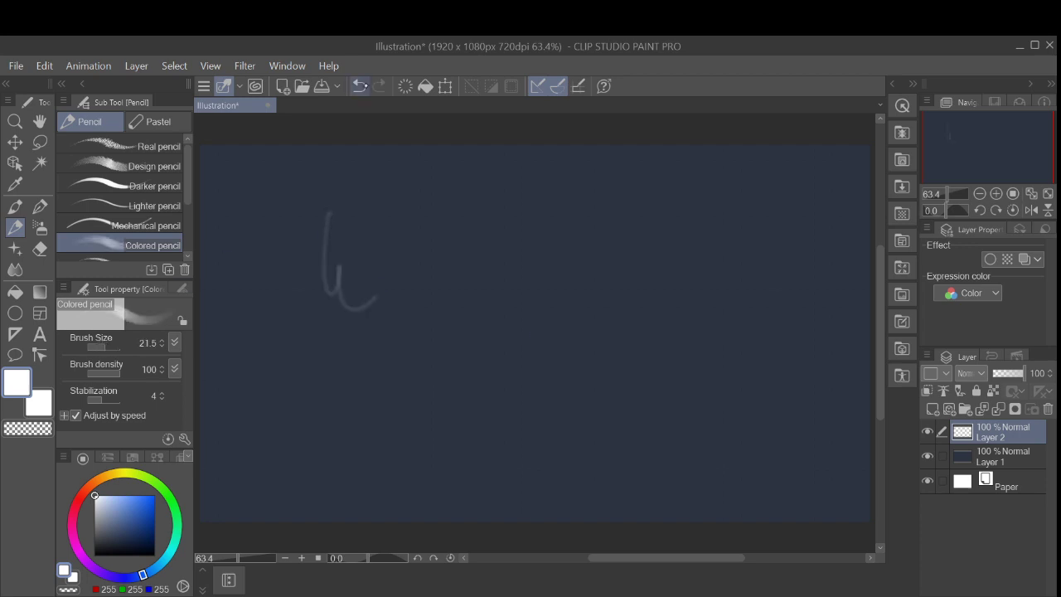
{"action": "left_click", "coordinate": [359, 86]}
{"action": "left_click_drag", "start_coordinate": [364, 209], "coordinate": [387, 269]}
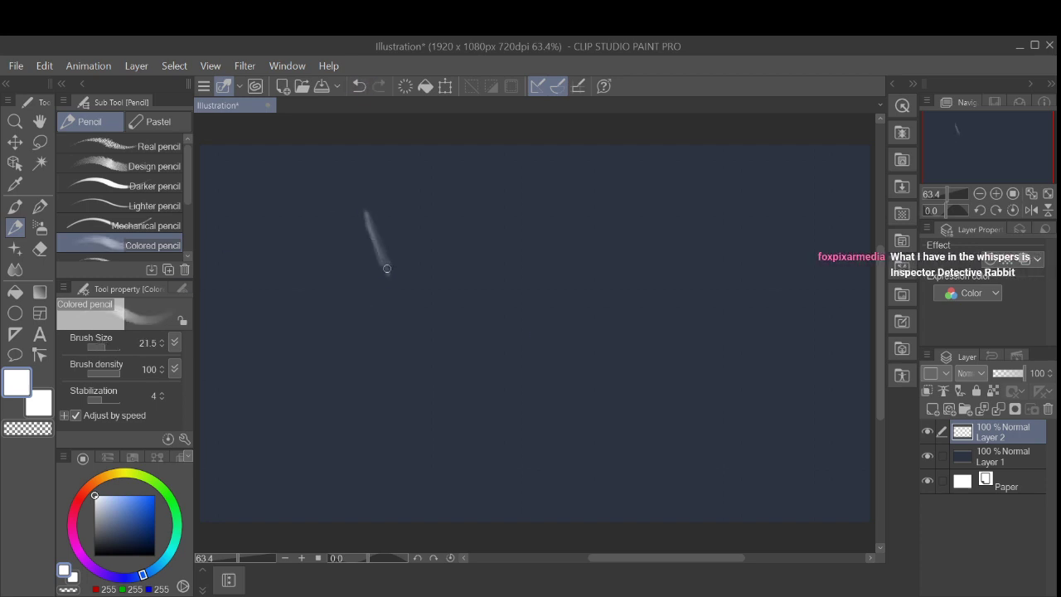
{"action": "left_click", "coordinate": [359, 87]}
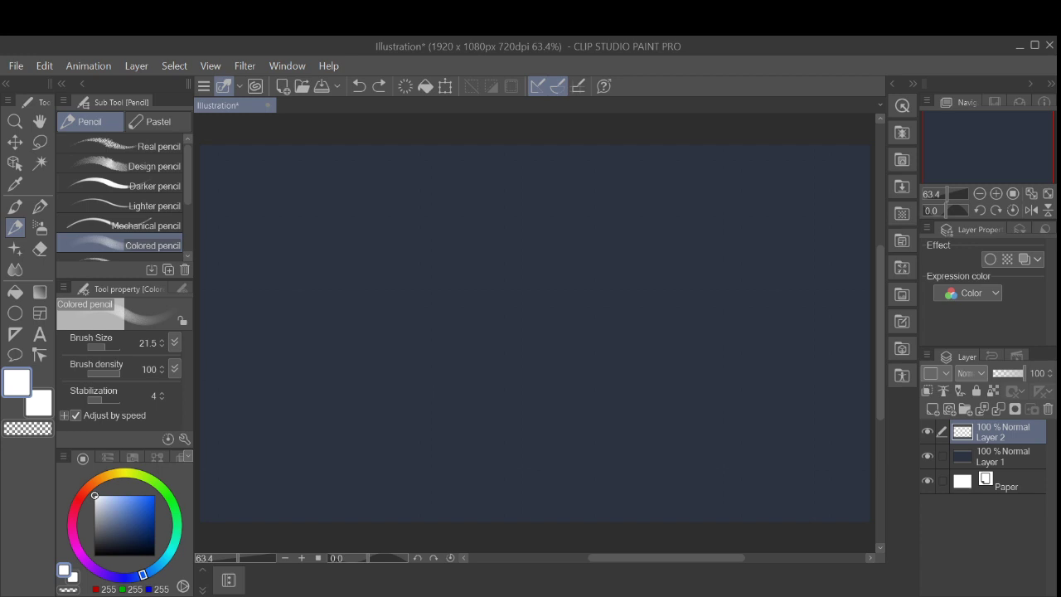
Step: Try out a white test stroke with the Mechanical pencil at brush size 7.1 and undo it
{"action": "left_click_drag", "start_coordinate": [187, 172], "coordinate": [187, 188]}
{"action": "left_click", "coordinate": [161, 194]}
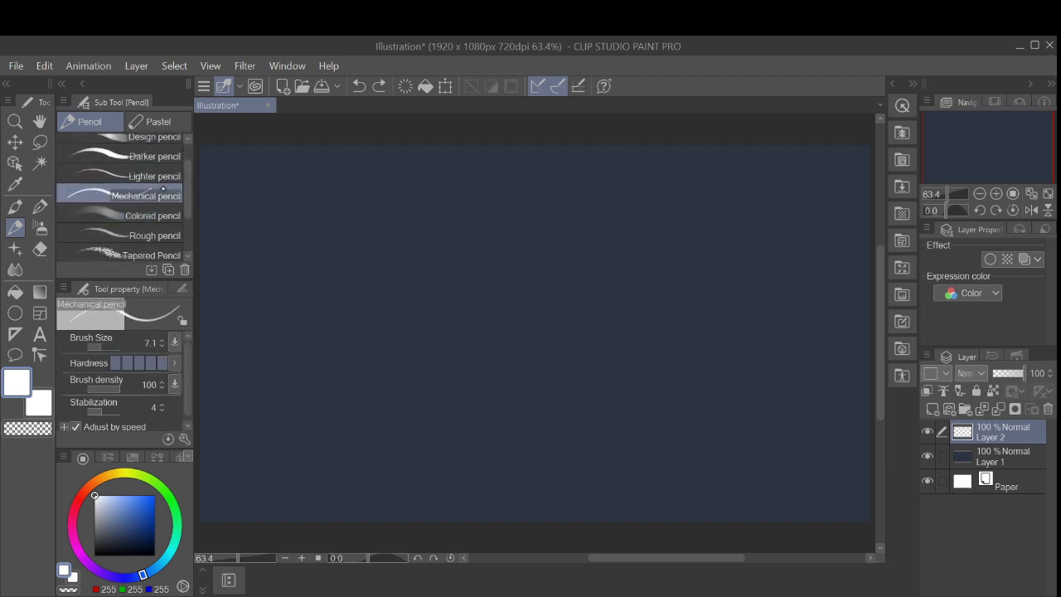
{"action": "mouse_move", "coordinate": [320, 221]}
{"action": "left_mouse_down"}
{"action": "mouse_move", "coordinate": [320, 266]}
{"action": "mouse_move", "coordinate": [362, 289]}
{"action": "left_mouse_up"}
{"action": "key", "text": "ctrl+z"}
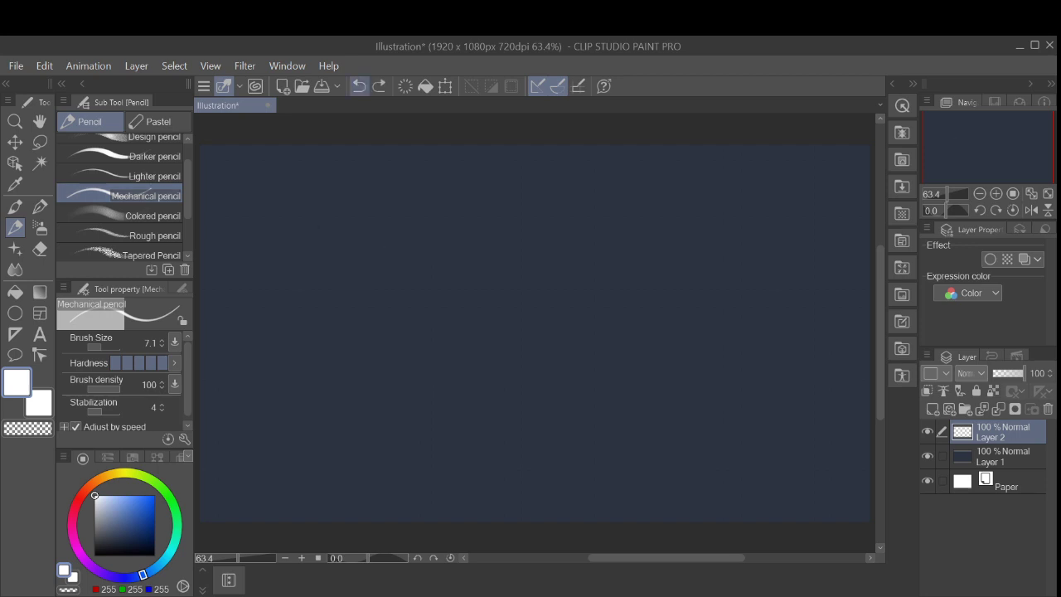
Step: Choose the Tapered Pencil and raise its brush size to 161.3, trying out test strokes and undoing each
{"action": "left_click", "coordinate": [125, 254]}
{"action": "left_click_drag", "start_coordinate": [292, 194], "coordinate": [300, 291]}
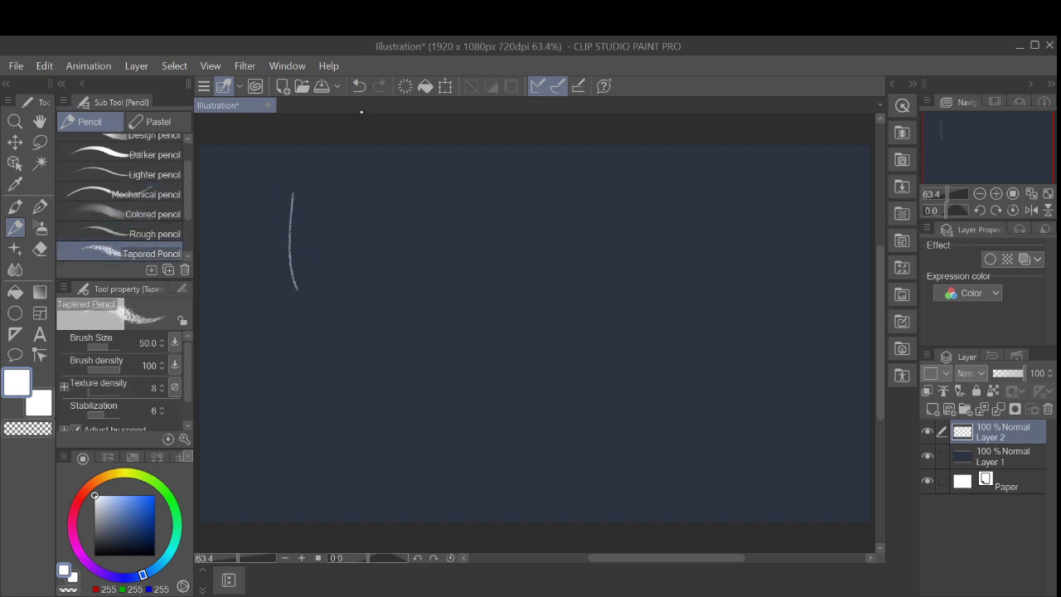
{"action": "left_click", "coordinate": [359, 87]}
{"action": "left_click_drag", "start_coordinate": [108, 344], "coordinate": [103, 342]}
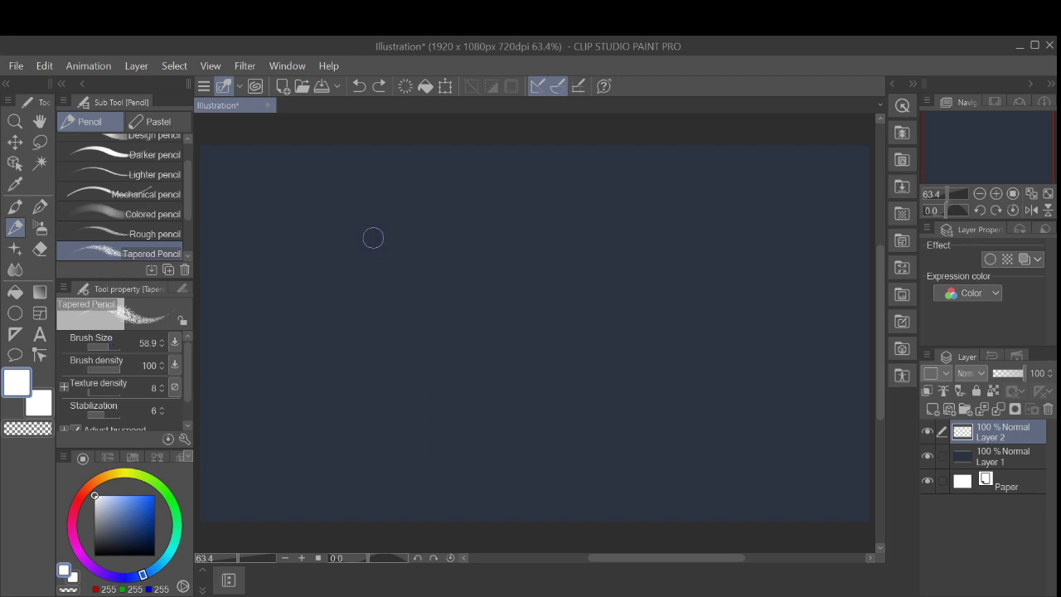
{"action": "left_click_drag", "start_coordinate": [372, 237], "coordinate": [375, 303]}
{"action": "left_click", "coordinate": [359, 87]}
{"action": "left_click_drag", "start_coordinate": [107, 344], "coordinate": [111, 344]}
{"action": "left_click_drag", "start_coordinate": [377, 217], "coordinate": [374, 332]}
{"action": "left_click", "coordinate": [359, 86]}
Step: Handwrite "Loading..." in white across the middle of the canvas, and reduce the Tapered Pencil's brush size to 49.8
{"action": "mouse_move", "coordinate": [349, 267]}
{"action": "left_mouse_down"}
{"action": "mouse_move", "coordinate": [371, 312]}
{"action": "mouse_move", "coordinate": [407, 306]}
{"action": "mouse_move", "coordinate": [407, 274]}
{"action": "mouse_move", "coordinate": [408, 286]}
{"action": "mouse_move", "coordinate": [455, 285]}
{"action": "mouse_move", "coordinate": [464, 299]}
{"action": "mouse_move", "coordinate": [484, 263]}
{"action": "mouse_move", "coordinate": [481, 282]}
{"action": "mouse_move", "coordinate": [512, 304]}
{"action": "mouse_move", "coordinate": [526, 280]}
{"action": "mouse_move", "coordinate": [540, 276]}
{"action": "mouse_move", "coordinate": [561, 303]}
{"action": "mouse_move", "coordinate": [567, 283]}
{"action": "mouse_move", "coordinate": [584, 281]}
{"action": "mouse_move", "coordinate": [564, 325]}
{"action": "mouse_move", "coordinate": [602, 288]}
{"action": "left_mouse_up"}
{"action": "left_click", "coordinate": [599, 296]}
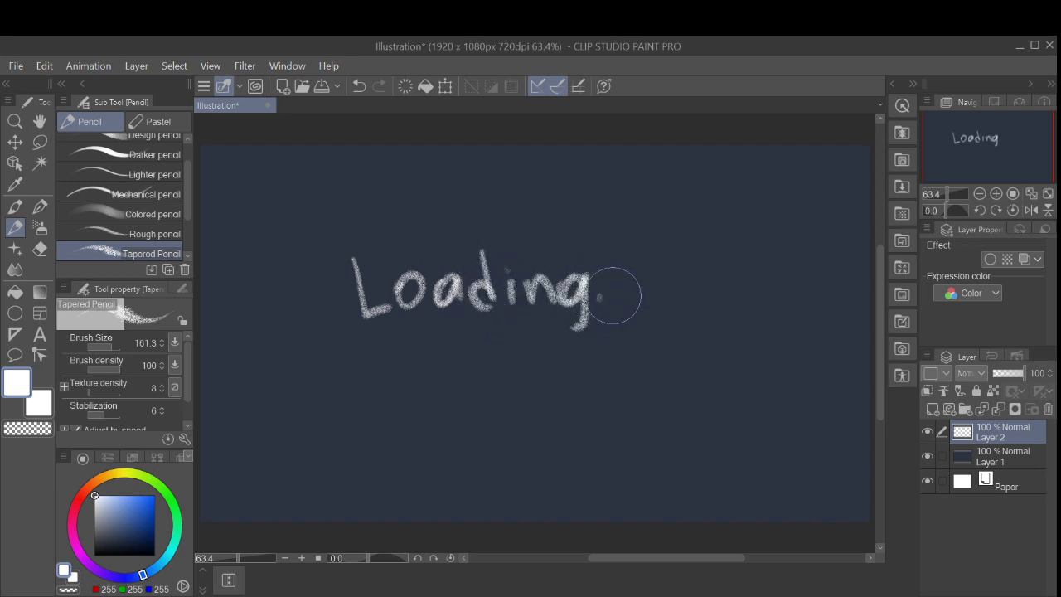
{"action": "left_click", "coordinate": [618, 296]}
{"action": "left_click", "coordinate": [644, 296]}
{"action": "left_click_drag", "start_coordinate": [112, 343], "coordinate": [107, 342]}
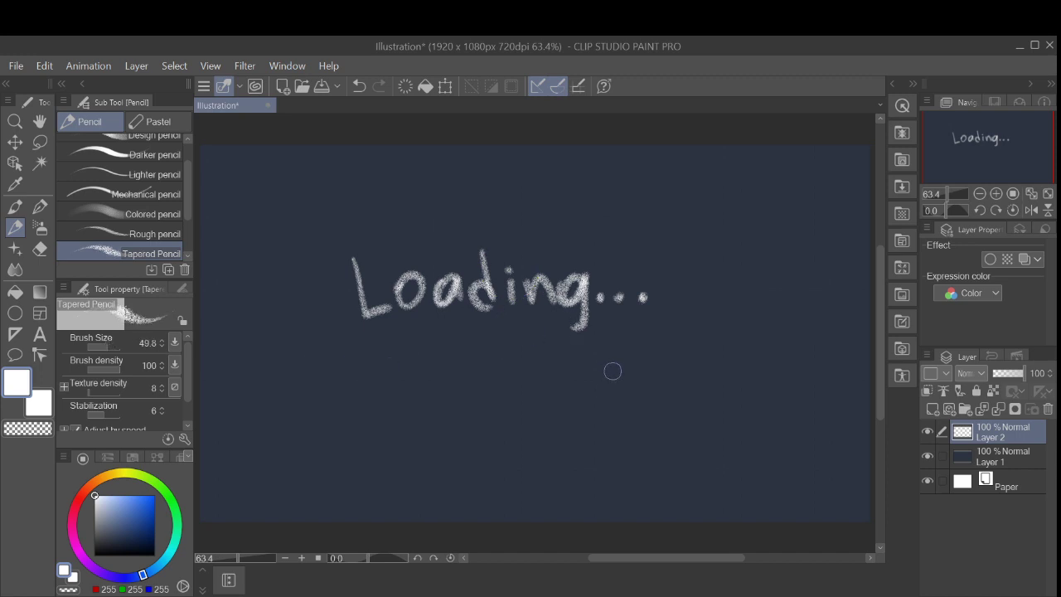
Step: Try sketching a curved line with a four-sided shape hanging from it below the "Loading..." dots, and undo all its strokes
{"action": "left_click_drag", "start_coordinate": [640, 400], "coordinate": [736, 360]}
{"action": "left_click_drag", "start_coordinate": [668, 377], "coordinate": [704, 426]}
{"action": "mouse_move", "coordinate": [717, 368]}
{"action": "left_mouse_down"}
{"action": "mouse_move", "coordinate": [751, 403]}
{"action": "mouse_move", "coordinate": [708, 414]}
{"action": "left_mouse_up"}
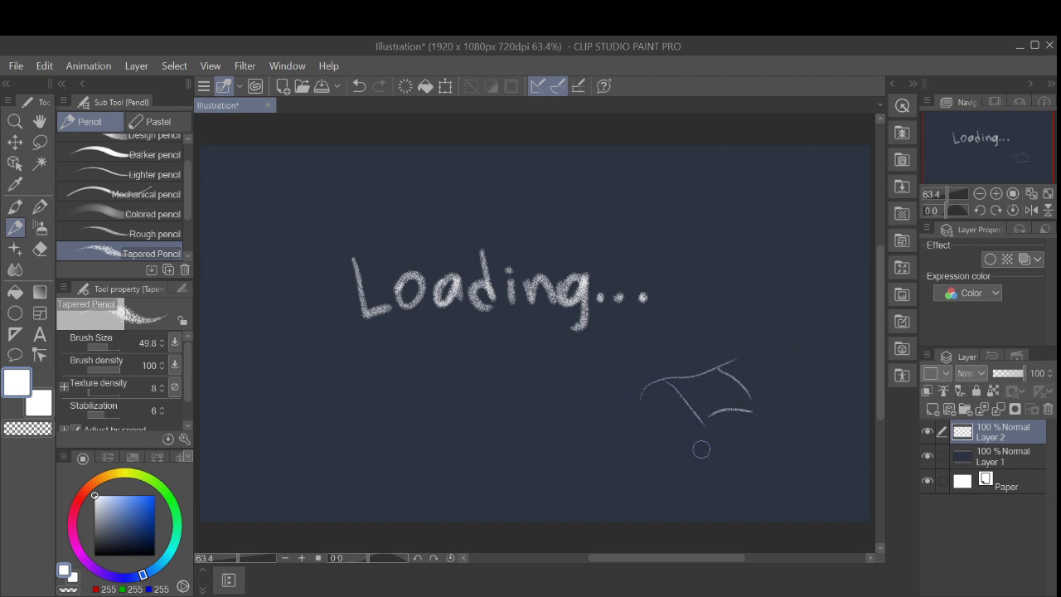
{"action": "left_click", "coordinate": [359, 85]}
{"action": "left_click", "coordinate": [359, 85]}
{"action": "left_click", "coordinate": [359, 85]}
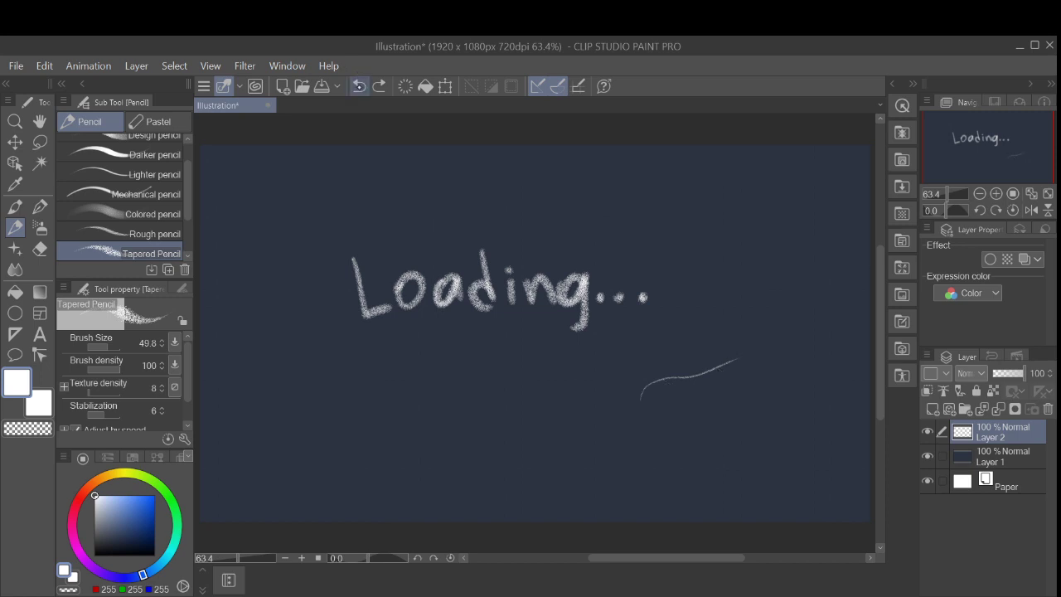
{"action": "left_click", "coordinate": [359, 85]}
Step: Draw a long S-shaped curve below and right of "Loading...", try outlining a hanging shape beneath it, and undo only the shape's strokes
{"action": "mouse_move", "coordinate": [617, 416]}
{"action": "left_mouse_down"}
{"action": "mouse_move", "coordinate": [732, 368]}
{"action": "mouse_move", "coordinate": [771, 334]}
{"action": "left_mouse_up"}
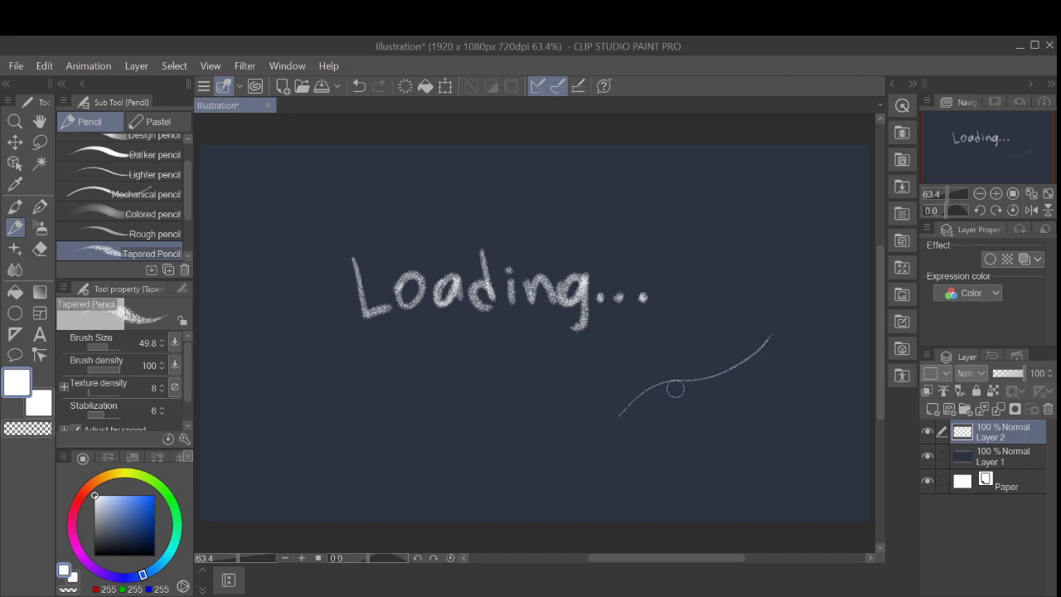
{"action": "left_click_drag", "start_coordinate": [675, 387], "coordinate": [736, 410]}
{"action": "mouse_move", "coordinate": [753, 358]}
{"action": "left_mouse_down"}
{"action": "mouse_move", "coordinate": [808, 406]}
{"action": "mouse_move", "coordinate": [768, 438]}
{"action": "left_mouse_up"}
{"action": "left_click_drag", "start_coordinate": [711, 393], "coordinate": [761, 438]}
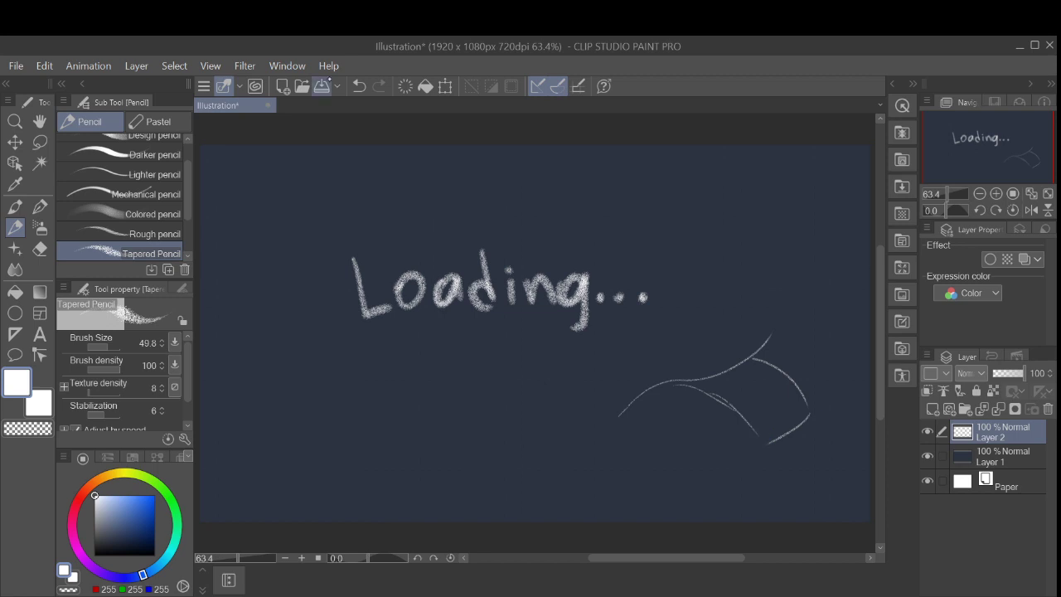
{"action": "left_click", "coordinate": [359, 86]}
{"action": "left_click", "coordinate": [359, 85]}
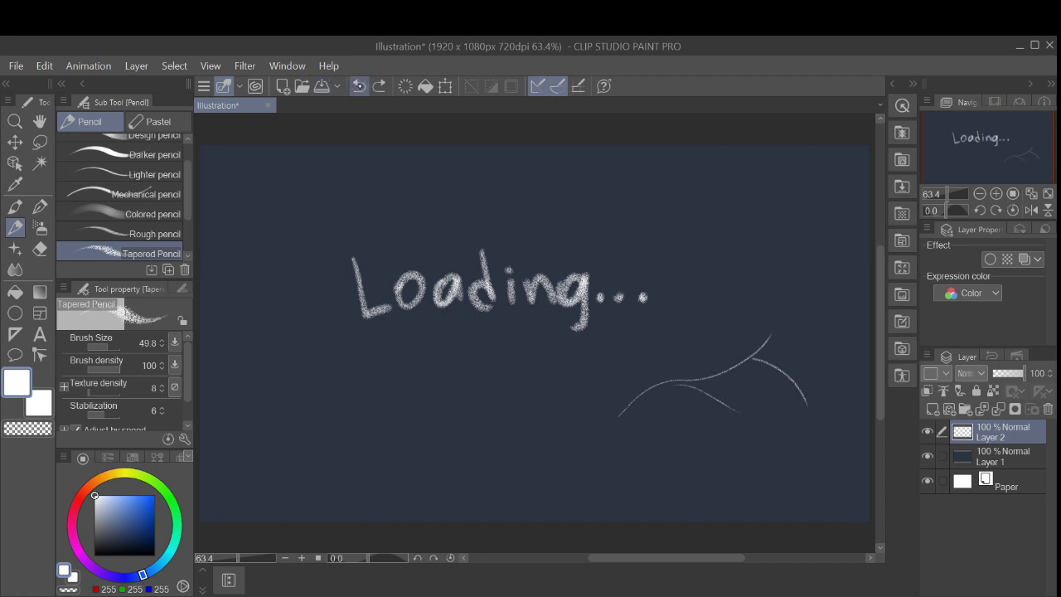
{"action": "left_click", "coordinate": [359, 85]}
{"action": "left_click", "coordinate": [359, 85]}
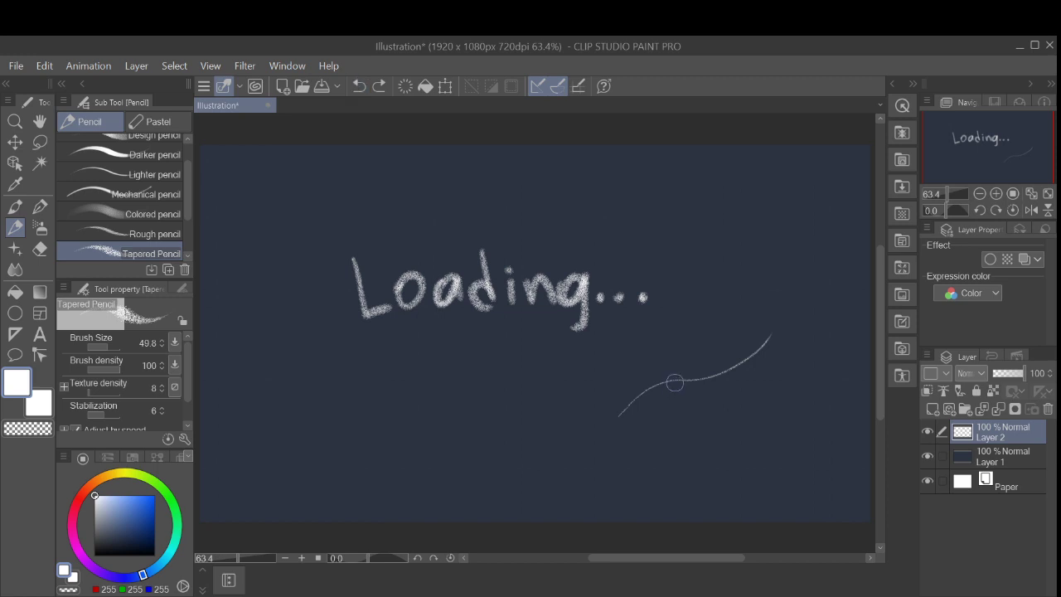
Step: Try outlining a four-sided sheet hanging from the long S-shaped curve, and undo all strokes including the curve
{"action": "left_click_drag", "start_coordinate": [674, 381], "coordinate": [720, 431]}
{"action": "left_click_drag", "start_coordinate": [768, 342], "coordinate": [794, 471]}
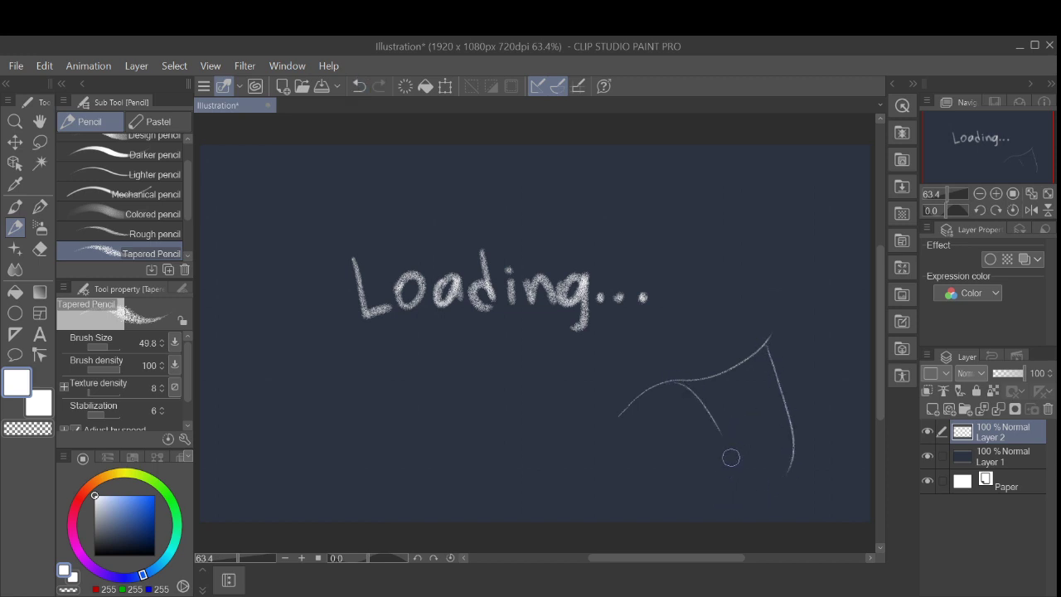
{"action": "left_click", "coordinate": [359, 85]}
{"action": "left_click_drag", "start_coordinate": [758, 353], "coordinate": [798, 447]}
{"action": "left_click_drag", "start_coordinate": [718, 436], "coordinate": [801, 451]}
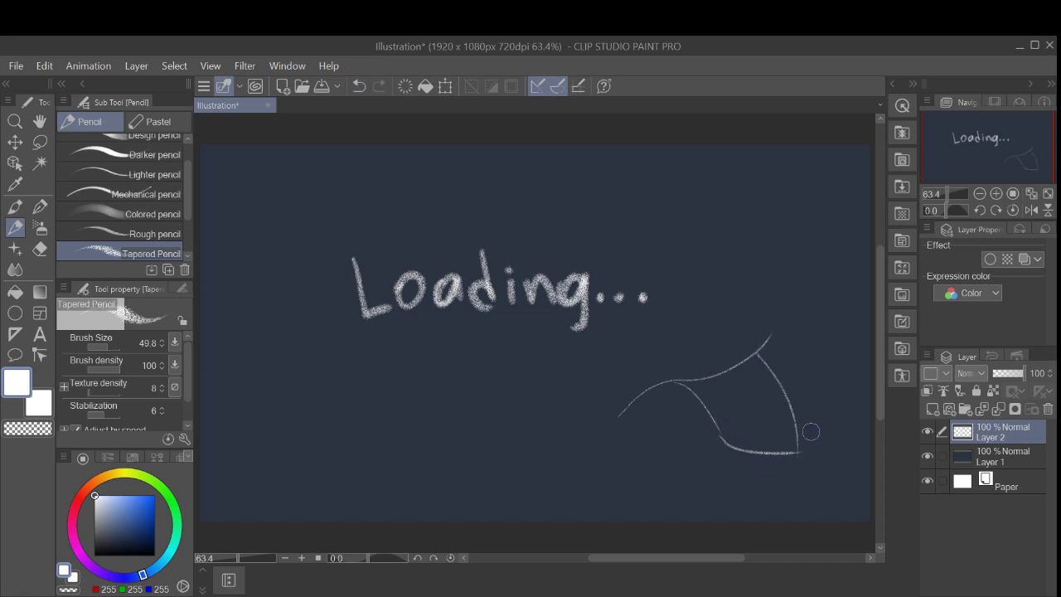
{"action": "left_click", "coordinate": [359, 86]}
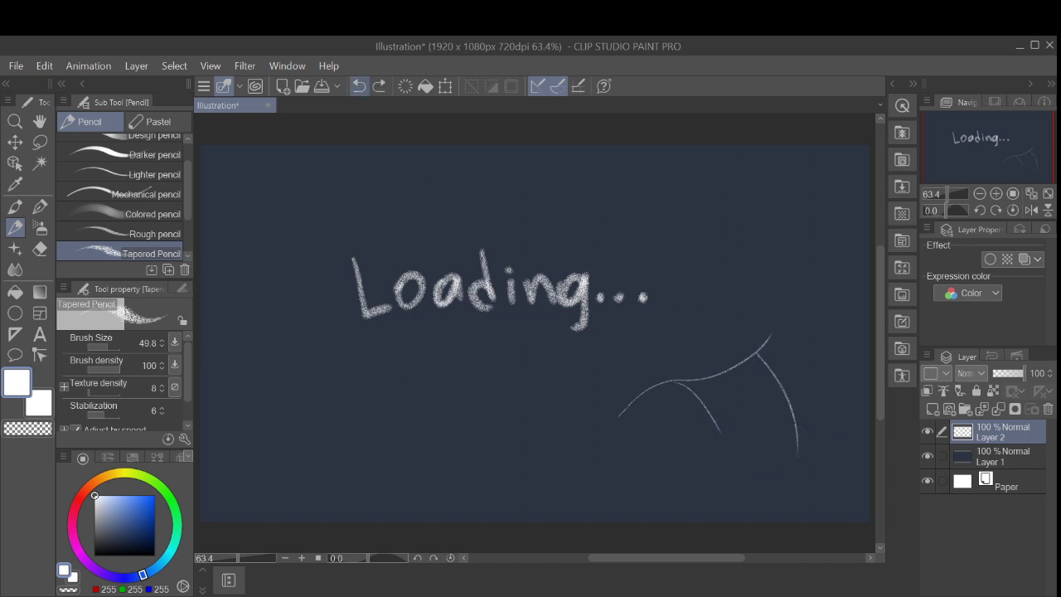
{"action": "left_click", "coordinate": [738, 446]}
{"action": "left_click", "coordinate": [360, 84]}
{"action": "left_click", "coordinate": [359, 85]}
{"action": "left_click", "coordinate": [360, 85]}
{"action": "left_click", "coordinate": [359, 85]}
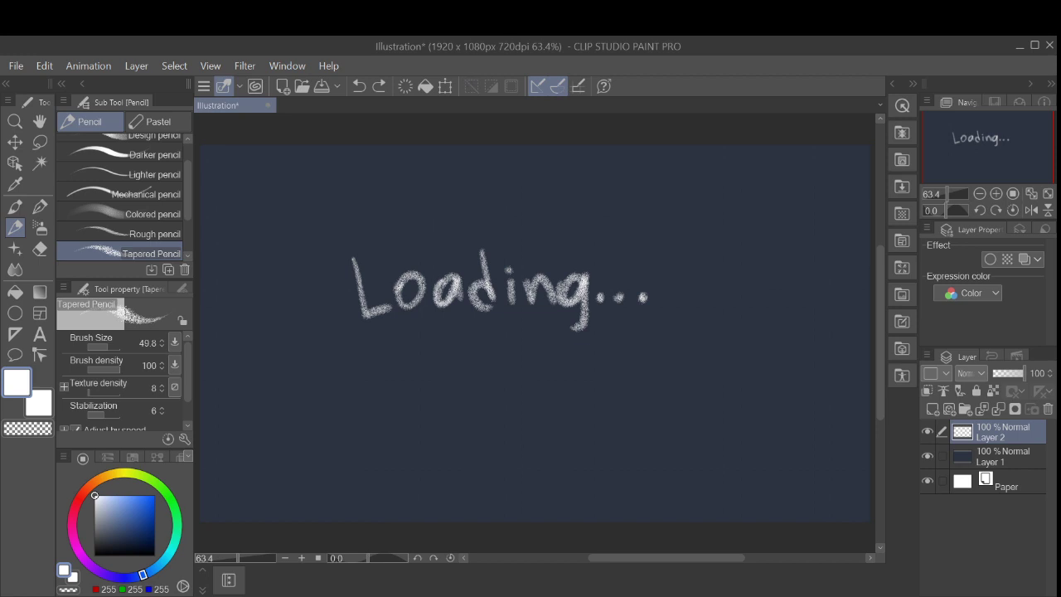
Step: Sketch a smaller rising curve below the "Loading..." dots with a curved four-sided sheet hanging from it, redrawing the sheet's far and lower edges
{"action": "left_click_drag", "start_coordinate": [603, 383], "coordinate": [705, 336]}
{"action": "left_click_drag", "start_coordinate": [630, 363], "coordinate": [667, 397]}
{"action": "mouse_move", "coordinate": [687, 341]}
{"action": "left_mouse_down"}
{"action": "mouse_move", "coordinate": [709, 363]}
{"action": "mouse_move", "coordinate": [683, 394]}
{"action": "mouse_move", "coordinate": [592, 393]}
{"action": "left_mouse_up"}
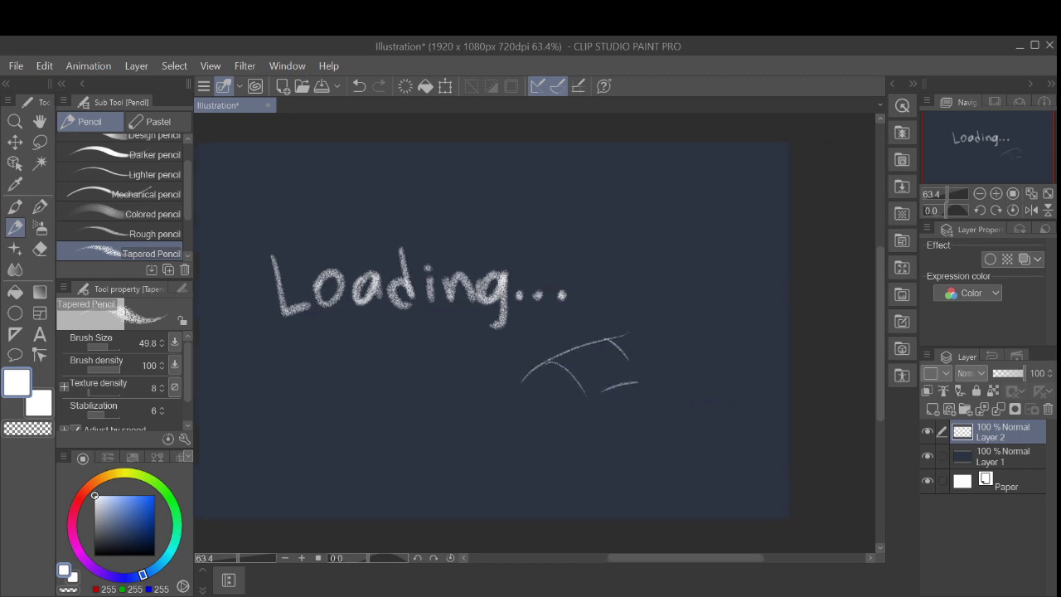
{"action": "scroll", "coordinate": [667, 377], "scroll_direction": "up", "scroll_amount": 4}
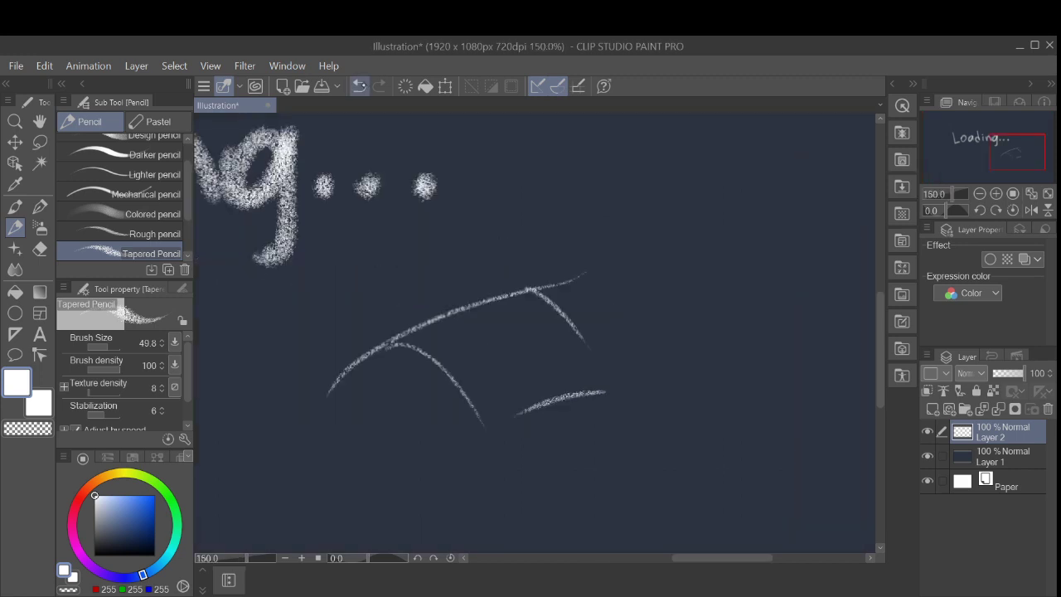
{"action": "left_click", "coordinate": [359, 86]}
{"action": "left_click", "coordinate": [359, 86]}
{"action": "left_click_drag", "start_coordinate": [516, 295], "coordinate": [583, 333]}
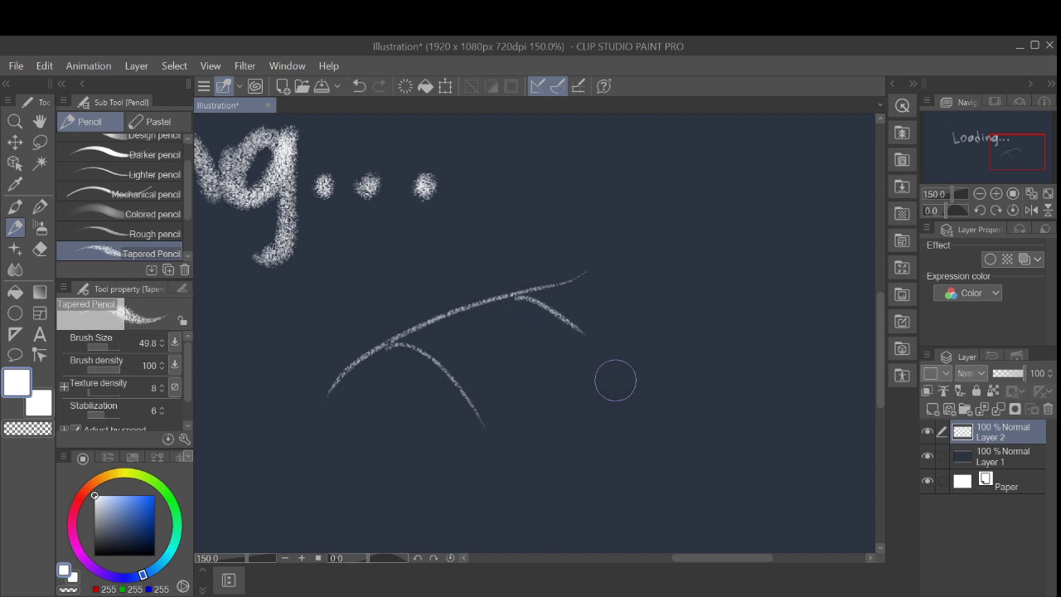
{"action": "left_click_drag", "start_coordinate": [495, 426], "coordinate": [595, 385]}
{"action": "left_click_drag", "start_coordinate": [583, 333], "coordinate": [606, 365]}
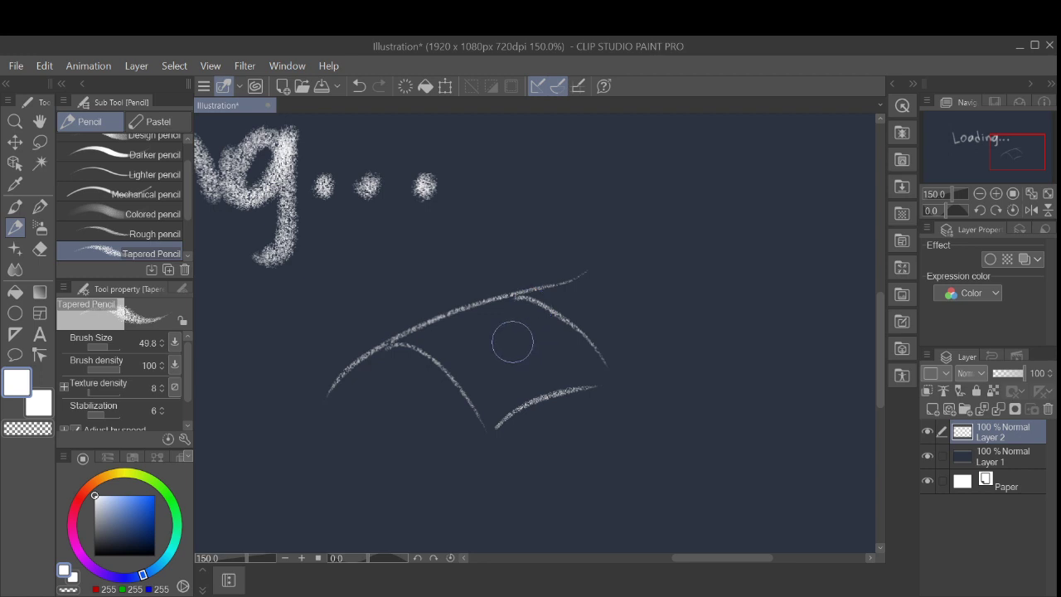
Step: Draw small character-like marks inside the hanging sheet, undoing the first trial strokes
{"action": "mouse_move", "coordinate": [458, 343]}
{"action": "left_mouse_down"}
{"action": "mouse_move", "coordinate": [486, 328]}
{"action": "mouse_move", "coordinate": [485, 340]}
{"action": "mouse_move", "coordinate": [497, 335]}
{"action": "left_mouse_up"}
{"action": "left_click", "coordinate": [359, 86]}
{"action": "left_click", "coordinate": [359, 85]}
{"action": "left_click_drag", "start_coordinate": [470, 341], "coordinate": [487, 333]}
{"action": "left_click", "coordinate": [359, 86]}
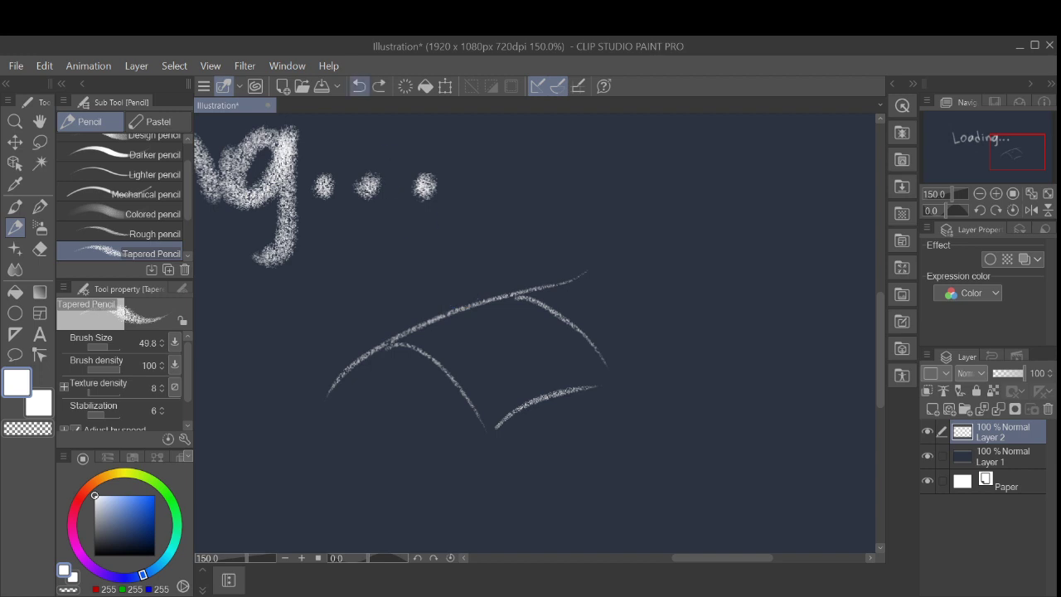
{"action": "mouse_move", "coordinate": [465, 340]}
{"action": "left_mouse_down"}
{"action": "mouse_move", "coordinate": [481, 329]}
{"action": "mouse_move", "coordinate": [486, 344]}
{"action": "mouse_move", "coordinate": [501, 336]}
{"action": "mouse_move", "coordinate": [503, 359]}
{"action": "mouse_move", "coordinate": [509, 349]}
{"action": "mouse_move", "coordinate": [523, 357]}
{"action": "mouse_move", "coordinate": [526, 315]}
{"action": "mouse_move", "coordinate": [555, 349]}
{"action": "mouse_move", "coordinate": [533, 336]}
{"action": "left_mouse_up"}
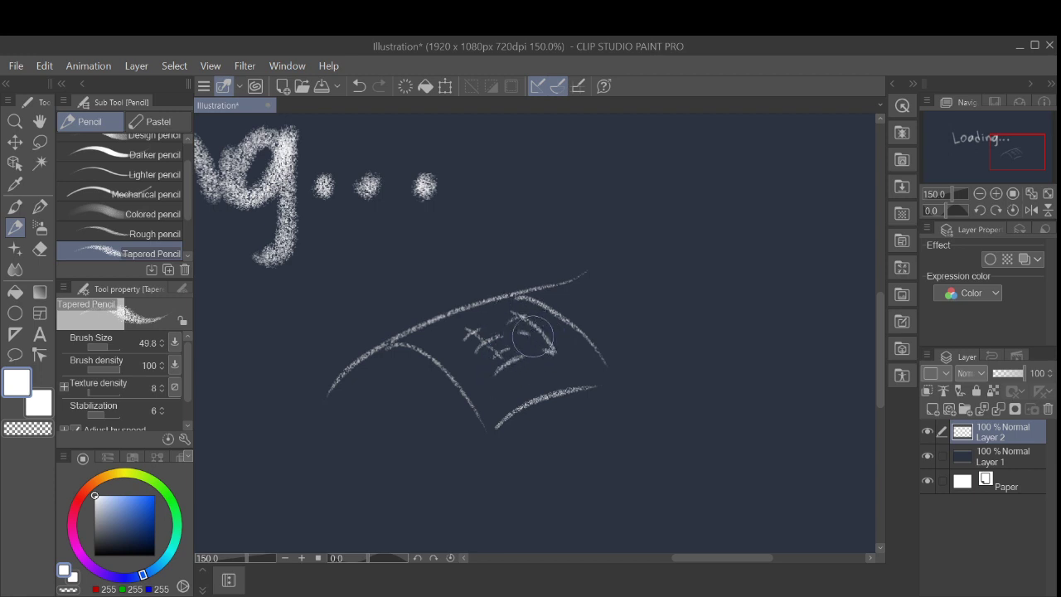
Step: Thicken both ends of the curve that holds the hanging sheet with extra pencil strokes
{"action": "scroll", "coordinate": [676, 353], "scroll_direction": "down", "scroll_amount": 3}
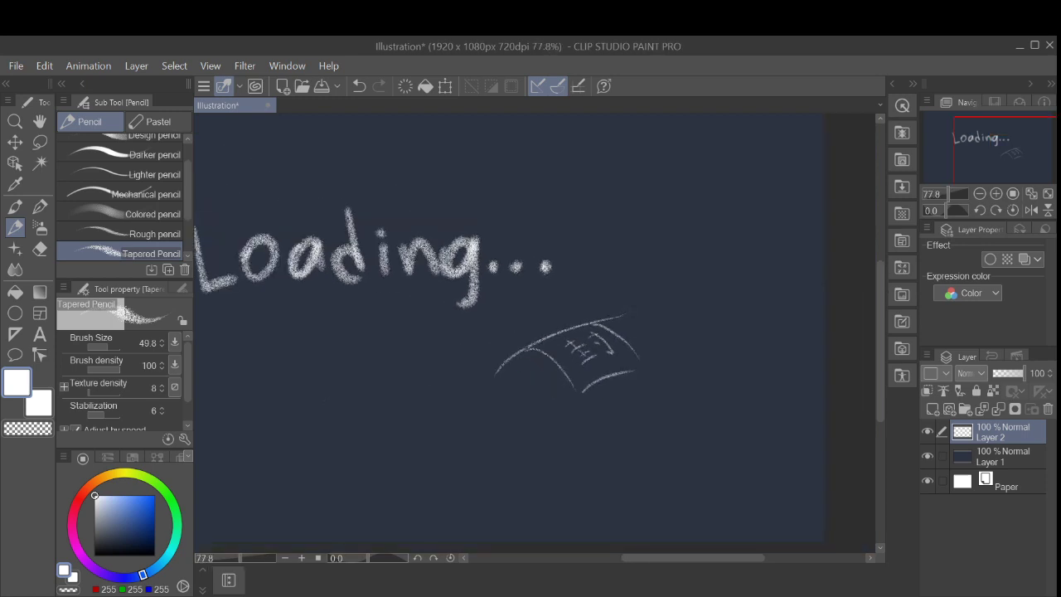
{"action": "scroll", "coordinate": [645, 339], "scroll_direction": "up", "scroll_amount": 4}
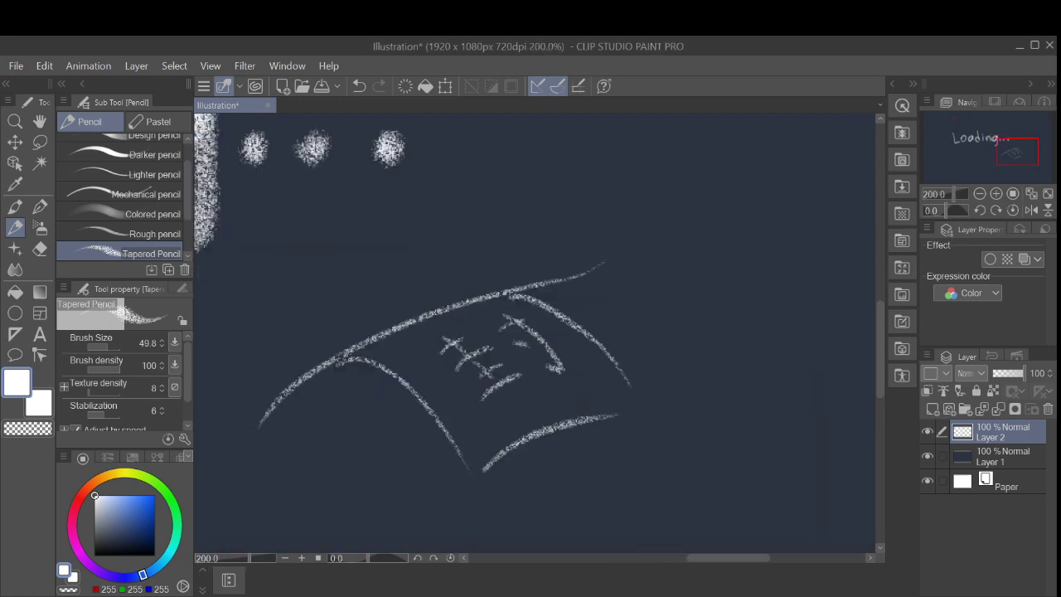
{"action": "left_click_drag", "start_coordinate": [573, 278], "coordinate": [604, 263]}
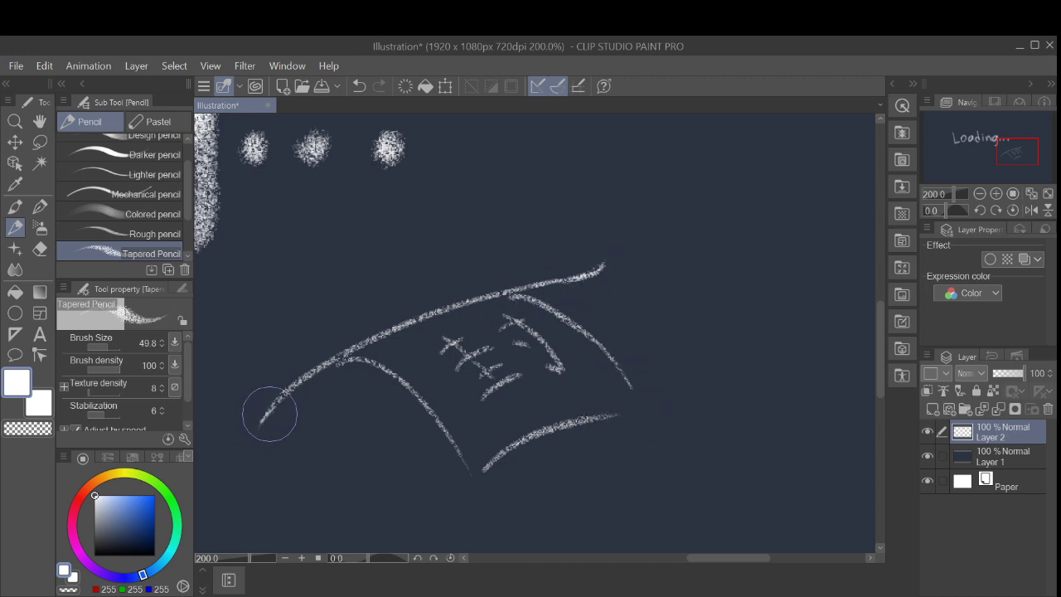
{"action": "mouse_move", "coordinate": [271, 414]}
{"action": "left_mouse_down"}
{"action": "mouse_move", "coordinate": [261, 424]}
{"action": "mouse_move", "coordinate": [351, 356]}
{"action": "left_mouse_up"}
Step: Try handwriting "stream will be starting" in small letters directly beneath "Loading..."
{"action": "scroll", "coordinate": [339, 354], "scroll_direction": "down", "scroll_amount": 4}
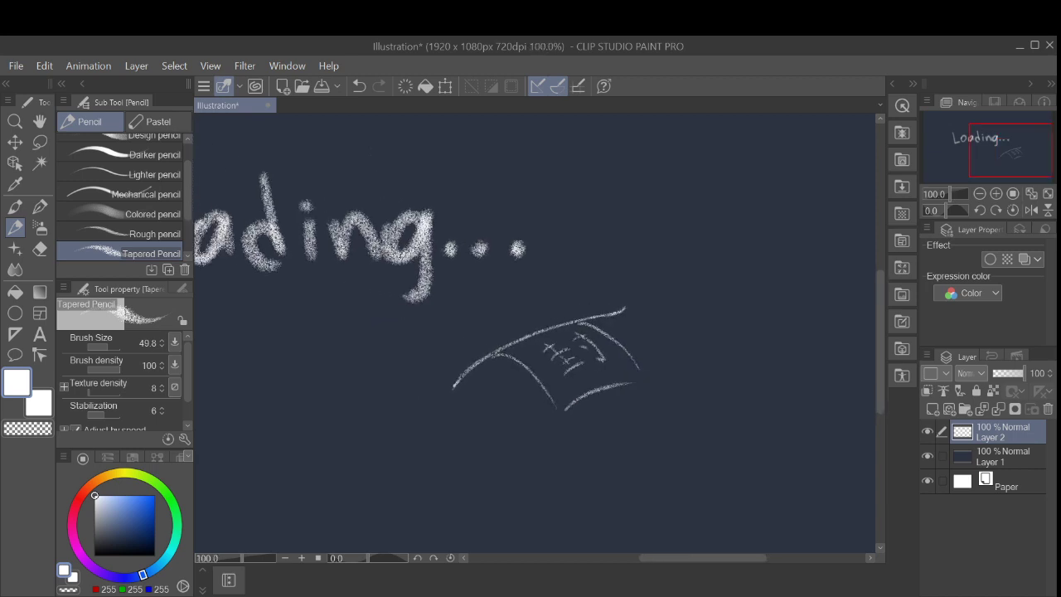
{"action": "key", "text": "ctrl+minus"}
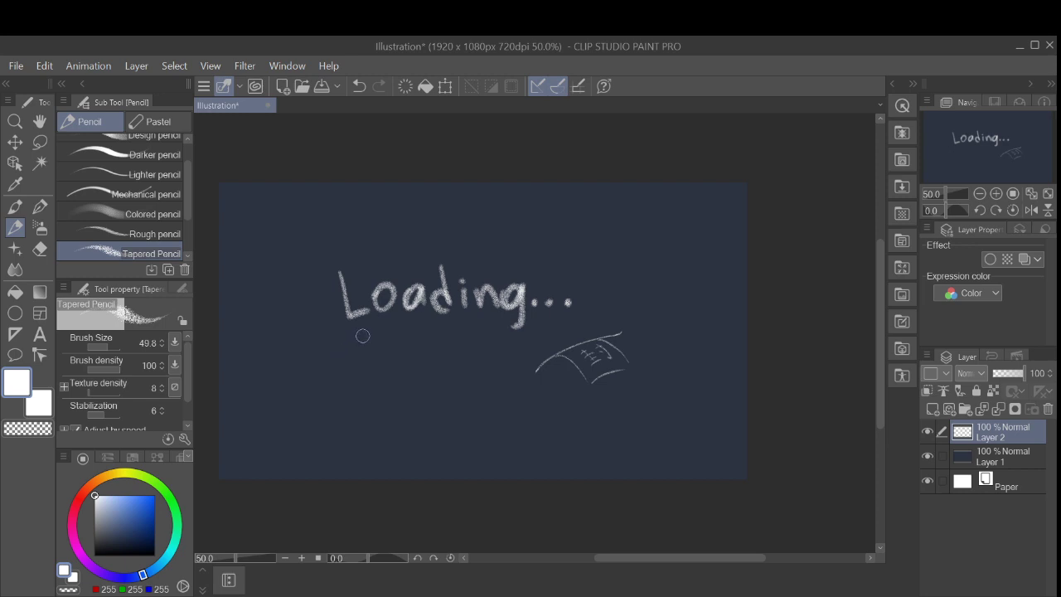
{"action": "scroll", "coordinate": [363, 335], "scroll_direction": "up", "scroll_amount": 2}
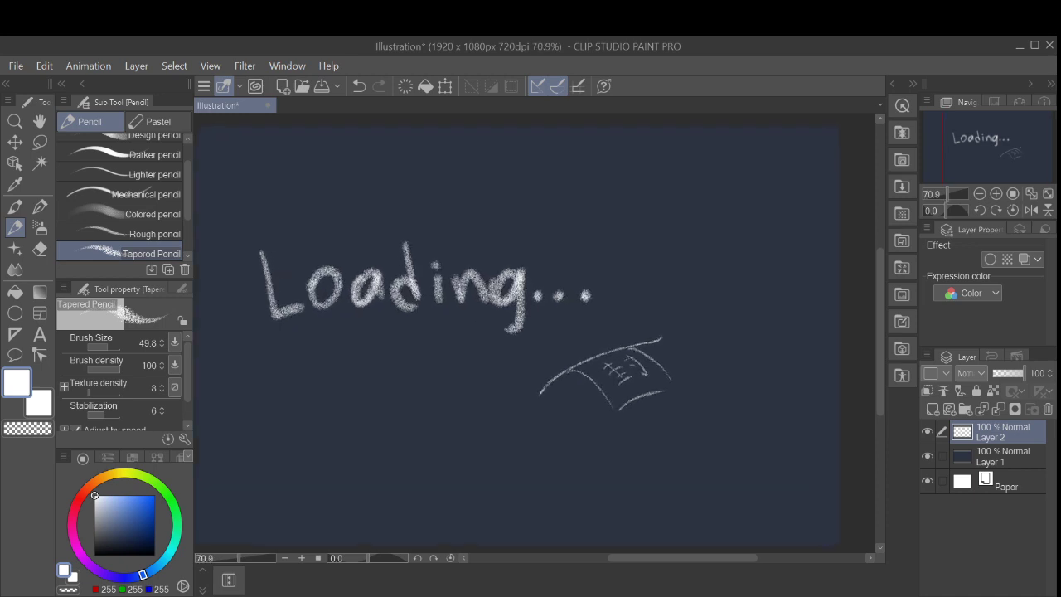
{"action": "left_click_drag", "start_coordinate": [363, 336], "coordinate": [507, 307]}
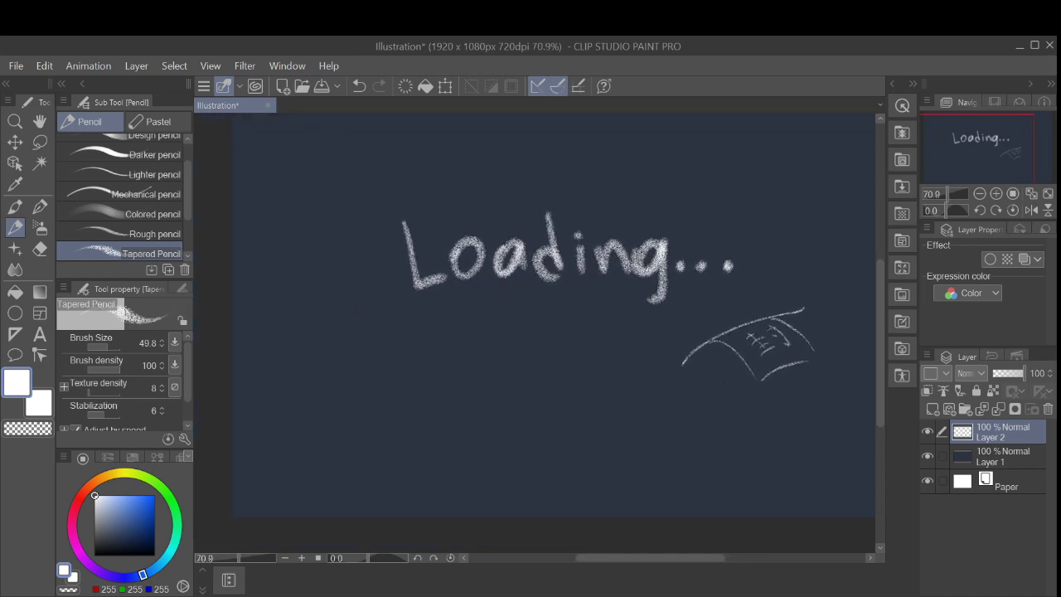
{"action": "key", "text": "ctrl+plus"}
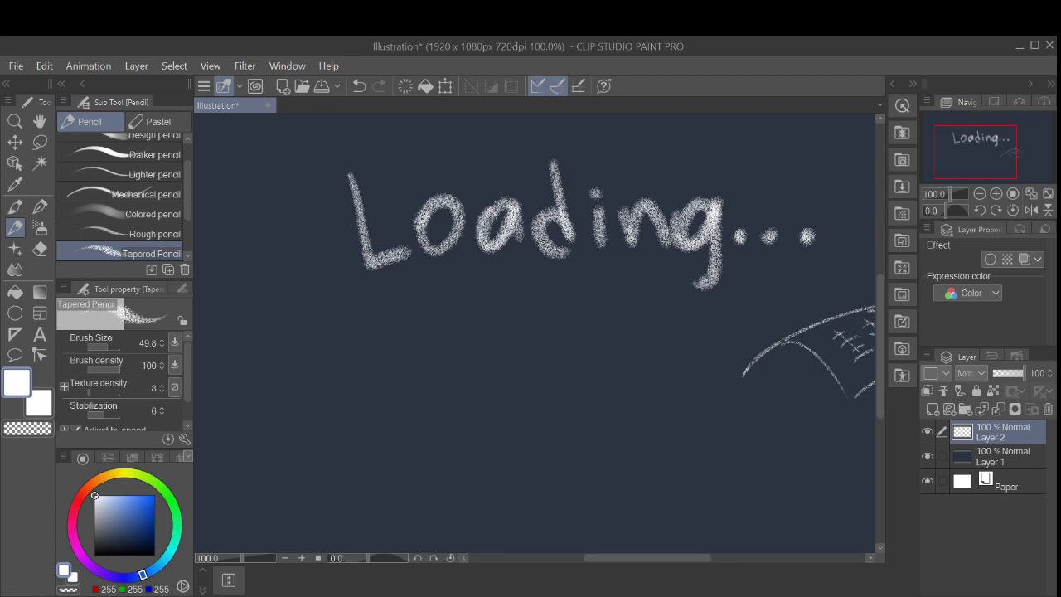
{"action": "mouse_move", "coordinate": [407, 285]}
{"action": "left_mouse_down"}
{"action": "mouse_move", "coordinate": [394, 305]}
{"action": "mouse_move", "coordinate": [416, 304]}
{"action": "left_mouse_up"}
{"action": "mouse_move", "coordinate": [408, 289]}
{"action": "left_mouse_down"}
{"action": "mouse_move", "coordinate": [431, 287]}
{"action": "mouse_move", "coordinate": [442, 303]}
{"action": "mouse_move", "coordinate": [531, 286]}
{"action": "mouse_move", "coordinate": [551, 300]}
{"action": "mouse_move", "coordinate": [462, 298]}
{"action": "left_mouse_up"}
{"action": "key", "text": "ctrl+z"}
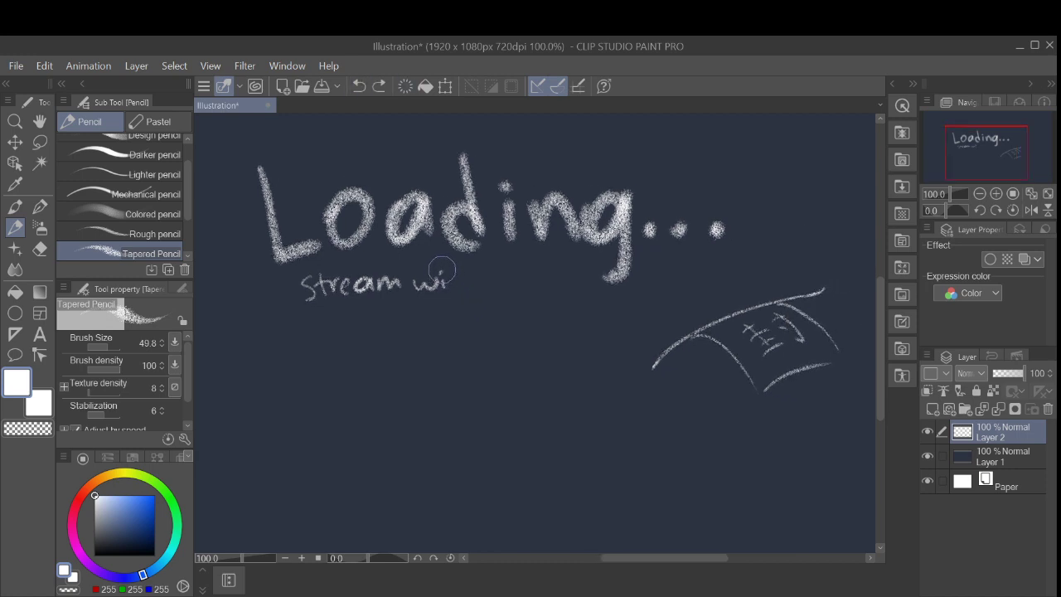
{"action": "mouse_move", "coordinate": [449, 270]}
{"action": "left_mouse_down"}
{"action": "mouse_move", "coordinate": [448, 291]}
{"action": "mouse_move", "coordinate": [501, 288]}
{"action": "left_mouse_up"}
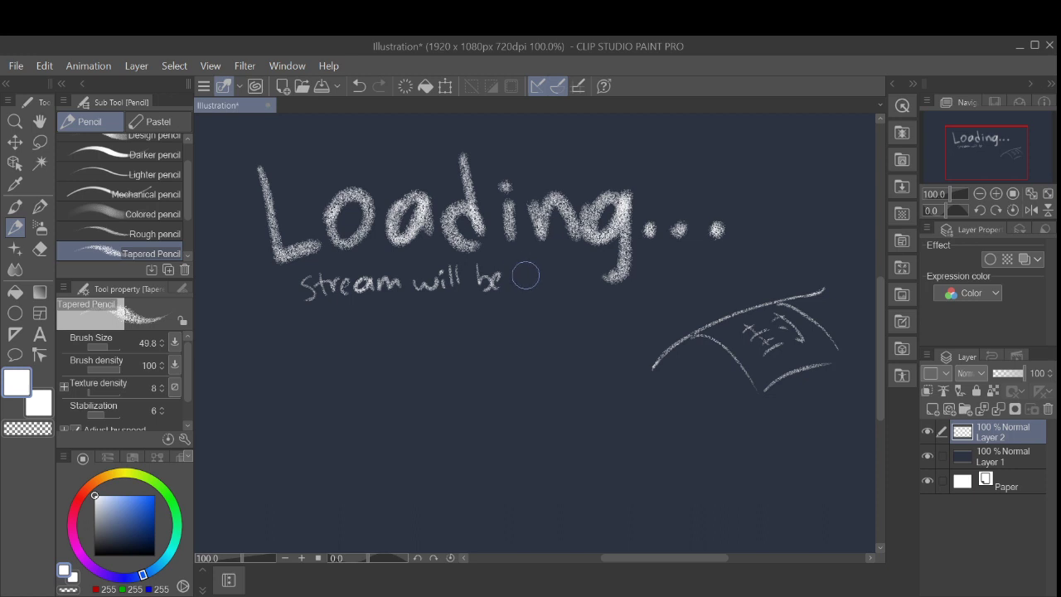
{"action": "left_click_drag", "start_coordinate": [532, 272], "coordinate": [522, 289]}
{"action": "mouse_move", "coordinate": [537, 264]}
{"action": "left_mouse_down"}
{"action": "mouse_move", "coordinate": [559, 291]}
{"action": "mouse_move", "coordinate": [568, 278]}
{"action": "mouse_move", "coordinate": [595, 280]}
{"action": "mouse_move", "coordinate": [596, 292]}
{"action": "mouse_move", "coordinate": [593, 269]}
{"action": "mouse_move", "coordinate": [603, 291]}
{"action": "mouse_move", "coordinate": [627, 282]}
{"action": "mouse_move", "coordinate": [603, 311]}
{"action": "left_mouse_up"}
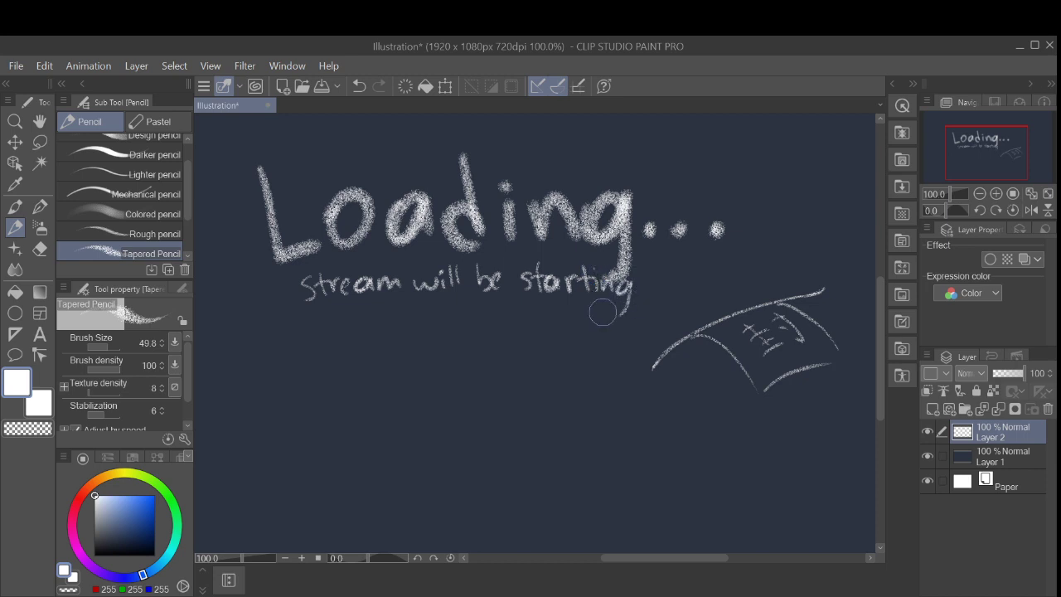
Step: Undo the entire small handwritten line beneath "Loading..."
{"action": "left_click", "coordinate": [359, 86]}
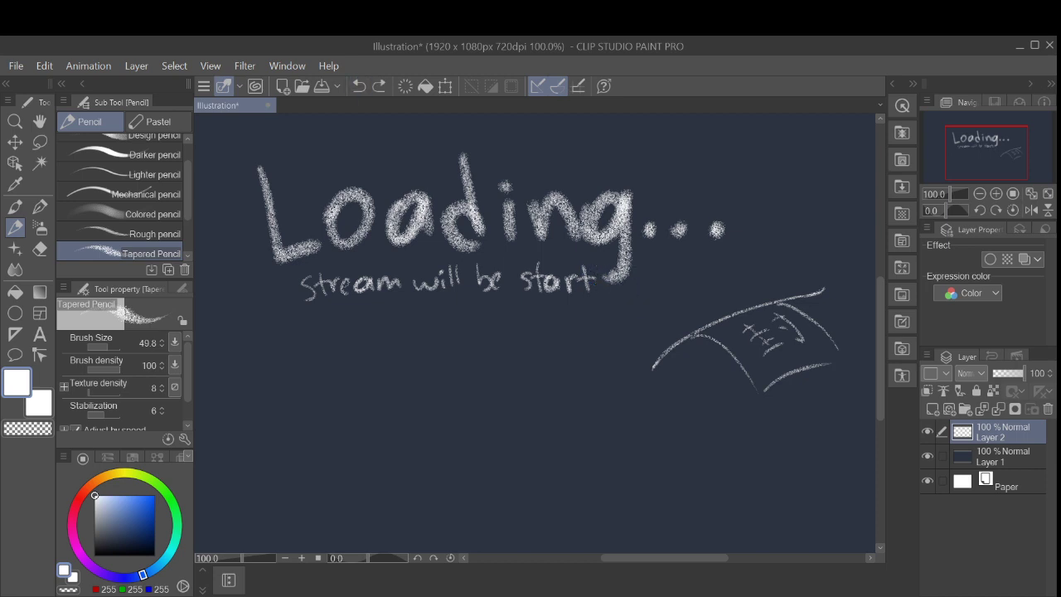
{"action": "left_click", "coordinate": [359, 86]}
{"action": "left_click", "coordinate": [359, 86]}
{"action": "left_click", "coordinate": [359, 86]}
{"action": "left_click", "coordinate": [359, 86]}
{"action": "key", "text": "ctrl+z"}
{"action": "key", "text": "ctrl+z"}
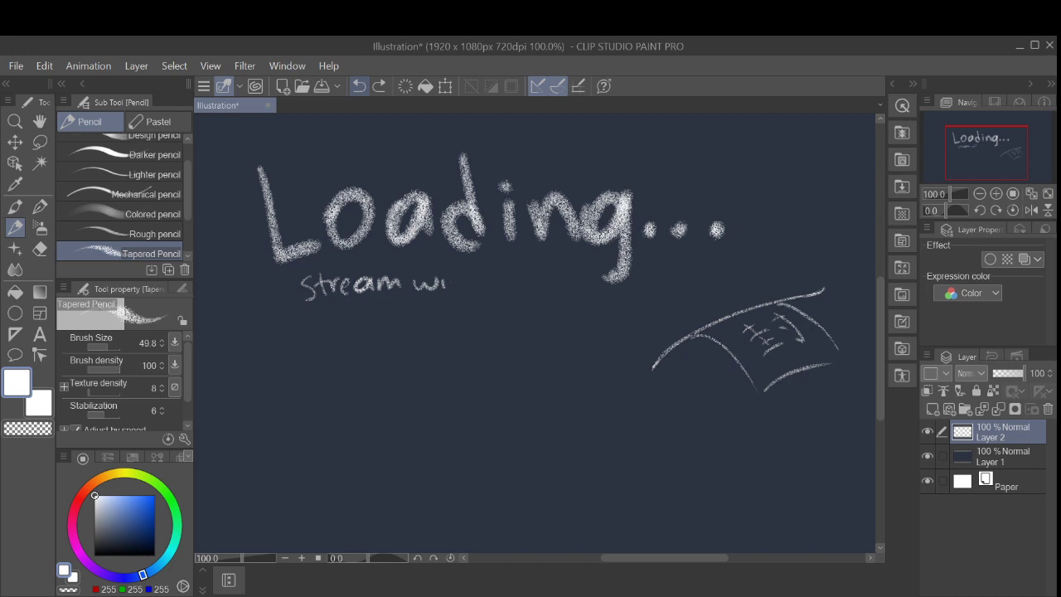
{"action": "key", "text": "ctrl+z"}
{"action": "key", "text": "ctrl+z"}
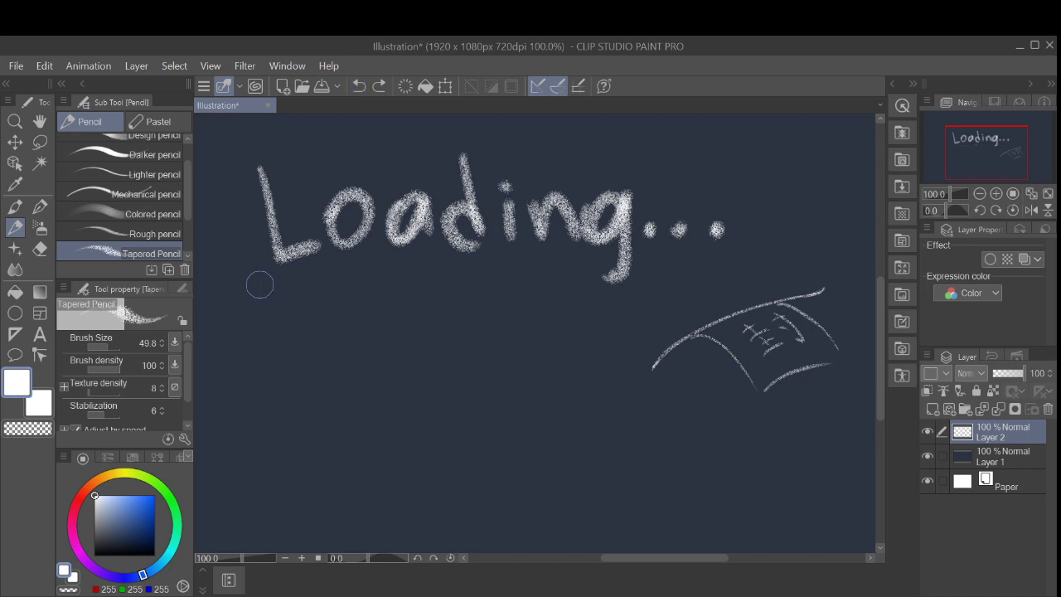
Step: Handwrite "stream will be start" beneath "Loading...", beginning the line under the letter L
{"action": "mouse_move", "coordinate": [263, 285]}
{"action": "left_mouse_down"}
{"action": "mouse_move", "coordinate": [252, 304]}
{"action": "mouse_move", "coordinate": [274, 309]}
{"action": "left_mouse_up"}
{"action": "left_click_drag", "start_coordinate": [262, 294], "coordinate": [277, 292]}
{"action": "mouse_move", "coordinate": [280, 283]}
{"action": "left_mouse_down"}
{"action": "mouse_move", "coordinate": [306, 302]}
{"action": "mouse_move", "coordinate": [314, 288]}
{"action": "mouse_move", "coordinate": [335, 291]}
{"action": "mouse_move", "coordinate": [360, 293]}
{"action": "left_mouse_up"}
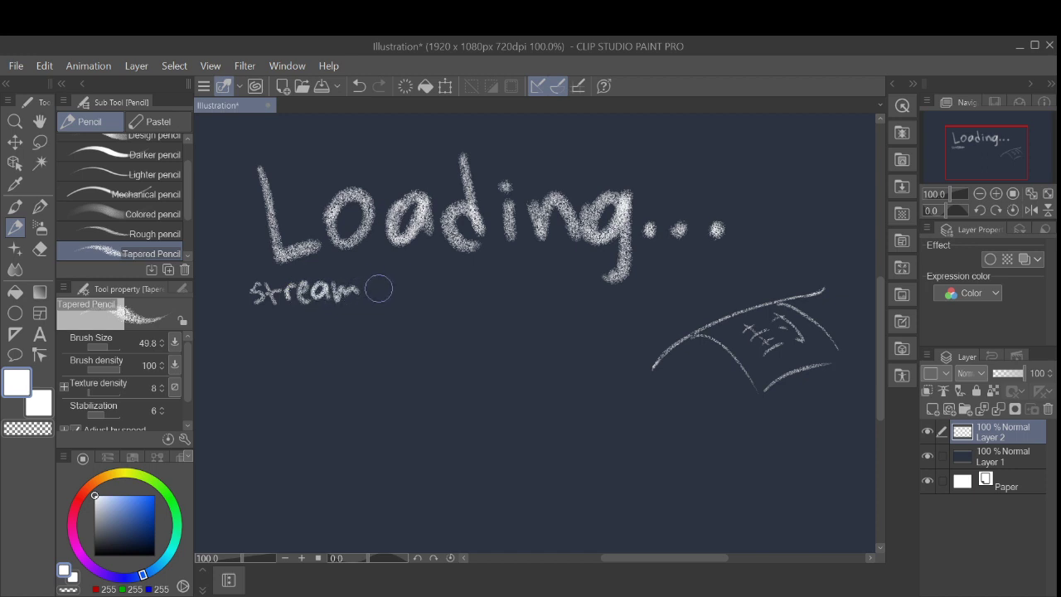
{"action": "left_click_drag", "start_coordinate": [380, 290], "coordinate": [394, 296]}
{"action": "key", "text": "ctrl+z"}
{"action": "left_click_drag", "start_coordinate": [379, 292], "coordinate": [403, 280]}
{"action": "mouse_move", "coordinate": [411, 290]}
{"action": "left_mouse_down"}
{"action": "mouse_move", "coordinate": [421, 304]}
{"action": "mouse_move", "coordinate": [535, 301]}
{"action": "left_mouse_up"}
{"action": "mouse_move", "coordinate": [527, 284]}
{"action": "left_mouse_down"}
{"action": "mouse_move", "coordinate": [561, 289]}
{"action": "mouse_move", "coordinate": [608, 282]}
{"action": "left_mouse_up"}
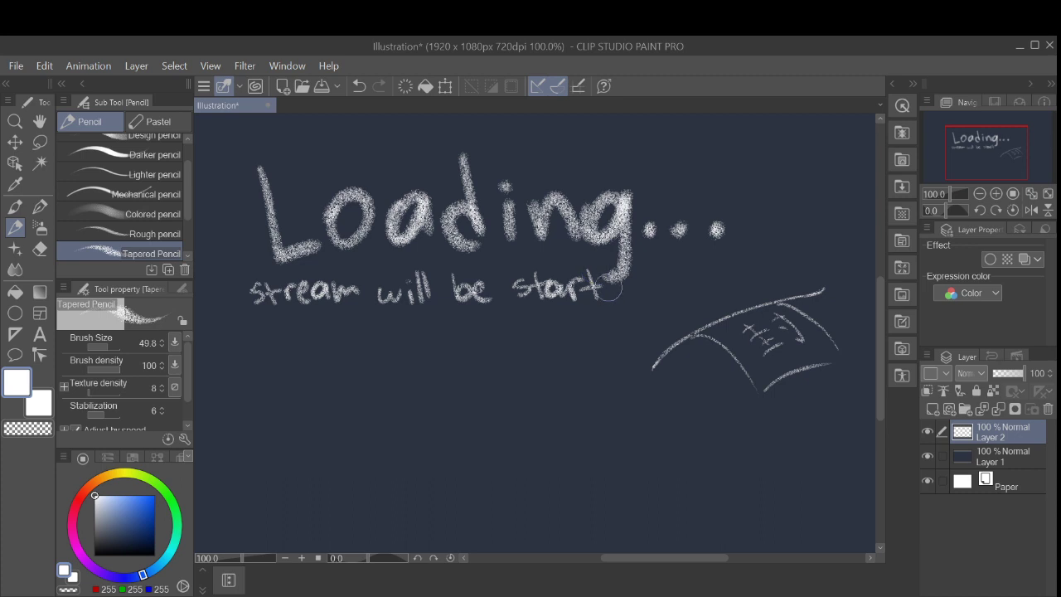
Step: Lasso the "stream will be start" line, move it down and to the left away from "Loading...", and deselect it
{"action": "key", "text": "m"}
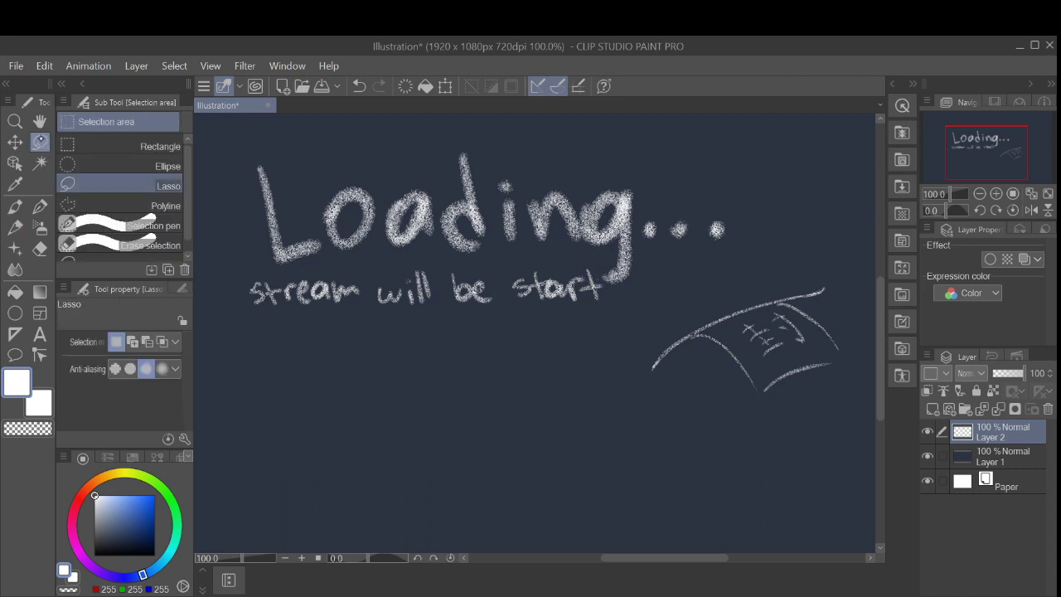
{"action": "mouse_move", "coordinate": [356, 274]}
{"action": "left_mouse_down"}
{"action": "mouse_move", "coordinate": [273, 276]}
{"action": "mouse_move", "coordinate": [204, 298]}
{"action": "mouse_move", "coordinate": [295, 356]}
{"action": "mouse_move", "coordinate": [543, 360]}
{"action": "mouse_move", "coordinate": [608, 348]}
{"action": "mouse_move", "coordinate": [621, 311]}
{"action": "mouse_move", "coordinate": [611, 284]}
{"action": "mouse_move", "coordinate": [621, 277]}
{"action": "mouse_move", "coordinate": [577, 255]}
{"action": "mouse_move", "coordinate": [471, 269]}
{"action": "mouse_move", "coordinate": [340, 267]}
{"action": "left_mouse_up"}
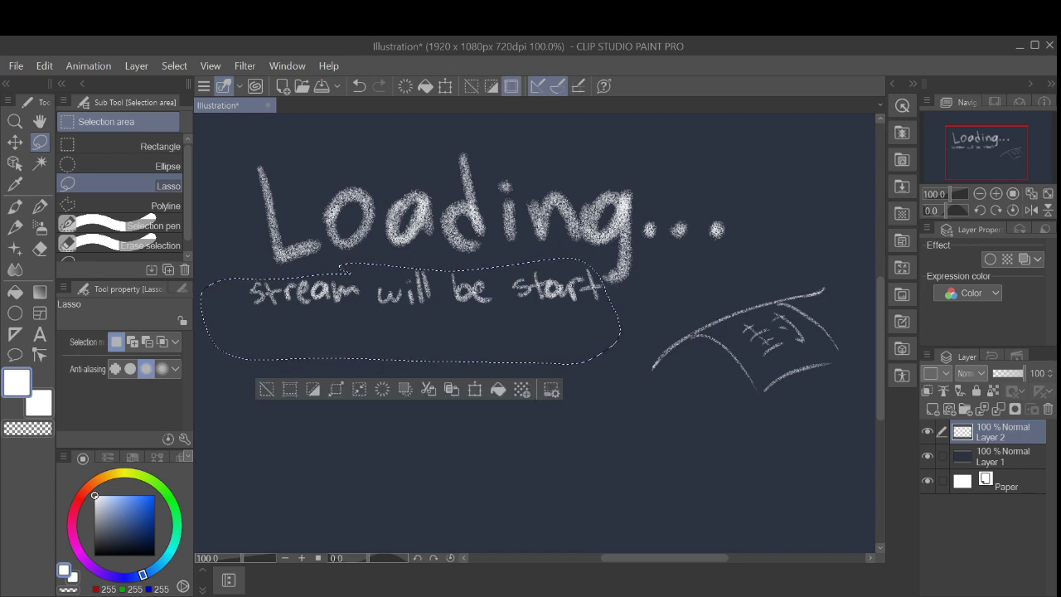
{"action": "left_click", "coordinate": [475, 389]}
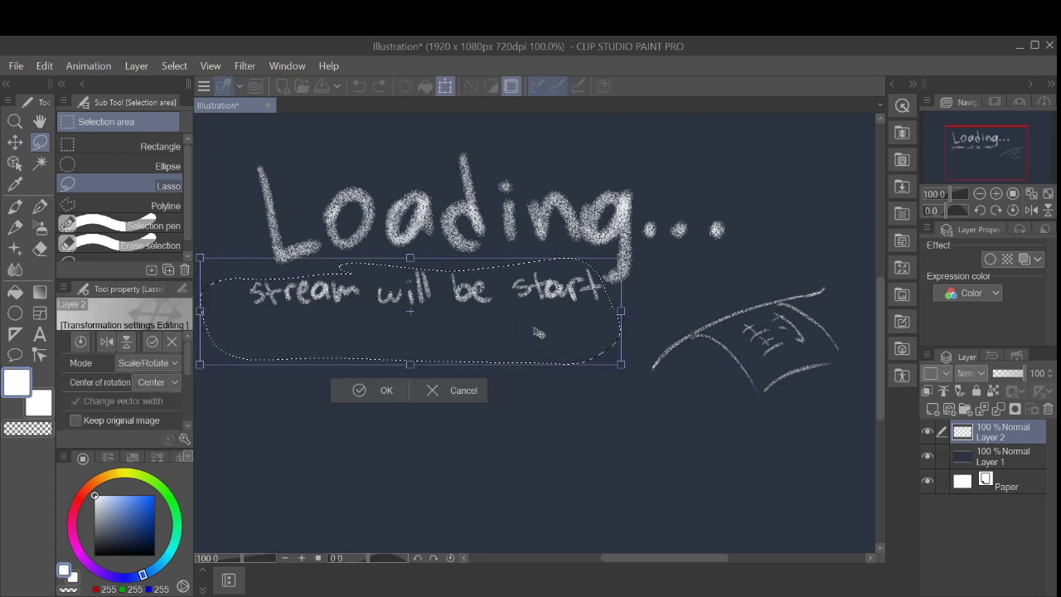
{"action": "left_click_drag", "start_coordinate": [537, 333], "coordinate": [493, 365]}
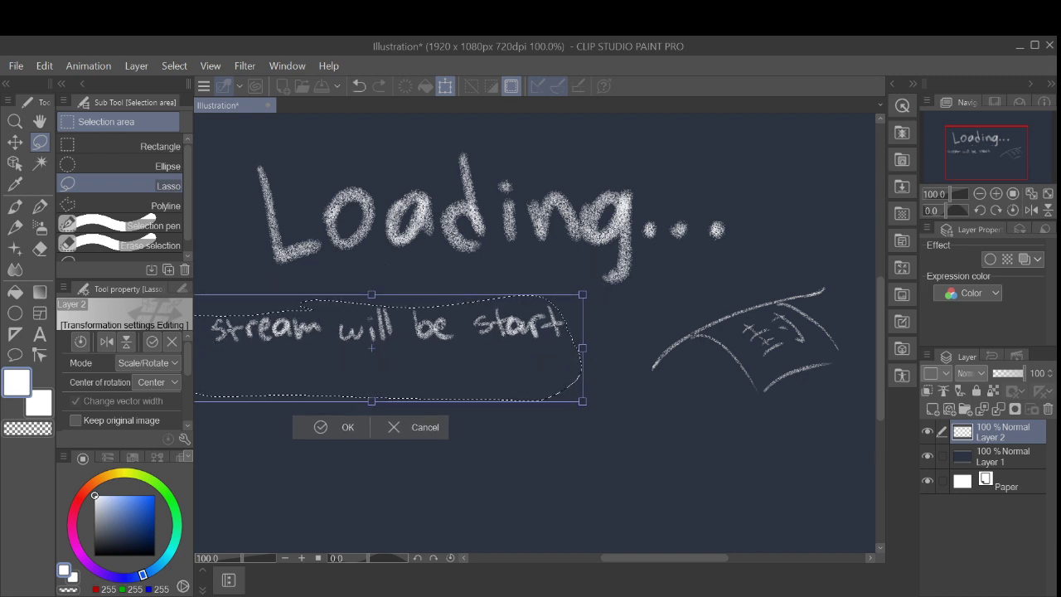
{"action": "left_click", "coordinate": [322, 427]}
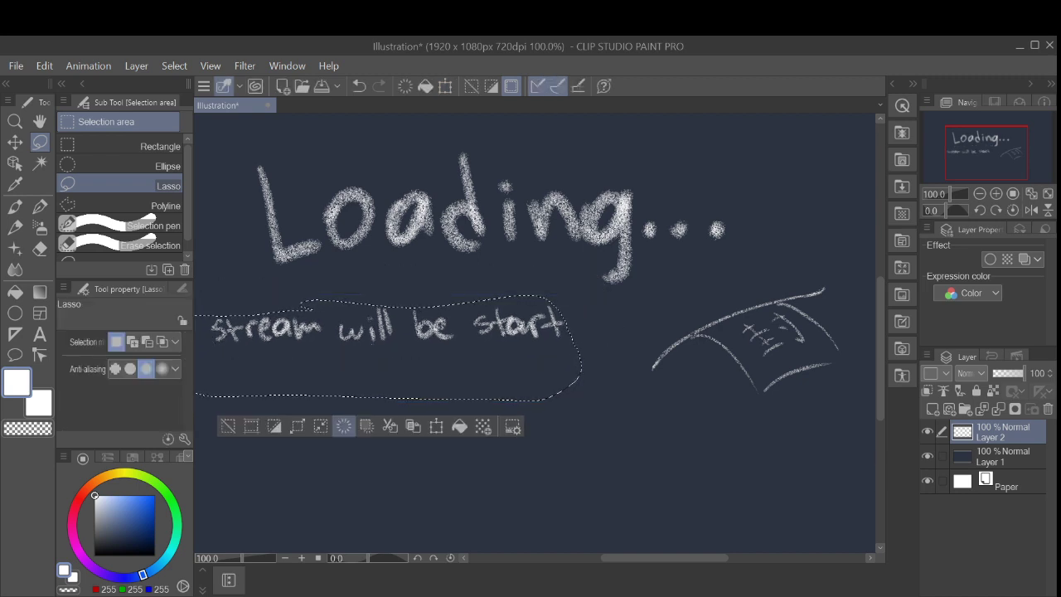
{"action": "key", "text": "ctrl+d"}
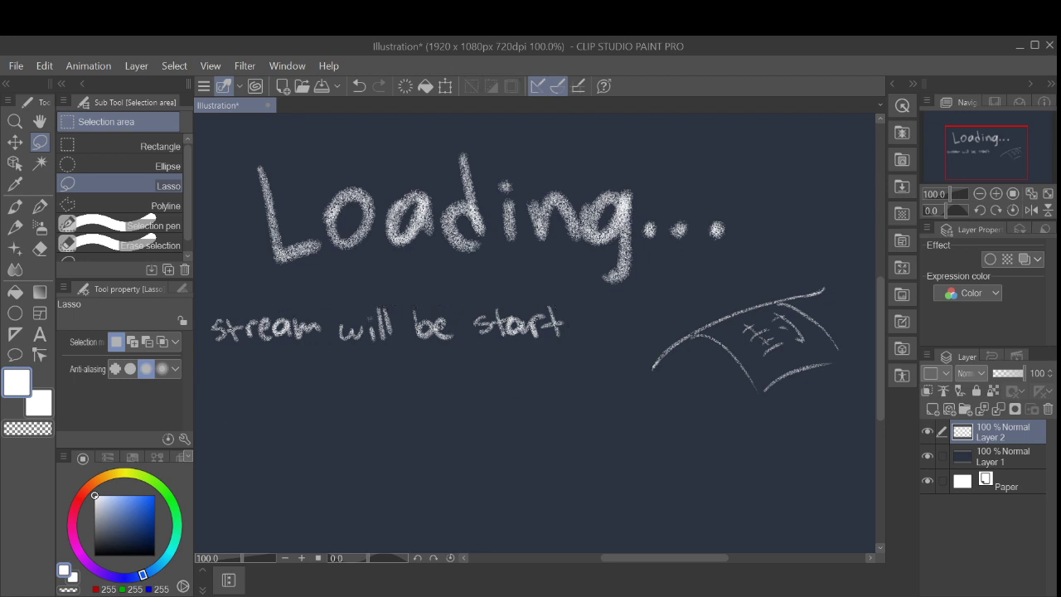
Step: Handwrite "ing" with the Tapered Pencil after "start" to complete the word "starting"
{"action": "scroll", "coordinate": [615, 352], "scroll_direction": "up", "scroll_amount": 3}
{"action": "left_click_drag", "start_coordinate": [507, 282], "coordinate": [514, 289]}
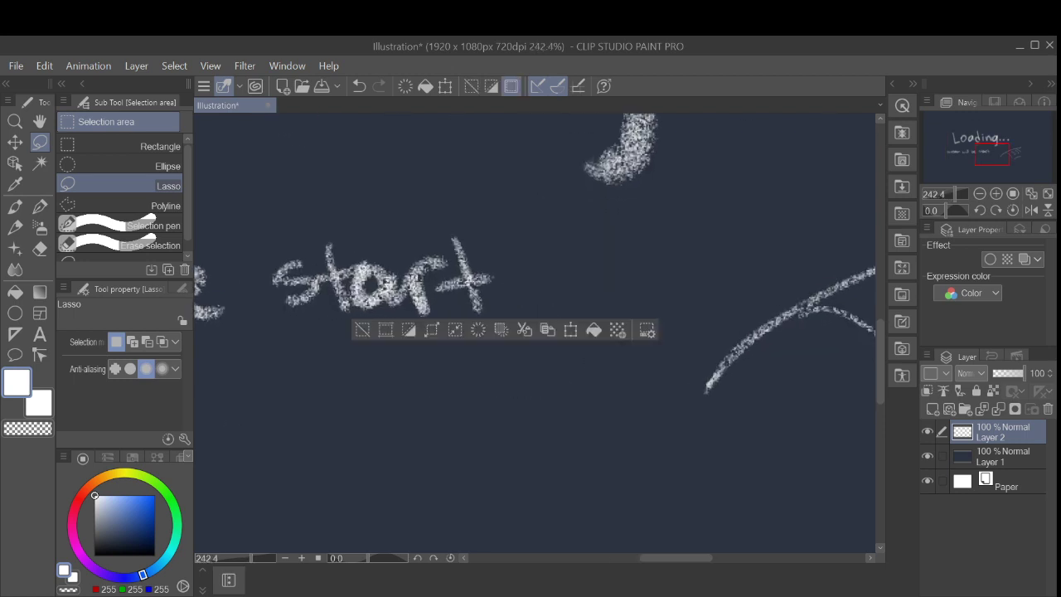
{"action": "key", "text": "ctrl+d"}
{"action": "left_click", "coordinate": [15, 227]}
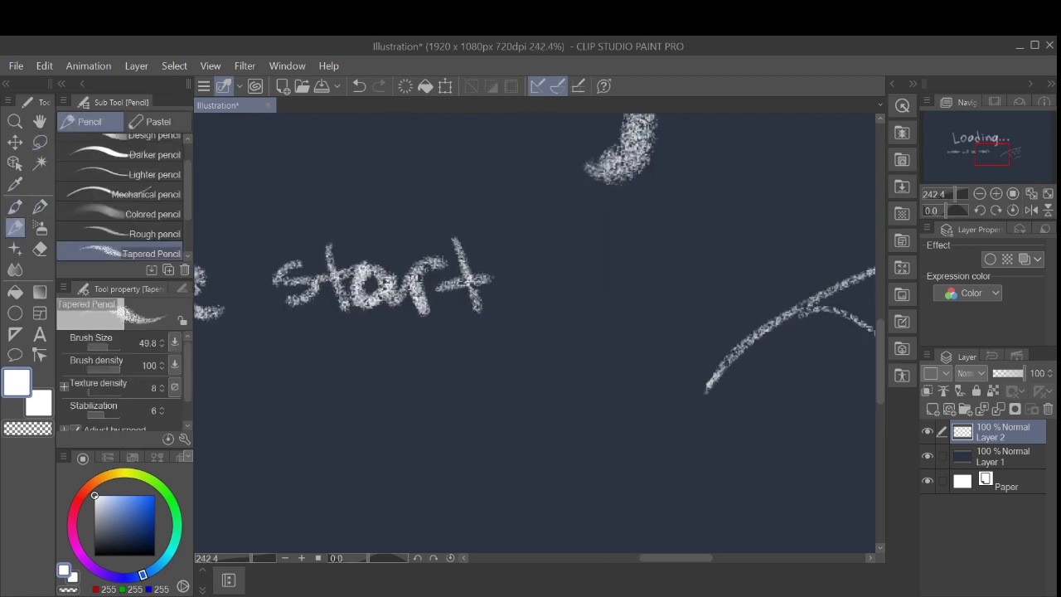
{"action": "mouse_move", "coordinate": [507, 278]}
{"action": "left_mouse_down"}
{"action": "mouse_move", "coordinate": [510, 301]}
{"action": "mouse_move", "coordinate": [545, 308]}
{"action": "left_mouse_up"}
{"action": "left_click", "coordinate": [500, 257]}
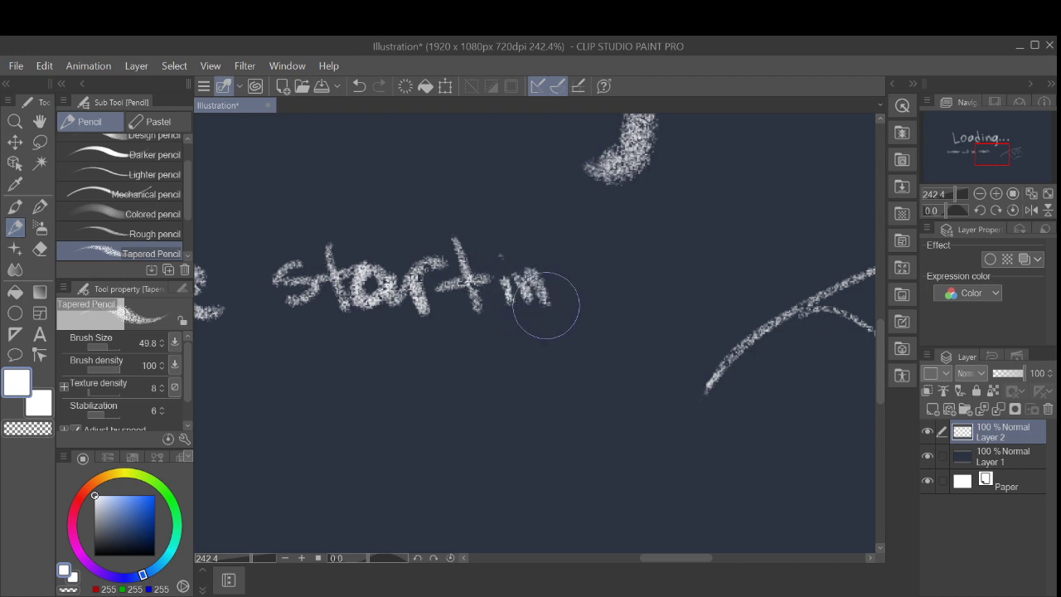
{"action": "mouse_move", "coordinate": [585, 267]}
{"action": "left_mouse_down"}
{"action": "mouse_move", "coordinate": [564, 260]}
{"action": "mouse_move", "coordinate": [566, 349]}
{"action": "left_mouse_up"}
{"action": "scroll", "coordinate": [591, 300], "scroll_direction": "down", "scroll_amount": 1}
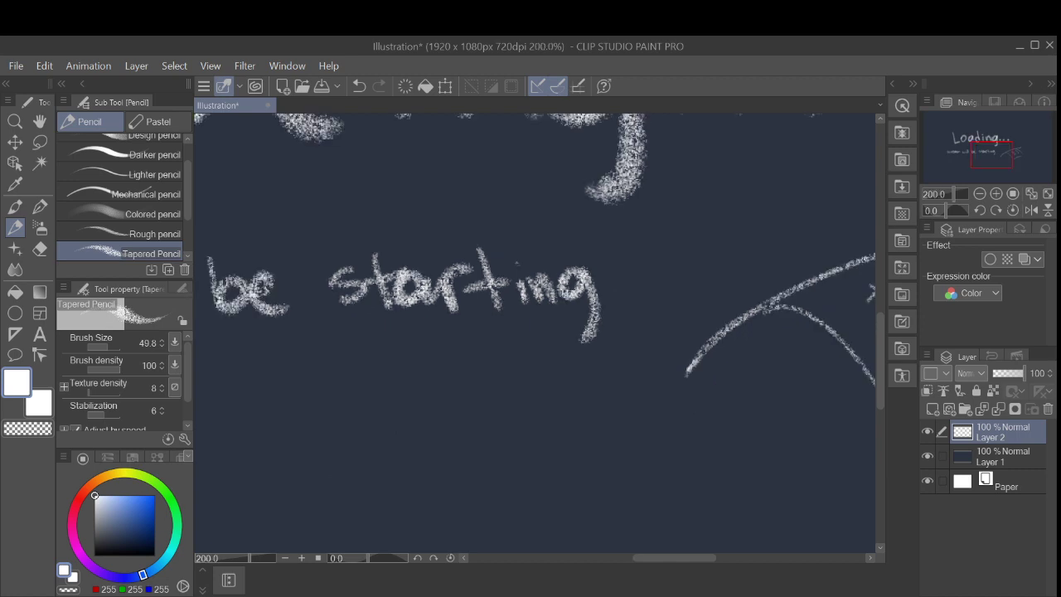
{"action": "scroll", "coordinate": [628, 303], "scroll_direction": "down", "scroll_amount": 1}
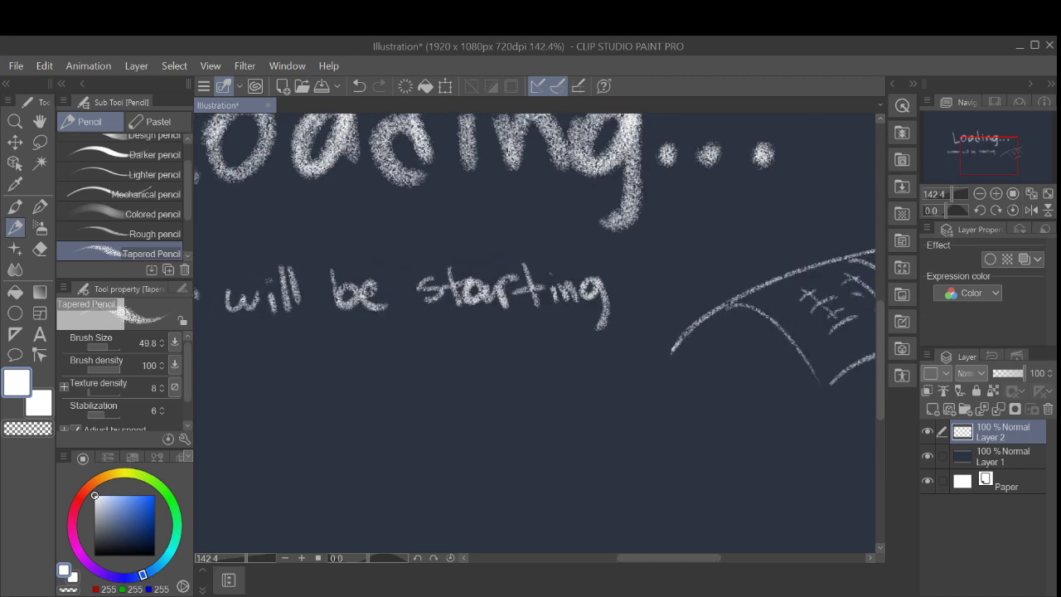
Step: Undo the last strokes of "ing" and rewrite the i's dot, the n and the g to finish "starting"
{"action": "key", "text": "ctrl+z"}
{"action": "key", "text": "ctrl+z"}
{"action": "key", "text": "ctrl+z"}
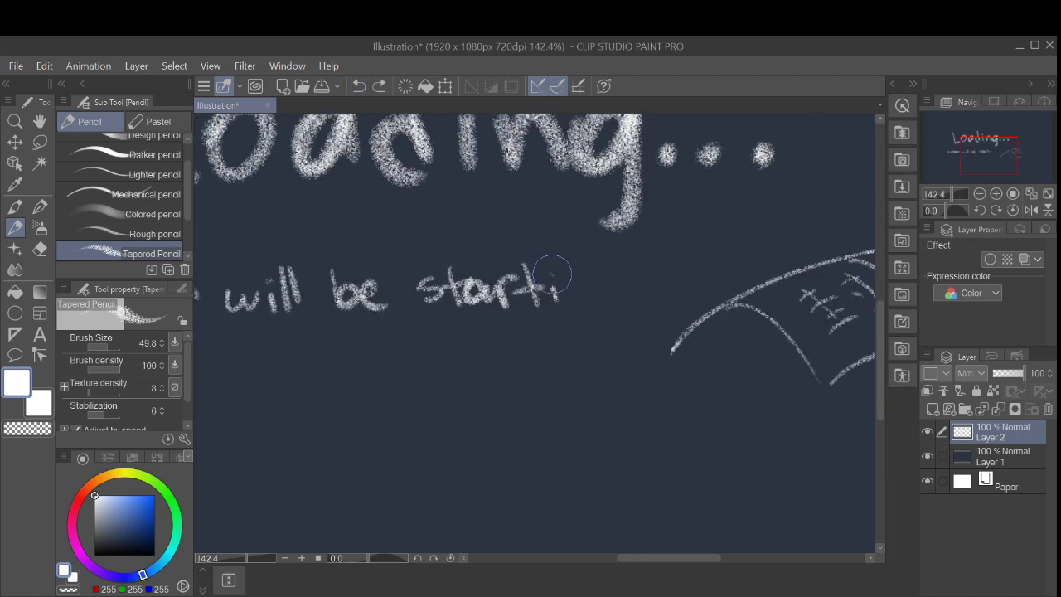
{"action": "left_click", "coordinate": [553, 276]}
{"action": "mouse_move", "coordinate": [568, 294]}
{"action": "left_mouse_down"}
{"action": "mouse_move", "coordinate": [591, 305]}
{"action": "mouse_move", "coordinate": [611, 280]}
{"action": "mouse_move", "coordinate": [593, 328]}
{"action": "left_mouse_up"}
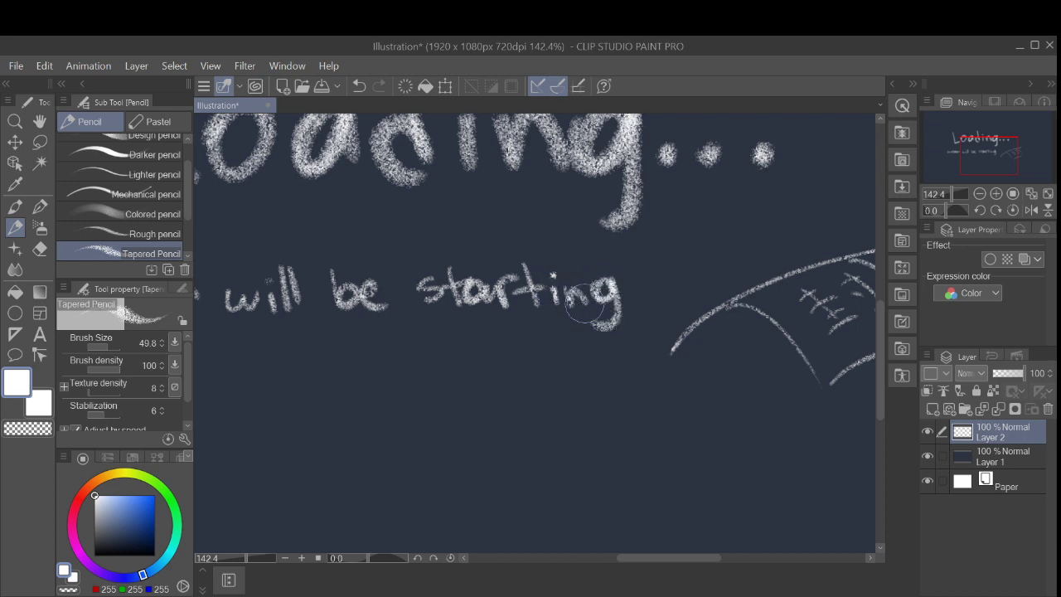
Step: Try handwriting "shor" after "starting", then undo those letters
{"action": "mouse_move", "coordinate": [663, 275]}
{"action": "left_mouse_down"}
{"action": "mouse_move", "coordinate": [647, 282]}
{"action": "mouse_move", "coordinate": [649, 295]}
{"action": "mouse_move", "coordinate": [710, 277]}
{"action": "mouse_move", "coordinate": [727, 292]}
{"action": "mouse_move", "coordinate": [738, 269]}
{"action": "left_mouse_up"}
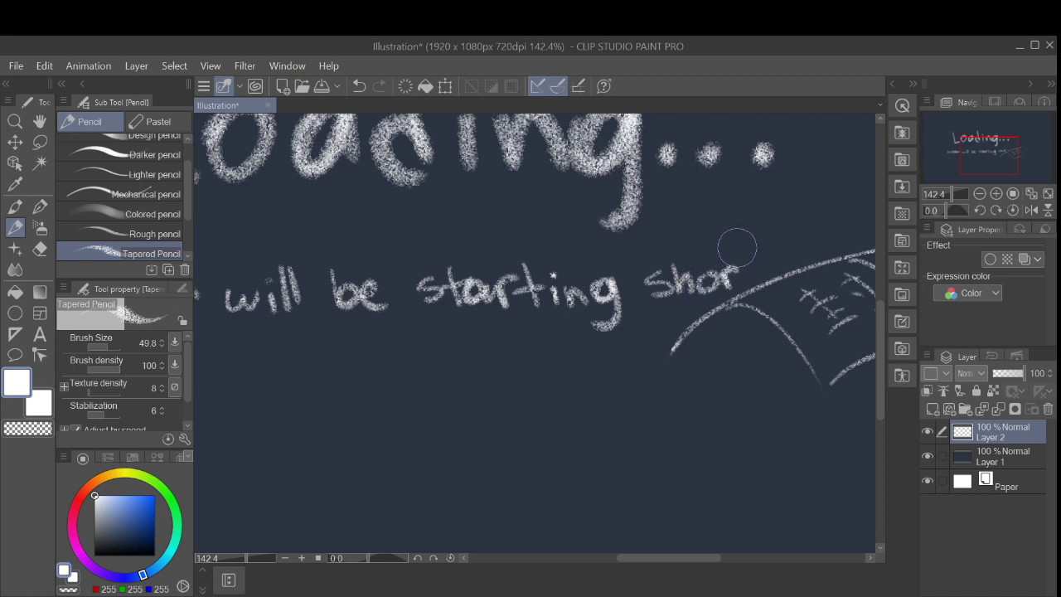
{"action": "scroll", "coordinate": [693, 342], "scroll_direction": "down", "scroll_amount": 1}
{"action": "scroll", "coordinate": [694, 344], "scroll_direction": "down", "scroll_amount": 1}
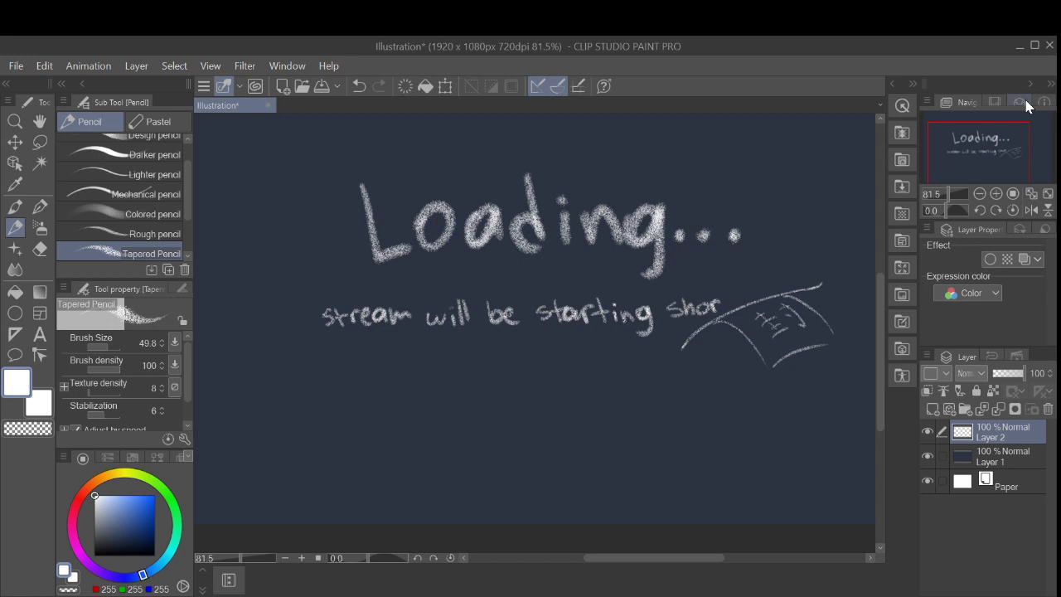
{"action": "key", "text": "ctrl+z"}
{"action": "key", "text": "ctrl+z"}
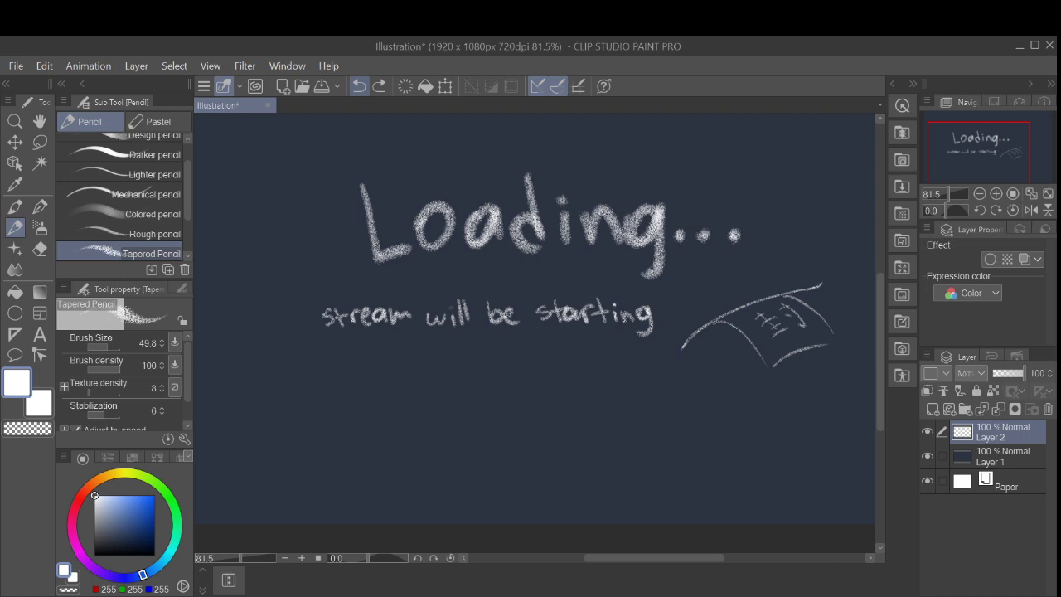
Step: Lasso the whole "stream will be starting" line, redrawing the selection outline around it once
{"action": "key", "text": "m"}
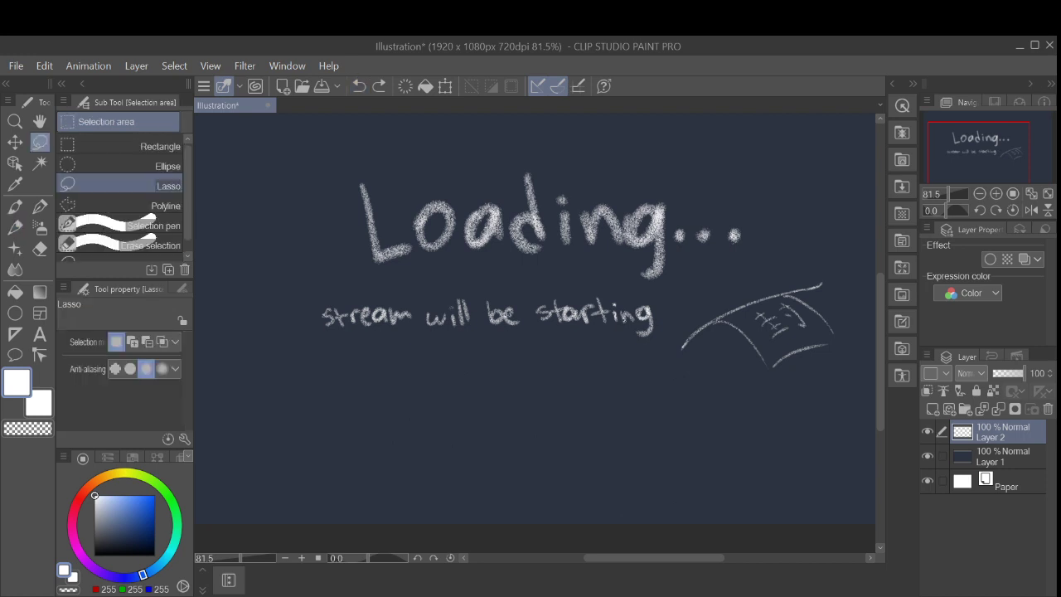
{"action": "mouse_move", "coordinate": [655, 288]}
{"action": "left_mouse_down"}
{"action": "mouse_move", "coordinate": [639, 381]}
{"action": "mouse_move", "coordinate": [402, 390]}
{"action": "mouse_move", "coordinate": [280, 314]}
{"action": "mouse_move", "coordinate": [373, 277]}
{"action": "mouse_move", "coordinate": [656, 288]}
{"action": "left_mouse_up"}
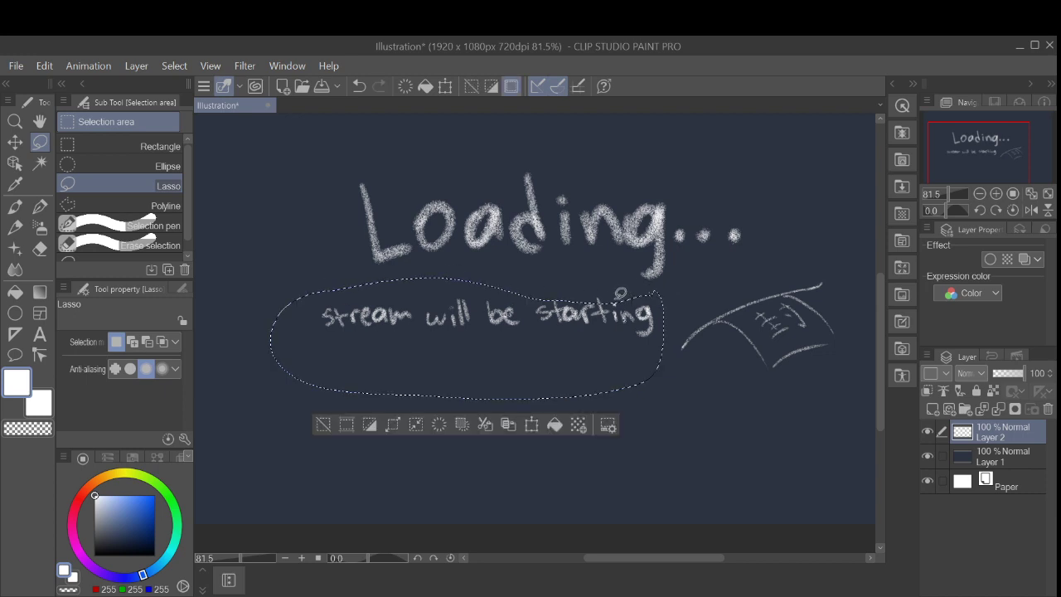
{"action": "left_click", "coordinate": [359, 86]}
{"action": "mouse_move", "coordinate": [588, 282]}
{"action": "left_mouse_down"}
{"action": "mouse_move", "coordinate": [406, 283]}
{"action": "mouse_move", "coordinate": [276, 315]}
{"action": "mouse_move", "coordinate": [397, 396]}
{"action": "mouse_move", "coordinate": [600, 388]}
{"action": "mouse_move", "coordinate": [673, 325]}
{"action": "mouse_move", "coordinate": [640, 291]}
{"action": "left_mouse_up"}
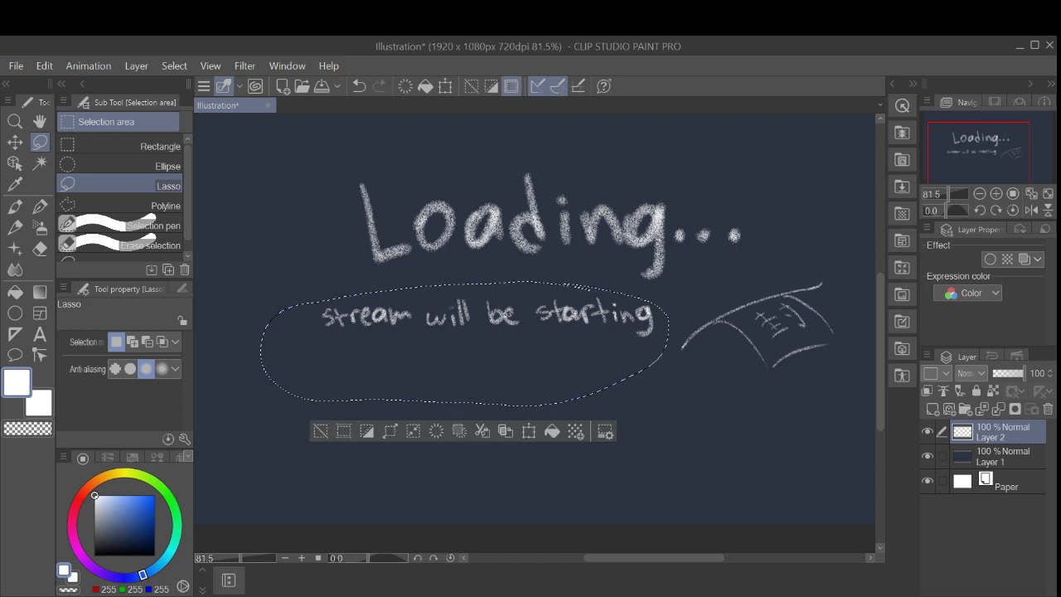
{"action": "left_click", "coordinate": [529, 431]}
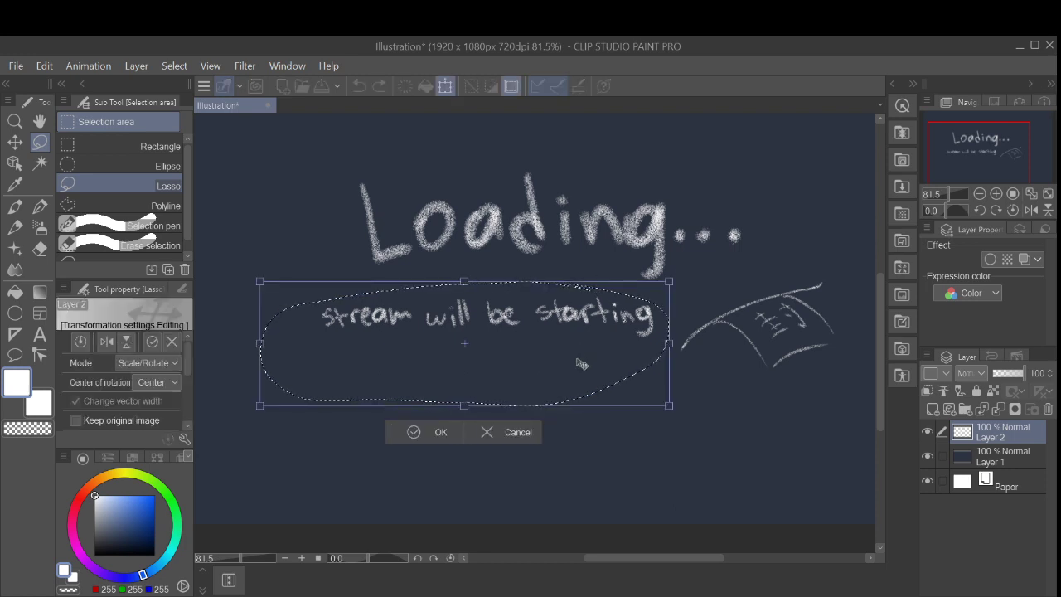
{"action": "left_click_drag", "start_coordinate": [581, 364], "coordinate": [461, 434]}
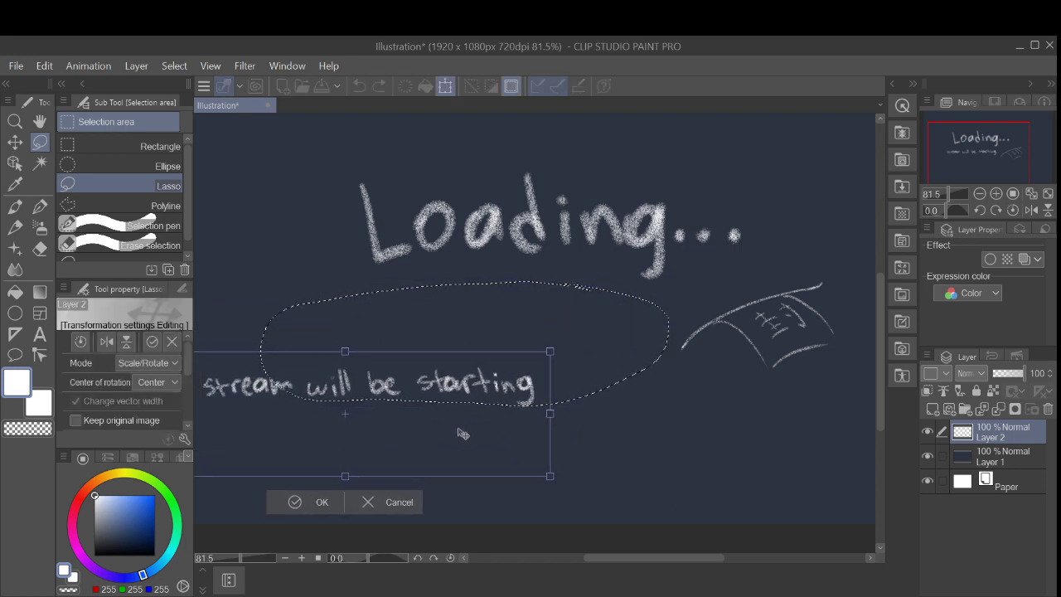
{"action": "left_click", "coordinate": [370, 501]}
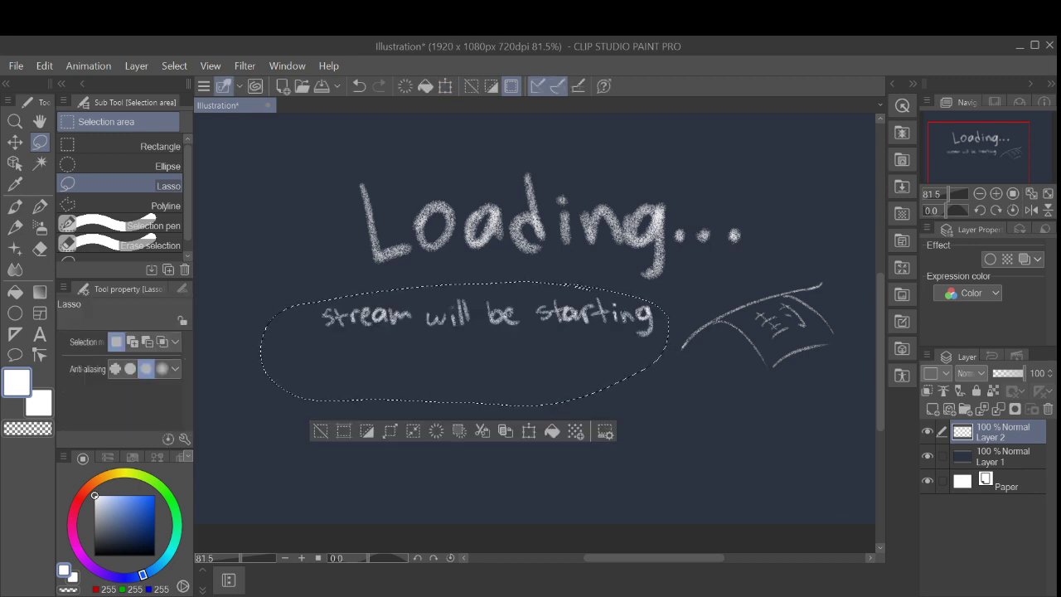
Step: Move the selected "stream will be starting" line down and to the left, clear of the sheet sketch, and deselect it
{"action": "mouse_move", "coordinate": [578, 332]}
{"action": "left_mouse_down"}
{"action": "mouse_move", "coordinate": [552, 370]}
{"action": "mouse_move", "coordinate": [500, 401]}
{"action": "mouse_move", "coordinate": [618, 313]}
{"action": "mouse_move", "coordinate": [495, 426]}
{"action": "left_mouse_up"}
{"action": "left_click", "coordinate": [534, 430]}
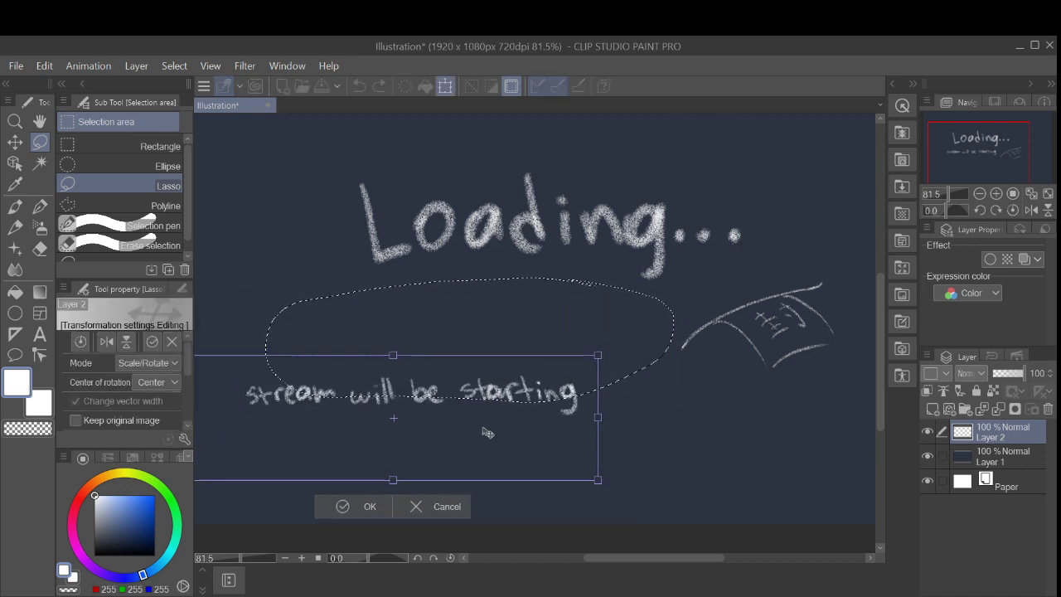
{"action": "left_click", "coordinate": [340, 505]}
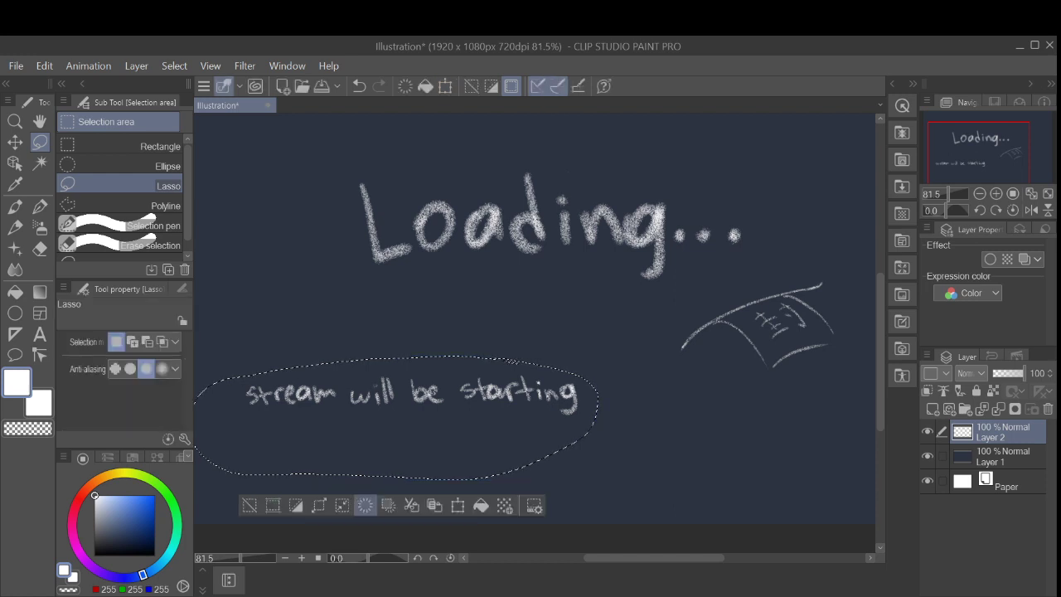
{"action": "left_click", "coordinate": [250, 505]}
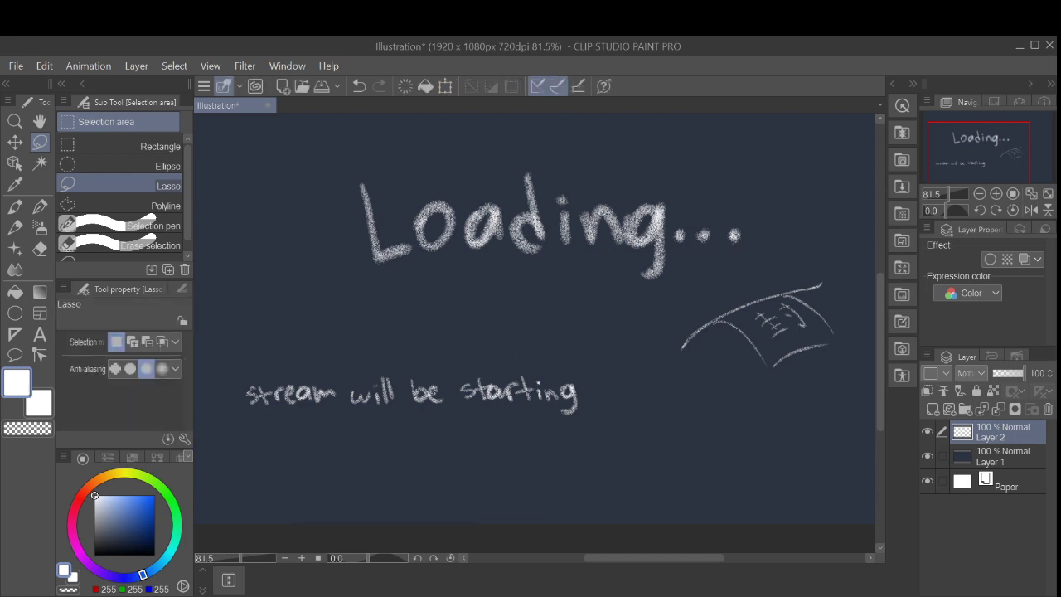
Step: Handwrite "soon." with the Tapered Pencil after "starting"
{"action": "key", "text": "p"}
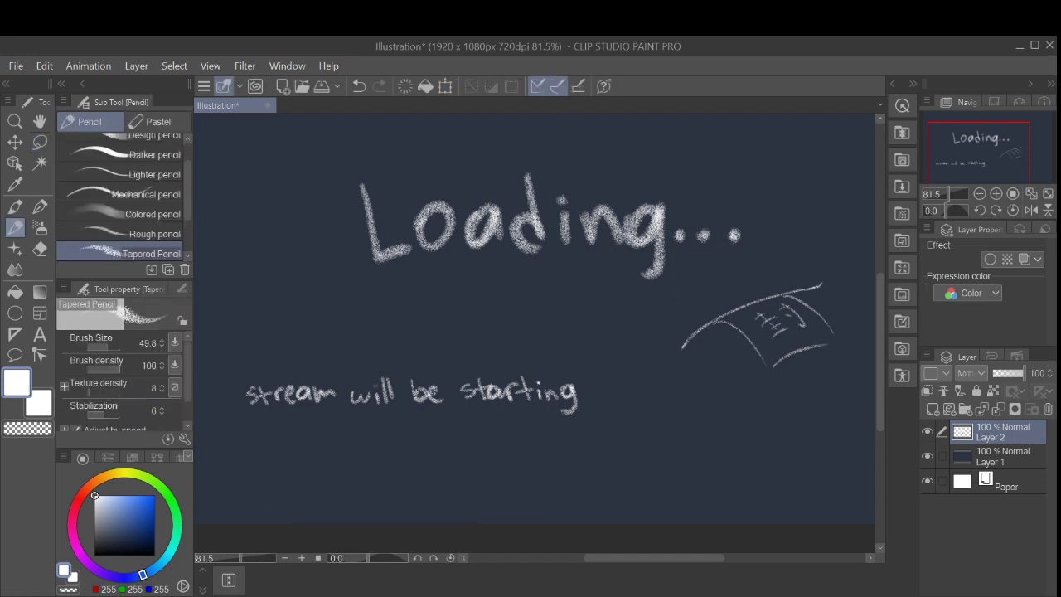
{"action": "left_click_drag", "start_coordinate": [535, 332], "coordinate": [477, 260]}
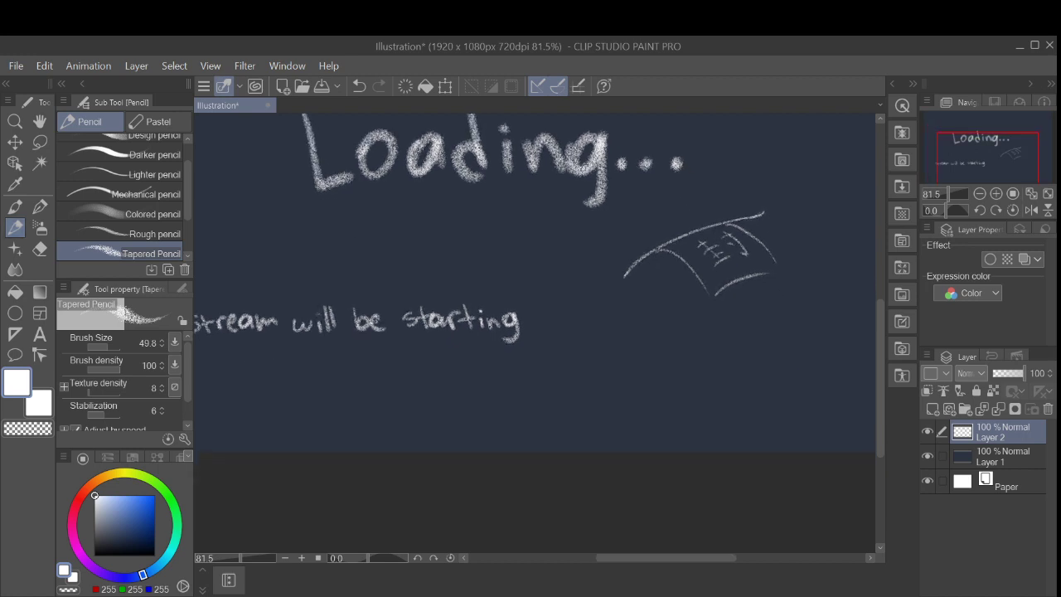
{"action": "scroll", "coordinate": [582, 343], "scroll_direction": "up", "scroll_amount": 2}
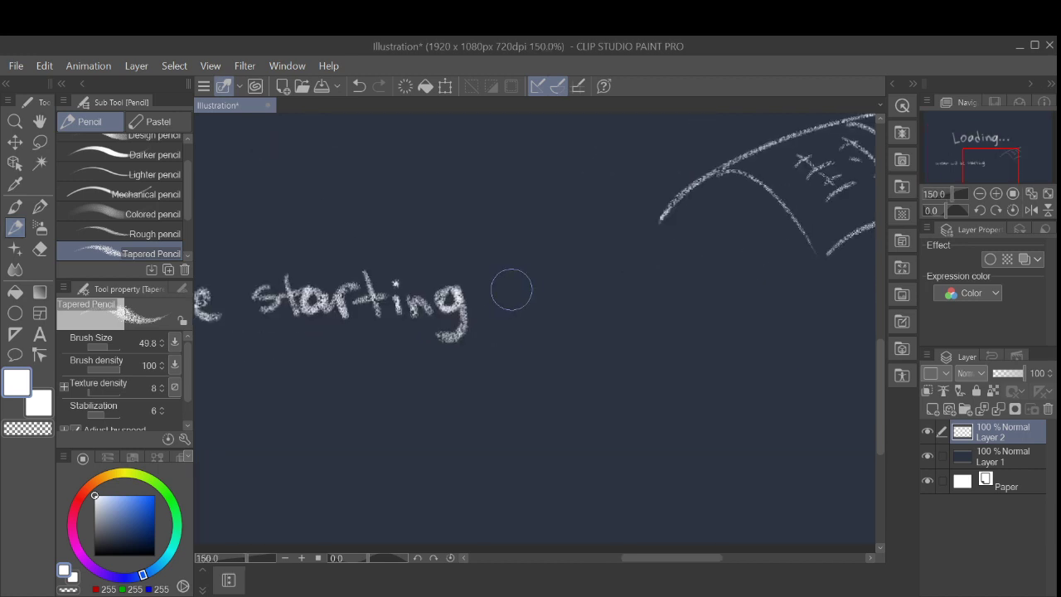
{"action": "mouse_move", "coordinate": [532, 282]}
{"action": "left_mouse_down"}
{"action": "mouse_move", "coordinate": [516, 307]}
{"action": "mouse_move", "coordinate": [552, 288]}
{"action": "mouse_move", "coordinate": [617, 282]}
{"action": "mouse_move", "coordinate": [635, 307]}
{"action": "left_mouse_up"}
{"action": "left_click", "coordinate": [649, 301]}
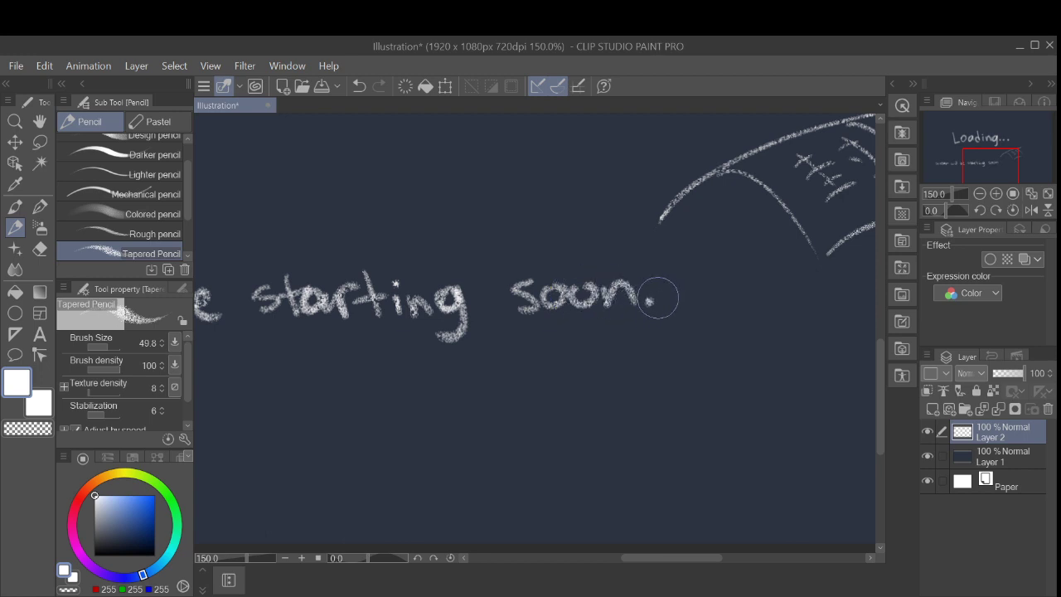
Step: Lasso the "stream will be starting soon." line, move it up toward "Loading..." and scale it down to a narrower width than that heading
{"action": "scroll", "coordinate": [655, 319], "scroll_direction": "down", "scroll_amount": 2}
{"action": "left_click_drag", "start_coordinate": [655, 319], "coordinate": [653, 360]}
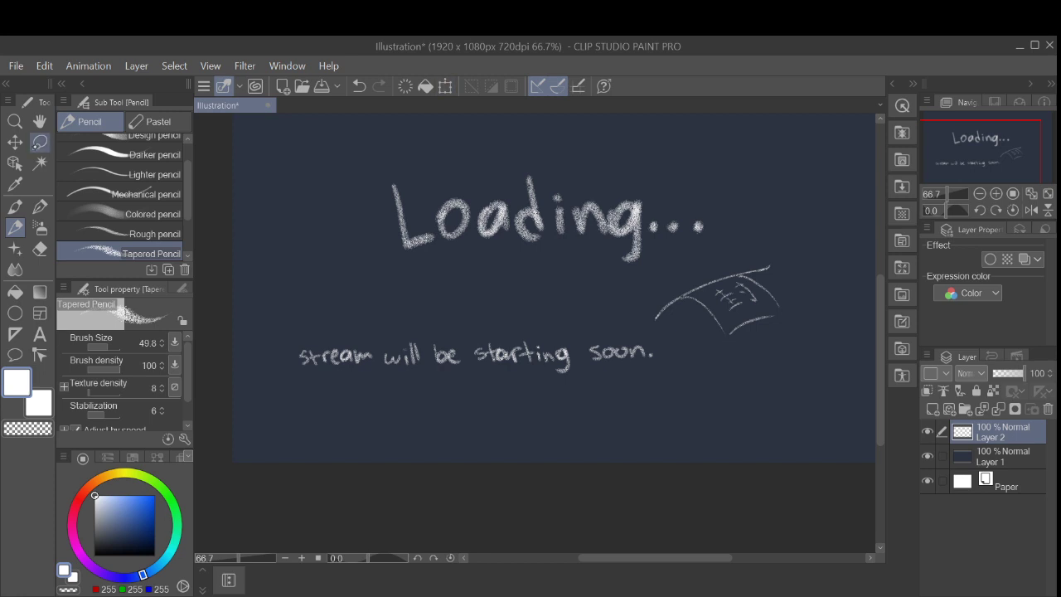
{"action": "left_click", "coordinate": [39, 142]}
{"action": "mouse_move", "coordinate": [432, 304]}
{"action": "left_mouse_down"}
{"action": "mouse_move", "coordinate": [252, 390]}
{"action": "mouse_move", "coordinate": [541, 430]}
{"action": "mouse_move", "coordinate": [726, 382]}
{"action": "mouse_move", "coordinate": [614, 319]}
{"action": "mouse_move", "coordinate": [340, 314]}
{"action": "left_mouse_up"}
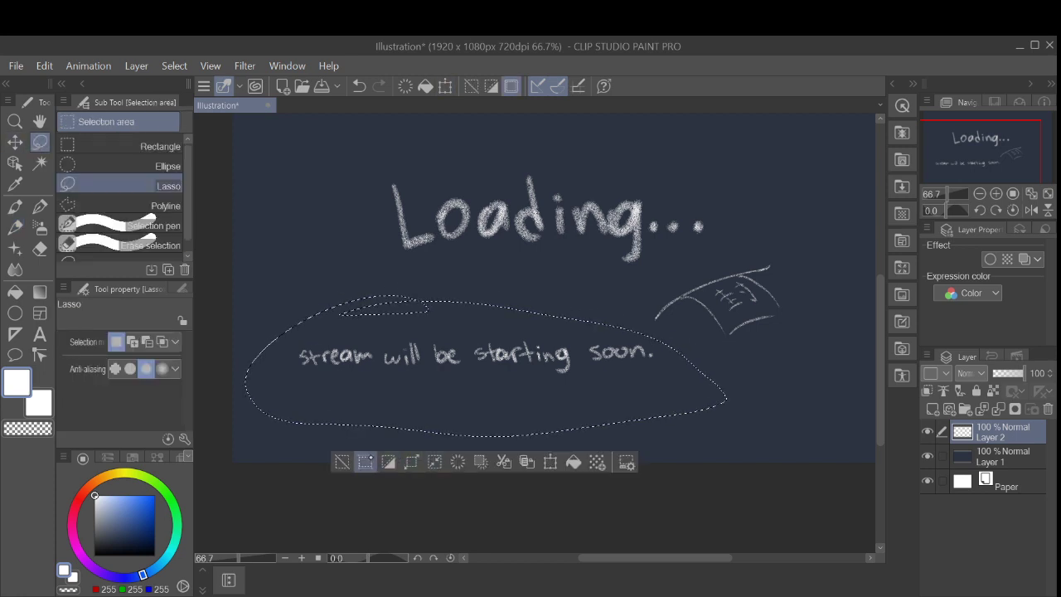
{"action": "left_click", "coordinate": [551, 462]}
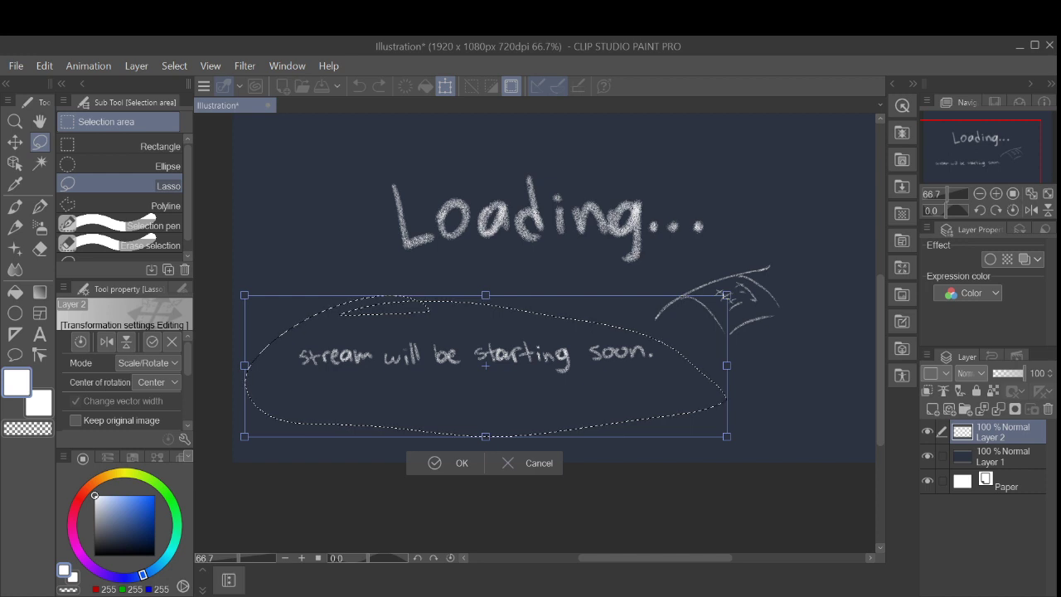
{"action": "left_click_drag", "start_coordinate": [726, 437], "coordinate": [573, 370]}
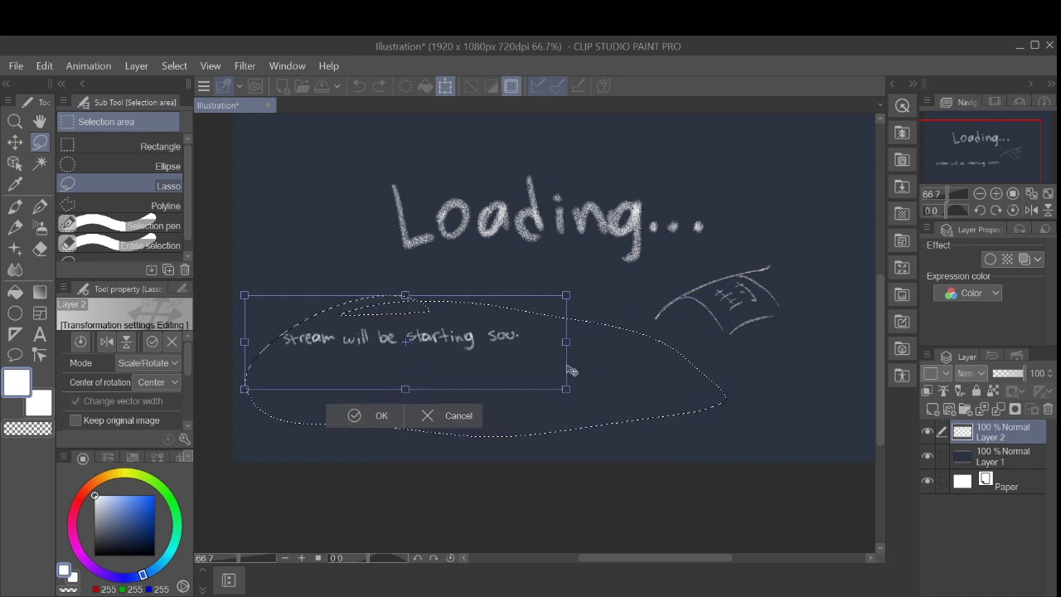
{"action": "left_click_drag", "start_coordinate": [491, 348], "coordinate": [535, 293]}
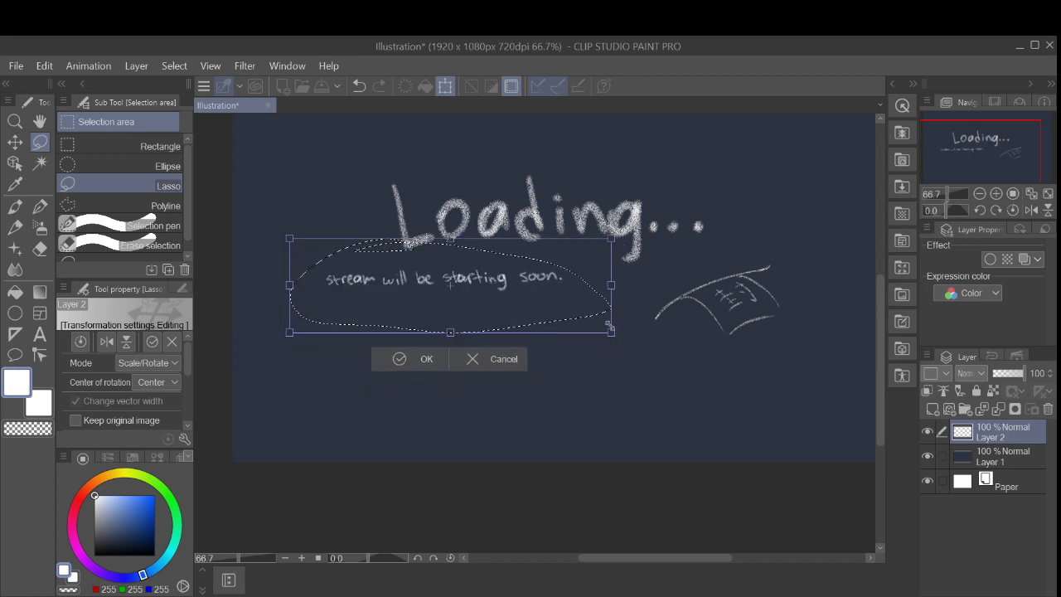
{"action": "left_click_drag", "start_coordinate": [610, 331], "coordinate": [551, 315]}
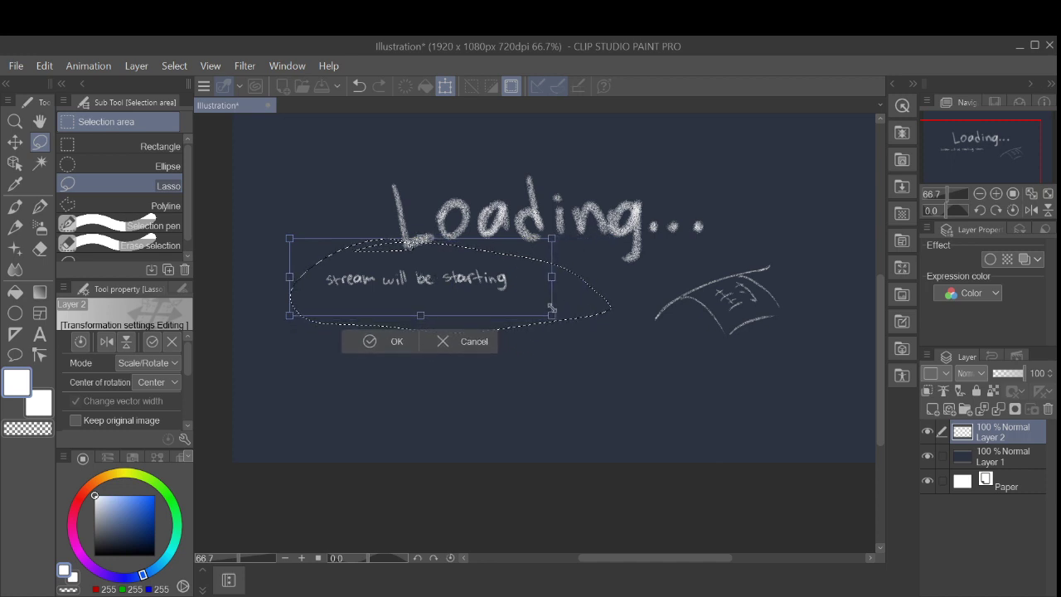
Step: Place the shrunken line directly beneath "Loading...", between the L and the g's tail, apply the transformation and deselect
{"action": "left_click_drag", "start_coordinate": [488, 296], "coordinate": [654, 312]}
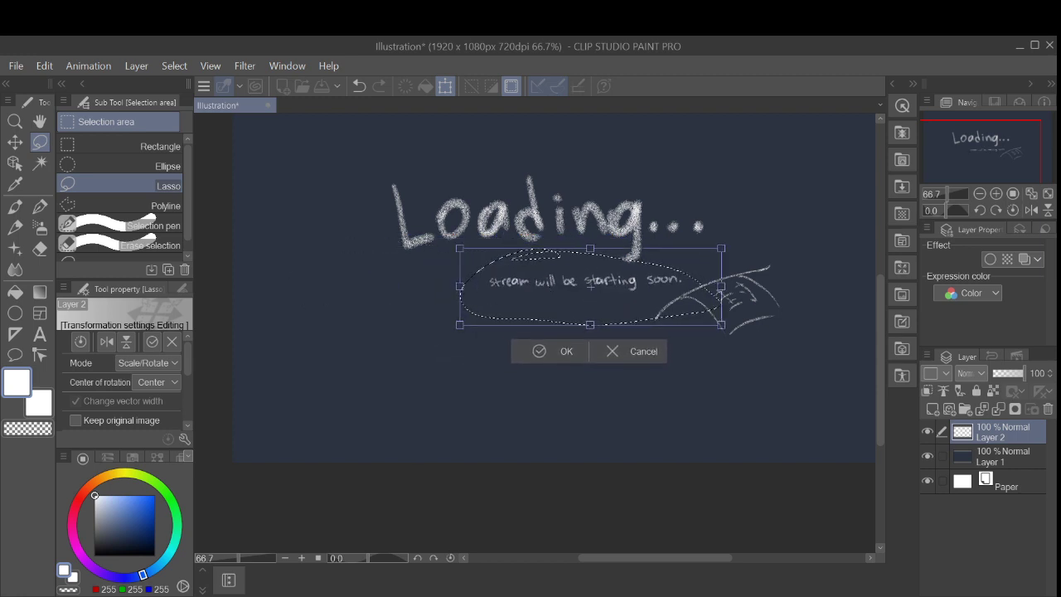
{"action": "left_click_drag", "start_coordinate": [632, 290], "coordinate": [580, 293]}
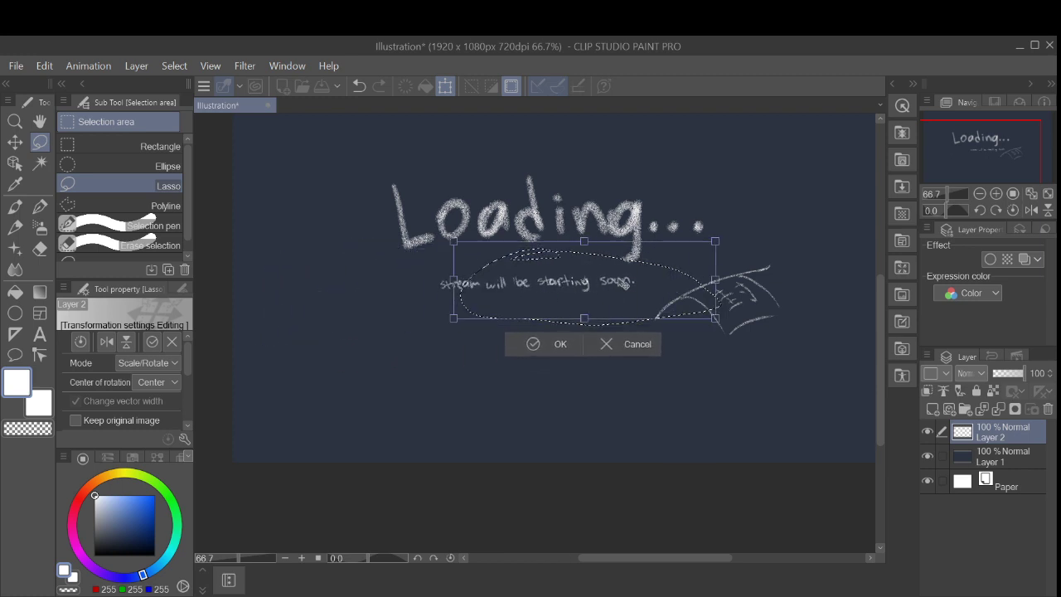
{"action": "left_click_drag", "start_coordinate": [646, 286], "coordinate": [577, 267]}
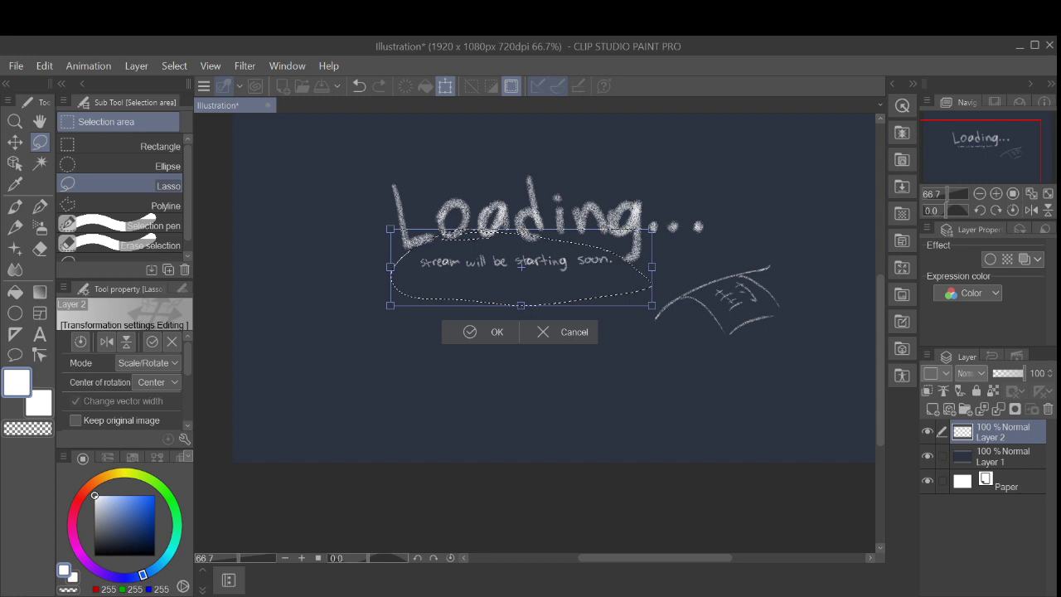
{"action": "left_click", "coordinate": [491, 331]}
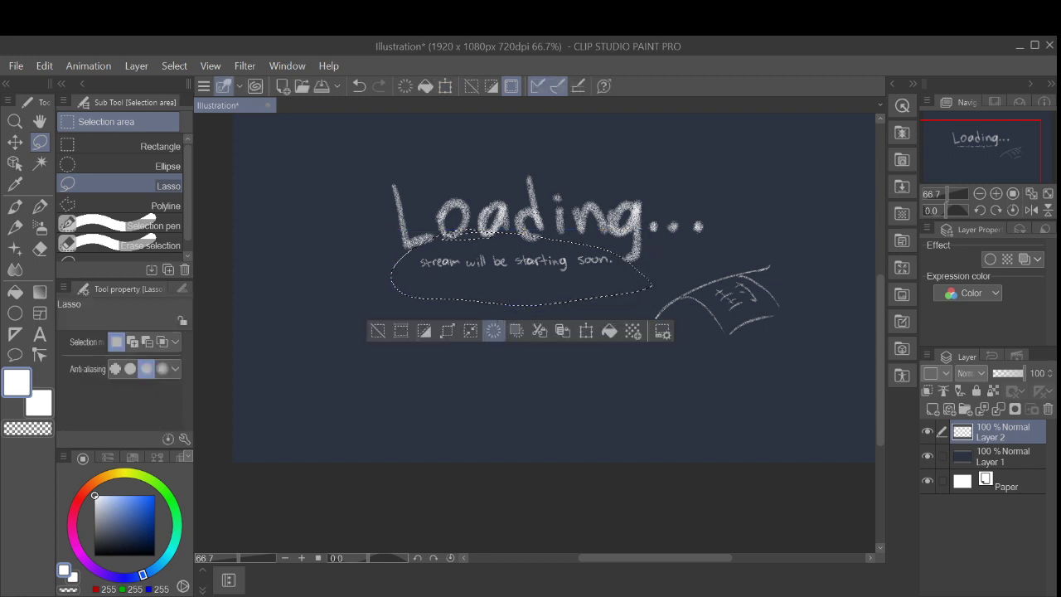
{"action": "left_click", "coordinate": [378, 330]}
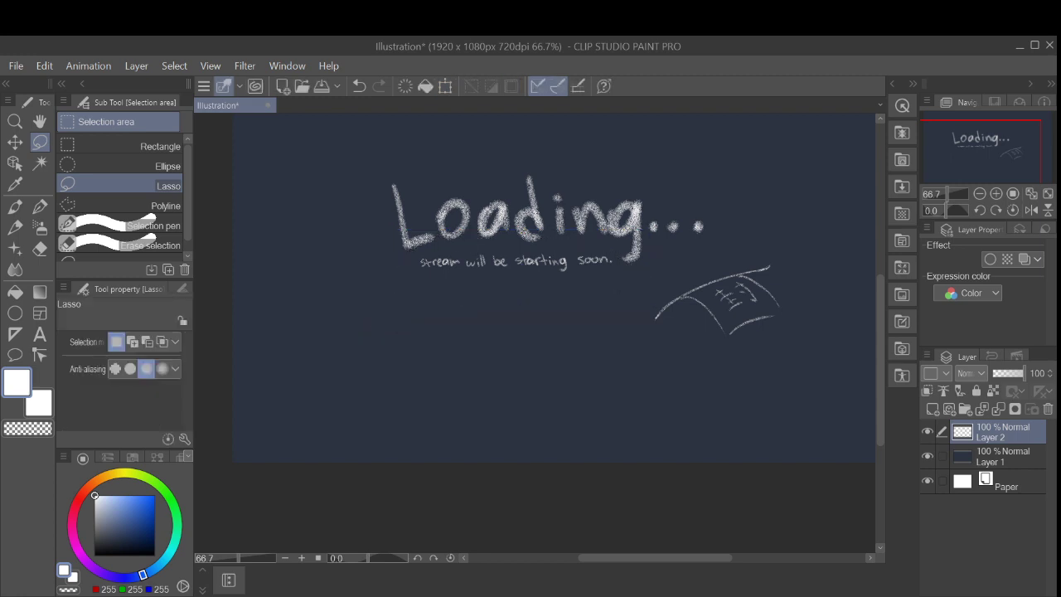
{"action": "scroll", "coordinate": [689, 307], "scroll_direction": "down", "scroll_amount": 1}
{"action": "left_click_drag", "start_coordinate": [688, 307], "coordinate": [616, 399]}
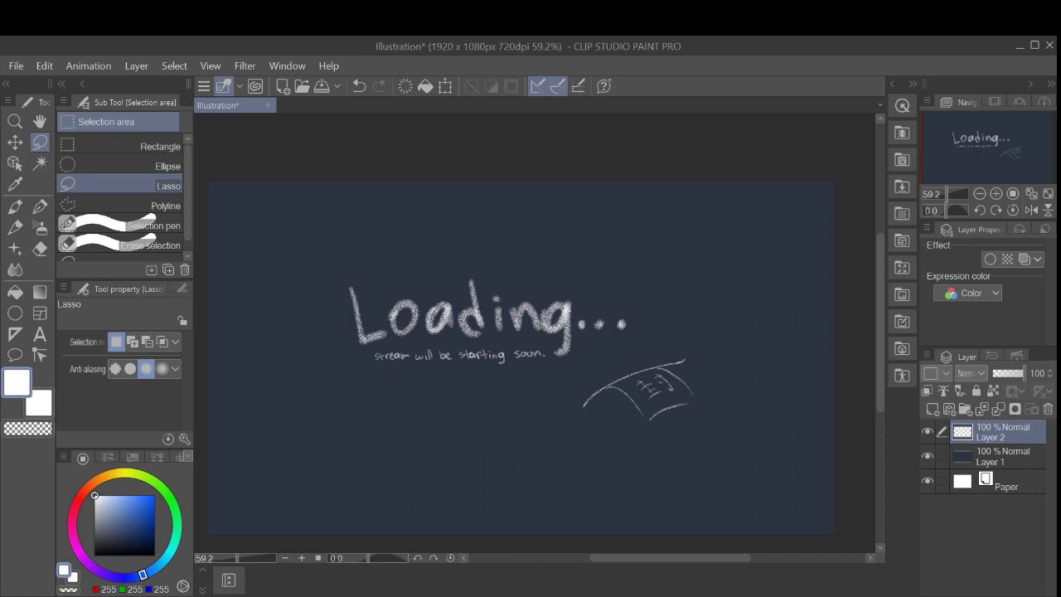
Step: Draw a small four-pointed sparkle outline above and beyond the "Loading..." dots with the Tapered Pencil
{"action": "left_click_drag", "start_coordinate": [520, 357], "coordinate": [520, 330]}
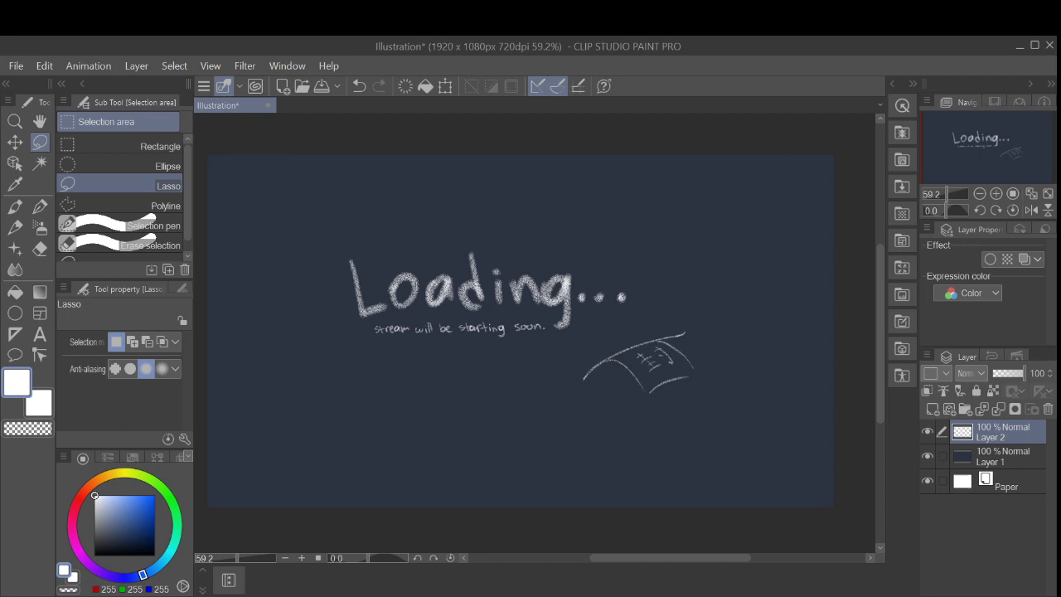
{"action": "key", "text": "p"}
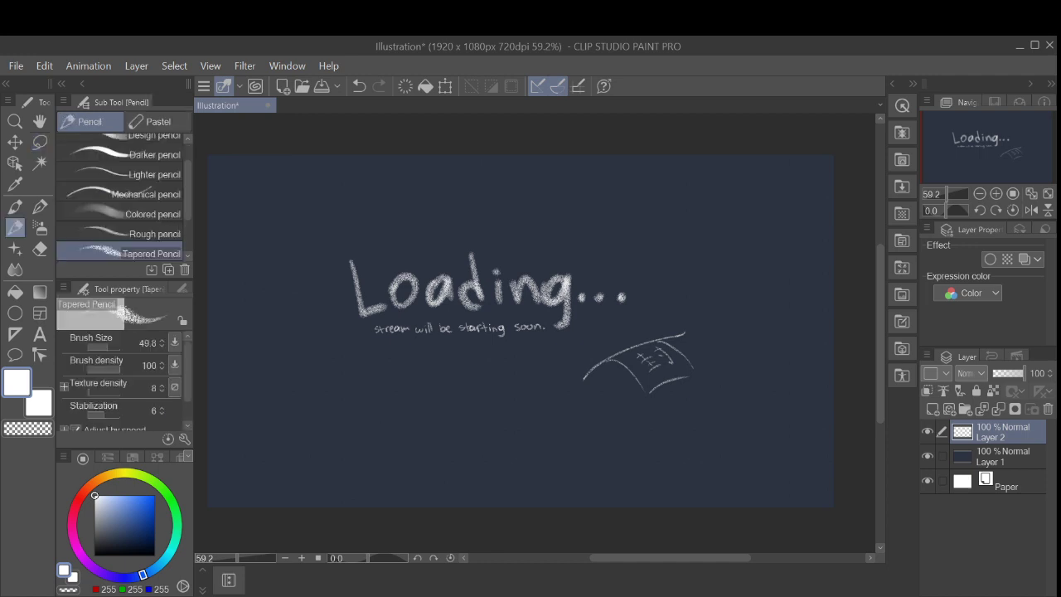
{"action": "mouse_move", "coordinate": [682, 217]}
{"action": "left_mouse_down"}
{"action": "mouse_move", "coordinate": [657, 248]}
{"action": "mouse_move", "coordinate": [704, 242]}
{"action": "mouse_move", "coordinate": [677, 225]}
{"action": "left_mouse_up"}
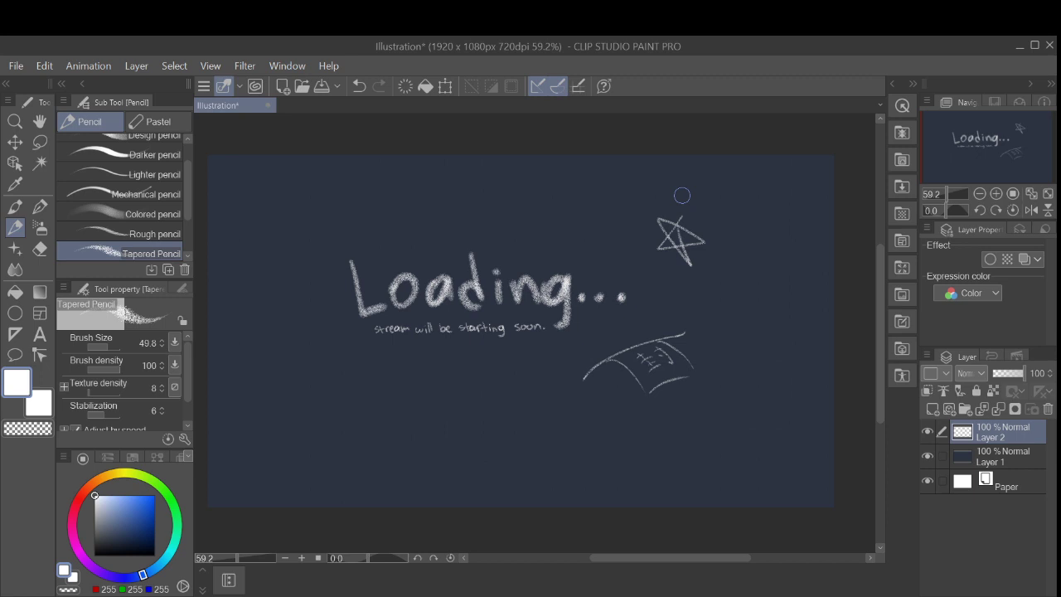
{"action": "key", "text": "ctrl+z"}
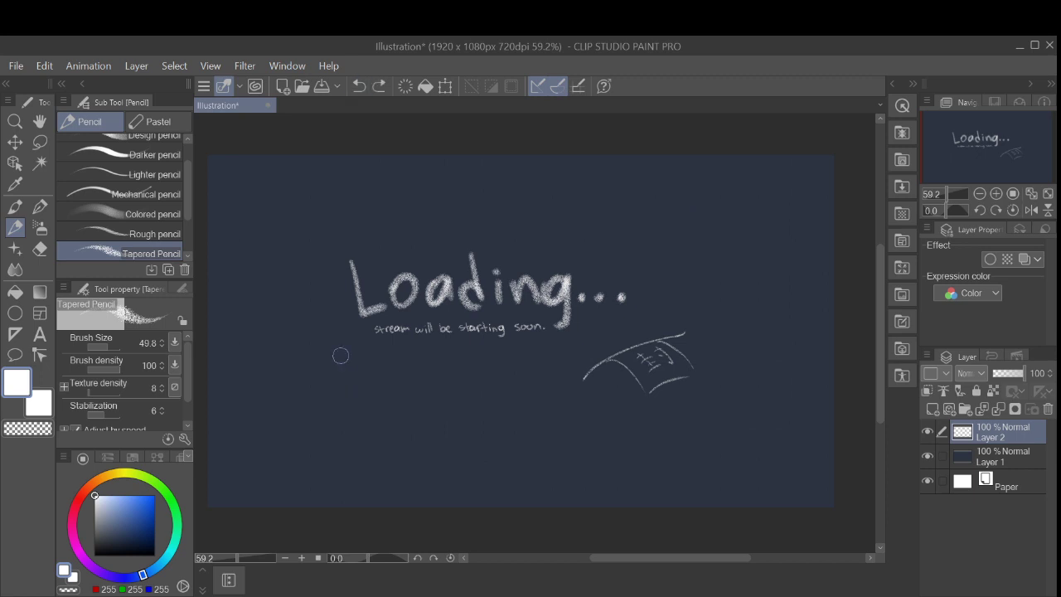
{"action": "left_click_drag", "start_coordinate": [677, 232], "coordinate": [685, 271]}
Step: Draw a larger four-pointed sparkle outline beside and slightly below the small one, redoing uneven strokes
{"action": "mouse_move", "coordinate": [702, 246]}
{"action": "left_mouse_down"}
{"action": "mouse_move", "coordinate": [696, 273]}
{"action": "mouse_move", "coordinate": [712, 279]}
{"action": "mouse_move", "coordinate": [702, 296]}
{"action": "mouse_move", "coordinate": [713, 298]}
{"action": "mouse_move", "coordinate": [710, 288]}
{"action": "left_mouse_up"}
{"action": "left_click", "coordinate": [359, 85]}
{"action": "left_click", "coordinate": [359, 85]}
{"action": "left_click", "coordinate": [359, 86]}
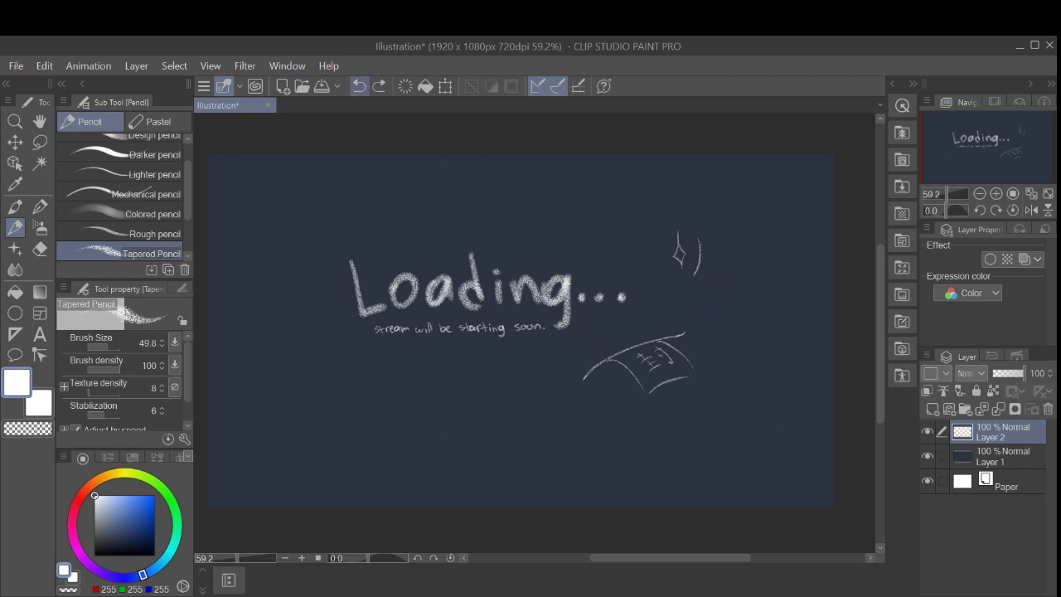
{"action": "left_click", "coordinate": [358, 85]}
{"action": "mouse_move", "coordinate": [699, 245]}
{"action": "left_mouse_down"}
{"action": "mouse_move", "coordinate": [692, 276]}
{"action": "mouse_move", "coordinate": [704, 296]}
{"action": "mouse_move", "coordinate": [710, 280]}
{"action": "mouse_move", "coordinate": [707, 295]}
{"action": "left_mouse_up"}
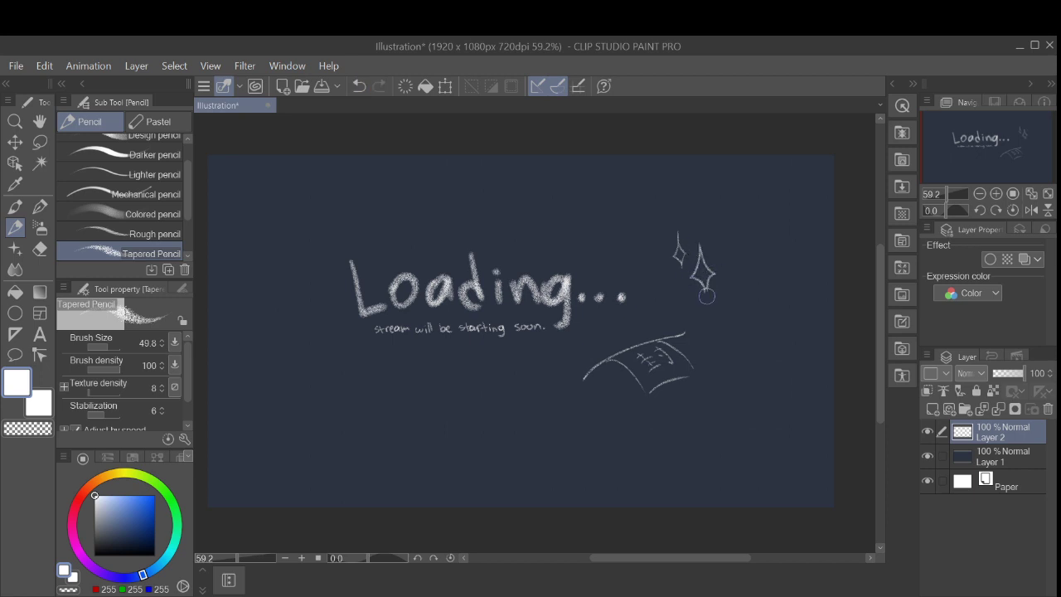
{"action": "left_click", "coordinate": [359, 85]}
{"action": "left_click", "coordinate": [298, 35]}
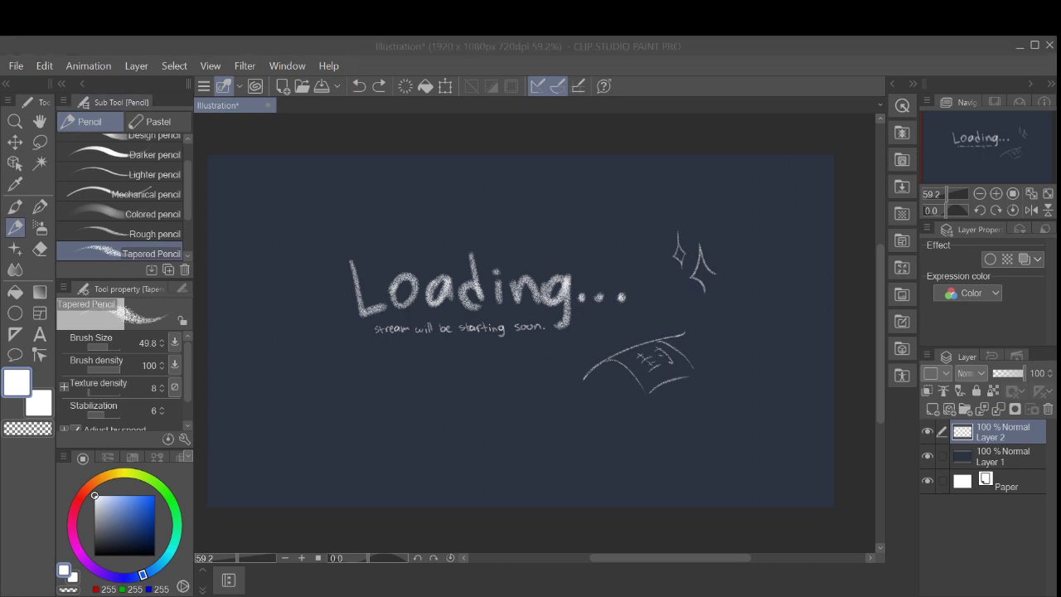
{"action": "mouse_move", "coordinate": [702, 270]}
{"action": "left_mouse_down"}
{"action": "mouse_move", "coordinate": [713, 283]}
{"action": "mouse_move", "coordinate": [705, 295]}
{"action": "left_mouse_up"}
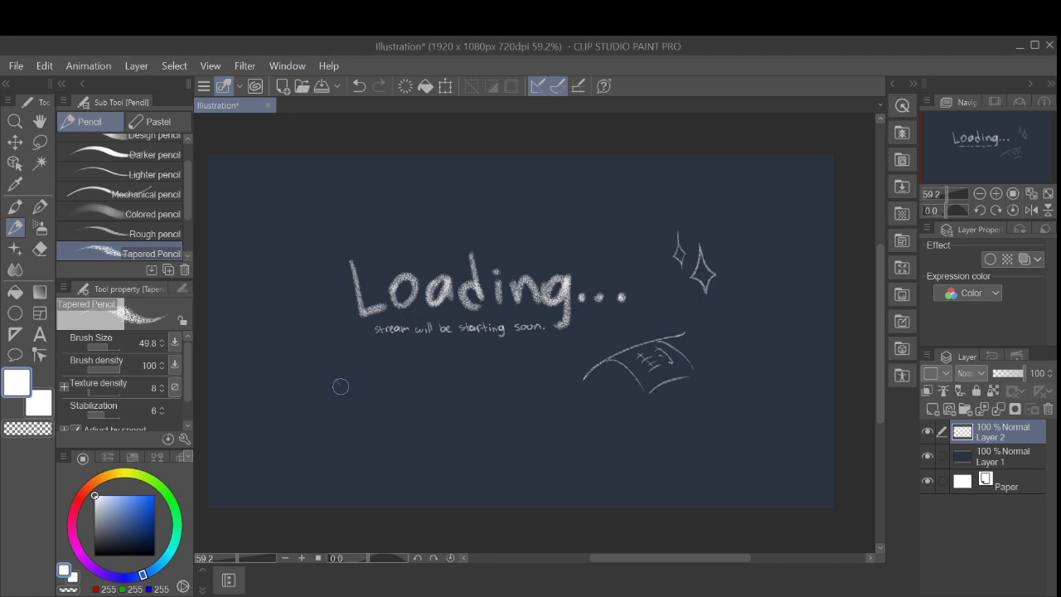
{"action": "left_click_drag", "start_coordinate": [342, 389], "coordinate": [332, 411]}
{"action": "left_click", "coordinate": [359, 85]}
{"action": "left_click", "coordinate": [359, 86]}
{"action": "left_click", "coordinate": [359, 86]}
{"action": "mouse_move", "coordinate": [331, 384]}
{"action": "left_mouse_down"}
{"action": "mouse_move", "coordinate": [358, 412]}
{"action": "mouse_move", "coordinate": [323, 416]}
{"action": "mouse_move", "coordinate": [334, 440]}
{"action": "mouse_move", "coordinate": [336, 441]}
{"action": "left_mouse_up"}
{"action": "key", "text": "ctrl+z"}
{"action": "key", "text": "ctrl+z"}
{"action": "key", "text": "ctrl+z"}
{"action": "key", "text": "ctrl+z"}
Step: Draw a single four-pointed sparkle outline in the lower-left area of the picture, below the L of "Loading..."
{"action": "mouse_move", "coordinate": [322, 388]}
{"action": "left_mouse_down"}
{"action": "mouse_move", "coordinate": [313, 406]}
{"action": "mouse_move", "coordinate": [334, 407]}
{"action": "mouse_move", "coordinate": [323, 435]}
{"action": "mouse_move", "coordinate": [321, 412]}
{"action": "mouse_move", "coordinate": [314, 441]}
{"action": "mouse_move", "coordinate": [239, 474]}
{"action": "mouse_move", "coordinate": [268, 445]}
{"action": "mouse_move", "coordinate": [258, 449]}
{"action": "left_mouse_up"}
{"action": "key", "text": "ctrl+z"}
{"action": "key", "text": "ctrl+z"}
{"action": "key", "text": "ctrl+z"}
{"action": "key", "text": "ctrl+z"}
{"action": "key", "text": "ctrl+minus"}
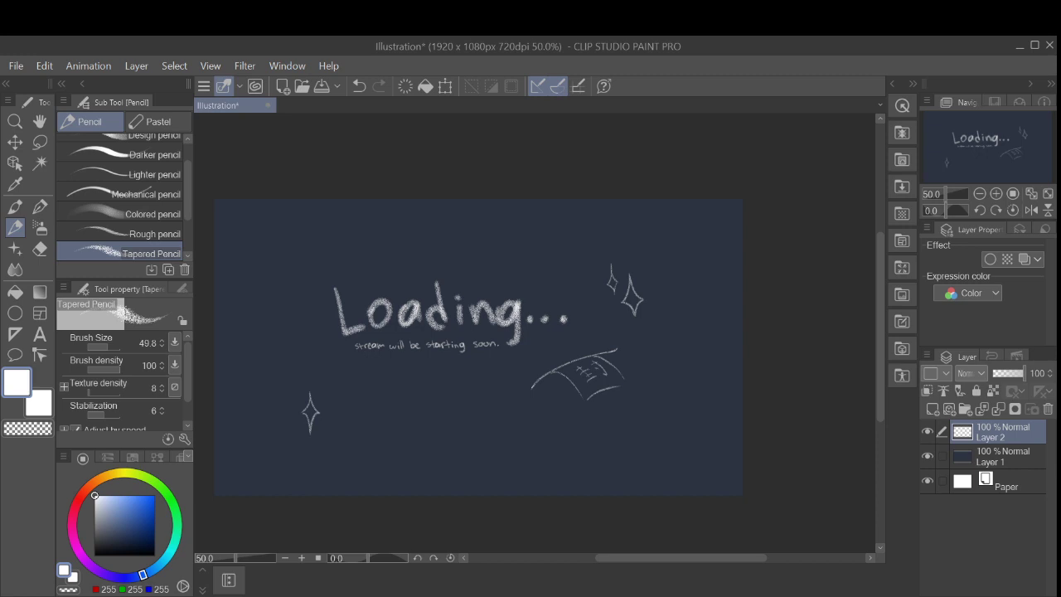
Step: Try to fill the sparkles with dense white pencil shading
{"action": "left_click_drag", "start_coordinate": [638, 325], "coordinate": [677, 325]}
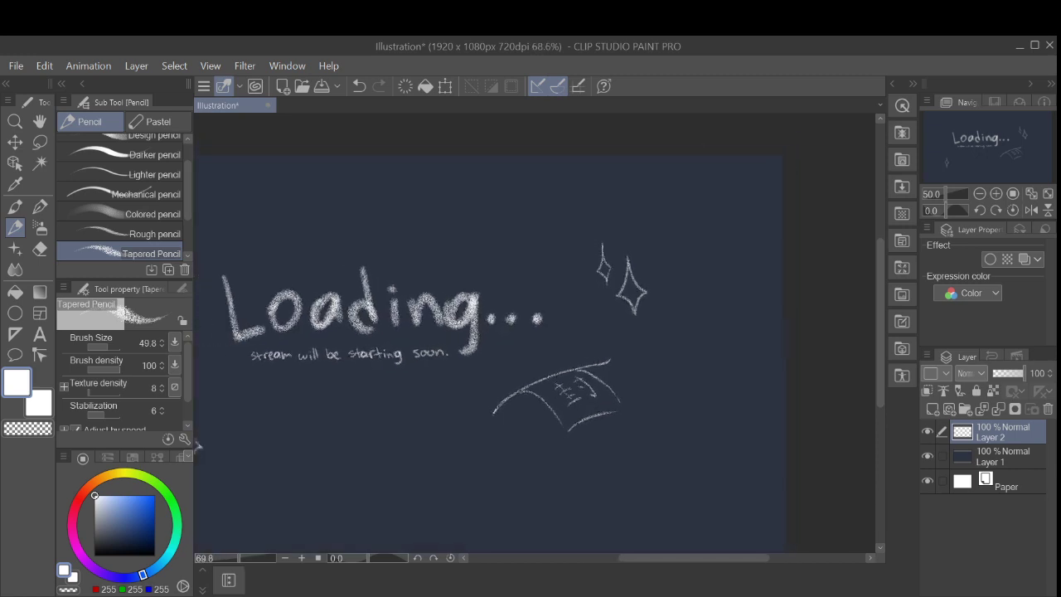
{"action": "mouse_move", "coordinate": [658, 396]}
{"action": "left_mouse_down"}
{"action": "mouse_move", "coordinate": [717, 367]}
{"action": "mouse_move", "coordinate": [630, 380]}
{"action": "left_mouse_up"}
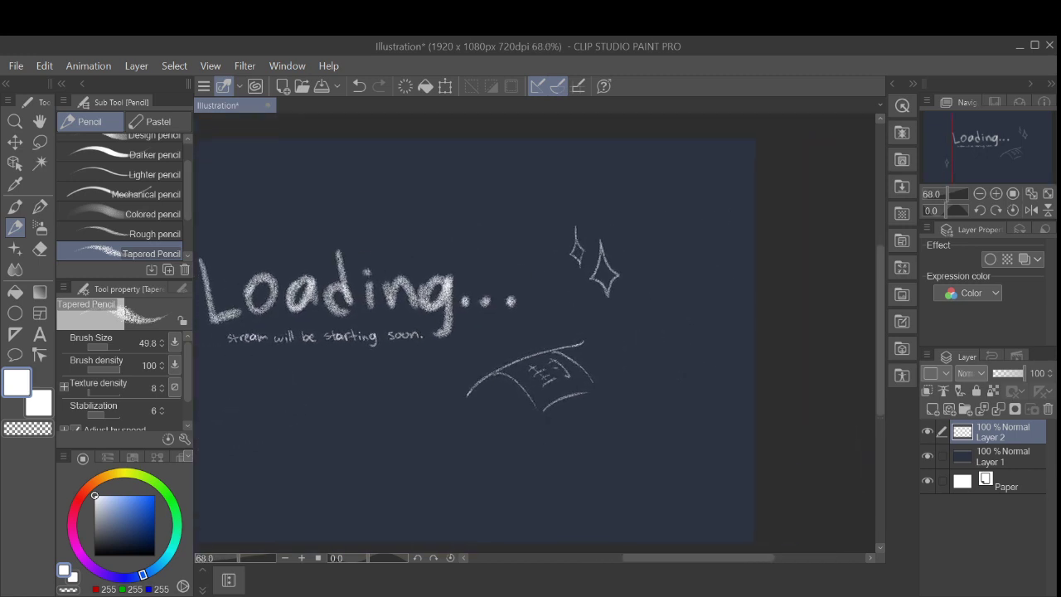
{"action": "mouse_move", "coordinate": [576, 235]}
{"action": "left_mouse_down"}
{"action": "mouse_move", "coordinate": [573, 252]}
{"action": "mouse_move", "coordinate": [572, 232]}
{"action": "mouse_move", "coordinate": [606, 290]}
{"action": "mouse_move", "coordinate": [695, 251]}
{"action": "left_mouse_up"}
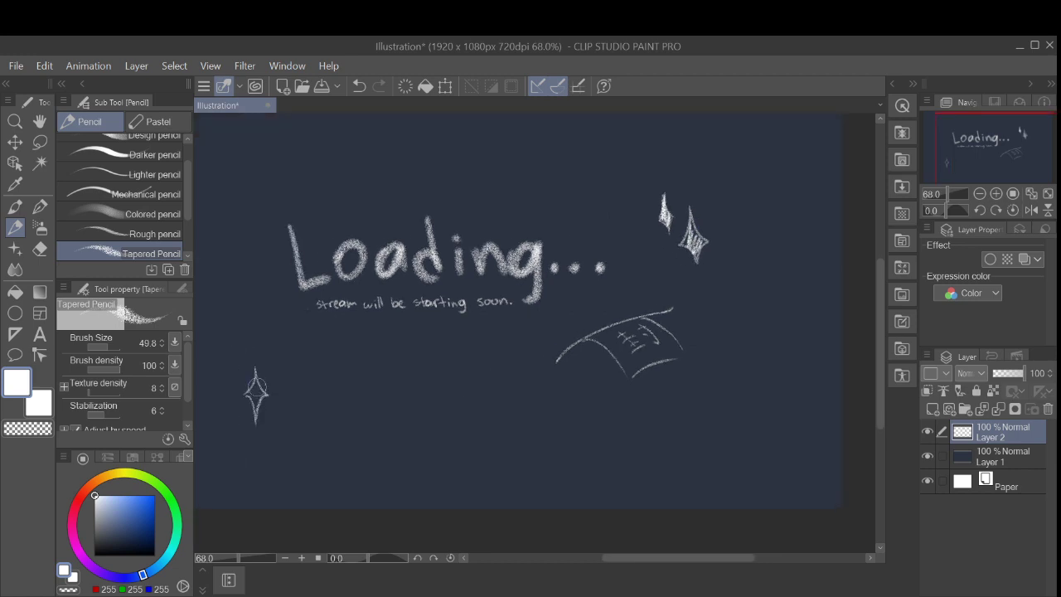
{"action": "left_click_drag", "start_coordinate": [258, 382], "coordinate": [254, 394]}
{"action": "left_click_drag", "start_coordinate": [427, 287], "coordinate": [441, 286]}
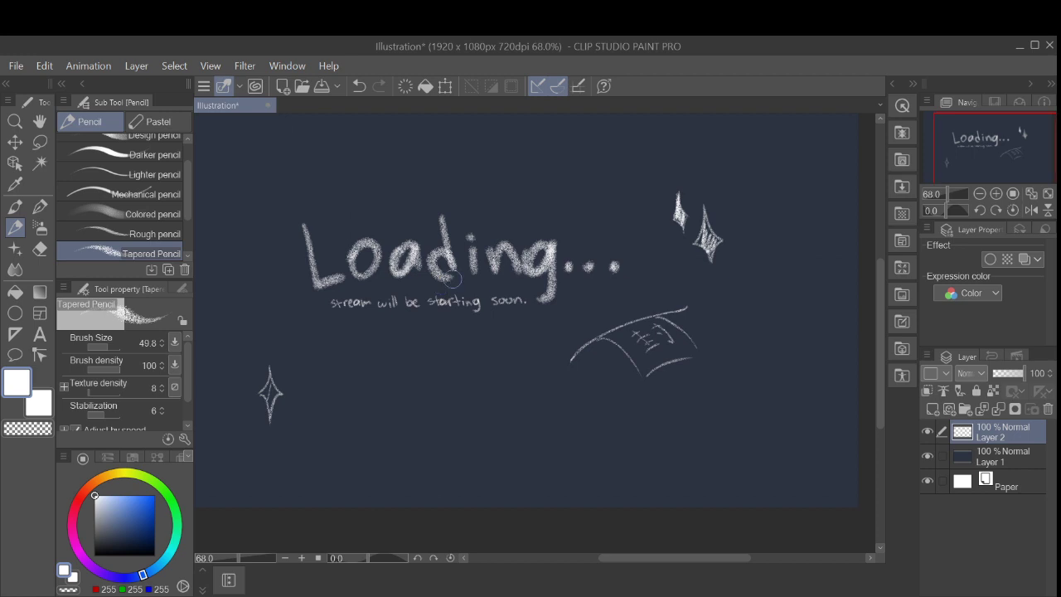
Step: Undo the shading strokes inside the sparkles
{"action": "key", "text": "ctrl+z"}
{"action": "key", "text": "ctrl+z"}
{"action": "key", "text": "ctrl+z"}
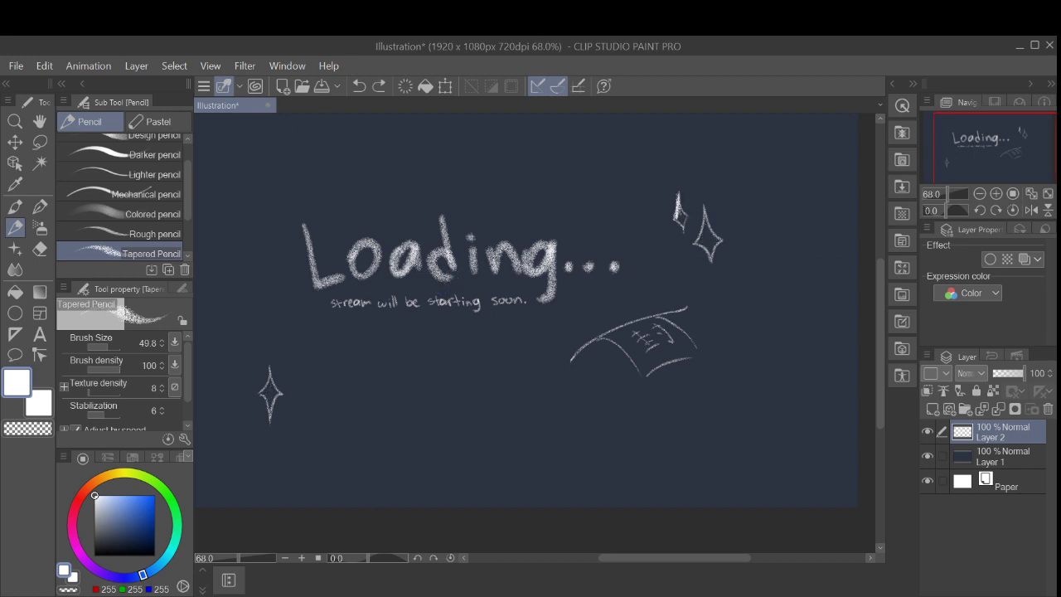
{"action": "key", "text": "ctrl+z"}
{"action": "key", "text": "ctrl+z"}
{"action": "left_click_drag", "start_coordinate": [564, 290], "coordinate": [444, 337]}
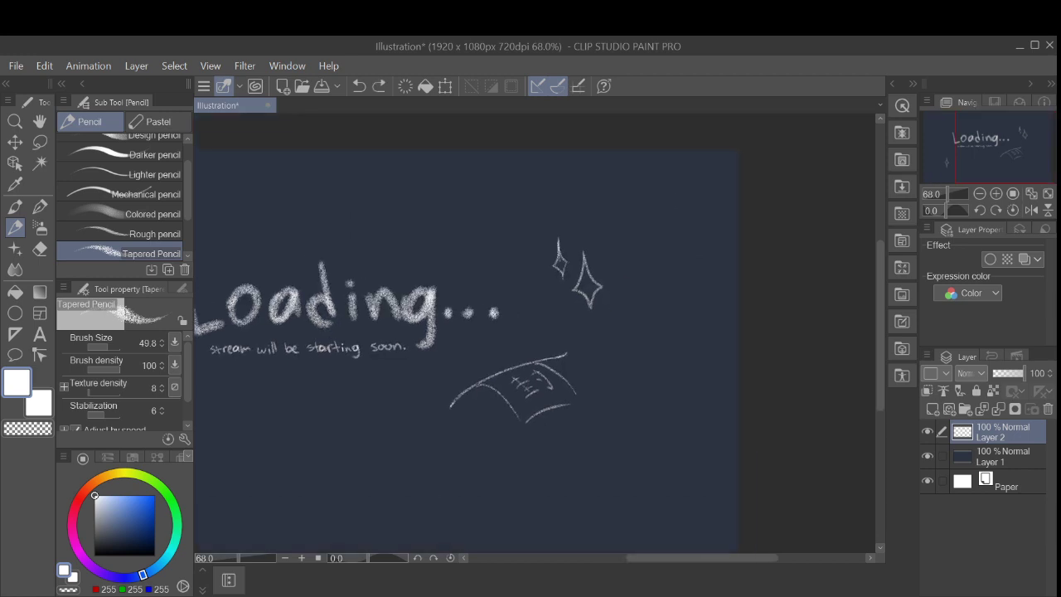
{"action": "key", "text": "ctrl+z"}
{"action": "key", "text": "ctrl+z"}
Step: Fill the two upper-right sparkles with light pencil hatching inside their outlines
{"action": "scroll", "coordinate": [604, 275], "scroll_direction": "up", "scroll_amount": 3}
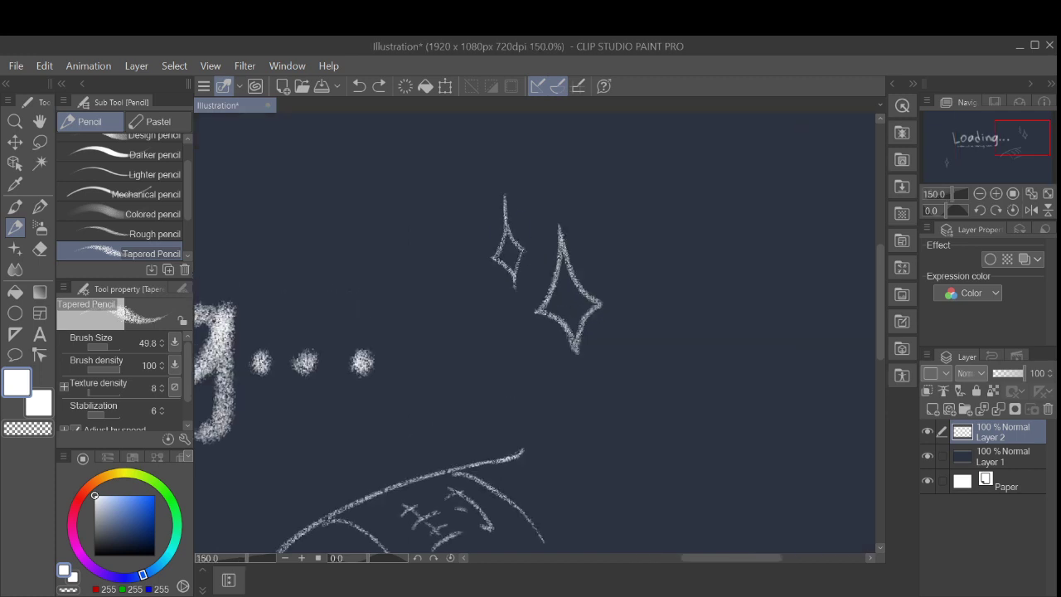
{"action": "mouse_move", "coordinate": [507, 200]}
{"action": "left_mouse_down"}
{"action": "mouse_move", "coordinate": [522, 253]}
{"action": "mouse_move", "coordinate": [506, 229]}
{"action": "mouse_move", "coordinate": [513, 270]}
{"action": "mouse_move", "coordinate": [560, 274]}
{"action": "mouse_move", "coordinate": [573, 331]}
{"action": "mouse_move", "coordinate": [585, 309]}
{"action": "left_mouse_up"}
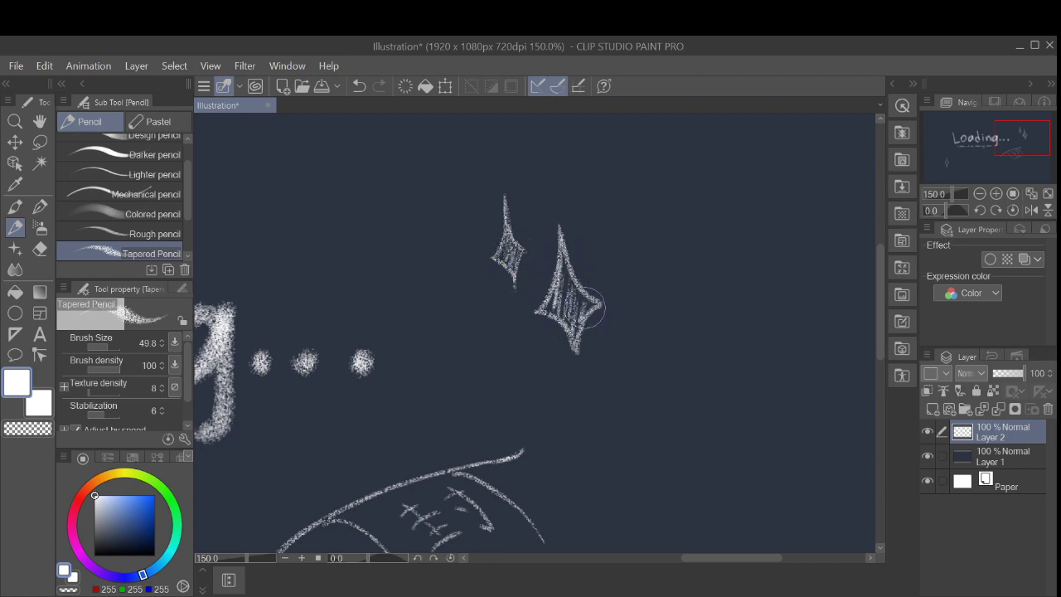
{"action": "key", "text": "ctrl+0"}
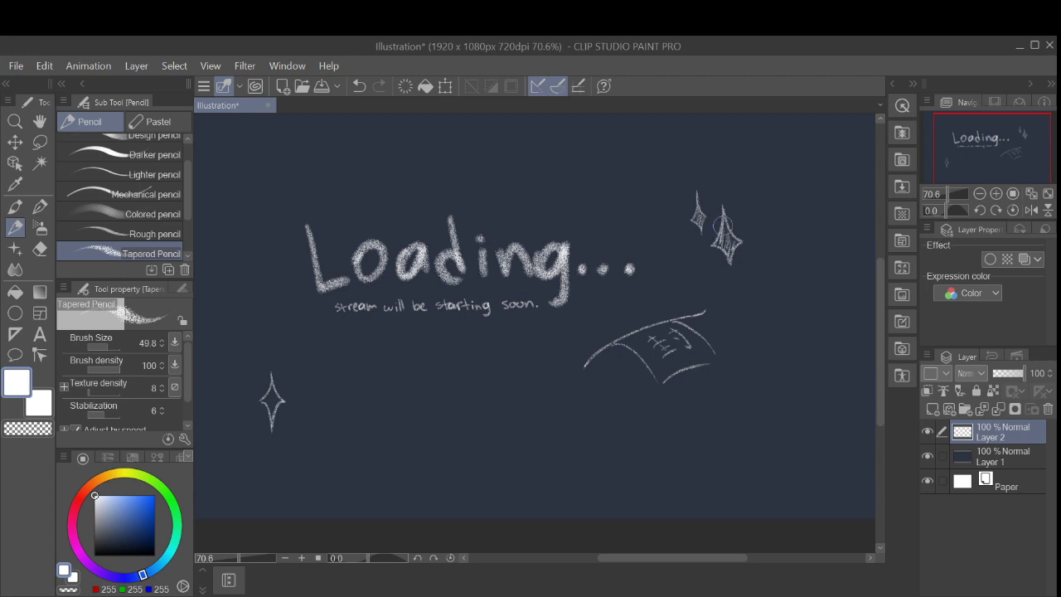
{"action": "mouse_move", "coordinate": [722, 220]}
{"action": "left_mouse_down"}
{"action": "mouse_move", "coordinate": [718, 245]}
{"action": "mouse_move", "coordinate": [725, 230]}
{"action": "left_mouse_up"}
{"action": "left_click_drag", "start_coordinate": [276, 381], "coordinate": [271, 406]}
{"action": "left_click_drag", "start_coordinate": [306, 318], "coordinate": [294, 338]}
{"action": "key", "text": "ctrl+z"}
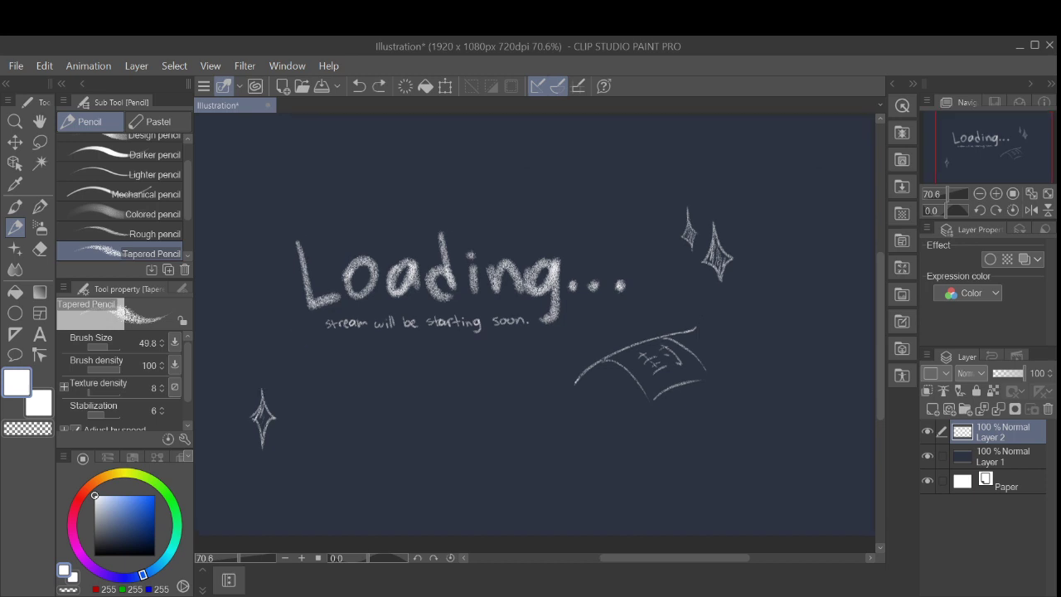
{"action": "key", "text": "ctrl+z"}
Step: Fill the lower-left sparkle with light pencil hatching inside its outline
{"action": "left_click_drag", "start_coordinate": [301, 419], "coordinate": [392, 338]}
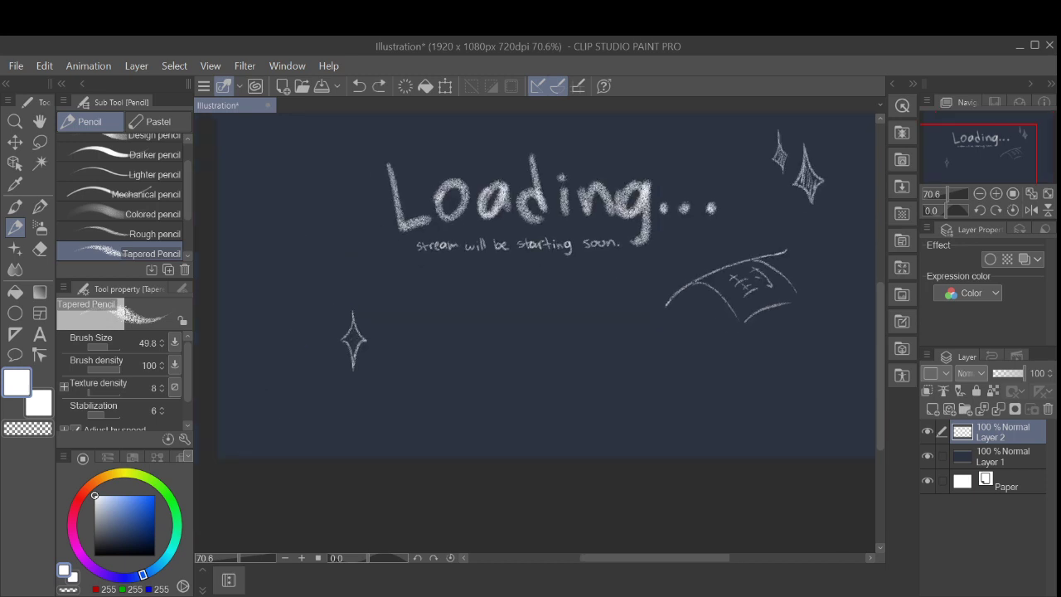
{"action": "scroll", "coordinate": [391, 338], "scroll_direction": "up", "scroll_amount": 2}
{"action": "mouse_move", "coordinate": [308, 310]}
{"action": "left_mouse_down"}
{"action": "mouse_move", "coordinate": [292, 336]}
{"action": "mouse_move", "coordinate": [308, 348]}
{"action": "mouse_move", "coordinate": [305, 369]}
{"action": "left_mouse_up"}
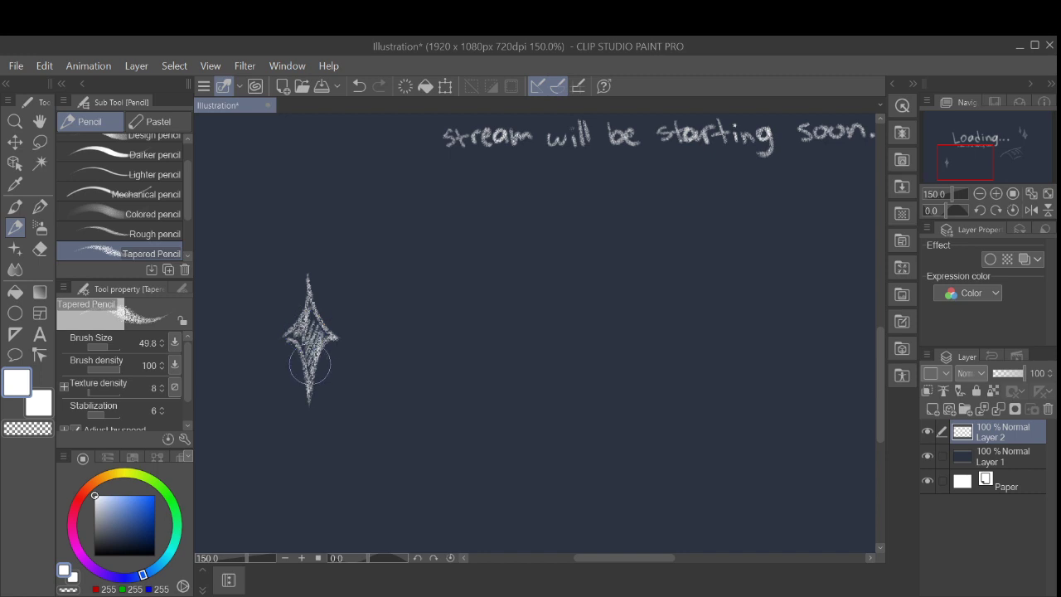
Step: Add short accent strokes along the inner edges of the sheet sketch
{"action": "scroll", "coordinate": [608, 313], "scroll_direction": "down", "scroll_amount": 2}
{"action": "left_click_drag", "start_coordinate": [608, 314], "coordinate": [439, 404]}
{"action": "scroll", "coordinate": [607, 313], "scroll_direction": "down", "scroll_amount": 1}
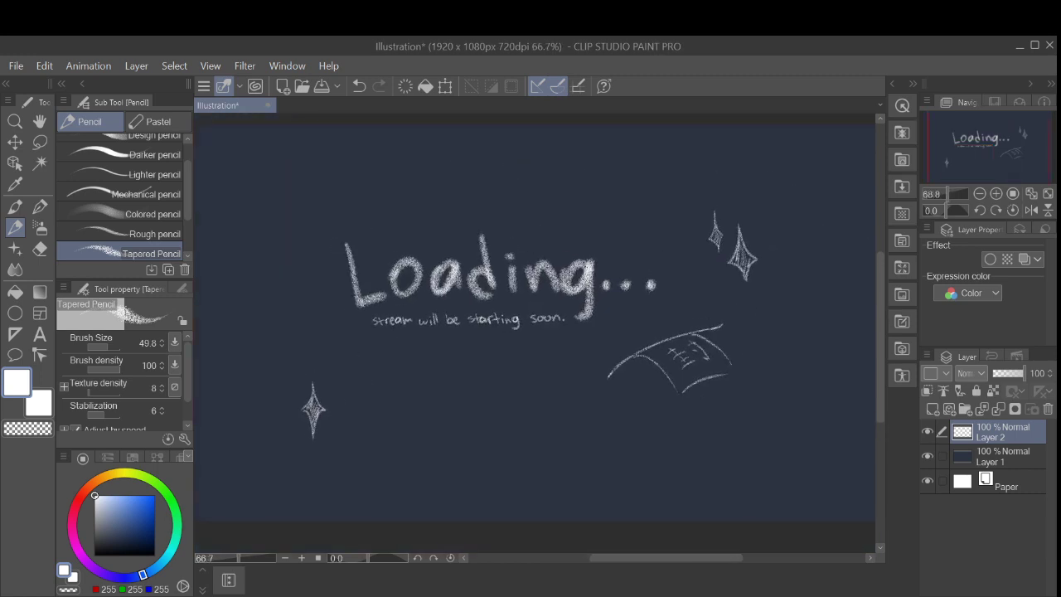
{"action": "mouse_move", "coordinate": [608, 313]}
{"action": "left_mouse_down"}
{"action": "mouse_move", "coordinate": [510, 404]}
{"action": "mouse_move", "coordinate": [593, 352]}
{"action": "mouse_move", "coordinate": [531, 267]}
{"action": "left_mouse_up"}
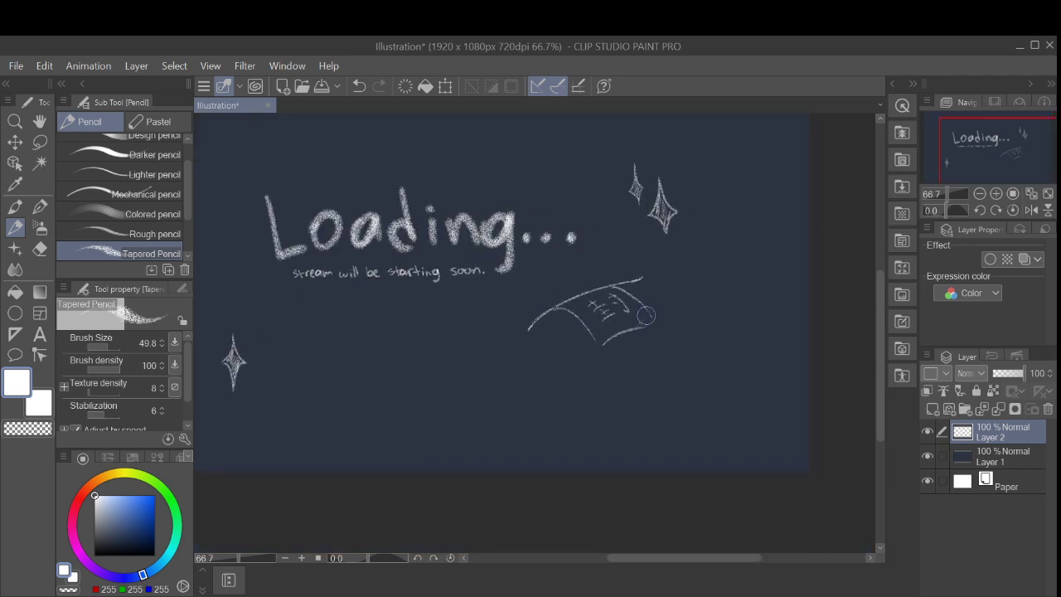
{"action": "left_click_drag", "start_coordinate": [612, 325], "coordinate": [614, 330]}
{"action": "left_click_drag", "start_coordinate": [661, 229], "coordinate": [660, 224]}
{"action": "key", "text": "ctrl+z"}
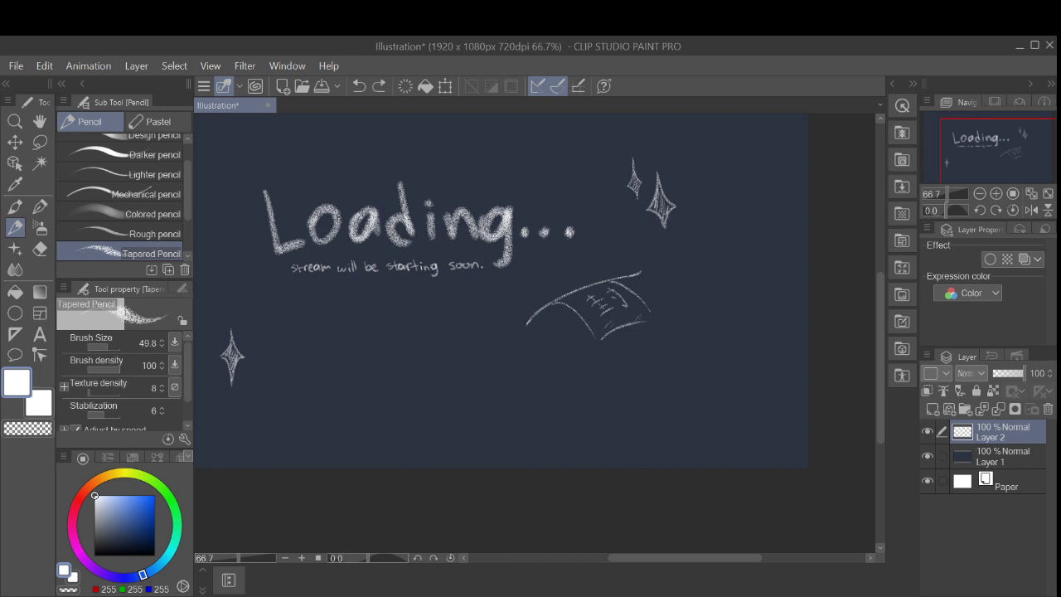
{"action": "mouse_move", "coordinate": [579, 289]}
{"action": "left_mouse_down"}
{"action": "mouse_move", "coordinate": [564, 303]}
{"action": "mouse_move", "coordinate": [580, 393]}
{"action": "mouse_move", "coordinate": [638, 405]}
{"action": "left_mouse_up"}
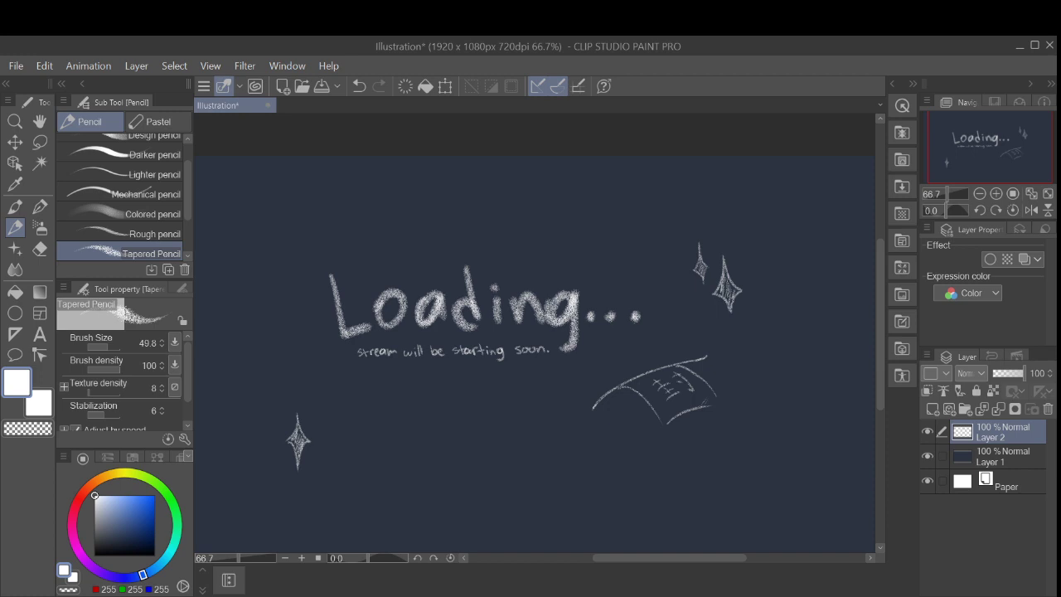
Step: Merge the lettering layer into the navy background layer and save the picture as "starting stream pic.png"
{"action": "key", "text": "ctrl+e"}
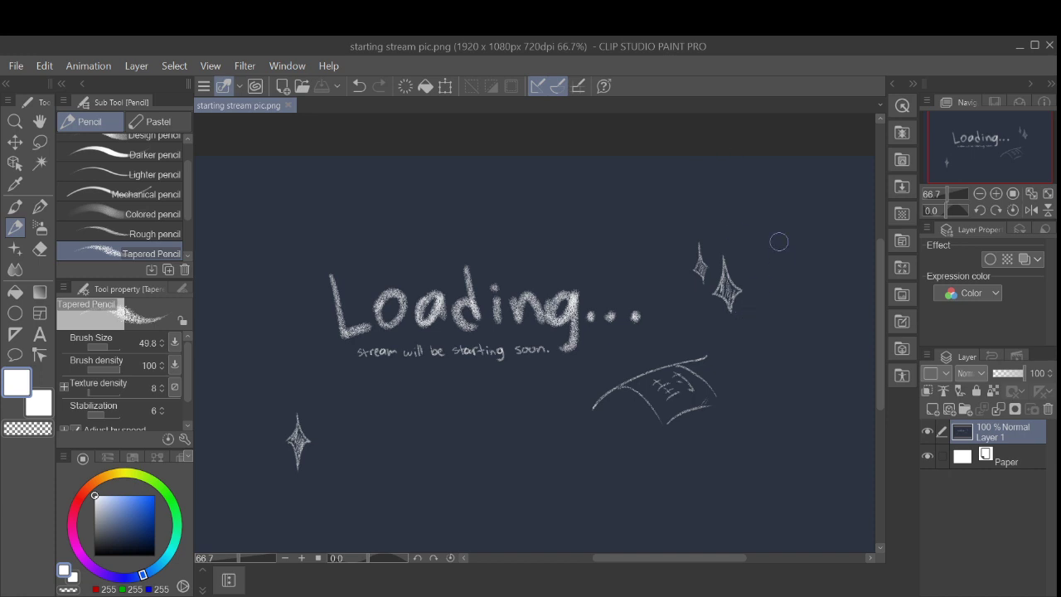
Step: Create a new 1080 x 1080 px, 720 dpi illustration and set the drawing colour to black
{"action": "left_click", "coordinate": [29, 88]}
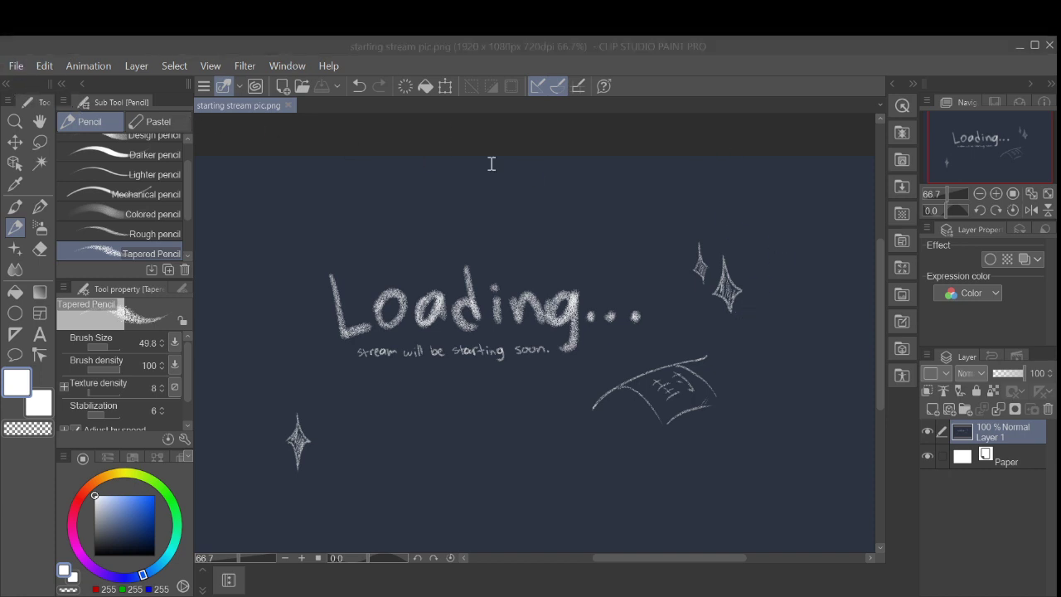
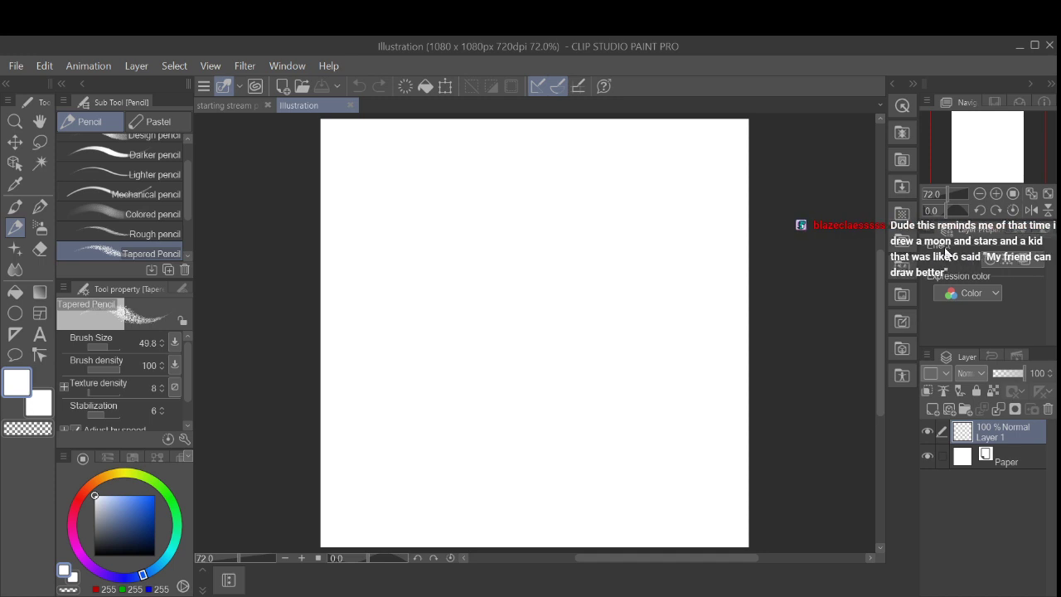
{"action": "left_click", "coordinate": [94, 555]}
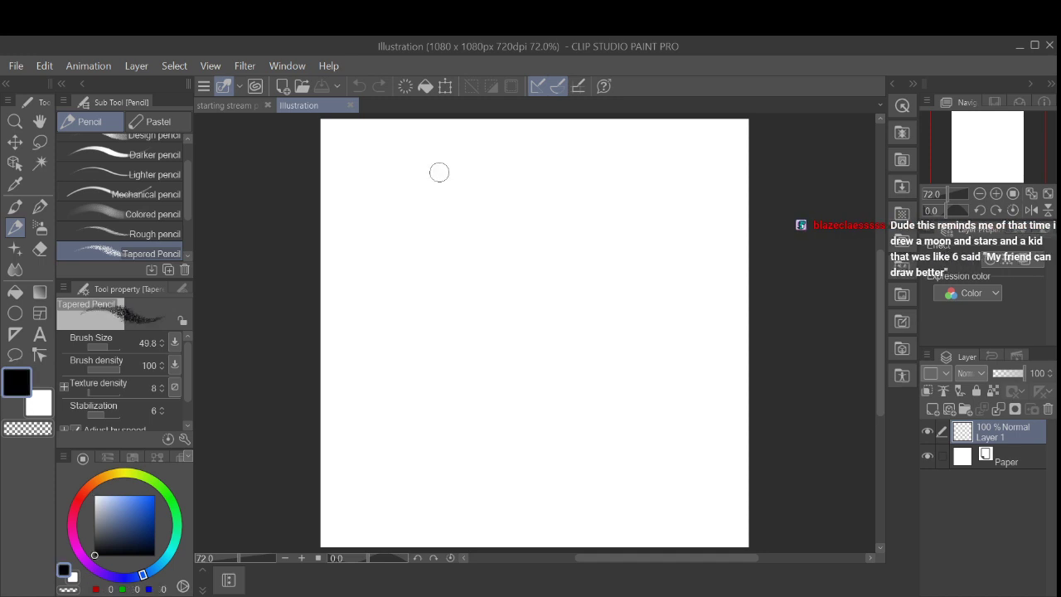
{"action": "mouse_move", "coordinate": [408, 201]}
{"action": "left_mouse_down"}
{"action": "mouse_move", "coordinate": [429, 227]}
{"action": "mouse_move", "coordinate": [477, 222]}
{"action": "left_mouse_up"}
{"action": "key", "text": "ctrl+z"}
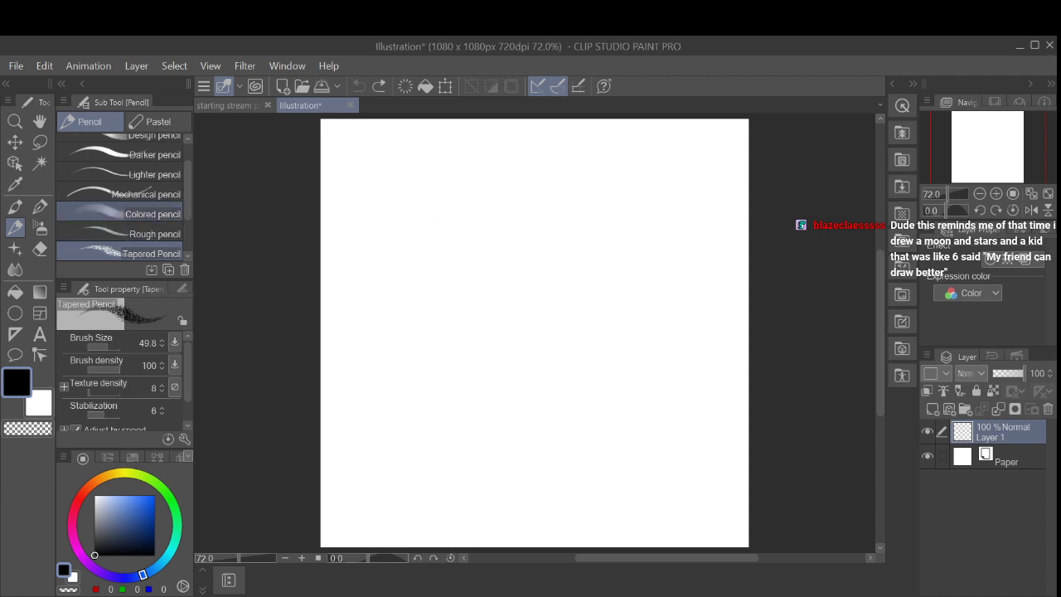
Step: Choose the custom pen brush "主線も水彩も厚塗りも一本でやるだけのブラシ"
{"action": "left_click", "coordinate": [39, 205]}
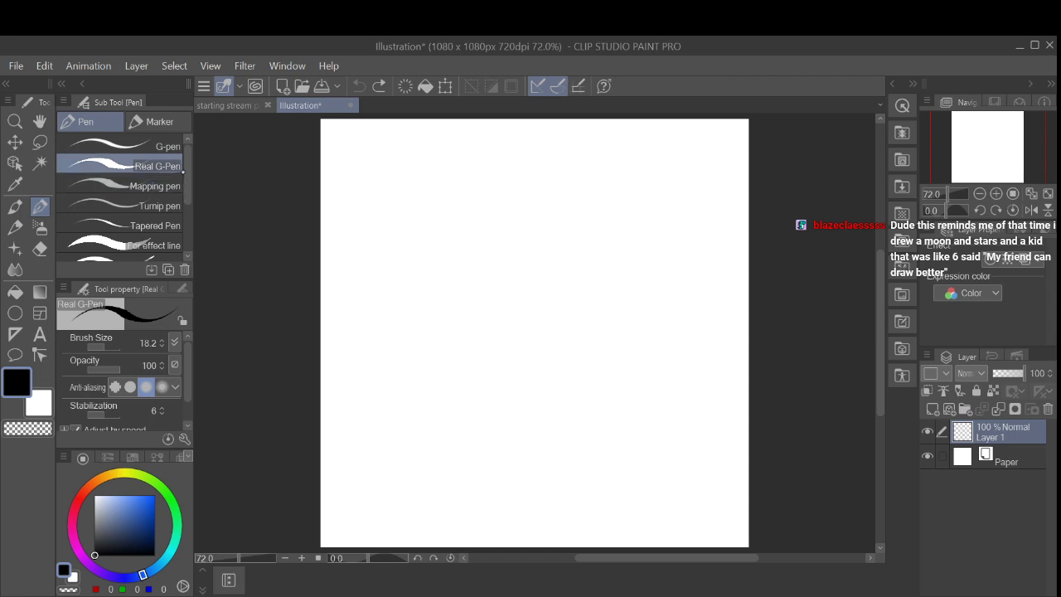
{"action": "scroll", "coordinate": [125, 199], "scroll_direction": "down", "scroll_amount": 3}
{"action": "left_click", "coordinate": [176, 233]}
{"action": "left_click", "coordinate": [175, 217]}
Step: Test the pen with a w-shaped stroke in the upper part of the canvas and undo it
{"action": "mouse_move", "coordinate": [366, 201]}
{"action": "left_mouse_down"}
{"action": "mouse_move", "coordinate": [387, 234]}
{"action": "mouse_move", "coordinate": [449, 233]}
{"action": "mouse_move", "coordinate": [462, 274]}
{"action": "mouse_move", "coordinate": [513, 320]}
{"action": "left_mouse_up"}
{"action": "scroll", "coordinate": [512, 320], "scroll_direction": "up", "scroll_amount": 3}
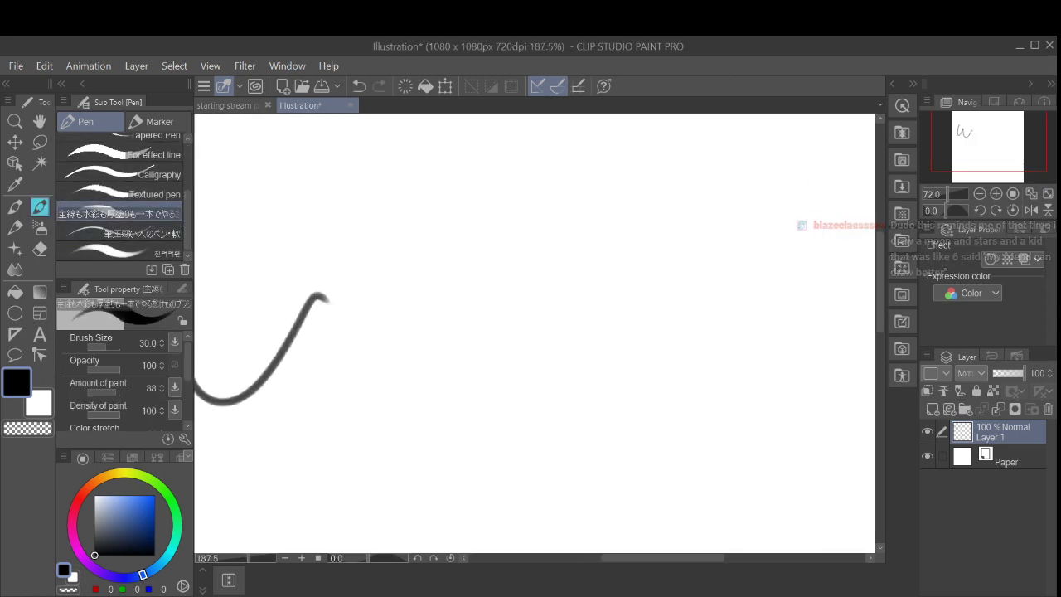
{"action": "scroll", "coordinate": [512, 319], "scroll_direction": "down", "scroll_amount": 1}
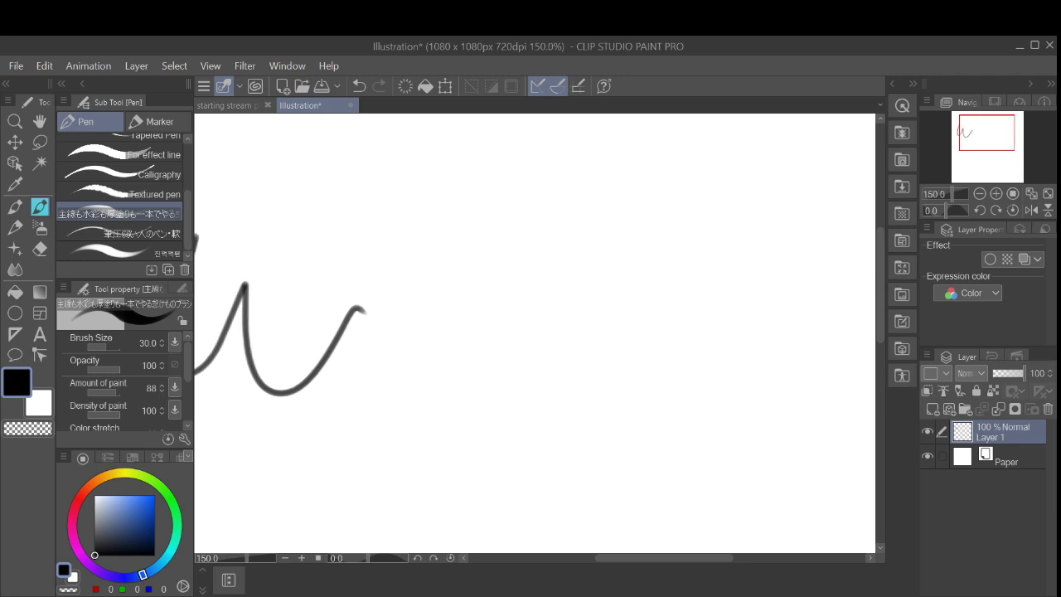
{"action": "scroll", "coordinate": [546, 350], "scroll_direction": "down", "scroll_amount": 1}
{"action": "key", "text": "ctrl+z"}
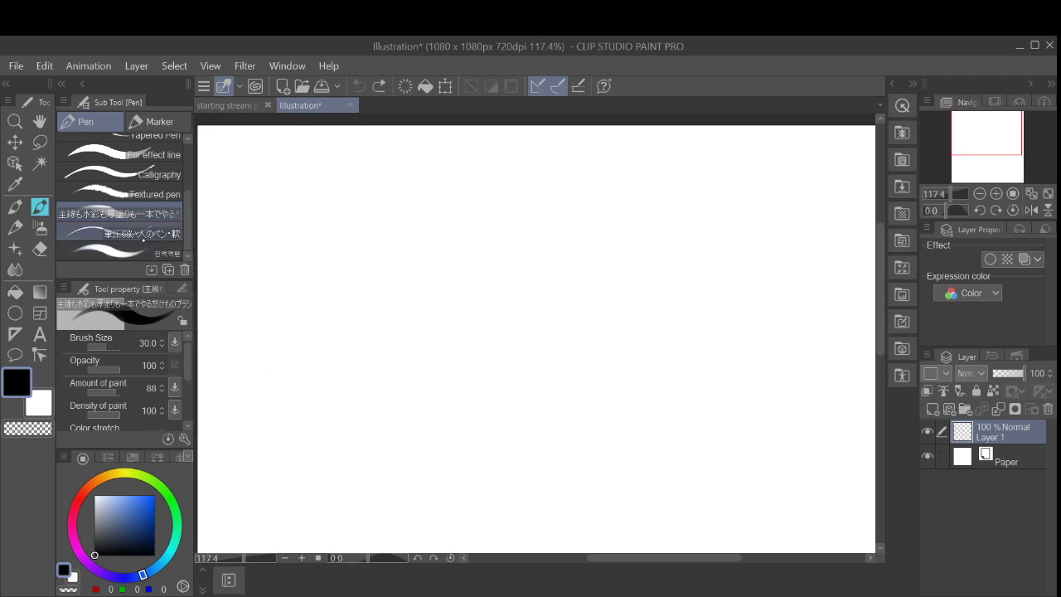
{"action": "scroll", "coordinate": [556, 354], "scroll_direction": "down", "scroll_amount": 1}
{"action": "left_click_drag", "start_coordinate": [556, 354], "coordinate": [516, 248]}
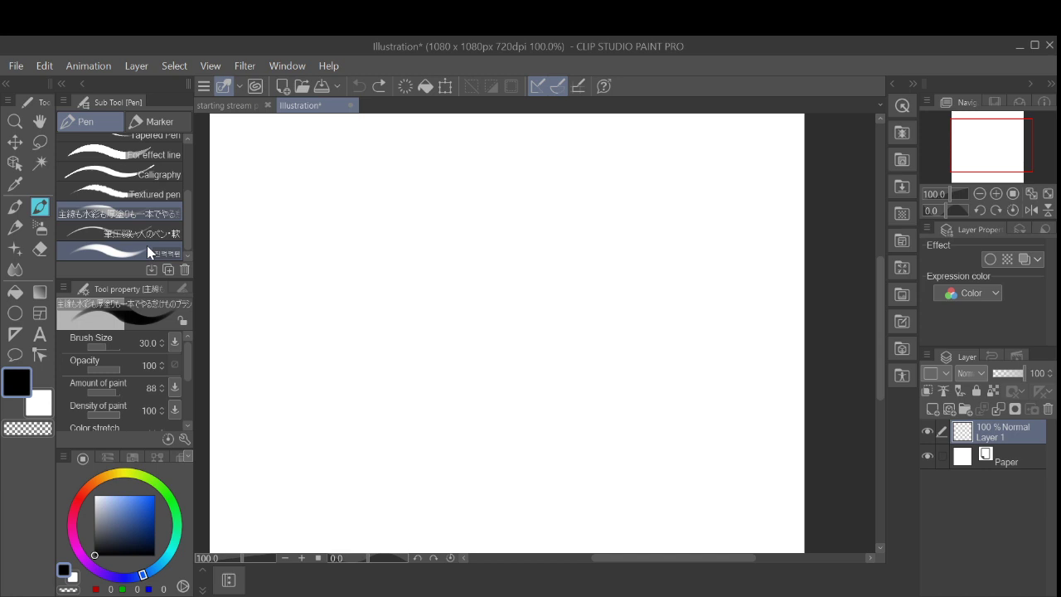
Step: Test the pen by sketching a five-pointed star and a crescent moon near the canvas's upper edge, undoing both
{"action": "scroll", "coordinate": [640, 332], "scroll_direction": "down", "scroll_amount": 2}
{"action": "scroll", "coordinate": [530, 331], "scroll_direction": "up", "scroll_amount": 3}
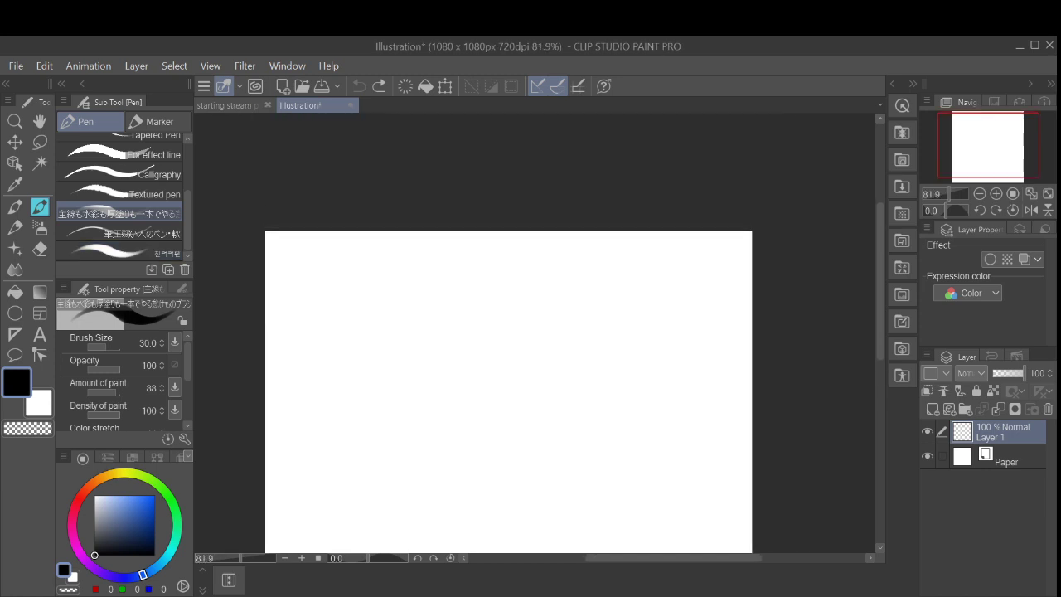
{"action": "mouse_move", "coordinate": [417, 271]}
{"action": "left_mouse_down"}
{"action": "mouse_move", "coordinate": [382, 306]}
{"action": "mouse_move", "coordinate": [424, 311]}
{"action": "mouse_move", "coordinate": [373, 286]}
{"action": "mouse_move", "coordinate": [398, 314]}
{"action": "mouse_move", "coordinate": [398, 273]}
{"action": "left_mouse_up"}
{"action": "mouse_move", "coordinate": [500, 260]}
{"action": "left_mouse_down"}
{"action": "mouse_move", "coordinate": [470, 340]}
{"action": "mouse_move", "coordinate": [498, 361]}
{"action": "left_mouse_up"}
{"action": "mouse_move", "coordinate": [513, 259]}
{"action": "left_mouse_down"}
{"action": "mouse_move", "coordinate": [498, 274]}
{"action": "mouse_move", "coordinate": [506, 361]}
{"action": "left_mouse_up"}
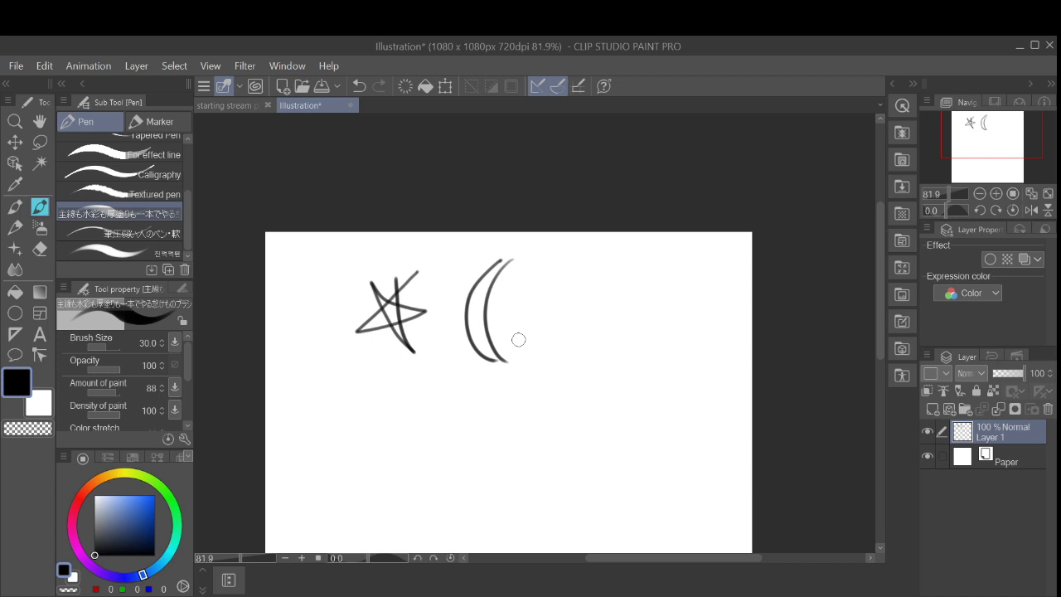
{"action": "key", "text": "ctrl+z"}
{"action": "key", "text": "ctrl+z"}
{"action": "key", "text": "ctrl+z"}
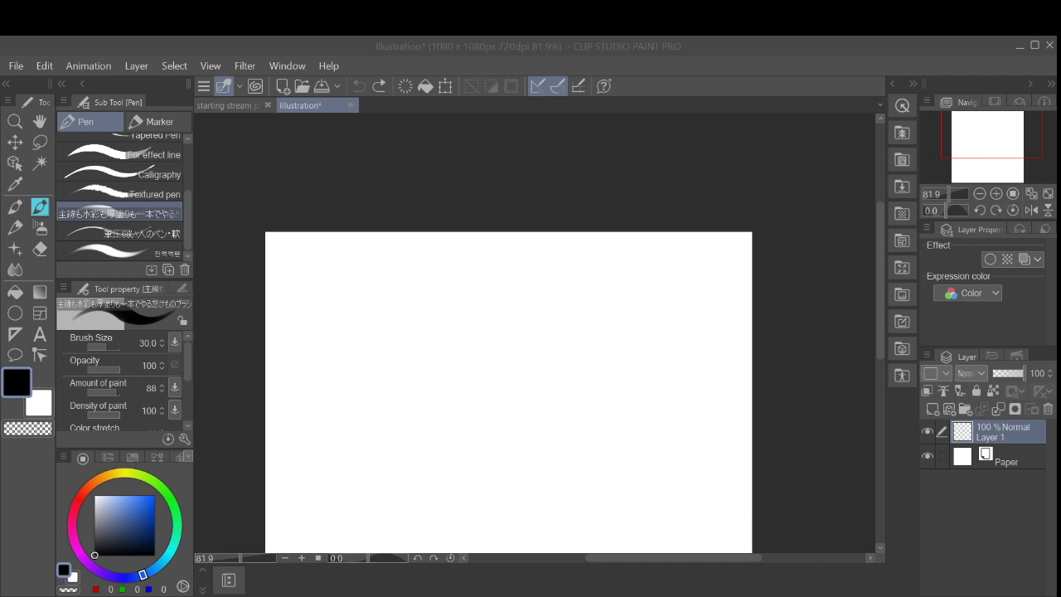
Step: Choose the custom pen brush "筆圧弱い人のペン・軟", test it with a thin wavy stroke and undo the stroke
{"action": "left_click", "coordinate": [120, 233]}
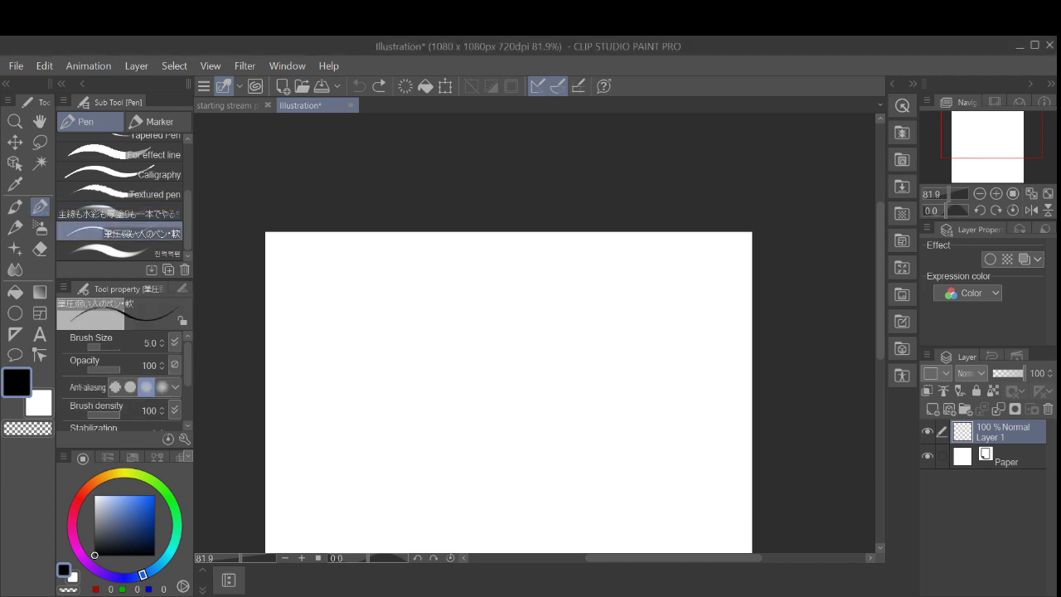
{"action": "mouse_move", "coordinate": [435, 322]}
{"action": "left_mouse_down"}
{"action": "mouse_move", "coordinate": [480, 245]}
{"action": "mouse_move", "coordinate": [536, 323]}
{"action": "left_mouse_up"}
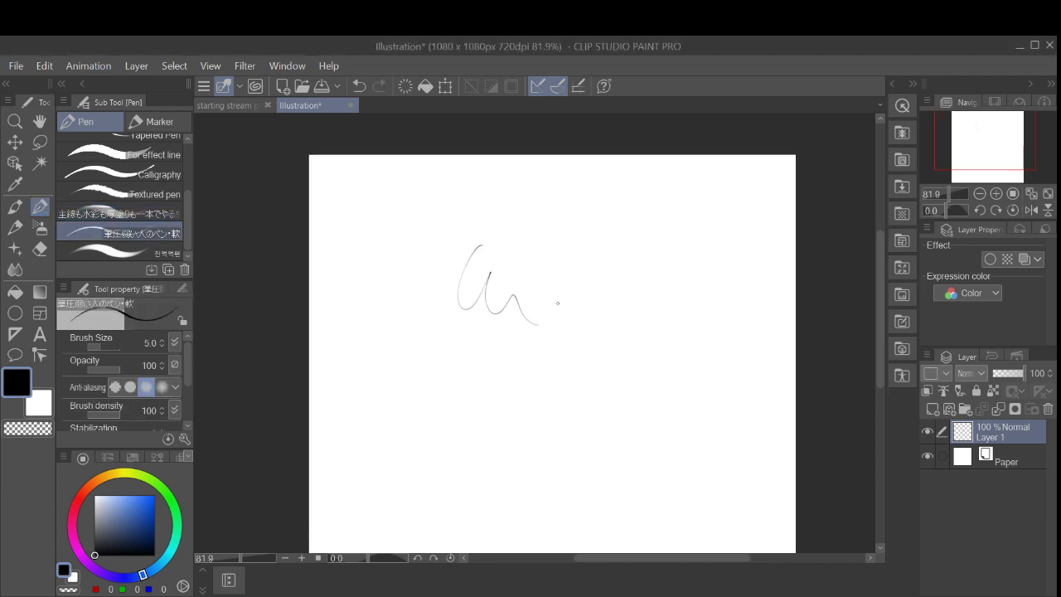
{"action": "scroll", "coordinate": [556, 303], "scroll_direction": "up", "scroll_amount": 1}
{"action": "scroll", "coordinate": [567, 315], "scroll_direction": "up", "scroll_amount": 2}
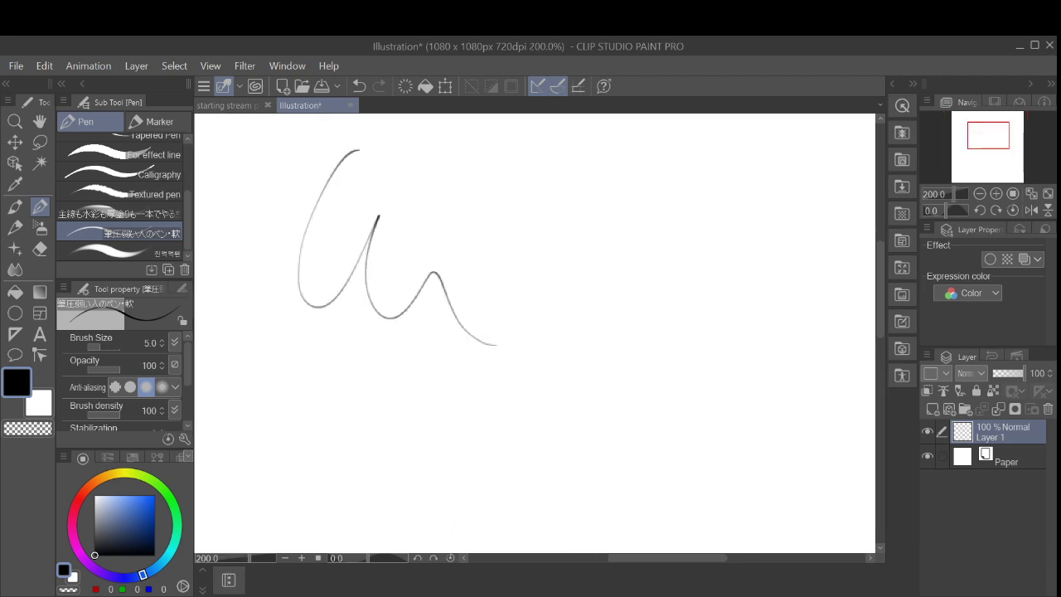
{"action": "key", "text": "ctrl+z"}
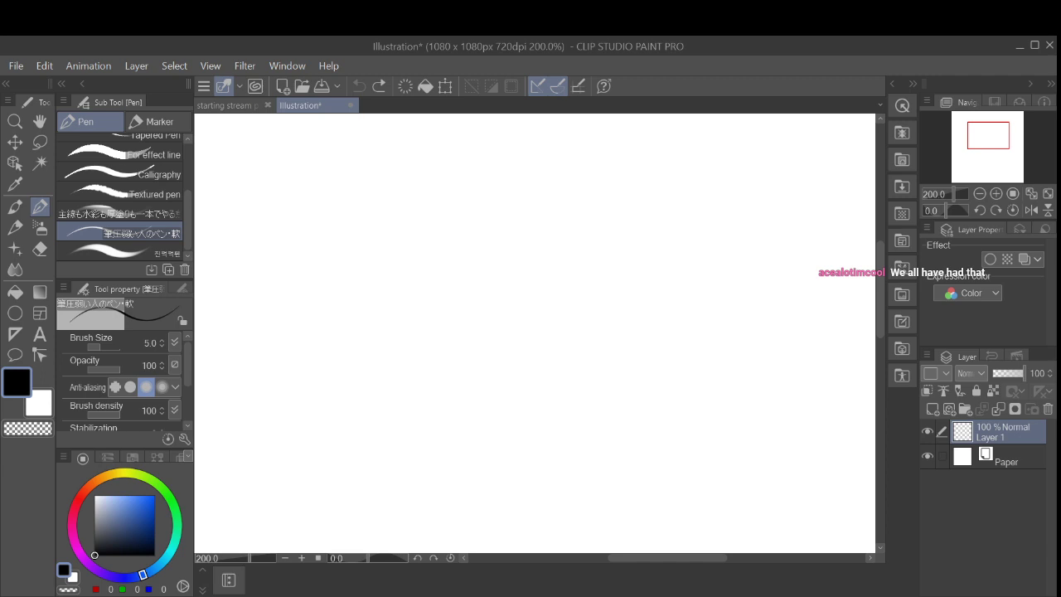
Step: Set the brush size to 7.9, test the pen with two w-shaped strokes and undo each one
{"action": "left_click", "coordinate": [109, 347]}
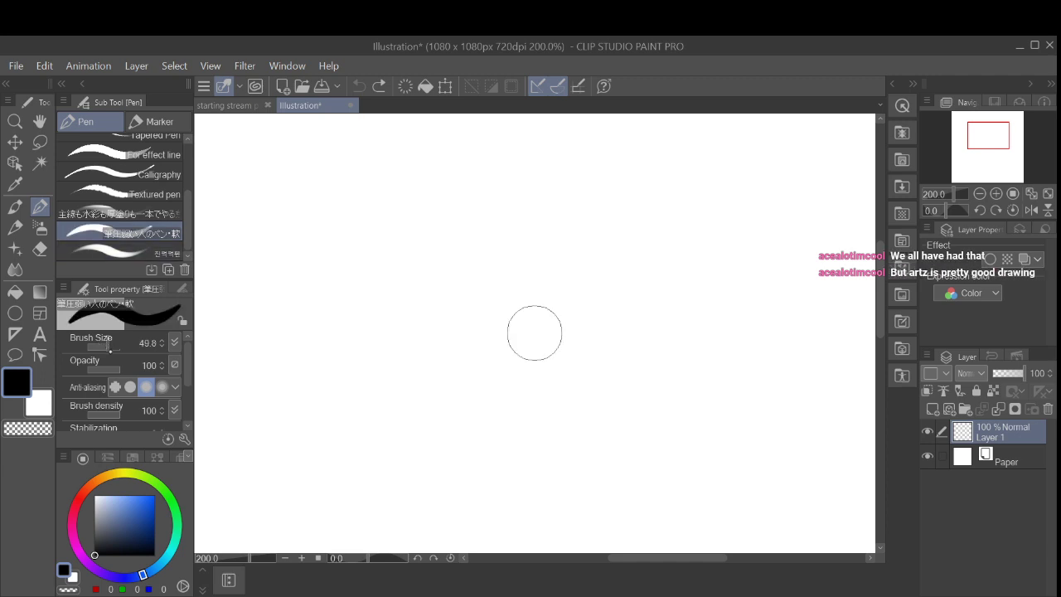
{"action": "left_click_drag", "start_coordinate": [562, 333], "coordinate": [536, 332]}
{"action": "mouse_move", "coordinate": [386, 203]}
{"action": "left_mouse_down"}
{"action": "mouse_move", "coordinate": [374, 222]}
{"action": "mouse_move", "coordinate": [500, 290]}
{"action": "left_mouse_up"}
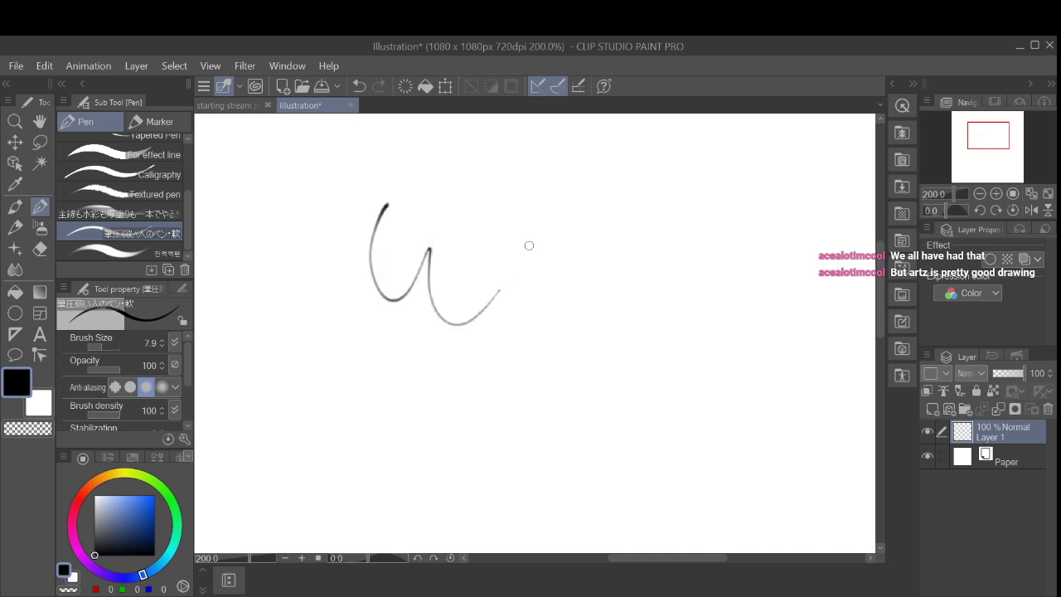
{"action": "scroll", "coordinate": [507, 291], "scroll_direction": "down", "scroll_amount": 2}
{"action": "key", "text": "ctrl+z"}
{"action": "scroll", "coordinate": [503, 292], "scroll_direction": "down", "scroll_amount": 1}
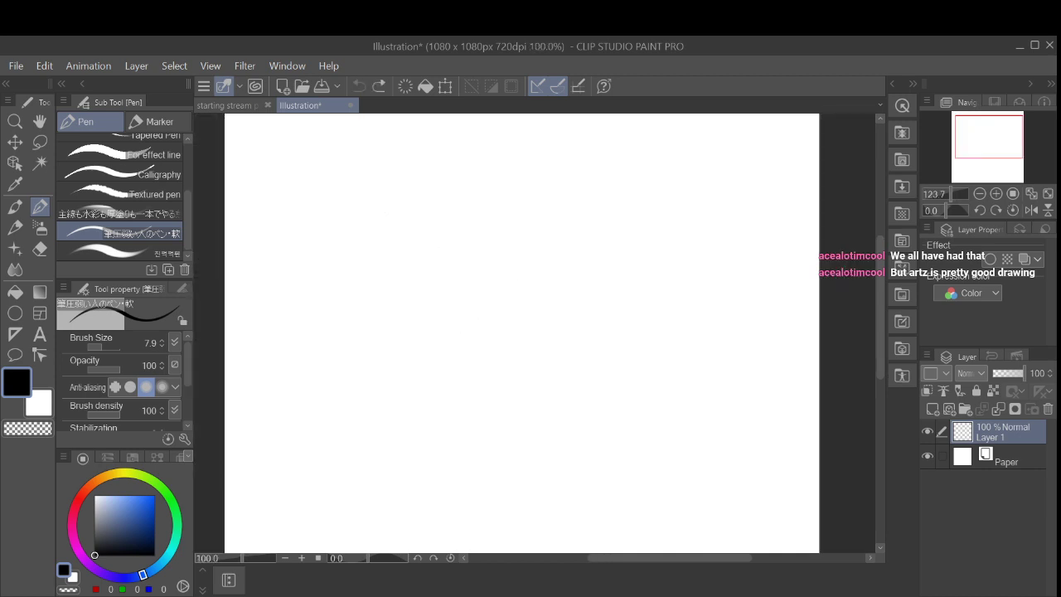
{"action": "scroll", "coordinate": [544, 294], "scroll_direction": "down", "scroll_amount": 1}
{"action": "left_click_drag", "start_coordinate": [544, 293], "coordinate": [500, 261]}
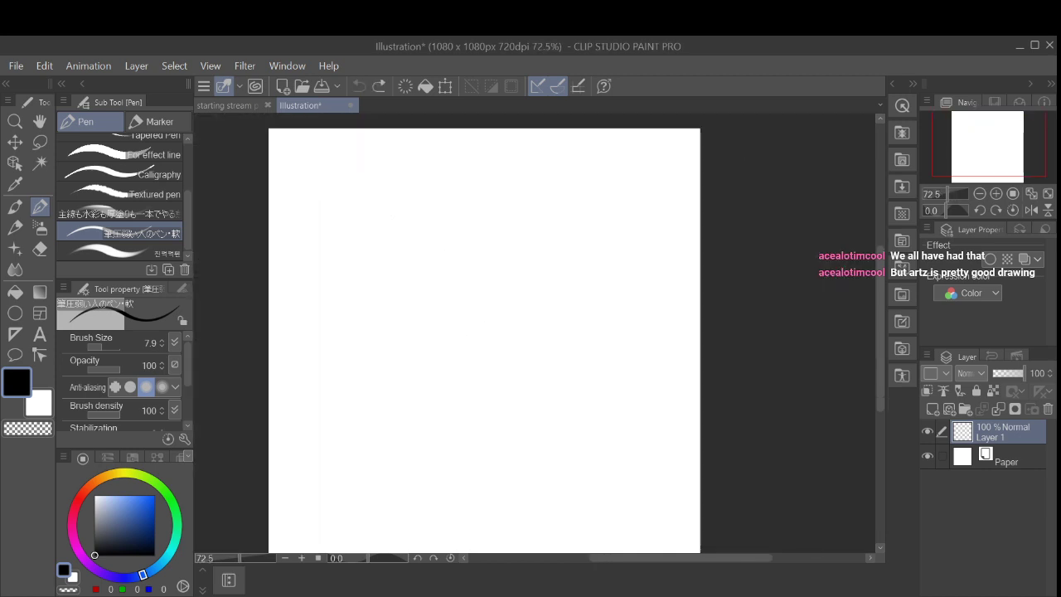
{"action": "mouse_move", "coordinate": [425, 277]}
{"action": "left_mouse_down"}
{"action": "mouse_move", "coordinate": [450, 323]}
{"action": "mouse_move", "coordinate": [509, 340]}
{"action": "left_mouse_up"}
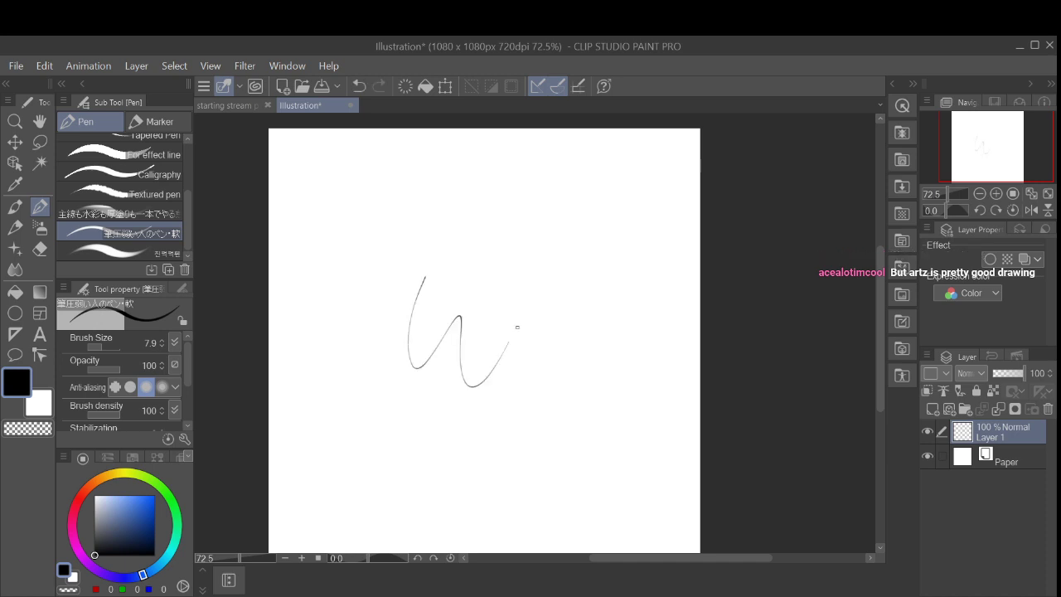
{"action": "key", "text": "ctrl+z"}
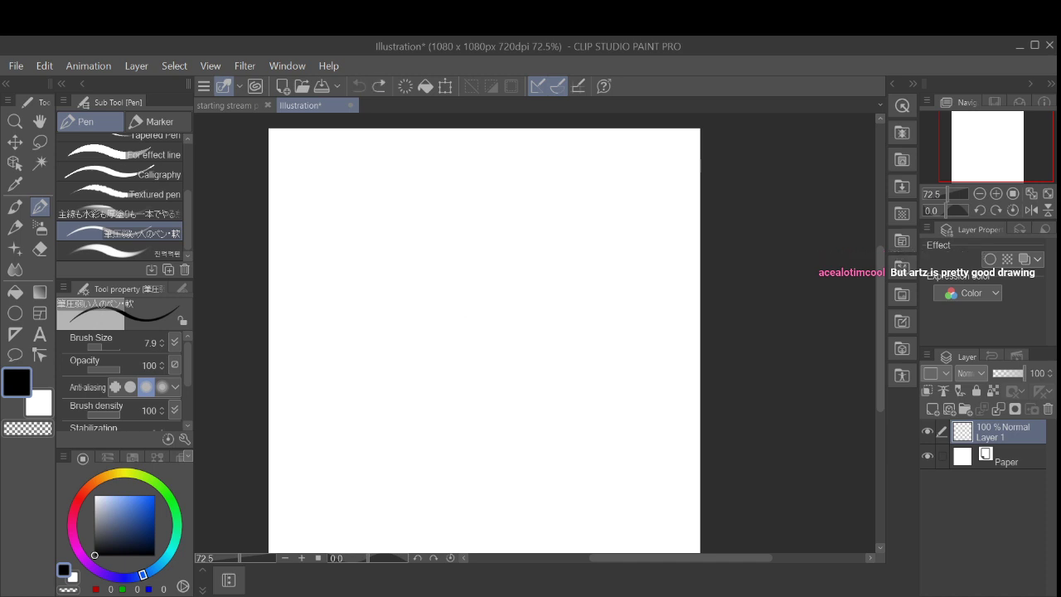
Step: Test the last custom pen brush at size 50 with a wavy stroke and short slanted lines, undoing them all
{"action": "left_click", "coordinate": [124, 252]}
{"action": "mouse_move", "coordinate": [358, 216]}
{"action": "left_mouse_down"}
{"action": "mouse_move", "coordinate": [393, 339]}
{"action": "mouse_move", "coordinate": [462, 326]}
{"action": "left_mouse_up"}
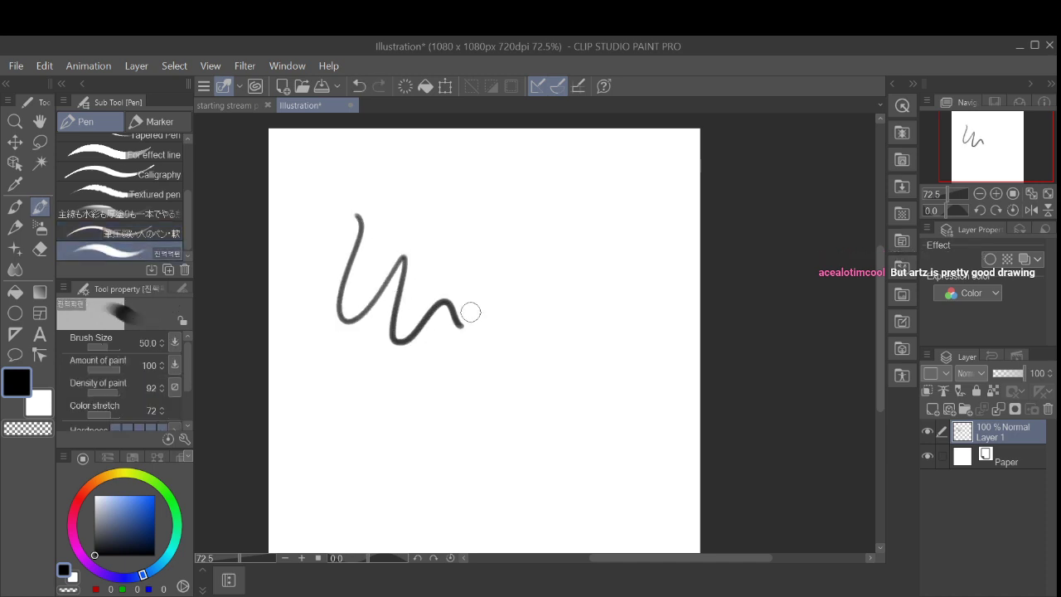
{"action": "key", "text": "ctrl+z"}
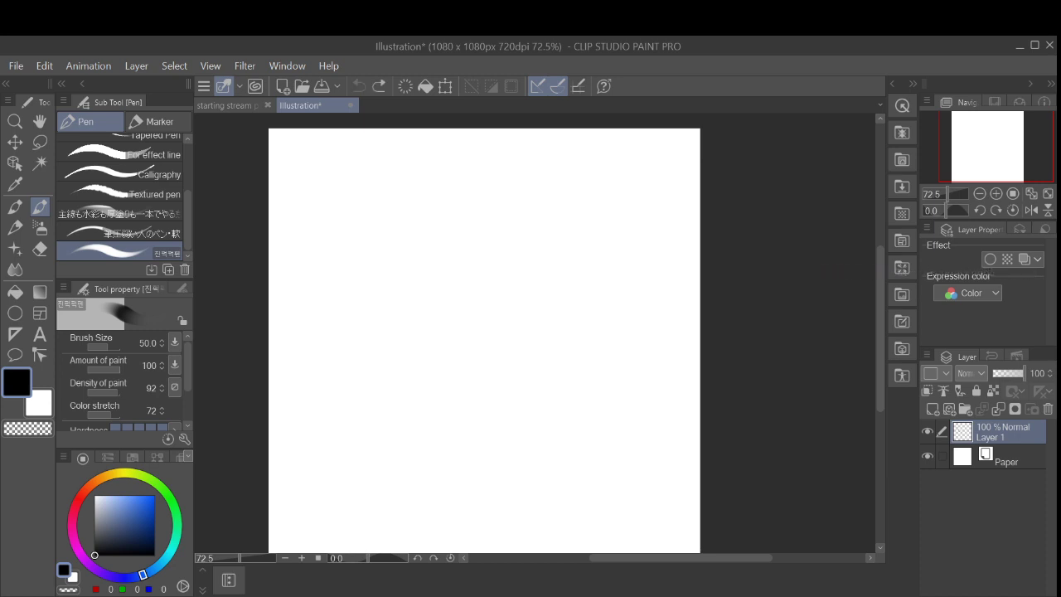
{"action": "left_click_drag", "start_coordinate": [348, 222], "coordinate": [345, 352]}
{"action": "key", "text": "ctrl+z"}
{"action": "key", "text": "ctrl+z"}
{"action": "key", "text": "ctrl+z"}
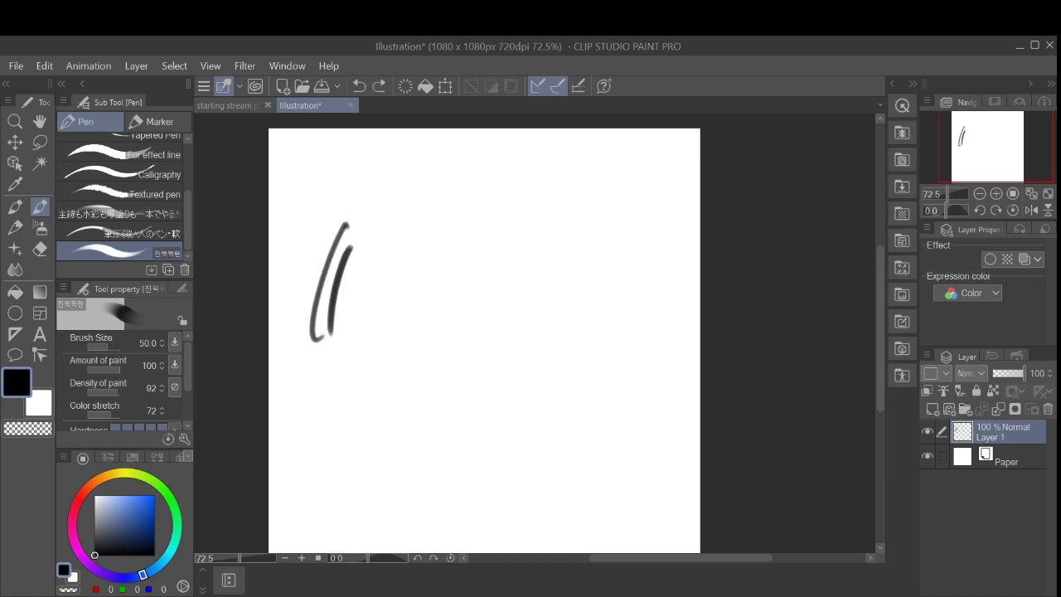
Step: Switch to the brush "主線も水彩も厚塗りも一本でやるだけのブラシ", draw a test stroke and undo it
{"action": "left_click", "coordinate": [126, 211]}
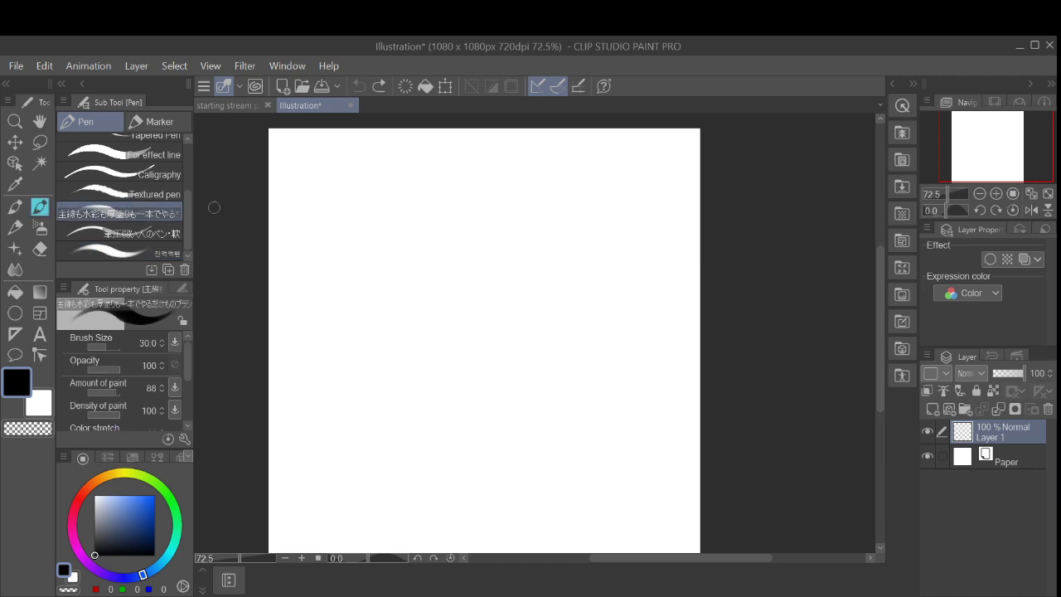
{"action": "left_click_drag", "start_coordinate": [384, 199], "coordinate": [429, 346]}
{"action": "key", "text": "ctrl+z"}
Step: Change the canvas size to 1000 x 1000 px about its centre
{"action": "key", "text": "ctrl+t"}
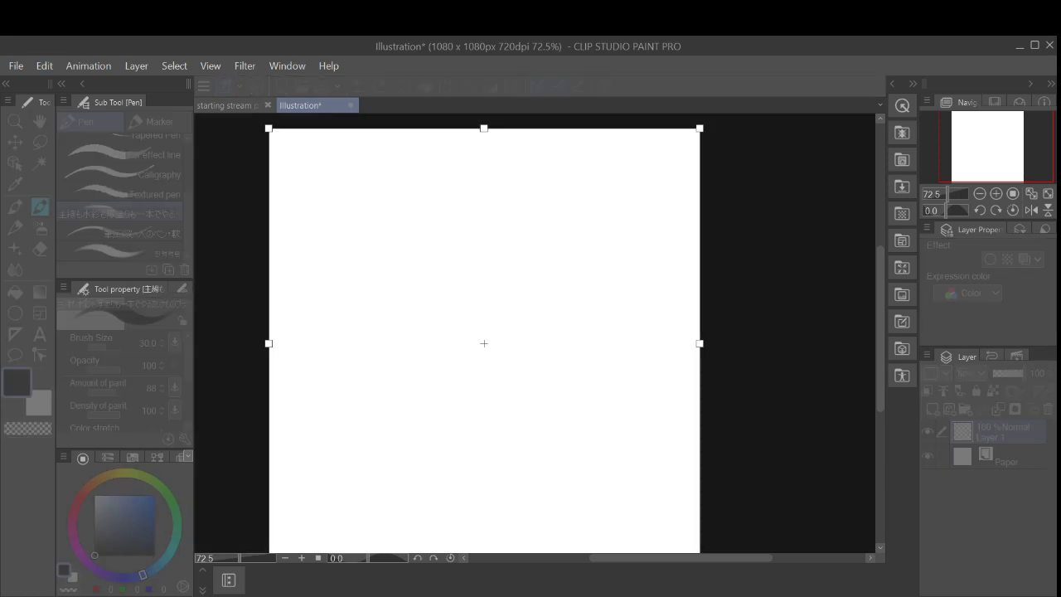
{"action": "type", "text": "8"}
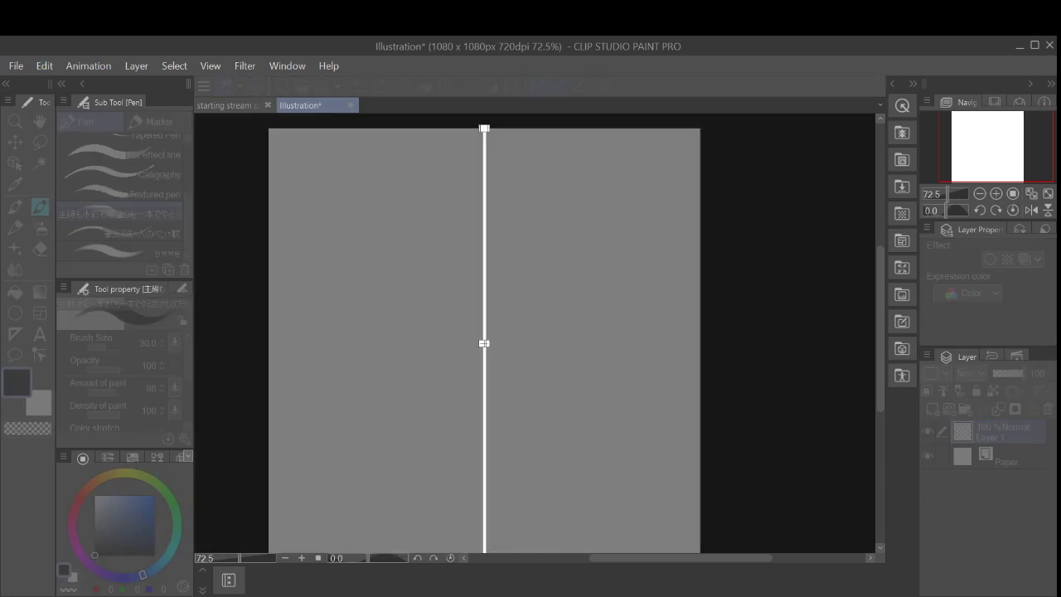
{"action": "type", "text": "00"}
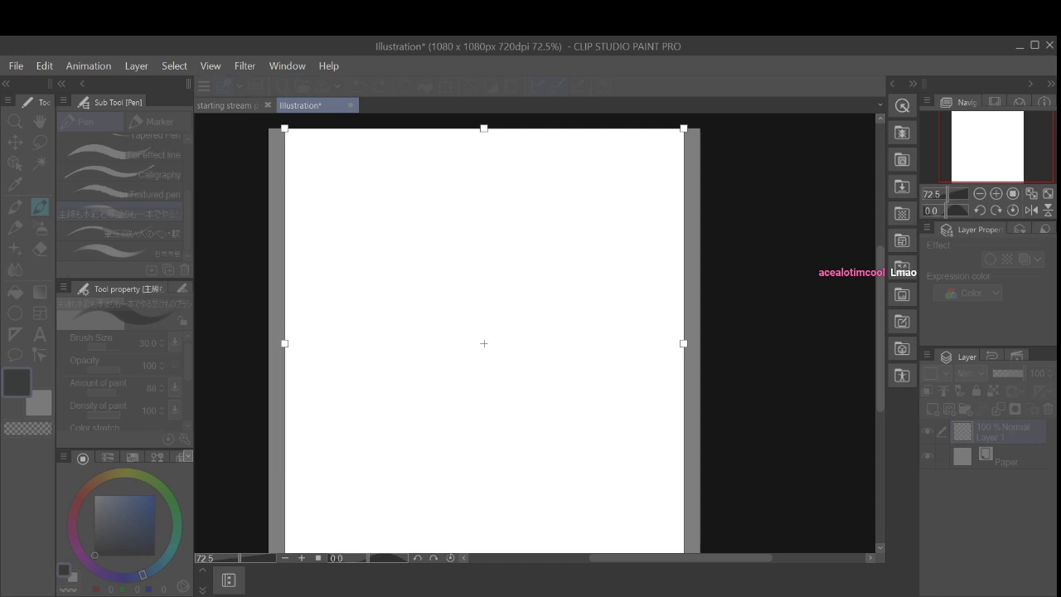
{"action": "key", "text": "BackSpace"}
{"action": "key", "text": "BackSpace"}
{"action": "type", "text": "0"}
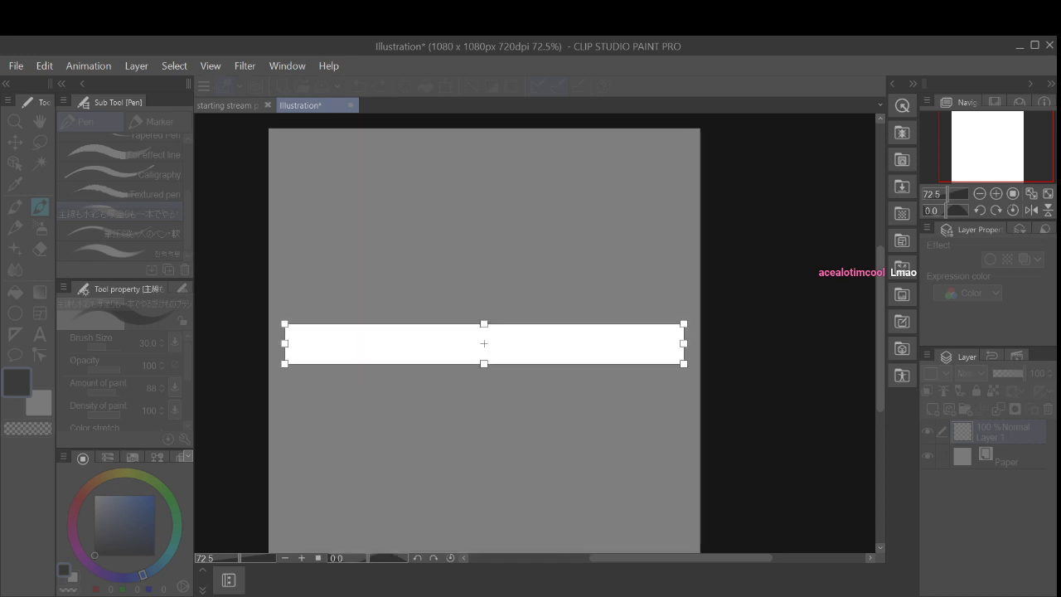
{"action": "key", "text": "ctrl+z"}
{"action": "key", "text": "Escape"}
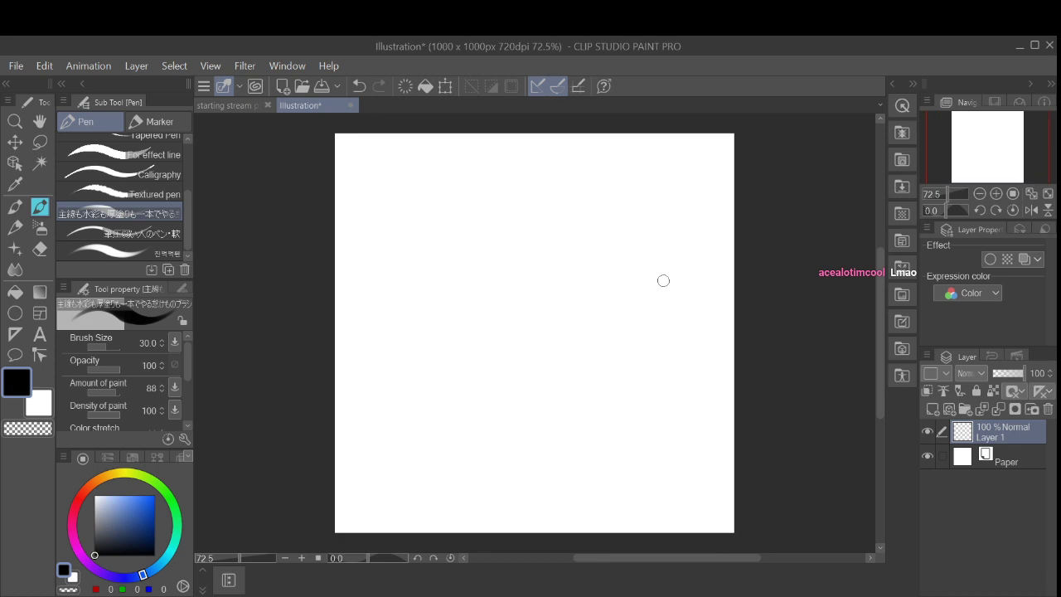
Step: Test the pen with a stroke in the canvas middle and a horizontal line on the left half, undoing both
{"action": "mouse_move", "coordinate": [534, 251]}
{"action": "left_mouse_down"}
{"action": "mouse_move", "coordinate": [562, 332]}
{"action": "mouse_move", "coordinate": [614, 398]}
{"action": "left_mouse_up"}
{"action": "key", "text": "ctrl+z"}
{"action": "scroll", "coordinate": [613, 357], "scroll_direction": "up", "scroll_amount": 3}
{"action": "scroll", "coordinate": [614, 357], "scroll_direction": "down", "scroll_amount": 1}
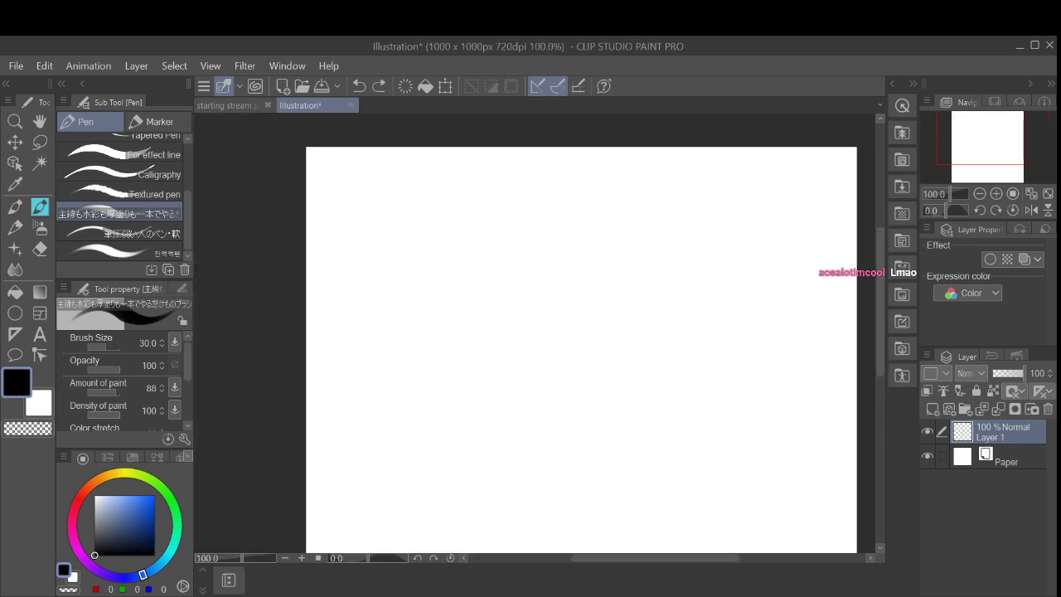
{"action": "left_click_drag", "start_coordinate": [614, 357], "coordinate": [530, 341]}
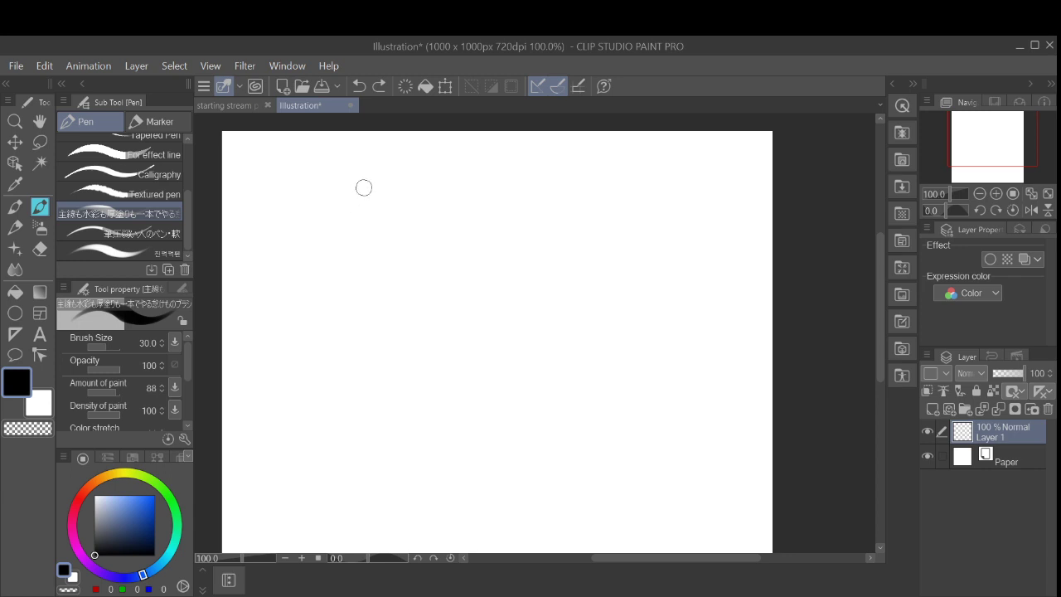
{"action": "left_click_drag", "start_coordinate": [270, 309], "coordinate": [413, 313]}
{"action": "left_click", "coordinate": [359, 86]}
{"action": "left_click", "coordinate": [359, 86]}
Step: Switch to the pen brush "筆圧弱い人のペン・軟", test it with a horizontal line and undo the line
{"action": "left_click", "coordinate": [140, 233]}
{"action": "left_click_drag", "start_coordinate": [267, 312], "coordinate": [439, 305]}
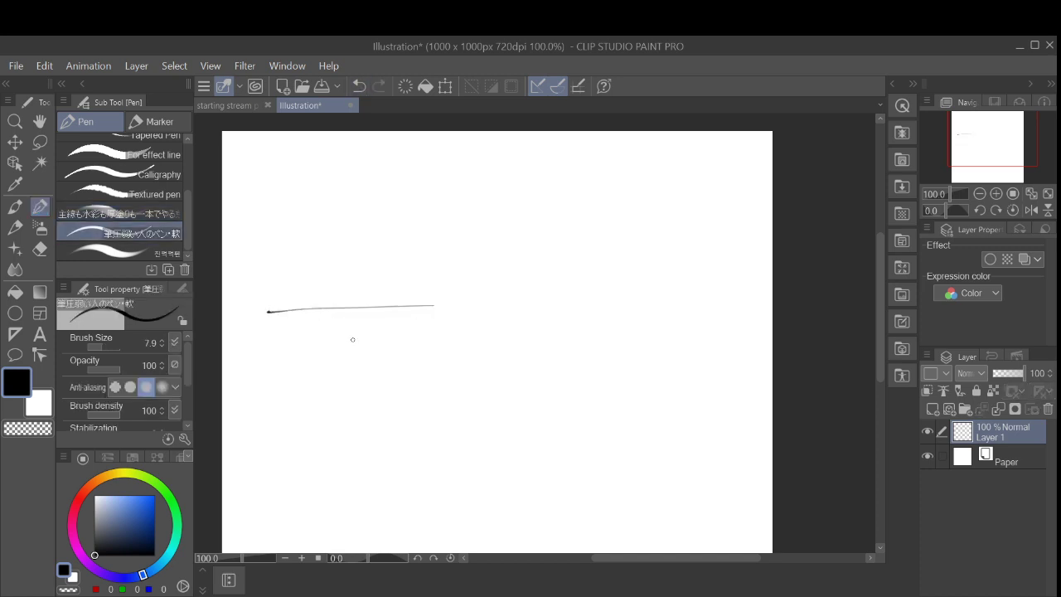
{"action": "left_click", "coordinate": [359, 87]}
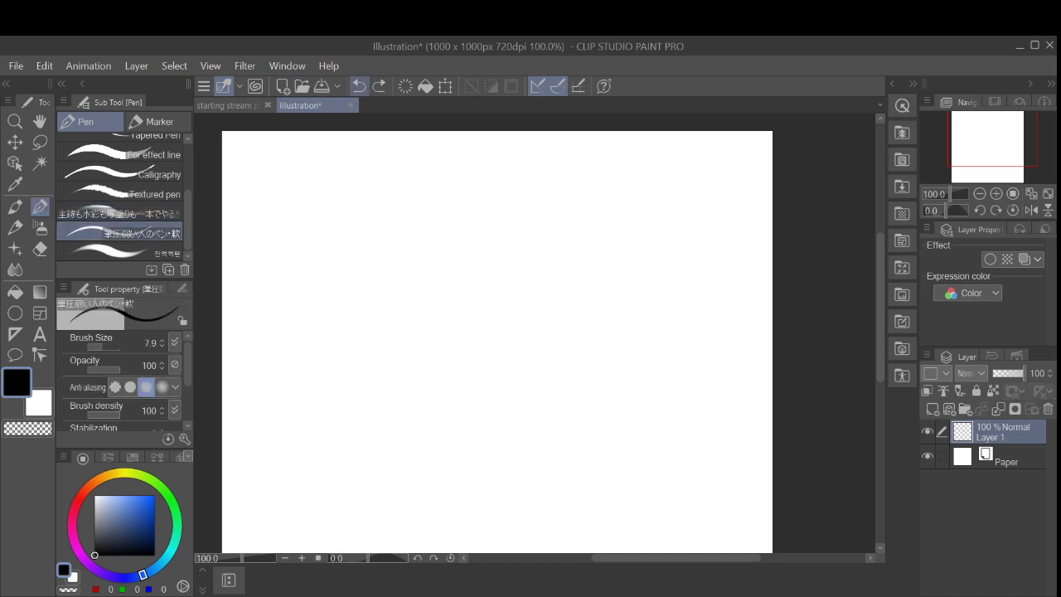
Step: Sketch a long, narrow horizontal rectangle on the canvas's left half and undo all its strokes
{"action": "scroll", "coordinate": [416, 317], "scroll_direction": "up", "scroll_amount": 3}
{"action": "left_click_drag", "start_coordinate": [417, 318], "coordinate": [553, 313]}
{"action": "mouse_move", "coordinate": [358, 306]}
{"action": "left_mouse_down"}
{"action": "mouse_move", "coordinate": [363, 343]}
{"action": "mouse_move", "coordinate": [523, 315]}
{"action": "left_mouse_up"}
{"action": "mouse_move", "coordinate": [353, 338]}
{"action": "left_mouse_down"}
{"action": "mouse_move", "coordinate": [556, 340]}
{"action": "mouse_move", "coordinate": [540, 349]}
{"action": "left_mouse_up"}
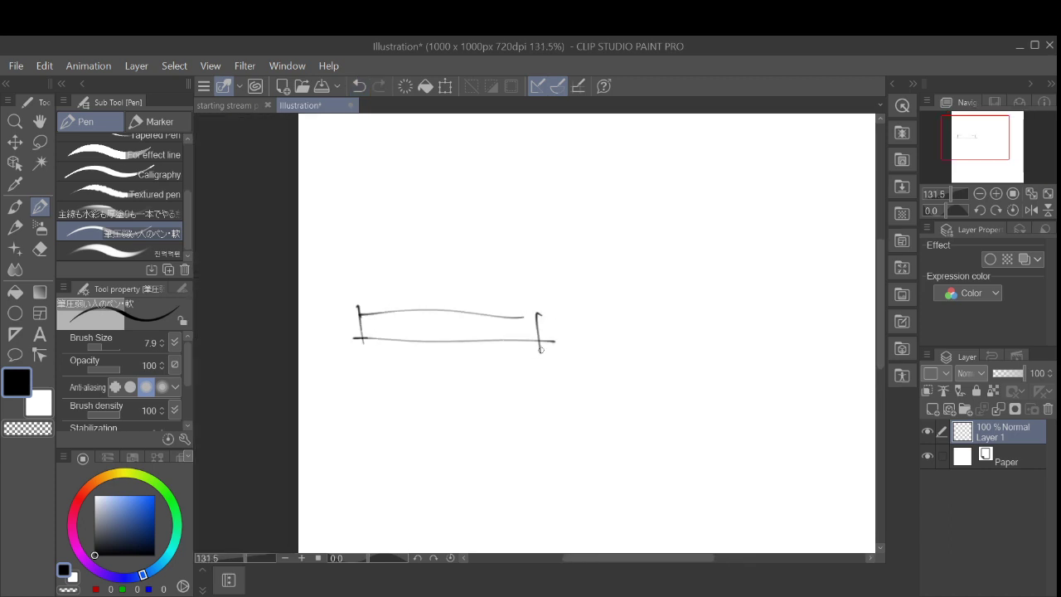
{"action": "left_click", "coordinate": [359, 86]}
{"action": "left_click", "coordinate": [359, 86]}
{"action": "left_click", "coordinate": [359, 86]}
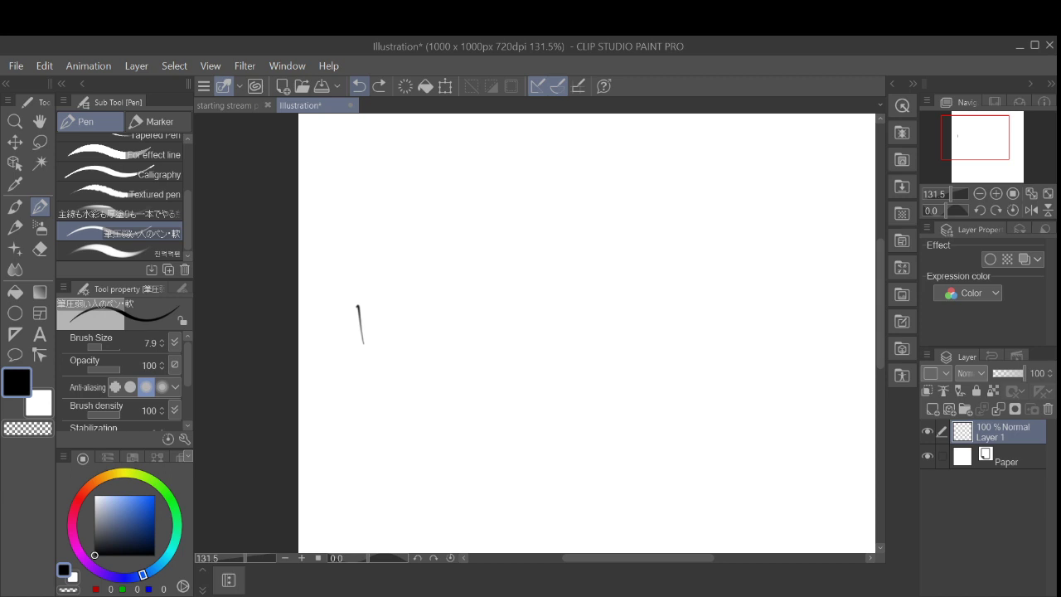
{"action": "left_click", "coordinate": [359, 86]}
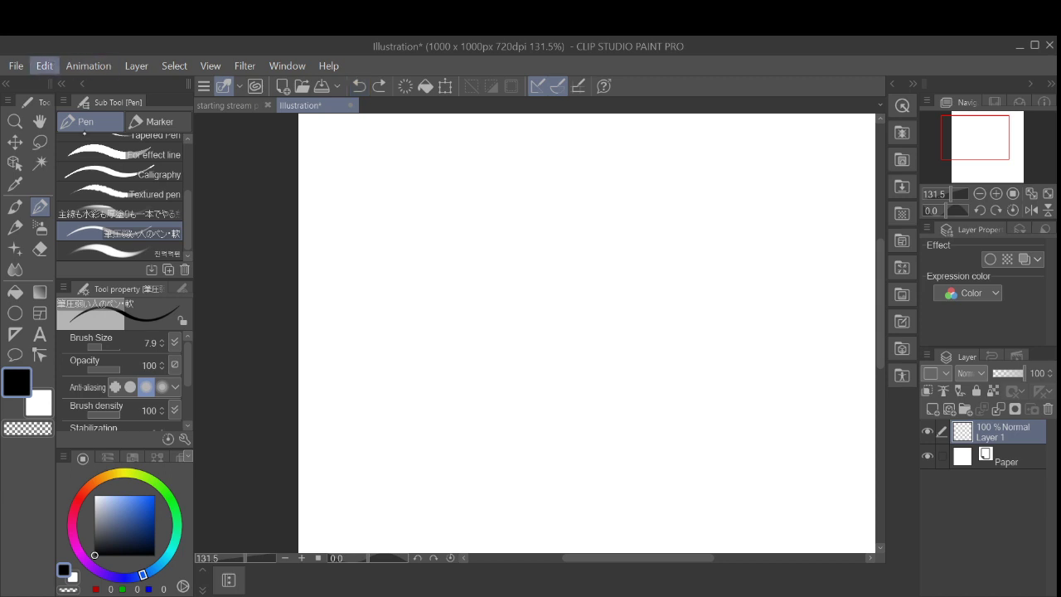
Step: Change the canvas size to 720 x 720 px about its centre
{"action": "left_click", "coordinate": [92, 68]}
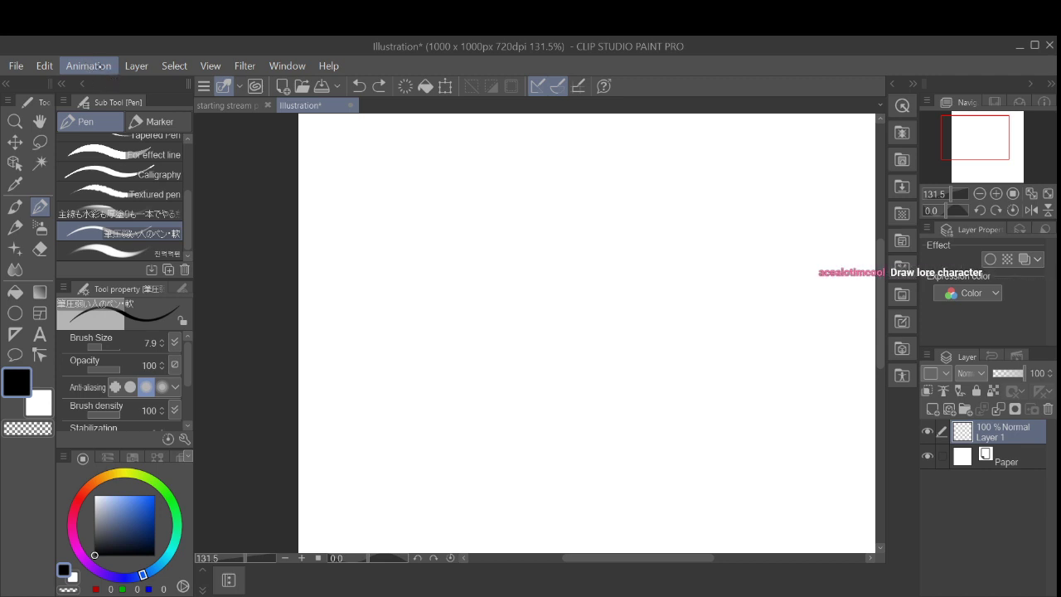
{"action": "left_click", "coordinate": [100, 66]}
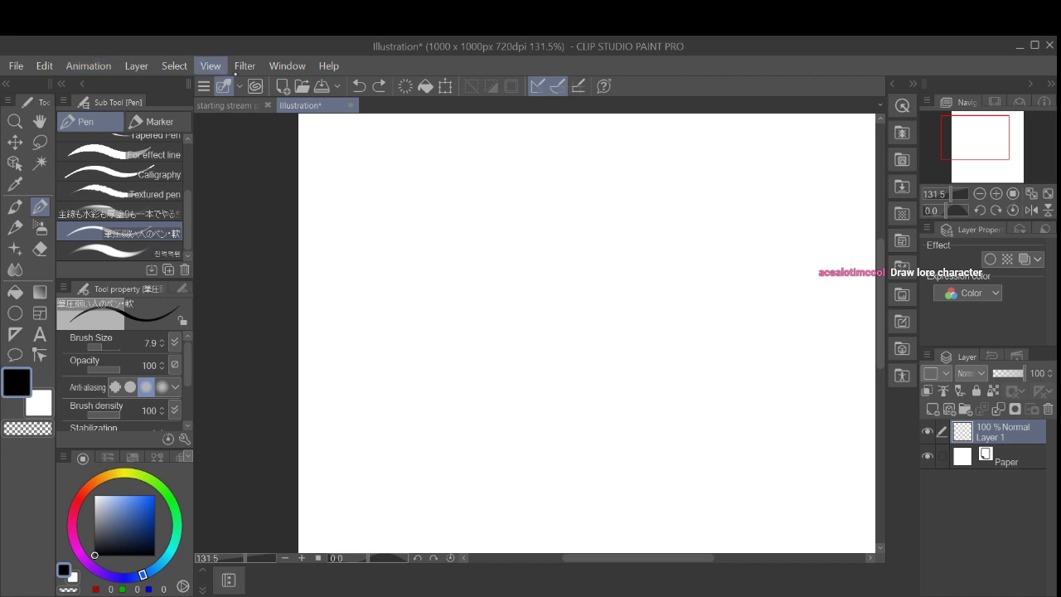
{"action": "left_click", "coordinate": [109, 68]}
{"action": "left_click", "coordinate": [48, 67]}
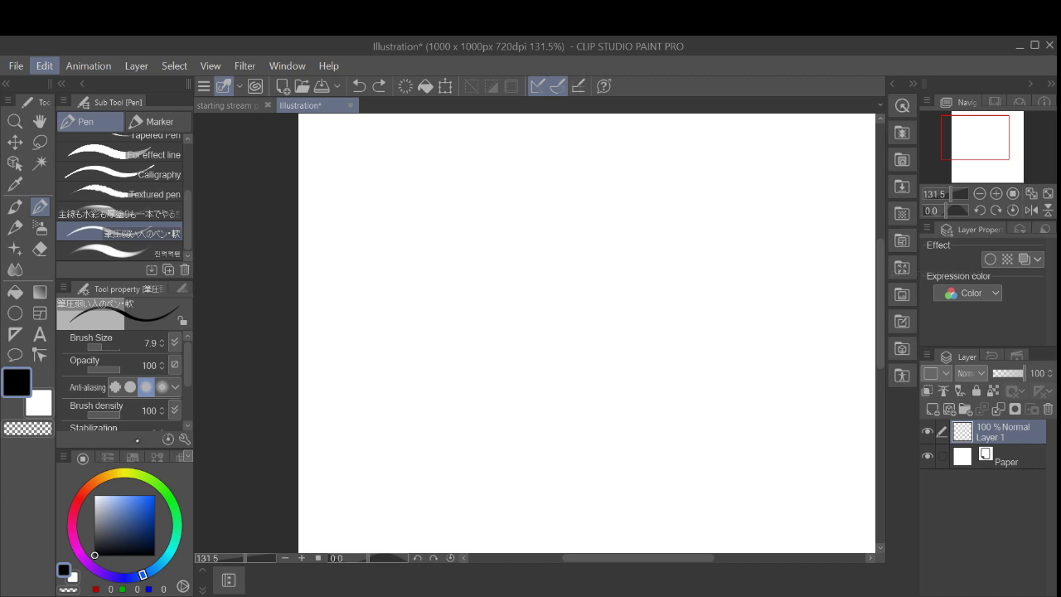
{"action": "left_click", "coordinate": [150, 439]}
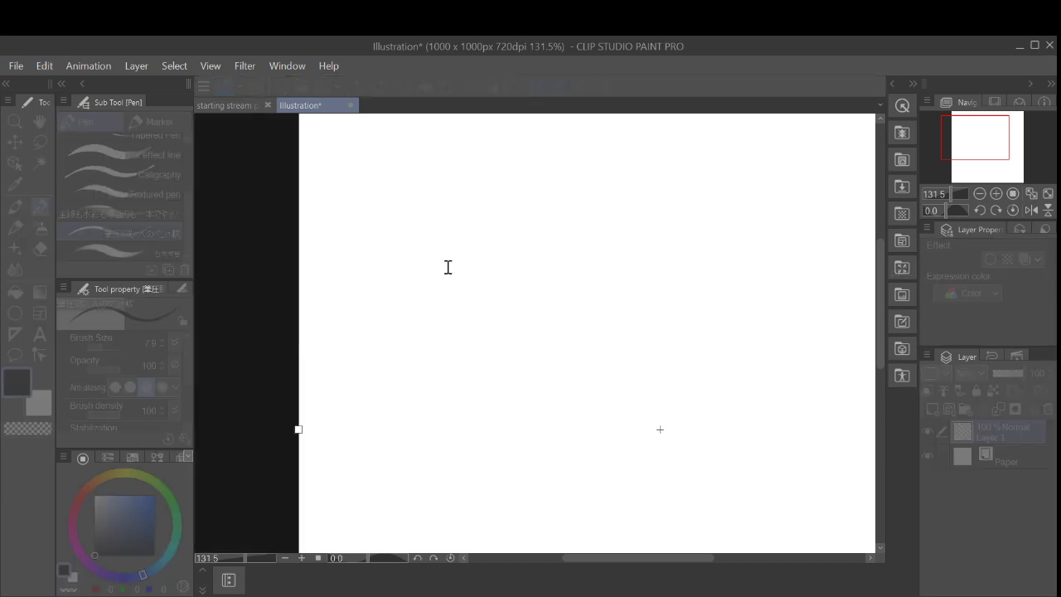
{"action": "left_click", "coordinate": [660, 429]}
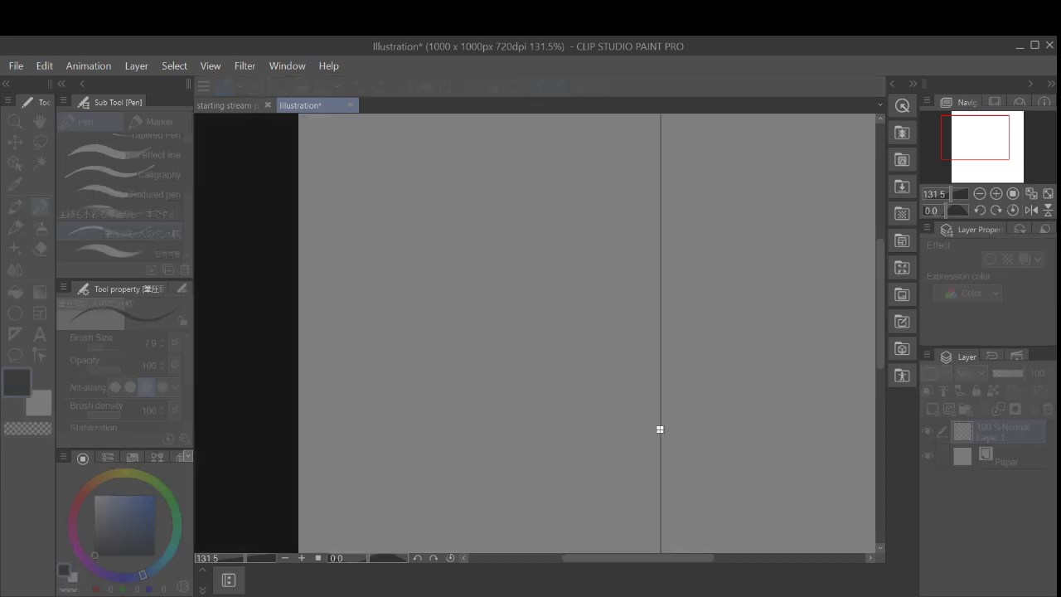
{"action": "type", "text": "710"}
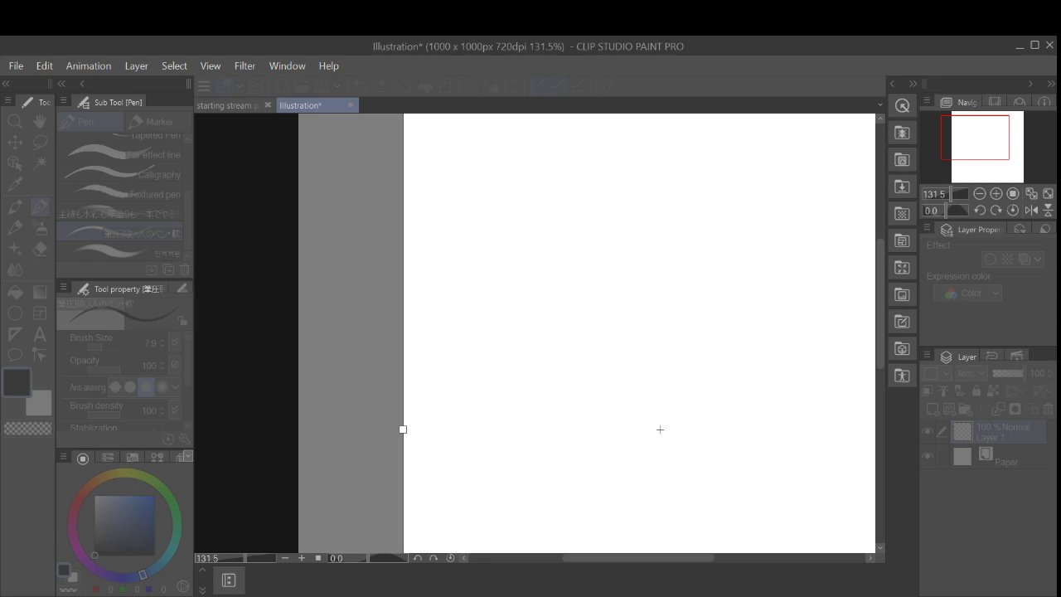
{"action": "key", "text": "BackSpace"}
{"action": "key", "text": "BackSpace"}
{"action": "left_click", "coordinate": [660, 428]}
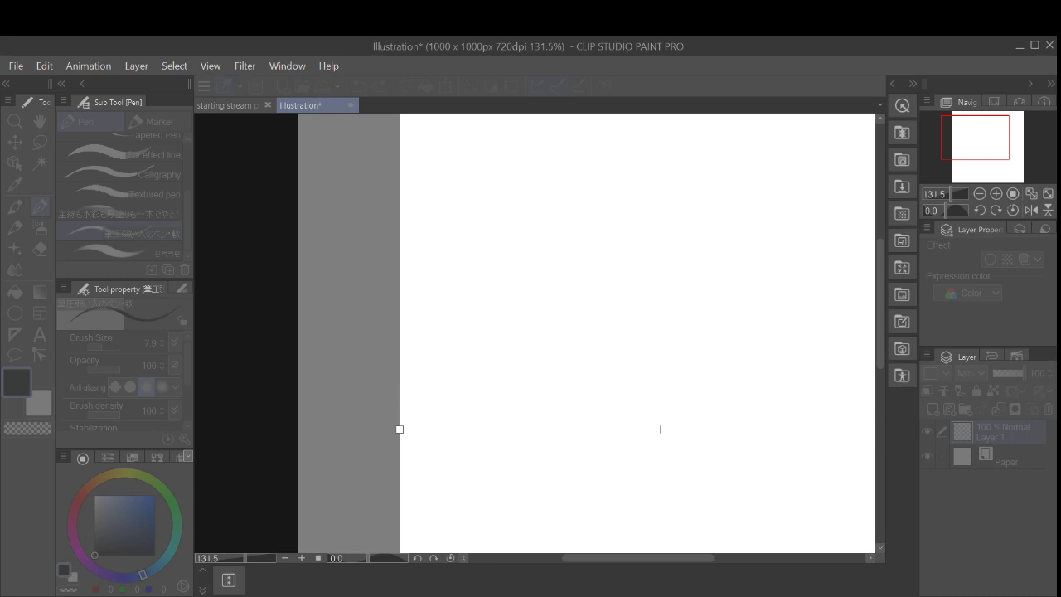
{"action": "type", "text": "720"}
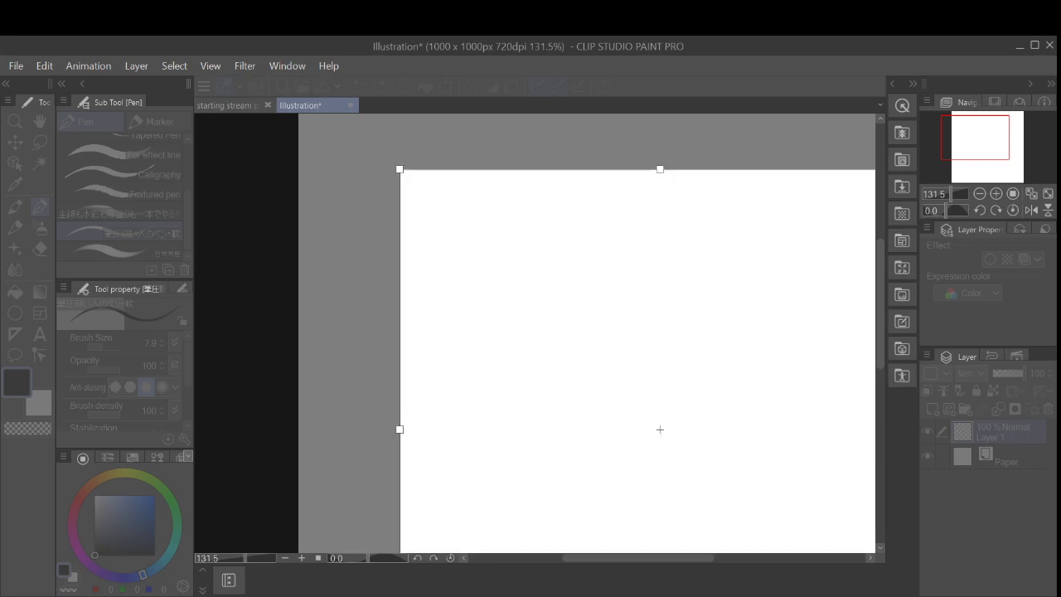
{"action": "key", "text": "Return"}
Step: Test the pen with a horizontal line and an open, narrow bar on the canvas's left half, undoing all strokes
{"action": "mouse_move", "coordinate": [376, 227]}
{"action": "left_mouse_down"}
{"action": "mouse_move", "coordinate": [398, 253]}
{"action": "mouse_move", "coordinate": [560, 227]}
{"action": "left_mouse_up"}
{"action": "left_click", "coordinate": [359, 86]}
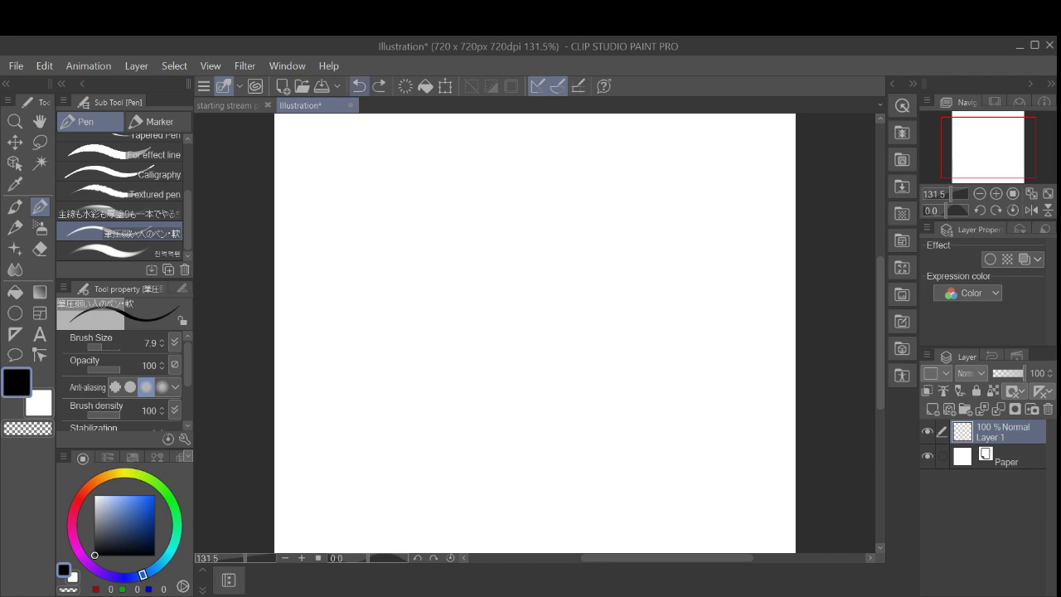
{"action": "left_click_drag", "start_coordinate": [535, 298], "coordinate": [532, 332]}
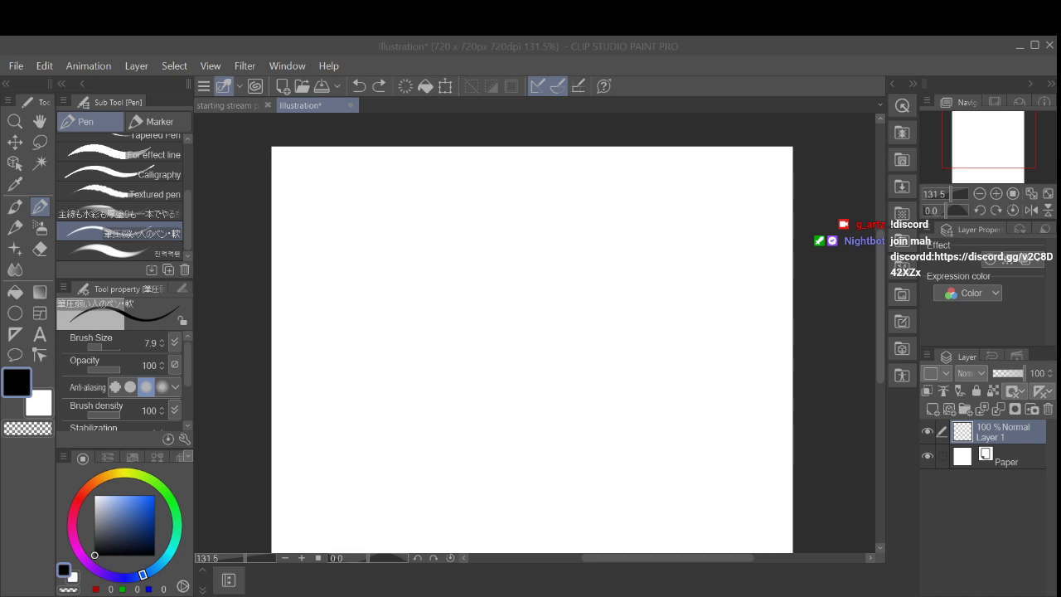
{"action": "left_click_drag", "start_coordinate": [362, 332], "coordinate": [363, 359]}
{"action": "left_click_drag", "start_coordinate": [363, 334], "coordinate": [481, 329]}
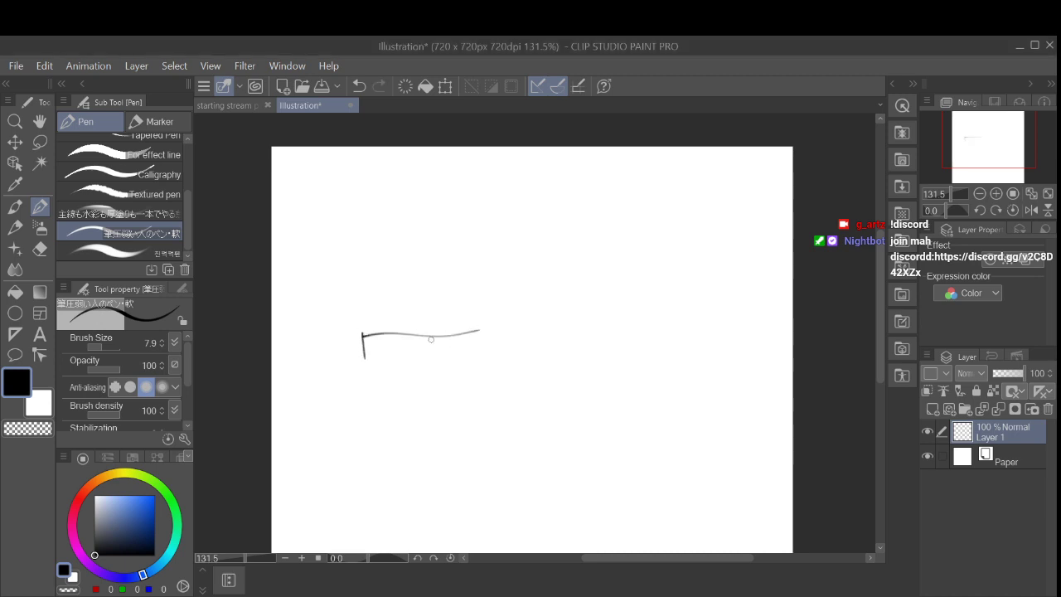
{"action": "key", "text": "ctrl+z"}
{"action": "left_click_drag", "start_coordinate": [365, 332], "coordinate": [524, 332]}
{"action": "left_click_drag", "start_coordinate": [367, 357], "coordinate": [521, 344]}
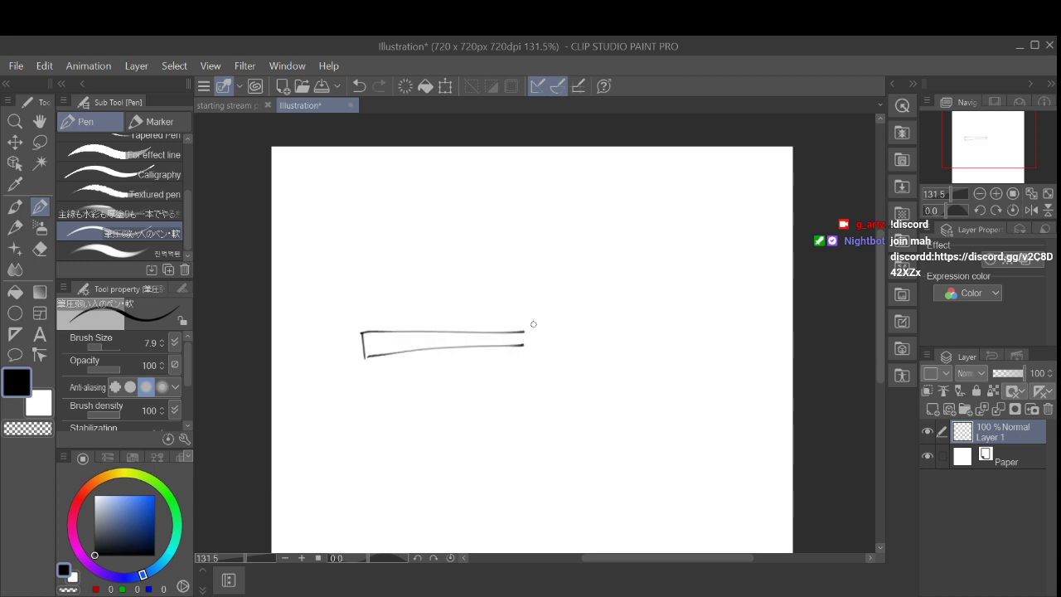
{"action": "key", "text": "ctrl+z"}
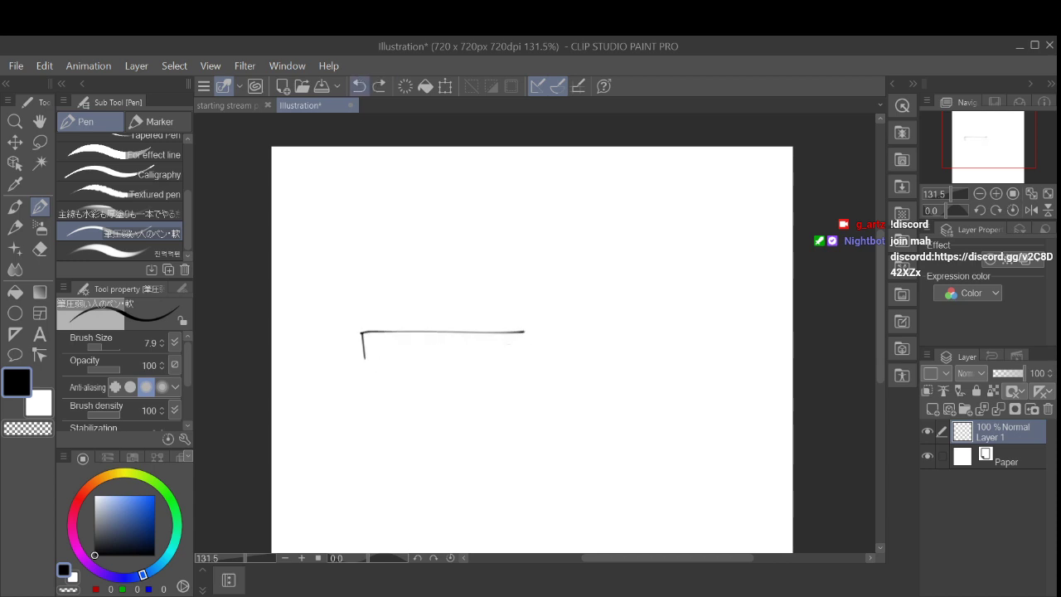
{"action": "key", "text": "ctrl+z"}
{"action": "key", "text": "ctrl+z"}
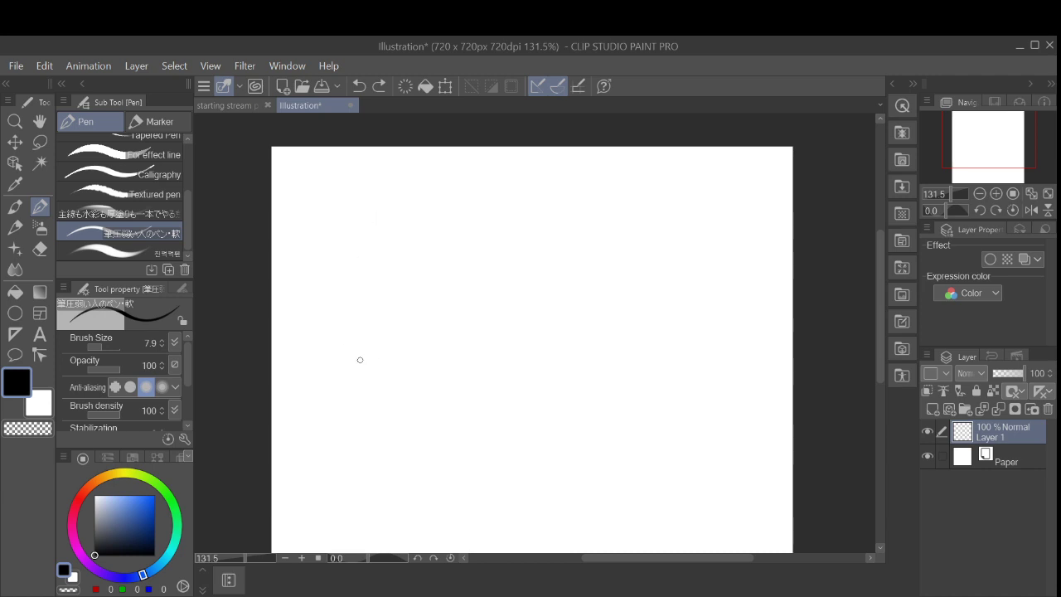
Step: Draw a long horizontal ground line across the canvas and thicken it with several loose overlapping strokes
{"action": "left_click_drag", "start_coordinate": [340, 357], "coordinate": [572, 355]}
{"action": "scroll", "coordinate": [598, 375], "scroll_direction": "up", "scroll_amount": 2}
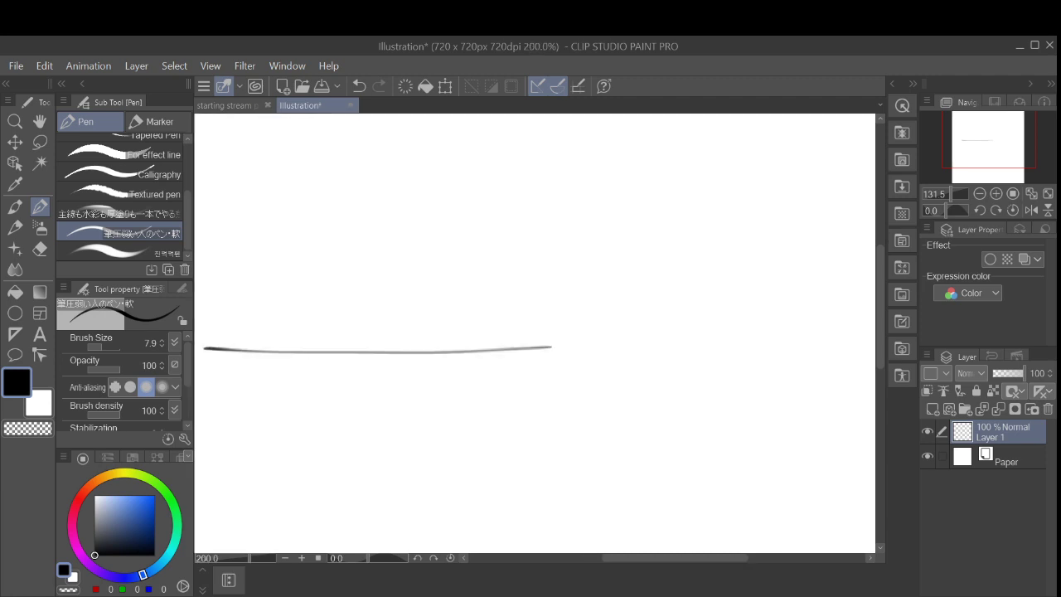
{"action": "scroll", "coordinate": [569, 308], "scroll_direction": "down", "scroll_amount": 1}
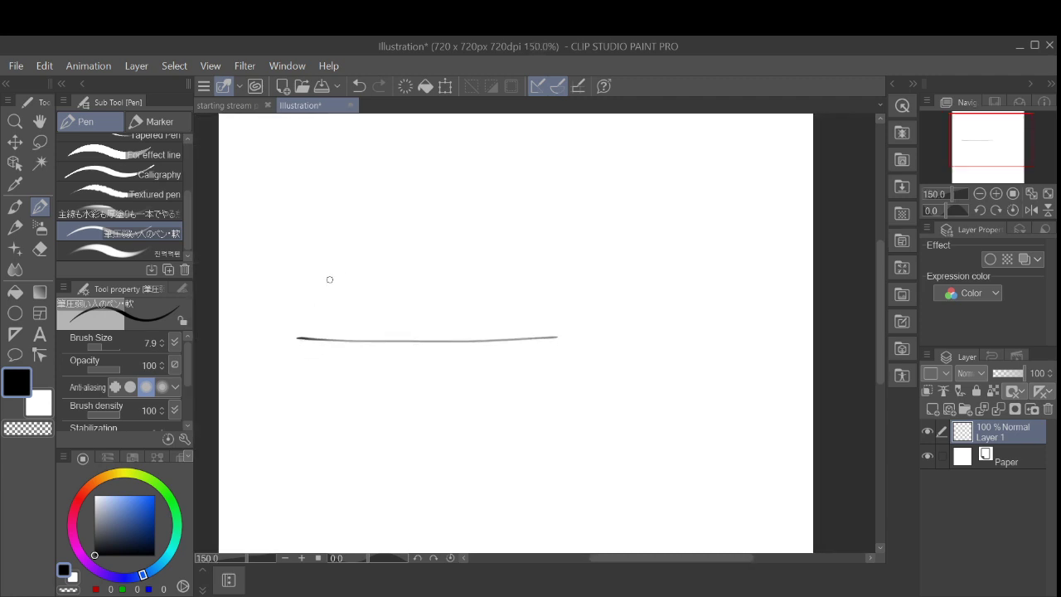
{"action": "mouse_move", "coordinate": [540, 337]}
{"action": "left_mouse_down"}
{"action": "mouse_move", "coordinate": [616, 336]}
{"action": "mouse_move", "coordinate": [387, 350]}
{"action": "left_mouse_up"}
{"action": "mouse_move", "coordinate": [305, 334]}
{"action": "left_mouse_down"}
{"action": "mouse_move", "coordinate": [526, 338]}
{"action": "mouse_move", "coordinate": [329, 340]}
{"action": "left_mouse_up"}
{"action": "left_click_drag", "start_coordinate": [328, 340], "coordinate": [615, 337]}
{"action": "left_click_drag", "start_coordinate": [603, 331], "coordinate": [417, 334]}
{"action": "left_click_drag", "start_coordinate": [489, 334], "coordinate": [595, 340]}
{"action": "left_click_drag", "start_coordinate": [595, 341], "coordinate": [345, 348]}
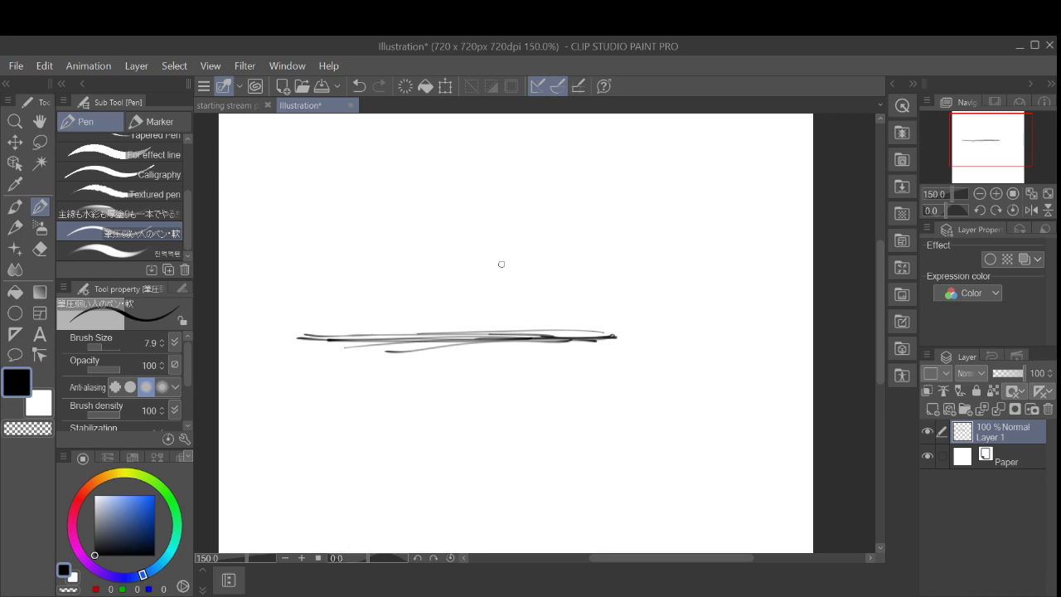
Step: Draw the box's slanted left side above the ground line's left end, undoing the first tries at its right side
{"action": "left_click_drag", "start_coordinate": [294, 274], "coordinate": [301, 335]}
{"action": "left_click_drag", "start_coordinate": [452, 289], "coordinate": [472, 290]}
{"action": "key", "text": "ctrl+z"}
{"action": "left_click_drag", "start_coordinate": [436, 274], "coordinate": [415, 346]}
{"action": "key", "text": "ctrl+z"}
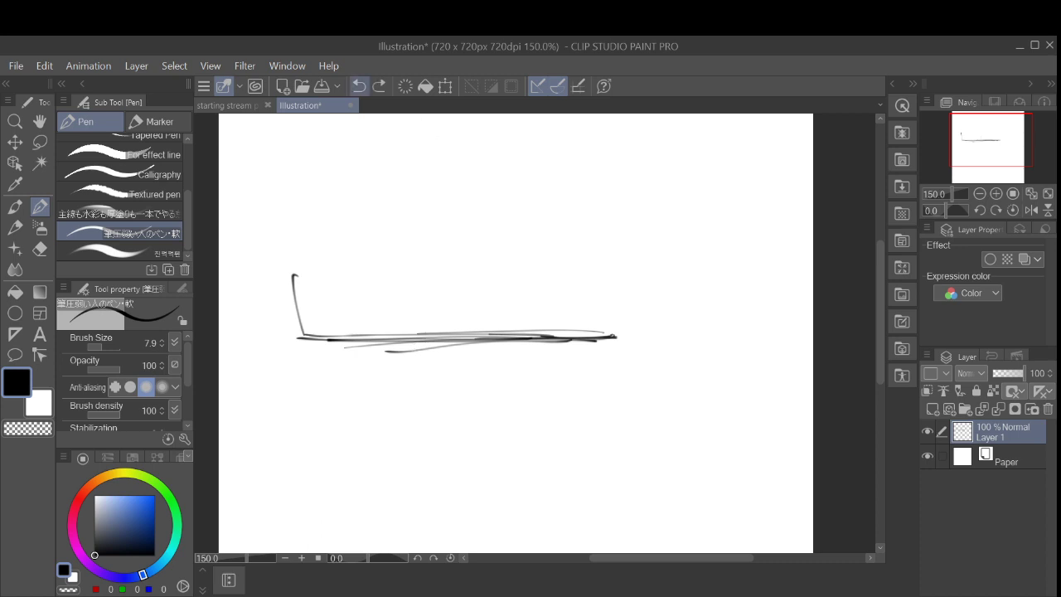
Step: Try a wide box with a right side and a flat lid on the ground line, and undo these strokes
{"action": "left_click_drag", "start_coordinate": [453, 267], "coordinate": [447, 330]}
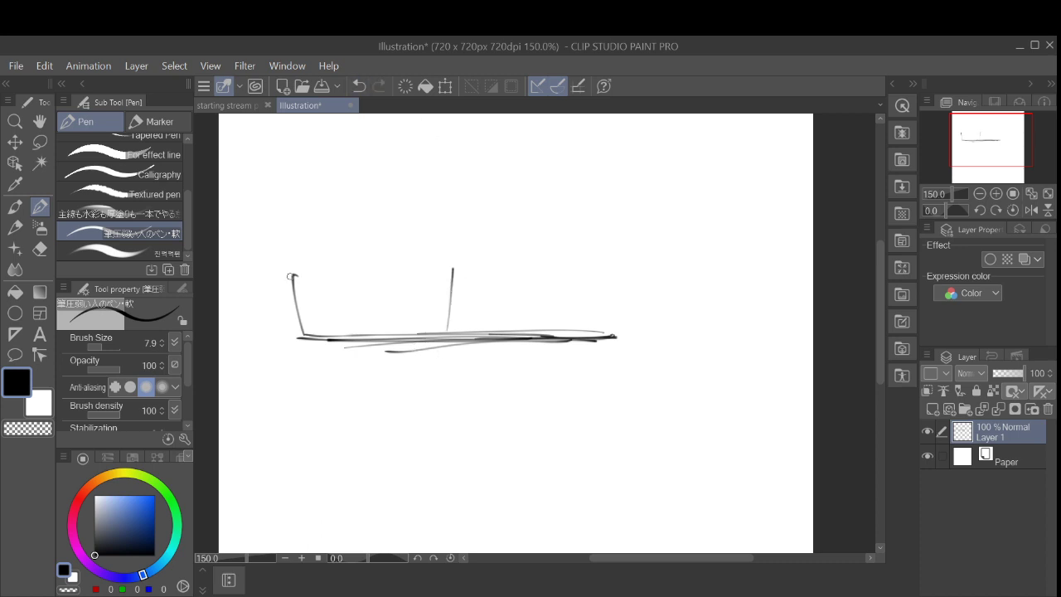
{"action": "mouse_move", "coordinate": [285, 266]}
{"action": "left_mouse_down"}
{"action": "mouse_move", "coordinate": [469, 271]}
{"action": "mouse_move", "coordinate": [330, 262]}
{"action": "mouse_move", "coordinate": [265, 270]}
{"action": "left_mouse_up"}
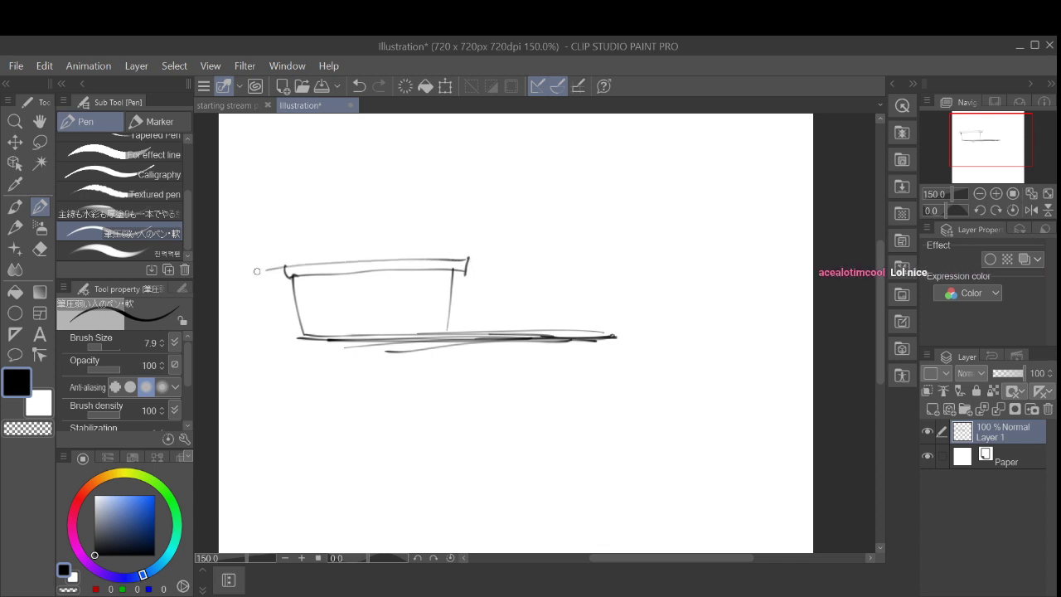
{"action": "left_click", "coordinate": [359, 88]}
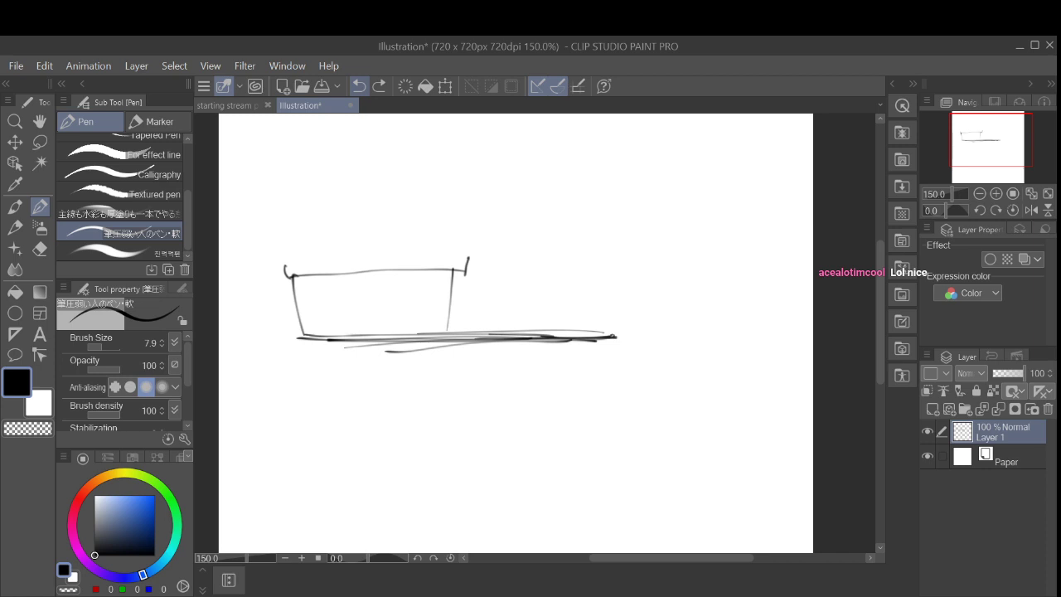
{"action": "key", "text": "ctrl+z"}
{"action": "key", "text": "ctrl+z"}
{"action": "key", "text": "ctrl+z"}
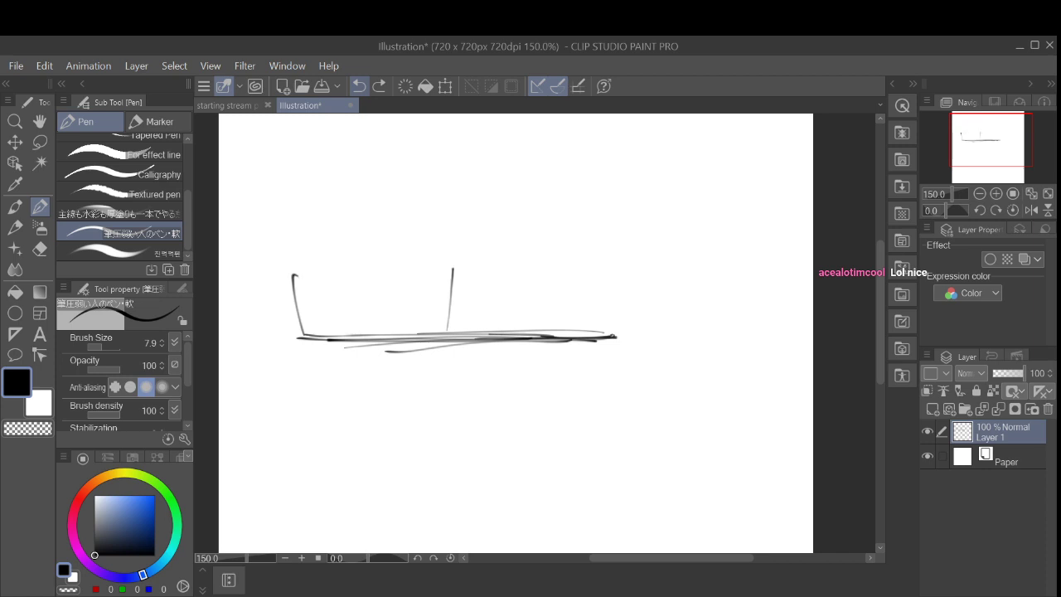
{"action": "key", "text": "ctrl+z"}
Step: Try several right-side lines that make the box progressively narrower, undoing each one
{"action": "left_click_drag", "start_coordinate": [441, 271], "coordinate": [433, 339]}
{"action": "key", "text": "ctrl+z"}
{"action": "left_click_drag", "start_coordinate": [437, 273], "coordinate": [435, 328]}
{"action": "key", "text": "ctrl+z"}
{"action": "left_click_drag", "start_coordinate": [441, 274], "coordinate": [431, 327]}
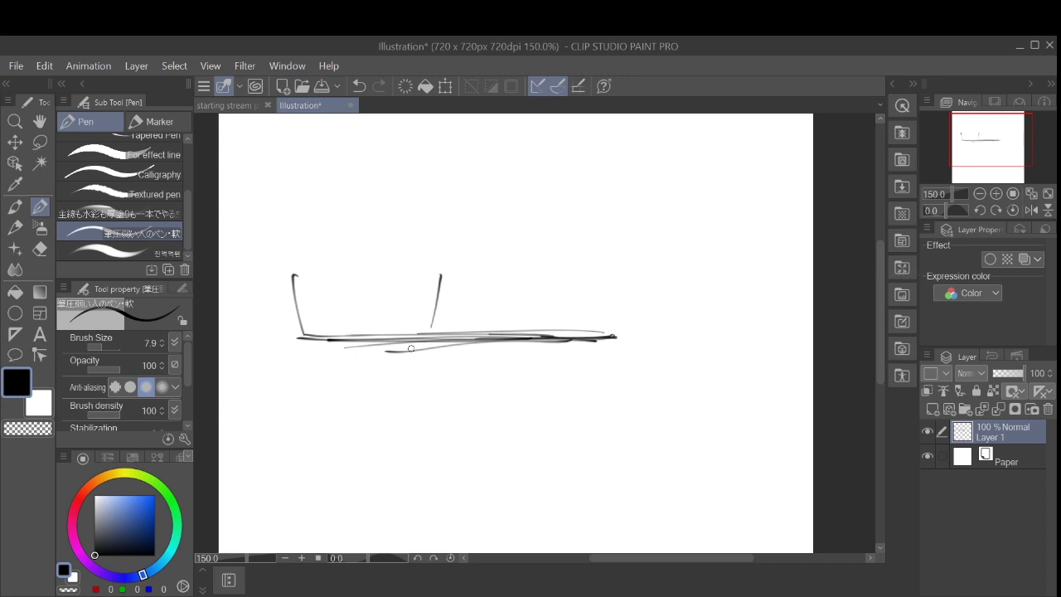
{"action": "key", "text": "ctrl+z"}
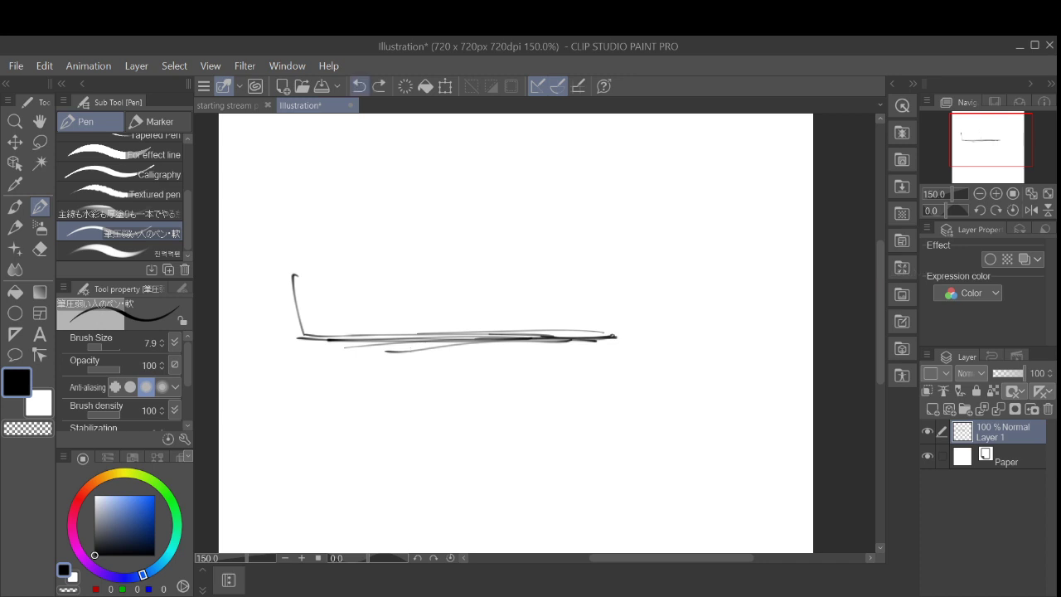
{"action": "left_click_drag", "start_coordinate": [430, 274], "coordinate": [428, 349]}
{"action": "key", "text": "ctrl+z"}
{"action": "left_click_drag", "start_coordinate": [422, 276], "coordinate": [424, 335]}
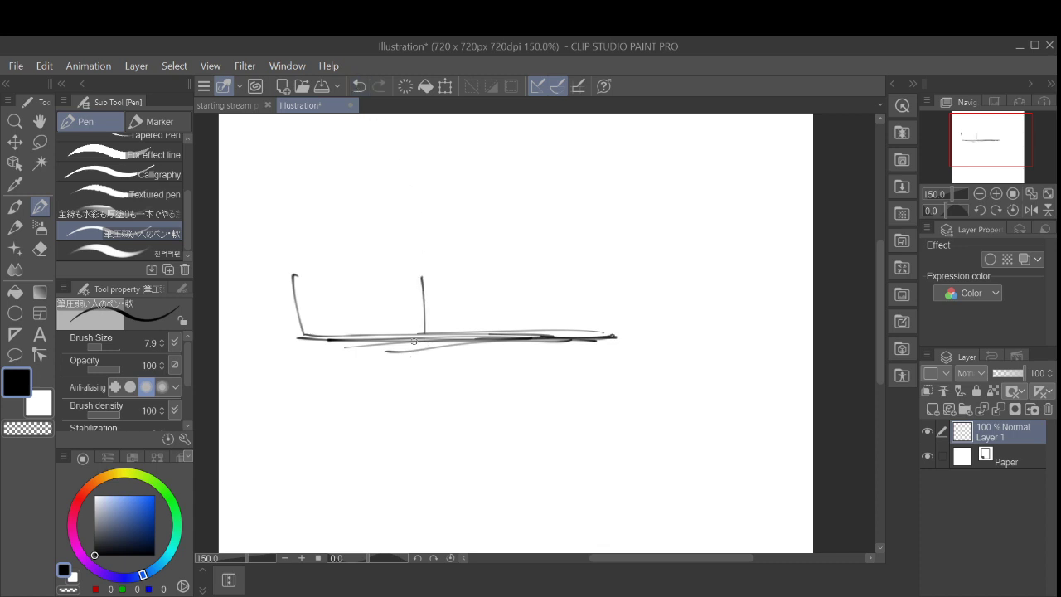
{"action": "key", "text": "ctrl+z"}
{"action": "left_click_drag", "start_coordinate": [422, 279], "coordinate": [418, 337]}
{"action": "key", "text": "ctrl+z"}
{"action": "left_click_drag", "start_coordinate": [410, 278], "coordinate": [409, 359]}
{"action": "key", "text": "ctrl+z"}
{"action": "left_click_drag", "start_coordinate": [411, 278], "coordinate": [409, 331]}
{"action": "key", "text": "ctrl+z"}
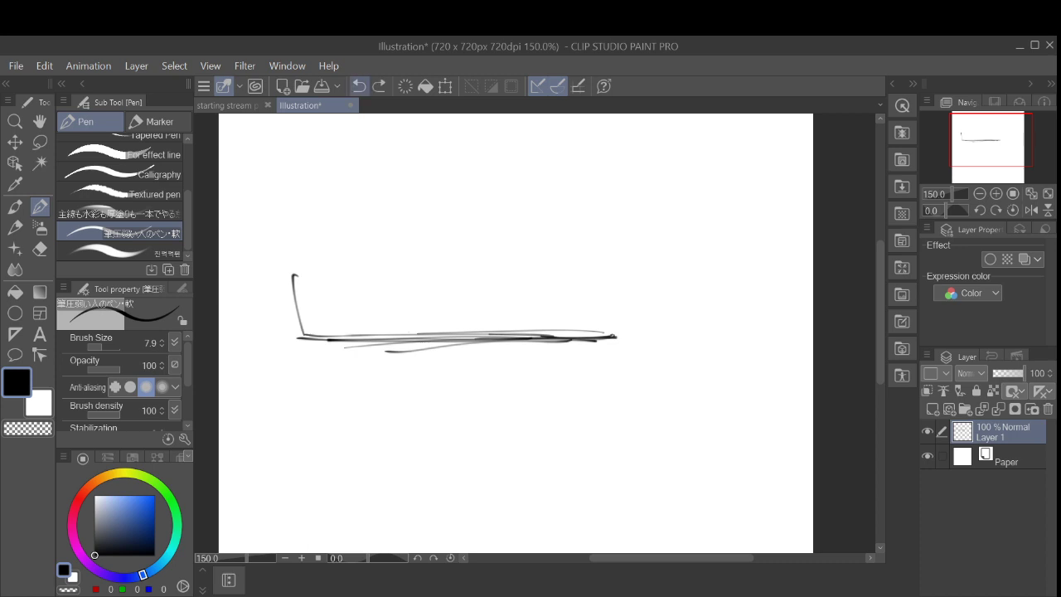
Step: Draw the right side of the narrower box and top it with a flat lid rim and a double-lined handle
{"action": "left_click_drag", "start_coordinate": [410, 275], "coordinate": [405, 349]}
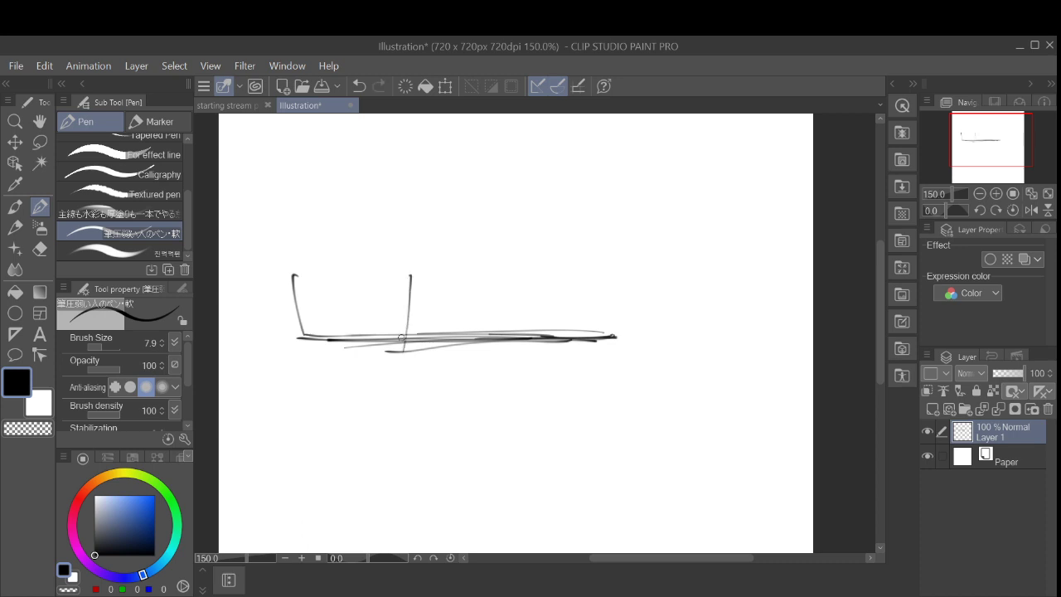
{"action": "mouse_move", "coordinate": [289, 276]}
{"action": "left_mouse_down"}
{"action": "mouse_move", "coordinate": [417, 278]}
{"action": "mouse_move", "coordinate": [416, 264]}
{"action": "mouse_move", "coordinate": [313, 261]}
{"action": "mouse_move", "coordinate": [286, 265]}
{"action": "mouse_move", "coordinate": [289, 278]}
{"action": "mouse_move", "coordinate": [336, 237]}
{"action": "mouse_move", "coordinate": [378, 235]}
{"action": "mouse_move", "coordinate": [391, 258]}
{"action": "mouse_move", "coordinate": [334, 257]}
{"action": "mouse_move", "coordinate": [379, 258]}
{"action": "left_mouse_up"}
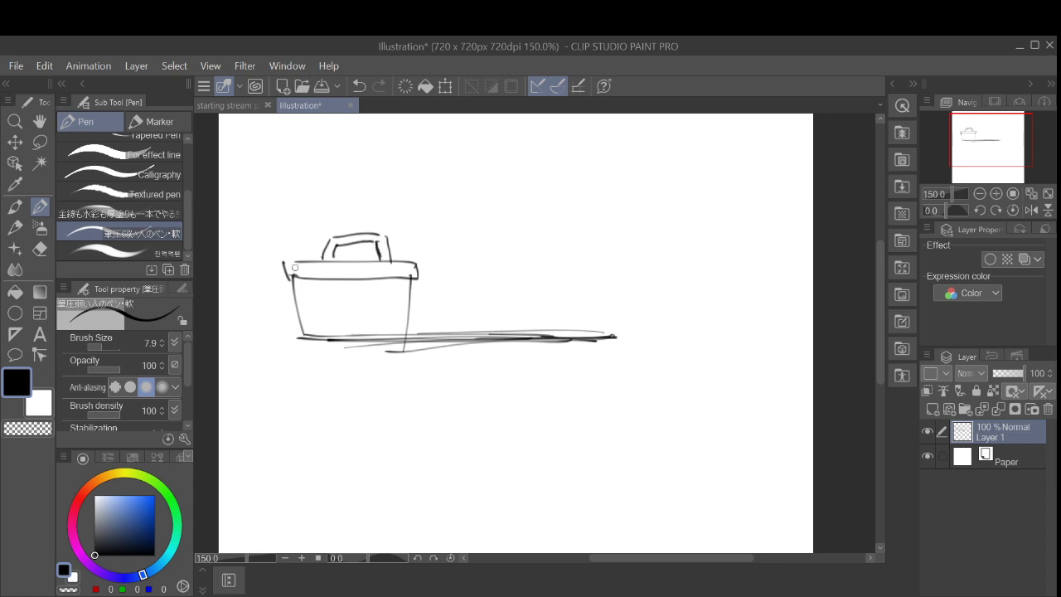
{"action": "left_click", "coordinate": [359, 85]}
{"action": "left_click", "coordinate": [379, 86]}
Step: Fill the lid rim with a row of short, evenly spaced vertical strokes
{"action": "mouse_move", "coordinate": [294, 264]}
{"action": "left_mouse_down"}
{"action": "mouse_move", "coordinate": [294, 274]}
{"action": "mouse_move", "coordinate": [316, 273]}
{"action": "left_mouse_up"}
{"action": "left_click_drag", "start_coordinate": [324, 264], "coordinate": [331, 273]}
{"action": "left_click_drag", "start_coordinate": [339, 264], "coordinate": [348, 273]}
{"action": "left_click_drag", "start_coordinate": [357, 265], "coordinate": [365, 272]}
{"action": "left_click_drag", "start_coordinate": [373, 265], "coordinate": [380, 272]}
{"action": "left_click_drag", "start_coordinate": [388, 264], "coordinate": [403, 272]}
{"action": "left_click_drag", "start_coordinate": [409, 264], "coordinate": [410, 273]}
Step: Try the left edge of a rounded shape just right of the box with several short curves, undoing all of them
{"action": "left_click_drag", "start_coordinate": [440, 292], "coordinate": [437, 320]}
{"action": "left_click_drag", "start_coordinate": [447, 282], "coordinate": [449, 328]}
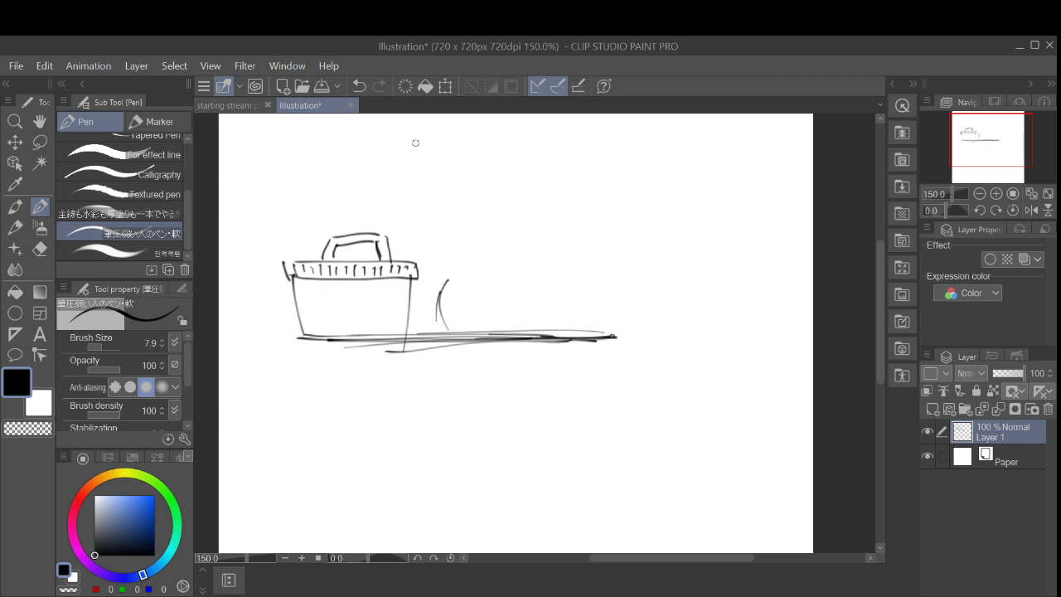
{"action": "key", "text": "ctrl+z"}
{"action": "key", "text": "ctrl+z"}
{"action": "left_click_drag", "start_coordinate": [437, 290], "coordinate": [435, 325]}
{"action": "left_click_drag", "start_coordinate": [446, 274], "coordinate": [460, 320]}
{"action": "left_click", "coordinate": [359, 86]}
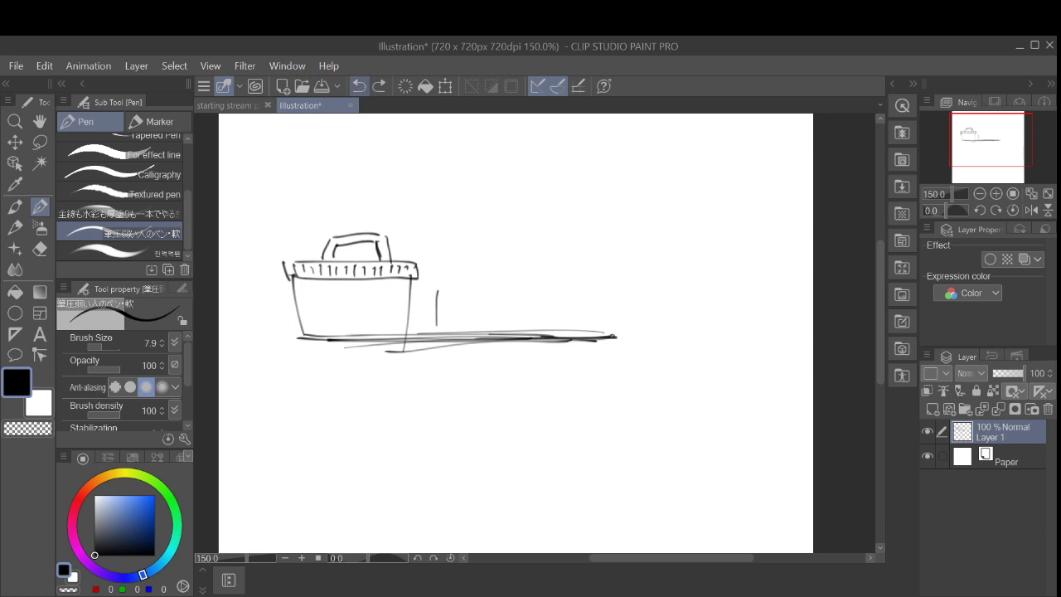
{"action": "left_click", "coordinate": [359, 85]}
{"action": "left_click_drag", "start_coordinate": [449, 275], "coordinate": [431, 325]}
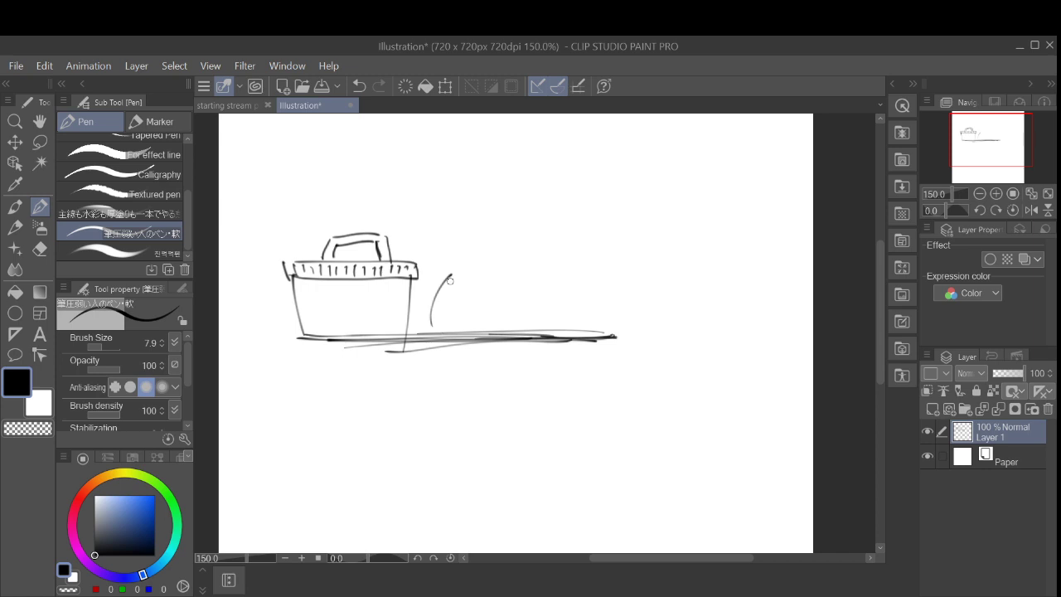
{"action": "key", "text": "ctrl+z"}
Step: Sketch a low dome with a small inner curve right of the box from several strokes, and undo them all
{"action": "left_click_drag", "start_coordinate": [462, 268], "coordinate": [437, 325]}
{"action": "mouse_move", "coordinate": [458, 269]}
{"action": "left_mouse_down"}
{"action": "mouse_move", "coordinate": [509, 261]}
{"action": "mouse_move", "coordinate": [538, 286]}
{"action": "mouse_move", "coordinate": [543, 320]}
{"action": "left_mouse_up"}
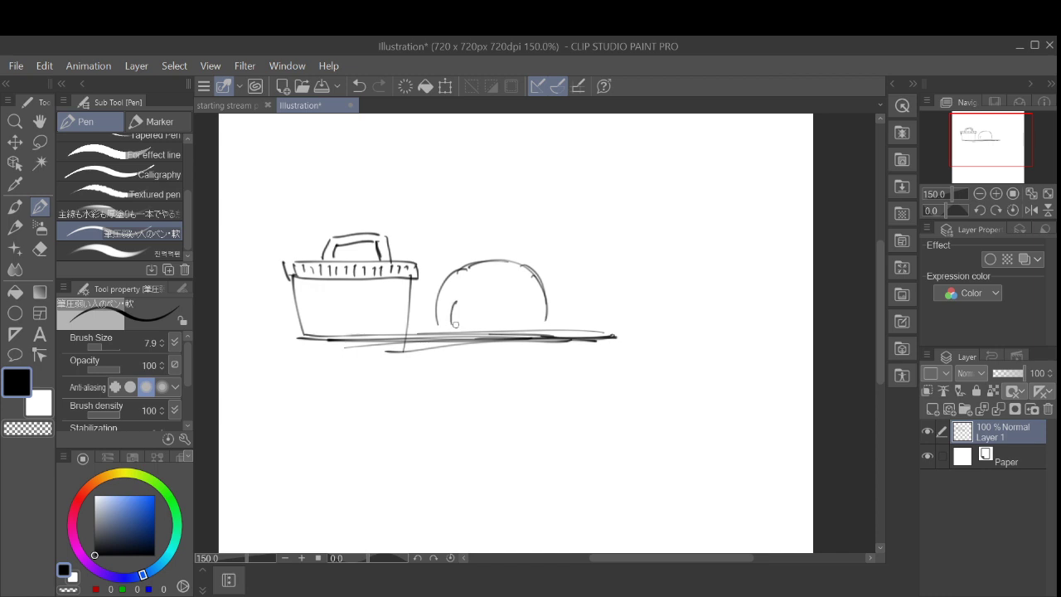
{"action": "left_click", "coordinate": [358, 85]}
{"action": "left_click", "coordinate": [358, 85]}
{"action": "left_click", "coordinate": [360, 86]}
{"action": "left_click", "coordinate": [363, 87]}
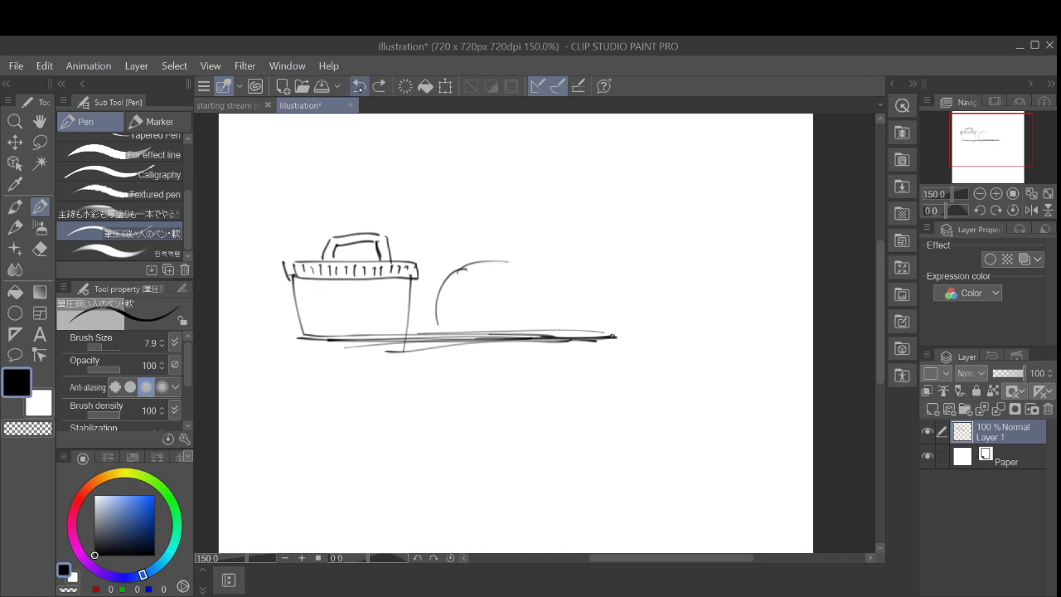
{"action": "left_click", "coordinate": [365, 90]}
{"action": "left_click", "coordinate": [363, 88]}
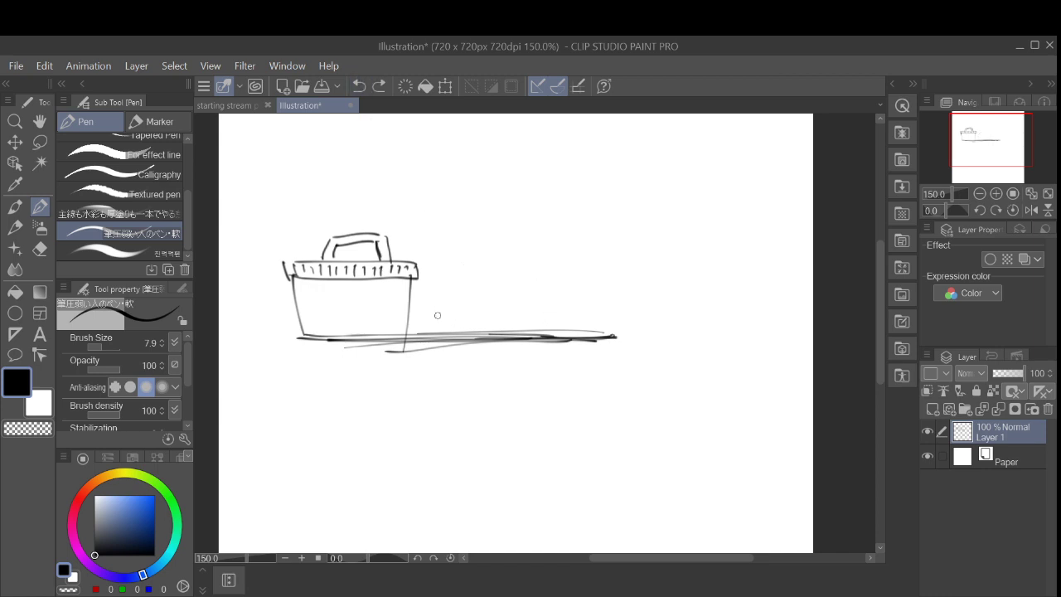
Step: Draw a large, tall dome outline over the ground line right of the box in one stroke, undoing the first attempts
{"action": "mouse_move", "coordinate": [425, 318]}
{"action": "left_mouse_down"}
{"action": "mouse_move", "coordinate": [466, 258]}
{"action": "mouse_move", "coordinate": [570, 319]}
{"action": "left_mouse_up"}
{"action": "left_click", "coordinate": [358, 85]}
{"action": "mouse_move", "coordinate": [428, 318]}
{"action": "left_mouse_down"}
{"action": "mouse_move", "coordinate": [523, 246]}
{"action": "mouse_move", "coordinate": [562, 304]}
{"action": "left_mouse_up"}
{"action": "key", "text": "ctrl+z"}
{"action": "mouse_move", "coordinate": [434, 308]}
{"action": "left_mouse_down"}
{"action": "mouse_move", "coordinate": [573, 279]}
{"action": "mouse_move", "coordinate": [577, 313]}
{"action": "left_mouse_up"}
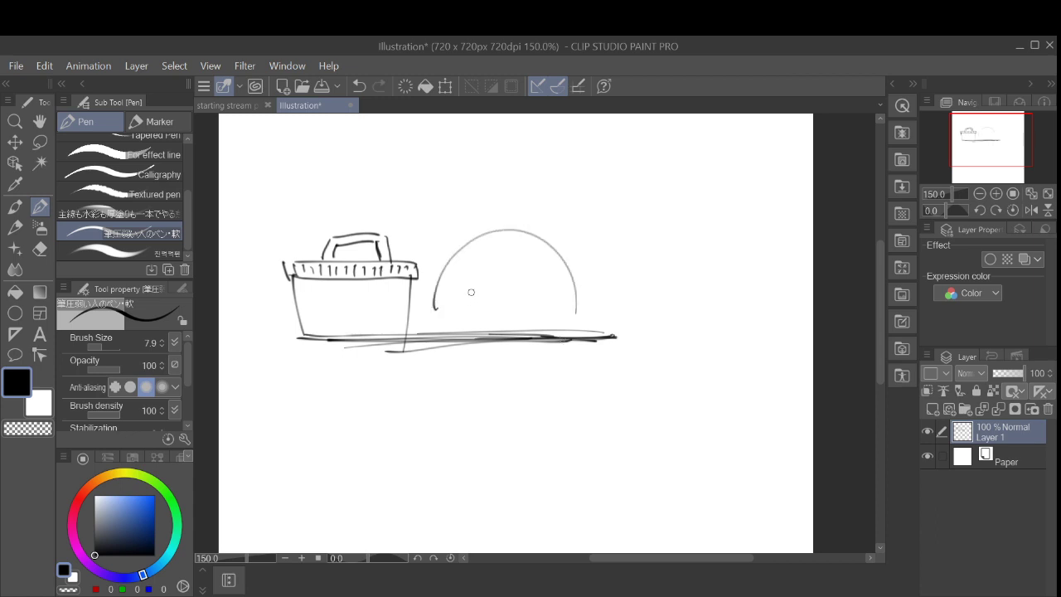
Step: Undo the tall dome outline and try two lower one-stroke dome outlines right of the box, undoing each
{"action": "key", "text": "ctrl+z"}
{"action": "mouse_move", "coordinate": [442, 303]}
{"action": "left_mouse_down"}
{"action": "mouse_move", "coordinate": [497, 237]}
{"action": "mouse_move", "coordinate": [569, 313]}
{"action": "left_mouse_up"}
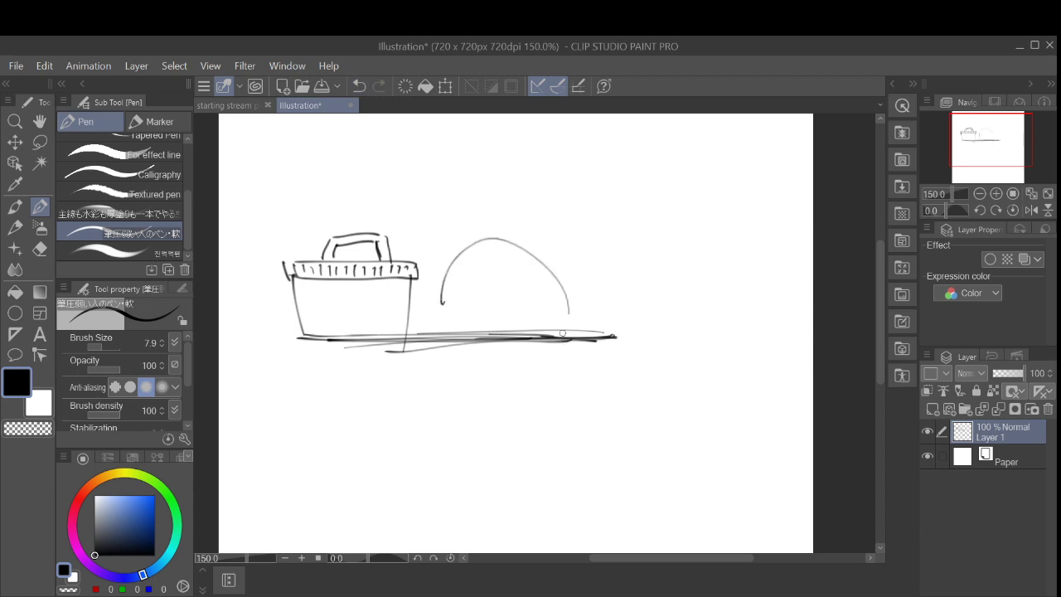
{"action": "left_click", "coordinate": [359, 85]}
{"action": "mouse_move", "coordinate": [438, 302]}
{"action": "left_mouse_down"}
{"action": "mouse_move", "coordinate": [533, 268]}
{"action": "mouse_move", "coordinate": [561, 300]}
{"action": "left_mouse_up"}
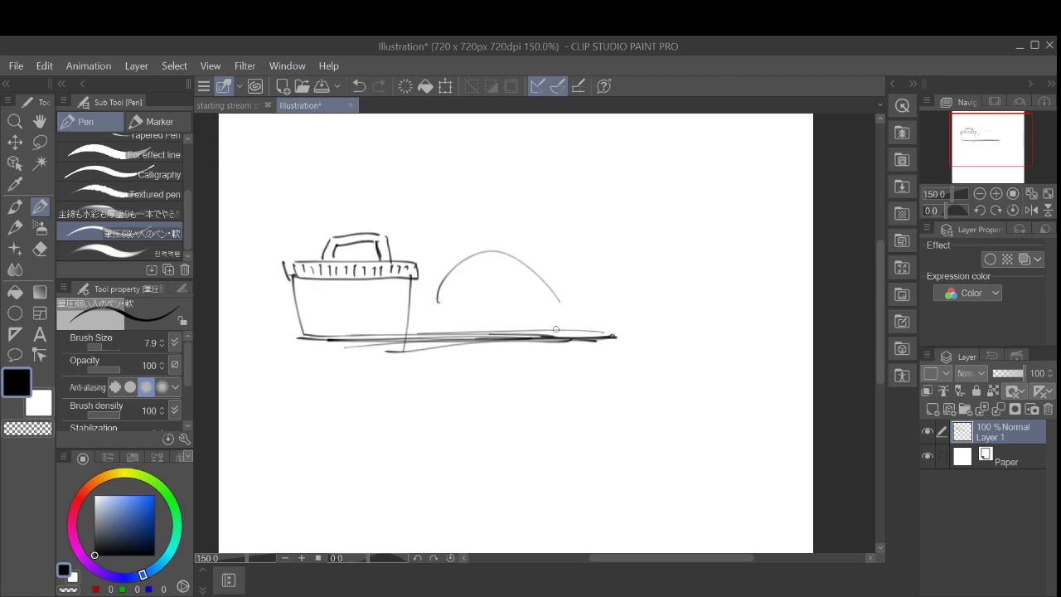
{"action": "left_click", "coordinate": [359, 85]}
Step: Sketch a low dome right of the box from overlapping arcs, with both sides reaching down to the ground line
{"action": "mouse_move", "coordinate": [488, 262]}
{"action": "left_mouse_down"}
{"action": "mouse_move", "coordinate": [440, 313]}
{"action": "mouse_move", "coordinate": [503, 253]}
{"action": "mouse_move", "coordinate": [520, 258]}
{"action": "left_mouse_up"}
{"action": "left_click_drag", "start_coordinate": [476, 270], "coordinate": [561, 246]}
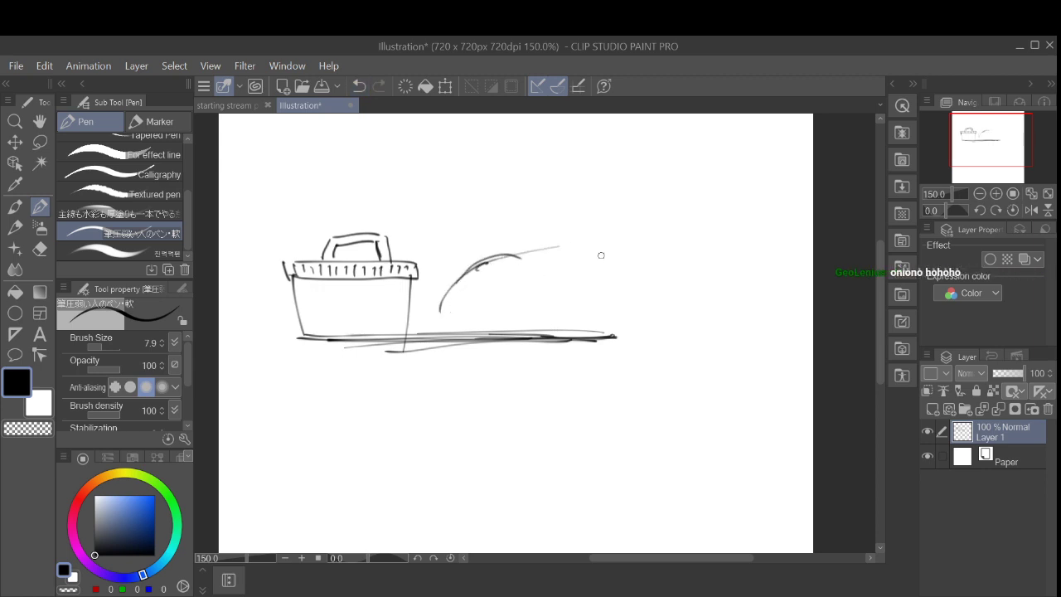
{"action": "left_click", "coordinate": [359, 86]}
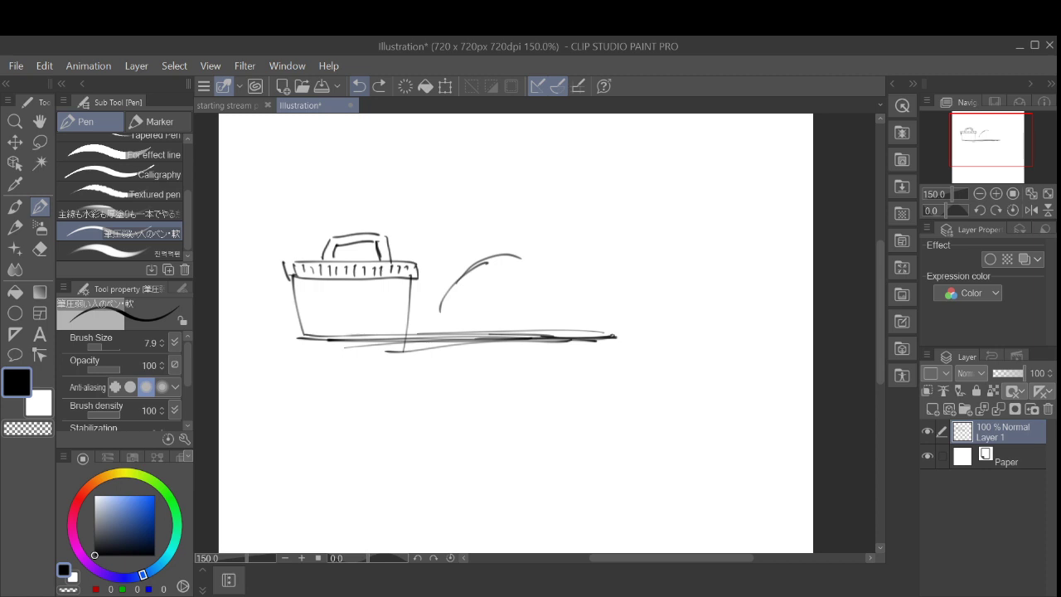
{"action": "left_click", "coordinate": [359, 85]}
{"action": "mouse_move", "coordinate": [471, 273]}
{"action": "left_mouse_down"}
{"action": "mouse_move", "coordinate": [505, 260]}
{"action": "mouse_move", "coordinate": [551, 277]}
{"action": "mouse_move", "coordinate": [523, 260]}
{"action": "mouse_move", "coordinate": [564, 290]}
{"action": "left_mouse_up"}
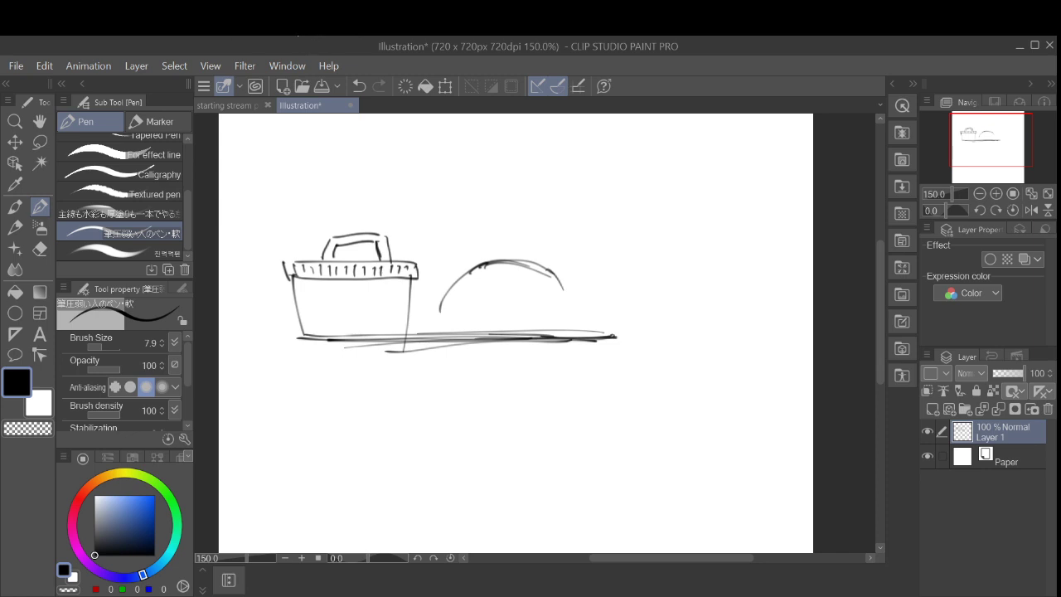
{"action": "left_click", "coordinate": [298, 35]}
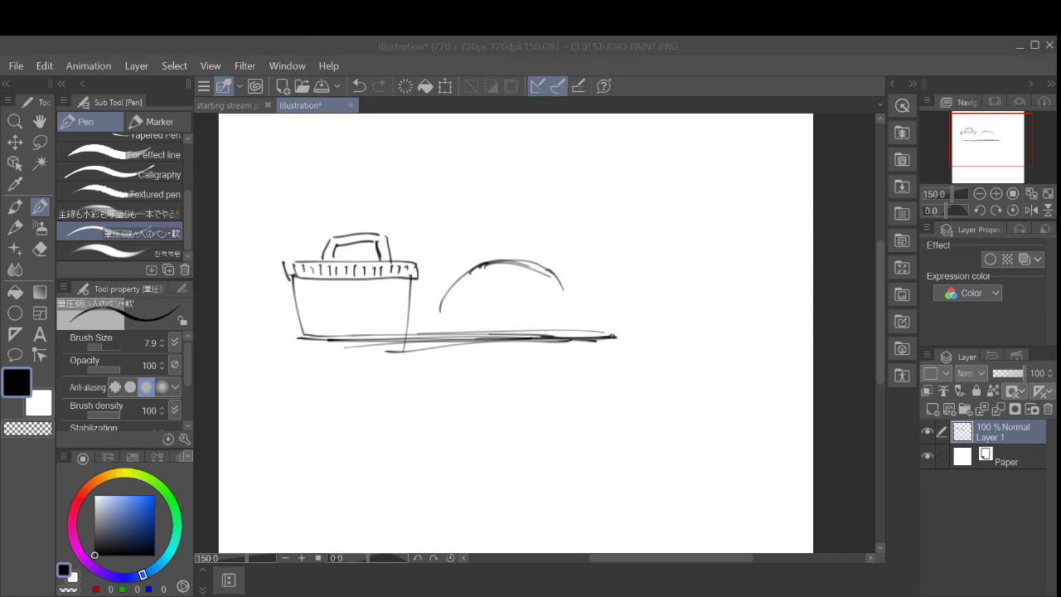
{"action": "mouse_move", "coordinate": [547, 267]}
{"action": "left_mouse_down"}
{"action": "mouse_move", "coordinate": [573, 313]}
{"action": "mouse_move", "coordinate": [571, 294]}
{"action": "mouse_move", "coordinate": [572, 330]}
{"action": "left_mouse_up"}
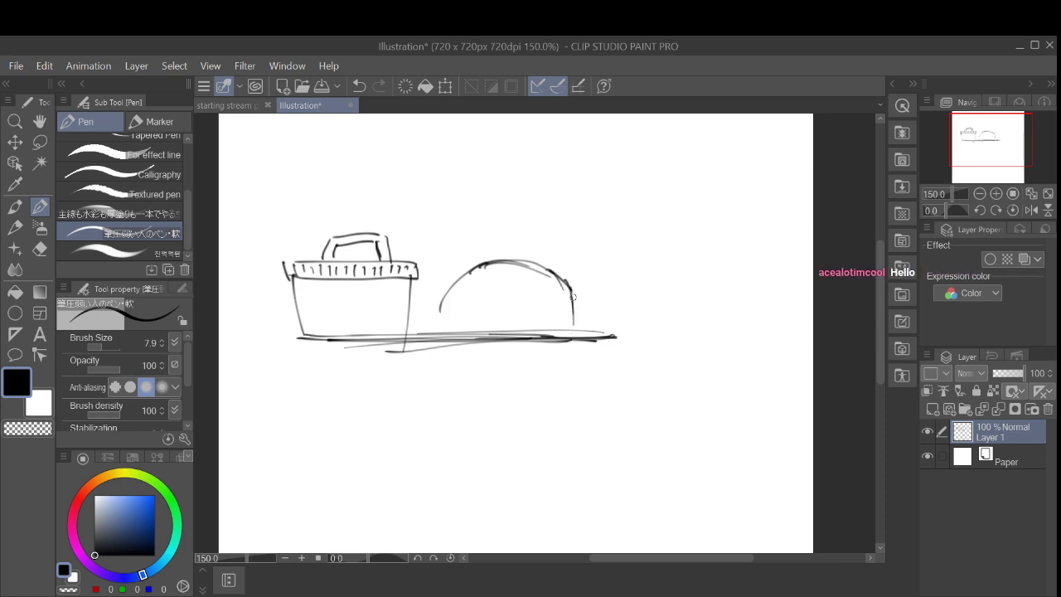
{"action": "left_click_drag", "start_coordinate": [570, 290], "coordinate": [572, 326]}
{"action": "left_click_drag", "start_coordinate": [453, 287], "coordinate": [441, 330]}
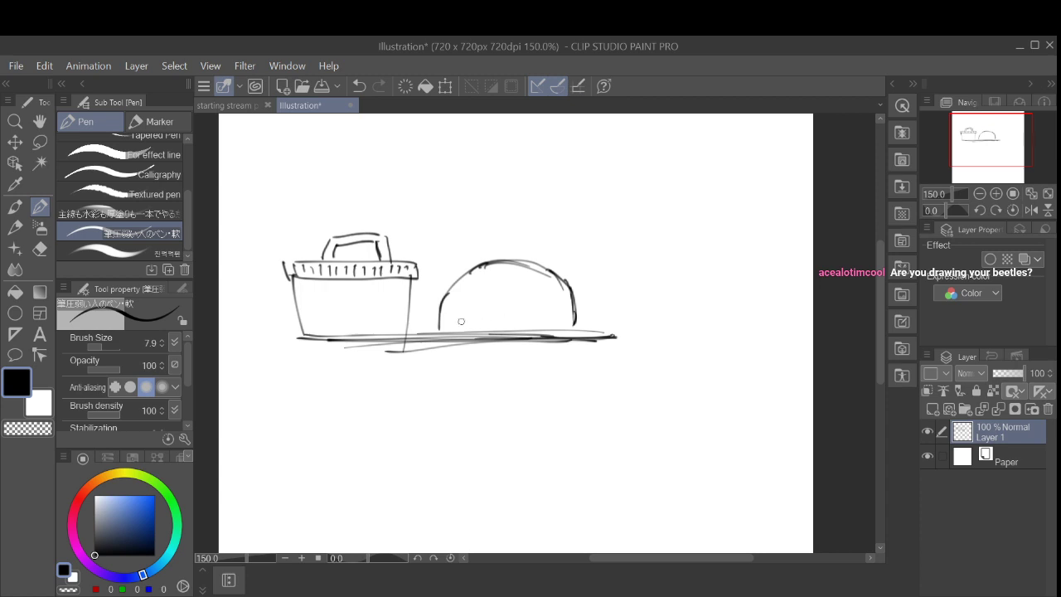
Step: Try a short stroke inside the dome's base, and undo it together with all strokes of the low dome
{"action": "mouse_move", "coordinate": [449, 326]}
{"action": "left_mouse_down"}
{"action": "mouse_move", "coordinate": [476, 317]}
{"action": "mouse_move", "coordinate": [496, 333]}
{"action": "left_mouse_up"}
{"action": "key", "text": "ctrl+z"}
{"action": "key", "text": "ctrl+z"}
{"action": "left_click", "coordinate": [359, 86]}
{"action": "left_click", "coordinate": [359, 85]}
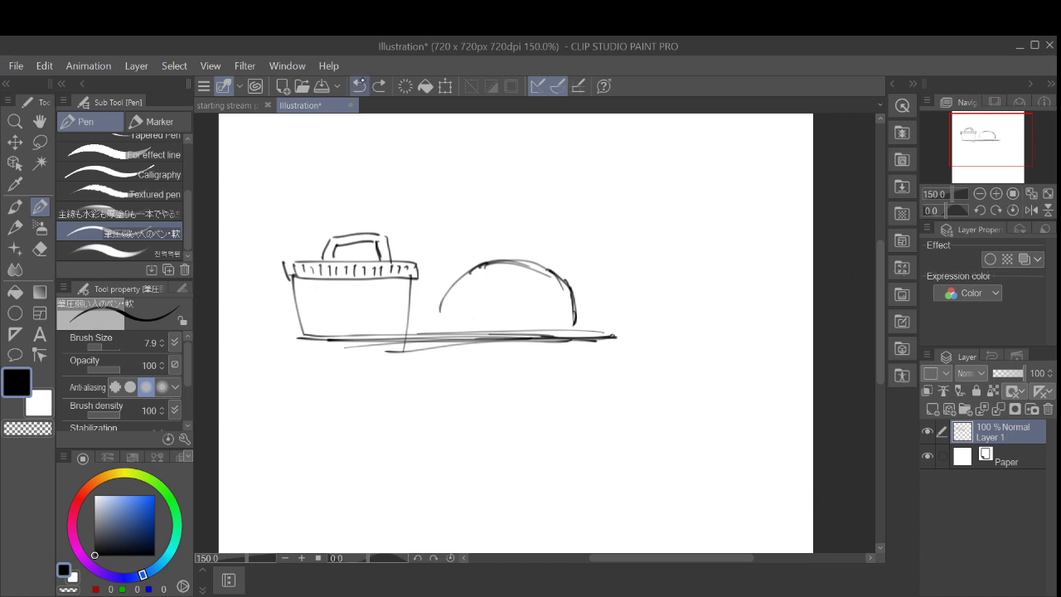
{"action": "left_click", "coordinate": [359, 86]}
{"action": "left_click", "coordinate": [359, 86]}
{"action": "left_click", "coordinate": [359, 85]}
{"action": "left_click", "coordinate": [359, 85]}
{"action": "left_click", "coordinate": [359, 86]}
{"action": "left_click", "coordinate": [359, 86]}
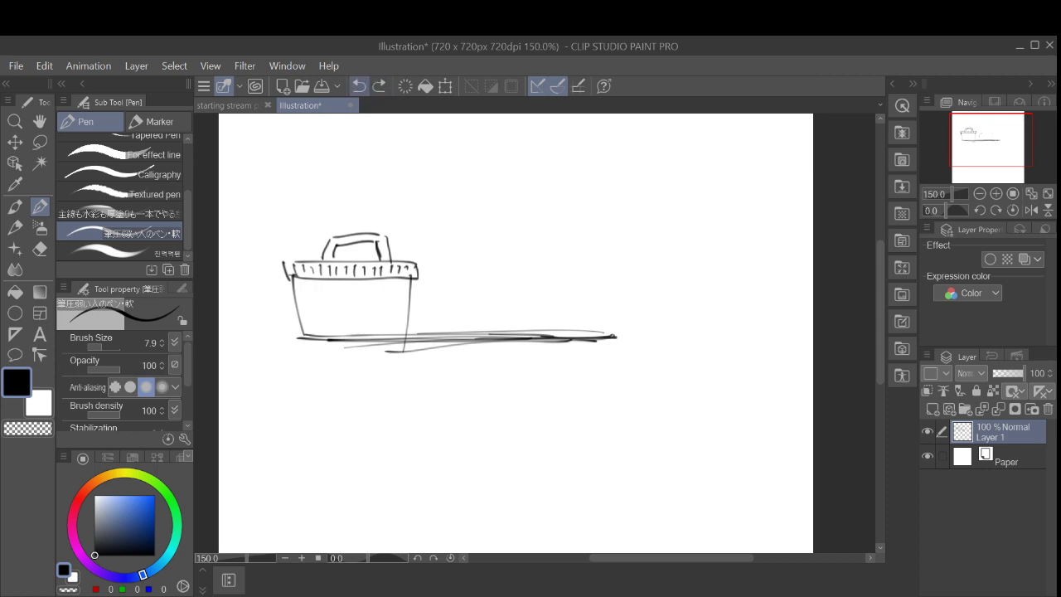
Step: Sketch a rounder, taller dome right of the box from overlapping arcs, with both sides ending on the ground line
{"action": "mouse_move", "coordinate": [461, 267]}
{"action": "left_mouse_down"}
{"action": "mouse_move", "coordinate": [525, 257]}
{"action": "mouse_move", "coordinate": [451, 275]}
{"action": "mouse_move", "coordinate": [443, 330]}
{"action": "left_mouse_up"}
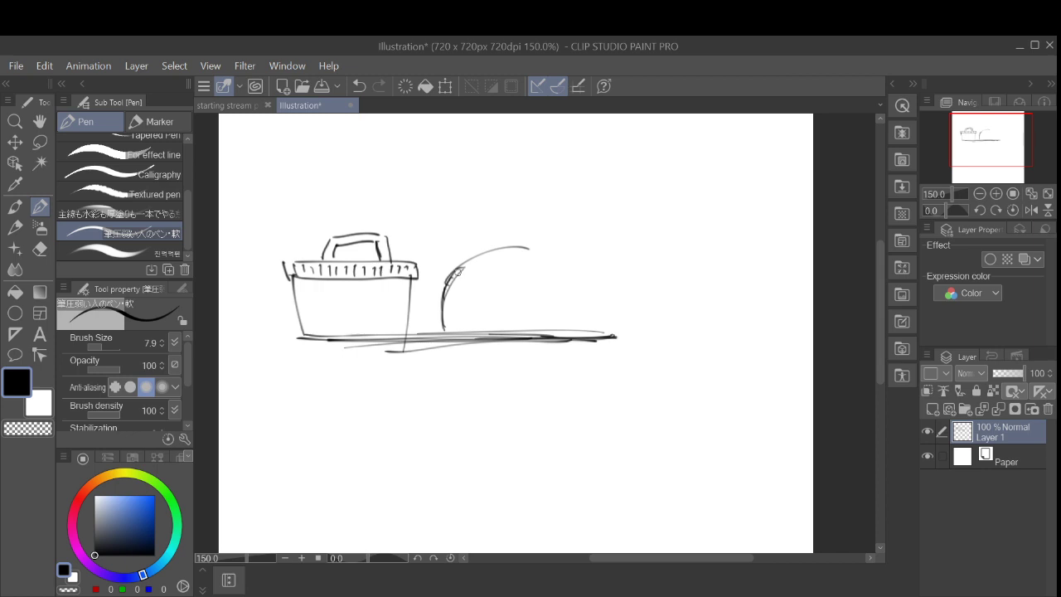
{"action": "mouse_move", "coordinate": [517, 249]}
{"action": "left_mouse_down"}
{"action": "mouse_move", "coordinate": [557, 277]}
{"action": "mouse_move", "coordinate": [578, 312]}
{"action": "mouse_move", "coordinate": [570, 330]}
{"action": "left_mouse_up"}
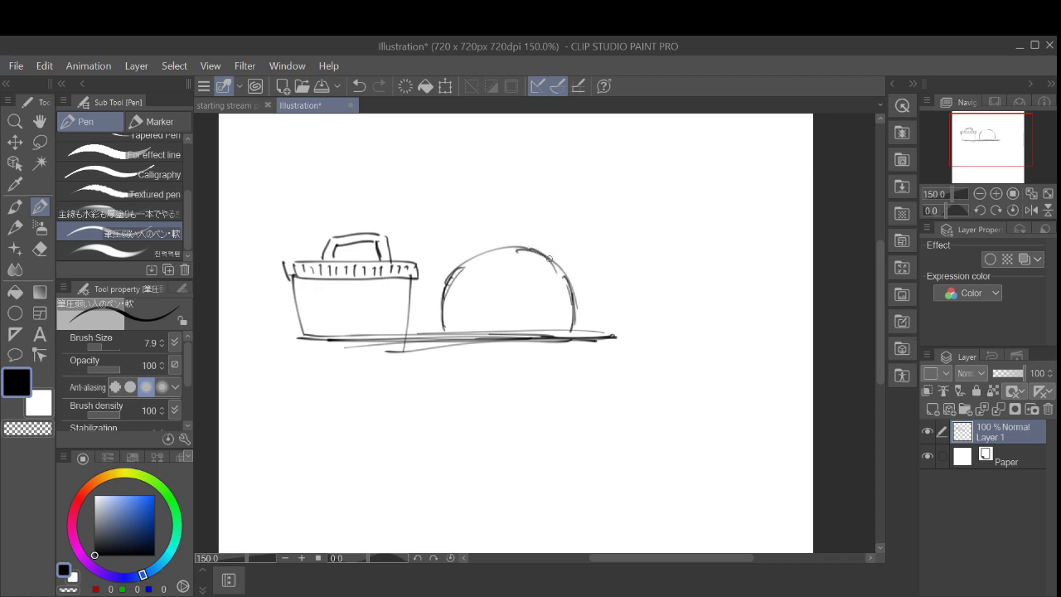
{"action": "mouse_move", "coordinate": [530, 250]}
{"action": "left_mouse_down"}
{"action": "mouse_move", "coordinate": [474, 262]}
{"action": "mouse_move", "coordinate": [450, 307]}
{"action": "mouse_move", "coordinate": [496, 249]}
{"action": "left_mouse_up"}
{"action": "left_click", "coordinate": [359, 85]}
{"action": "left_click", "coordinate": [359, 86]}
Step: Try small curves and an arched eye with a vertical stroke inside the dome's base, undoing all of them
{"action": "left_click_drag", "start_coordinate": [513, 328], "coordinate": [552, 324]}
{"action": "left_click", "coordinate": [359, 86]}
{"action": "mouse_move", "coordinate": [453, 328]}
{"action": "left_mouse_down"}
{"action": "mouse_move", "coordinate": [467, 316]}
{"action": "mouse_move", "coordinate": [495, 330]}
{"action": "mouse_move", "coordinate": [463, 331]}
{"action": "left_mouse_up"}
{"action": "mouse_move", "coordinate": [481, 320]}
{"action": "left_mouse_down"}
{"action": "mouse_move", "coordinate": [492, 331]}
{"action": "mouse_move", "coordinate": [469, 317]}
{"action": "mouse_move", "coordinate": [446, 335]}
{"action": "left_mouse_up"}
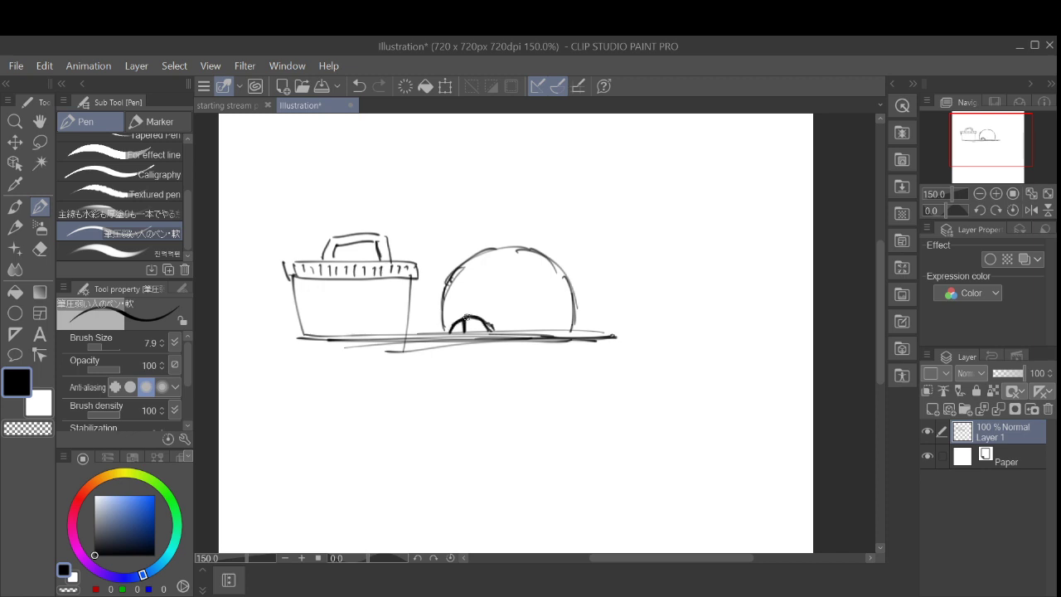
{"action": "key", "text": "ctrl+z"}
{"action": "key", "text": "ctrl+z"}
{"action": "key", "text": "ctrl+z"}
{"action": "key", "text": "ctrl+z"}
{"action": "key", "text": "ctrl+z"}
{"action": "key", "text": "ctrl+z"}
{"action": "key", "text": "ctrl+z"}
Step: Draw a small arch on the ground line inside the dome's left base and hatch it with thick vertical strokes
{"action": "scroll", "coordinate": [716, 501], "scroll_direction": "up", "scroll_amount": 3}
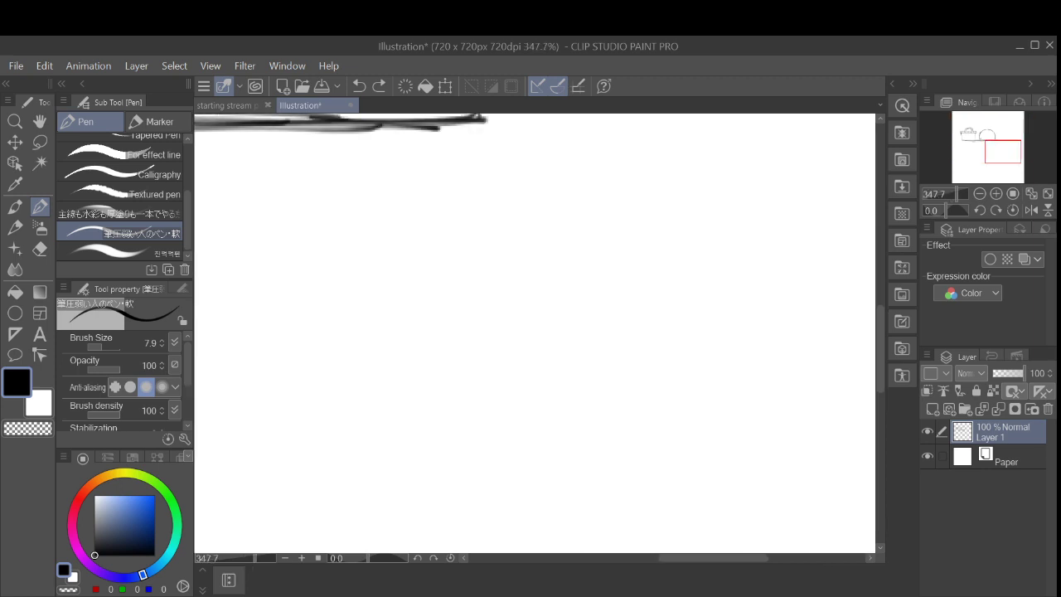
{"action": "left_click_drag", "start_coordinate": [373, 207], "coordinate": [682, 451]}
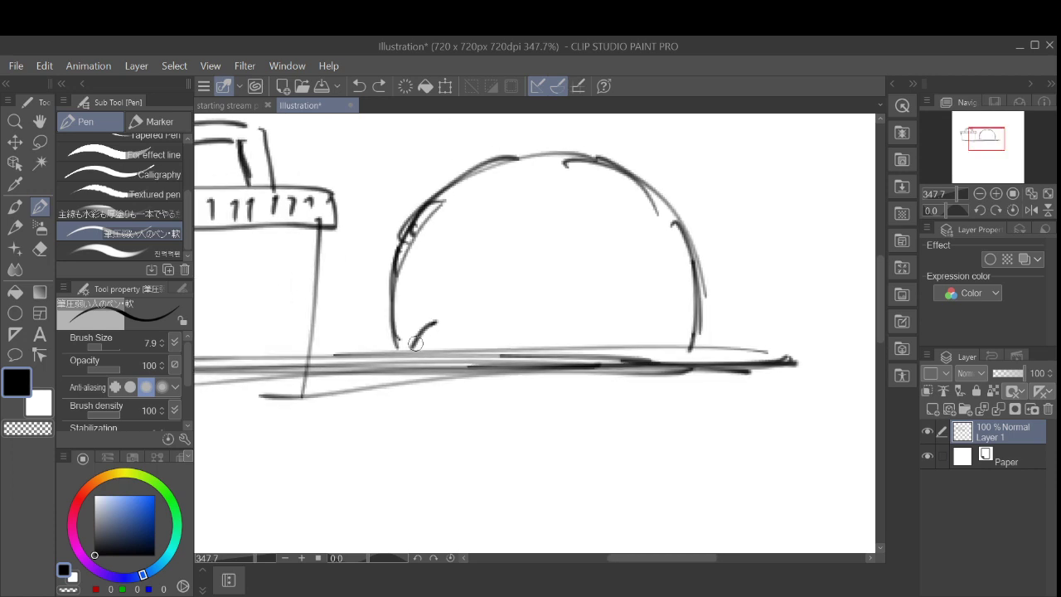
{"action": "mouse_move", "coordinate": [416, 344]}
{"action": "left_mouse_down"}
{"action": "mouse_move", "coordinate": [431, 322]}
{"action": "mouse_move", "coordinate": [484, 319]}
{"action": "mouse_move", "coordinate": [510, 349]}
{"action": "left_mouse_up"}
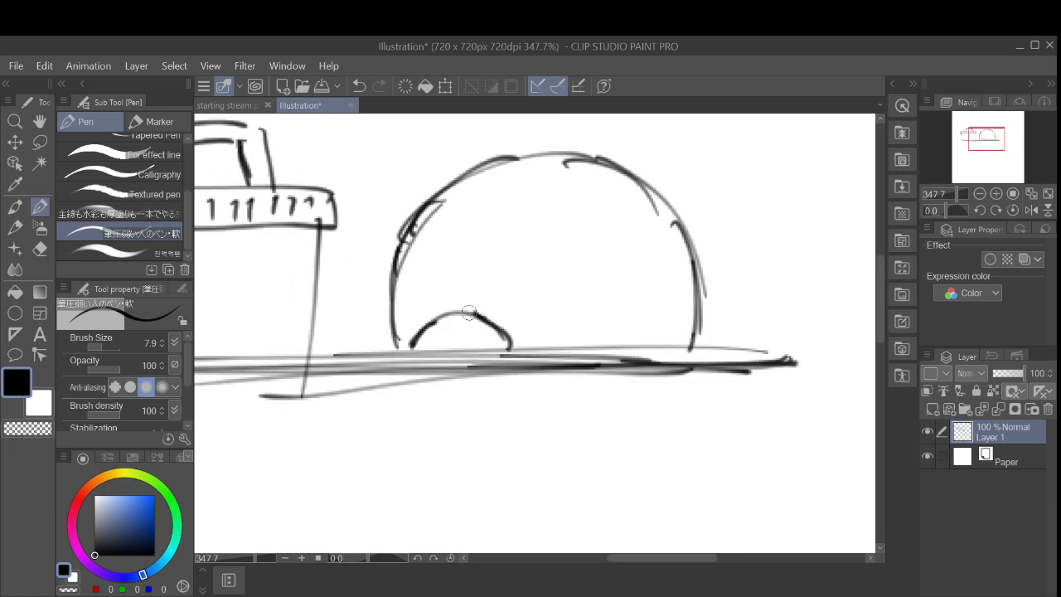
{"action": "mouse_move", "coordinate": [474, 314]}
{"action": "left_mouse_down"}
{"action": "mouse_move", "coordinate": [434, 325]}
{"action": "mouse_move", "coordinate": [447, 331]}
{"action": "mouse_move", "coordinate": [448, 353]}
{"action": "mouse_move", "coordinate": [431, 338]}
{"action": "mouse_move", "coordinate": [419, 350]}
{"action": "mouse_move", "coordinate": [438, 349]}
{"action": "left_mouse_up"}
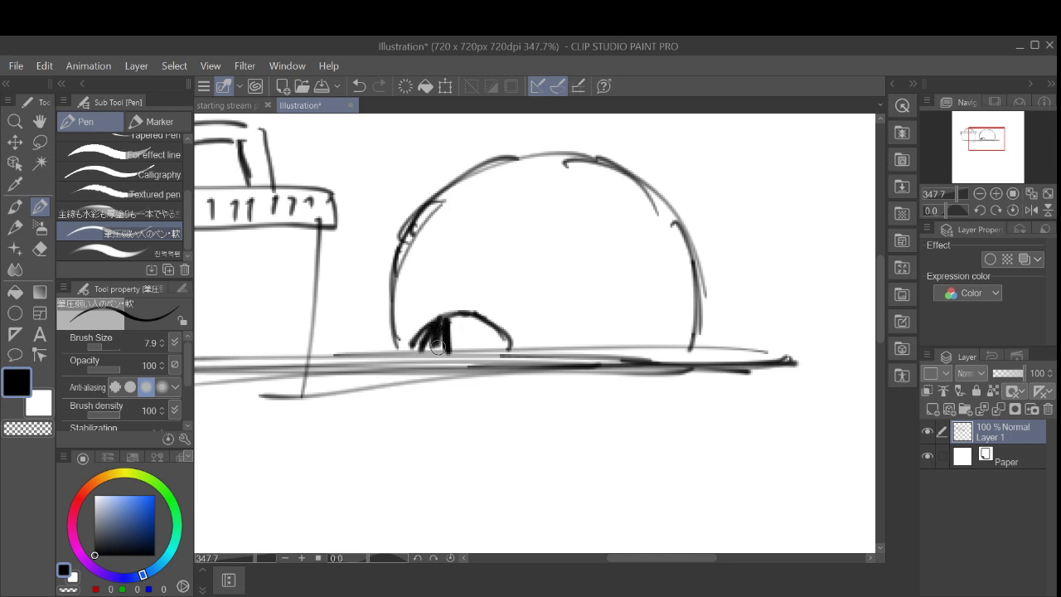
Step: Undo the hatching in the small arch and draw a single thick vertical pupil there instead
{"action": "key", "text": "ctrl+z"}
{"action": "key", "text": "ctrl+z"}
{"action": "key", "text": "ctrl+z"}
{"action": "key", "text": "ctrl+z"}
{"action": "key", "text": "ctrl+z"}
{"action": "key", "text": "ctrl+z"}
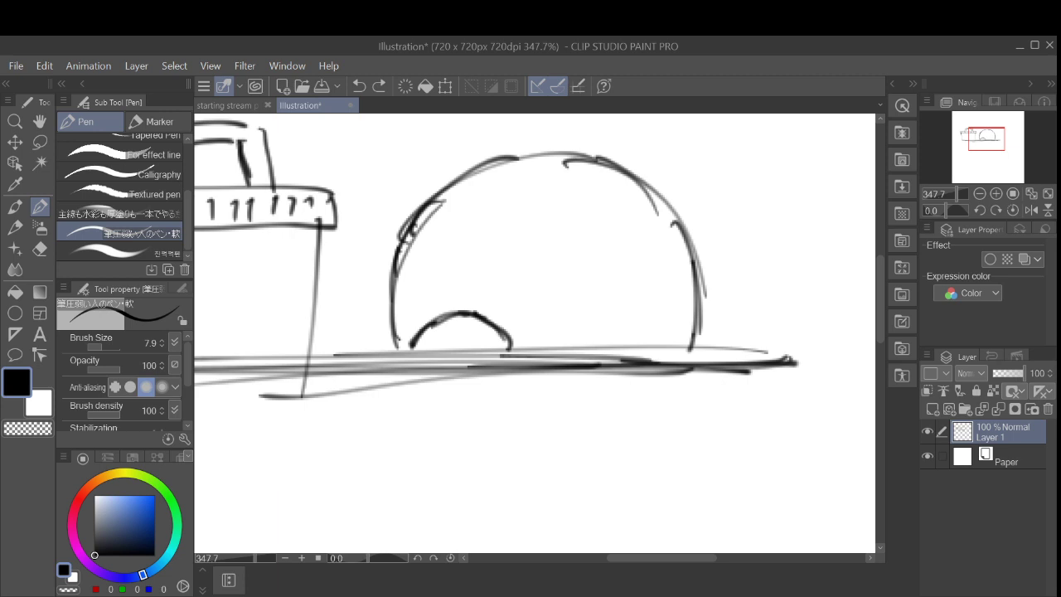
{"action": "key", "text": "ctrl+y"}
{"action": "left_click_drag", "start_coordinate": [451, 325], "coordinate": [444, 347]}
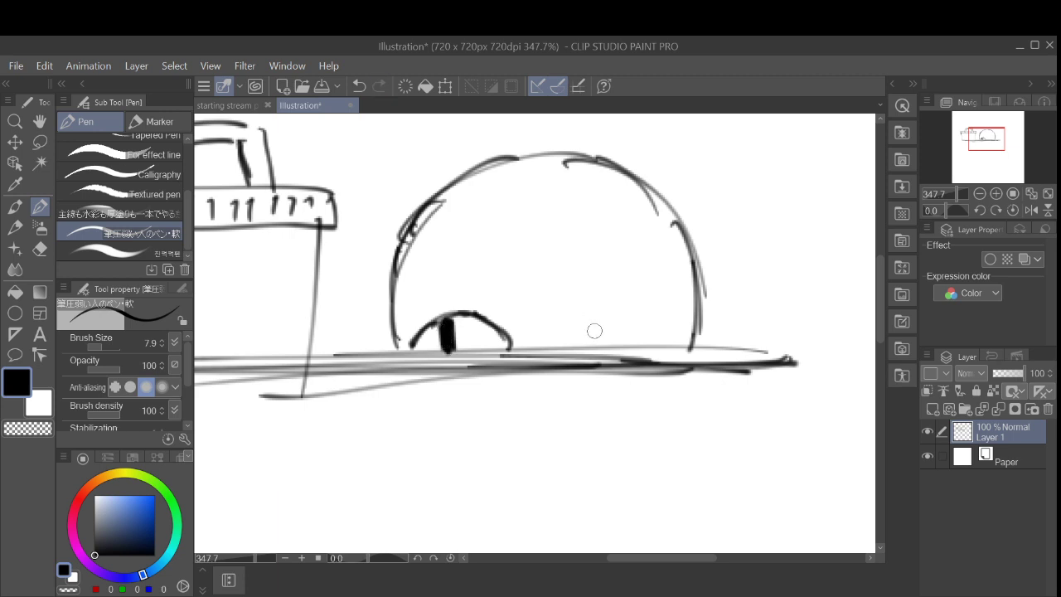
Step: Try a second small arch inside the dome's right base several times, undoing the attempts
{"action": "left_click_drag", "start_coordinate": [574, 345], "coordinate": [655, 303]}
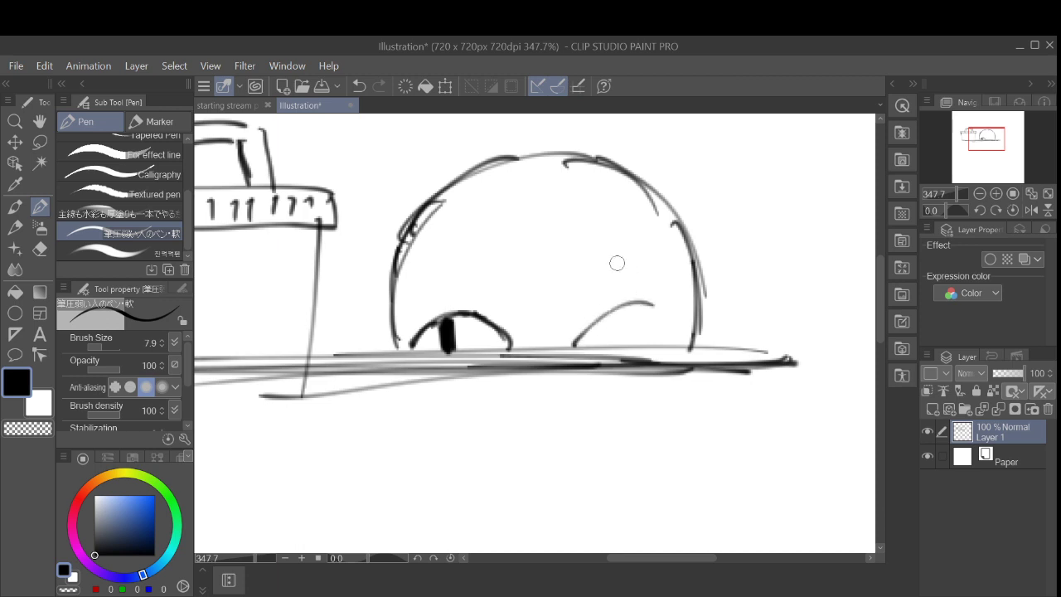
{"action": "left_click", "coordinate": [359, 86]}
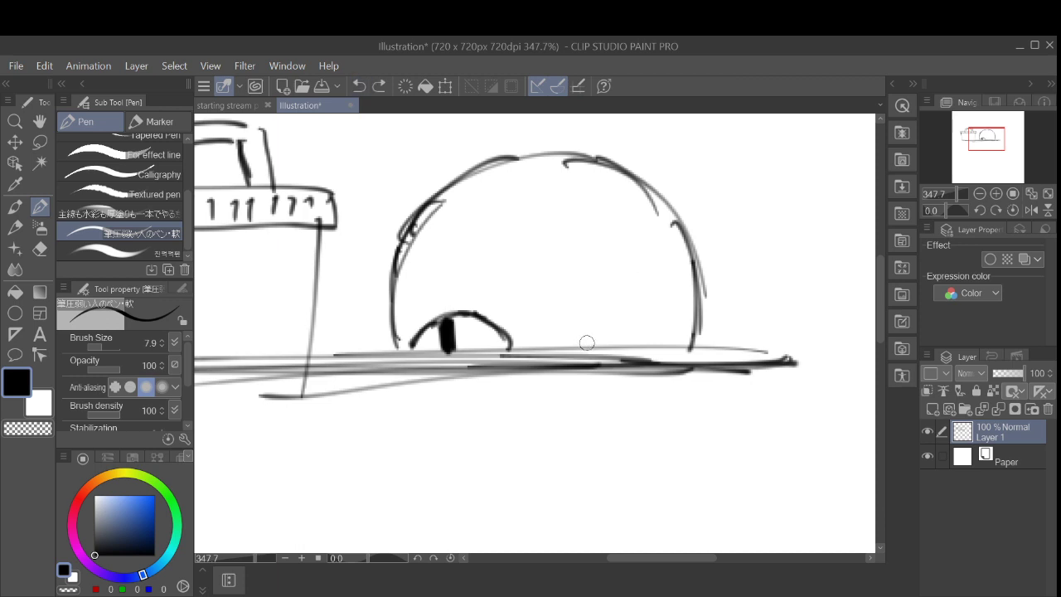
{"action": "left_click_drag", "start_coordinate": [585, 343], "coordinate": [672, 311]}
{"action": "left_click", "coordinate": [359, 86]}
{"action": "scroll", "coordinate": [604, 332], "scroll_direction": "down", "scroll_amount": 3}
{"action": "left_click_drag", "start_coordinate": [604, 332], "coordinate": [570, 382]}
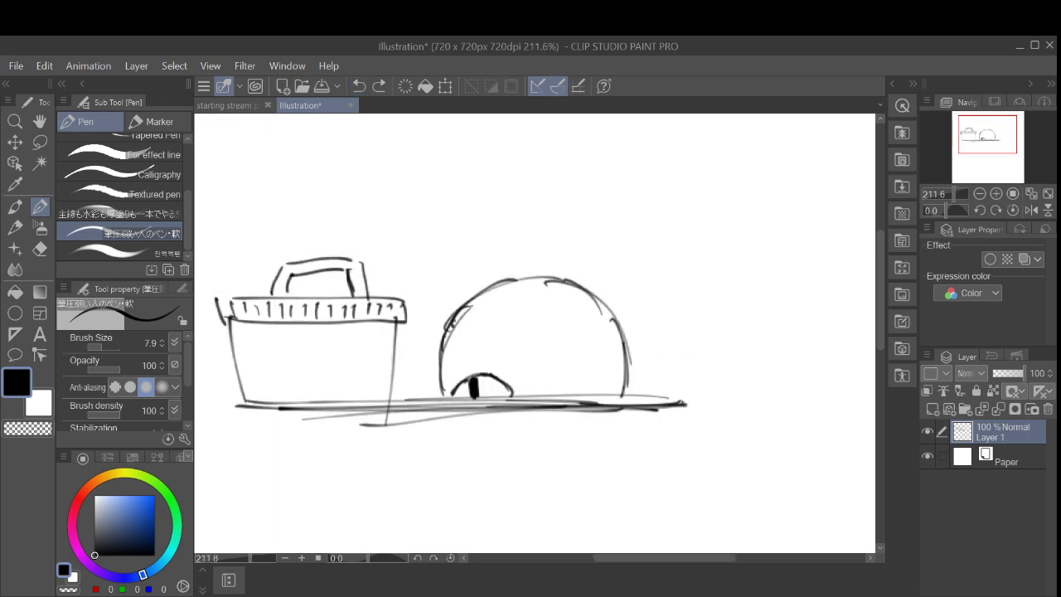
Step: Undo the small left arch and its pupil, leaving only the dome outline on the ground line
{"action": "left_click", "coordinate": [359, 85]}
{"action": "left_click", "coordinate": [359, 85]}
{"action": "left_click", "coordinate": [359, 85]}
{"action": "left_click", "coordinate": [359, 85]}
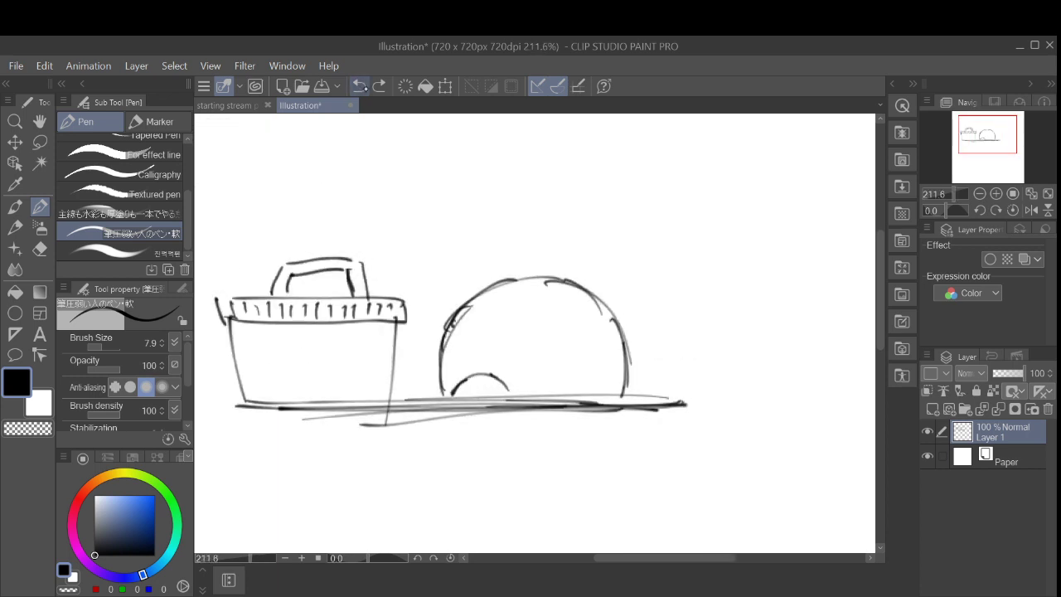
{"action": "left_click", "coordinate": [359, 86]}
{"action": "left_click", "coordinate": [373, 87]}
{"action": "left_click", "coordinate": [363, 86]}
{"action": "left_click", "coordinate": [362, 86]}
{"action": "left_click", "coordinate": [359, 86]}
Step: Select the dome with the Lasso, move it slightly upward above the ground line and clear the selection
{"action": "left_click", "coordinate": [40, 141]}
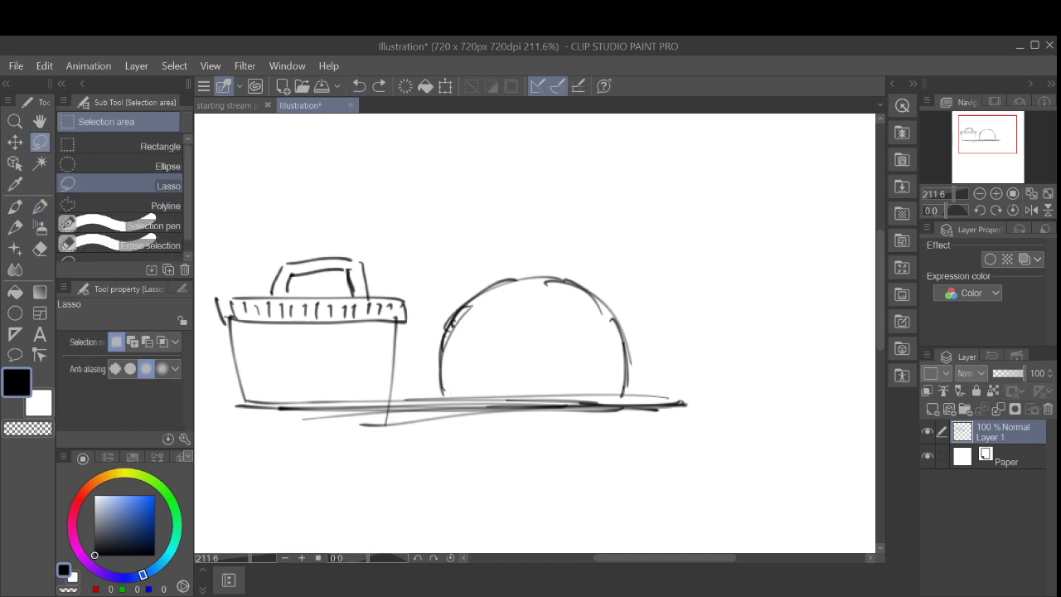
{"action": "mouse_move", "coordinate": [532, 241]}
{"action": "left_mouse_down"}
{"action": "mouse_move", "coordinate": [426, 319]}
{"action": "mouse_move", "coordinate": [432, 383]}
{"action": "mouse_move", "coordinate": [635, 382]}
{"action": "mouse_move", "coordinate": [547, 243]}
{"action": "mouse_move", "coordinate": [501, 243]}
{"action": "left_mouse_up"}
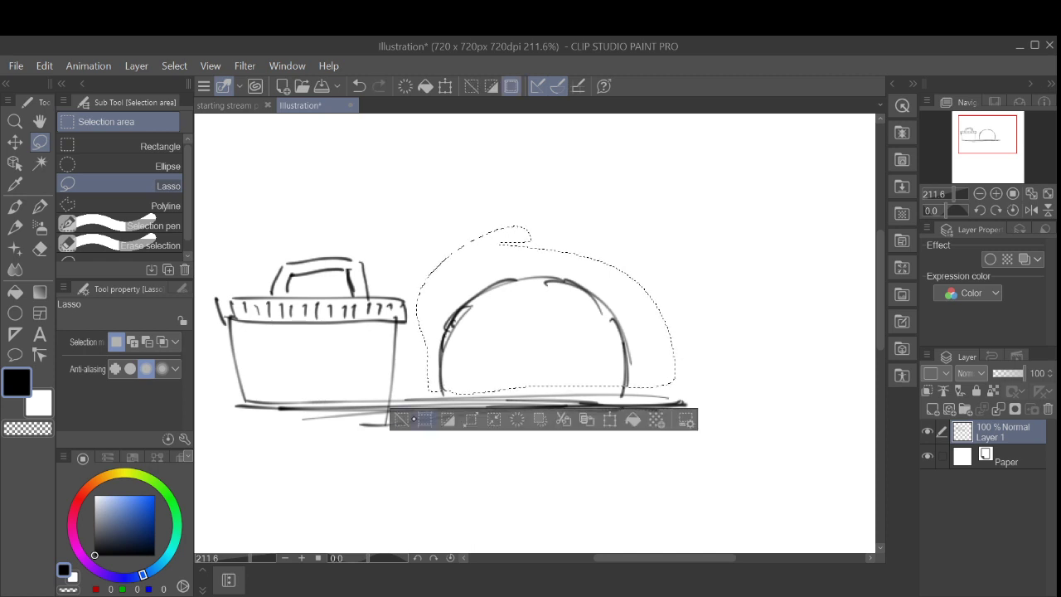
{"action": "left_click", "coordinate": [610, 420]}
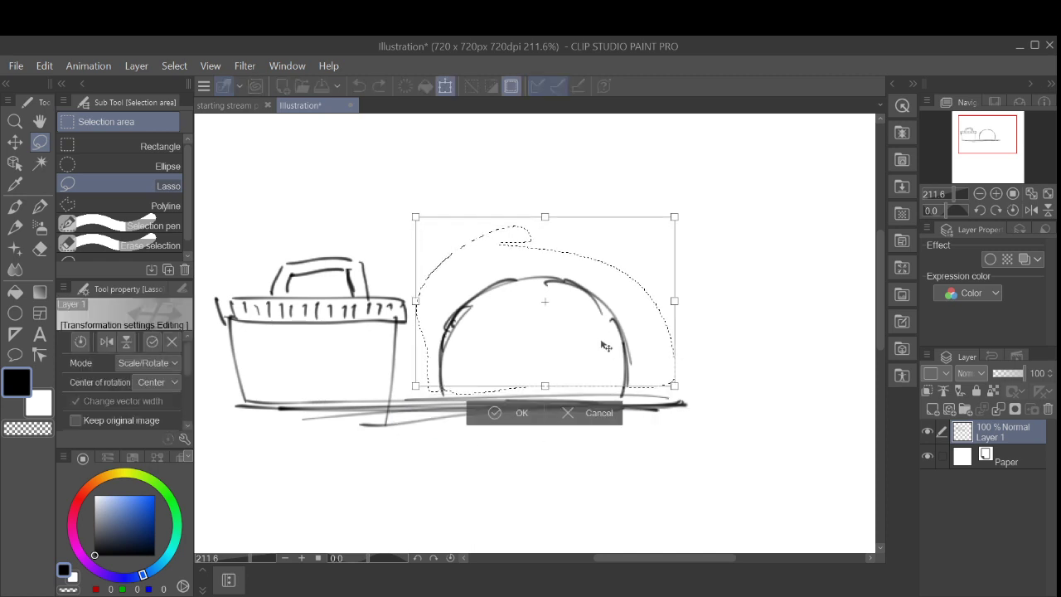
{"action": "left_click_drag", "start_coordinate": [604, 365], "coordinate": [597, 328]}
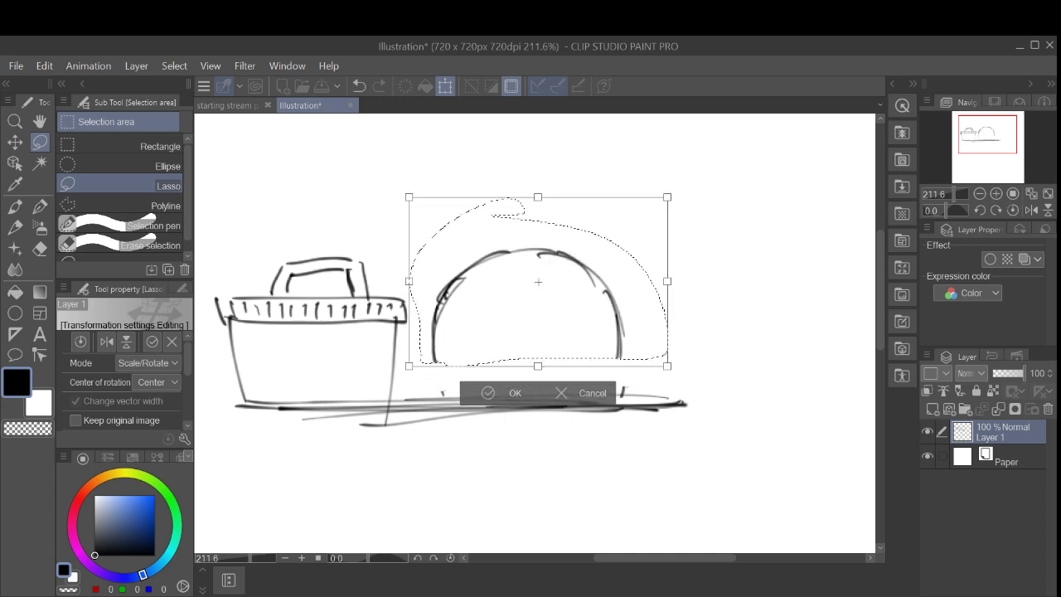
{"action": "left_click", "coordinate": [510, 387]}
{"action": "left_click", "coordinate": [512, 392]}
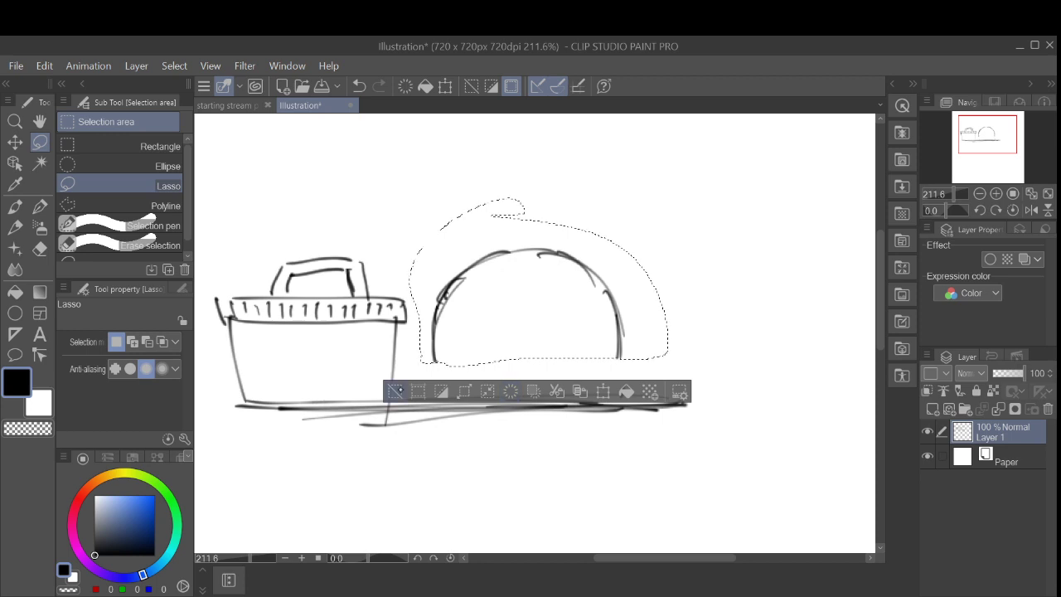
{"action": "left_click", "coordinate": [405, 391]}
Step: Extend both sides of the dome down to the ground line with the pen and add a small rounded ear on its right side
{"action": "key", "text": "p"}
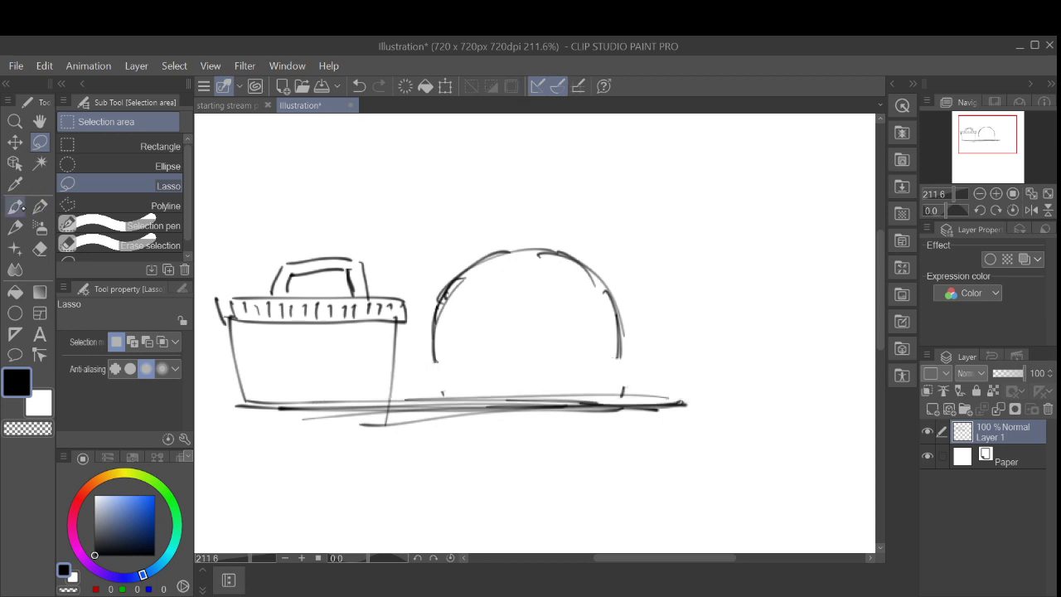
{"action": "left_click_drag", "start_coordinate": [434, 357], "coordinate": [442, 397]}
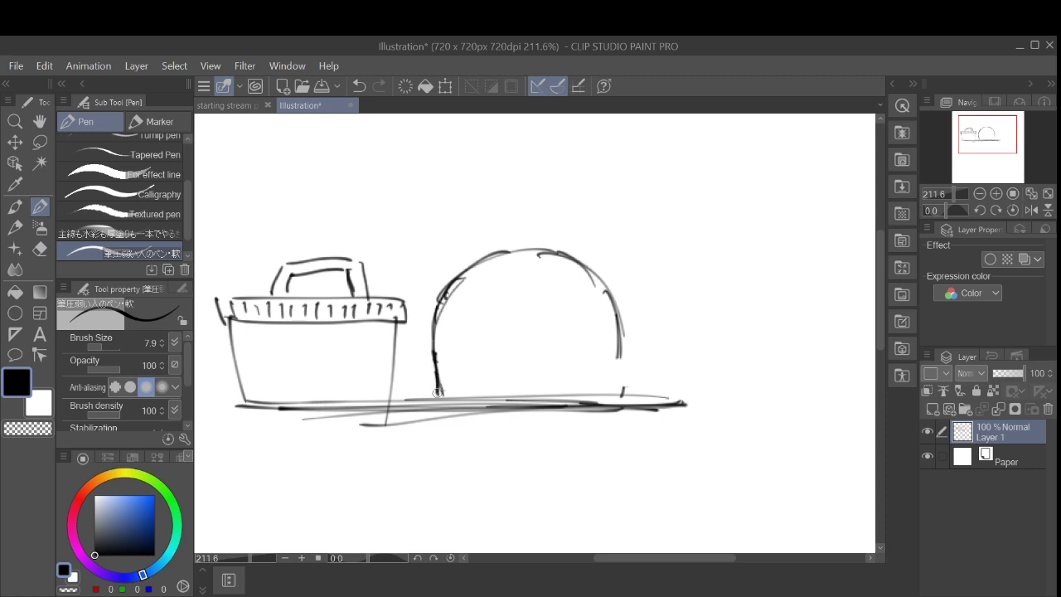
{"action": "mouse_move", "coordinate": [619, 338]}
{"action": "left_mouse_down"}
{"action": "mouse_move", "coordinate": [603, 399]}
{"action": "mouse_move", "coordinate": [607, 351]}
{"action": "mouse_move", "coordinate": [631, 355]}
{"action": "mouse_move", "coordinate": [633, 381]}
{"action": "mouse_move", "coordinate": [613, 391]}
{"action": "left_mouse_up"}
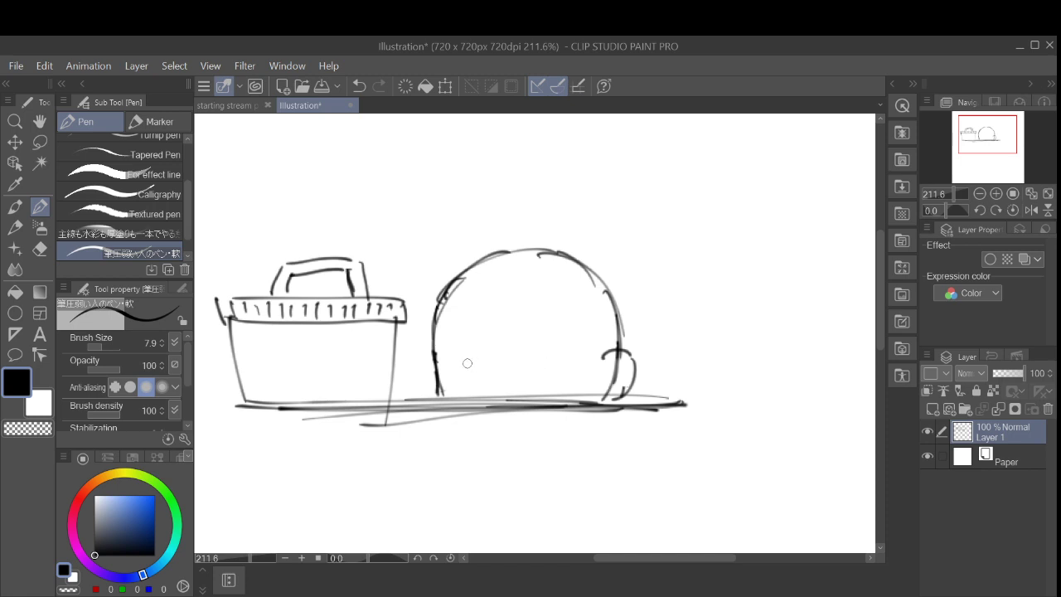
Step: Draw a short curved brow inside the lower left of the head, undoing the unsuccessful strokes
{"action": "left_click_drag", "start_coordinate": [466, 361], "coordinate": [451, 395]}
{"action": "left_click", "coordinate": [359, 86]}
{"action": "left_click_drag", "start_coordinate": [449, 366], "coordinate": [486, 359]}
{"action": "left_click", "coordinate": [359, 85]}
{"action": "scroll", "coordinate": [720, 467], "scroll_direction": "up", "scroll_amount": 3}
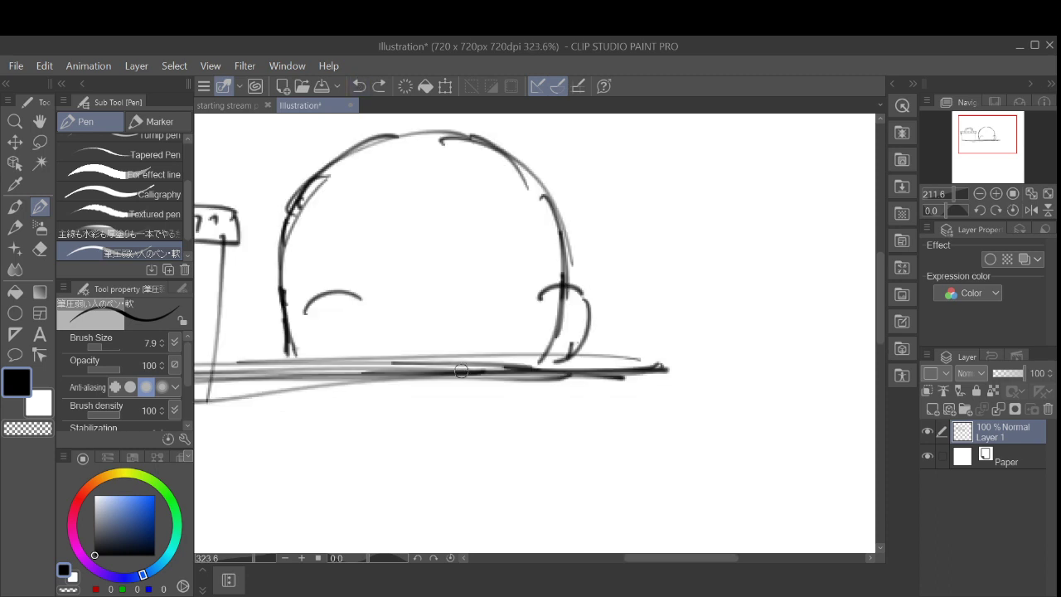
{"action": "left_click_drag", "start_coordinate": [463, 363], "coordinate": [578, 352]}
{"action": "key", "text": "ctrl+z"}
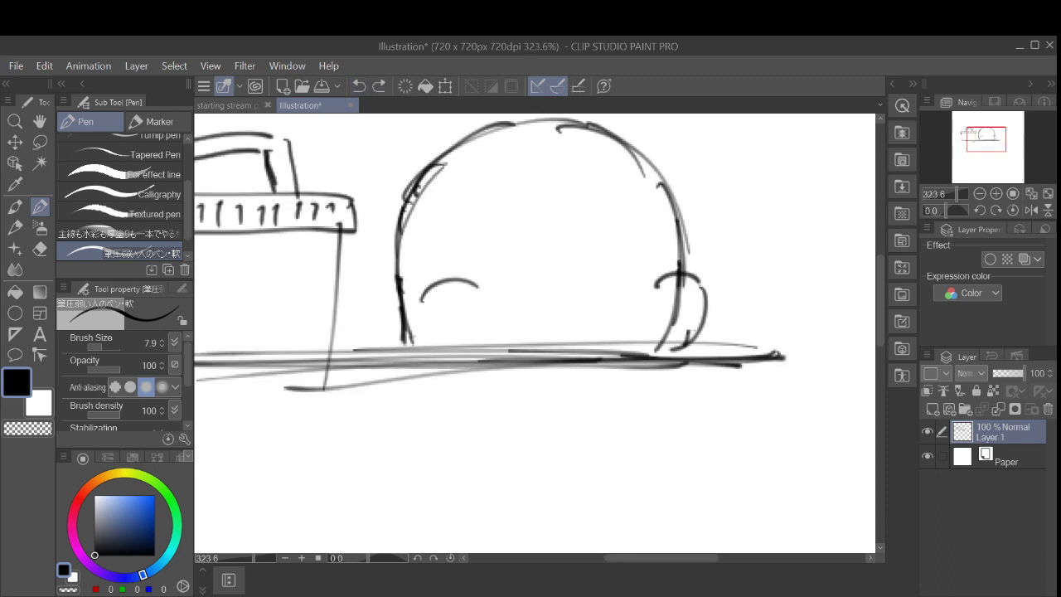
Step: Draw a short thick vertical eye under the left brow and add a matching brow and eye farther right
{"action": "mouse_move", "coordinate": [440, 298]}
{"action": "left_mouse_down"}
{"action": "mouse_move", "coordinate": [446, 323]}
{"action": "mouse_move", "coordinate": [442, 310]}
{"action": "left_mouse_up"}
{"action": "mouse_move", "coordinate": [559, 290]}
{"action": "left_mouse_down"}
{"action": "mouse_move", "coordinate": [617, 286]}
{"action": "mouse_move", "coordinate": [578, 322]}
{"action": "left_mouse_up"}
{"action": "mouse_move", "coordinate": [578, 322]}
{"action": "left_mouse_down"}
{"action": "mouse_move", "coordinate": [575, 289]}
{"action": "mouse_move", "coordinate": [577, 319]}
{"action": "left_mouse_up"}
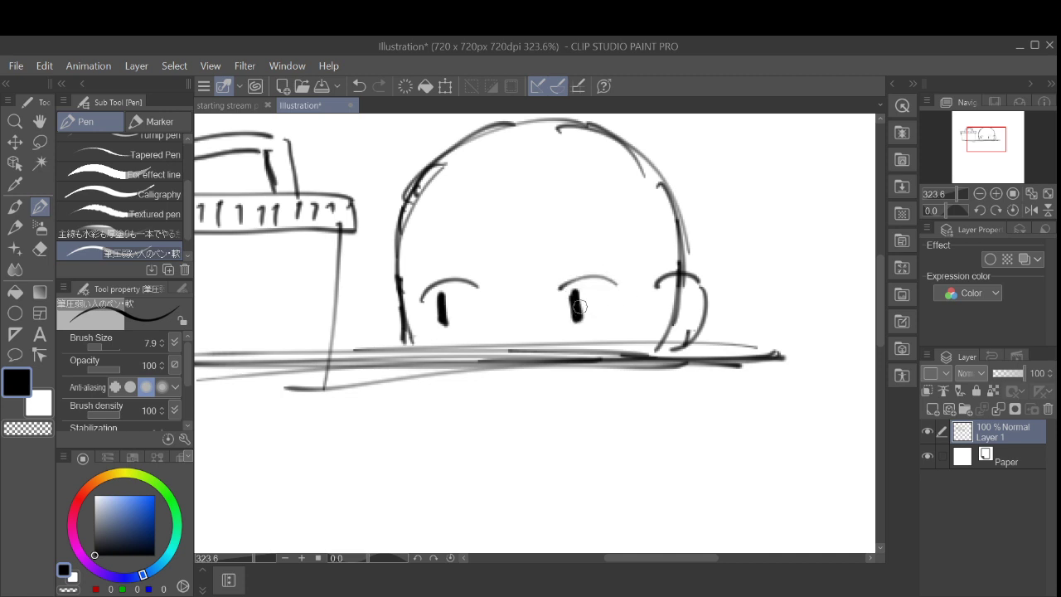
{"action": "scroll", "coordinate": [531, 332], "scroll_direction": "down", "scroll_amount": 2}
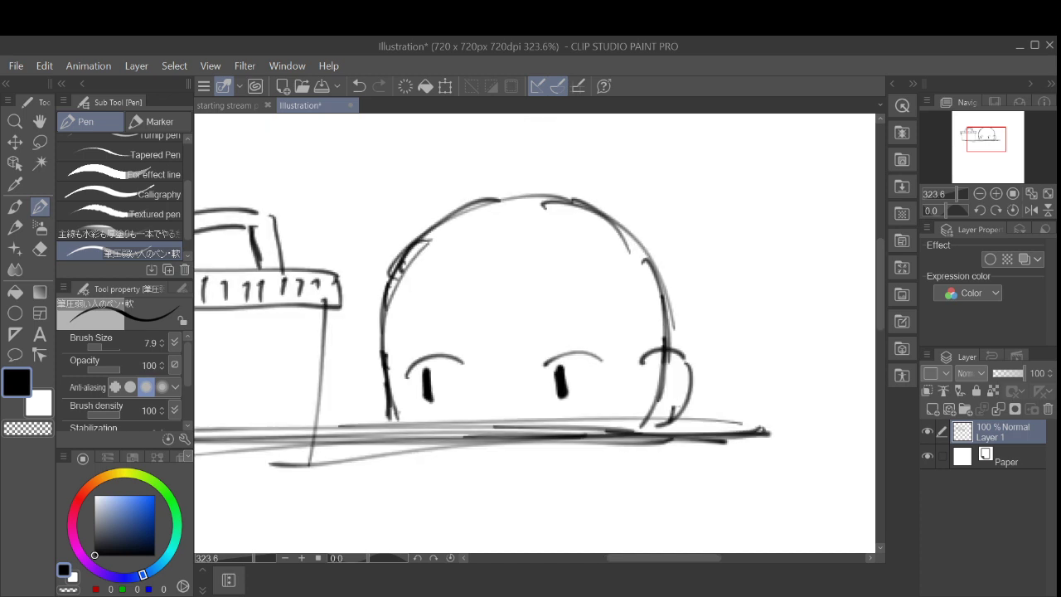
Step: Undo the thick vertical eyes and the right brow, and draw an open oval eye under the left brow
{"action": "key", "text": "ctrl+z"}
{"action": "key", "text": "ctrl+z"}
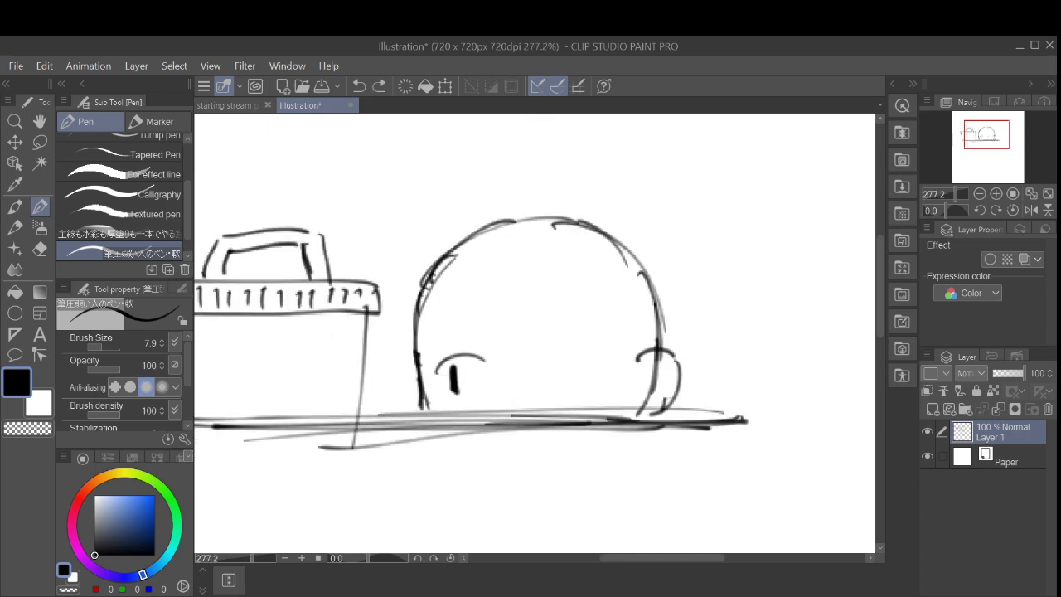
{"action": "key", "text": "ctrl+z"}
{"action": "left_click_drag", "start_coordinate": [444, 365], "coordinate": [440, 415]}
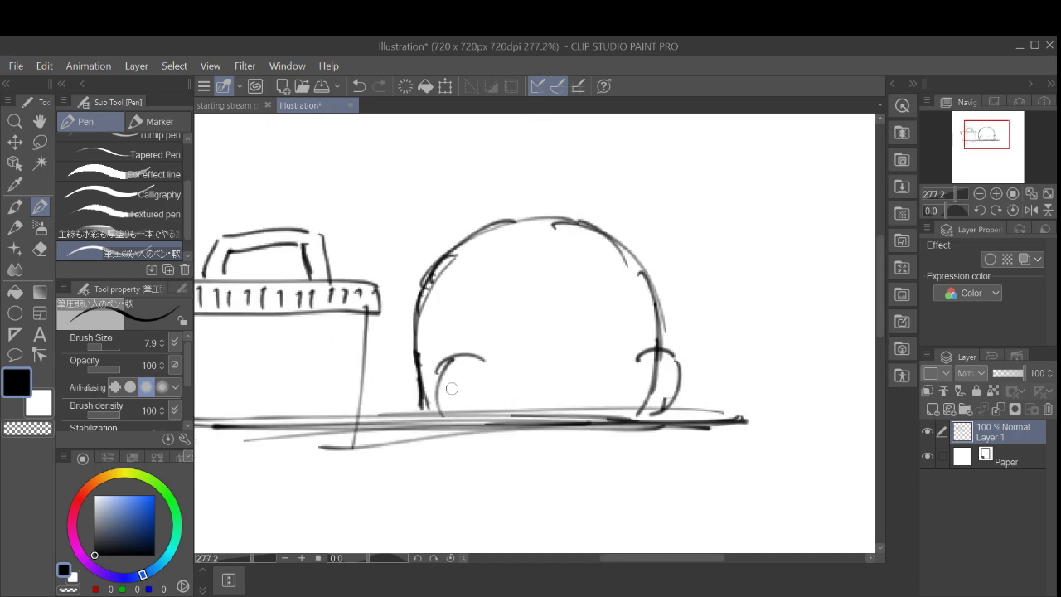
{"action": "key", "text": "ctrl+z"}
{"action": "mouse_move", "coordinate": [466, 360]}
{"action": "left_mouse_down"}
{"action": "mouse_move", "coordinate": [456, 403]}
{"action": "mouse_move", "coordinate": [466, 370]}
{"action": "mouse_move", "coordinate": [449, 375]}
{"action": "mouse_move", "coordinate": [461, 362]}
{"action": "left_mouse_up"}
{"action": "key", "text": "ctrl+z"}
{"action": "key", "text": "ctrl+z"}
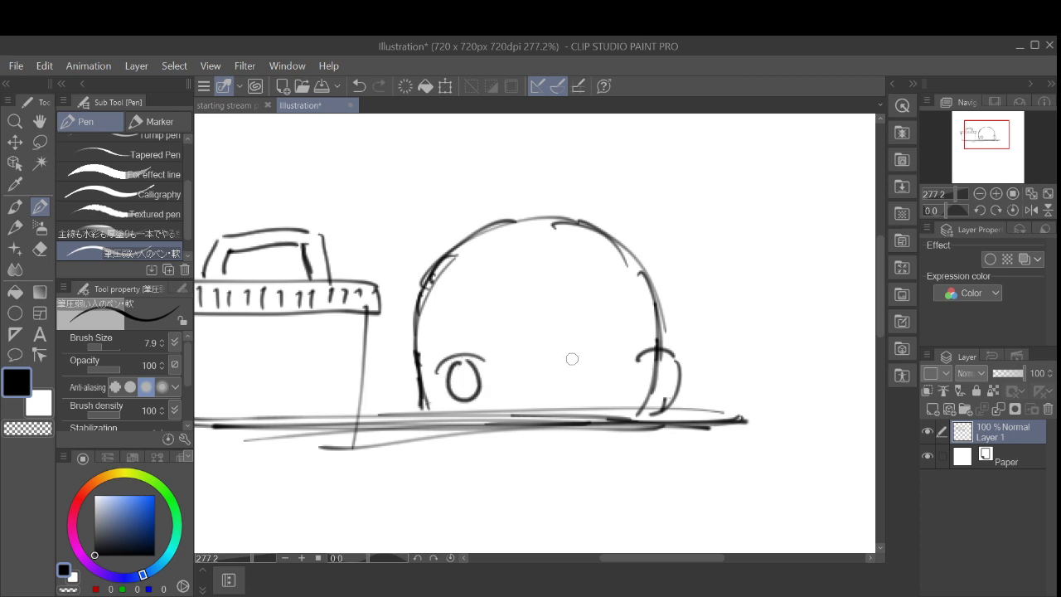
Step: Draw a curved brow farther right on the head to match the left one, with a first oval eye outline beneath it
{"action": "left_click_drag", "start_coordinate": [562, 359], "coordinate": [612, 355]}
{"action": "key", "text": "ctrl+z"}
{"action": "left_click_drag", "start_coordinate": [547, 362], "coordinate": [606, 361]}
{"action": "scroll", "coordinate": [624, 386], "scroll_direction": "up", "scroll_amount": 1}
{"action": "key", "text": "ctrl+z"}
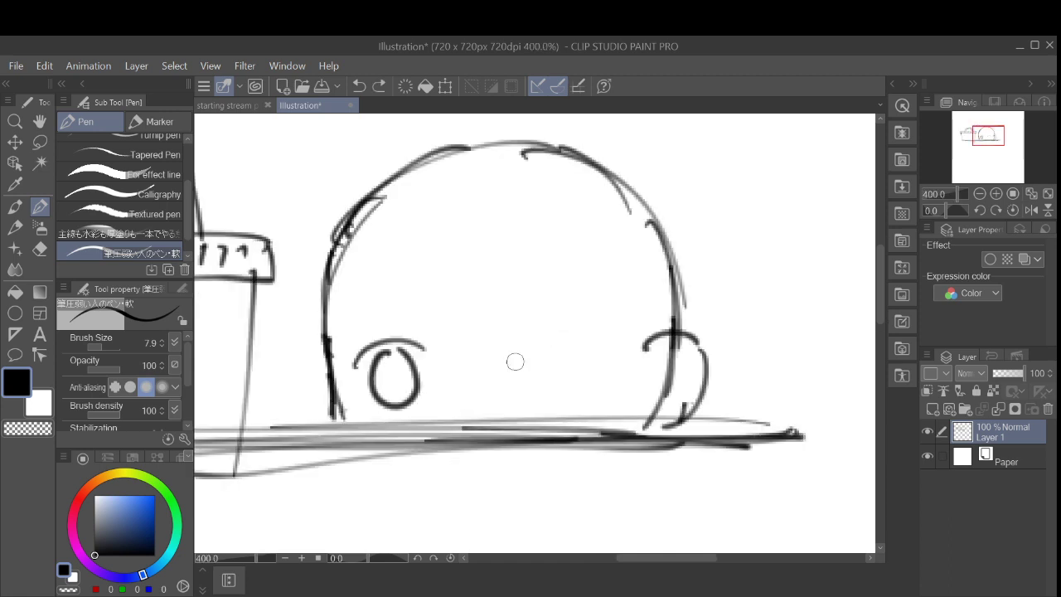
{"action": "mouse_move", "coordinate": [515, 350]}
{"action": "left_mouse_down"}
{"action": "mouse_move", "coordinate": [585, 346]}
{"action": "mouse_move", "coordinate": [558, 395]}
{"action": "left_mouse_up"}
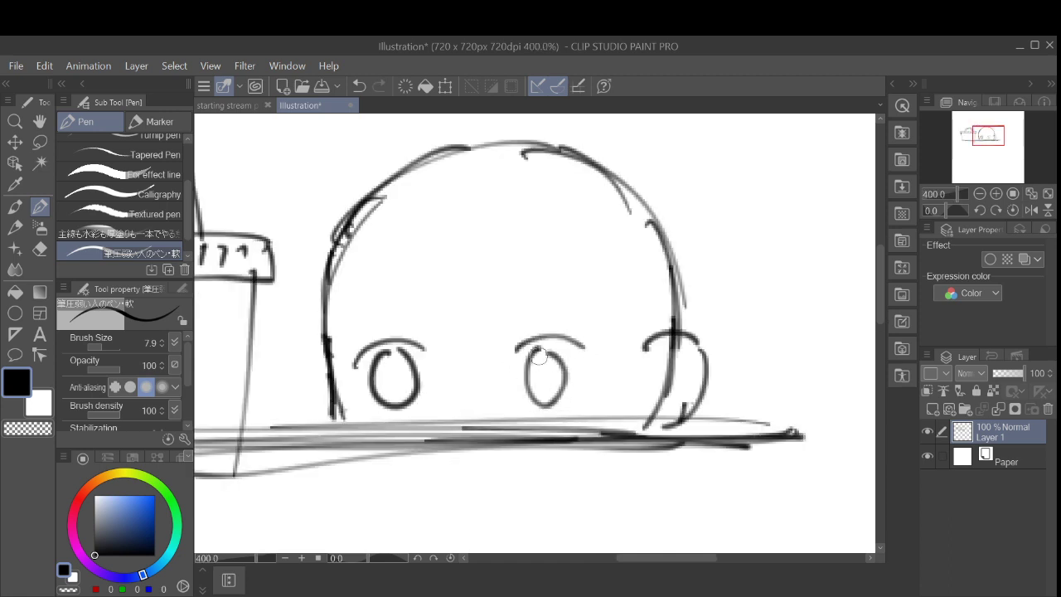
Step: Try several oval outlines for the right eye beneath the brow, undoing each attempt
{"action": "key", "text": "ctrl+z"}
{"action": "mouse_move", "coordinate": [550, 343]}
{"action": "left_mouse_down"}
{"action": "mouse_move", "coordinate": [570, 373]}
{"action": "mouse_move", "coordinate": [538, 353]}
{"action": "mouse_move", "coordinate": [524, 388]}
{"action": "mouse_move", "coordinate": [545, 349]}
{"action": "left_mouse_up"}
{"action": "key", "text": "ctrl+z"}
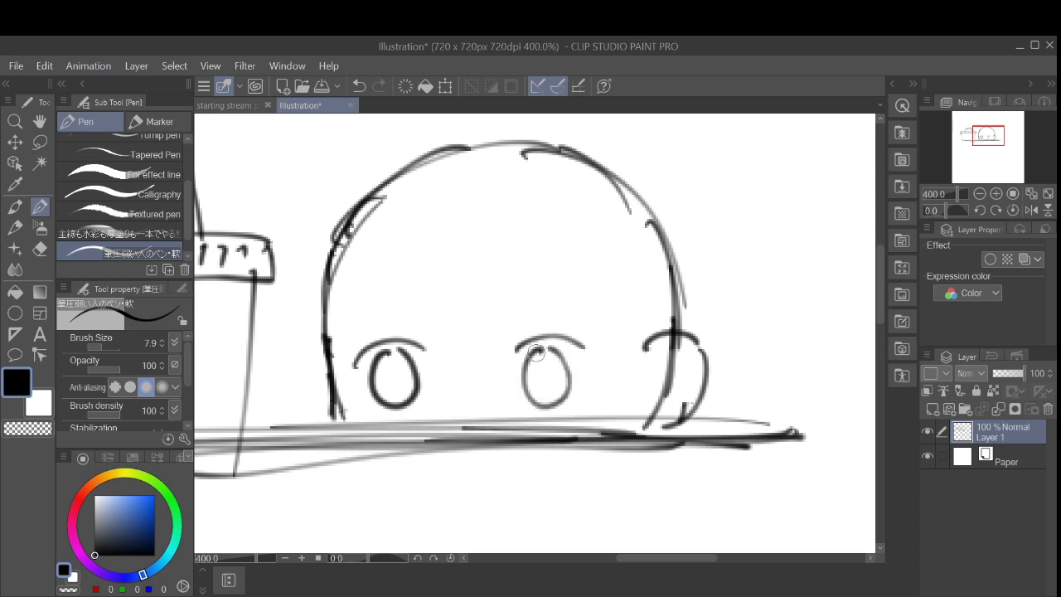
{"action": "scroll", "coordinate": [545, 349], "scroll_direction": "down", "scroll_amount": 3}
{"action": "scroll", "coordinate": [609, 373], "scroll_direction": "up", "scroll_amount": 3}
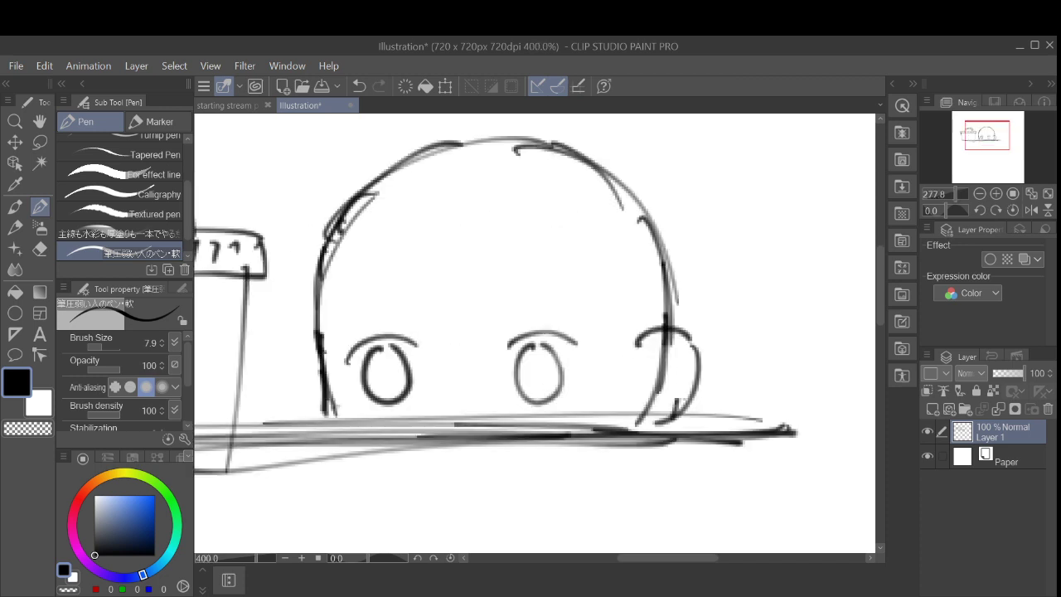
{"action": "key", "text": "ctrl+z"}
{"action": "mouse_move", "coordinate": [533, 349]}
{"action": "left_mouse_down"}
{"action": "mouse_move", "coordinate": [529, 402]}
{"action": "mouse_move", "coordinate": [536, 346]}
{"action": "mouse_move", "coordinate": [541, 397]}
{"action": "mouse_move", "coordinate": [525, 352]}
{"action": "left_mouse_up"}
{"action": "key", "text": "ctrl+z"}
{"action": "key", "text": "ctrl+z"}
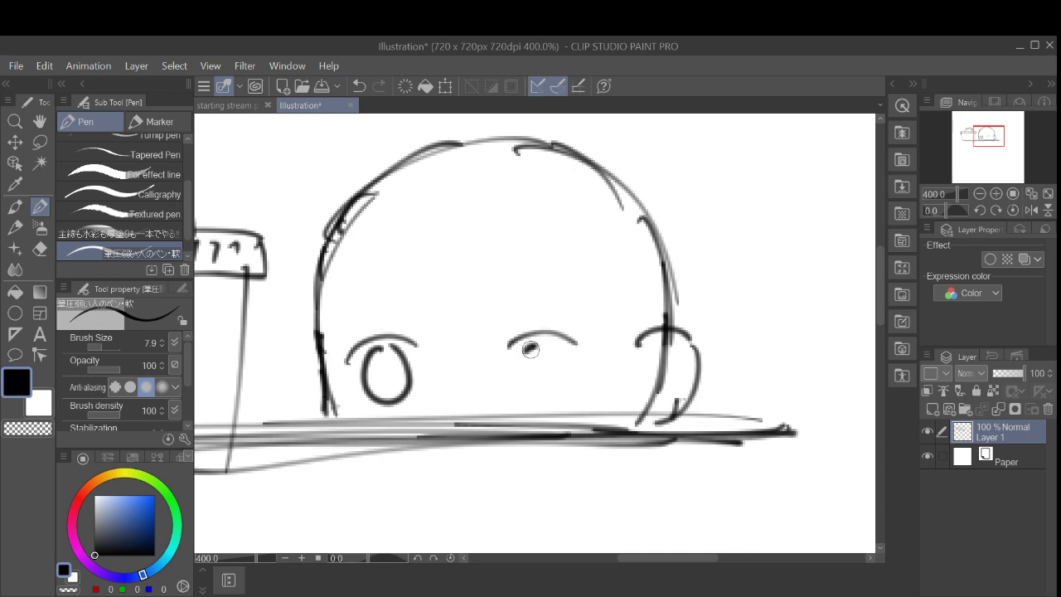
Step: Try an oval right eye with a heavy dark start at its upper left edge, and undo it
{"action": "mouse_move", "coordinate": [527, 348]}
{"action": "left_mouse_down"}
{"action": "mouse_move", "coordinate": [565, 378]}
{"action": "mouse_move", "coordinate": [546, 338]}
{"action": "mouse_move", "coordinate": [517, 371]}
{"action": "mouse_move", "coordinate": [568, 365]}
{"action": "mouse_move", "coordinate": [548, 344]}
{"action": "mouse_move", "coordinate": [530, 349]}
{"action": "mouse_move", "coordinate": [553, 396]}
{"action": "mouse_move", "coordinate": [545, 340]}
{"action": "left_mouse_up"}
{"action": "key", "text": "ctrl+z"}
{"action": "key", "text": "ctrl+z"}
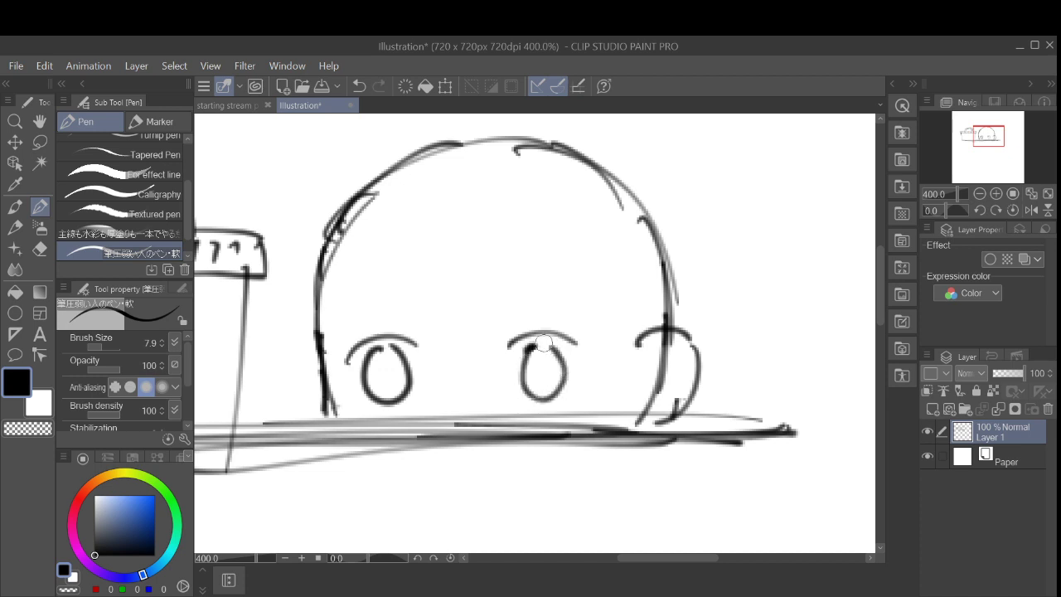
{"action": "scroll", "coordinate": [591, 379], "scroll_direction": "down", "scroll_amount": 3}
{"action": "scroll", "coordinate": [609, 370], "scroll_direction": "up", "scroll_amount": 3}
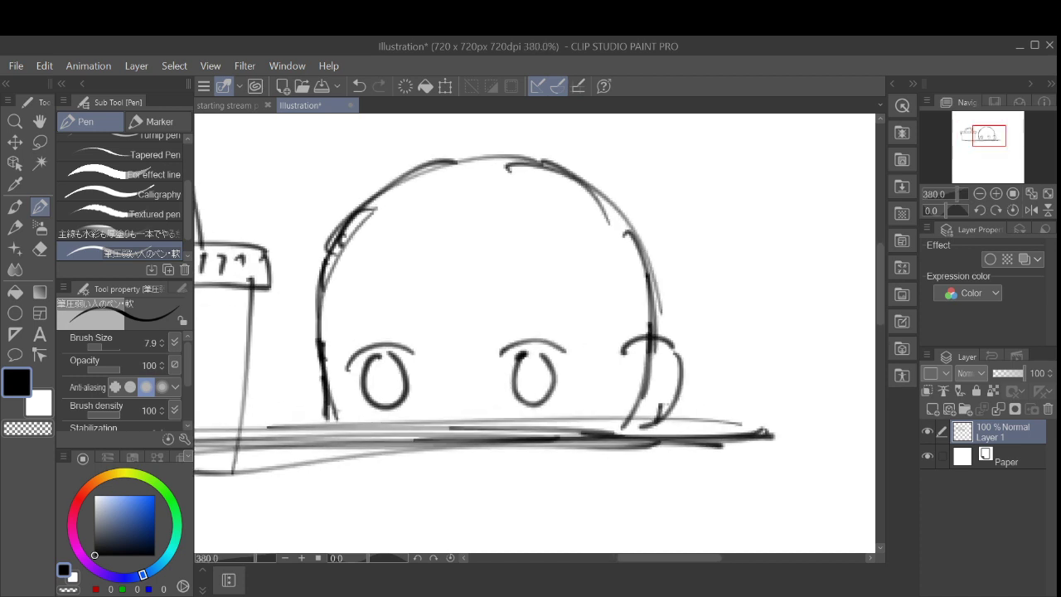
{"action": "key", "text": "ctrl+z"}
{"action": "key", "text": "ctrl+z"}
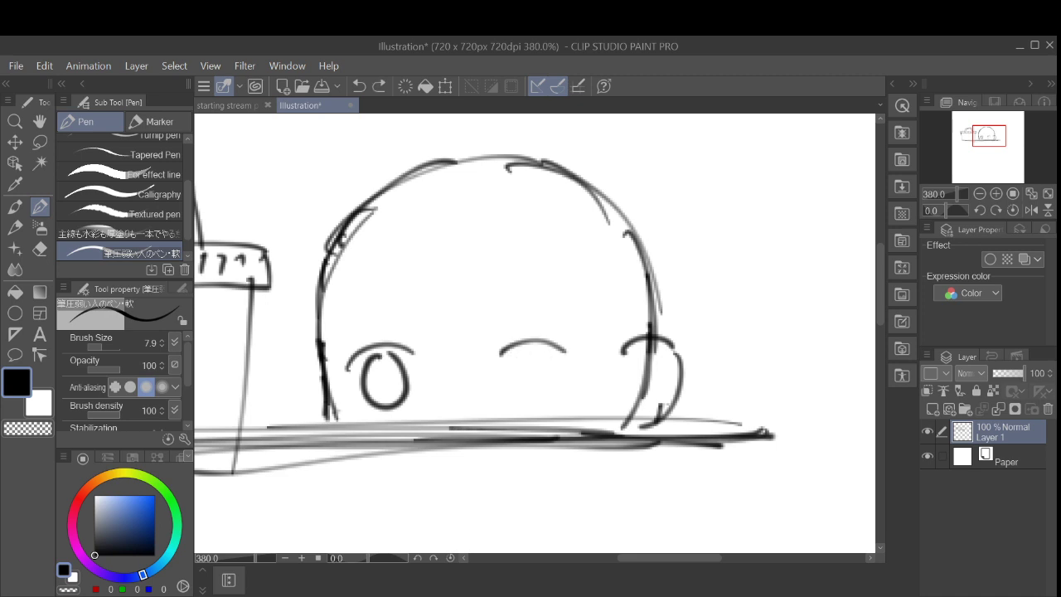
Step: Try a wider oval for the right eye under its brow and compare it with the left eye
{"action": "left_click", "coordinate": [519, 355]}
{"action": "mouse_move", "coordinate": [522, 353]}
{"action": "left_mouse_down"}
{"action": "mouse_move", "coordinate": [554, 366]}
{"action": "mouse_move", "coordinate": [521, 354]}
{"action": "mouse_move", "coordinate": [540, 392]}
{"action": "mouse_move", "coordinate": [523, 354]}
{"action": "mouse_move", "coordinate": [508, 390]}
{"action": "mouse_move", "coordinate": [525, 355]}
{"action": "left_mouse_up"}
{"action": "key", "text": "ctrl+z"}
{"action": "key", "text": "ctrl+z"}
{"action": "key", "text": "ctrl+z"}
{"action": "scroll", "coordinate": [597, 384], "scroll_direction": "down", "scroll_amount": 3}
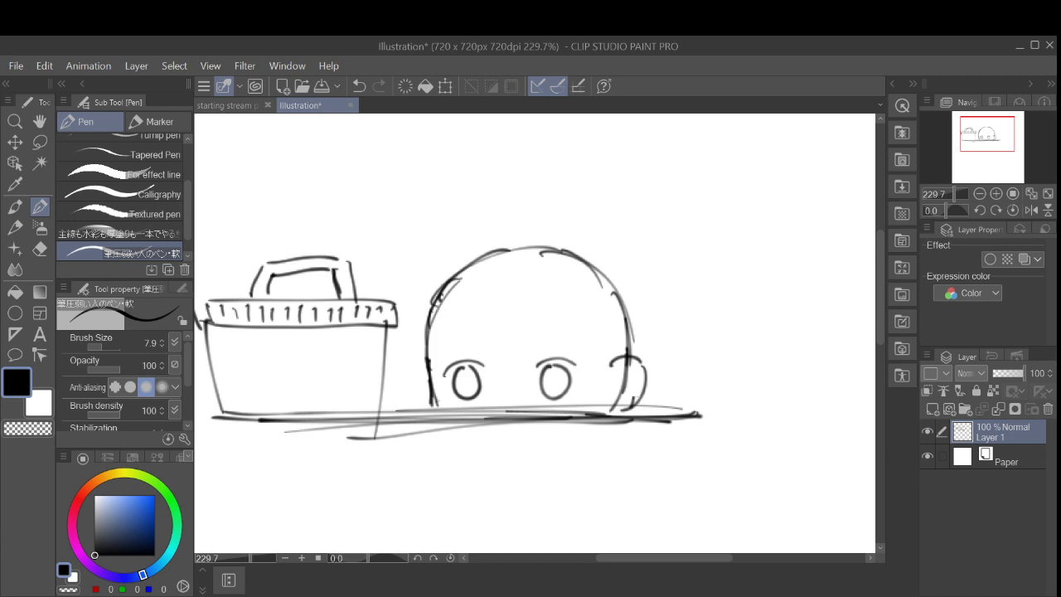
{"action": "scroll", "coordinate": [558, 332], "scroll_direction": "up", "scroll_amount": 3}
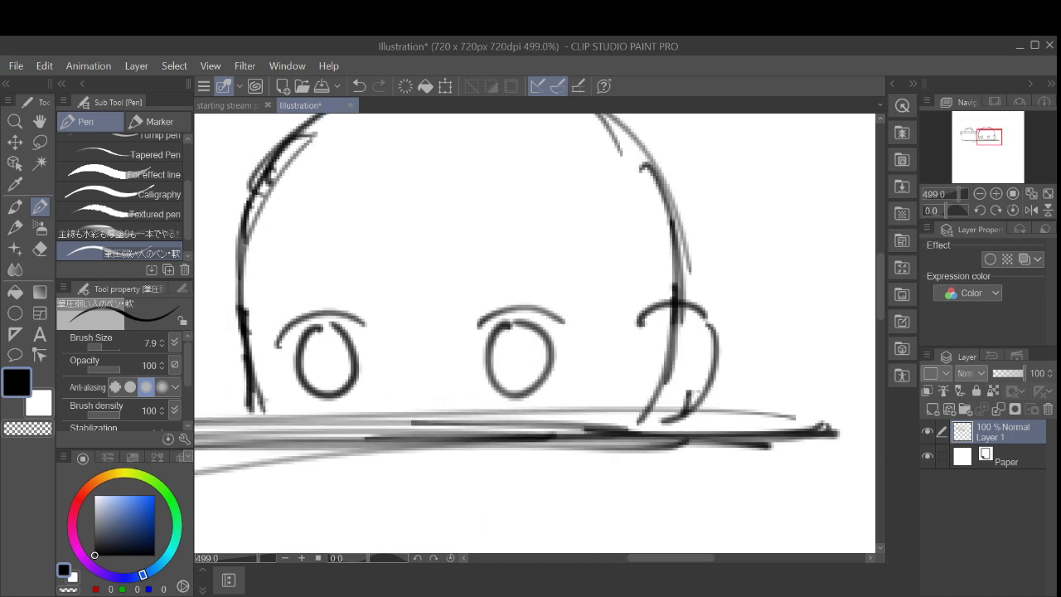
{"action": "key", "text": "ctrl+z"}
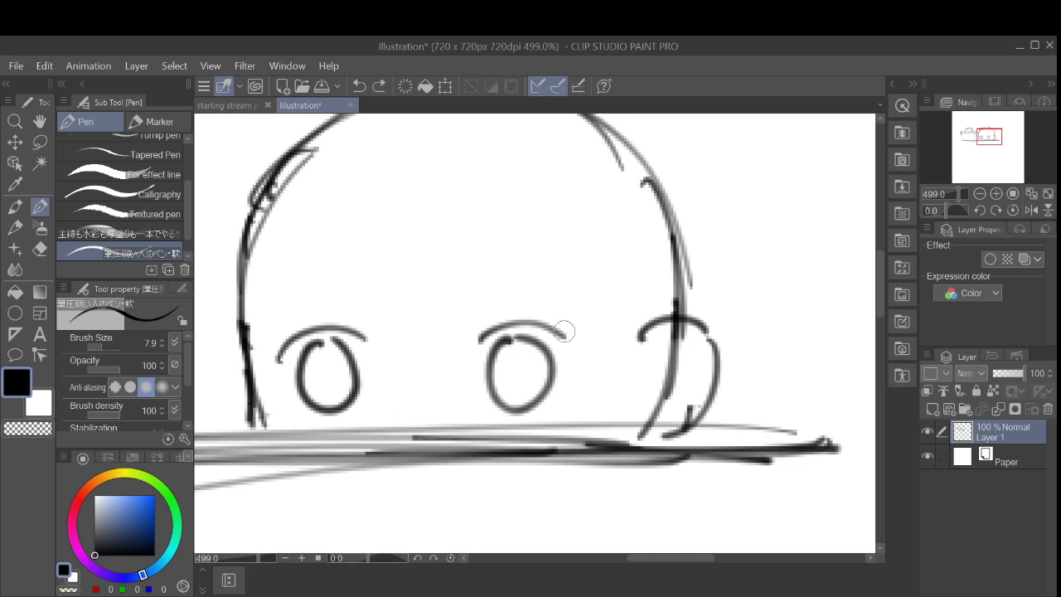
Step: Try thickening the right brow into a darker lash line with an added outer end, and undo the strokes
{"action": "mouse_move", "coordinate": [561, 333]}
{"action": "left_mouse_down"}
{"action": "mouse_move", "coordinate": [566, 342]}
{"action": "mouse_move", "coordinate": [541, 327]}
{"action": "mouse_move", "coordinate": [567, 341]}
{"action": "left_mouse_up"}
{"action": "key", "text": "ctrl+z"}
{"action": "key", "text": "ctrl+z"}
{"action": "key", "text": "ctrl+z"}
{"action": "key", "text": "ctrl+z"}
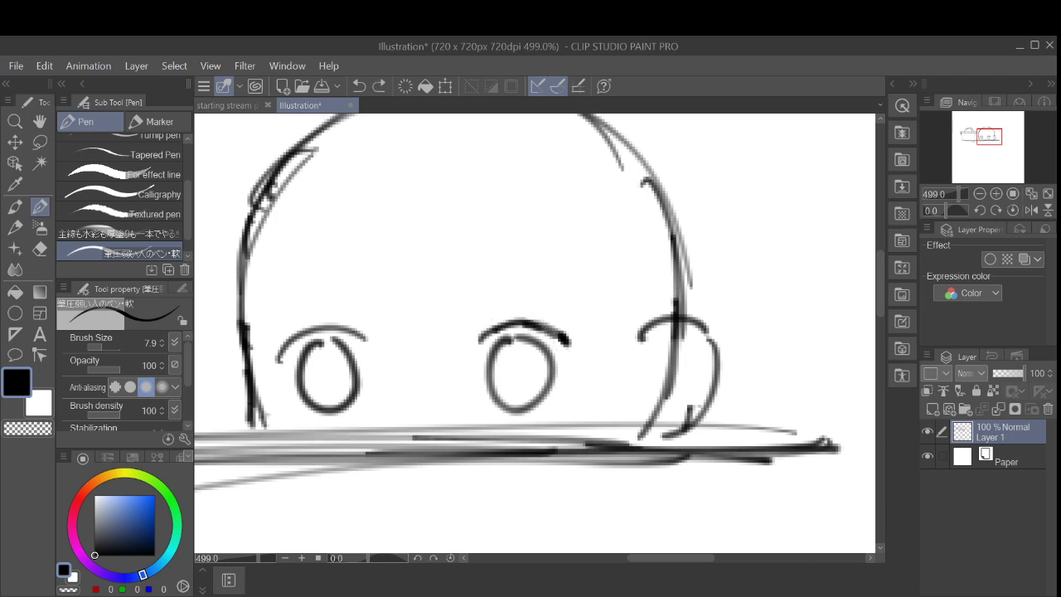
{"action": "mouse_move", "coordinate": [480, 338]}
{"action": "left_mouse_down"}
{"action": "mouse_move", "coordinate": [539, 322]}
{"action": "mouse_move", "coordinate": [565, 335]}
{"action": "mouse_move", "coordinate": [552, 331]}
{"action": "left_mouse_up"}
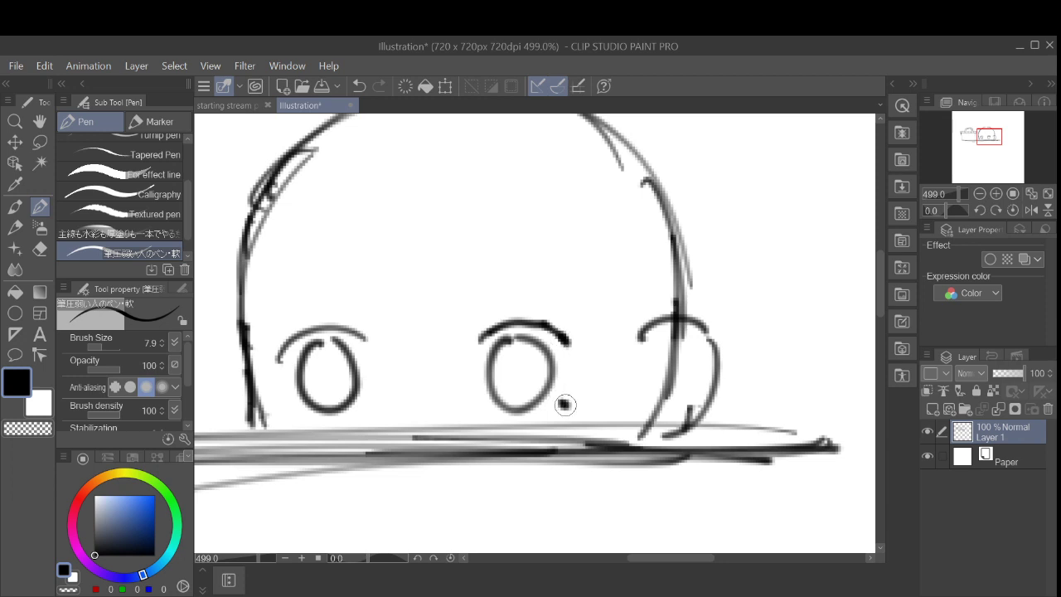
{"action": "key", "text": "ctrl+z"}
{"action": "scroll", "coordinate": [573, 353], "scroll_direction": "down", "scroll_amount": 3}
{"action": "key", "text": "ctrl+z"}
{"action": "key", "text": "ctrl+z"}
{"action": "key", "text": "ctrl+z"}
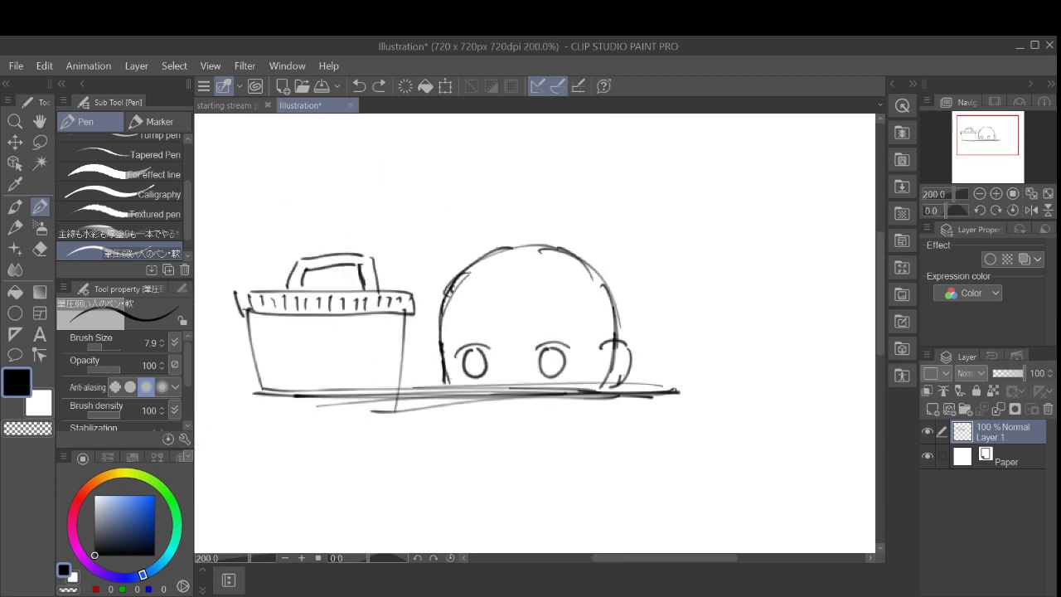
Step: Remove the right eye's oval and try a replacement outline under the brow
{"action": "key", "text": "ctrl+z"}
{"action": "scroll", "coordinate": [553, 344], "scroll_direction": "up", "scroll_amount": 5}
{"action": "mouse_move", "coordinate": [521, 337]}
{"action": "left_mouse_down"}
{"action": "mouse_move", "coordinate": [556, 346]}
{"action": "mouse_move", "coordinate": [531, 338]}
{"action": "mouse_move", "coordinate": [507, 409]}
{"action": "mouse_move", "coordinate": [552, 339]}
{"action": "mouse_move", "coordinate": [539, 400]}
{"action": "left_mouse_up"}
{"action": "key", "text": "ctrl+z"}
{"action": "key", "text": "ctrl+z"}
{"action": "key", "text": "ctrl+z"}
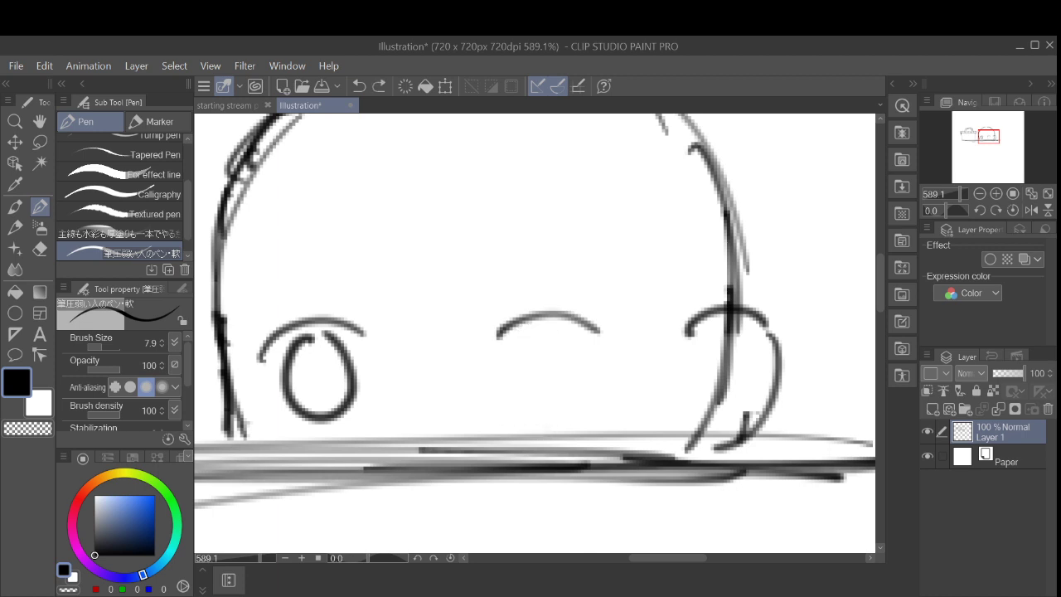
Step: Try building the right eye from a dark left curve and a lighter right curve beneath the brow
{"action": "mouse_move", "coordinate": [532, 335]}
{"action": "left_mouse_down"}
{"action": "mouse_move", "coordinate": [504, 387]}
{"action": "mouse_move", "coordinate": [547, 339]}
{"action": "mouse_move", "coordinate": [527, 339]}
{"action": "mouse_move", "coordinate": [524, 425]}
{"action": "mouse_move", "coordinate": [558, 334]}
{"action": "mouse_move", "coordinate": [528, 356]}
{"action": "mouse_move", "coordinate": [511, 346]}
{"action": "mouse_move", "coordinate": [561, 386]}
{"action": "left_mouse_up"}
{"action": "key", "text": "ctrl+z"}
{"action": "key", "text": "ctrl+z"}
{"action": "key", "text": "ctrl+z"}
{"action": "mouse_move", "coordinate": [537, 359]}
{"action": "left_mouse_down"}
{"action": "mouse_move", "coordinate": [513, 413]}
{"action": "mouse_move", "coordinate": [599, 375]}
{"action": "left_mouse_up"}
{"action": "key", "text": "ctrl+z"}
{"action": "mouse_move", "coordinate": [526, 355]}
{"action": "left_mouse_down"}
{"action": "mouse_move", "coordinate": [520, 433]}
{"action": "mouse_move", "coordinate": [561, 357]}
{"action": "left_mouse_up"}
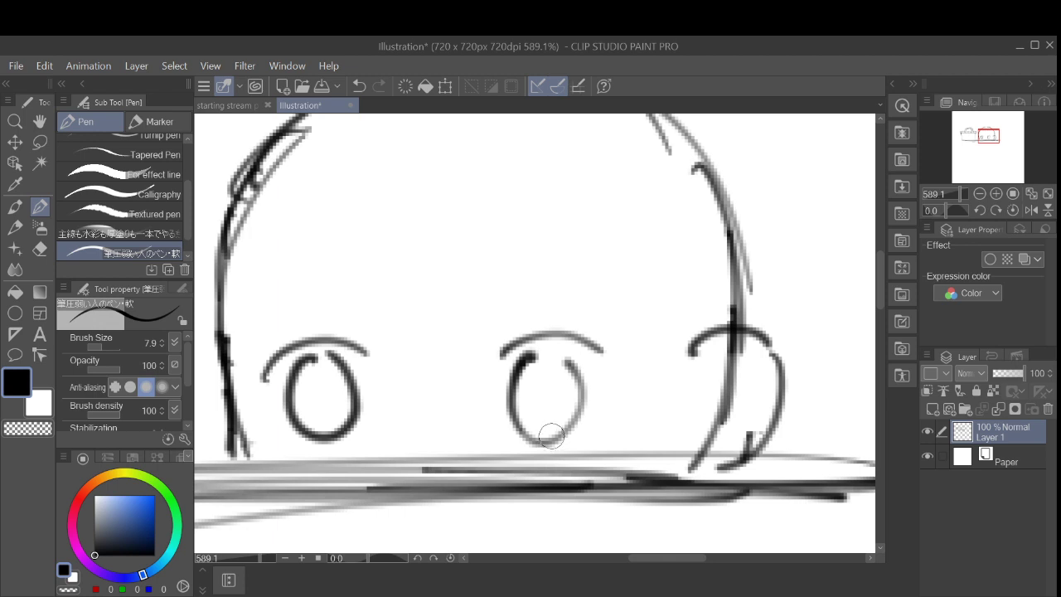
{"action": "scroll", "coordinate": [581, 379], "scroll_direction": "down", "scroll_amount": 5}
{"action": "scroll", "coordinate": [625, 401], "scroll_direction": "up", "scroll_amount": 3}
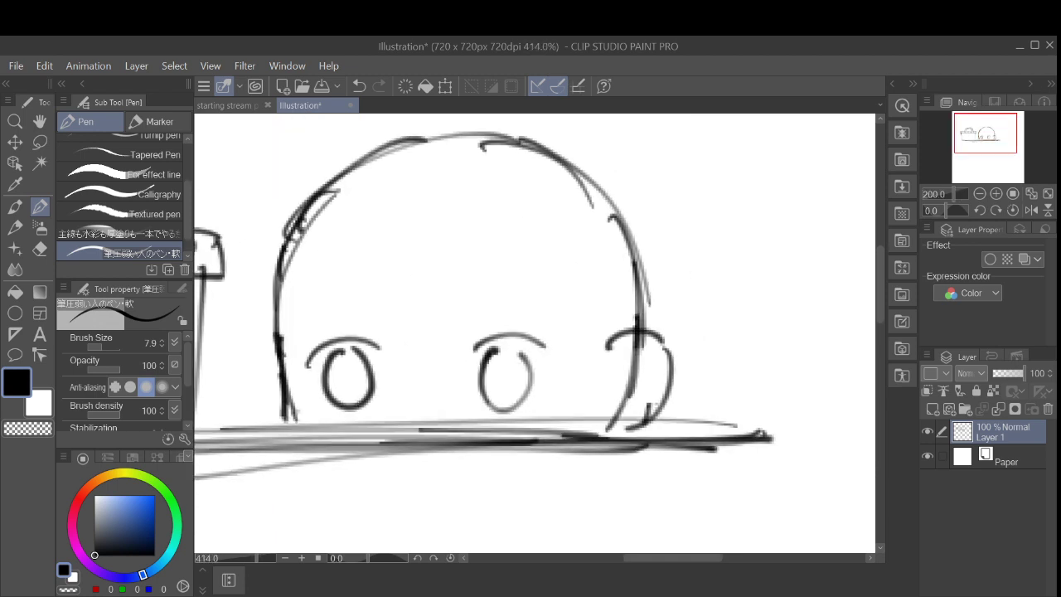
Step: Undo the two-curve right eye, and try and undo a smaller, more pointed oval in its place
{"action": "key", "text": "ctrl+z"}
{"action": "mouse_move", "coordinate": [494, 370]}
{"action": "left_mouse_down"}
{"action": "mouse_move", "coordinate": [543, 373]}
{"action": "mouse_move", "coordinate": [536, 348]}
{"action": "mouse_move", "coordinate": [489, 360]}
{"action": "mouse_move", "coordinate": [483, 388]}
{"action": "mouse_move", "coordinate": [494, 406]}
{"action": "mouse_move", "coordinate": [514, 406]}
{"action": "mouse_move", "coordinate": [530, 350]}
{"action": "left_mouse_up"}
{"action": "key", "text": "ctrl+z"}
{"action": "key", "text": "ctrl+z"}
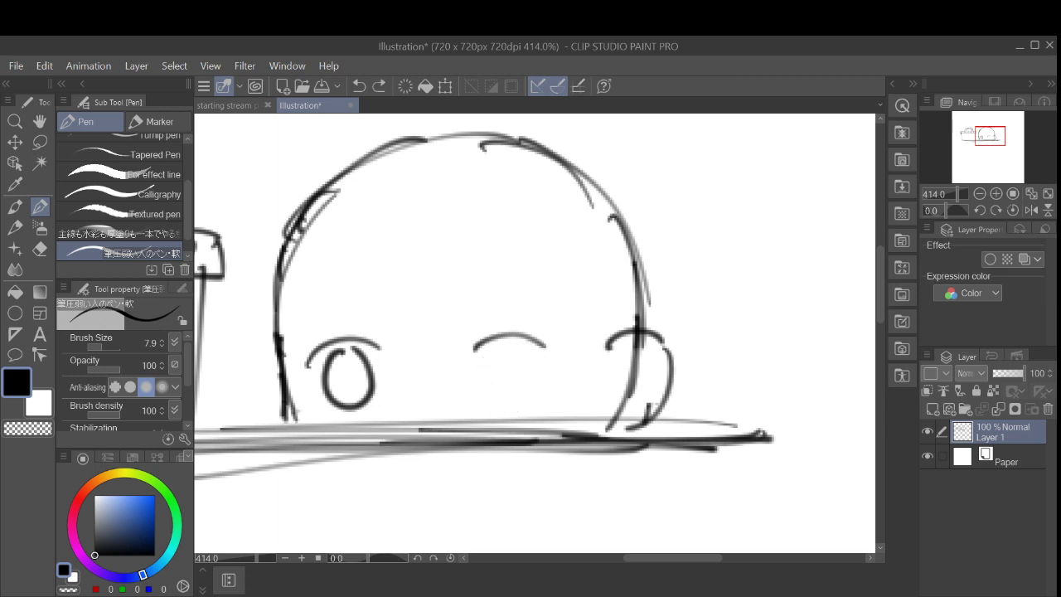
{"action": "left_click", "coordinate": [495, 356]}
{"action": "key", "text": "ctrl+z"}
{"action": "mouse_move", "coordinate": [491, 351]}
{"action": "left_mouse_down"}
{"action": "mouse_move", "coordinate": [486, 402]}
{"action": "mouse_move", "coordinate": [512, 403]}
{"action": "mouse_move", "coordinate": [517, 346]}
{"action": "mouse_move", "coordinate": [485, 368]}
{"action": "mouse_move", "coordinate": [522, 387]}
{"action": "mouse_move", "coordinate": [529, 349]}
{"action": "mouse_move", "coordinate": [496, 352]}
{"action": "mouse_move", "coordinate": [496, 404]}
{"action": "mouse_move", "coordinate": [506, 351]}
{"action": "left_mouse_up"}
{"action": "key", "text": "ctrl+z"}
{"action": "key", "text": "ctrl+z"}
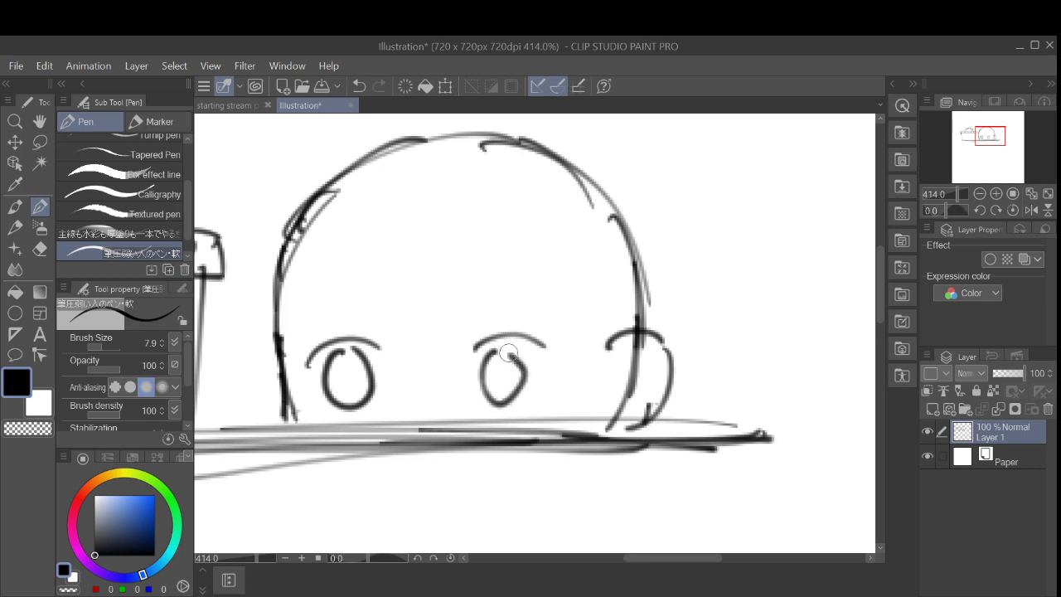
{"action": "scroll", "coordinate": [509, 348], "scroll_direction": "down", "scroll_amount": 3}
{"action": "key", "text": "ctrl+z"}
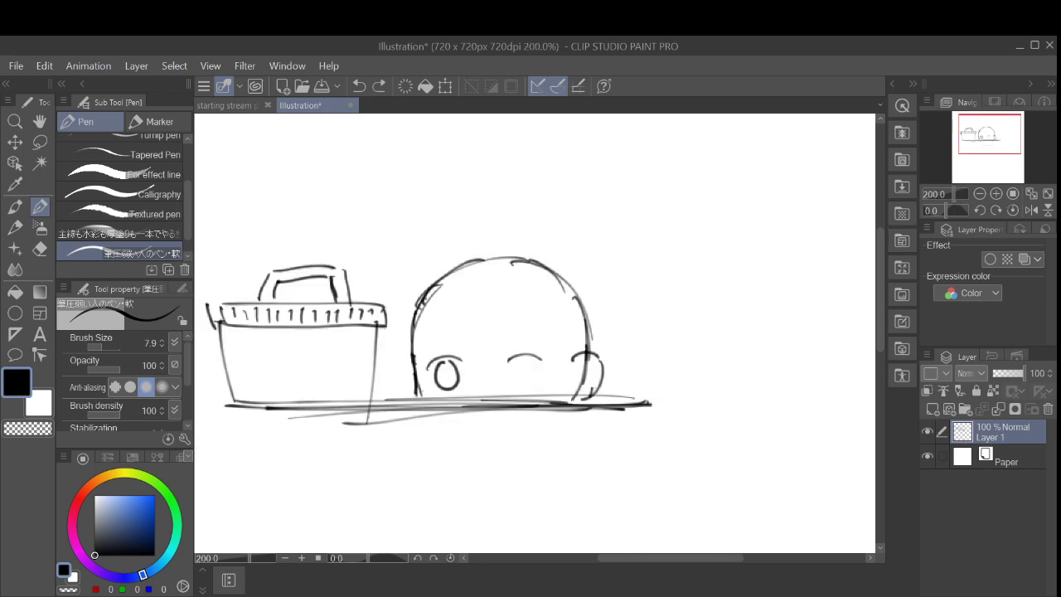
Step: Draw a rounded oval right eye under the right brow to match the left eye, undoing the unsuccessful versions
{"action": "mouse_move", "coordinate": [523, 360]}
{"action": "left_mouse_down"}
{"action": "mouse_move", "coordinate": [513, 372]}
{"action": "mouse_move", "coordinate": [540, 366]}
{"action": "mouse_move", "coordinate": [528, 357]}
{"action": "mouse_move", "coordinate": [509, 369]}
{"action": "mouse_move", "coordinate": [521, 361]}
{"action": "left_mouse_up"}
{"action": "key", "text": "ctrl+z"}
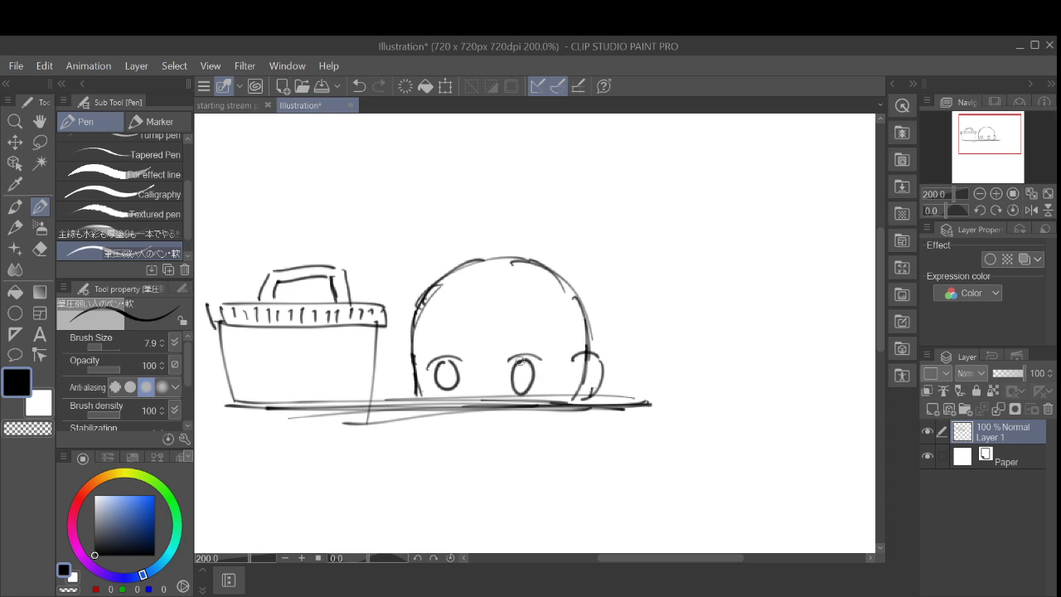
{"action": "key", "text": "ctrl+z"}
{"action": "left_click_drag", "start_coordinate": [523, 360], "coordinate": [570, 306]}
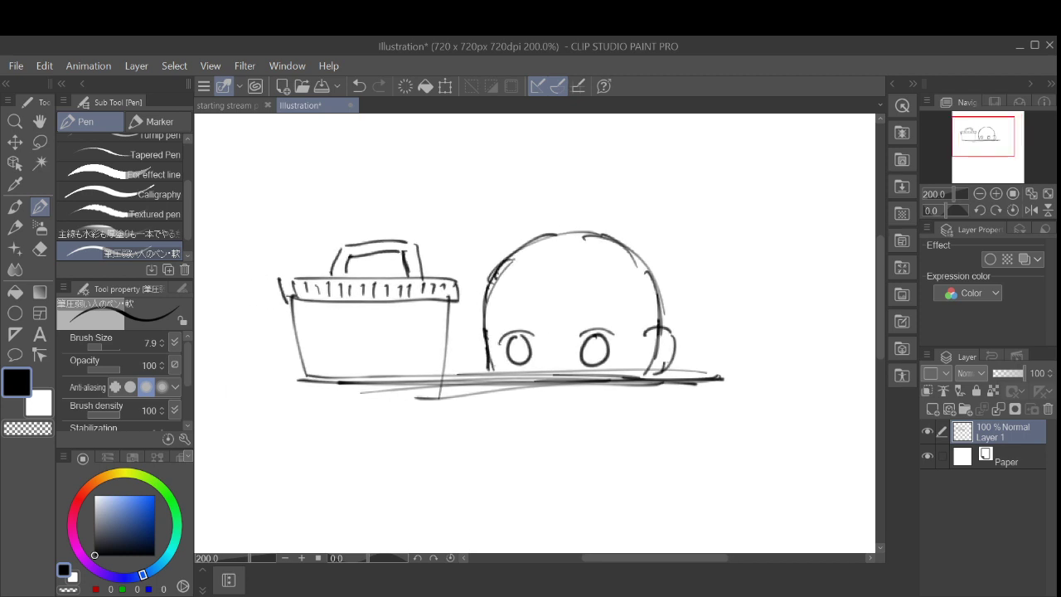
{"action": "key", "text": "ctrl+z"}
{"action": "mouse_move", "coordinate": [590, 335]}
{"action": "left_mouse_down"}
{"action": "mouse_move", "coordinate": [584, 358]}
{"action": "mouse_move", "coordinate": [590, 336]}
{"action": "left_mouse_up"}
{"action": "key", "text": "ctrl+z"}
{"action": "scroll", "coordinate": [589, 336], "scroll_direction": "down", "scroll_amount": 1}
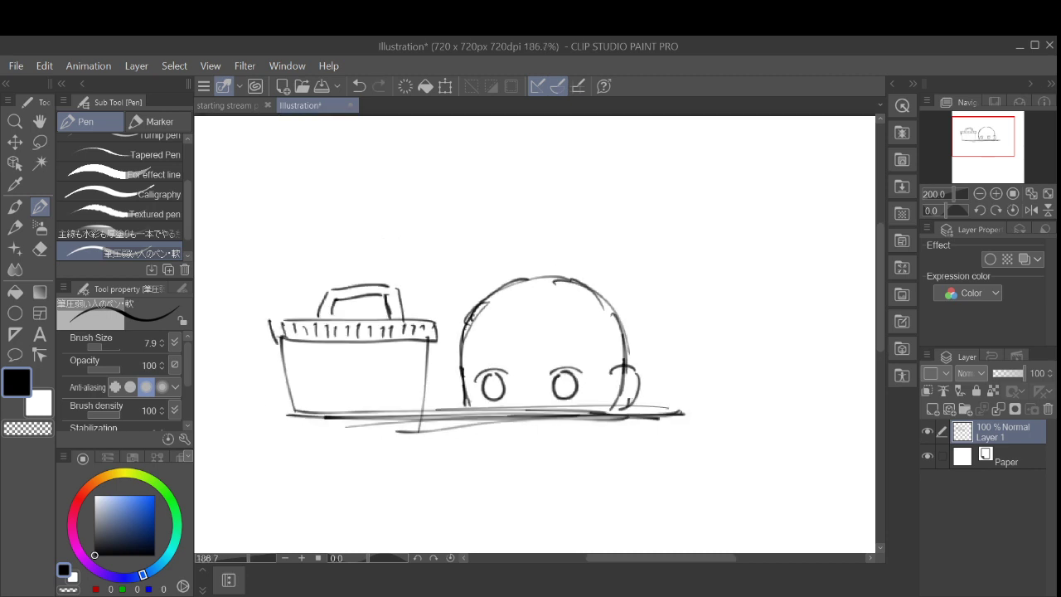
{"action": "scroll", "coordinate": [619, 403], "scroll_direction": "up", "scroll_amount": 1}
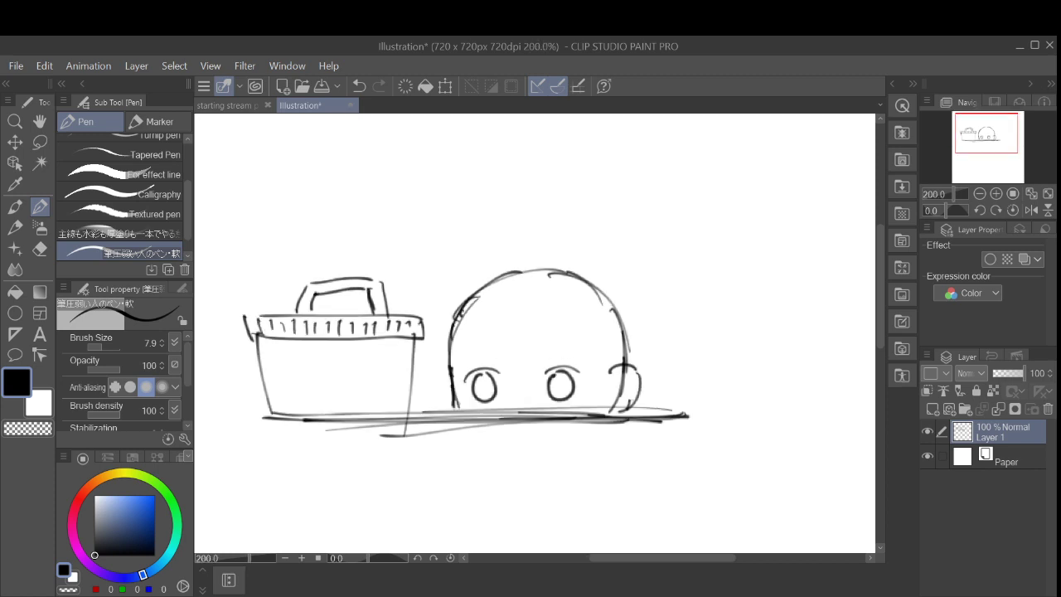
{"action": "key", "text": "ctrl+z"}
{"action": "scroll", "coordinate": [574, 393], "scroll_direction": "up", "scroll_amount": 3}
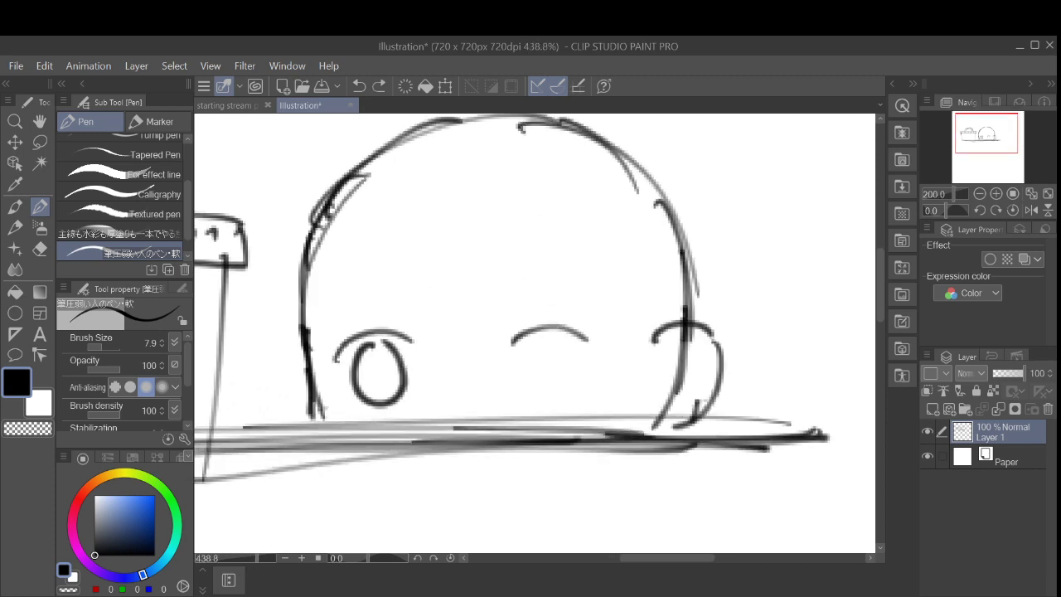
{"action": "key", "text": "ctrl+y"}
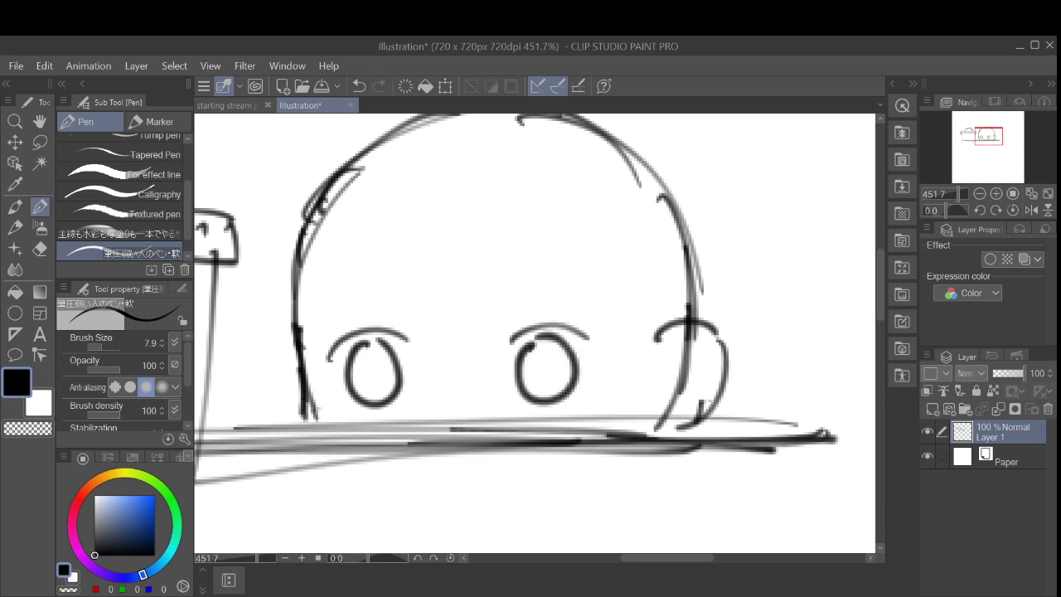
Step: Select the right eye with the Lasso, without its brow, and scale it up slightly
{"action": "key", "text": "m"}
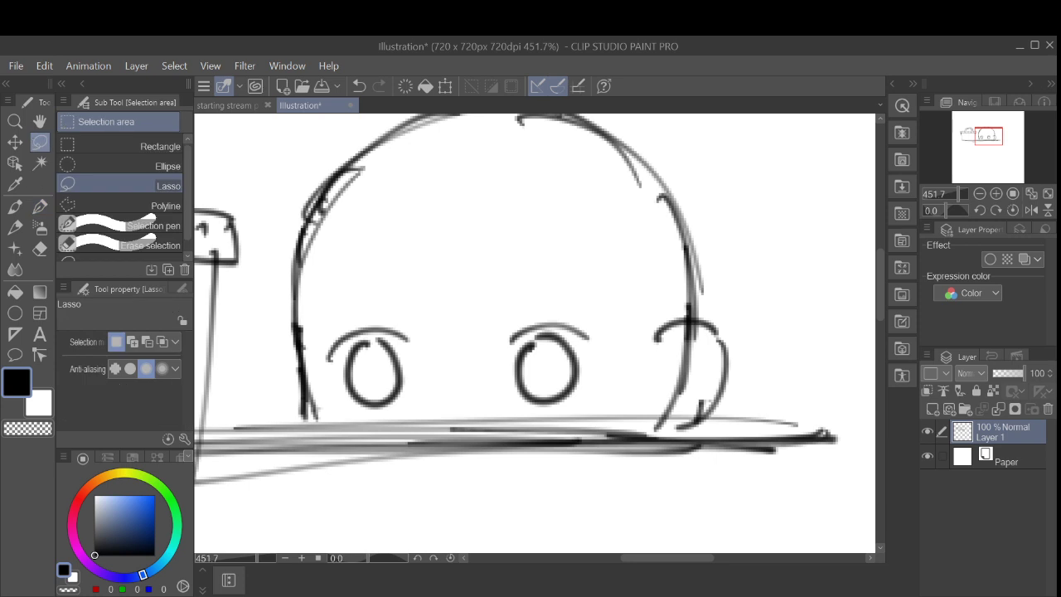
{"action": "mouse_move", "coordinate": [532, 339]}
{"action": "left_mouse_down"}
{"action": "mouse_move", "coordinate": [507, 367]}
{"action": "mouse_move", "coordinate": [513, 412]}
{"action": "mouse_move", "coordinate": [561, 409]}
{"action": "left_mouse_up"}
{"action": "key", "text": "ctrl+z"}
{"action": "mouse_move", "coordinate": [522, 346]}
{"action": "left_mouse_down"}
{"action": "mouse_move", "coordinate": [513, 373]}
{"action": "mouse_move", "coordinate": [531, 404]}
{"action": "mouse_move", "coordinate": [588, 391]}
{"action": "mouse_move", "coordinate": [594, 366]}
{"action": "mouse_move", "coordinate": [583, 341]}
{"action": "mouse_move", "coordinate": [561, 325]}
{"action": "mouse_move", "coordinate": [522, 348]}
{"action": "left_mouse_up"}
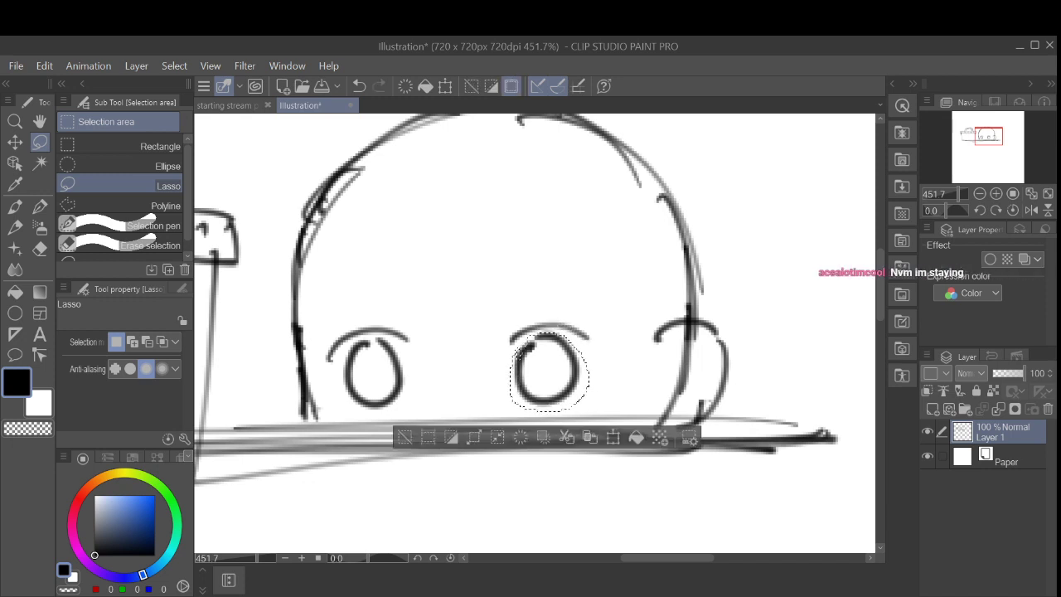
{"action": "key", "text": "ctrl+z"}
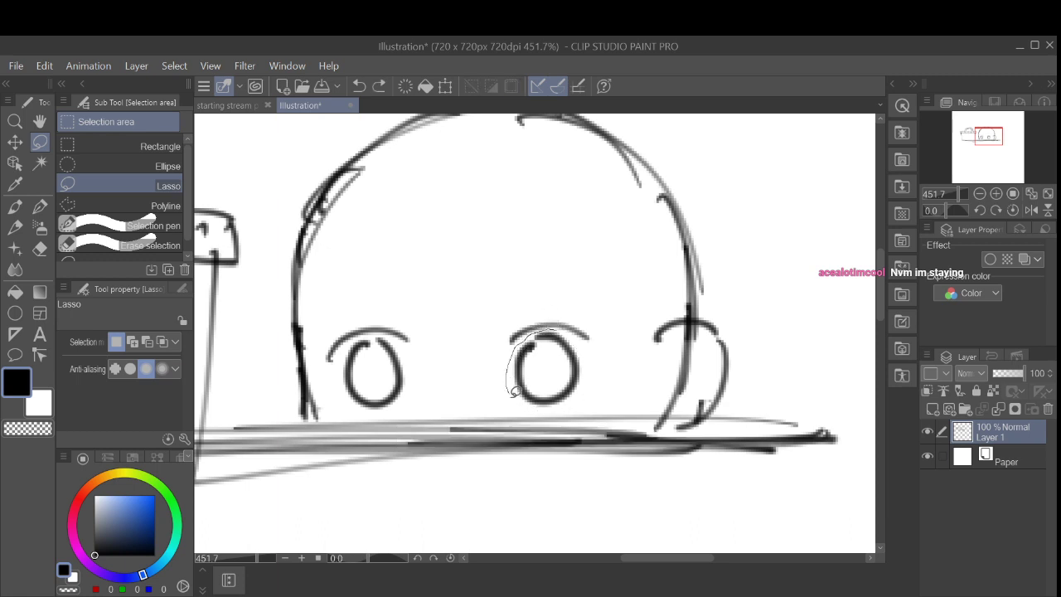
{"action": "mouse_move", "coordinate": [585, 398]}
{"action": "left_mouse_down"}
{"action": "mouse_move", "coordinate": [589, 344]}
{"action": "mouse_move", "coordinate": [553, 329]}
{"action": "left_mouse_up"}
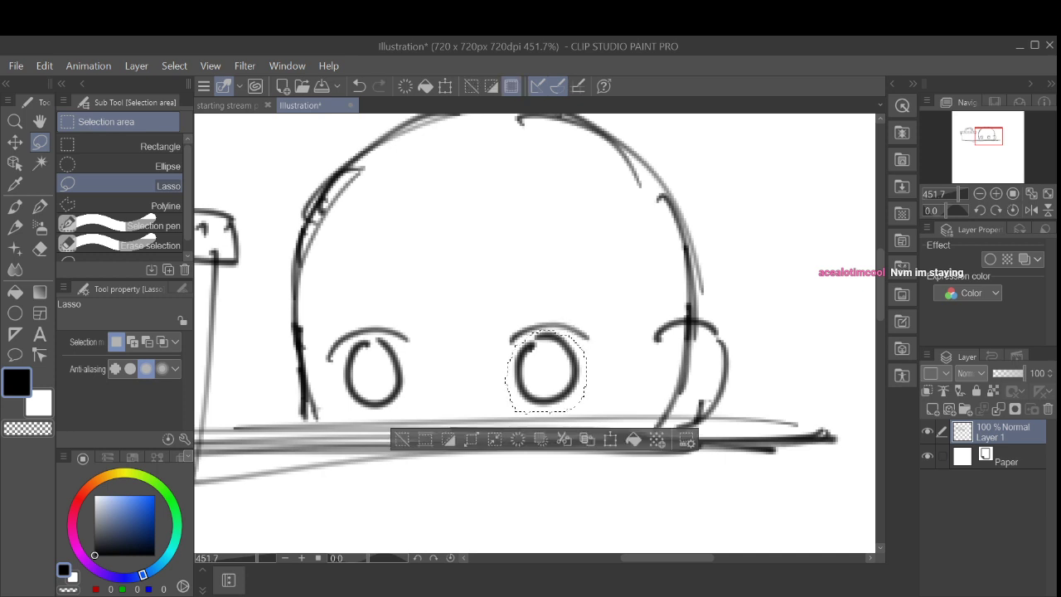
{"action": "left_click", "coordinate": [610, 439]}
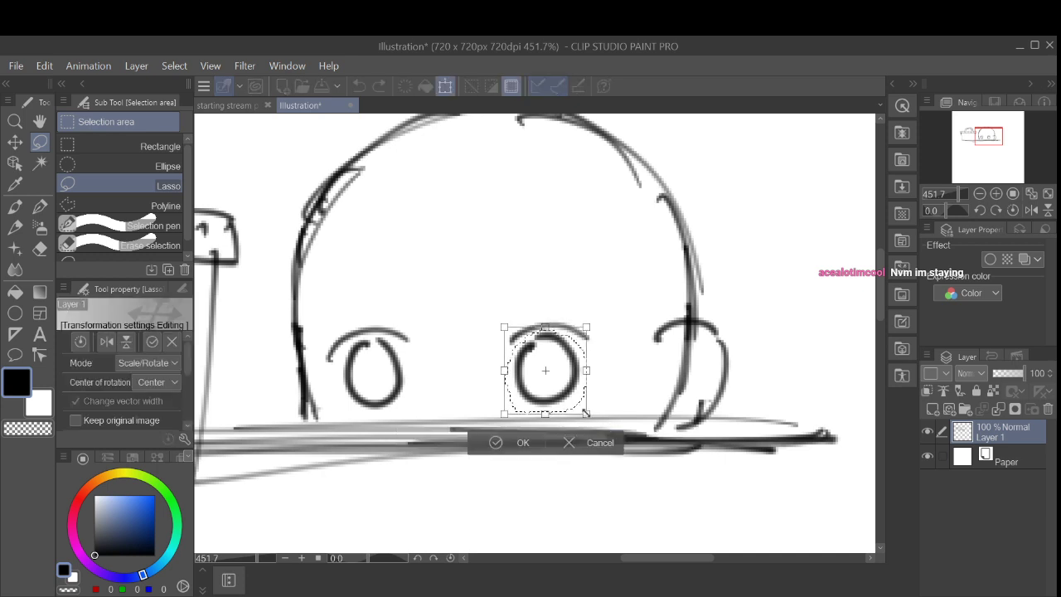
{"action": "mouse_move", "coordinate": [585, 412]}
{"action": "left_mouse_down"}
{"action": "mouse_move", "coordinate": [591, 419]}
{"action": "mouse_move", "coordinate": [558, 388]}
{"action": "left_mouse_up"}
{"action": "key", "text": "Return"}
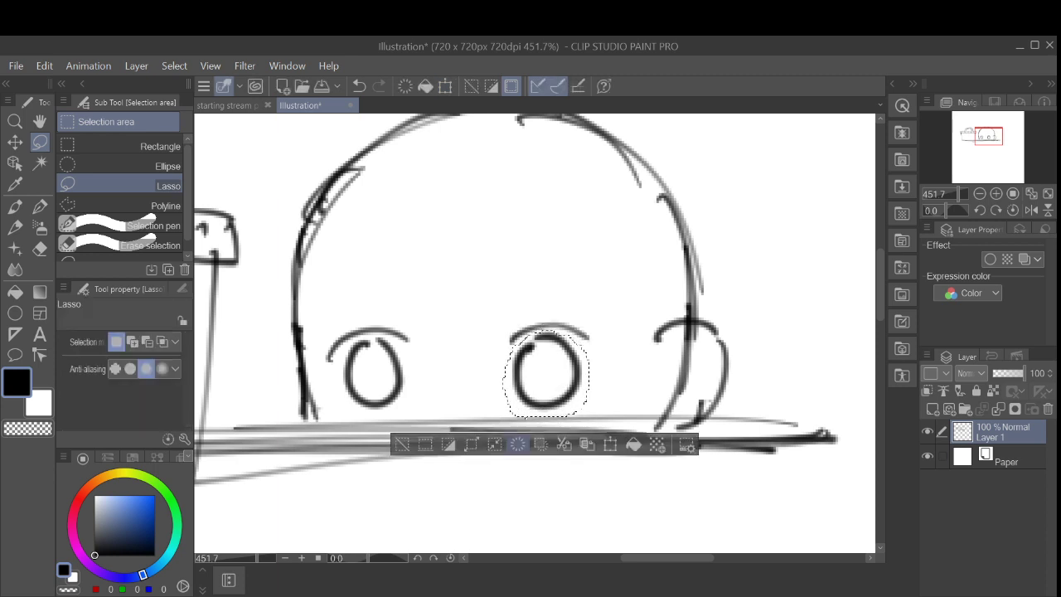
Step: Clear the selection around the enlarged right eye and compare both eyes against the whole head
{"action": "key", "text": "ctrl+d"}
{"action": "scroll", "coordinate": [618, 368], "scroll_direction": "down", "scroll_amount": 3}
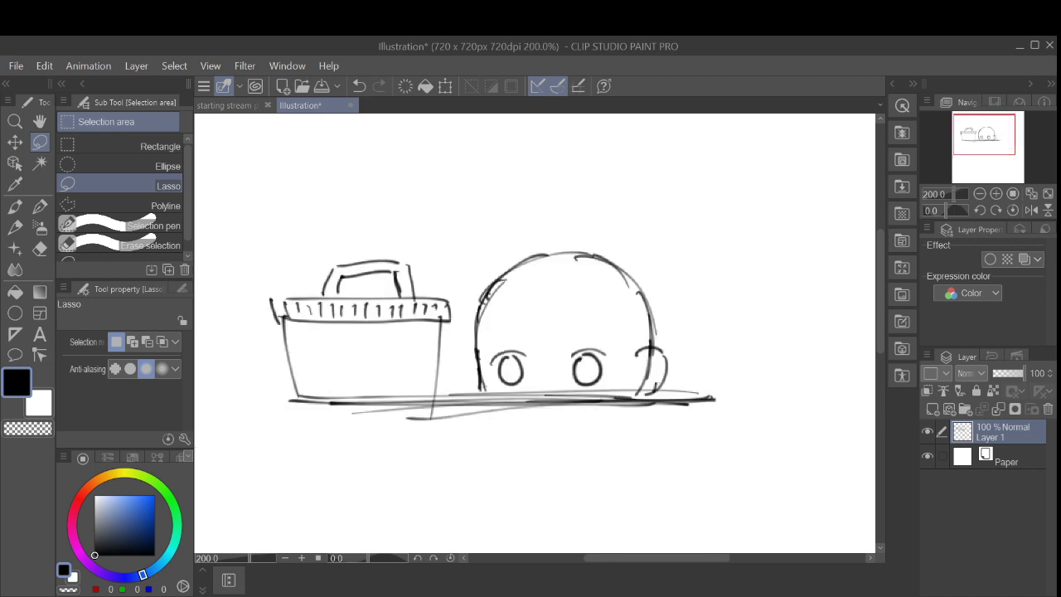
{"action": "scroll", "coordinate": [661, 377], "scroll_direction": "up", "scroll_amount": 3}
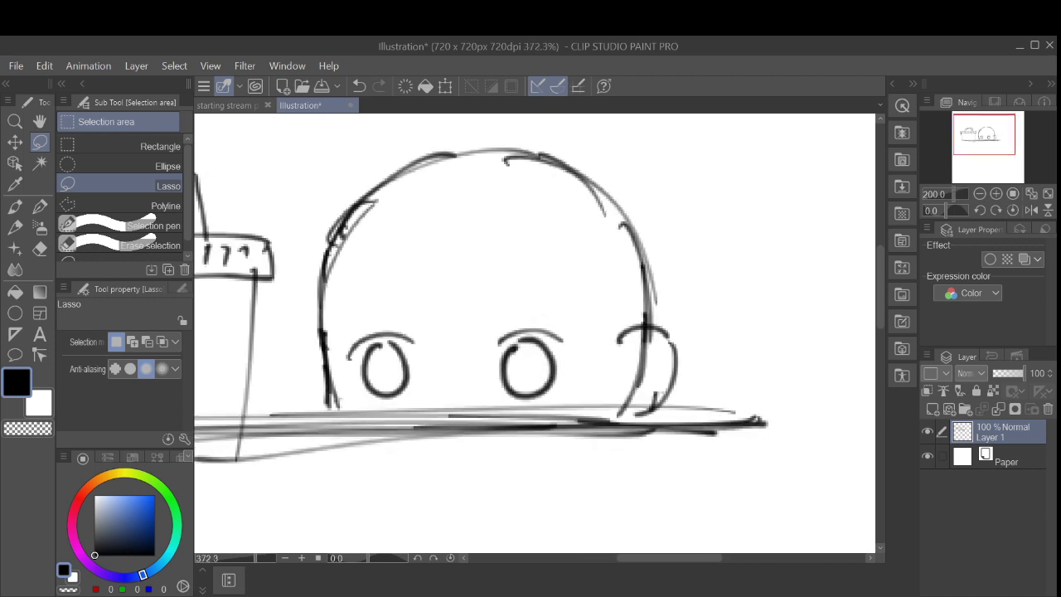
{"action": "scroll", "coordinate": [661, 376], "scroll_direction": "down", "scroll_amount": 1}
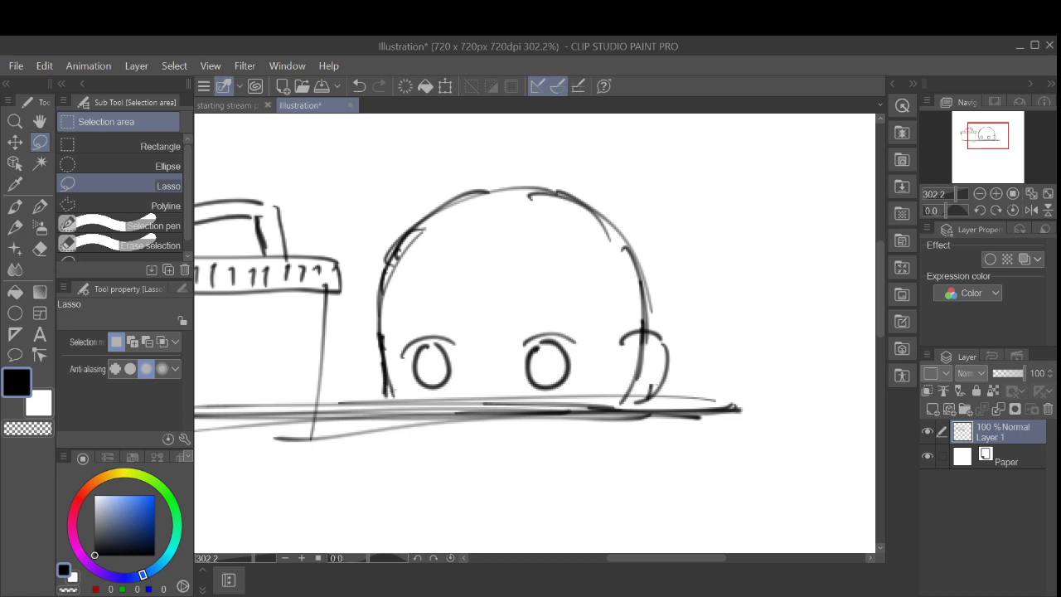
Step: Try short inner-fold curves inside the ear on the head's right side with the pen, undoing each attempt
{"action": "key", "text": "p"}
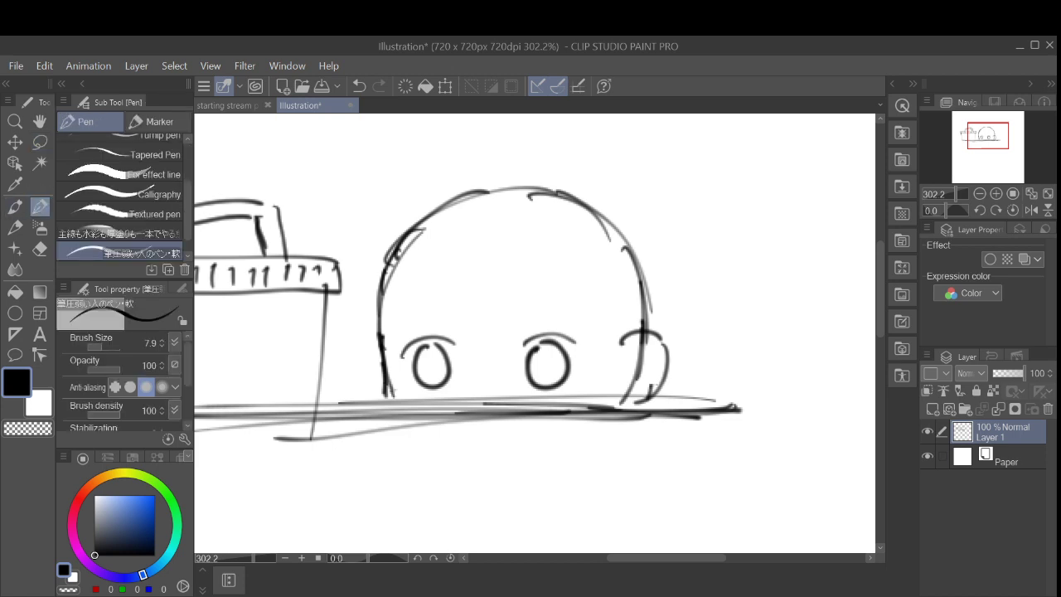
{"action": "mouse_move", "coordinate": [633, 347]}
{"action": "left_mouse_down"}
{"action": "mouse_move", "coordinate": [662, 376]}
{"action": "mouse_move", "coordinate": [653, 368]}
{"action": "left_mouse_up"}
{"action": "key", "text": "ctrl+z"}
{"action": "mouse_move", "coordinate": [628, 335]}
{"action": "left_mouse_down"}
{"action": "mouse_move", "coordinate": [647, 389]}
{"action": "mouse_move", "coordinate": [632, 372]}
{"action": "mouse_move", "coordinate": [643, 379]}
{"action": "left_mouse_up"}
{"action": "key", "text": "ctrl+z"}
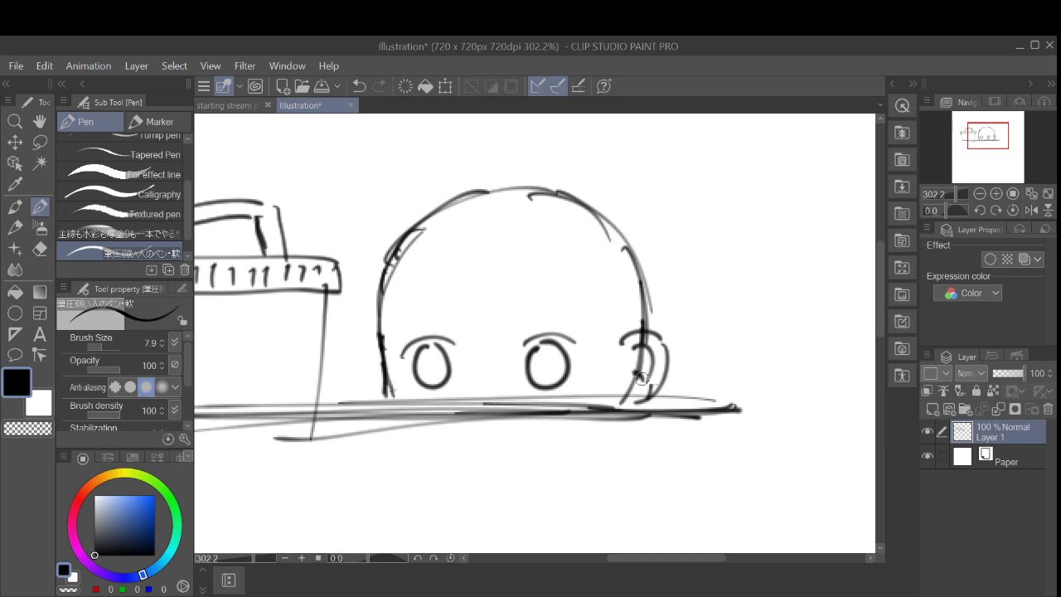
Step: Try a longer inner-ear line running down to the ground line, and undo the recent ear strokes
{"action": "scroll", "coordinate": [635, 339], "scroll_direction": "down", "scroll_amount": 2}
{"action": "mouse_move", "coordinate": [635, 339]}
{"action": "left_mouse_down"}
{"action": "mouse_move", "coordinate": [606, 387]}
{"action": "mouse_move", "coordinate": [617, 419]}
{"action": "mouse_move", "coordinate": [618, 406]}
{"action": "mouse_move", "coordinate": [600, 421]}
{"action": "mouse_move", "coordinate": [614, 409]}
{"action": "mouse_move", "coordinate": [605, 433]}
{"action": "left_mouse_up"}
{"action": "key", "text": "ctrl+z"}
{"action": "key", "text": "ctrl+z"}
{"action": "key", "text": "ctrl+z"}
{"action": "key", "text": "ctrl+z"}
{"action": "key", "text": "ctrl+z"}
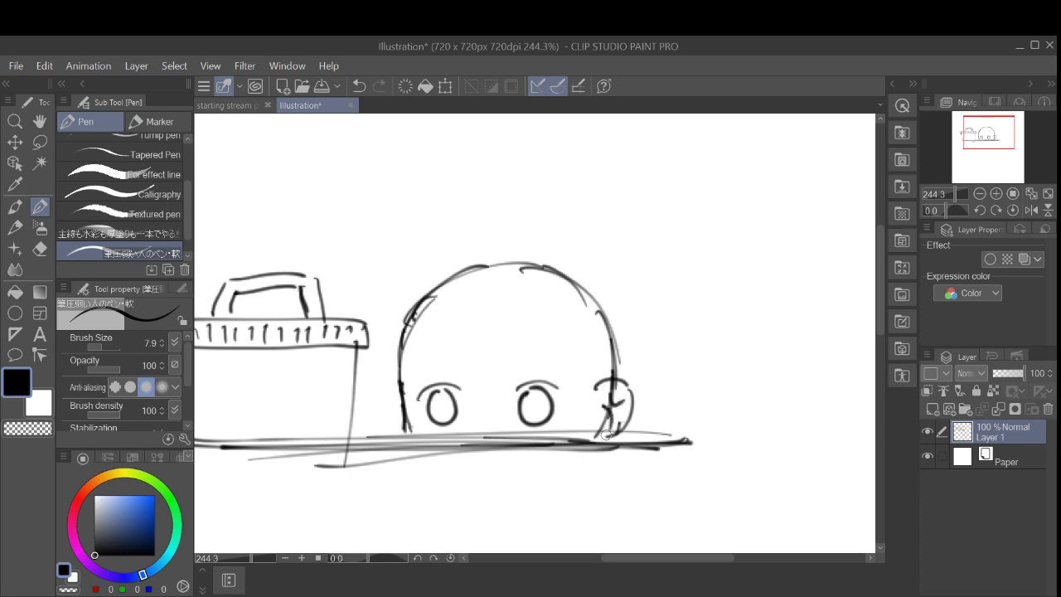
Step: Undo the last strokes drawn inside the ear at the right edge of the dome-shaped head
{"action": "key", "text": "ctrl+z"}
{"action": "key", "text": "ctrl+z"}
{"action": "mouse_move", "coordinate": [606, 393]}
{"action": "left_mouse_down"}
{"action": "mouse_move", "coordinate": [619, 395]}
{"action": "mouse_move", "coordinate": [614, 426]}
{"action": "left_mouse_up"}
{"action": "key", "text": "ctrl+z"}
{"action": "key", "text": "ctrl+z"}
{"action": "mouse_move", "coordinate": [531, 356]}
{"action": "left_mouse_down"}
{"action": "mouse_move", "coordinate": [621, 264]}
{"action": "mouse_move", "coordinate": [571, 315]}
{"action": "left_mouse_up"}
{"action": "scroll", "coordinate": [603, 358], "scroll_direction": "up", "scroll_amount": 3}
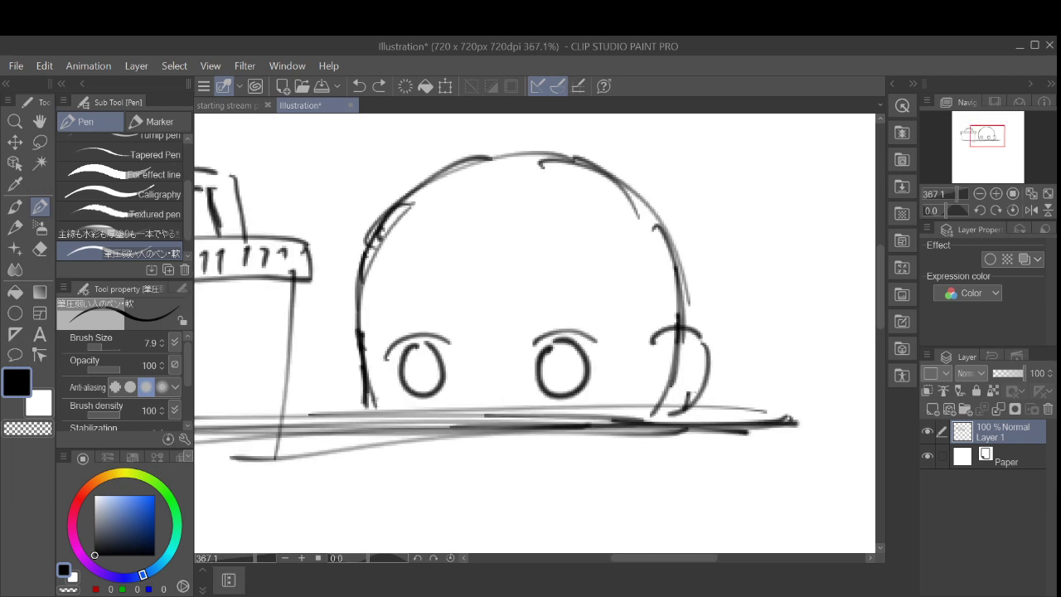
Step: Undo the right eye's oval, keeping the arc above it
{"action": "key", "text": "ctrl+z"}
{"action": "key", "text": "ctrl+z"}
{"action": "key", "text": "ctrl+z"}
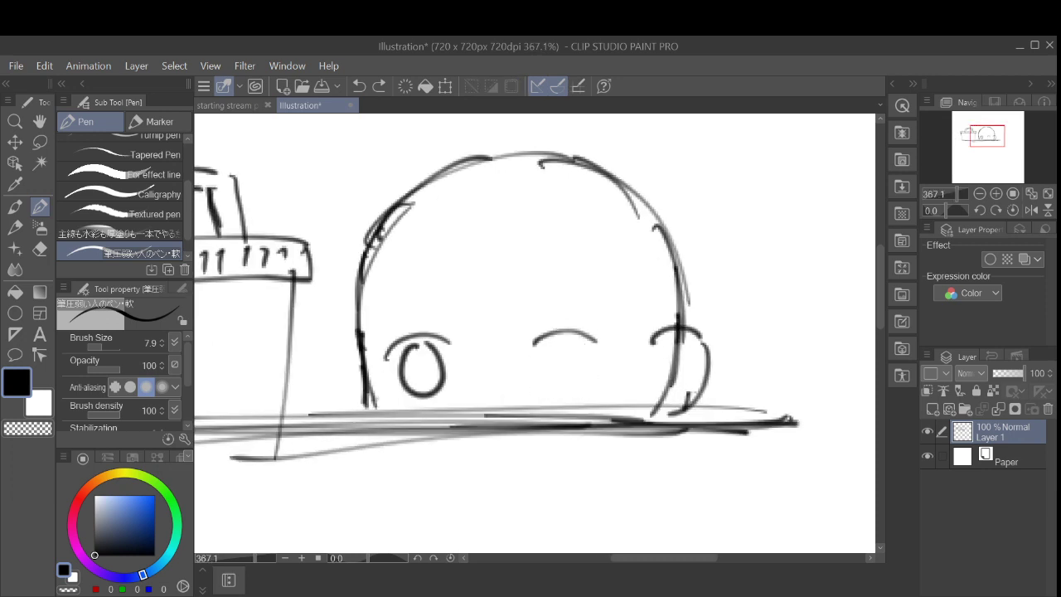
Step: Try redrawing the right eye as a freehand oval beneath its arc, then undo it
{"action": "mouse_move", "coordinate": [554, 336]}
{"action": "left_mouse_down"}
{"action": "mouse_move", "coordinate": [539, 364]}
{"action": "mouse_move", "coordinate": [557, 339]}
{"action": "mouse_move", "coordinate": [572, 347]}
{"action": "mouse_move", "coordinate": [539, 352]}
{"action": "mouse_move", "coordinate": [572, 341]}
{"action": "mouse_move", "coordinate": [552, 347]}
{"action": "mouse_move", "coordinate": [579, 373]}
{"action": "mouse_move", "coordinate": [563, 340]}
{"action": "mouse_move", "coordinate": [540, 363]}
{"action": "mouse_move", "coordinate": [557, 343]}
{"action": "mouse_move", "coordinate": [577, 346]}
{"action": "mouse_move", "coordinate": [554, 342]}
{"action": "left_mouse_up"}
{"action": "key", "text": "ctrl+z"}
{"action": "key", "text": "ctrl+z"}
{"action": "key", "text": "ctrl+z"}
{"action": "key", "text": "ctrl+z"}
{"action": "key", "text": "ctrl+z"}
{"action": "key", "text": "ctrl+z"}
{"action": "scroll", "coordinate": [641, 380], "scroll_direction": "down", "scroll_amount": 3}
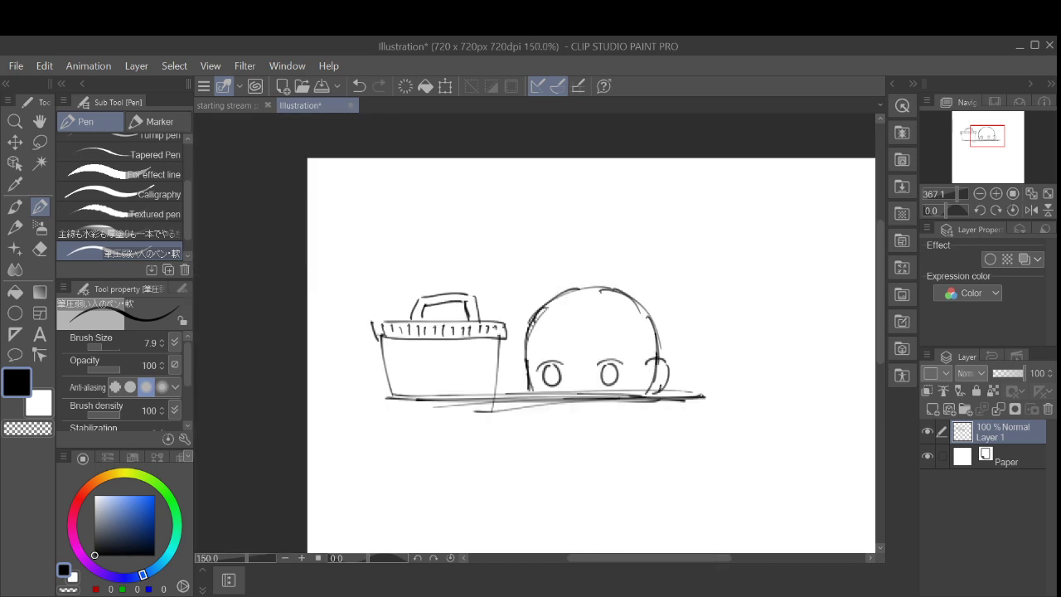
{"action": "key", "text": "ctrl+z"}
{"action": "scroll", "coordinate": [620, 390], "scroll_direction": "up", "scroll_amount": 3}
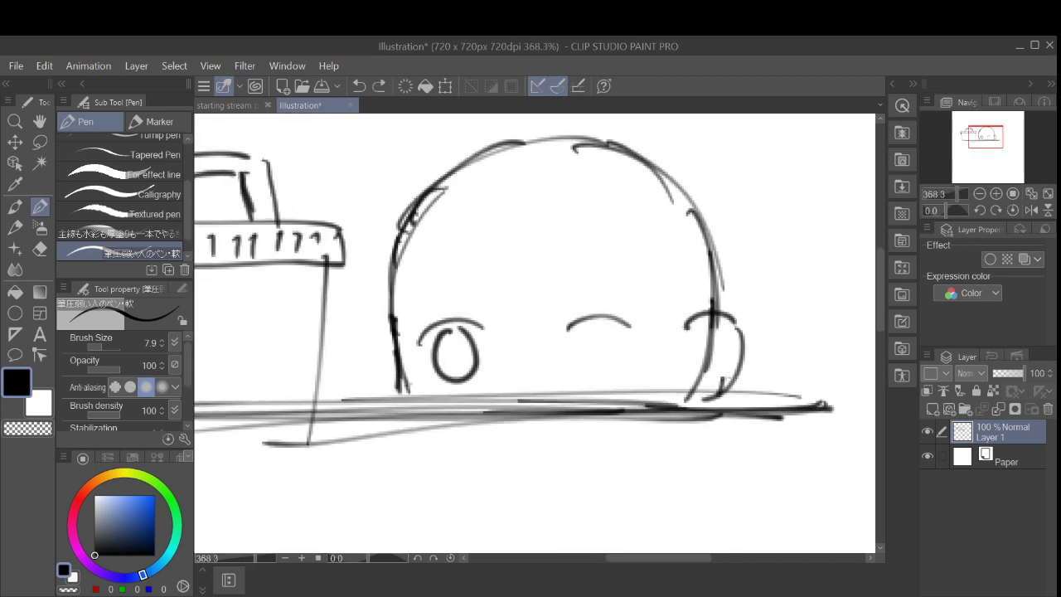
Step: Try several replacement ovals for the right eye, undoing each rejected version
{"action": "scroll", "coordinate": [606, 366], "scroll_direction": "down", "scroll_amount": 2}
{"action": "mouse_move", "coordinate": [594, 340]}
{"action": "left_mouse_down"}
{"action": "mouse_move", "coordinate": [583, 355]}
{"action": "mouse_move", "coordinate": [595, 340]}
{"action": "mouse_move", "coordinate": [599, 375]}
{"action": "mouse_move", "coordinate": [597, 340]}
{"action": "left_mouse_up"}
{"action": "key", "text": "ctrl+z"}
{"action": "key", "text": "ctrl+z"}
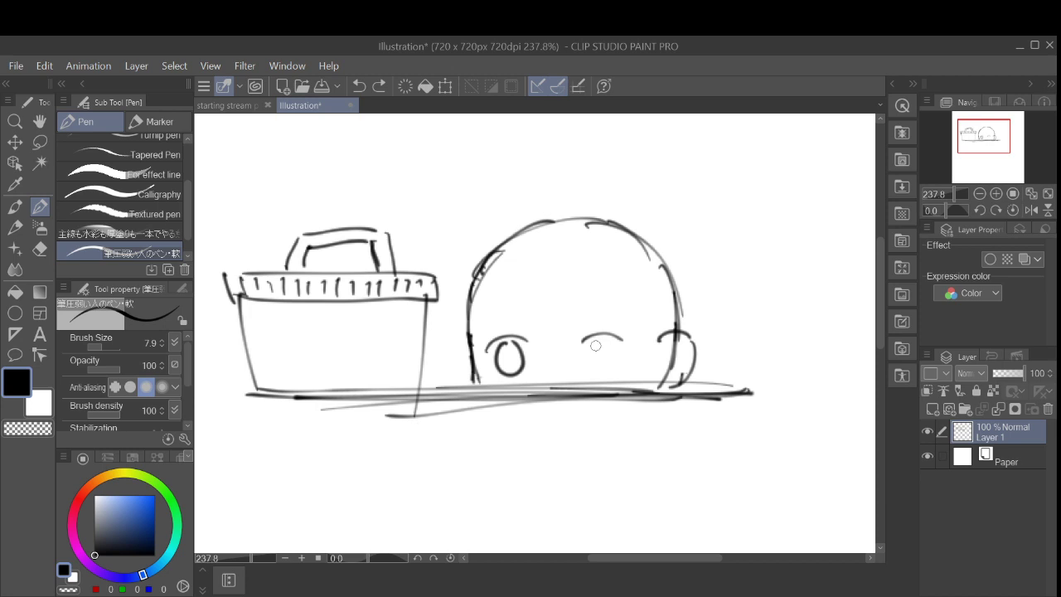
{"action": "mouse_move", "coordinate": [600, 340]}
{"action": "left_mouse_down"}
{"action": "mouse_move", "coordinate": [589, 370]}
{"action": "mouse_move", "coordinate": [597, 343]}
{"action": "left_mouse_up"}
{"action": "key", "text": "ctrl+z"}
{"action": "key", "text": "ctrl+z"}
{"action": "mouse_move", "coordinate": [600, 343]}
{"action": "left_mouse_down"}
{"action": "mouse_move", "coordinate": [586, 367]}
{"action": "mouse_move", "coordinate": [613, 363]}
{"action": "mouse_move", "coordinate": [599, 337]}
{"action": "left_mouse_up"}
{"action": "key", "text": "ctrl+z"}
{"action": "key", "text": "ctrl+z"}
{"action": "key", "text": "ctrl+z"}
{"action": "mouse_move", "coordinate": [599, 339]}
{"action": "left_mouse_down"}
{"action": "mouse_move", "coordinate": [594, 373]}
{"action": "mouse_move", "coordinate": [601, 341]}
{"action": "mouse_move", "coordinate": [592, 349]}
{"action": "mouse_move", "coordinate": [610, 371]}
{"action": "mouse_move", "coordinate": [599, 342]}
{"action": "mouse_move", "coordinate": [612, 369]}
{"action": "mouse_move", "coordinate": [599, 340]}
{"action": "mouse_move", "coordinate": [611, 350]}
{"action": "mouse_move", "coordinate": [594, 339]}
{"action": "mouse_move", "coordinate": [588, 355]}
{"action": "mouse_move", "coordinate": [597, 341]}
{"action": "mouse_move", "coordinate": [589, 349]}
{"action": "mouse_move", "coordinate": [611, 358]}
{"action": "mouse_move", "coordinate": [598, 338]}
{"action": "left_mouse_up"}
{"action": "key", "text": "ctrl+z"}
{"action": "key", "text": "ctrl+z"}
{"action": "key", "text": "ctrl+z"}
{"action": "key", "text": "ctrl+z"}
{"action": "key", "text": "ctrl+z"}
{"action": "key", "text": "ctrl+z"}
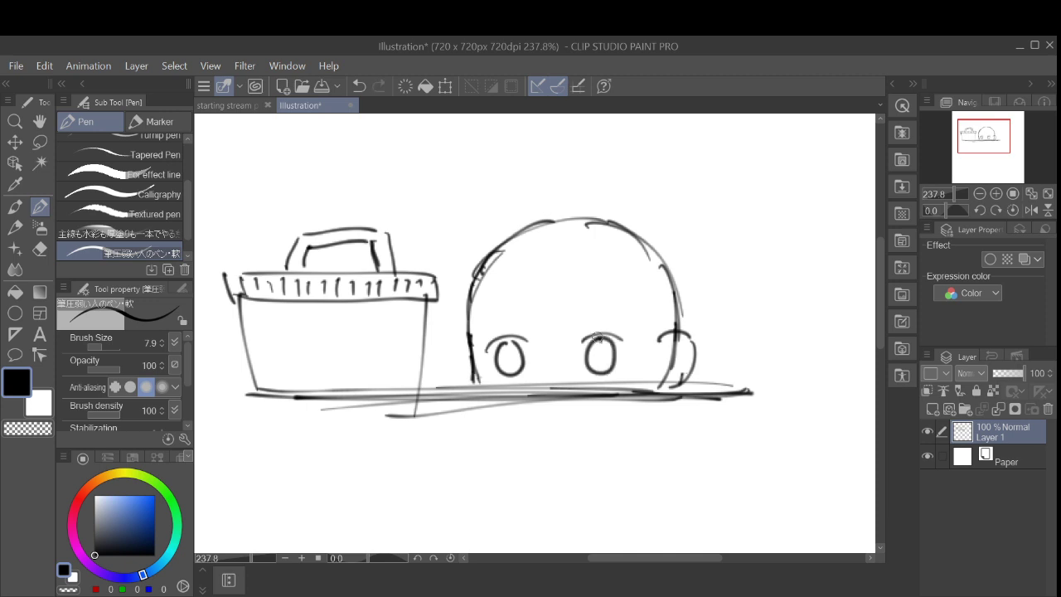
Step: Compare the whole sketch with and without the new right eye, and leave the oval undone
{"action": "key", "text": "ctrl+minus"}
{"action": "key", "text": "ctrl+minus"}
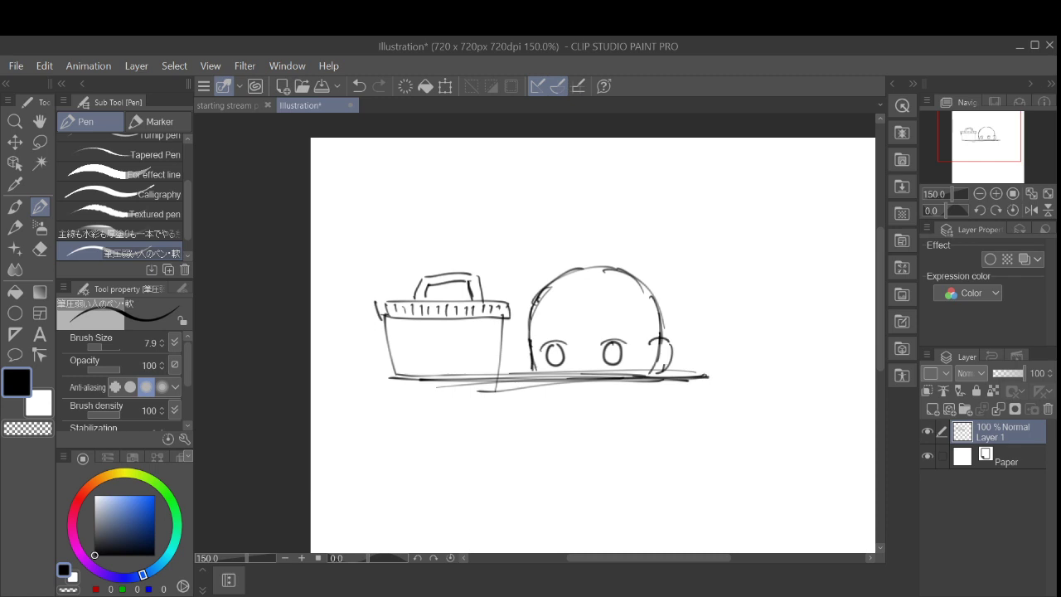
{"action": "key", "text": "ctrl+z"}
{"action": "key", "text": "ctrl+y"}
{"action": "key", "text": "ctrl+z"}
{"action": "scroll", "coordinate": [665, 346], "scroll_direction": "up", "scroll_amount": 1}
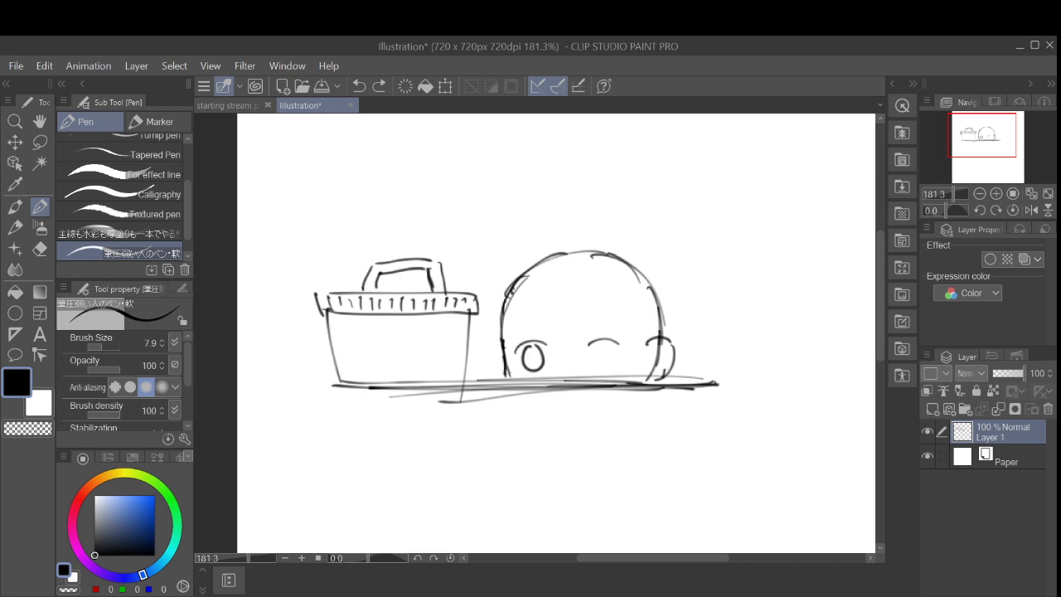
Step: Draw a thin oval for the right eye and darken its outline with additional strokes
{"action": "scroll", "coordinate": [639, 337], "scroll_direction": "up", "scroll_amount": 4}
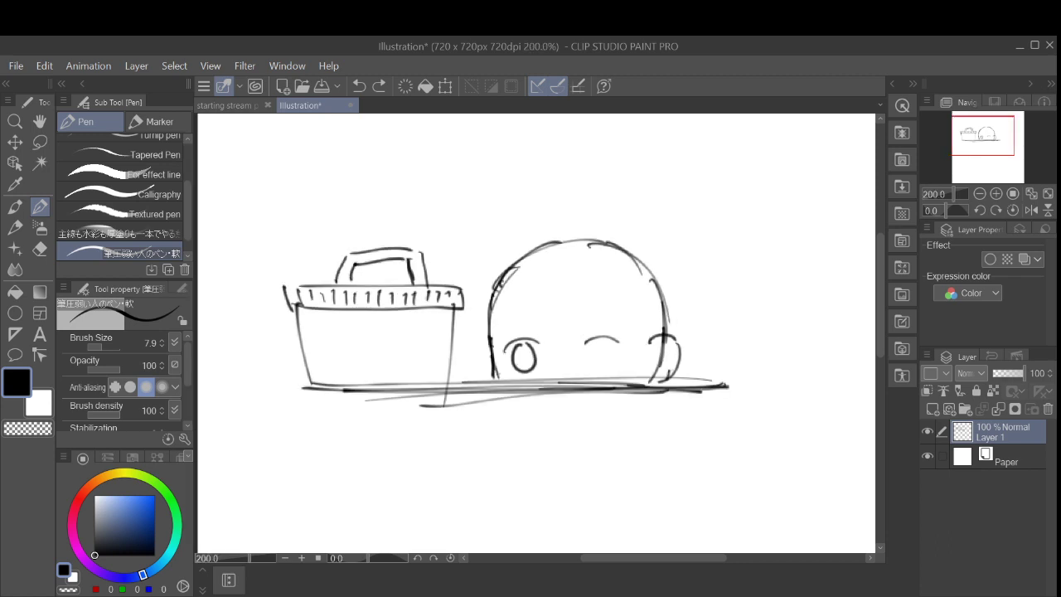
{"action": "mouse_move", "coordinate": [554, 354]}
{"action": "left_mouse_down"}
{"action": "mouse_move", "coordinate": [560, 416]}
{"action": "mouse_move", "coordinate": [554, 352]}
{"action": "left_mouse_up"}
{"action": "key", "text": "ctrl+z"}
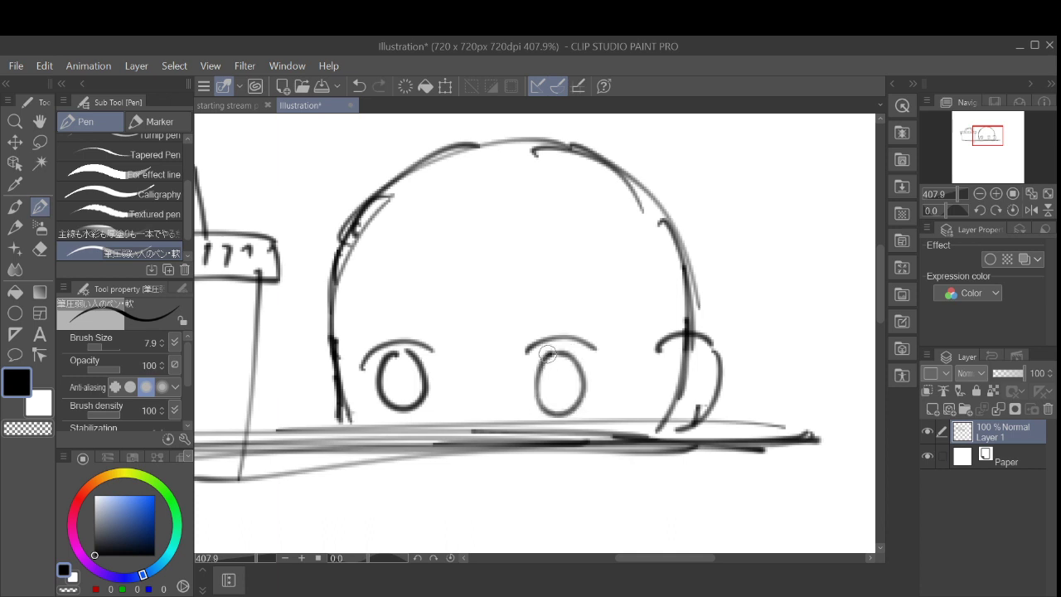
{"action": "key", "text": "ctrl+minus"}
{"action": "key", "text": "ctrl+minus"}
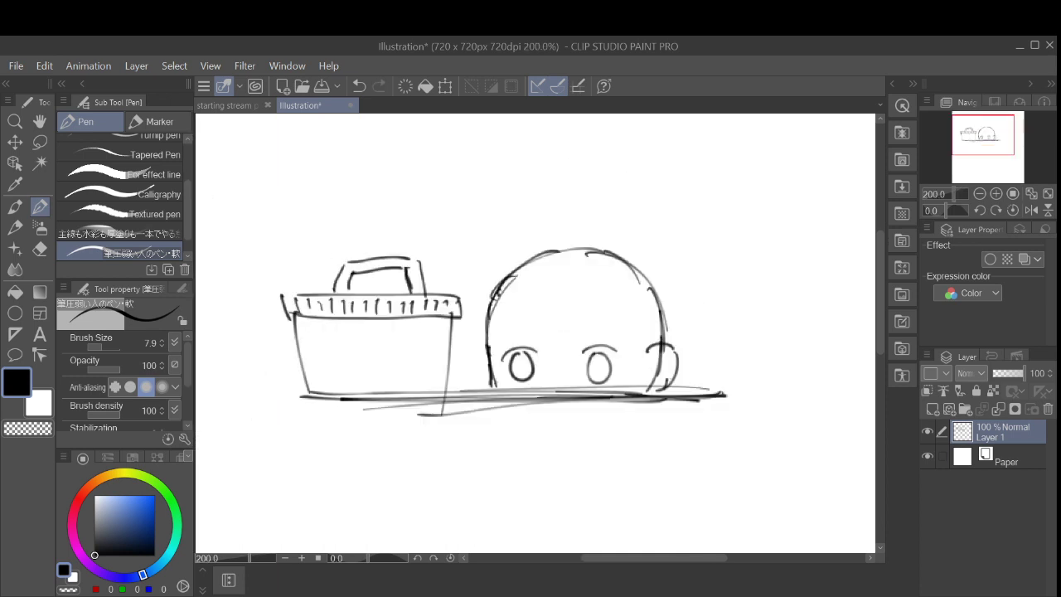
{"action": "scroll", "coordinate": [653, 341], "scroll_direction": "up", "scroll_amount": 1}
{"action": "scroll", "coordinate": [700, 325], "scroll_direction": "up", "scroll_amount": 2}
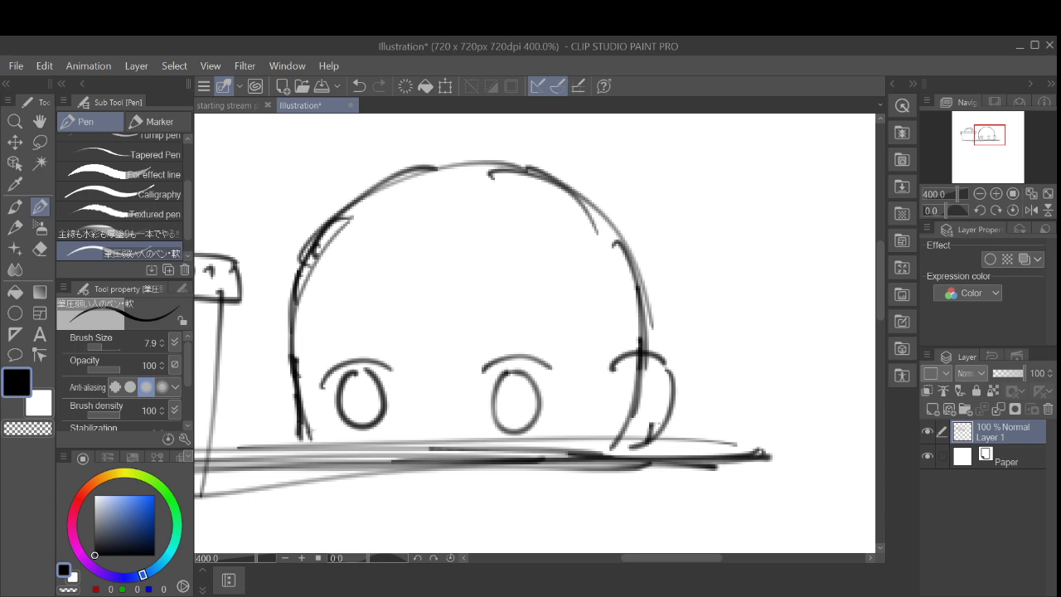
{"action": "mouse_move", "coordinate": [507, 373]}
{"action": "left_mouse_down"}
{"action": "mouse_move", "coordinate": [493, 414]}
{"action": "mouse_move", "coordinate": [498, 383]}
{"action": "mouse_move", "coordinate": [498, 420]}
{"action": "mouse_move", "coordinate": [497, 399]}
{"action": "mouse_move", "coordinate": [509, 429]}
{"action": "left_mouse_up"}
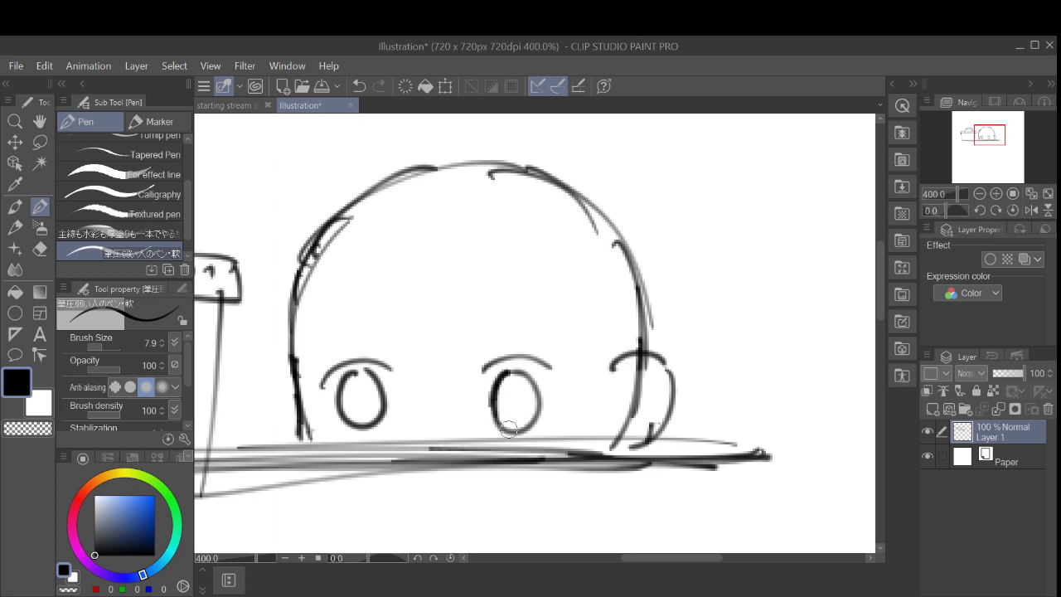
{"action": "mouse_move", "coordinate": [506, 375]}
{"action": "left_mouse_down"}
{"action": "mouse_move", "coordinate": [529, 382]}
{"action": "mouse_move", "coordinate": [541, 412]}
{"action": "mouse_move", "coordinate": [518, 430]}
{"action": "mouse_move", "coordinate": [529, 427]}
{"action": "left_mouse_up"}
{"action": "scroll", "coordinate": [559, 352], "scroll_direction": "down", "scroll_amount": 4}
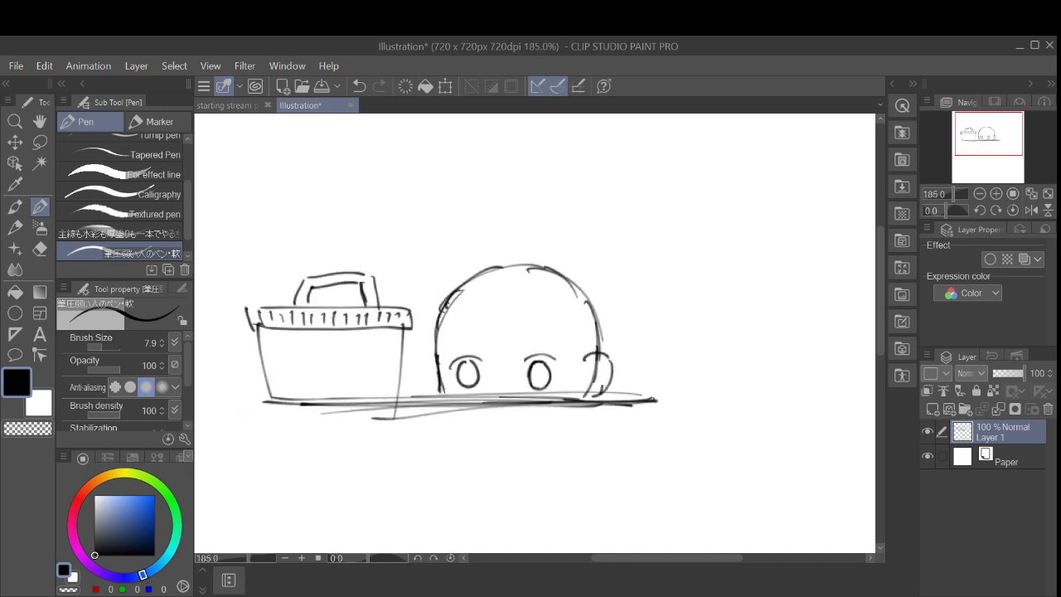
Step: Undo the right eye's darkened outline and the oval under it
{"action": "key", "text": "ctrl+z"}
{"action": "key", "text": "ctrl+z"}
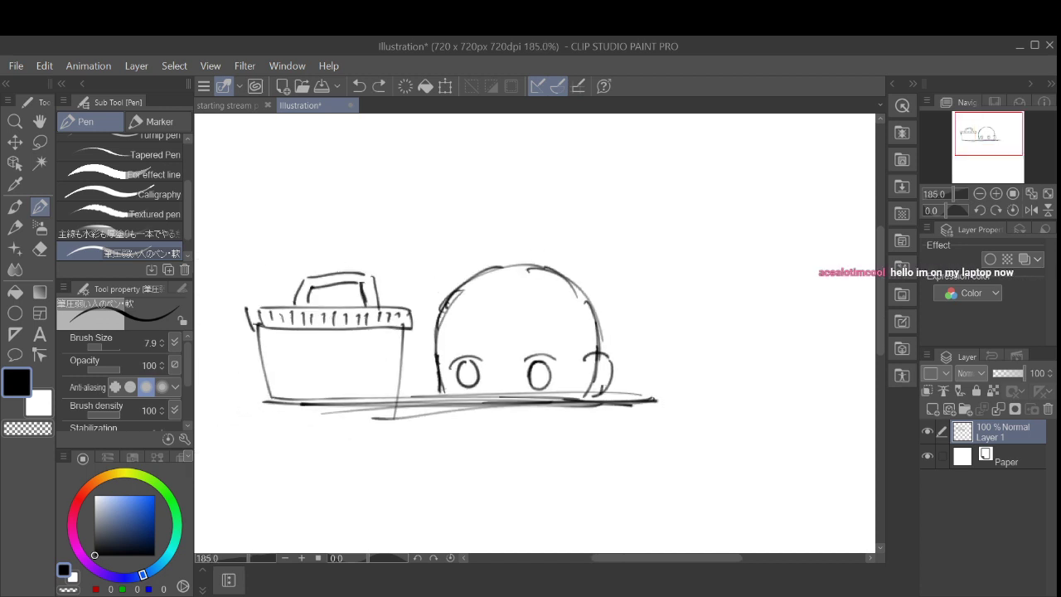
{"action": "key", "text": "ctrl+z"}
{"action": "key", "text": "ctrl+z"}
Step: Try another right-eye oval, check it against the whole sketch, and undo it
{"action": "scroll", "coordinate": [576, 359], "scroll_direction": "up", "scroll_amount": 4}
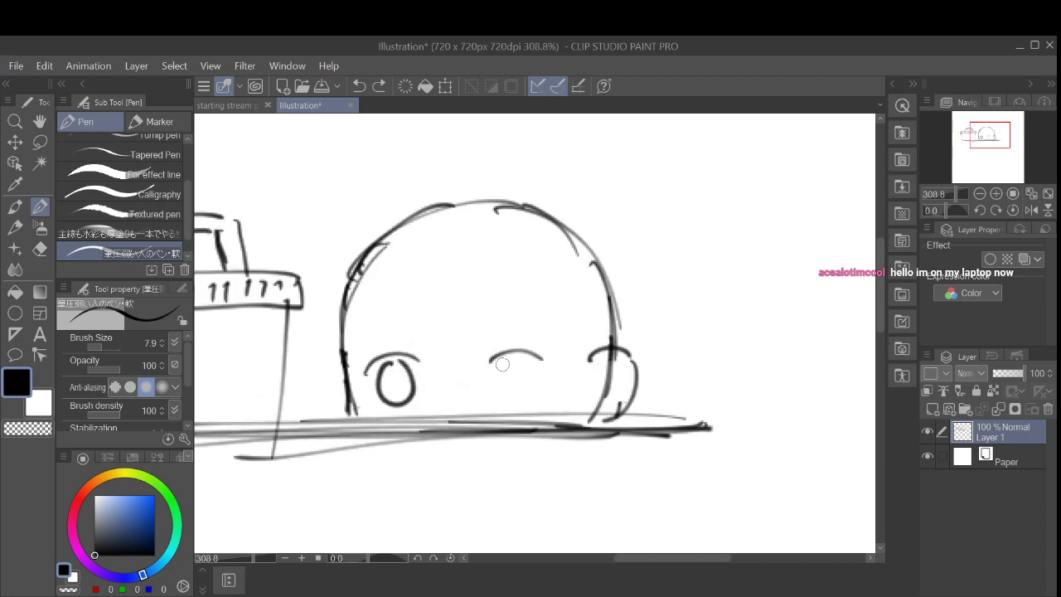
{"action": "mouse_move", "coordinate": [505, 358]}
{"action": "left_mouse_down"}
{"action": "mouse_move", "coordinate": [530, 379]}
{"action": "mouse_move", "coordinate": [539, 363]}
{"action": "mouse_move", "coordinate": [501, 374]}
{"action": "mouse_move", "coordinate": [532, 374]}
{"action": "mouse_move", "coordinate": [521, 358]}
{"action": "mouse_move", "coordinate": [502, 371]}
{"action": "mouse_move", "coordinate": [512, 362]}
{"action": "mouse_move", "coordinate": [503, 396]}
{"action": "mouse_move", "coordinate": [511, 359]}
{"action": "mouse_move", "coordinate": [616, 331]}
{"action": "left_mouse_up"}
{"action": "key", "text": "ctrl+z"}
{"action": "key", "text": "ctrl+z"}
{"action": "key", "text": "ctrl+z"}
{"action": "key", "text": "ctrl+z"}
{"action": "scroll", "coordinate": [539, 371], "scroll_direction": "down", "scroll_amount": 4}
{"action": "scroll", "coordinate": [552, 373], "scroll_direction": "up", "scroll_amount": 1}
{"action": "scroll", "coordinate": [582, 343], "scroll_direction": "up", "scroll_amount": 3}
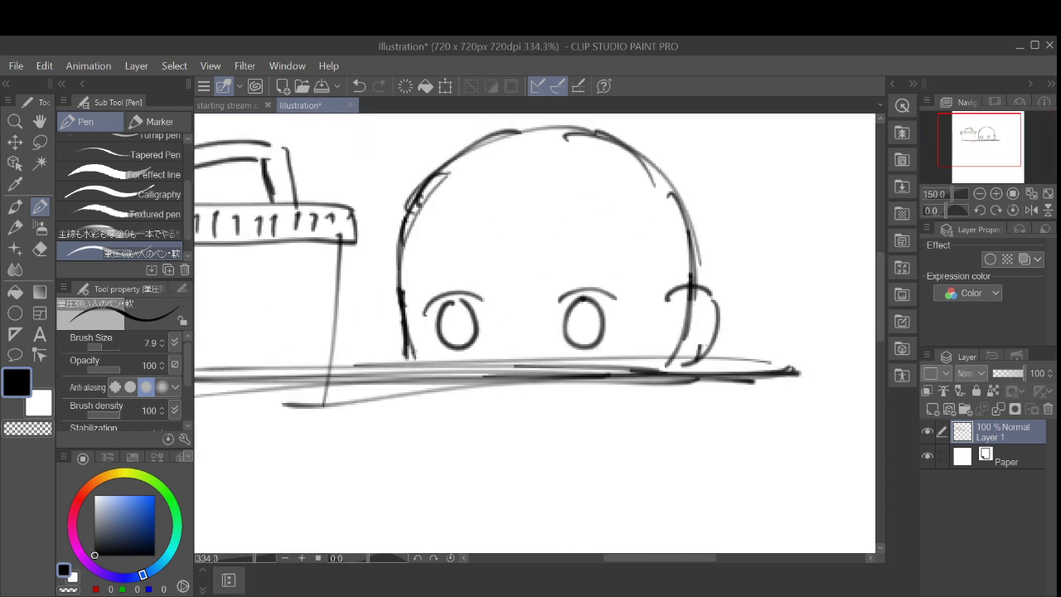
{"action": "key", "text": "ctrl+z"}
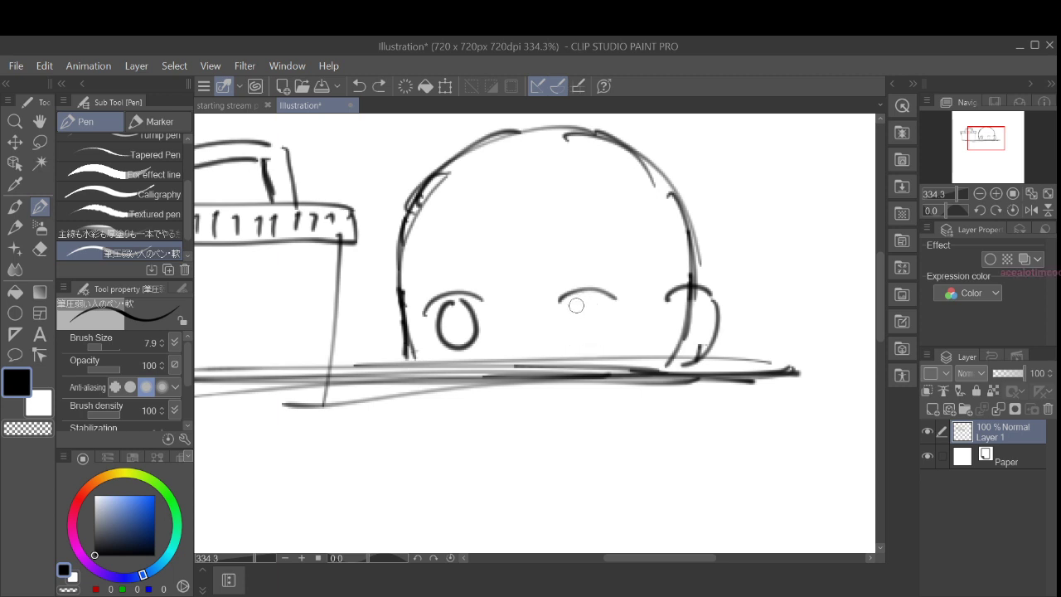
Step: Try narrower and heavier ovals under the right eye's arc, undoing each one
{"action": "left_click_drag", "start_coordinate": [573, 304], "coordinate": [578, 302]}
{"action": "key", "text": "ctrl+z"}
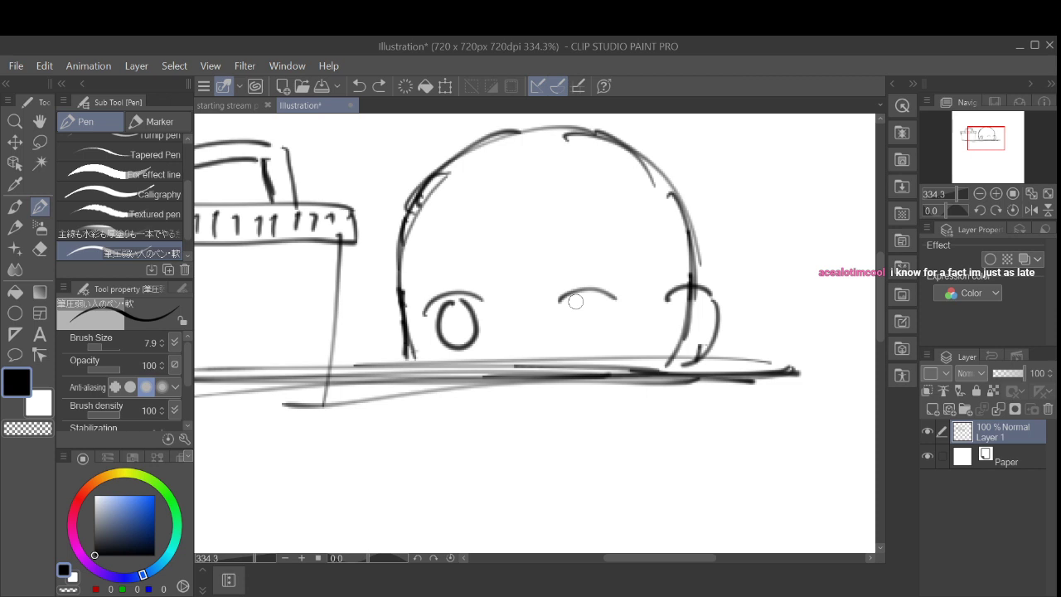
{"action": "mouse_move", "coordinate": [578, 301]}
{"action": "left_mouse_down"}
{"action": "mouse_move", "coordinate": [599, 310]}
{"action": "mouse_move", "coordinate": [580, 305]}
{"action": "mouse_move", "coordinate": [576, 359]}
{"action": "mouse_move", "coordinate": [580, 301]}
{"action": "left_mouse_up"}
{"action": "key", "text": "ctrl+z"}
{"action": "key", "text": "ctrl+z"}
{"action": "key", "text": "ctrl+z"}
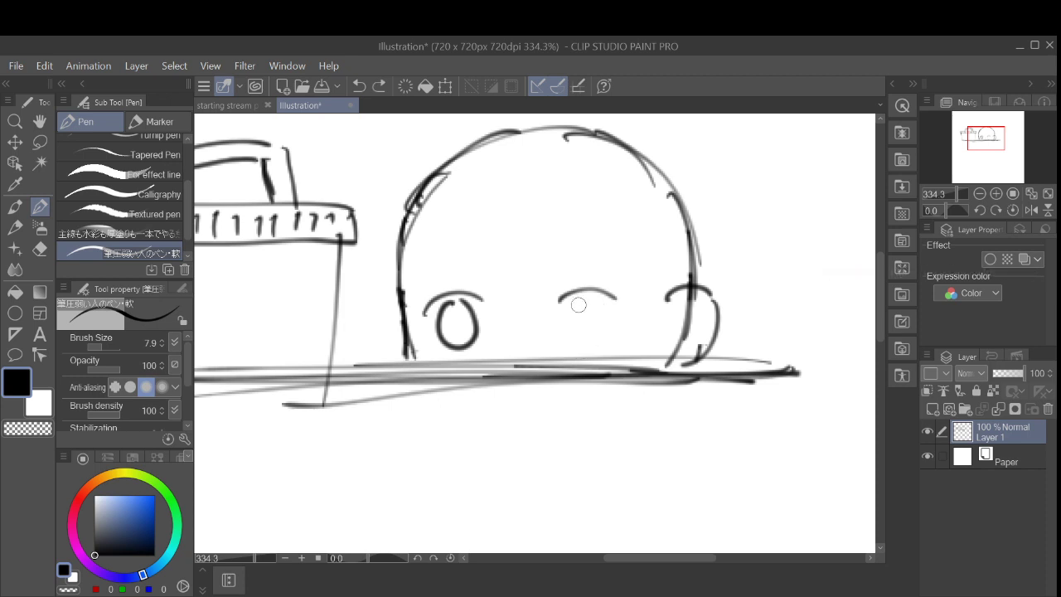
{"action": "mouse_move", "coordinate": [584, 299]}
{"action": "left_mouse_down"}
{"action": "mouse_move", "coordinate": [569, 344]}
{"action": "mouse_move", "coordinate": [586, 346]}
{"action": "mouse_move", "coordinate": [591, 297]}
{"action": "left_mouse_up"}
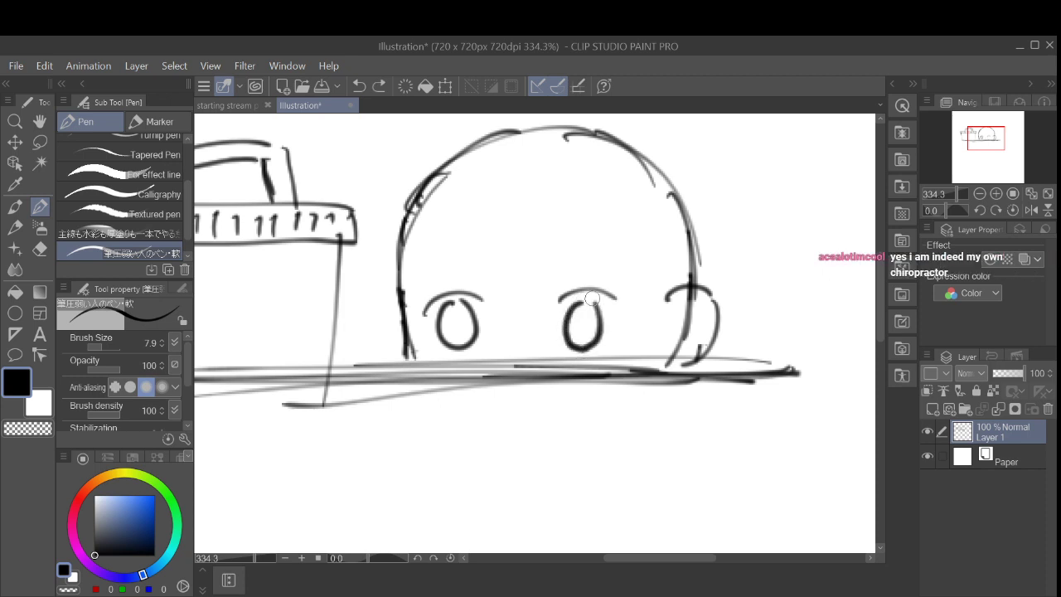
{"action": "key", "text": "ctrl+z"}
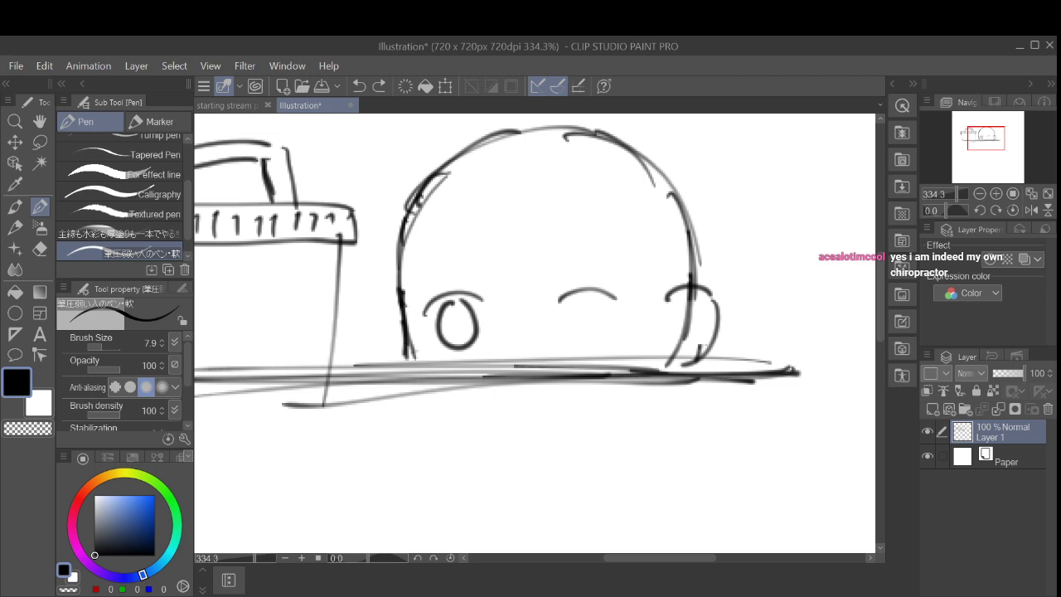
Step: Try more freehand ovals for the right eye, working closer and from farther out, and undo them
{"action": "mouse_move", "coordinate": [572, 301]}
{"action": "left_mouse_down"}
{"action": "mouse_move", "coordinate": [602, 334]}
{"action": "mouse_move", "coordinate": [590, 297]}
{"action": "mouse_move", "coordinate": [563, 337]}
{"action": "mouse_move", "coordinate": [583, 301]}
{"action": "mouse_move", "coordinate": [591, 384]}
{"action": "mouse_move", "coordinate": [560, 383]}
{"action": "mouse_move", "coordinate": [568, 371]}
{"action": "left_mouse_up"}
{"action": "key", "text": "ctrl+z"}
{"action": "key", "text": "ctrl+z"}
{"action": "scroll", "coordinate": [616, 326], "scroll_direction": "down", "scroll_amount": 2}
{"action": "key", "text": "ctrl+z"}
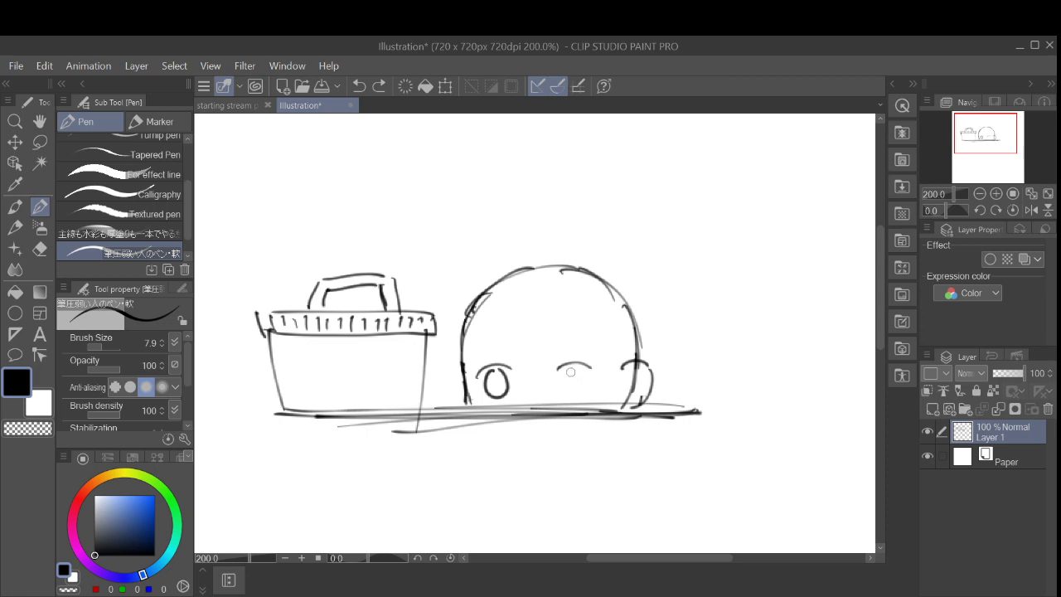
{"action": "mouse_move", "coordinate": [570, 371]}
{"action": "left_mouse_down"}
{"action": "mouse_move", "coordinate": [581, 376]}
{"action": "mouse_move", "coordinate": [571, 371]}
{"action": "left_mouse_up"}
{"action": "key", "text": "ctrl+z"}
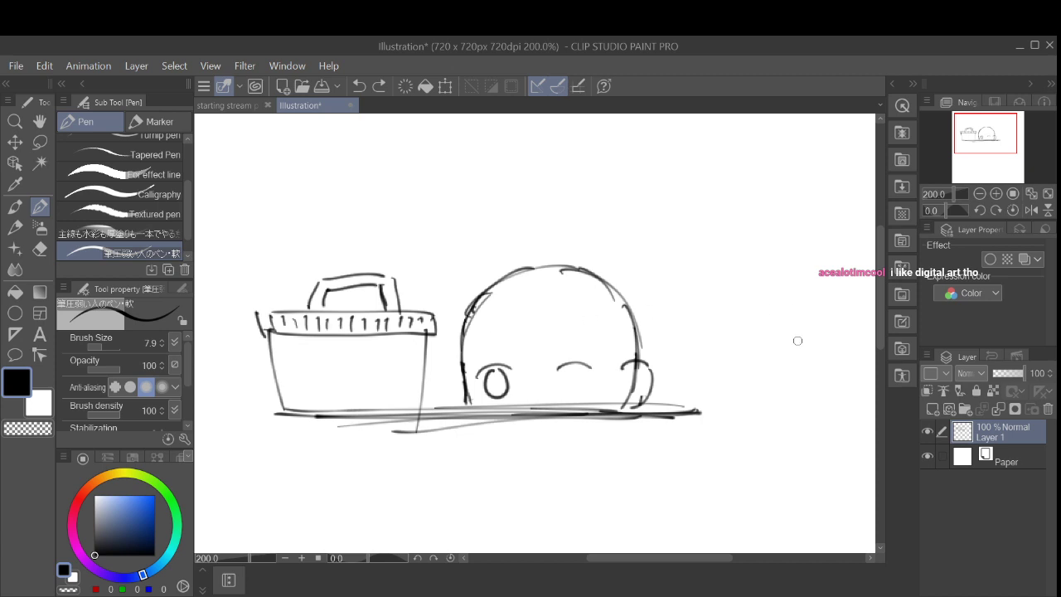
{"action": "mouse_move", "coordinate": [573, 367]}
{"action": "left_mouse_down"}
{"action": "mouse_move", "coordinate": [566, 401]}
{"action": "mouse_move", "coordinate": [580, 368]}
{"action": "left_mouse_up"}
{"action": "key", "text": "ctrl+z"}
Step: Try drawing the right eye's oval in a close-up of the face, then undo it
{"action": "scroll", "coordinate": [597, 387], "scroll_direction": "up", "scroll_amount": 4}
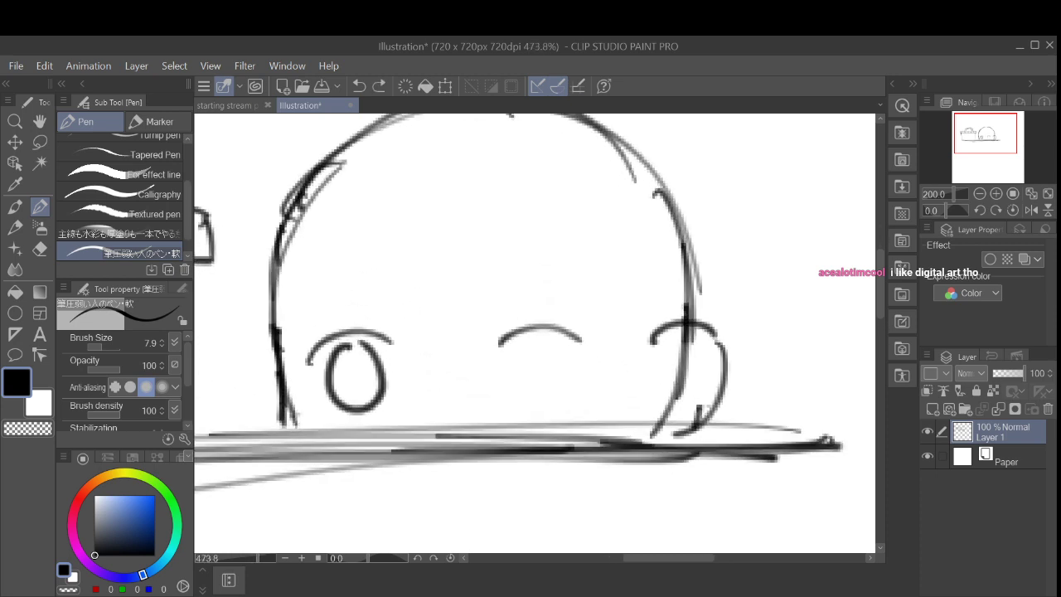
{"action": "scroll", "coordinate": [611, 414], "scroll_direction": "up", "scroll_amount": 1}
{"action": "mouse_move", "coordinate": [537, 340]}
{"action": "left_mouse_down"}
{"action": "mouse_move", "coordinate": [519, 361]}
{"action": "mouse_move", "coordinate": [539, 342]}
{"action": "mouse_move", "coordinate": [523, 346]}
{"action": "mouse_move", "coordinate": [564, 359]}
{"action": "mouse_move", "coordinate": [539, 331]}
{"action": "mouse_move", "coordinate": [524, 340]}
{"action": "mouse_move", "coordinate": [509, 407]}
{"action": "mouse_move", "coordinate": [526, 340]}
{"action": "left_mouse_up"}
{"action": "key", "text": "ctrl+z"}
{"action": "key", "text": "ctrl+z"}
{"action": "key", "text": "ctrl+z"}
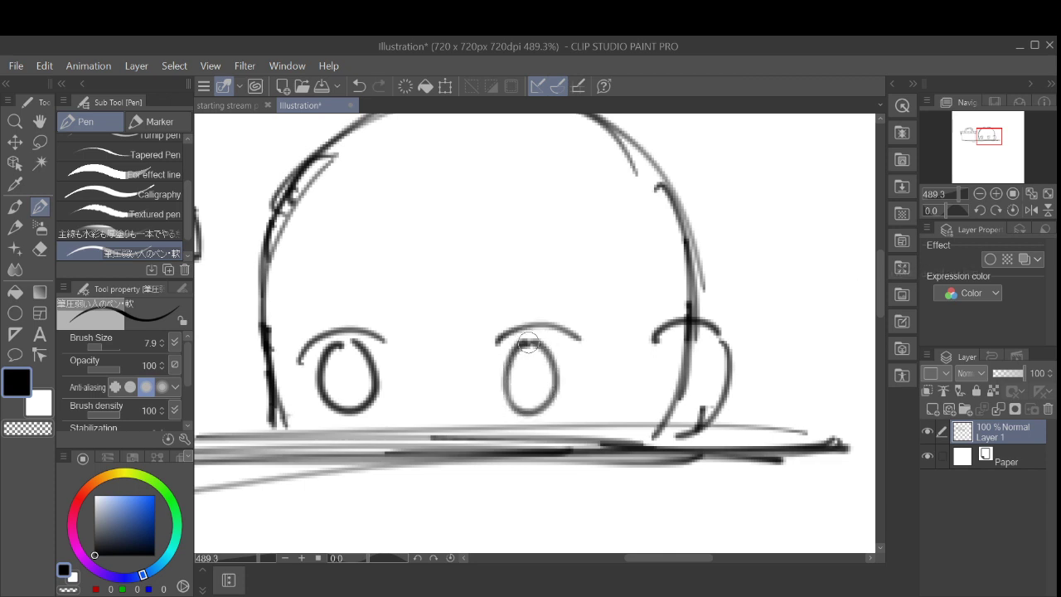
{"action": "scroll", "coordinate": [539, 373], "scroll_direction": "down", "scroll_amount": 1}
{"action": "scroll", "coordinate": [558, 368], "scroll_direction": "down", "scroll_amount": 2}
{"action": "scroll", "coordinate": [586, 372], "scroll_direction": "up", "scroll_amount": 2}
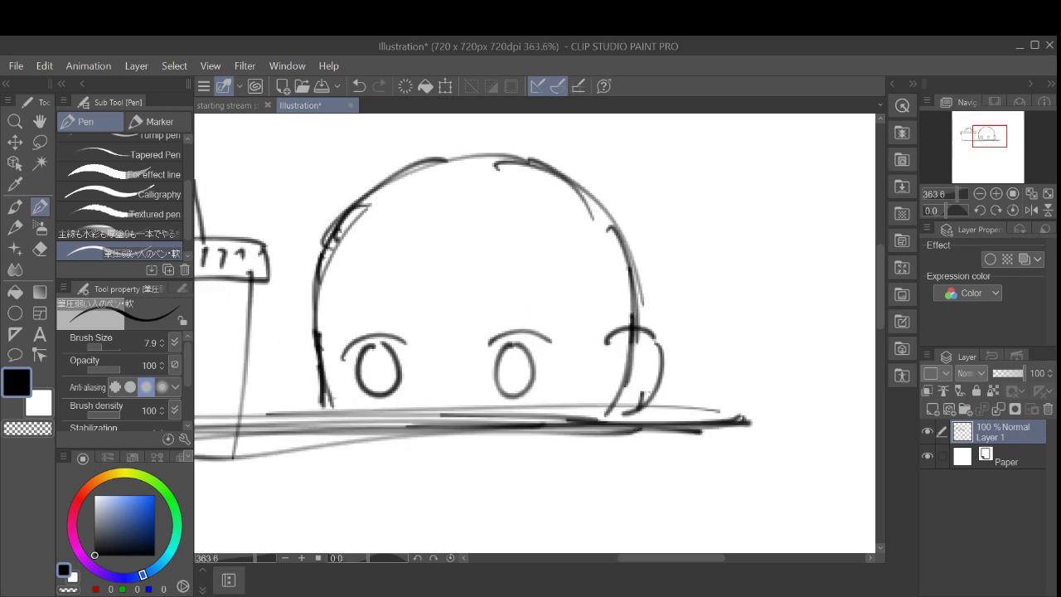
{"action": "key", "text": "ctrl+z"}
Step: Try a slightly tilted oval for the right eye, then undo it
{"action": "mouse_move", "coordinate": [518, 340]}
{"action": "left_mouse_down"}
{"action": "mouse_move", "coordinate": [495, 369]}
{"action": "mouse_move", "coordinate": [522, 339]}
{"action": "mouse_move", "coordinate": [619, 311]}
{"action": "mouse_move", "coordinate": [595, 325]}
{"action": "mouse_move", "coordinate": [618, 307]}
{"action": "mouse_move", "coordinate": [599, 332]}
{"action": "mouse_move", "coordinate": [618, 308]}
{"action": "mouse_move", "coordinate": [615, 365]}
{"action": "mouse_move", "coordinate": [614, 306]}
{"action": "left_mouse_up"}
{"action": "key", "text": "ctrl+z"}
{"action": "key", "text": "ctrl+z"}
{"action": "key", "text": "ctrl+z"}
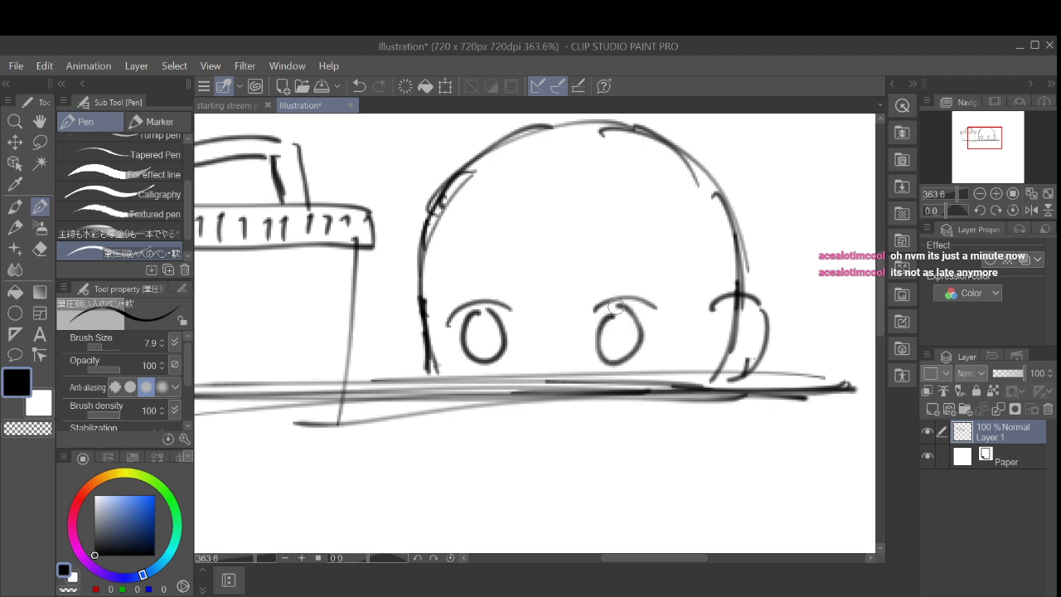
{"action": "key", "text": "ctrl+z"}
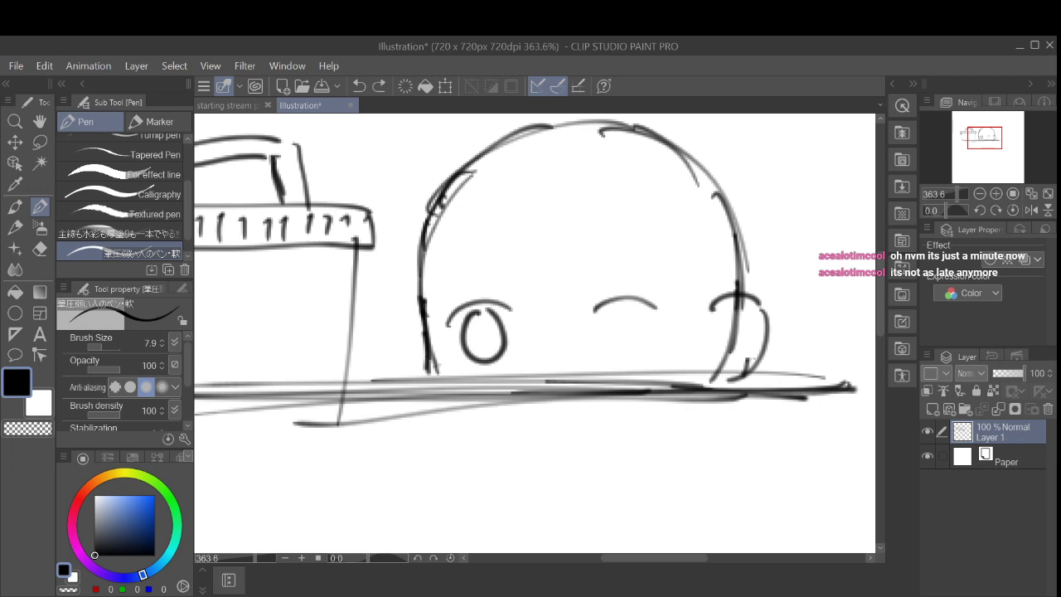
Step: Try a rounder oval to match the left eye, review it, and undo it
{"action": "mouse_move", "coordinate": [615, 310]}
{"action": "left_mouse_down"}
{"action": "mouse_move", "coordinate": [597, 335]}
{"action": "mouse_move", "coordinate": [626, 316]}
{"action": "mouse_move", "coordinate": [618, 358]}
{"action": "mouse_move", "coordinate": [617, 309]}
{"action": "left_mouse_up"}
{"action": "key", "text": "ctrl+z"}
{"action": "key", "text": "ctrl+z"}
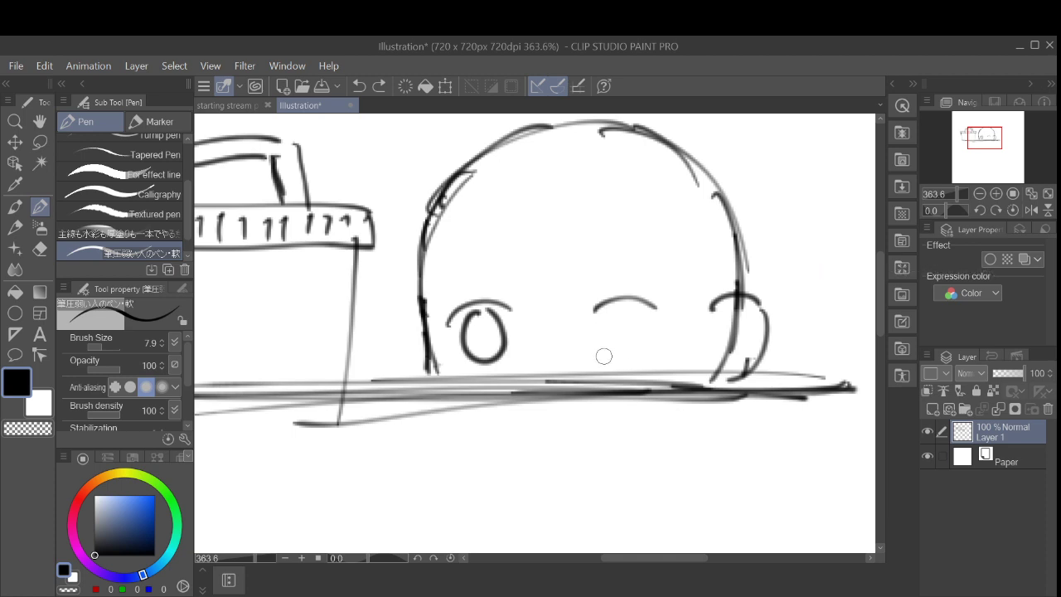
{"action": "mouse_move", "coordinate": [611, 310]}
{"action": "left_mouse_down"}
{"action": "mouse_move", "coordinate": [608, 356]}
{"action": "mouse_move", "coordinate": [615, 311]}
{"action": "left_mouse_up"}
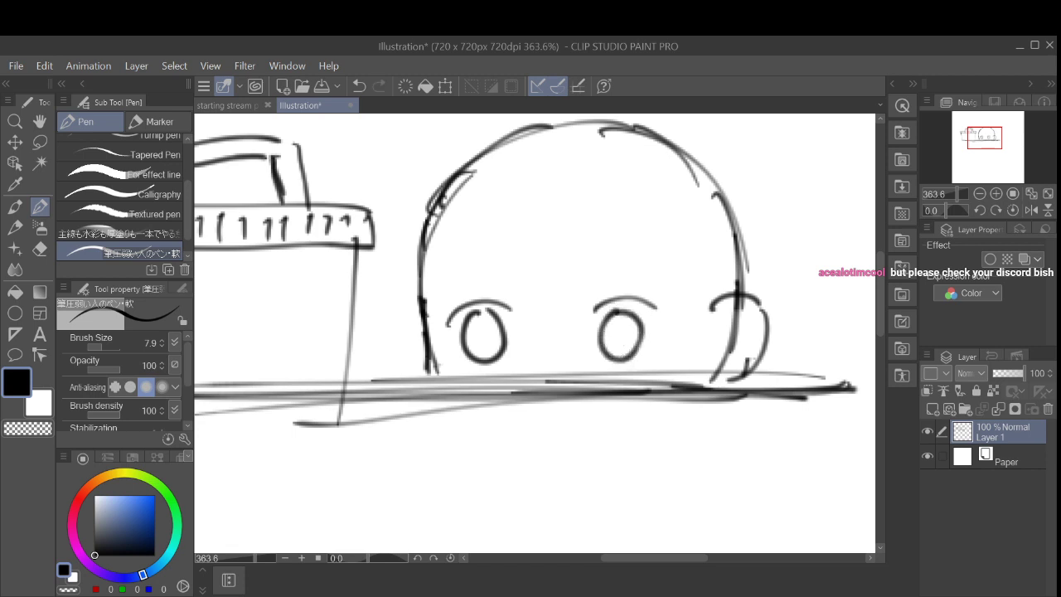
{"action": "scroll", "coordinate": [661, 309], "scroll_direction": "down", "scroll_amount": 1}
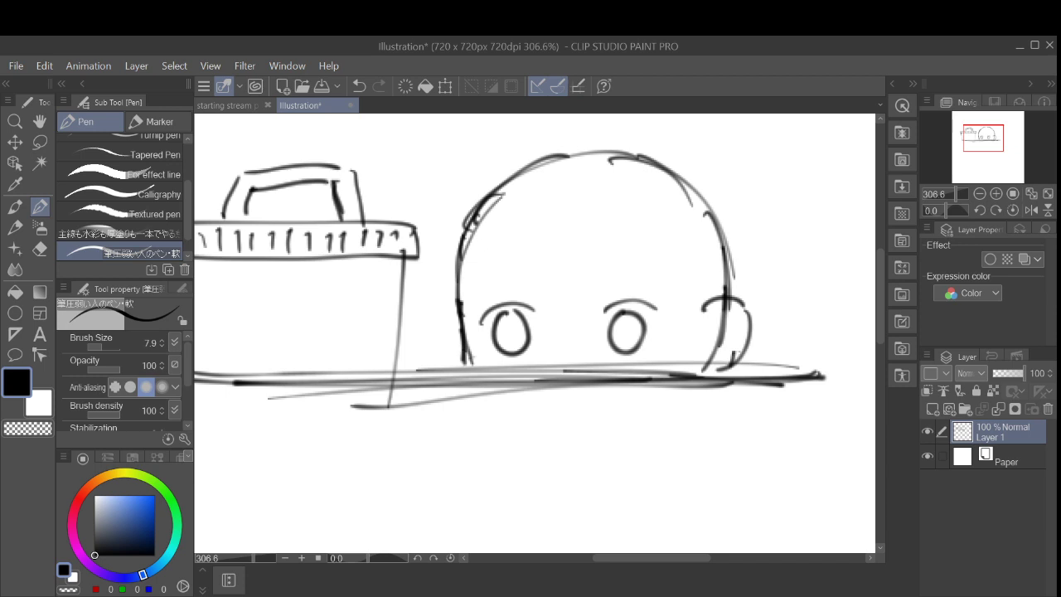
{"action": "key", "text": "ctrl+z"}
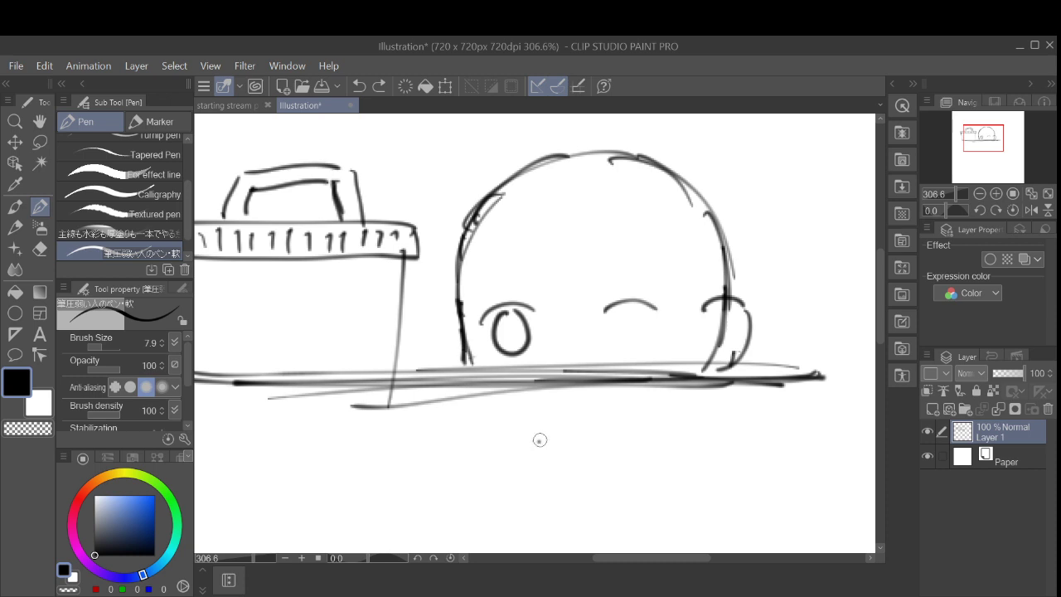
Step: Try test strokes in the blank area below the tabletop, undoing each one
{"action": "left_click_drag", "start_coordinate": [527, 472], "coordinate": [639, 498]}
{"action": "key", "text": "ctrl+z"}
{"action": "mouse_move", "coordinate": [532, 465]}
{"action": "left_mouse_down"}
{"action": "mouse_move", "coordinate": [587, 474]}
{"action": "mouse_move", "coordinate": [610, 509]}
{"action": "mouse_move", "coordinate": [718, 483]}
{"action": "left_mouse_up"}
{"action": "key", "text": "ctrl+z"}
{"action": "mouse_move", "coordinate": [575, 455]}
{"action": "left_mouse_down"}
{"action": "mouse_move", "coordinate": [566, 495]}
{"action": "mouse_move", "coordinate": [601, 468]}
{"action": "mouse_move", "coordinate": [659, 511]}
{"action": "mouse_move", "coordinate": [744, 461]}
{"action": "left_mouse_up"}
{"action": "key", "text": "ctrl+z"}
Step: Draw the right eye as an upright oval beneath its arc, matching the left eye
{"action": "mouse_move", "coordinate": [631, 314]}
{"action": "left_mouse_down"}
{"action": "mouse_move", "coordinate": [618, 325]}
{"action": "mouse_move", "coordinate": [639, 333]}
{"action": "mouse_move", "coordinate": [635, 315]}
{"action": "mouse_move", "coordinate": [617, 327]}
{"action": "mouse_move", "coordinate": [626, 311]}
{"action": "mouse_move", "coordinate": [595, 368]}
{"action": "left_mouse_up"}
{"action": "key", "text": "ctrl+z"}
{"action": "scroll", "coordinate": [651, 326], "scroll_direction": "down", "scroll_amount": 1}
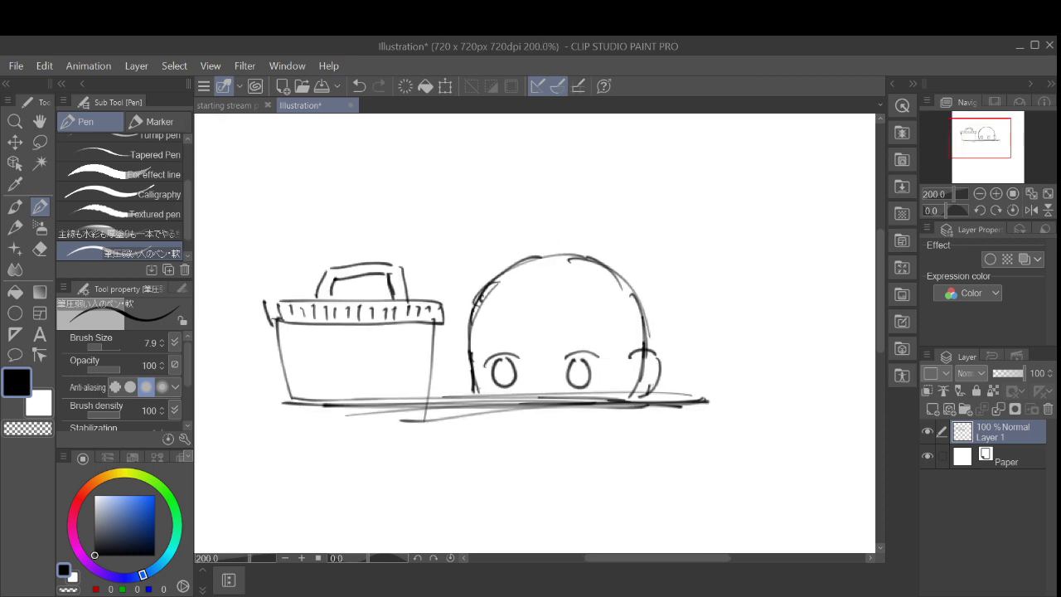
{"action": "scroll", "coordinate": [601, 358], "scroll_direction": "up", "scroll_amount": 2}
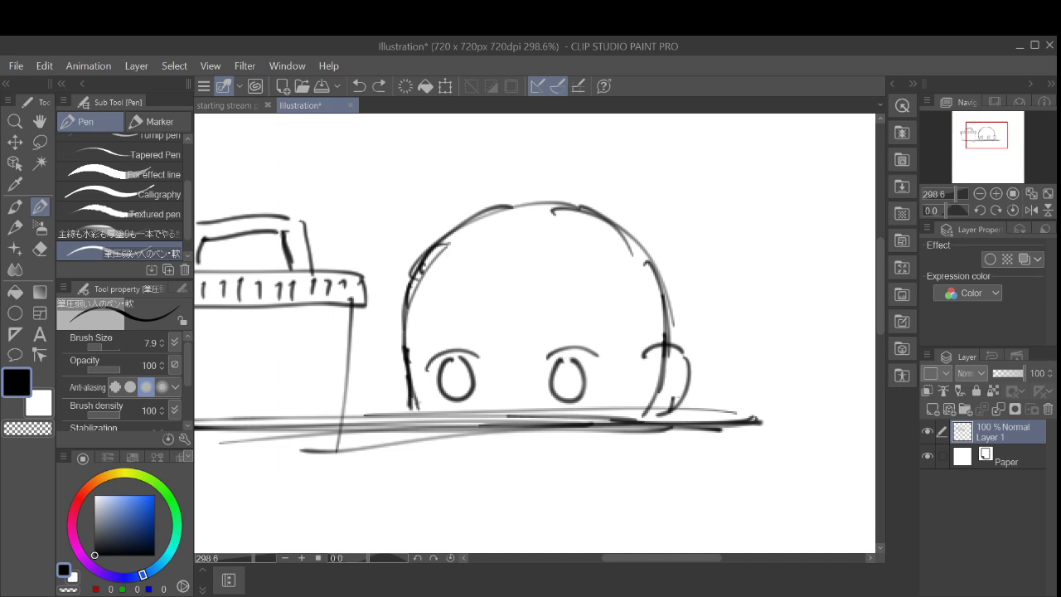
Step: Lasso the right eye's oval, scale it up slightly towards the lower right, and clear the selection
{"action": "scroll", "coordinate": [570, 359], "scroll_direction": "down", "scroll_amount": 2}
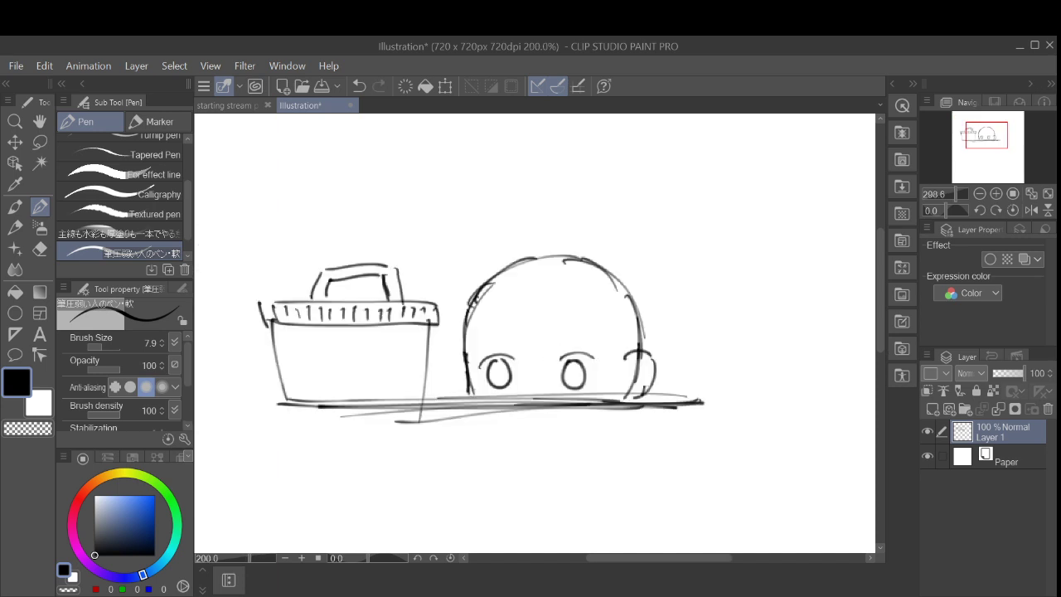
{"action": "scroll", "coordinate": [571, 359], "scroll_direction": "up", "scroll_amount": 3}
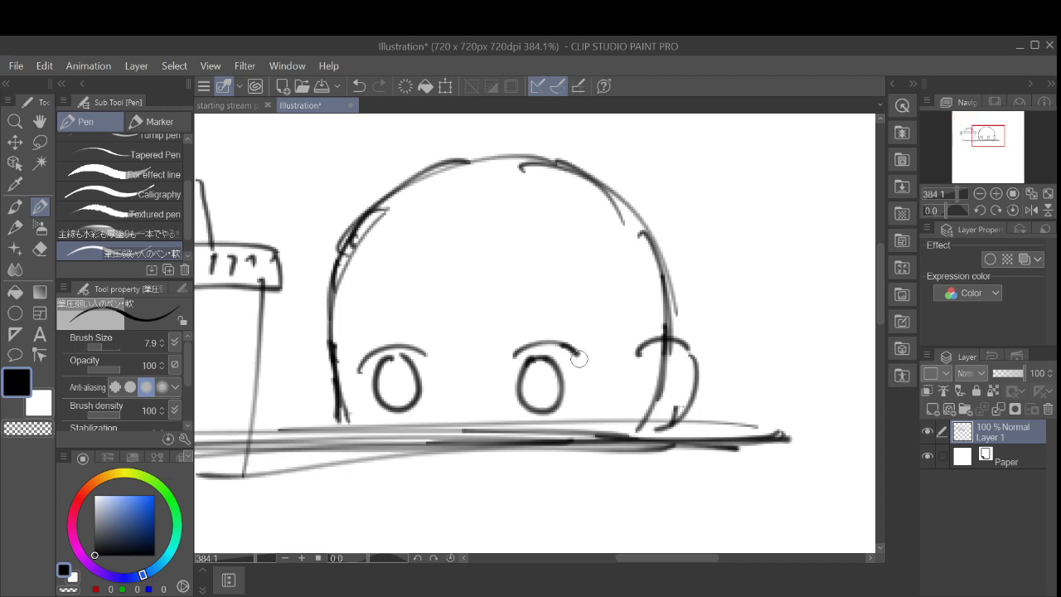
{"action": "scroll", "coordinate": [579, 358], "scroll_direction": "down", "scroll_amount": 4}
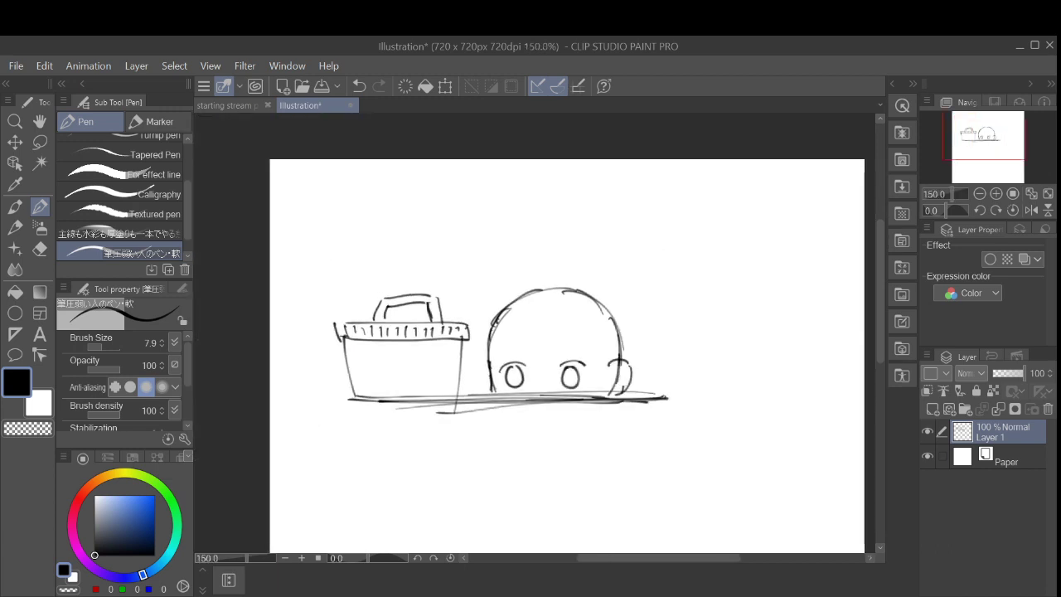
{"action": "scroll", "coordinate": [613, 373], "scroll_direction": "up", "scroll_amount": 1}
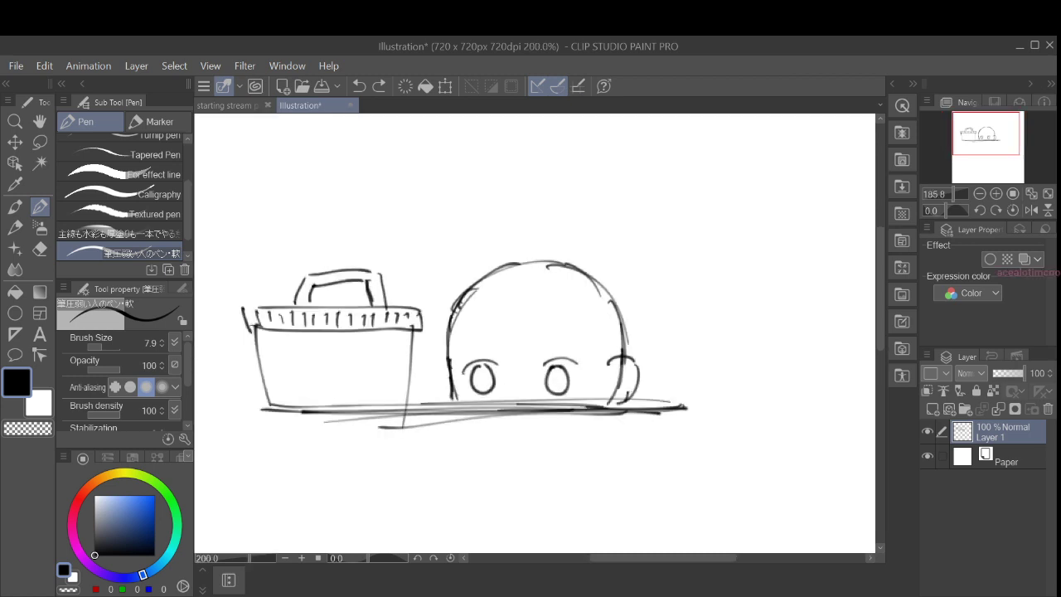
{"action": "scroll", "coordinate": [634, 369], "scroll_direction": "up", "scroll_amount": 1}
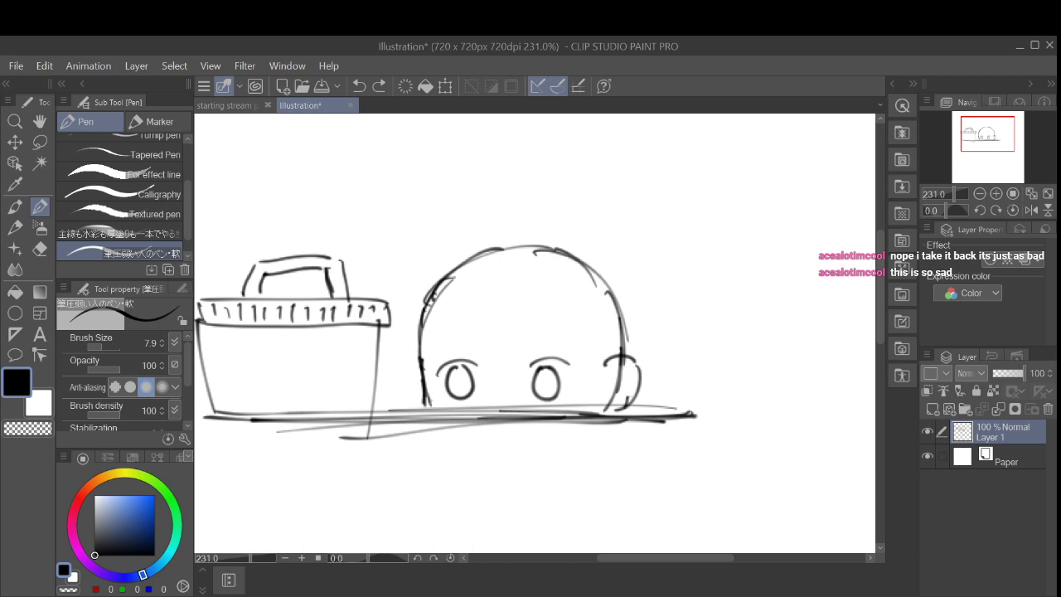
{"action": "key", "text": "m"}
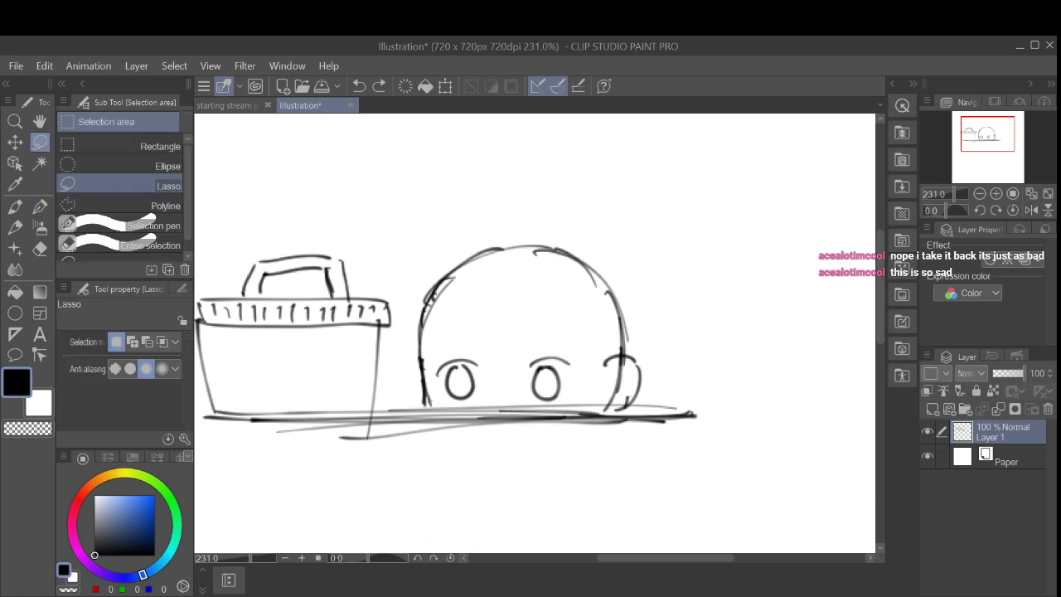
{"action": "scroll", "coordinate": [571, 399], "scroll_direction": "up", "scroll_amount": 5}
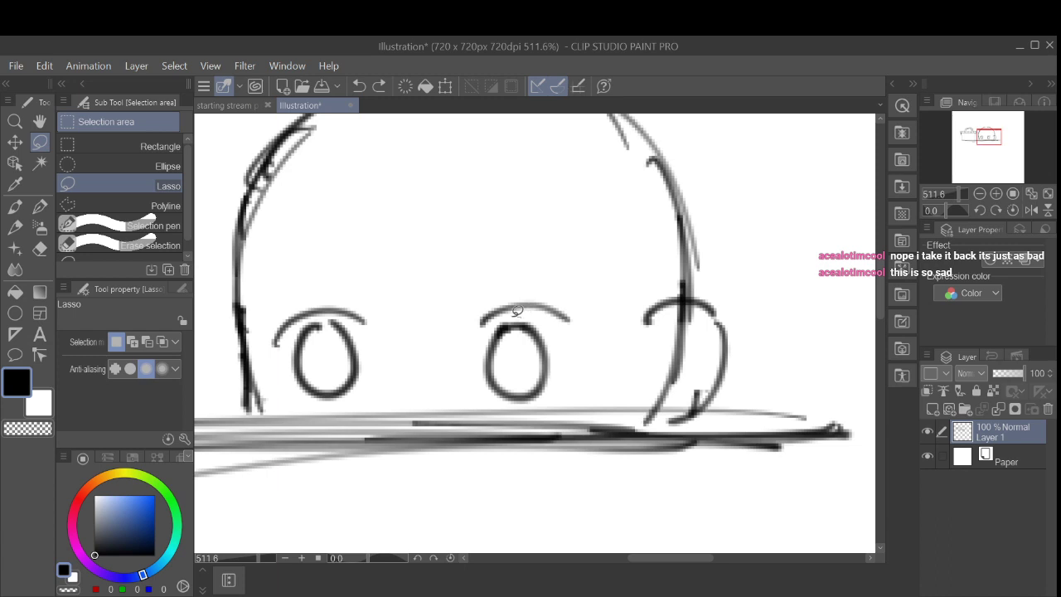
{"action": "mouse_move", "coordinate": [516, 312]}
{"action": "left_mouse_down"}
{"action": "mouse_move", "coordinate": [472, 363]}
{"action": "mouse_move", "coordinate": [492, 398]}
{"action": "mouse_move", "coordinate": [541, 396]}
{"action": "mouse_move", "coordinate": [557, 383]}
{"action": "mouse_move", "coordinate": [557, 344]}
{"action": "mouse_move", "coordinate": [518, 312]}
{"action": "left_mouse_up"}
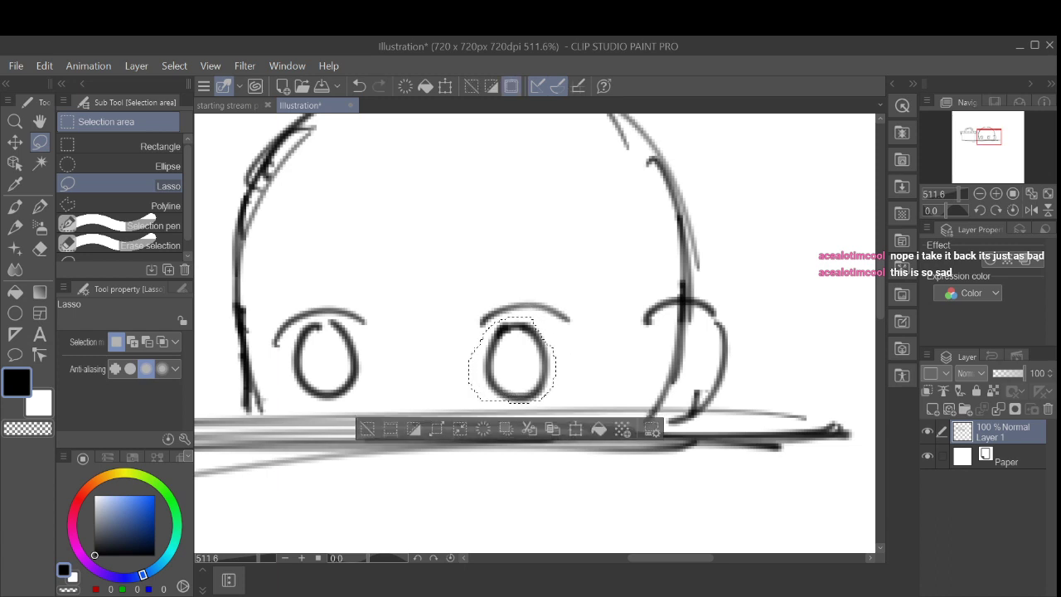
{"action": "left_click", "coordinate": [576, 429]}
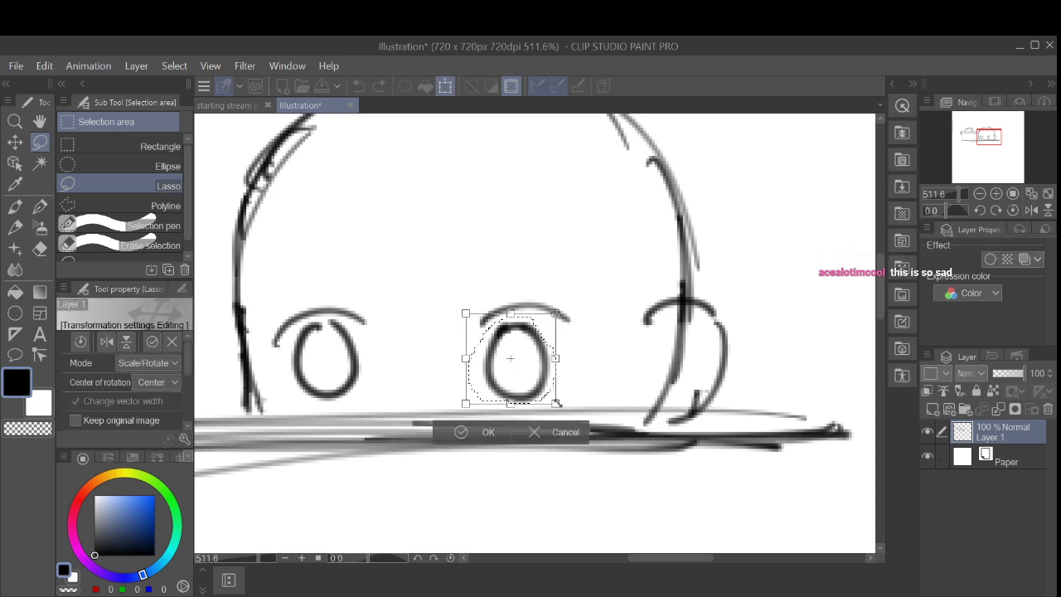
{"action": "left_click_drag", "start_coordinate": [557, 403], "coordinate": [562, 409]}
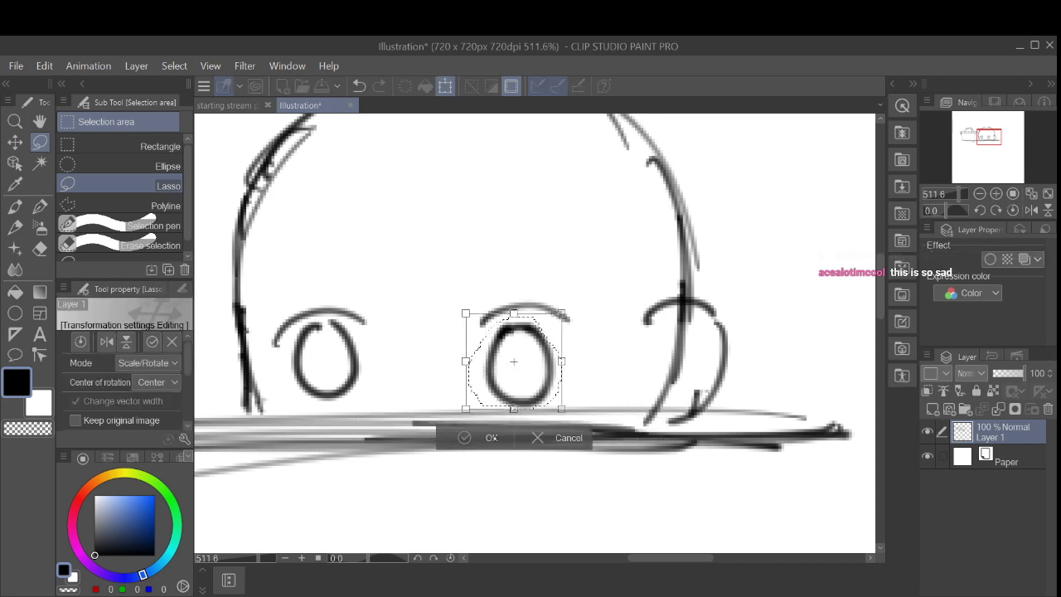
{"action": "left_click", "coordinate": [494, 438]}
{"action": "left_click", "coordinate": [369, 441]}
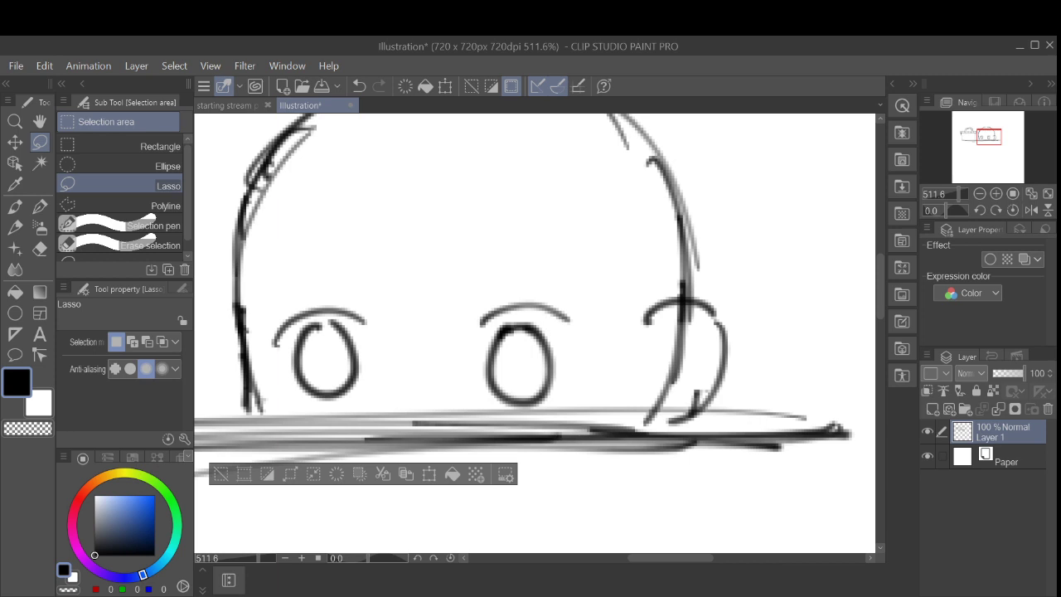
{"action": "key", "text": "ctrl+d"}
Step: Reselect the right eye's oval with the lasso, shift it slightly up and left beneath its arc, deselect, and return to the pen
{"action": "scroll", "coordinate": [569, 395], "scroll_direction": "down", "scroll_amount": 4}
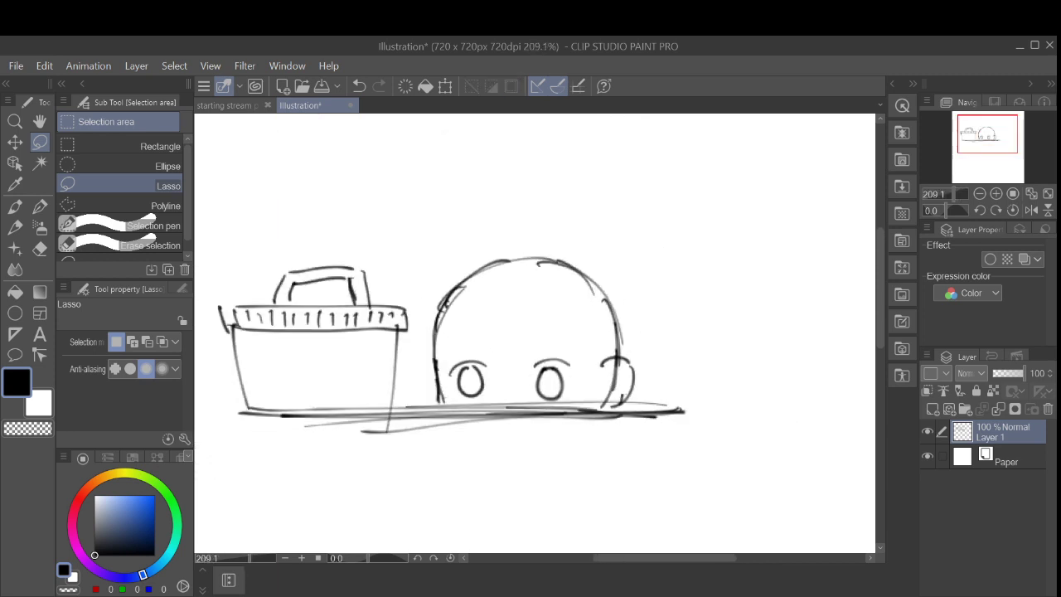
{"action": "scroll", "coordinate": [609, 393], "scroll_direction": "up", "scroll_amount": 5}
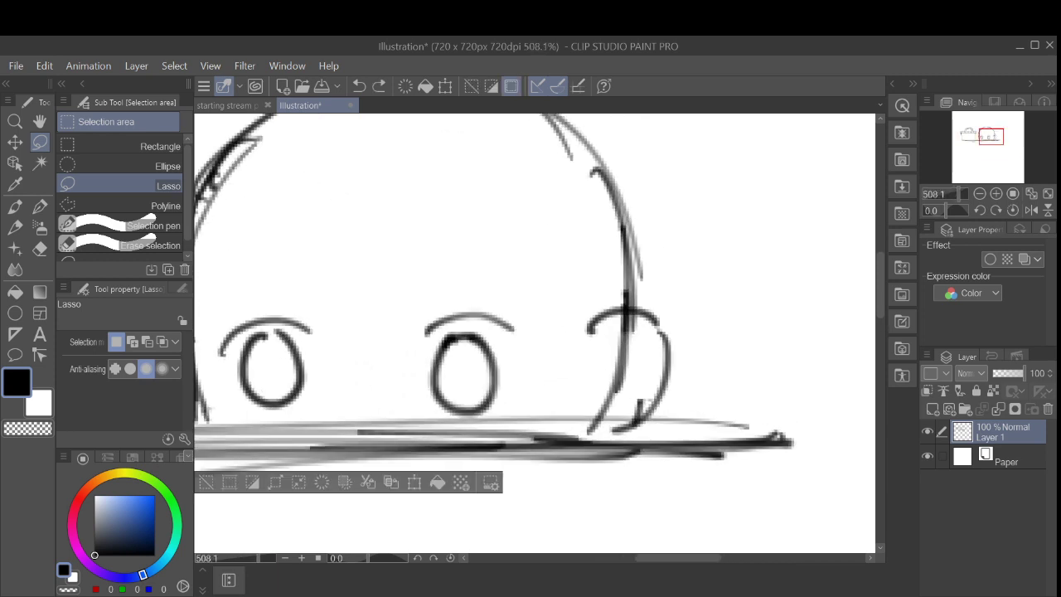
{"action": "left_click_drag", "start_coordinate": [465, 327], "coordinate": [460, 329]}
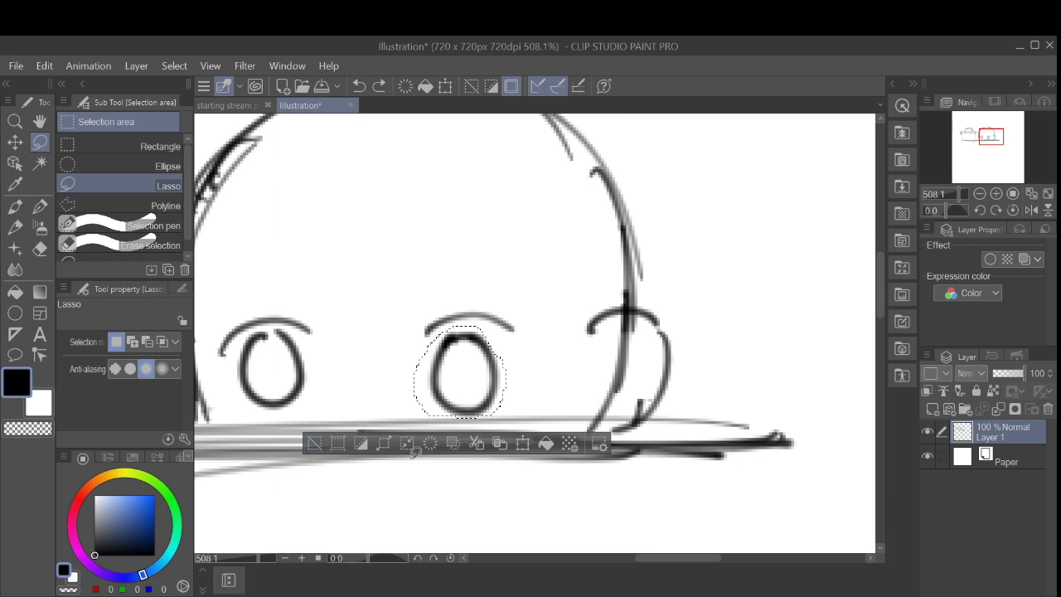
{"action": "left_click", "coordinate": [523, 444]}
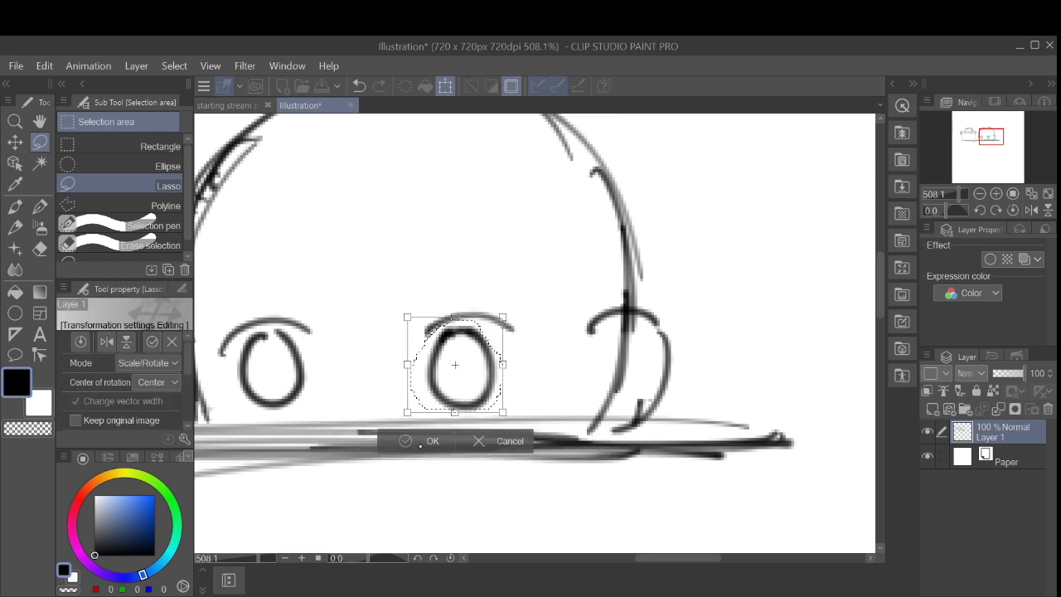
{"action": "left_click", "coordinate": [412, 438]}
{"action": "key", "text": "ctrl+d"}
{"action": "scroll", "coordinate": [538, 383], "scroll_direction": "down", "scroll_amount": 4}
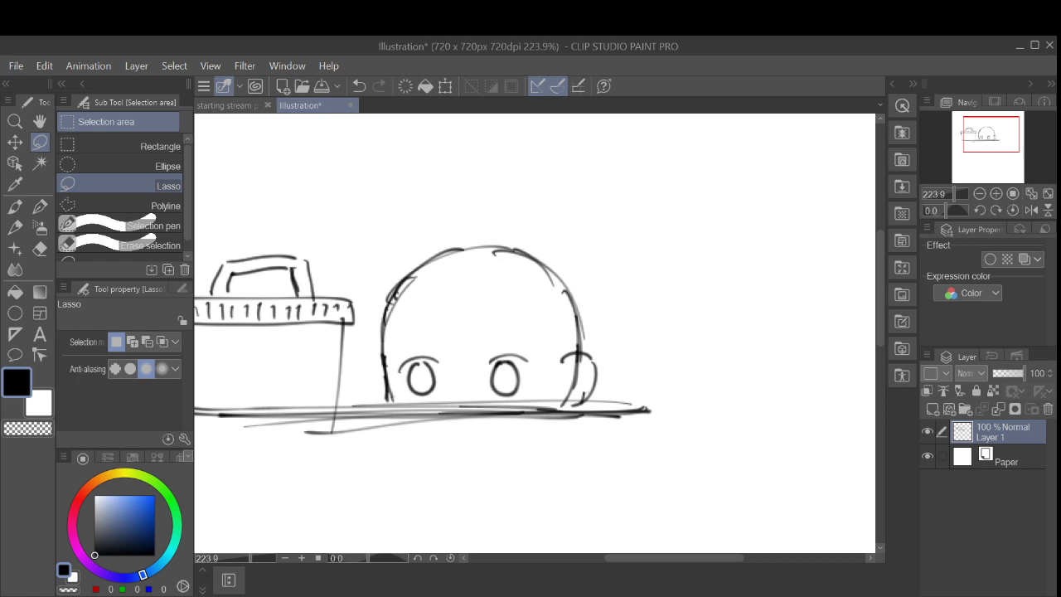
{"action": "key", "text": "p"}
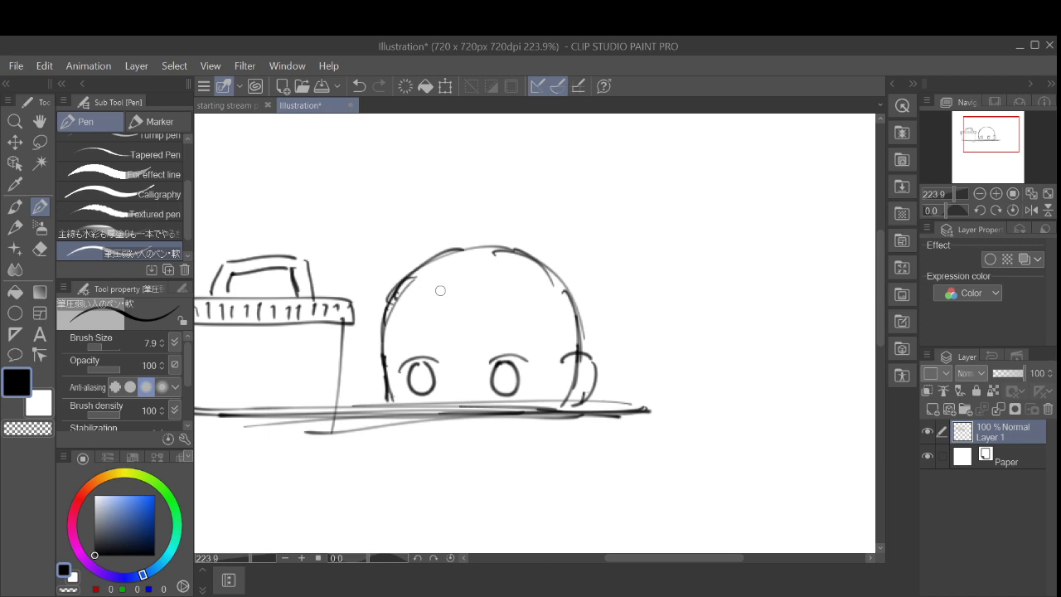
Step: Try a long curved hair strand from the forehead down beside the left eye, undoing and redoing the stroke
{"action": "mouse_move", "coordinate": [440, 283]}
{"action": "left_mouse_down"}
{"action": "mouse_move", "coordinate": [435, 341]}
{"action": "mouse_move", "coordinate": [445, 377]}
{"action": "left_mouse_up"}
{"action": "mouse_move", "coordinate": [435, 271]}
{"action": "left_mouse_down"}
{"action": "mouse_move", "coordinate": [418, 306]}
{"action": "mouse_move", "coordinate": [436, 348]}
{"action": "mouse_move", "coordinate": [423, 335]}
{"action": "mouse_move", "coordinate": [448, 375]}
{"action": "left_mouse_up"}
{"action": "key", "text": "ctrl+z"}
{"action": "key", "text": "ctrl+z"}
{"action": "key", "text": "ctrl+z"}
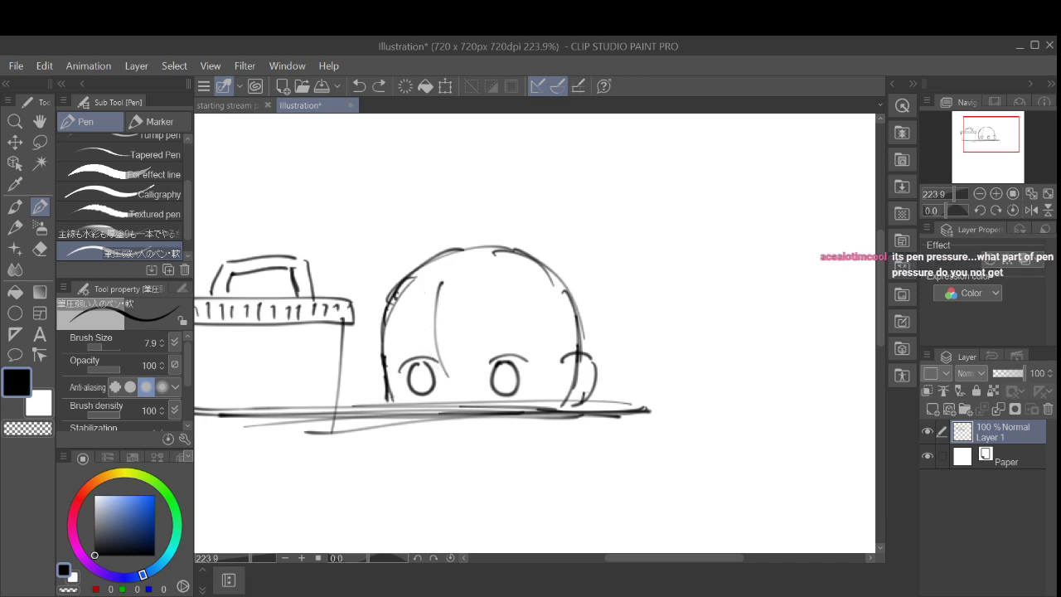
Step: Try more curved strands from the crown, two outside the first one and one towards the right eye
{"action": "scroll", "coordinate": [702, 486], "scroll_direction": "up", "scroll_amount": 2}
{"action": "mouse_move", "coordinate": [426, 274]}
{"action": "left_mouse_down"}
{"action": "mouse_move", "coordinate": [426, 311]}
{"action": "mouse_move", "coordinate": [586, 274]}
{"action": "left_mouse_up"}
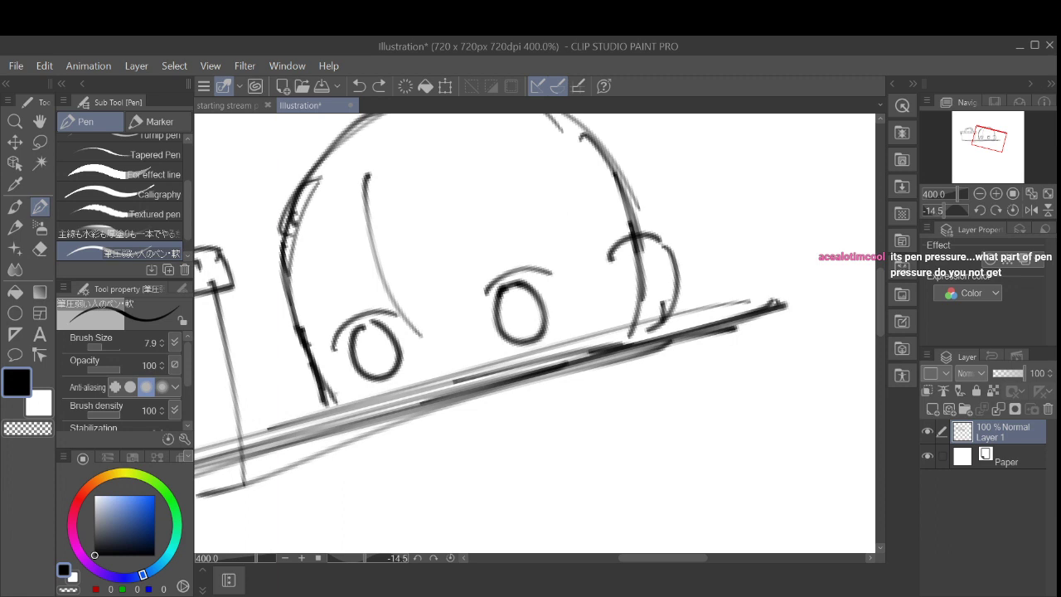
{"action": "mouse_move", "coordinate": [375, 350]}
{"action": "left_mouse_down"}
{"action": "mouse_move", "coordinate": [356, 308]}
{"action": "mouse_move", "coordinate": [392, 390]}
{"action": "mouse_move", "coordinate": [472, 380]}
{"action": "left_mouse_up"}
{"action": "left_click_drag", "start_coordinate": [501, 160], "coordinate": [454, 241]}
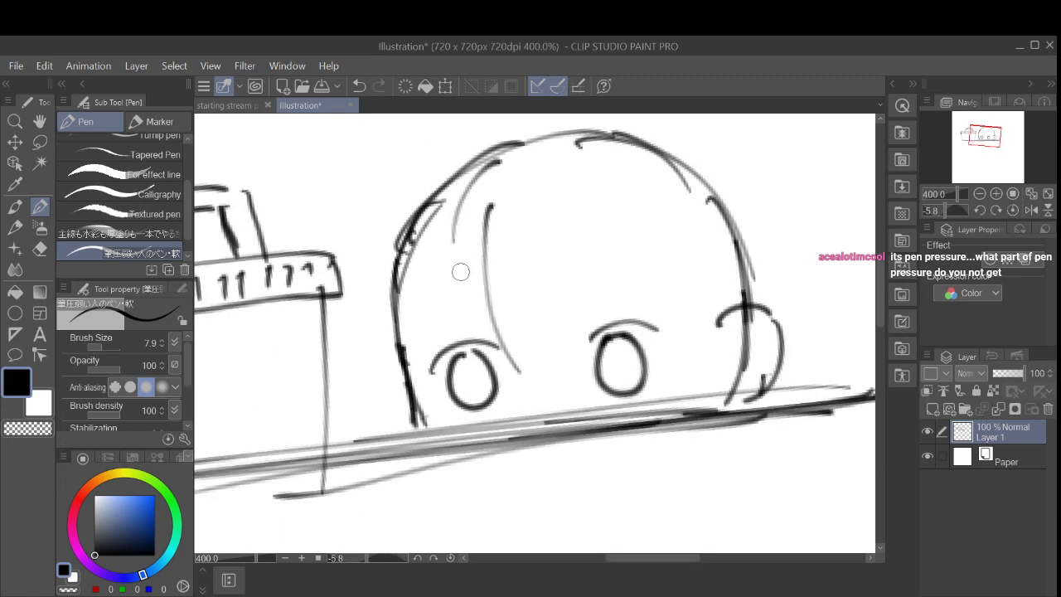
{"action": "mouse_move", "coordinate": [461, 203]}
{"action": "left_mouse_down"}
{"action": "mouse_move", "coordinate": [499, 341]}
{"action": "mouse_move", "coordinate": [488, 334]}
{"action": "left_mouse_up"}
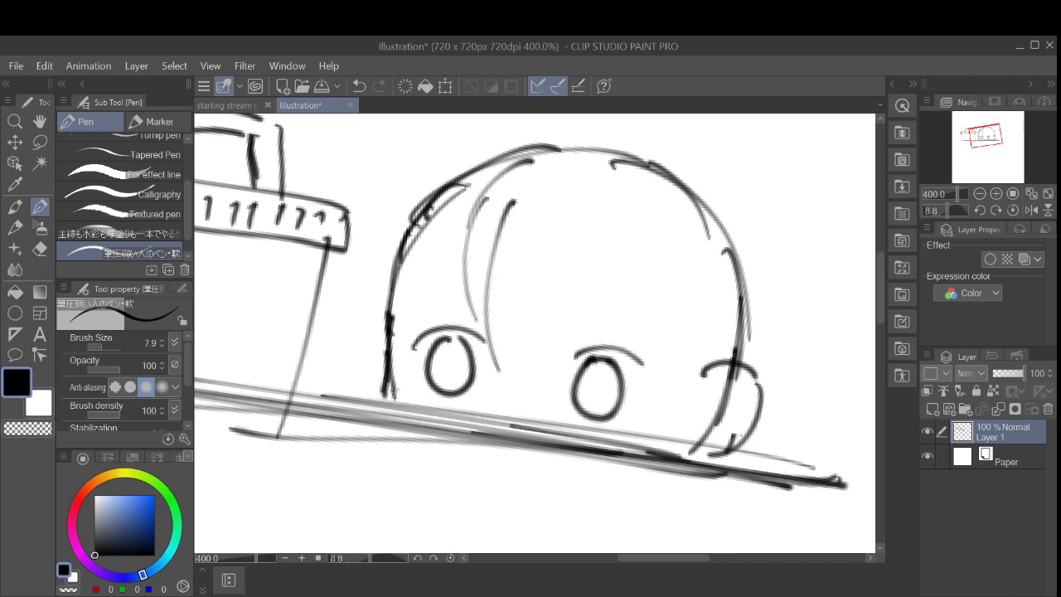
{"action": "mouse_move", "coordinate": [539, 156]}
{"action": "left_mouse_down"}
{"action": "mouse_move", "coordinate": [590, 178]}
{"action": "mouse_move", "coordinate": [595, 308]}
{"action": "left_mouse_up"}
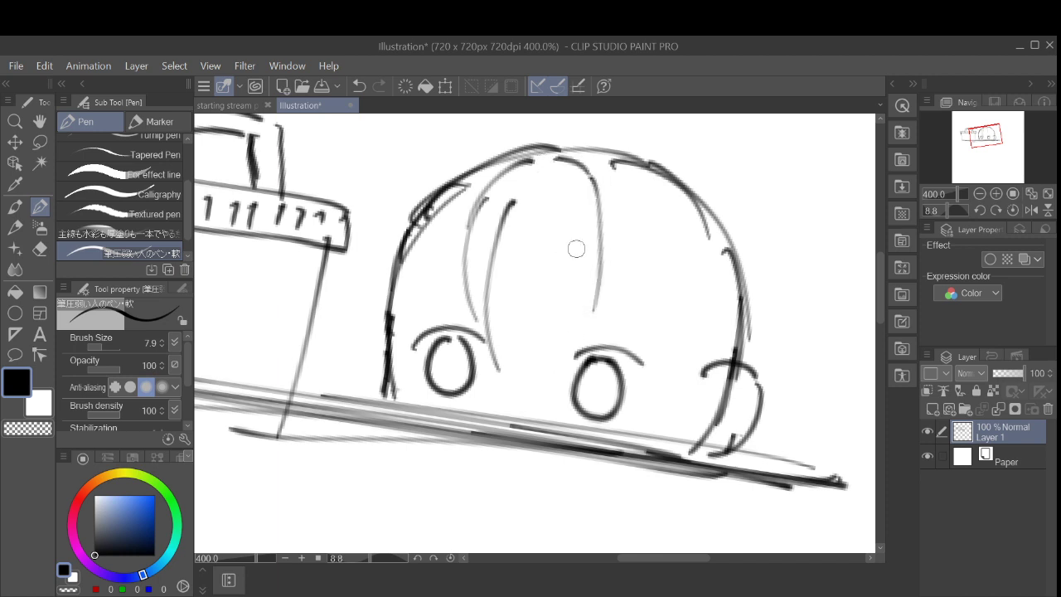
Step: Try pointed bang tips between the eyes, undoing and redrawing the zigzag, and extend the strand above it
{"action": "mouse_move", "coordinate": [576, 241]}
{"action": "left_mouse_down"}
{"action": "mouse_move", "coordinate": [573, 305]}
{"action": "mouse_move", "coordinate": [514, 416]}
{"action": "left_mouse_up"}
{"action": "key", "text": "ctrl+z"}
{"action": "mouse_move", "coordinate": [514, 300]}
{"action": "left_mouse_down"}
{"action": "mouse_move", "coordinate": [531, 419]}
{"action": "mouse_move", "coordinate": [571, 295]}
{"action": "left_mouse_up"}
{"action": "key", "text": "ctrl+z"}
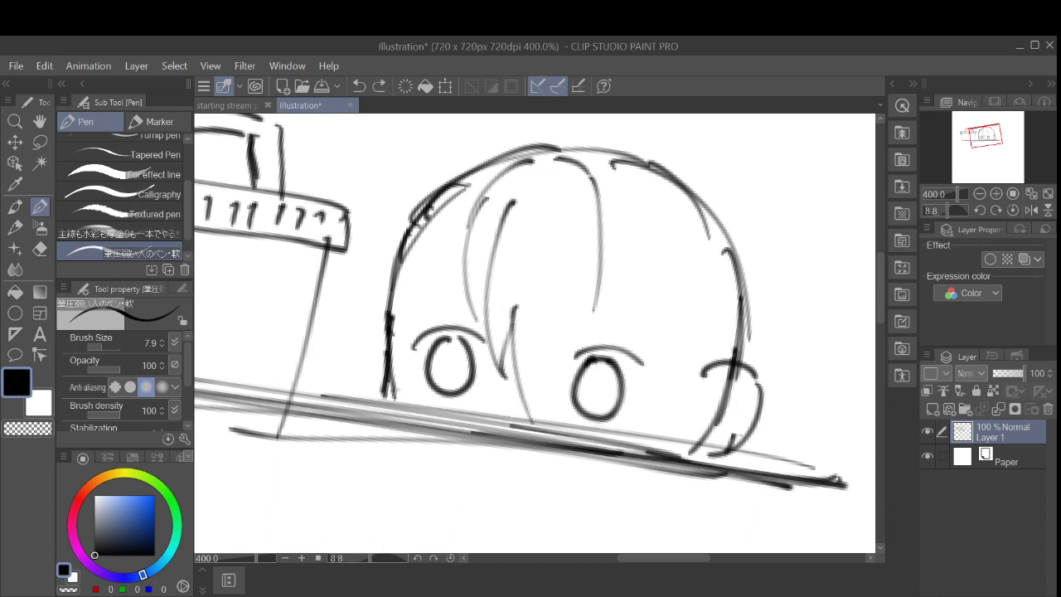
{"action": "key", "text": "ctrl+z"}
{"action": "mouse_move", "coordinate": [511, 306]}
{"action": "left_mouse_down"}
{"action": "mouse_move", "coordinate": [529, 394]}
{"action": "mouse_move", "coordinate": [572, 300]}
{"action": "left_mouse_up"}
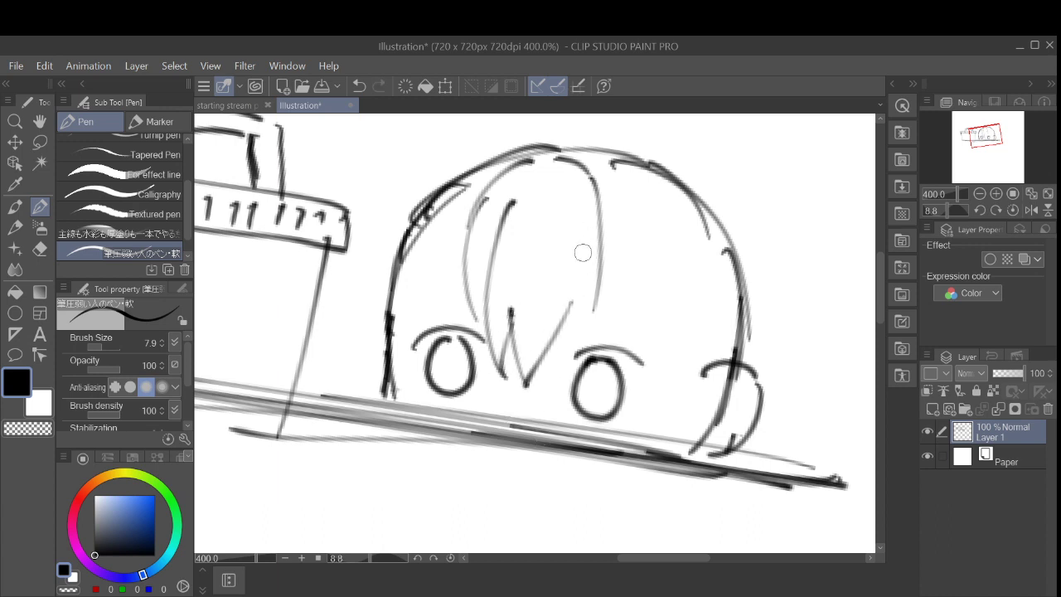
{"action": "left_click_drag", "start_coordinate": [586, 254], "coordinate": [533, 372]}
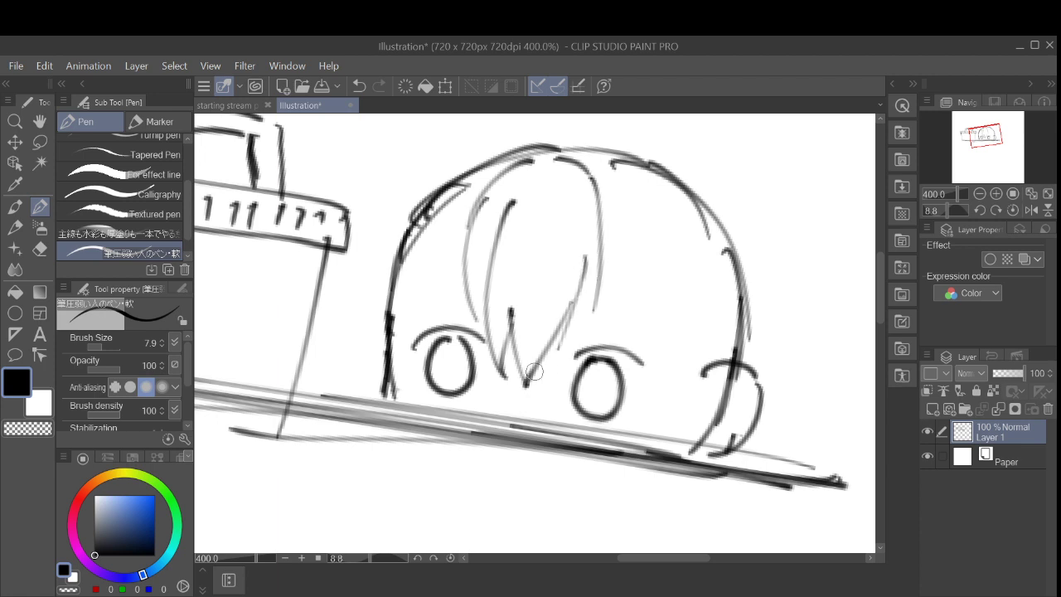
Step: Undo the trial bangs, try a short connecting stroke at the crown, and undo it together with the first strand
{"action": "key", "text": "ctrl+z"}
{"action": "key", "text": "ctrl+z"}
{"action": "key", "text": "ctrl+z"}
{"action": "key", "text": "ctrl+z"}
{"action": "key", "text": "ctrl+z"}
{"action": "key", "text": "ctrl+z"}
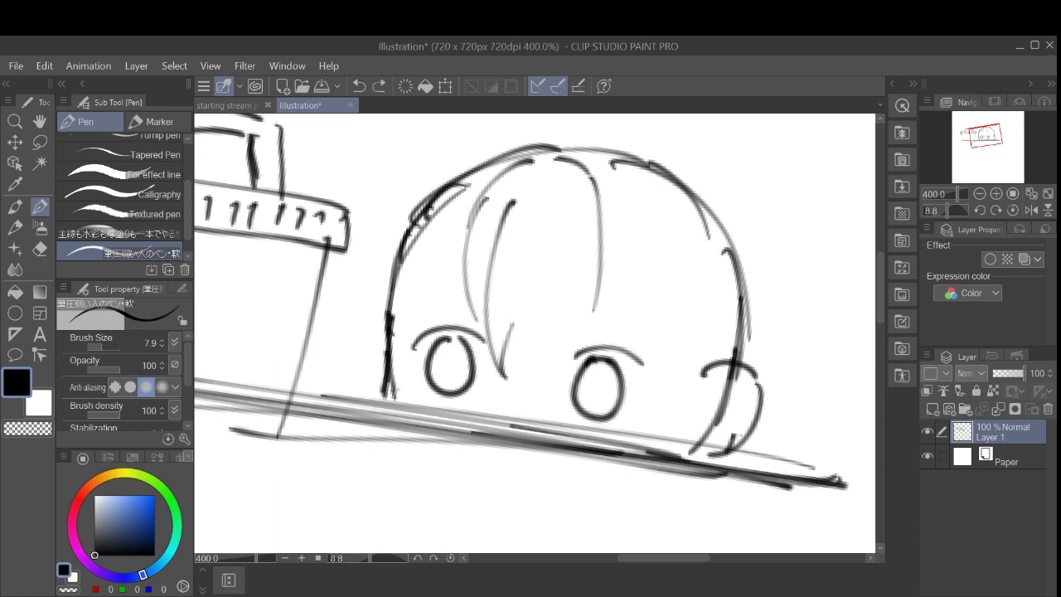
{"action": "key", "text": "ctrl+z"}
{"action": "key", "text": "ctrl+z"}
{"action": "key", "text": "ctrl+z"}
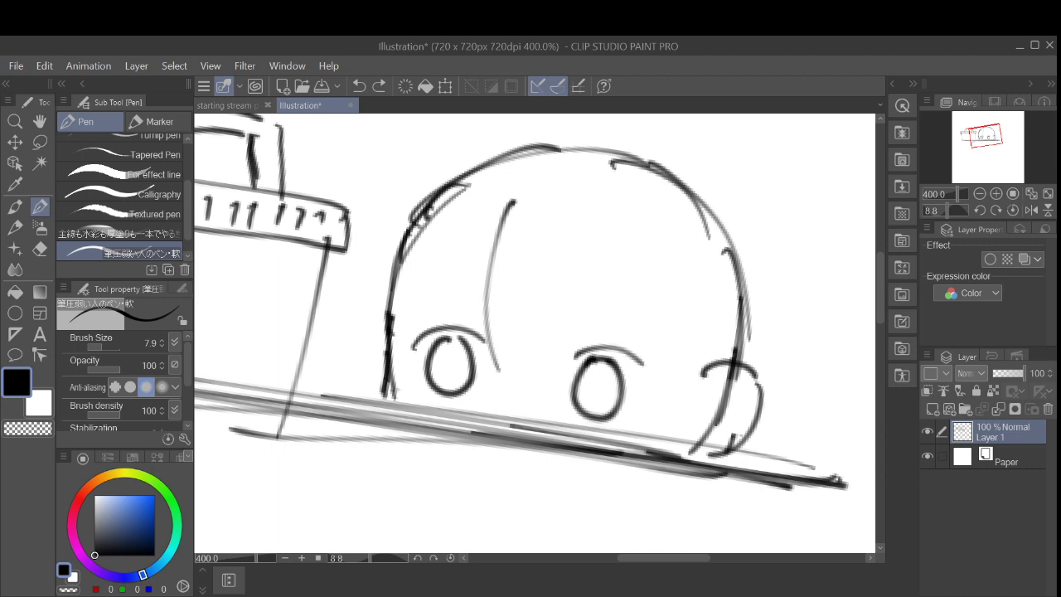
{"action": "left_click_drag", "start_coordinate": [550, 168], "coordinate": [503, 212]}
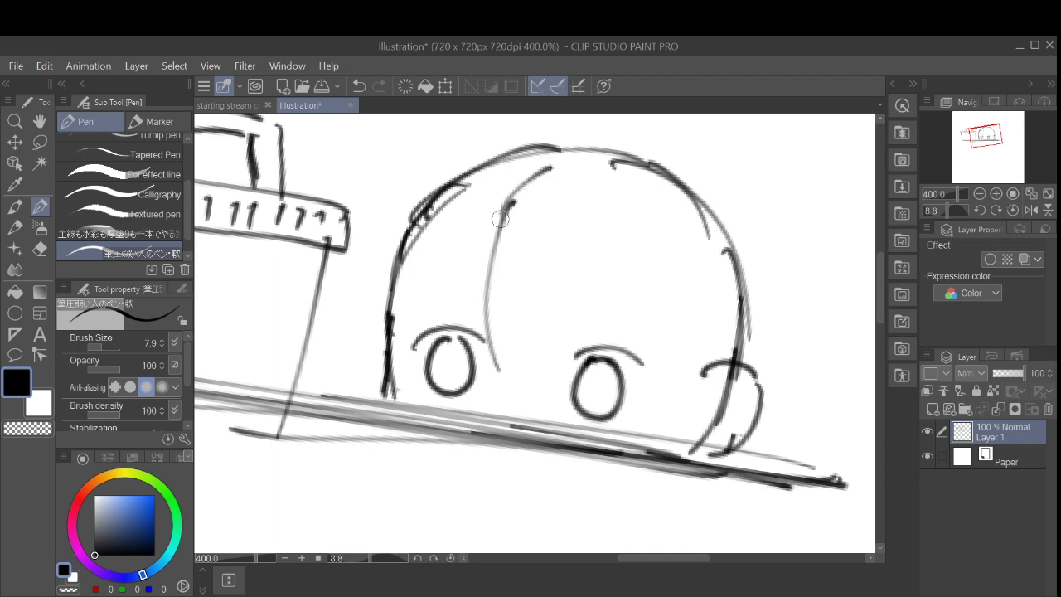
{"action": "key", "text": "ctrl+z"}
{"action": "key", "text": "ctrl+z"}
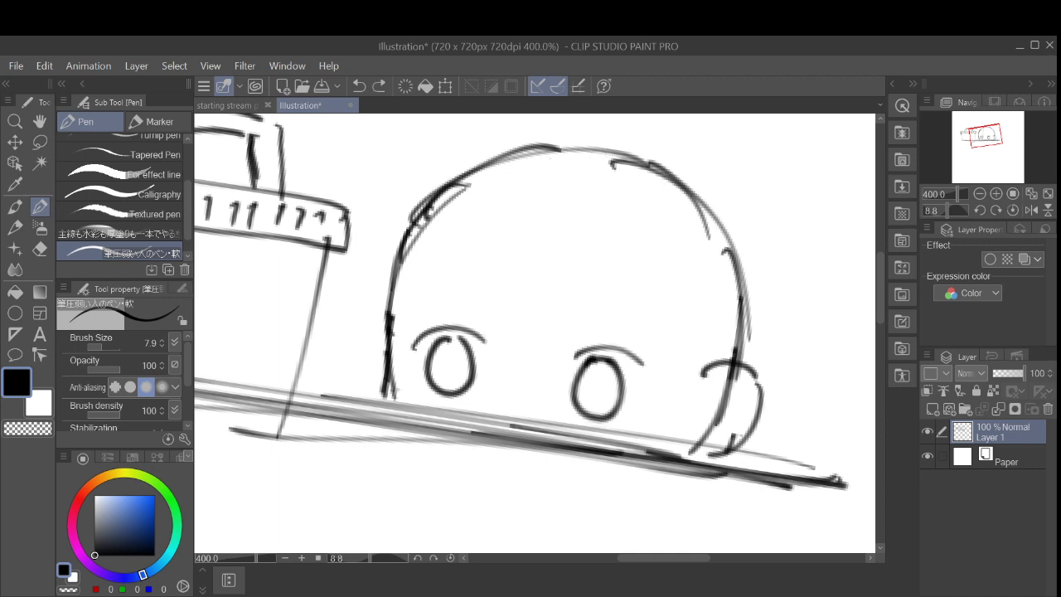
Step: Draw the bangs with a curved strand from the crown, a pointed lock between the eyes, and a jagged tip over the right eye
{"action": "mouse_move", "coordinate": [545, 168]}
{"action": "left_mouse_down"}
{"action": "mouse_move", "coordinate": [505, 206]}
{"action": "mouse_move", "coordinate": [480, 315]}
{"action": "left_mouse_up"}
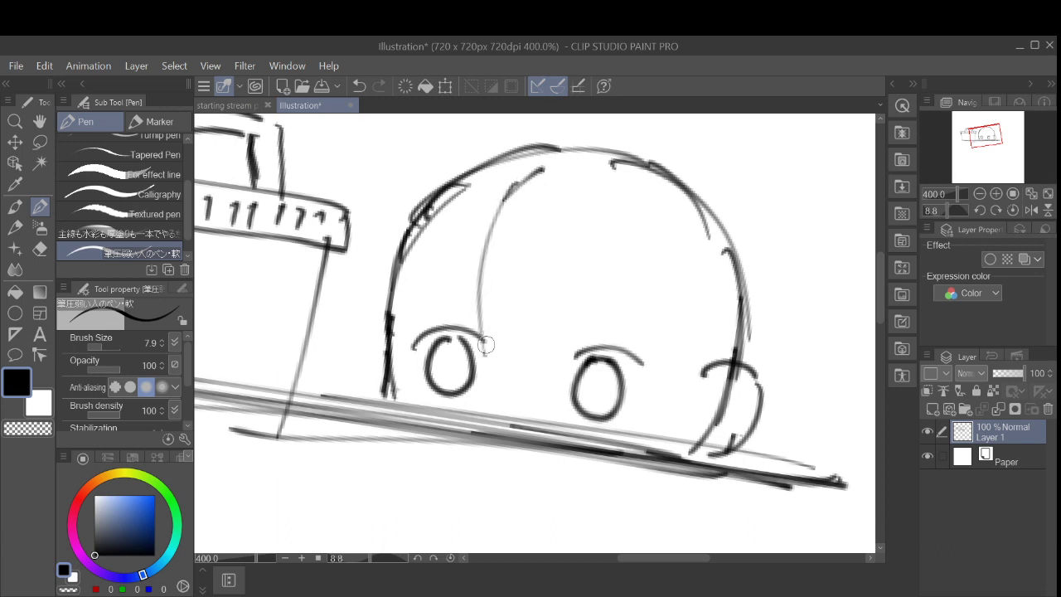
{"action": "mouse_move", "coordinate": [489, 359]}
{"action": "left_mouse_down"}
{"action": "mouse_move", "coordinate": [497, 300]}
{"action": "mouse_move", "coordinate": [529, 401]}
{"action": "left_mouse_up"}
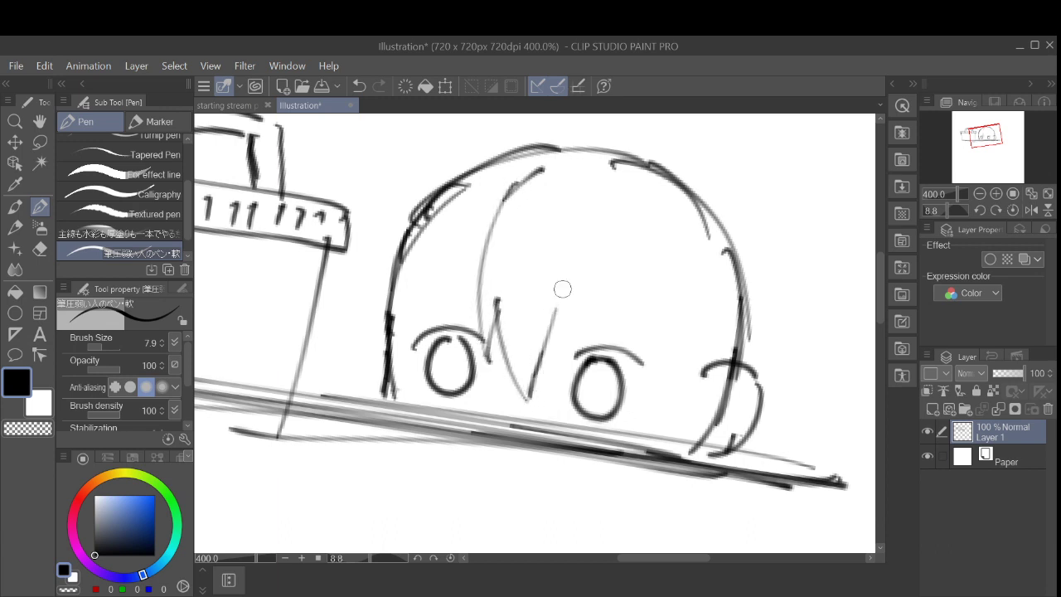
{"action": "mouse_move", "coordinate": [586, 181]}
{"action": "left_mouse_down"}
{"action": "mouse_move", "coordinate": [578, 279]}
{"action": "mouse_move", "coordinate": [545, 343]}
{"action": "mouse_move", "coordinate": [561, 280]}
{"action": "left_mouse_up"}
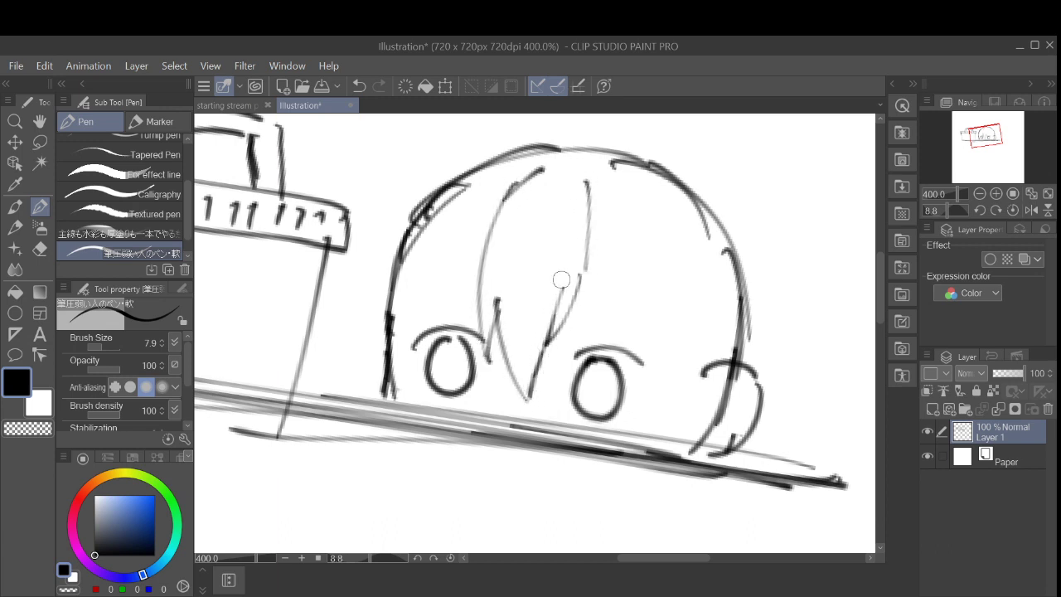
{"action": "mouse_move", "coordinate": [590, 201]}
{"action": "left_mouse_down"}
{"action": "mouse_move", "coordinate": [586, 318]}
{"action": "mouse_move", "coordinate": [611, 283]}
{"action": "mouse_move", "coordinate": [641, 365]}
{"action": "left_mouse_up"}
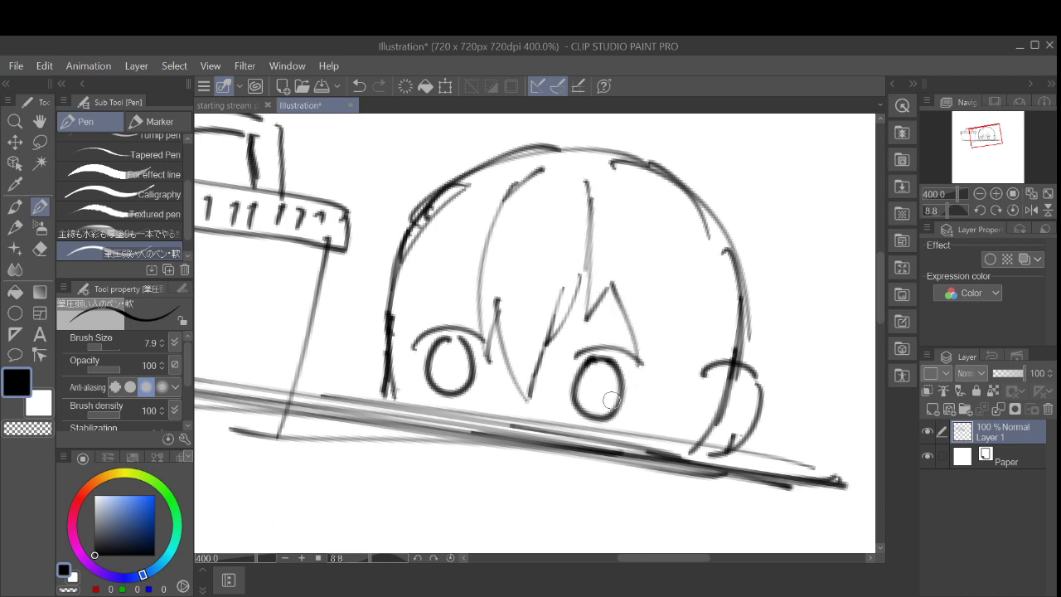
Step: Try a long curved strand down the head's right side to the ear and a stroke in the central bangs, then undo both
{"action": "mouse_move", "coordinate": [606, 168]}
{"action": "left_mouse_down"}
{"action": "mouse_move", "coordinate": [656, 173]}
{"action": "mouse_move", "coordinate": [714, 358]}
{"action": "left_mouse_up"}
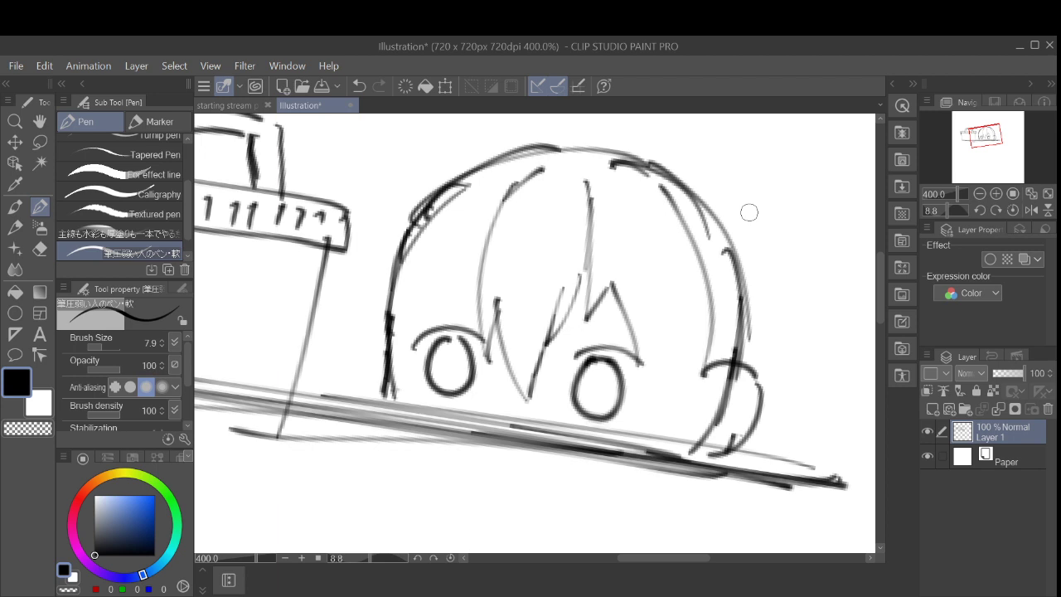
{"action": "left_click_drag", "start_coordinate": [589, 246], "coordinate": [555, 327]}
{"action": "key", "text": "ctrl+z"}
{"action": "key", "text": "ctrl+z"}
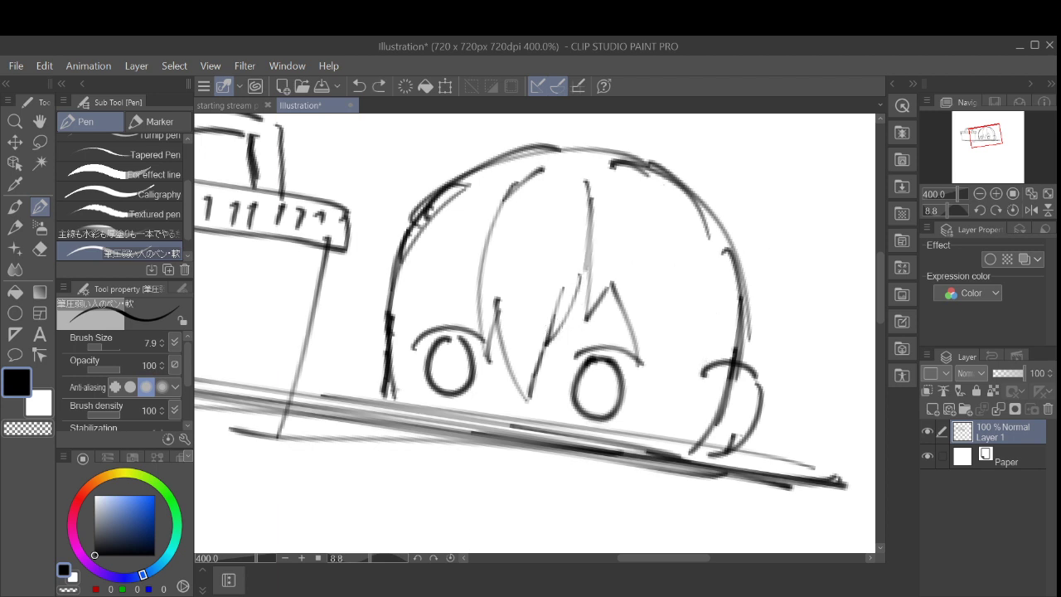
Step: Undo the jagged bang tip over the right eye and the central strand coming down from the crown
{"action": "key", "text": "ctrl+z"}
{"action": "key", "text": "ctrl+z"}
{"action": "key", "text": "ctrl+z"}
{"action": "key", "text": "ctrl+z"}
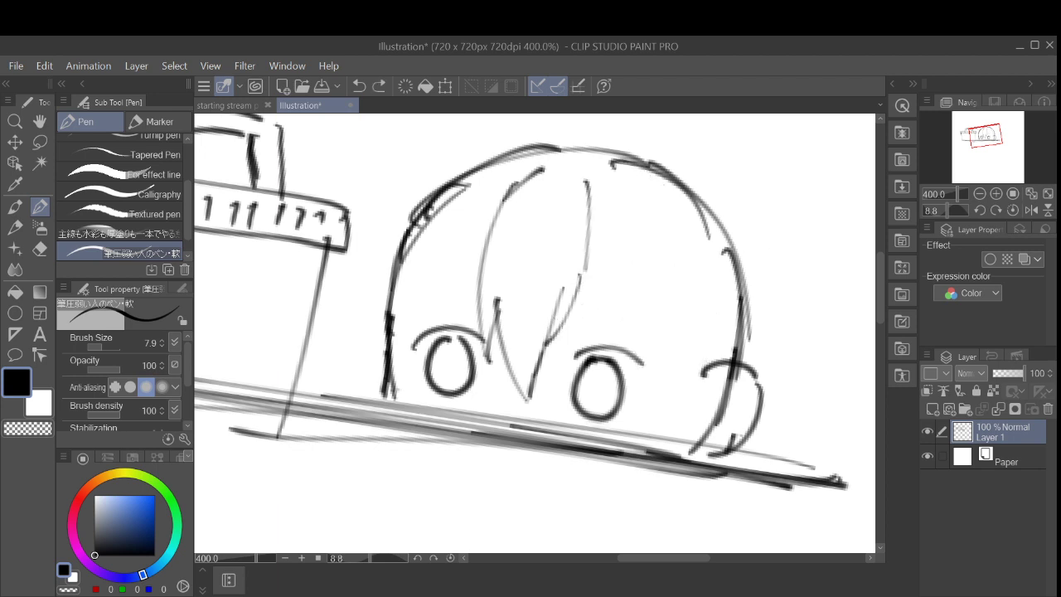
{"action": "key", "text": "ctrl+z"}
{"action": "key", "text": "ctrl+z"}
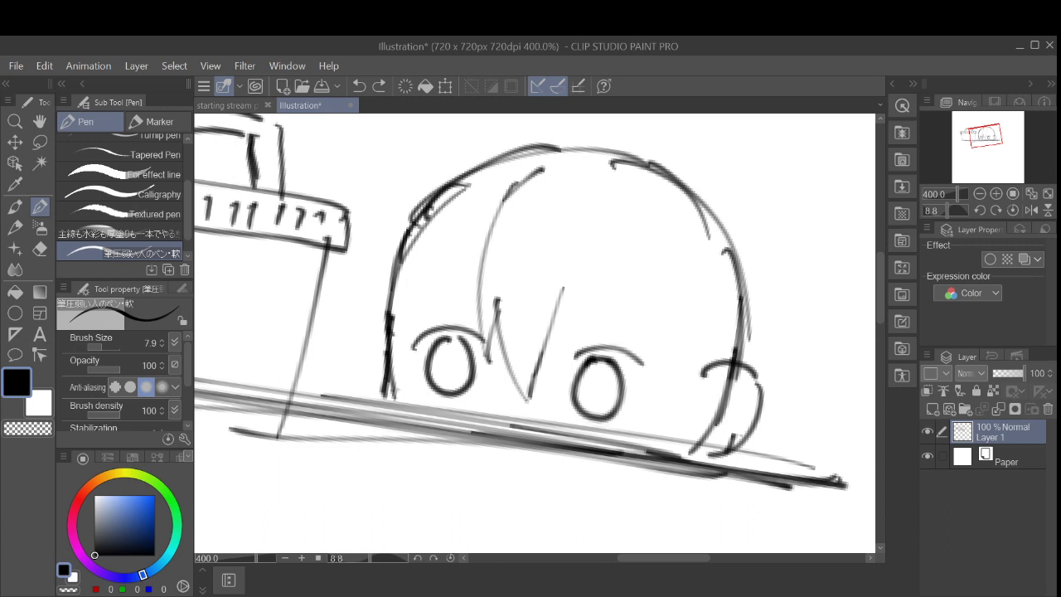
Step: Try a central strand curving from the crown toward the right eye and an inner line in the bangs, undoing the lower strokes
{"action": "mouse_move", "coordinate": [595, 174]}
{"action": "left_mouse_down"}
{"action": "mouse_move", "coordinate": [609, 199]}
{"action": "mouse_move", "coordinate": [572, 332]}
{"action": "left_mouse_up"}
{"action": "key", "text": "ctrl+z"}
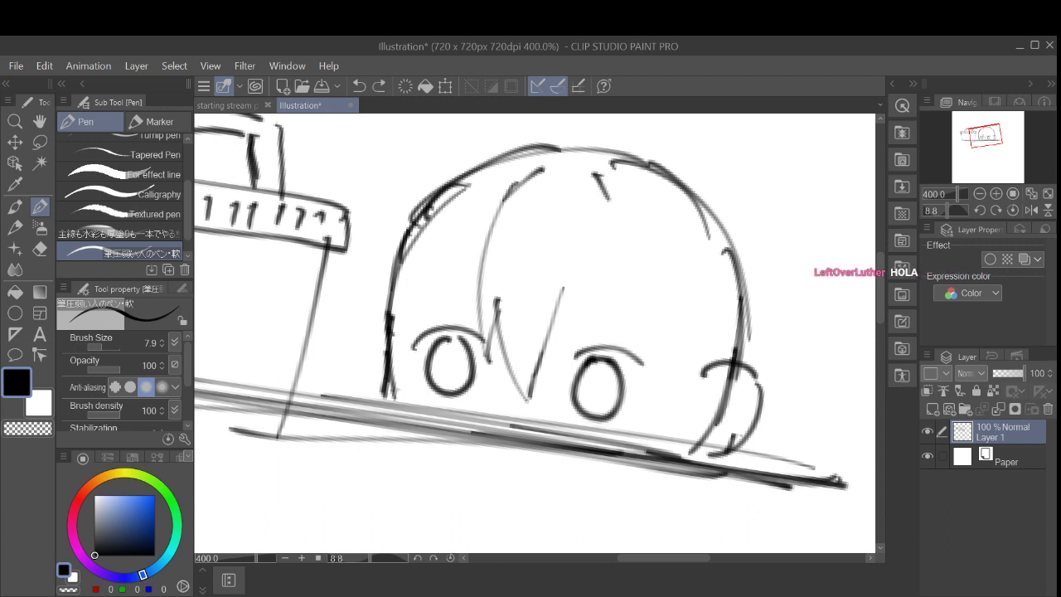
{"action": "key", "text": "ctrl+z"}
{"action": "left_click_drag", "start_coordinate": [592, 171], "coordinate": [588, 270]}
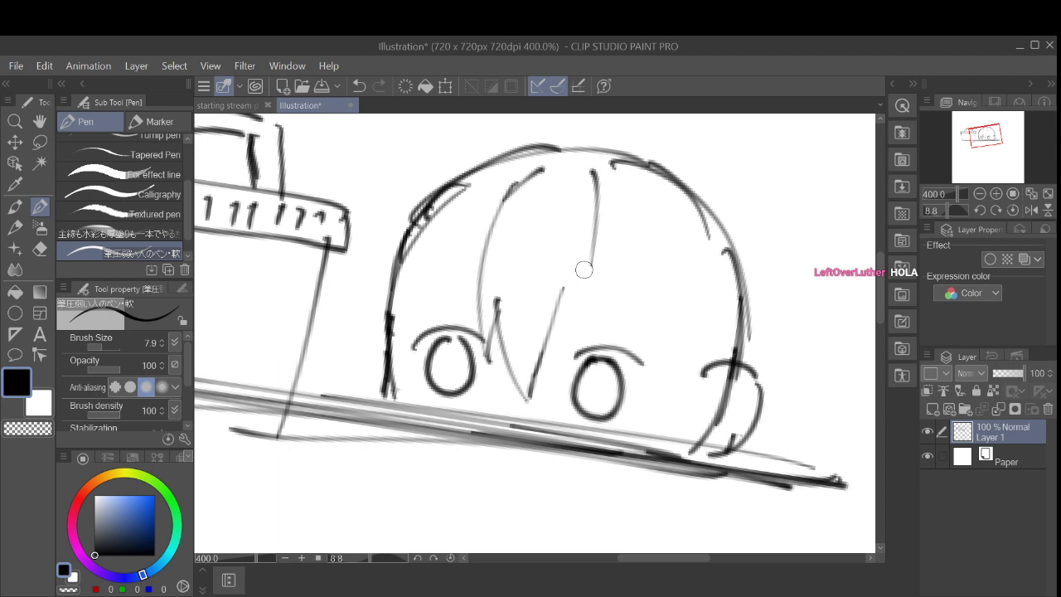
{"action": "left_click_drag", "start_coordinate": [597, 250], "coordinate": [543, 358]}
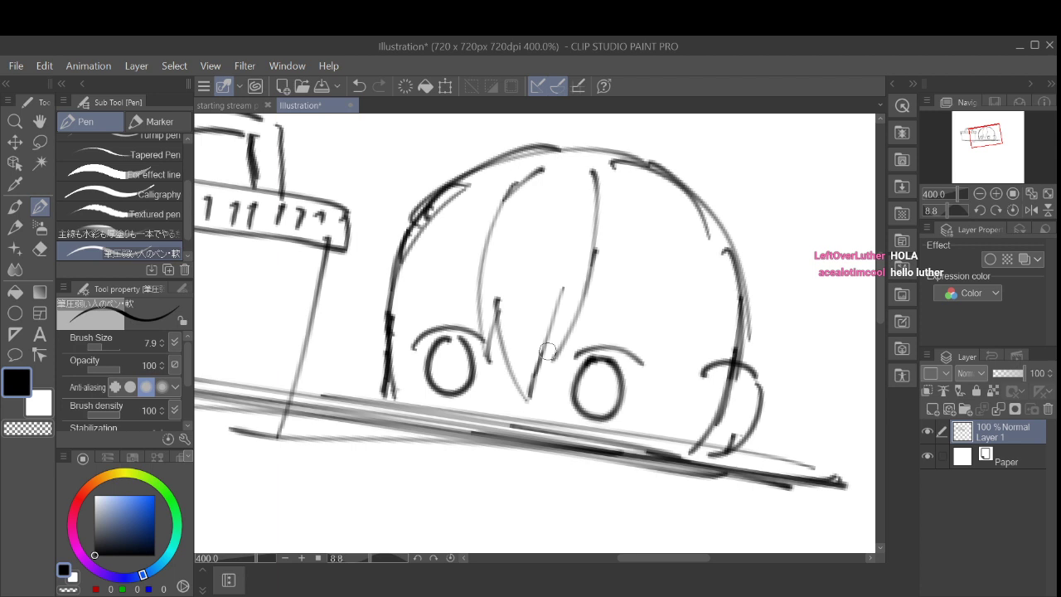
{"action": "left_click_drag", "start_coordinate": [498, 223], "coordinate": [496, 352]}
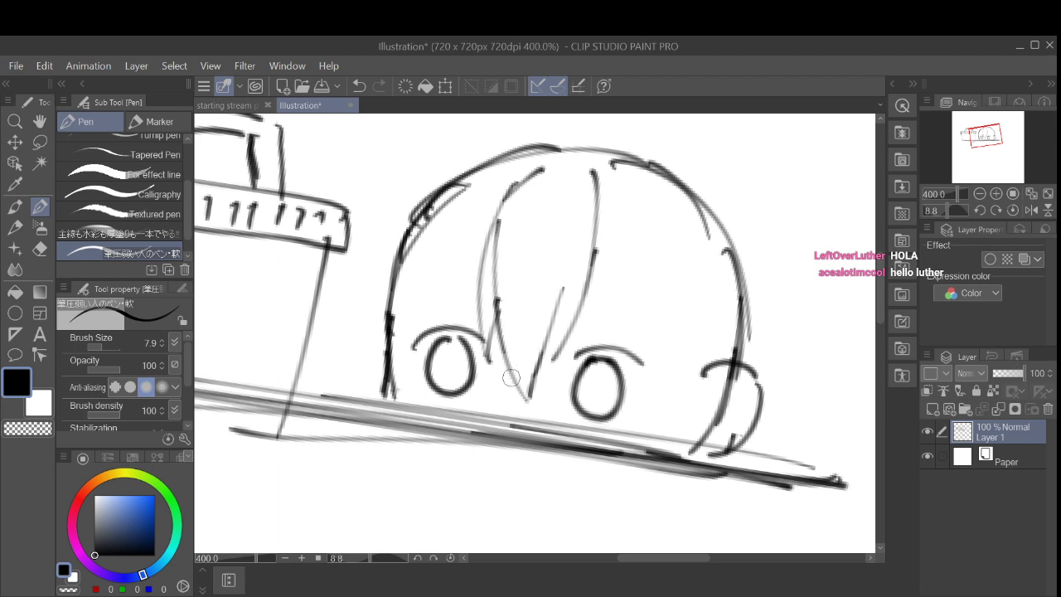
{"action": "key", "text": "ctrl+z"}
{"action": "key", "text": "ctrl+z"}
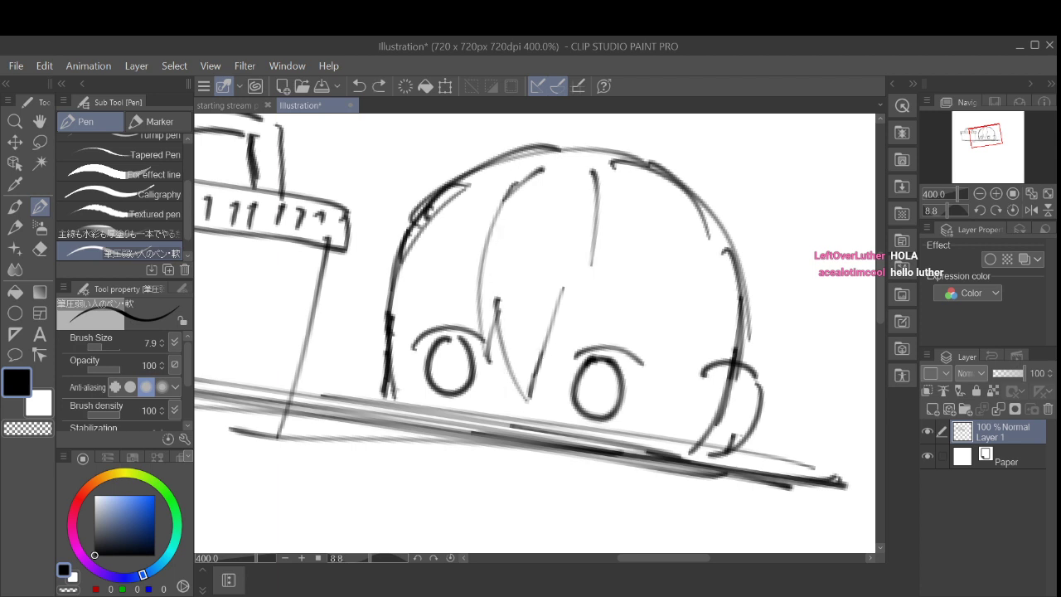
Step: Try several more curves from the crown down to the pointed lock between the eyes, undoing each attempt
{"action": "left_click_drag", "start_coordinate": [597, 251], "coordinate": [554, 374]}
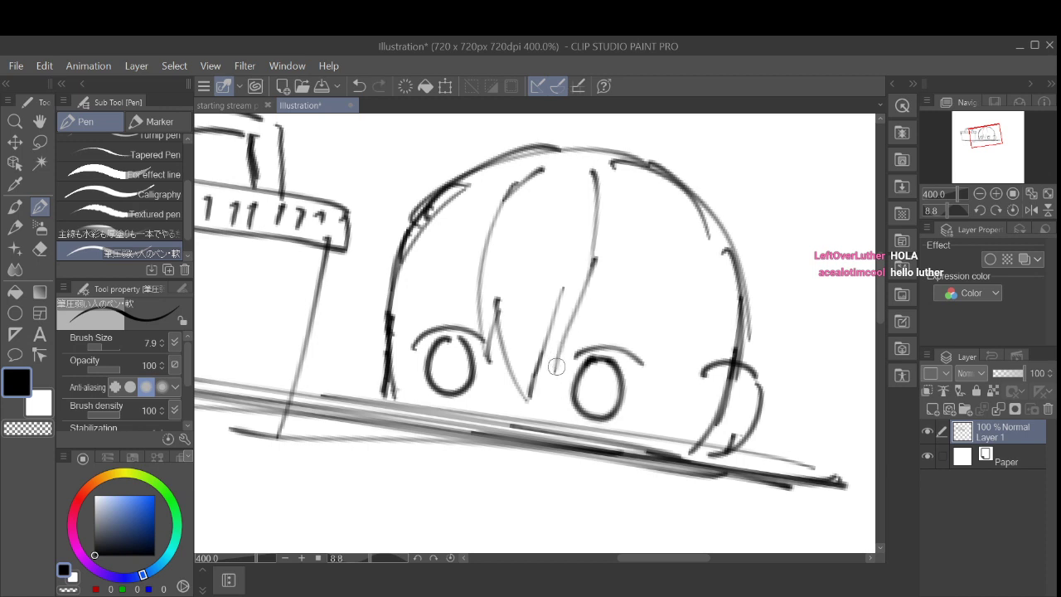
{"action": "key", "text": "ctrl+z"}
{"action": "key", "text": "ctrl+z"}
{"action": "left_click_drag", "start_coordinate": [588, 178], "coordinate": [554, 327]}
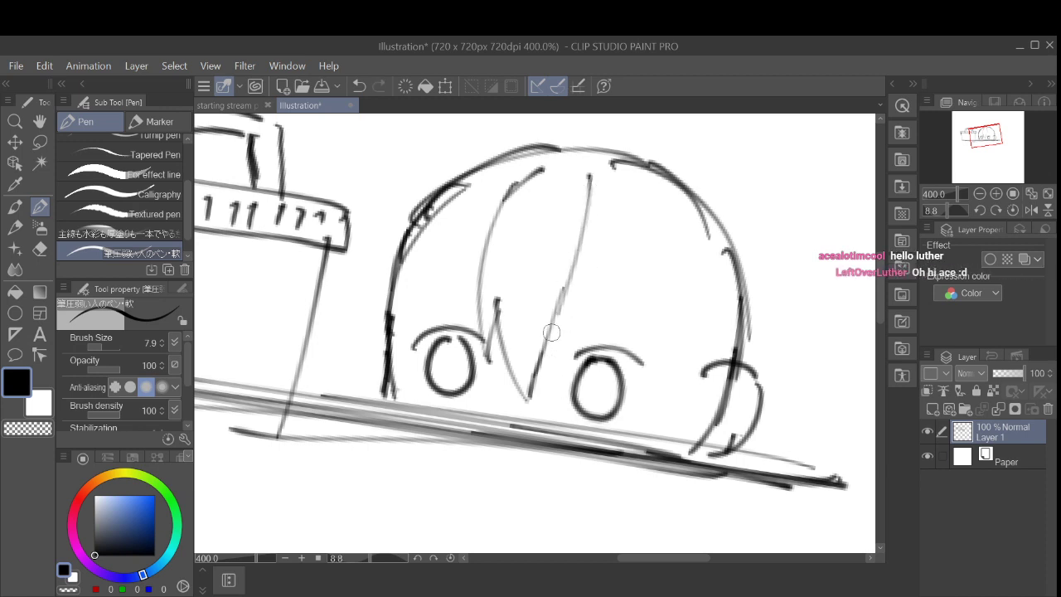
{"action": "key", "text": "ctrl+z"}
{"action": "left_click_drag", "start_coordinate": [580, 164], "coordinate": [549, 320]}
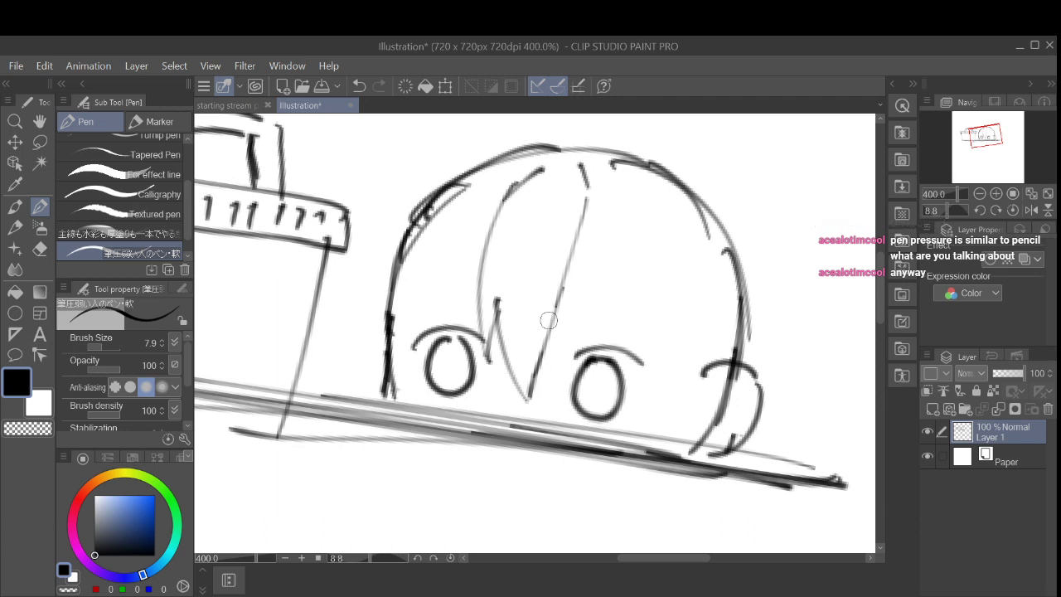
{"action": "key", "text": "ctrl+z"}
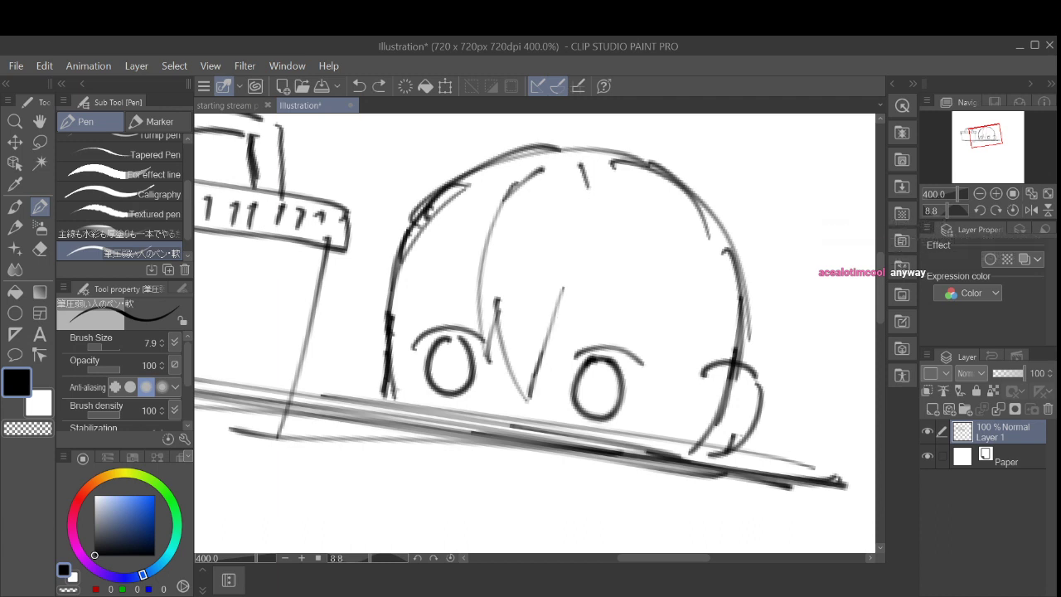
Step: Draw the central bang strand from the crown, bending midway to join the pointed lock between the eyes
{"action": "mouse_move", "coordinate": [571, 174]}
{"action": "left_mouse_down"}
{"action": "mouse_move", "coordinate": [569, 281]}
{"action": "mouse_move", "coordinate": [549, 325]}
{"action": "mouse_move", "coordinate": [574, 240]}
{"action": "mouse_move", "coordinate": [555, 307]}
{"action": "left_mouse_up"}
{"action": "key", "text": "ctrl+z"}
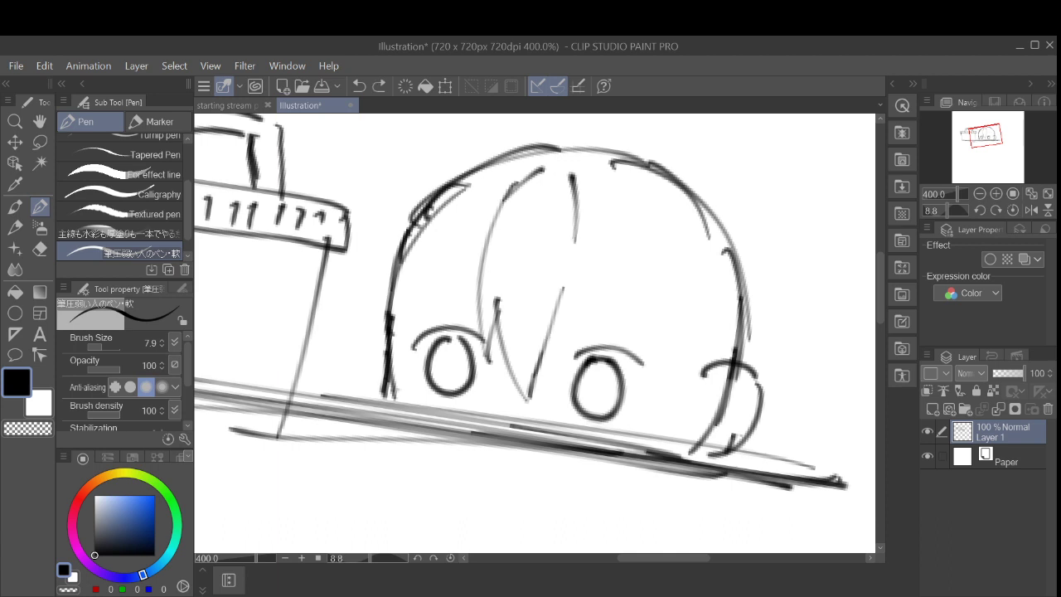
{"action": "left_click_drag", "start_coordinate": [572, 239], "coordinate": [556, 306]}
{"action": "left_click_drag", "start_coordinate": [573, 241], "coordinate": [558, 310]}
{"action": "key", "text": "ctrl+z"}
{"action": "key", "text": "ctrl+z"}
{"action": "left_click_drag", "start_coordinate": [573, 239], "coordinate": [557, 304]}
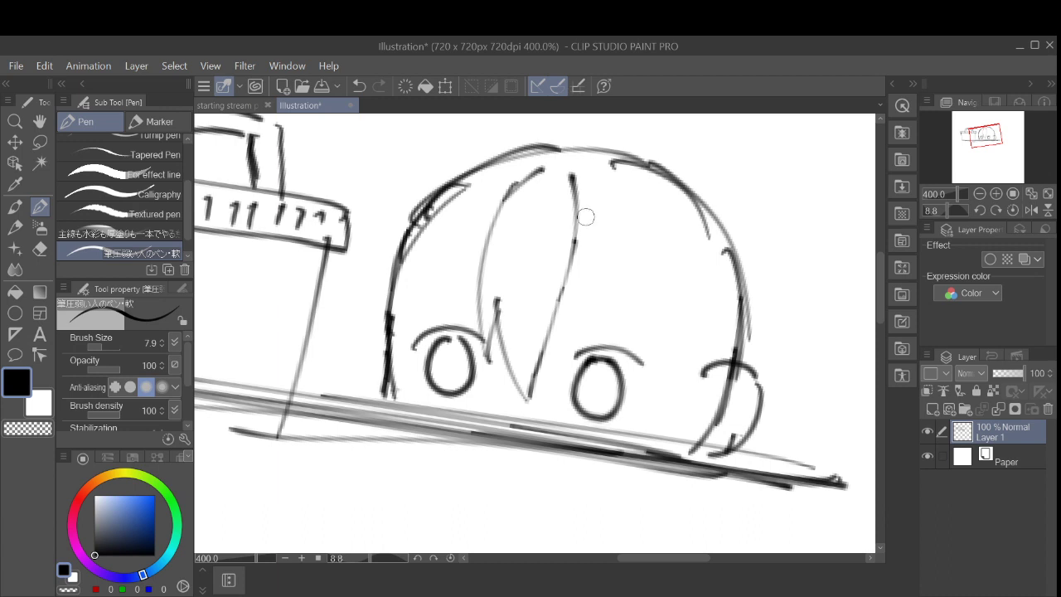
Step: Try a jagged tip above the right eye and long strands down to the tabletop and ear, then undo the long strands
{"action": "left_click_drag", "start_coordinate": [576, 237], "coordinate": [599, 269]}
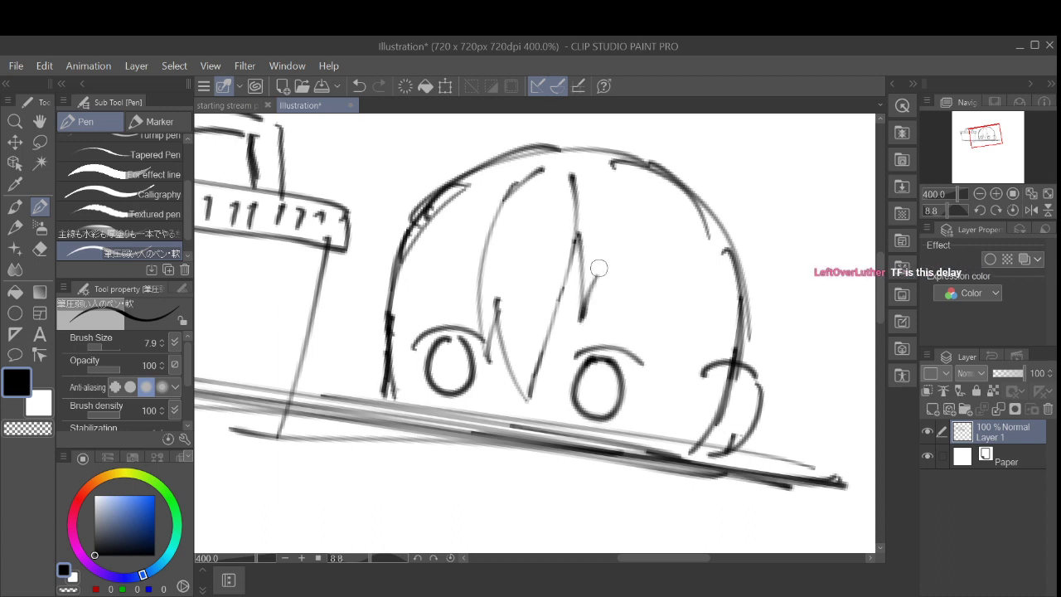
{"action": "key", "text": "ctrl+z"}
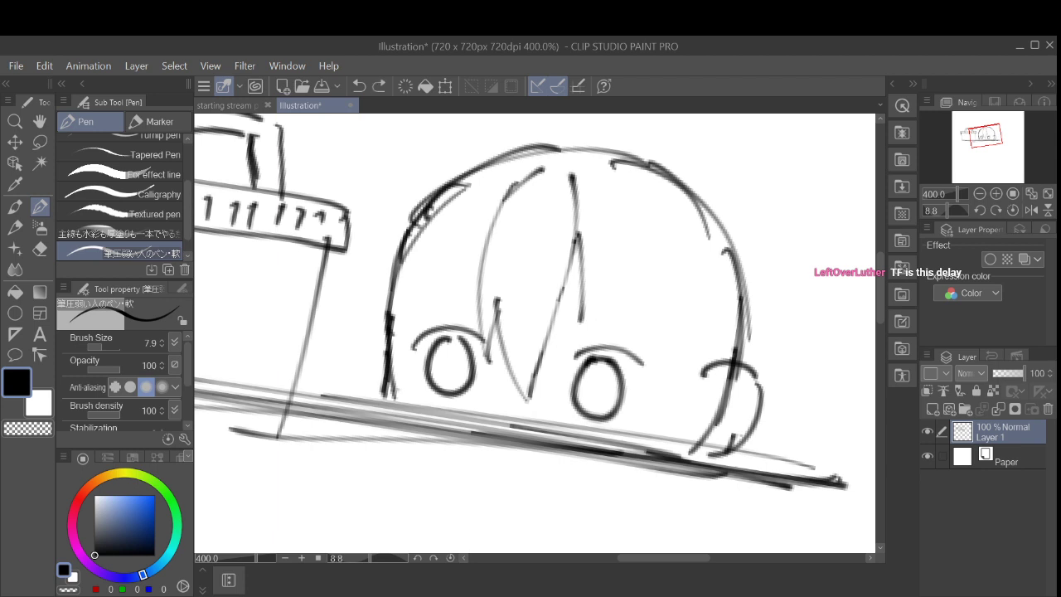
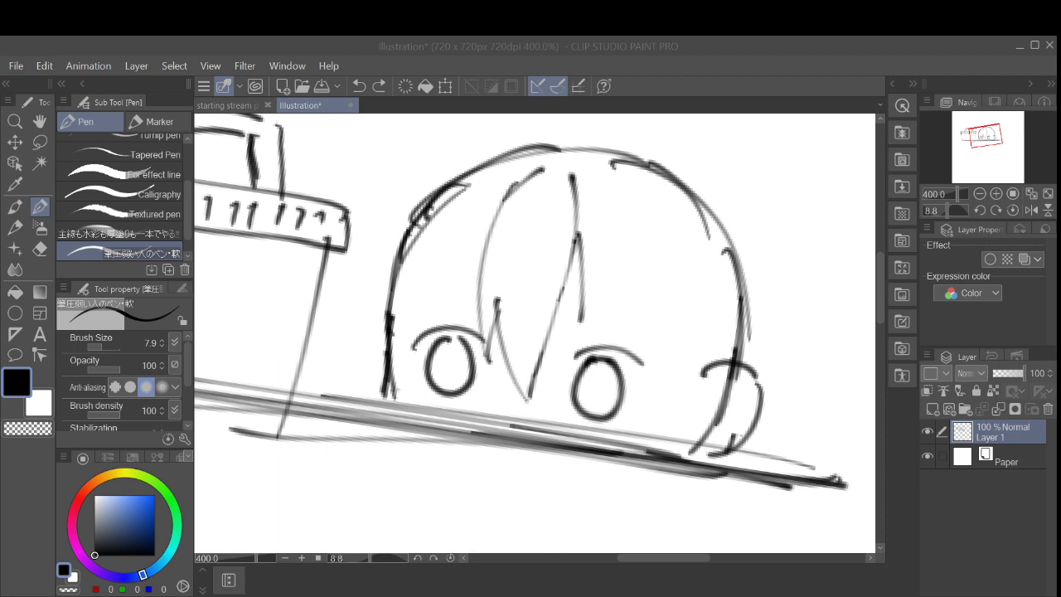
{"action": "mouse_move", "coordinate": [595, 162]}
{"action": "left_mouse_down"}
{"action": "mouse_move", "coordinate": [623, 170]}
{"action": "mouse_move", "coordinate": [658, 271]}
{"action": "left_mouse_up"}
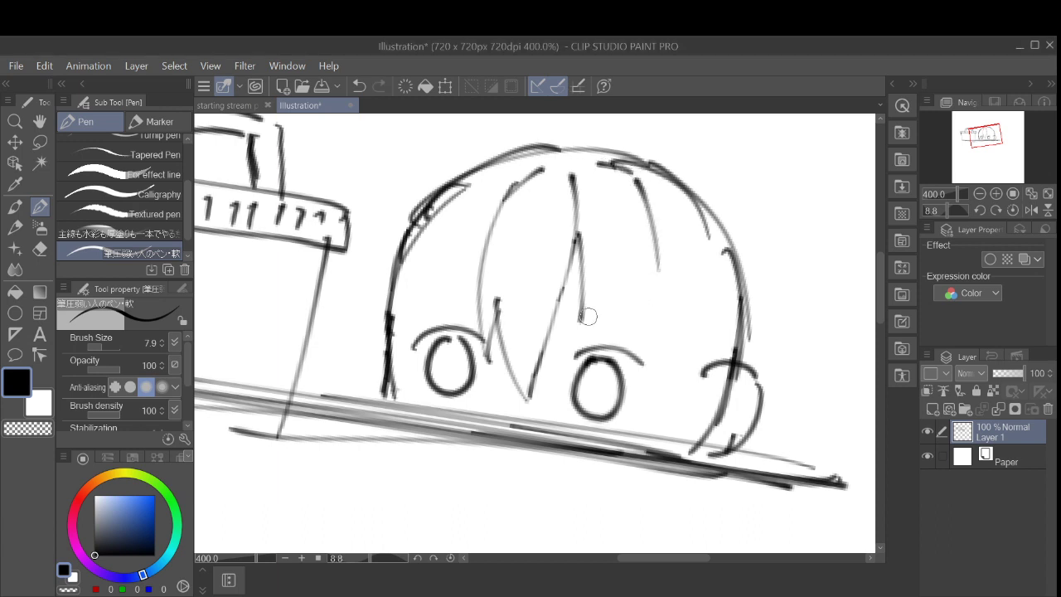
{"action": "left_click_drag", "start_coordinate": [587, 308], "coordinate": [599, 305]}
{"action": "left_click_drag", "start_coordinate": [585, 220], "coordinate": [605, 372]}
{"action": "key", "text": "ctrl+z"}
{"action": "mouse_move", "coordinate": [599, 275]}
{"action": "left_mouse_down"}
{"action": "mouse_move", "coordinate": [622, 422]}
{"action": "mouse_move", "coordinate": [618, 464]}
{"action": "left_mouse_up"}
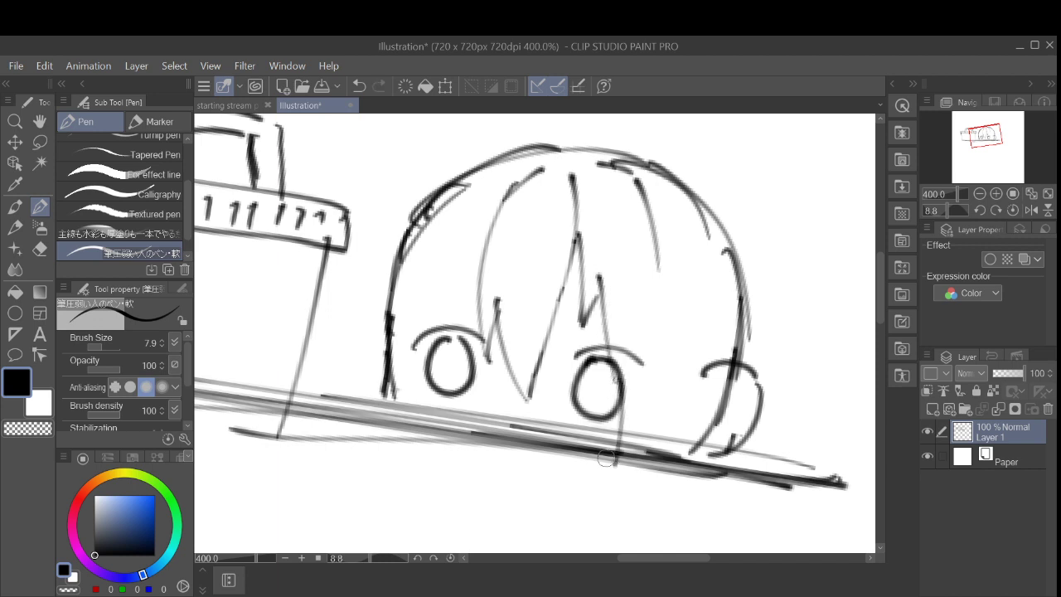
{"action": "mouse_move", "coordinate": [662, 278]}
{"action": "left_mouse_down"}
{"action": "mouse_move", "coordinate": [692, 372]}
{"action": "mouse_move", "coordinate": [701, 369]}
{"action": "mouse_move", "coordinate": [662, 443]}
{"action": "left_mouse_up"}
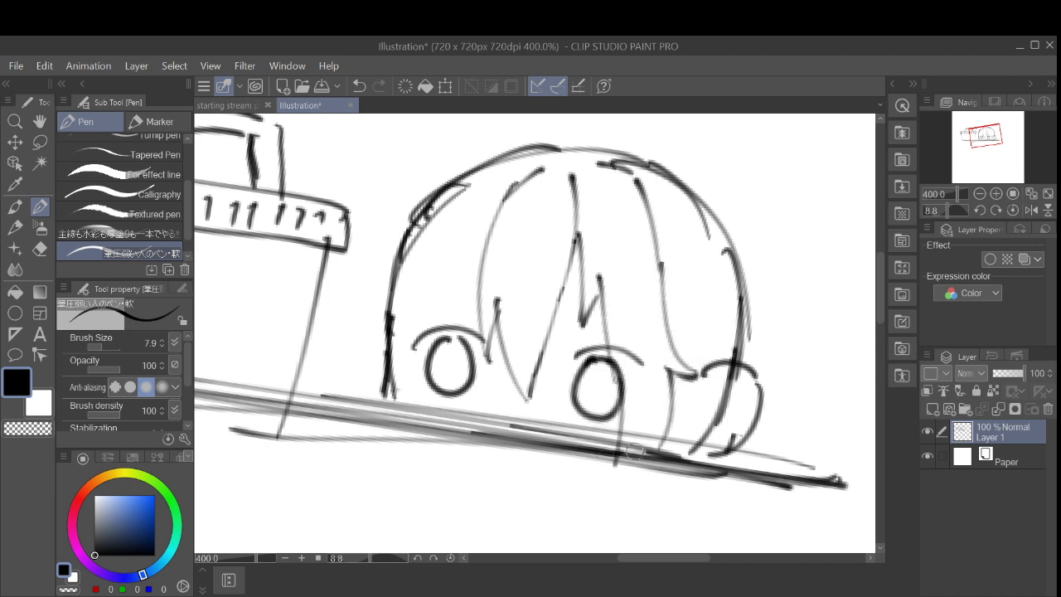
{"action": "key", "text": "ctrl+z"}
{"action": "key", "text": "ctrl+z"}
{"action": "key", "text": "ctrl+z"}
{"action": "key", "text": "ctrl+z"}
{"action": "key", "text": "ctrl+z"}
{"action": "key", "text": "ctrl+z"}
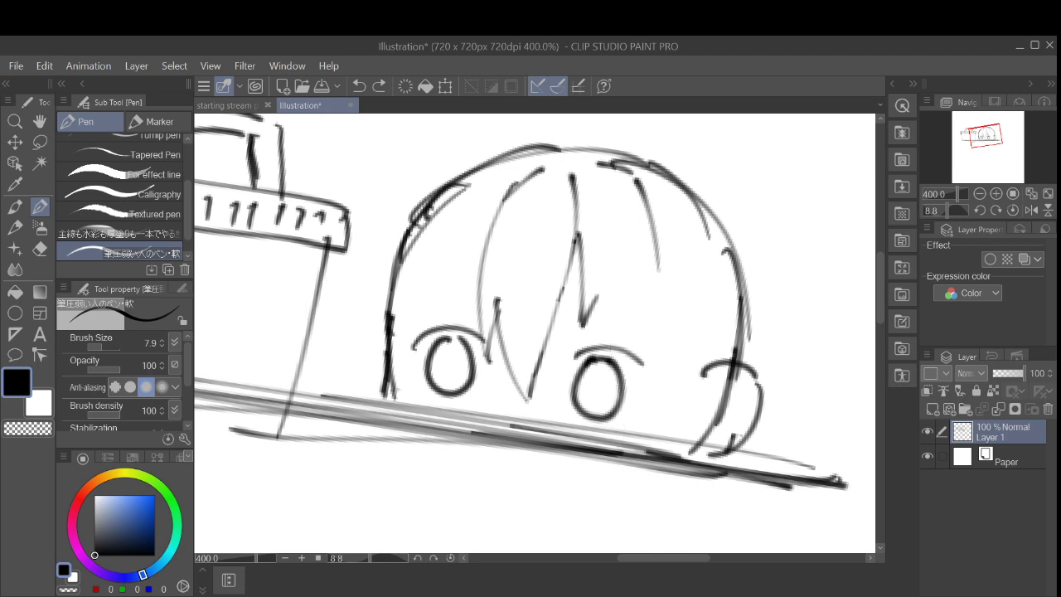
Step: Try another strand across the right eye, then undo it together with the trial strands right of the central lock
{"action": "left_click_drag", "start_coordinate": [607, 263], "coordinate": [637, 412]}
{"action": "key", "text": "ctrl+z"}
{"action": "key", "text": "ctrl+z"}
{"action": "key", "text": "ctrl+z"}
{"action": "key", "text": "ctrl+z"}
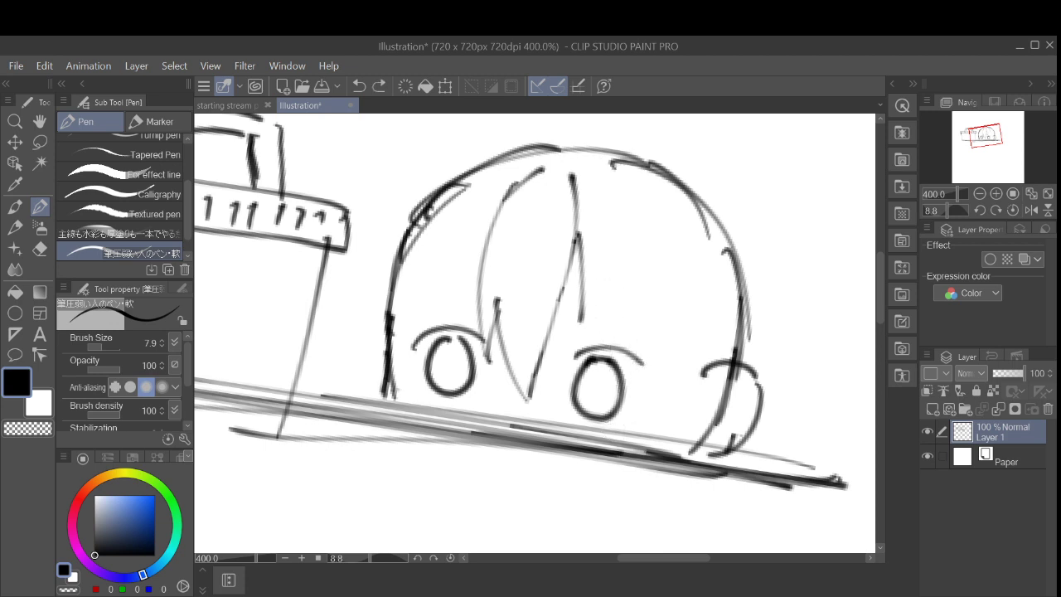
{"action": "key", "text": "ctrl+z"}
Step: Draw a curved lock from the central strand down over the right eye with a sharp upturned tip, redrawing it once
{"action": "mouse_move", "coordinate": [576, 234]}
{"action": "left_mouse_down"}
{"action": "mouse_move", "coordinate": [625, 376]}
{"action": "mouse_move", "coordinate": [645, 330]}
{"action": "left_mouse_up"}
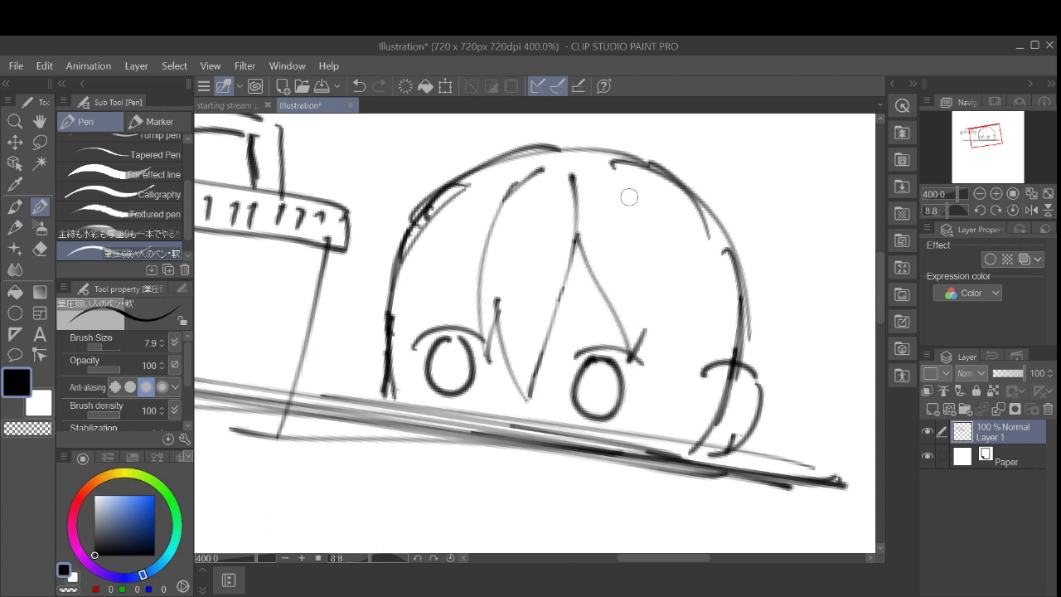
{"action": "key", "text": "ctrl+z"}
{"action": "key", "text": "ctrl+z"}
{"action": "mouse_move", "coordinate": [576, 244]}
{"action": "left_mouse_down"}
{"action": "mouse_move", "coordinate": [629, 379]}
{"action": "mouse_move", "coordinate": [621, 382]}
{"action": "mouse_move", "coordinate": [639, 354]}
{"action": "mouse_move", "coordinate": [632, 369]}
{"action": "mouse_move", "coordinate": [645, 315]}
{"action": "left_mouse_up"}
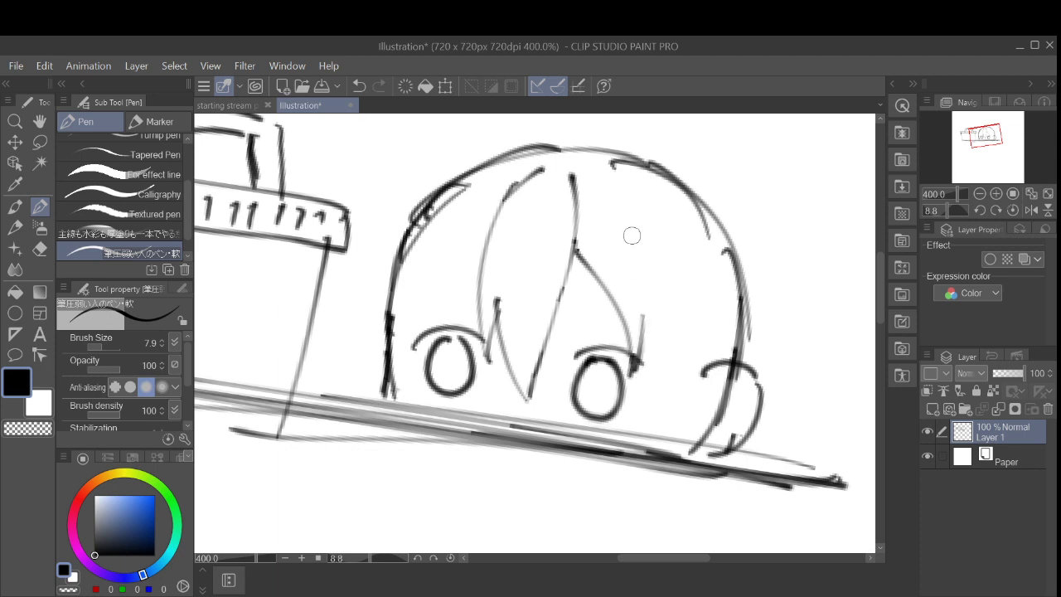
Step: Draw a long curved strand from the crown down the head's right side to the ear, undoing the first trial strokes
{"action": "left_click_drag", "start_coordinate": [618, 164], "coordinate": [673, 222]}
{"action": "left_click_drag", "start_coordinate": [682, 262], "coordinate": [659, 438]}
{"action": "key", "text": "ctrl+z"}
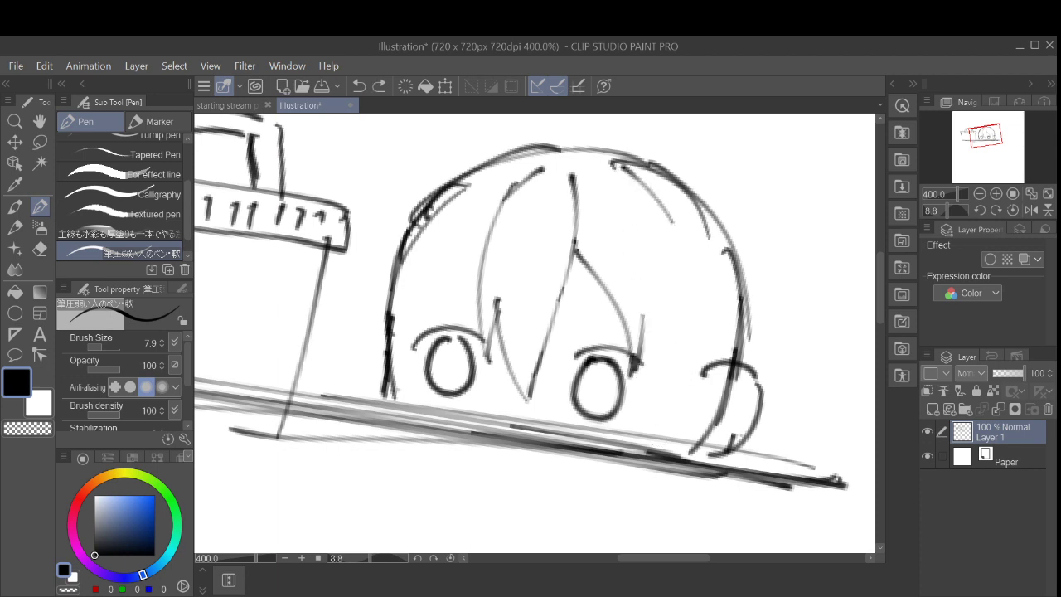
{"action": "key", "text": "ctrl+z"}
{"action": "mouse_move", "coordinate": [642, 188]}
{"action": "left_mouse_down"}
{"action": "mouse_move", "coordinate": [667, 203]}
{"action": "mouse_move", "coordinate": [759, 363]}
{"action": "mouse_move", "coordinate": [752, 320]}
{"action": "mouse_move", "coordinate": [721, 382]}
{"action": "mouse_move", "coordinate": [689, 333]}
{"action": "mouse_move", "coordinate": [711, 330]}
{"action": "mouse_move", "coordinate": [704, 368]}
{"action": "mouse_move", "coordinate": [694, 363]}
{"action": "mouse_move", "coordinate": [677, 455]}
{"action": "left_mouse_up"}
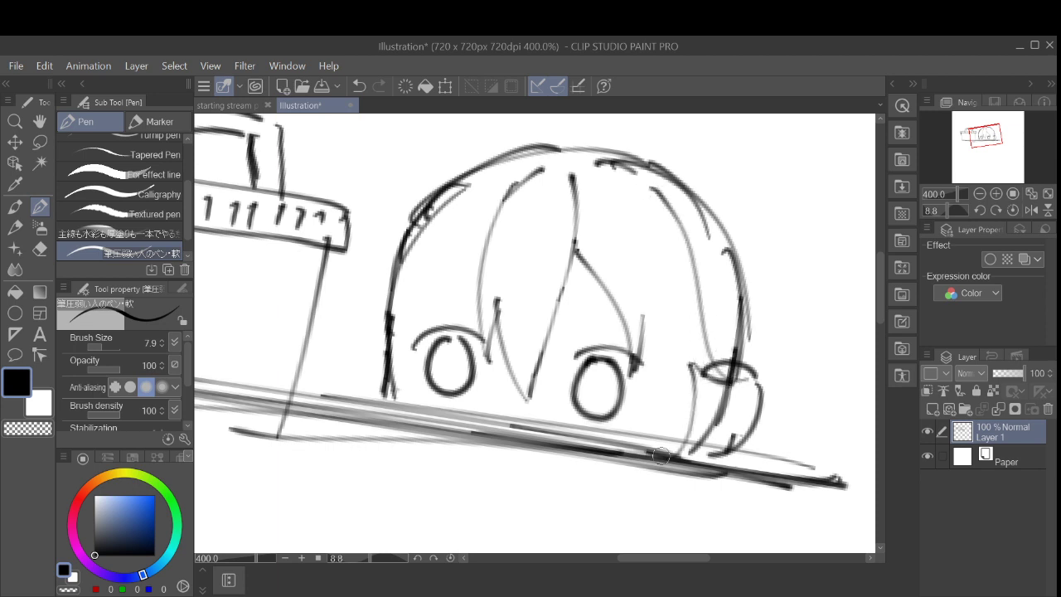
Step: Draw the side lock's edges down toward the tabletop, one beside the right eye and one in front of the ear
{"action": "left_click_drag", "start_coordinate": [648, 328], "coordinate": [650, 439]}
{"action": "key", "text": "ctrl+z"}
{"action": "key", "text": "ctrl+z"}
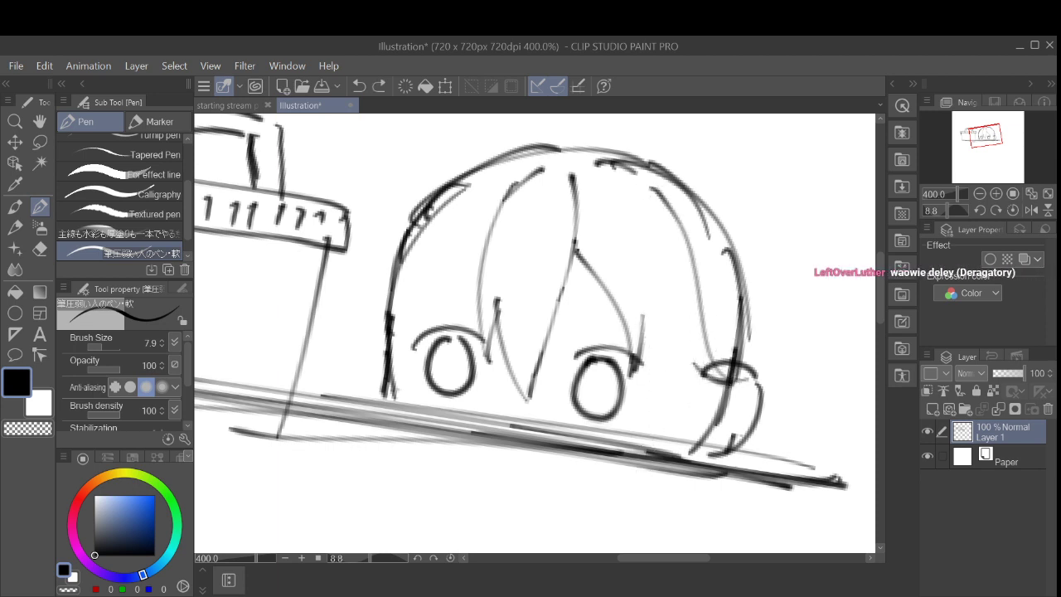
{"action": "left_click_drag", "start_coordinate": [644, 330], "coordinate": [630, 433]}
{"action": "left_click_drag", "start_coordinate": [693, 369], "coordinate": [687, 429]}
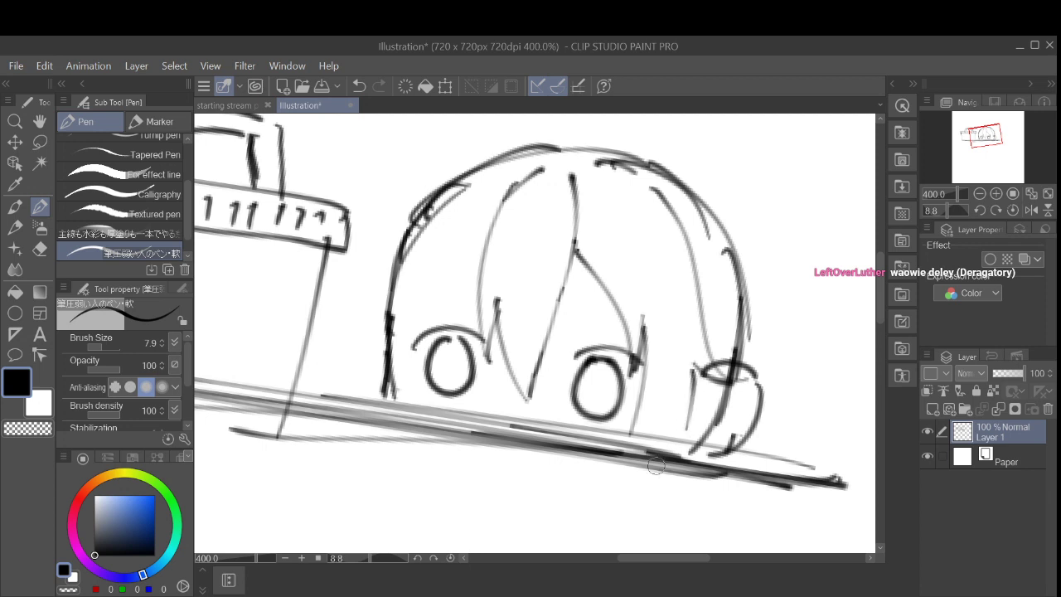
{"action": "key", "text": "ctrl+z"}
{"action": "mouse_move", "coordinate": [720, 357]}
{"action": "left_mouse_down"}
{"action": "mouse_move", "coordinate": [694, 364]}
{"action": "mouse_move", "coordinate": [690, 439]}
{"action": "left_mouse_up"}
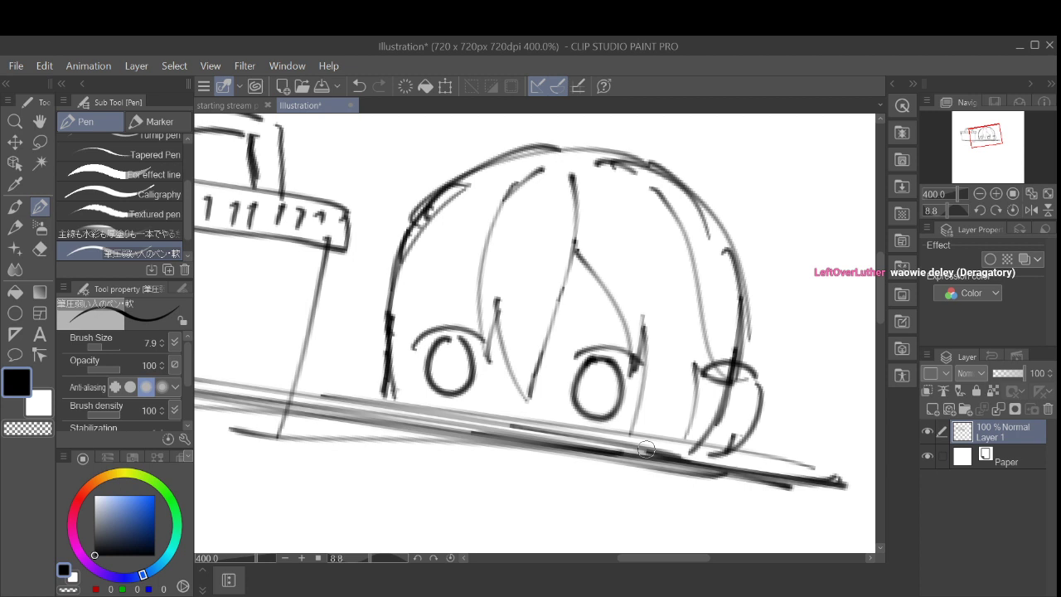
Step: Try a slanted strand above the left eye and undo it
{"action": "mouse_move", "coordinate": [494, 225]}
{"action": "left_mouse_down"}
{"action": "mouse_move", "coordinate": [423, 299]}
{"action": "mouse_move", "coordinate": [409, 358]}
{"action": "mouse_move", "coordinate": [408, 288]}
{"action": "mouse_move", "coordinate": [408, 346]}
{"action": "left_mouse_up"}
{"action": "key", "text": "ctrl+z"}
{"action": "key", "text": "ctrl+z"}
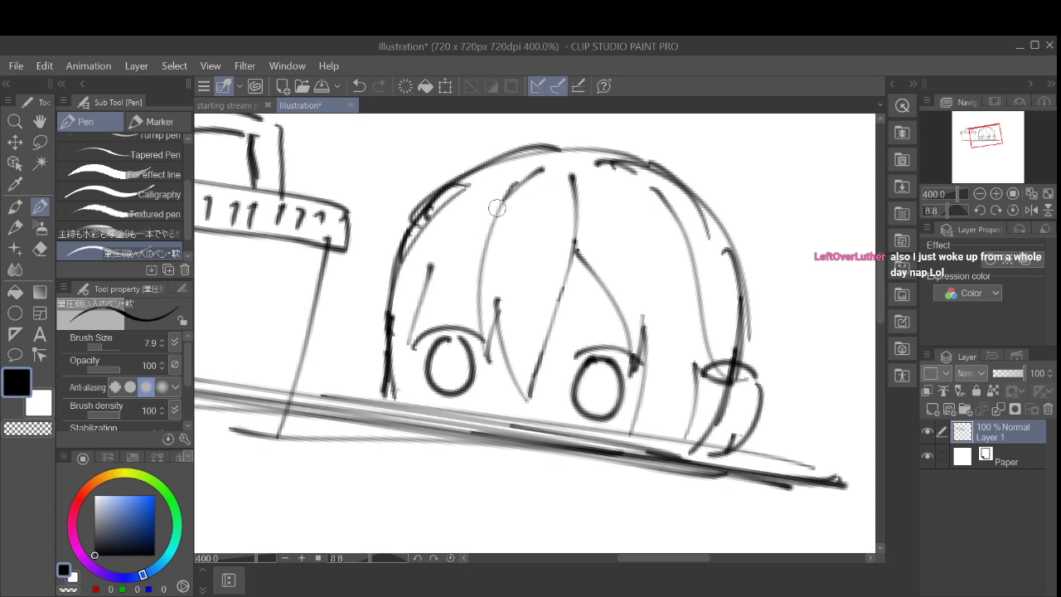
{"action": "key", "text": "ctrl+z"}
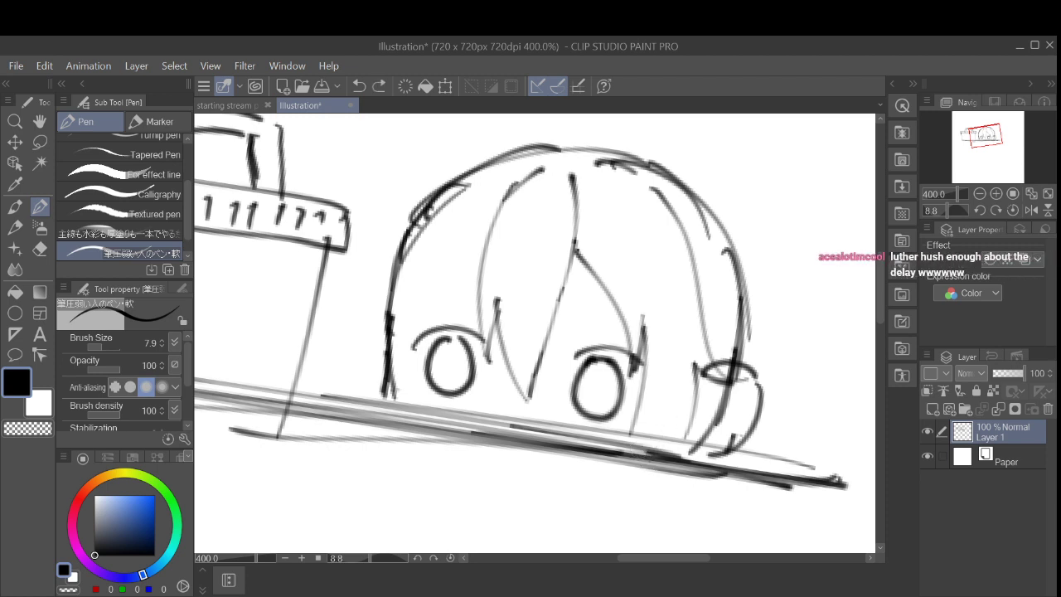
Step: Add a short hair stroke just above the tabletop between the right eye and the ear, redrawing it once
{"action": "left_click_drag", "start_coordinate": [676, 396], "coordinate": [673, 420]}
{"action": "key", "text": "ctrl+z"}
{"action": "left_click_drag", "start_coordinate": [675, 407], "coordinate": [673, 438]}
Step: Draw curved locks falling from the left bang strand over and beside the left eye, undoing the first attempts
{"action": "mouse_move", "coordinate": [509, 154]}
{"action": "left_mouse_down"}
{"action": "mouse_move", "coordinate": [436, 219]}
{"action": "mouse_move", "coordinate": [471, 192]}
{"action": "mouse_move", "coordinate": [450, 200]}
{"action": "mouse_move", "coordinate": [459, 189]}
{"action": "mouse_move", "coordinate": [417, 248]}
{"action": "mouse_move", "coordinate": [396, 395]}
{"action": "mouse_move", "coordinate": [398, 332]}
{"action": "mouse_move", "coordinate": [433, 247]}
{"action": "left_mouse_up"}
{"action": "key", "text": "ctrl+z"}
{"action": "left_click_drag", "start_coordinate": [486, 223], "coordinate": [397, 381]}
{"action": "key", "text": "ctrl+z"}
{"action": "left_click_drag", "start_coordinate": [493, 222], "coordinate": [429, 330]}
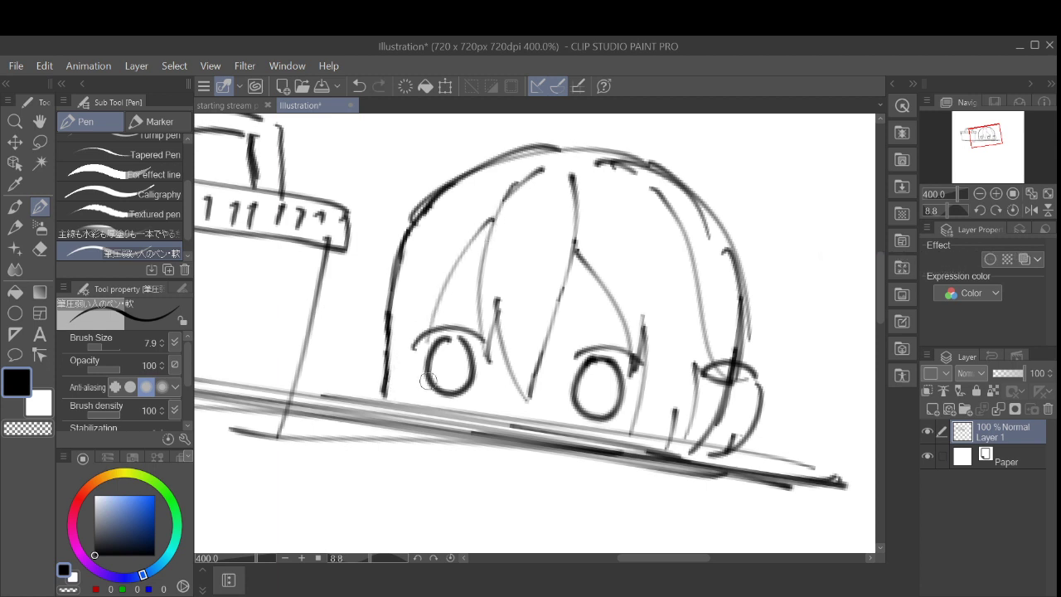
{"action": "left_click_drag", "start_coordinate": [438, 241], "coordinate": [436, 365]}
{"action": "left_click_drag", "start_coordinate": [471, 221], "coordinate": [413, 388]}
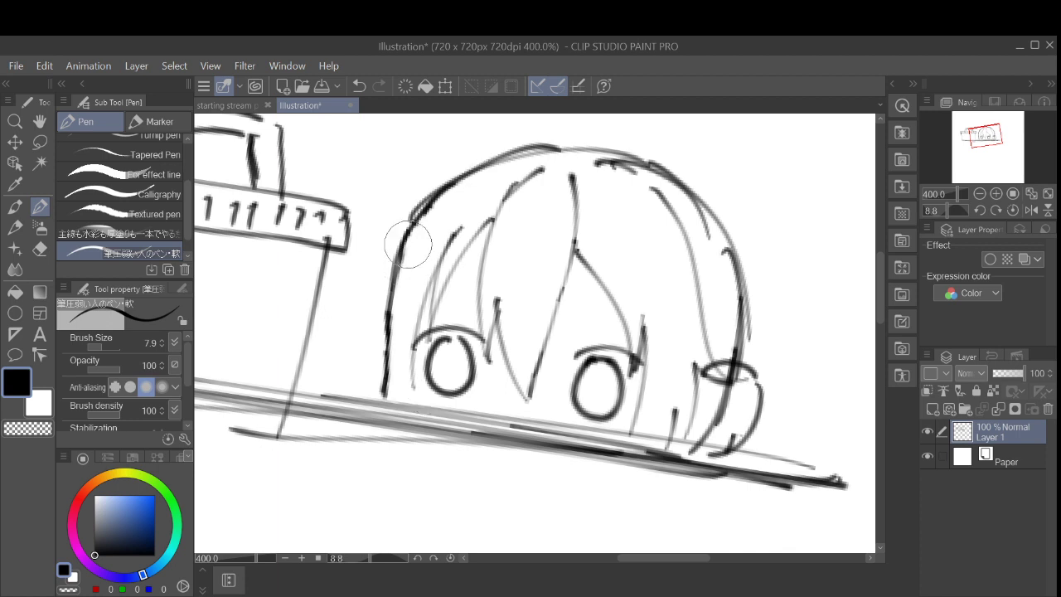
Step: Erase the head's left outline from the tabletop up to the crown, including the leftover specks
{"action": "mouse_move", "coordinate": [403, 237]}
{"action": "left_mouse_down"}
{"action": "mouse_move", "coordinate": [381, 346]}
{"action": "mouse_move", "coordinate": [387, 385]}
{"action": "left_mouse_up"}
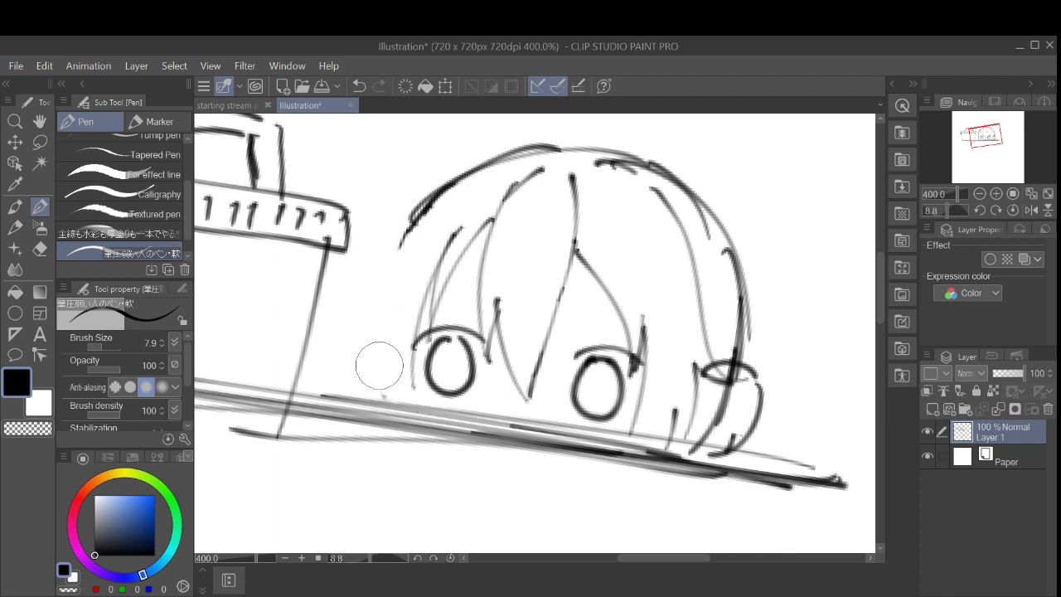
{"action": "mouse_move", "coordinate": [402, 245]}
{"action": "left_mouse_down"}
{"action": "mouse_move", "coordinate": [505, 147]}
{"action": "mouse_move", "coordinate": [540, 142]}
{"action": "left_mouse_up"}
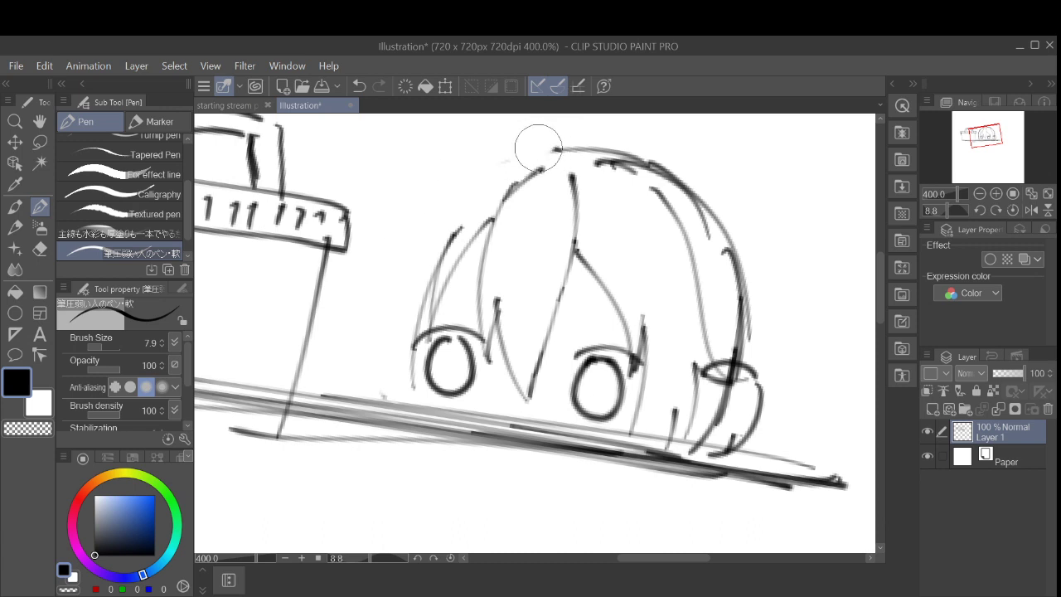
{"action": "left_click_drag", "start_coordinate": [387, 389], "coordinate": [379, 386]}
{"action": "left_click_drag", "start_coordinate": [556, 147], "coordinate": [550, 149]}
Step: Redraw the head's left outline from the crown down to an outward flick beside the basket, undoing the misshapen attempts
{"action": "left_click_drag", "start_coordinate": [557, 151], "coordinate": [450, 182]}
{"action": "mouse_move", "coordinate": [558, 154]}
{"action": "left_mouse_down"}
{"action": "mouse_move", "coordinate": [436, 194]}
{"action": "mouse_move", "coordinate": [383, 238]}
{"action": "mouse_move", "coordinate": [410, 236]}
{"action": "mouse_move", "coordinate": [396, 375]}
{"action": "left_mouse_up"}
{"action": "key", "text": "ctrl+z"}
{"action": "key", "text": "ctrl+z"}
{"action": "key", "text": "ctrl+z"}
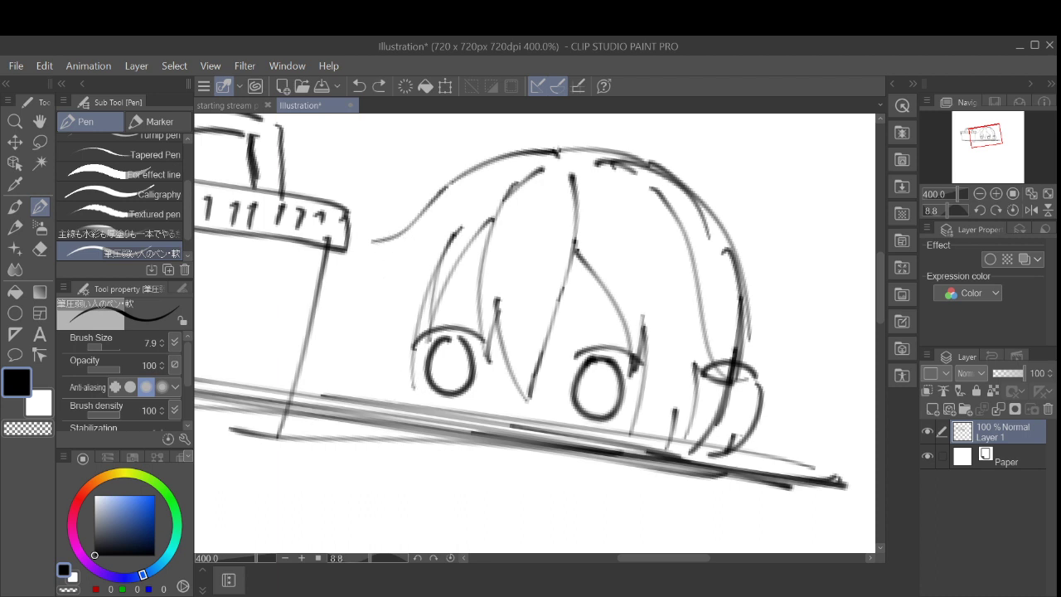
{"action": "mouse_move", "coordinate": [450, 182]}
{"action": "left_mouse_down"}
{"action": "mouse_move", "coordinate": [377, 298]}
{"action": "mouse_move", "coordinate": [404, 236]}
{"action": "left_mouse_up"}
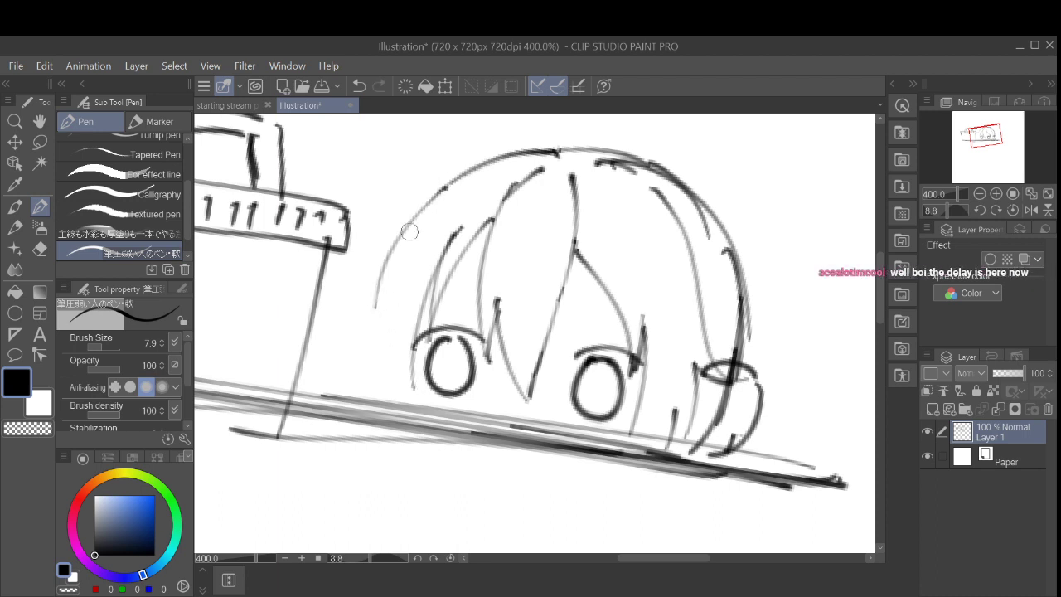
{"action": "key", "text": "ctrl+z"}
{"action": "mouse_move", "coordinate": [446, 178]}
{"action": "left_mouse_down"}
{"action": "mouse_move", "coordinate": [348, 353]}
{"action": "mouse_move", "coordinate": [384, 330]}
{"action": "mouse_move", "coordinate": [382, 383]}
{"action": "left_mouse_up"}
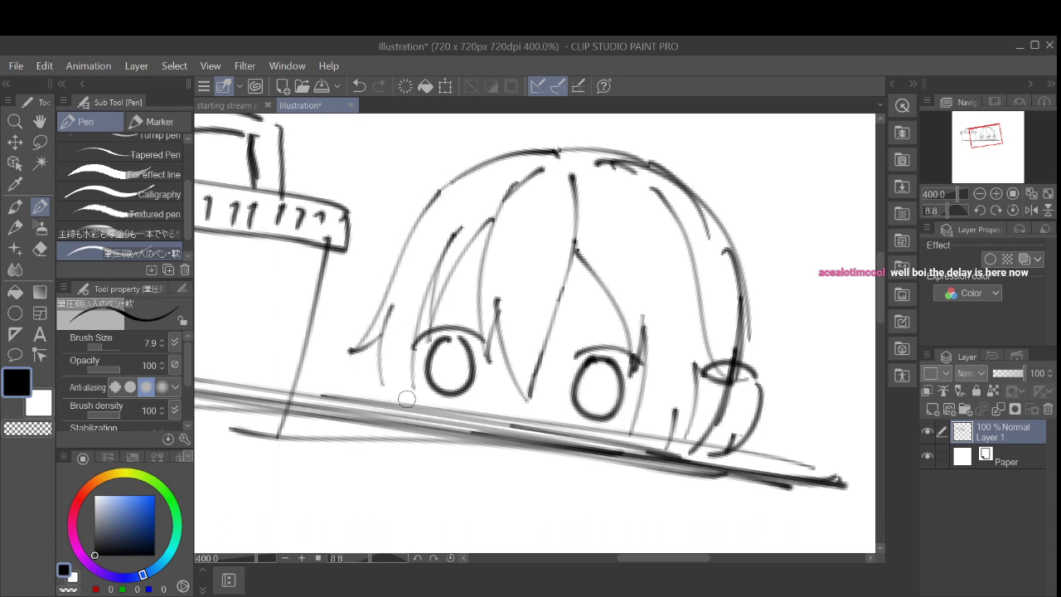
Step: Try strands running down to the tabletop beside the left eye and below the left flick, and undo them
{"action": "left_click_drag", "start_coordinate": [429, 282], "coordinate": [413, 413]}
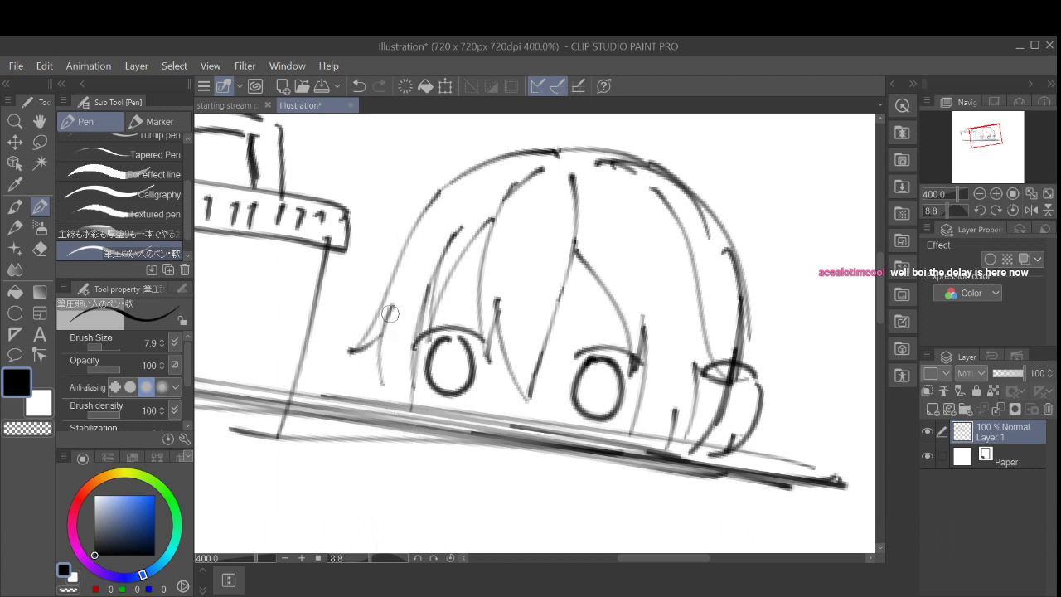
{"action": "left_click_drag", "start_coordinate": [393, 309], "coordinate": [375, 402]}
{"action": "key", "text": "ctrl+z"}
{"action": "key", "text": "ctrl+z"}
{"action": "key", "text": "ctrl+z"}
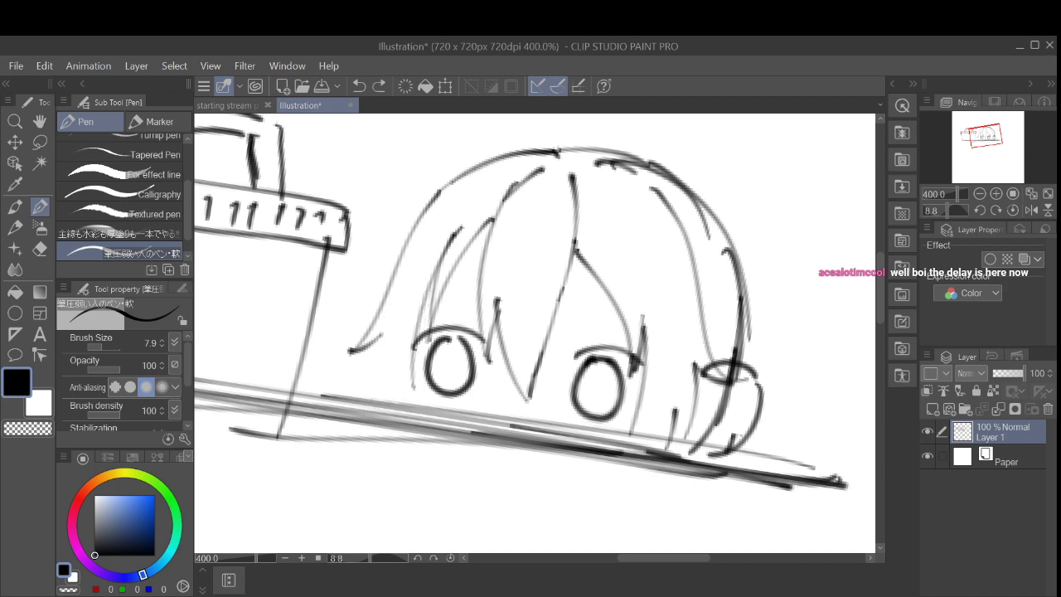
{"action": "left_click_drag", "start_coordinate": [391, 320], "coordinate": [383, 408]}
{"action": "key", "text": "ctrl+z"}
{"action": "left_click_drag", "start_coordinate": [380, 329], "coordinate": [390, 393]}
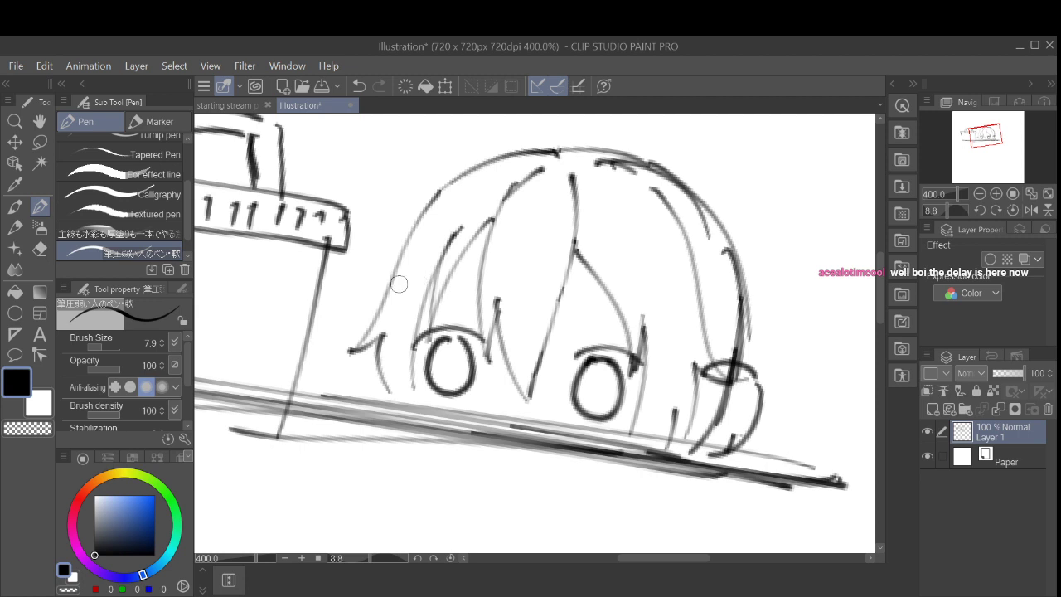
{"action": "key", "text": "ctrl+z"}
{"action": "left_click_drag", "start_coordinate": [379, 332], "coordinate": [408, 421]}
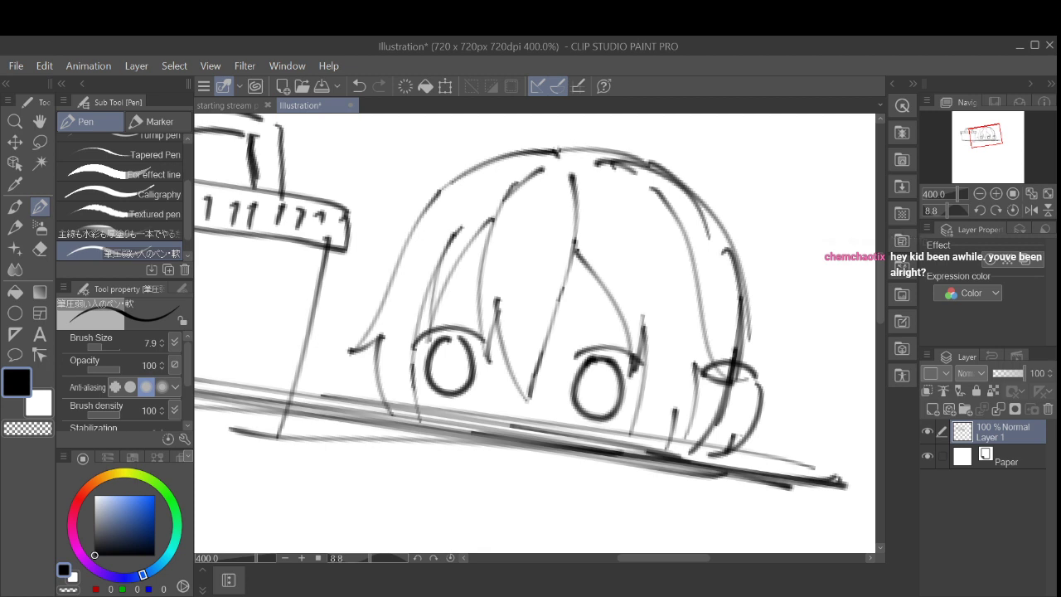
{"action": "key", "text": "ctrl+z"}
{"action": "key", "text": "ctrl+z"}
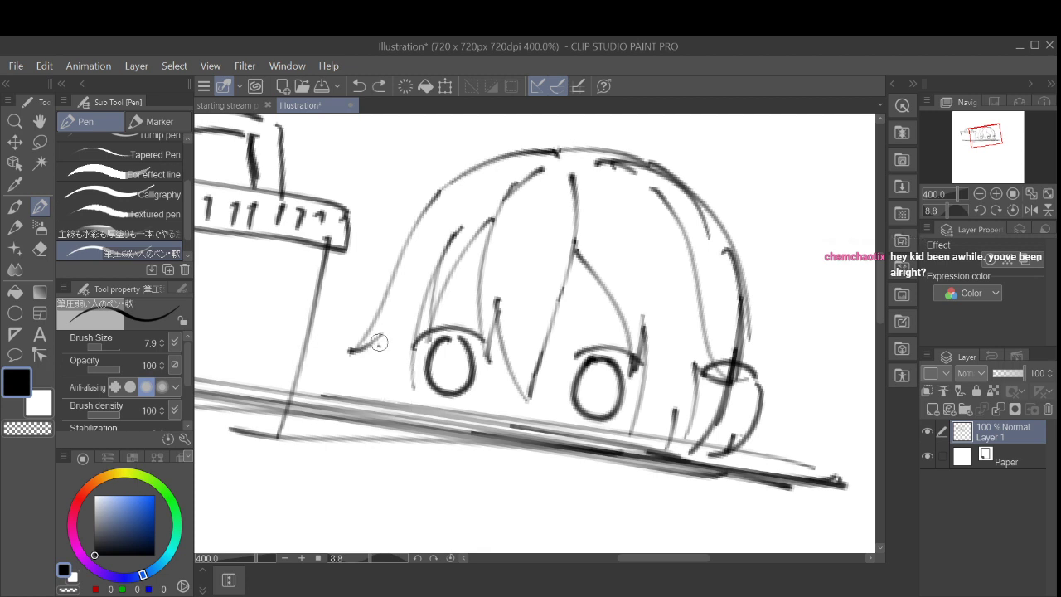
Step: Draw a curved strand from the left flick down to the tabletop, undoing the first try and an extra inner strand
{"action": "left_click_drag", "start_coordinate": [379, 342], "coordinate": [372, 425]}
{"action": "key", "text": "ctrl+z"}
{"action": "mouse_move", "coordinate": [375, 343]}
{"action": "left_mouse_down"}
{"action": "mouse_move", "coordinate": [365, 398]}
{"action": "mouse_move", "coordinate": [398, 427]}
{"action": "left_mouse_up"}
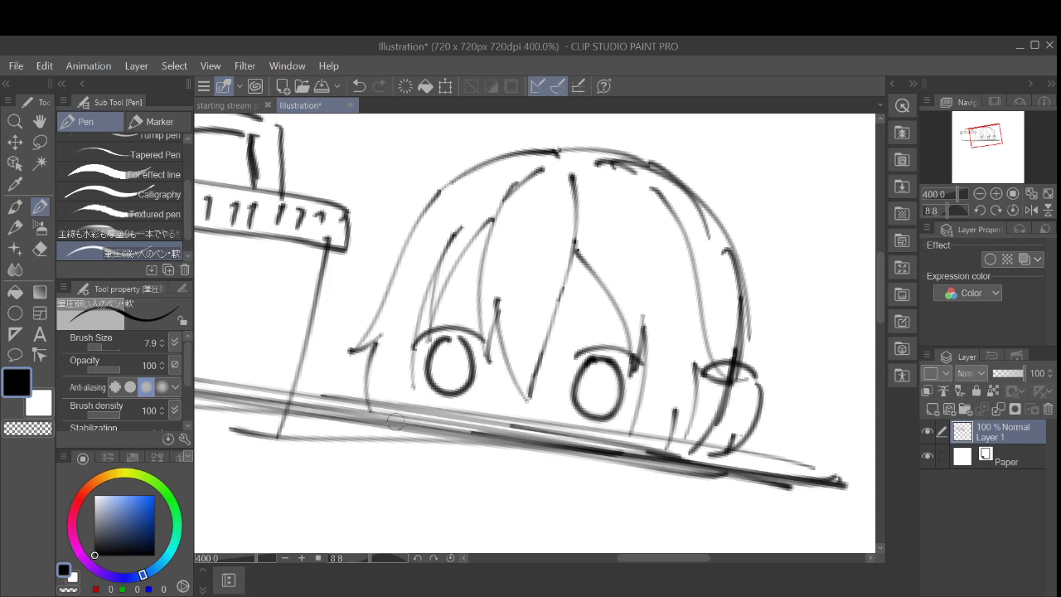
{"action": "mouse_move", "coordinate": [391, 367]}
{"action": "left_mouse_down"}
{"action": "mouse_move", "coordinate": [391, 398]}
{"action": "mouse_move", "coordinate": [407, 435]}
{"action": "left_mouse_up"}
{"action": "key", "text": "ctrl+z"}
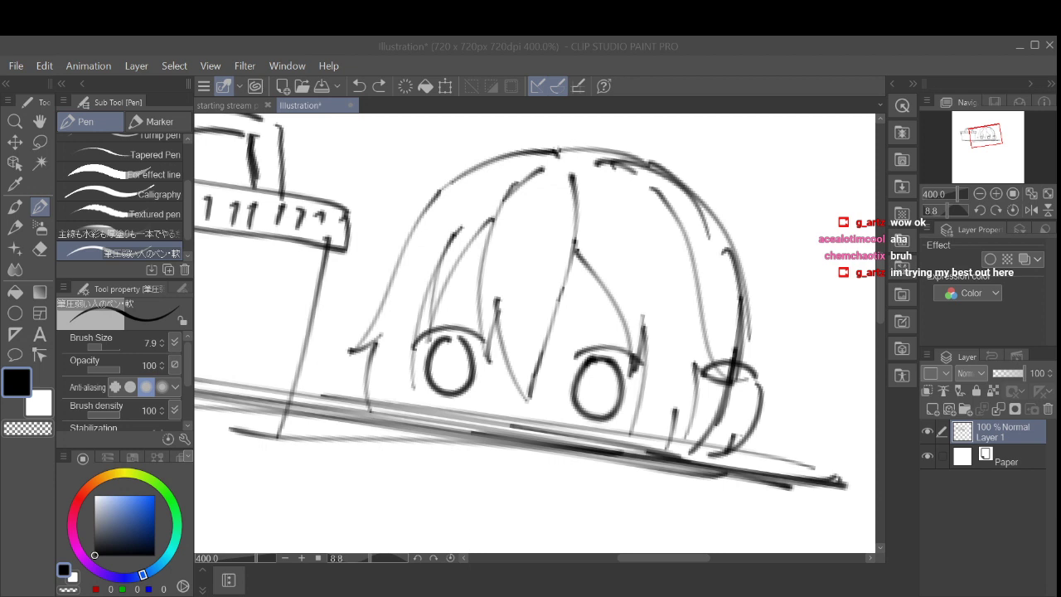
Step: Darken the crown and draw an outer hair outline down the head's right side, ending in an outward flick near the ear
{"action": "scroll", "coordinate": [612, 344], "scroll_direction": "down", "scroll_amount": 1}
{"action": "left_click_drag", "start_coordinate": [613, 344], "coordinate": [518, 373]}
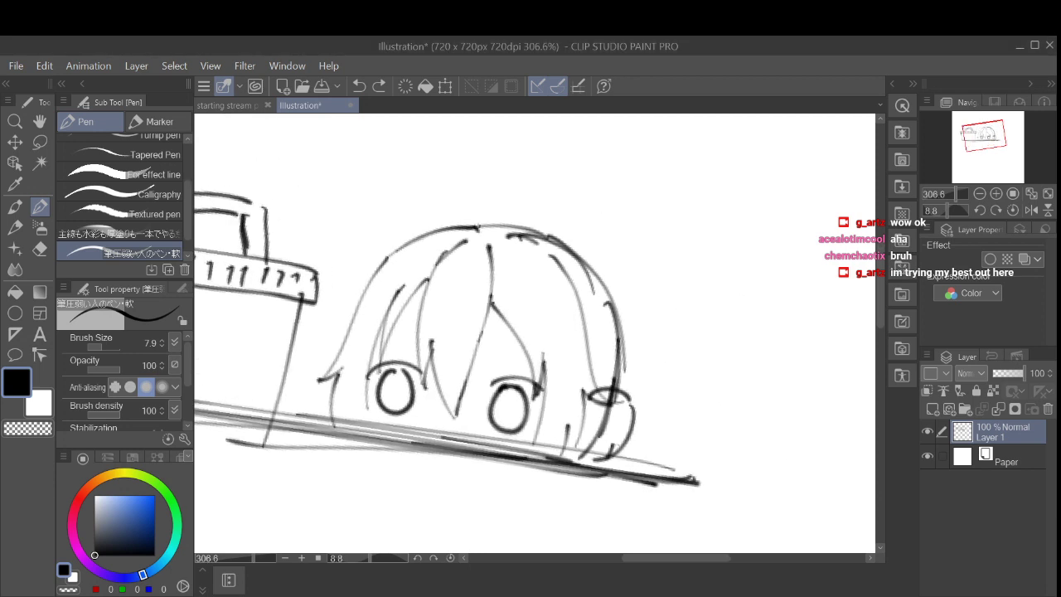
{"action": "left_click_drag", "start_coordinate": [491, 225], "coordinate": [521, 223]}
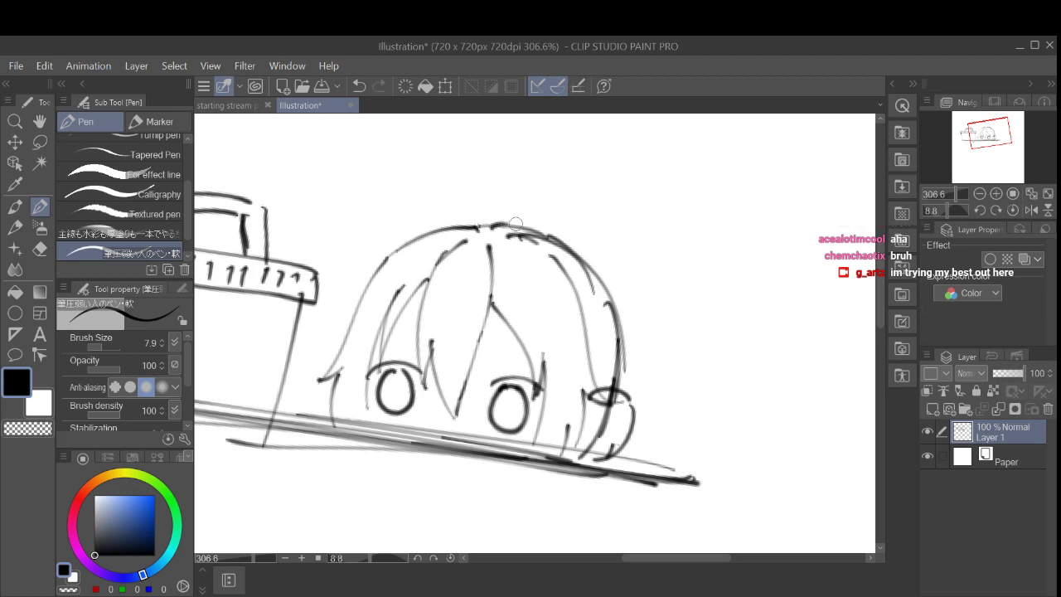
{"action": "mouse_move", "coordinate": [602, 281]}
{"action": "left_mouse_down"}
{"action": "mouse_move", "coordinate": [647, 352]}
{"action": "mouse_move", "coordinate": [669, 365]}
{"action": "left_mouse_up"}
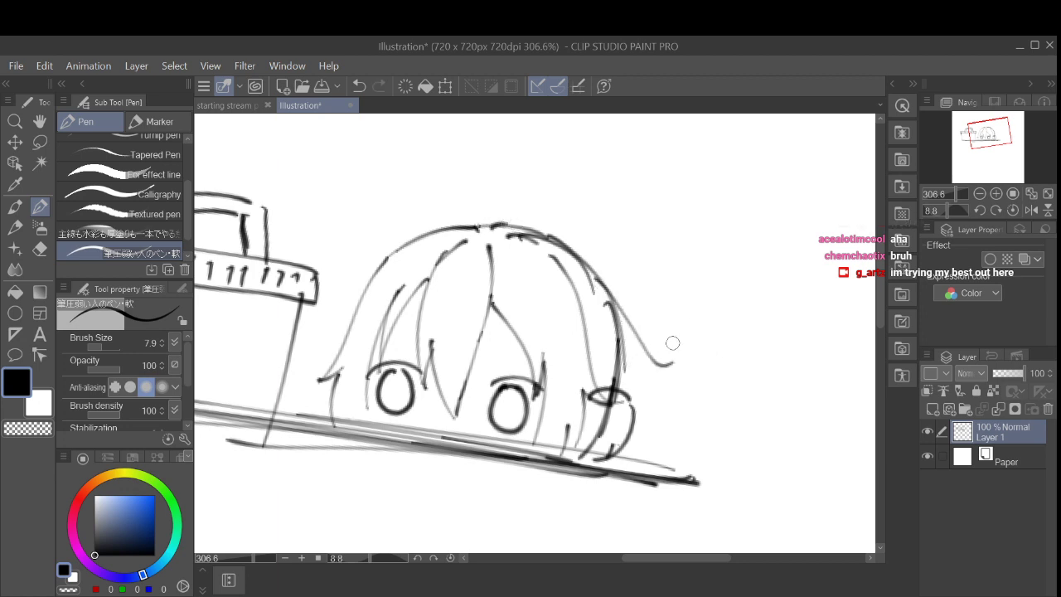
{"action": "key", "text": "ctrl+z"}
{"action": "mouse_move", "coordinate": [582, 259]}
{"action": "left_mouse_down"}
{"action": "mouse_move", "coordinate": [629, 373]}
{"action": "mouse_move", "coordinate": [654, 382]}
{"action": "mouse_move", "coordinate": [657, 414]}
{"action": "left_mouse_up"}
Step: Try a second pointed flick below the first one beside the right ear, and undo it
{"action": "left_click_drag", "start_coordinate": [666, 405], "coordinate": [645, 470]}
{"action": "key", "text": "ctrl+z"}
{"action": "key", "text": "ctrl+z"}
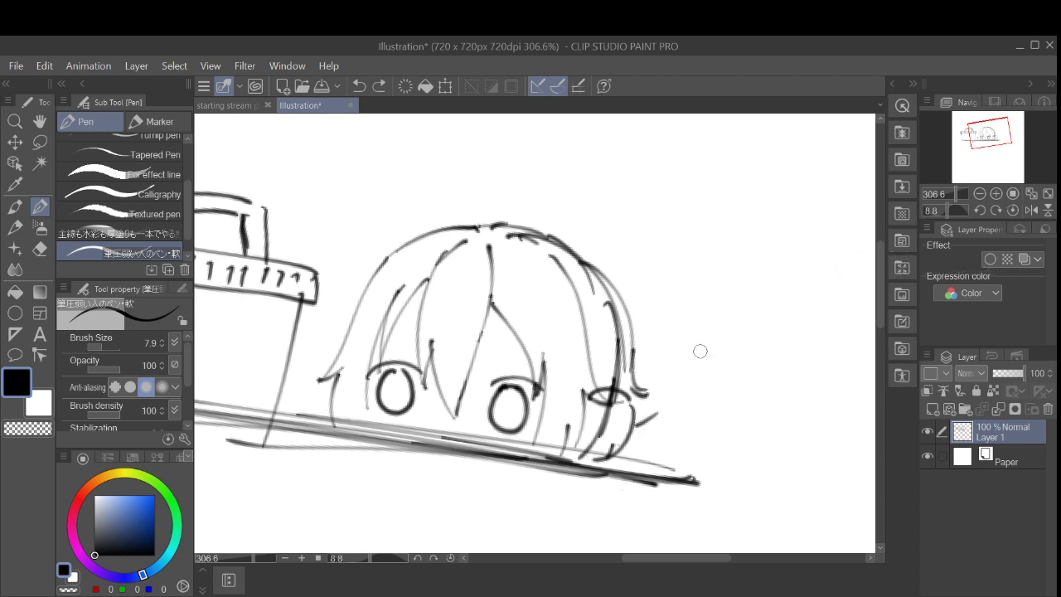
{"action": "key", "text": "ctrl+z"}
{"action": "left_click_drag", "start_coordinate": [638, 406], "coordinate": [666, 410]}
{"action": "left_click_drag", "start_coordinate": [665, 410], "coordinate": [630, 446]}
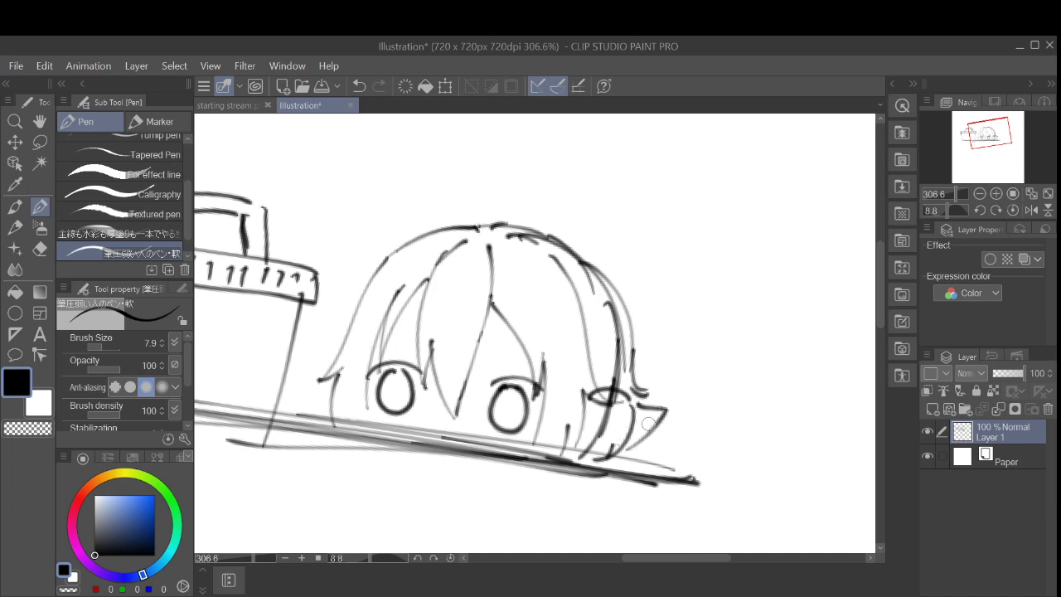
{"action": "key", "text": "ctrl+z"}
{"action": "key", "text": "ctrl+z"}
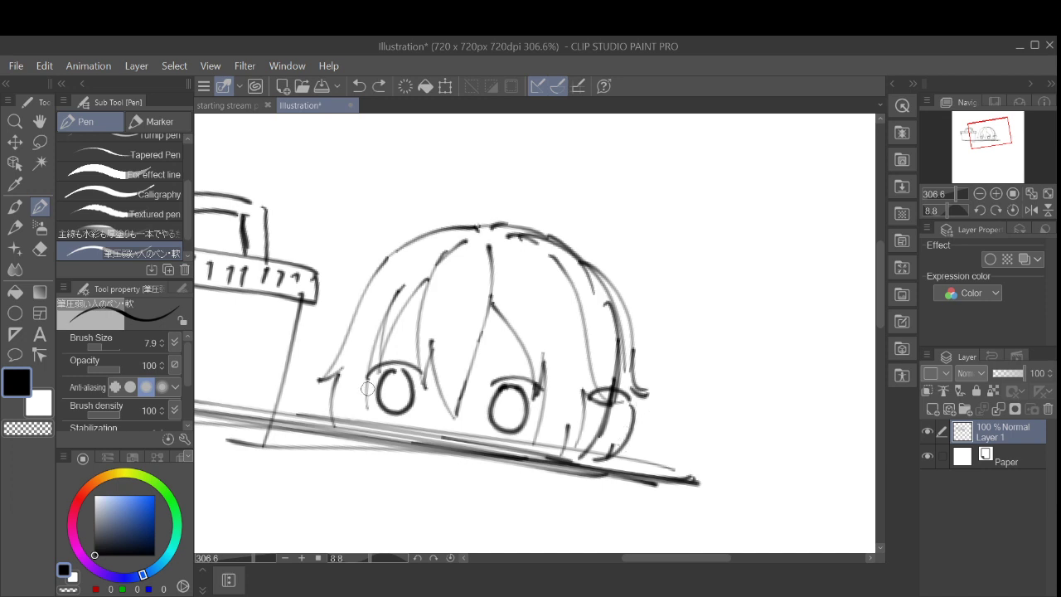
Step: Draw a strand beside the left eye down to the tabletop and add pointed lower hair tips on both sides of the head
{"action": "left_click_drag", "start_coordinate": [373, 331], "coordinate": [361, 439]}
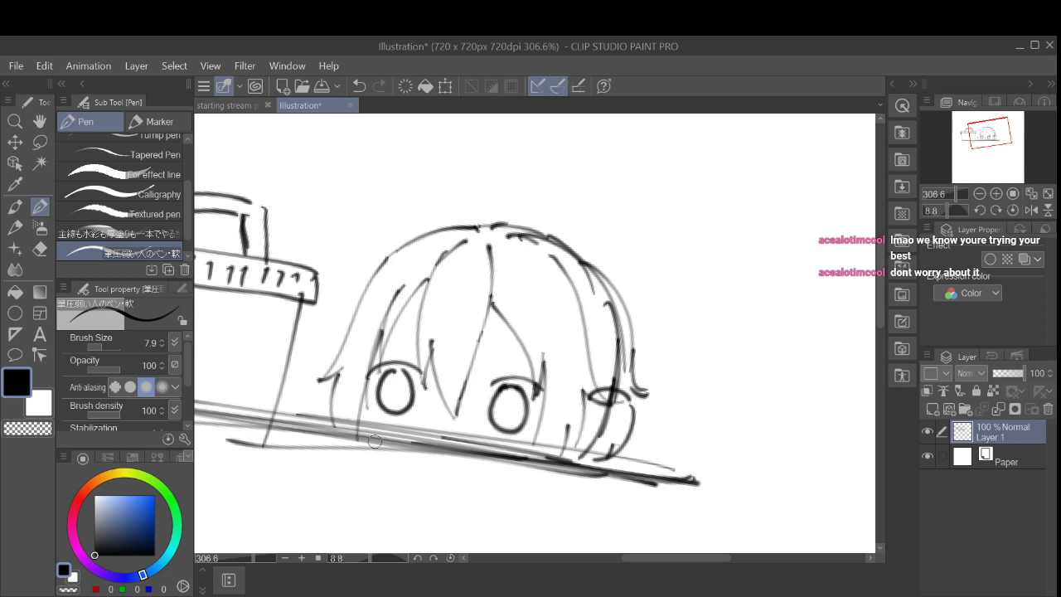
{"action": "mouse_move", "coordinate": [633, 393]}
{"action": "left_mouse_down"}
{"action": "mouse_move", "coordinate": [642, 423]}
{"action": "mouse_move", "coordinate": [663, 428]}
{"action": "mouse_move", "coordinate": [655, 434]}
{"action": "mouse_move", "coordinate": [654, 410]}
{"action": "mouse_move", "coordinate": [638, 431]}
{"action": "mouse_move", "coordinate": [630, 456]}
{"action": "mouse_move", "coordinate": [665, 458]}
{"action": "mouse_move", "coordinate": [656, 436]}
{"action": "mouse_move", "coordinate": [643, 463]}
{"action": "left_mouse_up"}
{"action": "key", "text": "ctrl+z"}
{"action": "key", "text": "ctrl+z"}
{"action": "key", "text": "ctrl+z"}
{"action": "left_click_drag", "start_coordinate": [634, 424], "coordinate": [643, 463]}
{"action": "left_click_drag", "start_coordinate": [643, 462], "coordinate": [616, 458]}
{"action": "mouse_move", "coordinate": [337, 376]}
{"action": "left_mouse_down"}
{"action": "mouse_move", "coordinate": [303, 405]}
{"action": "mouse_move", "coordinate": [324, 403]}
{"action": "left_mouse_up"}
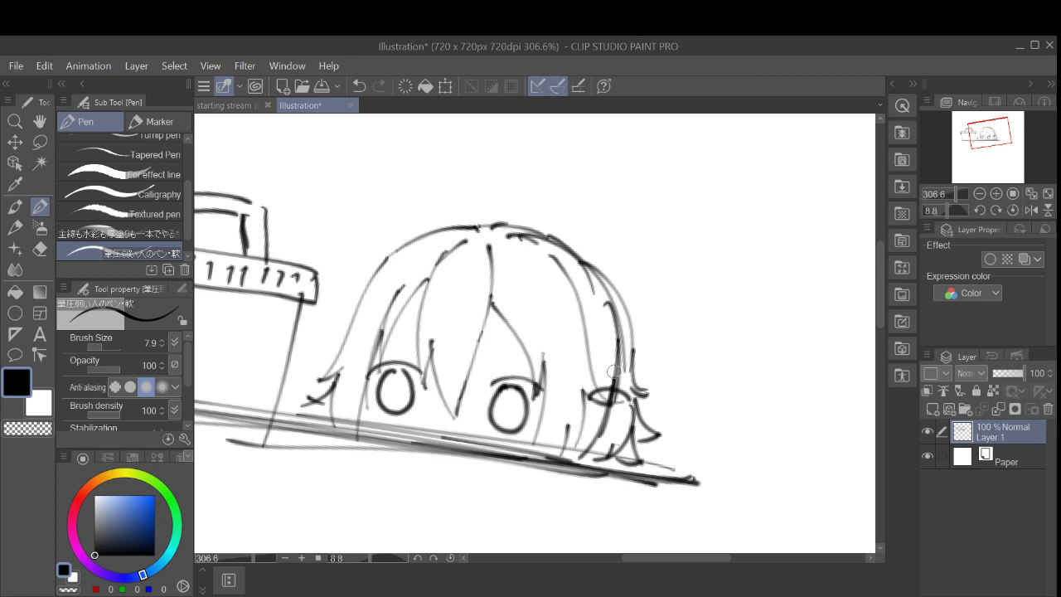
Step: Try extra strokes along the head's left outline and its flick, and undo them
{"action": "scroll", "coordinate": [614, 373], "scroll_direction": "down", "scroll_amount": 2}
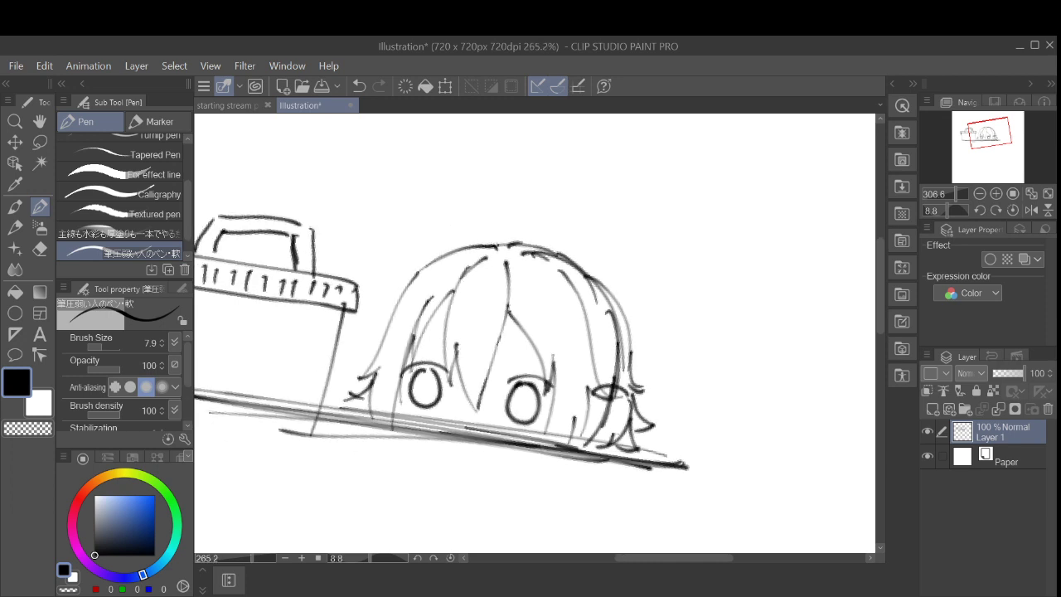
{"action": "mouse_move", "coordinate": [390, 292]}
{"action": "left_mouse_down"}
{"action": "mouse_move", "coordinate": [366, 386]}
{"action": "mouse_move", "coordinate": [390, 364]}
{"action": "mouse_move", "coordinate": [377, 383]}
{"action": "left_mouse_up"}
{"action": "key", "text": "ctrl+z"}
{"action": "key", "text": "ctrl+z"}
{"action": "mouse_move", "coordinate": [377, 384]}
{"action": "left_mouse_down"}
{"action": "mouse_move", "coordinate": [394, 339]}
{"action": "mouse_move", "coordinate": [371, 407]}
{"action": "mouse_move", "coordinate": [391, 374]}
{"action": "left_mouse_up"}
{"action": "key", "text": "ctrl+z"}
{"action": "key", "text": "ctrl+z"}
{"action": "key", "text": "ctrl+z"}
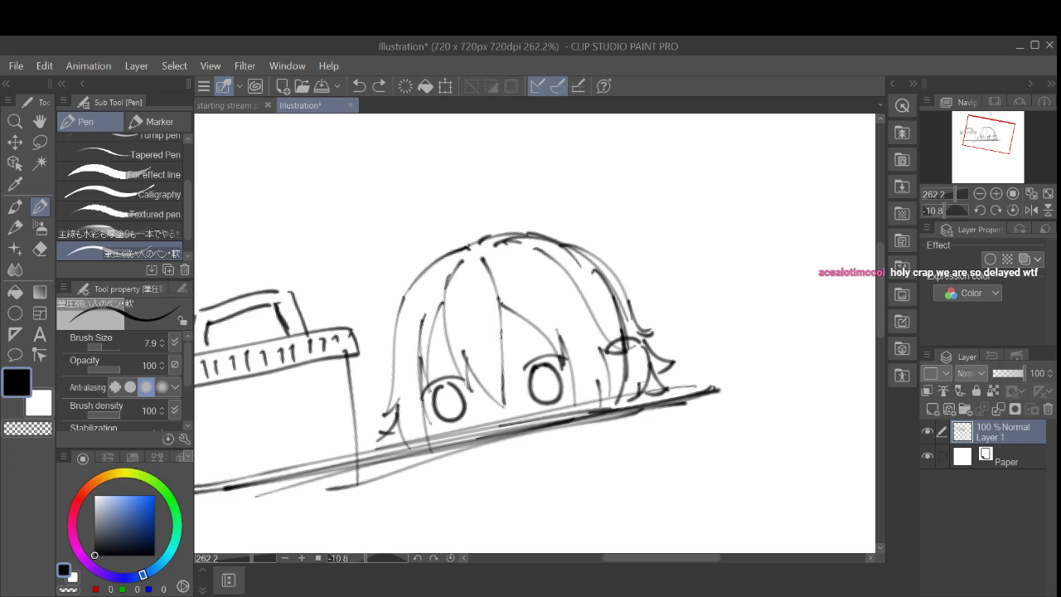
Step: Try reshaping strokes on the hair tips beside the right ear, and undo them
{"action": "mouse_move", "coordinate": [654, 329]}
{"action": "left_mouse_down"}
{"action": "mouse_move", "coordinate": [648, 367]}
{"action": "mouse_move", "coordinate": [624, 362]}
{"action": "left_mouse_up"}
{"action": "key", "text": "ctrl+z"}
{"action": "key", "text": "ctrl+z"}
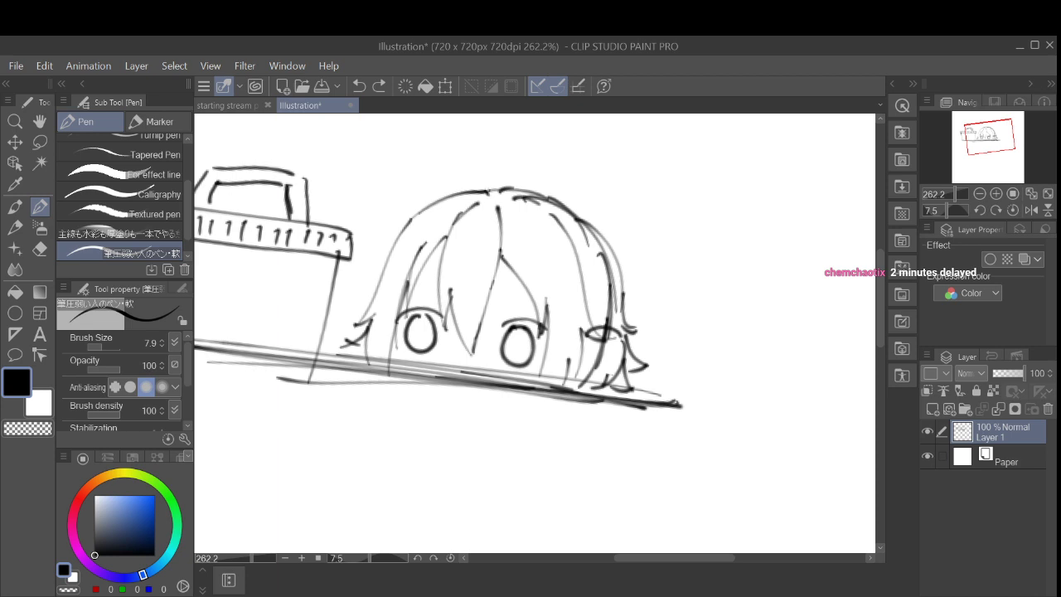
{"action": "left_click_drag", "start_coordinate": [651, 360], "coordinate": [630, 372]}
{"action": "key", "text": "ctrl+z"}
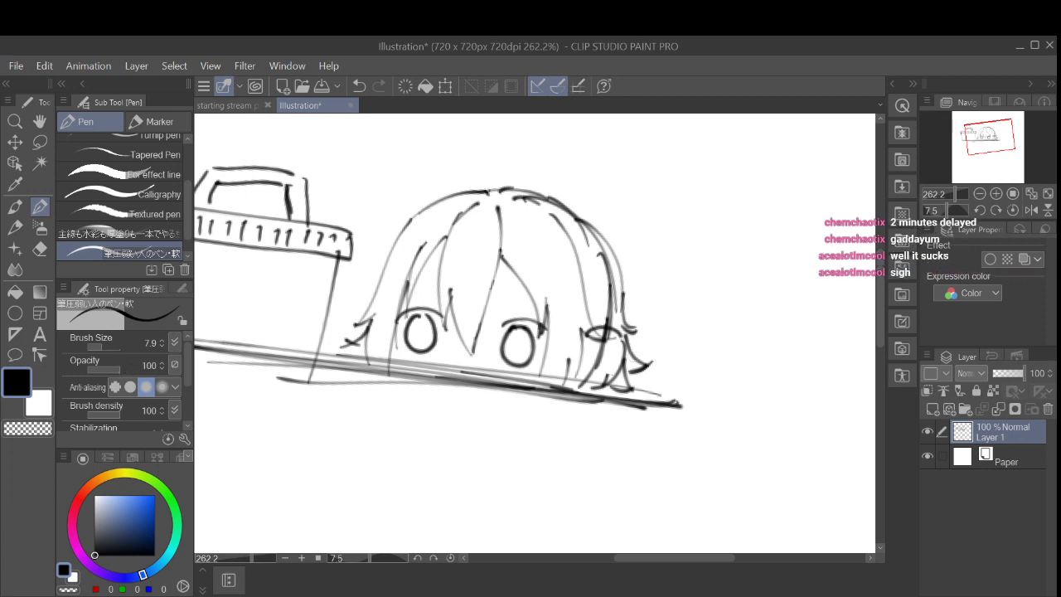
Step: Undo a test stroke below the tabletop and draw a short line curving outward beside the head's upper right side
{"action": "mouse_move", "coordinate": [252, 424]}
{"action": "left_mouse_down"}
{"action": "mouse_move", "coordinate": [257, 436]}
{"action": "mouse_move", "coordinate": [350, 433]}
{"action": "left_mouse_up"}
{"action": "key", "text": "ctrl+z"}
{"action": "left_click_drag", "start_coordinate": [627, 236], "coordinate": [663, 317]}
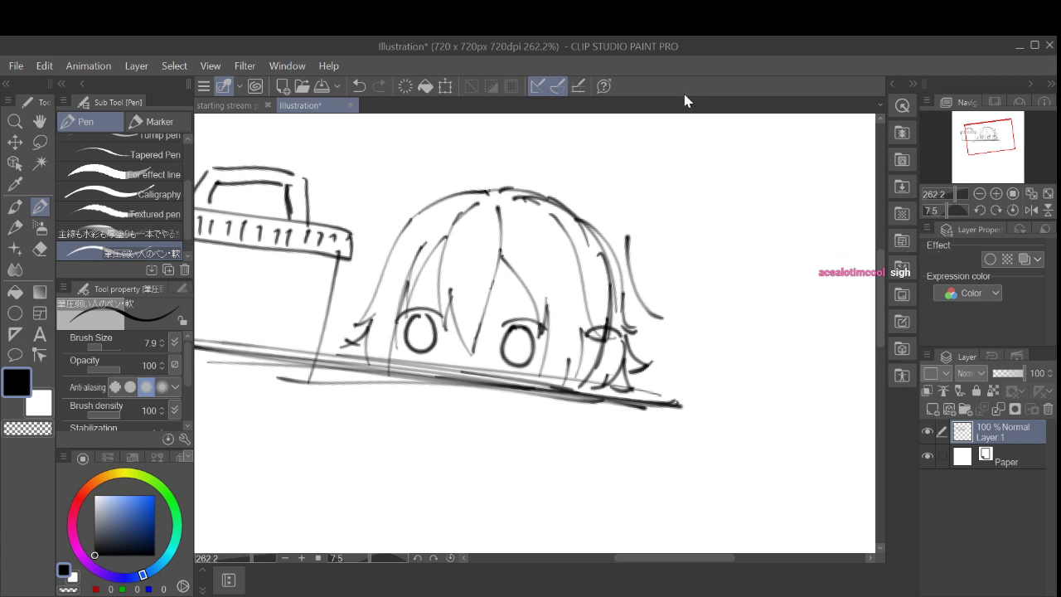
Step: Look through the pen's brush properties and make test strokes beside the head and below the tabletop, undoing each one
{"action": "scroll", "coordinate": [184, 357], "scroll_direction": "down", "scroll_amount": 2}
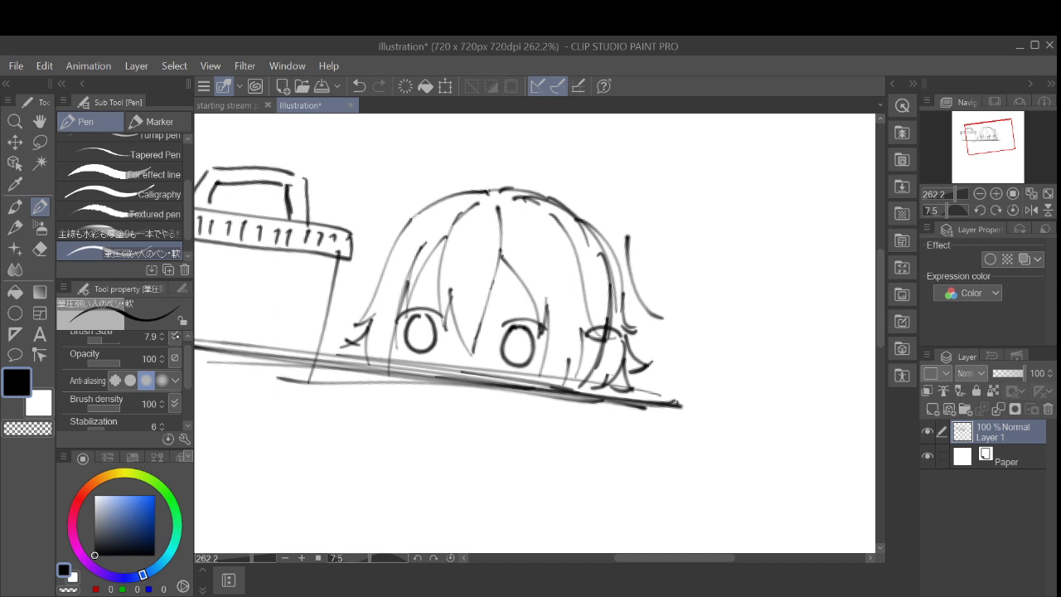
{"action": "left_click", "coordinate": [174, 358]}
{"action": "mouse_move", "coordinate": [368, 216]}
{"action": "left_mouse_down"}
{"action": "mouse_move", "coordinate": [356, 291]}
{"action": "mouse_move", "coordinate": [358, 255]}
{"action": "left_mouse_up"}
{"action": "left_click_drag", "start_coordinate": [354, 299], "coordinate": [394, 199]}
{"action": "key", "text": "ctrl+z"}
{"action": "key", "text": "ctrl+z"}
{"action": "left_click_drag", "start_coordinate": [391, 171], "coordinate": [363, 272]}
{"action": "key", "text": "ctrl+z"}
{"action": "scroll", "coordinate": [124, 381], "scroll_direction": "down", "scroll_amount": 2}
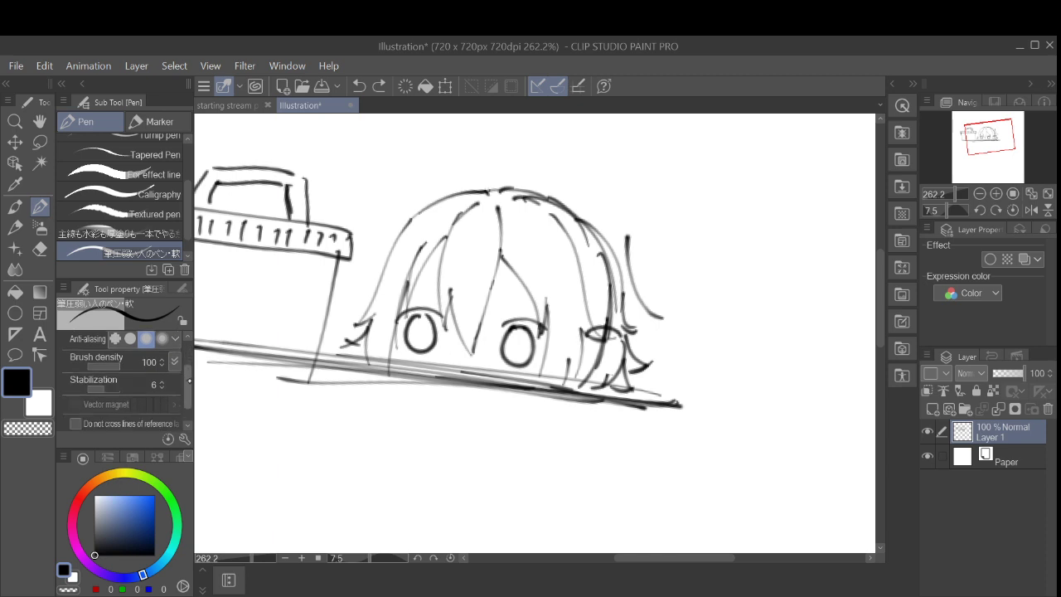
{"action": "scroll", "coordinate": [125, 381], "scroll_direction": "down", "scroll_amount": 1}
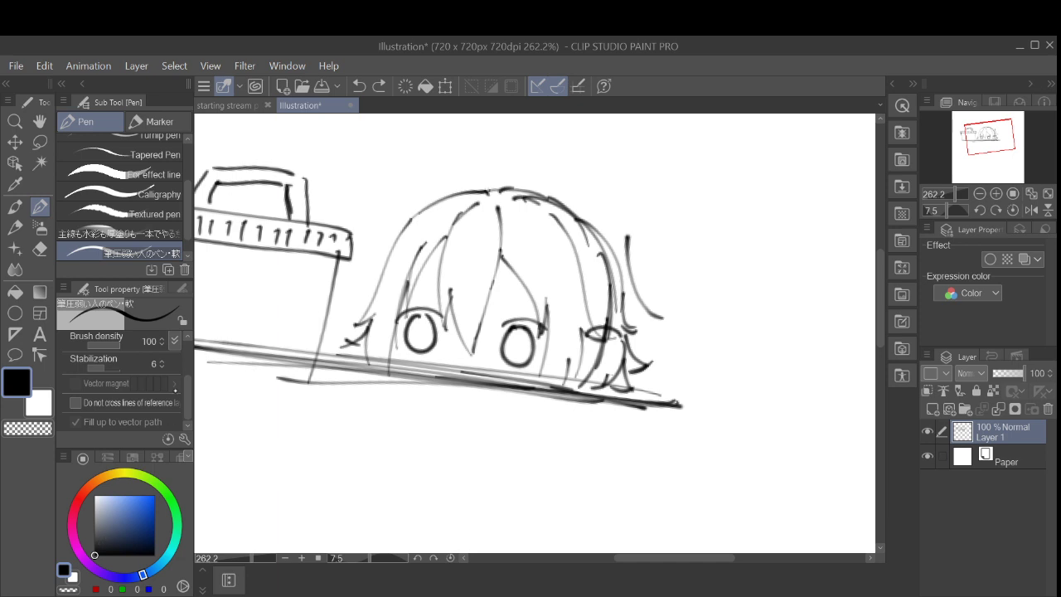
{"action": "scroll", "coordinate": [124, 381], "scroll_direction": "up", "scroll_amount": 1}
{"action": "scroll", "coordinate": [124, 381], "scroll_direction": "up", "scroll_amount": 2}
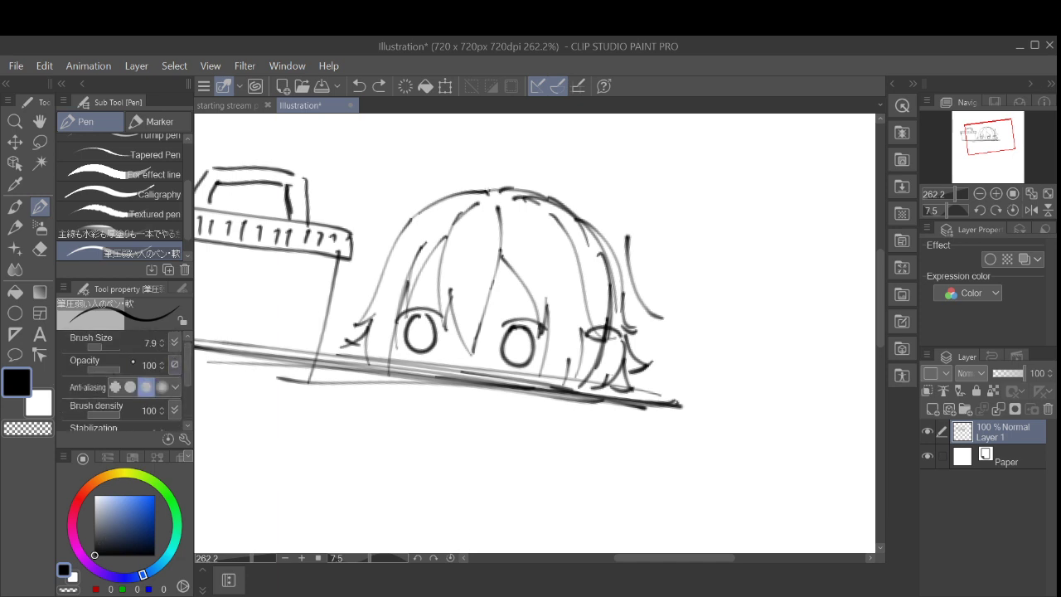
{"action": "left_click_drag", "start_coordinate": [361, 431], "coordinate": [419, 434]}
{"action": "key", "text": "ctrl+z"}
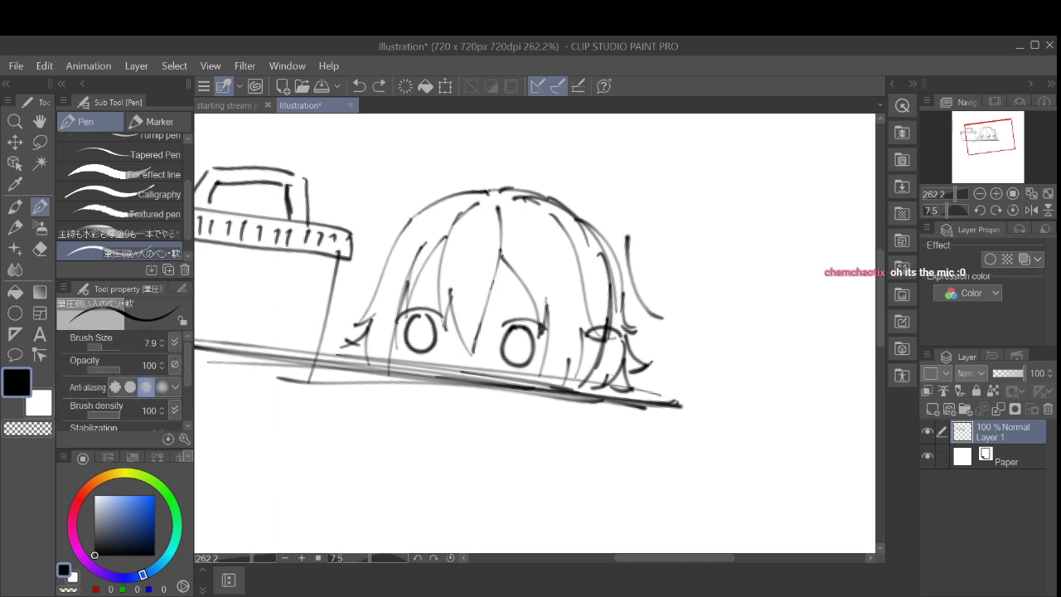
Step: Reset the canvas rotation to 0 and darken the head's upper left outline, undoing the strokes tried over its lower end
{"action": "key", "text": "minus"}
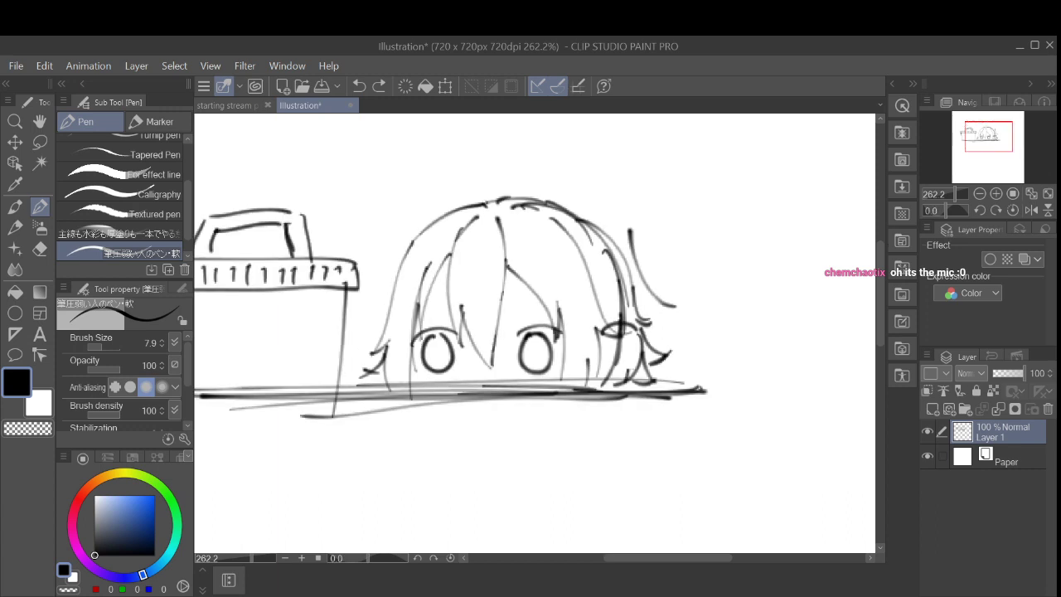
{"action": "left_click_drag", "start_coordinate": [445, 270], "coordinate": [464, 339]}
{"action": "scroll", "coordinate": [464, 337], "scroll_direction": "up", "scroll_amount": 2}
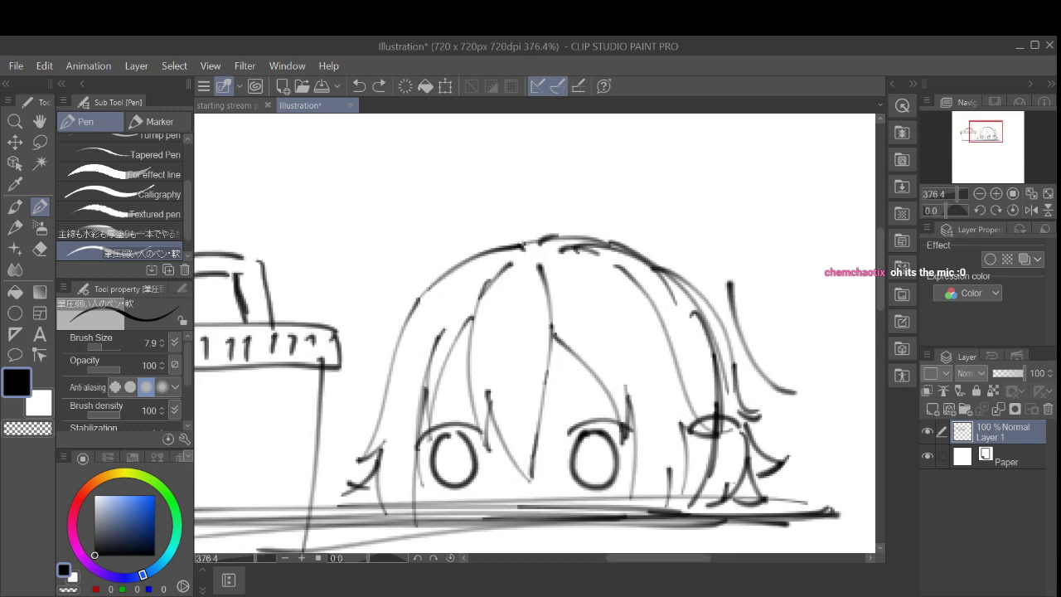
{"action": "left_click_drag", "start_coordinate": [422, 295], "coordinate": [370, 431]}
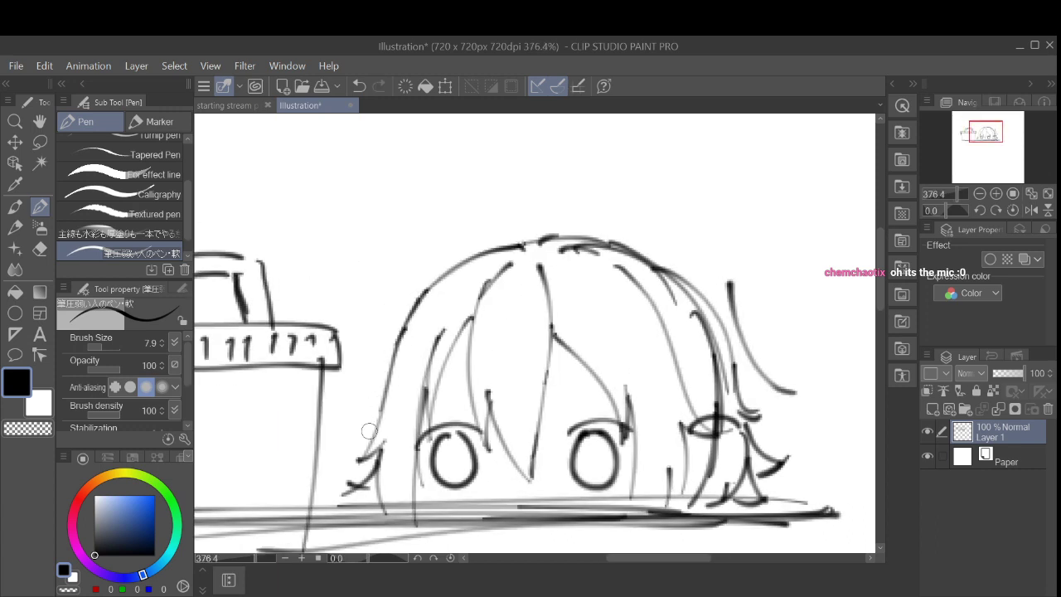
{"action": "mouse_move", "coordinate": [386, 377]}
{"action": "left_mouse_down"}
{"action": "mouse_move", "coordinate": [379, 417]}
{"action": "mouse_move", "coordinate": [348, 459]}
{"action": "left_mouse_up"}
{"action": "key", "text": "ctrl+z"}
{"action": "left_click_drag", "start_coordinate": [388, 391], "coordinate": [354, 466]}
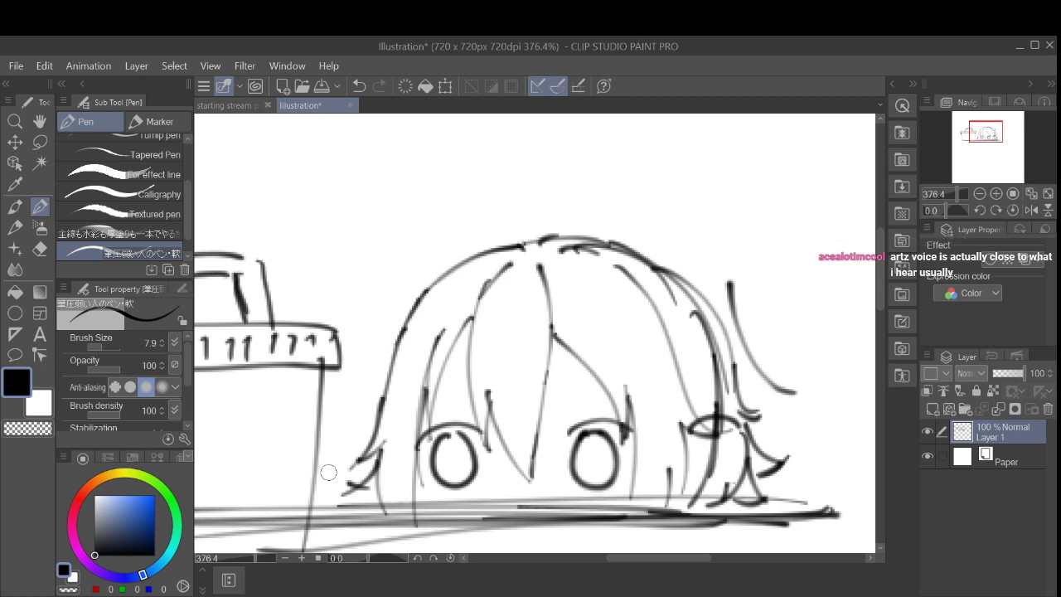
{"action": "key", "text": "ctrl+z"}
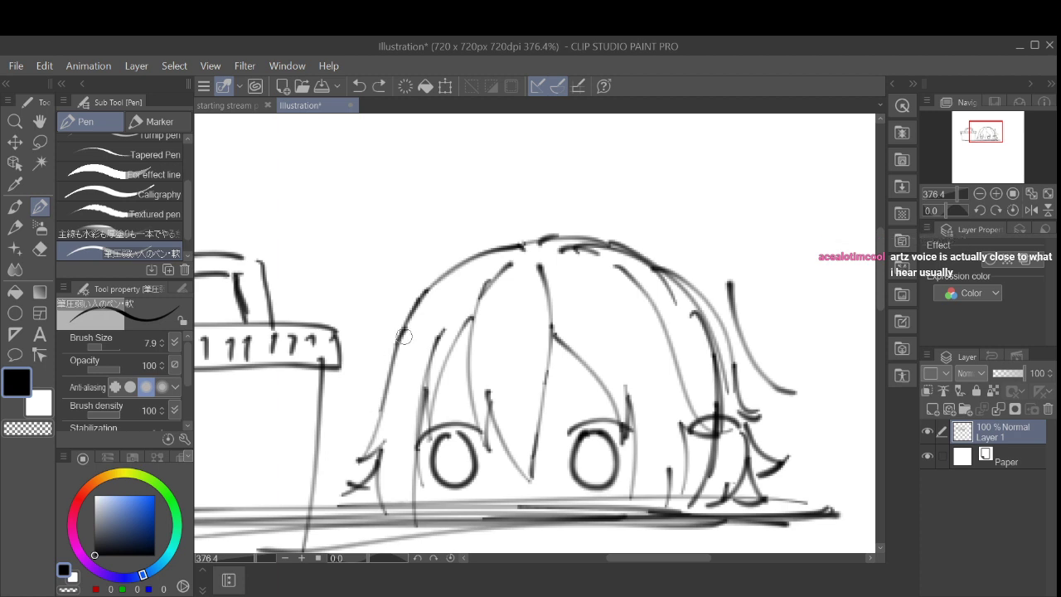
Step: Reinforce the hair strands above the left eye with darker strokes, redrawing one of them
{"action": "mouse_move", "coordinate": [397, 339]}
{"action": "left_mouse_down"}
{"action": "mouse_move", "coordinate": [430, 279]}
{"action": "mouse_move", "coordinate": [339, 256]}
{"action": "left_mouse_up"}
{"action": "left_click_drag", "start_coordinate": [342, 343], "coordinate": [340, 413]}
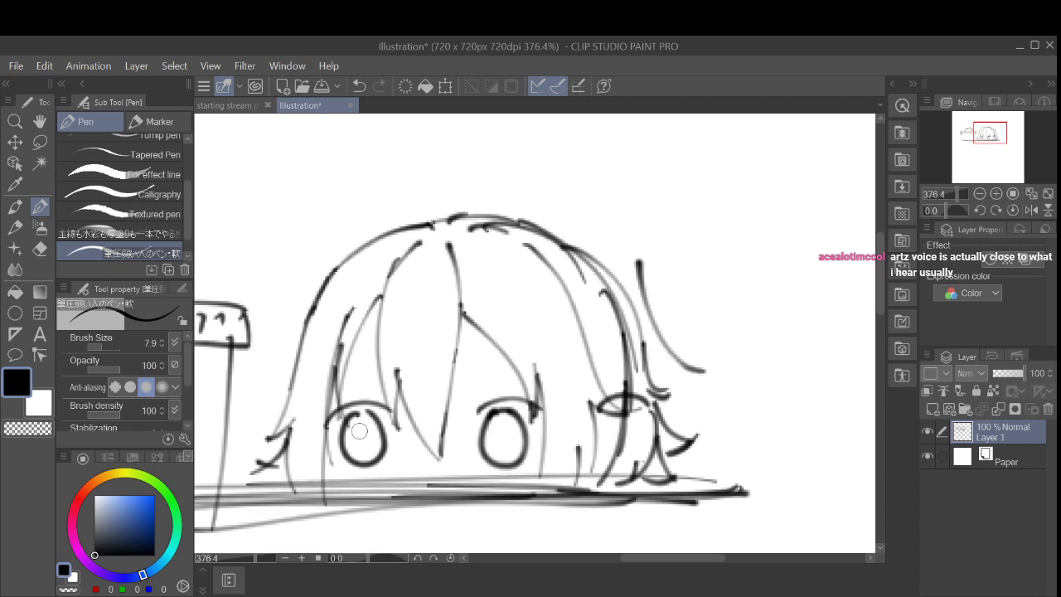
{"action": "key", "text": "ctrl+z"}
{"action": "mouse_move", "coordinate": [339, 341]}
{"action": "left_mouse_down"}
{"action": "mouse_move", "coordinate": [342, 433]}
{"action": "mouse_move", "coordinate": [354, 340]}
{"action": "left_mouse_up"}
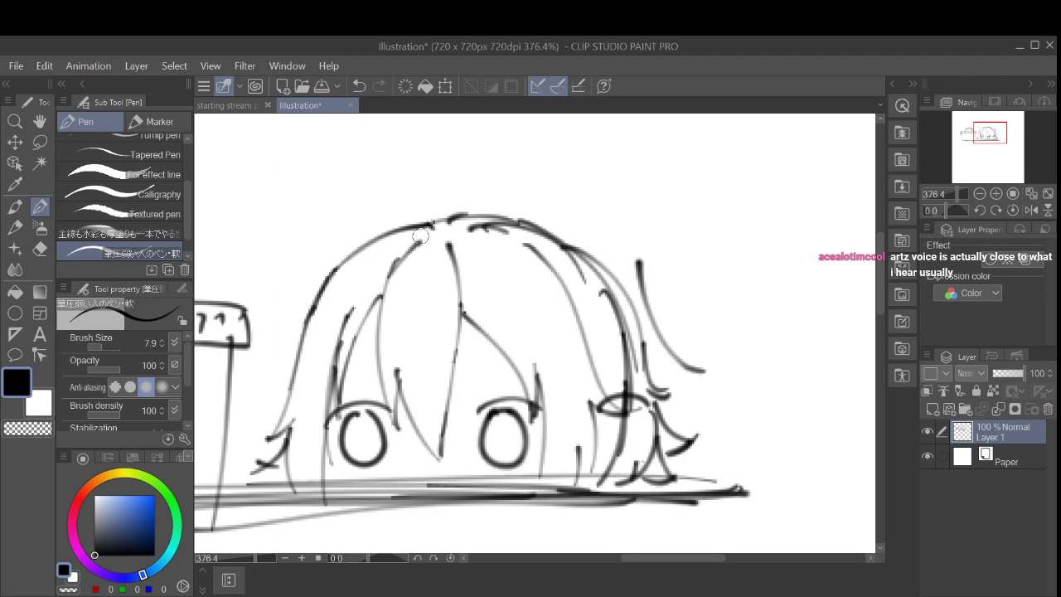
Step: Darken the hair strand above the left eye and draw a thin parallel strand on its inner side, undoing one attempt
{"action": "left_click_drag", "start_coordinate": [397, 267], "coordinate": [394, 422]}
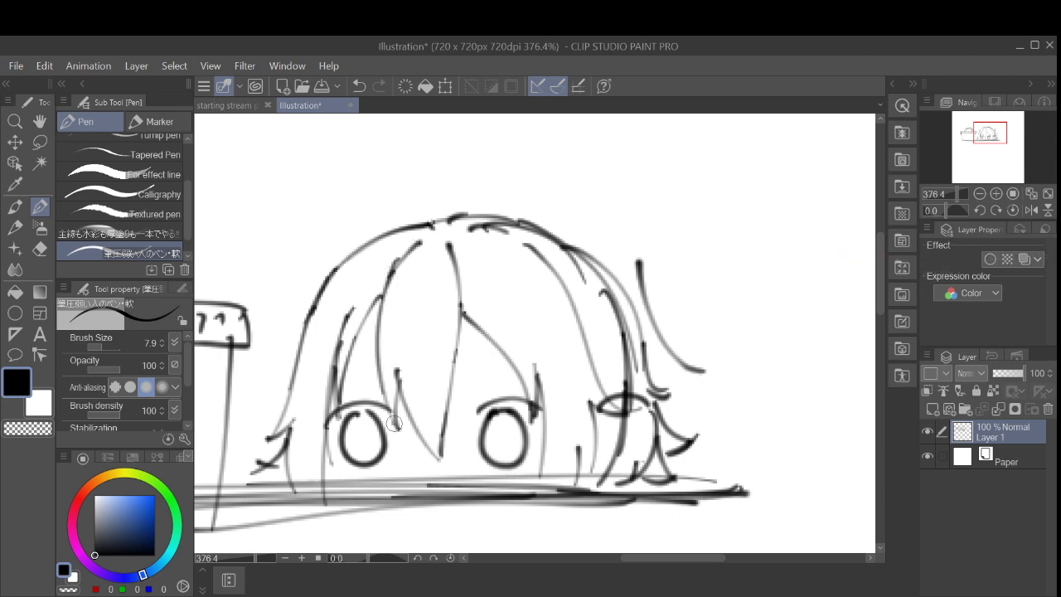
{"action": "left_click_drag", "start_coordinate": [410, 286], "coordinate": [406, 412]}
{"action": "key", "text": "ctrl+z"}
{"action": "mouse_move", "coordinate": [407, 277]}
{"action": "left_mouse_down"}
{"action": "mouse_move", "coordinate": [401, 389]}
{"action": "mouse_move", "coordinate": [296, 354]}
{"action": "left_mouse_up"}
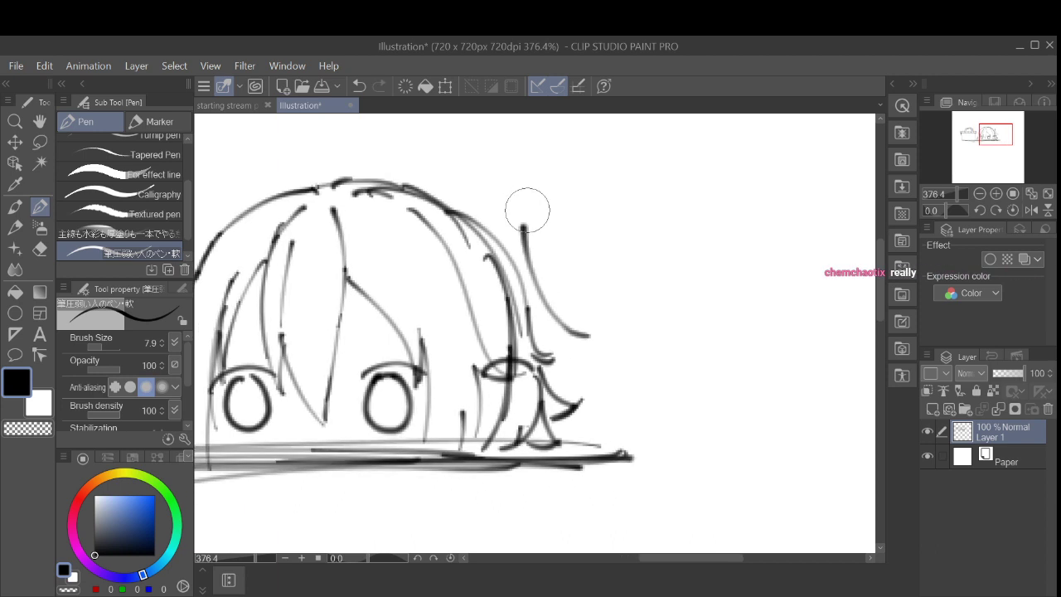
Step: Erase the curved line beside the head and the crossing ear and hair strokes on the head's lower right side
{"action": "mouse_move", "coordinate": [524, 208]}
{"action": "left_mouse_down"}
{"action": "mouse_move", "coordinate": [531, 270]}
{"action": "mouse_move", "coordinate": [599, 348]}
{"action": "mouse_move", "coordinate": [673, 282]}
{"action": "left_mouse_up"}
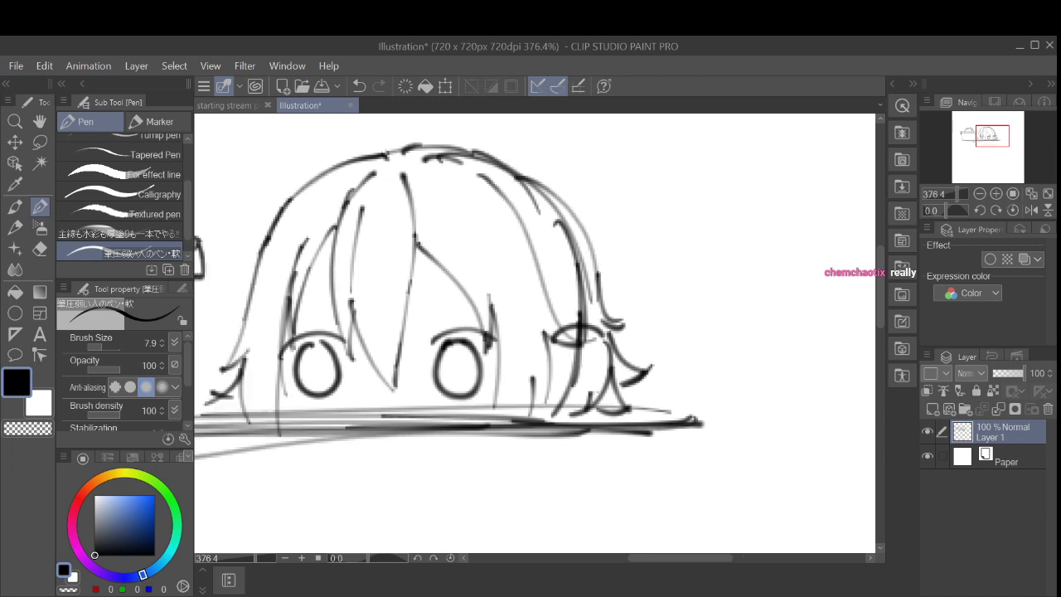
{"action": "mouse_move", "coordinate": [564, 315]}
{"action": "left_mouse_down"}
{"action": "mouse_move", "coordinate": [578, 325]}
{"action": "mouse_move", "coordinate": [556, 410]}
{"action": "mouse_move", "coordinate": [572, 385]}
{"action": "mouse_move", "coordinate": [565, 278]}
{"action": "mouse_move", "coordinate": [582, 331]}
{"action": "mouse_move", "coordinate": [571, 278]}
{"action": "mouse_move", "coordinate": [585, 320]}
{"action": "mouse_move", "coordinate": [570, 256]}
{"action": "mouse_move", "coordinate": [586, 383]}
{"action": "left_mouse_up"}
{"action": "mouse_move", "coordinate": [591, 342]}
{"action": "left_mouse_down"}
{"action": "mouse_move", "coordinate": [596, 378]}
{"action": "mouse_move", "coordinate": [566, 405]}
{"action": "left_mouse_up"}
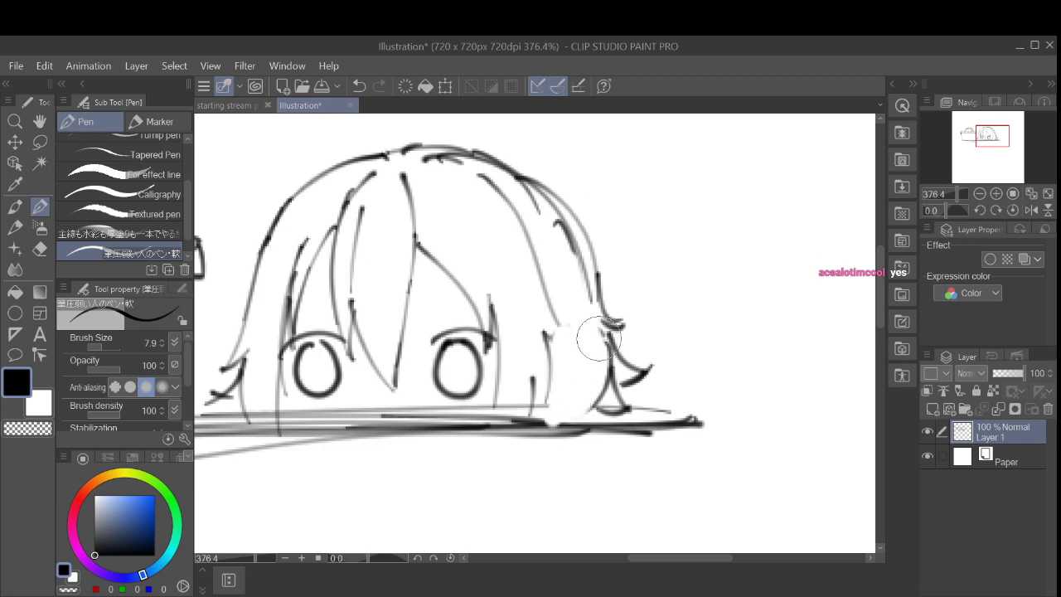
Step: Clear the leftover lines beside the right hair tips, thicken the tabletop edge beneath them and add flicked points to the right side lock
{"action": "mouse_move", "coordinate": [598, 342]}
{"action": "left_mouse_down"}
{"action": "mouse_move", "coordinate": [587, 378]}
{"action": "mouse_move", "coordinate": [593, 342]}
{"action": "mouse_move", "coordinate": [589, 395]}
{"action": "mouse_move", "coordinate": [598, 340]}
{"action": "mouse_move", "coordinate": [602, 347]}
{"action": "mouse_move", "coordinate": [601, 387]}
{"action": "mouse_move", "coordinate": [585, 315]}
{"action": "mouse_move", "coordinate": [586, 349]}
{"action": "mouse_move", "coordinate": [562, 319]}
{"action": "mouse_move", "coordinate": [581, 317]}
{"action": "mouse_move", "coordinate": [601, 337]}
{"action": "mouse_move", "coordinate": [604, 385]}
{"action": "mouse_move", "coordinate": [606, 356]}
{"action": "mouse_move", "coordinate": [608, 390]}
{"action": "mouse_move", "coordinate": [575, 417]}
{"action": "mouse_move", "coordinate": [557, 411]}
{"action": "mouse_move", "coordinate": [543, 430]}
{"action": "mouse_move", "coordinate": [585, 428]}
{"action": "left_mouse_up"}
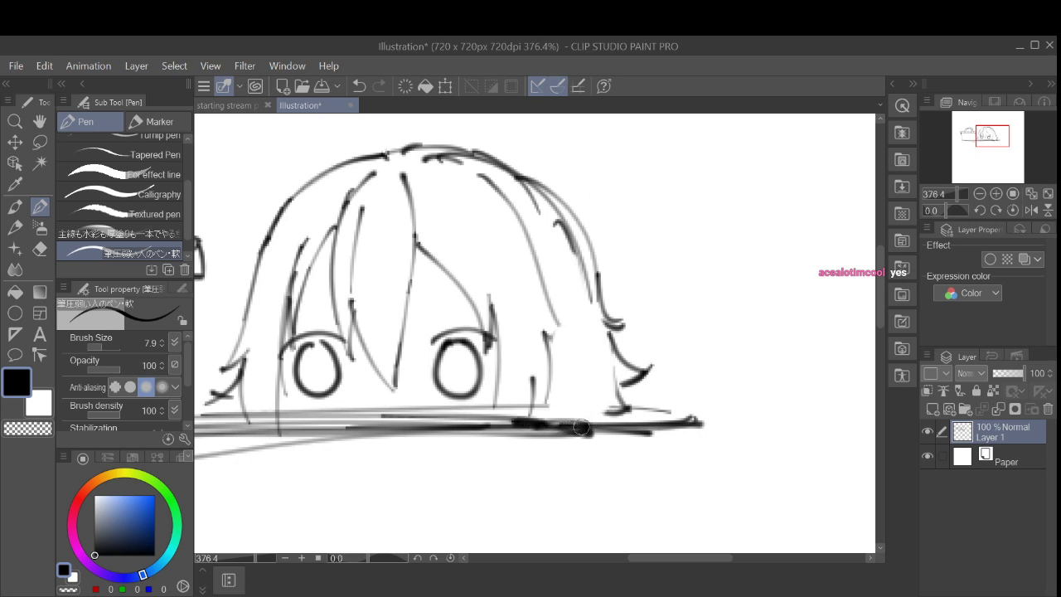
{"action": "mouse_move", "coordinate": [545, 333]}
{"action": "left_mouse_down"}
{"action": "mouse_move", "coordinate": [570, 335]}
{"action": "mouse_move", "coordinate": [483, 360]}
{"action": "left_mouse_up"}
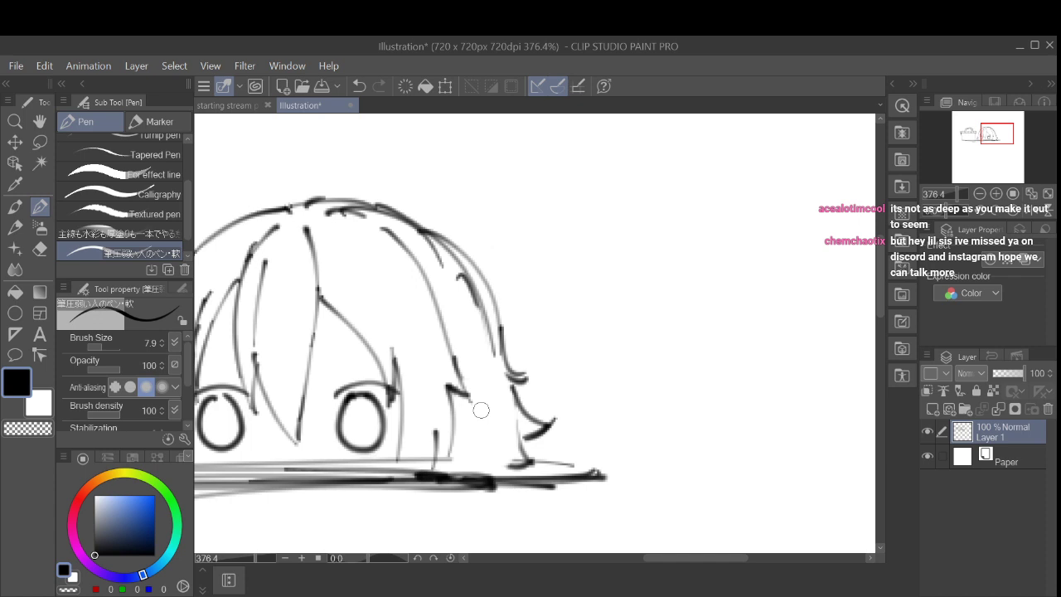
{"action": "left_click_drag", "start_coordinate": [480, 409], "coordinate": [642, 364]}
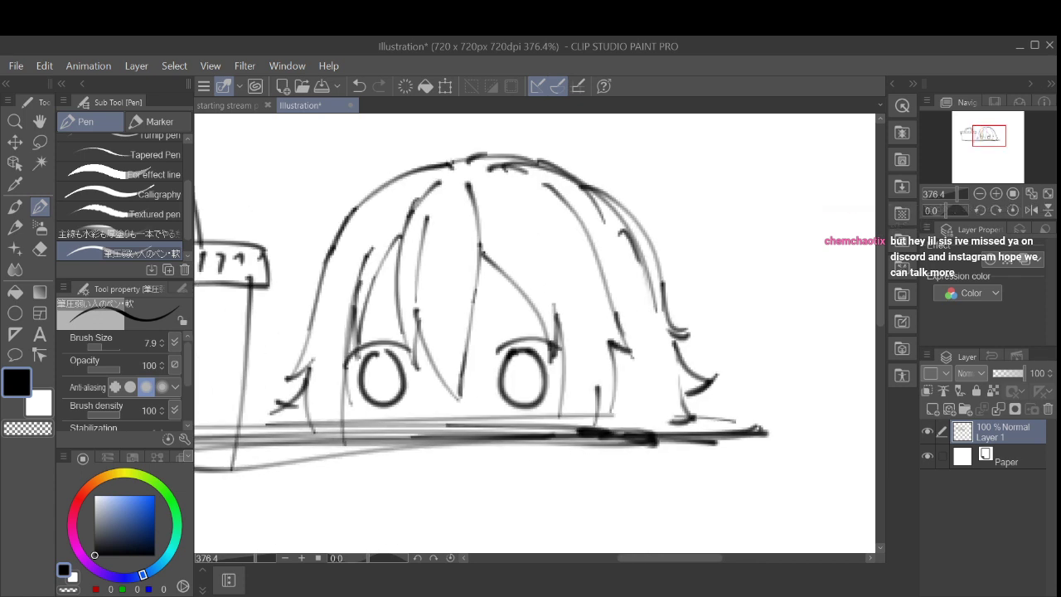
Step: Set the pen's anti-aliasing to the second of its four levels, undoing test strokes made with the highest level and the new one
{"action": "left_click", "coordinate": [162, 386]}
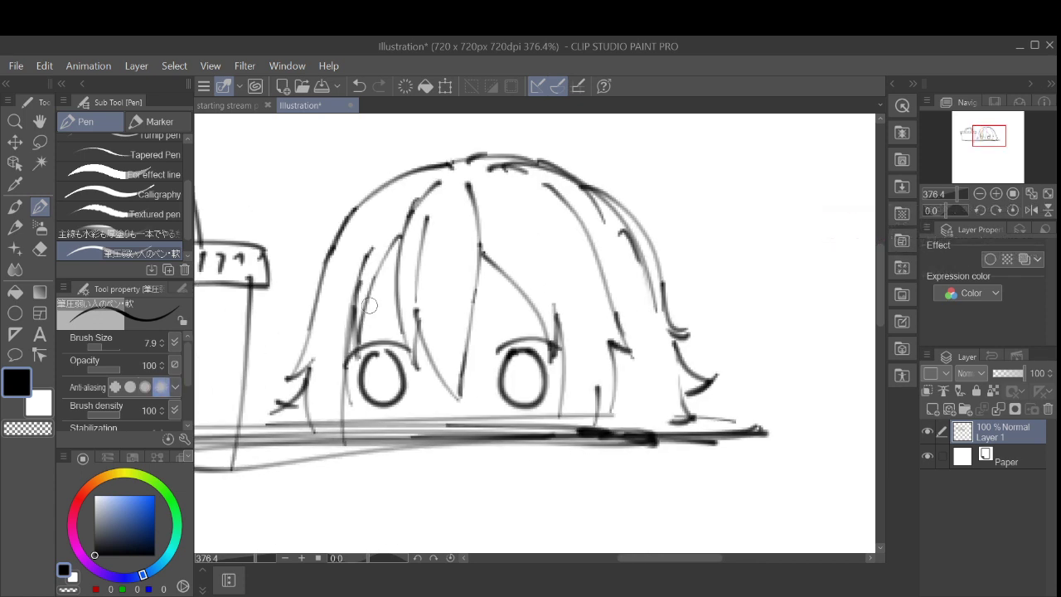
{"action": "left_click_drag", "start_coordinate": [381, 242], "coordinate": [365, 333]}
{"action": "key", "text": "ctrl+z"}
{"action": "left_click", "coordinate": [130, 386]}
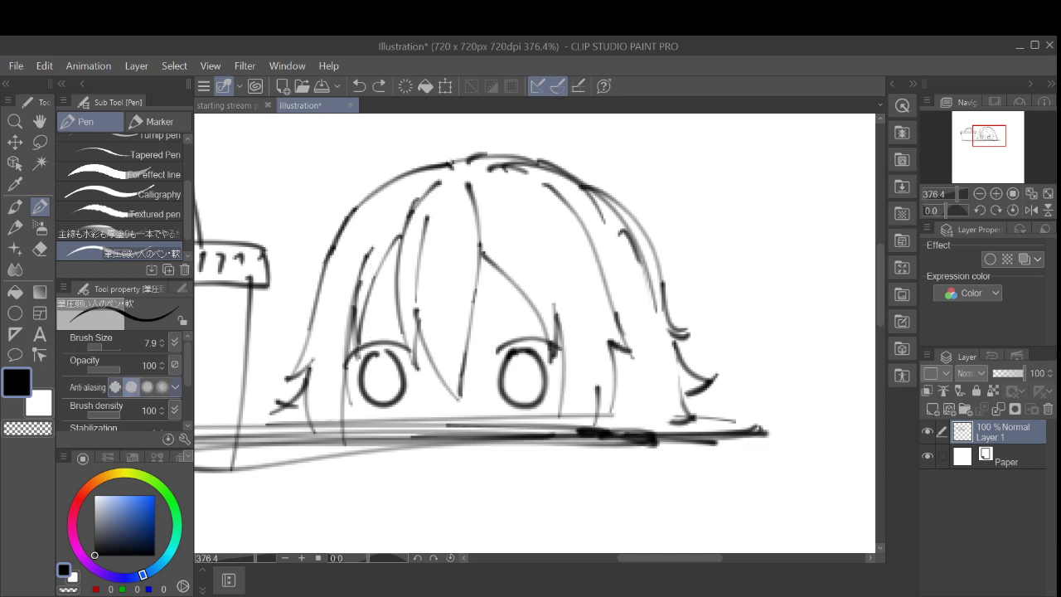
{"action": "mouse_move", "coordinate": [707, 170]}
{"action": "left_mouse_down"}
{"action": "mouse_move", "coordinate": [703, 225]}
{"action": "mouse_move", "coordinate": [774, 324]}
{"action": "left_mouse_up"}
{"action": "key", "text": "ctrl+z"}
{"action": "left_click_drag", "start_coordinate": [789, 267], "coordinate": [692, 296]}
Step: Darken the long strand on the right side of the head and draw a thinner strand between it and the fringe
{"action": "left_click_drag", "start_coordinate": [477, 222], "coordinate": [539, 369]}
{"action": "left_click_drag", "start_coordinate": [518, 298], "coordinate": [558, 384]}
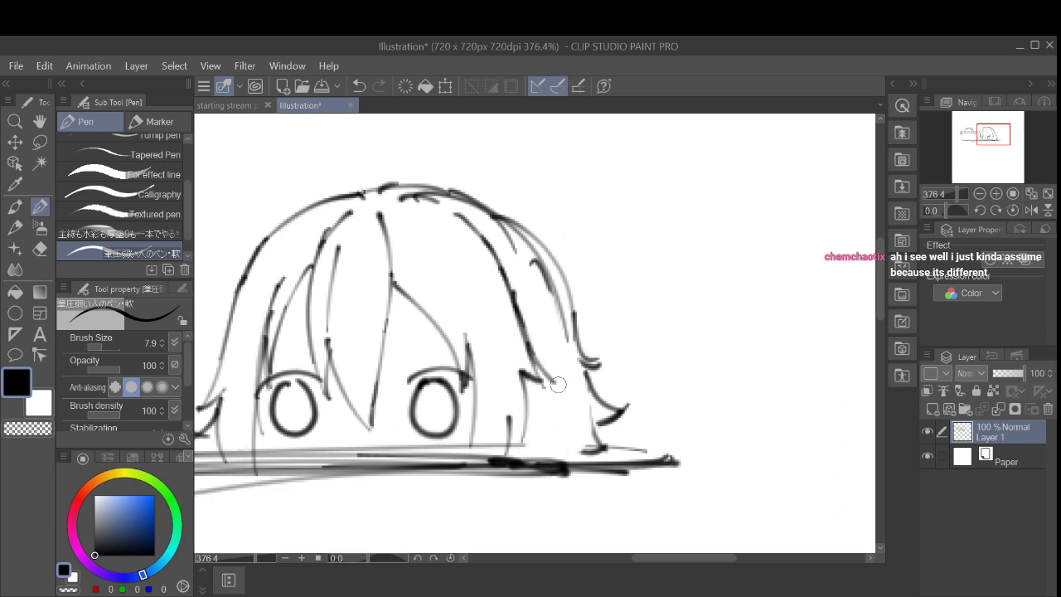
{"action": "left_click_drag", "start_coordinate": [442, 257], "coordinate": [474, 378]}
{"action": "key", "text": "ctrl+z"}
{"action": "left_click_drag", "start_coordinate": [437, 248], "coordinate": [494, 370]}
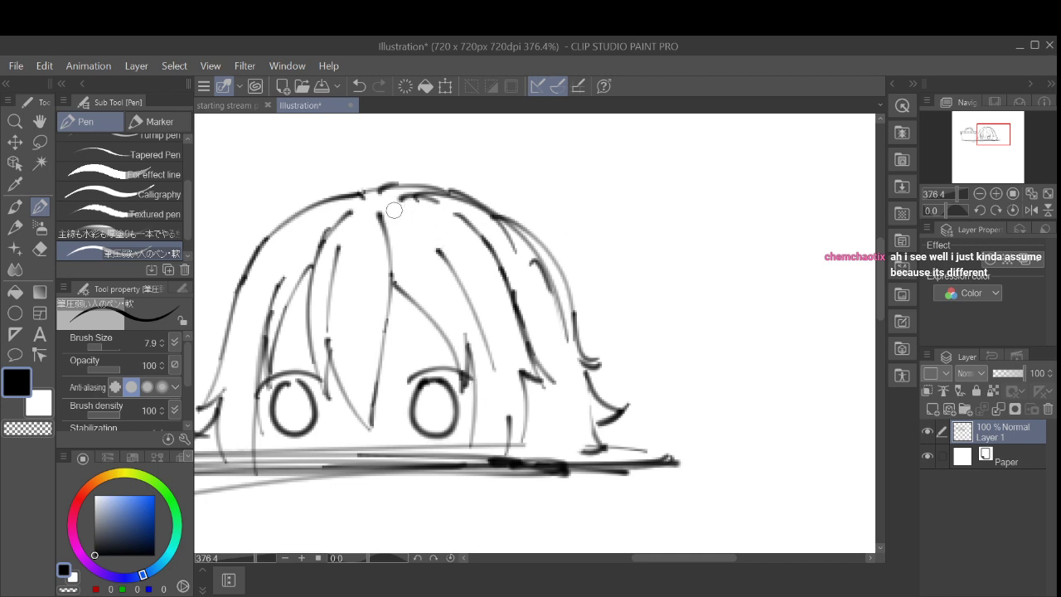
{"action": "key", "text": "ctrl+z"}
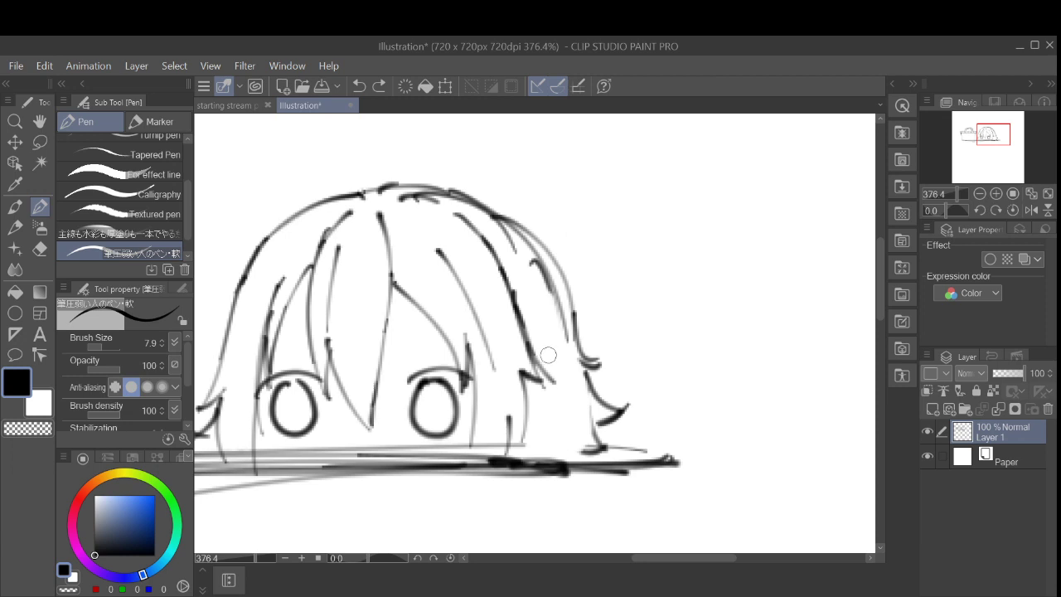
Step: Try drawing a long pointed ear sticking out from the head's right side and undo its lower edge
{"action": "mouse_move", "coordinate": [536, 352]}
{"action": "left_mouse_down"}
{"action": "mouse_move", "coordinate": [592, 371]}
{"action": "mouse_move", "coordinate": [726, 341]}
{"action": "left_mouse_up"}
{"action": "key", "text": "ctrl+z"}
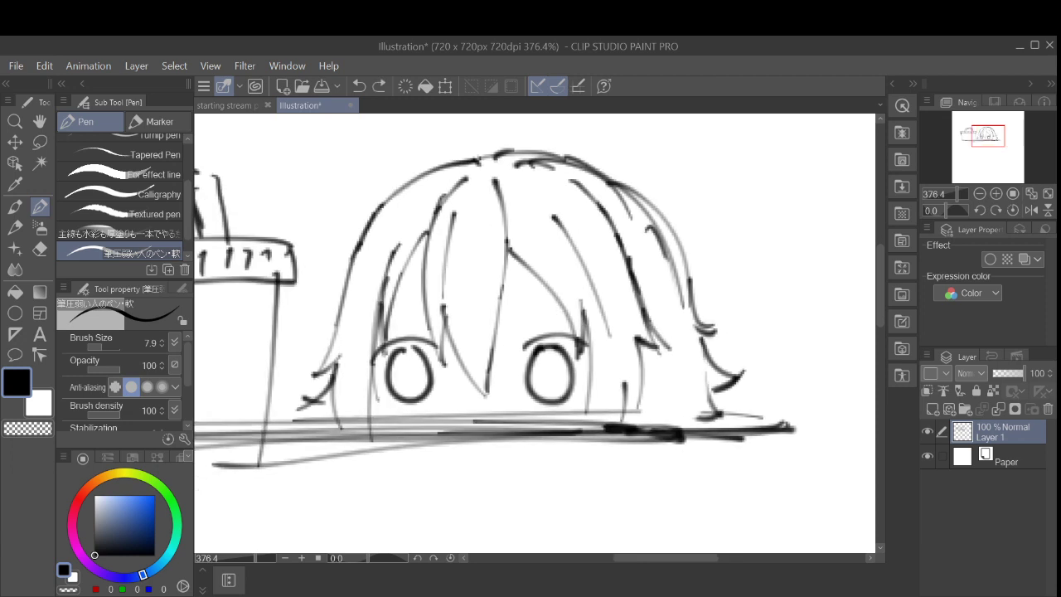
{"action": "left_click_drag", "start_coordinate": [656, 330], "coordinate": [754, 335]}
{"action": "key", "text": "ctrl+z"}
{"action": "mouse_move", "coordinate": [667, 321]}
{"action": "left_mouse_down"}
{"action": "mouse_move", "coordinate": [790, 332]}
{"action": "mouse_move", "coordinate": [717, 354]}
{"action": "mouse_move", "coordinate": [733, 338]}
{"action": "mouse_move", "coordinate": [689, 345]}
{"action": "mouse_move", "coordinate": [781, 337]}
{"action": "mouse_move", "coordinate": [649, 398]}
{"action": "left_mouse_up"}
{"action": "key", "text": "ctrl+z"}
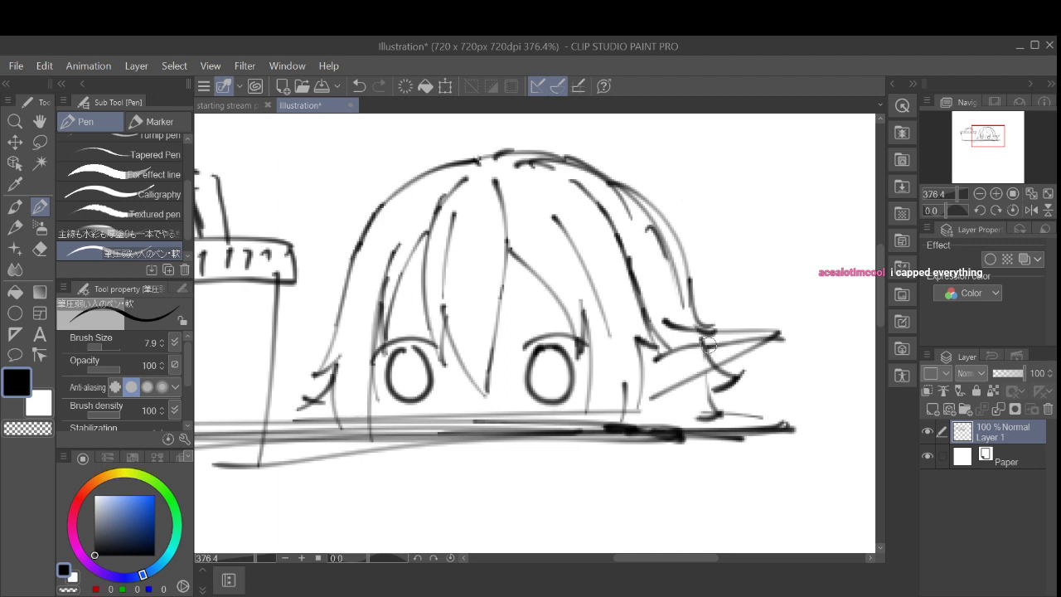
{"action": "key", "text": "ctrl+z"}
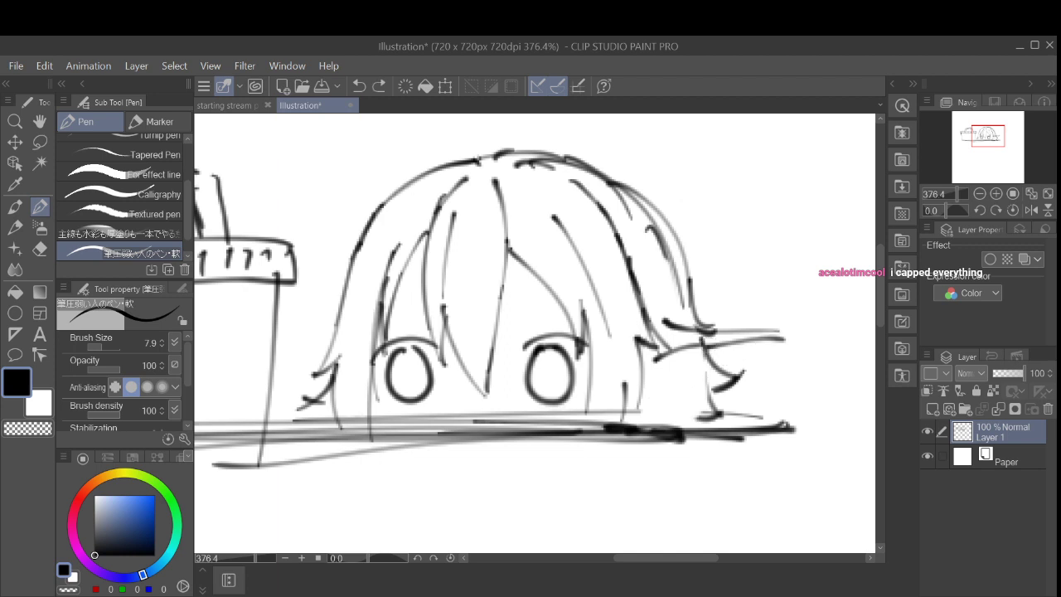
{"action": "key", "text": "ctrl+z"}
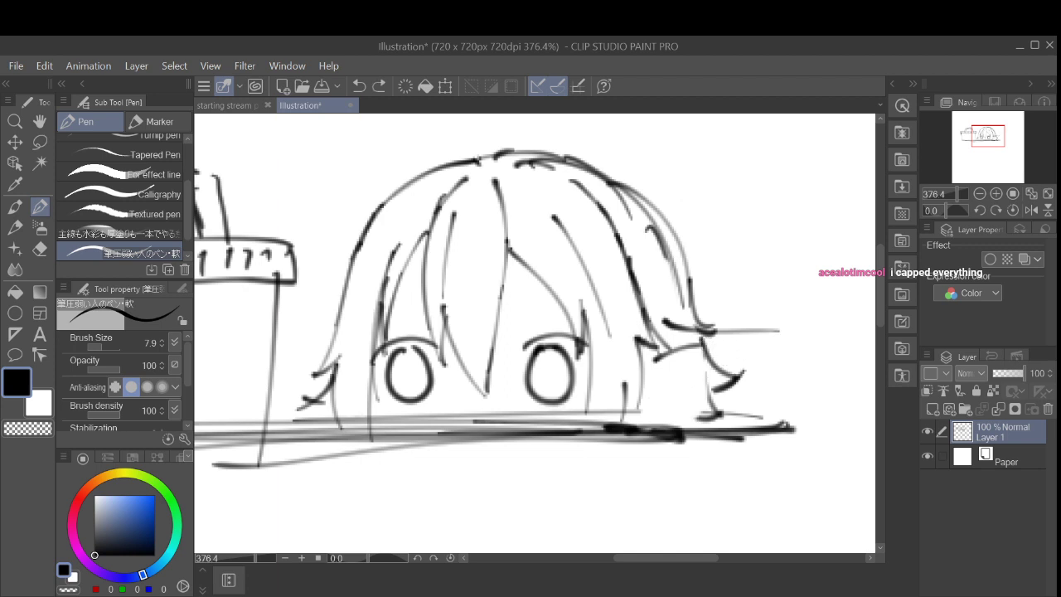
Step: Try redrawing the long ear's lower edge back toward the side lock with an inner mark, and undo the whole ear
{"action": "mouse_move", "coordinate": [695, 348]}
{"action": "left_mouse_down"}
{"action": "mouse_move", "coordinate": [775, 330]}
{"action": "mouse_move", "coordinate": [666, 394]}
{"action": "left_mouse_up"}
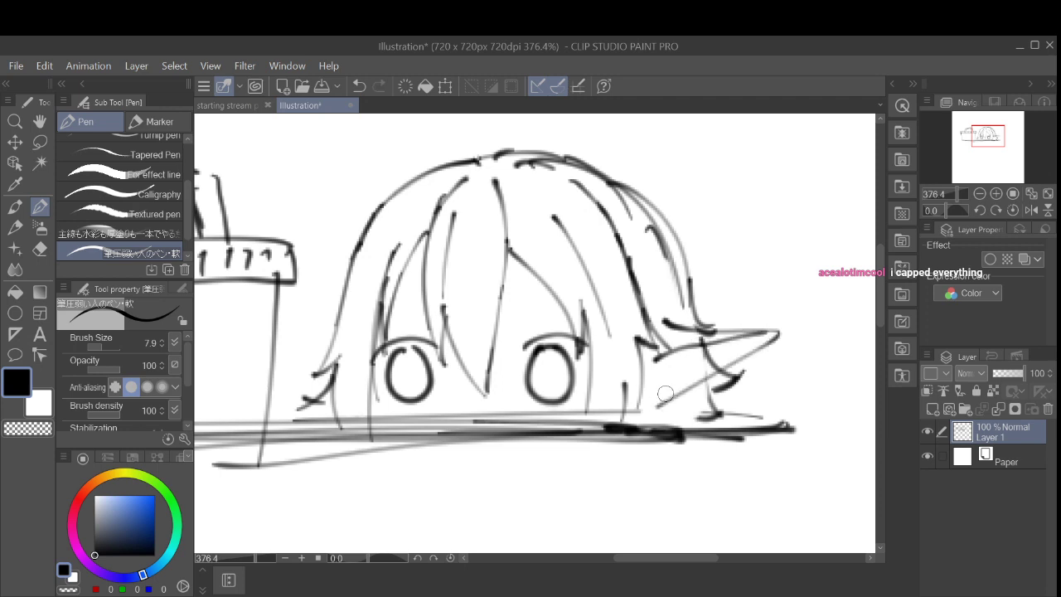
{"action": "key", "text": "ctrl+z"}
{"action": "left_click_drag", "start_coordinate": [777, 331], "coordinate": [643, 411]}
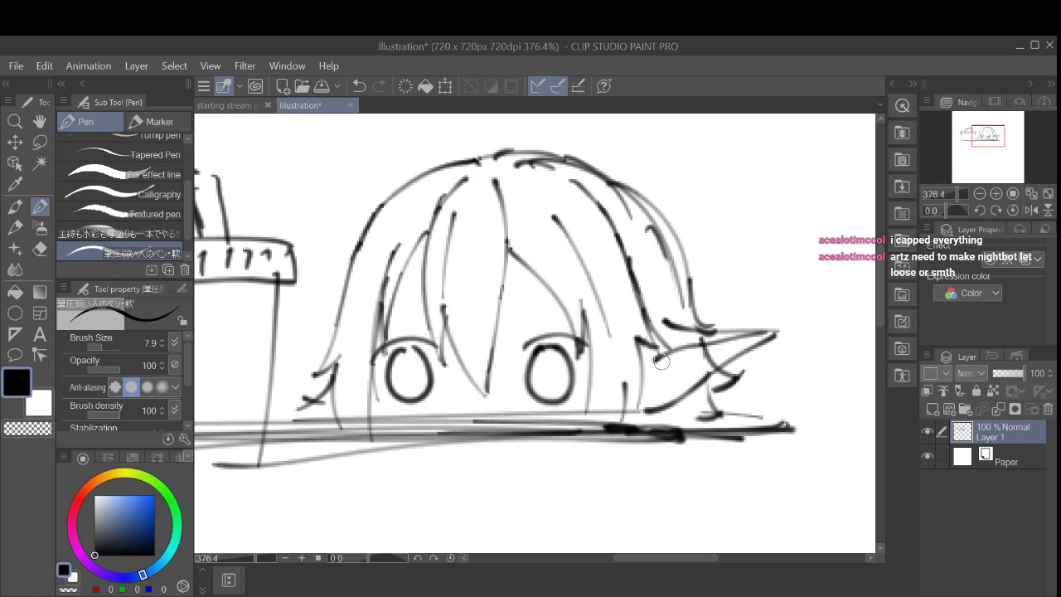
{"action": "left_click_drag", "start_coordinate": [644, 380], "coordinate": [647, 401]}
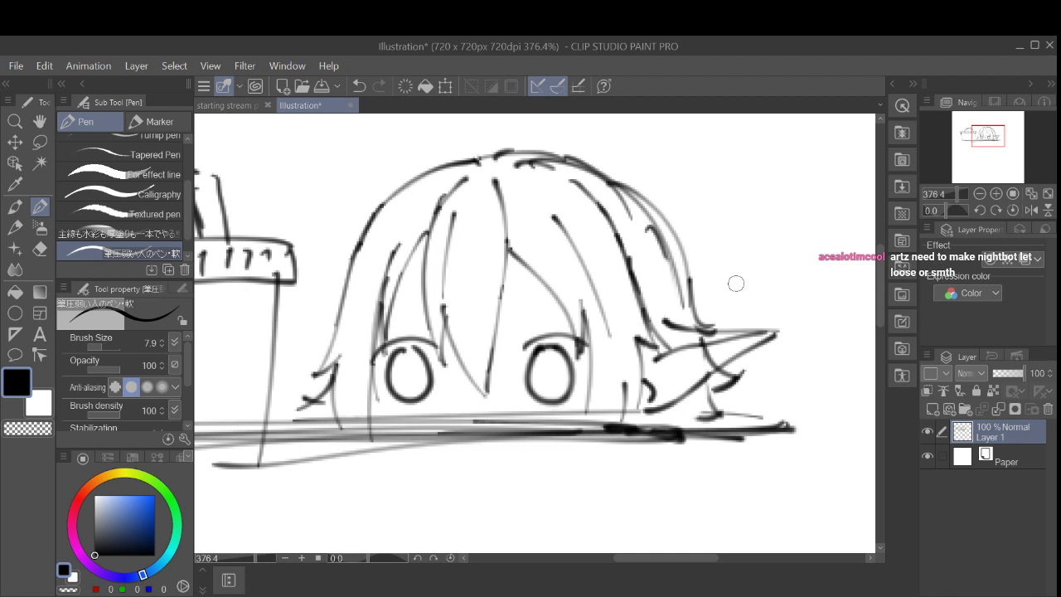
{"action": "key", "text": "ctrl+z"}
{"action": "key", "text": "ctrl+z"}
{"action": "key", "text": "ctrl+z"}
{"action": "key", "text": "ctrl+z"}
{"action": "key", "text": "ctrl+z"}
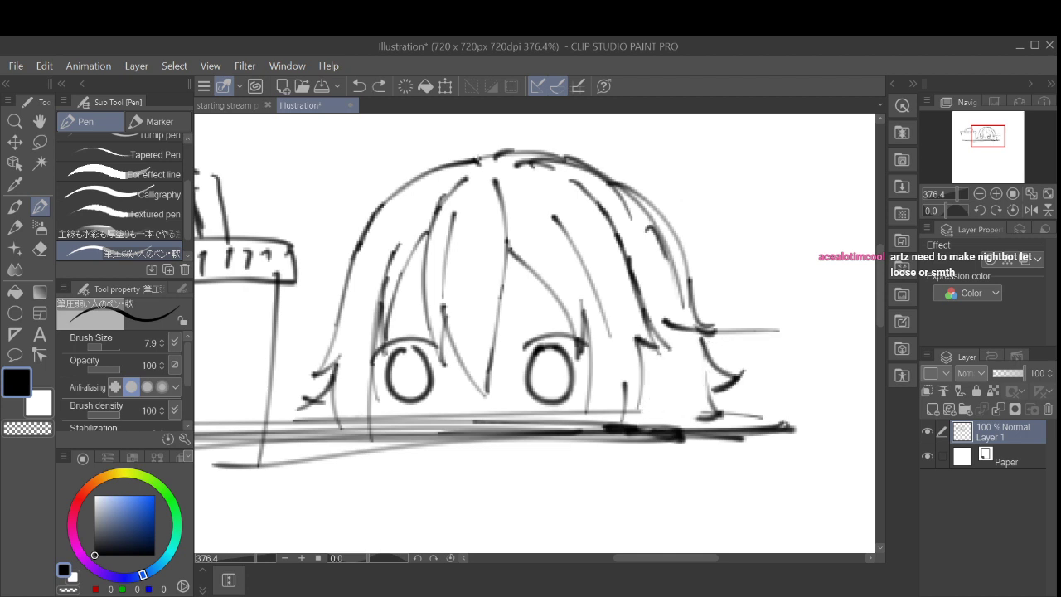
{"action": "key", "text": "ctrl+z"}
Step: Try further pointed ear shapes with arched upper edges on the head's right side, undoing each one
{"action": "mouse_move", "coordinate": [665, 340]}
{"action": "left_mouse_down"}
{"action": "mouse_move", "coordinate": [750, 346]}
{"action": "mouse_move", "coordinate": [657, 363]}
{"action": "mouse_move", "coordinate": [746, 373]}
{"action": "left_mouse_up"}
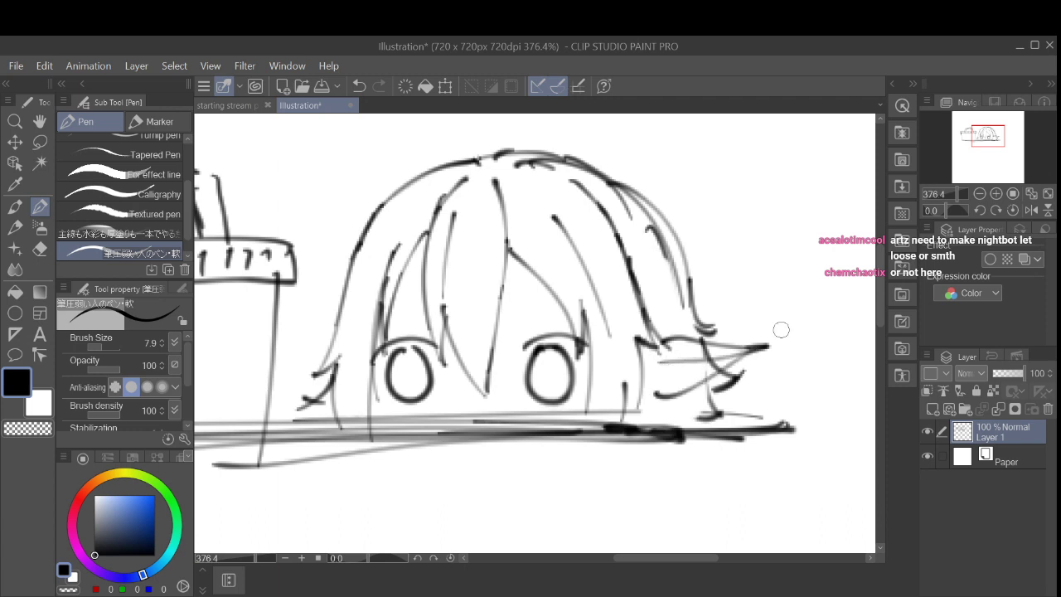
{"action": "key", "text": "ctrl+z"}
{"action": "key", "text": "ctrl+z"}
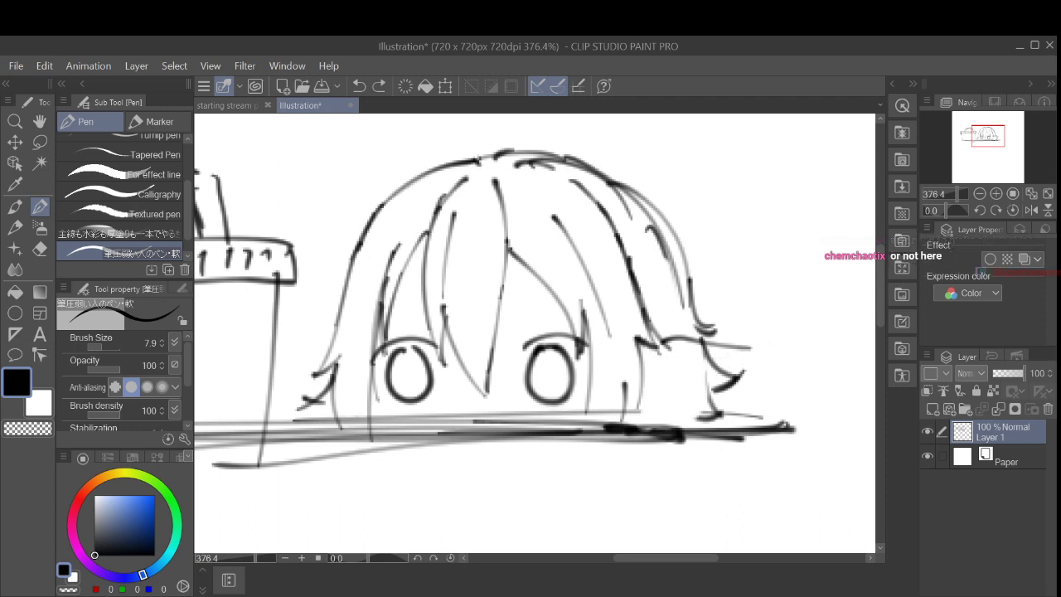
{"action": "mouse_move", "coordinate": [661, 356]}
{"action": "left_mouse_down"}
{"action": "mouse_move", "coordinate": [756, 350]}
{"action": "mouse_move", "coordinate": [663, 402]}
{"action": "mouse_move", "coordinate": [657, 389]}
{"action": "mouse_move", "coordinate": [669, 384]}
{"action": "mouse_move", "coordinate": [660, 410]}
{"action": "left_mouse_up"}
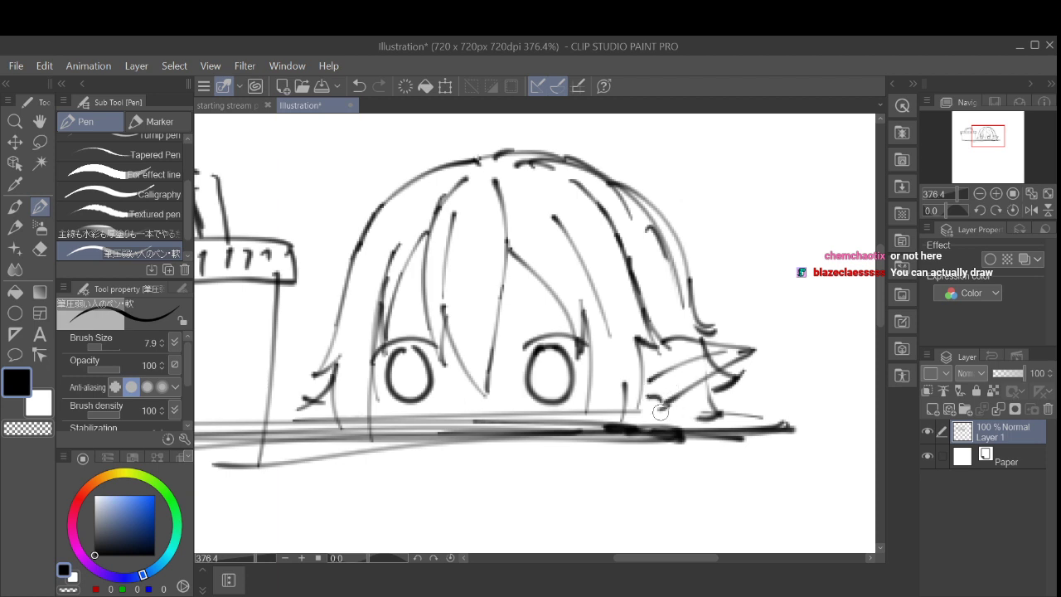
{"action": "key", "text": "ctrl+z"}
{"action": "key", "text": "ctrl+z"}
{"action": "key", "text": "ctrl+z"}
{"action": "key", "text": "ctrl+z"}
{"action": "key", "text": "ctrl+z"}
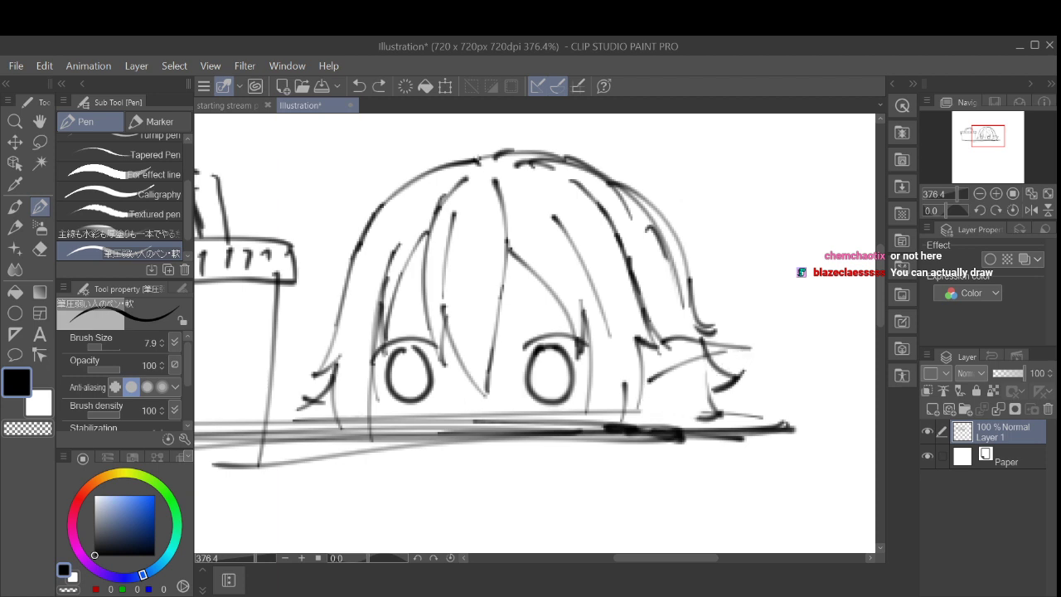
{"action": "key", "text": "ctrl+z"}
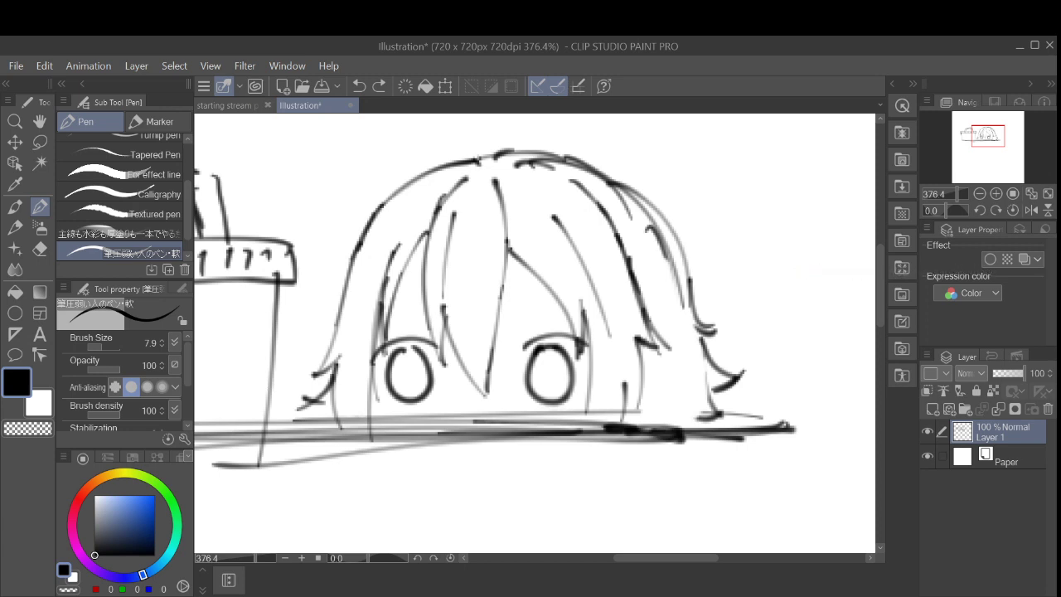
{"action": "mouse_move", "coordinate": [669, 340]}
{"action": "left_mouse_down"}
{"action": "mouse_move", "coordinate": [761, 339]}
{"action": "mouse_move", "coordinate": [670, 391]}
{"action": "left_mouse_up"}
{"action": "key", "text": "ctrl+z"}
{"action": "key", "text": "ctrl+z"}
Step: Draw a short pointed ear over the hair on the head's right side, redrawing its lower edge several times
{"action": "mouse_move", "coordinate": [659, 334]}
{"action": "left_mouse_down"}
{"action": "mouse_move", "coordinate": [727, 308]}
{"action": "mouse_move", "coordinate": [662, 402]}
{"action": "left_mouse_up"}
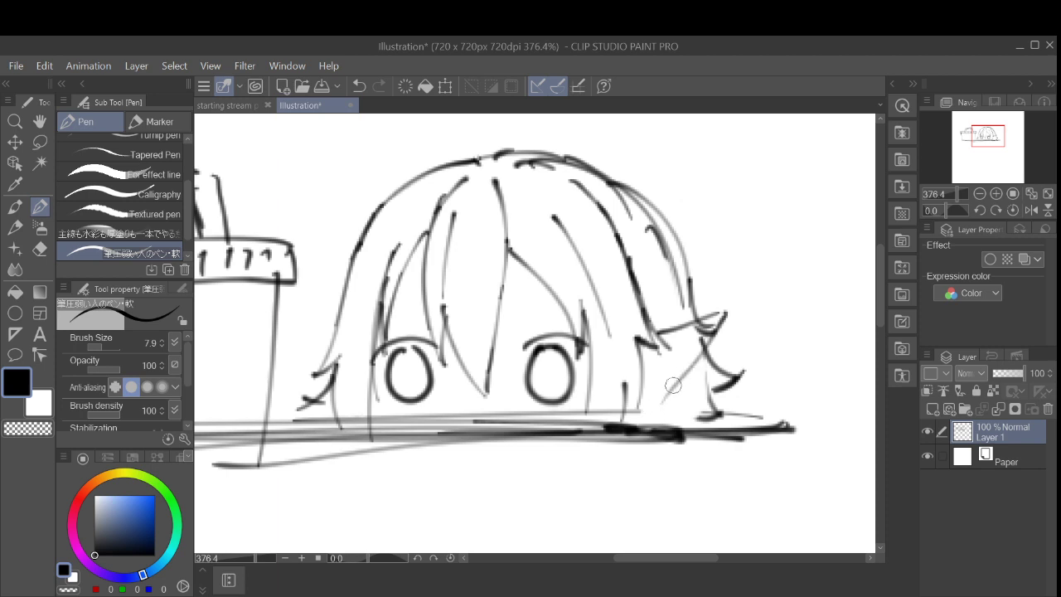
{"action": "key", "text": "ctrl+z"}
{"action": "mouse_move", "coordinate": [716, 320]}
{"action": "left_mouse_down"}
{"action": "mouse_move", "coordinate": [660, 366]}
{"action": "mouse_move", "coordinate": [654, 380]}
{"action": "mouse_move", "coordinate": [717, 325]}
{"action": "mouse_move", "coordinate": [654, 410]}
{"action": "left_mouse_up"}
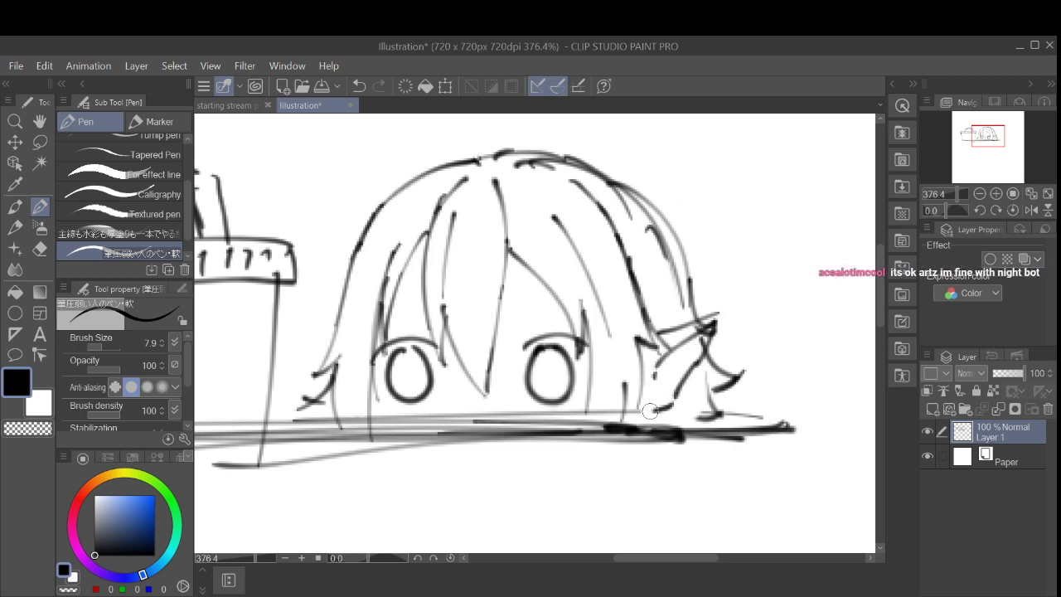
{"action": "key", "text": "ctrl+z"}
{"action": "key", "text": "ctrl+z"}
{"action": "left_click_drag", "start_coordinate": [715, 334], "coordinate": [652, 413]}
{"action": "key", "text": "ctrl+z"}
{"action": "left_click_drag", "start_coordinate": [710, 338], "coordinate": [653, 396]}
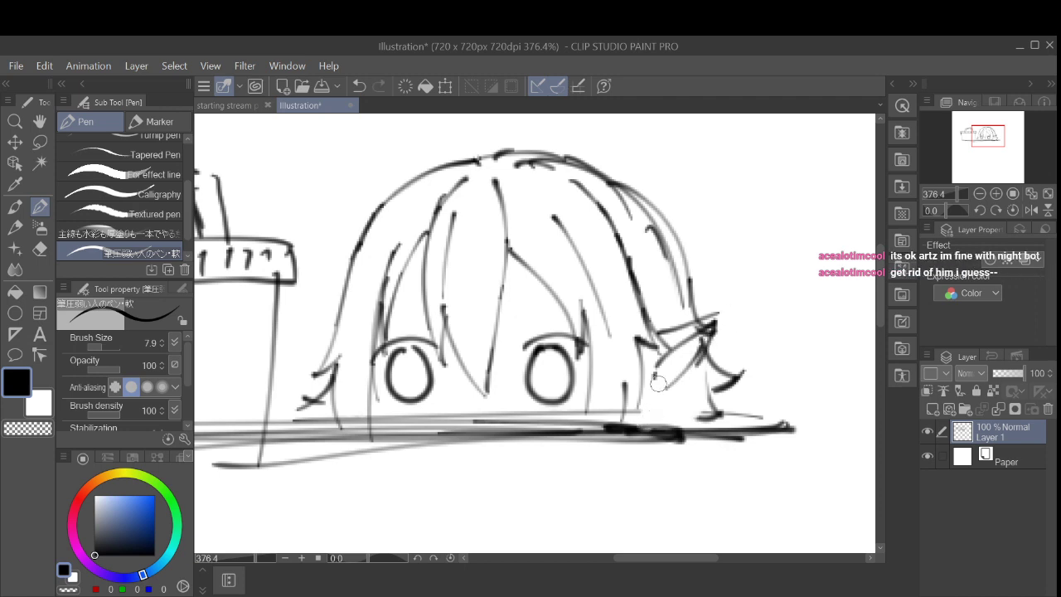
{"action": "key", "text": "ctrl+z"}
Step: Add a short hooked strand between the right side lock and the ear, undoing the curve drawn below the ear
{"action": "left_click_drag", "start_coordinate": [658, 341], "coordinate": [666, 397]}
{"action": "mouse_move", "coordinate": [642, 347]}
{"action": "left_mouse_down"}
{"action": "mouse_move", "coordinate": [637, 403]}
{"action": "mouse_move", "coordinate": [677, 417]}
{"action": "left_mouse_up"}
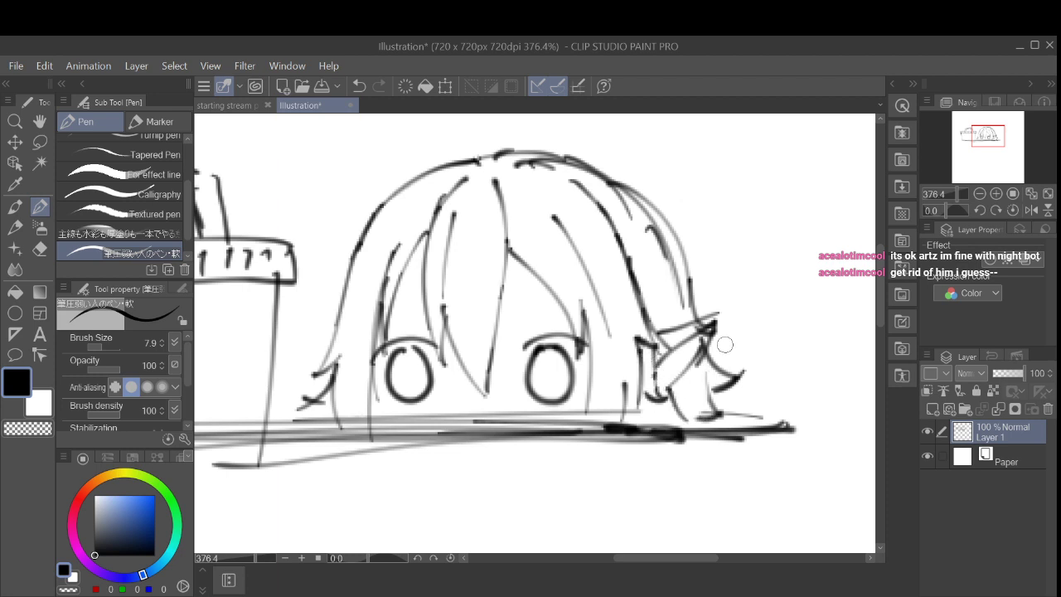
{"action": "key", "text": "ctrl+z"}
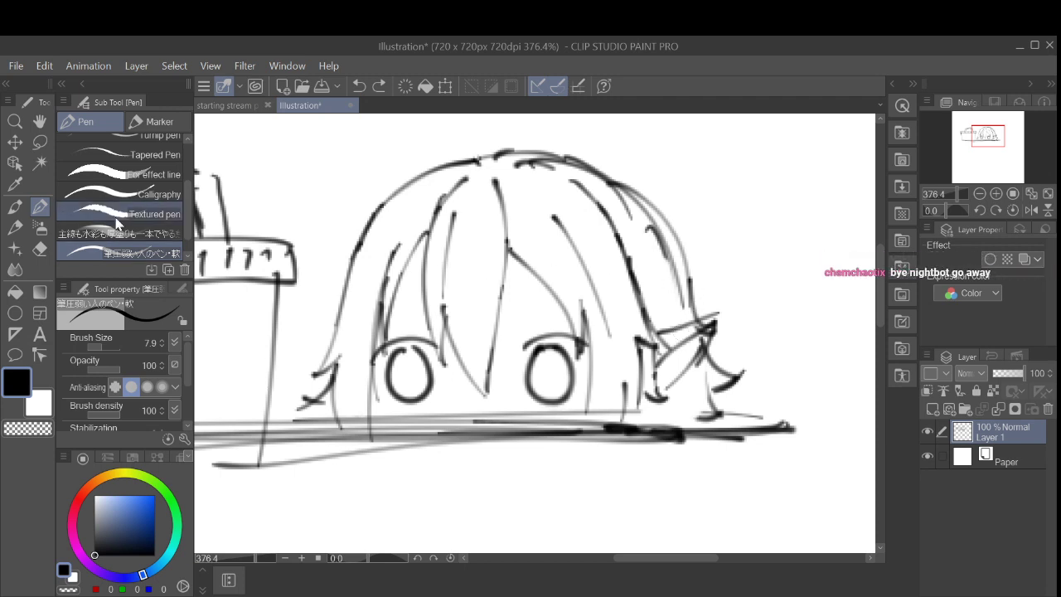
Step: Erase the hair lines that overlap the pointed ear using the Hard eraser
{"action": "left_click", "coordinate": [291, 37]}
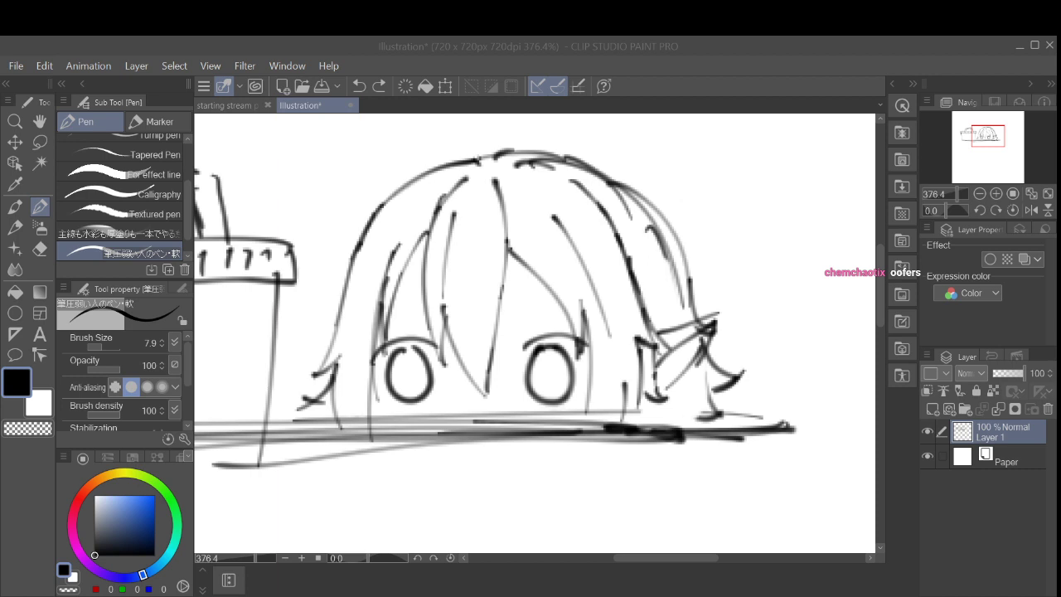
{"action": "key", "text": "e"}
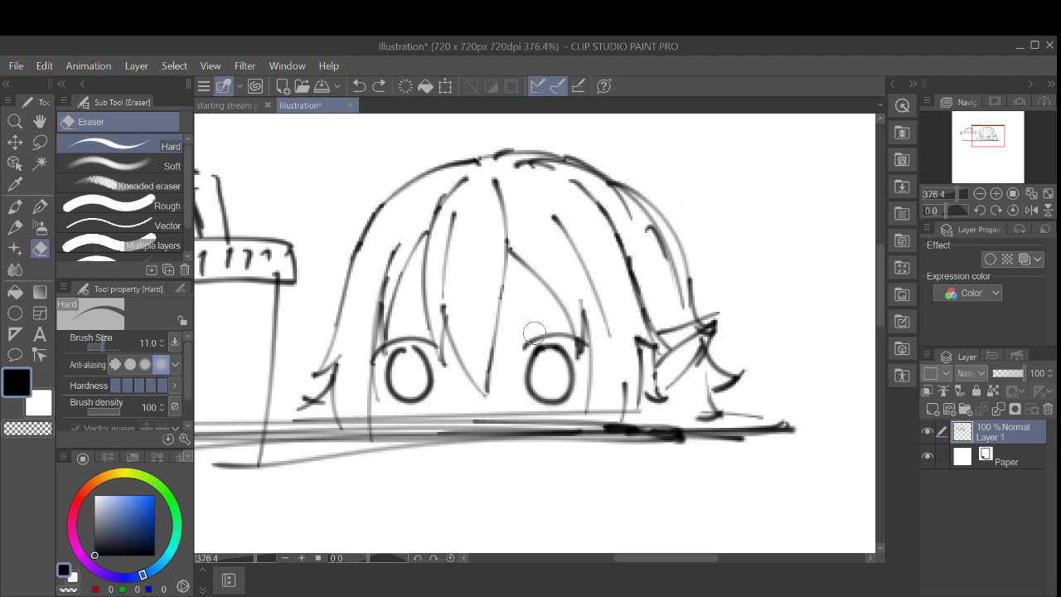
{"action": "left_click_drag", "start_coordinate": [705, 325], "coordinate": [661, 377]}
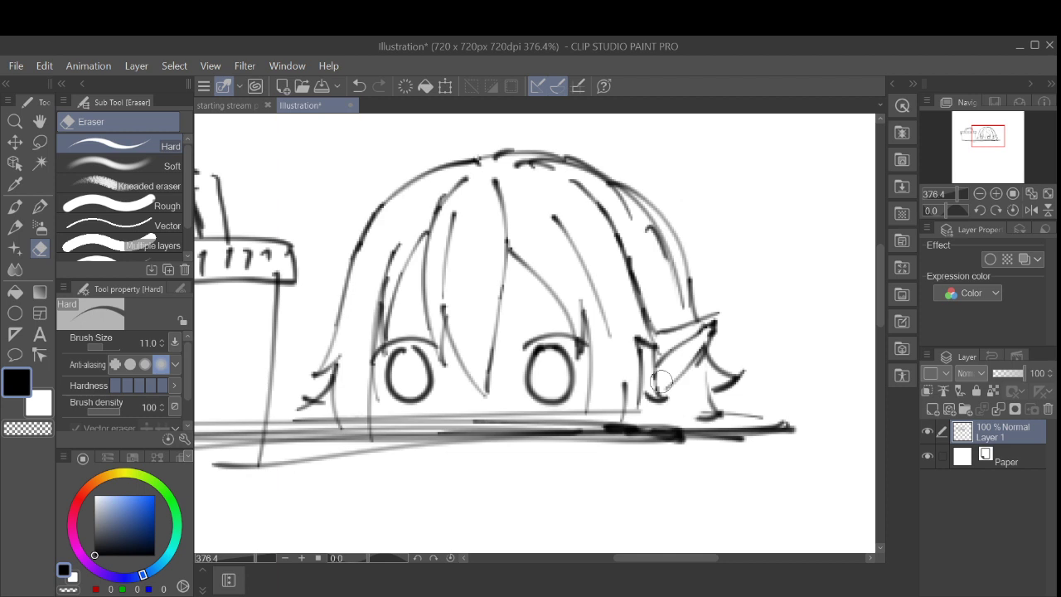
Step: Add short pen strands below the pointed ear, undo the curve tried across the bangs, and create a new layer above the sketch
{"action": "key", "text": "p"}
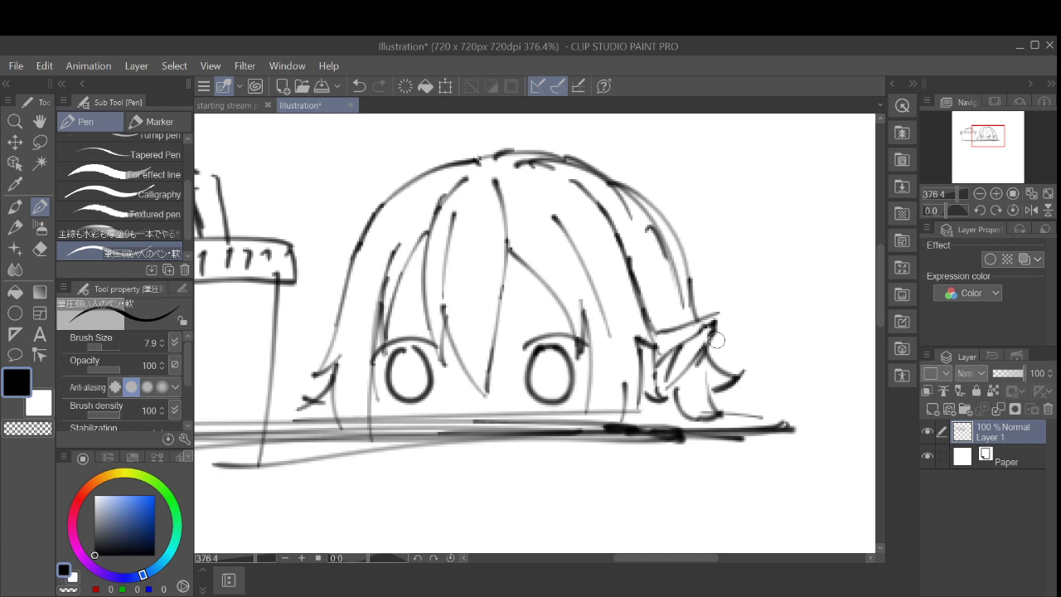
{"action": "left_click_drag", "start_coordinate": [635, 256], "coordinate": [528, 290]}
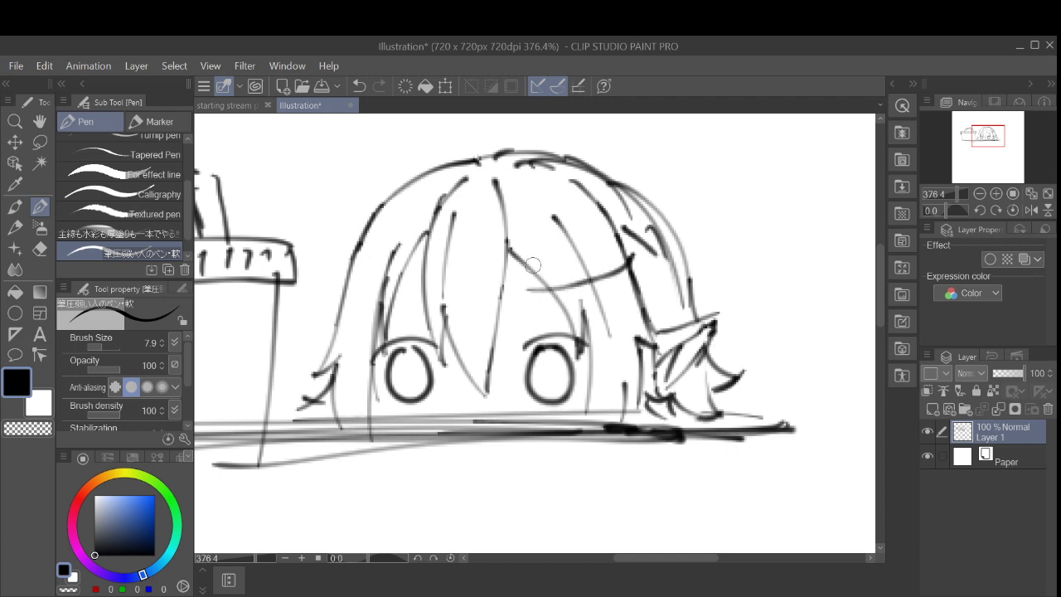
{"action": "key", "text": "ctrl+z"}
{"action": "left_click", "coordinate": [933, 408]}
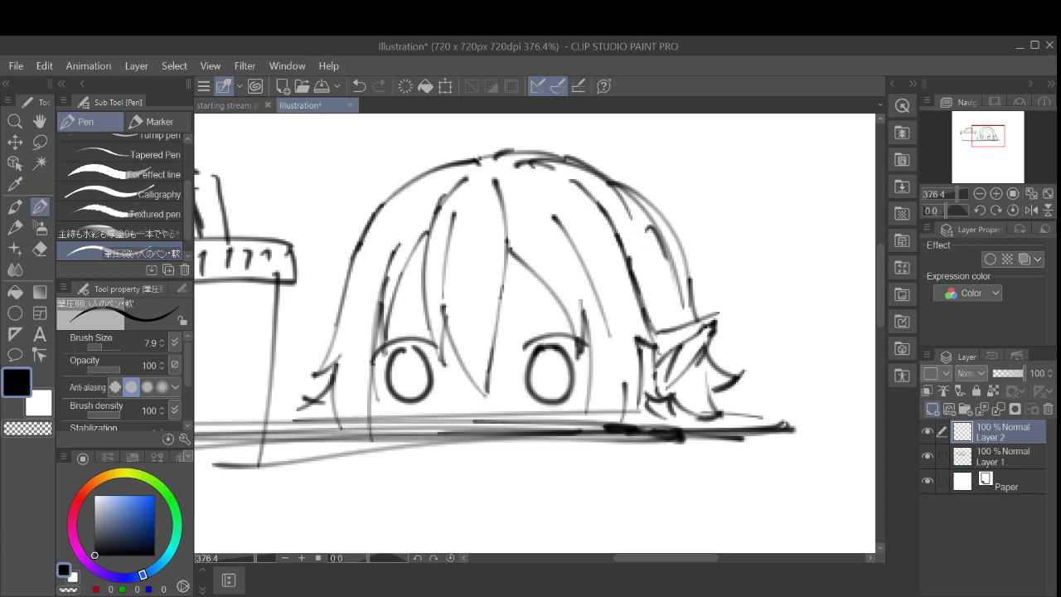
Step: Draw a short hooked horn edge over the right-side hair, undoing the trial curves that sweep across the bangs
{"action": "mouse_move", "coordinate": [622, 223]}
{"action": "left_mouse_down"}
{"action": "mouse_move", "coordinate": [647, 243]}
{"action": "mouse_move", "coordinate": [661, 320]}
{"action": "left_mouse_up"}
{"action": "key", "text": "ctrl+z"}
{"action": "mouse_move", "coordinate": [653, 247]}
{"action": "left_mouse_down"}
{"action": "mouse_move", "coordinate": [663, 320]}
{"action": "mouse_move", "coordinate": [530, 297]}
{"action": "left_mouse_up"}
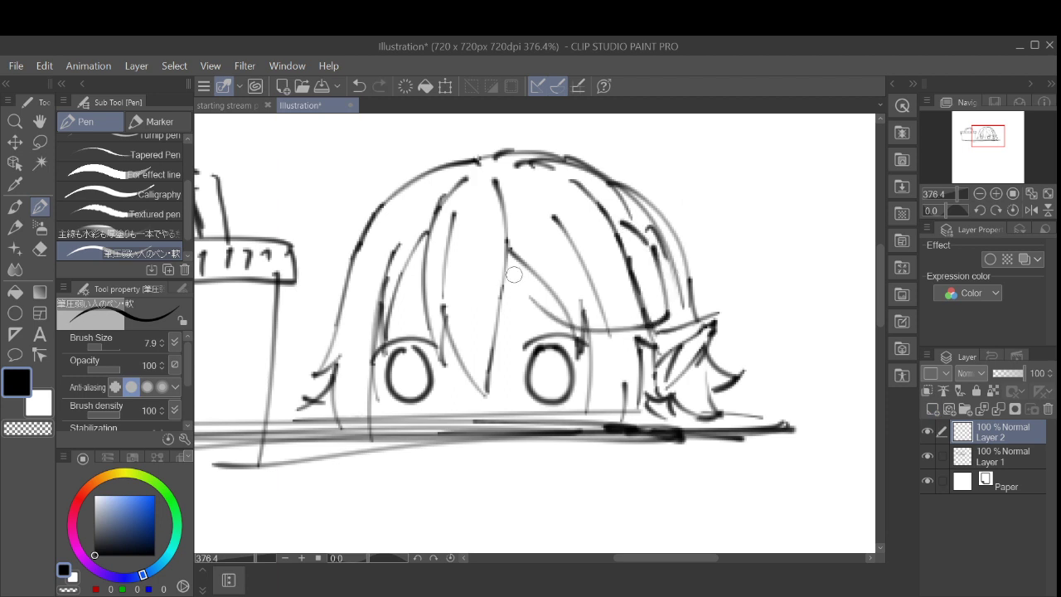
{"action": "key", "text": "ctrl+z"}
{"action": "mouse_move", "coordinate": [494, 267]}
{"action": "left_mouse_down"}
{"action": "mouse_move", "coordinate": [533, 319]}
{"action": "mouse_move", "coordinate": [635, 325]}
{"action": "left_mouse_up"}
{"action": "left_click_drag", "start_coordinate": [499, 256], "coordinate": [635, 263]}
{"action": "key", "text": "ctrl+z"}
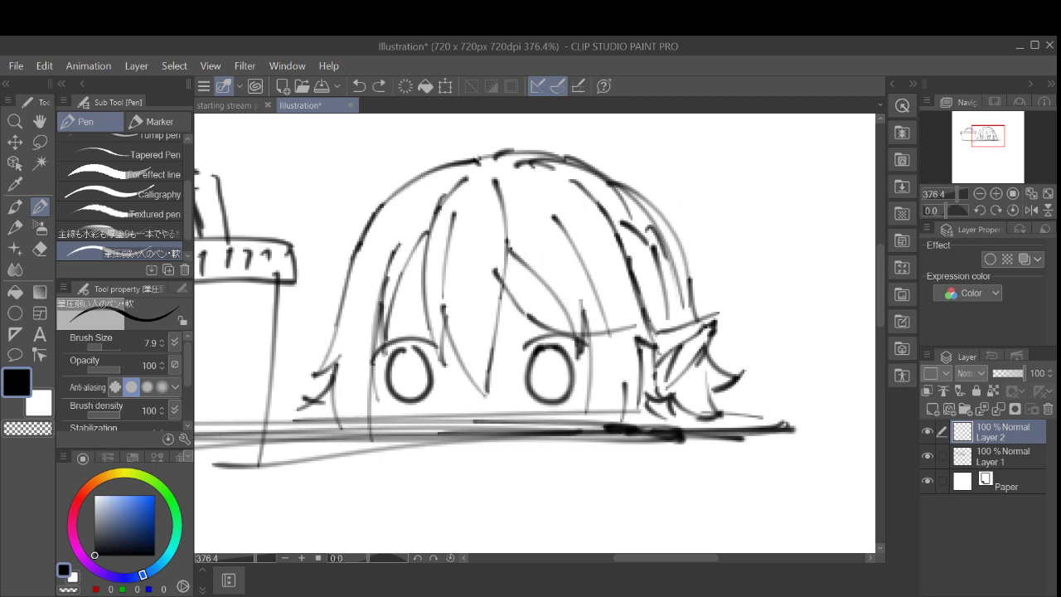
{"action": "key", "text": "ctrl+z"}
{"action": "key", "text": "ctrl+z"}
Step: Try lower horn edges sweeping from the central parting towards the ear, undoing each version
{"action": "left_click_drag", "start_coordinate": [504, 247], "coordinate": [620, 317]}
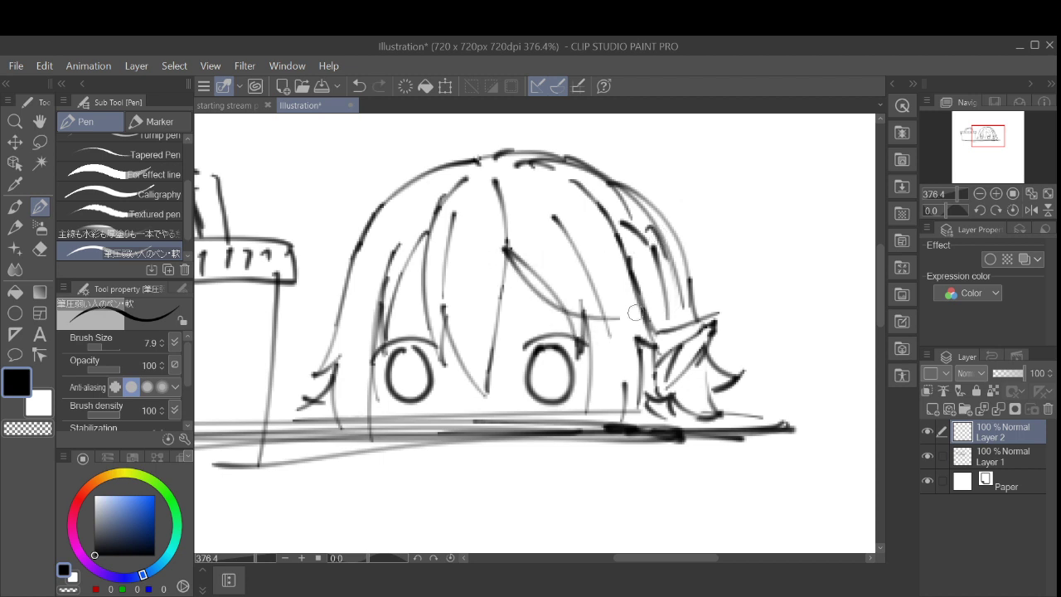
{"action": "left_click_drag", "start_coordinate": [521, 251], "coordinate": [626, 264]}
{"action": "key", "text": "ctrl+z"}
{"action": "key", "text": "ctrl+z"}
{"action": "left_click_drag", "start_coordinate": [522, 252], "coordinate": [638, 323]}
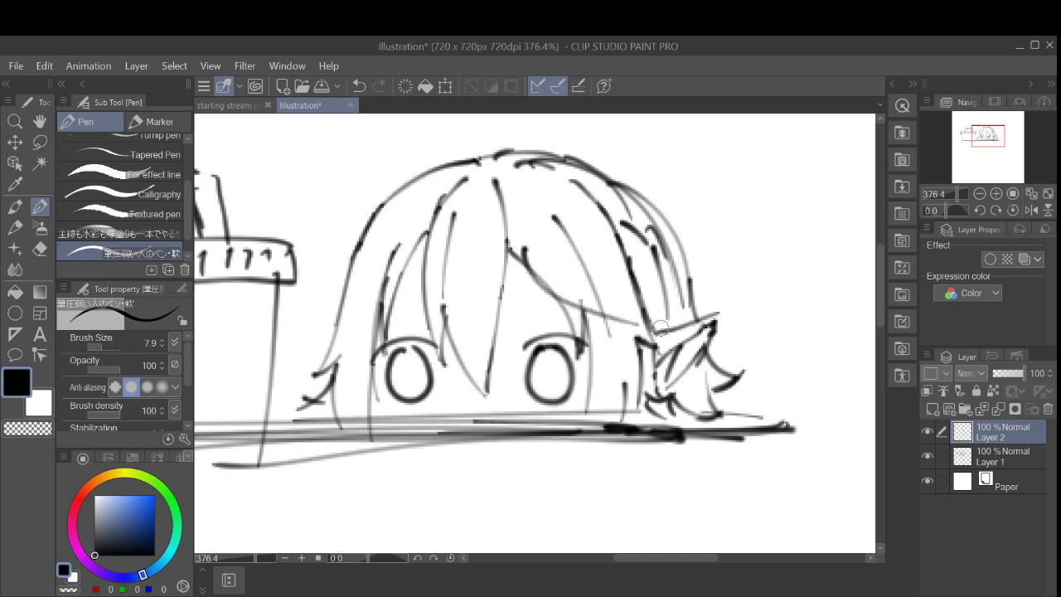
{"action": "left_click_drag", "start_coordinate": [649, 258], "coordinate": [530, 223]}
{"action": "key", "text": "ctrl+z"}
{"action": "key", "text": "ctrl+z"}
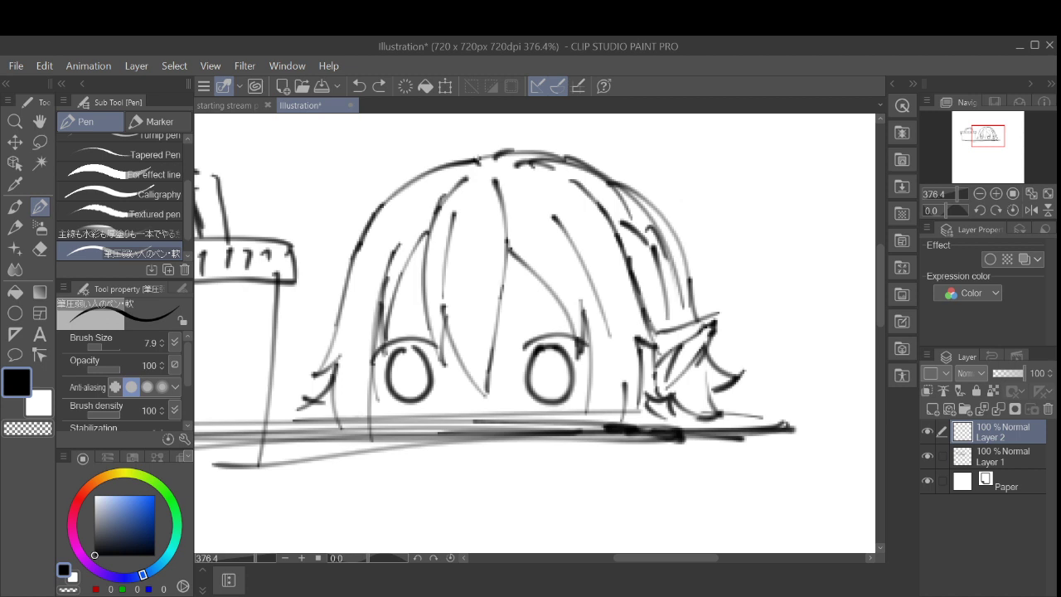
Step: Try a horn outline with a nearly flat upper edge and a sagging lower edge over the right bangs, undoing both curves
{"action": "left_click_drag", "start_coordinate": [563, 315], "coordinate": [531, 302]}
{"action": "mouse_move", "coordinate": [487, 247]}
{"action": "left_mouse_down"}
{"action": "mouse_move", "coordinate": [531, 296]}
{"action": "mouse_move", "coordinate": [637, 320]}
{"action": "mouse_move", "coordinate": [645, 300]}
{"action": "left_mouse_up"}
{"action": "key", "text": "ctrl+z"}
{"action": "left_click_drag", "start_coordinate": [617, 240], "coordinate": [490, 233]}
{"action": "left_click_drag", "start_coordinate": [511, 286], "coordinate": [640, 312]}
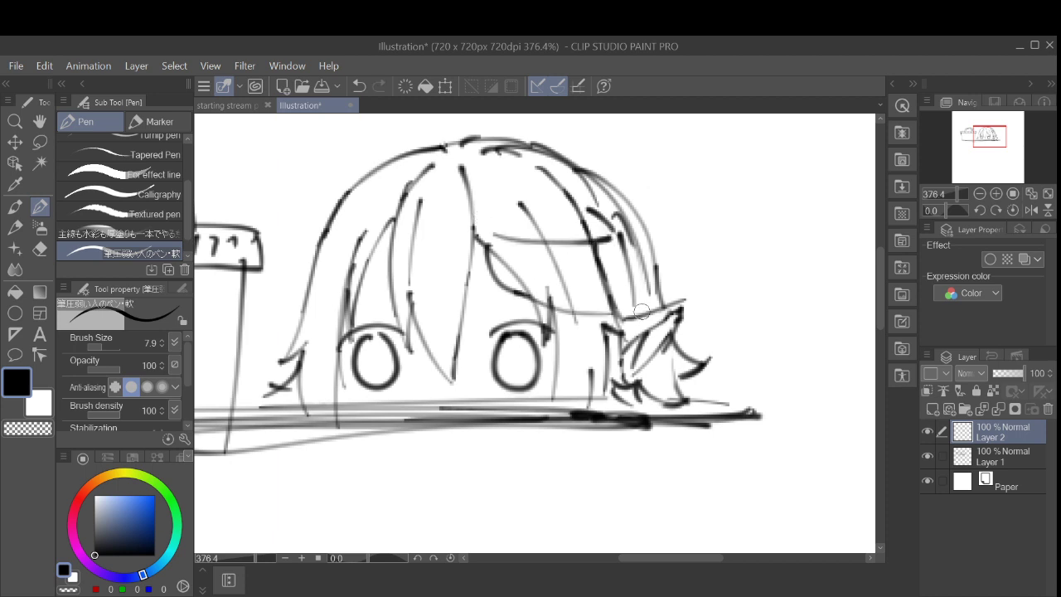
{"action": "key", "text": "ctrl+z"}
{"action": "key", "text": "ctrl+z"}
{"action": "key", "text": "ctrl+z"}
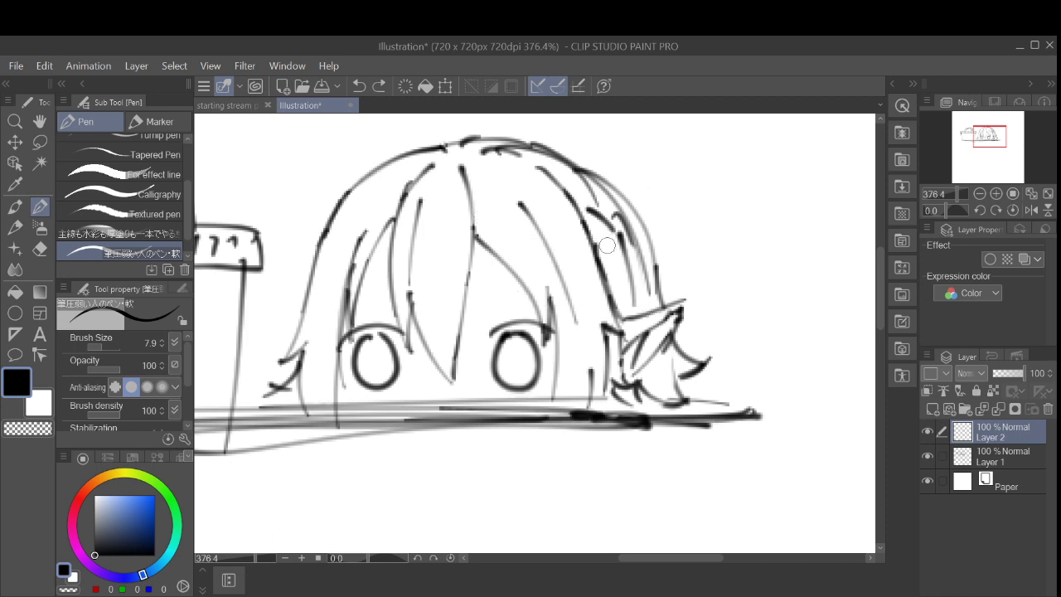
Step: Try a narrower horn with a deeply curved upper edge, plus strokes outside the head's right side, undoing all of them
{"action": "mouse_move", "coordinate": [610, 246]}
{"action": "left_mouse_down"}
{"action": "mouse_move", "coordinate": [498, 258]}
{"action": "mouse_move", "coordinate": [474, 237]}
{"action": "left_mouse_up"}
{"action": "left_click_drag", "start_coordinate": [481, 258], "coordinate": [608, 296]}
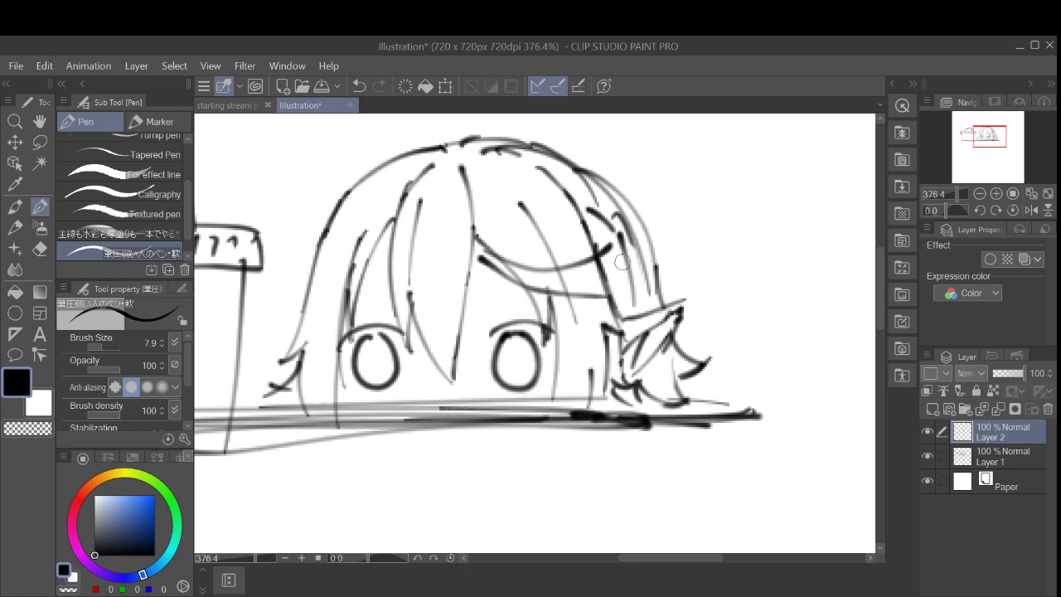
{"action": "key", "text": "ctrl+z"}
{"action": "left_click_drag", "start_coordinate": [475, 245], "coordinate": [623, 288]}
{"action": "key", "text": "ctrl+z"}
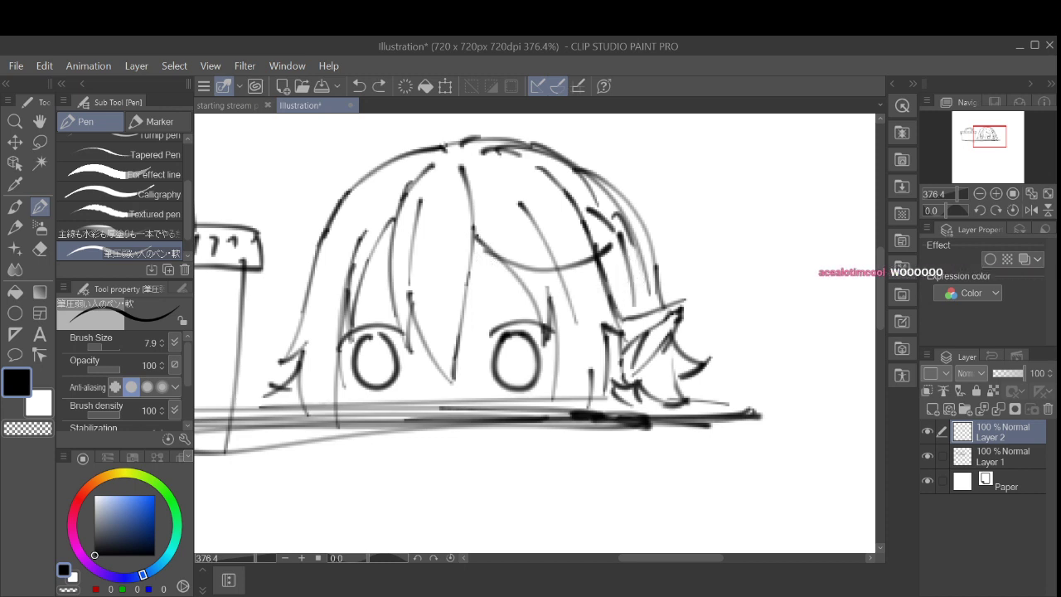
{"action": "mouse_move", "coordinate": [670, 212]}
{"action": "left_mouse_down"}
{"action": "mouse_move", "coordinate": [659, 258]}
{"action": "mouse_move", "coordinate": [718, 302]}
{"action": "left_mouse_up"}
{"action": "mouse_move", "coordinate": [707, 236]}
{"action": "left_mouse_down"}
{"action": "mouse_move", "coordinate": [726, 309]}
{"action": "mouse_move", "coordinate": [788, 308]}
{"action": "left_mouse_up"}
{"action": "key", "text": "ctrl+z"}
{"action": "key", "text": "ctrl+z"}
{"action": "key", "text": "ctrl+z"}
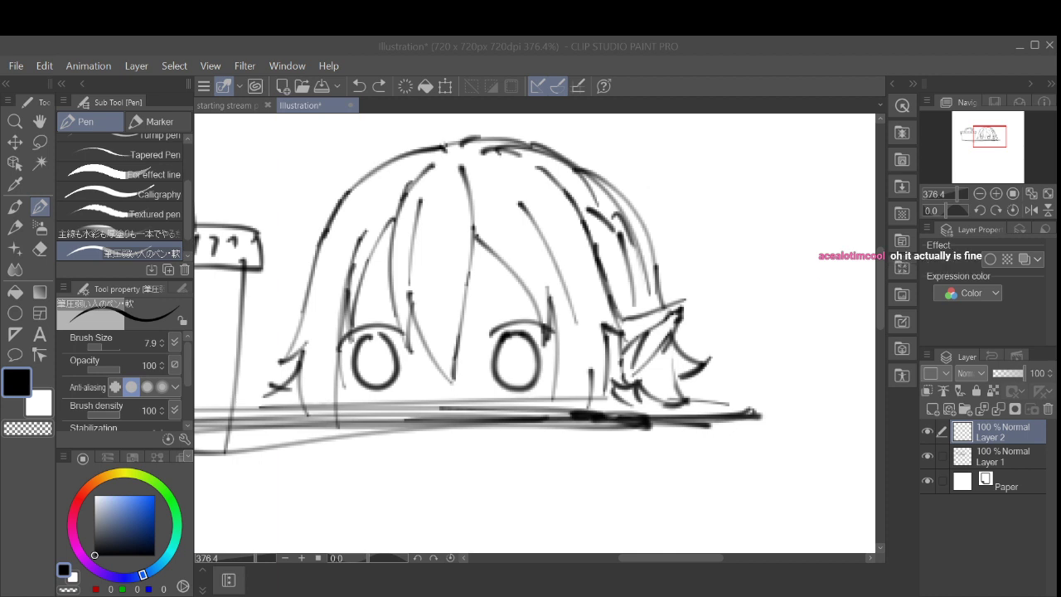
Step: Try further horn outlines between the parting and the right side lock, including a closed wedge shape, undoing each one
{"action": "mouse_move", "coordinate": [618, 236]}
{"action": "left_mouse_down"}
{"action": "mouse_move", "coordinate": [486, 264]}
{"action": "mouse_move", "coordinate": [655, 296]}
{"action": "left_mouse_up"}
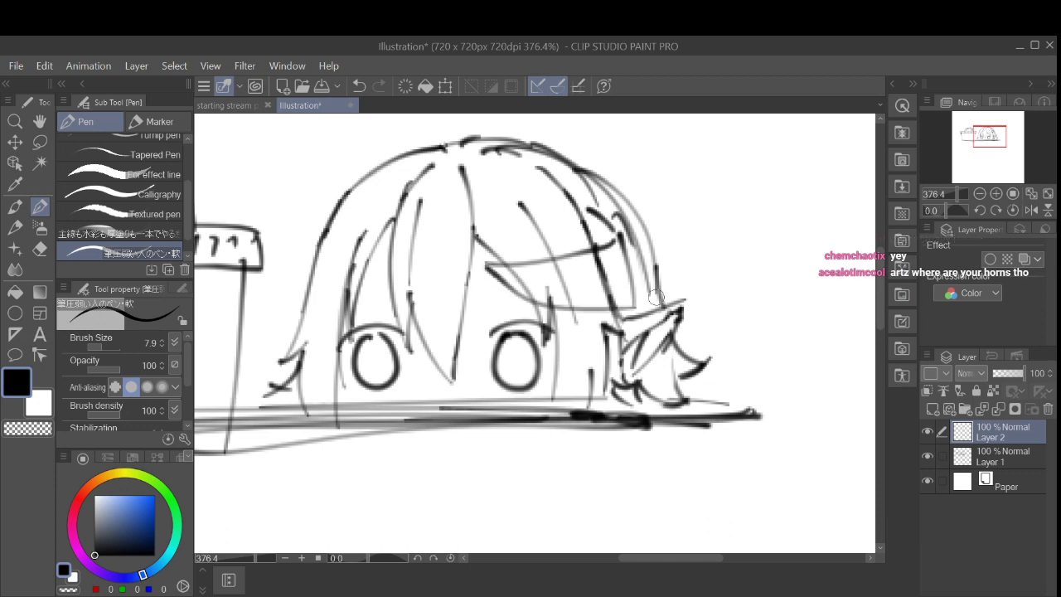
{"action": "key", "text": "ctrl+z"}
{"action": "mouse_move", "coordinate": [634, 317]}
{"action": "left_mouse_down"}
{"action": "mouse_move", "coordinate": [487, 258]}
{"action": "mouse_move", "coordinate": [516, 308]}
{"action": "mouse_move", "coordinate": [627, 320]}
{"action": "left_mouse_up"}
{"action": "key", "text": "ctrl+z"}
{"action": "key", "text": "ctrl+z"}
{"action": "key", "text": "ctrl+z"}
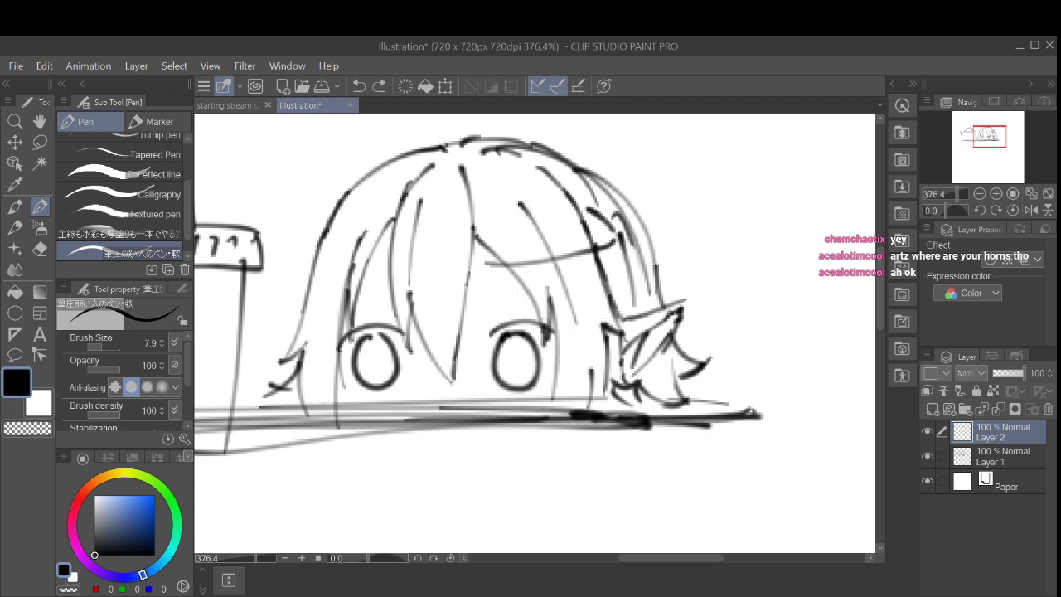
{"action": "key", "text": "ctrl+z"}
{"action": "mouse_move", "coordinate": [469, 236]}
{"action": "left_mouse_down"}
{"action": "mouse_move", "coordinate": [504, 276]}
{"action": "mouse_move", "coordinate": [613, 308]}
{"action": "left_mouse_up"}
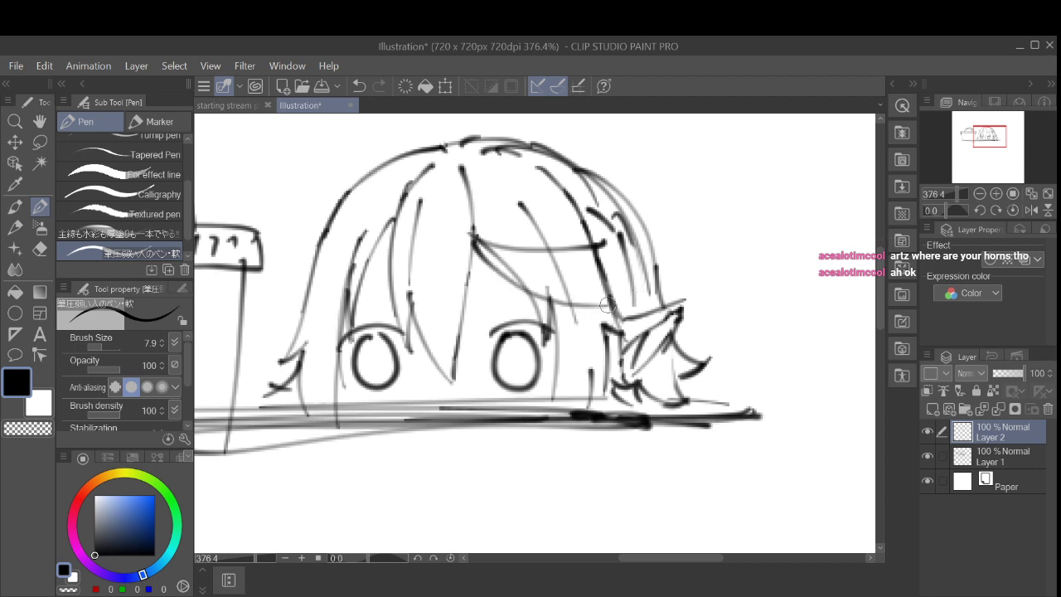
{"action": "key", "text": "ctrl+z"}
{"action": "key", "text": "ctrl+z"}
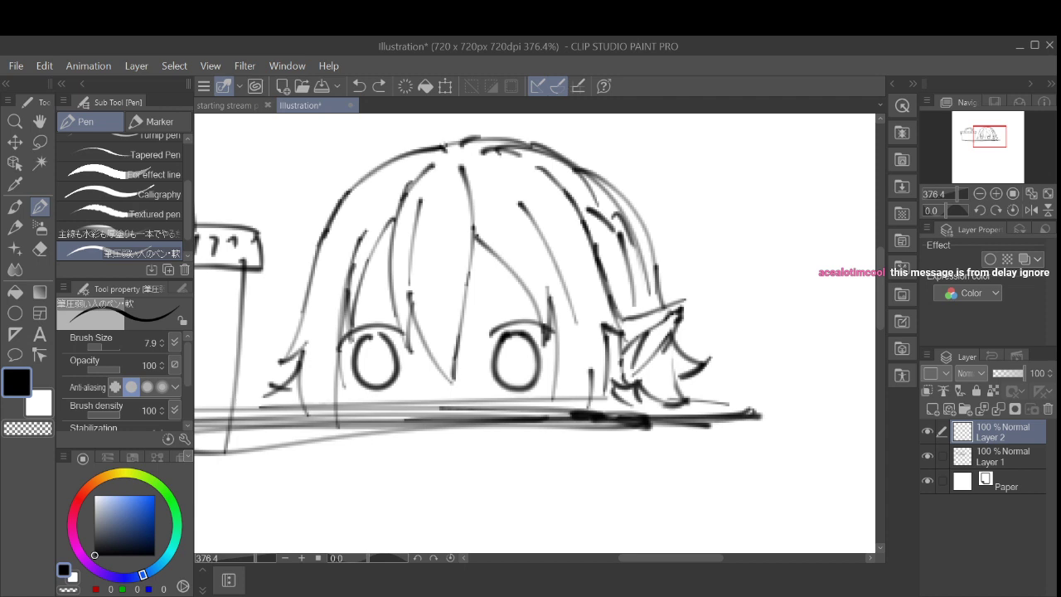
Step: Redraw the right horn's vertical end line and draw its upper edge across the bangs, undoing the lower edge tried with it
{"action": "key", "text": "ctrl+z"}
{"action": "left_click_drag", "start_coordinate": [620, 232], "coordinate": [596, 327]}
{"action": "key", "text": "ctrl+z"}
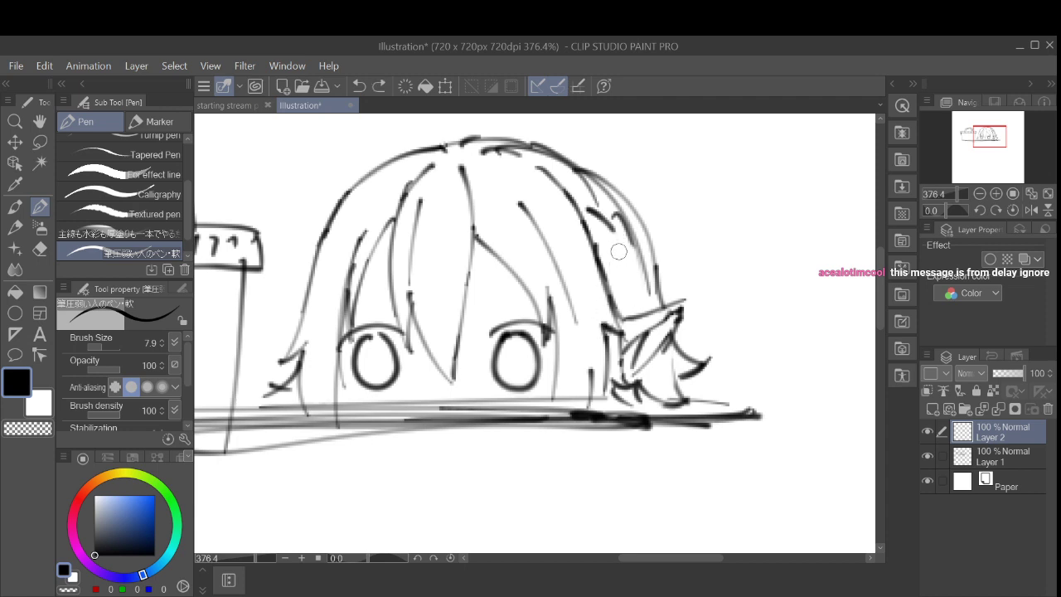
{"action": "left_click_drag", "start_coordinate": [615, 245], "coordinate": [604, 321]}
{"action": "mouse_move", "coordinate": [610, 247]}
{"action": "left_mouse_down"}
{"action": "mouse_move", "coordinate": [459, 246]}
{"action": "mouse_move", "coordinate": [622, 314]}
{"action": "left_mouse_up"}
{"action": "key", "text": "ctrl+z"}
{"action": "left_click_drag", "start_coordinate": [454, 235], "coordinate": [597, 299]}
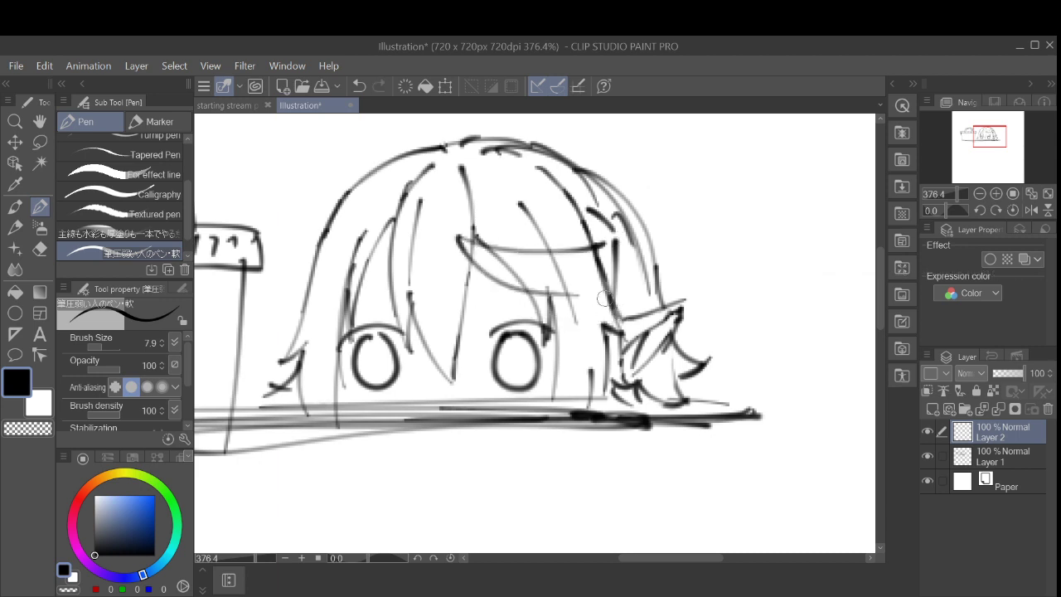
{"action": "key", "text": "ctrl+z"}
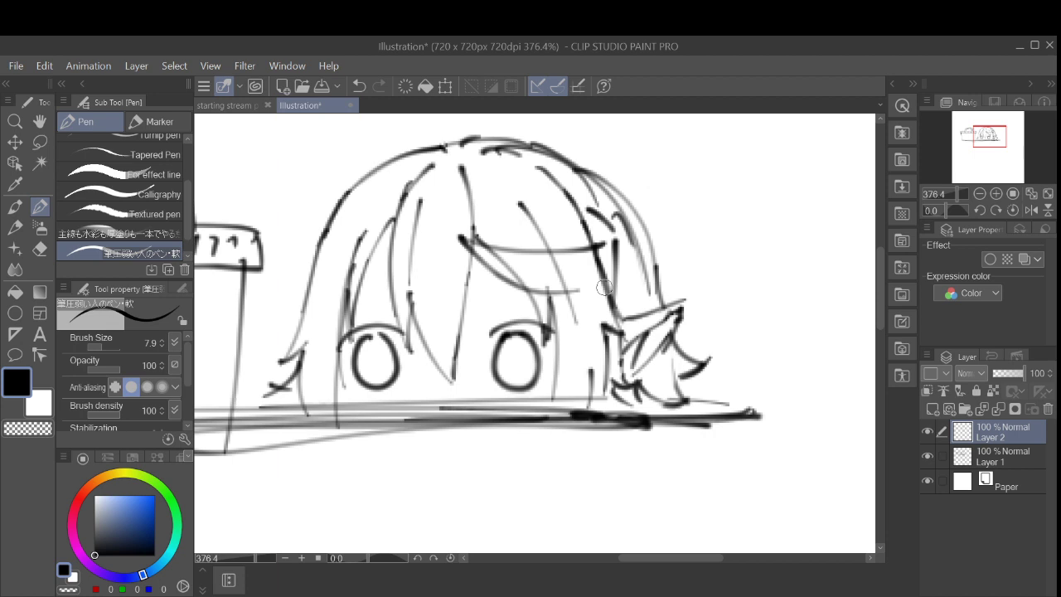
{"action": "key", "text": "ctrl+z"}
{"action": "key", "text": "ctrl+y"}
{"action": "key", "text": "ctrl+z"}
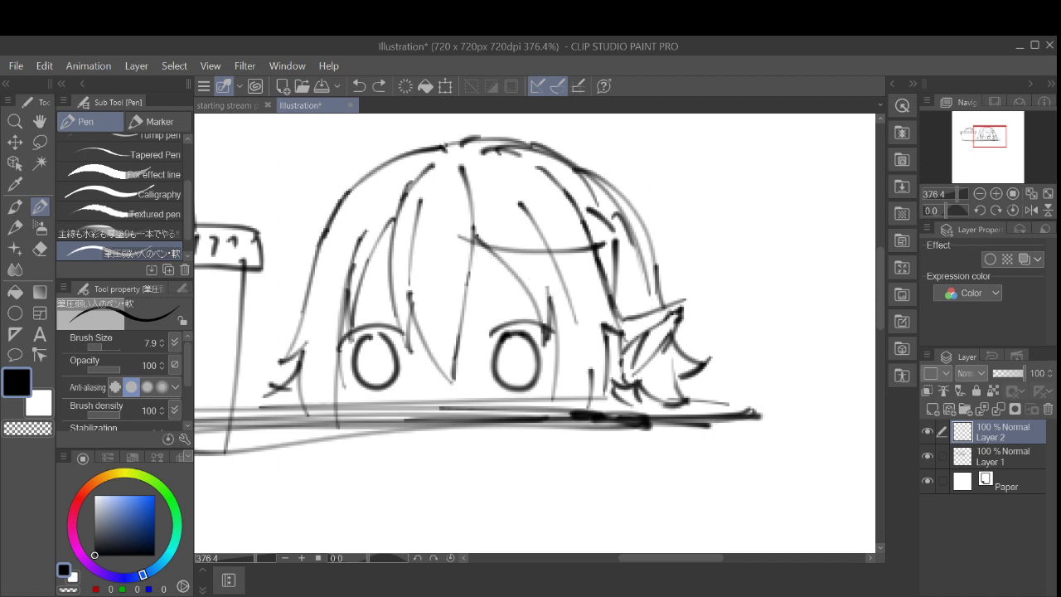
Step: Draw the right horn's lower edge from its inner tip to the end line and fill the shape with short ridge lines
{"action": "mouse_move", "coordinate": [461, 236]}
{"action": "left_mouse_down"}
{"action": "mouse_move", "coordinate": [499, 282]}
{"action": "mouse_move", "coordinate": [647, 315]}
{"action": "mouse_move", "coordinate": [594, 312]}
{"action": "mouse_move", "coordinate": [501, 271]}
{"action": "mouse_move", "coordinate": [527, 301]}
{"action": "left_mouse_up"}
{"action": "key", "text": "ctrl+z"}
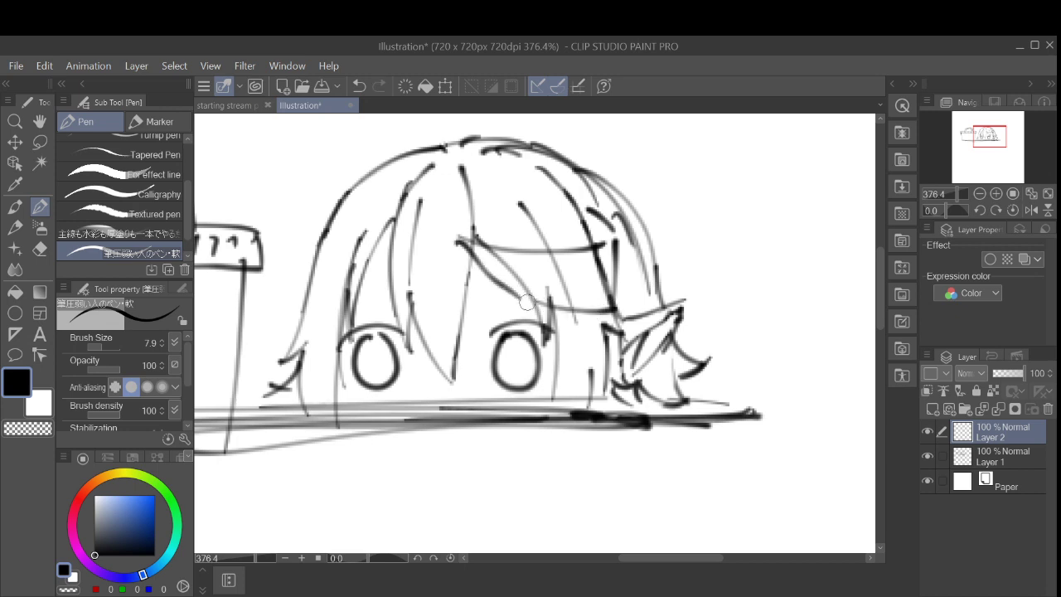
{"action": "key", "text": "ctrl+z"}
{"action": "left_click_drag", "start_coordinate": [460, 237], "coordinate": [537, 306]}
{"action": "mouse_move", "coordinate": [493, 248]}
{"action": "left_mouse_down"}
{"action": "mouse_move", "coordinate": [506, 284]}
{"action": "mouse_move", "coordinate": [533, 261]}
{"action": "mouse_move", "coordinate": [541, 298]}
{"action": "left_mouse_up"}
{"action": "mouse_move", "coordinate": [552, 254]}
{"action": "left_mouse_down"}
{"action": "mouse_move", "coordinate": [563, 292]}
{"action": "mouse_move", "coordinate": [577, 274]}
{"action": "mouse_move", "coordinate": [604, 312]}
{"action": "left_mouse_up"}
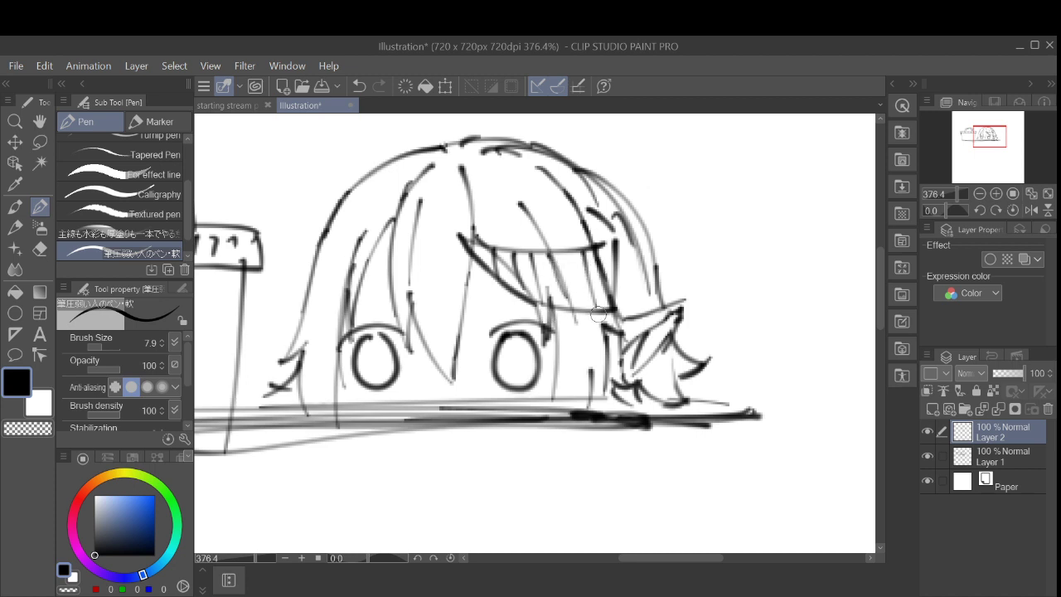
Step: Draw the lower curve of a matching horn over the left bangs, undoing the upper edge that extends past the head
{"action": "left_click_drag", "start_coordinate": [408, 253], "coordinate": [306, 320]}
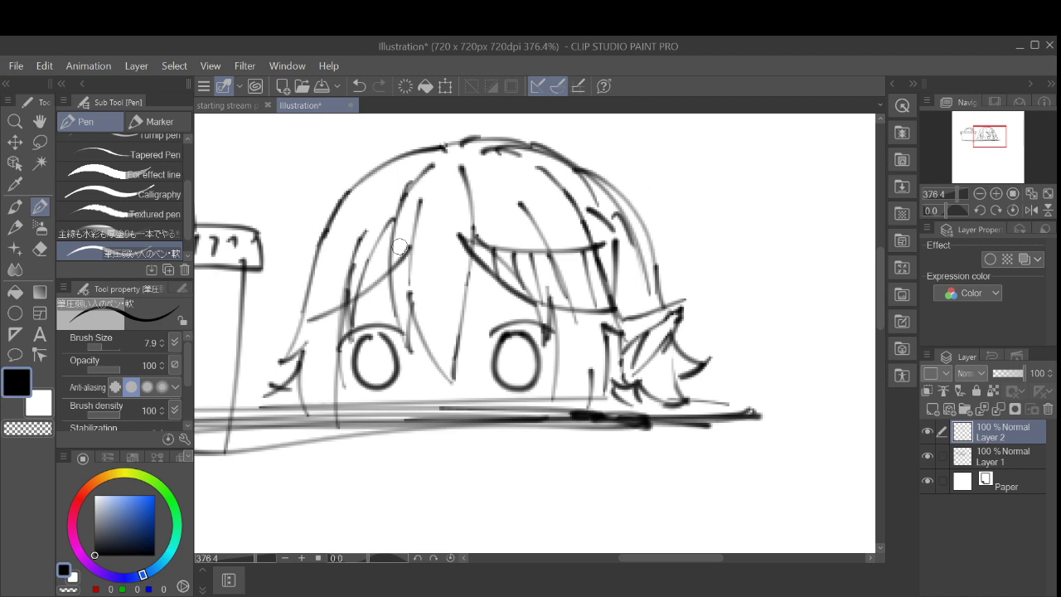
{"action": "key", "text": "ctrl+z"}
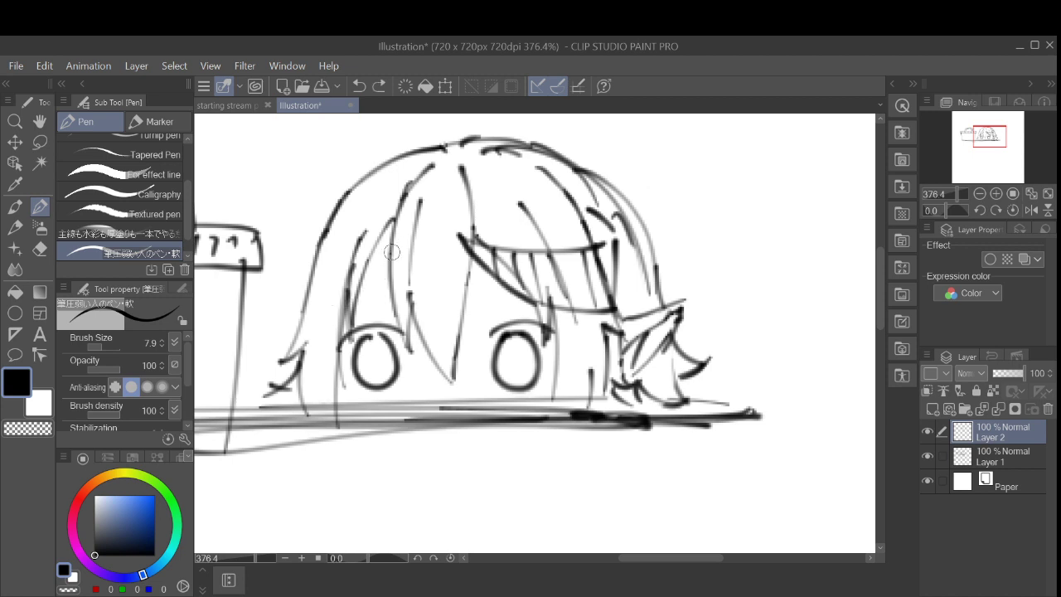
{"action": "mouse_move", "coordinate": [396, 247]}
{"action": "left_mouse_down"}
{"action": "mouse_move", "coordinate": [351, 305]}
{"action": "mouse_move", "coordinate": [290, 310]}
{"action": "left_mouse_up"}
{"action": "key", "text": "ctrl+z"}
{"action": "mouse_move", "coordinate": [397, 249]}
{"action": "left_mouse_down"}
{"action": "mouse_move", "coordinate": [338, 305]}
{"action": "mouse_move", "coordinate": [312, 276]}
{"action": "mouse_move", "coordinate": [393, 254]}
{"action": "mouse_move", "coordinate": [274, 257]}
{"action": "left_mouse_up"}
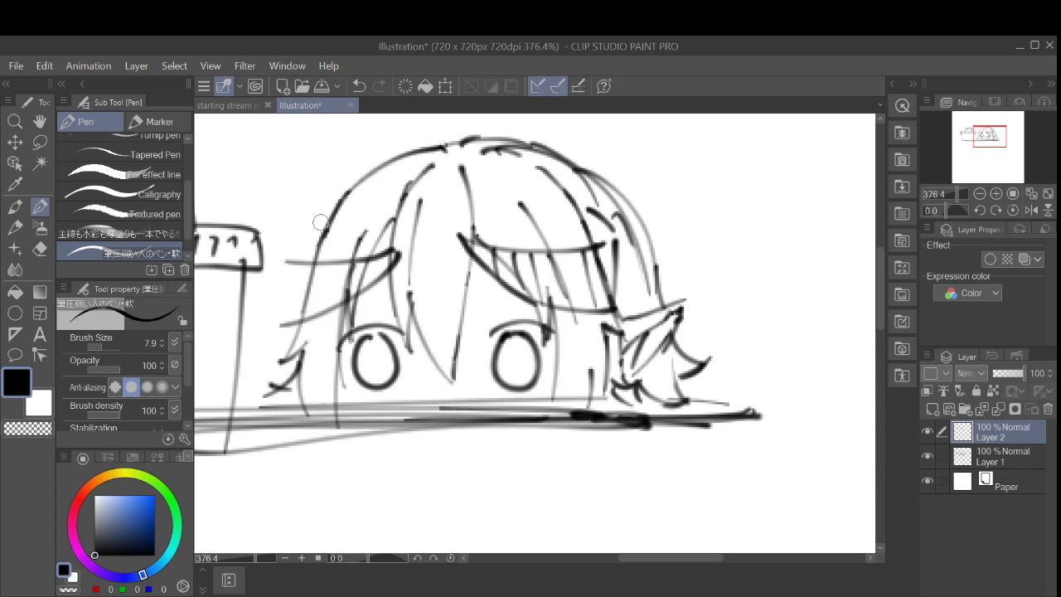
{"action": "key", "text": "ctrl+z"}
Step: Add the left horn's outer arc beside the head and its upper edge across the bangs, undoing the extra inner line
{"action": "left_click_drag", "start_coordinate": [327, 226], "coordinate": [282, 303]}
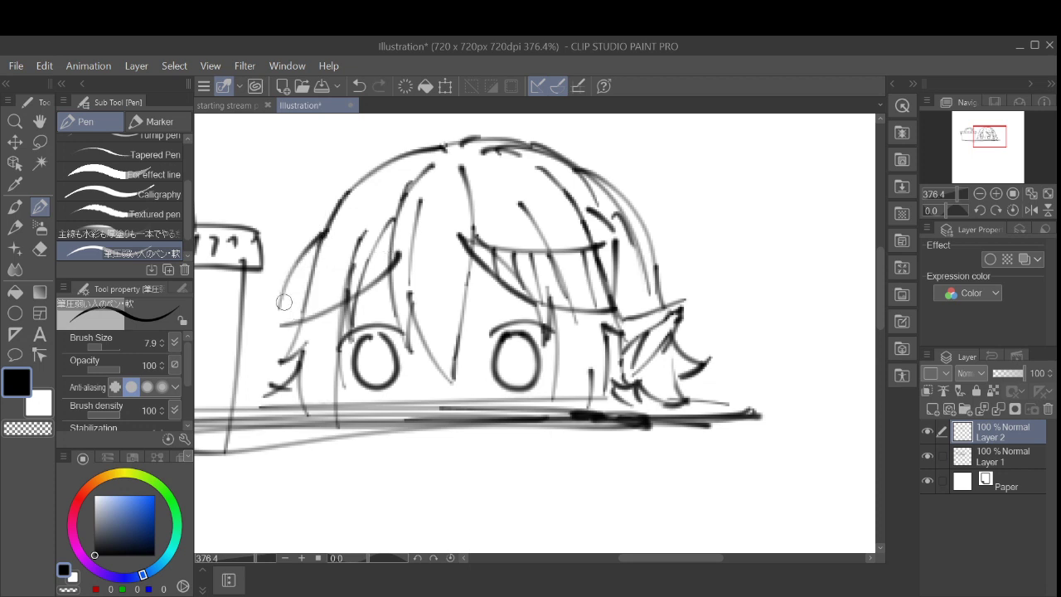
{"action": "left_click_drag", "start_coordinate": [319, 257], "coordinate": [396, 249]}
{"action": "left_click_drag", "start_coordinate": [320, 251], "coordinate": [296, 317]}
{"action": "key", "text": "ctrl+z"}
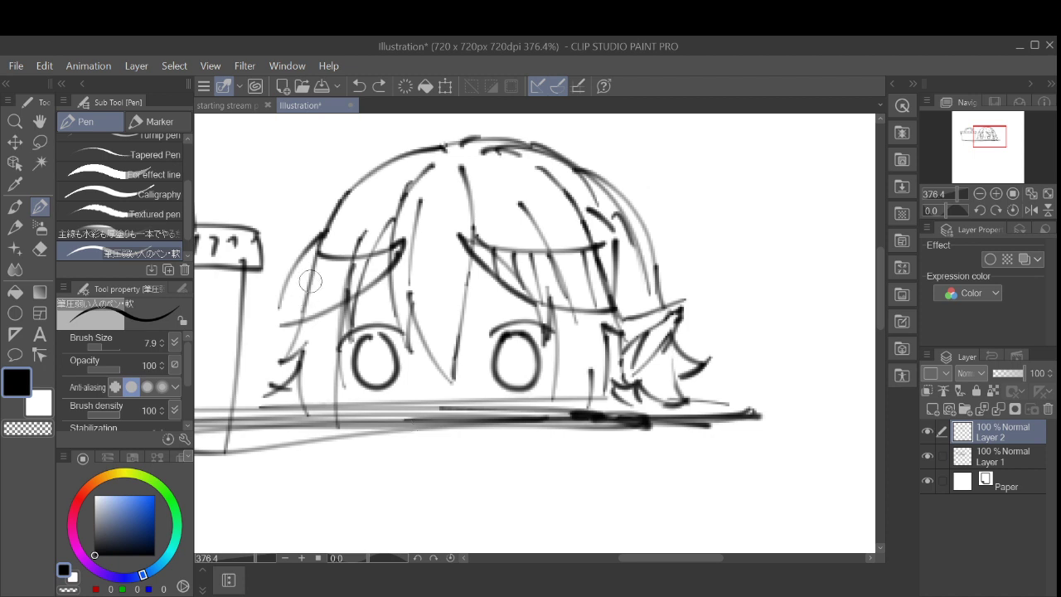
Step: Erase the Layer 1 hair line crossing the right horn and redraw the horn's vertical end line on Layer 2
{"action": "left_click_drag", "start_coordinate": [323, 280], "coordinate": [347, 269]}
{"action": "left_click", "coordinate": [1003, 456]}
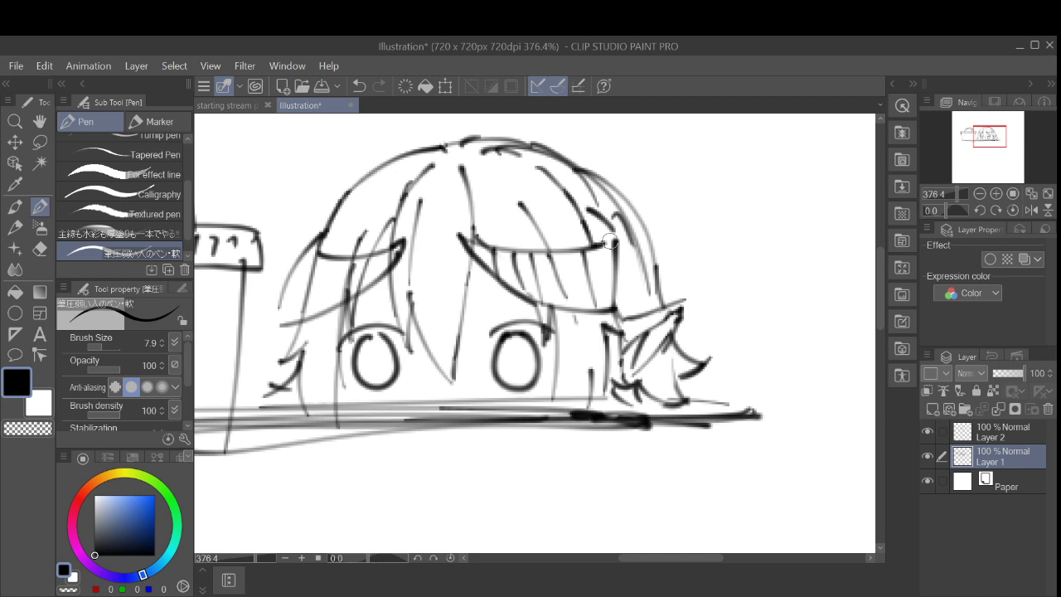
{"action": "left_click", "coordinate": [1002, 431]}
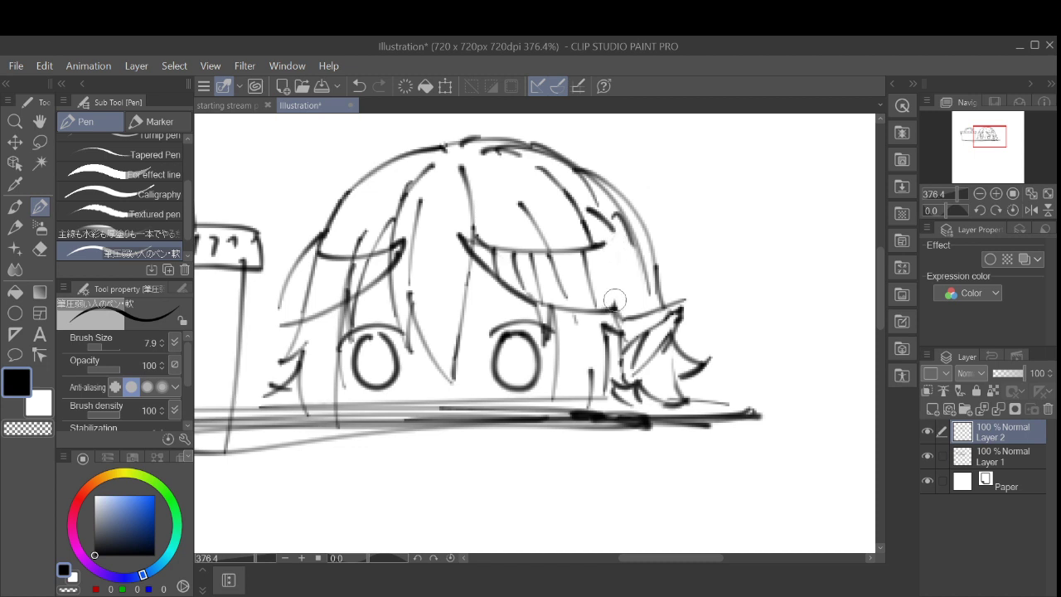
{"action": "left_click_drag", "start_coordinate": [614, 234], "coordinate": [614, 312]}
{"action": "key", "text": "ctrl+z"}
{"action": "left_click_drag", "start_coordinate": [614, 237], "coordinate": [614, 315]}
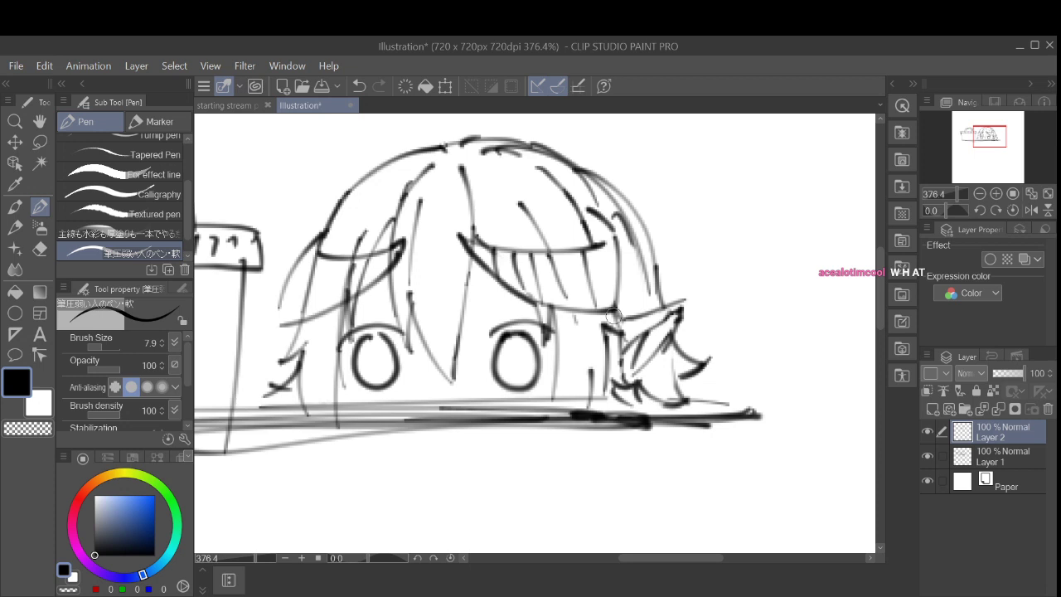
Step: Fill the left horn with short slanted ridge lines between its upper and lower edges, redrawing the first attempt
{"action": "mouse_move", "coordinate": [392, 254]}
{"action": "left_mouse_down"}
{"action": "mouse_move", "coordinate": [373, 286]}
{"action": "mouse_move", "coordinate": [342, 311]}
{"action": "left_mouse_up"}
{"action": "left_click_drag", "start_coordinate": [345, 259], "coordinate": [320, 316]}
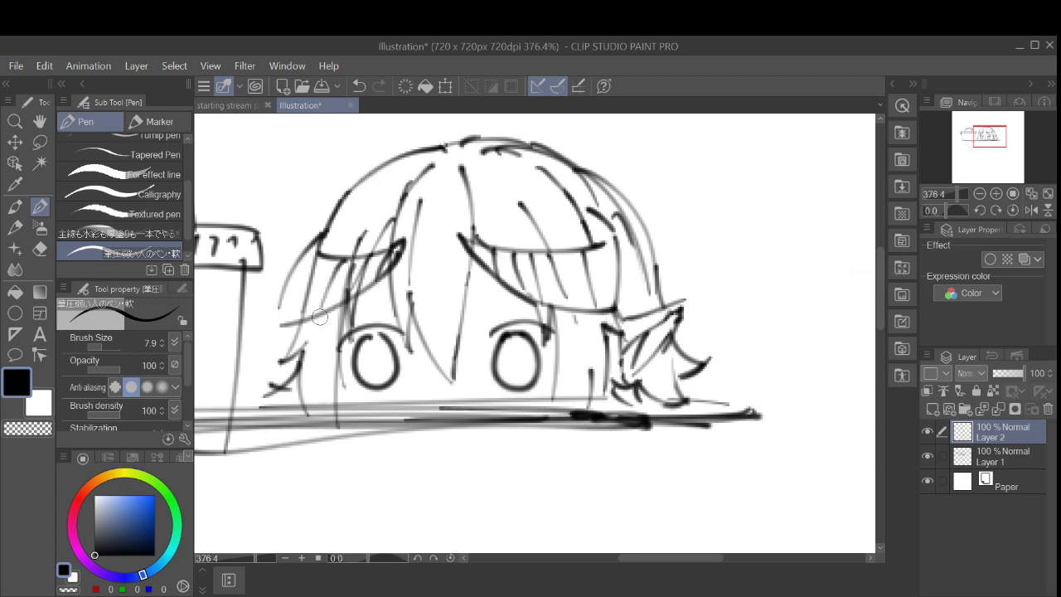
{"action": "key", "text": "ctrl+z"}
{"action": "key", "text": "ctrl+z"}
{"action": "left_click_drag", "start_coordinate": [375, 250], "coordinate": [335, 321]}
{"action": "mouse_move", "coordinate": [345, 258]}
{"action": "left_mouse_down"}
{"action": "mouse_move", "coordinate": [317, 324]}
{"action": "mouse_move", "coordinate": [333, 274]}
{"action": "mouse_move", "coordinate": [318, 265]}
{"action": "mouse_move", "coordinate": [299, 341]}
{"action": "mouse_move", "coordinate": [316, 271]}
{"action": "mouse_move", "coordinate": [285, 307]}
{"action": "left_mouse_up"}
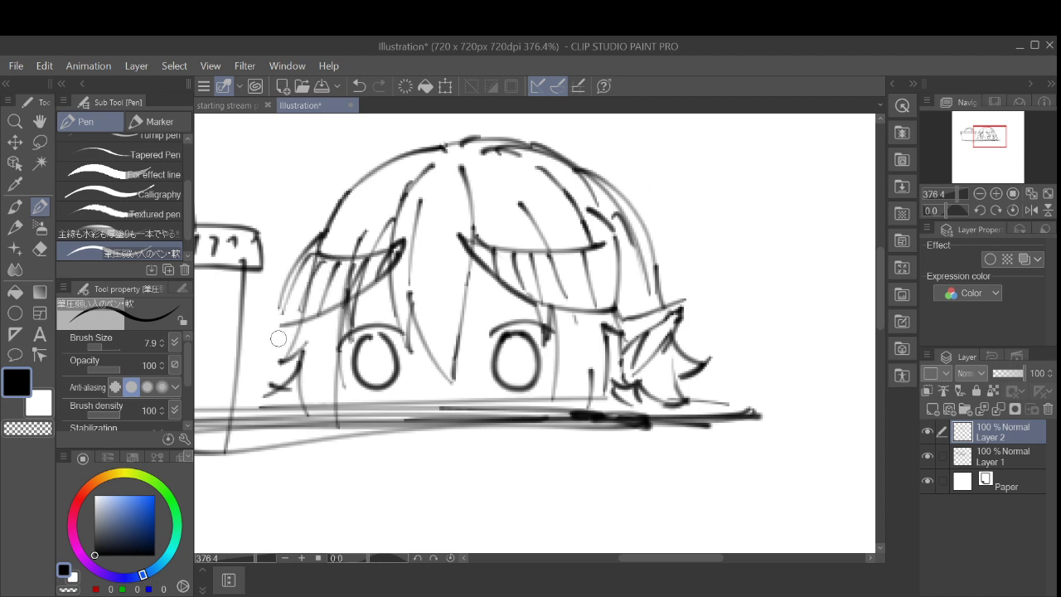
Step: Erase the Layer 1 hair lines that cross the left horn
{"action": "left_click", "coordinate": [1002, 456]}
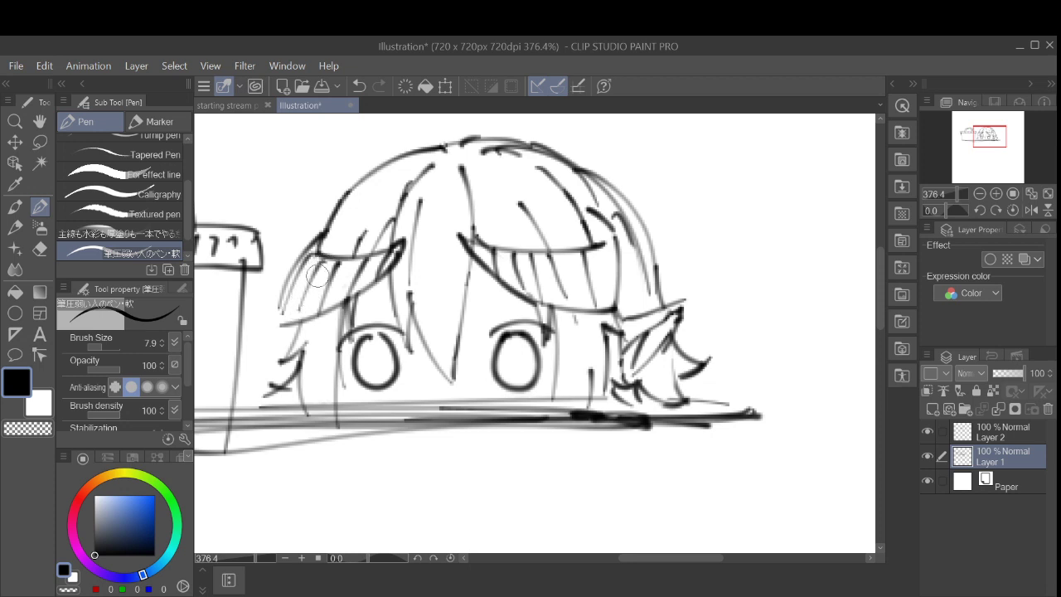
{"action": "scroll", "coordinate": [626, 321], "scroll_direction": "down", "scroll_amount": 3}
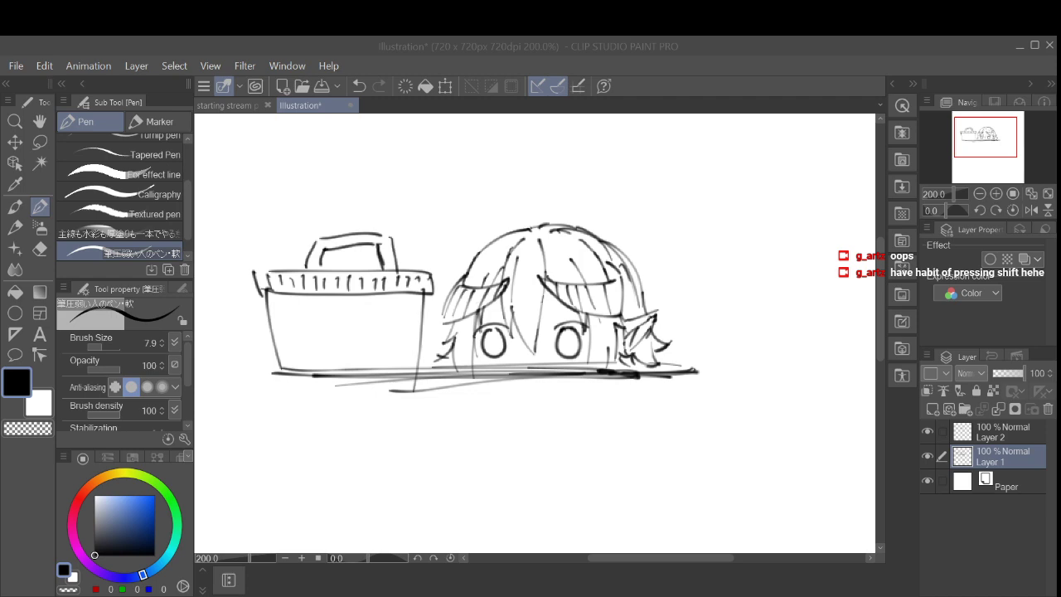
{"action": "scroll", "coordinate": [591, 331], "scroll_direction": "up", "scroll_amount": 3}
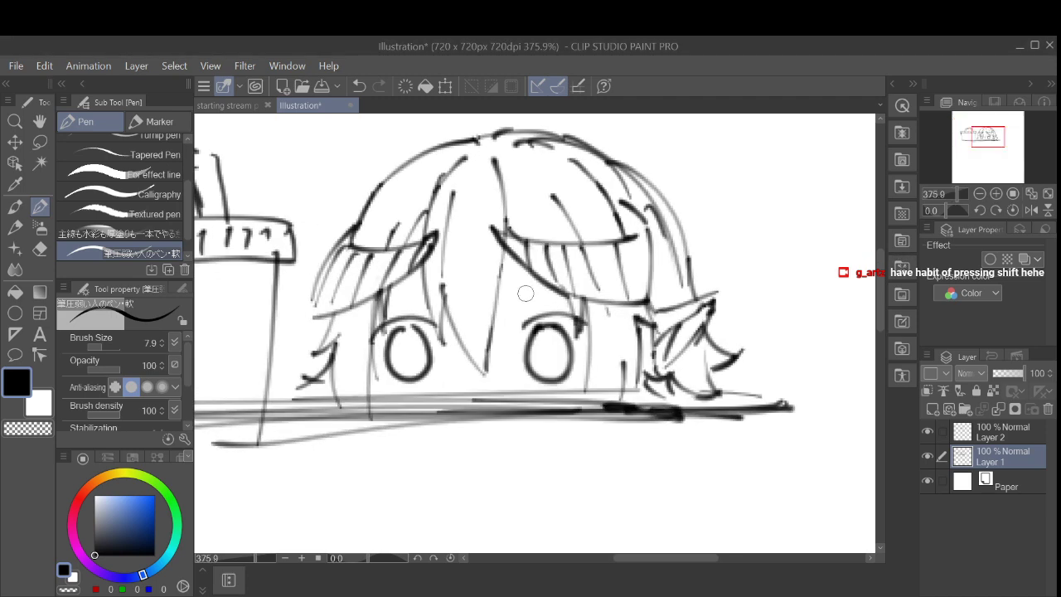
{"action": "left_click_drag", "start_coordinate": [526, 291], "coordinate": [574, 308]}
{"action": "key", "text": "ctrl+z"}
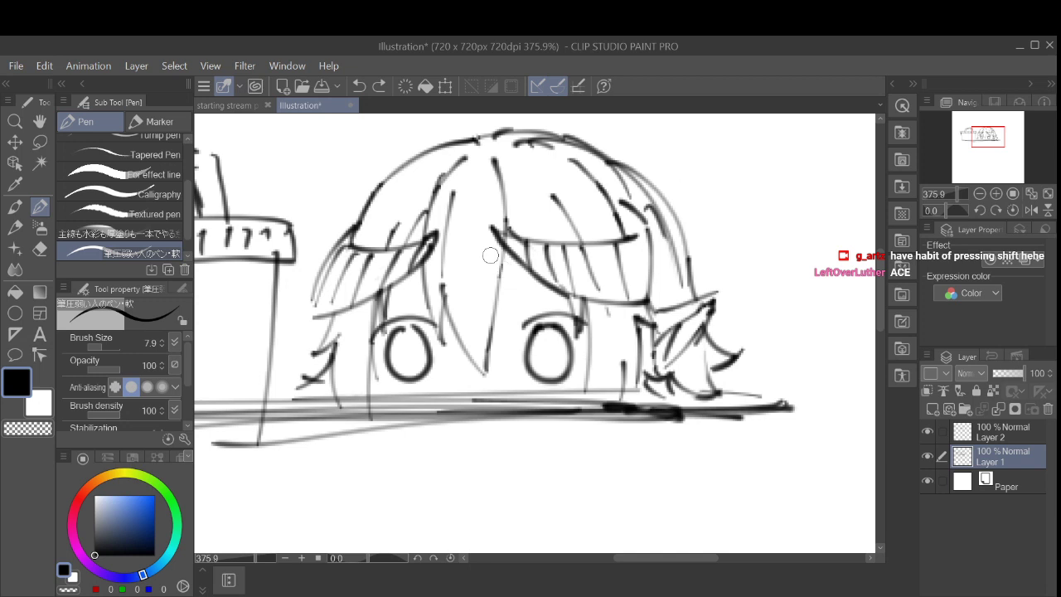
{"action": "mouse_move", "coordinate": [490, 255]}
{"action": "left_mouse_down"}
{"action": "mouse_move", "coordinate": [559, 278]}
{"action": "mouse_move", "coordinate": [584, 335]}
{"action": "mouse_move", "coordinate": [606, 298]}
{"action": "left_mouse_up"}
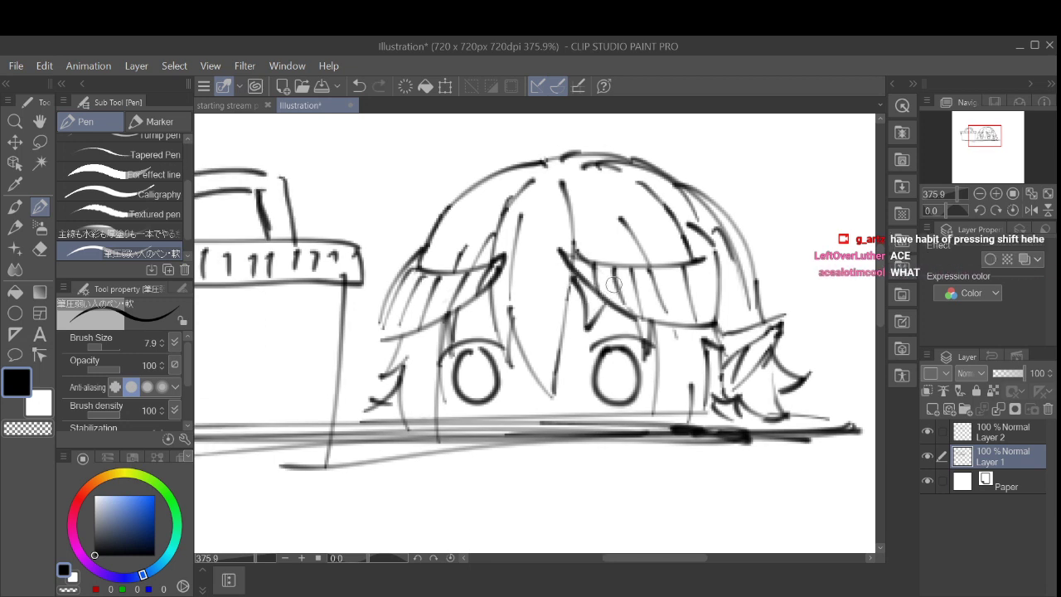
{"action": "key", "text": "ctrl+z"}
{"action": "key", "text": "ctrl+z"}
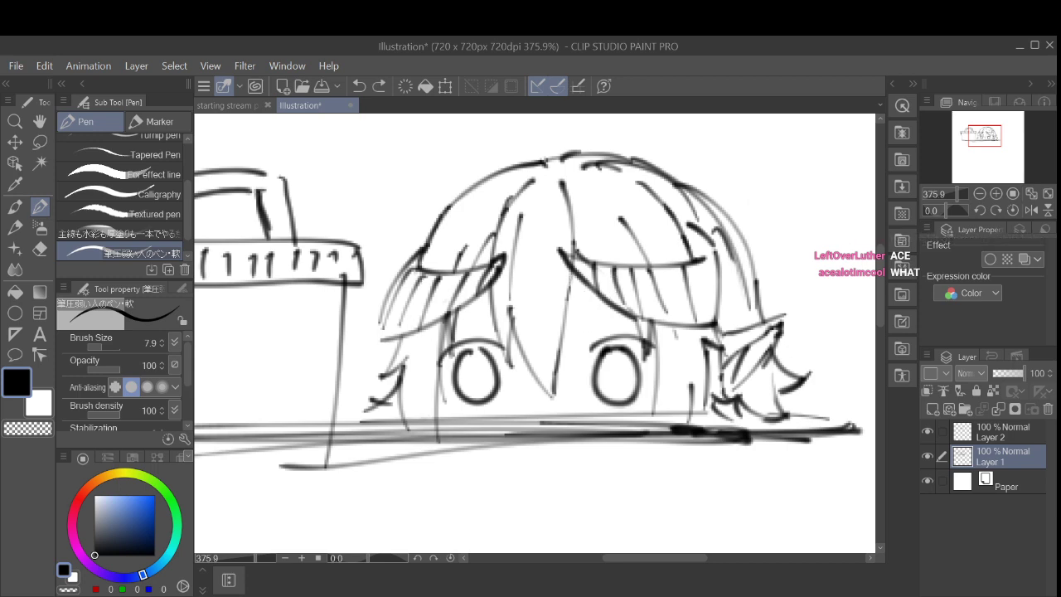
Step: Draw a thin hair strand on Layer 1 curving from the central bang beneath the right horn toward the eye, redoing the heavier attempts
{"action": "scroll", "coordinate": [838, 415], "scroll_direction": "up", "scroll_amount": 1}
{"action": "mouse_move", "coordinate": [562, 274]}
{"action": "left_mouse_down"}
{"action": "mouse_move", "coordinate": [568, 303]}
{"action": "mouse_move", "coordinate": [589, 297]}
{"action": "left_mouse_up"}
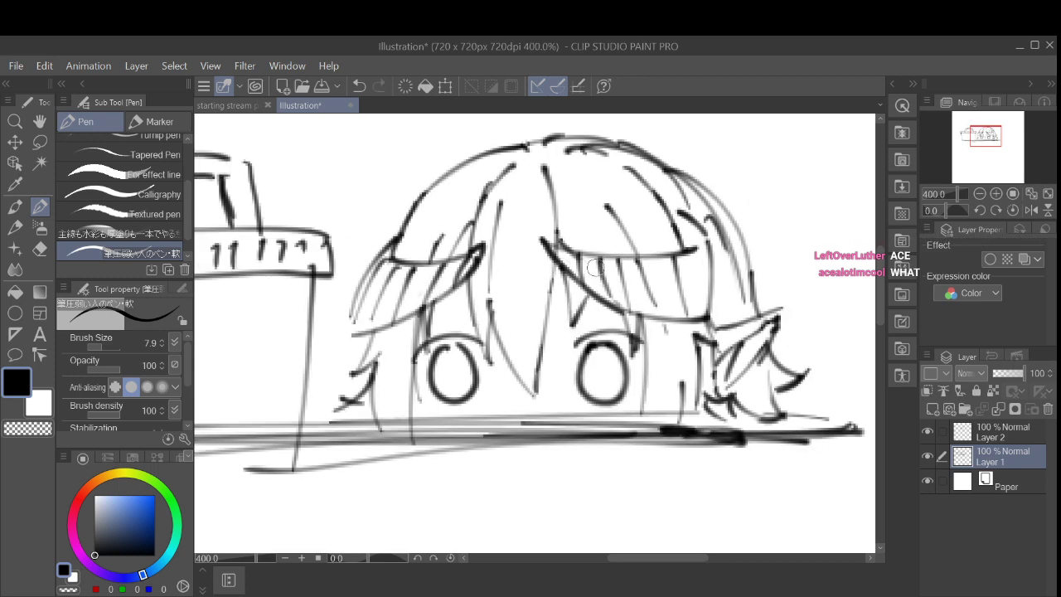
{"action": "key", "text": "ctrl+z"}
{"action": "mouse_move", "coordinate": [546, 245]}
{"action": "left_mouse_down"}
{"action": "mouse_move", "coordinate": [614, 328]}
{"action": "mouse_move", "coordinate": [632, 334]}
{"action": "left_mouse_up"}
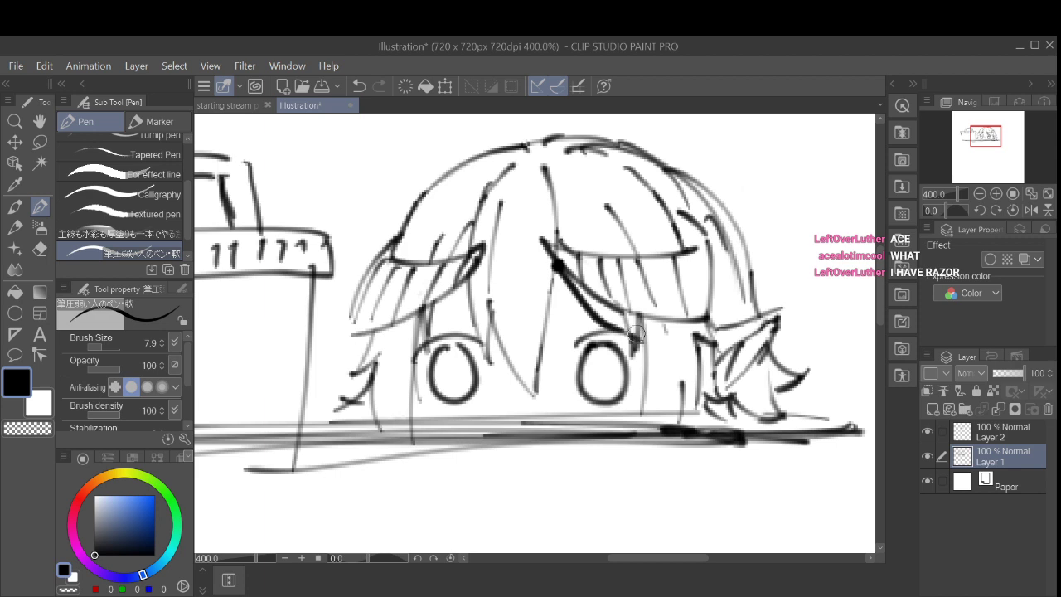
{"action": "key", "text": "ctrl+z"}
{"action": "left_click_drag", "start_coordinate": [550, 259], "coordinate": [621, 330]}
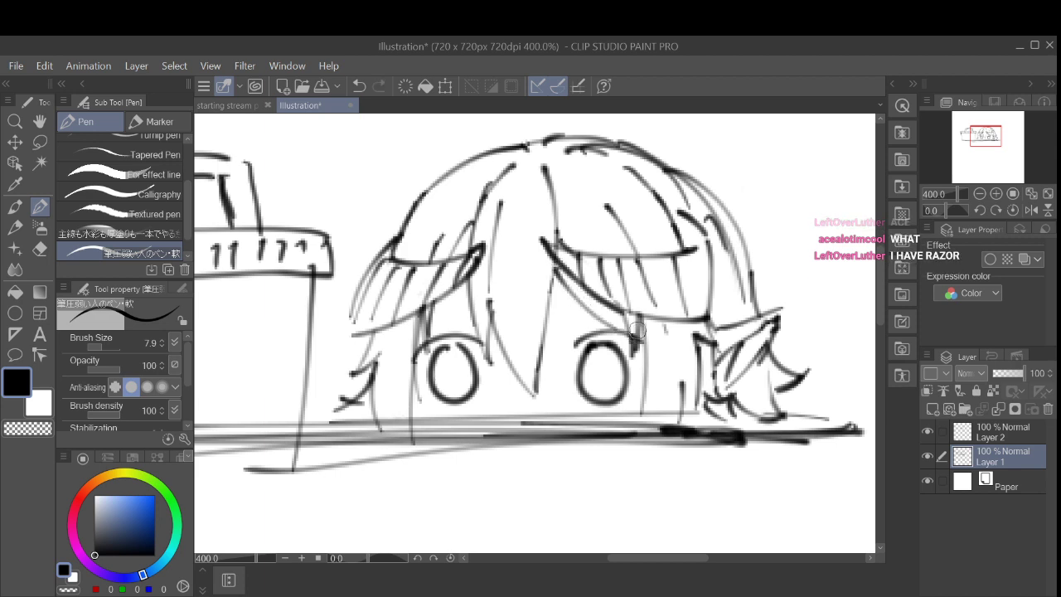
{"action": "left_click_drag", "start_coordinate": [459, 290], "coordinate": [423, 331]}
{"action": "key", "text": "ctrl+z"}
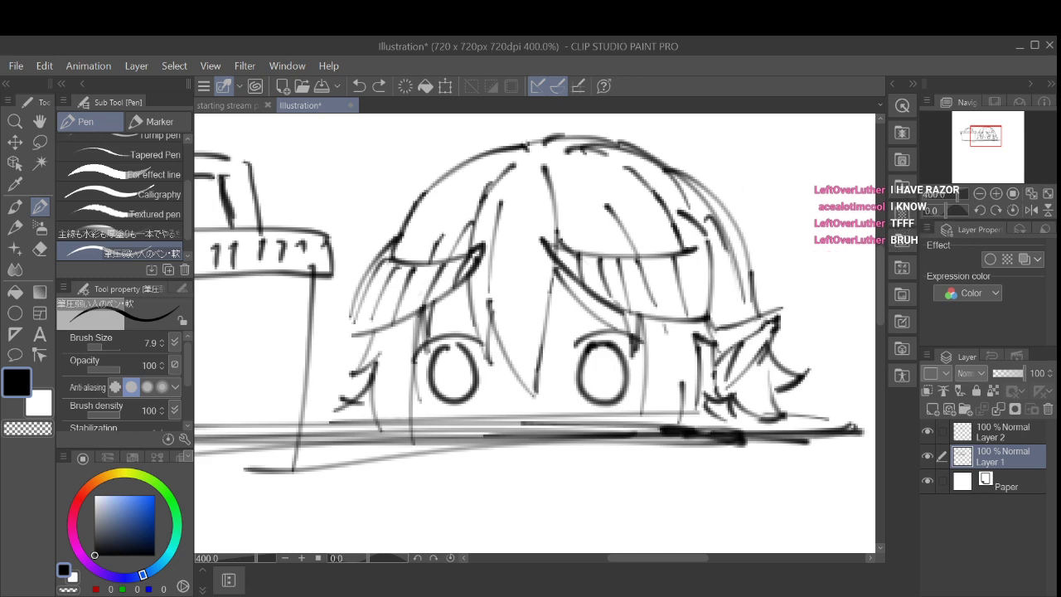
Step: Draw the line closing the right horn's outer end and add short hair strands just above it
{"action": "scroll", "coordinate": [713, 330], "scroll_direction": "down", "scroll_amount": 2}
{"action": "left_click_drag", "start_coordinate": [713, 329], "coordinate": [562, 376]}
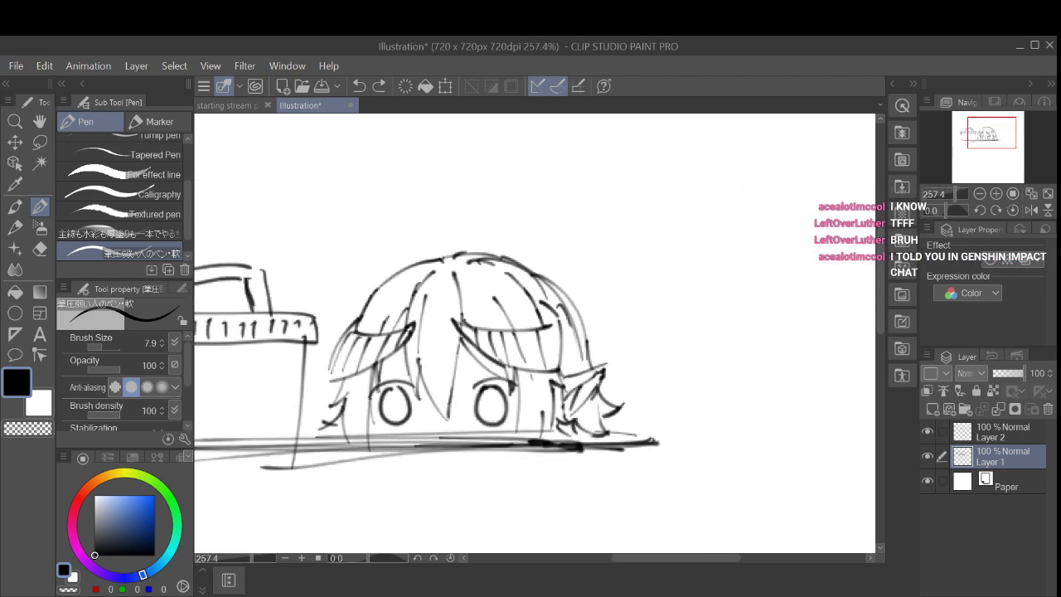
{"action": "left_click_drag", "start_coordinate": [545, 324], "coordinate": [554, 375]}
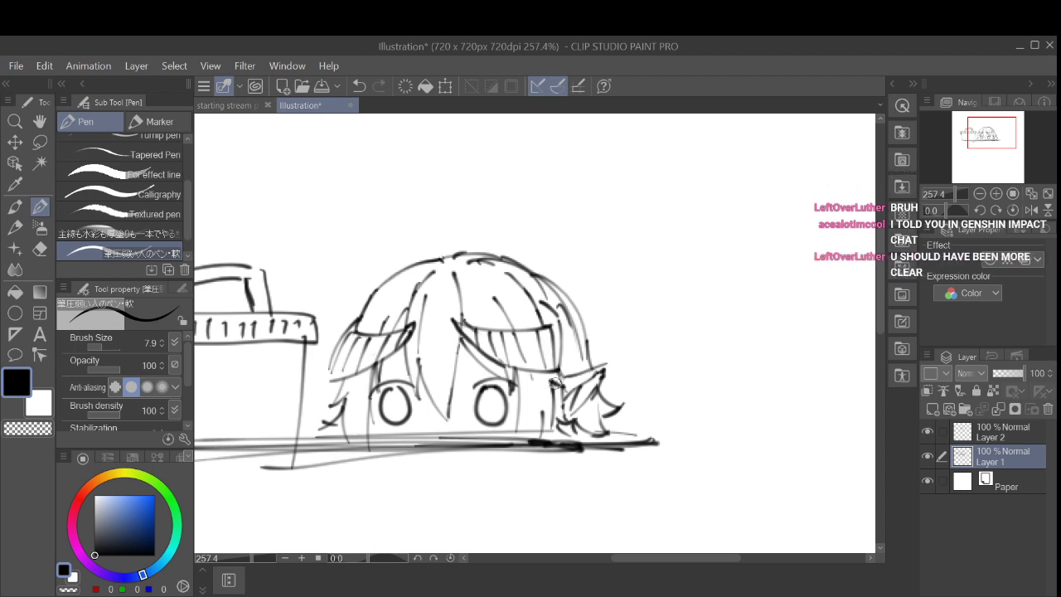
{"action": "scroll", "coordinate": [604, 319], "scroll_direction": "up", "scroll_amount": 1}
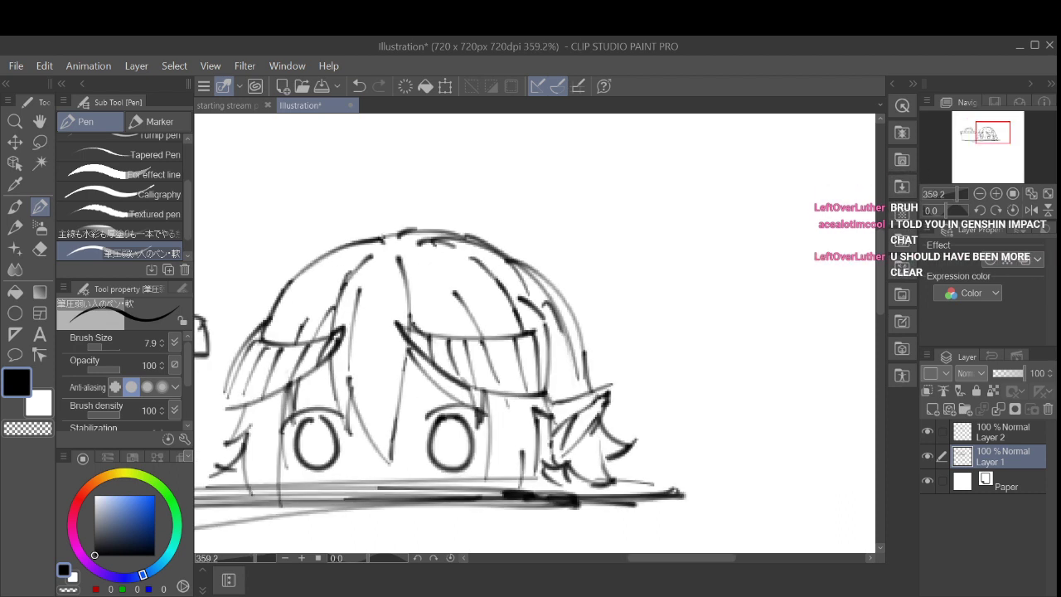
{"action": "left_click_drag", "start_coordinate": [526, 307], "coordinate": [538, 334]}
{"action": "mouse_move", "coordinate": [527, 277]}
{"action": "left_mouse_down"}
{"action": "mouse_move", "coordinate": [520, 332]}
{"action": "mouse_move", "coordinate": [687, 314]}
{"action": "left_mouse_up"}
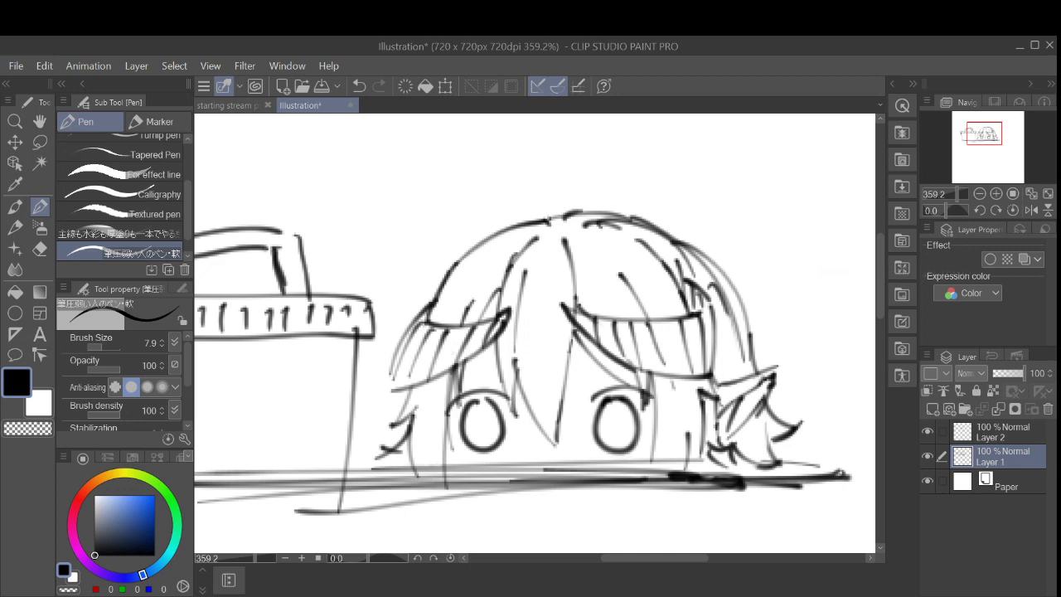
Step: Sketch a short cylinder with an oval top and a small side knob low inside the basket
{"action": "scroll", "coordinate": [659, 382], "scroll_direction": "down", "scroll_amount": 3}
{"action": "left_click_drag", "start_coordinate": [647, 431], "coordinate": [699, 388]}
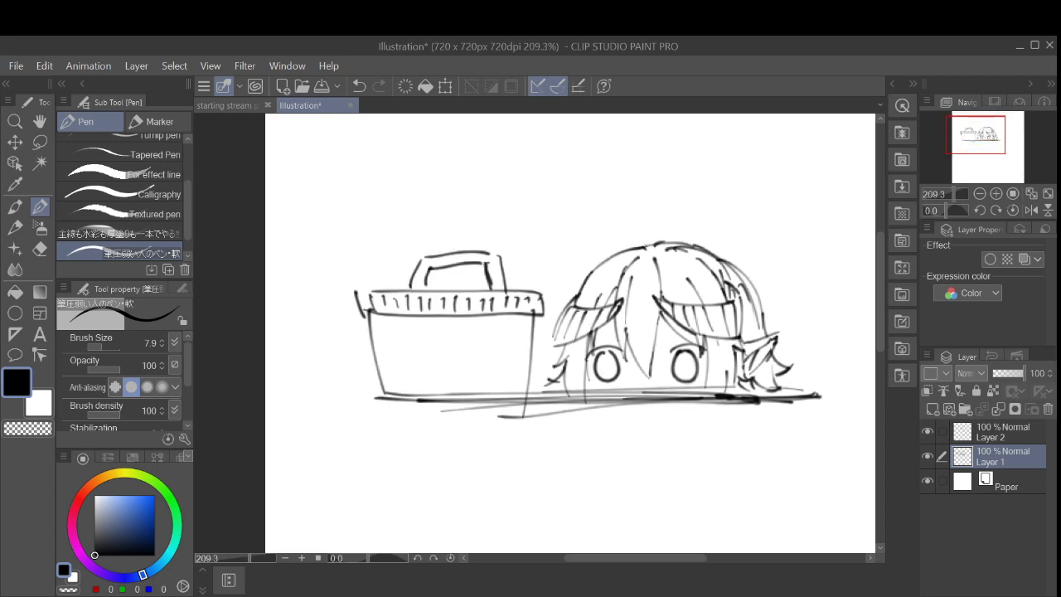
{"action": "scroll", "coordinate": [698, 388], "scroll_direction": "up", "scroll_amount": 3}
{"action": "left_click_drag", "start_coordinate": [534, 340], "coordinate": [683, 345]}
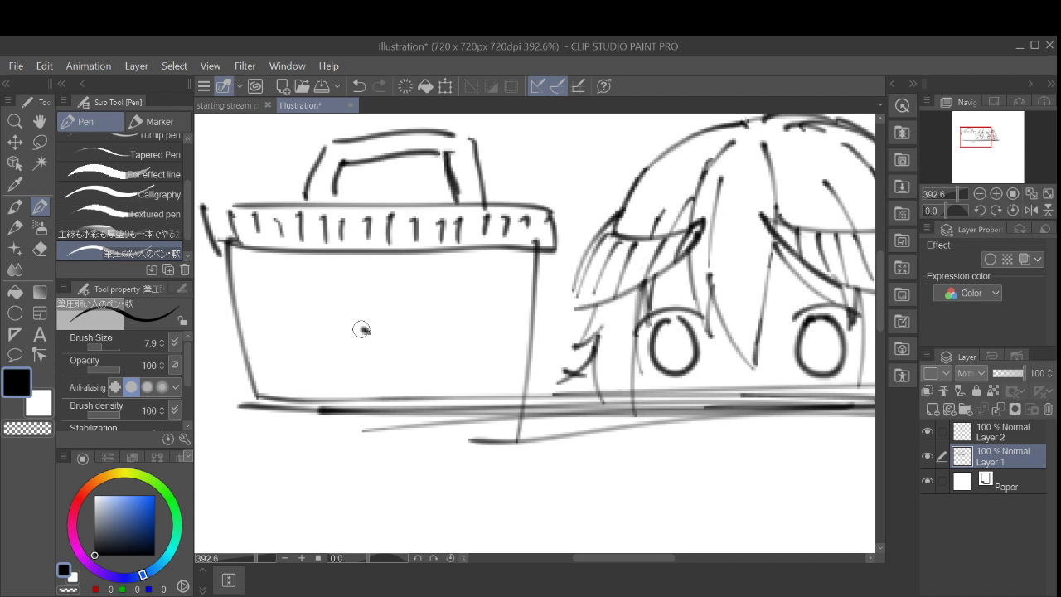
{"action": "mouse_move", "coordinate": [368, 329]}
{"action": "left_mouse_down"}
{"action": "mouse_move", "coordinate": [404, 340]}
{"action": "mouse_move", "coordinate": [351, 330]}
{"action": "mouse_move", "coordinate": [327, 383]}
{"action": "left_mouse_up"}
{"action": "mouse_move", "coordinate": [406, 337]}
{"action": "left_mouse_down"}
{"action": "mouse_move", "coordinate": [412, 371]}
{"action": "mouse_move", "coordinate": [427, 350]}
{"action": "mouse_move", "coordinate": [414, 362]}
{"action": "left_mouse_up"}
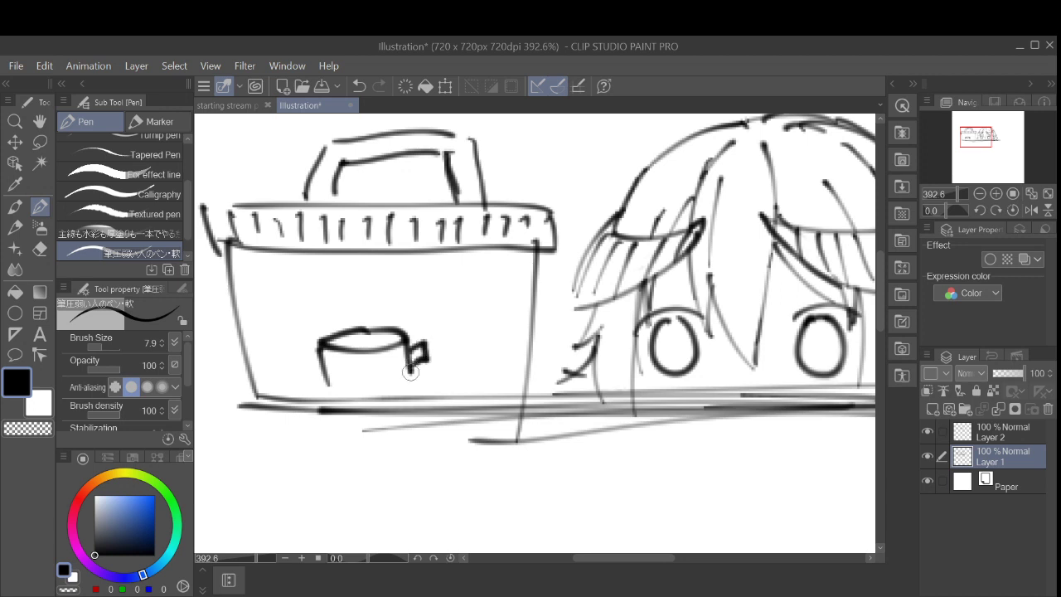
Step: Add broken ground lines at the cylinder's base and a curved mound on each side of it
{"action": "left_click_drag", "start_coordinate": [328, 386], "coordinate": [358, 380]}
{"action": "left_click_drag", "start_coordinate": [377, 383], "coordinate": [508, 370]}
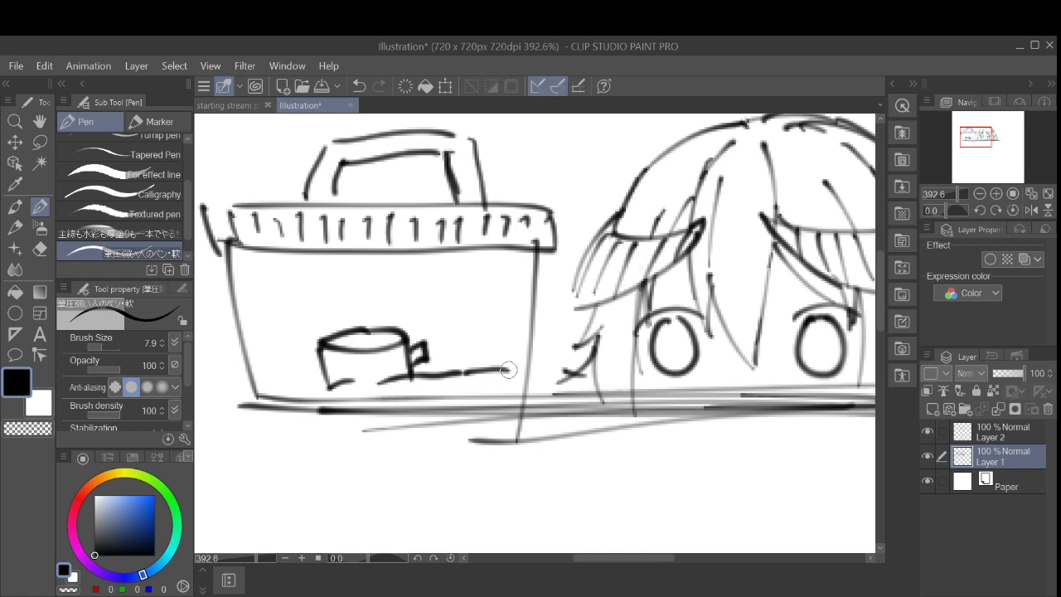
{"action": "mouse_move", "coordinate": [252, 362]}
{"action": "left_mouse_down"}
{"action": "mouse_move", "coordinate": [279, 354]}
{"action": "mouse_move", "coordinate": [329, 384]}
{"action": "left_mouse_up"}
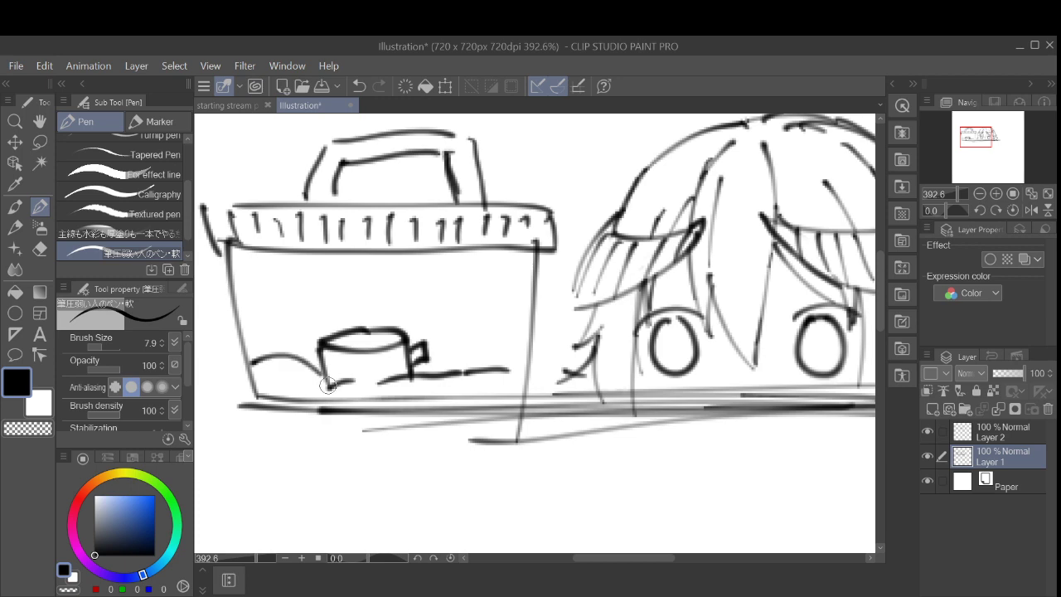
{"action": "mouse_move", "coordinate": [432, 366]}
{"action": "left_mouse_down"}
{"action": "mouse_move", "coordinate": [441, 351]}
{"action": "mouse_move", "coordinate": [516, 346]}
{"action": "left_mouse_up"}
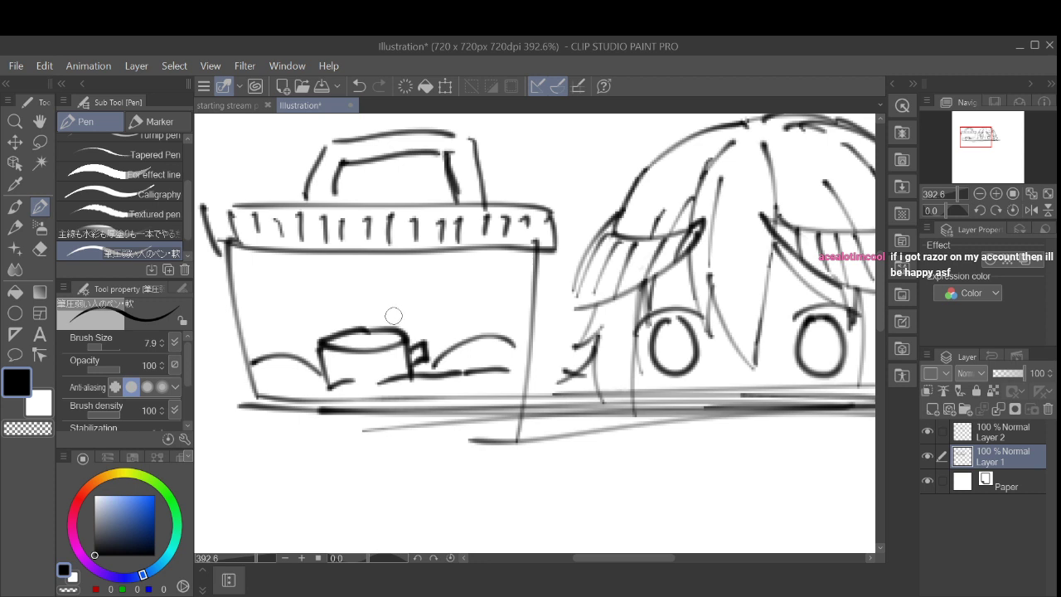
{"action": "mouse_move", "coordinate": [395, 316]}
{"action": "left_mouse_down"}
{"action": "mouse_move", "coordinate": [406, 321]}
{"action": "mouse_move", "coordinate": [394, 316]}
{"action": "left_mouse_up"}
{"action": "key", "text": "ctrl+z"}
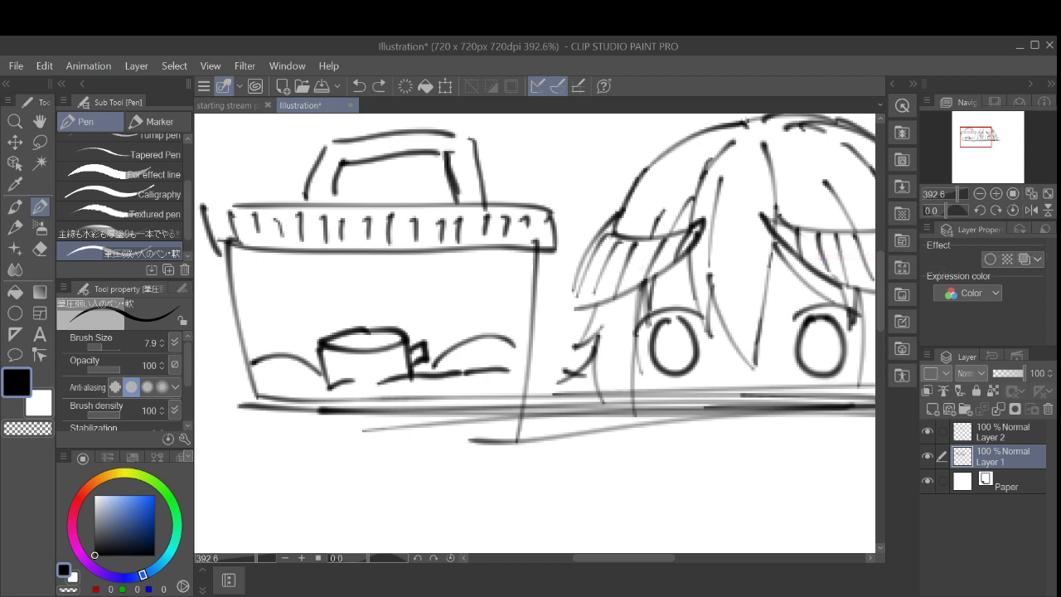
{"action": "left_click_drag", "start_coordinate": [393, 315], "coordinate": [406, 352]}
{"action": "scroll", "coordinate": [405, 352], "scroll_direction": "up", "scroll_amount": 1}
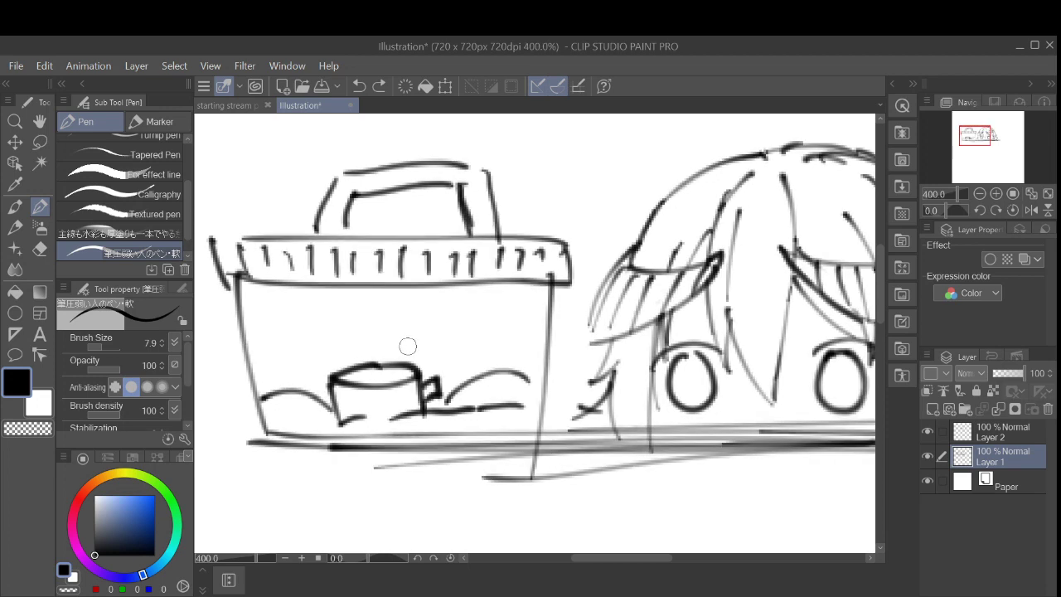
{"action": "mouse_move", "coordinate": [396, 349]}
{"action": "left_mouse_down"}
{"action": "mouse_move", "coordinate": [375, 372]}
{"action": "mouse_move", "coordinate": [389, 377]}
{"action": "mouse_move", "coordinate": [416, 348]}
{"action": "mouse_move", "coordinate": [425, 364]}
{"action": "mouse_move", "coordinate": [392, 390]}
{"action": "left_mouse_up"}
{"action": "key", "text": "ctrl+z"}
{"action": "key", "text": "ctrl+z"}
{"action": "key", "text": "ctrl+z"}
{"action": "key", "text": "ctrl+z"}
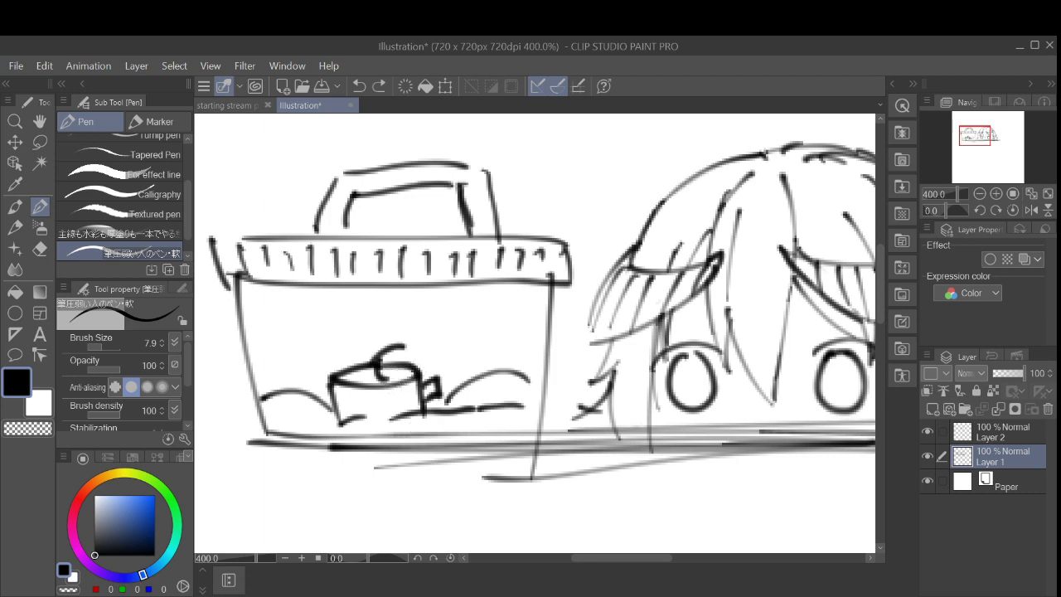
{"action": "key", "text": "ctrl+z"}
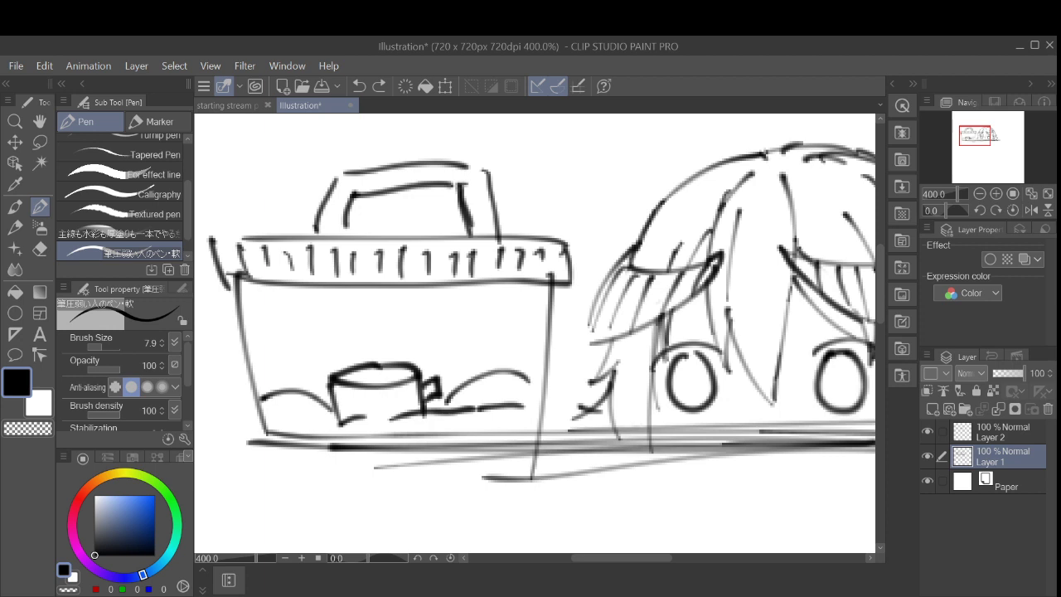
Step: On Layer 2, sketch a small arched shape with short prongs on top of the cylinder, redoing the prong strokes
{"action": "left_click", "coordinate": [1003, 431]}
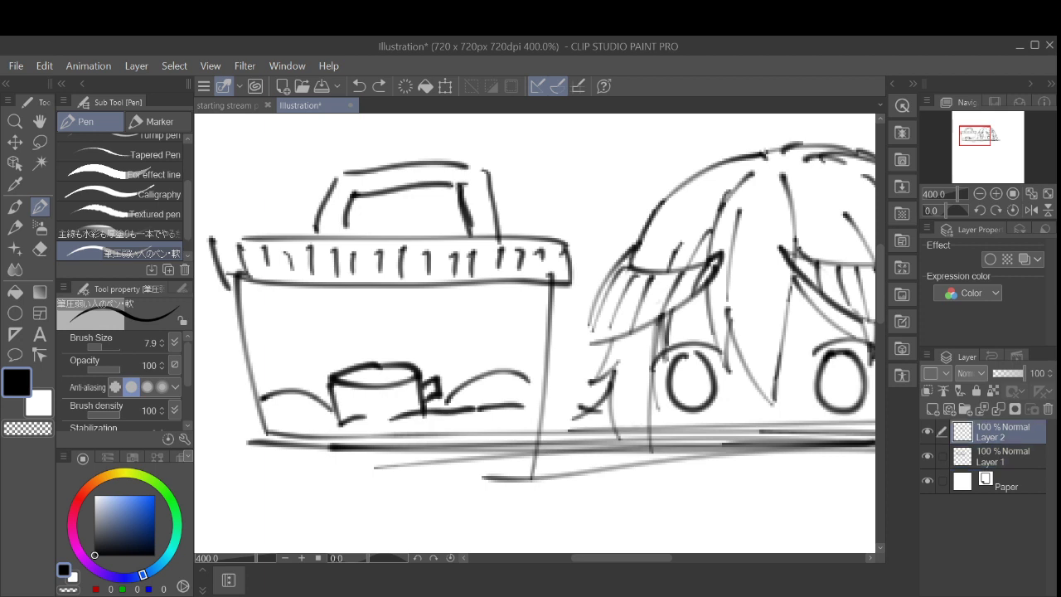
{"action": "left_click_drag", "start_coordinate": [402, 347], "coordinate": [369, 367]}
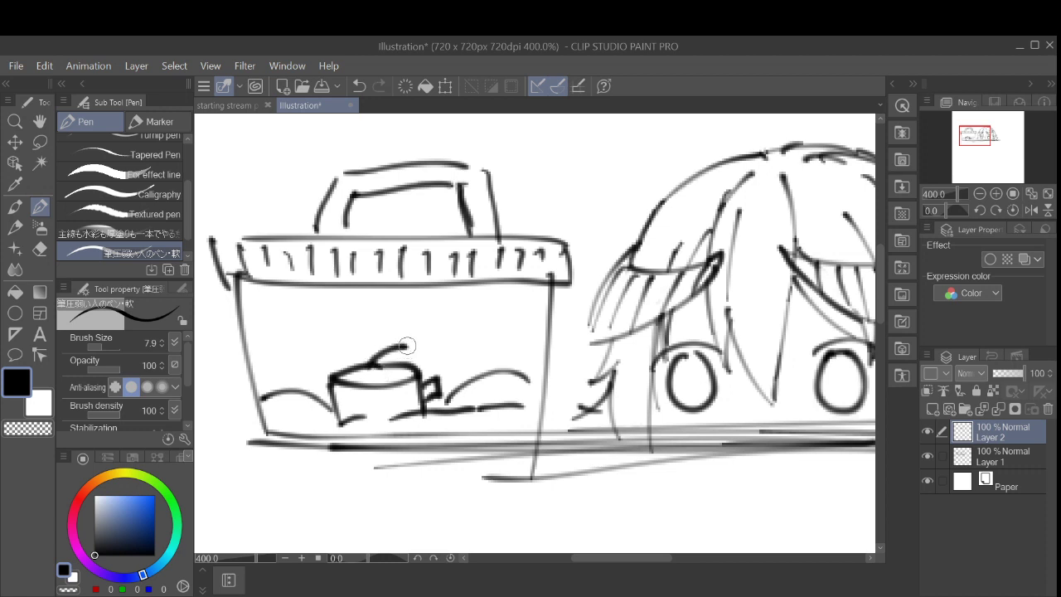
{"action": "key", "text": "ctrl+z"}
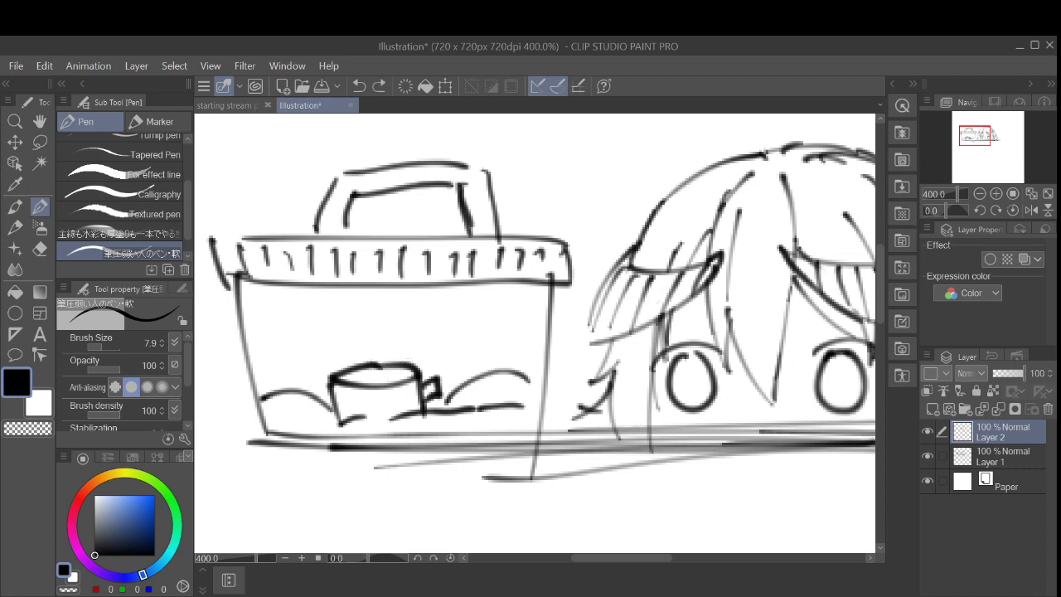
{"action": "mouse_move", "coordinate": [395, 349]}
{"action": "left_mouse_down"}
{"action": "mouse_move", "coordinate": [362, 370]}
{"action": "mouse_move", "coordinate": [395, 349]}
{"action": "mouse_move", "coordinate": [412, 359]}
{"action": "mouse_move", "coordinate": [401, 341]}
{"action": "mouse_move", "coordinate": [422, 361]}
{"action": "mouse_move", "coordinate": [430, 352]}
{"action": "mouse_move", "coordinate": [413, 347]}
{"action": "mouse_move", "coordinate": [440, 341]}
{"action": "left_mouse_up"}
{"action": "key", "text": "ctrl+z"}
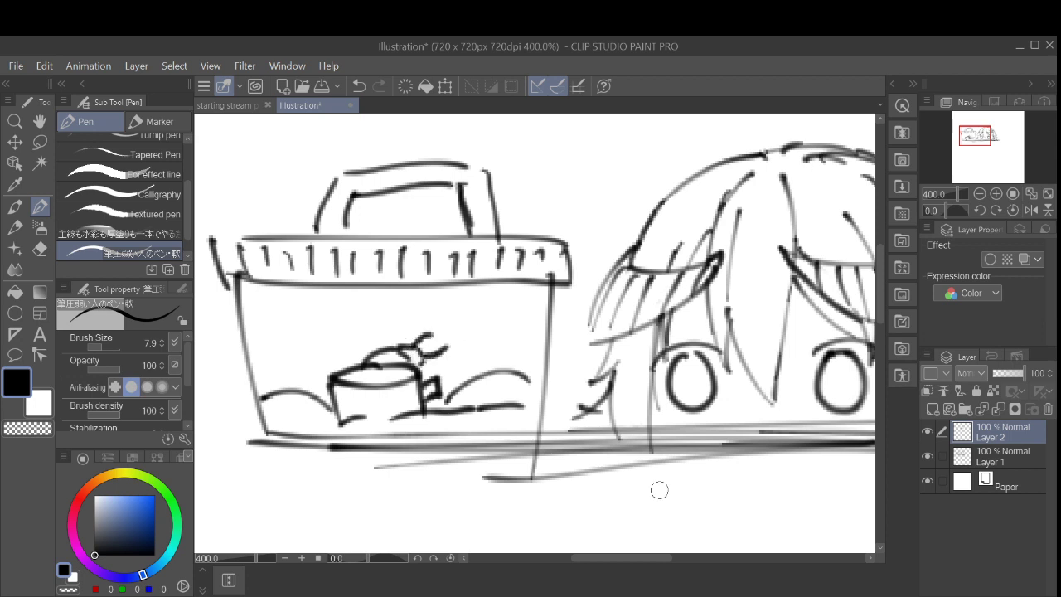
{"action": "key", "text": "ctrl+z"}
{"action": "key", "text": "ctrl+z"}
{"action": "mouse_move", "coordinate": [420, 349]}
{"action": "left_mouse_down"}
{"action": "mouse_move", "coordinate": [445, 347]}
{"action": "mouse_move", "coordinate": [439, 364]}
{"action": "mouse_move", "coordinate": [448, 347]}
{"action": "mouse_move", "coordinate": [432, 340]}
{"action": "mouse_move", "coordinate": [448, 348]}
{"action": "left_mouse_up"}
{"action": "key", "text": "ctrl+z"}
{"action": "key", "text": "ctrl+z"}
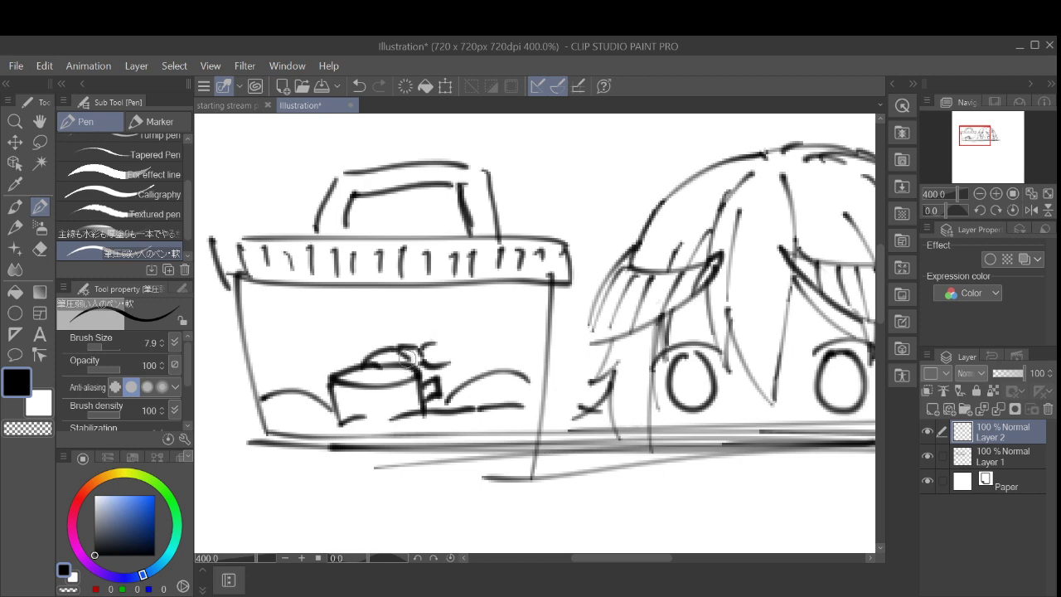
{"action": "scroll", "coordinate": [408, 357], "scroll_direction": "down", "scroll_amount": 10}
{"action": "scroll", "coordinate": [407, 357], "scroll_direction": "right", "scroll_amount": 4}
{"action": "scroll", "coordinate": [407, 357], "scroll_direction": "up", "scroll_amount": 3}
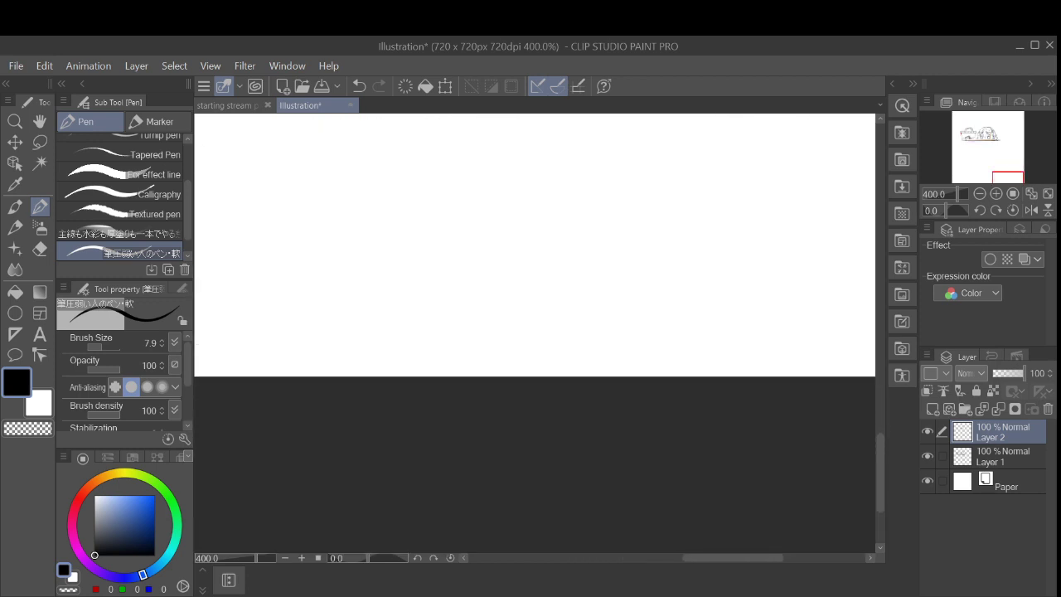
{"action": "scroll", "coordinate": [534, 332], "scroll_direction": "up", "scroll_amount": 6}
{"action": "scroll", "coordinate": [534, 333], "scroll_direction": "left", "scroll_amount": 2}
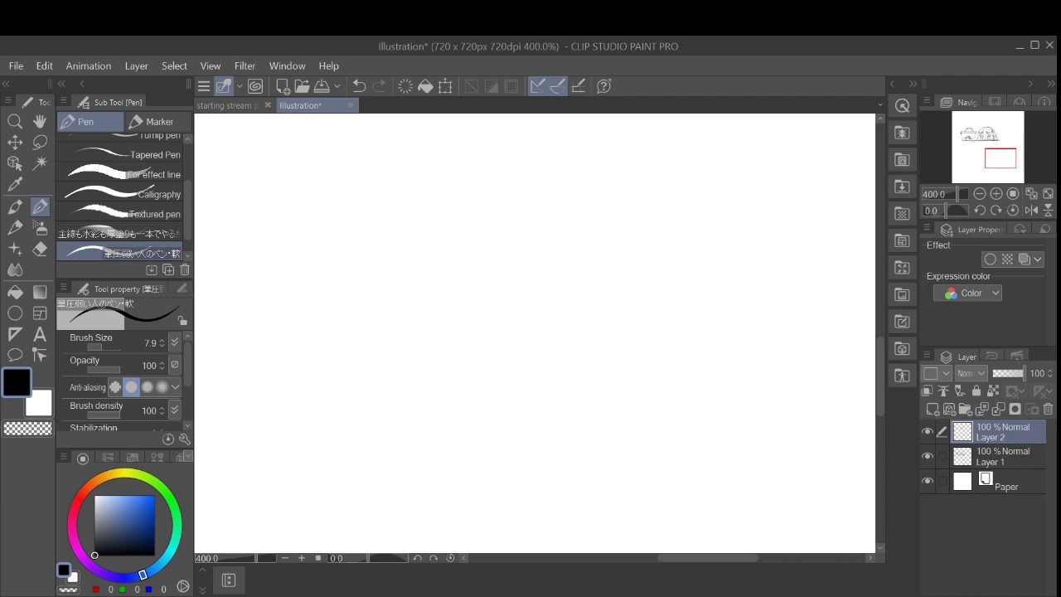
{"action": "scroll", "coordinate": [534, 333], "scroll_direction": "down", "scroll_amount": 3}
{"action": "scroll", "coordinate": [534, 333], "scroll_direction": "up", "scroll_amount": 5}
{"action": "scroll", "coordinate": [534, 333], "scroll_direction": "left", "scroll_amount": 4}
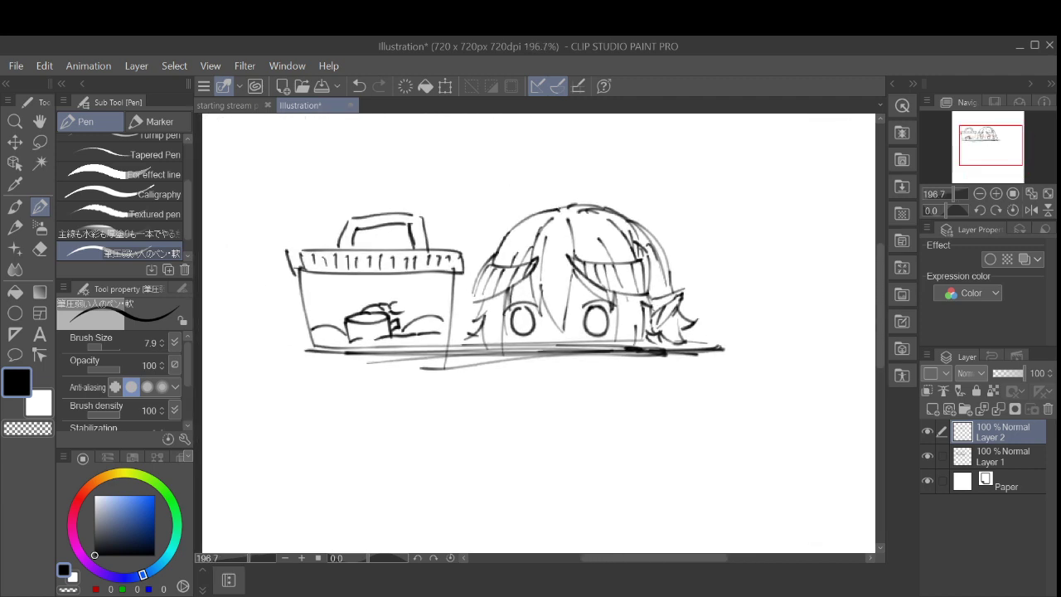
{"action": "scroll", "coordinate": [431, 307], "scroll_direction": "up", "scroll_amount": 2}
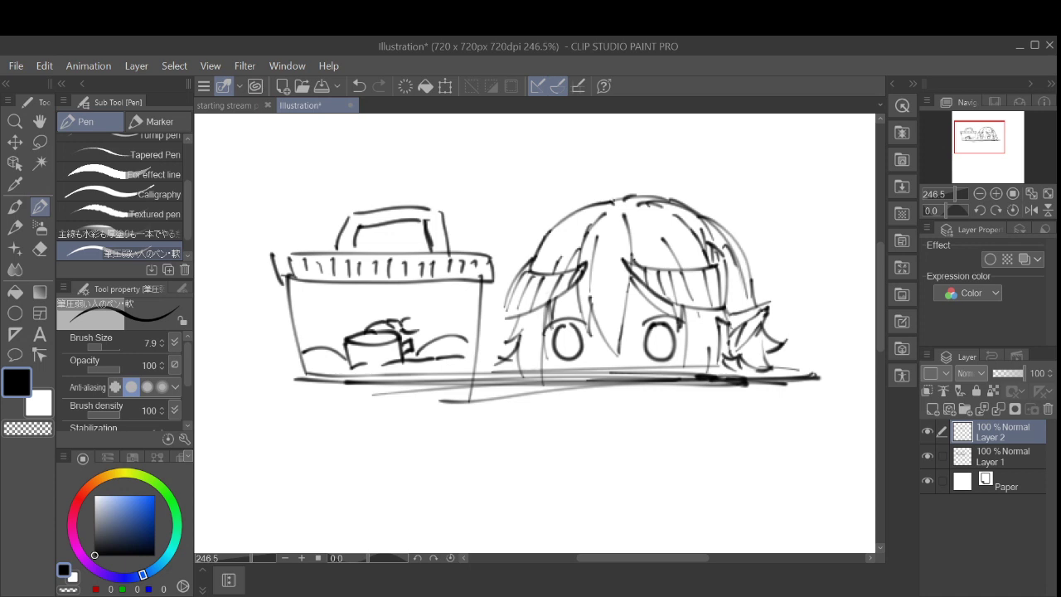
Step: Redraw the curved prongs at the right end of the small arched shape on Layer 2, undoing the stray strokes
{"action": "scroll", "coordinate": [432, 344], "scroll_direction": "up", "scroll_amount": 2}
{"action": "mouse_move", "coordinate": [386, 309]}
{"action": "left_mouse_down"}
{"action": "mouse_move", "coordinate": [422, 285]}
{"action": "mouse_move", "coordinate": [390, 296]}
{"action": "mouse_move", "coordinate": [553, 321]}
{"action": "mouse_move", "coordinate": [557, 348]}
{"action": "mouse_move", "coordinate": [557, 339]}
{"action": "mouse_move", "coordinate": [528, 341]}
{"action": "left_mouse_up"}
{"action": "key", "text": "ctrl+z"}
{"action": "key", "text": "ctrl+z"}
{"action": "key", "text": "ctrl+z"}
{"action": "key", "text": "ctrl+z"}
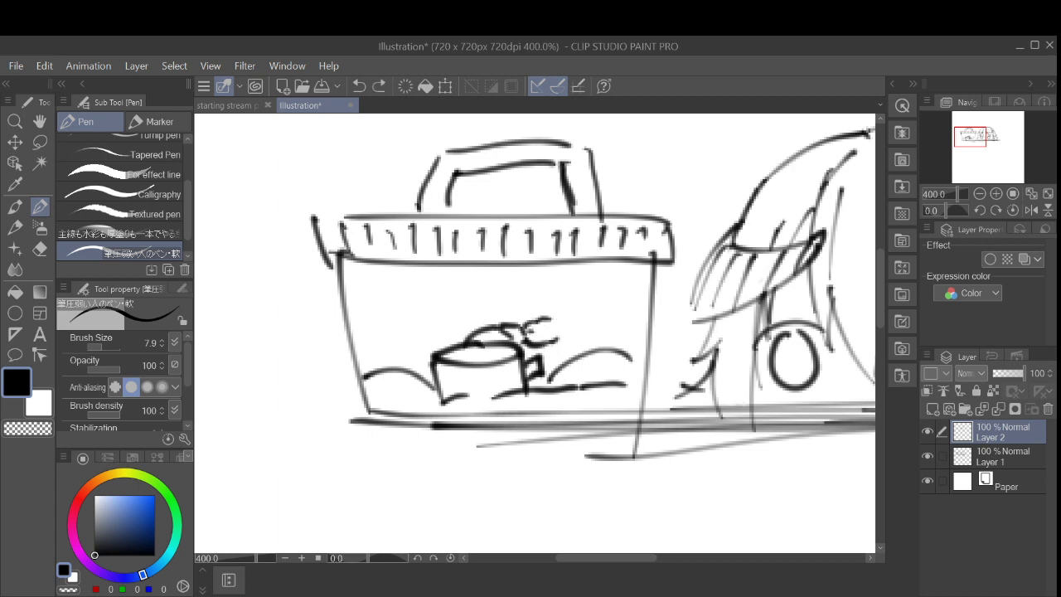
{"action": "mouse_move", "coordinate": [512, 335]}
{"action": "left_mouse_down"}
{"action": "mouse_move", "coordinate": [475, 336]}
{"action": "mouse_move", "coordinate": [476, 353]}
{"action": "mouse_move", "coordinate": [514, 338]}
{"action": "left_mouse_up"}
{"action": "key", "text": "ctrl+z"}
{"action": "key", "text": "ctrl+z"}
Step: Lower Layer 1's opacity to 69% and rework the small shape's arched outline on Layer 2
{"action": "left_click", "coordinate": [1002, 456]}
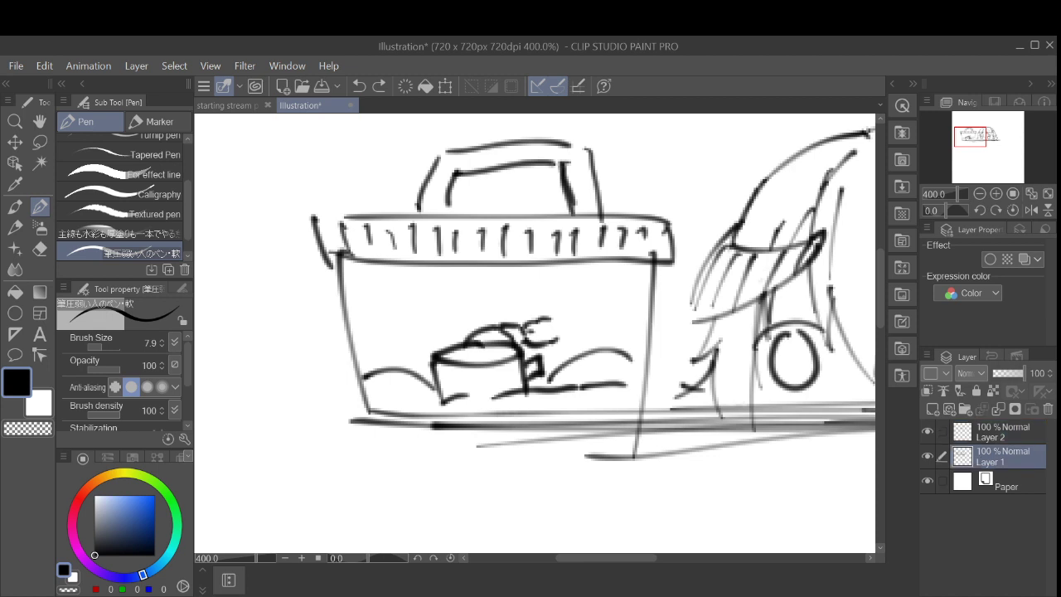
{"action": "left_click", "coordinate": [1015, 373]}
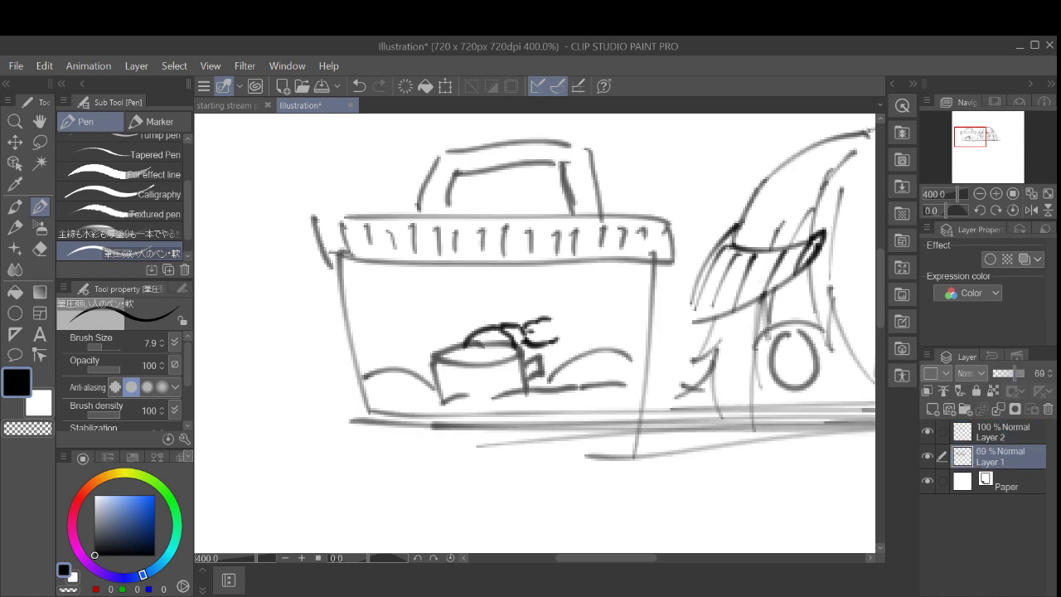
{"action": "left_click", "coordinate": [991, 432]}
{"action": "mouse_move", "coordinate": [469, 357]}
{"action": "left_mouse_down"}
{"action": "mouse_move", "coordinate": [488, 333]}
{"action": "mouse_move", "coordinate": [517, 330]}
{"action": "mouse_move", "coordinate": [485, 351]}
{"action": "mouse_move", "coordinate": [490, 336]}
{"action": "mouse_move", "coordinate": [521, 330]}
{"action": "left_mouse_up"}
{"action": "key", "text": "ctrl+z"}
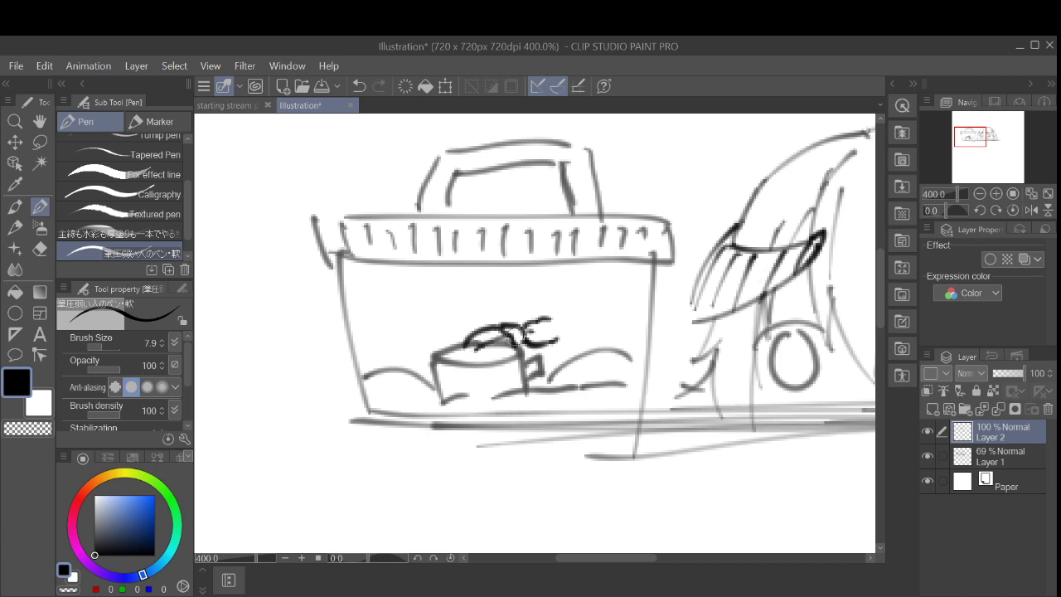
Step: Undo Layer 1's opacity change and all strokes of the small arched shape on top of the cylinder
{"action": "key", "text": "ctrl+z"}
{"action": "key", "text": "ctrl+z"}
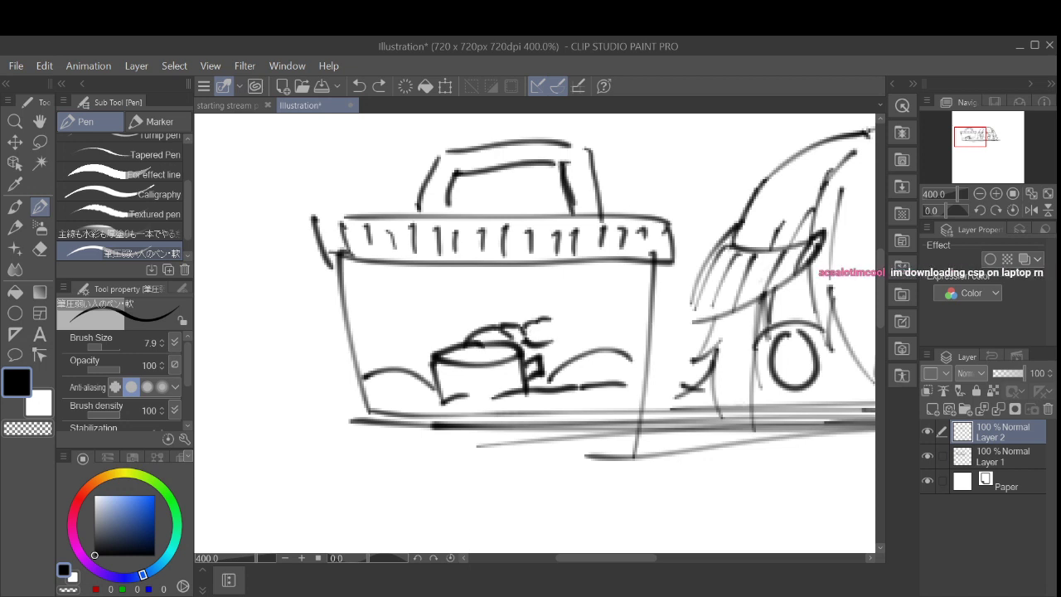
{"action": "key", "text": "ctrl+z"}
{"action": "key", "text": "ctrl+z"}
{"action": "key", "text": "ctrl+z"}
{"action": "key", "text": "ctrl+z"}
{"action": "key", "text": "ctrl+z"}
{"action": "key", "text": "ctrl+z"}
{"action": "key", "text": "ctrl+z"}
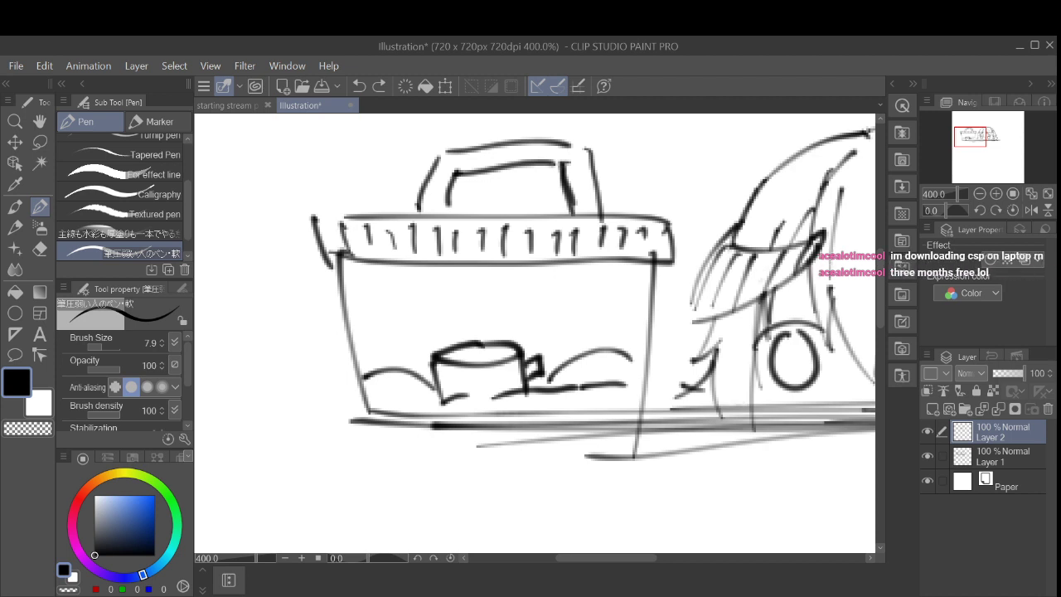
Step: Sketch a small solid black head with two curved horns just above the cylinder on Layer 2, undoing the stray marks
{"action": "left_click", "coordinate": [523, 319]}
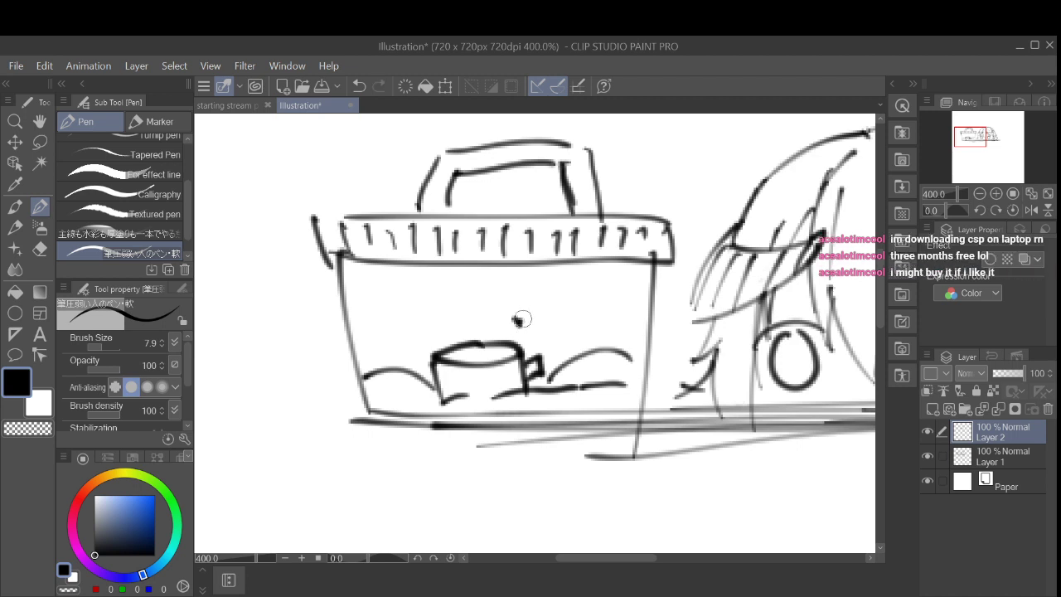
{"action": "key", "text": "ctrl+z"}
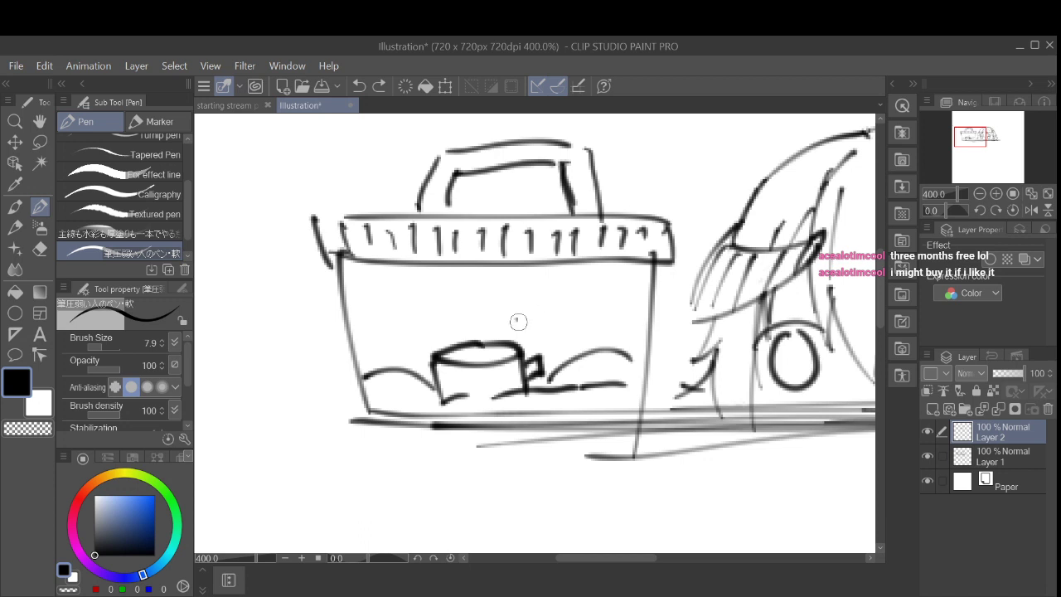
{"action": "left_click", "coordinate": [517, 320]}
{"action": "mouse_move", "coordinate": [525, 320]}
{"action": "left_mouse_down"}
{"action": "mouse_move", "coordinate": [513, 341]}
{"action": "mouse_move", "coordinate": [516, 332]}
{"action": "mouse_move", "coordinate": [496, 327]}
{"action": "mouse_move", "coordinate": [509, 345]}
{"action": "mouse_move", "coordinate": [490, 340]}
{"action": "left_mouse_up"}
{"action": "key", "text": "ctrl+z"}
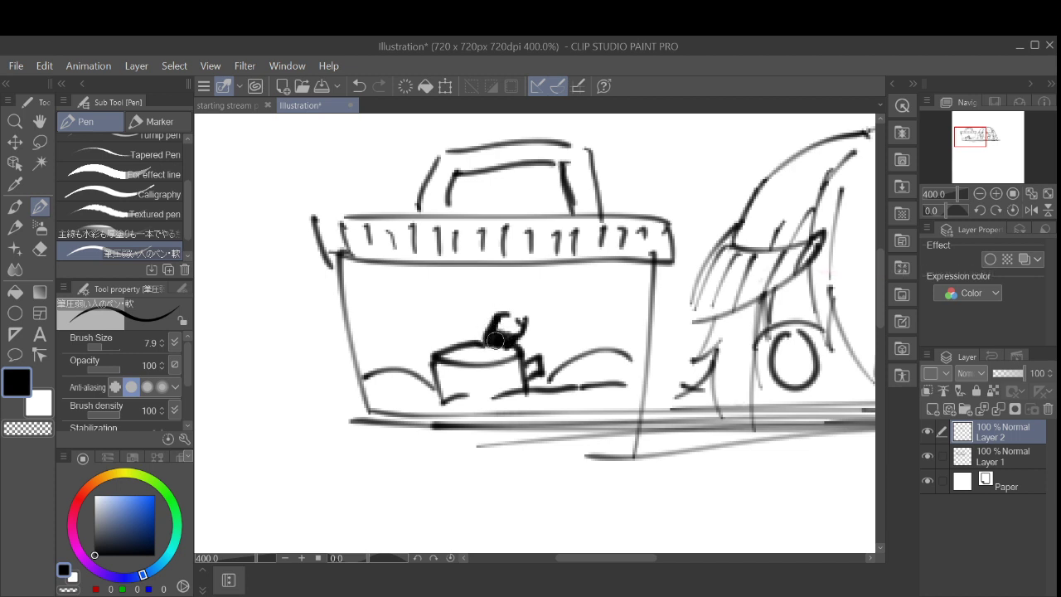
Step: Sharpen the small head's horn and sketch a rounded body curve behind it over the cylinder, undoing the rejected strokes
{"action": "mouse_move", "coordinate": [496, 340]}
{"action": "left_mouse_down"}
{"action": "mouse_move", "coordinate": [509, 351]}
{"action": "mouse_move", "coordinate": [477, 341]}
{"action": "mouse_move", "coordinate": [461, 373]}
{"action": "mouse_move", "coordinate": [487, 374]}
{"action": "mouse_move", "coordinate": [509, 347]}
{"action": "mouse_move", "coordinate": [503, 369]}
{"action": "left_mouse_up"}
{"action": "key", "text": "ctrl+z"}
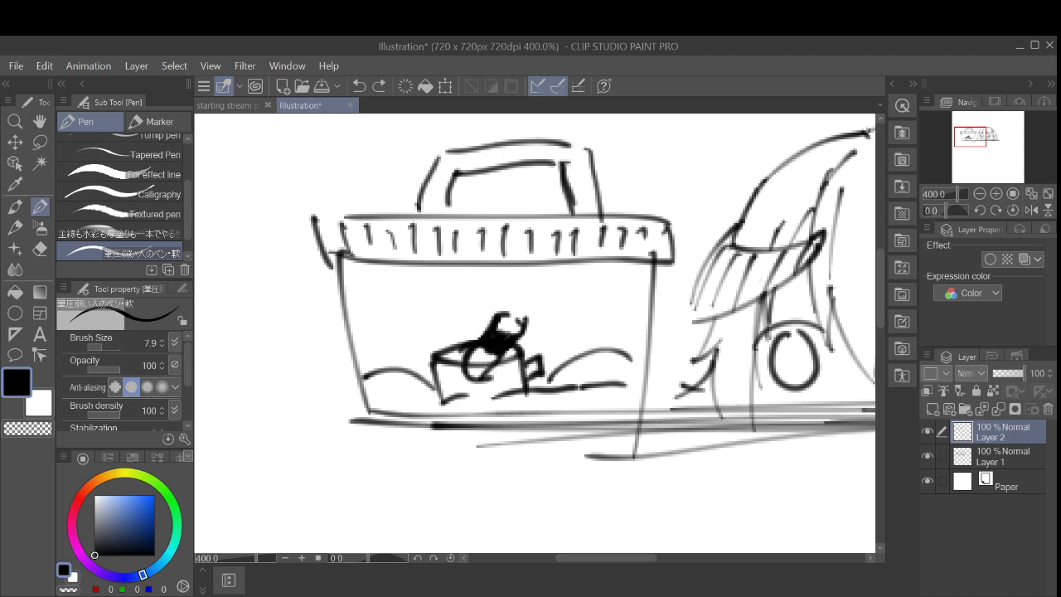
{"action": "key", "text": "ctrl+z"}
{"action": "key", "text": "ctrl+z"}
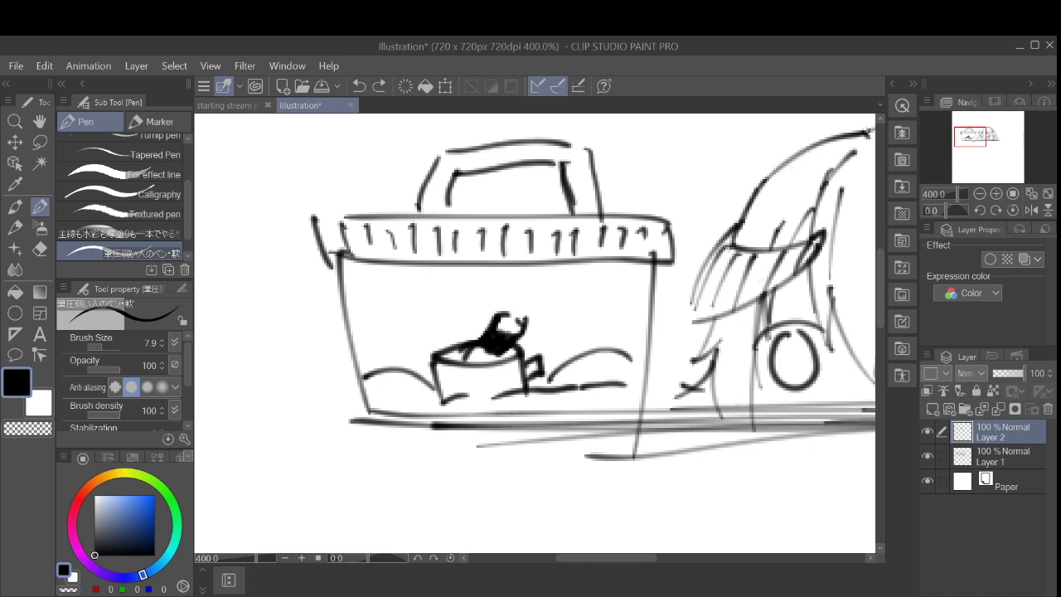
{"action": "key", "text": "ctrl+z"}
{"action": "key", "text": "ctrl+z"}
{"action": "left_click_drag", "start_coordinate": [497, 326], "coordinate": [509, 311]}
{"action": "left_click_drag", "start_coordinate": [476, 343], "coordinate": [460, 360]}
{"action": "key", "text": "ctrl+z"}
{"action": "key", "text": "ctrl+z"}
{"action": "mouse_move", "coordinate": [463, 362]}
{"action": "left_mouse_down"}
{"action": "mouse_move", "coordinate": [469, 355]}
{"action": "mouse_move", "coordinate": [466, 372]}
{"action": "mouse_move", "coordinate": [479, 378]}
{"action": "mouse_move", "coordinate": [498, 350]}
{"action": "mouse_move", "coordinate": [504, 365]}
{"action": "mouse_move", "coordinate": [493, 383]}
{"action": "left_mouse_up"}
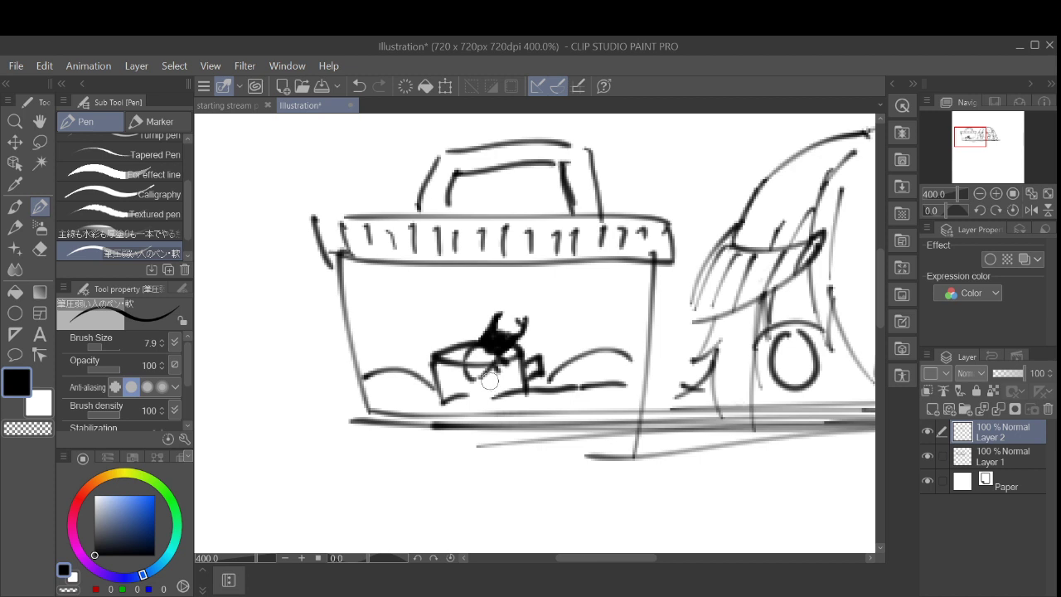
Step: Add short leg strokes beneath the small horned figure's head and body, undoing the misplaced lines
{"action": "key", "text": "ctrl+z"}
{"action": "left_click_drag", "start_coordinate": [493, 369], "coordinate": [500, 362]}
{"action": "mouse_move", "coordinate": [494, 368]}
{"action": "left_mouse_down"}
{"action": "mouse_move", "coordinate": [503, 372]}
{"action": "mouse_move", "coordinate": [482, 386]}
{"action": "left_mouse_up"}
{"action": "left_click_drag", "start_coordinate": [481, 353], "coordinate": [470, 391]}
{"action": "key", "text": "ctrl+z"}
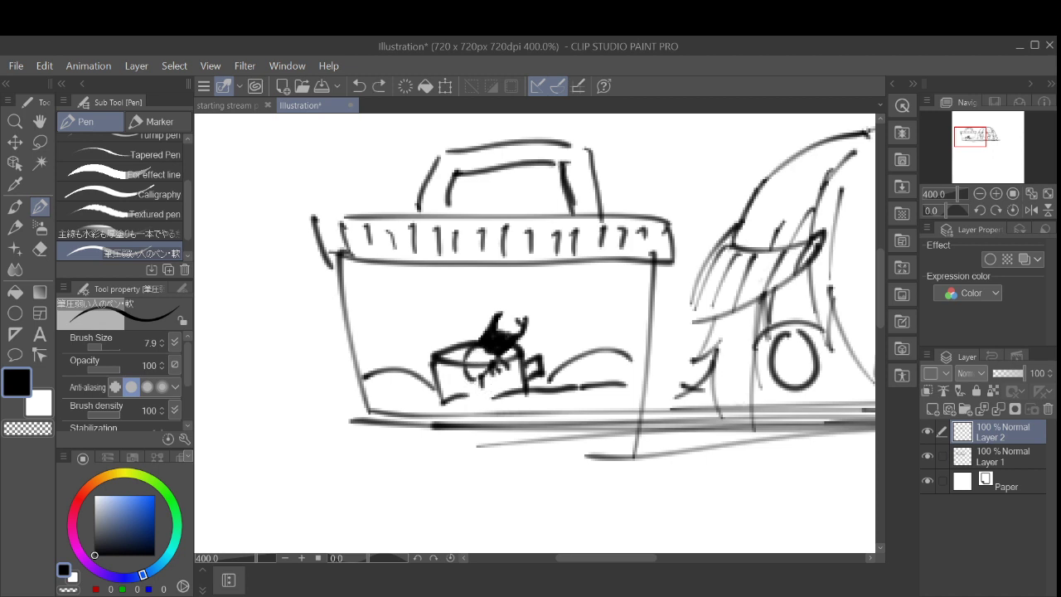
{"action": "left_click_drag", "start_coordinate": [487, 344], "coordinate": [469, 378]}
{"action": "key", "text": "ctrl+z"}
Step: Lasso the small horned figure and move it up so it sits on the cylinder's top, then deselect it
{"action": "key", "text": "ctrl+t"}
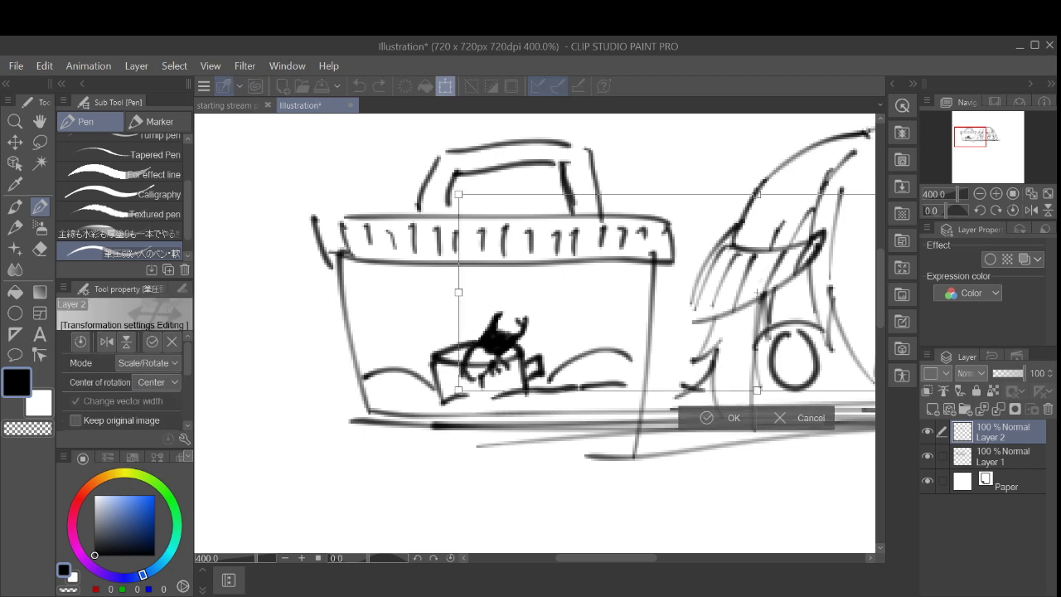
{"action": "left_click", "coordinate": [717, 415]}
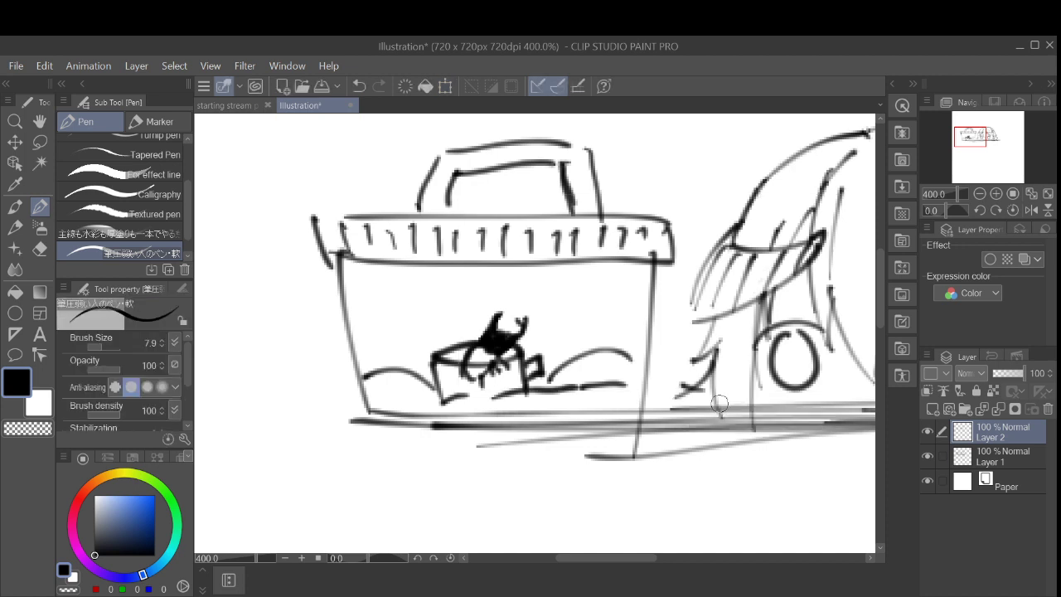
{"action": "left_click", "coordinate": [40, 142]}
{"action": "mouse_move", "coordinate": [535, 282]}
{"action": "left_mouse_down"}
{"action": "mouse_move", "coordinate": [548, 365]}
{"action": "mouse_move", "coordinate": [524, 284]}
{"action": "left_mouse_up"}
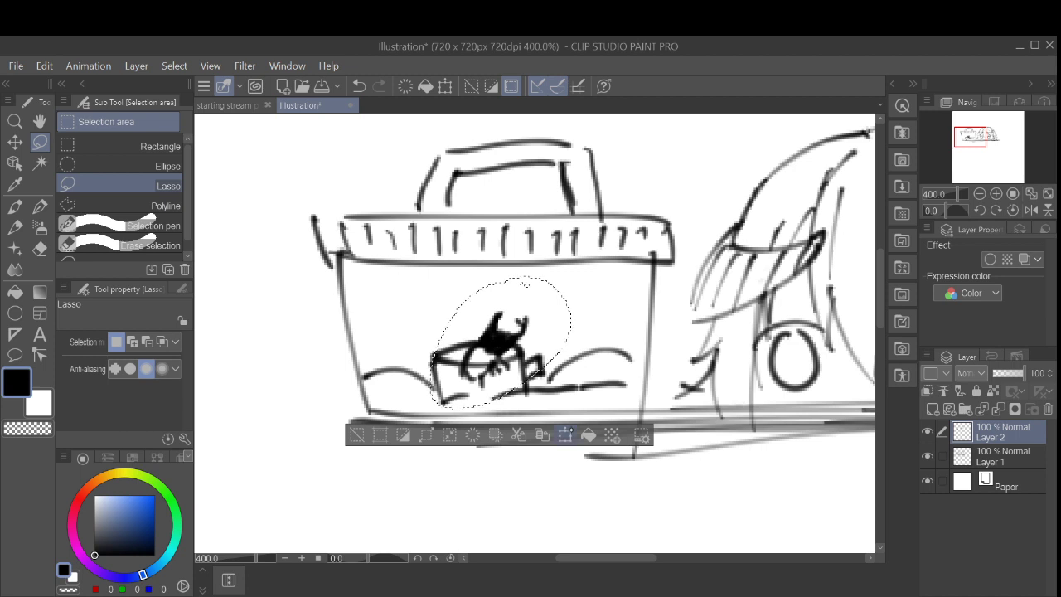
{"action": "left_click", "coordinate": [565, 434]}
{"action": "left_click_drag", "start_coordinate": [530, 365], "coordinate": [531, 343]}
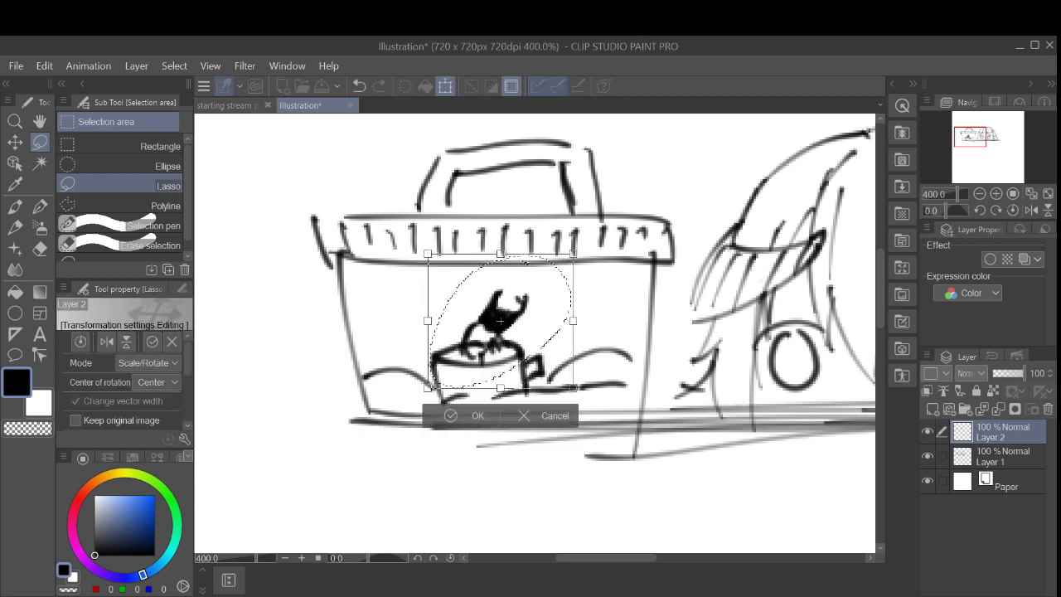
{"action": "left_click", "coordinate": [479, 416]}
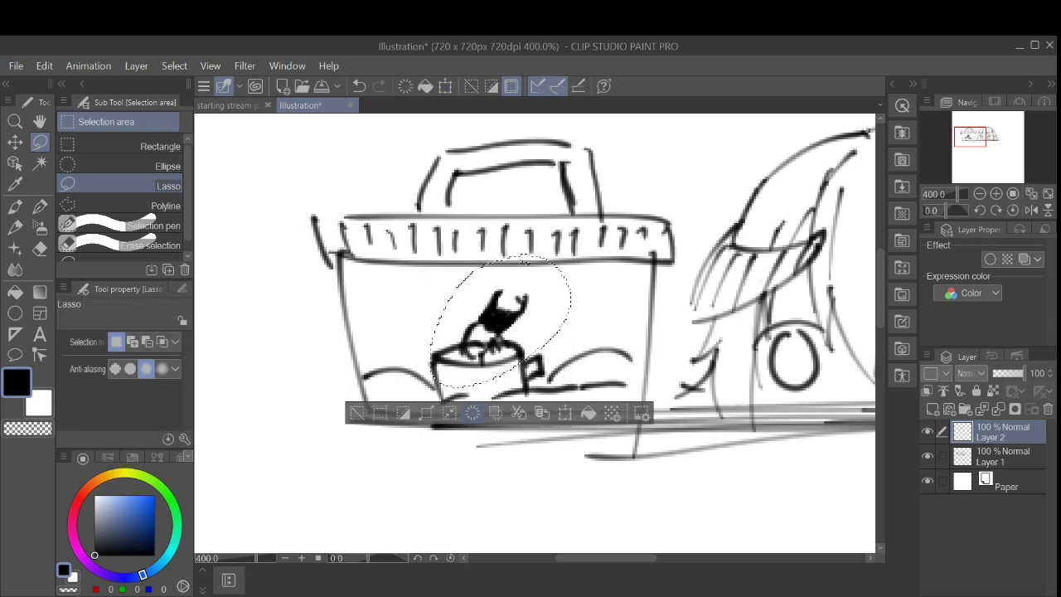
{"action": "left_click", "coordinate": [357, 412]}
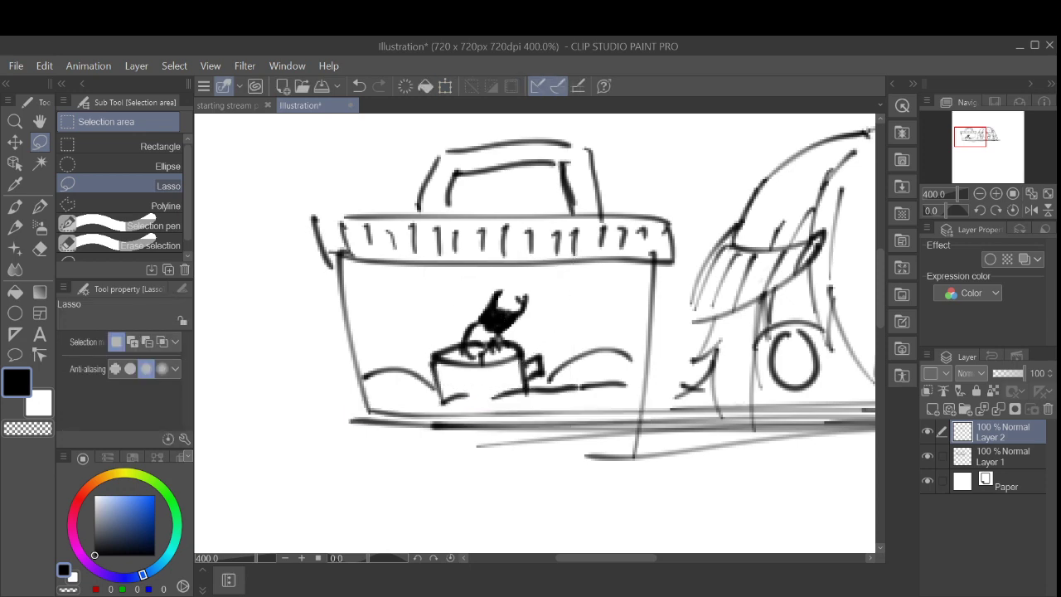
Step: Erase the small figure's body and legs and sketch a sloping back line with new leg strokes
{"action": "key", "text": "p"}
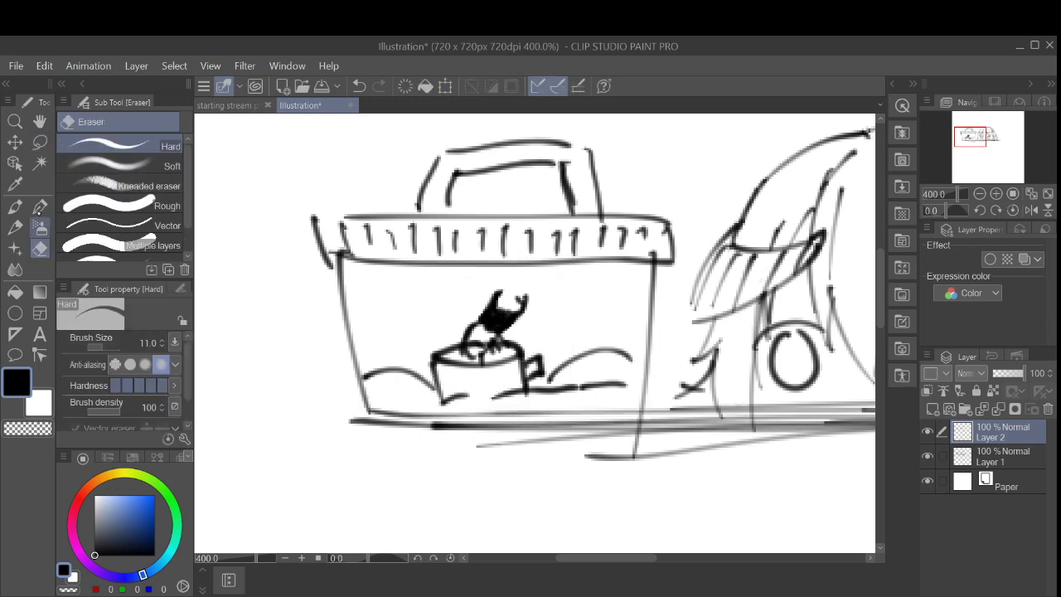
{"action": "mouse_move", "coordinate": [464, 361]}
{"action": "left_mouse_down"}
{"action": "mouse_move", "coordinate": [468, 341]}
{"action": "mouse_move", "coordinate": [462, 359]}
{"action": "mouse_move", "coordinate": [496, 345]}
{"action": "mouse_move", "coordinate": [492, 363]}
{"action": "mouse_move", "coordinate": [497, 349]}
{"action": "mouse_move", "coordinate": [450, 346]}
{"action": "mouse_move", "coordinate": [464, 331]}
{"action": "mouse_move", "coordinate": [448, 358]}
{"action": "mouse_move", "coordinate": [492, 349]}
{"action": "mouse_move", "coordinate": [505, 330]}
{"action": "left_mouse_up"}
{"action": "key", "text": "ctrl+z"}
{"action": "key", "text": "ctrl+z"}
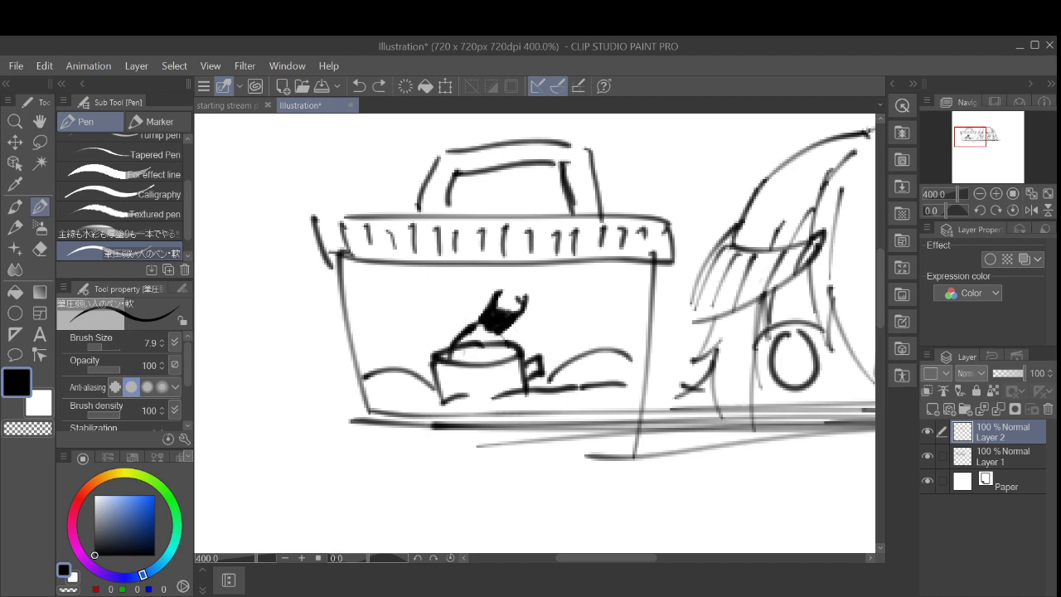
{"action": "mouse_move", "coordinate": [450, 355]}
{"action": "left_mouse_down"}
{"action": "mouse_move", "coordinate": [471, 357]}
{"action": "mouse_move", "coordinate": [500, 329]}
{"action": "mouse_move", "coordinate": [481, 358]}
{"action": "mouse_move", "coordinate": [504, 352]}
{"action": "mouse_move", "coordinate": [500, 359]}
{"action": "left_mouse_up"}
{"action": "key", "text": "ctrl+z"}
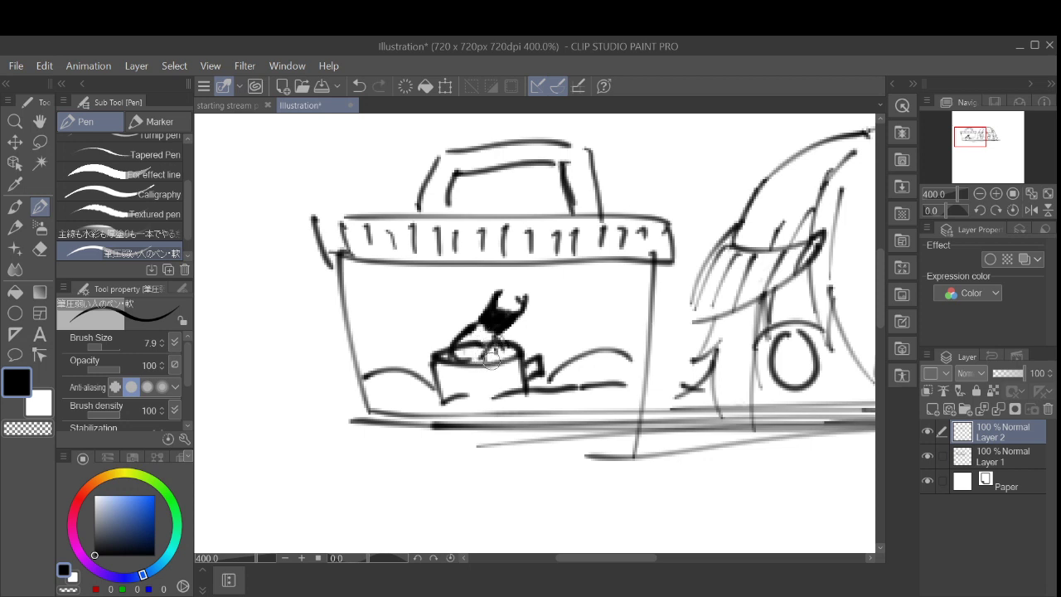
Step: Undo the sloping body strokes and redraw the small figure with a rounded back and short legs on the cylinder's top
{"action": "key", "text": "ctrl+z"}
{"action": "key", "text": "ctrl+z"}
{"action": "key", "text": "ctrl+z"}
{"action": "key", "text": "ctrl+z"}
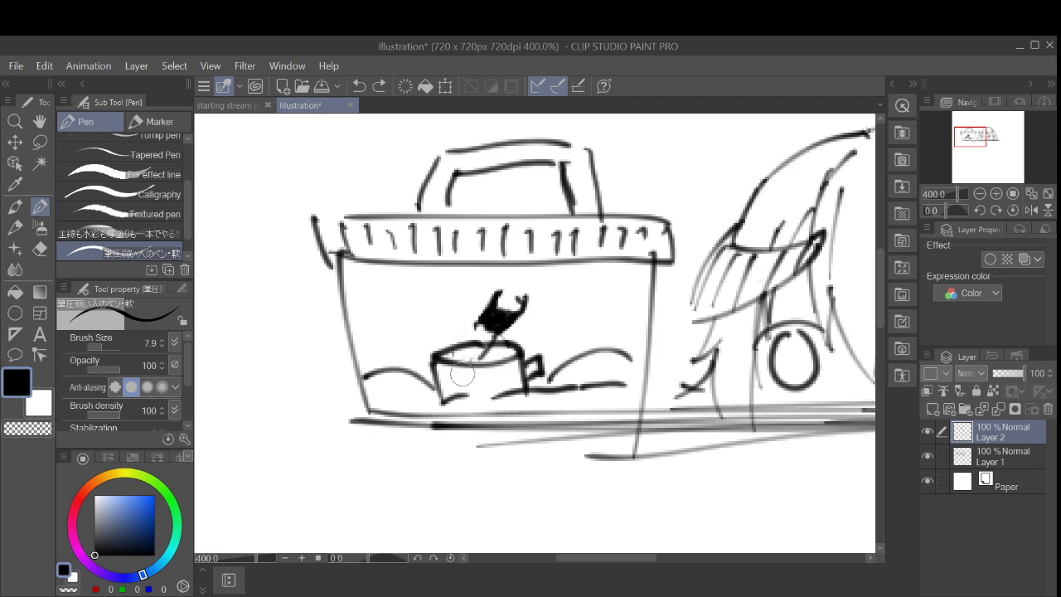
{"action": "key", "text": "ctrl+z"}
{"action": "key", "text": "ctrl+z"}
{"action": "key", "text": "ctrl+z"}
{"action": "left_click_drag", "start_coordinate": [478, 357], "coordinate": [482, 349]}
{"action": "mouse_move", "coordinate": [481, 320]}
{"action": "left_mouse_down"}
{"action": "mouse_move", "coordinate": [441, 348]}
{"action": "mouse_move", "coordinate": [466, 335]}
{"action": "mouse_move", "coordinate": [460, 326]}
{"action": "mouse_move", "coordinate": [457, 359]}
{"action": "mouse_move", "coordinate": [488, 349]}
{"action": "mouse_move", "coordinate": [492, 313]}
{"action": "mouse_move", "coordinate": [502, 350]}
{"action": "mouse_move", "coordinate": [478, 356]}
{"action": "left_mouse_up"}
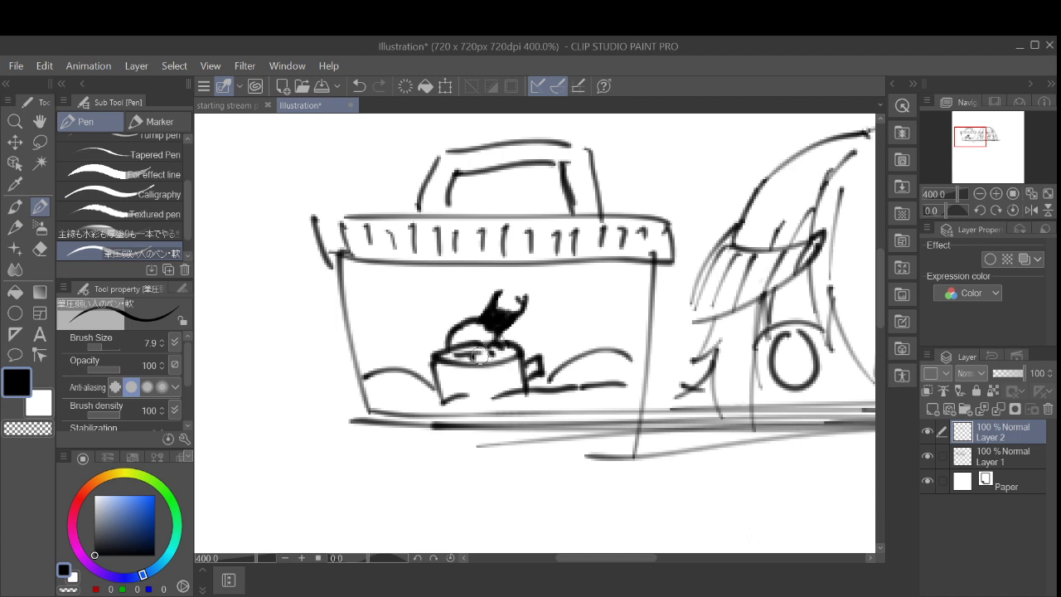
Step: Clean up the lines around the small figure's body on Layers 1 and 2 and add short vertical grooves to the cylinder's side
{"action": "left_click", "coordinate": [1003, 456]}
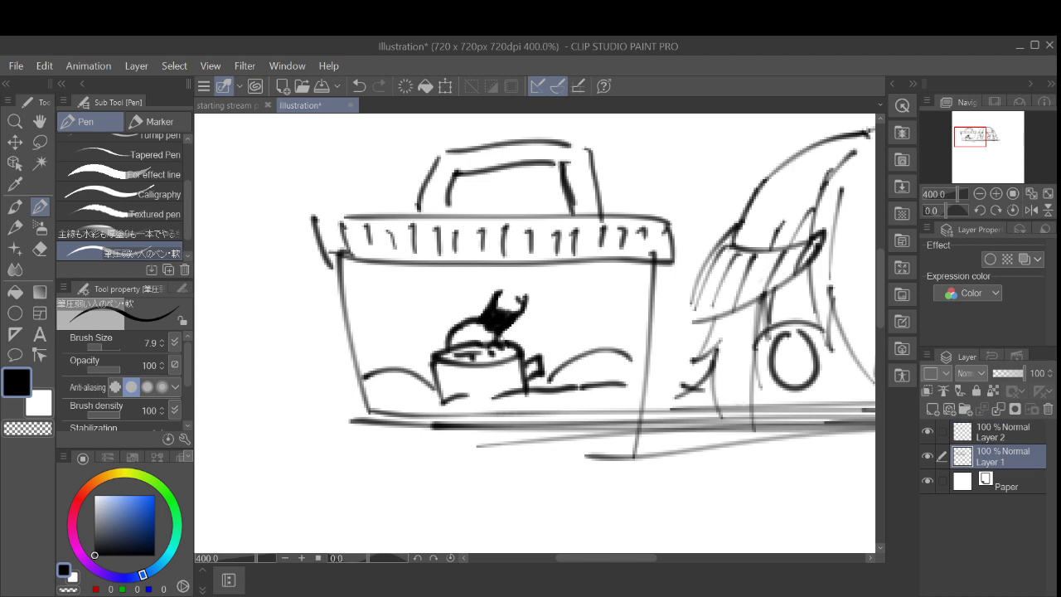
{"action": "mouse_move", "coordinate": [476, 343]}
{"action": "left_mouse_down"}
{"action": "mouse_move", "coordinate": [469, 339]}
{"action": "mouse_move", "coordinate": [490, 331]}
{"action": "mouse_move", "coordinate": [459, 337]}
{"action": "mouse_move", "coordinate": [494, 320]}
{"action": "mouse_move", "coordinate": [478, 353]}
{"action": "left_mouse_up"}
{"action": "left_click", "coordinate": [1001, 431]}
{"action": "key", "text": "ctrl+z"}
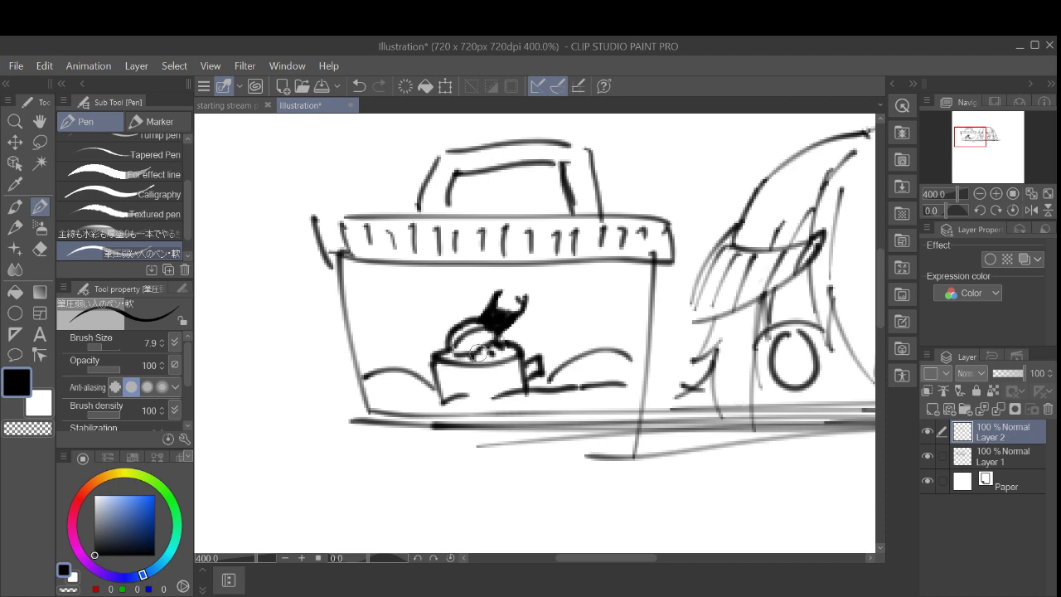
{"action": "mouse_move", "coordinate": [447, 375]}
{"action": "left_mouse_down"}
{"action": "mouse_move", "coordinate": [452, 391]}
{"action": "mouse_move", "coordinate": [463, 389]}
{"action": "left_mouse_up"}
{"action": "mouse_move", "coordinate": [475, 372]}
{"action": "left_mouse_down"}
{"action": "mouse_move", "coordinate": [477, 388]}
{"action": "mouse_move", "coordinate": [507, 384]}
{"action": "left_mouse_up"}
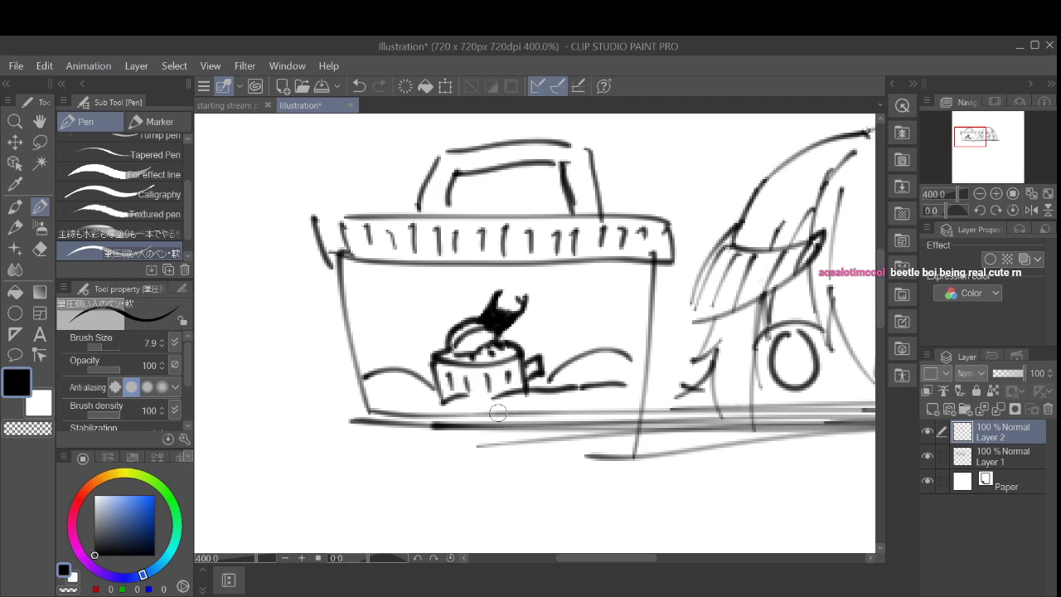
Step: Draw a short line with small dots above and a curved stroke below, between the container and the character's head
{"action": "scroll", "coordinate": [498, 413], "scroll_direction": "down", "scroll_amount": 1}
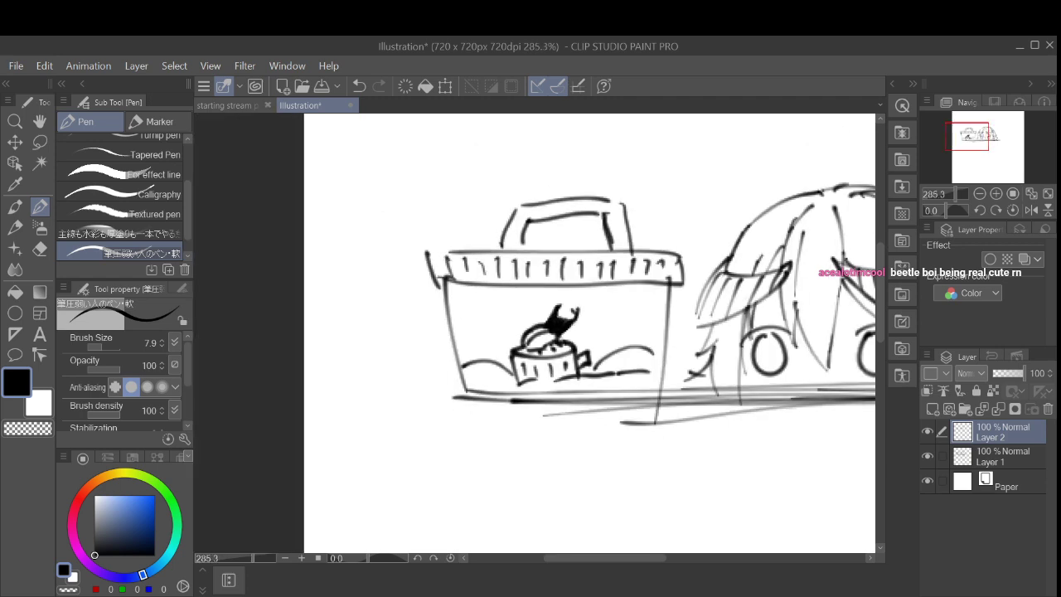
{"action": "scroll", "coordinate": [498, 413], "scroll_direction": "down", "scroll_amount": 1}
{"action": "scroll", "coordinate": [400, 389], "scroll_direction": "down", "scroll_amount": 1}
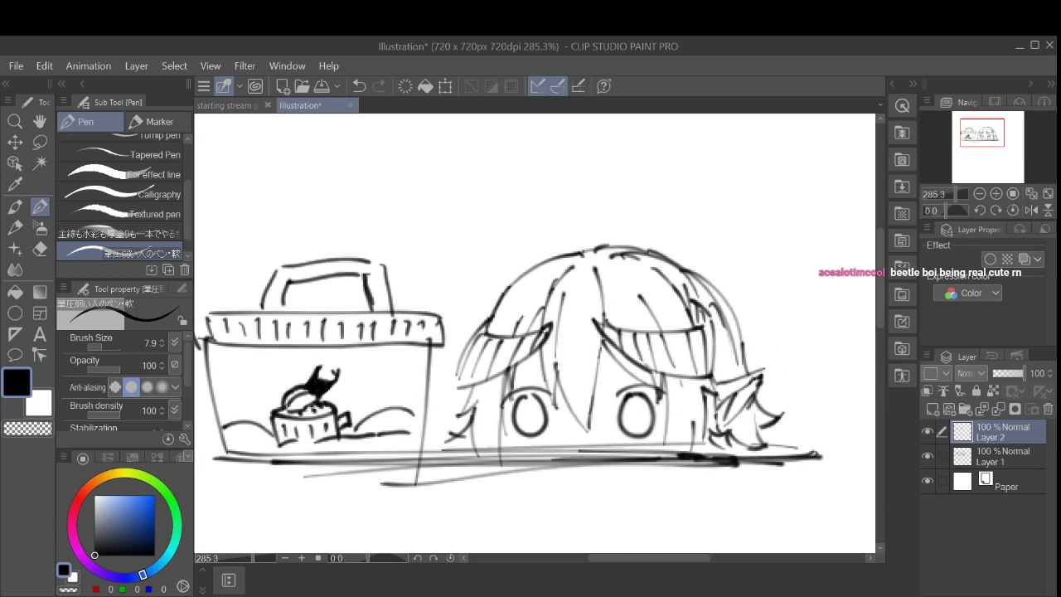
{"action": "scroll", "coordinate": [400, 389], "scroll_direction": "down", "scroll_amount": 1}
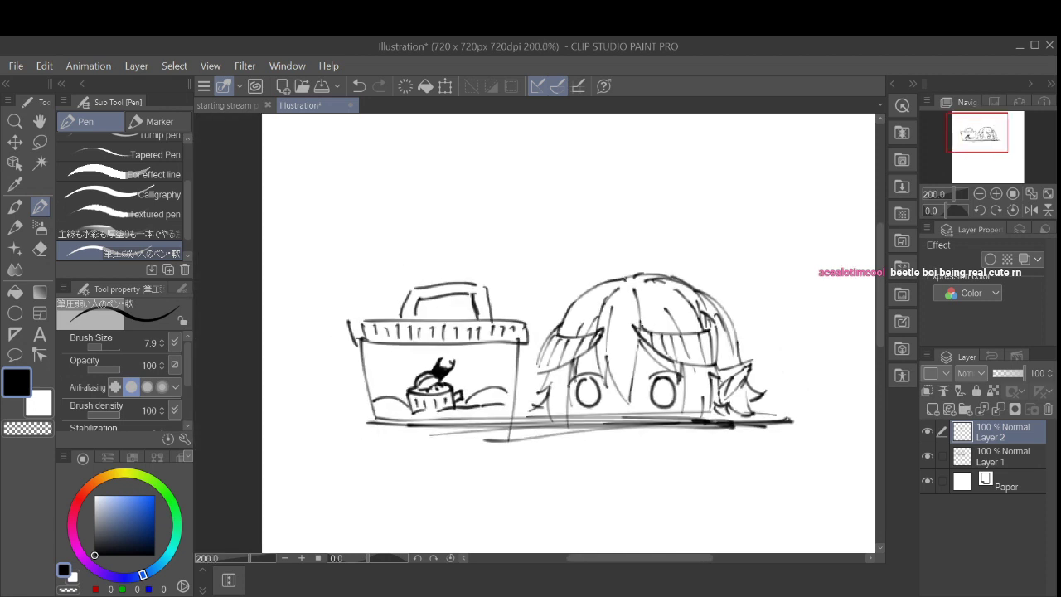
{"action": "left_click_drag", "start_coordinate": [569, 358], "coordinate": [510, 342]}
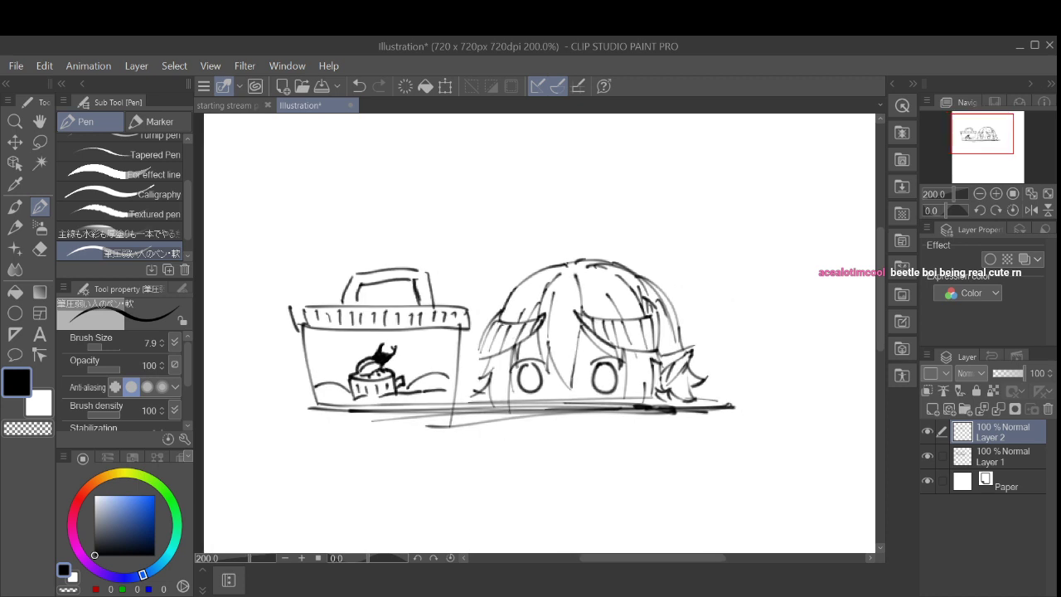
{"action": "left_click_drag", "start_coordinate": [467, 260], "coordinate": [527, 251]}
{"action": "key", "text": "ctrl+z"}
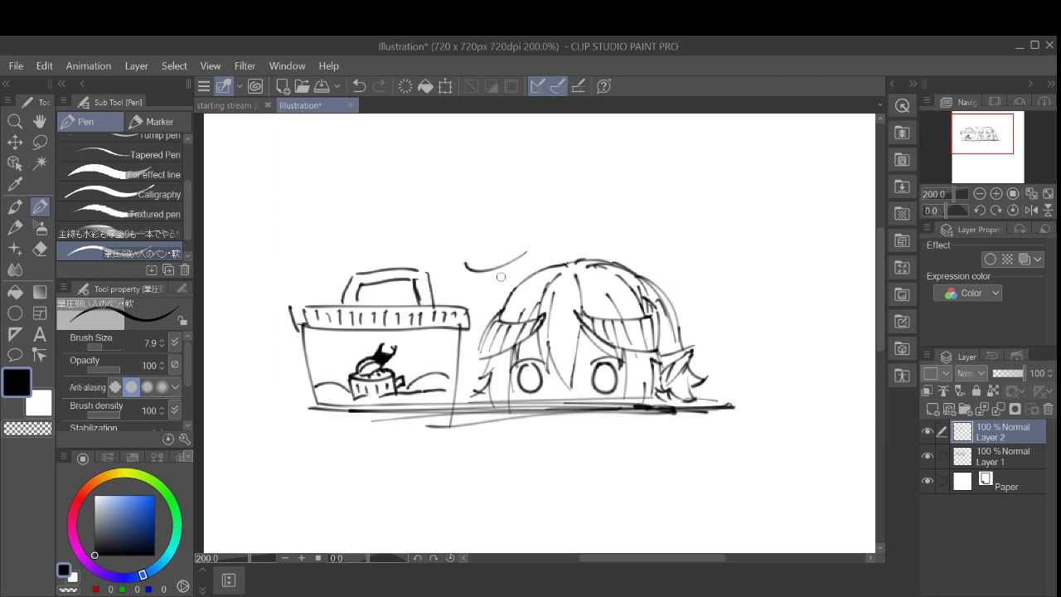
{"action": "key", "text": "ctrl+z"}
{"action": "mouse_move", "coordinate": [470, 276]}
{"action": "left_mouse_down"}
{"action": "mouse_move", "coordinate": [505, 255]}
{"action": "mouse_move", "coordinate": [469, 269]}
{"action": "mouse_move", "coordinate": [498, 267]}
{"action": "mouse_move", "coordinate": [504, 306]}
{"action": "mouse_move", "coordinate": [483, 284]}
{"action": "mouse_move", "coordinate": [497, 306]}
{"action": "left_mouse_up"}
{"action": "key", "text": "ctrl+z"}
{"action": "left_click", "coordinate": [483, 265]}
{"action": "key", "text": "ctrl+z"}
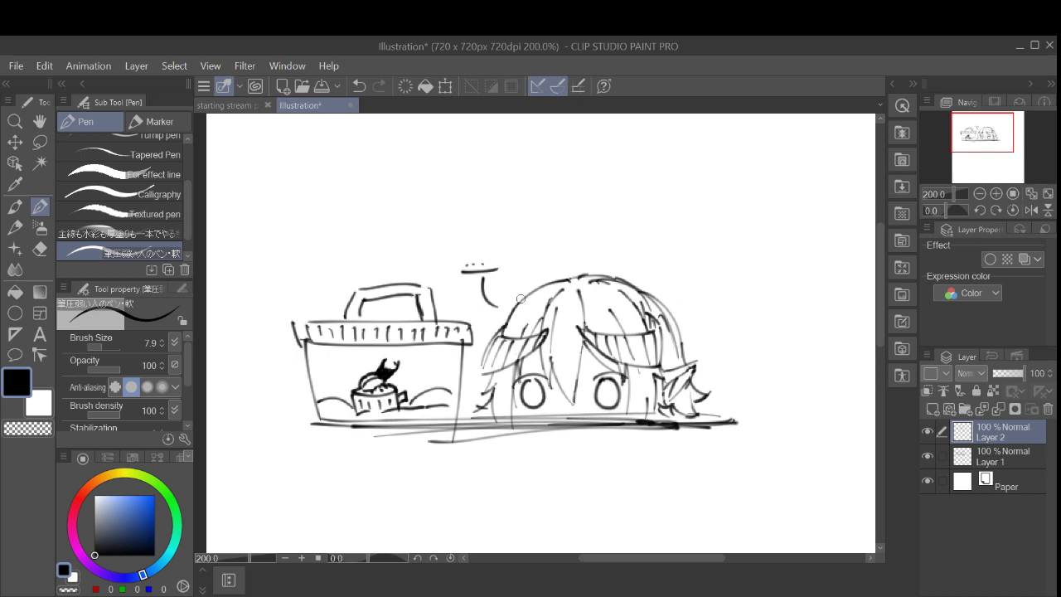
Step: Add a new Layer 3, merge Layer 2 into Layer 1, and make Layer 3 the active layer
{"action": "left_click_drag", "start_coordinate": [671, 401], "coordinate": [487, 314]}
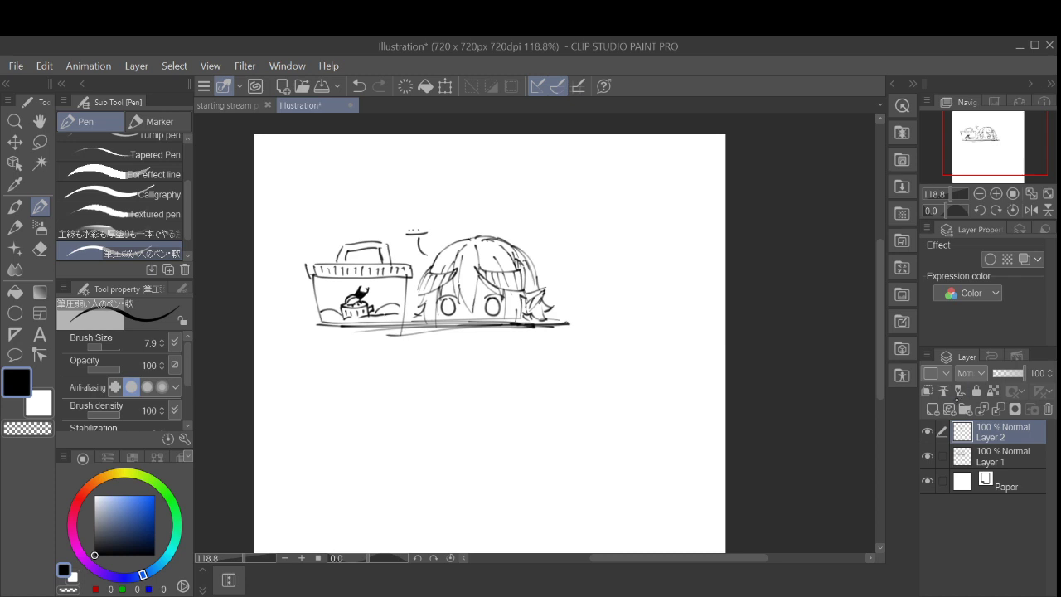
{"action": "left_click", "coordinate": [932, 409]}
{"action": "left_click", "coordinate": [968, 457]}
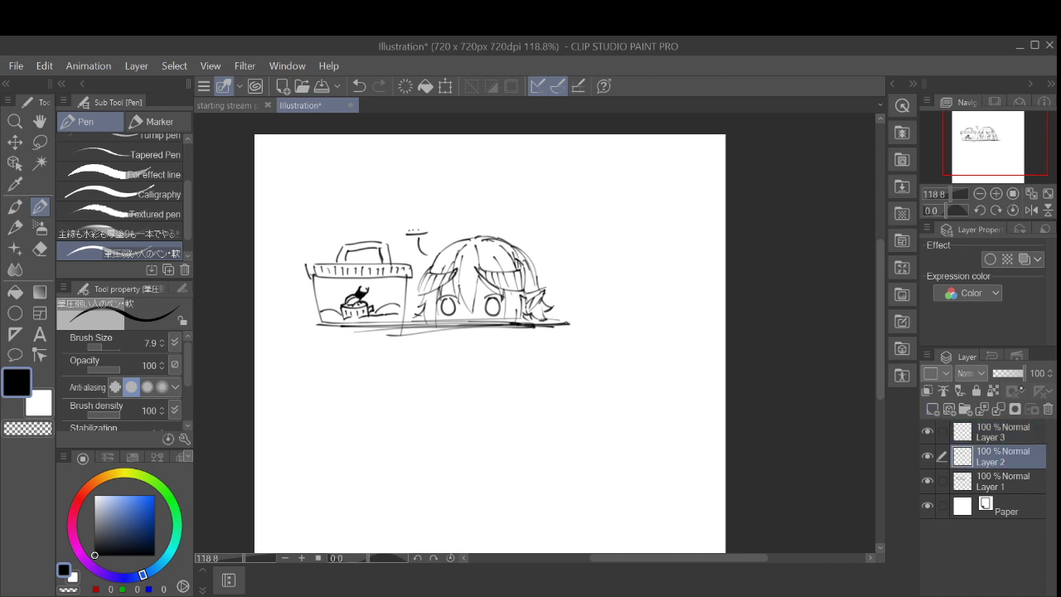
{"action": "left_click", "coordinate": [998, 409]}
{"action": "left_click", "coordinate": [983, 432]}
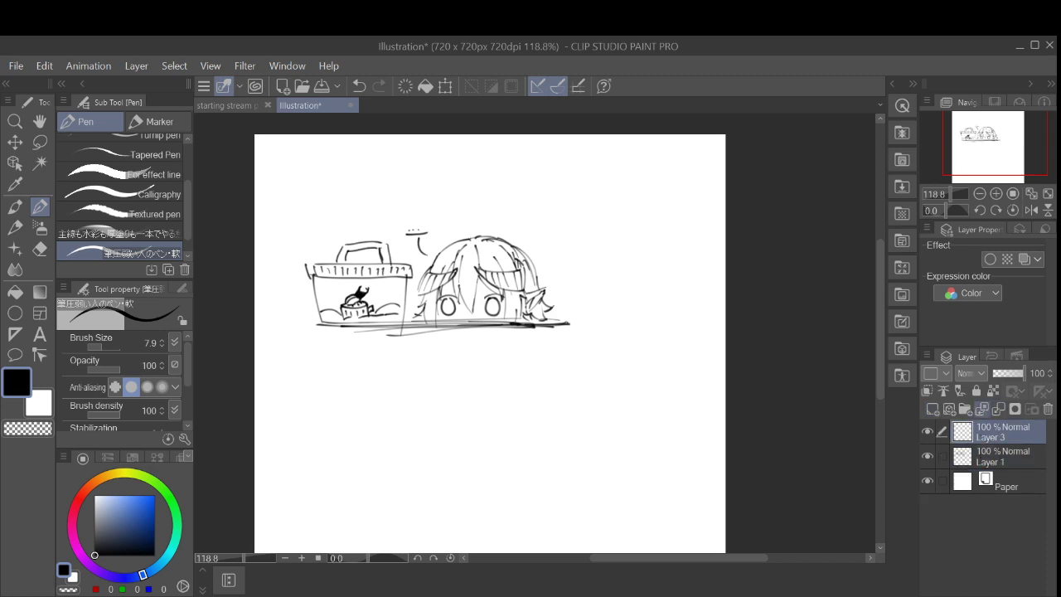
Step: Paint white over the character's left-hand eye, first with the For effect line pen and finally with the G-pen
{"action": "scroll", "coordinate": [487, 315], "scroll_direction": "up", "scroll_amount": 5}
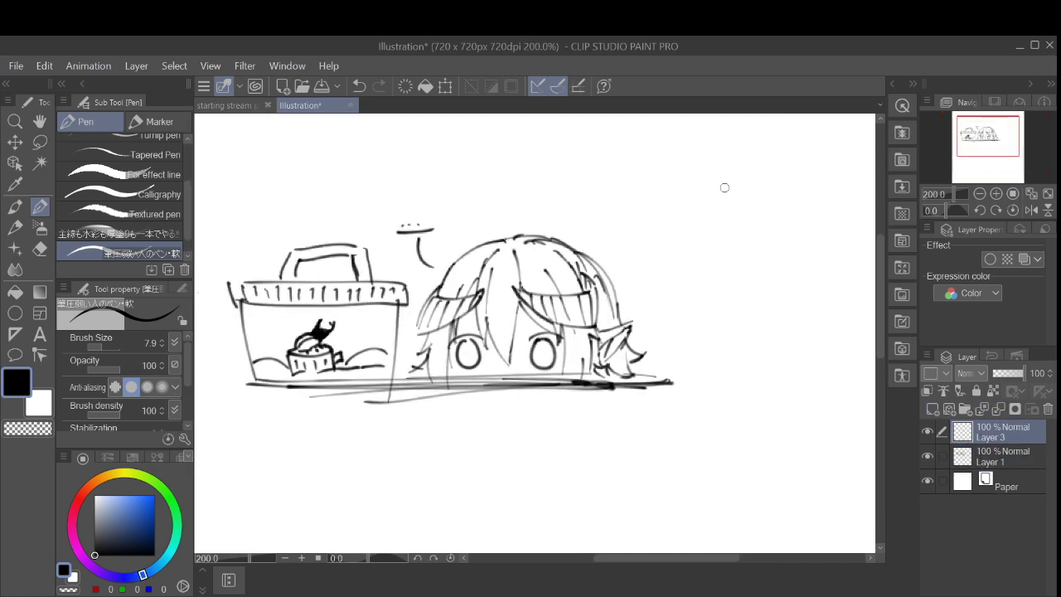
{"action": "key", "text": "ctrl+minus"}
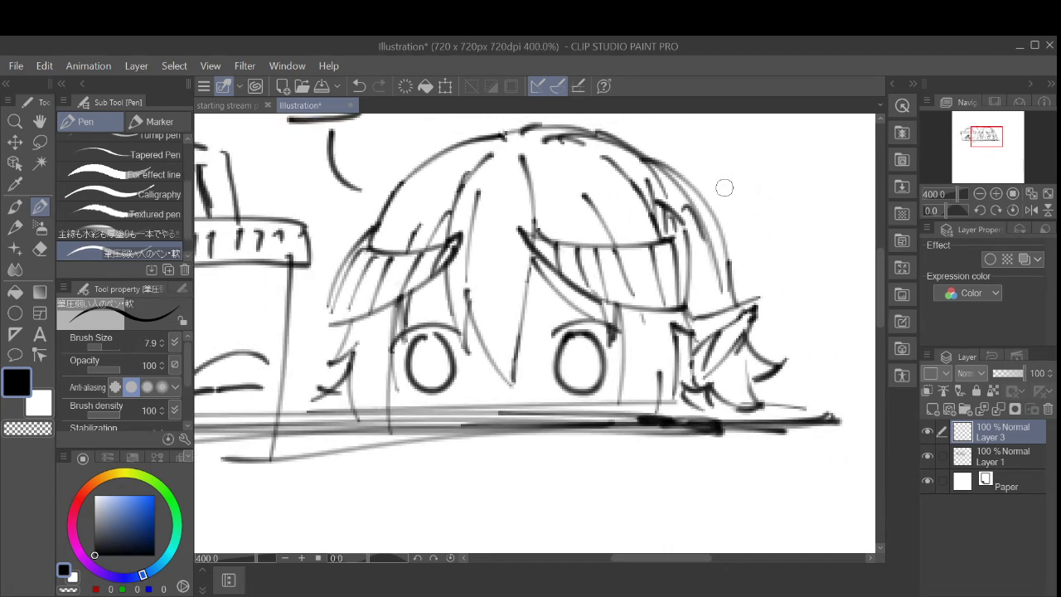
{"action": "left_click_drag", "start_coordinate": [102, 519], "coordinate": [73, 473]}
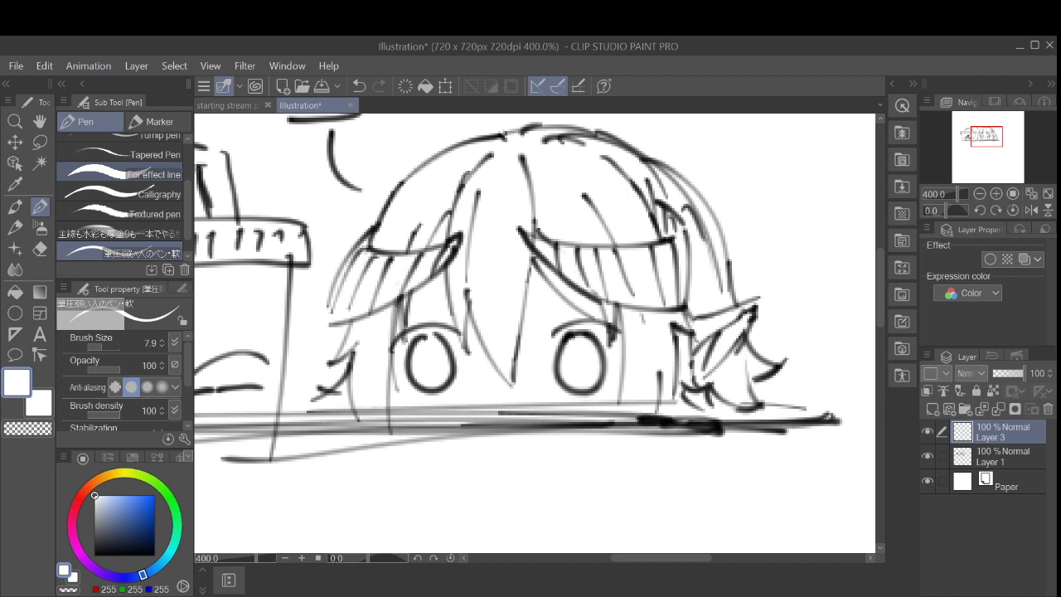
{"action": "left_click", "coordinate": [163, 173]}
{"action": "mouse_move", "coordinate": [422, 328]}
{"action": "left_mouse_down"}
{"action": "mouse_move", "coordinate": [426, 359]}
{"action": "mouse_move", "coordinate": [420, 320]}
{"action": "left_mouse_up"}
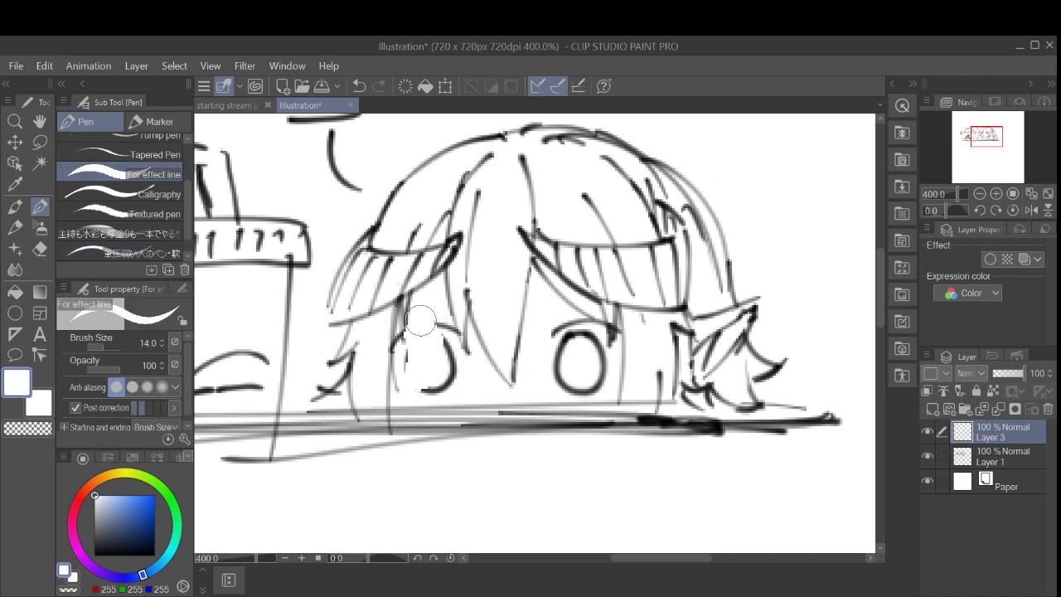
{"action": "left_click_drag", "start_coordinate": [188, 212], "coordinate": [187, 163]}
{"action": "left_click", "coordinate": [159, 144]}
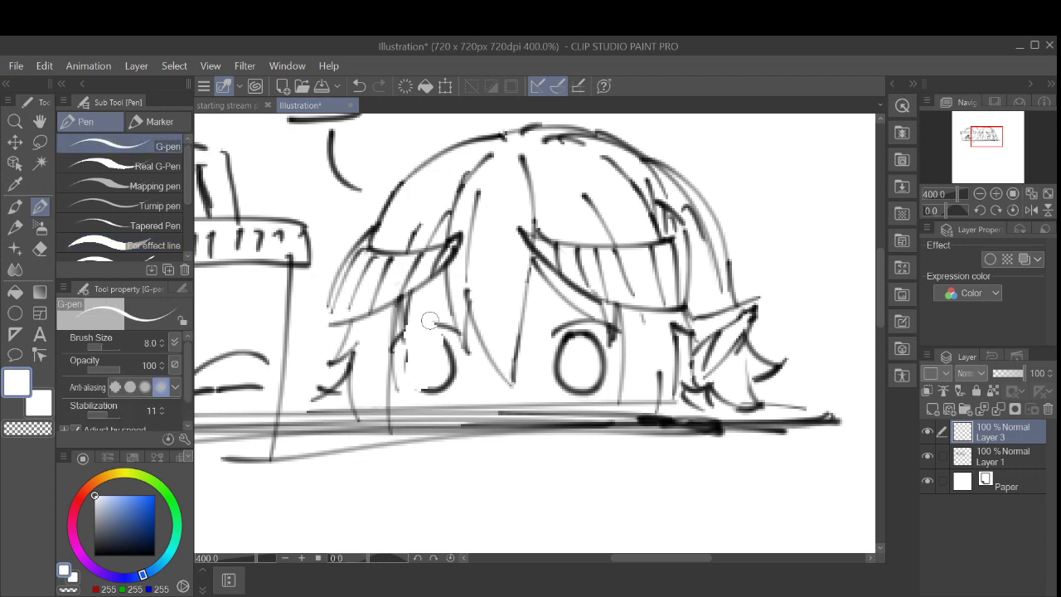
{"action": "left_click_drag", "start_coordinate": [412, 336], "coordinate": [397, 352]}
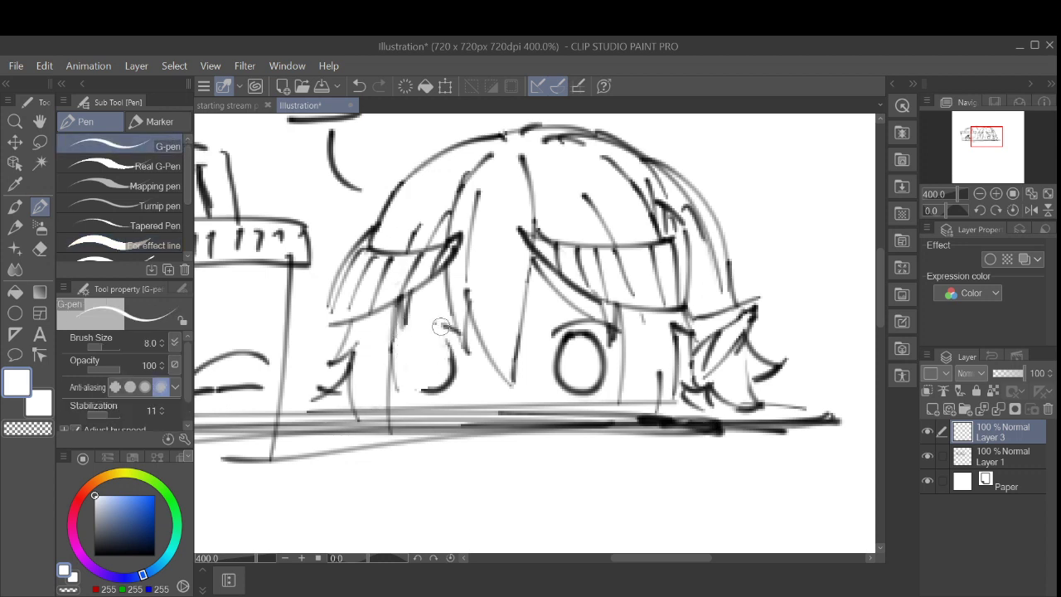
{"action": "mouse_move", "coordinate": [440, 326]}
{"action": "left_mouse_down"}
{"action": "mouse_move", "coordinate": [457, 344]}
{"action": "mouse_move", "coordinate": [453, 371]}
{"action": "mouse_move", "coordinate": [455, 360]}
{"action": "mouse_move", "coordinate": [433, 386]}
{"action": "left_mouse_up"}
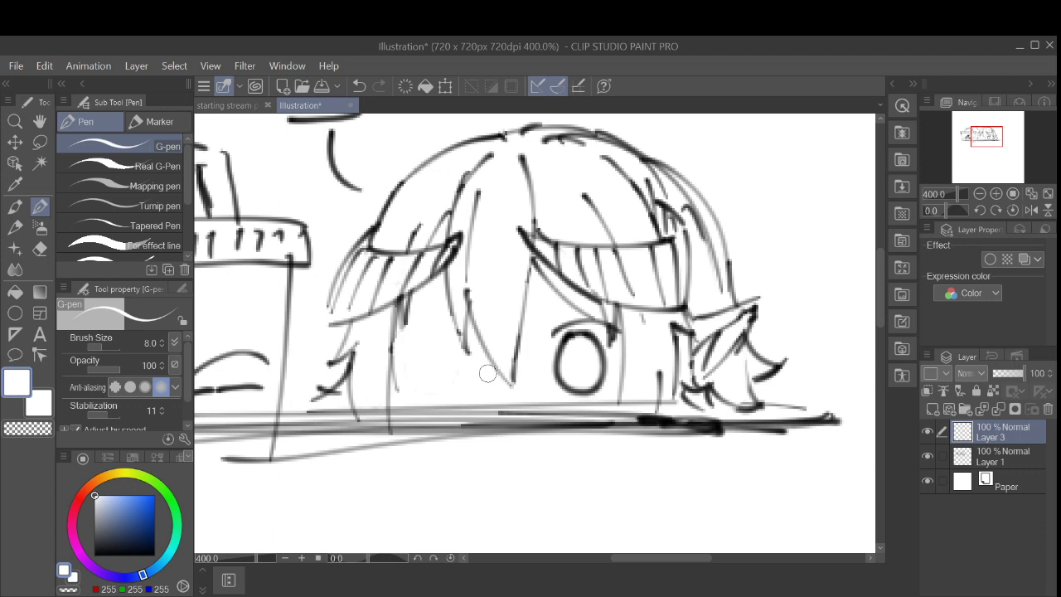
Step: Paint white over the right-hand eye with the G-pen, trying size 42.1 before size 11, and touch up the hair strand beside the face
{"action": "left_click_drag", "start_coordinate": [555, 327], "coordinate": [558, 368]}
{"action": "left_click", "coordinate": [102, 346]}
{"action": "left_click_drag", "start_coordinate": [106, 349], "coordinate": [107, 347]}
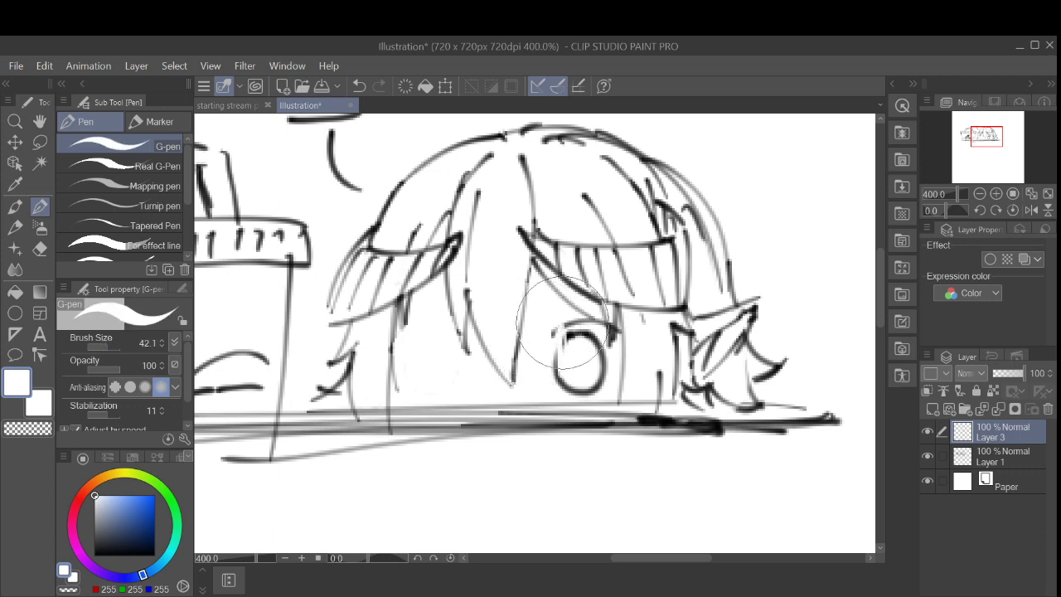
{"action": "mouse_move", "coordinate": [561, 328]}
{"action": "left_mouse_down"}
{"action": "mouse_move", "coordinate": [556, 367]}
{"action": "mouse_move", "coordinate": [572, 339]}
{"action": "mouse_move", "coordinate": [587, 355]}
{"action": "mouse_move", "coordinate": [564, 377]}
{"action": "mouse_move", "coordinate": [572, 353]}
{"action": "left_mouse_up"}
{"action": "left_click_drag", "start_coordinate": [107, 347], "coordinate": [103, 349]}
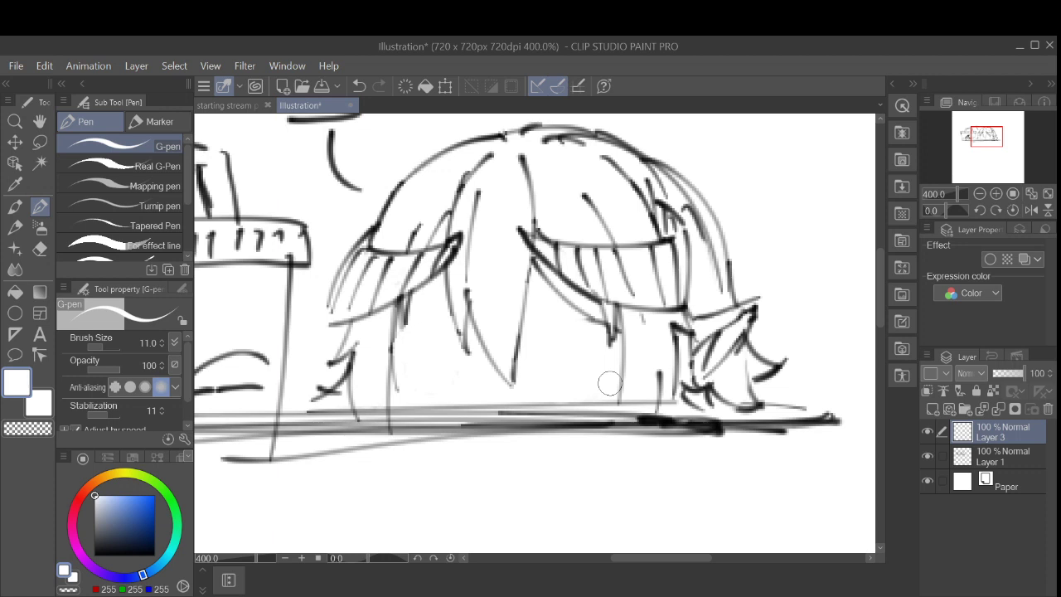
{"action": "left_click_drag", "start_coordinate": [458, 312], "coordinate": [464, 335]}
Step: Draw black vertical strokes below the left-hand fringe down to the tabletop with the 筆圧弱い人のペン・軟 pen, redoing unsatisfactory ones
{"action": "scroll", "coordinate": [146, 240], "scroll_direction": "down", "scroll_amount": 3}
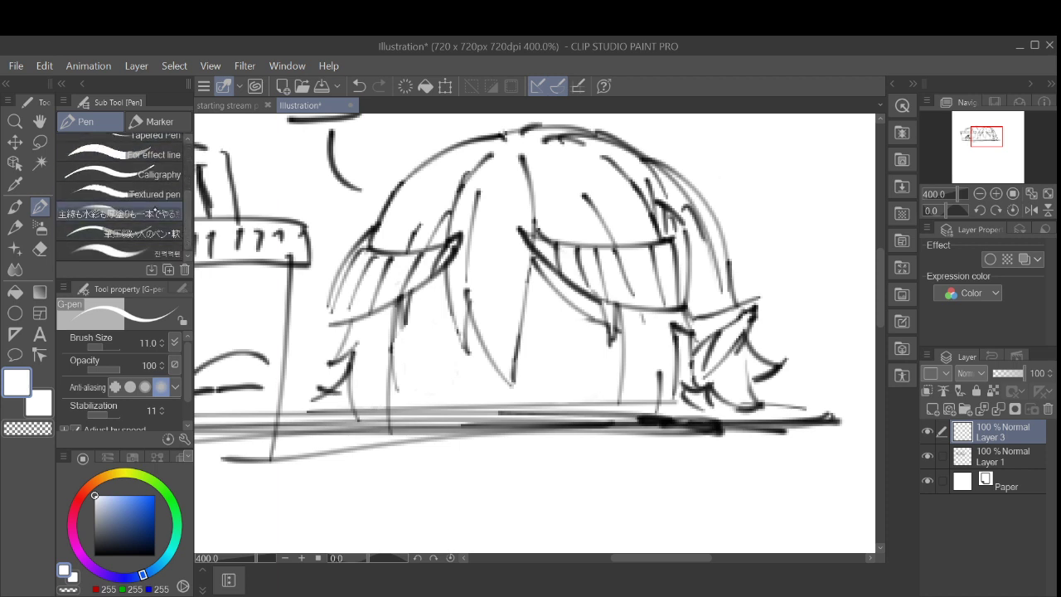
{"action": "left_click", "coordinate": [133, 213]}
{"action": "left_click", "coordinate": [132, 233]}
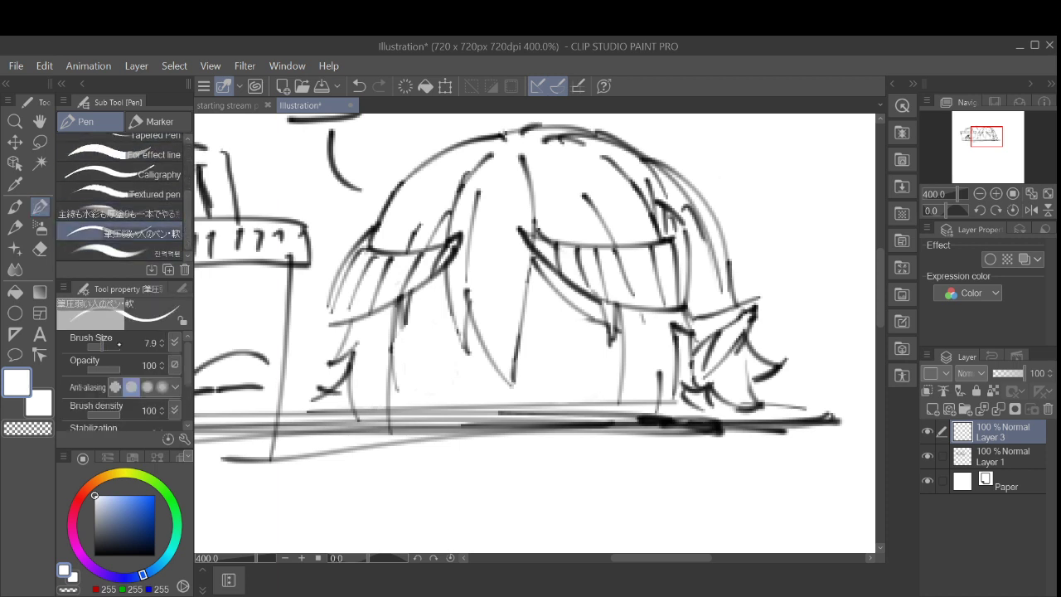
{"action": "left_click", "coordinate": [95, 554]}
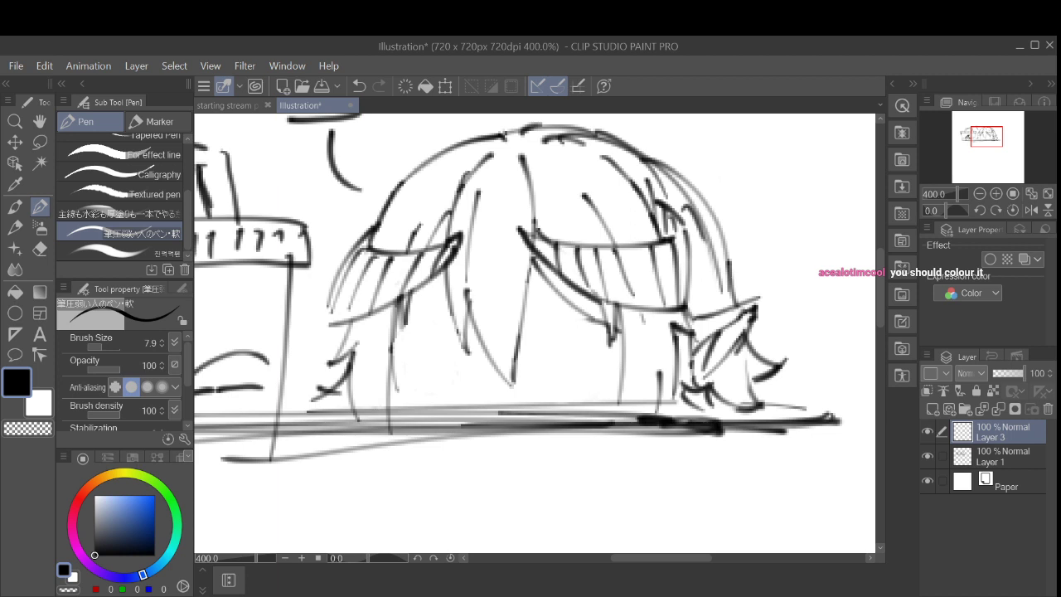
{"action": "left_click_drag", "start_coordinate": [395, 329], "coordinate": [389, 401]}
{"action": "key", "text": "ctrl+z"}
{"action": "left_click_drag", "start_coordinate": [402, 321], "coordinate": [391, 365]}
{"action": "left_click_drag", "start_coordinate": [413, 297], "coordinate": [405, 400]}
{"action": "key", "text": "ctrl+z"}
{"action": "left_click_drag", "start_coordinate": [405, 296], "coordinate": [415, 414]}
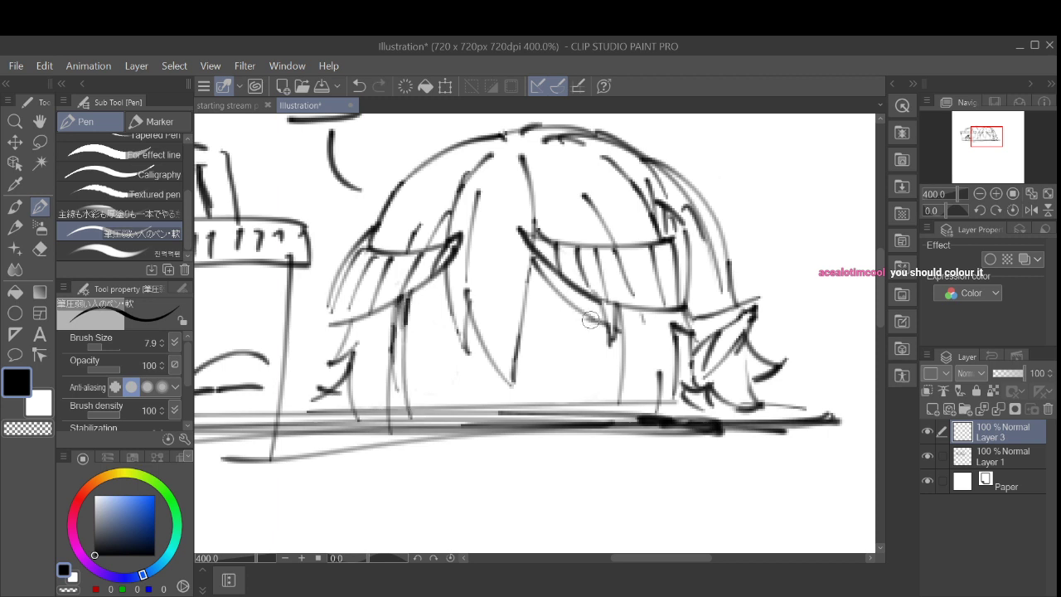
Step: Draw a vertical stroke from the right-hand fringe down to the tabletop, undoing and redrawing it until it is straight
{"action": "left_click_drag", "start_coordinate": [590, 315], "coordinate": [602, 413]}
{"action": "key", "text": "ctrl+z"}
{"action": "left_click_drag", "start_coordinate": [587, 328], "coordinate": [601, 424]}
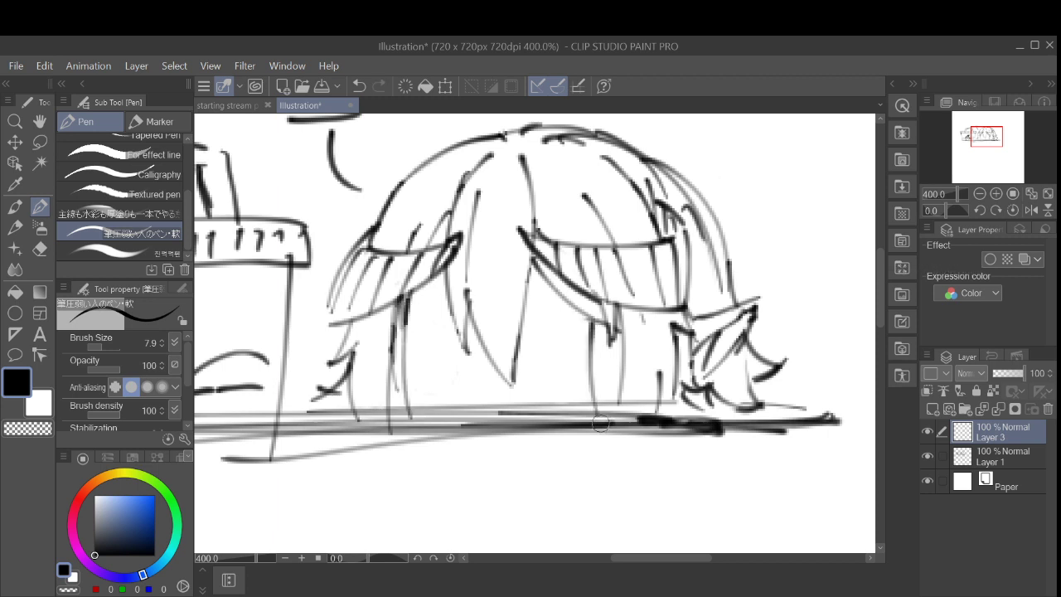
{"action": "key", "text": "ctrl+z"}
{"action": "left_click_drag", "start_coordinate": [590, 316], "coordinate": [597, 421]}
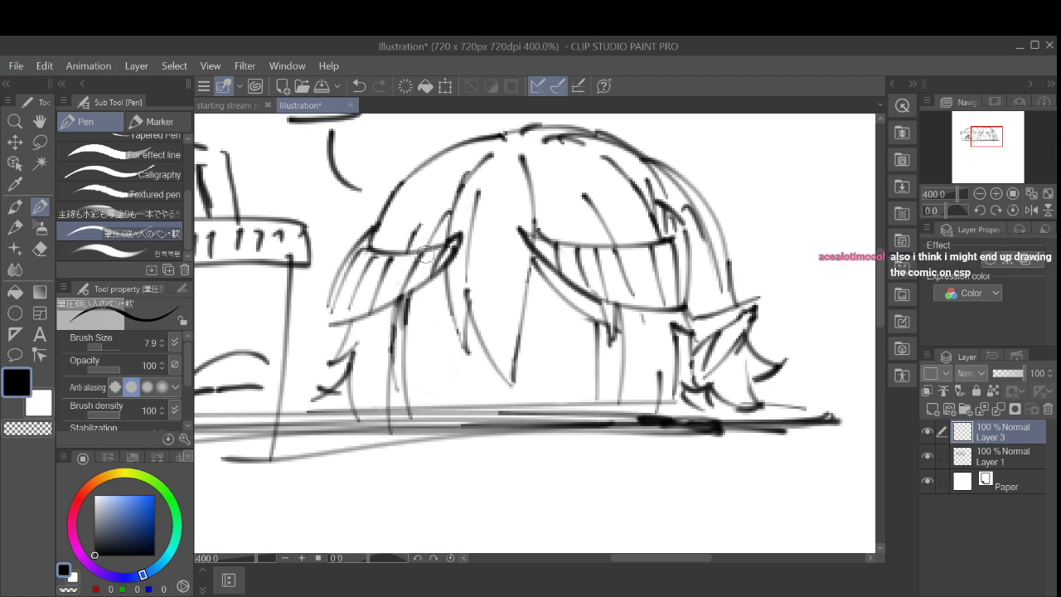
Step: Add short curved strokes across the hair's right-hand outline above the ear and undo the excess ones
{"action": "mouse_move", "coordinate": [693, 249]}
{"action": "left_mouse_down"}
{"action": "mouse_move", "coordinate": [728, 247]}
{"action": "mouse_move", "coordinate": [737, 230]}
{"action": "mouse_move", "coordinate": [741, 241]}
{"action": "left_mouse_up"}
{"action": "key", "text": "ctrl+z"}
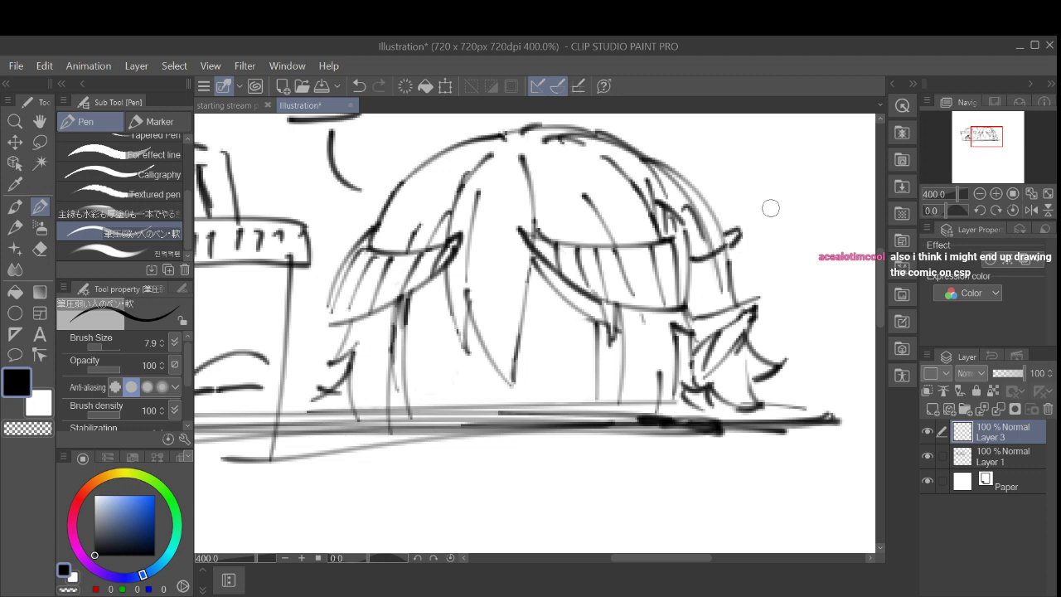
{"action": "key", "text": "ctrl+z"}
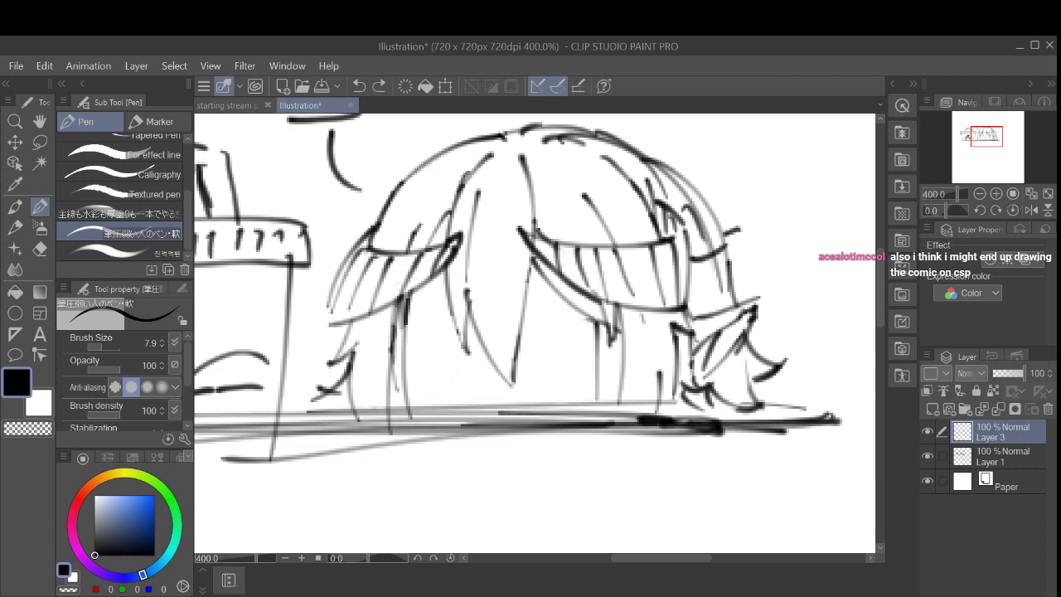
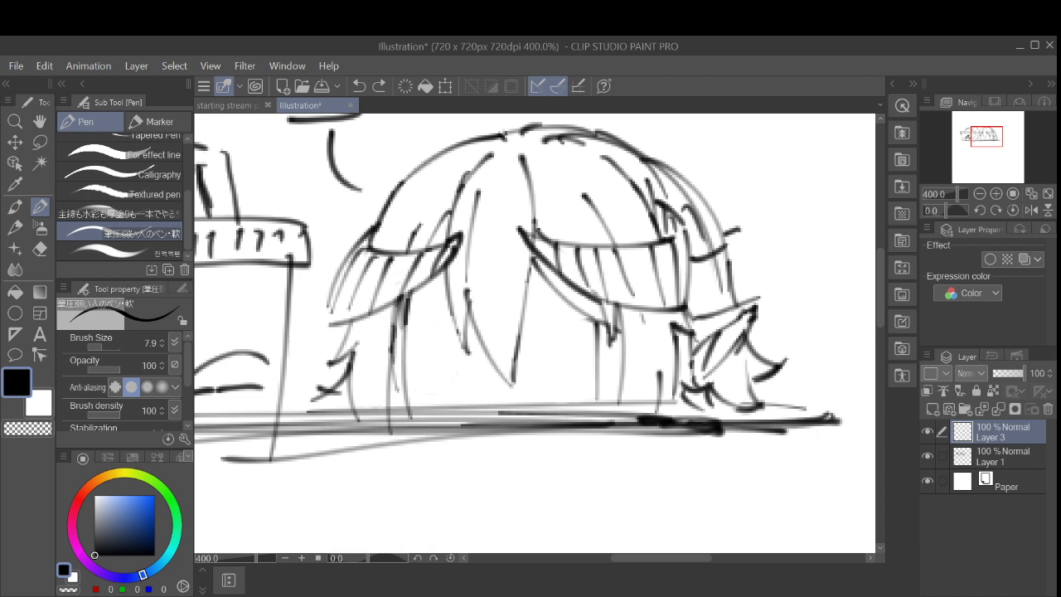
Step: Try the 瞳にひと手間用ブラシ1 airbrush at size 40 in the blank area beside the head and undo the test
{"action": "key", "text": "b"}
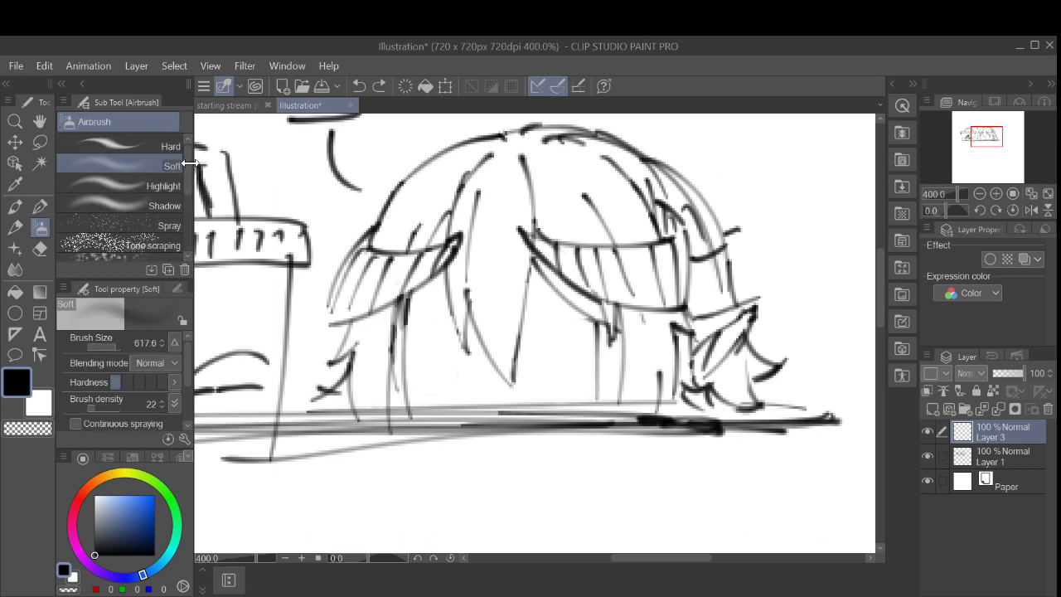
{"action": "left_click_drag", "start_coordinate": [187, 163], "coordinate": [186, 267]}
{"action": "left_click", "coordinate": [147, 247]}
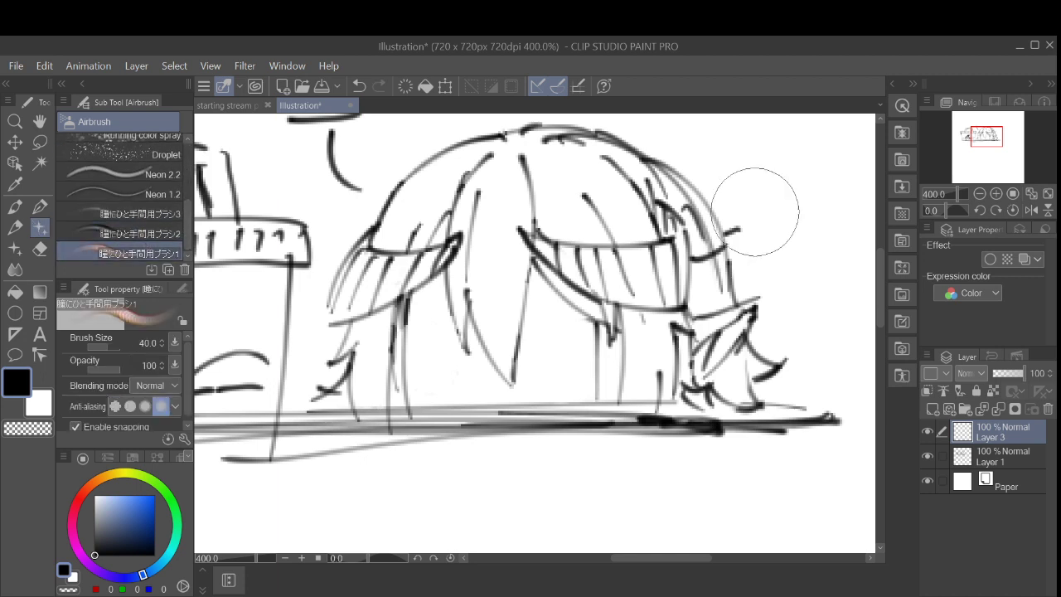
{"action": "left_click", "coordinate": [801, 255]}
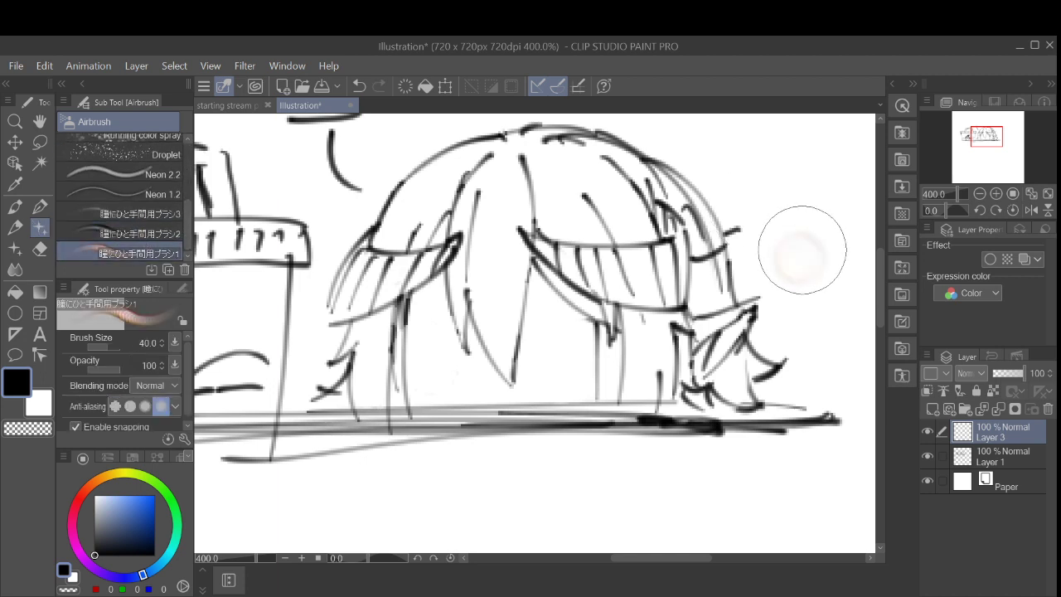
{"action": "key", "text": "ctrl+z"}
{"action": "key", "text": "ctrl+z"}
{"action": "mouse_move", "coordinate": [802, 249]}
{"action": "left_mouse_down"}
{"action": "mouse_move", "coordinate": [636, 339]}
{"action": "mouse_move", "coordinate": [649, 379]}
{"action": "mouse_move", "coordinate": [652, 361]}
{"action": "left_mouse_up"}
{"action": "key", "text": "ctrl+z"}
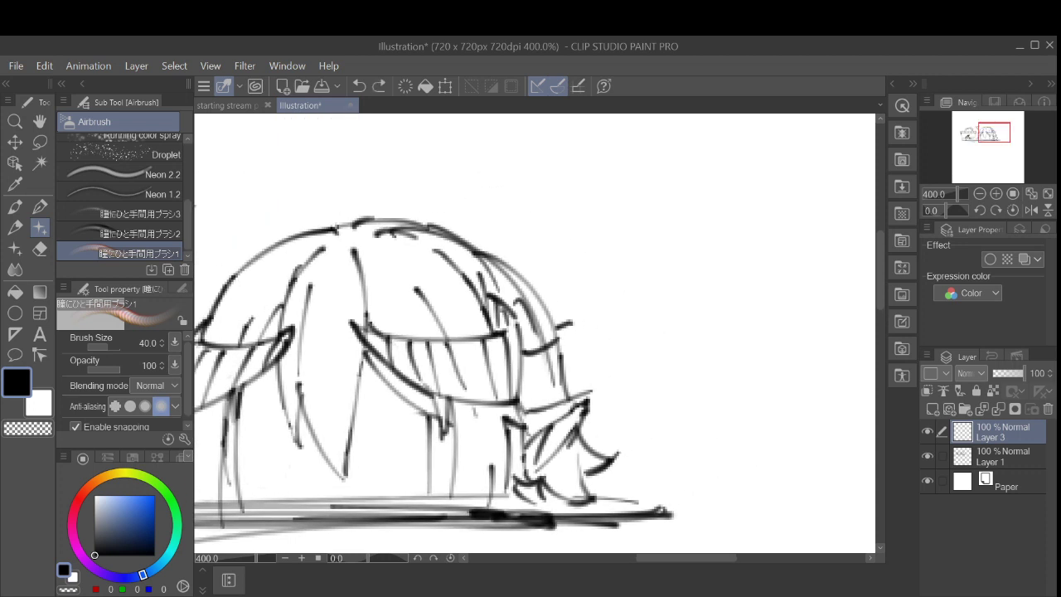
Step: Try dabs and strokes with the 瞳にひと手間用ブラシ2 airbrush at size 40 beside the head, undoing each one
{"action": "left_click", "coordinate": [120, 233]}
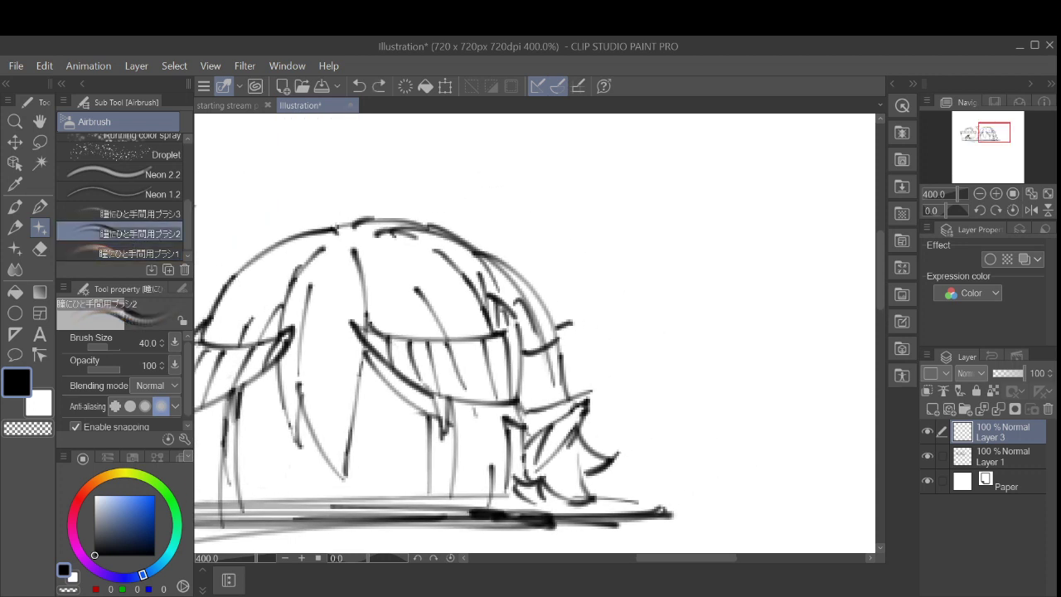
{"action": "left_click", "coordinate": [639, 292]}
{"action": "left_click", "coordinate": [672, 390]}
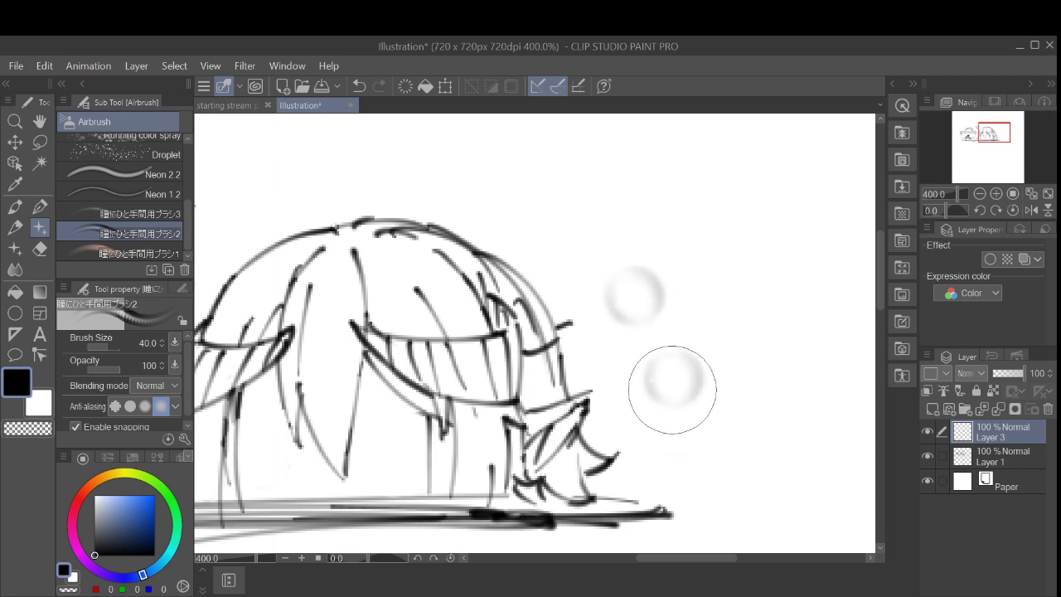
{"action": "key", "text": "ctrl+z"}
{"action": "key", "text": "ctrl+z"}
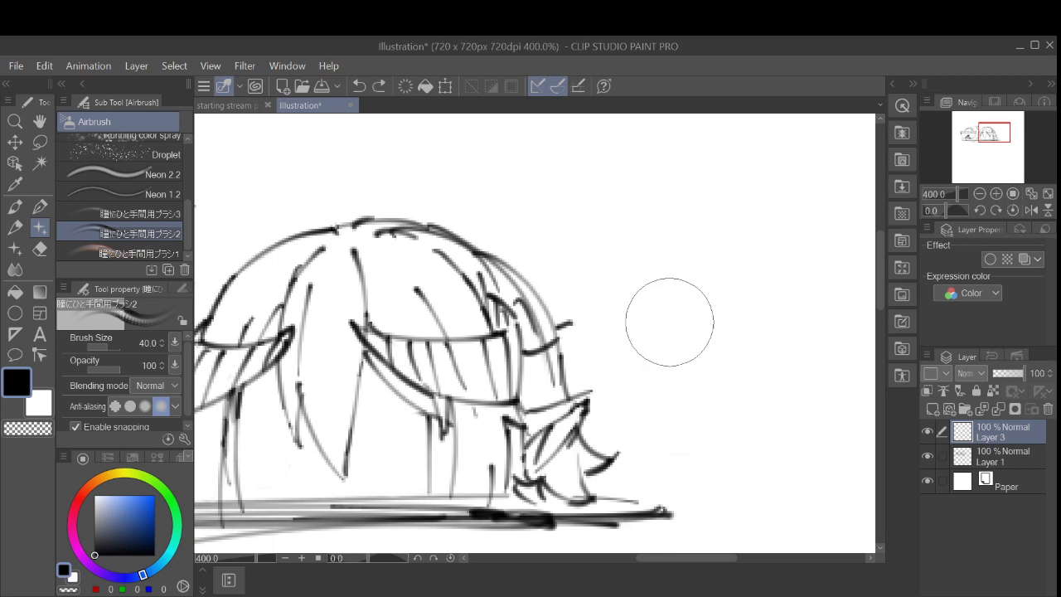
{"action": "left_click_drag", "start_coordinate": [652, 353], "coordinate": [674, 320]}
{"action": "key", "text": "ctrl+z"}
{"action": "mouse_move", "coordinate": [720, 236]}
{"action": "left_mouse_down"}
{"action": "mouse_move", "coordinate": [670, 287]}
{"action": "mouse_move", "coordinate": [790, 265]}
{"action": "mouse_move", "coordinate": [616, 356]}
{"action": "mouse_move", "coordinate": [734, 256]}
{"action": "mouse_move", "coordinate": [734, 390]}
{"action": "left_mouse_up"}
{"action": "key", "text": "ctrl+z"}
Step: Try a stroke with the Neon 2.2 airbrush at size 300 beside the head and undo it
{"action": "left_click", "coordinate": [121, 174]}
{"action": "left_click_drag", "start_coordinate": [597, 170], "coordinate": [721, 286]}
{"action": "scroll", "coordinate": [879, 324], "scroll_direction": "down", "scroll_amount": 3}
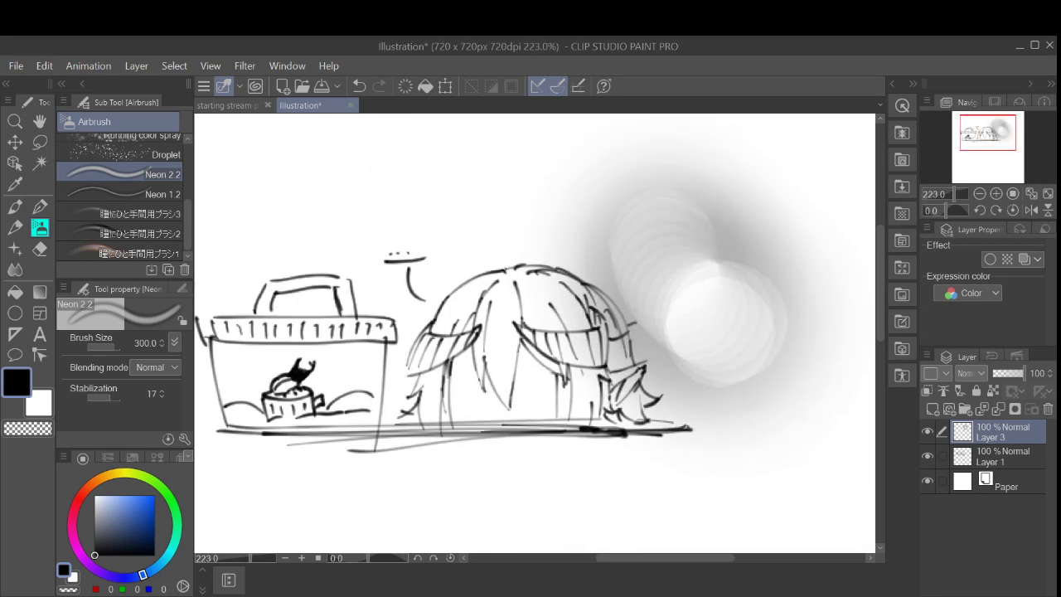
{"action": "key", "text": "ctrl+z"}
Step: Try the hair highlight 5 watercolor brush beside the head and reduce its size to 2.1
{"action": "left_click", "coordinate": [39, 206]}
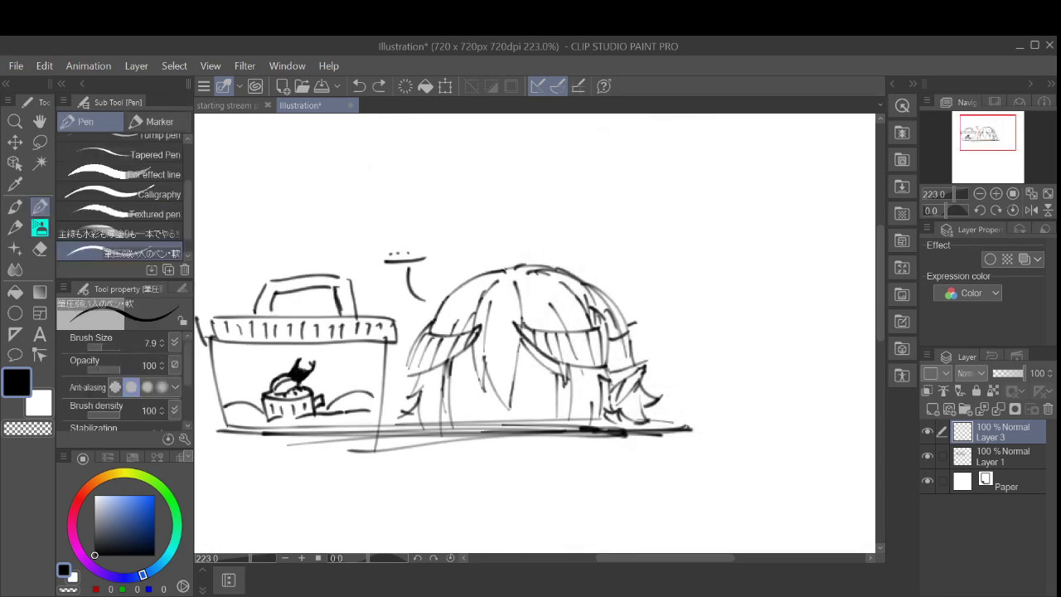
{"action": "left_click", "coordinate": [15, 206]}
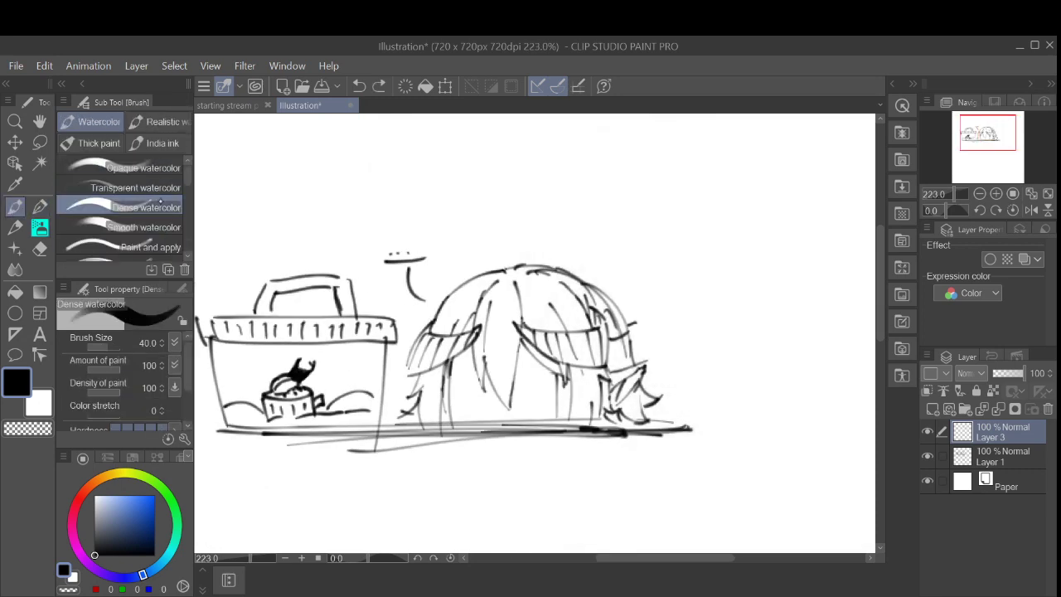
{"action": "left_click_drag", "start_coordinate": [188, 176], "coordinate": [188, 256]}
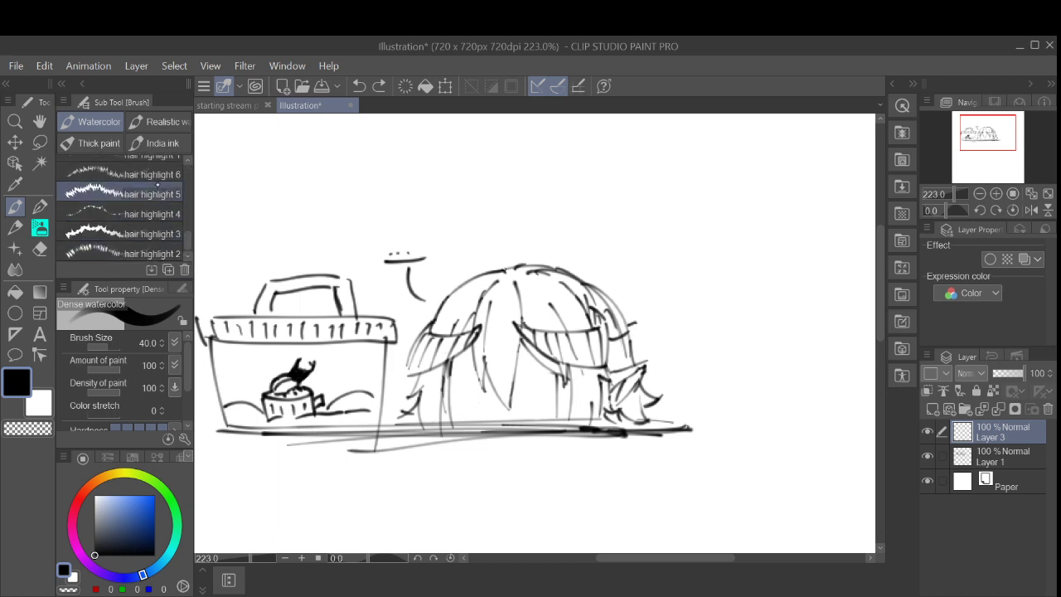
{"action": "left_click", "coordinate": [124, 193]}
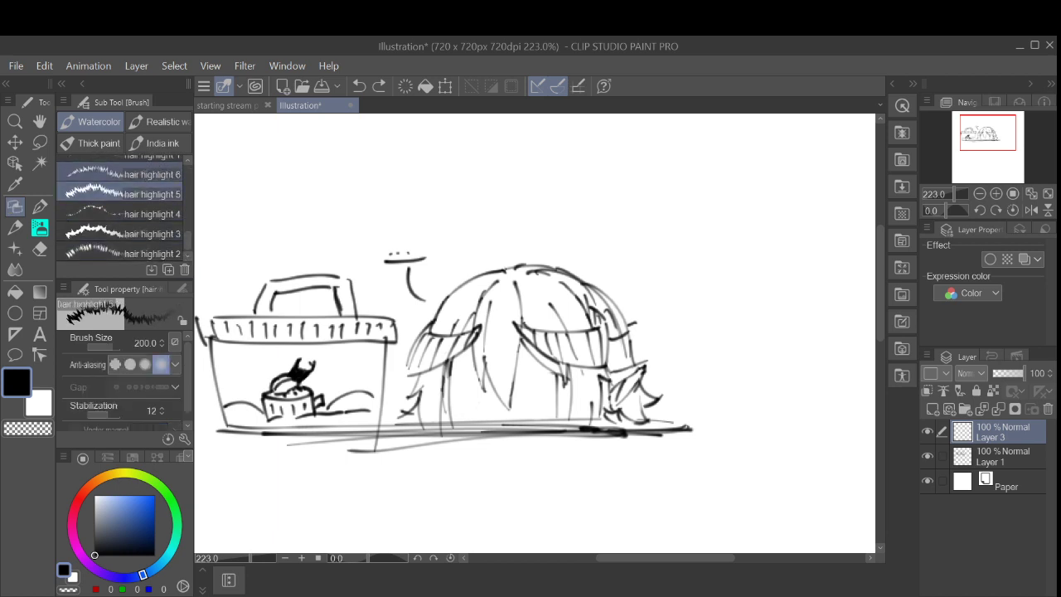
{"action": "mouse_move", "coordinate": [655, 241]}
{"action": "left_mouse_down"}
{"action": "mouse_move", "coordinate": [706, 208]}
{"action": "mouse_move", "coordinate": [720, 290]}
{"action": "left_mouse_up"}
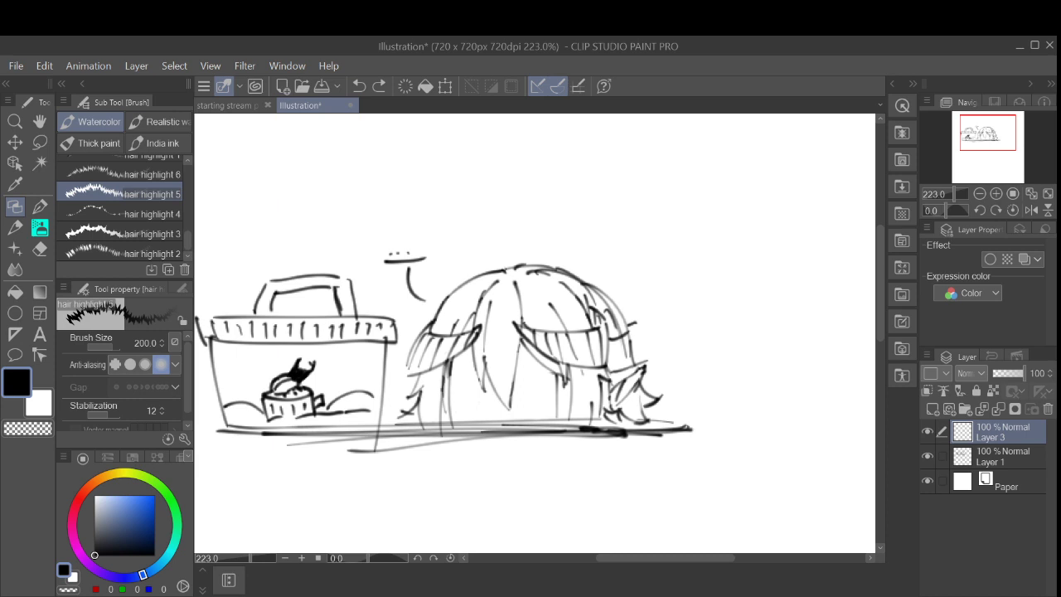
{"action": "left_click_drag", "start_coordinate": [111, 343], "coordinate": [97, 343]}
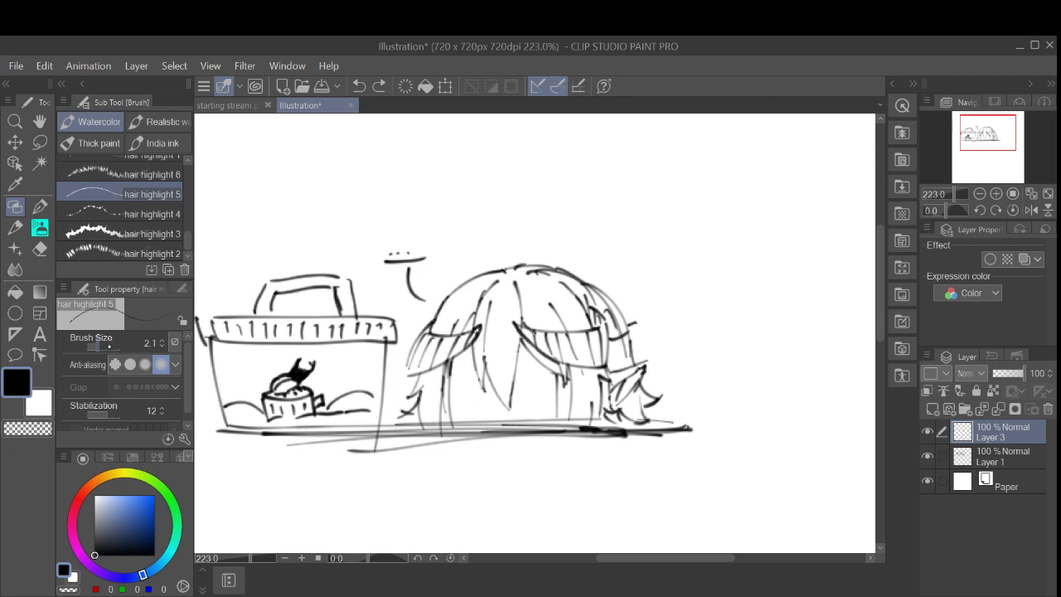
{"action": "left_click", "coordinate": [109, 346]}
Step: Darken the vertical line along the left-hand side of the face with the 筆圧弱い人のペン・軟 pen at size 7.9
{"action": "key", "text": "p"}
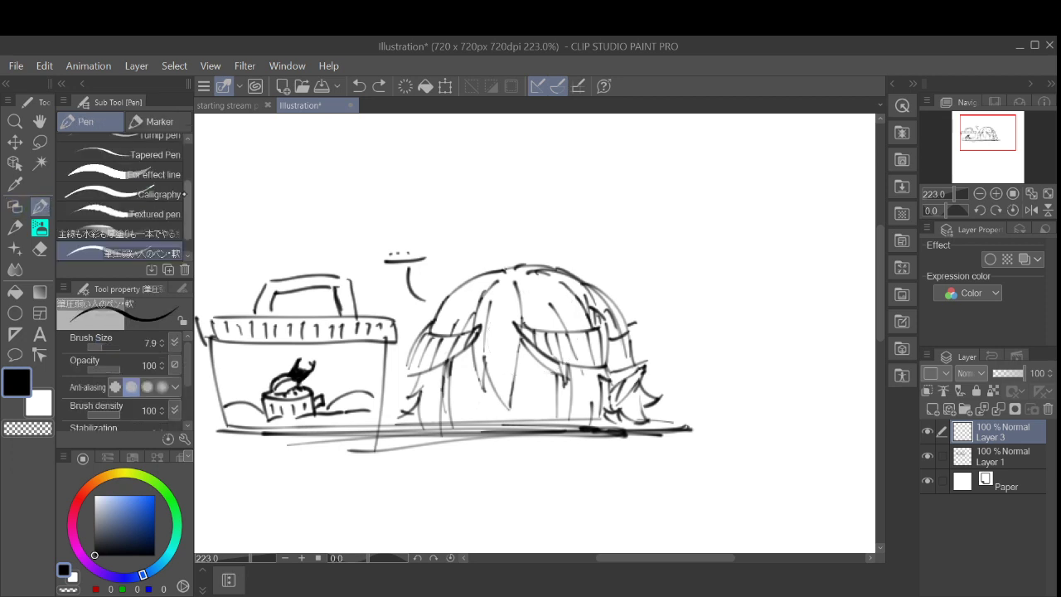
{"action": "scroll", "coordinate": [120, 195], "scroll_direction": "down", "scroll_amount": 1}
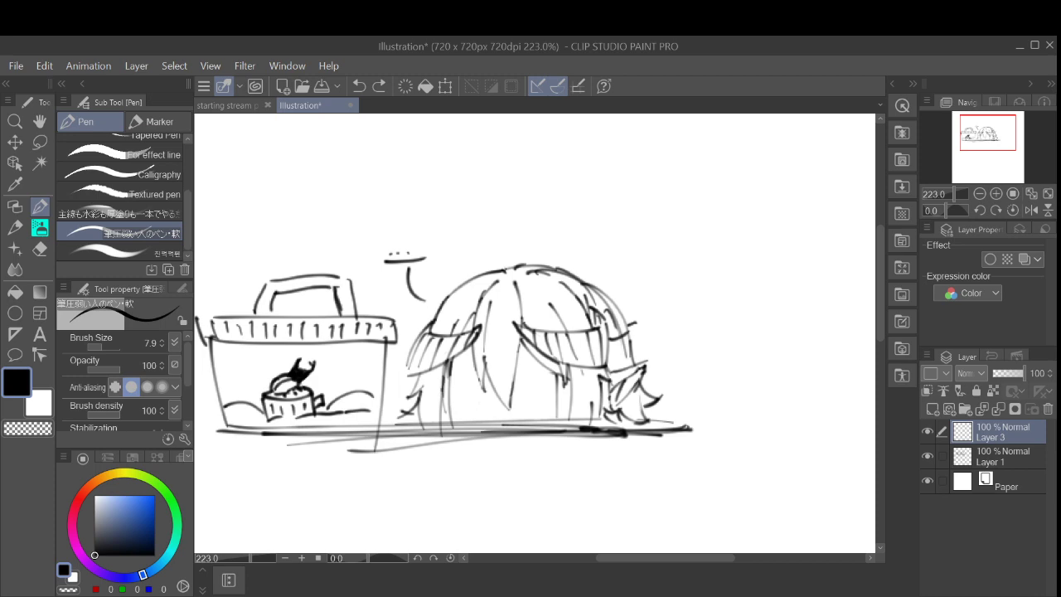
{"action": "scroll", "coordinate": [389, 466], "scroll_direction": "up", "scroll_amount": 4}
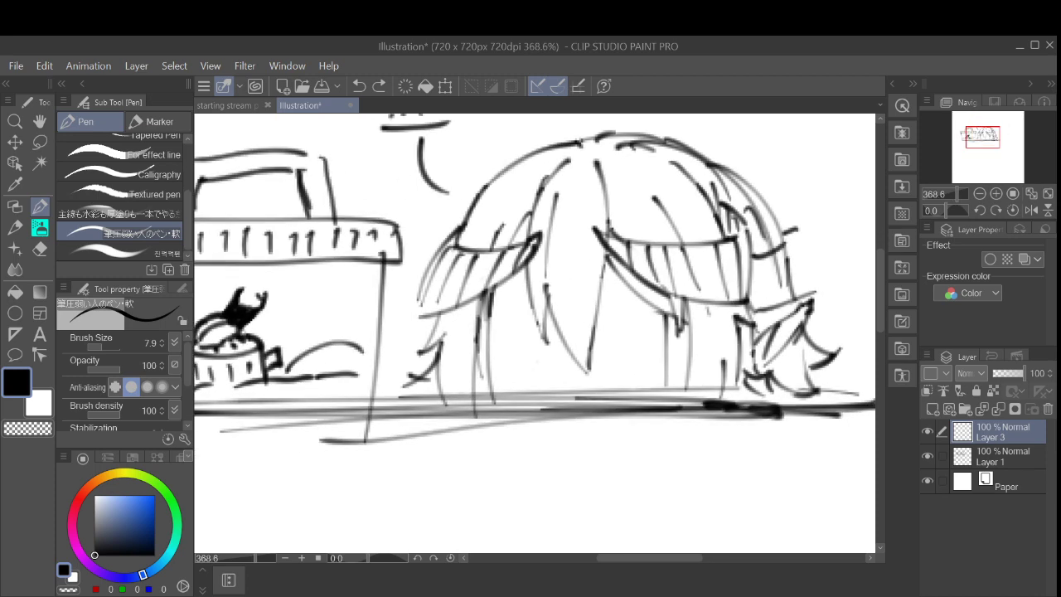
{"action": "left_click_drag", "start_coordinate": [489, 290], "coordinate": [489, 403]}
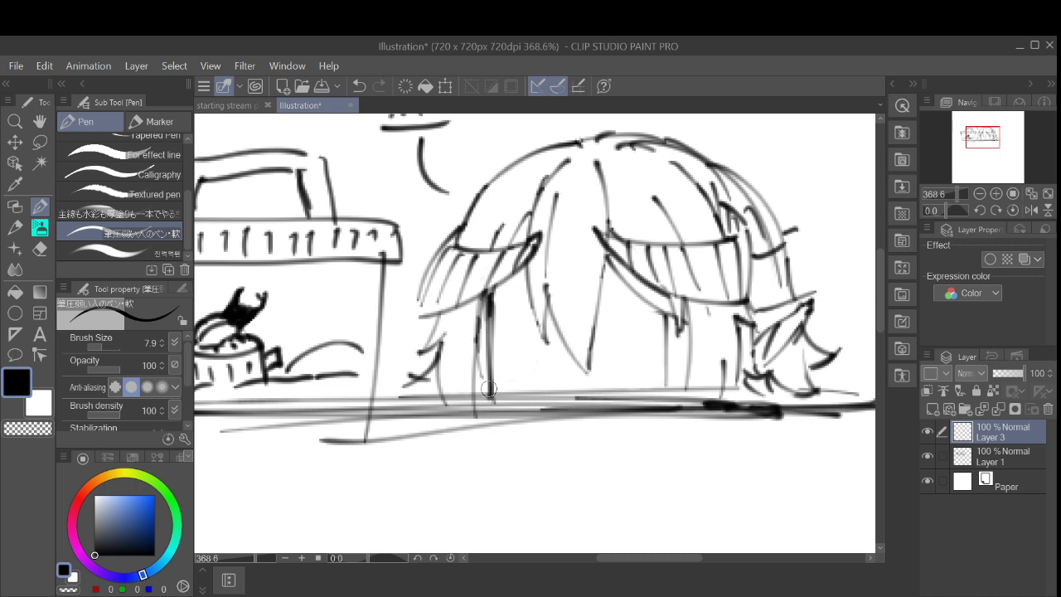
Step: Draw a thick vertical bar crossed by horizontal bars in place of the left-hand eye and undo the lowest crossbar
{"action": "left_click_drag", "start_coordinate": [509, 314], "coordinate": [538, 313]}
{"action": "key", "text": "ctrl+z"}
{"action": "mouse_move", "coordinate": [510, 313]}
{"action": "left_mouse_down"}
{"action": "mouse_move", "coordinate": [567, 313]}
{"action": "mouse_move", "coordinate": [544, 314]}
{"action": "mouse_move", "coordinate": [540, 336]}
{"action": "left_mouse_up"}
{"action": "mouse_move", "coordinate": [539, 292]}
{"action": "left_mouse_down"}
{"action": "mouse_move", "coordinate": [541, 344]}
{"action": "mouse_move", "coordinate": [561, 339]}
{"action": "left_mouse_up"}
{"action": "mouse_move", "coordinate": [561, 339]}
{"action": "left_mouse_down"}
{"action": "mouse_move", "coordinate": [528, 339]}
{"action": "mouse_move", "coordinate": [573, 337]}
{"action": "mouse_move", "coordinate": [511, 338]}
{"action": "mouse_move", "coordinate": [539, 379]}
{"action": "mouse_move", "coordinate": [565, 366]}
{"action": "left_mouse_up"}
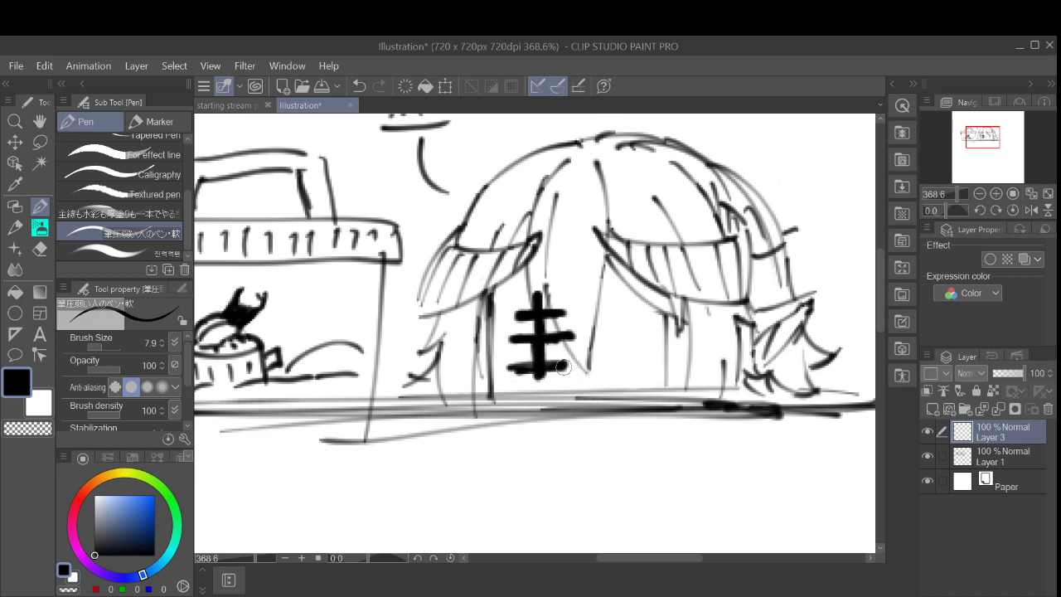
{"action": "key", "text": "ctrl+z"}
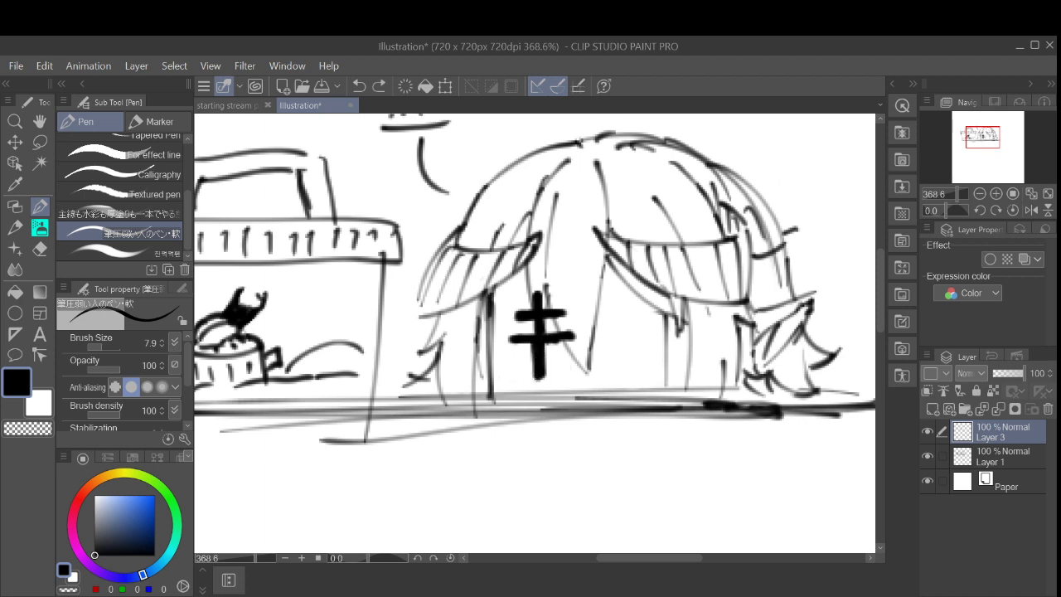
Step: Undo the whole first attempt at the bold 封 character drawn across the face
{"action": "mouse_move", "coordinate": [524, 373]}
{"action": "left_mouse_down"}
{"action": "mouse_move", "coordinate": [556, 370]}
{"action": "mouse_move", "coordinate": [537, 390]}
{"action": "mouse_move", "coordinate": [553, 392]}
{"action": "mouse_move", "coordinate": [513, 395]}
{"action": "mouse_move", "coordinate": [568, 395]}
{"action": "mouse_move", "coordinate": [566, 369]}
{"action": "mouse_move", "coordinate": [523, 375]}
{"action": "mouse_move", "coordinate": [561, 374]}
{"action": "left_mouse_up"}
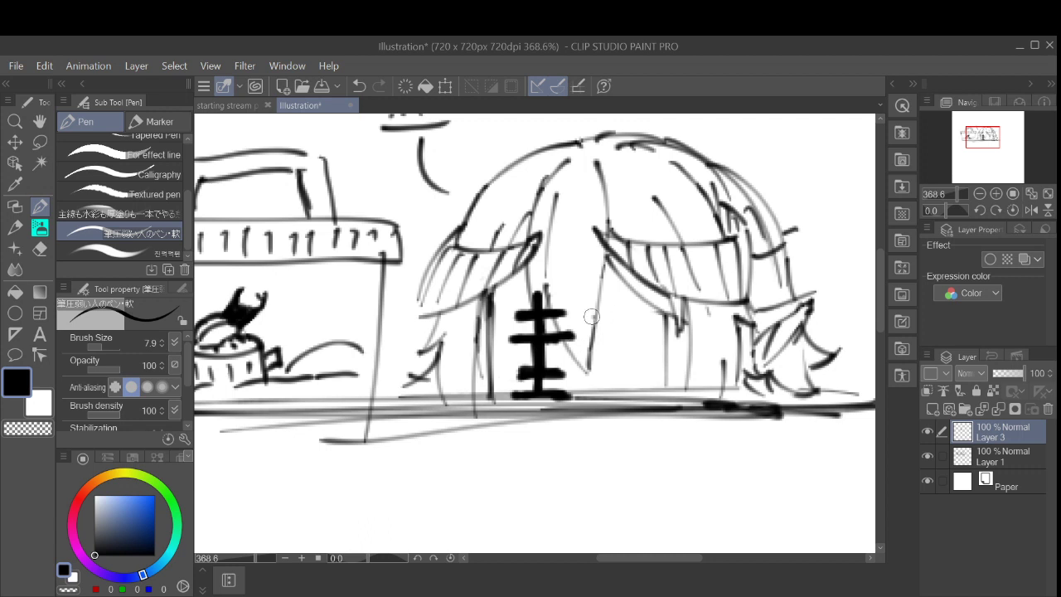
{"action": "mouse_move", "coordinate": [590, 316]}
{"action": "left_mouse_down"}
{"action": "mouse_move", "coordinate": [633, 314]}
{"action": "mouse_move", "coordinate": [591, 318]}
{"action": "mouse_move", "coordinate": [607, 317]}
{"action": "mouse_move", "coordinate": [619, 358]}
{"action": "left_mouse_up"}
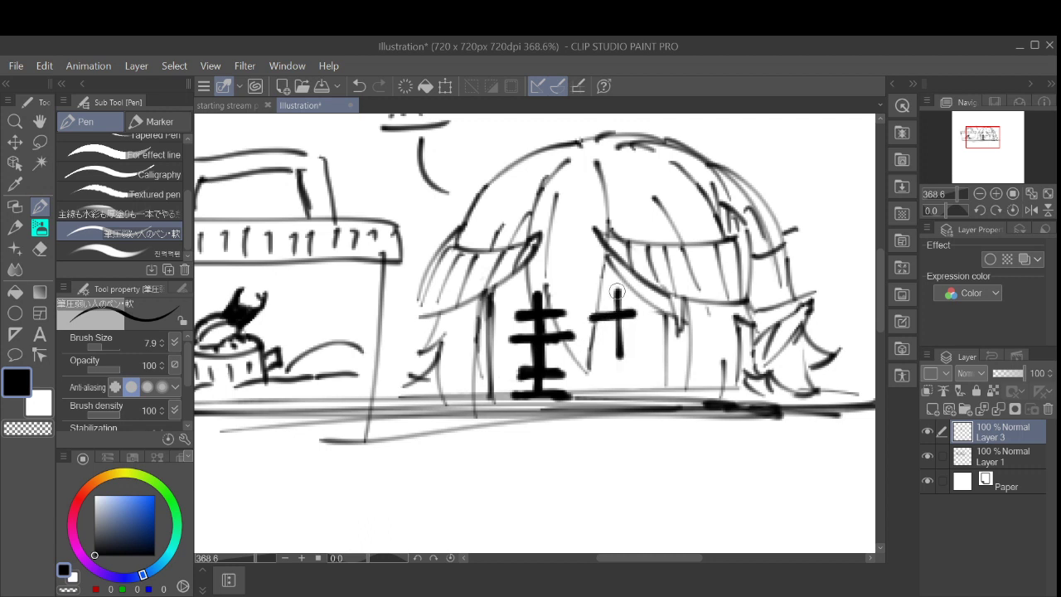
{"action": "key", "text": "ctrl+z"}
{"action": "key", "text": "ctrl+z"}
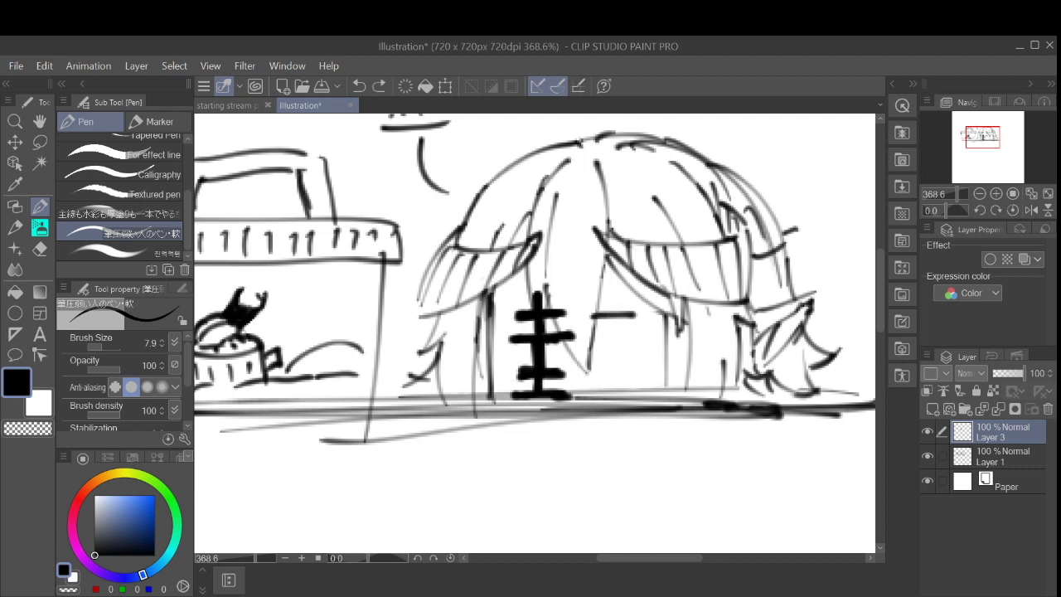
{"action": "key", "text": "ctrl+z"}
{"action": "key", "text": "ctrl+z"}
{"action": "key", "text": "ctrl+z"}
{"action": "key", "text": "ctrl+z"}
{"action": "key", "text": "ctrl+z"}
{"action": "key", "text": "ctrl+z"}
{"action": "key", "text": "ctrl+z"}
{"action": "key", "text": "ctrl+z"}
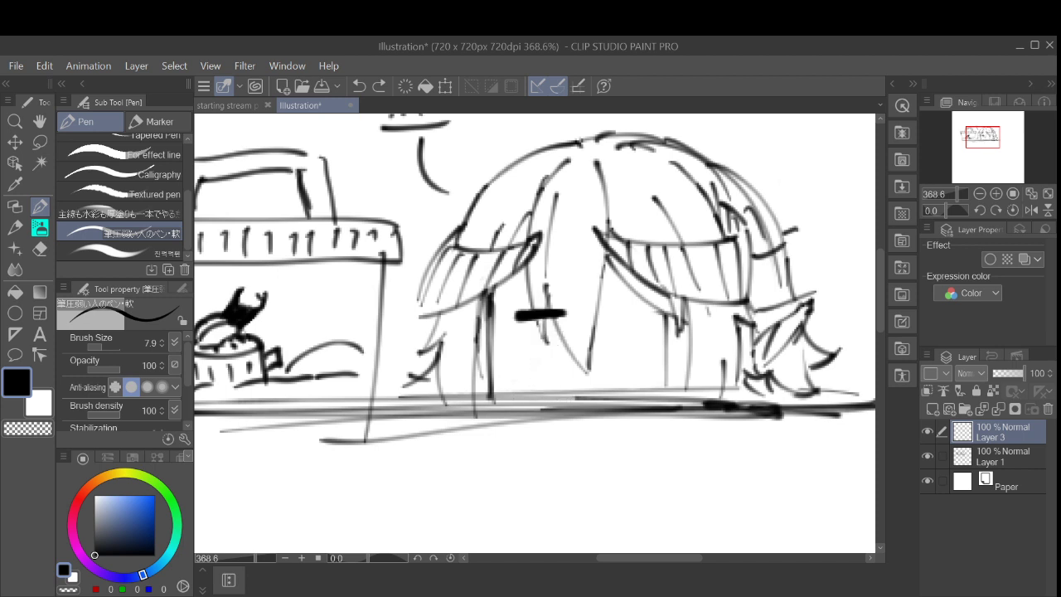
{"action": "key", "text": "ctrl+z"}
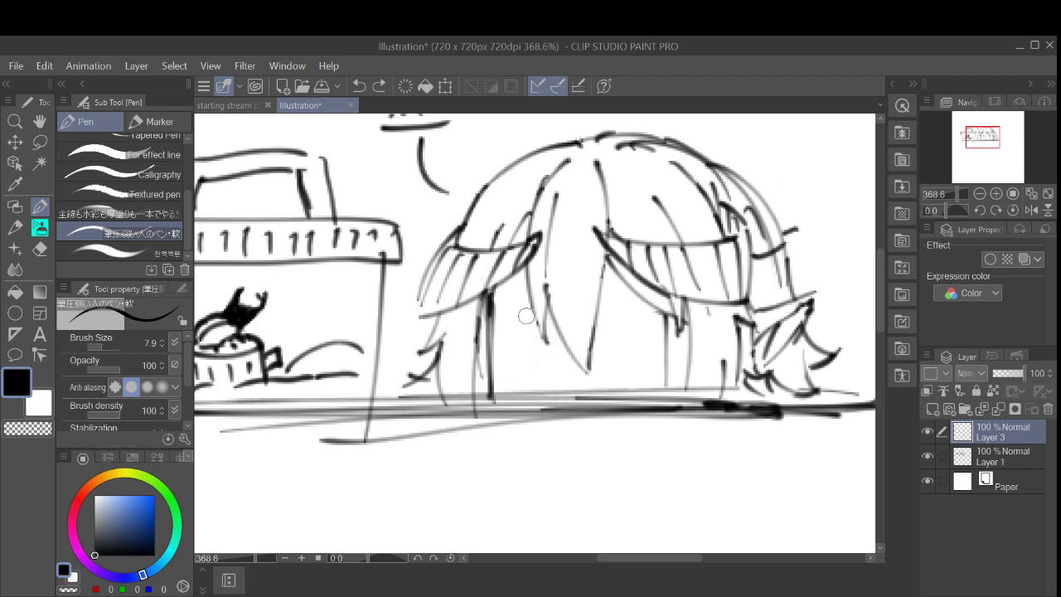
Step: Draw the 圭 half of the character 封 in bold black strokes over the left-hand eye area
{"action": "mouse_move", "coordinate": [515, 316]}
{"action": "left_mouse_down"}
{"action": "mouse_move", "coordinate": [556, 310]}
{"action": "mouse_move", "coordinate": [524, 318]}
{"action": "mouse_move", "coordinate": [554, 312]}
{"action": "mouse_move", "coordinate": [537, 335]}
{"action": "mouse_move", "coordinate": [537, 312]}
{"action": "mouse_move", "coordinate": [539, 335]}
{"action": "mouse_move", "coordinate": [560, 333]}
{"action": "mouse_move", "coordinate": [540, 346]}
{"action": "mouse_move", "coordinate": [540, 365]}
{"action": "mouse_move", "coordinate": [566, 355]}
{"action": "left_mouse_up"}
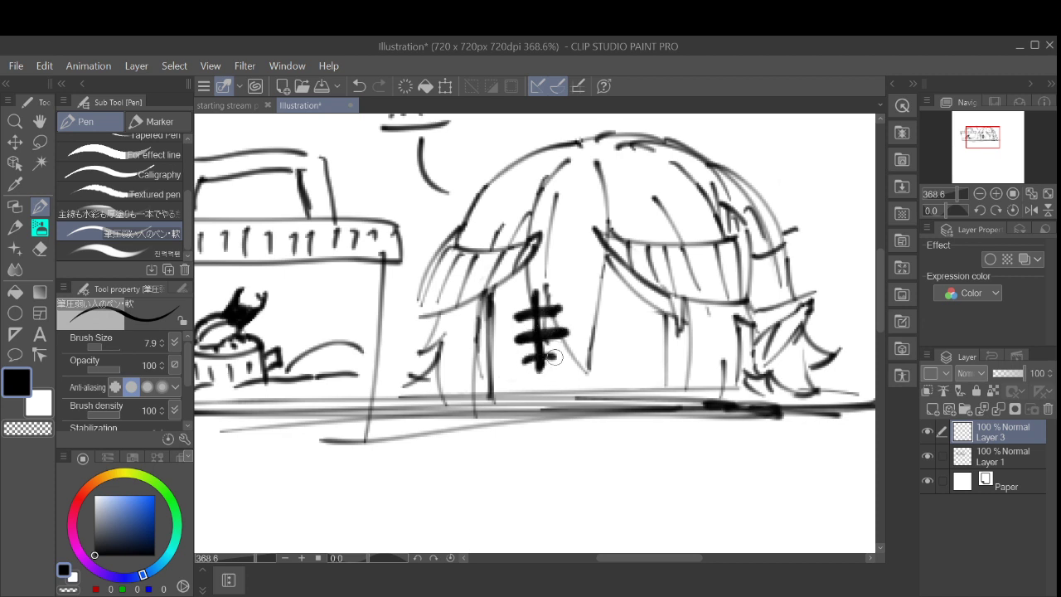
{"action": "left_click_drag", "start_coordinate": [509, 375], "coordinate": [587, 371]}
{"action": "key", "text": "ctrl+z"}
{"action": "left_click_drag", "start_coordinate": [522, 378], "coordinate": [572, 373]}
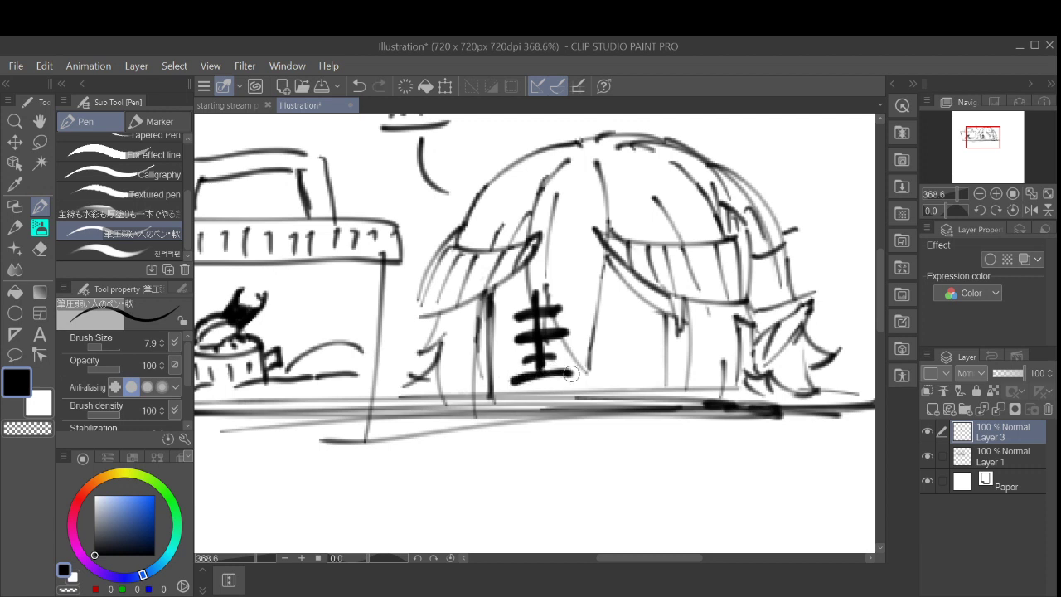
Step: Draw the 寸 half of the character 封 in bold black strokes over the right-hand eye area, with a hooked vertical and a short dot
{"action": "mouse_move", "coordinate": [589, 310]}
{"action": "left_mouse_down"}
{"action": "mouse_move", "coordinate": [635, 311]}
{"action": "mouse_move", "coordinate": [618, 298]}
{"action": "mouse_move", "coordinate": [627, 383]}
{"action": "left_mouse_up"}
{"action": "mouse_move", "coordinate": [617, 288]}
{"action": "left_mouse_down"}
{"action": "mouse_move", "coordinate": [630, 387]}
{"action": "mouse_move", "coordinate": [604, 371]}
{"action": "mouse_move", "coordinate": [631, 386]}
{"action": "left_mouse_up"}
{"action": "left_click_drag", "start_coordinate": [616, 299], "coordinate": [631, 378]}
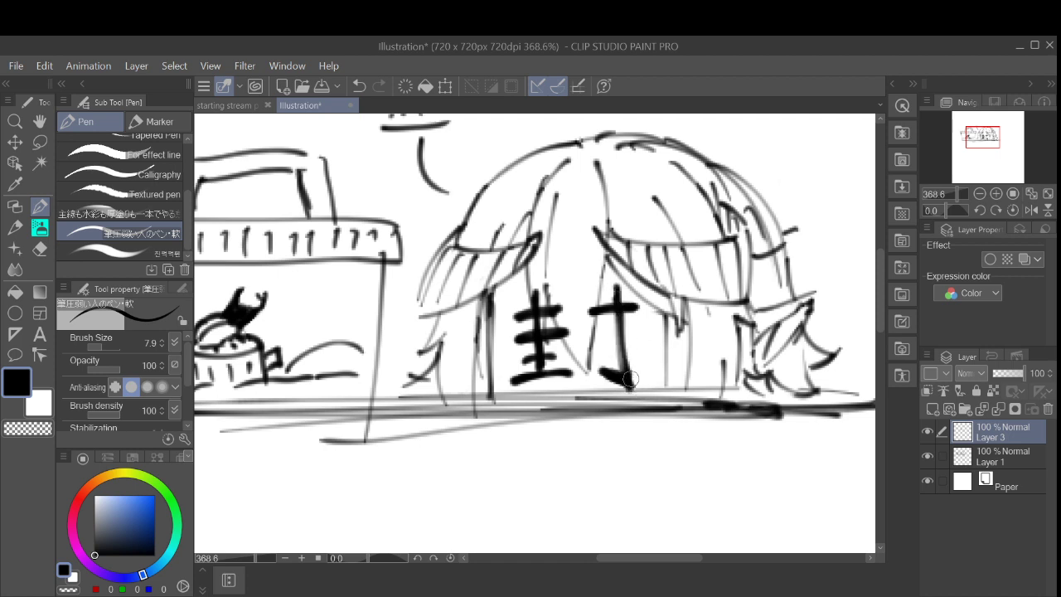
{"action": "left_click_drag", "start_coordinate": [601, 337], "coordinate": [602, 341]}
{"action": "key", "text": "ctrl+z"}
{"action": "left_click_drag", "start_coordinate": [595, 335], "coordinate": [607, 346]}
{"action": "key", "text": "ctrl+z"}
{"action": "mouse_move", "coordinate": [608, 346]}
{"action": "left_mouse_down"}
{"action": "mouse_move", "coordinate": [513, 385]}
{"action": "mouse_move", "coordinate": [537, 419]}
{"action": "left_mouse_up"}
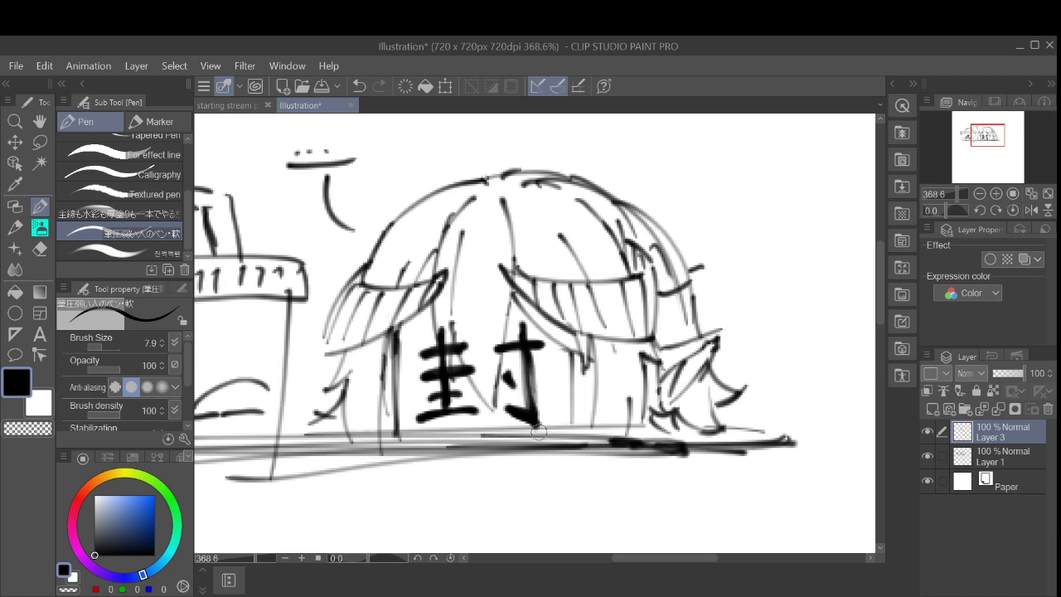
{"action": "key", "text": "ctrl+z"}
{"action": "left_click_drag", "start_coordinate": [528, 340], "coordinate": [539, 425]}
{"action": "left_click_drag", "start_coordinate": [528, 360], "coordinate": [539, 425]}
Step: Try to erase the parts of the 圭 half that overlap the hair lock with the size 11 Hard eraser
{"action": "key", "text": "e"}
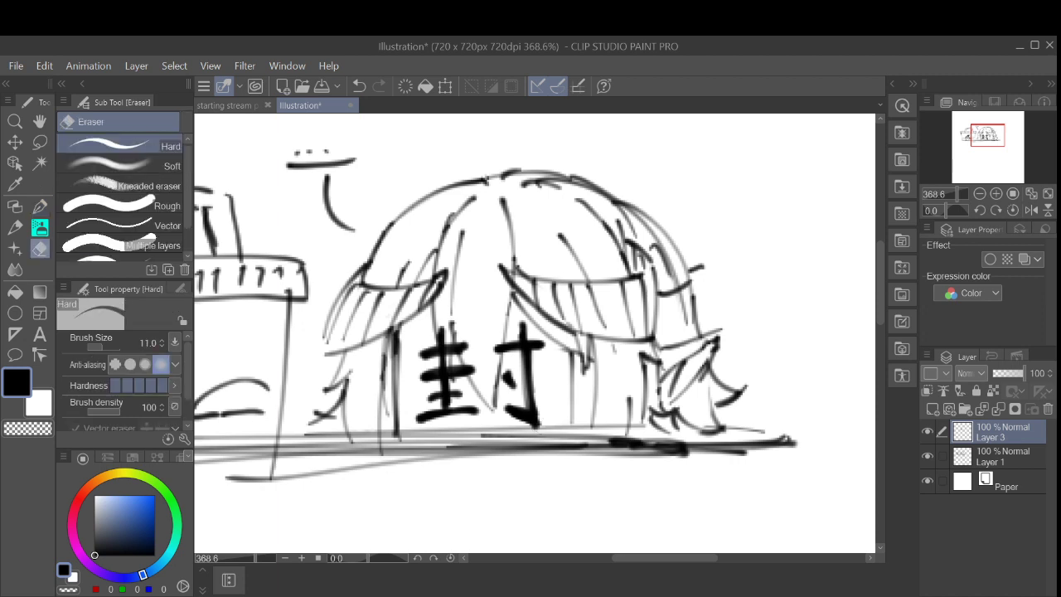
{"action": "mouse_move", "coordinate": [452, 313]}
{"action": "left_mouse_down"}
{"action": "mouse_move", "coordinate": [479, 380]}
{"action": "mouse_move", "coordinate": [438, 304]}
{"action": "mouse_move", "coordinate": [448, 374]}
{"action": "left_mouse_up"}
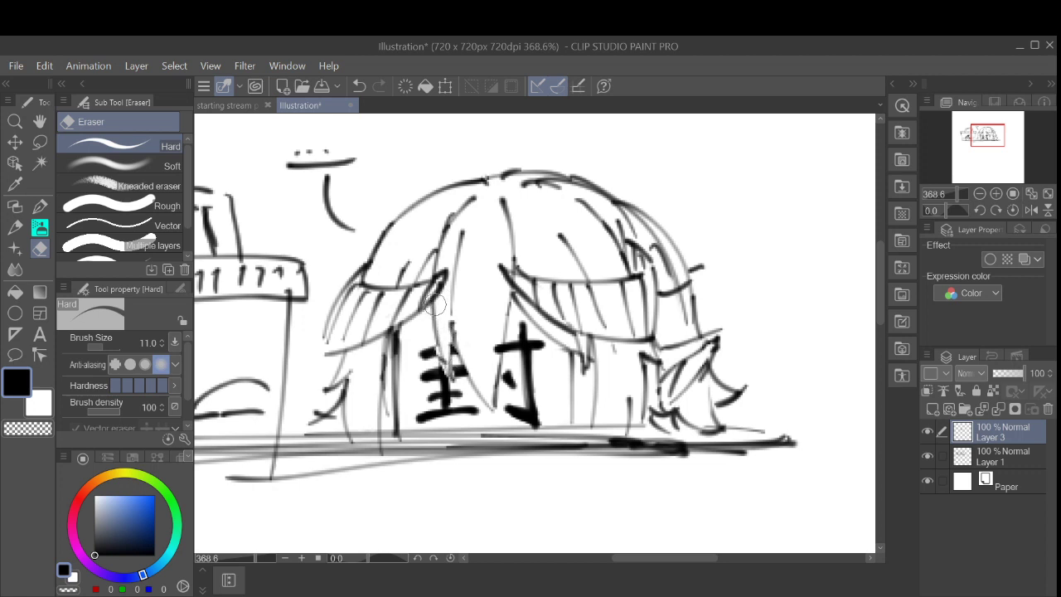
{"action": "key", "text": "ctrl+z"}
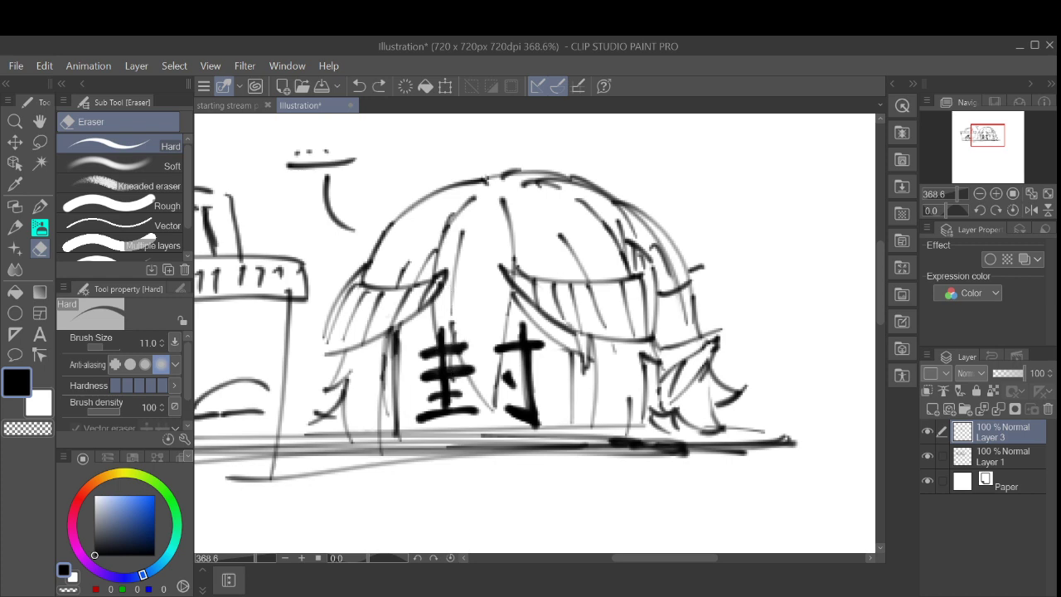
{"action": "scroll", "coordinate": [412, 358], "scroll_direction": "up", "scroll_amount": 5}
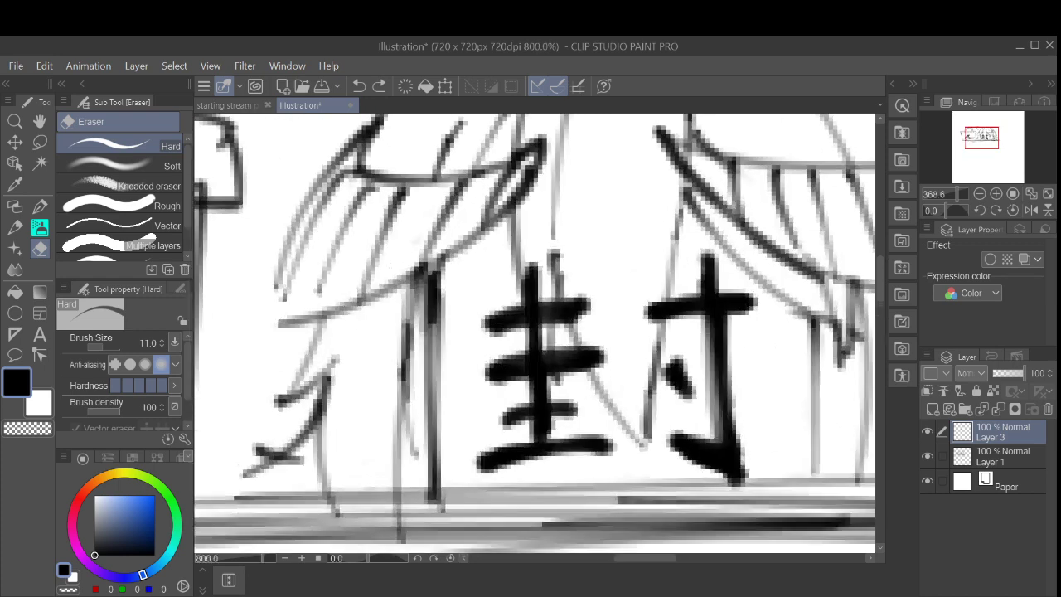
{"action": "scroll", "coordinate": [570, 381], "scroll_direction": "down", "scroll_amount": 2}
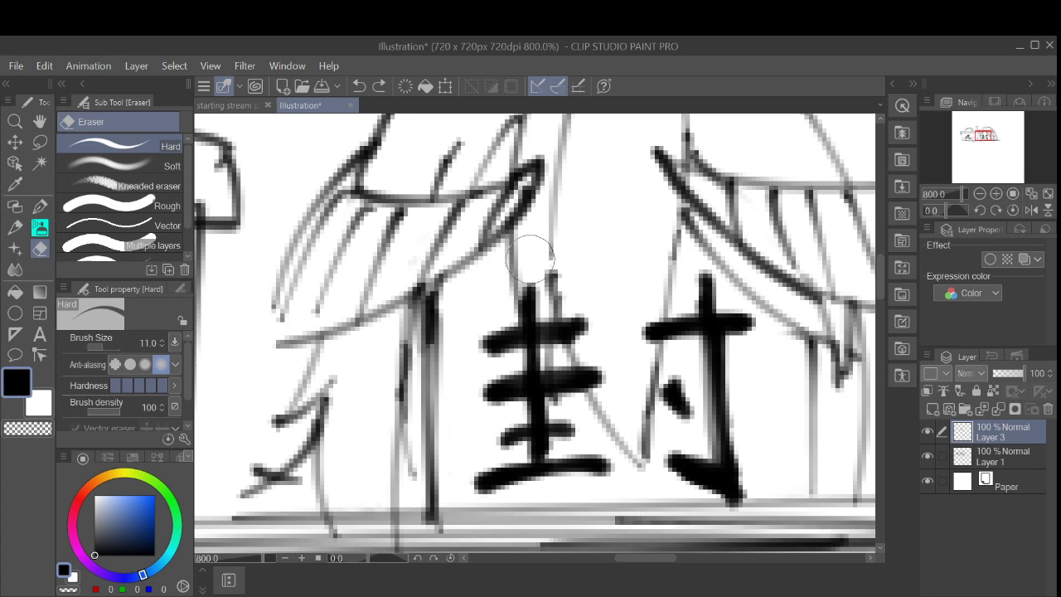
{"action": "mouse_move", "coordinate": [533, 260]}
{"action": "left_mouse_down"}
{"action": "mouse_move", "coordinate": [531, 315]}
{"action": "mouse_move", "coordinate": [546, 365]}
{"action": "left_mouse_up"}
{"action": "mouse_move", "coordinate": [540, 319]}
{"action": "left_mouse_down"}
{"action": "mouse_move", "coordinate": [548, 365]}
{"action": "mouse_move", "coordinate": [527, 306]}
{"action": "mouse_move", "coordinate": [551, 391]}
{"action": "left_mouse_up"}
{"action": "key", "text": "ctrl+z"}
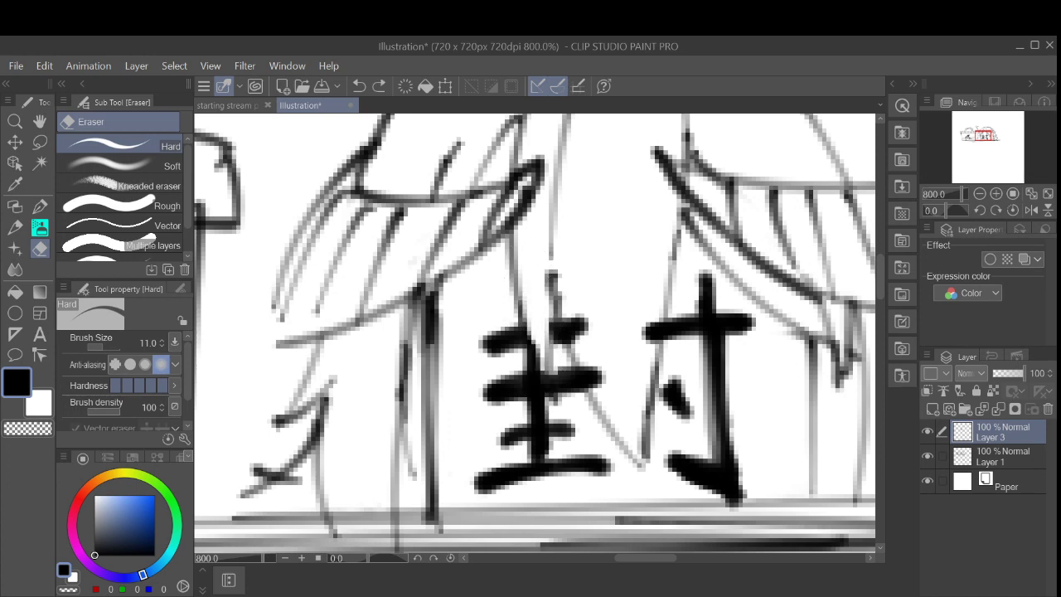
{"action": "key", "text": "ctrl+z"}
Step: Set the Hard eraser size to 2.4 and erase the character strokes that overlap the hair locks beside the central bang
{"action": "left_click_drag", "start_coordinate": [104, 347], "coordinate": [97, 350]}
{"action": "mouse_move", "coordinate": [521, 278]}
{"action": "left_mouse_down"}
{"action": "mouse_move", "coordinate": [531, 340]}
{"action": "mouse_move", "coordinate": [539, 290]}
{"action": "mouse_move", "coordinate": [546, 383]}
{"action": "mouse_move", "coordinate": [520, 274]}
{"action": "mouse_move", "coordinate": [543, 385]}
{"action": "mouse_move", "coordinate": [531, 322]}
{"action": "left_mouse_up"}
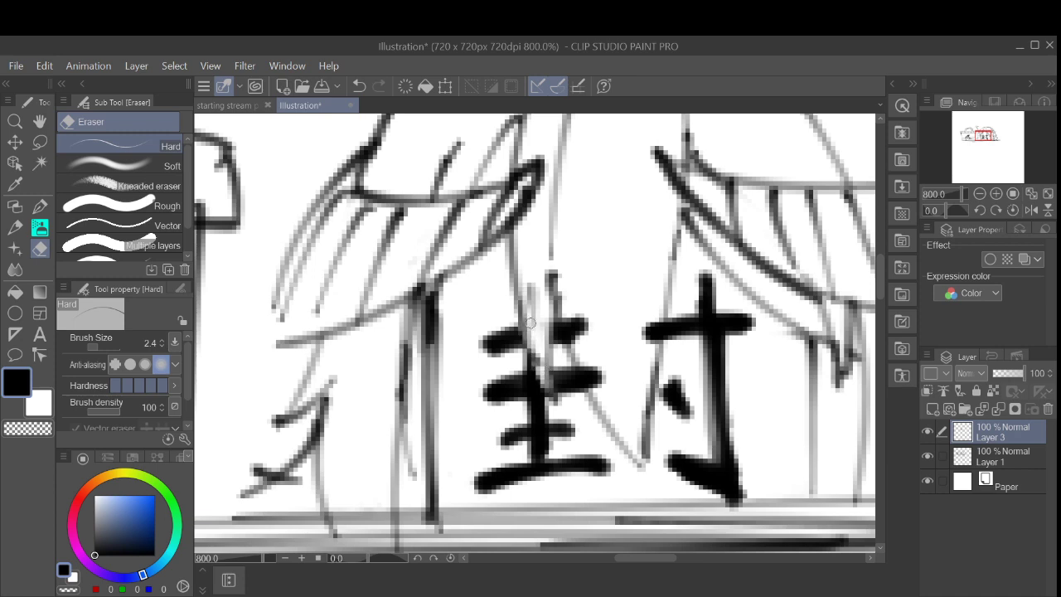
{"action": "scroll", "coordinate": [640, 317], "scroll_direction": "down", "scroll_amount": 5}
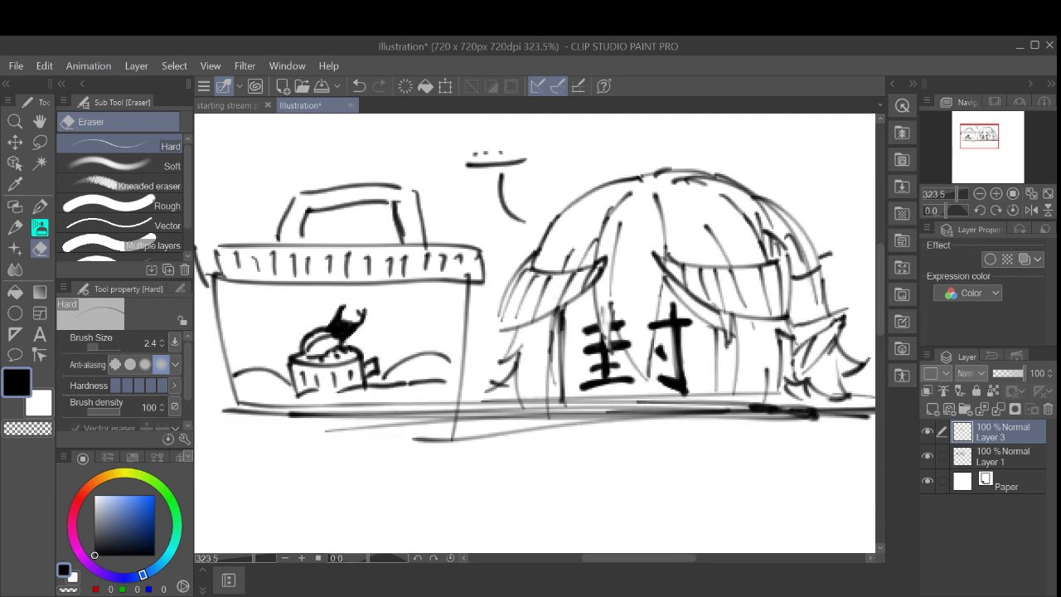
{"action": "left_click_drag", "start_coordinate": [640, 317], "coordinate": [577, 349]}
{"action": "scroll", "coordinate": [582, 354], "scroll_direction": "up", "scroll_amount": 5}
{"action": "mouse_move", "coordinate": [468, 328]}
{"action": "left_mouse_down"}
{"action": "mouse_move", "coordinate": [482, 399]}
{"action": "mouse_move", "coordinate": [483, 356]}
{"action": "mouse_move", "coordinate": [468, 376]}
{"action": "mouse_move", "coordinate": [467, 322]}
{"action": "mouse_move", "coordinate": [471, 342]}
{"action": "left_mouse_up"}
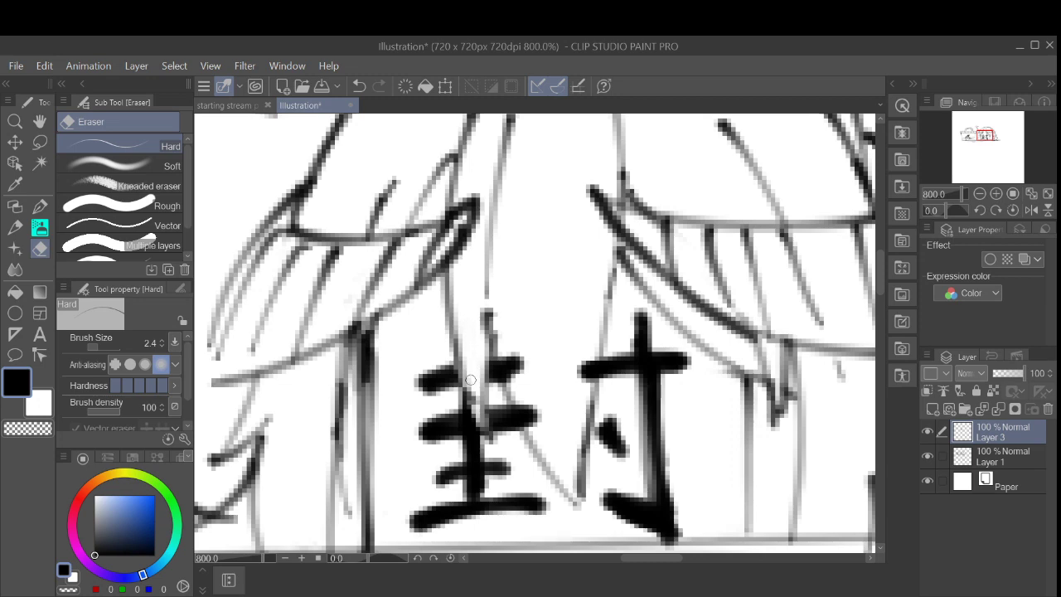
{"action": "mouse_move", "coordinate": [586, 346]}
{"action": "left_mouse_down"}
{"action": "mouse_move", "coordinate": [595, 333]}
{"action": "mouse_move", "coordinate": [604, 341]}
{"action": "mouse_move", "coordinate": [581, 374]}
{"action": "left_mouse_up"}
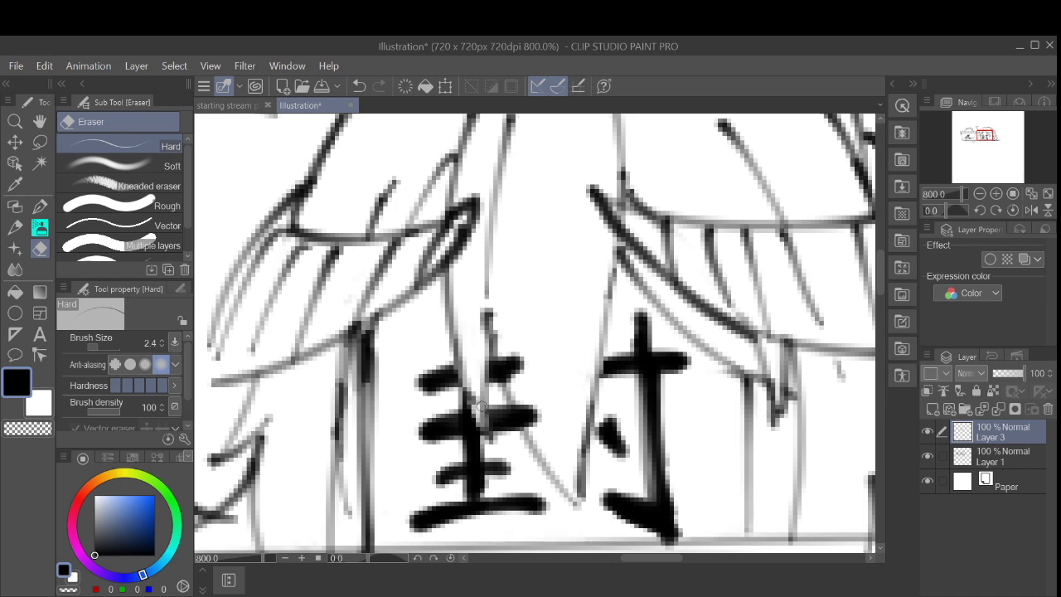
{"action": "scroll", "coordinate": [479, 412], "scroll_direction": "down", "scroll_amount": 2}
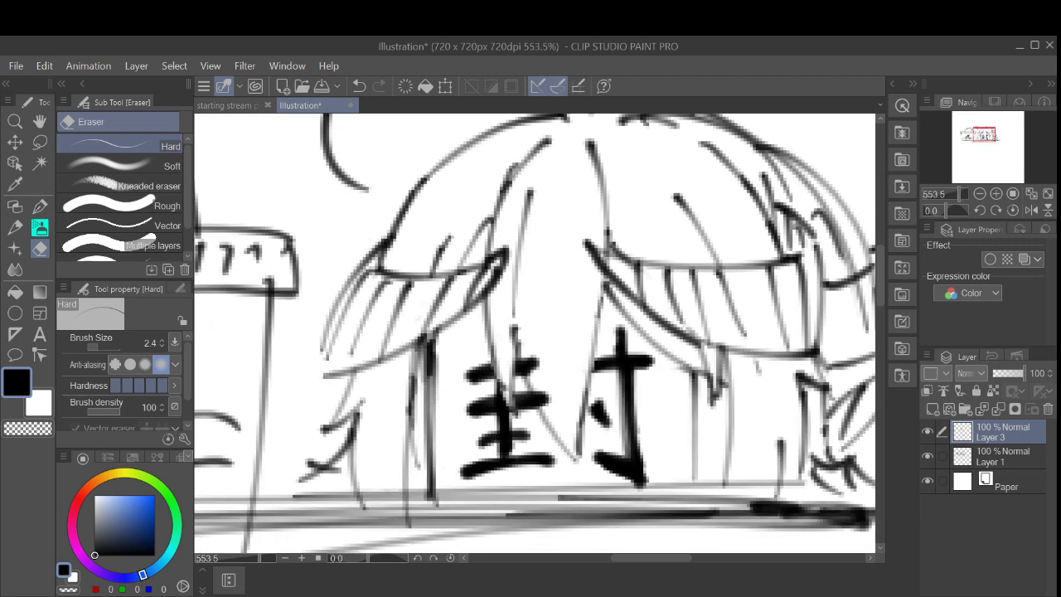
Step: Set the Hard eraser size to 13 and erase the 圭 stroke ends that extend into the central bang
{"action": "left_click_drag", "start_coordinate": [94, 346], "coordinate": [103, 346]}
{"action": "mouse_move", "coordinate": [532, 346]}
{"action": "left_mouse_down"}
{"action": "mouse_move", "coordinate": [546, 399]}
{"action": "mouse_move", "coordinate": [521, 344]}
{"action": "mouse_move", "coordinate": [559, 415]}
{"action": "left_mouse_up"}
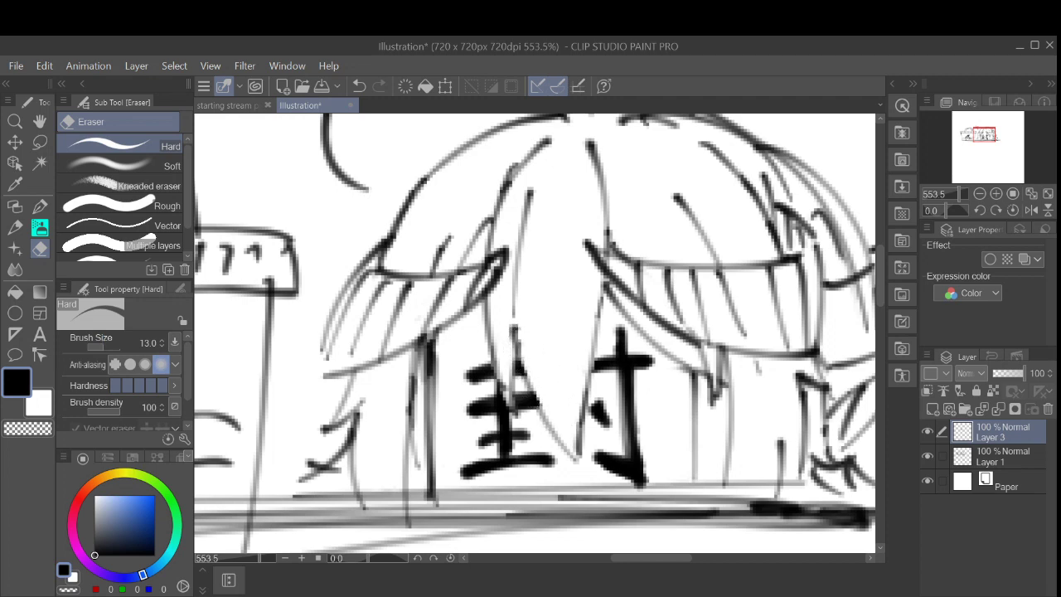
{"action": "scroll", "coordinate": [697, 284], "scroll_direction": "down", "scroll_amount": 2}
{"action": "left_click_drag", "start_coordinate": [642, 319], "coordinate": [578, 367]}
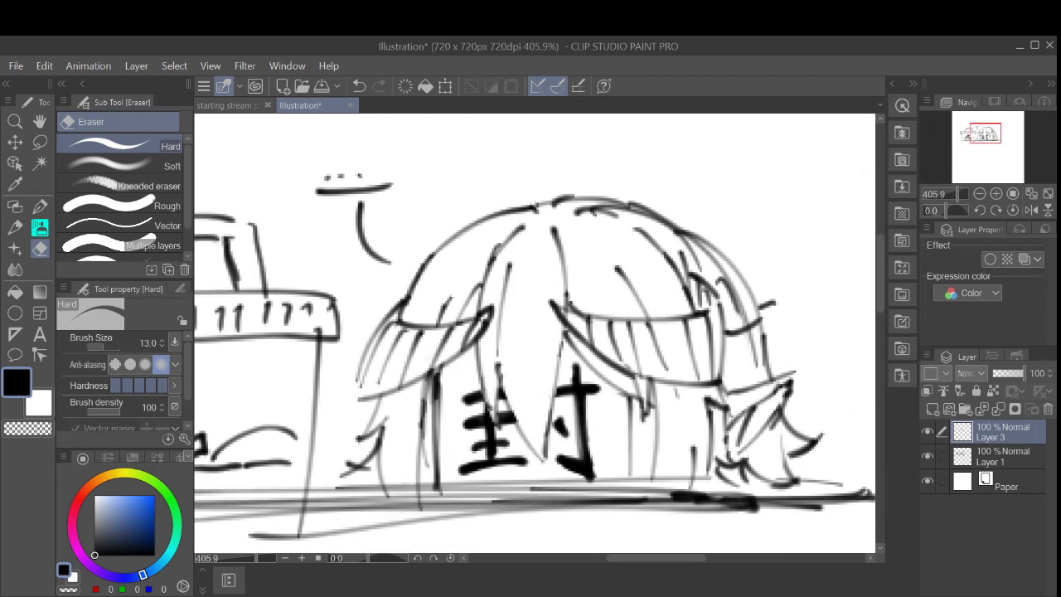
Step: Draw a short curved pen strand in the lower left side hair on Layer 3
{"action": "left_click", "coordinate": [39, 206]}
{"action": "left_click_drag", "start_coordinate": [386, 449], "coordinate": [408, 505]}
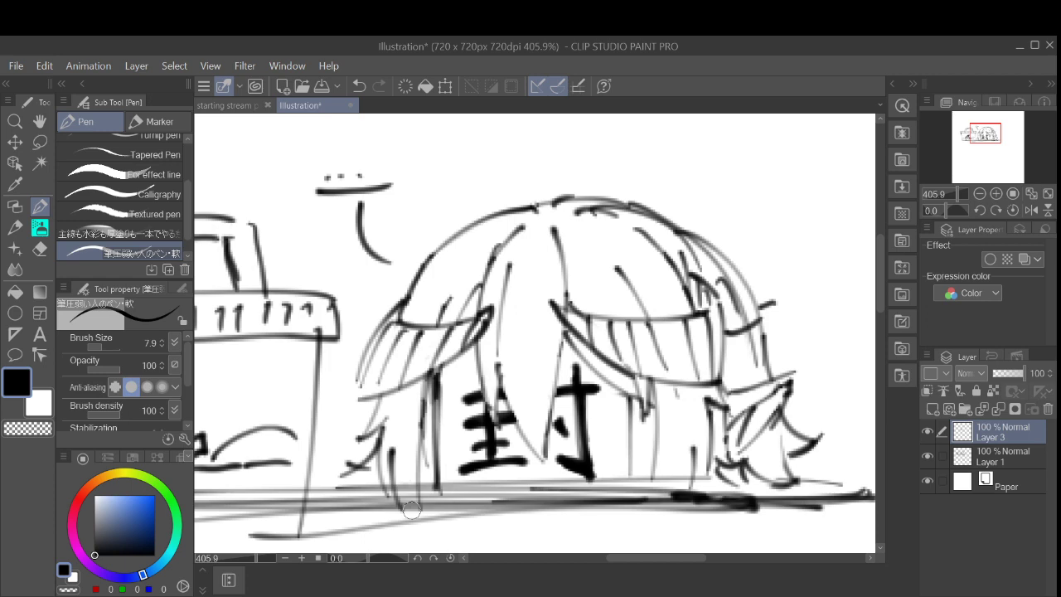
Step: Toggle the visibility of Layer 1 and Layer 3 to compare the two drawings, leaving Layer 3 hidden
{"action": "left_click", "coordinate": [927, 456]}
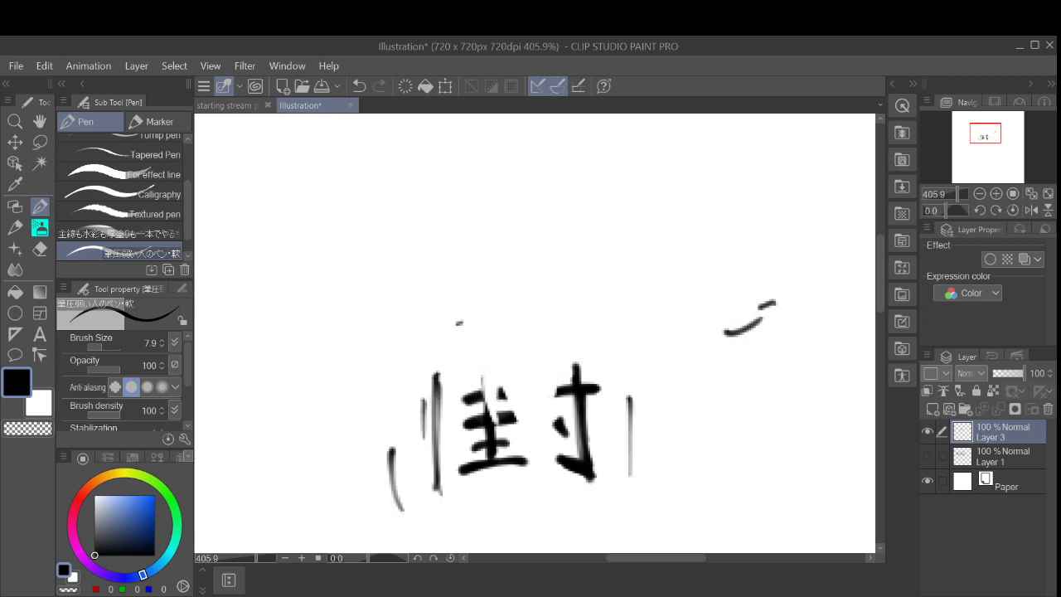
{"action": "left_click", "coordinate": [927, 456]}
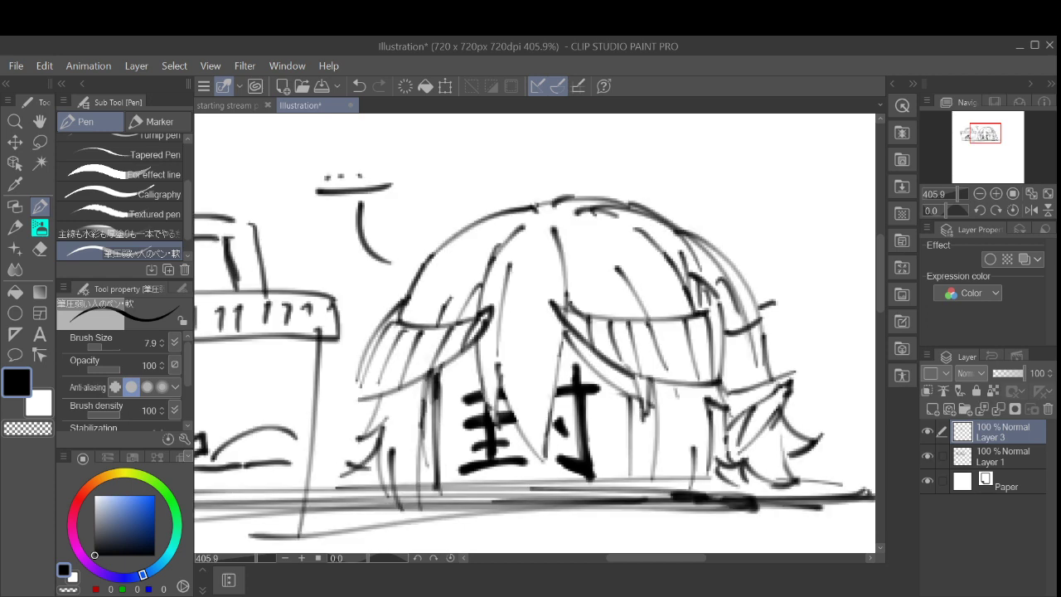
{"action": "left_click", "coordinate": [927, 431]}
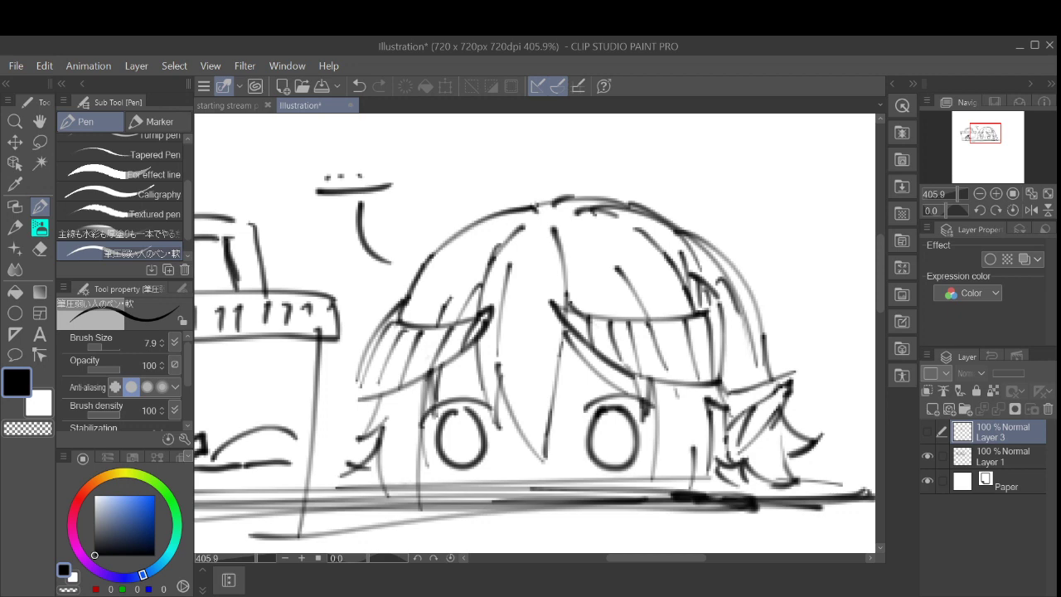
{"action": "left_click", "coordinate": [927, 431]}
{"action": "left_click", "coordinate": [927, 432]}
{"action": "scroll", "coordinate": [773, 364], "scroll_direction": "down", "scroll_amount": 1}
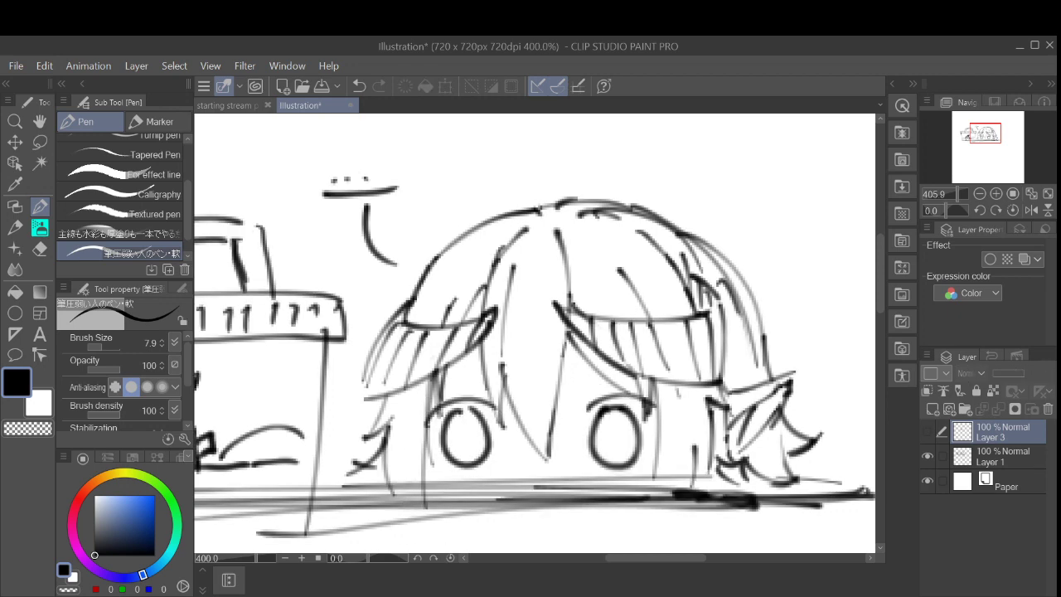
{"action": "left_click", "coordinate": [927, 431]}
{"action": "left_click", "coordinate": [927, 431]}
Step: Draw a curved strand in the lower left side hair on Layer 1, checking it against Layer 3 and leaving that layer hidden
{"action": "left_click", "coordinate": [1003, 456]}
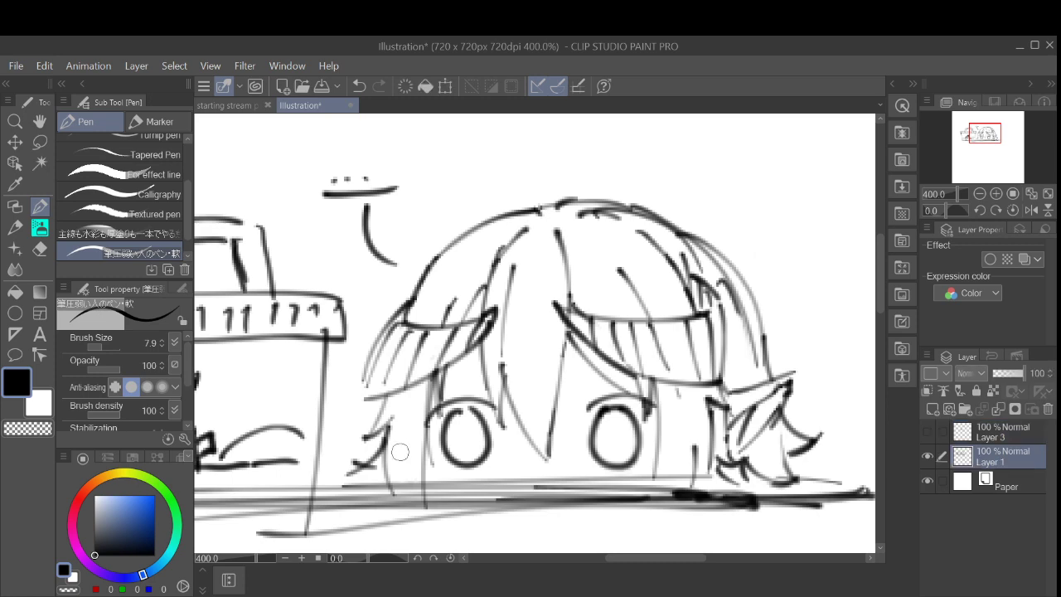
{"action": "mouse_move", "coordinate": [399, 452]}
{"action": "left_mouse_down"}
{"action": "mouse_move", "coordinate": [399, 480]}
{"action": "mouse_move", "coordinate": [408, 504]}
{"action": "left_mouse_up"}
{"action": "left_click", "coordinate": [927, 431]}
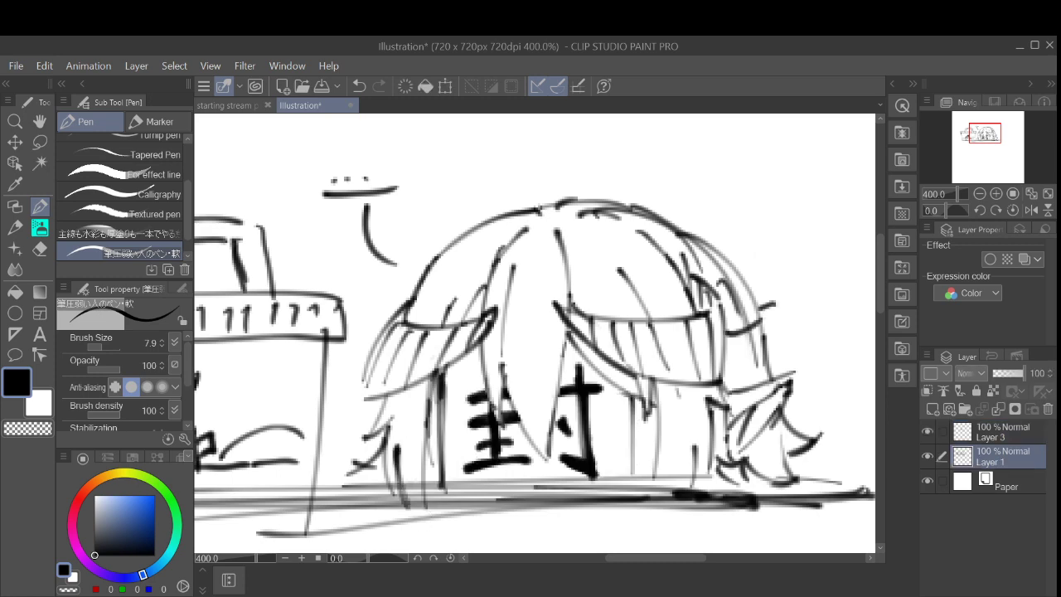
{"action": "left_click", "coordinate": [927, 431]}
Step: Add a new raster layer directly above the Paper layer, beneath the Layer 1 sketch
{"action": "scroll", "coordinate": [535, 332], "scroll_direction": "down", "scroll_amount": 3}
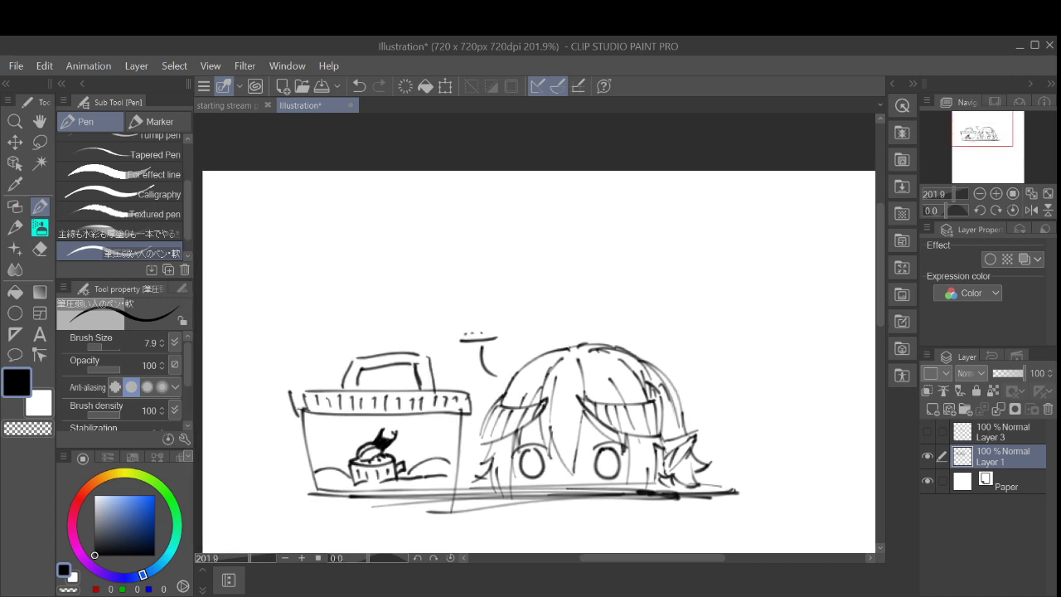
{"action": "left_click", "coordinate": [1008, 482]}
{"action": "left_click", "coordinate": [933, 409]}
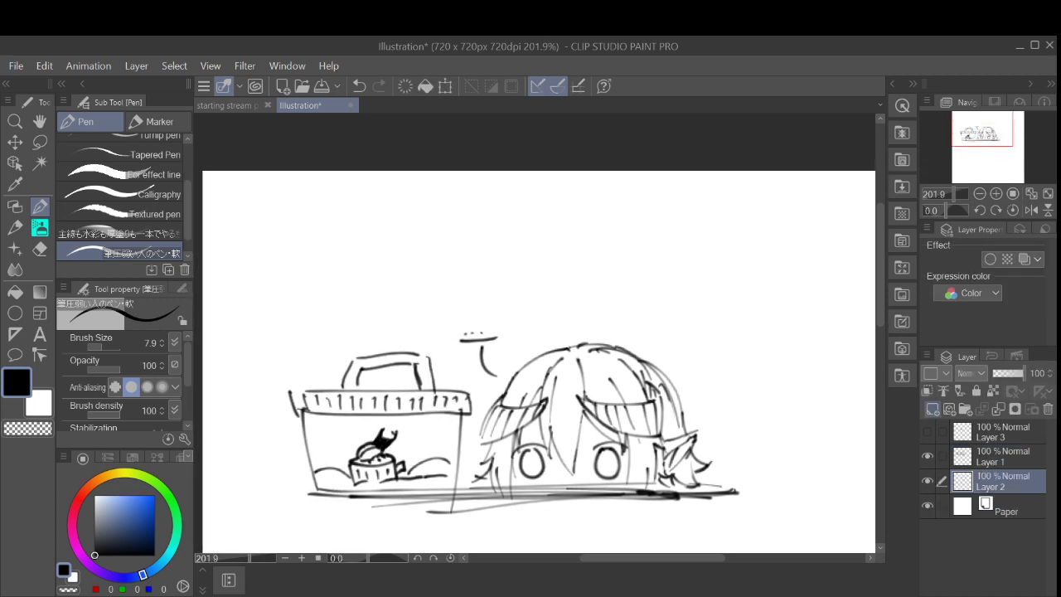
Step: Choose the 主線も水彩も厚塗りも一本でやる brush and set its colour to dark purple, RGB 37, 26, 49
{"action": "left_click", "coordinate": [119, 233]}
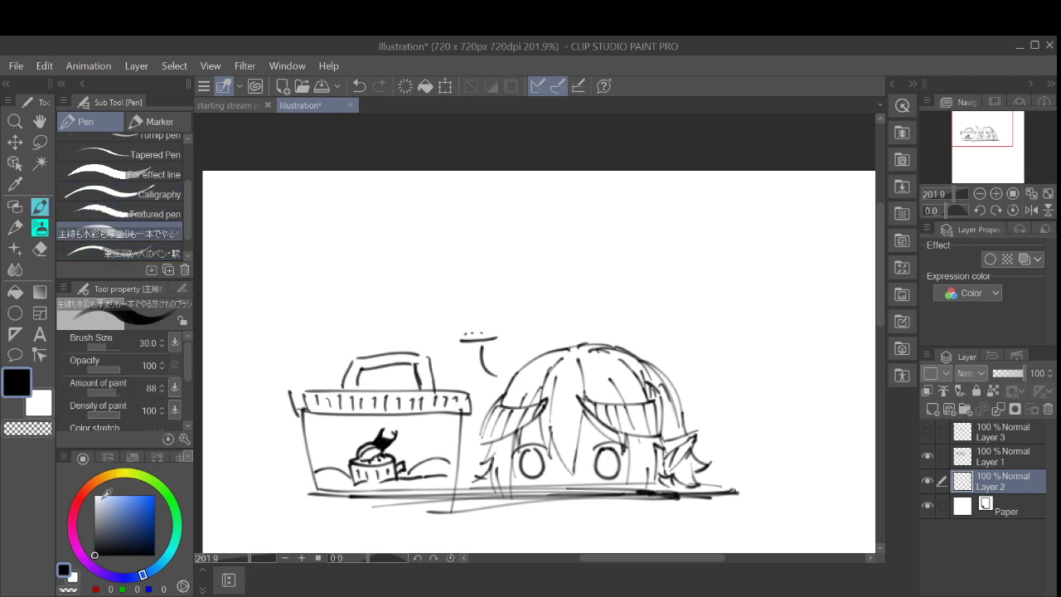
{"action": "left_click_drag", "start_coordinate": [120, 511], "coordinate": [117, 524]}
{"action": "mouse_move", "coordinate": [117, 473]}
{"action": "left_mouse_down"}
{"action": "mouse_move", "coordinate": [85, 490]}
{"action": "mouse_move", "coordinate": [77, 548]}
{"action": "mouse_move", "coordinate": [109, 555]}
{"action": "mouse_move", "coordinate": [126, 529]}
{"action": "mouse_move", "coordinate": [123, 544]}
{"action": "left_mouse_up"}
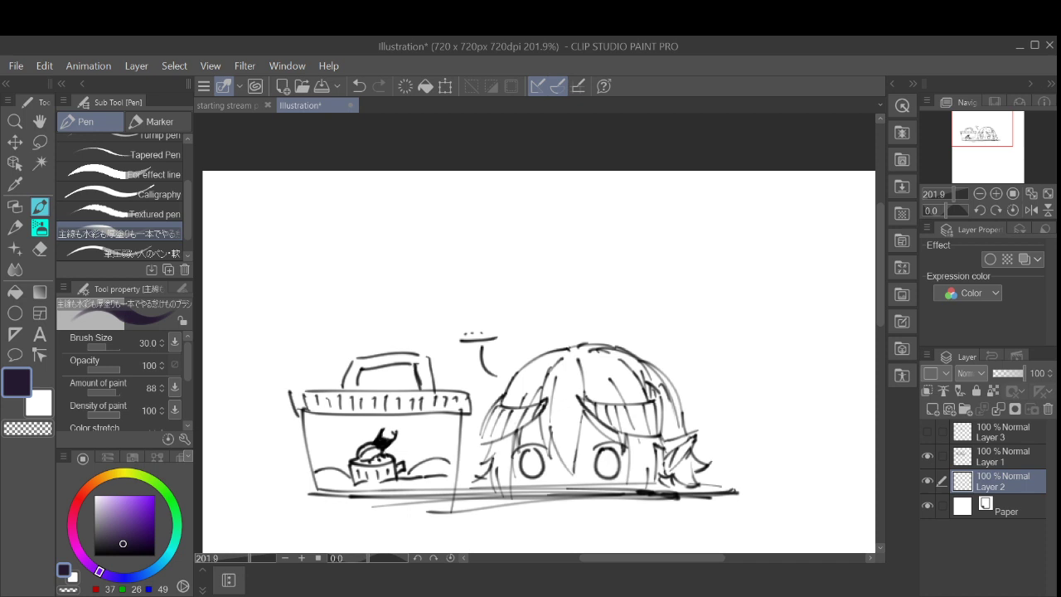
{"action": "mouse_move", "coordinate": [565, 356]}
{"action": "left_mouse_down"}
{"action": "mouse_move", "coordinate": [556, 435]}
{"action": "mouse_move", "coordinate": [569, 383]}
{"action": "mouse_move", "coordinate": [563, 452]}
{"action": "mouse_move", "coordinate": [553, 415]}
{"action": "mouse_move", "coordinate": [557, 456]}
{"action": "mouse_move", "coordinate": [572, 468]}
{"action": "mouse_move", "coordinate": [581, 375]}
{"action": "left_mouse_up"}
{"action": "key", "text": "ctrl+z"}
{"action": "key", "text": "ctrl+z"}
{"action": "key", "text": "ctrl+z"}
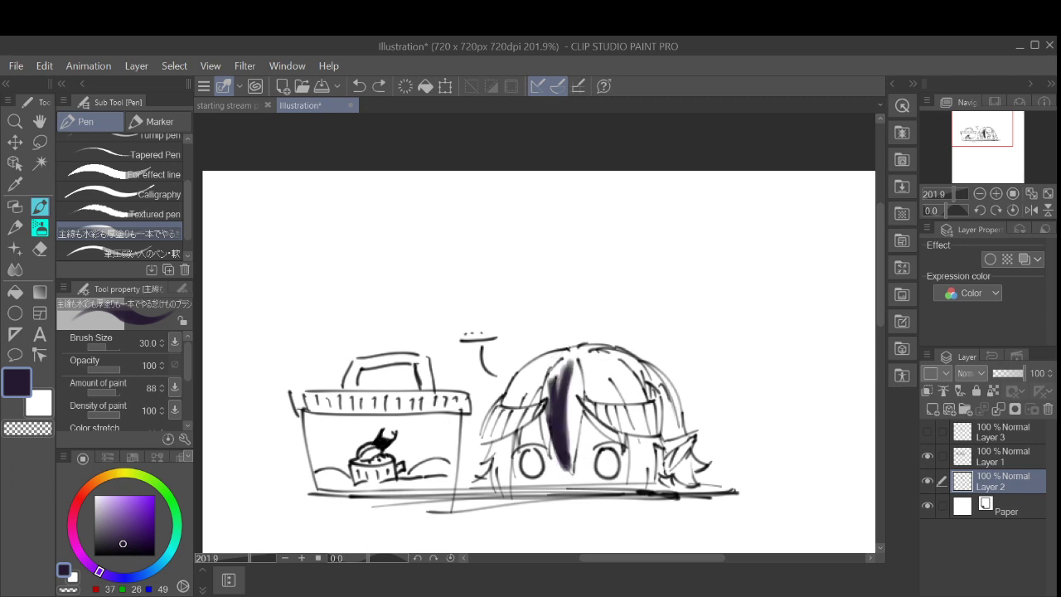
{"action": "key", "text": "ctrl+z"}
{"action": "key", "text": "ctrl+z"}
{"action": "key", "text": "ctrl+z"}
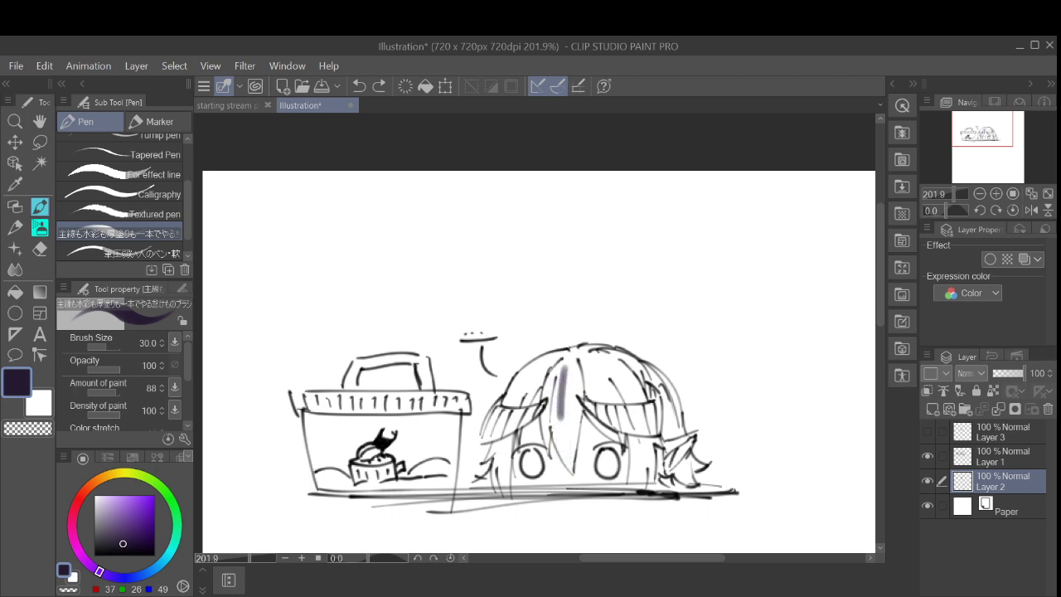
Step: Choose the soft Korean-named brush, size 50, at the end of the Pen group
{"action": "scroll", "coordinate": [121, 232], "scroll_direction": "down", "scroll_amount": 1}
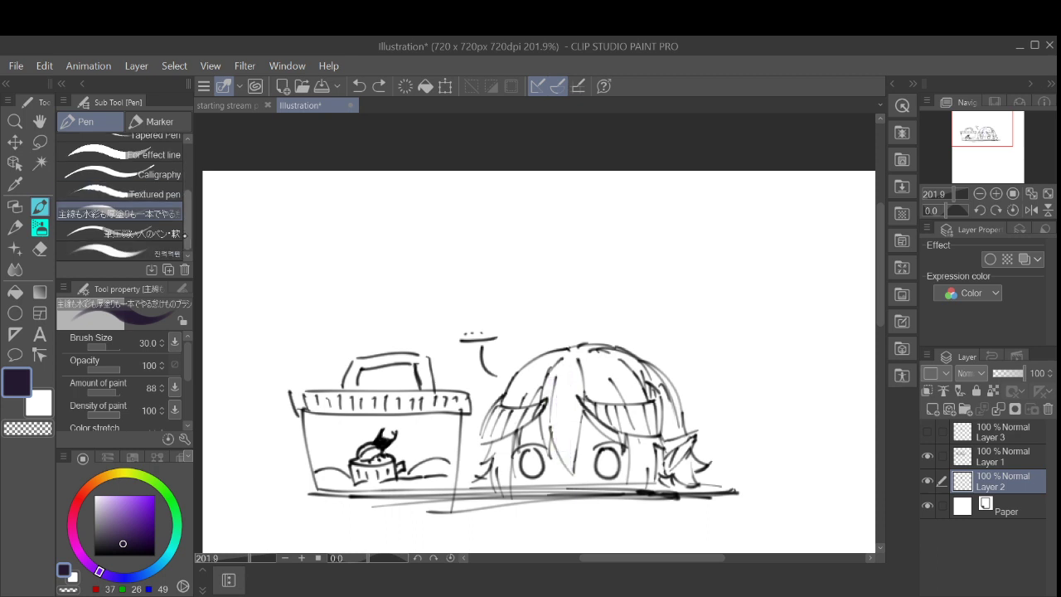
{"action": "left_click", "coordinate": [120, 250]}
{"action": "mouse_move", "coordinate": [574, 383]}
{"action": "left_mouse_down"}
{"action": "mouse_move", "coordinate": [554, 431]}
{"action": "mouse_move", "coordinate": [556, 373]}
{"action": "mouse_move", "coordinate": [552, 423]}
{"action": "mouse_move", "coordinate": [565, 468]}
{"action": "mouse_move", "coordinate": [570, 358]}
{"action": "mouse_move", "coordinate": [564, 439]}
{"action": "mouse_move", "coordinate": [575, 363]}
{"action": "mouse_move", "coordinate": [539, 358]}
{"action": "mouse_move", "coordinate": [514, 422]}
{"action": "mouse_move", "coordinate": [563, 340]}
{"action": "mouse_move", "coordinate": [506, 399]}
{"action": "mouse_move", "coordinate": [519, 377]}
{"action": "mouse_move", "coordinate": [539, 395]}
{"action": "left_mouse_up"}
{"action": "mouse_move", "coordinate": [547, 433]}
{"action": "left_mouse_down"}
{"action": "mouse_move", "coordinate": [533, 378]}
{"action": "mouse_move", "coordinate": [510, 414]}
{"action": "mouse_move", "coordinate": [525, 400]}
{"action": "mouse_move", "coordinate": [505, 483]}
{"action": "mouse_move", "coordinate": [496, 468]}
{"action": "mouse_move", "coordinate": [511, 434]}
{"action": "mouse_move", "coordinate": [496, 448]}
{"action": "mouse_move", "coordinate": [590, 376]}
{"action": "mouse_move", "coordinate": [508, 431]}
{"action": "mouse_move", "coordinate": [495, 481]}
{"action": "left_mouse_up"}
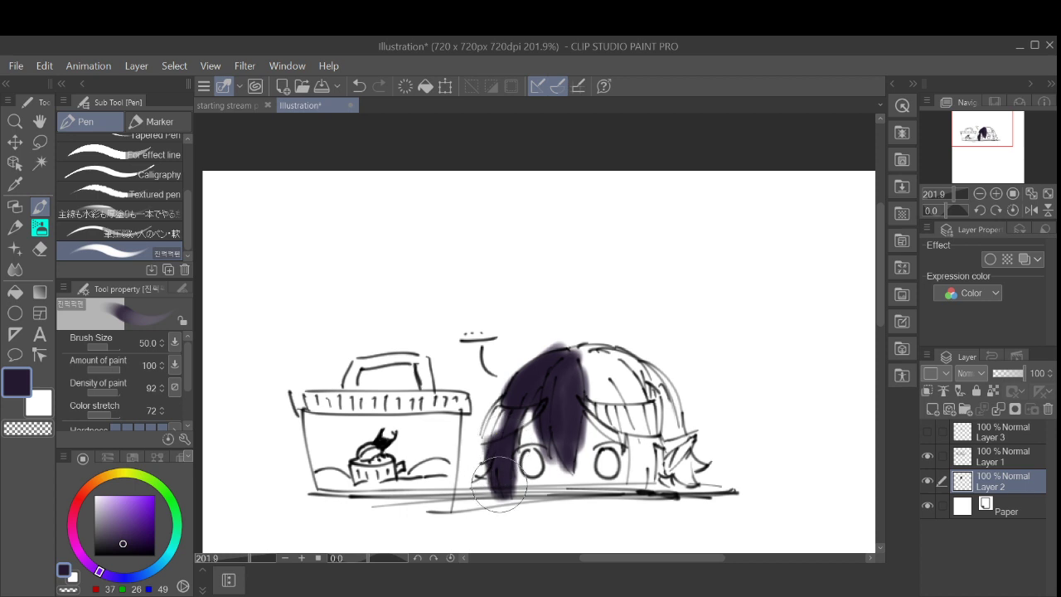
{"action": "key", "text": "ctrl+z"}
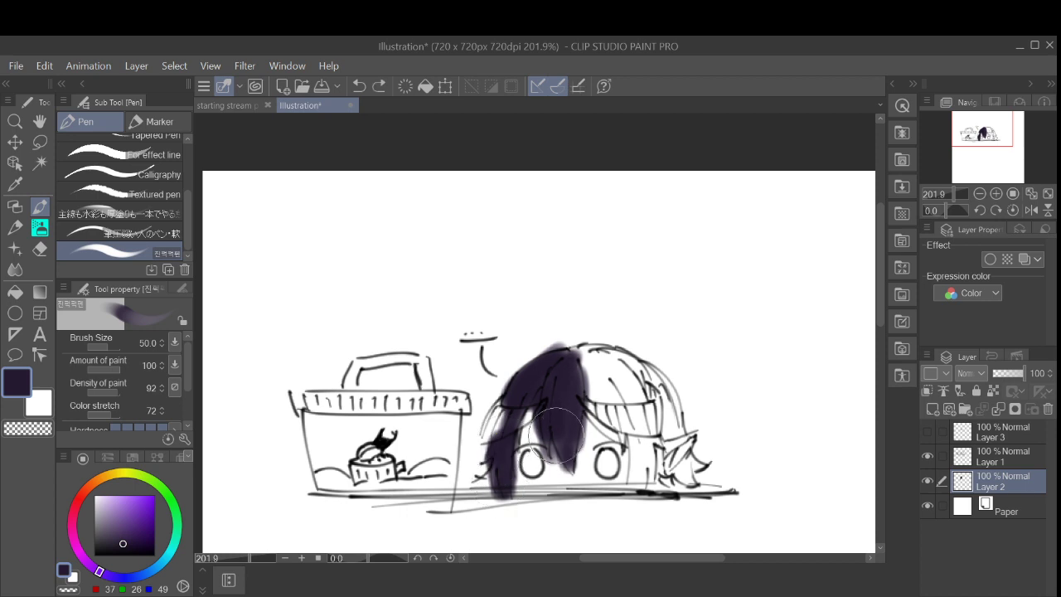
{"action": "left_click_drag", "start_coordinate": [554, 432], "coordinate": [558, 415]}
{"action": "left_click_drag", "start_coordinate": [127, 537], "coordinate": [125, 540]}
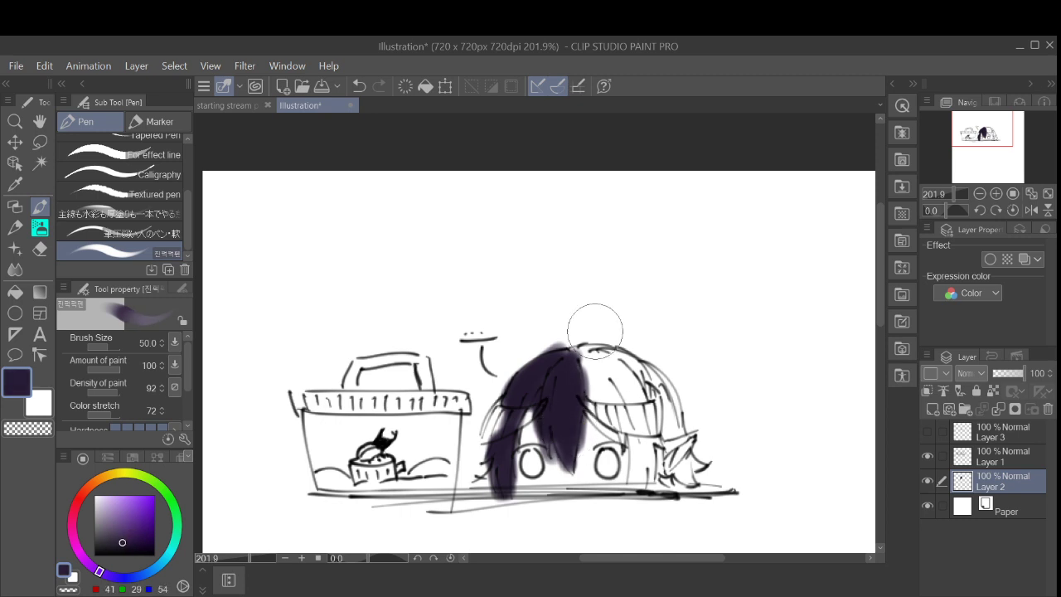
{"action": "mouse_move", "coordinate": [595, 332]}
{"action": "left_mouse_down"}
{"action": "mouse_move", "coordinate": [598, 343]}
{"action": "mouse_move", "coordinate": [652, 299]}
{"action": "left_mouse_up"}
{"action": "key", "text": "ctrl+z"}
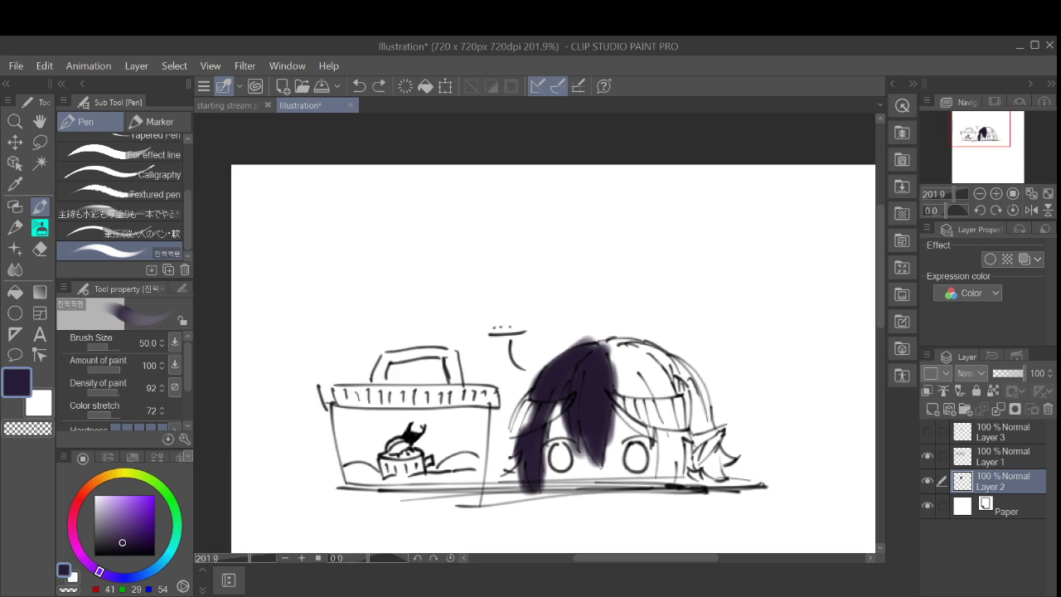
{"action": "key", "text": "ctrl+z"}
{"action": "key", "text": "ctrl+z"}
{"action": "key", "text": "ctrl+z"}
{"action": "key", "text": "ctrl+z"}
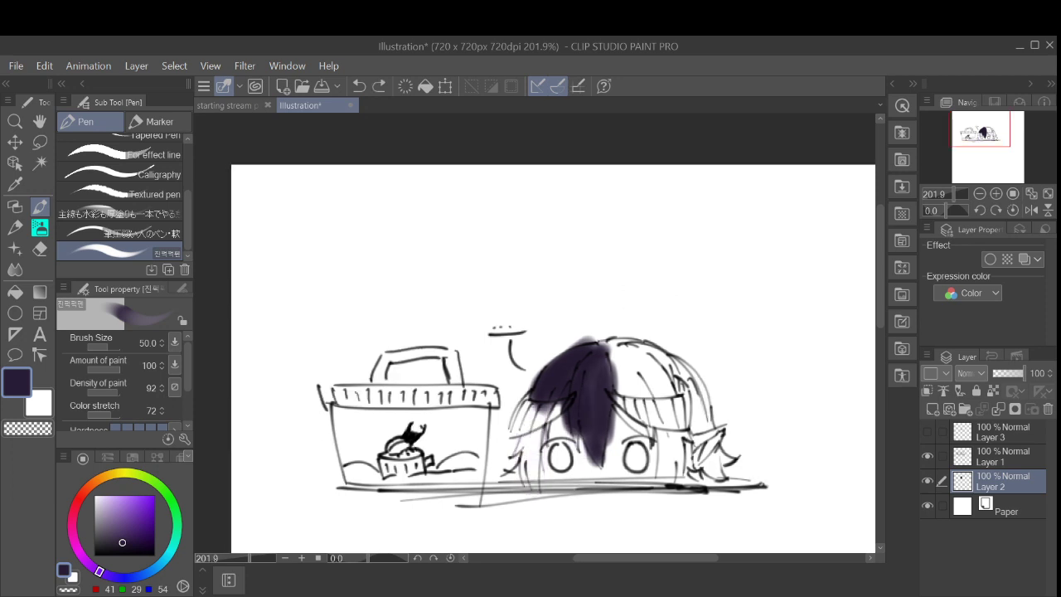
{"action": "key", "text": "ctrl+z"}
{"action": "key", "text": "ctrl+z"}
{"action": "key", "text": "ctrl+z"}
{"action": "key", "text": "ctrl+z"}
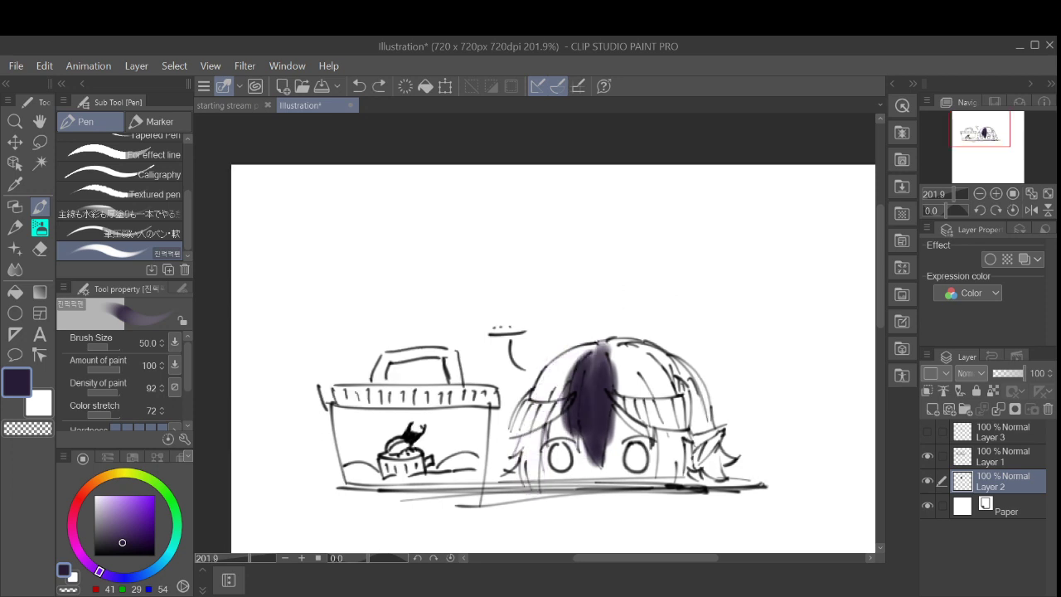
{"action": "key", "text": "ctrl+z"}
{"action": "key", "text": "ctrl+z"}
{"action": "key", "text": "ctrl+z"}
{"action": "key", "text": "ctrl+z"}
{"action": "key", "text": "ctrl+z"}
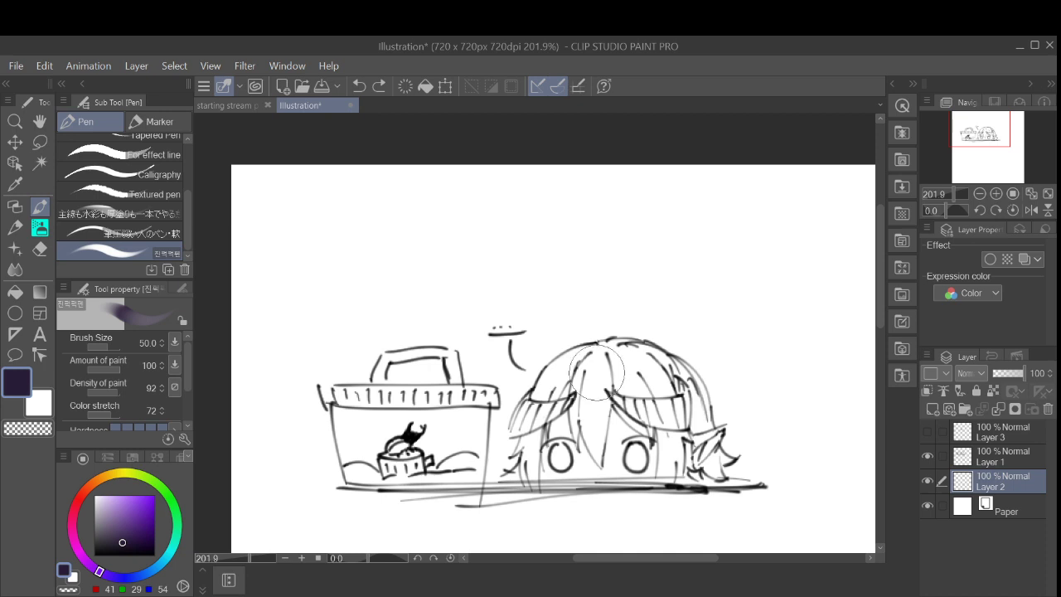
{"action": "mouse_move", "coordinate": [596, 373]}
{"action": "left_mouse_down"}
{"action": "mouse_move", "coordinate": [588, 425]}
{"action": "mouse_move", "coordinate": [596, 356]}
{"action": "mouse_move", "coordinate": [601, 478]}
{"action": "mouse_move", "coordinate": [583, 369]}
{"action": "mouse_move", "coordinate": [580, 453]}
{"action": "mouse_move", "coordinate": [572, 391]}
{"action": "mouse_move", "coordinate": [581, 462]}
{"action": "left_mouse_up"}
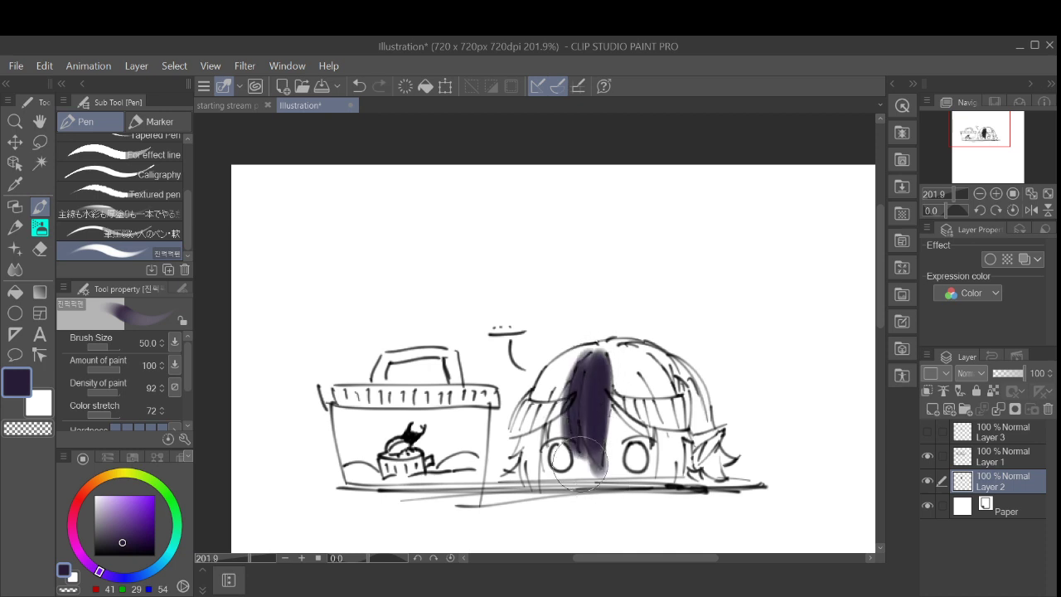
{"action": "key", "text": "ctrl+z"}
{"action": "key", "text": "ctrl+z"}
{"action": "key", "text": "ctrl+z"}
{"action": "key", "text": "ctrl+z"}
{"action": "key", "text": "ctrl+z"}
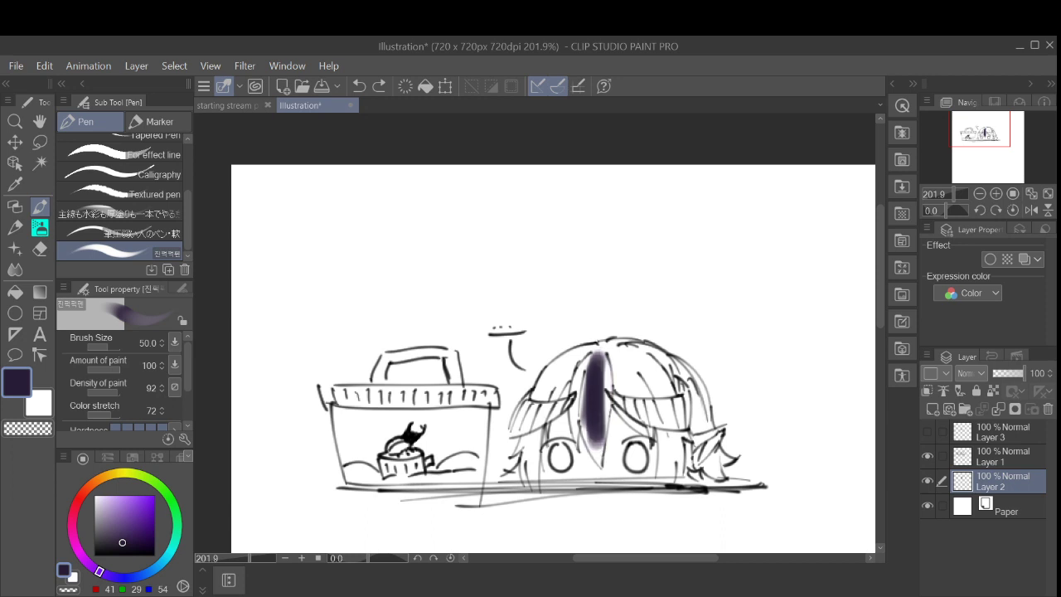
{"action": "key", "text": "ctrl+z"}
{"action": "key", "text": "ctrl+z"}
{"action": "key", "text": "ctrl+z"}
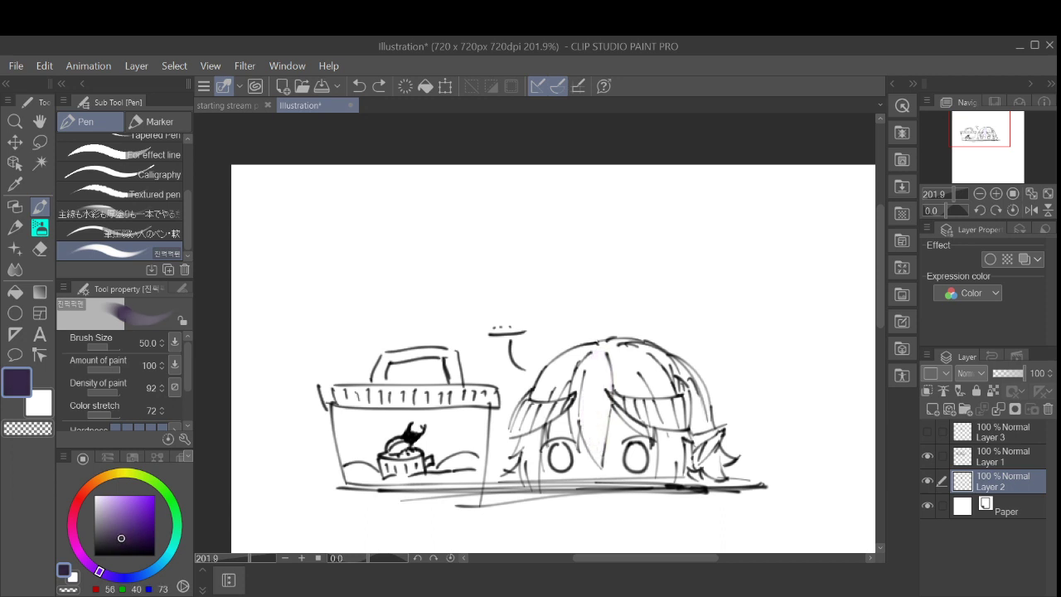
Step: Paint all of the character's hair purple, RGB 56, 40, 73, on Layer 2, covering the fringe, both sides and the spiky side tuft
{"action": "left_click_drag", "start_coordinate": [605, 368], "coordinate": [598, 432]}
{"action": "mouse_move", "coordinate": [603, 376]}
{"action": "left_mouse_down"}
{"action": "mouse_move", "coordinate": [588, 457]}
{"action": "mouse_move", "coordinate": [585, 365]}
{"action": "mouse_move", "coordinate": [591, 465]}
{"action": "mouse_move", "coordinate": [574, 416]}
{"action": "mouse_move", "coordinate": [599, 460]}
{"action": "mouse_move", "coordinate": [588, 421]}
{"action": "mouse_move", "coordinate": [599, 463]}
{"action": "mouse_move", "coordinate": [599, 349]}
{"action": "mouse_move", "coordinate": [541, 397]}
{"action": "mouse_move", "coordinate": [585, 360]}
{"action": "mouse_move", "coordinate": [538, 417]}
{"action": "mouse_move", "coordinate": [579, 363]}
{"action": "mouse_move", "coordinate": [575, 351]}
{"action": "mouse_move", "coordinate": [550, 361]}
{"action": "mouse_move", "coordinate": [536, 447]}
{"action": "mouse_move", "coordinate": [571, 361]}
{"action": "mouse_move", "coordinate": [614, 349]}
{"action": "mouse_move", "coordinate": [638, 417]}
{"action": "mouse_move", "coordinate": [666, 450]}
{"action": "mouse_move", "coordinate": [645, 366]}
{"action": "mouse_move", "coordinate": [678, 420]}
{"action": "mouse_move", "coordinate": [673, 407]}
{"action": "mouse_move", "coordinate": [636, 350]}
{"action": "mouse_move", "coordinate": [618, 344]}
{"action": "mouse_move", "coordinate": [609, 345]}
{"action": "mouse_move", "coordinate": [666, 371]}
{"action": "mouse_move", "coordinate": [645, 354]}
{"action": "mouse_move", "coordinate": [681, 398]}
{"action": "mouse_move", "coordinate": [667, 359]}
{"action": "mouse_move", "coordinate": [697, 411]}
{"action": "mouse_move", "coordinate": [683, 382]}
{"action": "mouse_move", "coordinate": [701, 440]}
{"action": "mouse_move", "coordinate": [702, 416]}
{"action": "mouse_move", "coordinate": [718, 449]}
{"action": "mouse_move", "coordinate": [694, 448]}
{"action": "mouse_move", "coordinate": [689, 467]}
{"action": "mouse_move", "coordinate": [702, 453]}
{"action": "mouse_move", "coordinate": [714, 474]}
{"action": "mouse_move", "coordinate": [724, 460]}
{"action": "mouse_move", "coordinate": [691, 452]}
{"action": "mouse_move", "coordinate": [694, 476]}
{"action": "mouse_move", "coordinate": [703, 463]}
{"action": "mouse_move", "coordinate": [680, 431]}
{"action": "mouse_move", "coordinate": [663, 485]}
{"action": "mouse_move", "coordinate": [620, 354]}
{"action": "mouse_move", "coordinate": [635, 417]}
{"action": "mouse_move", "coordinate": [580, 383]}
{"action": "mouse_move", "coordinate": [540, 427]}
{"action": "mouse_move", "coordinate": [518, 497]}
{"action": "mouse_move", "coordinate": [514, 439]}
{"action": "mouse_move", "coordinate": [543, 454]}
{"action": "mouse_move", "coordinate": [516, 454]}
{"action": "mouse_move", "coordinate": [545, 509]}
{"action": "left_mouse_up"}
{"action": "mouse_move", "coordinate": [713, 443]}
{"action": "left_mouse_down"}
{"action": "mouse_move", "coordinate": [710, 475]}
{"action": "mouse_move", "coordinate": [718, 450]}
{"action": "mouse_move", "coordinate": [700, 455]}
{"action": "mouse_move", "coordinate": [708, 426]}
{"action": "mouse_move", "coordinate": [683, 404]}
{"action": "mouse_move", "coordinate": [682, 473]}
{"action": "left_mouse_up"}
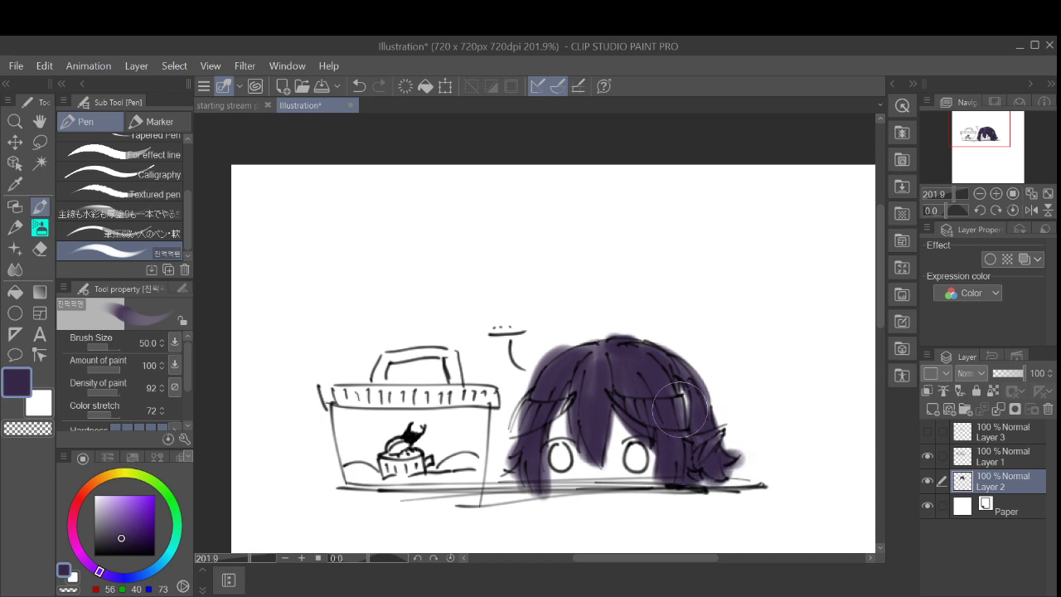
{"action": "mouse_move", "coordinate": [615, 355]}
{"action": "left_mouse_down"}
{"action": "mouse_move", "coordinate": [603, 349]}
{"action": "mouse_move", "coordinate": [564, 376]}
{"action": "mouse_move", "coordinate": [590, 377]}
{"action": "left_mouse_up"}
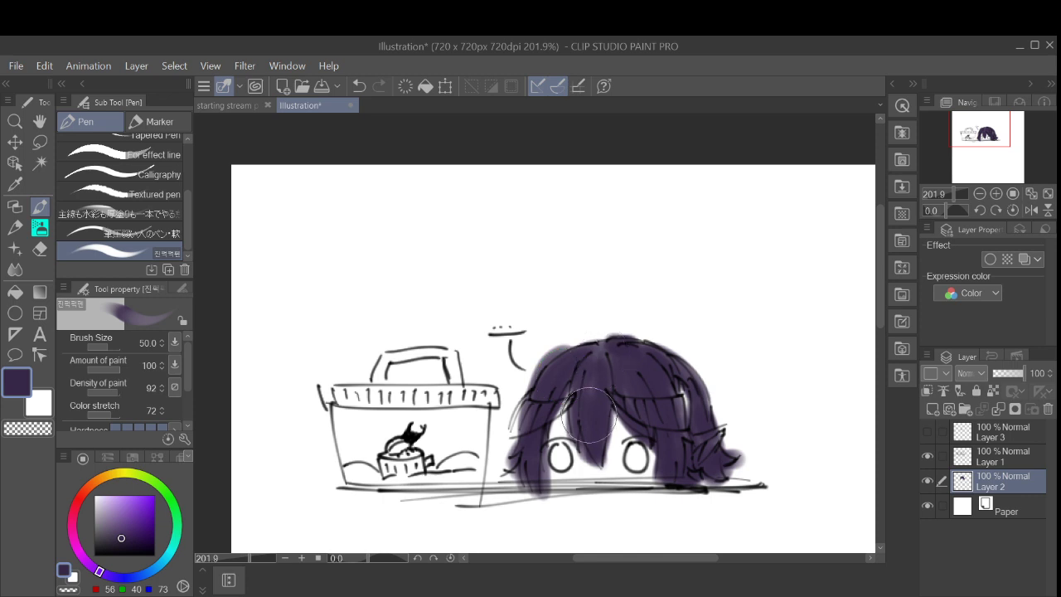
{"action": "left_click_drag", "start_coordinate": [118, 518], "coordinate": [114, 534]}
{"action": "left_click", "coordinate": [111, 537]}
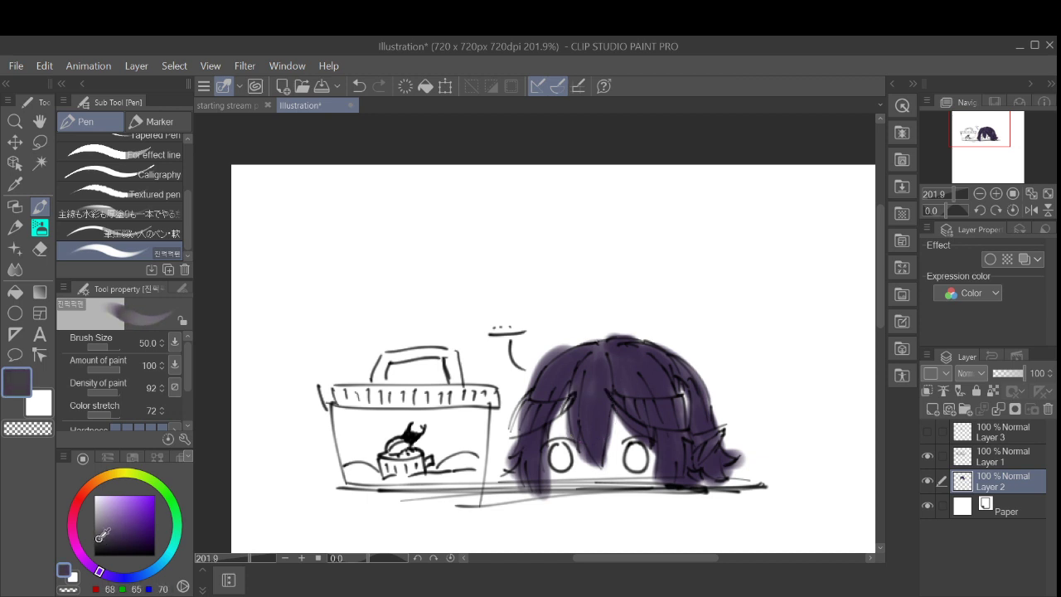
{"action": "mouse_move", "coordinate": [530, 413]}
{"action": "left_mouse_down"}
{"action": "mouse_move", "coordinate": [526, 422]}
{"action": "mouse_move", "coordinate": [495, 412]}
{"action": "left_mouse_up"}
{"action": "scroll", "coordinate": [522, 415], "scroll_direction": "up", "scroll_amount": 3}
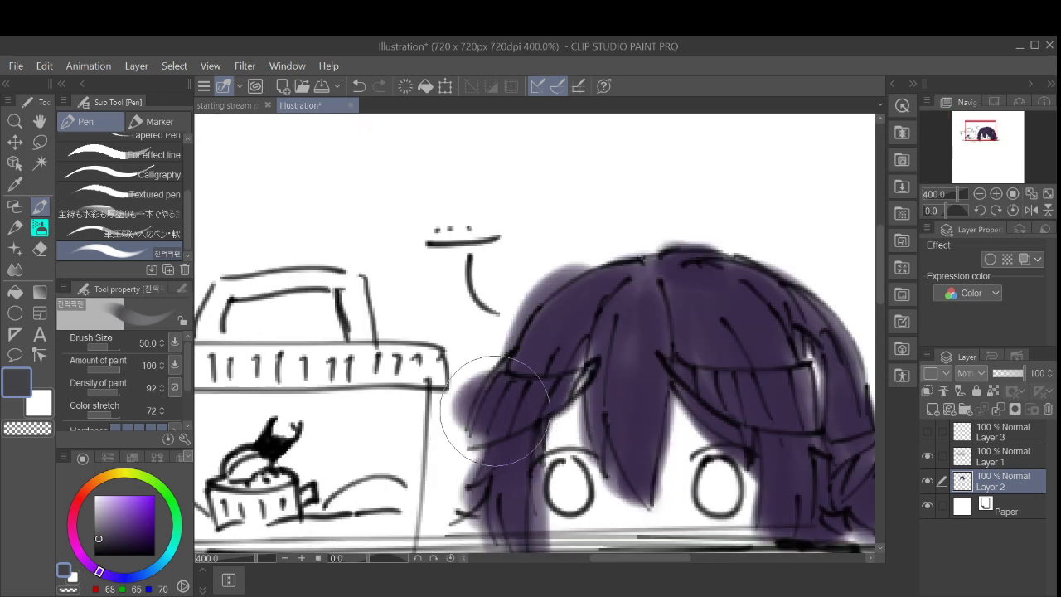
{"action": "key", "text": "ctrl+z"}
{"action": "key", "text": "ctrl+z"}
{"action": "key", "text": "ctrl+z"}
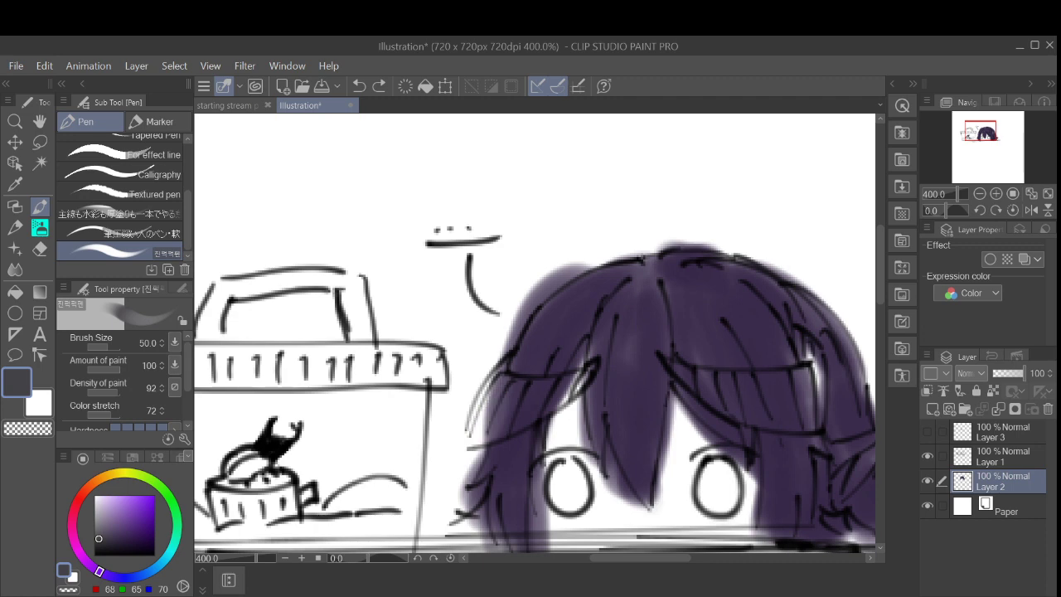
{"action": "left_click", "coordinate": [116, 518]}
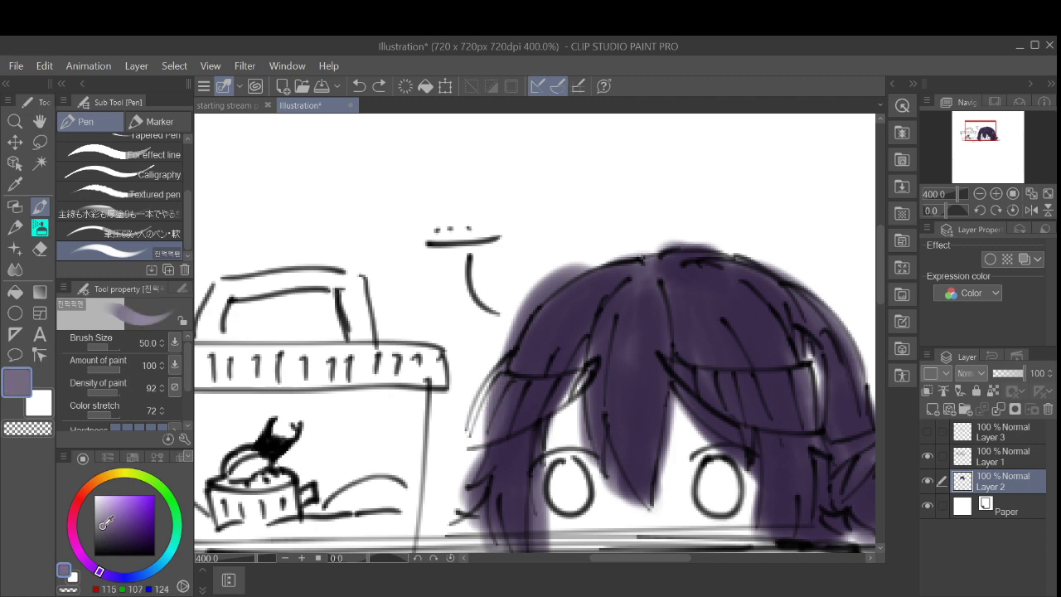
{"action": "mouse_move", "coordinate": [552, 412]}
{"action": "left_mouse_down"}
{"action": "mouse_move", "coordinate": [523, 406]}
{"action": "mouse_move", "coordinate": [553, 391]}
{"action": "left_mouse_up"}
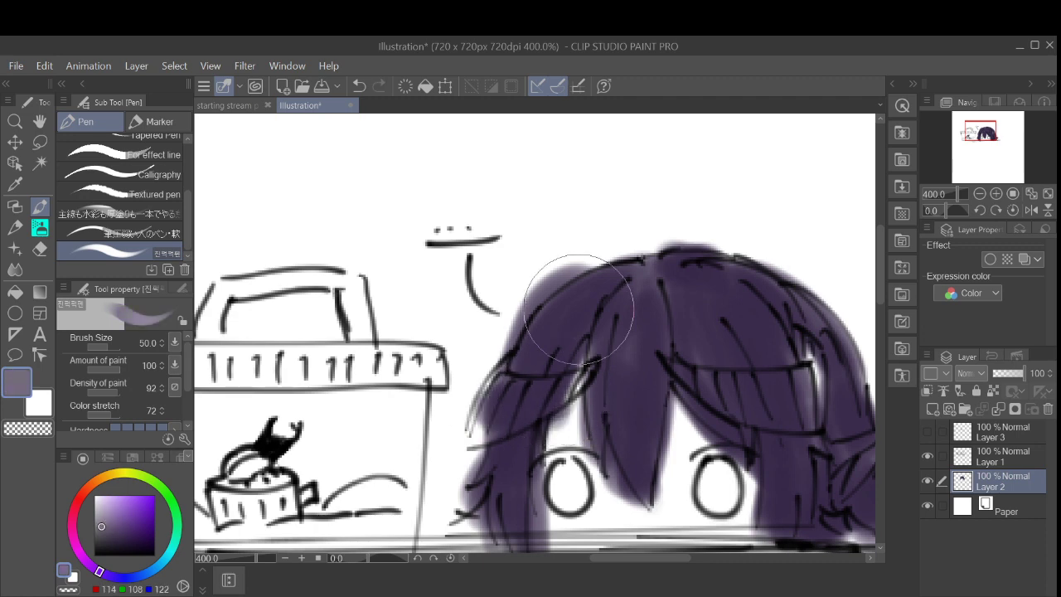
{"action": "key", "text": "ctrl+z"}
{"action": "mouse_move", "coordinate": [121, 522]}
{"action": "left_mouse_down"}
{"action": "mouse_move", "coordinate": [91, 544]}
{"action": "mouse_move", "coordinate": [94, 511]}
{"action": "left_mouse_up"}
{"action": "mouse_move", "coordinate": [545, 395]}
{"action": "left_mouse_down"}
{"action": "mouse_move", "coordinate": [483, 413]}
{"action": "mouse_move", "coordinate": [526, 396]}
{"action": "mouse_move", "coordinate": [497, 380]}
{"action": "mouse_move", "coordinate": [480, 426]}
{"action": "mouse_move", "coordinate": [488, 396]}
{"action": "mouse_move", "coordinate": [481, 427]}
{"action": "mouse_move", "coordinate": [507, 384]}
{"action": "mouse_move", "coordinate": [525, 404]}
{"action": "mouse_move", "coordinate": [583, 373]}
{"action": "left_mouse_up"}
{"action": "scroll", "coordinate": [646, 279], "scroll_direction": "left", "scroll_amount": 2}
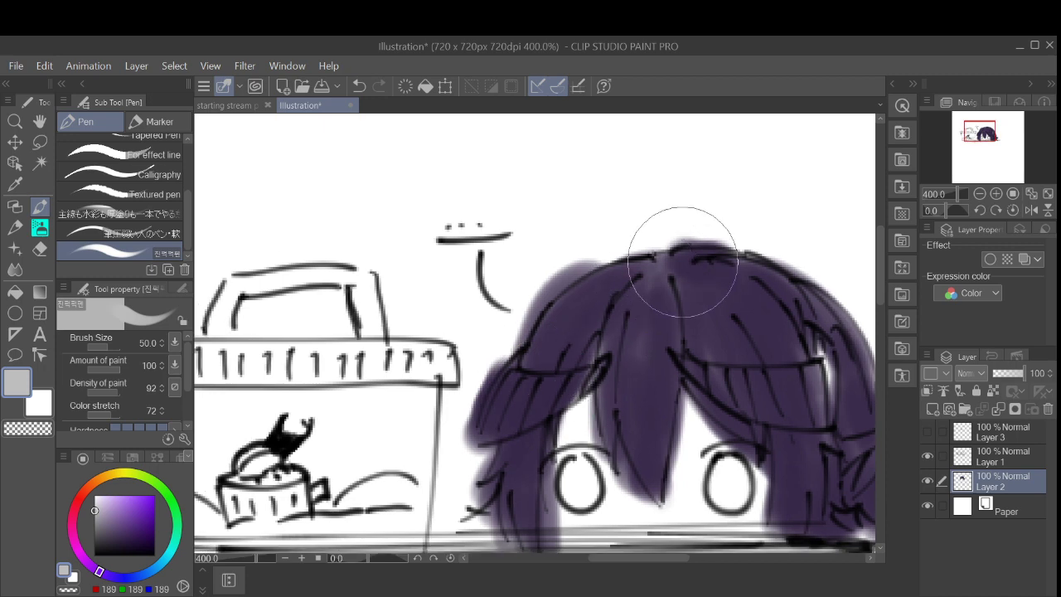
{"action": "key", "text": "ctrl+z"}
{"action": "key", "text": "ctrl+z"}
{"action": "key", "text": "ctrl+z"}
{"action": "key", "text": "ctrl+z"}
{"action": "key", "text": "ctrl+z"}
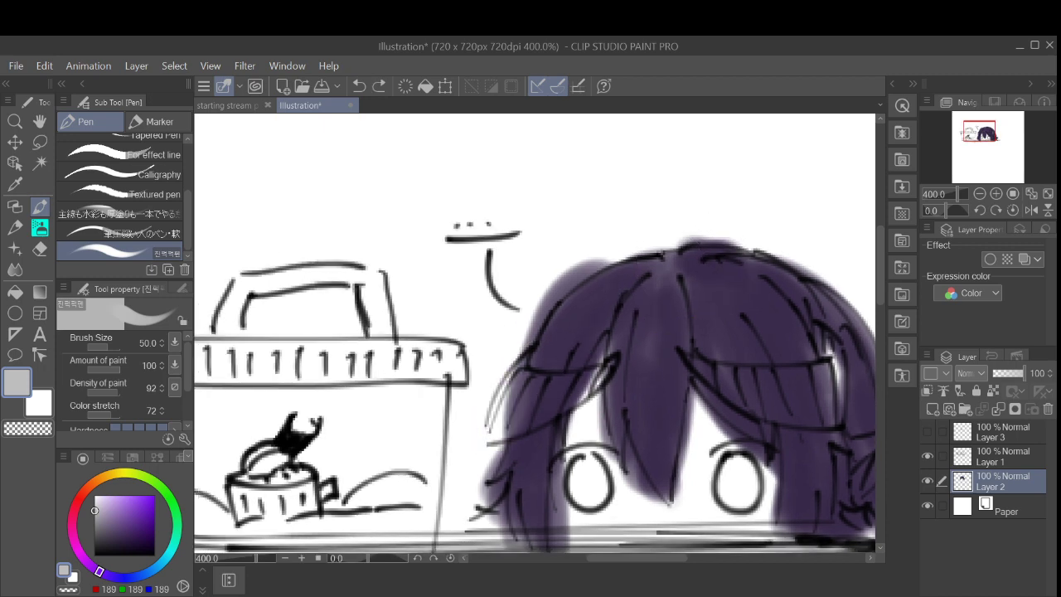
{"action": "left_click_drag", "start_coordinate": [597, 373], "coordinate": [473, 409]}
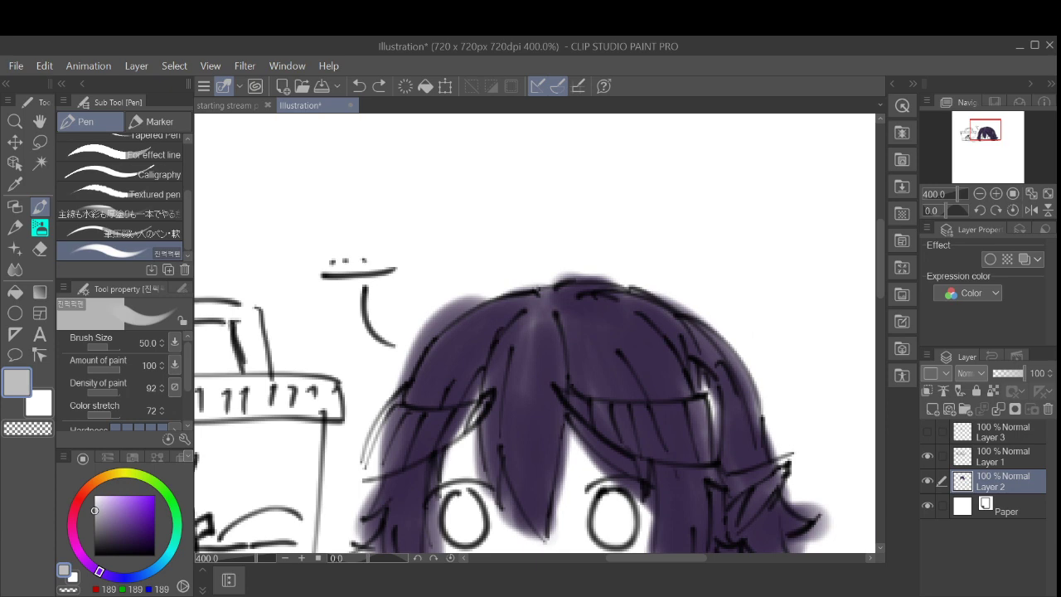
{"action": "key", "text": "ctrl+z"}
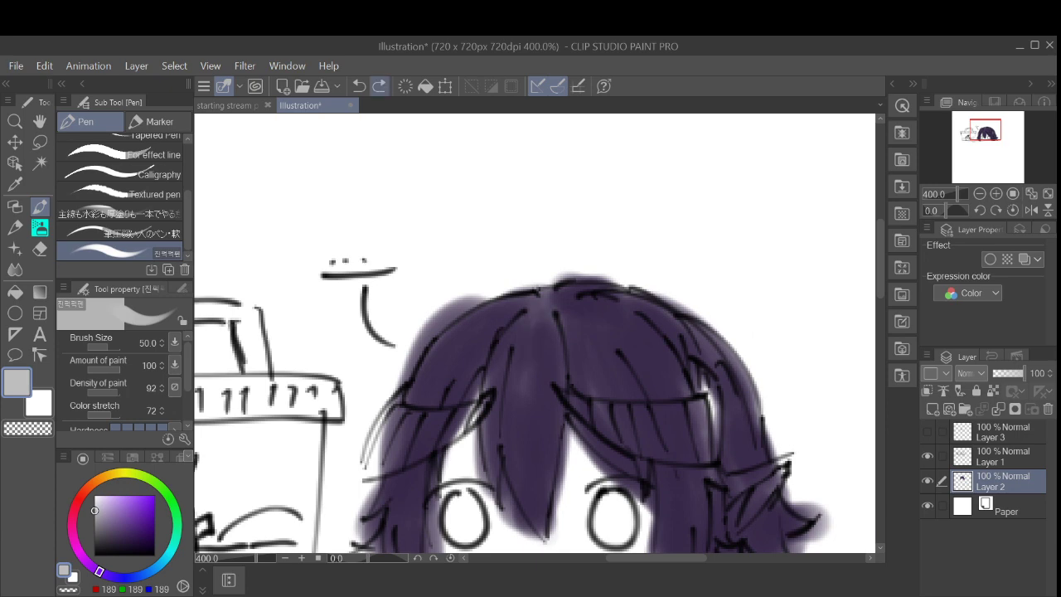
{"action": "key", "text": "ctrl+z"}
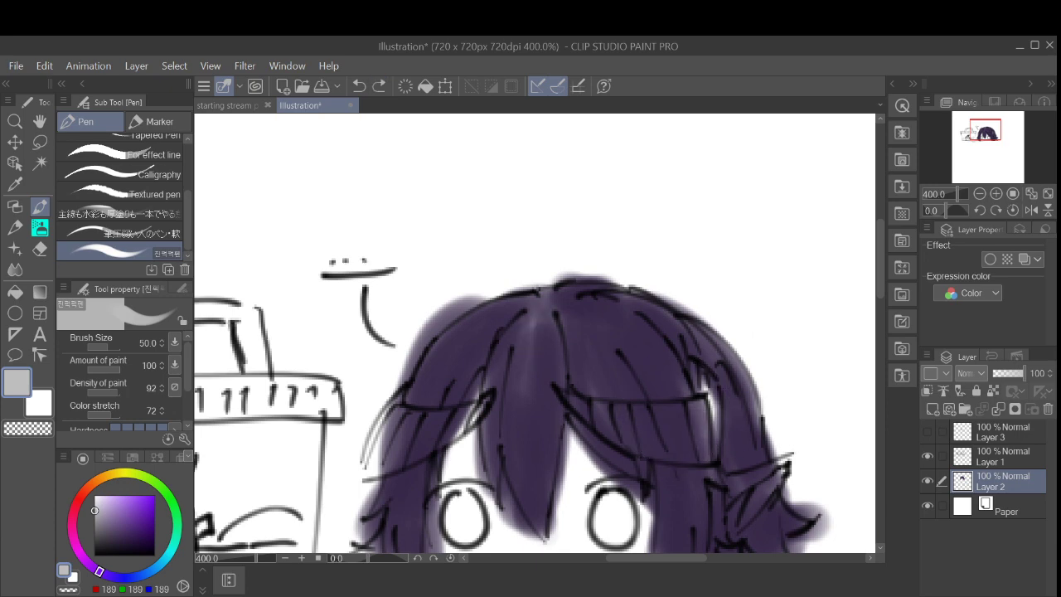
{"action": "left_click_drag", "start_coordinate": [95, 510], "coordinate": [95, 495]}
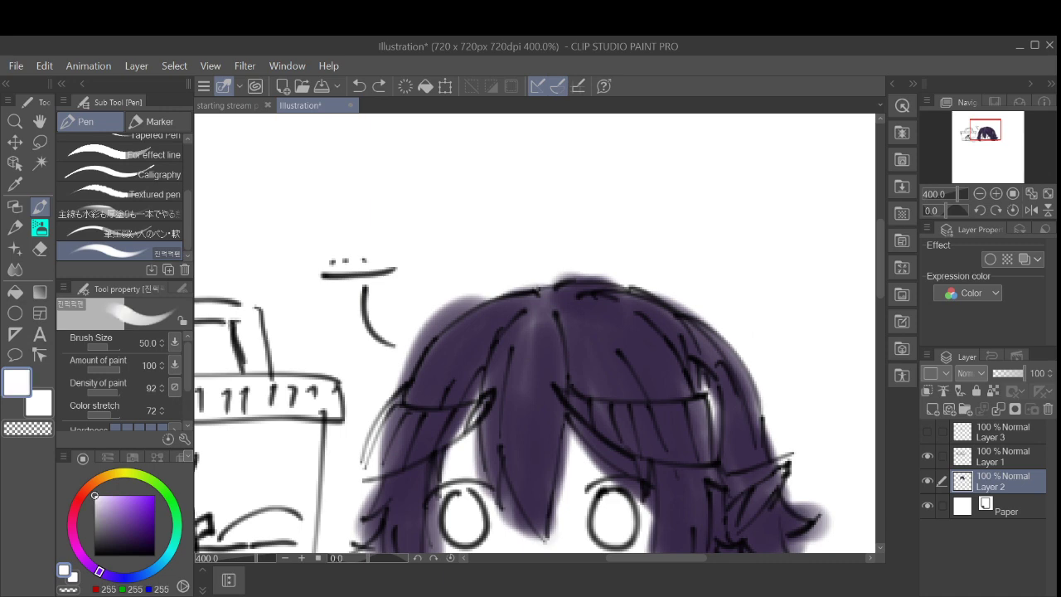
{"action": "key", "text": "ctrl+z"}
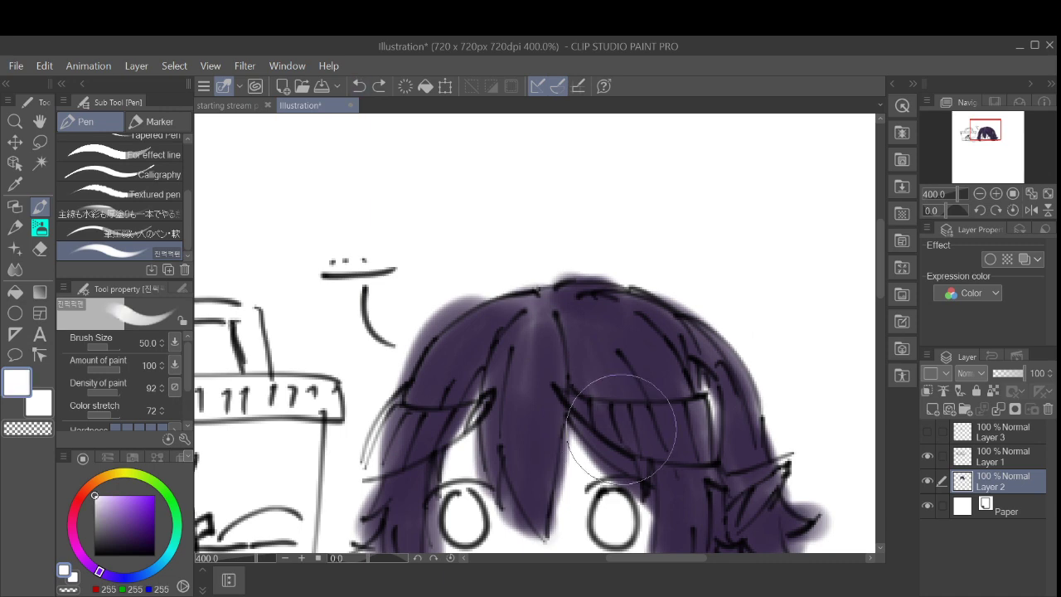
{"action": "key", "text": "ctrl+y"}
{"action": "left_click_drag", "start_coordinate": [187, 220], "coordinate": [188, 172]}
{"action": "left_click", "coordinate": [125, 146]}
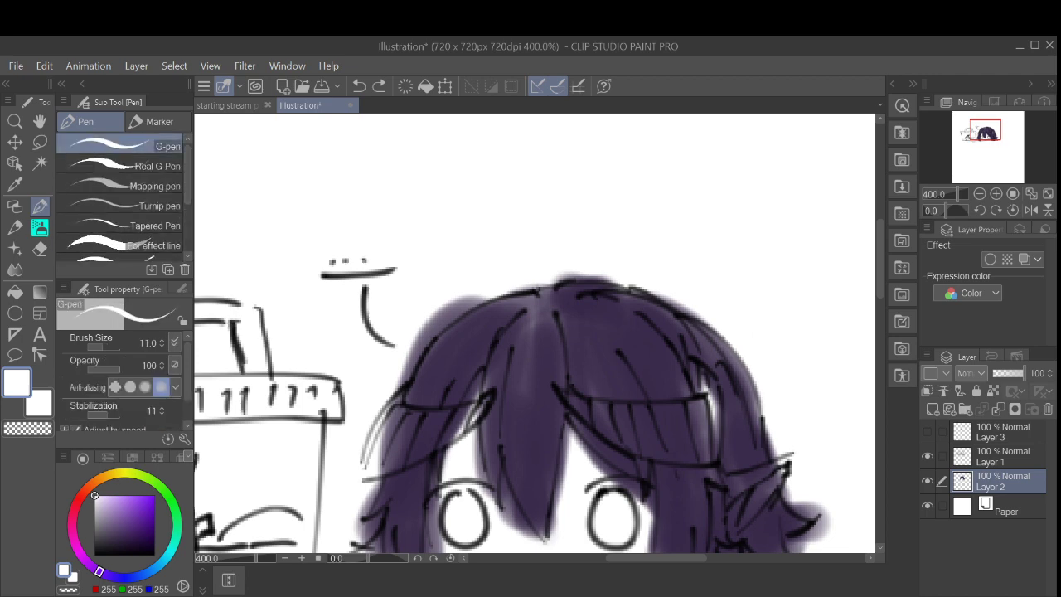
{"action": "mouse_move", "coordinate": [461, 418]}
{"action": "left_mouse_down"}
{"action": "mouse_move", "coordinate": [400, 449]}
{"action": "mouse_move", "coordinate": [528, 373]}
{"action": "left_mouse_up"}
{"action": "key", "text": "ctrl+z"}
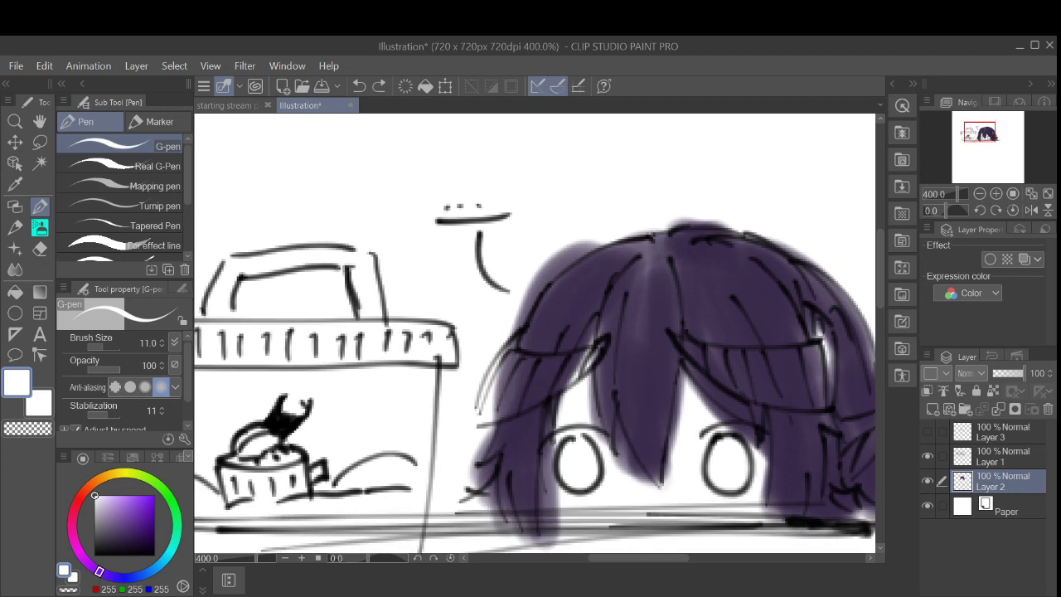
Step: Set the drawing colour to neutral grey, RGB 87, 87, 87, and test a G-pen stroke on the left striped hair band, undoing the stroke
{"action": "left_click_drag", "start_coordinate": [95, 496], "coordinate": [94, 534]}
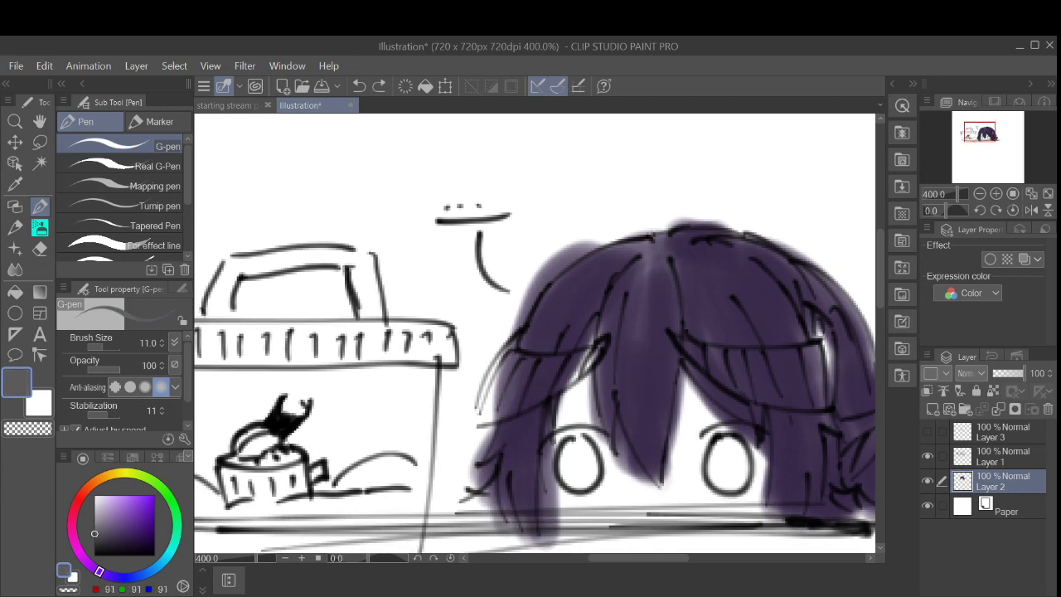
{"action": "left_click_drag", "start_coordinate": [514, 397], "coordinate": [572, 368]}
{"action": "key", "text": "ctrl+z"}
{"action": "scroll", "coordinate": [120, 195], "scroll_direction": "down", "scroll_amount": 3}
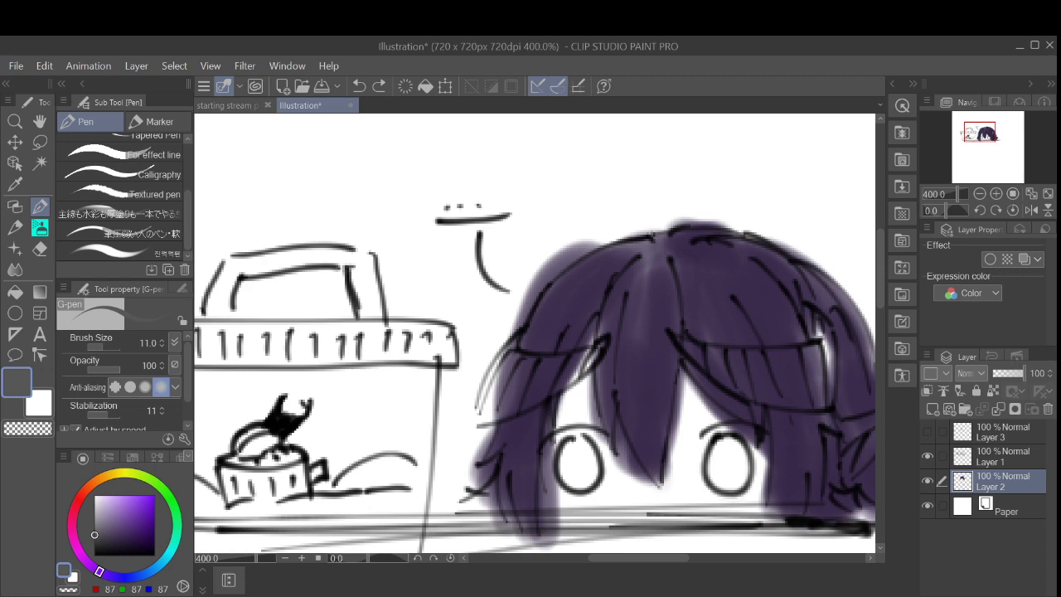
{"action": "left_click", "coordinate": [120, 213]}
{"action": "mouse_move", "coordinate": [497, 406]}
{"action": "left_mouse_down"}
{"action": "mouse_move", "coordinate": [544, 374]}
{"action": "mouse_move", "coordinate": [502, 388]}
{"action": "mouse_move", "coordinate": [507, 358]}
{"action": "mouse_move", "coordinate": [492, 402]}
{"action": "mouse_move", "coordinate": [522, 341]}
{"action": "mouse_move", "coordinate": [514, 373]}
{"action": "left_mouse_up"}
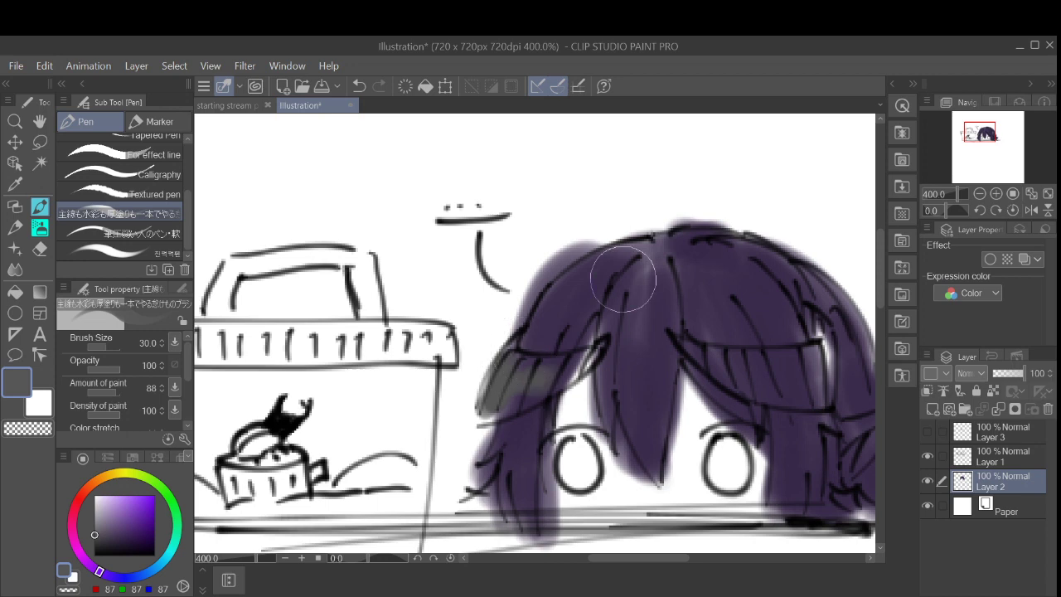
{"action": "key", "text": "ctrl+z"}
{"action": "left_click", "coordinate": [124, 252]}
{"action": "mouse_move", "coordinate": [489, 398]}
{"action": "left_mouse_down"}
{"action": "mouse_move", "coordinate": [473, 373]}
{"action": "mouse_move", "coordinate": [498, 340]}
{"action": "mouse_move", "coordinate": [508, 393]}
{"action": "mouse_move", "coordinate": [585, 362]}
{"action": "mouse_move", "coordinate": [601, 333]}
{"action": "left_mouse_up"}
{"action": "key", "text": "ctrl+z"}
{"action": "key", "text": "ctrl+z"}
{"action": "key", "text": "ctrl+z"}
{"action": "key", "text": "ctrl+z"}
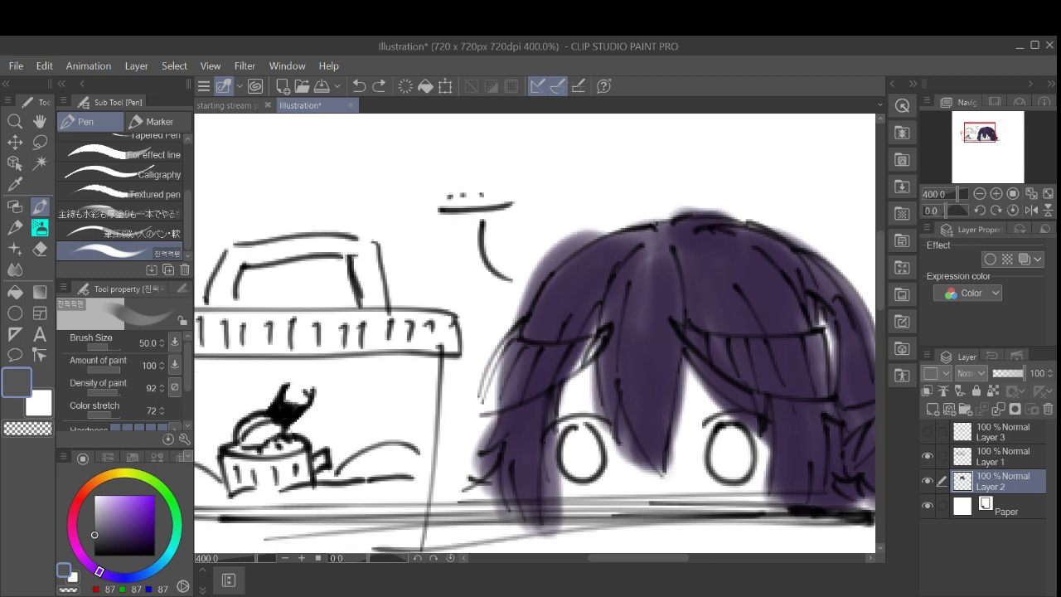
Step: Paint the striped band on the left side of the hair grey using the 主線も水彩も厚塗りも一本でやる brush at size 30
{"action": "left_click", "coordinate": [120, 213]}
{"action": "mouse_move", "coordinate": [497, 352]}
{"action": "left_mouse_down"}
{"action": "mouse_move", "coordinate": [492, 387]}
{"action": "mouse_move", "coordinate": [502, 359]}
{"action": "mouse_move", "coordinate": [498, 378]}
{"action": "mouse_move", "coordinate": [515, 385]}
{"action": "mouse_move", "coordinate": [588, 349]}
{"action": "mouse_move", "coordinate": [532, 389]}
{"action": "mouse_move", "coordinate": [601, 339]}
{"action": "mouse_move", "coordinate": [534, 368]}
{"action": "mouse_move", "coordinate": [600, 327]}
{"action": "mouse_move", "coordinate": [493, 387]}
{"action": "mouse_move", "coordinate": [523, 387]}
{"action": "mouse_move", "coordinate": [556, 347]}
{"action": "left_mouse_up"}
{"action": "scroll", "coordinate": [707, 316], "scroll_direction": "down", "scroll_amount": 2}
{"action": "left_click_drag", "start_coordinate": [707, 317], "coordinate": [599, 341]}
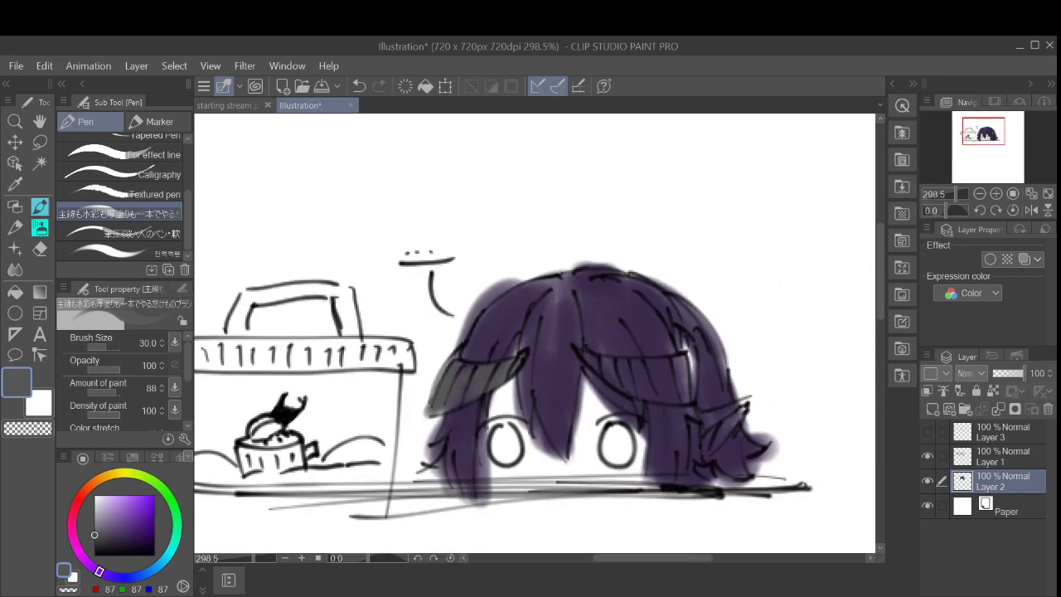
Step: Sample the hair purple, RGB 58, 43, 75, and paint it over the grey left band and the unpainted gap on the right side
{"action": "key", "text": "i"}
{"action": "left_click", "coordinate": [578, 322]}
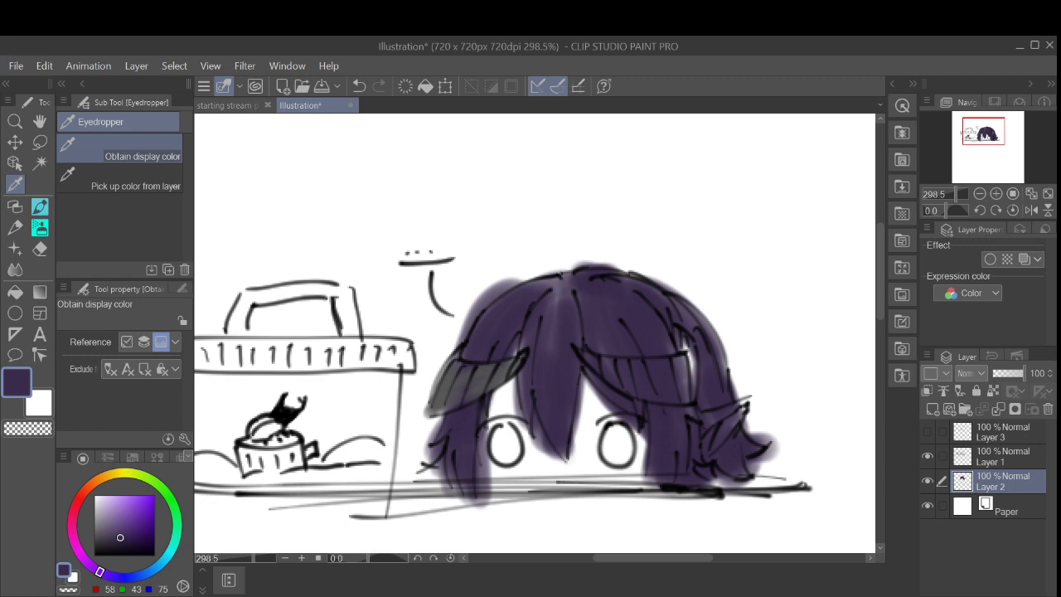
{"action": "key", "text": "p"}
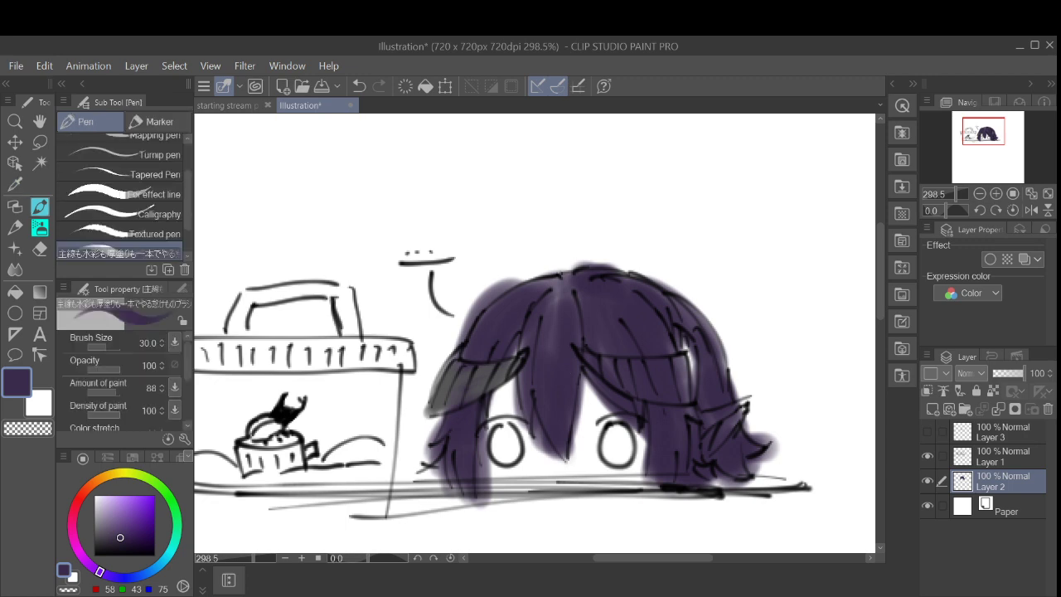
{"action": "mouse_move", "coordinate": [497, 353]}
{"action": "left_mouse_down"}
{"action": "mouse_move", "coordinate": [448, 378]}
{"action": "mouse_move", "coordinate": [452, 389]}
{"action": "mouse_move", "coordinate": [431, 406]}
{"action": "mouse_move", "coordinate": [439, 398]}
{"action": "left_mouse_up"}
{"action": "mouse_move", "coordinate": [502, 371]}
{"action": "left_mouse_down"}
{"action": "mouse_move", "coordinate": [458, 376]}
{"action": "mouse_move", "coordinate": [511, 358]}
{"action": "mouse_move", "coordinate": [452, 400]}
{"action": "mouse_move", "coordinate": [512, 356]}
{"action": "mouse_move", "coordinate": [457, 401]}
{"action": "mouse_move", "coordinate": [520, 361]}
{"action": "mouse_move", "coordinate": [446, 390]}
{"action": "mouse_move", "coordinate": [449, 361]}
{"action": "mouse_move", "coordinate": [438, 382]}
{"action": "mouse_move", "coordinate": [448, 410]}
{"action": "left_mouse_up"}
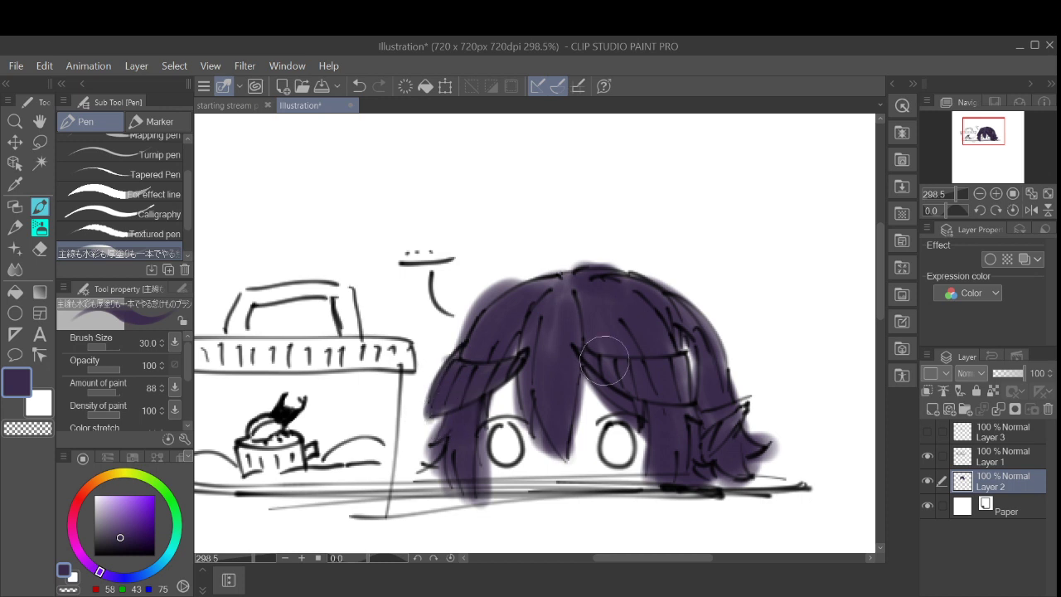
{"action": "mouse_move", "coordinate": [684, 373]}
{"action": "left_mouse_down"}
{"action": "mouse_move", "coordinate": [686, 356]}
{"action": "mouse_move", "coordinate": [688, 397]}
{"action": "mouse_move", "coordinate": [690, 378]}
{"action": "left_mouse_up"}
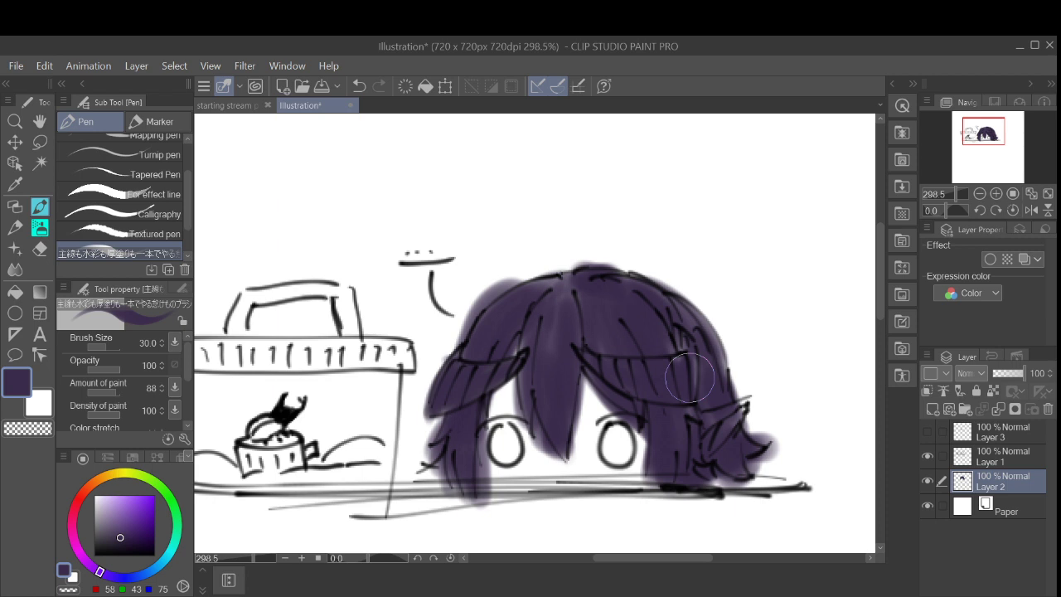
Step: Paint both striped bands on the hair near-black, RGB 26, 22, 30
{"action": "left_click_drag", "start_coordinate": [126, 532], "coordinate": [111, 548]}
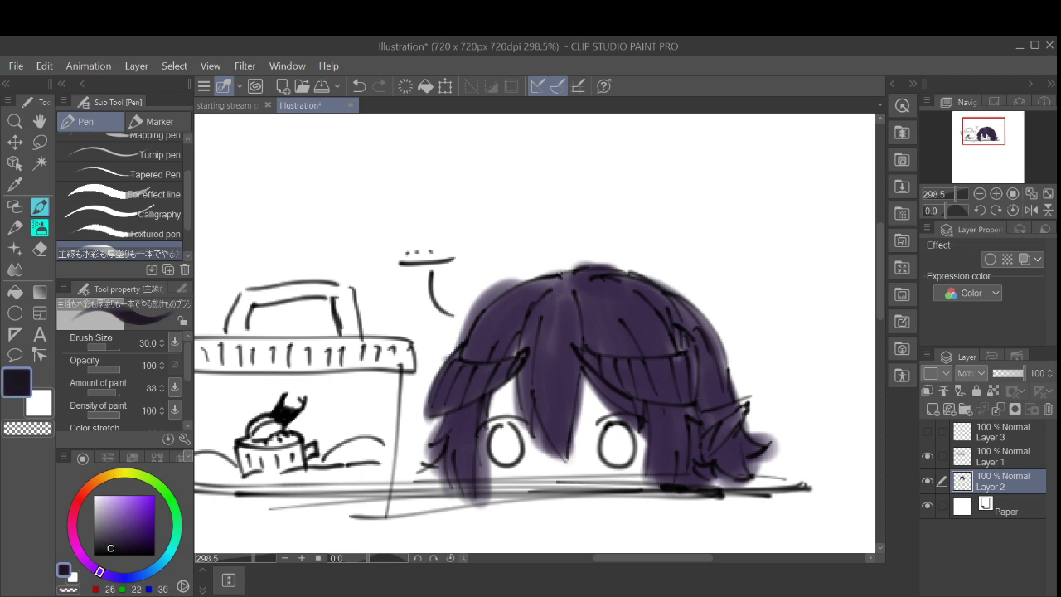
{"action": "mouse_move", "coordinate": [468, 365]}
{"action": "left_mouse_down"}
{"action": "mouse_move", "coordinate": [446, 407]}
{"action": "mouse_move", "coordinate": [515, 364]}
{"action": "mouse_move", "coordinate": [463, 388]}
{"action": "mouse_move", "coordinate": [515, 352]}
{"action": "mouse_move", "coordinate": [463, 376]}
{"action": "mouse_move", "coordinate": [523, 351]}
{"action": "mouse_move", "coordinate": [498, 362]}
{"action": "mouse_move", "coordinate": [596, 362]}
{"action": "mouse_move", "coordinate": [589, 356]}
{"action": "mouse_move", "coordinate": [664, 396]}
{"action": "mouse_move", "coordinate": [613, 367]}
{"action": "mouse_move", "coordinate": [672, 386]}
{"action": "mouse_move", "coordinate": [623, 365]}
{"action": "mouse_move", "coordinate": [678, 368]}
{"action": "mouse_move", "coordinate": [623, 359]}
{"action": "mouse_move", "coordinate": [651, 363]}
{"action": "mouse_move", "coordinate": [640, 371]}
{"action": "mouse_move", "coordinate": [650, 387]}
{"action": "mouse_move", "coordinate": [693, 353]}
{"action": "mouse_move", "coordinate": [684, 379]}
{"action": "mouse_move", "coordinate": [685, 358]}
{"action": "mouse_move", "coordinate": [664, 381]}
{"action": "mouse_move", "coordinate": [680, 367]}
{"action": "mouse_move", "coordinate": [689, 396]}
{"action": "mouse_move", "coordinate": [690, 358]}
{"action": "mouse_move", "coordinate": [672, 393]}
{"action": "mouse_move", "coordinate": [625, 370]}
{"action": "mouse_move", "coordinate": [676, 393]}
{"action": "mouse_move", "coordinate": [679, 335]}
{"action": "mouse_move", "coordinate": [688, 393]}
{"action": "mouse_move", "coordinate": [685, 349]}
{"action": "left_mouse_up"}
{"action": "left_click_drag", "start_coordinate": [464, 342], "coordinate": [454, 354]}
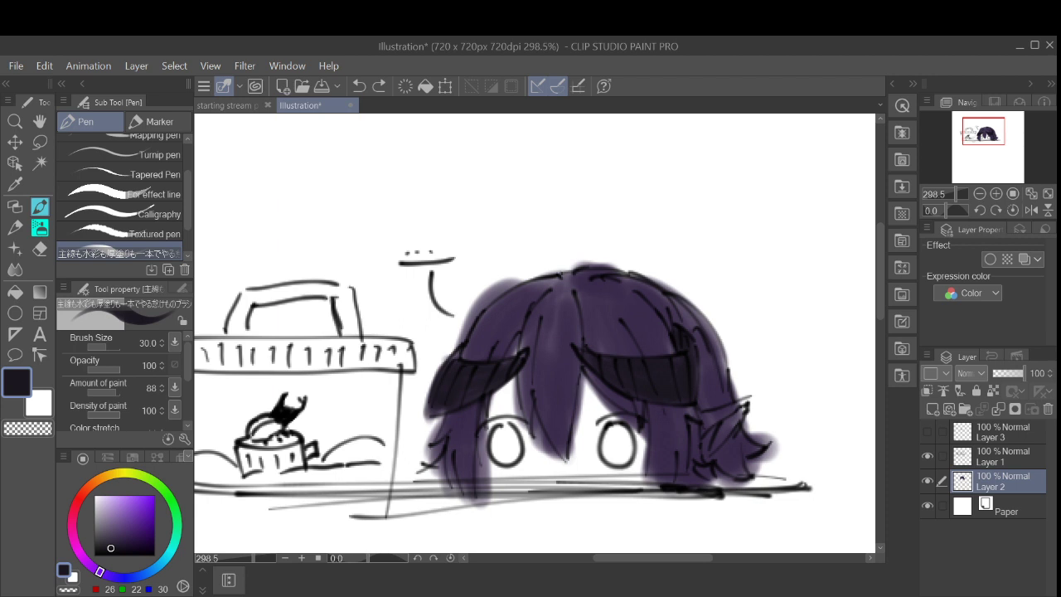
Step: Paint the face around the left eye and under the fringe pale beige, RGB 229, 219, 207
{"action": "mouse_move", "coordinate": [95, 482]}
{"action": "left_mouse_down"}
{"action": "mouse_move", "coordinate": [113, 474]}
{"action": "mouse_move", "coordinate": [100, 479]}
{"action": "left_mouse_up"}
{"action": "mouse_move", "coordinate": [110, 548]}
{"action": "left_mouse_down"}
{"action": "mouse_move", "coordinate": [98, 521]}
{"action": "mouse_move", "coordinate": [103, 499]}
{"action": "left_mouse_up"}
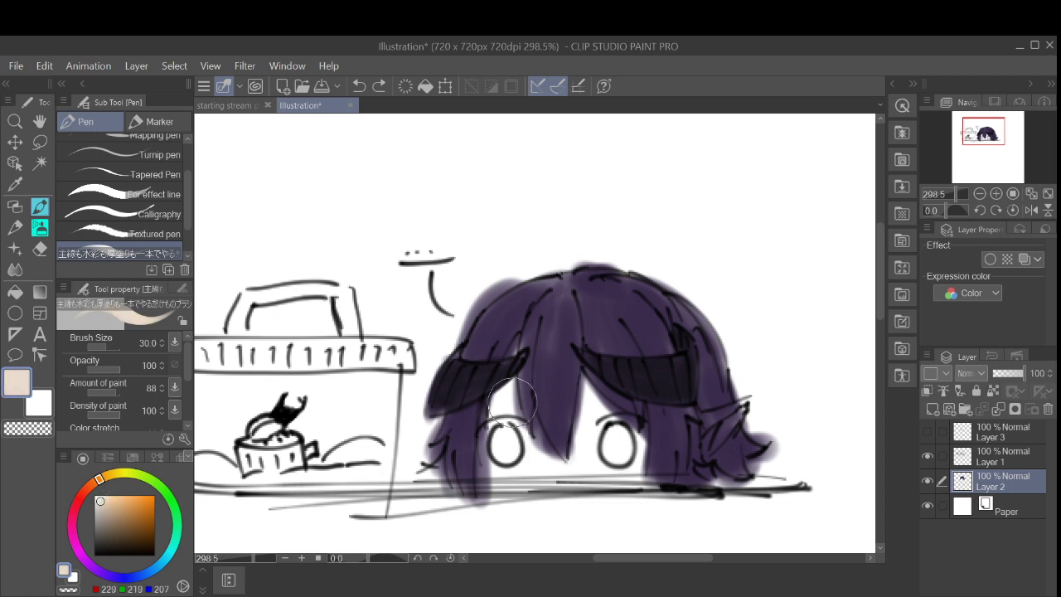
{"action": "mouse_move", "coordinate": [502, 394]}
{"action": "left_mouse_down"}
{"action": "mouse_move", "coordinate": [496, 477]}
{"action": "mouse_move", "coordinate": [497, 406]}
{"action": "mouse_move", "coordinate": [481, 473]}
{"action": "mouse_move", "coordinate": [502, 418]}
{"action": "mouse_move", "coordinate": [526, 463]}
{"action": "mouse_move", "coordinate": [512, 389]}
{"action": "mouse_move", "coordinate": [537, 464]}
{"action": "mouse_move", "coordinate": [514, 402]}
{"action": "mouse_move", "coordinate": [525, 468]}
{"action": "mouse_move", "coordinate": [553, 475]}
{"action": "mouse_move", "coordinate": [522, 453]}
{"action": "mouse_move", "coordinate": [509, 403]}
{"action": "mouse_move", "coordinate": [501, 412]}
{"action": "mouse_move", "coordinate": [511, 386]}
{"action": "mouse_move", "coordinate": [507, 431]}
{"action": "left_mouse_up"}
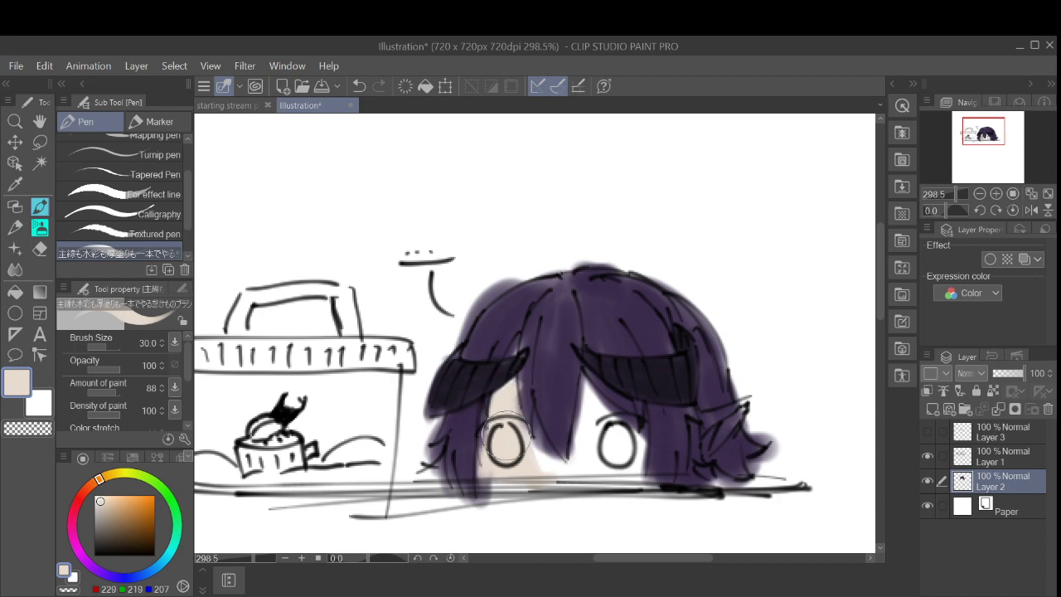
{"action": "key", "text": "ctrl+z"}
{"action": "left_click_drag", "start_coordinate": [530, 348], "coordinate": [493, 368]}
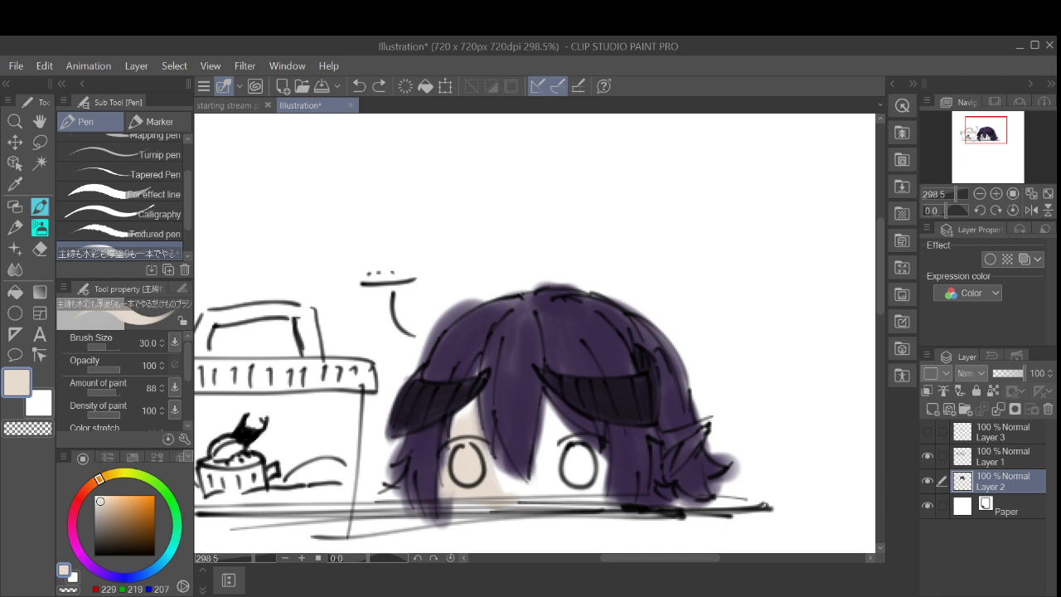
{"action": "left_click_drag", "start_coordinate": [466, 405], "coordinate": [471, 410]}
{"action": "mouse_move", "coordinate": [549, 406]}
{"action": "left_mouse_down"}
{"action": "mouse_move", "coordinate": [535, 479]}
{"action": "mouse_move", "coordinate": [495, 448]}
{"action": "mouse_move", "coordinate": [516, 478]}
{"action": "mouse_move", "coordinate": [499, 441]}
{"action": "mouse_move", "coordinate": [519, 498]}
{"action": "mouse_move", "coordinate": [505, 459]}
{"action": "mouse_move", "coordinate": [531, 490]}
{"action": "mouse_move", "coordinate": [504, 487]}
{"action": "mouse_move", "coordinate": [499, 463]}
{"action": "mouse_move", "coordinate": [522, 498]}
{"action": "left_mouse_up"}
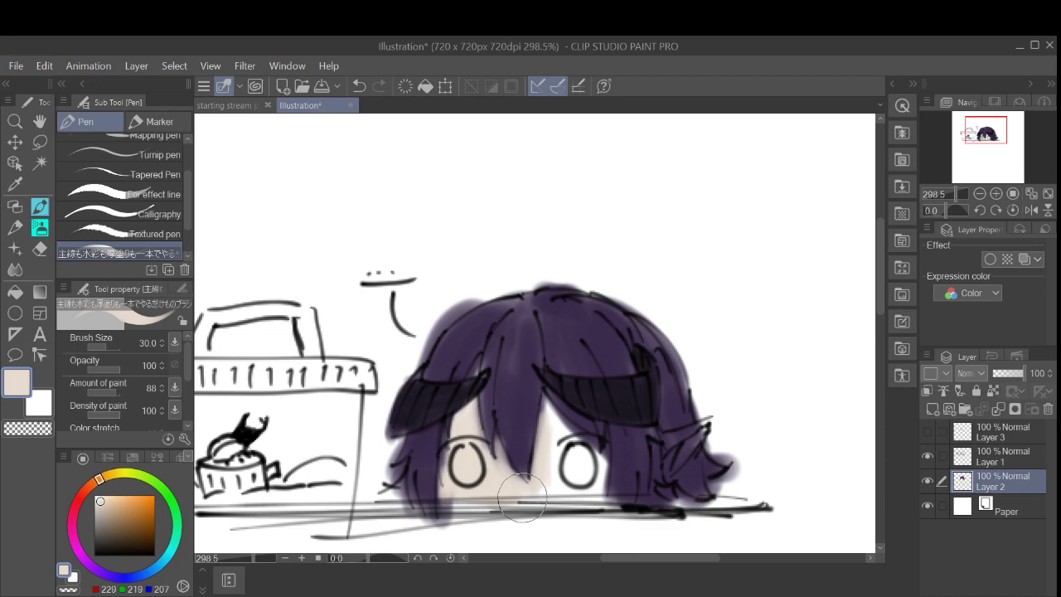
Step: Paint the whole visible face and the pointed ear on the right peach, RGB 255, 232, 207
{"action": "left_click_drag", "start_coordinate": [105, 511], "coordinate": [106, 495]}
{"action": "mouse_move", "coordinate": [554, 448]}
{"action": "left_mouse_down"}
{"action": "mouse_move", "coordinate": [544, 485]}
{"action": "mouse_move", "coordinate": [557, 428]}
{"action": "mouse_move", "coordinate": [538, 490]}
{"action": "mouse_move", "coordinate": [545, 449]}
{"action": "mouse_move", "coordinate": [538, 468]}
{"action": "mouse_move", "coordinate": [490, 433]}
{"action": "mouse_move", "coordinate": [462, 432]}
{"action": "mouse_move", "coordinate": [454, 494]}
{"action": "mouse_move", "coordinate": [465, 420]}
{"action": "mouse_move", "coordinate": [465, 480]}
{"action": "mouse_move", "coordinate": [483, 492]}
{"action": "mouse_move", "coordinate": [485, 454]}
{"action": "mouse_move", "coordinate": [524, 486]}
{"action": "mouse_move", "coordinate": [501, 467]}
{"action": "mouse_move", "coordinate": [500, 491]}
{"action": "mouse_move", "coordinate": [488, 465]}
{"action": "left_mouse_up"}
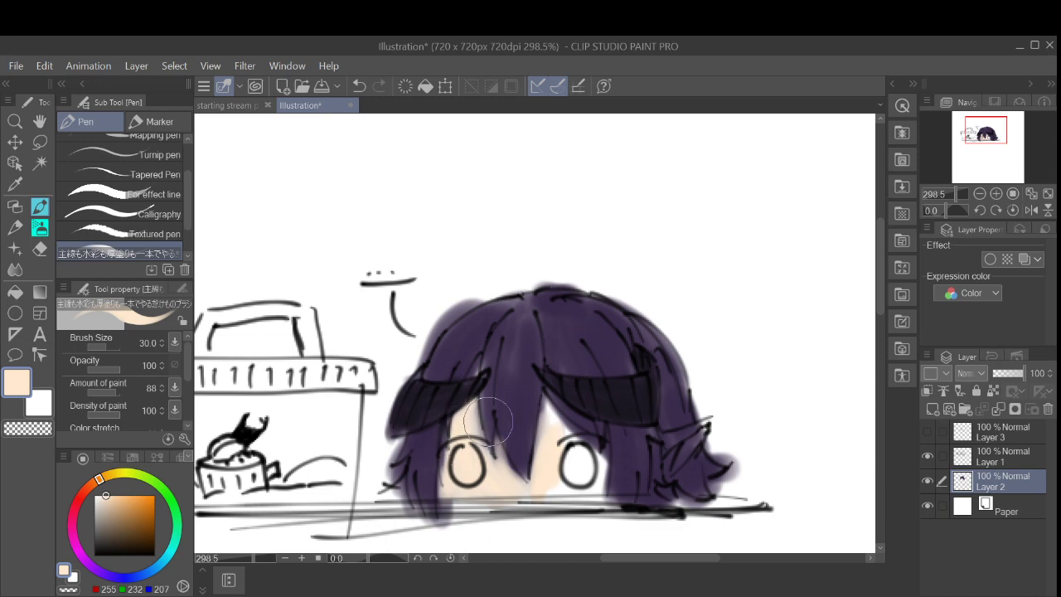
{"action": "mouse_move", "coordinate": [495, 493]}
{"action": "left_mouse_down"}
{"action": "mouse_move", "coordinate": [551, 491]}
{"action": "mouse_move", "coordinate": [528, 493]}
{"action": "mouse_move", "coordinate": [543, 495]}
{"action": "left_mouse_up"}
{"action": "mouse_move", "coordinate": [571, 425]}
{"action": "left_mouse_down"}
{"action": "mouse_move", "coordinate": [551, 406]}
{"action": "mouse_move", "coordinate": [556, 446]}
{"action": "mouse_move", "coordinate": [551, 410]}
{"action": "mouse_move", "coordinate": [576, 443]}
{"action": "mouse_move", "coordinate": [599, 451]}
{"action": "mouse_move", "coordinate": [576, 432]}
{"action": "mouse_move", "coordinate": [604, 454]}
{"action": "mouse_move", "coordinate": [598, 485]}
{"action": "mouse_move", "coordinate": [554, 462]}
{"action": "mouse_move", "coordinate": [554, 419]}
{"action": "mouse_move", "coordinate": [542, 460]}
{"action": "mouse_move", "coordinate": [544, 423]}
{"action": "mouse_move", "coordinate": [539, 472]}
{"action": "mouse_move", "coordinate": [547, 397]}
{"action": "mouse_move", "coordinate": [547, 471]}
{"action": "mouse_move", "coordinate": [544, 443]}
{"action": "left_mouse_up"}
{"action": "left_click_drag", "start_coordinate": [588, 339], "coordinate": [600, 335]}
{"action": "key", "text": "ctrl+z"}
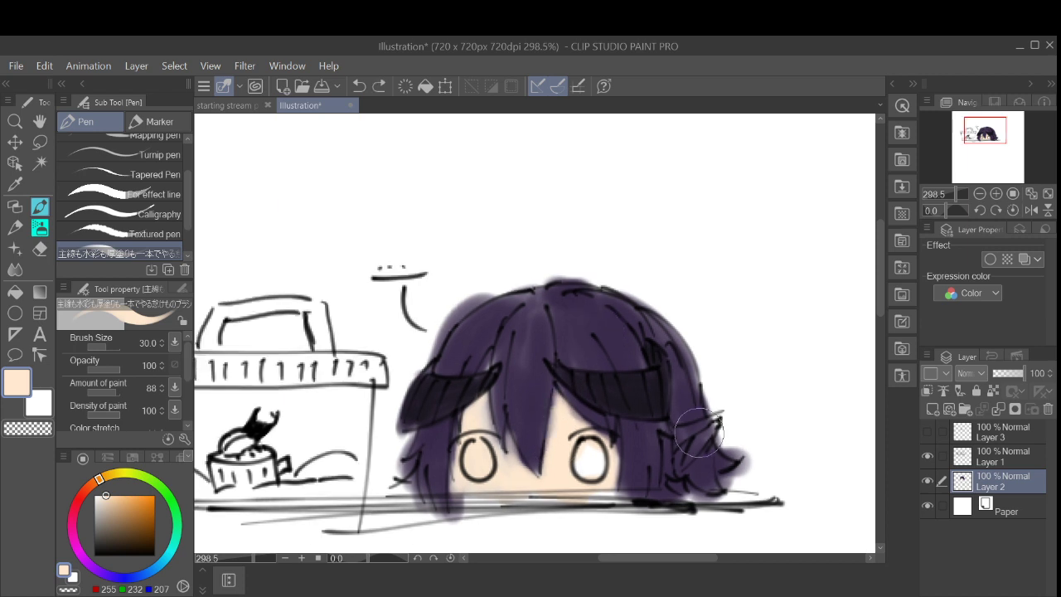
{"action": "mouse_move", "coordinate": [699, 432]}
{"action": "left_mouse_down"}
{"action": "mouse_move", "coordinate": [685, 441]}
{"action": "mouse_move", "coordinate": [682, 468]}
{"action": "left_mouse_up"}
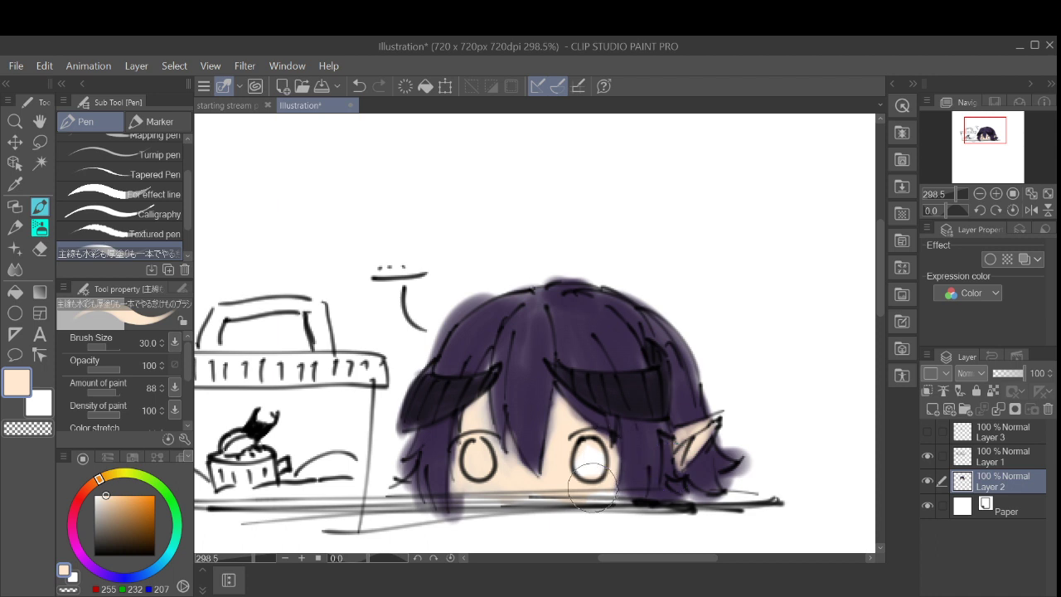
Step: Fill both eyes with bright red, RGB 255, 8, 0, undoing the trial fill of RGB 213, 55, 50 on the left eye
{"action": "mouse_move", "coordinate": [90, 486]}
{"action": "left_mouse_down"}
{"action": "mouse_move", "coordinate": [80, 497]}
{"action": "mouse_move", "coordinate": [124, 504]}
{"action": "mouse_move", "coordinate": [162, 504]}
{"action": "mouse_move", "coordinate": [170, 489]}
{"action": "mouse_move", "coordinate": [145, 502]}
{"action": "left_mouse_up"}
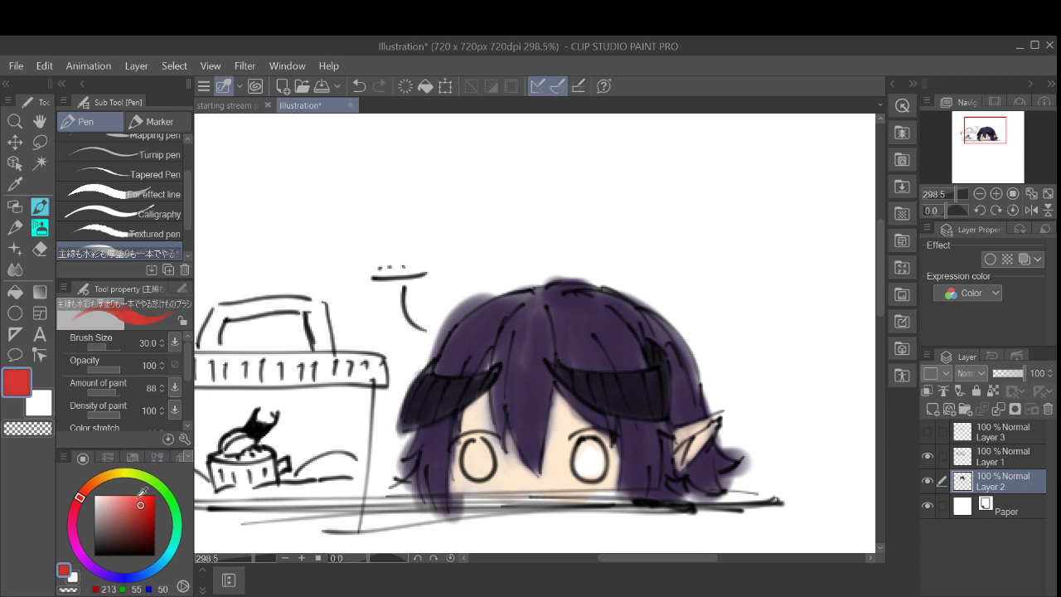
{"action": "mouse_move", "coordinate": [458, 455]}
{"action": "left_mouse_down"}
{"action": "mouse_move", "coordinate": [475, 465]}
{"action": "mouse_move", "coordinate": [508, 405]}
{"action": "mouse_move", "coordinate": [581, 363]}
{"action": "mouse_move", "coordinate": [615, 357]}
{"action": "mouse_move", "coordinate": [633, 258]}
{"action": "mouse_move", "coordinate": [595, 352]}
{"action": "mouse_move", "coordinate": [604, 356]}
{"action": "mouse_move", "coordinate": [605, 336]}
{"action": "left_mouse_up"}
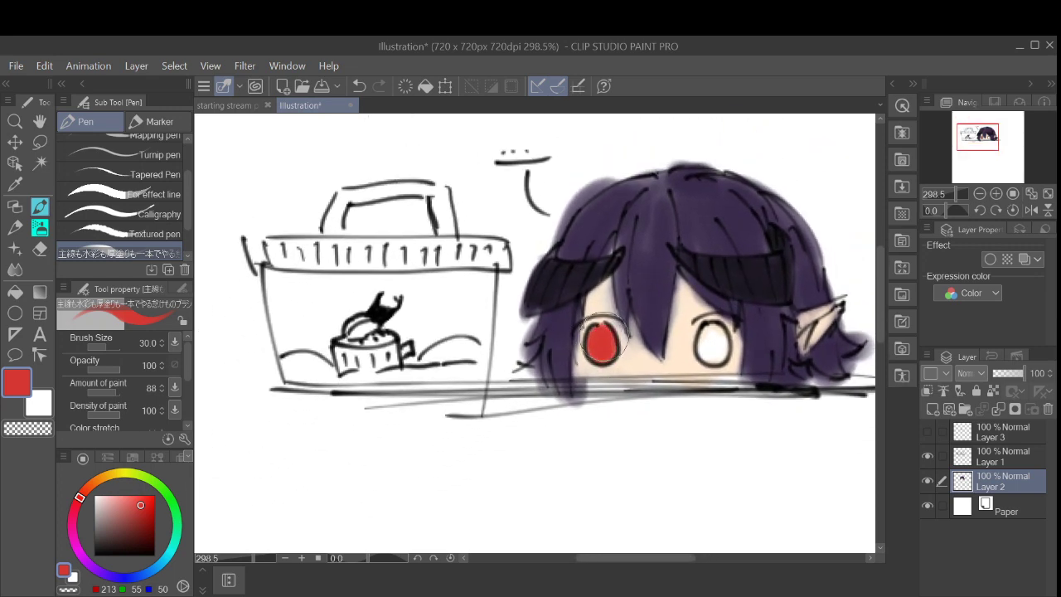
{"action": "left_click_drag", "start_coordinate": [124, 502], "coordinate": [155, 494]}
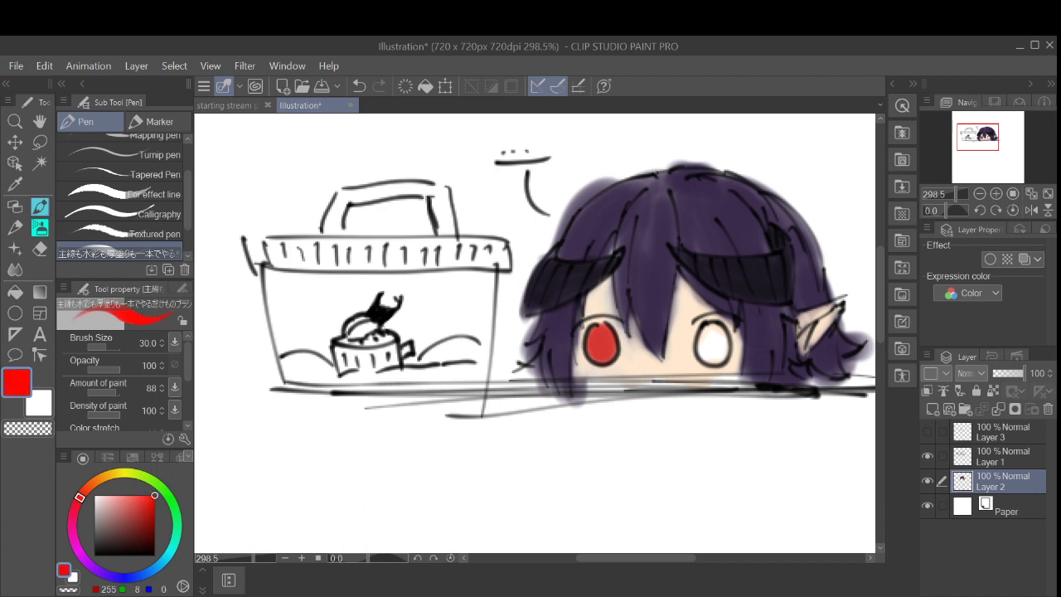
{"action": "key", "text": "ctrl+z"}
{"action": "mouse_move", "coordinate": [597, 340]}
{"action": "left_mouse_down"}
{"action": "mouse_move", "coordinate": [601, 352]}
{"action": "mouse_move", "coordinate": [612, 347]}
{"action": "mouse_move", "coordinate": [607, 330]}
{"action": "mouse_move", "coordinate": [606, 343]}
{"action": "mouse_move", "coordinate": [482, 383]}
{"action": "mouse_move", "coordinate": [485, 373]}
{"action": "left_mouse_up"}
{"action": "key", "text": "ctrl+z"}
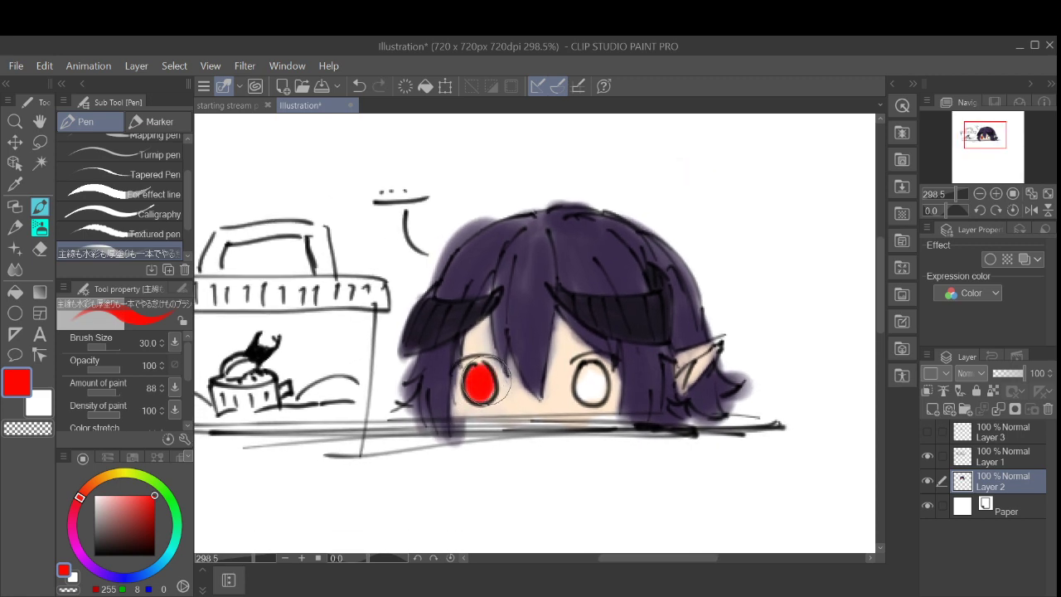
{"action": "mouse_move", "coordinate": [583, 373]}
{"action": "left_mouse_down"}
{"action": "mouse_move", "coordinate": [583, 391]}
{"action": "mouse_move", "coordinate": [600, 392]}
{"action": "mouse_move", "coordinate": [642, 371]}
{"action": "left_mouse_up"}
Step: Try light pink highlights, RGB 255, 165, 163, on the upper part of both eyes, and undo them
{"action": "mouse_move", "coordinate": [133, 512]}
{"action": "left_mouse_down"}
{"action": "mouse_move", "coordinate": [97, 491]}
{"action": "mouse_move", "coordinate": [111, 483]}
{"action": "mouse_move", "coordinate": [116, 495]}
{"action": "left_mouse_up"}
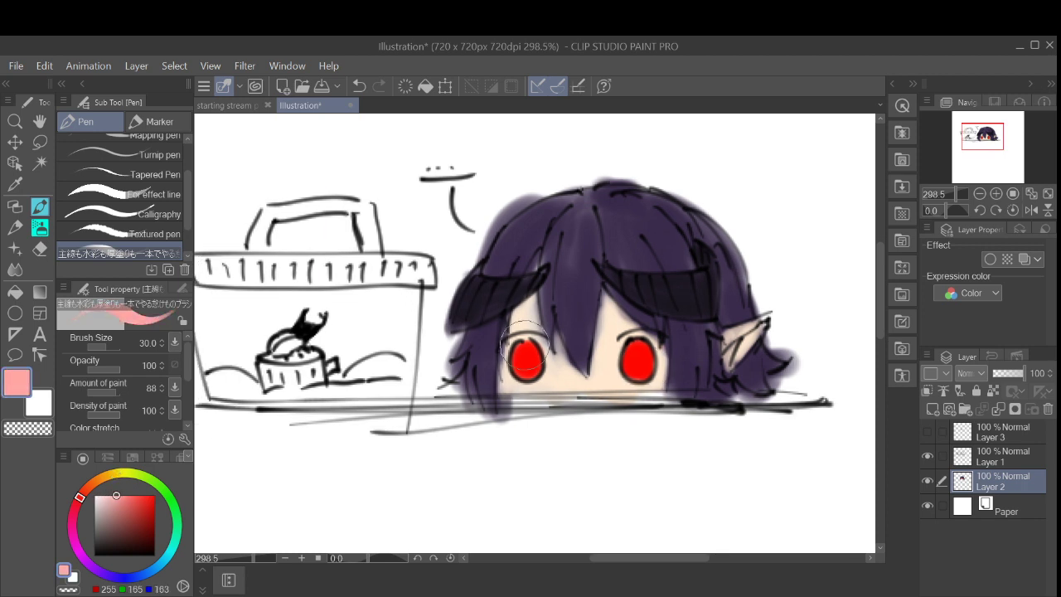
{"action": "left_click_drag", "start_coordinate": [524, 342], "coordinate": [527, 355]}
{"action": "left_click_drag", "start_coordinate": [635, 345], "coordinate": [640, 347]}
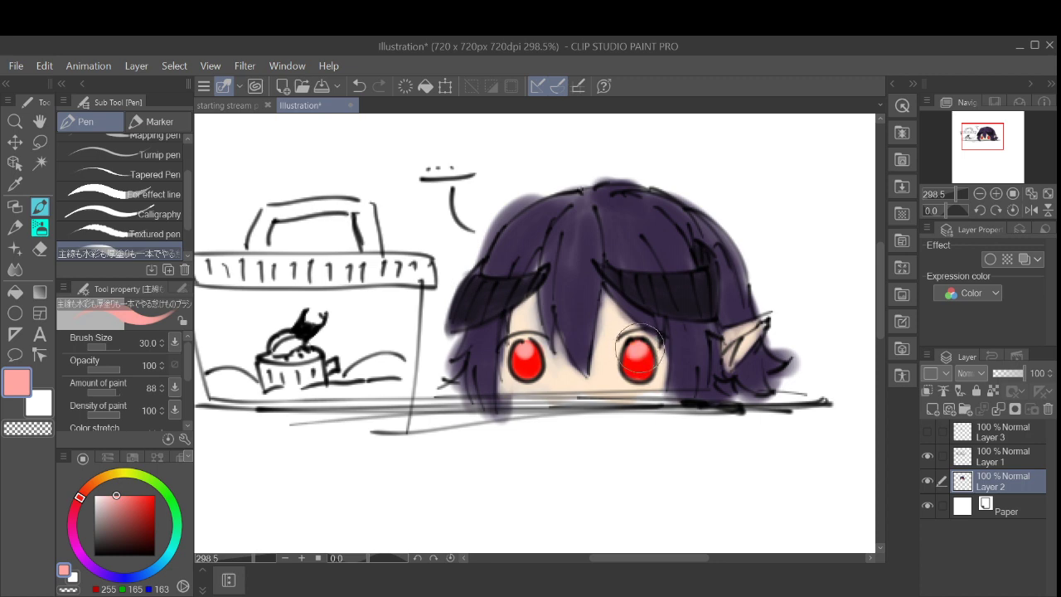
{"action": "left_click_drag", "start_coordinate": [116, 496], "coordinate": [127, 520]}
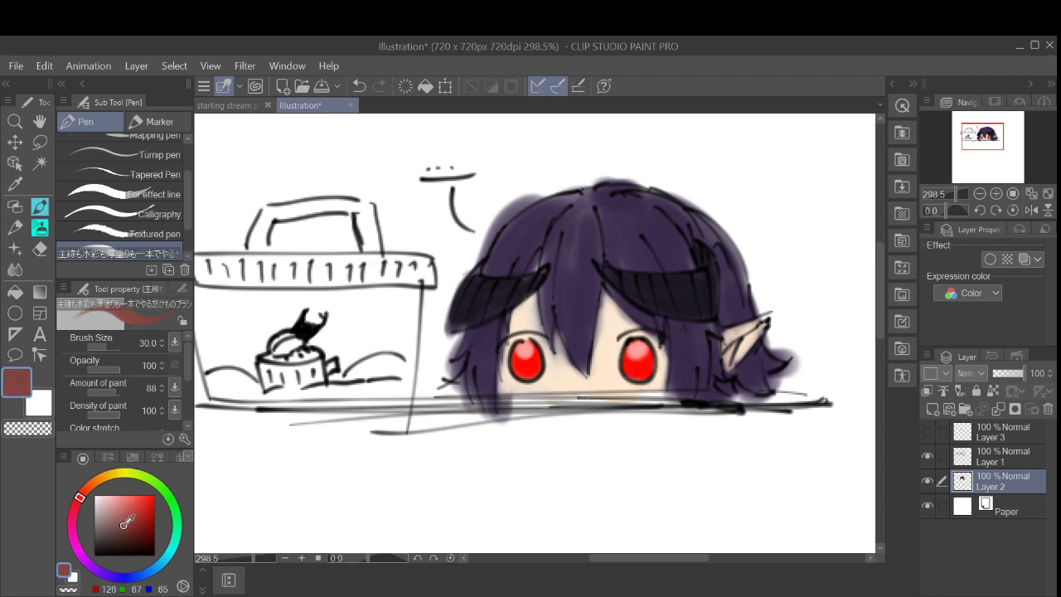
{"action": "left_click_drag", "start_coordinate": [526, 370], "coordinate": [534, 361]}
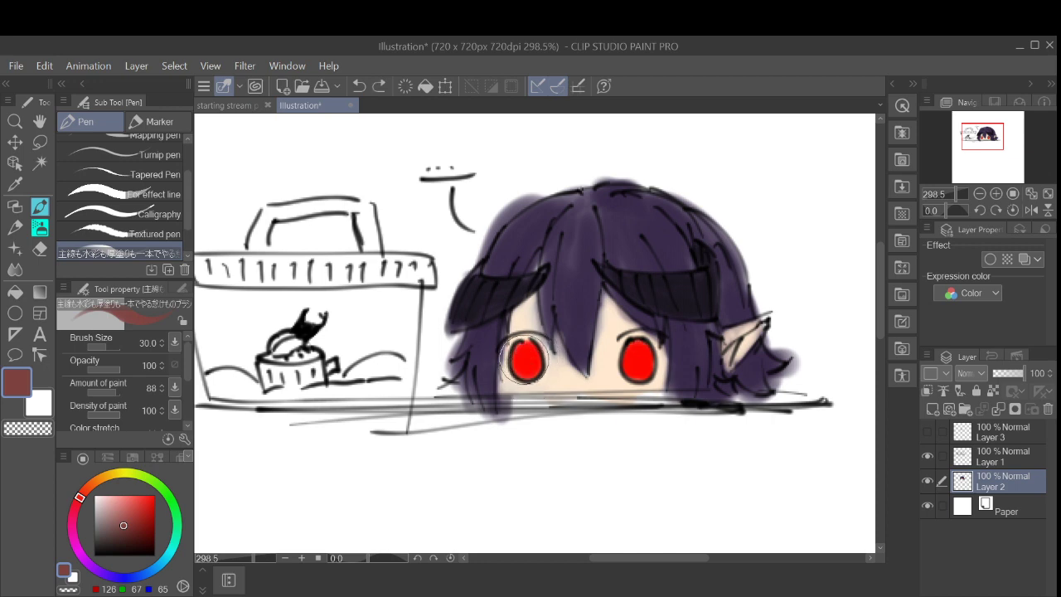
Step: Shade the lower part of both eyes dark red, RGB 145, 39, 35, using the 主線も水彩も厚塗りも一本でやる brush at size 30
{"action": "left_click", "coordinate": [143, 520]}
{"action": "scroll", "coordinate": [120, 224], "scroll_direction": "down", "scroll_amount": 2}
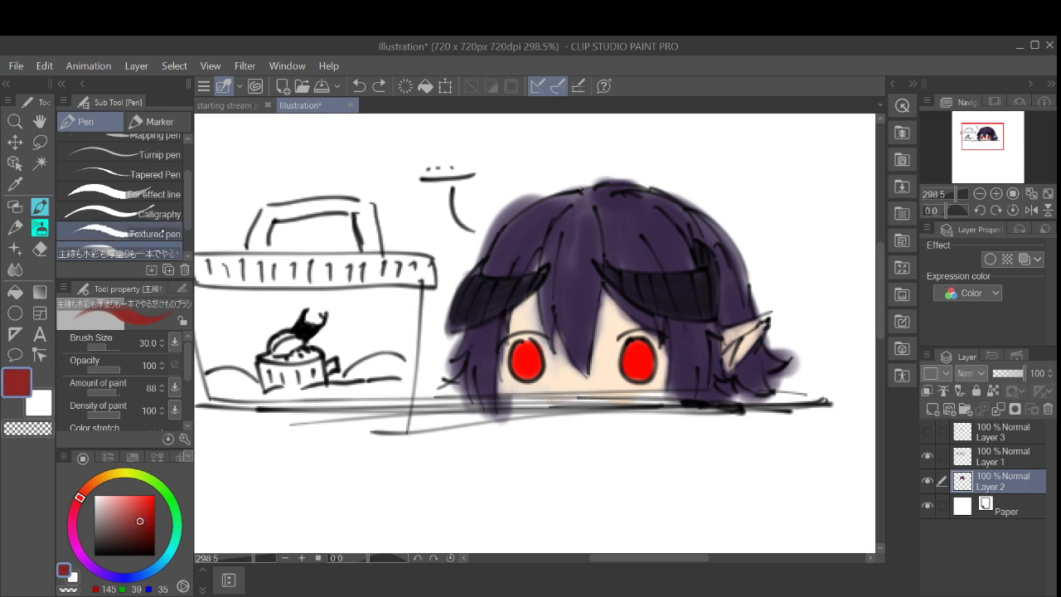
{"action": "left_click", "coordinate": [121, 251]}
{"action": "left_click_drag", "start_coordinate": [538, 374], "coordinate": [528, 367]}
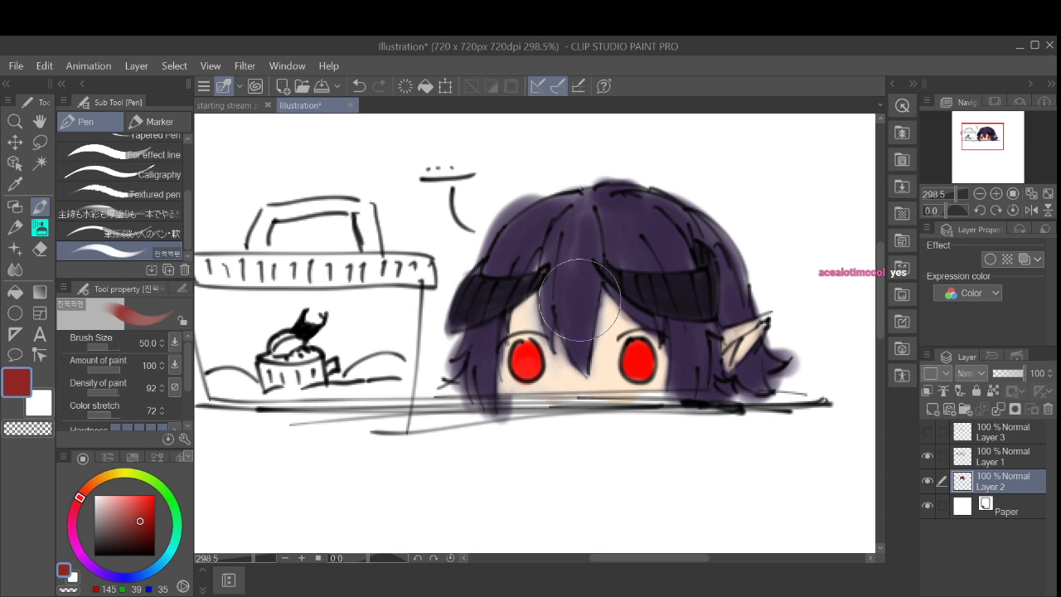
{"action": "left_click", "coordinate": [120, 213]}
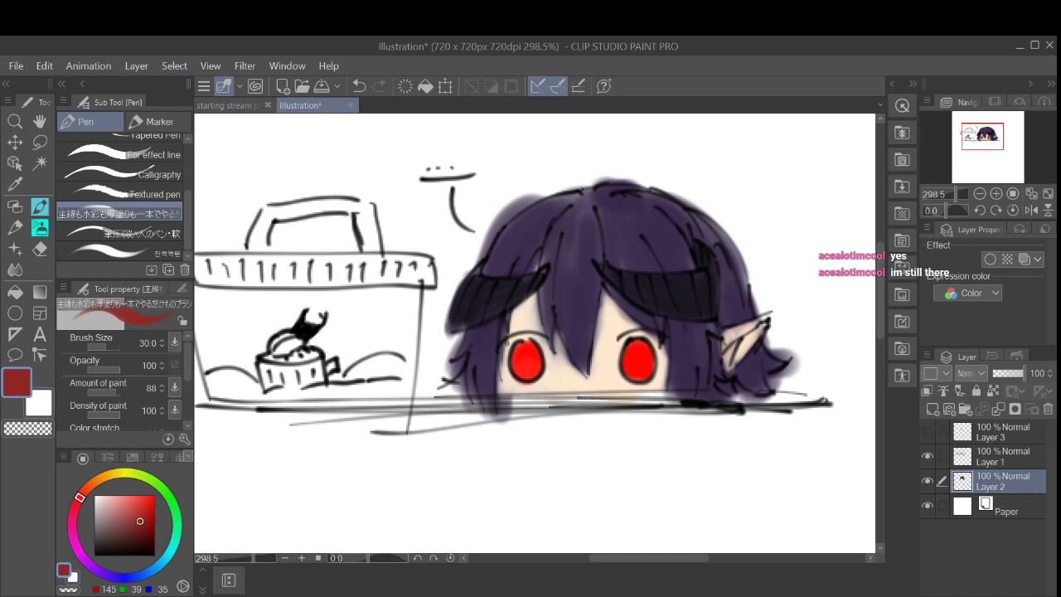
{"action": "left_click_drag", "start_coordinate": [527, 364], "coordinate": [522, 373]}
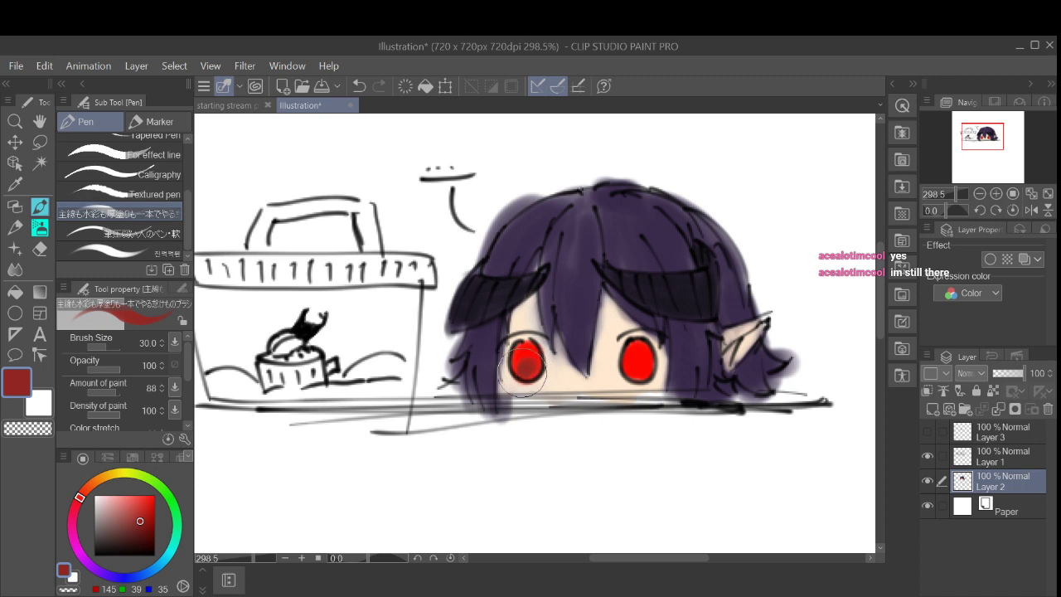
{"action": "left_click_drag", "start_coordinate": [639, 370], "coordinate": [642, 370]}
{"action": "key", "text": "ctrl+z"}
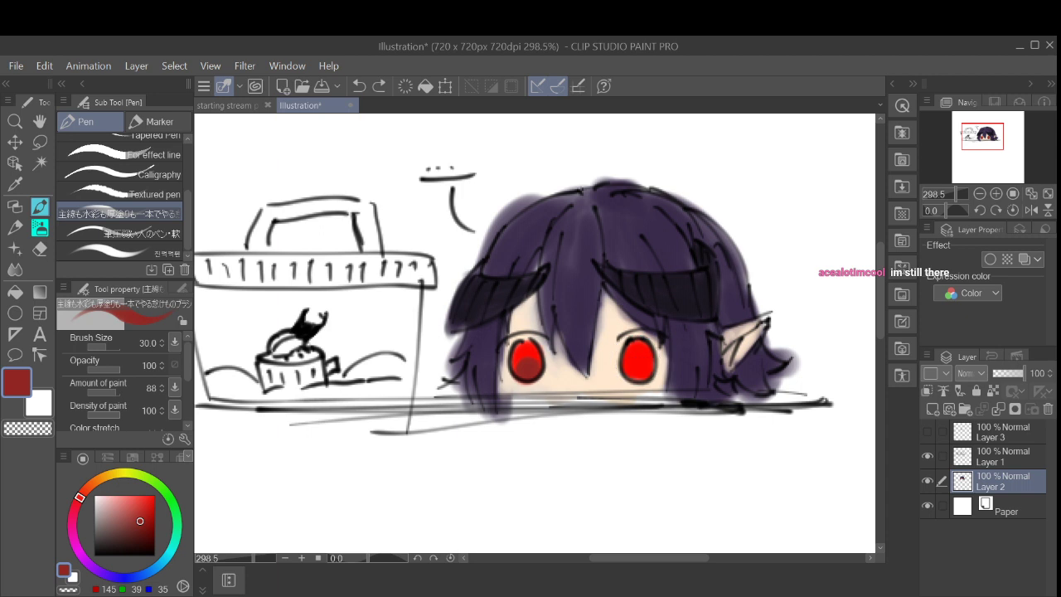
{"action": "left_click_drag", "start_coordinate": [642, 373], "coordinate": [635, 364]}
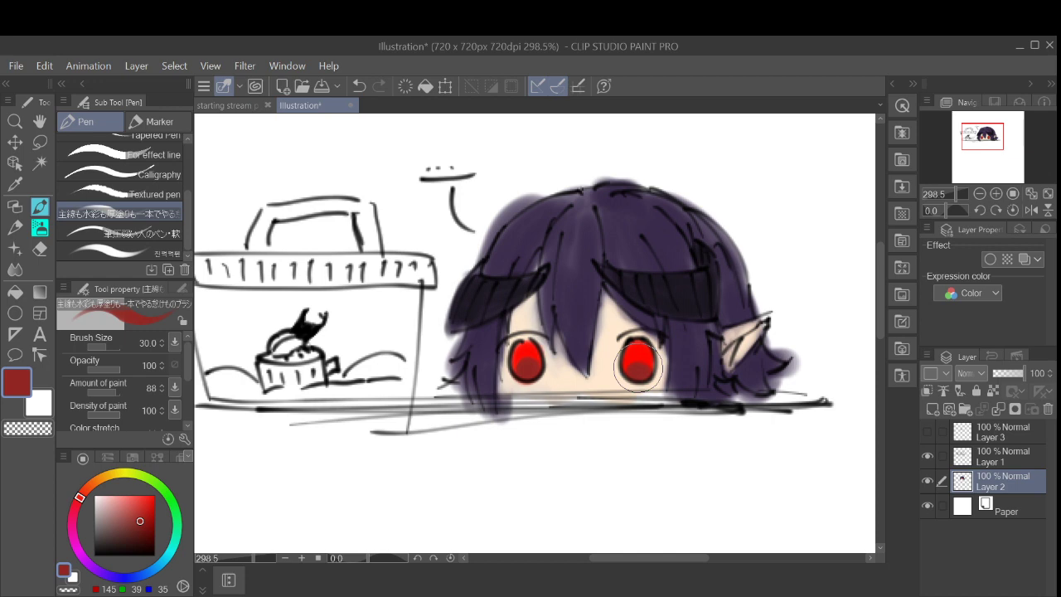
{"action": "mouse_move", "coordinate": [638, 366]}
{"action": "left_mouse_down"}
{"action": "mouse_move", "coordinate": [572, 400]}
{"action": "mouse_move", "coordinate": [589, 389]}
{"action": "left_mouse_up"}
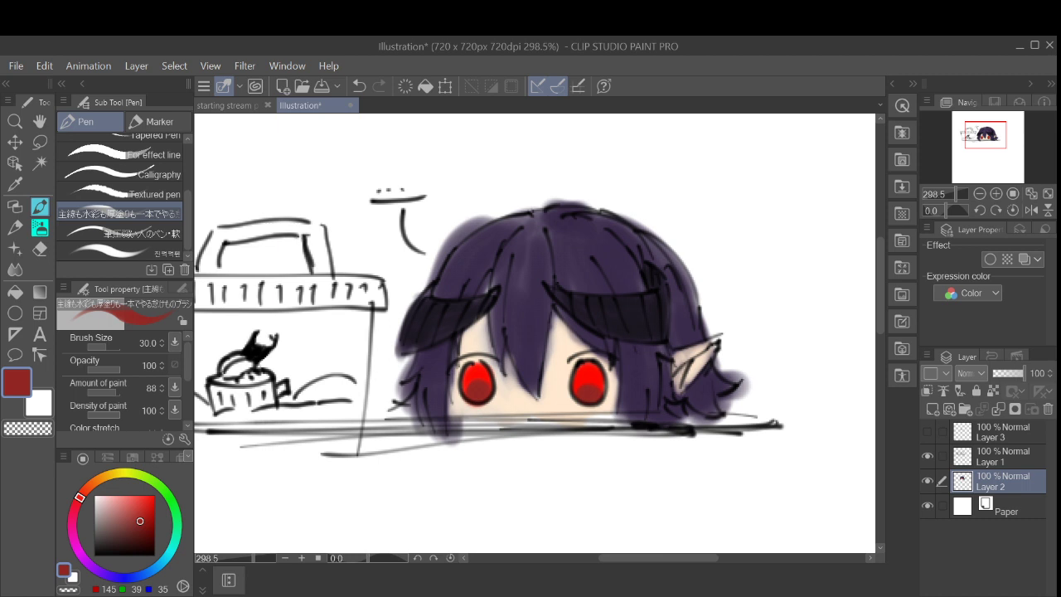
Step: Try filling the right eye with deep red, RGB 154, 25, 21, and undo the fill
{"action": "mouse_move", "coordinate": [140, 521]}
{"action": "left_mouse_down"}
{"action": "mouse_move", "coordinate": [132, 502]}
{"action": "mouse_move", "coordinate": [147, 518]}
{"action": "left_mouse_up"}
{"action": "left_click_drag", "start_coordinate": [586, 380], "coordinate": [592, 386]}
{"action": "key", "text": "ctrl+z"}
{"action": "key", "text": "ctrl+z"}
{"action": "left_click_drag", "start_coordinate": [589, 390], "coordinate": [596, 383]}
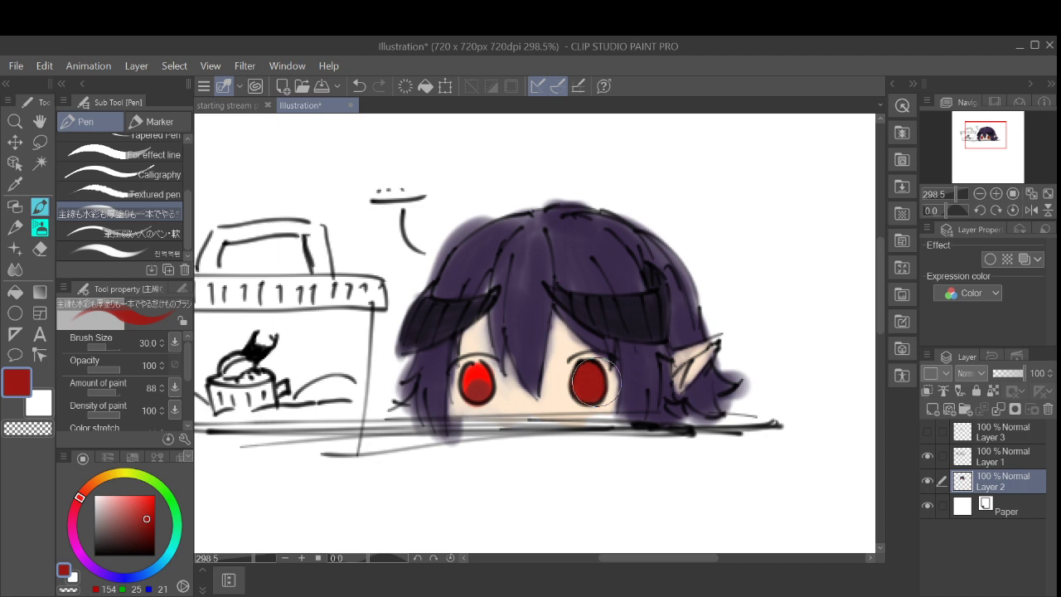
{"action": "key", "text": "ctrl+z"}
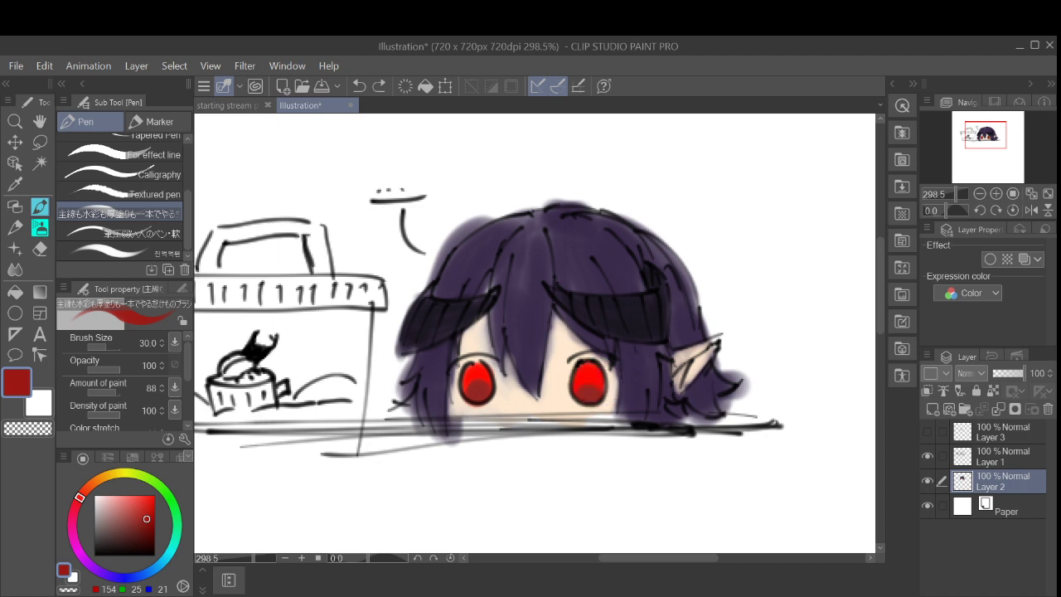
Step: Fill both eyes with medium red, RGB 201, 37, 32
{"action": "left_click_drag", "start_coordinate": [147, 519], "coordinate": [145, 507]}
{"action": "left_click_drag", "start_coordinate": [584, 383], "coordinate": [594, 383]}
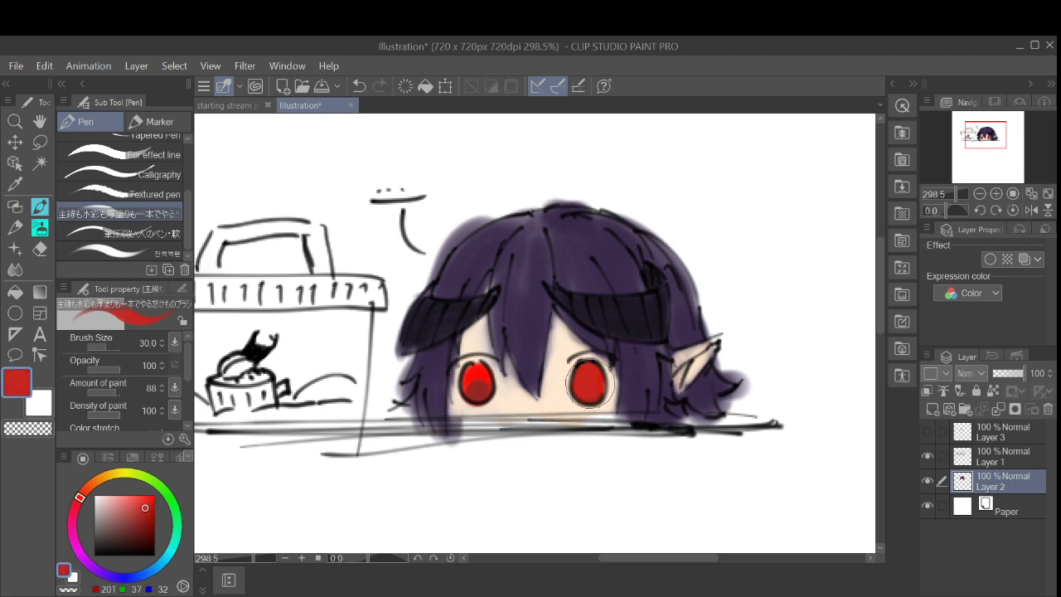
{"action": "left_click_drag", "start_coordinate": [473, 383], "coordinate": [478, 388]}
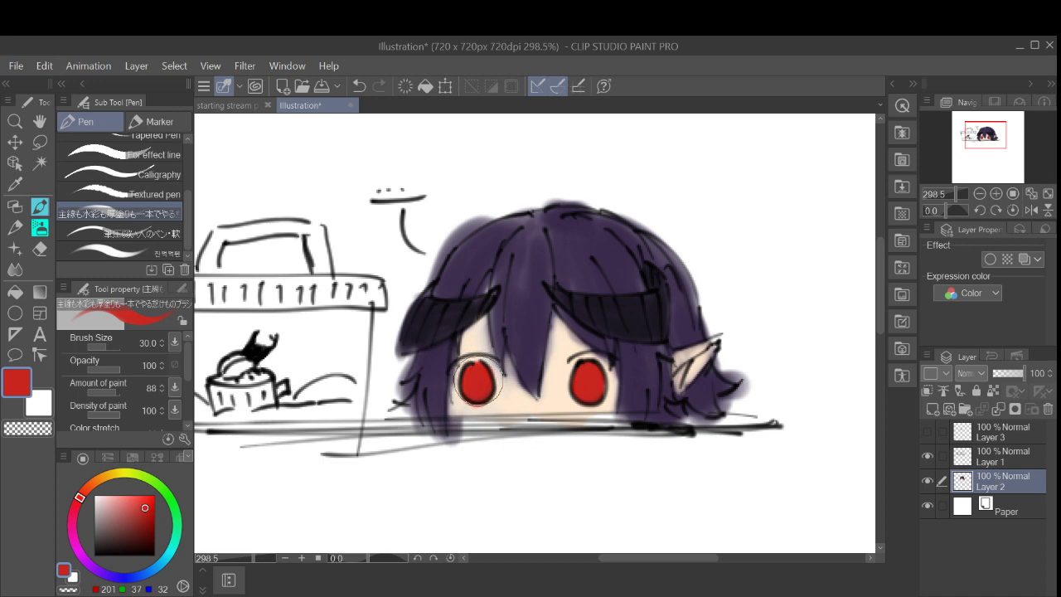
Step: Shade the lower part of both red eyes with dark red, RGB 136, 42, 39, undoing the trial stroke in RGB 110, 52, 50
{"action": "left_click_drag", "start_coordinate": [127, 522], "coordinate": [128, 529]}
{"action": "left_click_drag", "start_coordinate": [588, 388], "coordinate": [590, 391]}
{"action": "key", "text": "ctrl+z"}
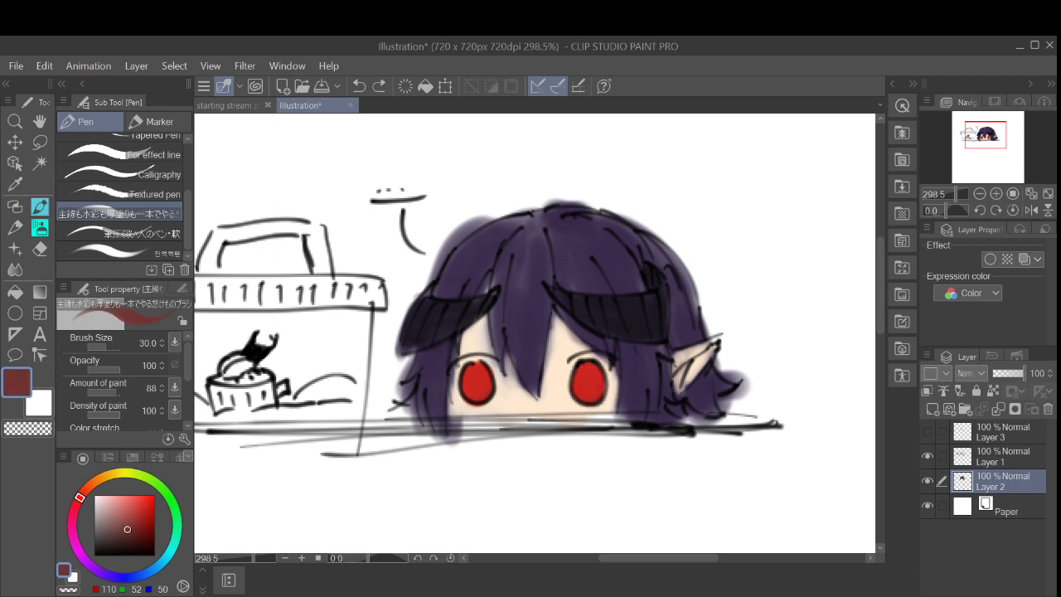
{"action": "left_click_drag", "start_coordinate": [127, 529], "coordinate": [136, 523]}
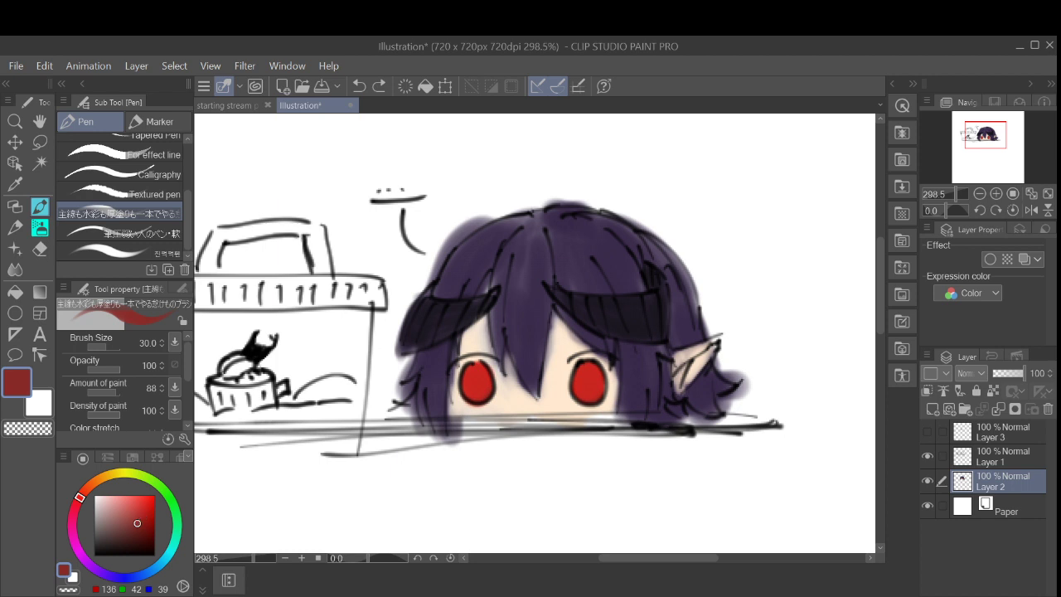
{"action": "left_click_drag", "start_coordinate": [590, 394], "coordinate": [587, 390]}
{"action": "left_click_drag", "start_coordinate": [478, 387], "coordinate": [483, 389]}
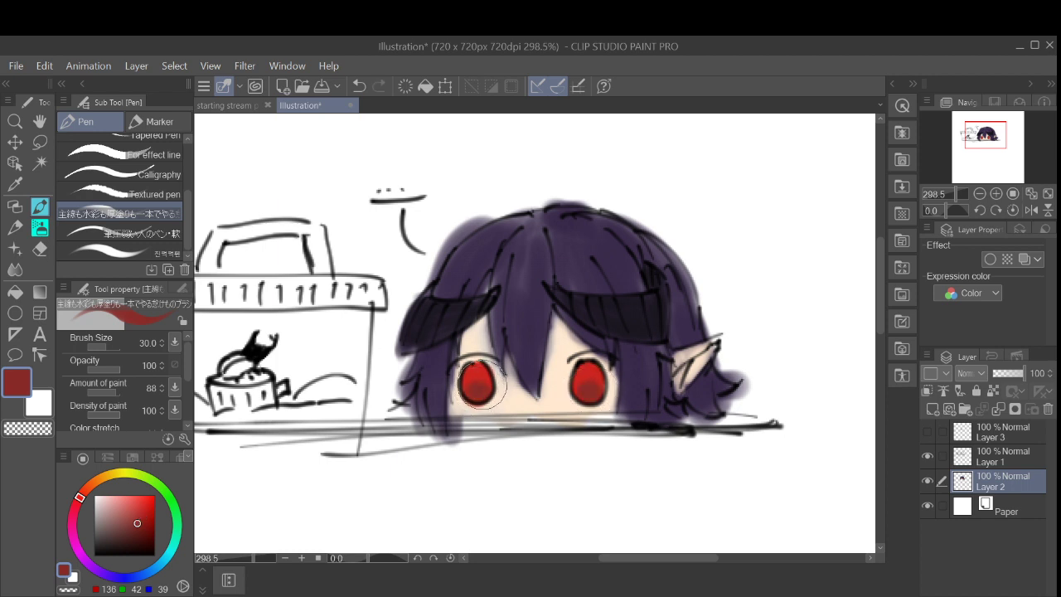
Step: Add light pink highlights, RGB 255, 143, 139, to the upper part of both red eyes, undoing the extra trial stroke
{"action": "left_click_drag", "start_coordinate": [146, 516], "coordinate": [121, 495]}
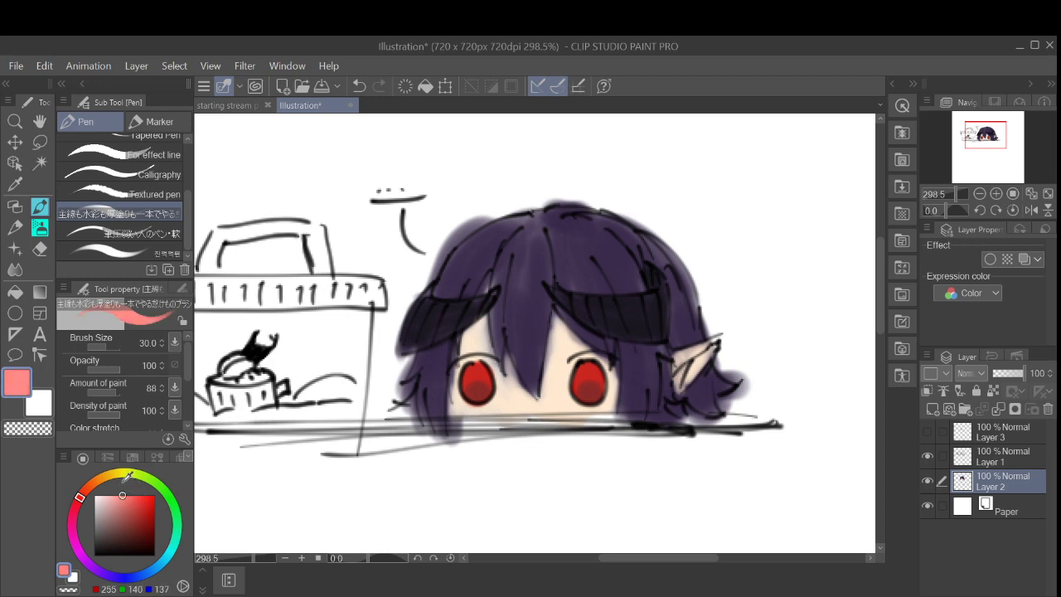
{"action": "left_click_drag", "start_coordinate": [591, 369], "coordinate": [593, 374]}
{"action": "key", "text": "ctrl+minus"}
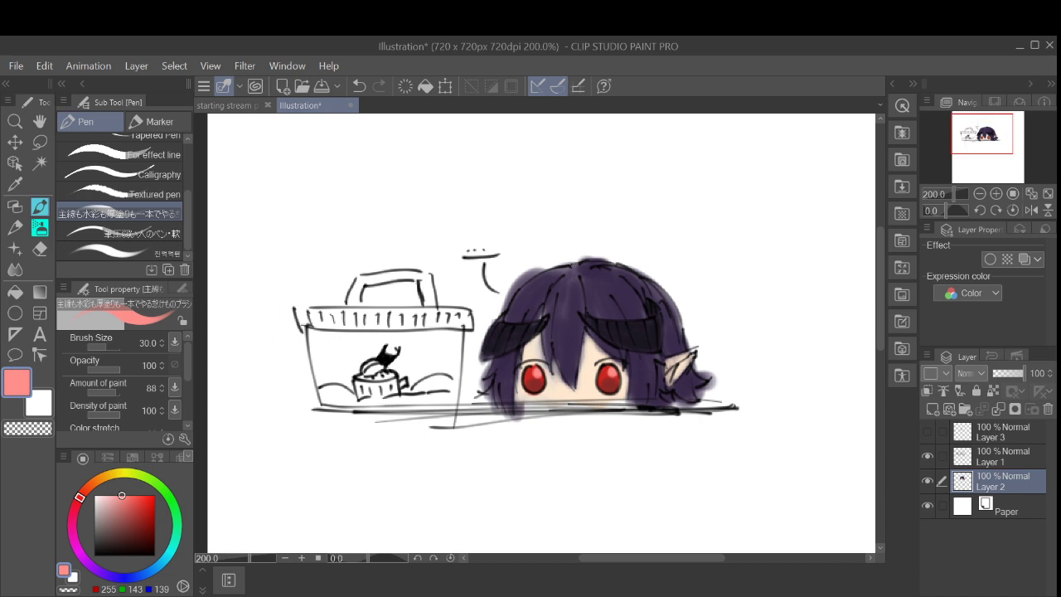
{"action": "scroll", "coordinate": [631, 343], "scroll_direction": "up", "scroll_amount": 2}
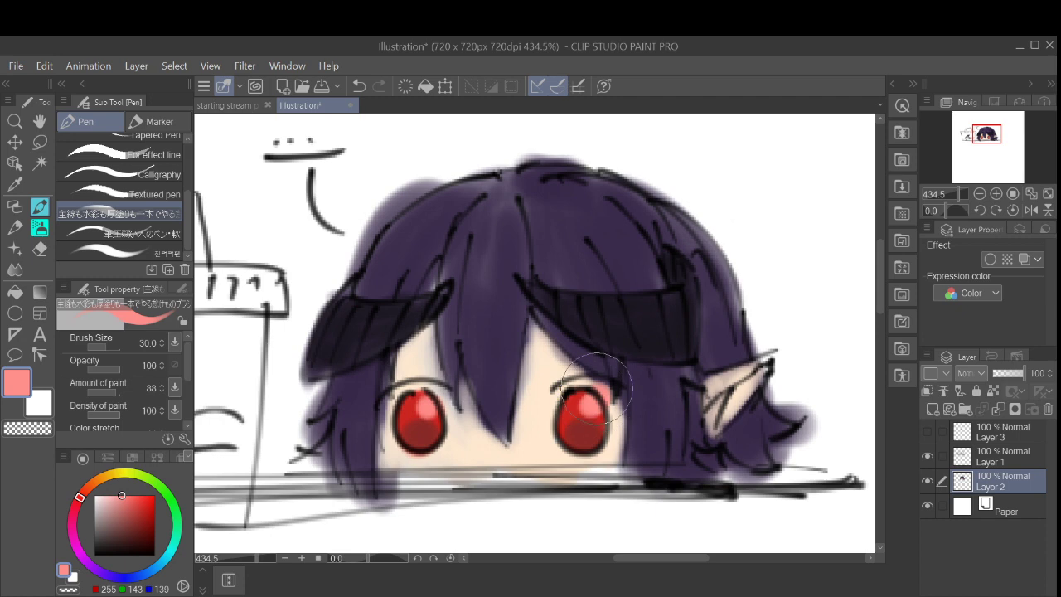
{"action": "key", "text": "ctrl+z"}
{"action": "scroll", "coordinate": [671, 365], "scroll_direction": "down", "scroll_amount": 2}
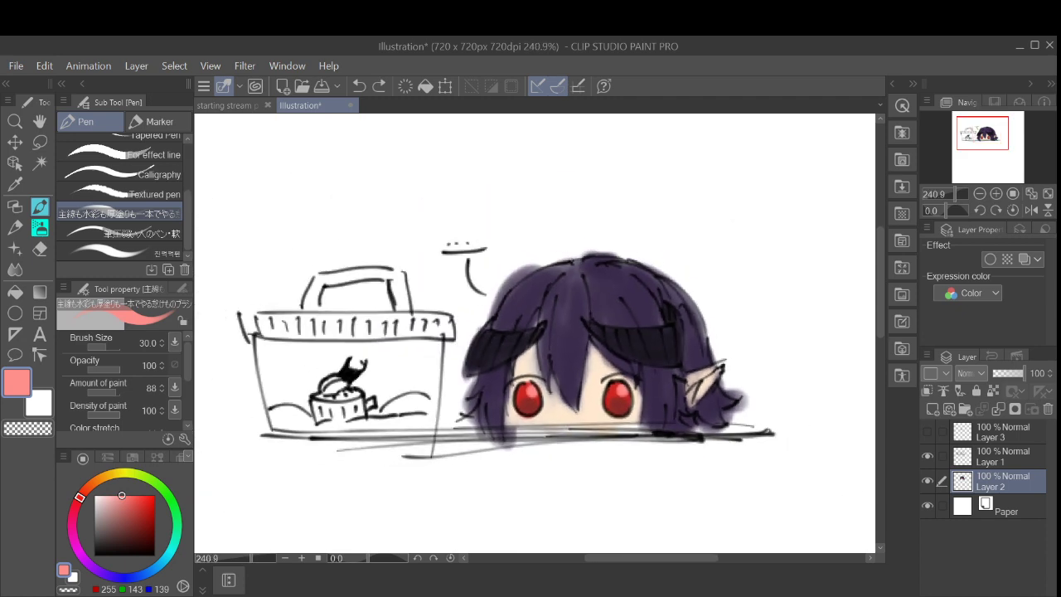
{"action": "scroll", "coordinate": [671, 365], "scroll_direction": "down", "scroll_amount": 1}
{"action": "scroll", "coordinate": [693, 337], "scroll_direction": "down", "scroll_amount": 1}
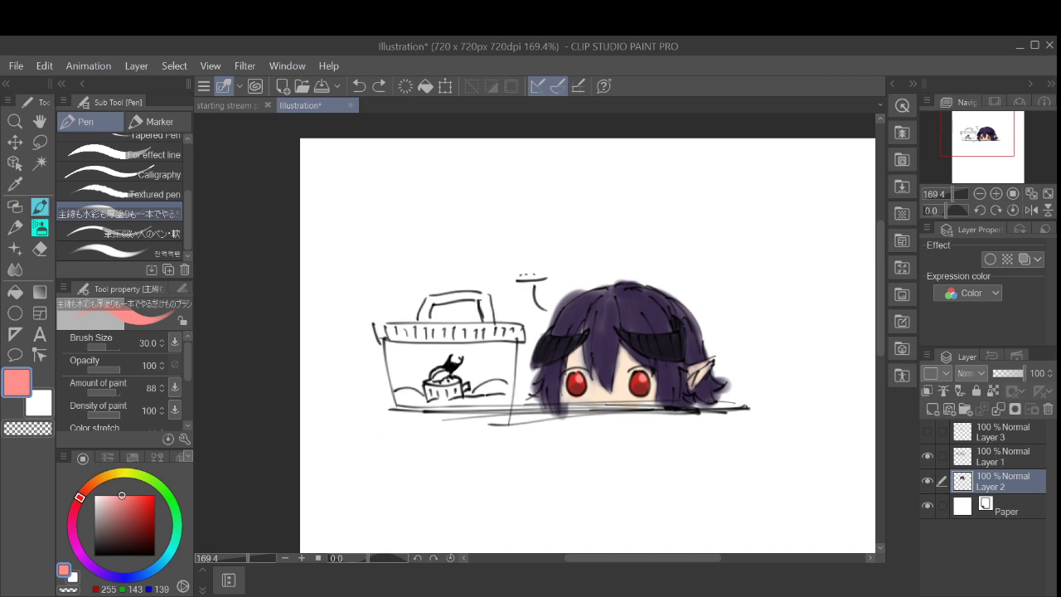
Step: Sample the hair colour and paint the crown and centre bangs with purple, RGB 59, 45, 75, undoing the first trial stroke
{"action": "key", "text": "i"}
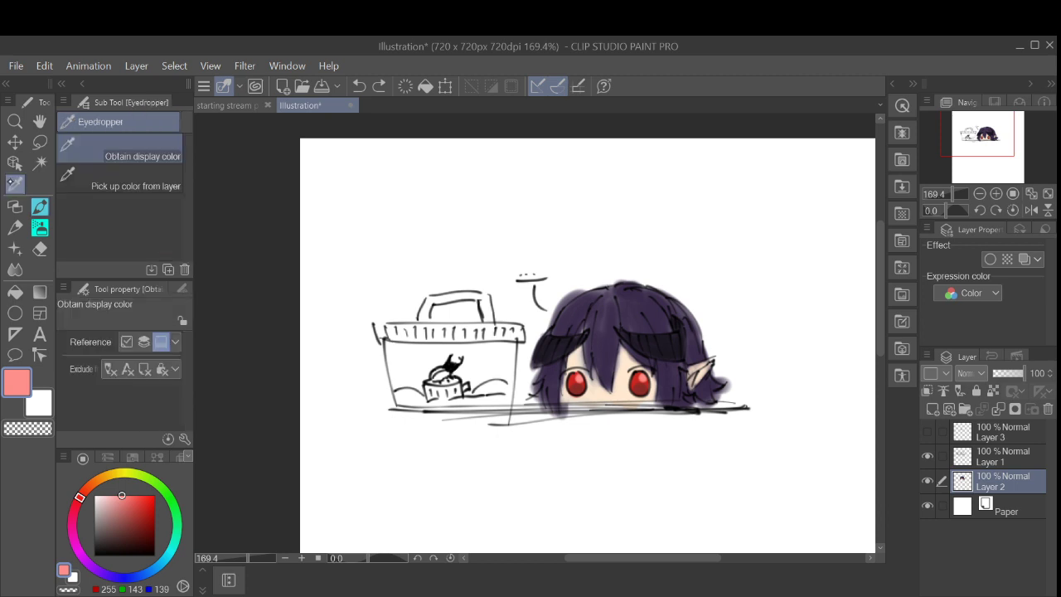
{"action": "left_click_drag", "start_coordinate": [613, 317], "coordinate": [601, 342]}
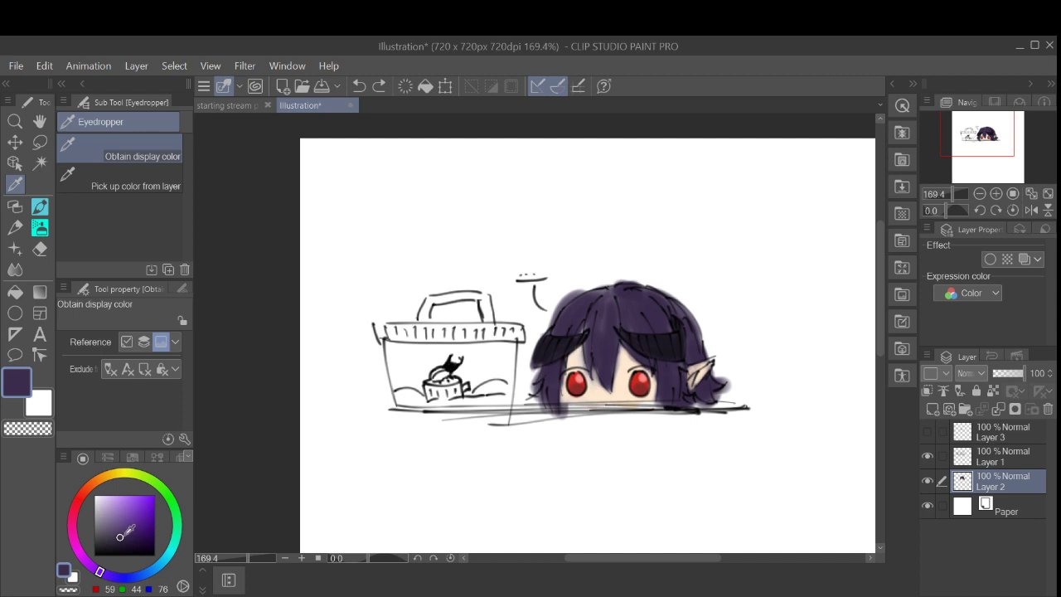
{"action": "mouse_move", "coordinate": [124, 538]}
{"action": "left_mouse_down"}
{"action": "mouse_move", "coordinate": [124, 522]}
{"action": "mouse_move", "coordinate": [132, 534]}
{"action": "mouse_move", "coordinate": [119, 537]}
{"action": "left_mouse_up"}
{"action": "left_click", "coordinate": [45, 208]}
{"action": "mouse_move", "coordinate": [598, 322]}
{"action": "left_mouse_down"}
{"action": "mouse_move", "coordinate": [599, 343]}
{"action": "mouse_move", "coordinate": [604, 317]}
{"action": "left_mouse_up"}
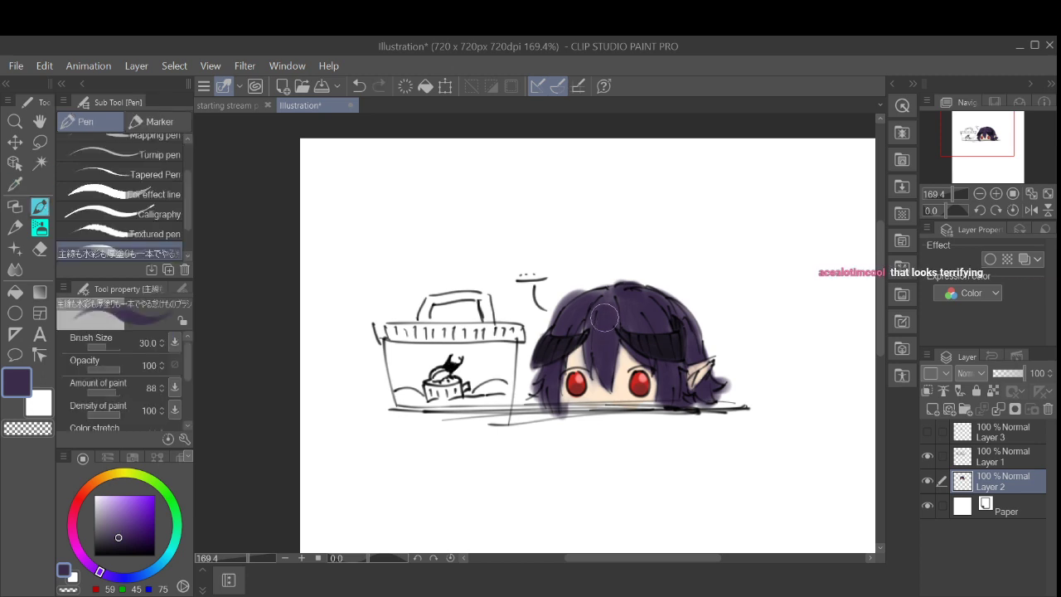
{"action": "key", "text": "ctrl+z"}
{"action": "mouse_move", "coordinate": [797, 188]}
{"action": "left_mouse_down"}
{"action": "mouse_move", "coordinate": [747, 207]}
{"action": "mouse_move", "coordinate": [761, 199]}
{"action": "left_mouse_up"}
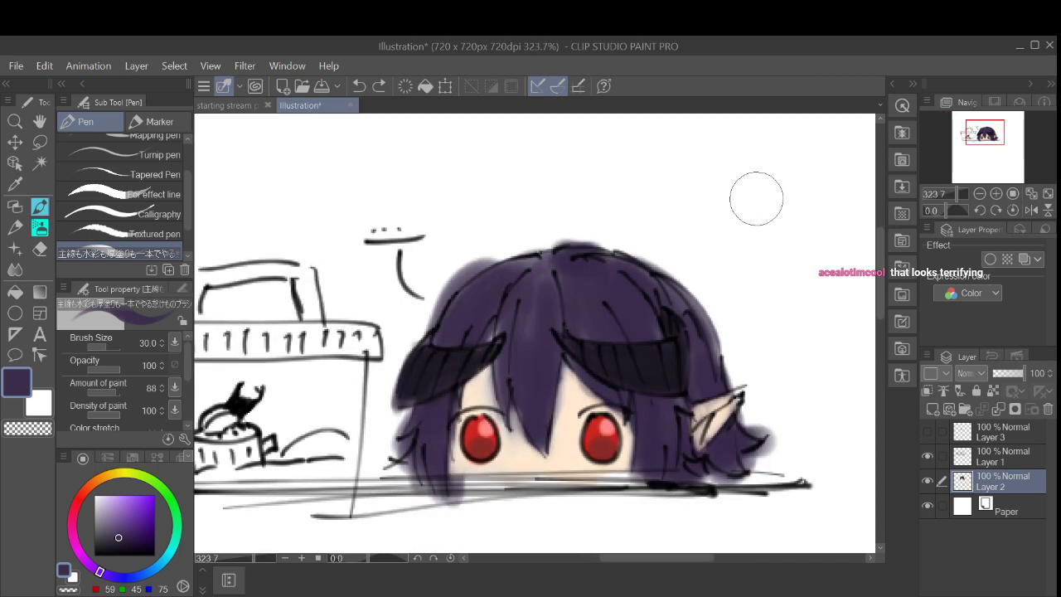
{"action": "mouse_move", "coordinate": [538, 302]}
{"action": "left_mouse_down"}
{"action": "mouse_move", "coordinate": [538, 398]}
{"action": "mouse_move", "coordinate": [537, 298]}
{"action": "mouse_move", "coordinate": [515, 309]}
{"action": "mouse_move", "coordinate": [523, 372]}
{"action": "left_mouse_up"}
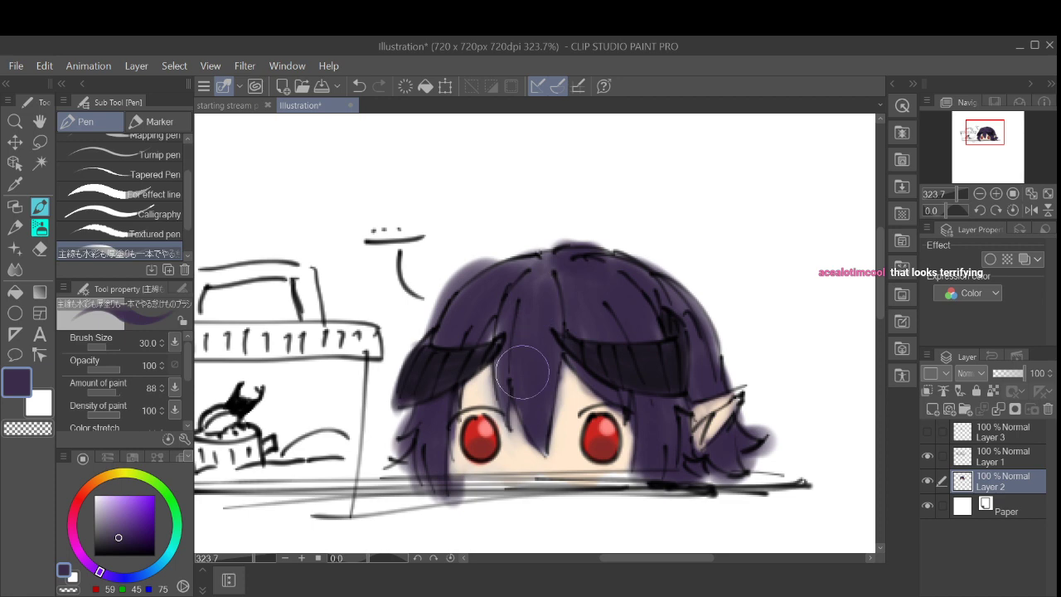
{"action": "left_click_drag", "start_coordinate": [506, 331], "coordinate": [509, 356]}
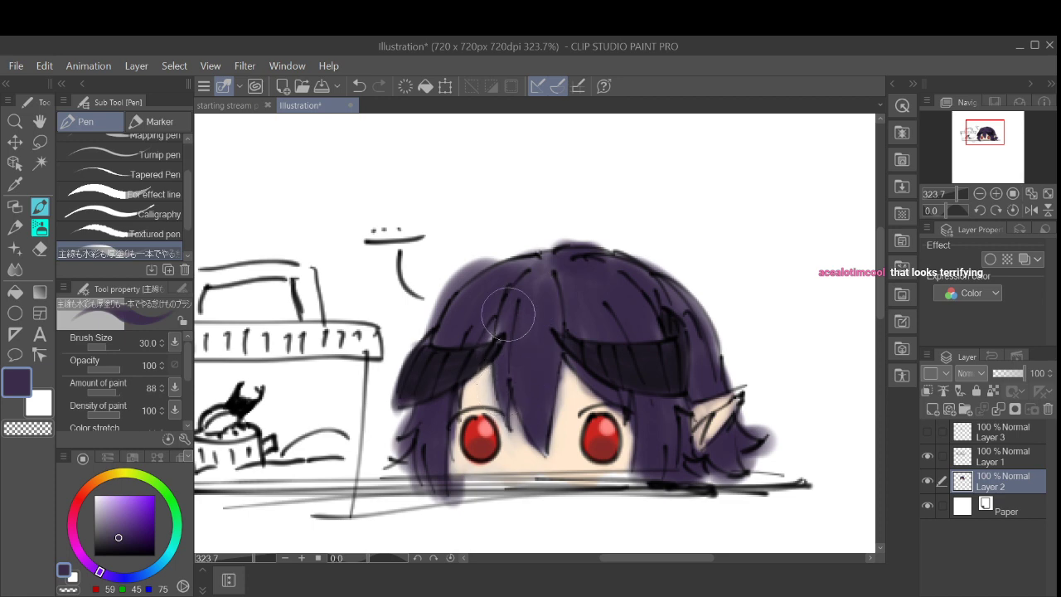
{"action": "left_click_drag", "start_coordinate": [526, 379], "coordinate": [542, 446]}
{"action": "left_click_drag", "start_coordinate": [524, 390], "coordinate": [544, 448]}
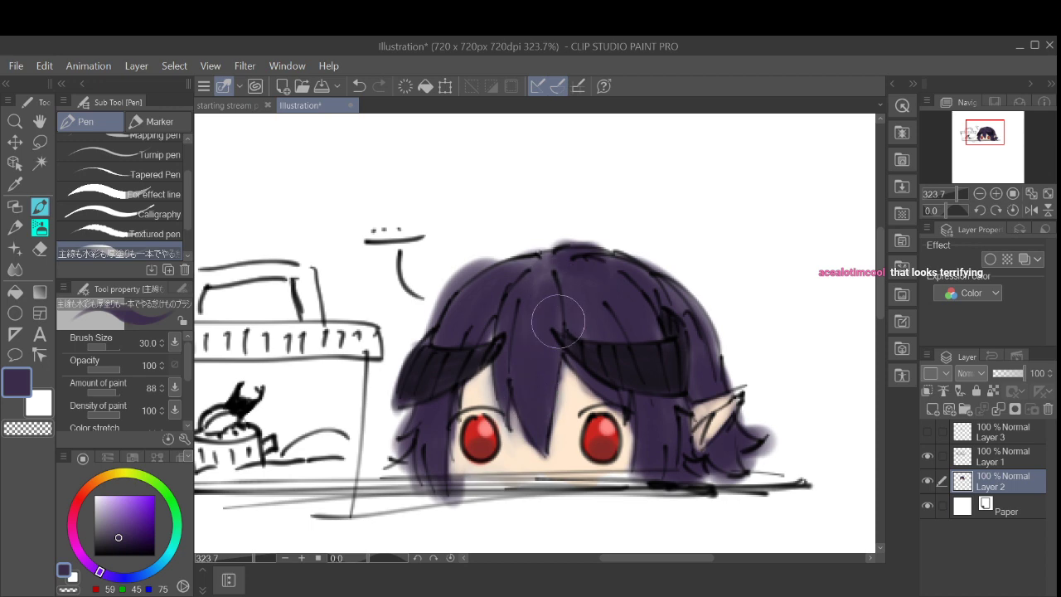
Step: Try shading the hair around the bangs and bands with very dark purple, RGB 35, 26, 44
{"action": "left_click", "coordinate": [594, 366], "text": "alt"}
{"action": "left_click", "coordinate": [119, 542]}
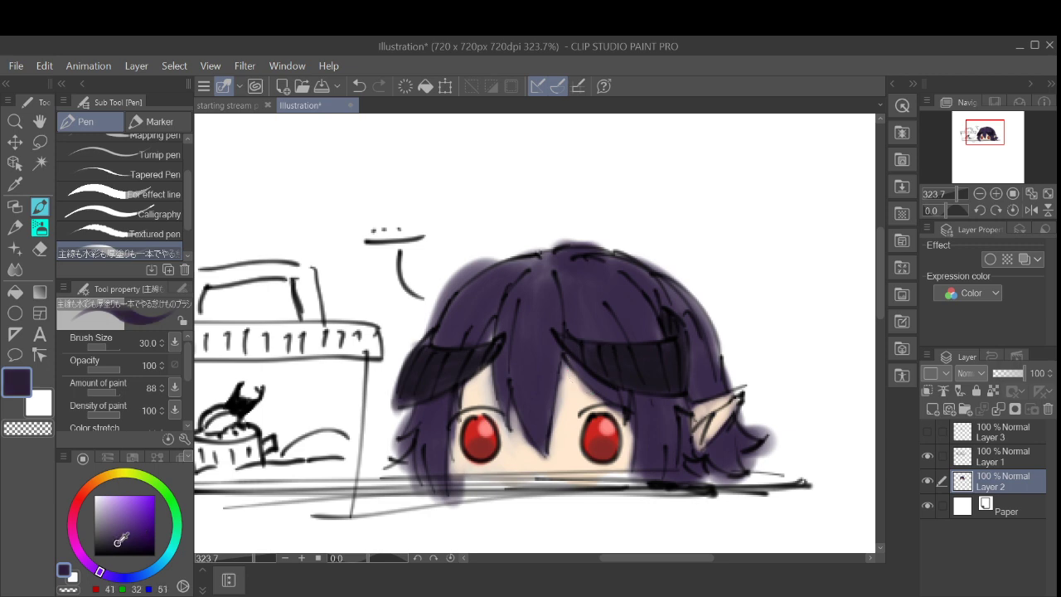
{"action": "left_click", "coordinate": [115, 541]}
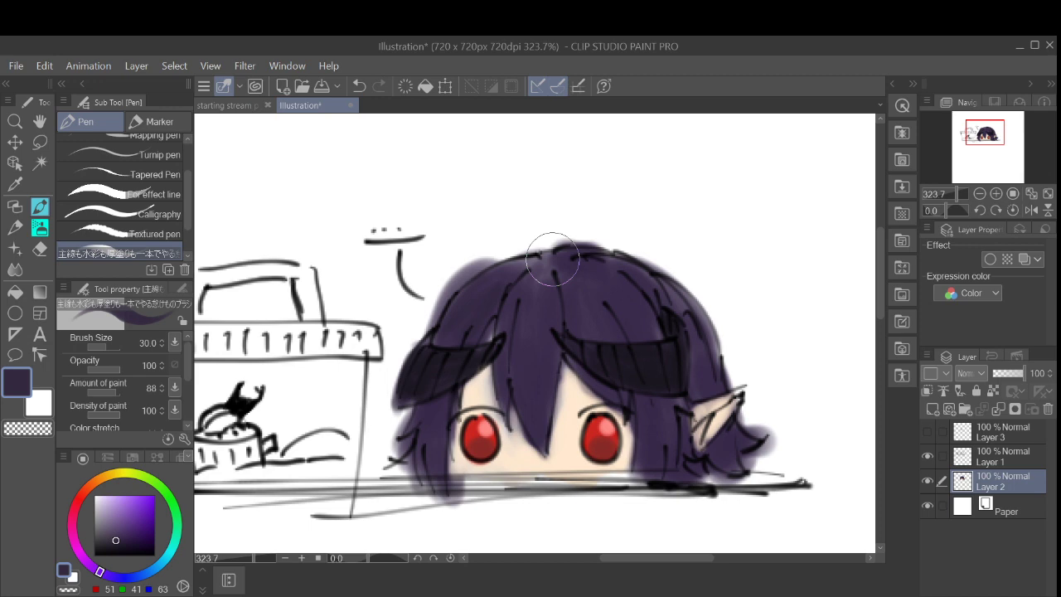
{"action": "left_click", "coordinate": [119, 545]}
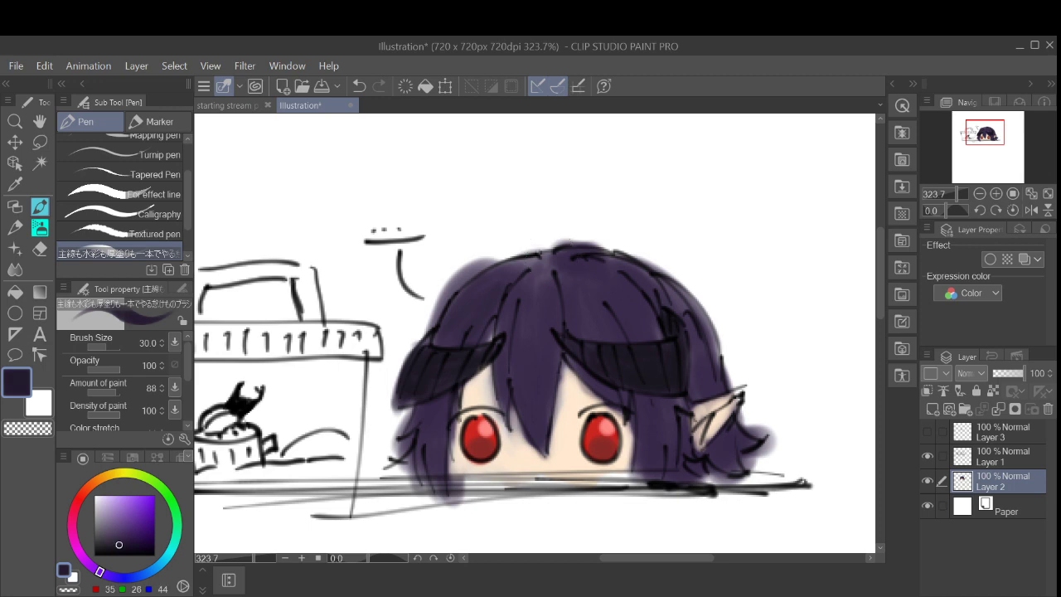
{"action": "mouse_move", "coordinate": [498, 264]}
{"action": "left_mouse_down"}
{"action": "mouse_move", "coordinate": [449, 332]}
{"action": "mouse_move", "coordinate": [493, 279]}
{"action": "mouse_move", "coordinate": [463, 305]}
{"action": "mouse_move", "coordinate": [477, 286]}
{"action": "mouse_move", "coordinate": [466, 306]}
{"action": "mouse_move", "coordinate": [525, 267]}
{"action": "mouse_move", "coordinate": [482, 297]}
{"action": "mouse_move", "coordinate": [478, 286]}
{"action": "mouse_move", "coordinate": [533, 262]}
{"action": "mouse_move", "coordinate": [510, 267]}
{"action": "mouse_move", "coordinate": [472, 333]}
{"action": "mouse_move", "coordinate": [442, 343]}
{"action": "mouse_move", "coordinate": [479, 287]}
{"action": "mouse_move", "coordinate": [436, 338]}
{"action": "mouse_move", "coordinate": [490, 310]}
{"action": "mouse_move", "coordinate": [470, 339]}
{"action": "mouse_move", "coordinate": [474, 321]}
{"action": "mouse_move", "coordinate": [430, 446]}
{"action": "mouse_move", "coordinate": [438, 479]}
{"action": "left_mouse_up"}
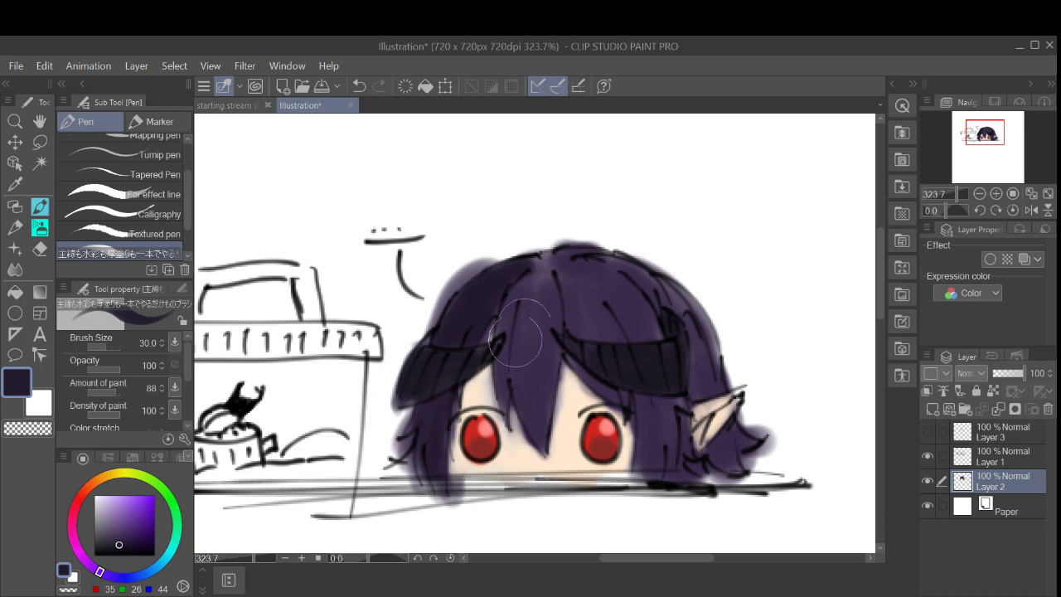
{"action": "mouse_move", "coordinate": [539, 266]}
{"action": "left_mouse_down"}
{"action": "mouse_move", "coordinate": [511, 325]}
{"action": "mouse_move", "coordinate": [523, 287]}
{"action": "mouse_move", "coordinate": [510, 310]}
{"action": "mouse_move", "coordinate": [517, 277]}
{"action": "mouse_move", "coordinate": [535, 317]}
{"action": "mouse_move", "coordinate": [533, 279]}
{"action": "mouse_move", "coordinate": [525, 353]}
{"action": "mouse_move", "coordinate": [533, 335]}
{"action": "mouse_move", "coordinate": [521, 306]}
{"action": "mouse_move", "coordinate": [529, 387]}
{"action": "mouse_move", "coordinate": [513, 334]}
{"action": "mouse_move", "coordinate": [503, 382]}
{"action": "mouse_move", "coordinate": [498, 363]}
{"action": "mouse_move", "coordinate": [506, 413]}
{"action": "mouse_move", "coordinate": [512, 342]}
{"action": "mouse_move", "coordinate": [542, 432]}
{"action": "mouse_move", "coordinate": [534, 407]}
{"action": "mouse_move", "coordinate": [548, 341]}
{"action": "mouse_move", "coordinate": [544, 424]}
{"action": "mouse_move", "coordinate": [554, 354]}
{"action": "mouse_move", "coordinate": [543, 378]}
{"action": "mouse_move", "coordinate": [543, 281]}
{"action": "mouse_move", "coordinate": [541, 361]}
{"action": "mouse_move", "coordinate": [529, 371]}
{"action": "mouse_move", "coordinate": [545, 246]}
{"action": "left_mouse_up"}
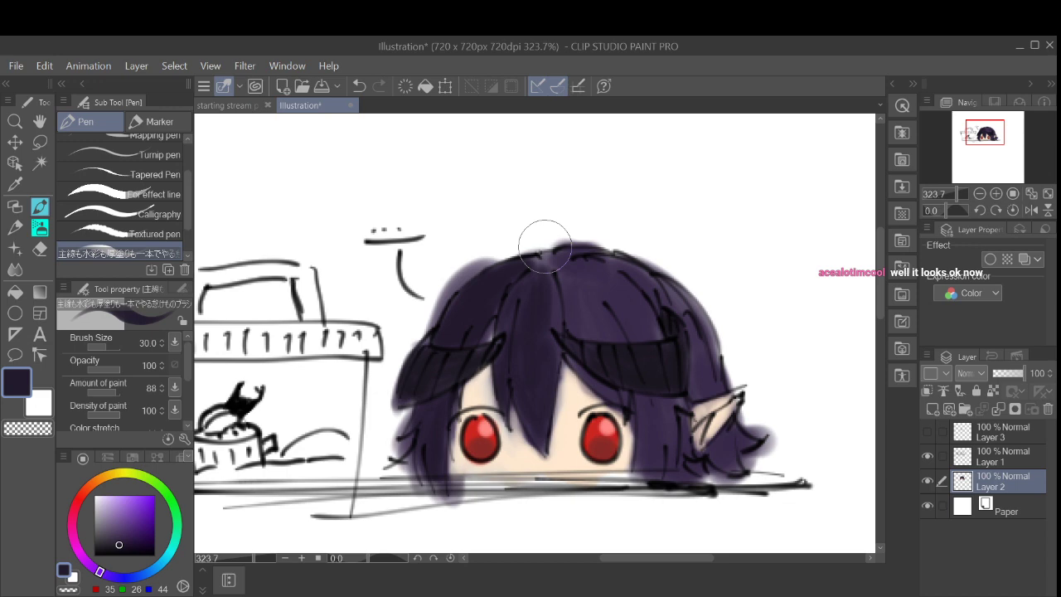
Step: Undo the very dark purple shading strokes on the hair
{"action": "key", "text": "ctrl+z"}
{"action": "key", "text": "ctrl+z"}
{"action": "key", "text": "ctrl+z"}
{"action": "key", "text": "ctrl+z"}
{"action": "key", "text": "ctrl+z"}
{"action": "key", "text": "ctrl+z"}
{"action": "key", "text": "ctrl+z"}
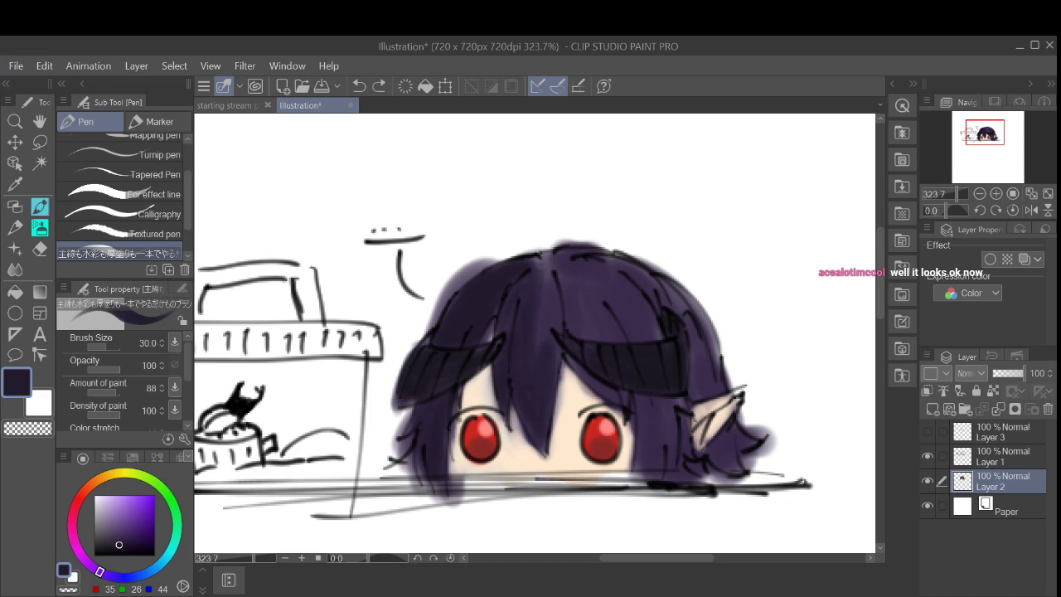
{"action": "key", "text": "ctrl+z"}
{"action": "key", "text": "ctrl+z"}
{"action": "key", "text": "ctrl+z"}
{"action": "key", "text": "ctrl+z"}
{"action": "key", "text": "ctrl+z"}
{"action": "key", "text": "ctrl+z"}
{"action": "key", "text": "ctrl+z"}
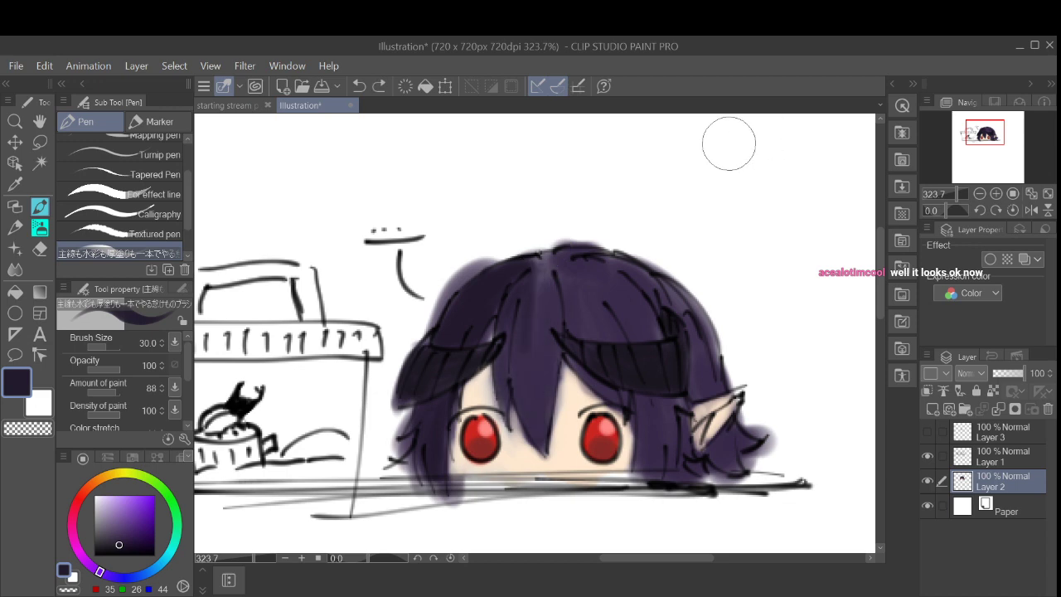
{"action": "key", "text": "ctrl+z"}
{"action": "key", "text": "ctrl+z"}
{"action": "key", "text": "ctrl+z"}
{"action": "key", "text": "ctrl+z"}
{"action": "key", "text": "ctrl+z"}
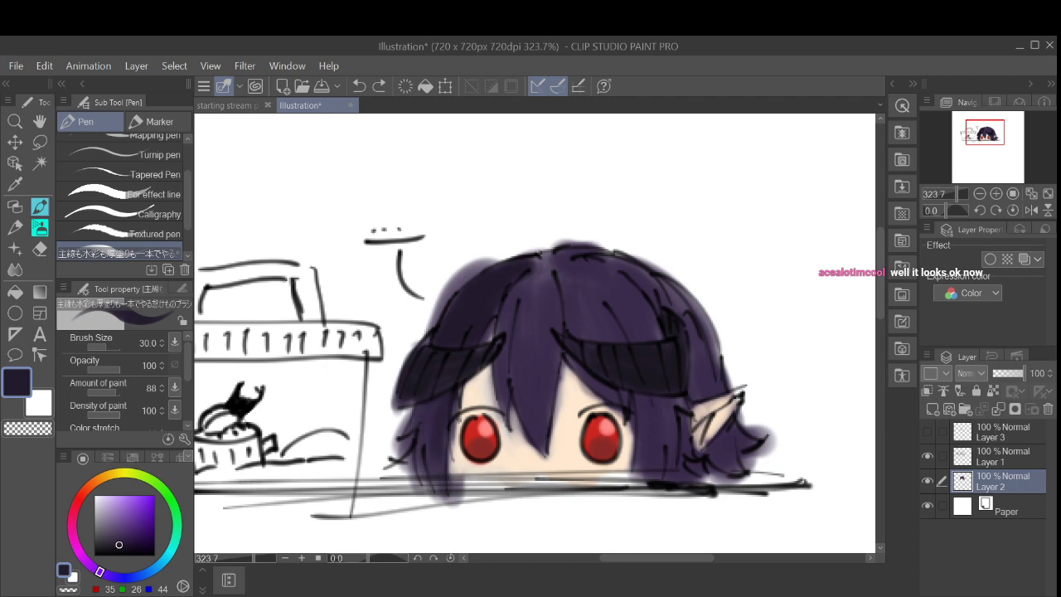
{"action": "key", "text": "ctrl+z"}
{"action": "key", "text": "ctrl+z"}
{"action": "key", "text": "ctrl+z"}
{"action": "key", "text": "ctrl+z"}
{"action": "key", "text": "ctrl+z"}
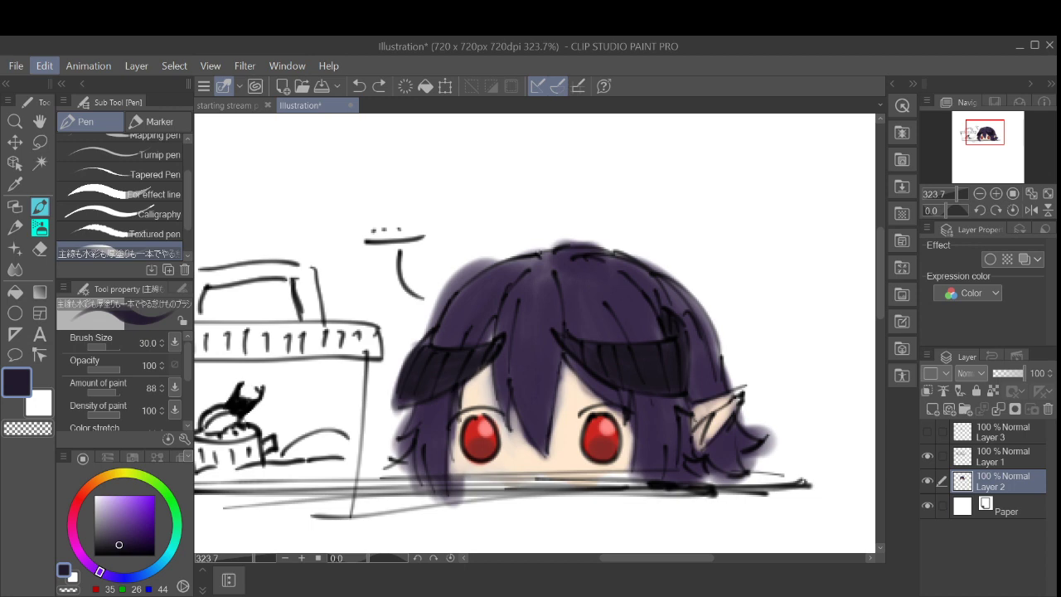
Step: Mute the character's colours on Layer 2 with a tonal correction
{"action": "left_click", "coordinate": [371, 412]}
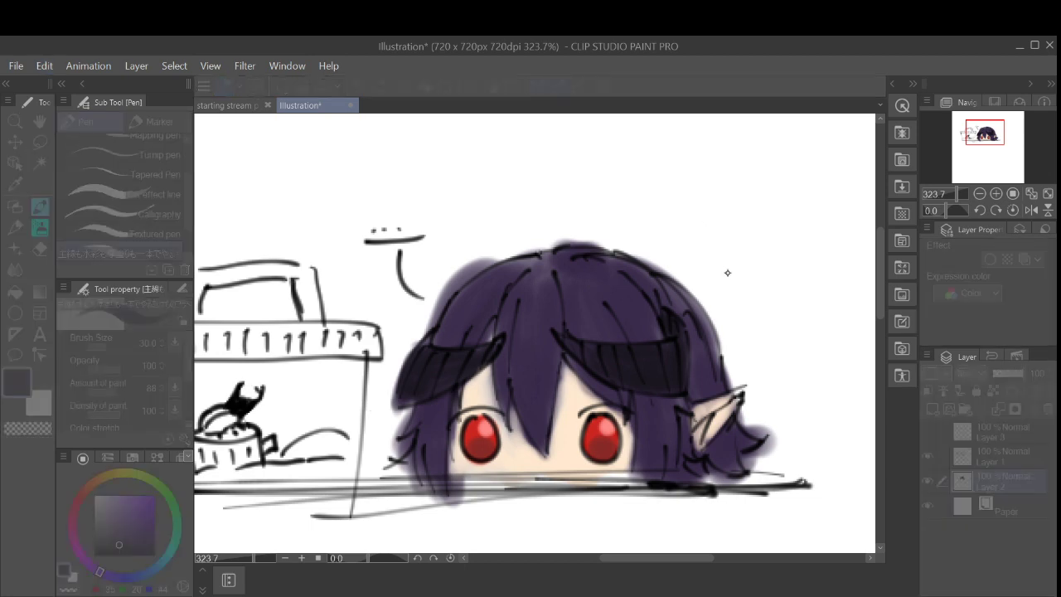
{"action": "left_click", "coordinate": [681, 273]}
{"action": "left_click_drag", "start_coordinate": [699, 264], "coordinate": [669, 270]}
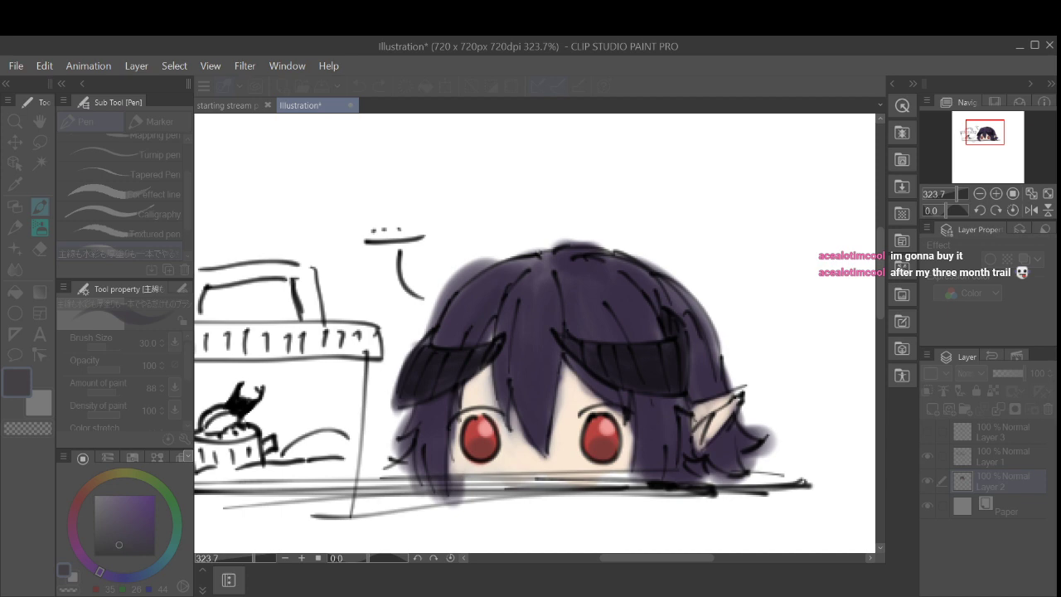
{"action": "left_click", "coordinate": [685, 267]}
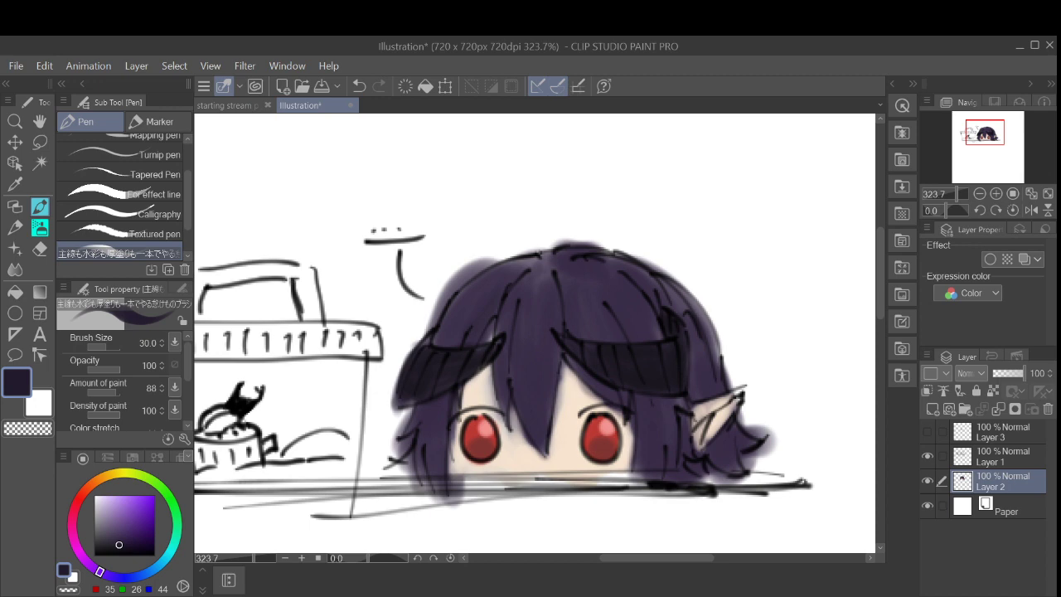
Step: Paint the container's ribbed lid and handle green, RGB 47, 171, 37, undoing stray strokes
{"action": "scroll", "coordinate": [640, 357], "scroll_direction": "down", "scroll_amount": 2}
{"action": "mouse_move", "coordinate": [640, 357]}
{"action": "left_mouse_down"}
{"action": "mouse_move", "coordinate": [771, 325]}
{"action": "mouse_move", "coordinate": [698, 357]}
{"action": "left_mouse_up"}
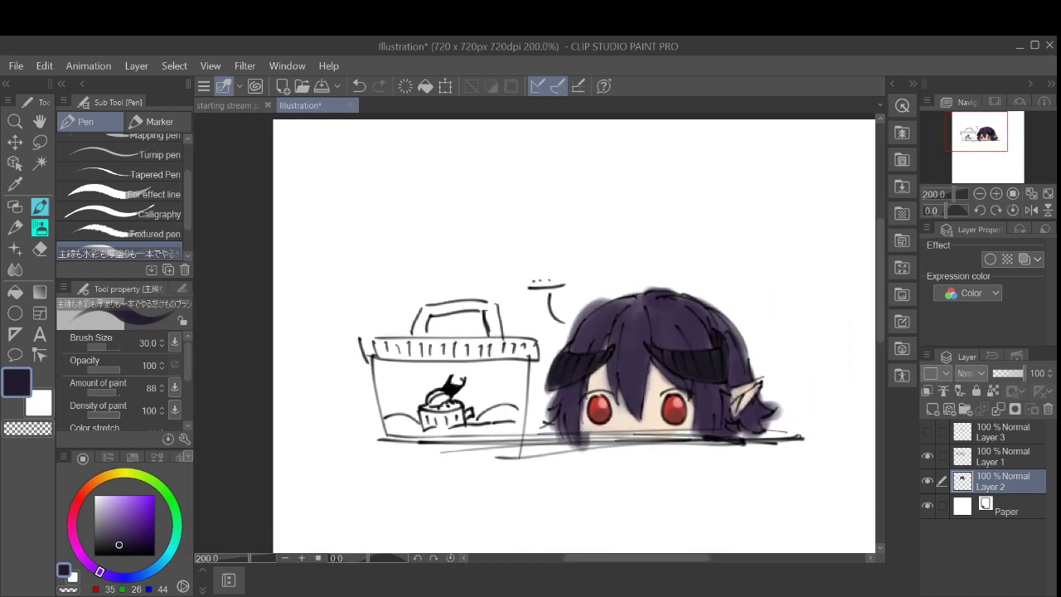
{"action": "mouse_move", "coordinate": [165, 490]}
{"action": "left_mouse_down"}
{"action": "mouse_move", "coordinate": [173, 502]}
{"action": "mouse_move", "coordinate": [167, 495]}
{"action": "mouse_move", "coordinate": [133, 528]}
{"action": "mouse_move", "coordinate": [141, 515]}
{"action": "left_mouse_up"}
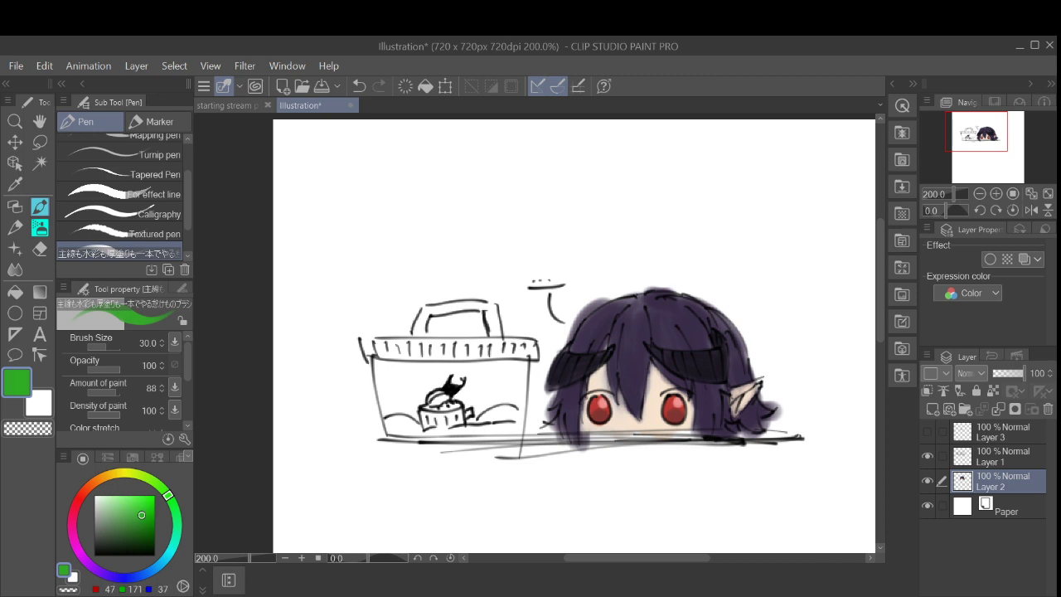
{"action": "mouse_move", "coordinate": [373, 348]}
{"action": "left_mouse_down"}
{"action": "mouse_move", "coordinate": [461, 349]}
{"action": "mouse_move", "coordinate": [407, 346]}
{"action": "mouse_move", "coordinate": [387, 330]}
{"action": "mouse_move", "coordinate": [392, 346]}
{"action": "mouse_move", "coordinate": [362, 347]}
{"action": "mouse_move", "coordinate": [377, 359]}
{"action": "mouse_move", "coordinate": [470, 352]}
{"action": "mouse_move", "coordinate": [400, 343]}
{"action": "mouse_move", "coordinate": [534, 346]}
{"action": "mouse_move", "coordinate": [475, 339]}
{"action": "left_mouse_up"}
{"action": "key", "text": "ctrl+z"}
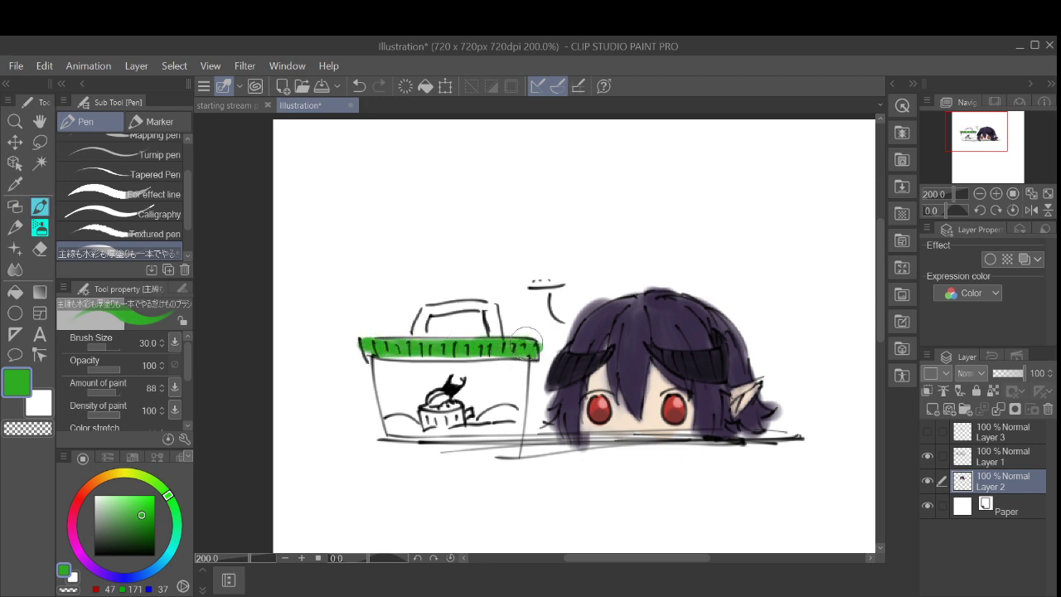
{"action": "mouse_move", "coordinate": [393, 356]}
{"action": "left_mouse_down"}
{"action": "mouse_move", "coordinate": [502, 355]}
{"action": "mouse_move", "coordinate": [389, 348]}
{"action": "mouse_move", "coordinate": [514, 332]}
{"action": "mouse_move", "coordinate": [414, 315]}
{"action": "mouse_move", "coordinate": [498, 311]}
{"action": "mouse_move", "coordinate": [497, 332]}
{"action": "mouse_move", "coordinate": [493, 317]}
{"action": "left_mouse_up"}
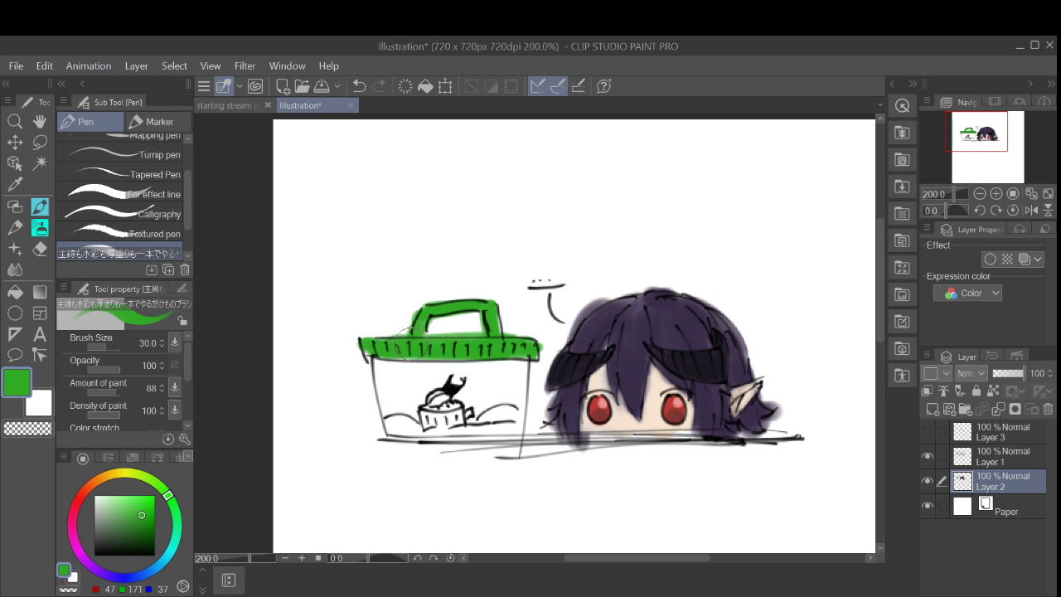
{"action": "key", "text": "ctrl+z"}
Step: Shade the container's handle and lid with darker green, RGB 51, 138, 44
{"action": "left_click_drag", "start_coordinate": [131, 497], "coordinate": [139, 518]}
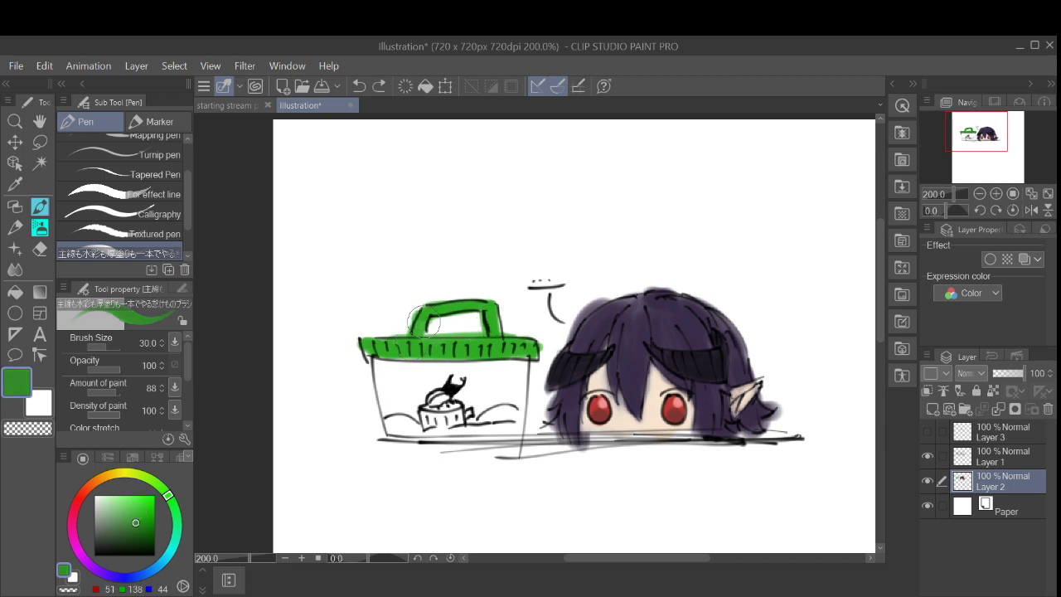
{"action": "mouse_move", "coordinate": [425, 319]}
{"action": "left_mouse_down"}
{"action": "mouse_move", "coordinate": [420, 334]}
{"action": "mouse_move", "coordinate": [486, 306]}
{"action": "mouse_move", "coordinate": [484, 320]}
{"action": "mouse_move", "coordinate": [512, 345]}
{"action": "left_mouse_up"}
{"action": "mouse_move", "coordinate": [449, 353]}
{"action": "left_mouse_down"}
{"action": "mouse_move", "coordinate": [385, 340]}
{"action": "mouse_move", "coordinate": [447, 339]}
{"action": "mouse_move", "coordinate": [384, 334]}
{"action": "mouse_move", "coordinate": [533, 333]}
{"action": "mouse_move", "coordinate": [530, 355]}
{"action": "mouse_move", "coordinate": [448, 357]}
{"action": "mouse_move", "coordinate": [503, 351]}
{"action": "mouse_move", "coordinate": [526, 361]}
{"action": "mouse_move", "coordinate": [453, 364]}
{"action": "mouse_move", "coordinate": [378, 339]}
{"action": "left_mouse_up"}
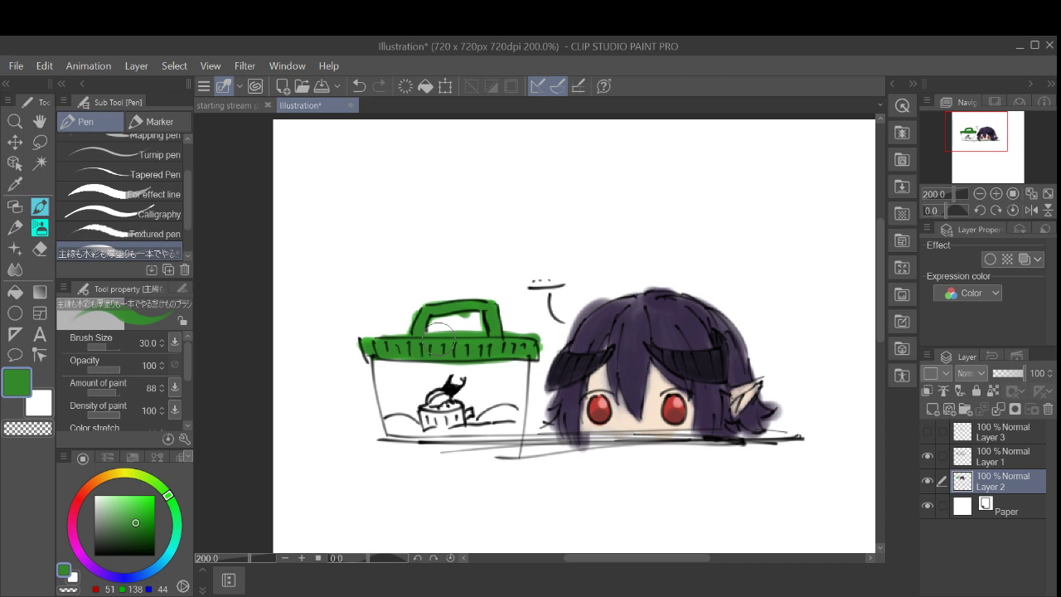
Step: Colour the beetle and the log inside the container dark brown, RGB 68, 43, 20
{"action": "left_click", "coordinate": [97, 480]}
{"action": "left_click", "coordinate": [139, 523]}
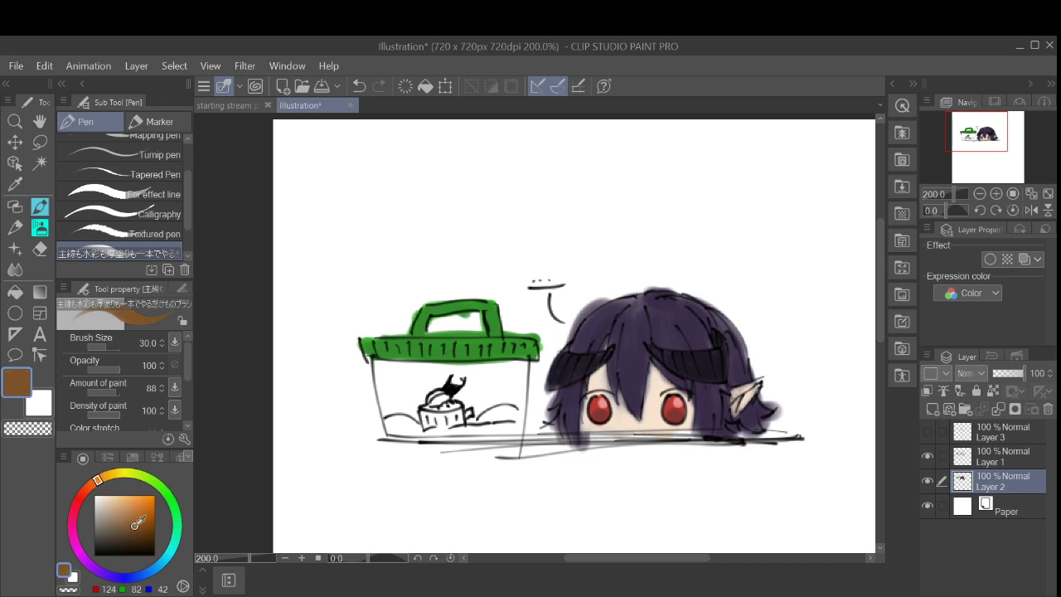
{"action": "left_click", "coordinate": [141, 532]}
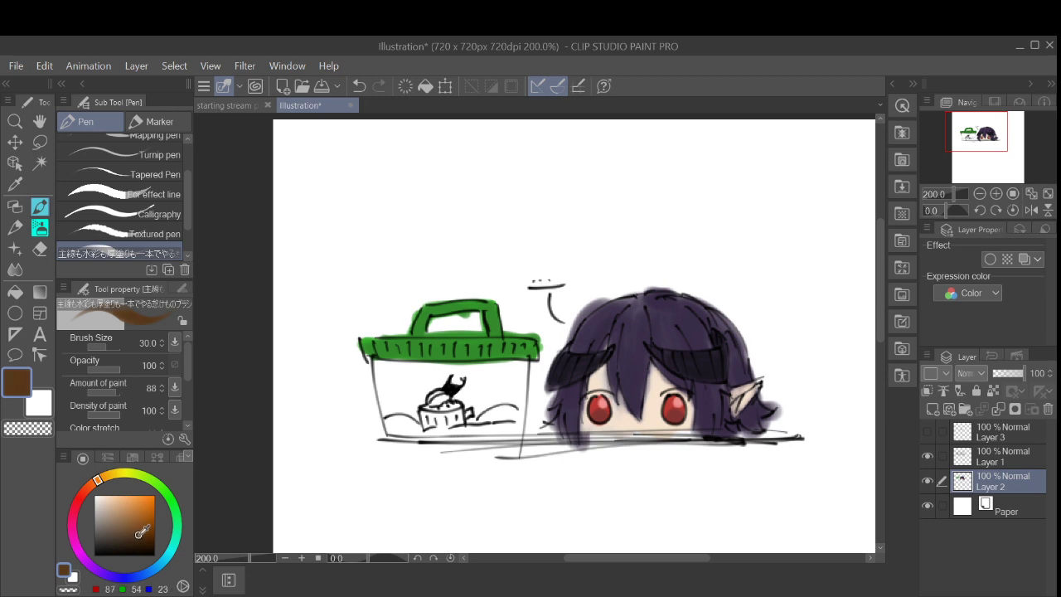
{"action": "left_click", "coordinate": [137, 539]}
{"action": "mouse_move", "coordinate": [423, 390]}
{"action": "left_mouse_down"}
{"action": "mouse_move", "coordinate": [435, 404]}
{"action": "mouse_move", "coordinate": [444, 385]}
{"action": "left_mouse_up"}
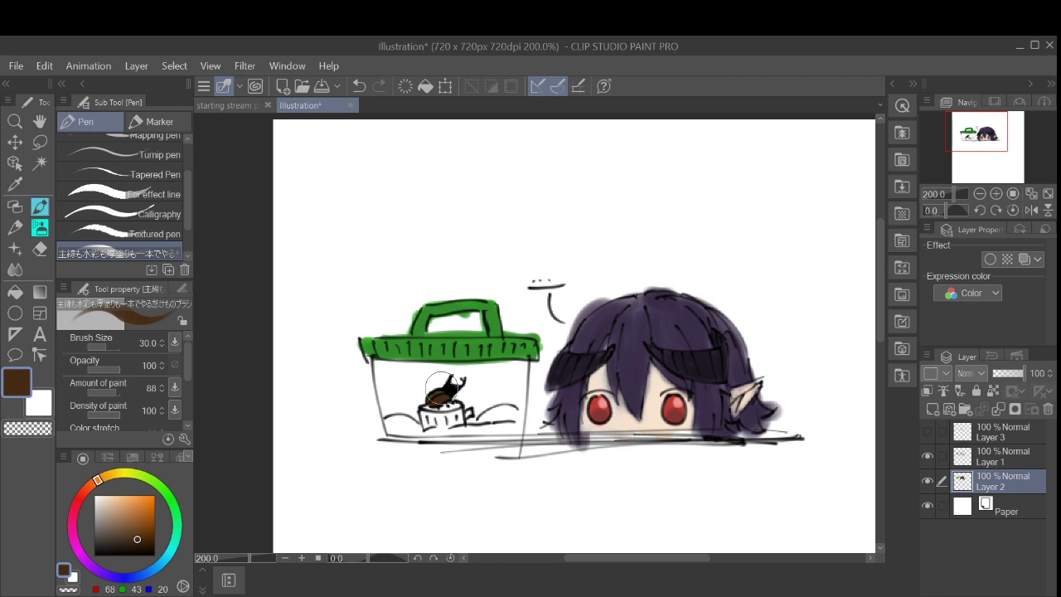
{"action": "mouse_move", "coordinate": [442, 386]}
{"action": "left_mouse_down"}
{"action": "mouse_move", "coordinate": [444, 421]}
{"action": "mouse_move", "coordinate": [457, 423]}
{"action": "mouse_move", "coordinate": [463, 405]}
{"action": "mouse_move", "coordinate": [460, 428]}
{"action": "mouse_move", "coordinate": [458, 406]}
{"action": "mouse_move", "coordinate": [445, 421]}
{"action": "mouse_move", "coordinate": [425, 412]}
{"action": "mouse_move", "coordinate": [430, 427]}
{"action": "mouse_move", "coordinate": [436, 416]}
{"action": "mouse_move", "coordinate": [427, 428]}
{"action": "mouse_move", "coordinate": [440, 411]}
{"action": "mouse_move", "coordinate": [472, 413]}
{"action": "mouse_move", "coordinate": [461, 427]}
{"action": "mouse_move", "coordinate": [466, 412]}
{"action": "mouse_move", "coordinate": [442, 423]}
{"action": "mouse_move", "coordinate": [449, 409]}
{"action": "mouse_move", "coordinate": [452, 425]}
{"action": "mouse_move", "coordinate": [443, 426]}
{"action": "mouse_move", "coordinate": [419, 408]}
{"action": "mouse_move", "coordinate": [461, 419]}
{"action": "left_mouse_up"}
Step: Finish painting the log's side brown and pick light orange, RGB 255, 199, 146, for its cut face
{"action": "left_click_drag", "start_coordinate": [129, 514], "coordinate": [132, 498]}
{"action": "mouse_move", "coordinate": [457, 409]}
{"action": "left_mouse_down"}
{"action": "mouse_move", "coordinate": [433, 404]}
{"action": "mouse_move", "coordinate": [452, 392]}
{"action": "left_mouse_up"}
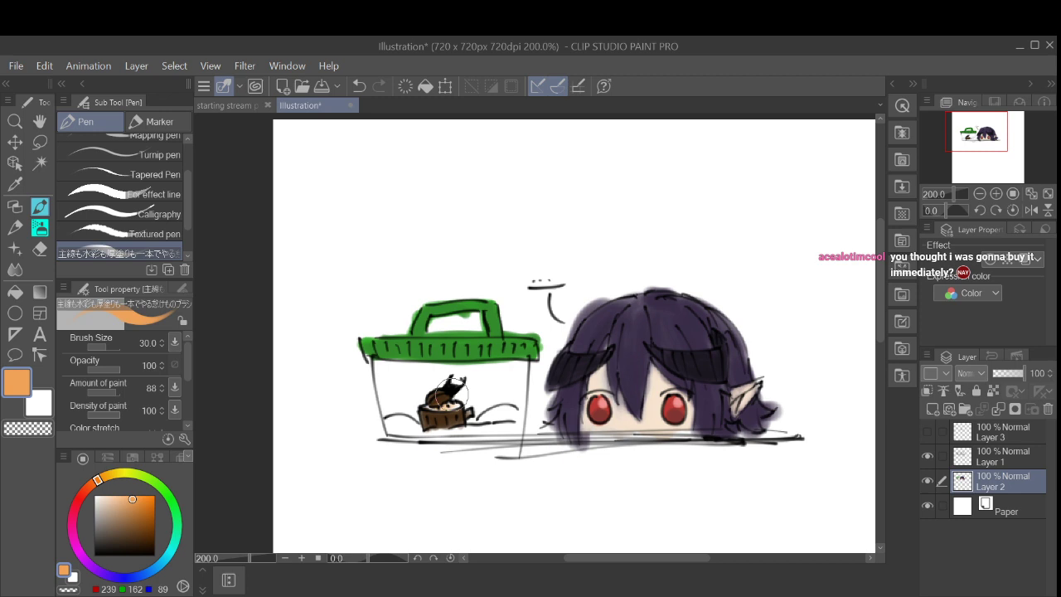
{"action": "left_click_drag", "start_coordinate": [126, 502], "coordinate": [120, 495]}
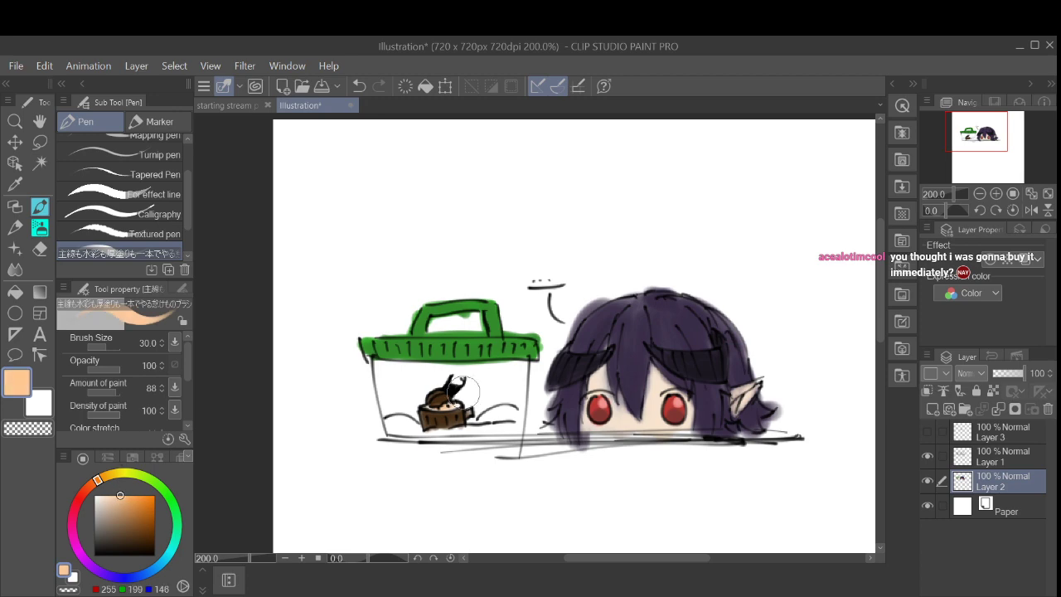
{"action": "scroll", "coordinate": [444, 408], "scroll_direction": "up", "scroll_amount": 5}
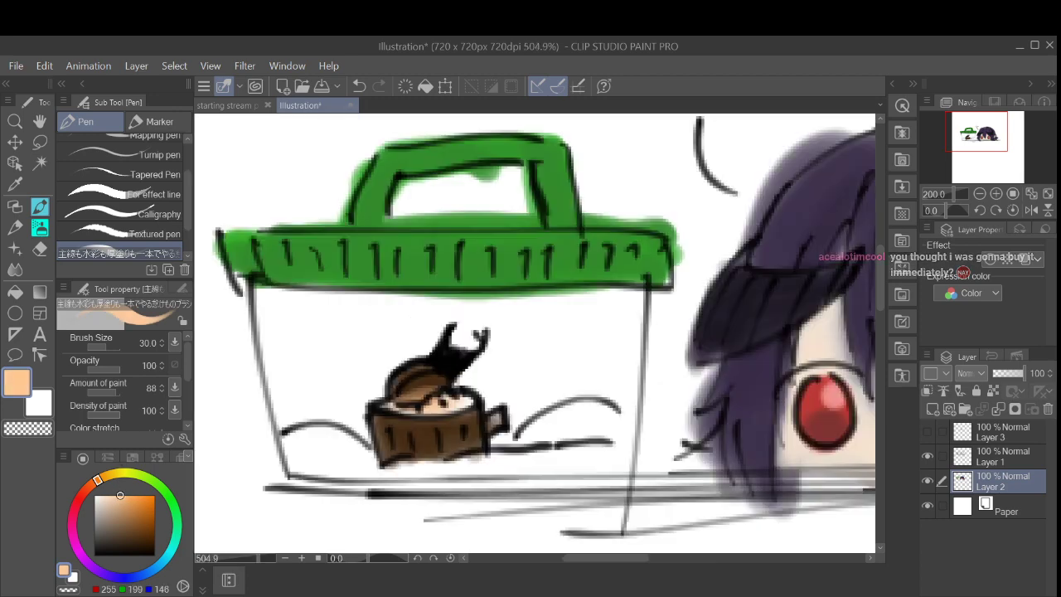
{"action": "key", "text": "ctrl+z"}
{"action": "left_click", "coordinate": [469, 395]}
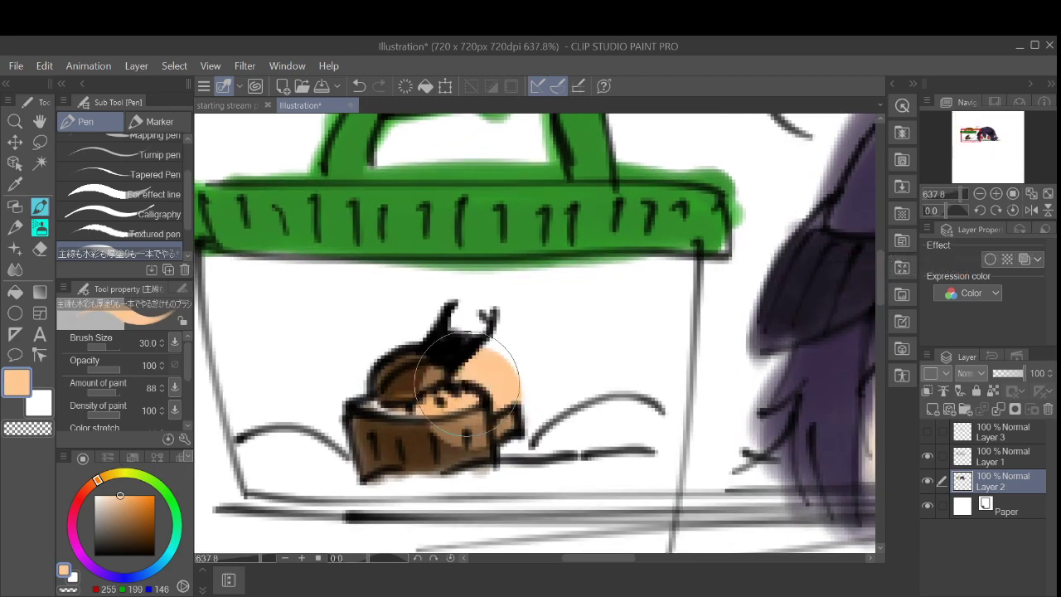
{"action": "key", "text": "ctrl+z"}
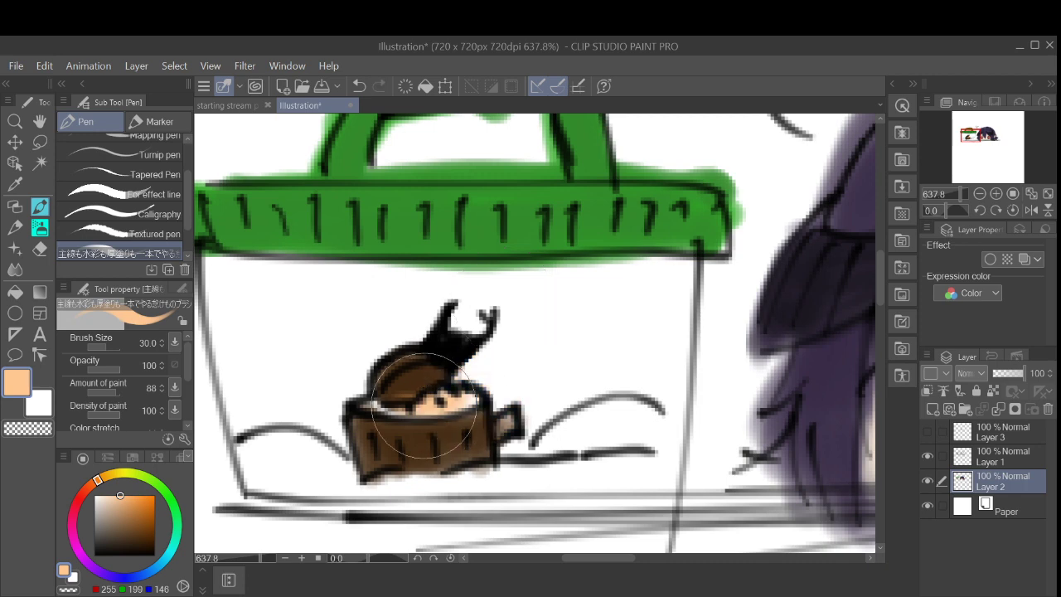
{"action": "scroll", "coordinate": [412, 387], "scroll_direction": "down", "scroll_amount": 3}
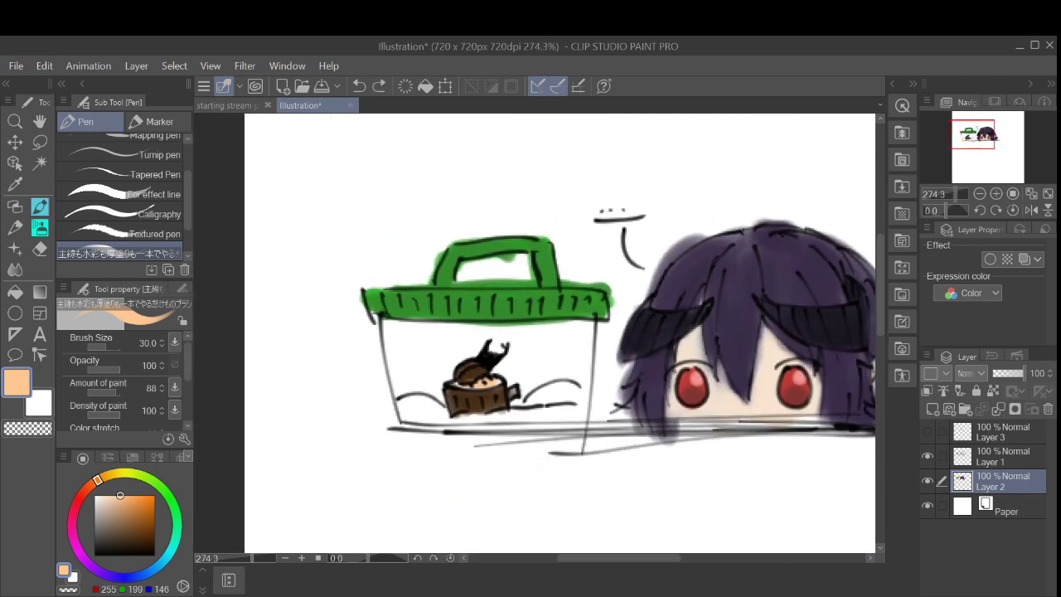
{"action": "key", "text": "ctrl+z"}
{"action": "mouse_move", "coordinate": [472, 375]}
{"action": "left_mouse_down"}
{"action": "mouse_move", "coordinate": [479, 382]}
{"action": "mouse_move", "coordinate": [485, 355]}
{"action": "mouse_move", "coordinate": [495, 373]}
{"action": "left_mouse_up"}
{"action": "key", "text": "ctrl+z"}
{"action": "scroll", "coordinate": [498, 381], "scroll_direction": "up", "scroll_amount": 2}
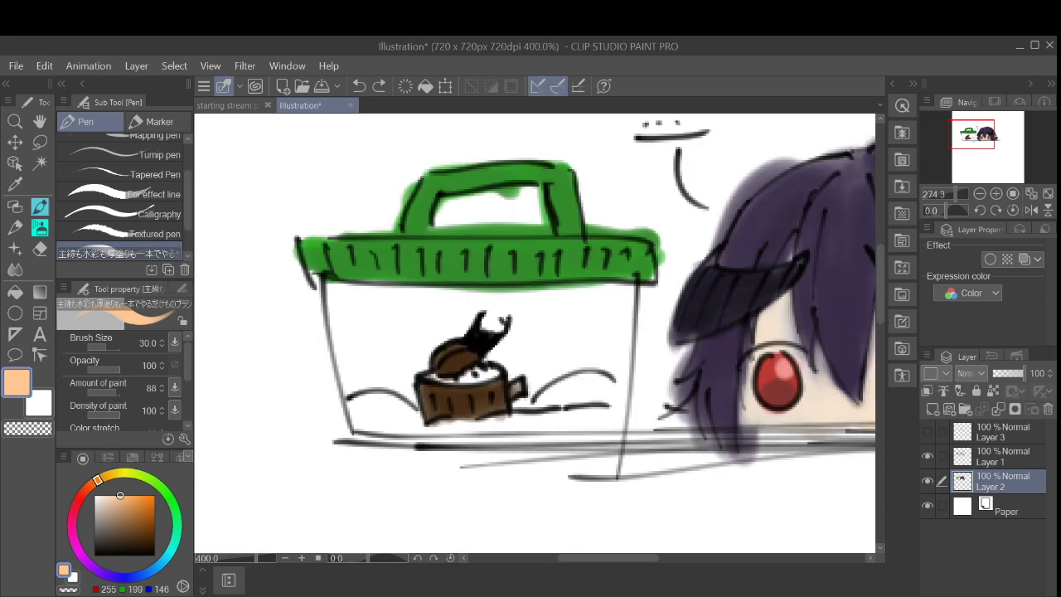
Step: Colour the log's cut top face light orange with a brush of size 18.2, adding paler peach, RGB 255, 222, 191
{"action": "left_click_drag", "start_coordinate": [115, 347], "coordinate": [105, 343]}
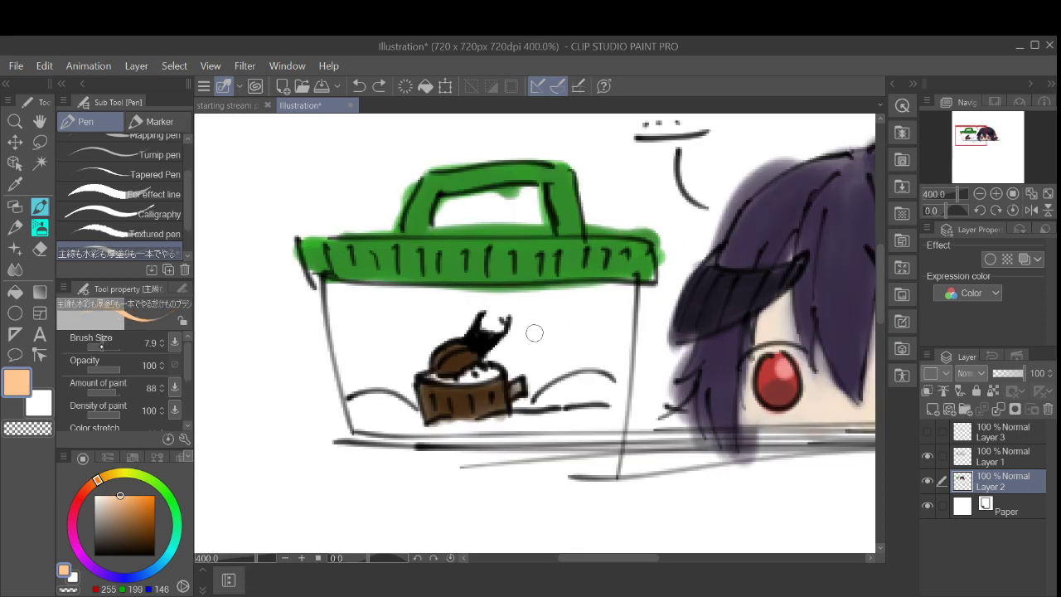
{"action": "mouse_move", "coordinate": [485, 369]}
{"action": "left_mouse_down"}
{"action": "mouse_move", "coordinate": [493, 373]}
{"action": "mouse_move", "coordinate": [460, 378]}
{"action": "mouse_move", "coordinate": [475, 363]}
{"action": "left_mouse_up"}
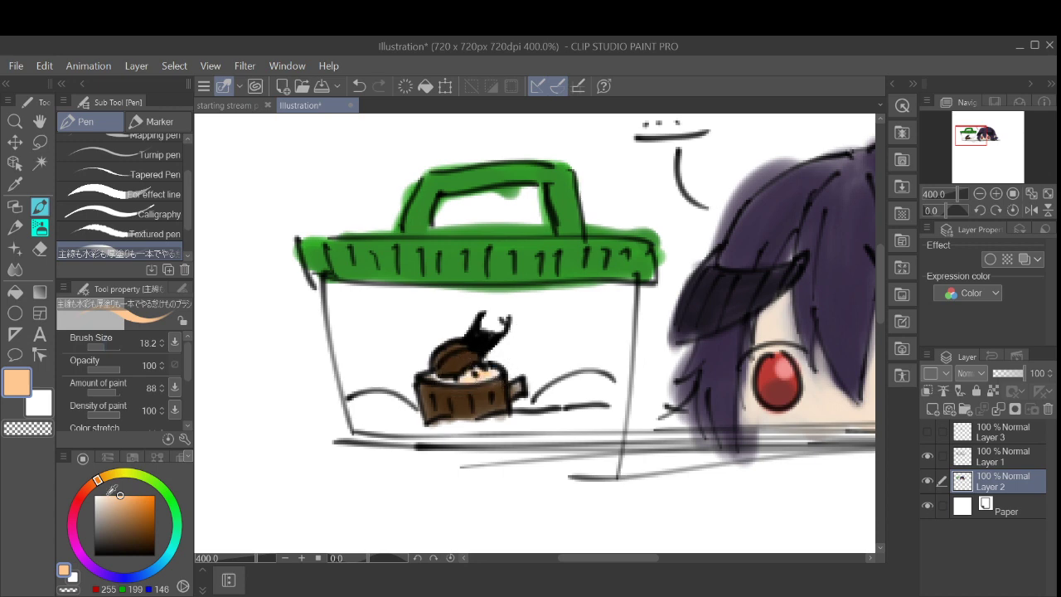
{"action": "left_click", "coordinate": [110, 495]}
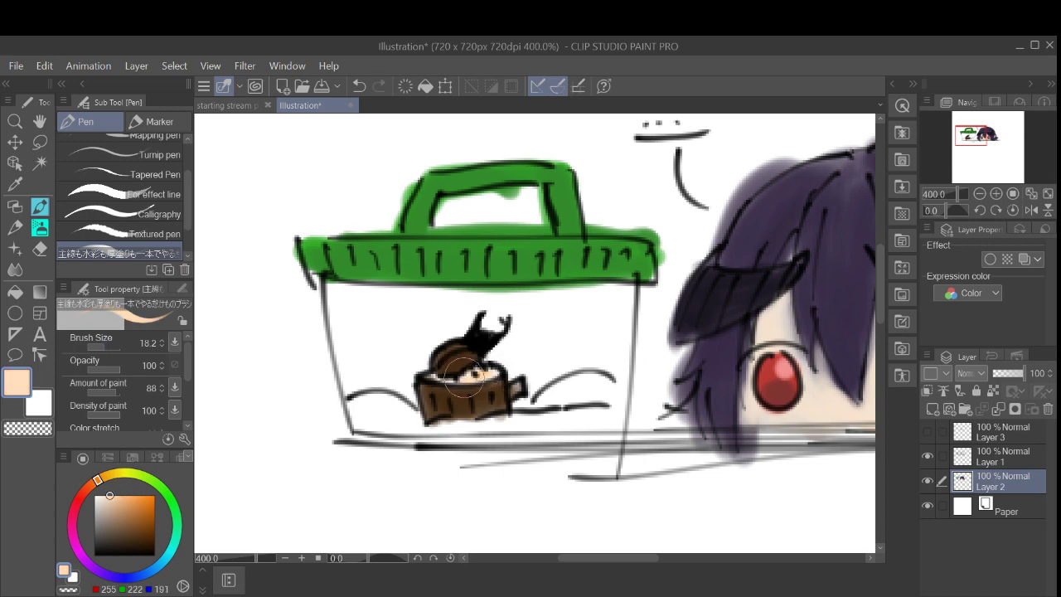
{"action": "left_click_drag", "start_coordinate": [465, 377], "coordinate": [446, 379]}
Step: Start painting the soil mound beside the log's stub in dark brown, RGB 75, 50, 27
{"action": "left_click", "coordinate": [122, 508]}
{"action": "left_click", "coordinate": [134, 516]}
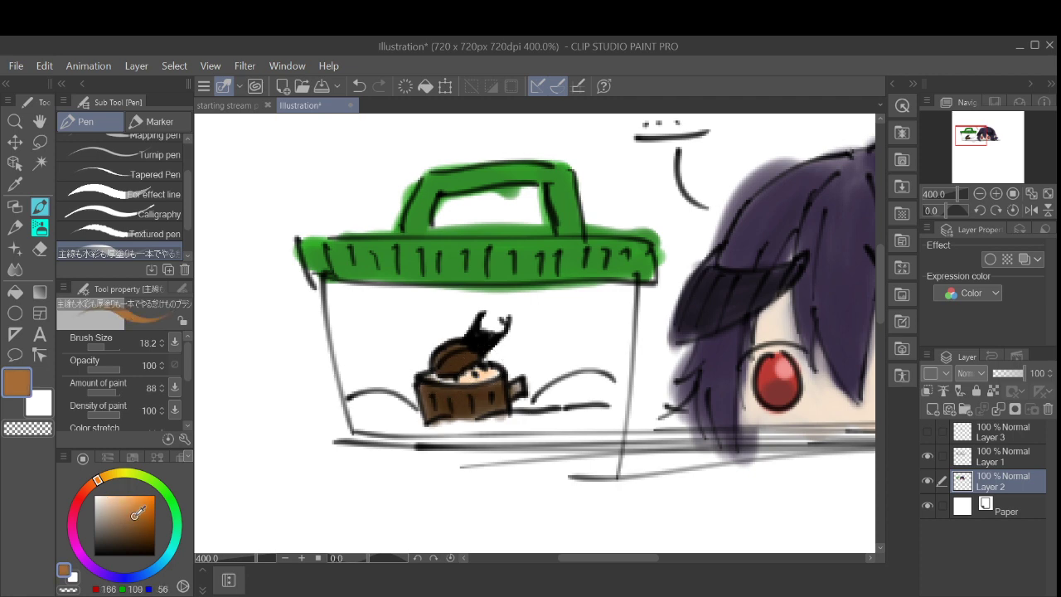
{"action": "left_click", "coordinate": [128, 537]}
{"action": "left_click", "coordinate": [138, 531]}
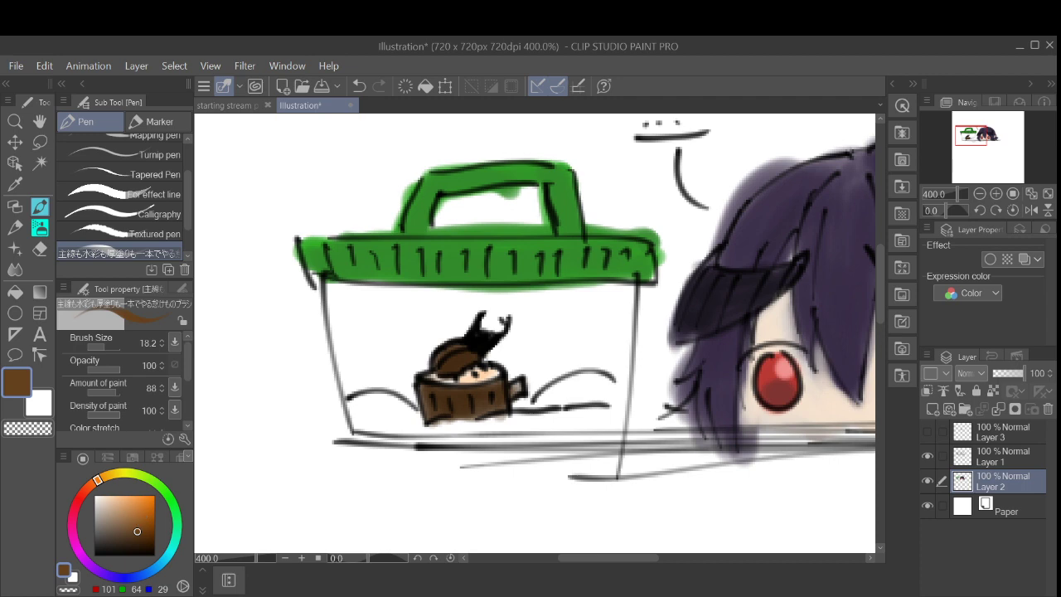
{"action": "left_click", "coordinate": [141, 526]}
{"action": "left_click", "coordinate": [139, 535]}
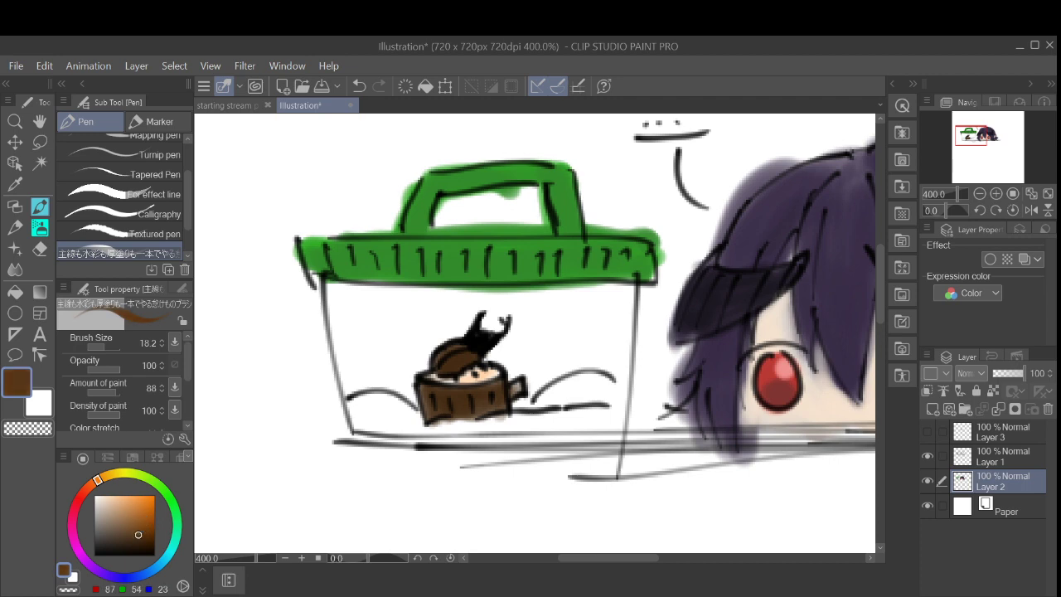
{"action": "left_click_drag", "start_coordinate": [139, 535], "coordinate": [132, 537]}
{"action": "mouse_move", "coordinate": [561, 412]}
{"action": "left_mouse_down"}
{"action": "mouse_move", "coordinate": [546, 412]}
{"action": "mouse_move", "coordinate": [572, 383]}
{"action": "mouse_move", "coordinate": [539, 415]}
{"action": "mouse_move", "coordinate": [559, 397]}
{"action": "left_mouse_up"}
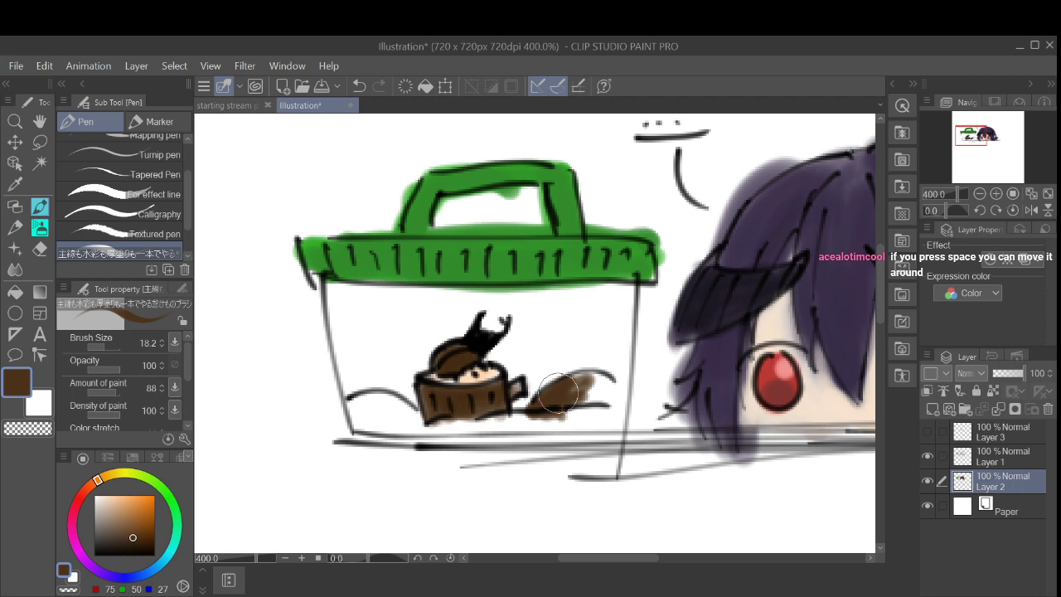
Step: Fill the soil along the container's base and both mounds with darker brown, RGB 63, 38, 14, undoing the first fill strokes
{"action": "mouse_move", "coordinate": [558, 394]}
{"action": "left_mouse_down"}
{"action": "mouse_move", "coordinate": [558, 375]}
{"action": "mouse_move", "coordinate": [534, 377]}
{"action": "mouse_move", "coordinate": [480, 266]}
{"action": "mouse_move", "coordinate": [471, 342]}
{"action": "mouse_move", "coordinate": [441, 387]}
{"action": "left_mouse_up"}
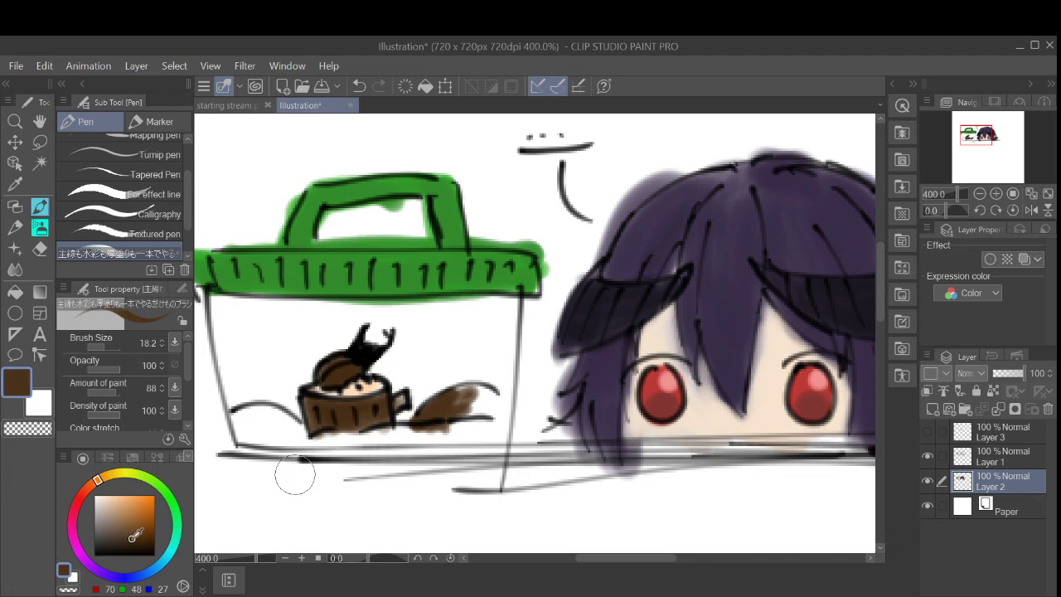
{"action": "left_click_drag", "start_coordinate": [132, 538], "coordinate": [141, 540]}
{"action": "mouse_move", "coordinate": [464, 396]}
{"action": "left_mouse_down"}
{"action": "mouse_move", "coordinate": [481, 426]}
{"action": "mouse_move", "coordinate": [496, 397]}
{"action": "mouse_move", "coordinate": [505, 401]}
{"action": "mouse_move", "coordinate": [508, 415]}
{"action": "mouse_move", "coordinate": [463, 432]}
{"action": "mouse_move", "coordinate": [479, 432]}
{"action": "mouse_move", "coordinate": [361, 441]}
{"action": "mouse_move", "coordinate": [484, 447]}
{"action": "mouse_move", "coordinate": [482, 408]}
{"action": "mouse_move", "coordinate": [497, 416]}
{"action": "mouse_move", "coordinate": [493, 435]}
{"action": "mouse_move", "coordinate": [457, 450]}
{"action": "mouse_move", "coordinate": [340, 446]}
{"action": "left_mouse_up"}
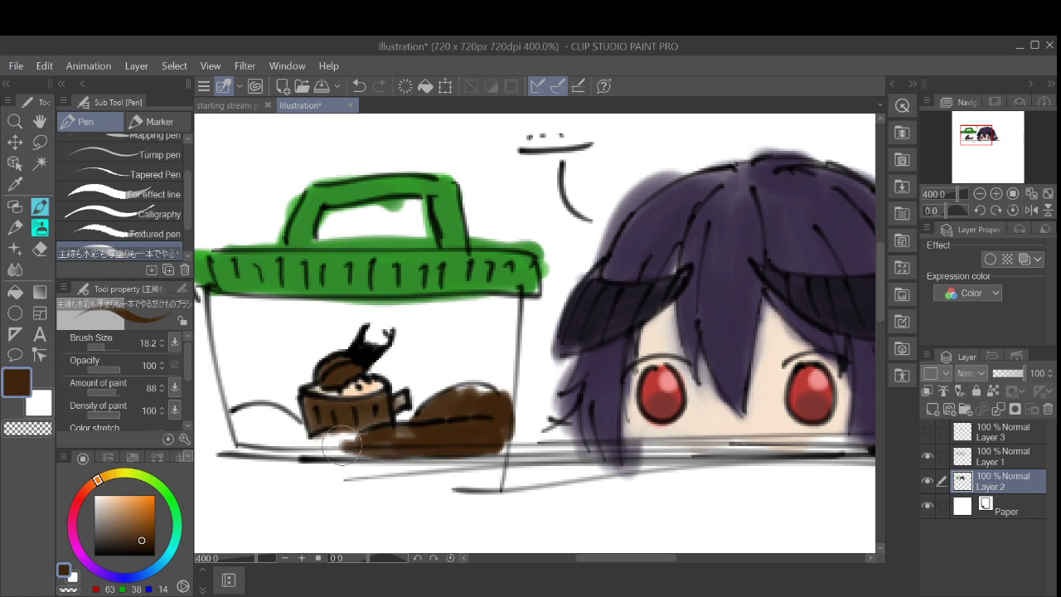
{"action": "key", "text": "ctrl+z"}
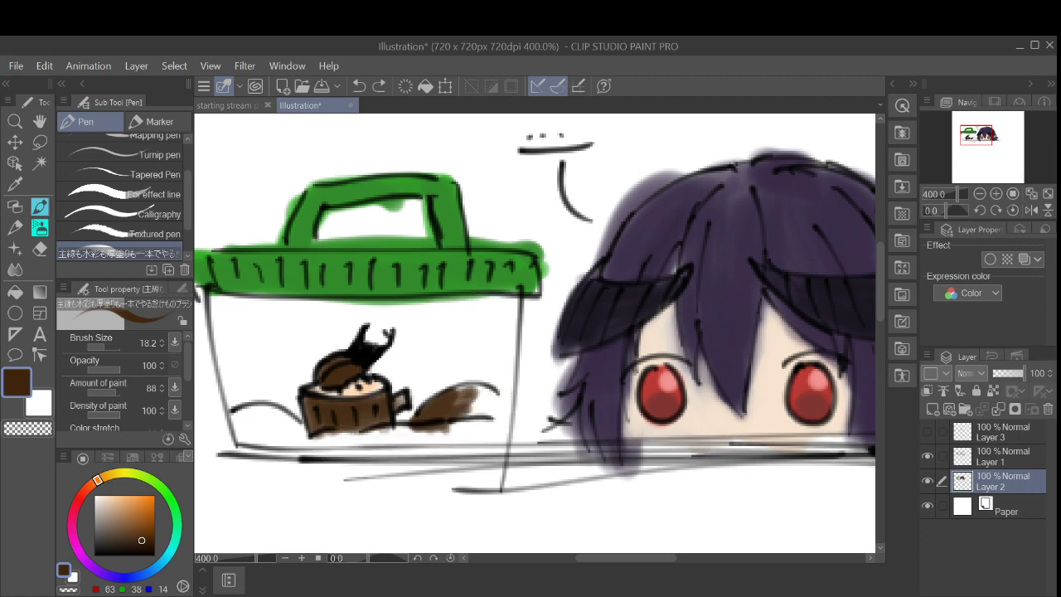
{"action": "mouse_move", "coordinate": [274, 431]}
{"action": "left_mouse_down"}
{"action": "mouse_move", "coordinate": [249, 410]}
{"action": "mouse_move", "coordinate": [306, 438]}
{"action": "mouse_move", "coordinate": [254, 409]}
{"action": "mouse_move", "coordinate": [295, 438]}
{"action": "mouse_move", "coordinate": [289, 419]}
{"action": "mouse_move", "coordinate": [273, 419]}
{"action": "mouse_move", "coordinate": [282, 438]}
{"action": "mouse_move", "coordinate": [250, 436]}
{"action": "mouse_move", "coordinate": [367, 442]}
{"action": "mouse_move", "coordinate": [435, 438]}
{"action": "mouse_move", "coordinate": [302, 441]}
{"action": "mouse_move", "coordinate": [472, 435]}
{"action": "mouse_move", "coordinate": [502, 403]}
{"action": "mouse_move", "coordinate": [507, 412]}
{"action": "mouse_move", "coordinate": [466, 408]}
{"action": "mouse_move", "coordinate": [485, 426]}
{"action": "mouse_move", "coordinate": [443, 410]}
{"action": "mouse_move", "coordinate": [492, 397]}
{"action": "mouse_move", "coordinate": [454, 425]}
{"action": "mouse_move", "coordinate": [495, 425]}
{"action": "mouse_move", "coordinate": [485, 436]}
{"action": "mouse_move", "coordinate": [245, 438]}
{"action": "mouse_move", "coordinate": [266, 410]}
{"action": "mouse_move", "coordinate": [247, 418]}
{"action": "mouse_move", "coordinate": [272, 423]}
{"action": "left_mouse_up"}
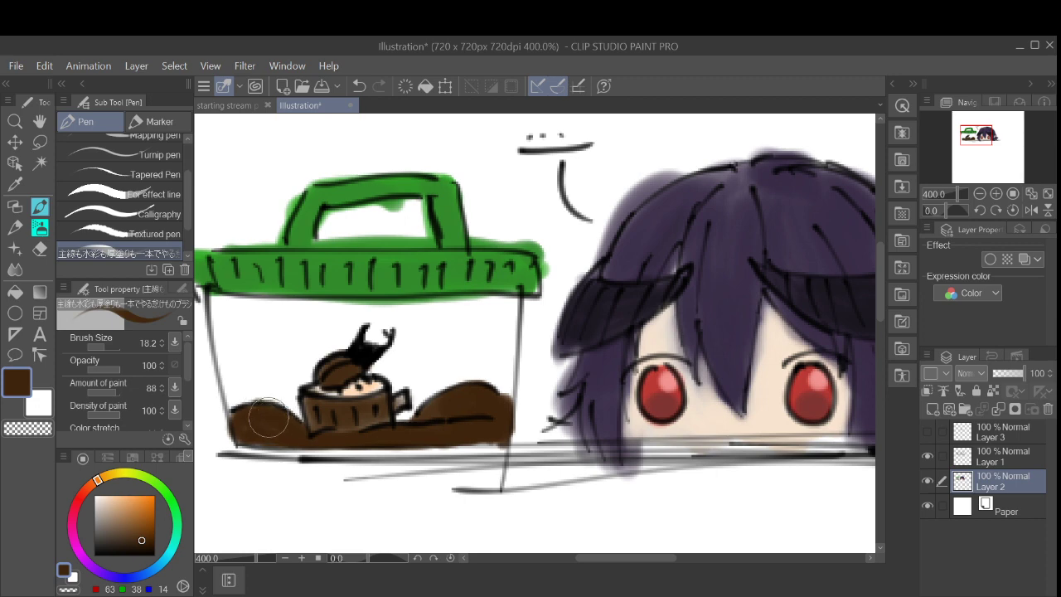
Step: Dot lighter brown specks, RGB 189, 119, 53, over both soil mounds and the soil between them
{"action": "left_click", "coordinate": [138, 510]}
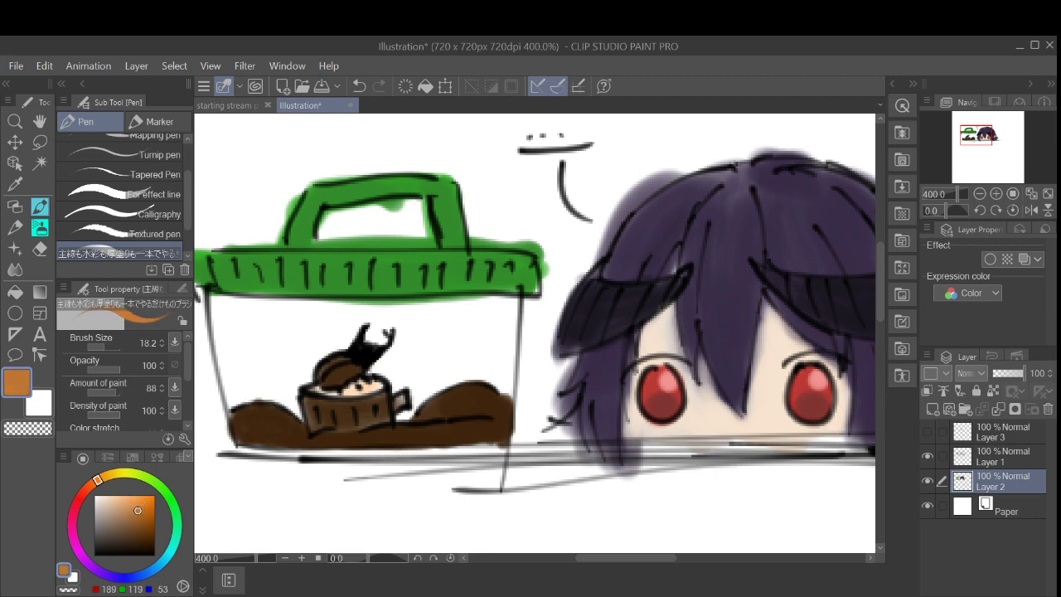
{"action": "mouse_move", "coordinate": [441, 407]}
{"action": "left_mouse_down"}
{"action": "mouse_move", "coordinate": [478, 407]}
{"action": "mouse_move", "coordinate": [457, 400]}
{"action": "mouse_move", "coordinate": [420, 419]}
{"action": "mouse_move", "coordinate": [464, 418]}
{"action": "mouse_move", "coordinate": [442, 424]}
{"action": "mouse_move", "coordinate": [478, 434]}
{"action": "mouse_move", "coordinate": [488, 429]}
{"action": "mouse_move", "coordinate": [476, 396]}
{"action": "left_mouse_up"}
{"action": "mouse_move", "coordinate": [237, 414]}
{"action": "left_mouse_down"}
{"action": "mouse_move", "coordinate": [272, 411]}
{"action": "mouse_move", "coordinate": [294, 436]}
{"action": "mouse_move", "coordinate": [353, 425]}
{"action": "mouse_move", "coordinate": [381, 444]}
{"action": "mouse_move", "coordinate": [405, 434]}
{"action": "left_mouse_up"}
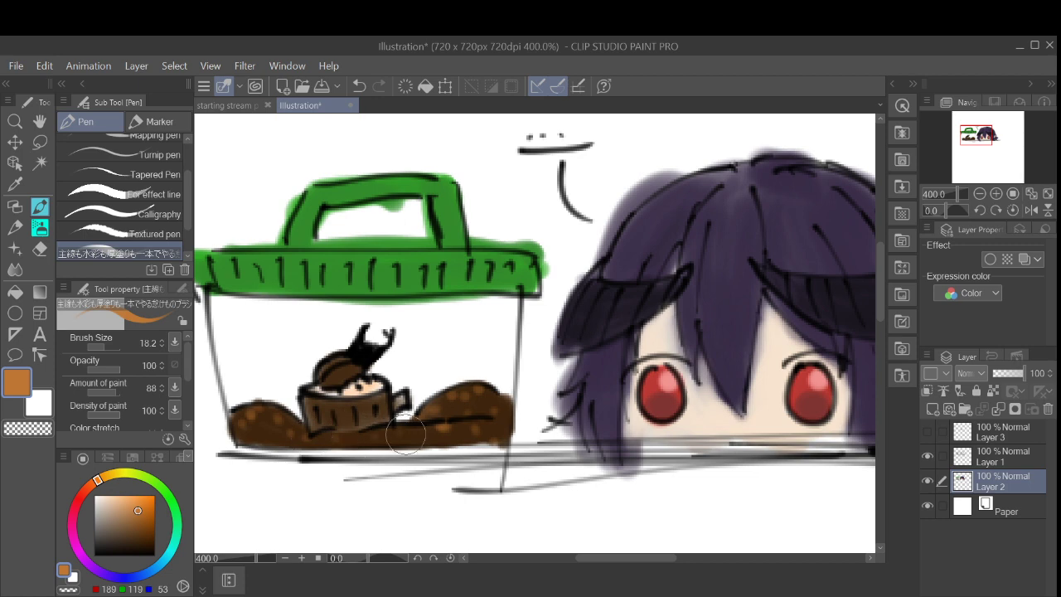
Step: Set the drawing colour to light cyan, RGB 130, 250, 255, undoing a test streak in paler RGB 184, 252, 255
{"action": "scroll", "coordinate": [622, 373], "scroll_direction": "down", "scroll_amount": 3}
{"action": "scroll", "coordinate": [593, 360], "scroll_direction": "up", "scroll_amount": 2}
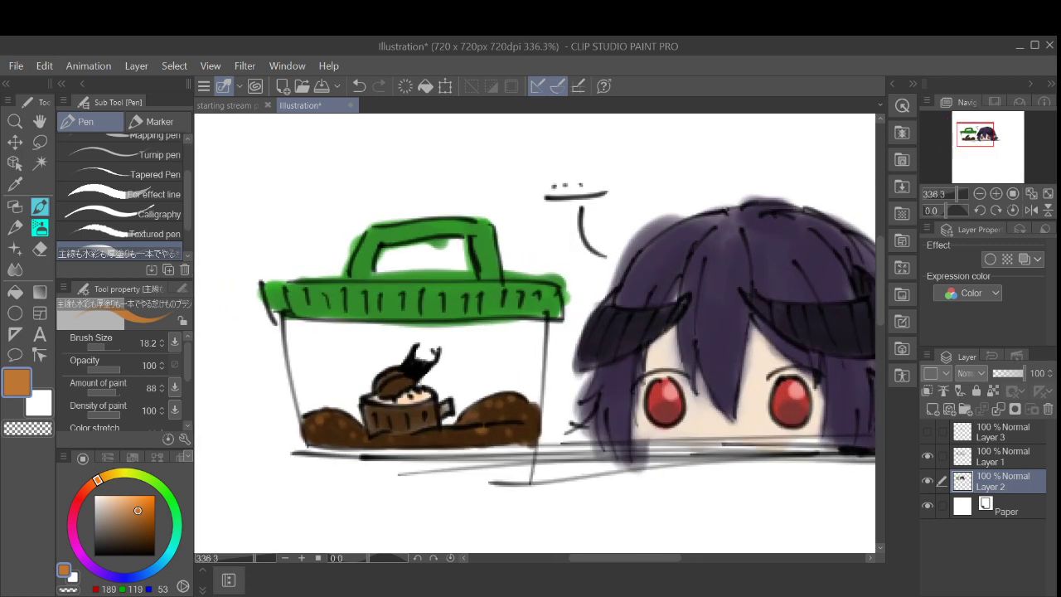
{"action": "left_click_drag", "start_coordinate": [174, 518], "coordinate": [169, 553]}
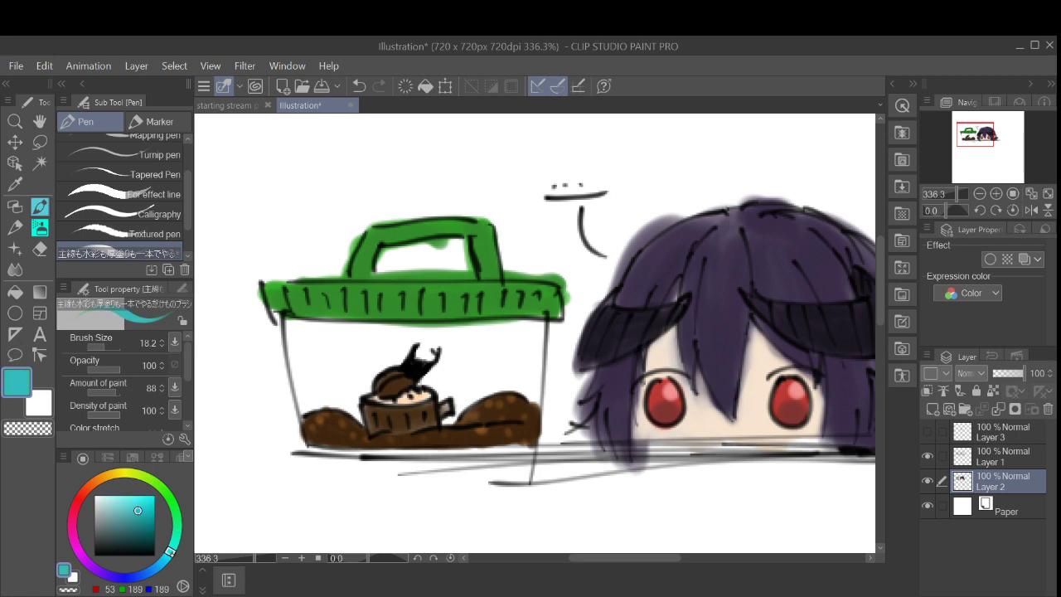
{"action": "mouse_move", "coordinate": [143, 507]}
{"action": "left_mouse_down"}
{"action": "mouse_move", "coordinate": [111, 504]}
{"action": "mouse_move", "coordinate": [111, 495]}
{"action": "left_mouse_up"}
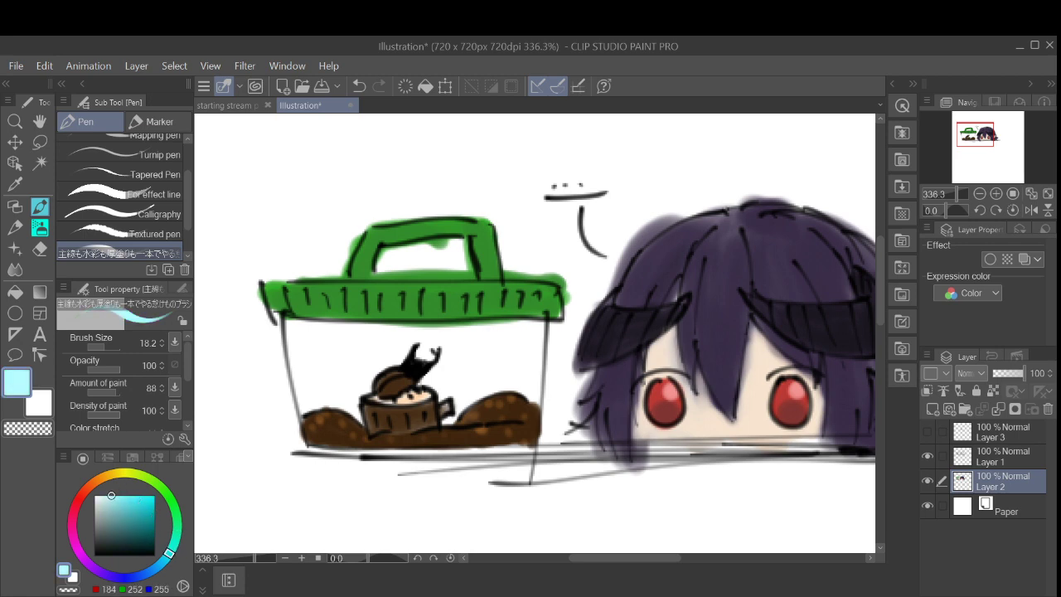
{"action": "left_click_drag", "start_coordinate": [302, 340], "coordinate": [325, 398]}
{"action": "key", "text": "ctrl+z"}
{"action": "left_click_drag", "start_coordinate": [116, 499], "coordinate": [128, 476]}
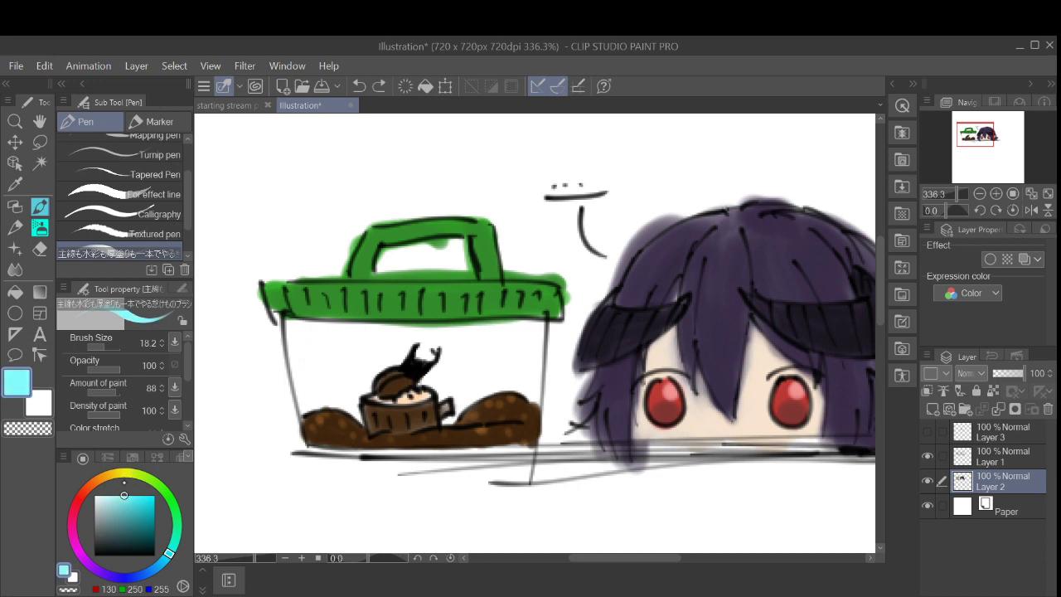
{"action": "left_click_drag", "start_coordinate": [308, 336], "coordinate": [314, 390]}
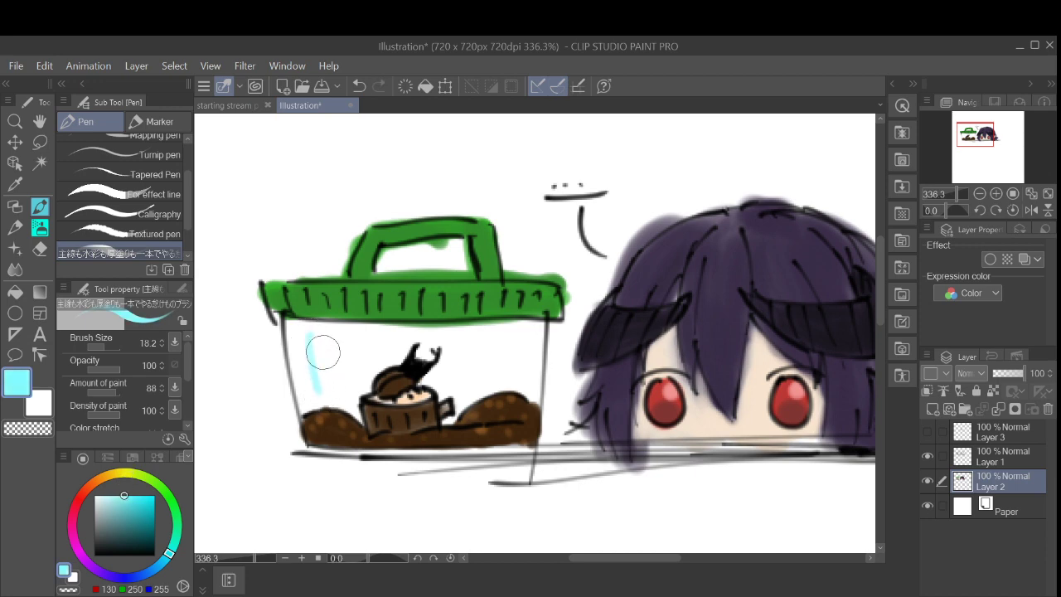
{"action": "left_click", "coordinate": [323, 425]}
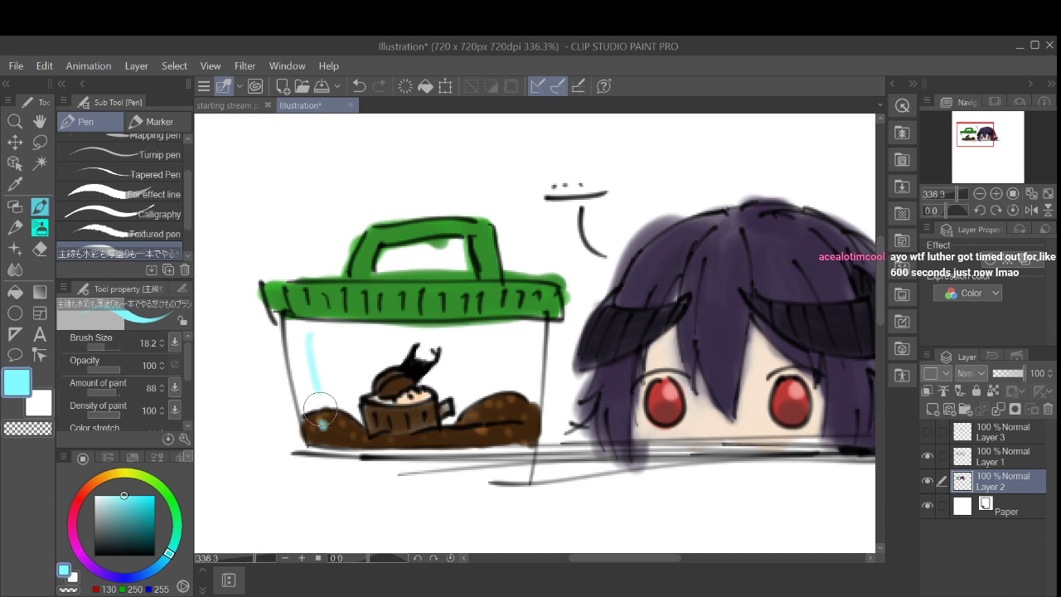
{"action": "key", "text": "ctrl+z"}
{"action": "key", "text": "ctrl+z"}
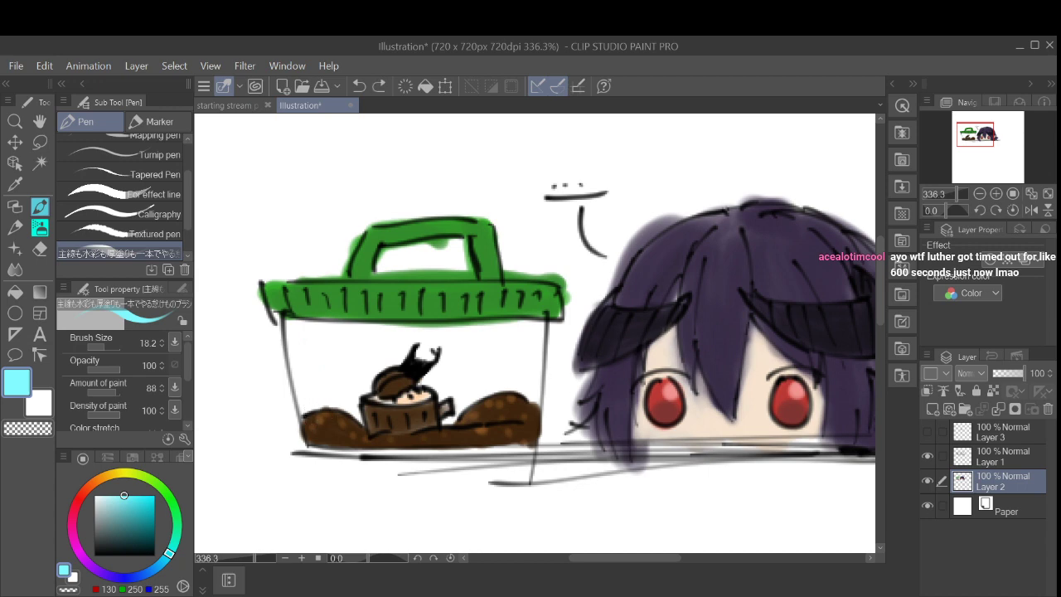
{"action": "left_click_drag", "start_coordinate": [303, 333], "coordinate": [319, 404]}
{"action": "key", "text": "ctrl+z"}
{"action": "left_click_drag", "start_coordinate": [314, 335], "coordinate": [324, 404]}
{"action": "key", "text": "ctrl+z"}
{"action": "left_click_drag", "start_coordinate": [304, 337], "coordinate": [312, 392]}
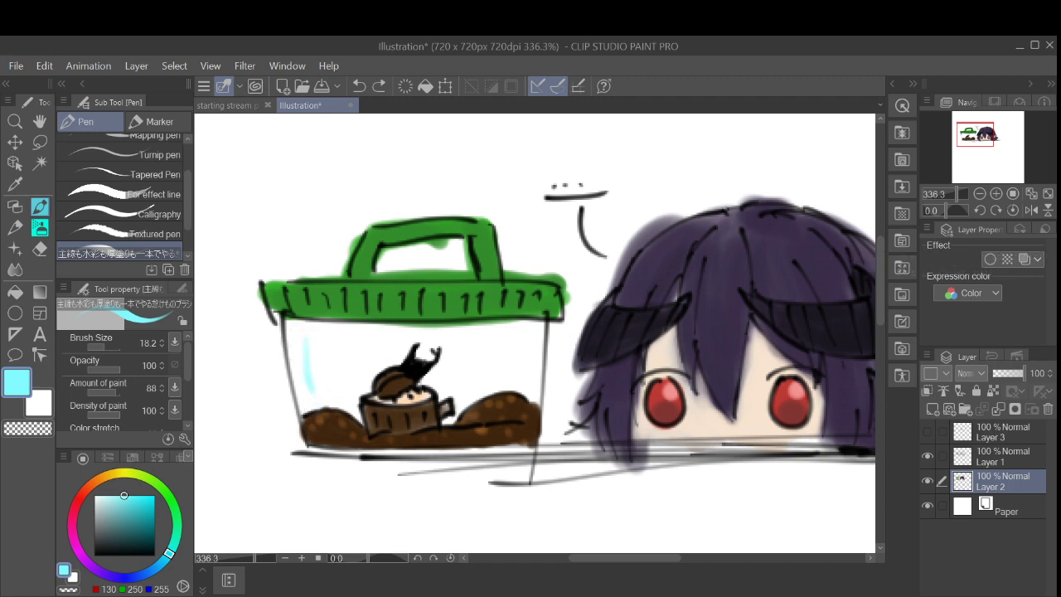
{"action": "key", "text": "ctrl+z"}
Step: Paint a light cyan reflection streak along the inside of the container's left wall, with a small dot below it on the soil
{"action": "left_click_drag", "start_coordinate": [301, 332], "coordinate": [313, 391]}
{"action": "left_click", "coordinate": [320, 425]}
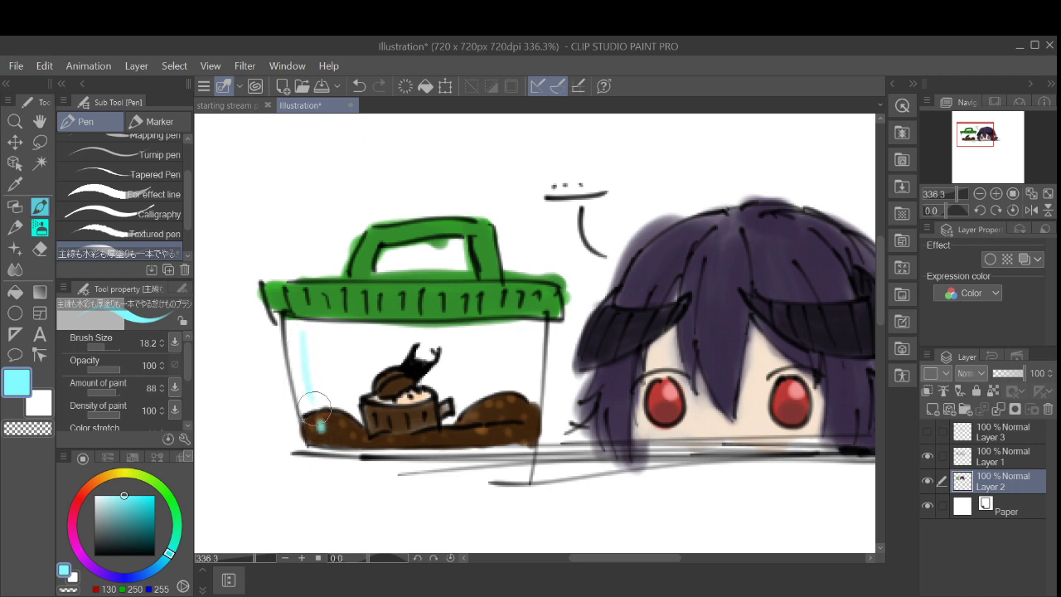
{"action": "key", "text": "ctrl+minus"}
{"action": "left_click_drag", "start_coordinate": [535, 334], "coordinate": [515, 353]}
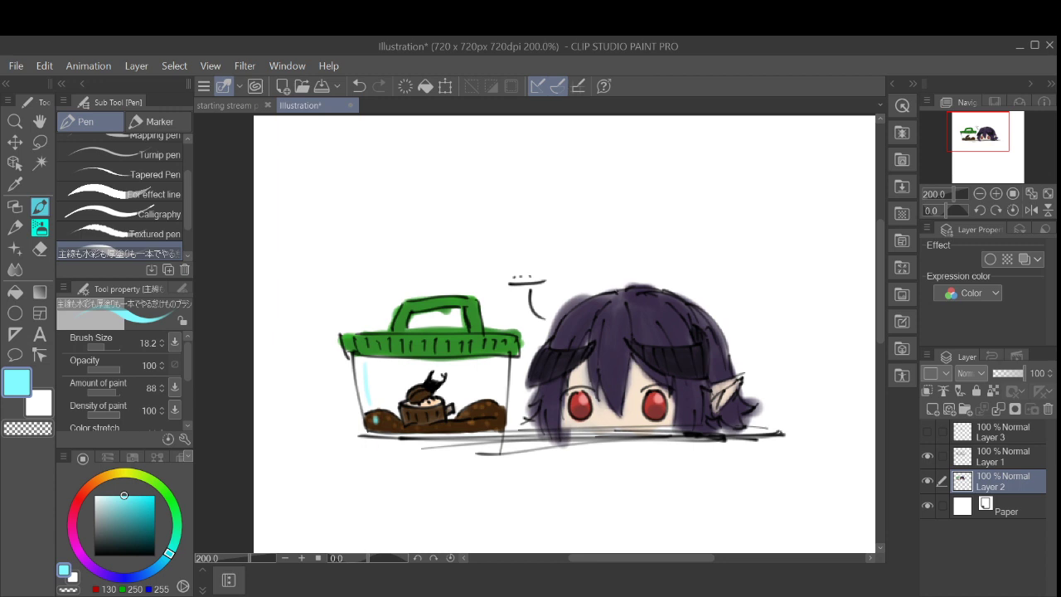
Step: Compare the drawing with and without its colours by repeatedly hiding and showing Layer 2
{"action": "left_click", "coordinate": [928, 480]}
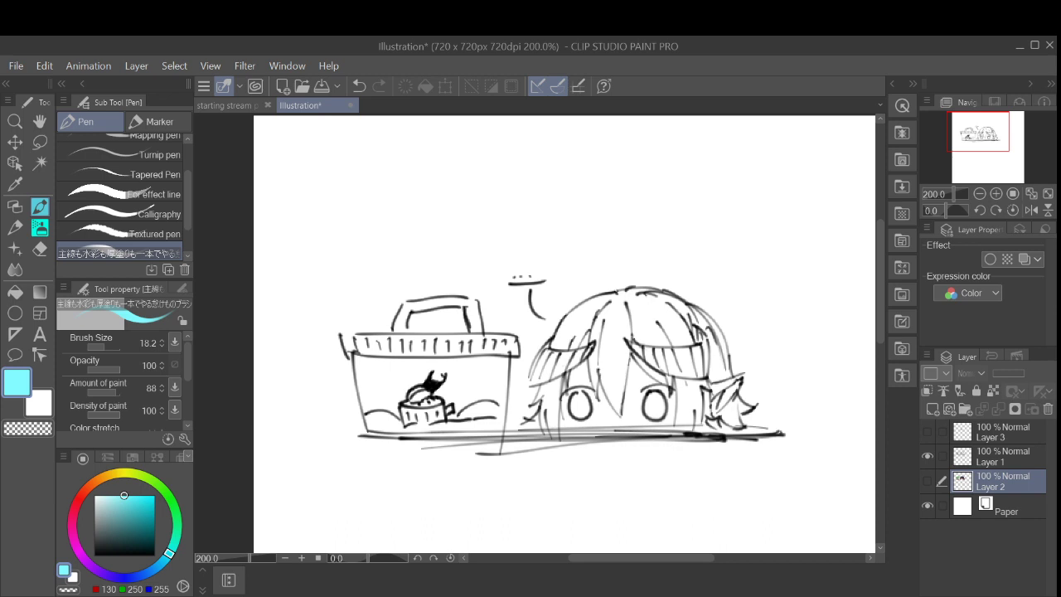
{"action": "left_click", "coordinate": [928, 481]}
{"action": "left_click", "coordinate": [928, 481]}
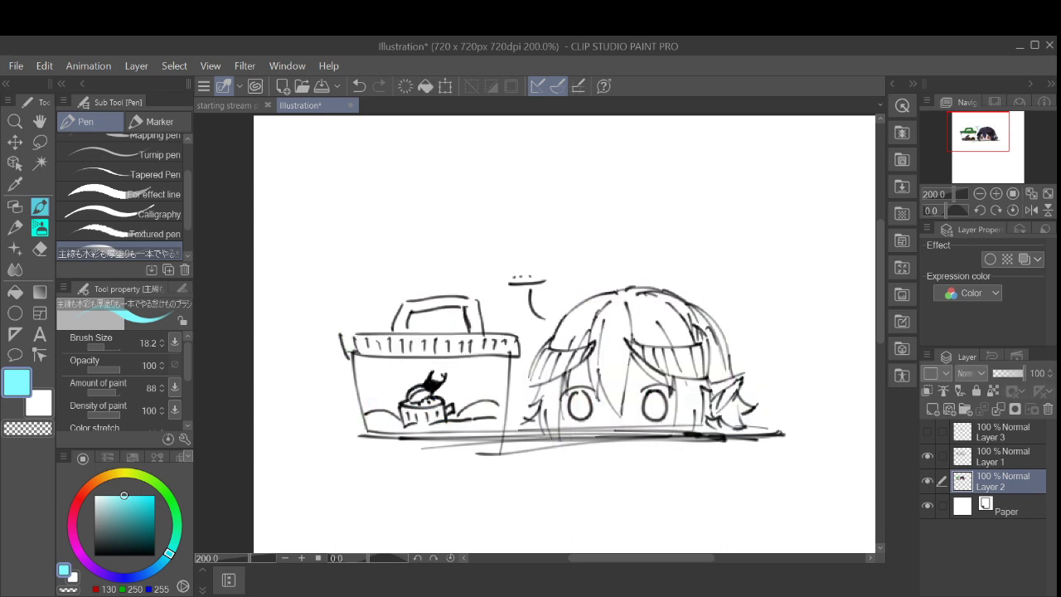
{"action": "left_click", "coordinate": [928, 481]}
{"action": "left_click", "coordinate": [928, 481]}
{"action": "left_click", "coordinate": [928, 480]}
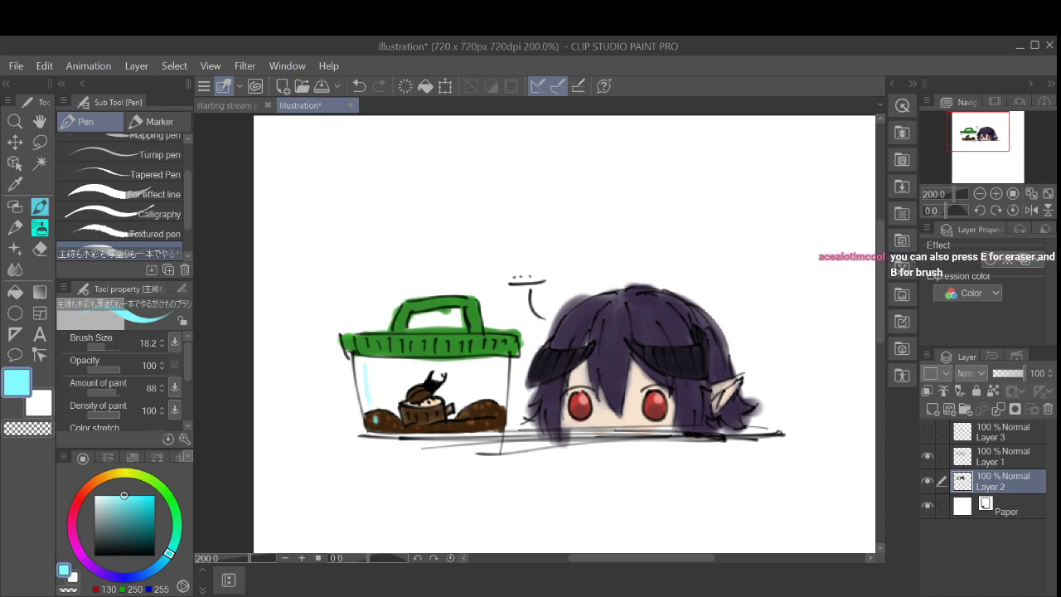
Step: Show Layer 3 with the 封 lettering over the face, checking it with Layer 2 hidden and shown
{"action": "left_click", "coordinate": [928, 432]}
{"action": "left_click", "coordinate": [927, 480]}
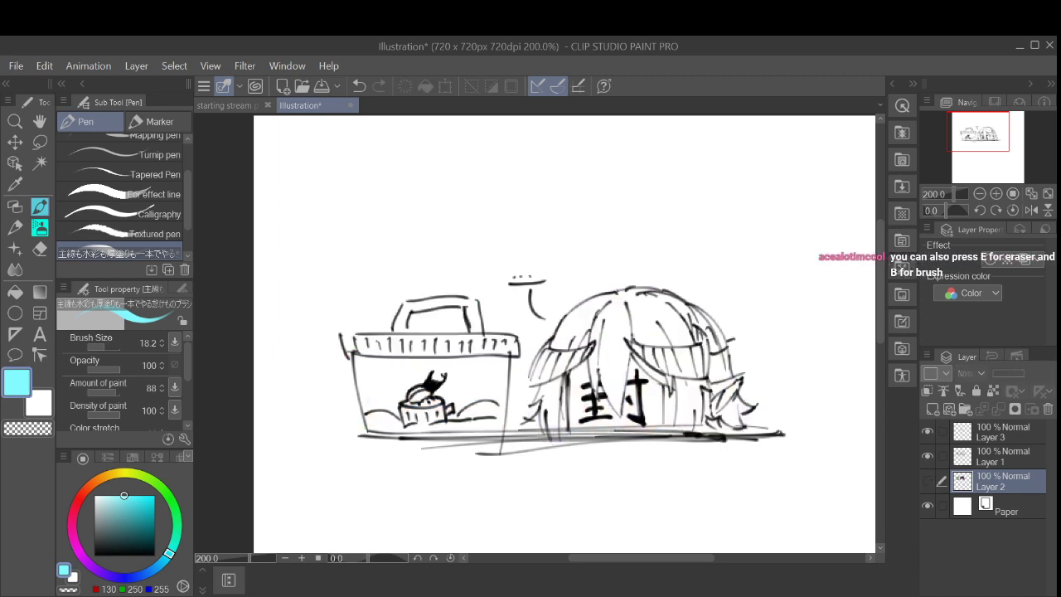
{"action": "left_click", "coordinate": [927, 481]}
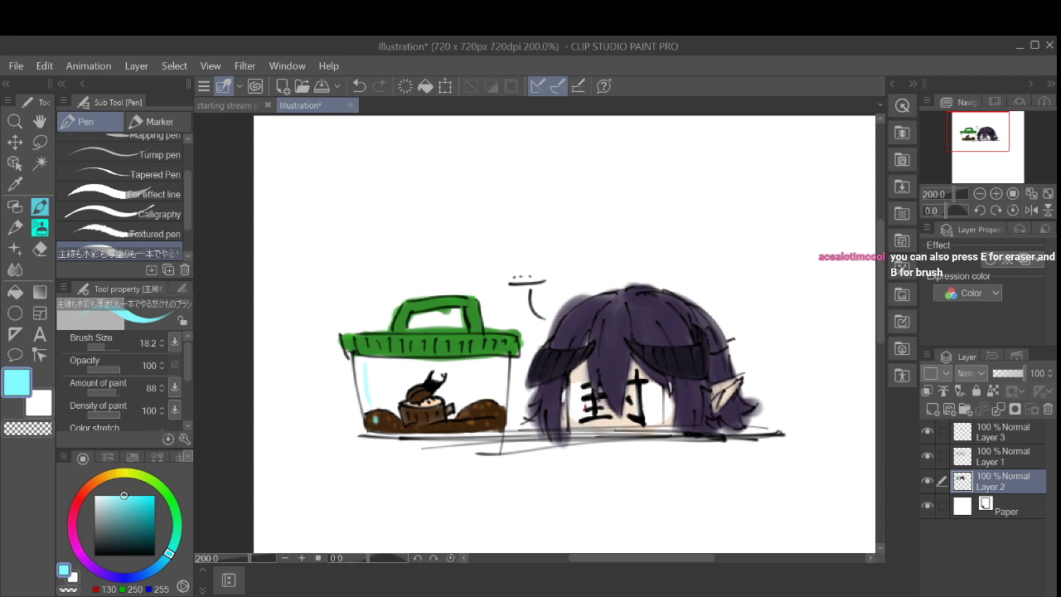
Step: On Layer 3, sample the face's skin tone (RGB 244, 226, 206) and paint over the white spill outside the 封 paper's side edges
{"action": "scroll", "coordinate": [742, 416], "scroll_direction": "up", "scroll_amount": 3}
{"action": "scroll", "coordinate": [742, 417], "scroll_direction": "down", "scroll_amount": 1}
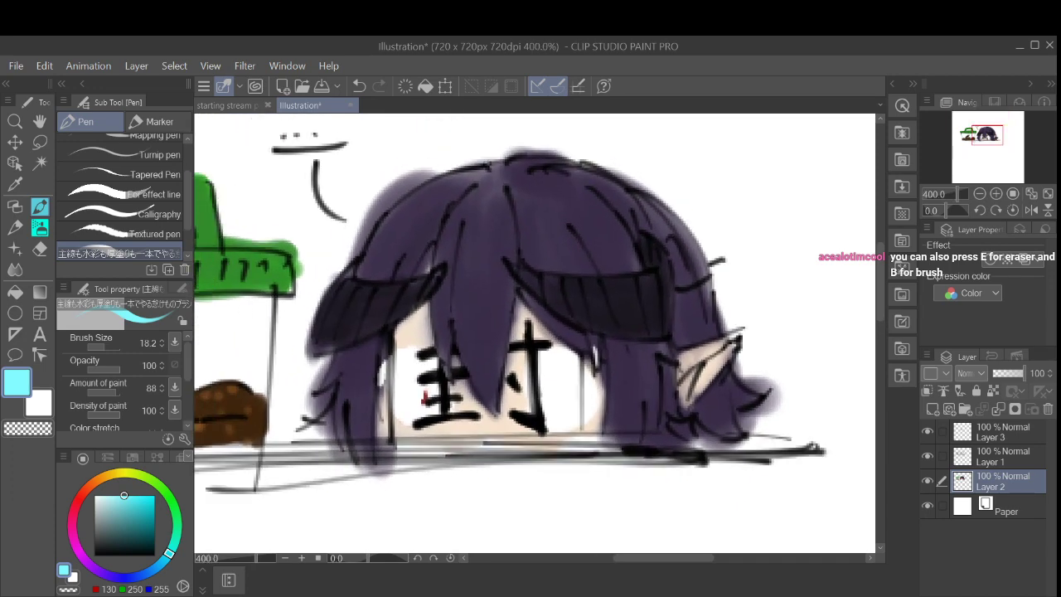
{"action": "left_click", "coordinate": [959, 436]}
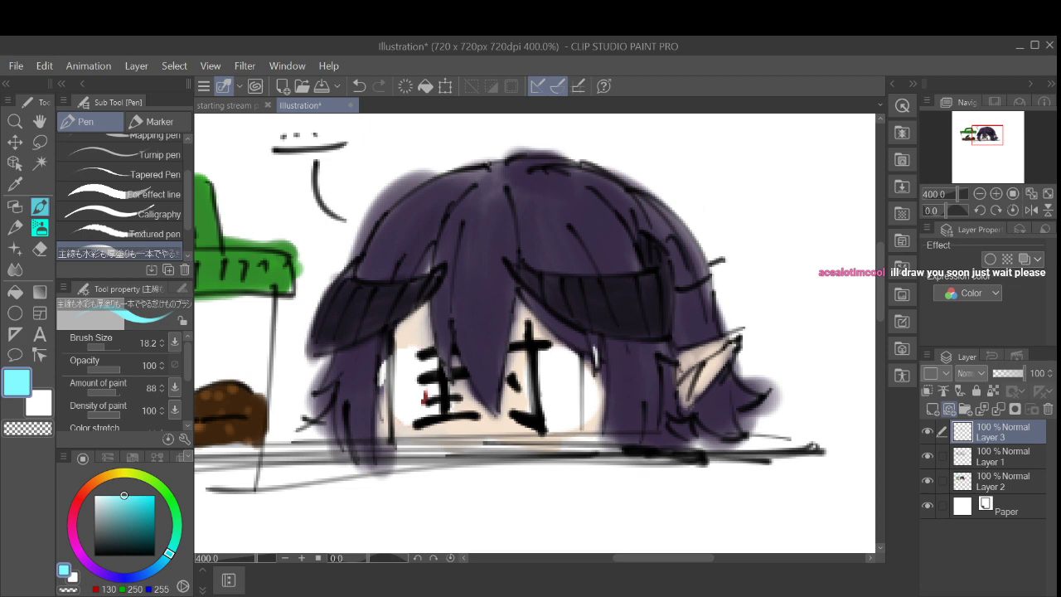
{"action": "key", "text": "i"}
{"action": "left_click", "coordinate": [417, 325]}
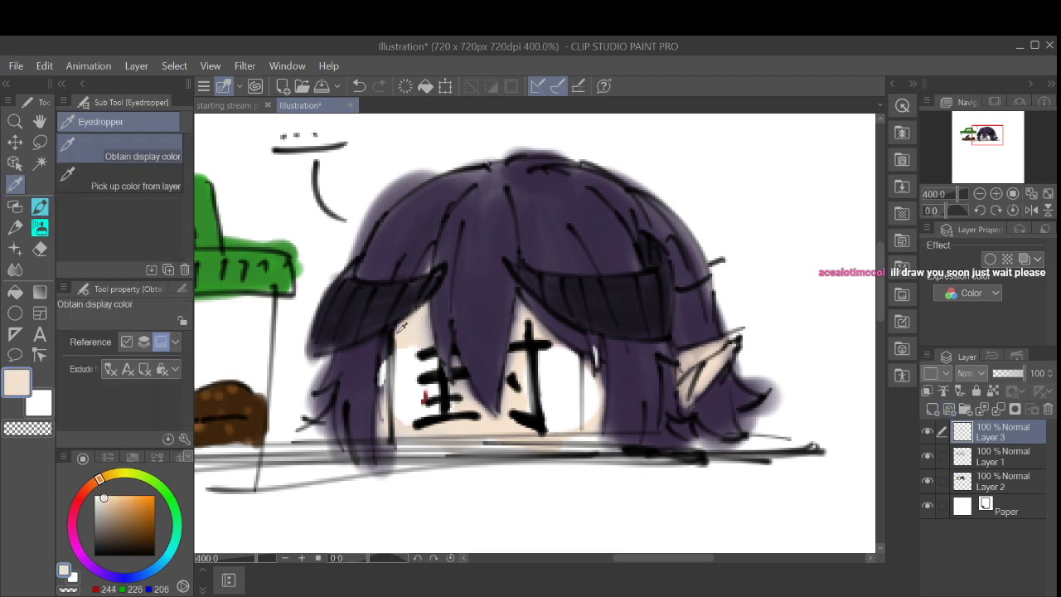
{"action": "left_click_drag", "start_coordinate": [406, 365], "coordinate": [407, 328]}
{"action": "left_click", "coordinate": [40, 207]}
{"action": "mouse_move", "coordinate": [389, 377]}
{"action": "left_mouse_down"}
{"action": "mouse_move", "coordinate": [384, 360]}
{"action": "mouse_move", "coordinate": [387, 426]}
{"action": "left_mouse_up"}
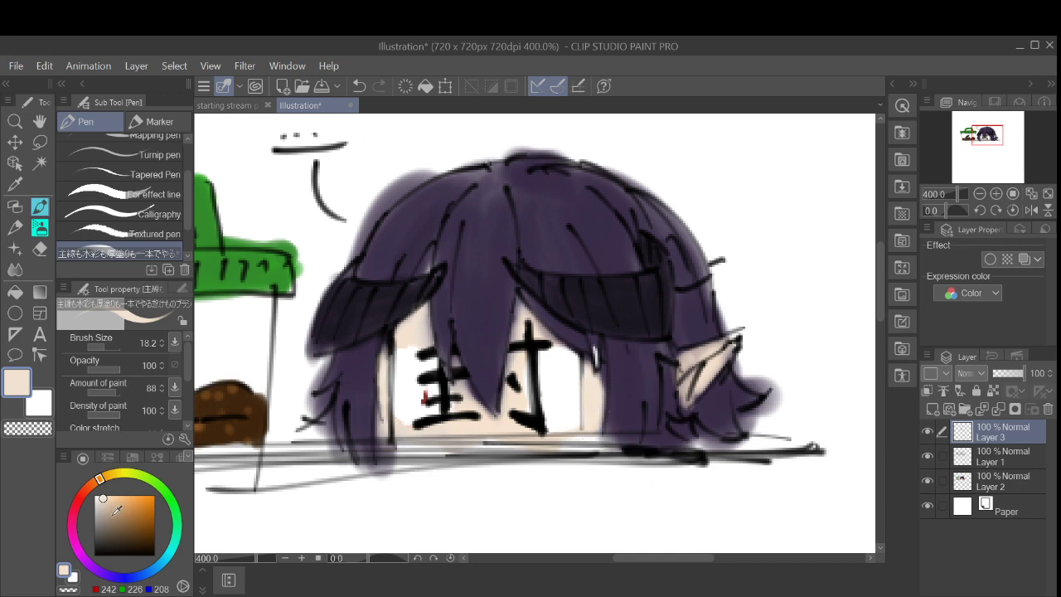
Step: Try a pale yellow tint, RGB 227, 227, 203, over the white paper beside the 封 lettering
{"action": "mouse_move", "coordinate": [99, 479]}
{"action": "left_mouse_down"}
{"action": "mouse_move", "coordinate": [124, 473]}
{"action": "mouse_move", "coordinate": [101, 500]}
{"action": "left_mouse_up"}
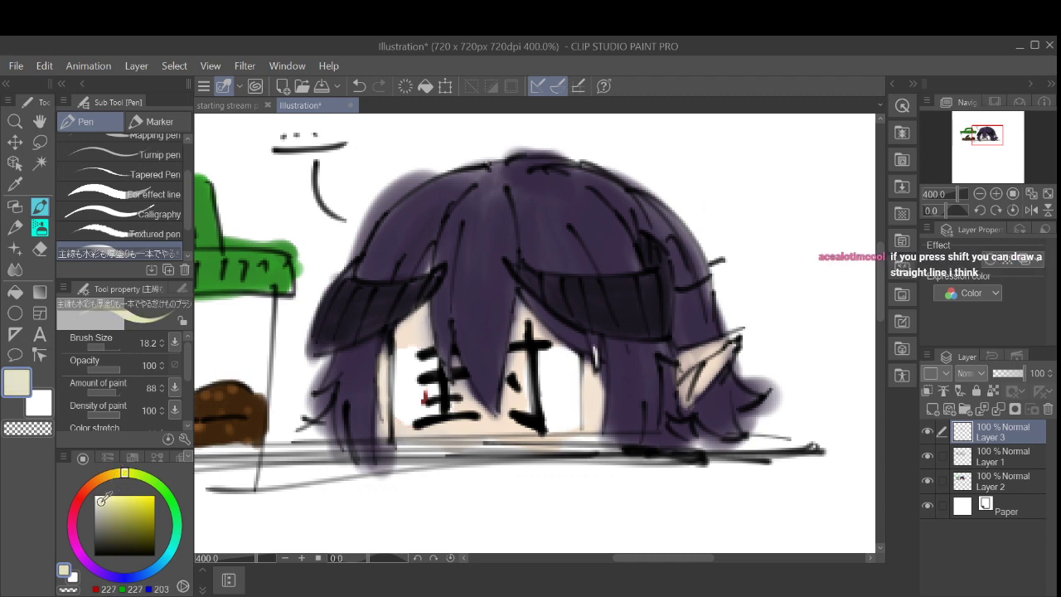
{"action": "left_click_drag", "start_coordinate": [401, 339], "coordinate": [406, 395]}
{"action": "key", "text": "ctrl+z"}
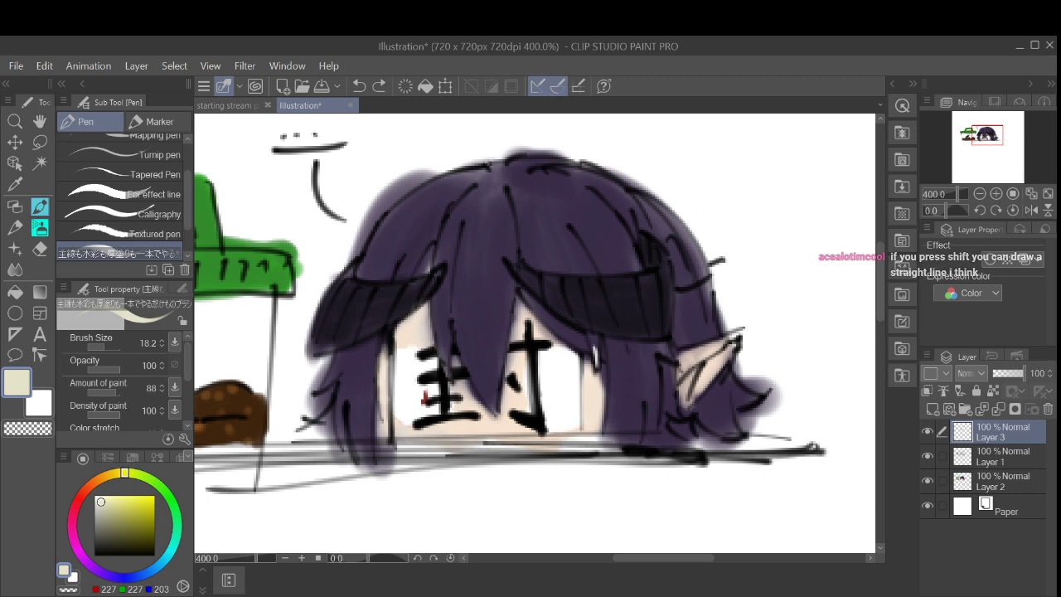
Step: Erase the white fill on Layer 3 around the character's left-hand eye with the Hard eraser, undoing strokes that miss
{"action": "key", "text": "e"}
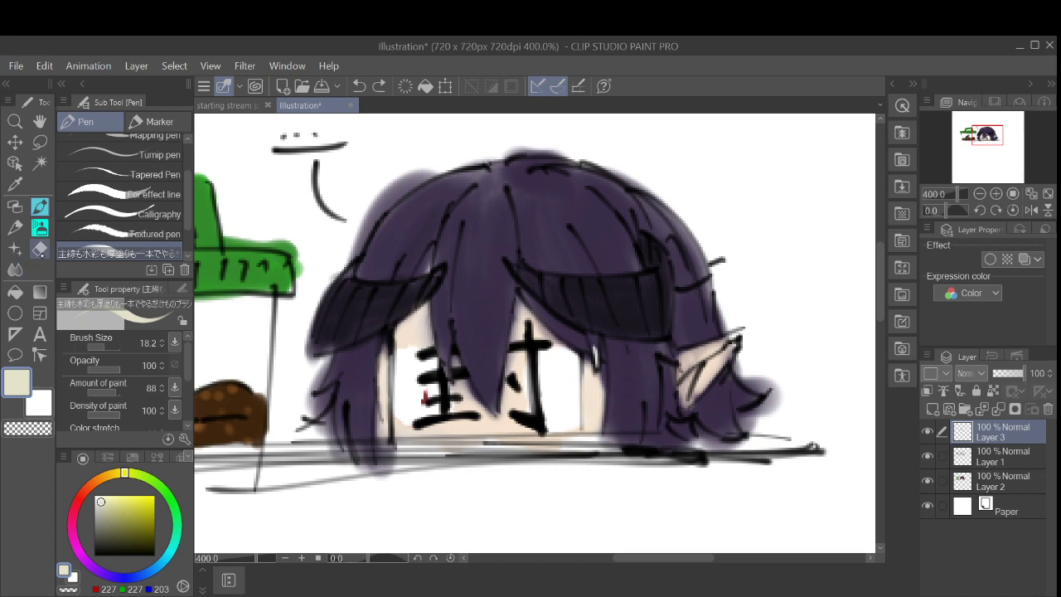
{"action": "left_click_drag", "start_coordinate": [402, 379], "coordinate": [402, 410]}
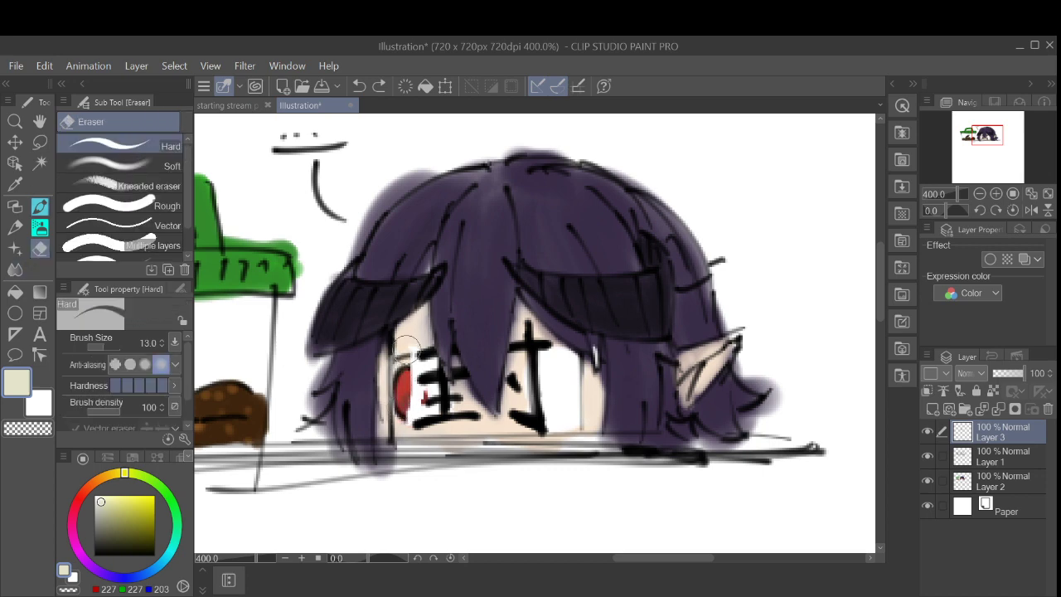
{"action": "mouse_move", "coordinate": [407, 350]}
{"action": "left_mouse_down"}
{"action": "mouse_move", "coordinate": [431, 363]}
{"action": "mouse_move", "coordinate": [412, 371]}
{"action": "mouse_move", "coordinate": [425, 359]}
{"action": "mouse_move", "coordinate": [412, 360]}
{"action": "mouse_move", "coordinate": [429, 364]}
{"action": "mouse_move", "coordinate": [428, 393]}
{"action": "left_mouse_up"}
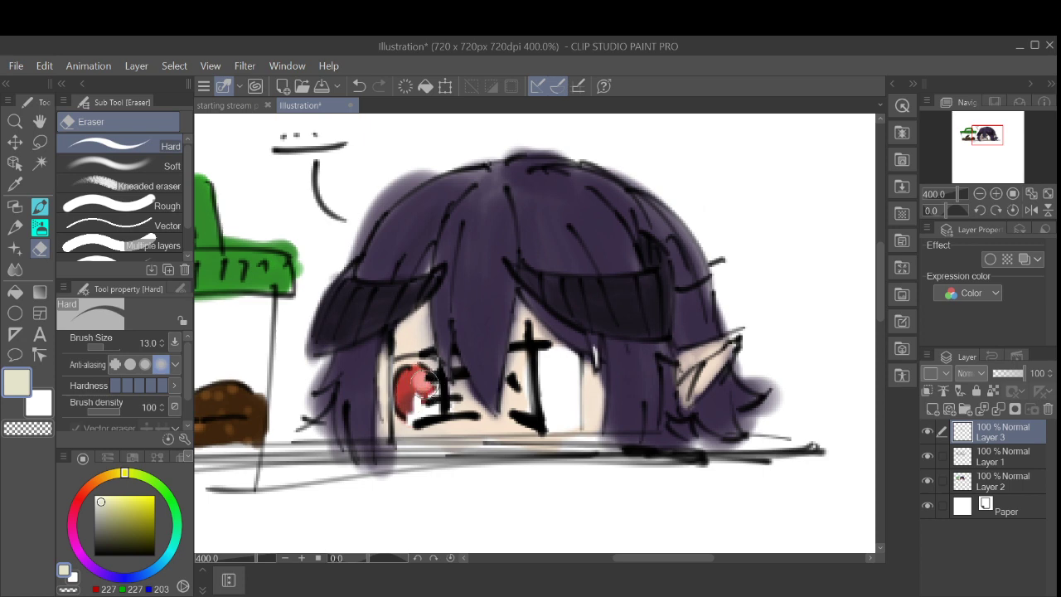
{"action": "key", "text": "ctrl+z"}
{"action": "key", "text": "ctrl+z"}
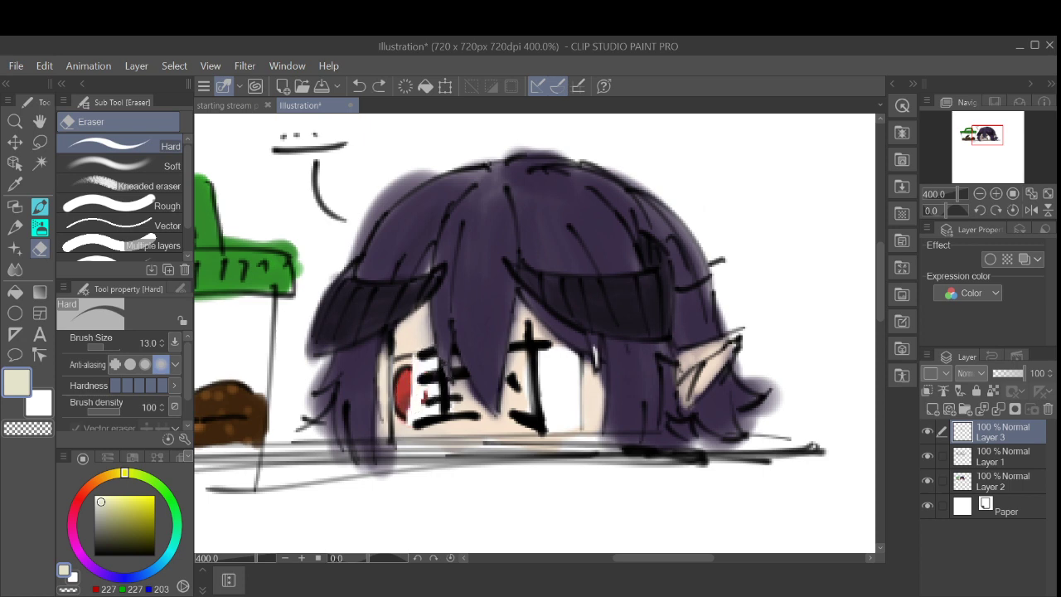
{"action": "mouse_move", "coordinate": [427, 362]}
{"action": "left_mouse_down"}
{"action": "mouse_move", "coordinate": [406, 374]}
{"action": "mouse_move", "coordinate": [422, 371]}
{"action": "mouse_move", "coordinate": [408, 349]}
{"action": "left_mouse_up"}
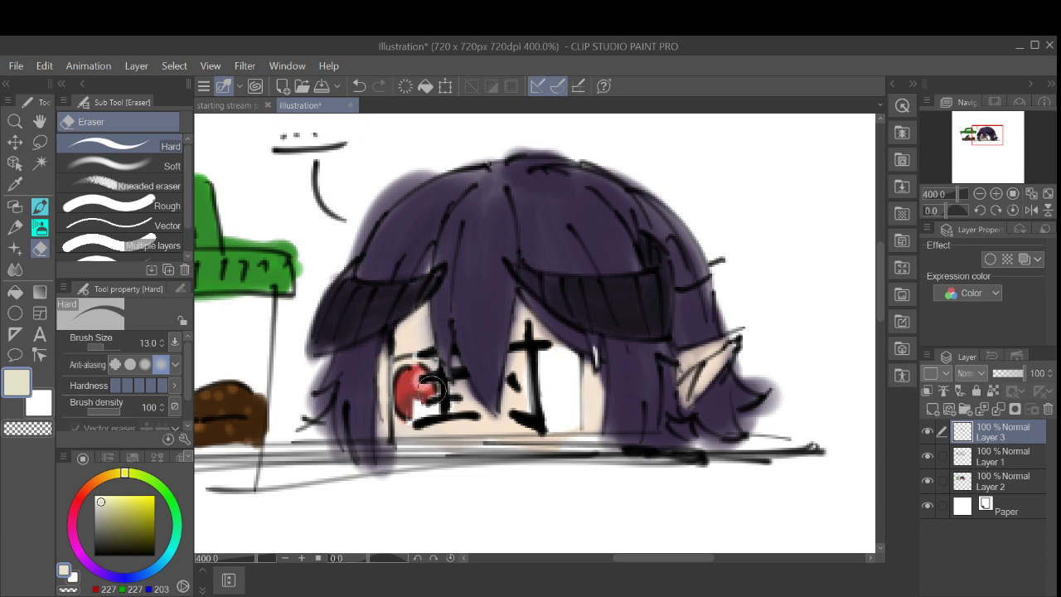
{"action": "mouse_move", "coordinate": [424, 388]}
{"action": "left_mouse_down"}
{"action": "mouse_move", "coordinate": [407, 425]}
{"action": "mouse_move", "coordinate": [437, 412]}
{"action": "left_mouse_up"}
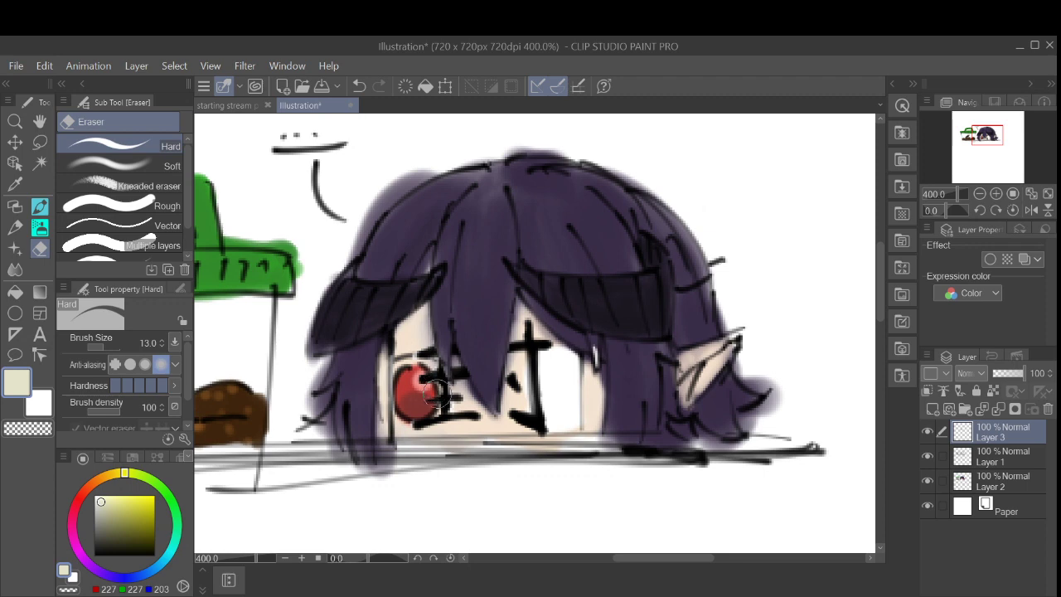
{"action": "key", "text": "ctrl+z"}
{"action": "left_click_drag", "start_coordinate": [410, 418], "coordinate": [412, 430]}
{"action": "key", "text": "ctrl+z"}
{"action": "left_click_drag", "start_coordinate": [456, 377], "coordinate": [457, 406]}
Step: Erase the white fill on Layer 3 over the character's right-hand eye, including the remnant beneath the iris
{"action": "mouse_move", "coordinate": [551, 356]}
{"action": "left_mouse_down"}
{"action": "mouse_move", "coordinate": [563, 407]}
{"action": "mouse_move", "coordinate": [572, 369]}
{"action": "mouse_move", "coordinate": [576, 402]}
{"action": "left_mouse_up"}
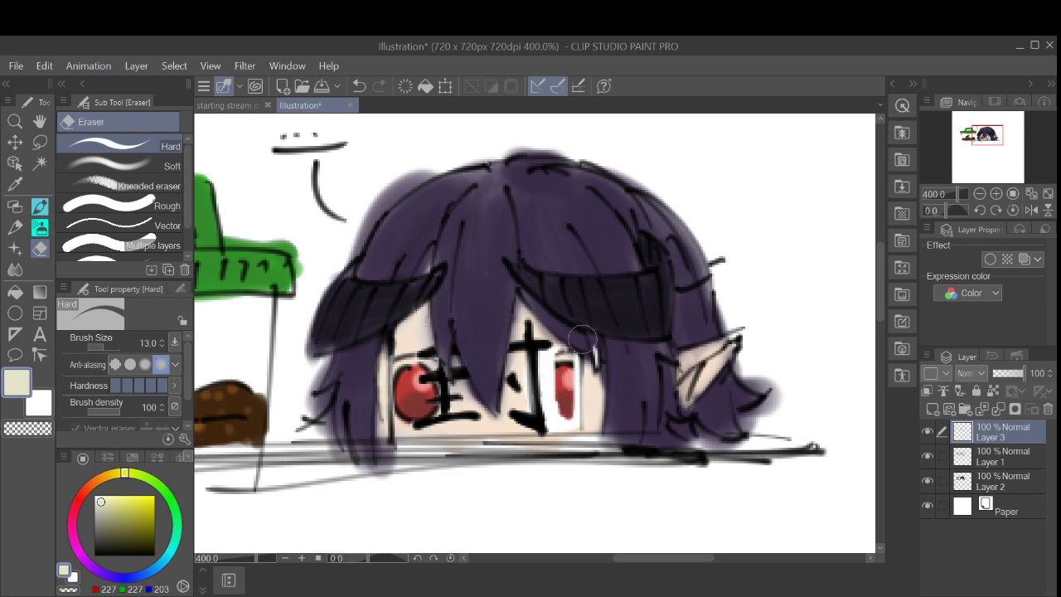
{"action": "mouse_move", "coordinate": [586, 343]}
{"action": "left_mouse_down"}
{"action": "mouse_move", "coordinate": [598, 363]}
{"action": "mouse_move", "coordinate": [572, 411]}
{"action": "mouse_move", "coordinate": [571, 365]}
{"action": "mouse_move", "coordinate": [576, 406]}
{"action": "mouse_move", "coordinate": [574, 381]}
{"action": "mouse_move", "coordinate": [572, 408]}
{"action": "mouse_move", "coordinate": [547, 369]}
{"action": "mouse_move", "coordinate": [549, 414]}
{"action": "mouse_move", "coordinate": [545, 355]}
{"action": "mouse_move", "coordinate": [553, 367]}
{"action": "left_mouse_up"}
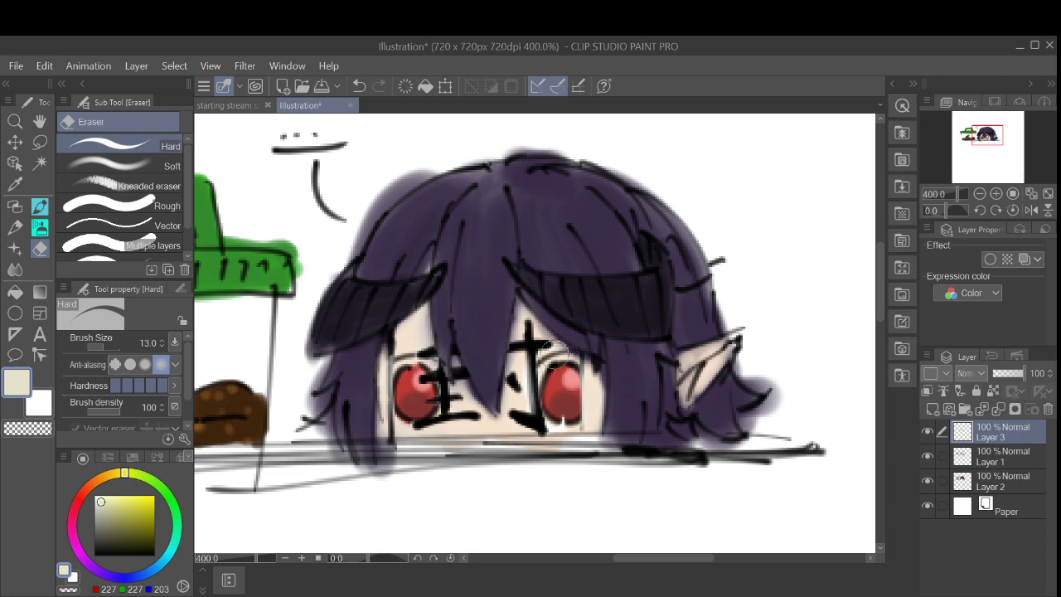
{"action": "mouse_move", "coordinate": [556, 403]}
{"action": "left_mouse_down"}
{"action": "mouse_move", "coordinate": [547, 419]}
{"action": "mouse_move", "coordinate": [566, 426]}
{"action": "left_mouse_up"}
Step: Switch back to the pen and set the drawing colour to black, RGB 0, 0, 0
{"action": "key", "text": "p"}
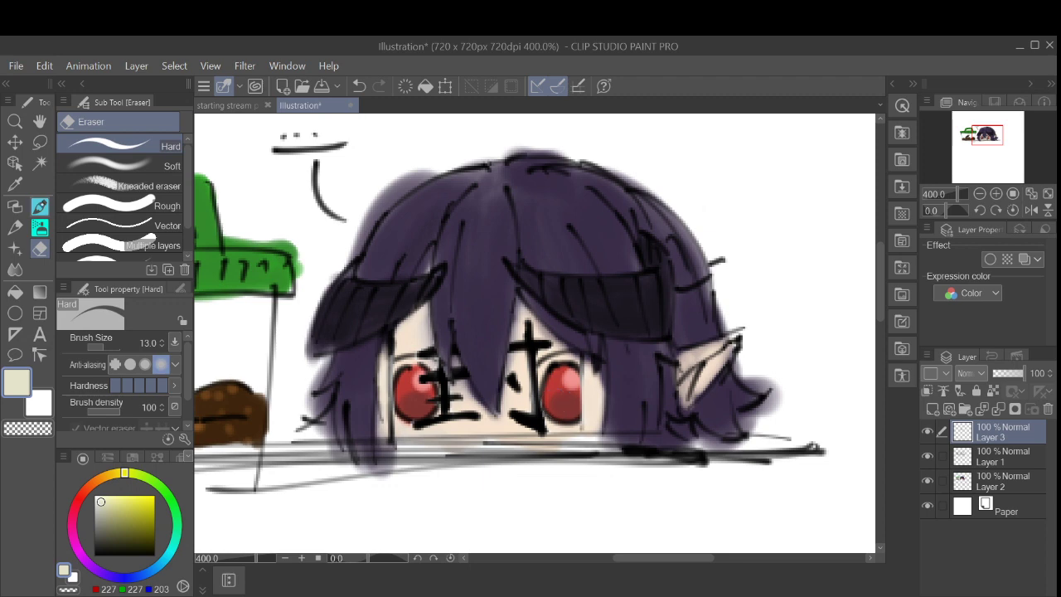
{"action": "left_click_drag", "start_coordinate": [101, 501], "coordinate": [94, 554]}
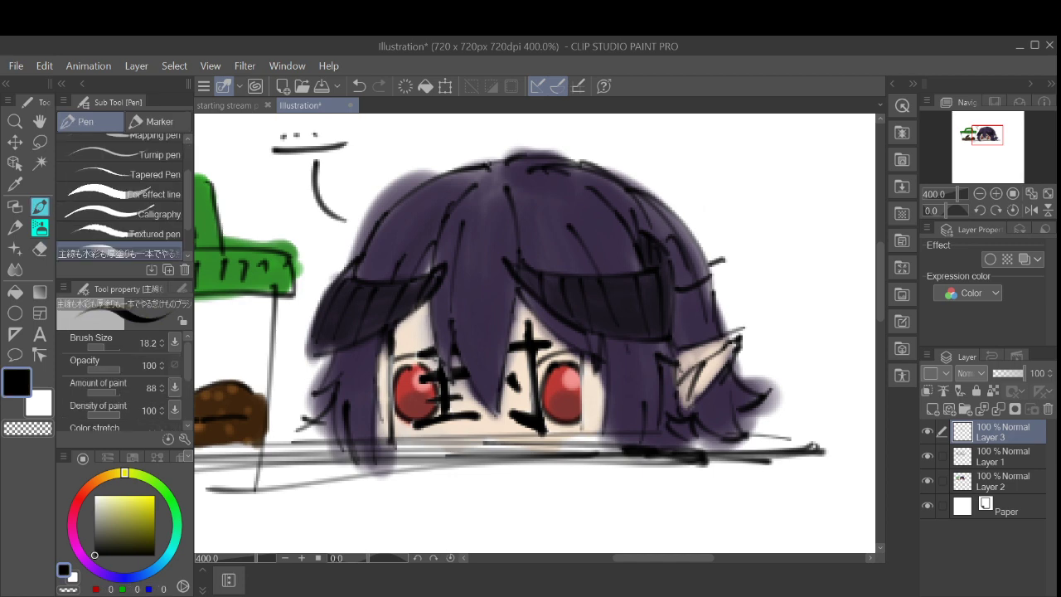
Step: Try redrawing the vertical side edges of the 封 paper in black with the 18.2 size brush
{"action": "key", "text": "Tab"}
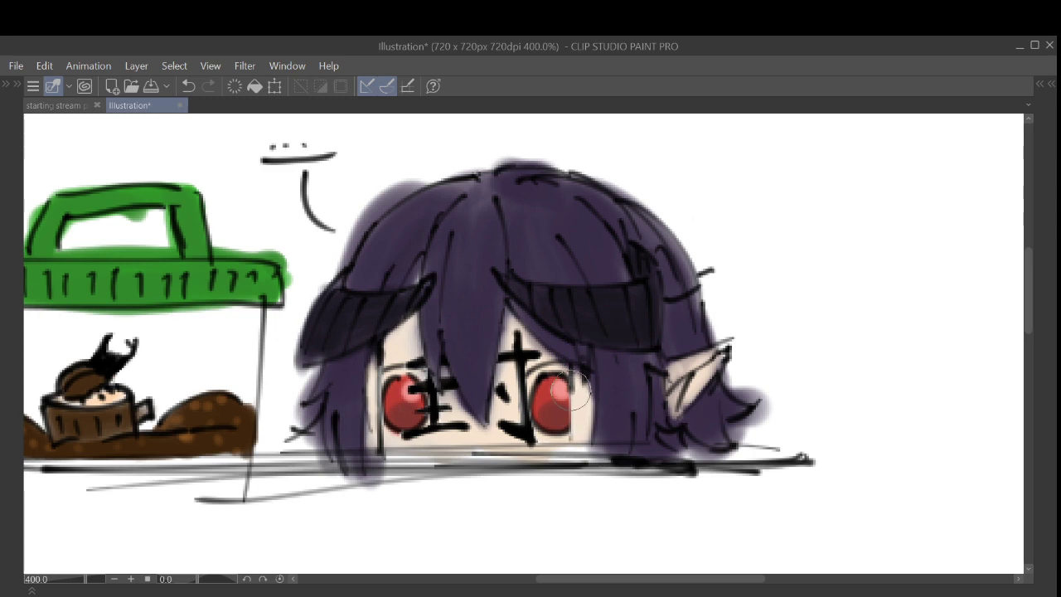
{"action": "mouse_move", "coordinate": [571, 390]}
{"action": "left_mouse_down"}
{"action": "mouse_move", "coordinate": [572, 443]}
{"action": "mouse_move", "coordinate": [600, 440]}
{"action": "left_mouse_up"}
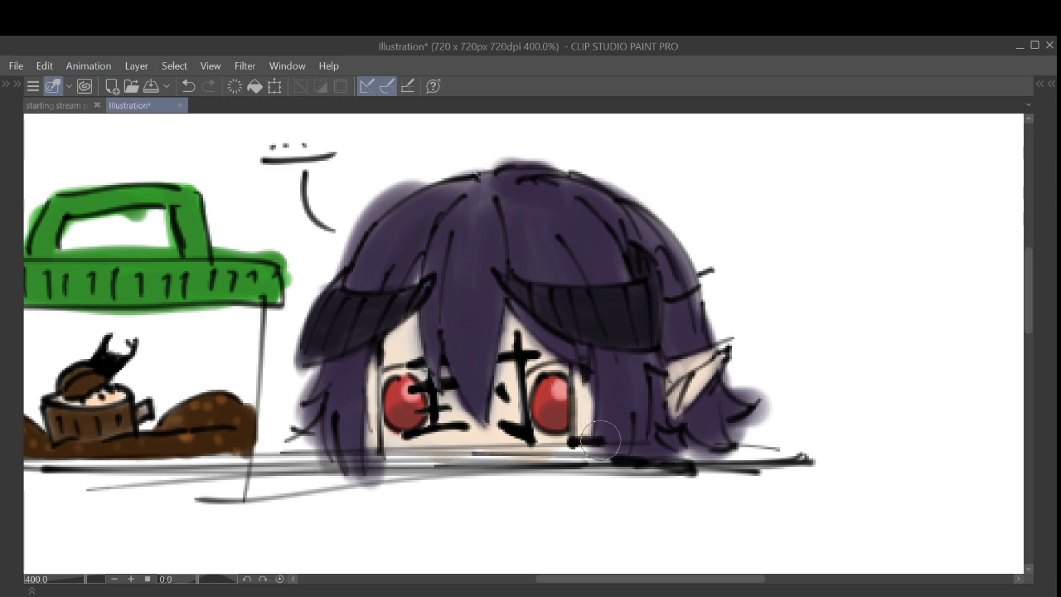
{"action": "key", "text": "ctrl+z"}
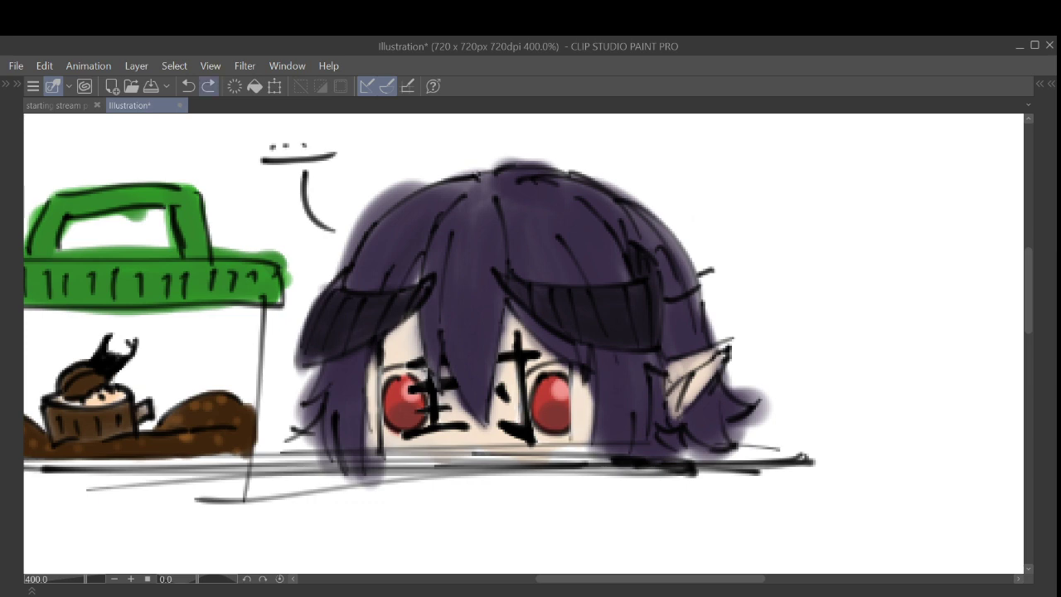
{"action": "left_click", "coordinate": [208, 86]}
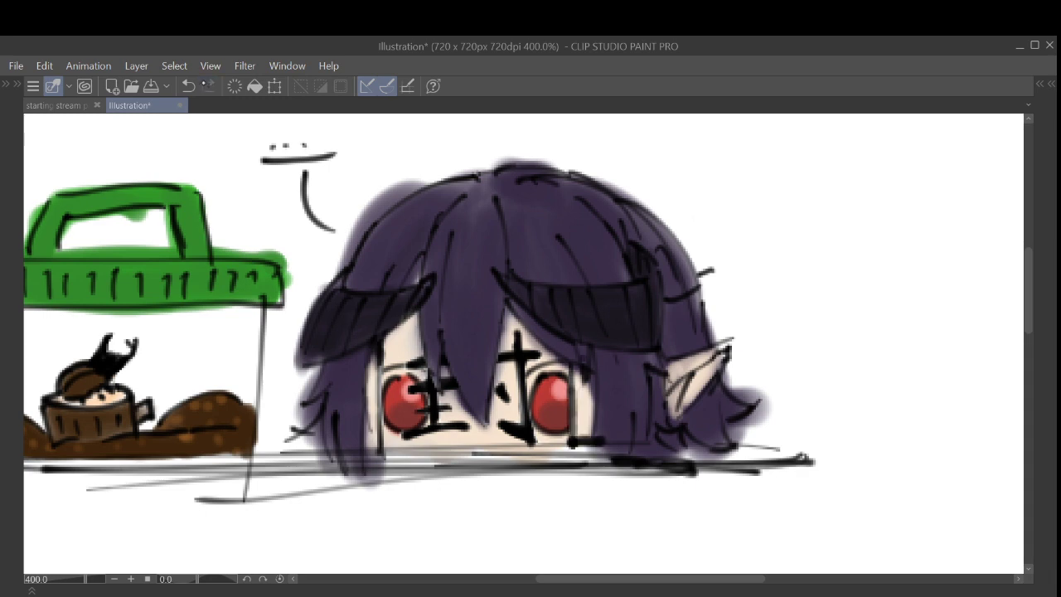
{"action": "left_click", "coordinate": [189, 86]}
{"action": "key", "text": "Tab"}
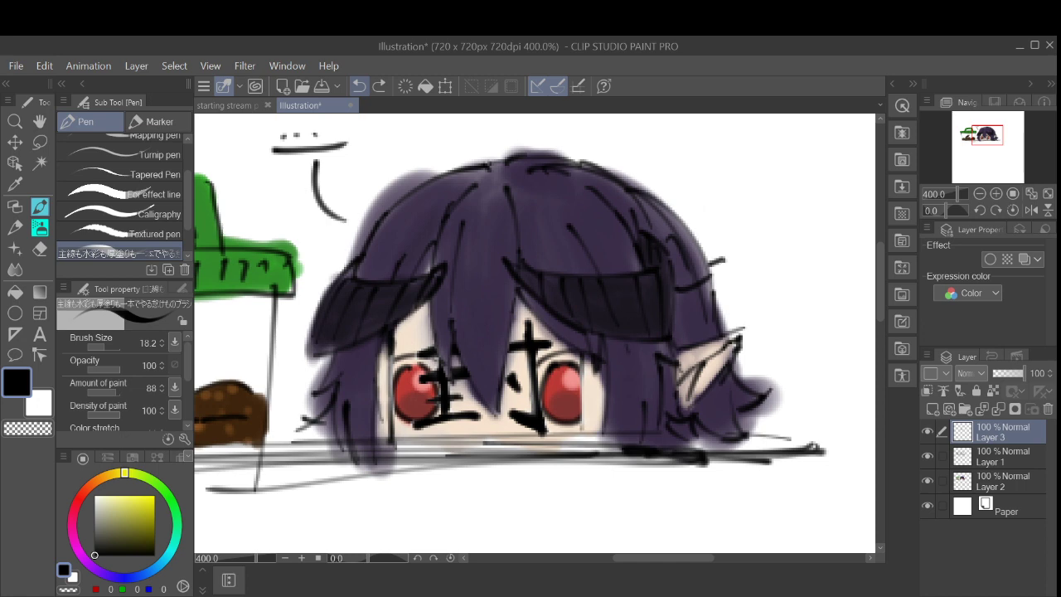
{"action": "mouse_move", "coordinate": [584, 350]}
{"action": "left_mouse_down"}
{"action": "mouse_move", "coordinate": [585, 426]}
{"action": "mouse_move", "coordinate": [594, 428]}
{"action": "mouse_move", "coordinate": [592, 392]}
{"action": "mouse_move", "coordinate": [602, 417]}
{"action": "left_mouse_up"}
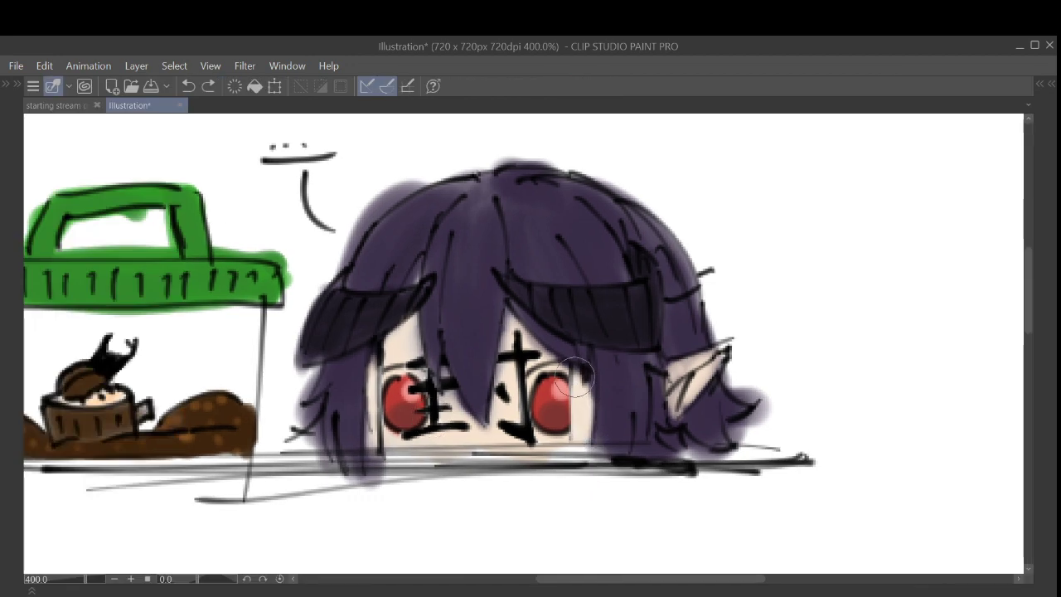
{"action": "left_click_drag", "start_coordinate": [572, 369], "coordinate": [571, 431]}
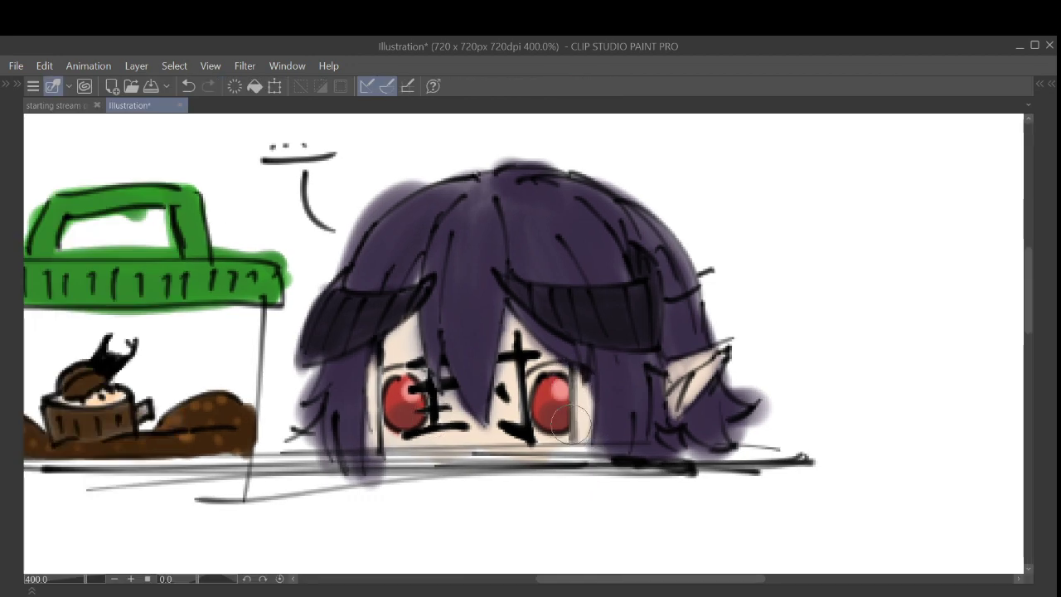
{"action": "key", "text": "ctrl+z"}
{"action": "left_click_drag", "start_coordinate": [574, 376], "coordinate": [572, 435]}
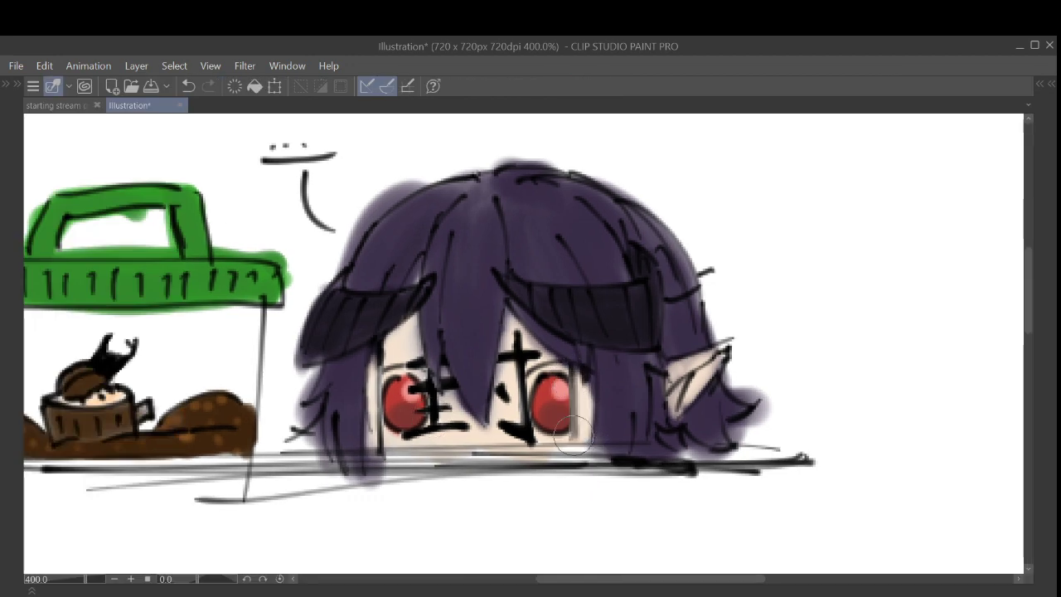
{"action": "left_click_drag", "start_coordinate": [378, 370], "coordinate": [383, 429]}
{"action": "key", "text": "ctrl+z"}
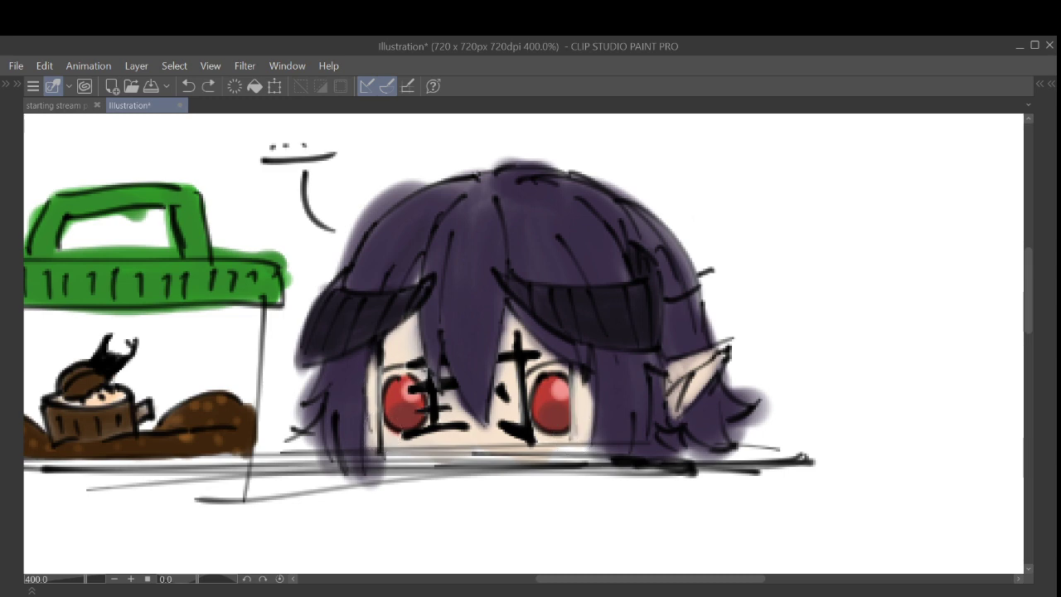
{"action": "key", "text": "Tab"}
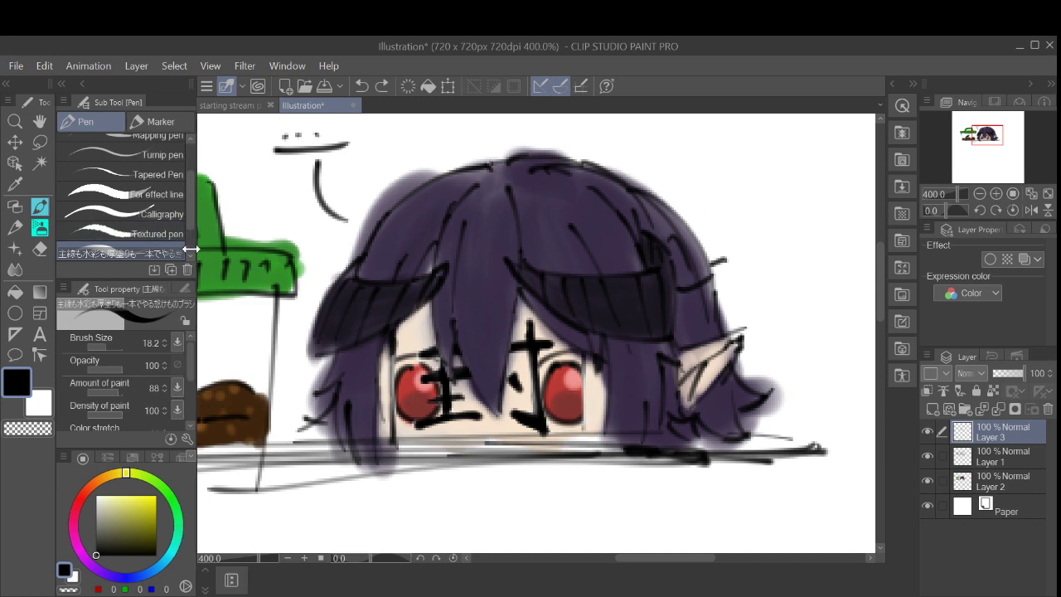
Step: Choose the 筆圧弱い人のペン・軟 pen at size 7.9 and trace both vertical edges of the 封 paper in black
{"action": "left_click_drag", "start_coordinate": [188, 206], "coordinate": [186, 231]}
{"action": "left_click", "coordinate": [132, 233]}
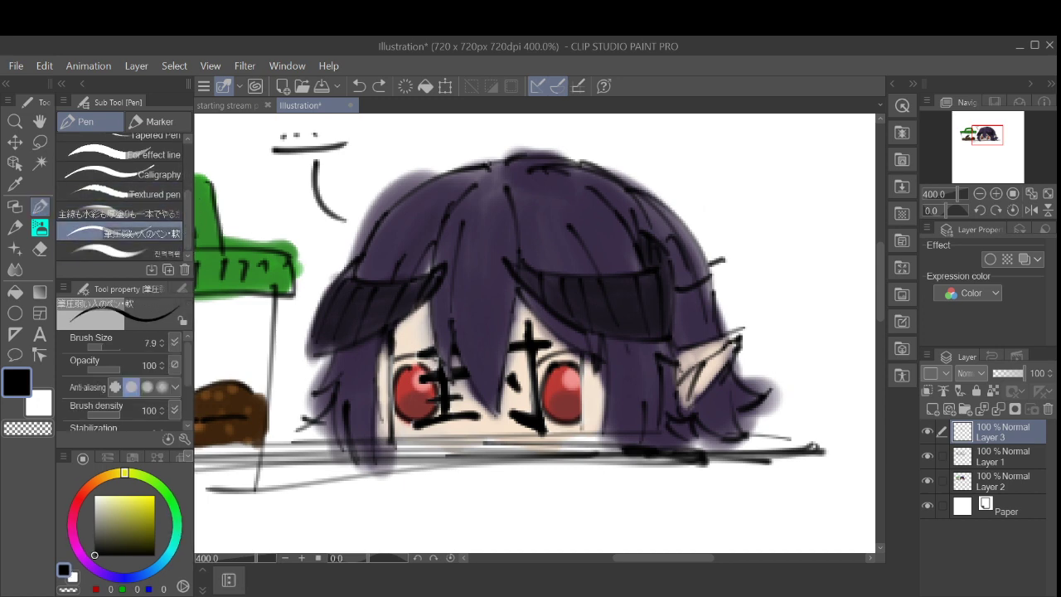
{"action": "left_click_drag", "start_coordinate": [582, 361], "coordinate": [584, 402]}
{"action": "left_click_drag", "start_coordinate": [583, 376], "coordinate": [584, 427]}
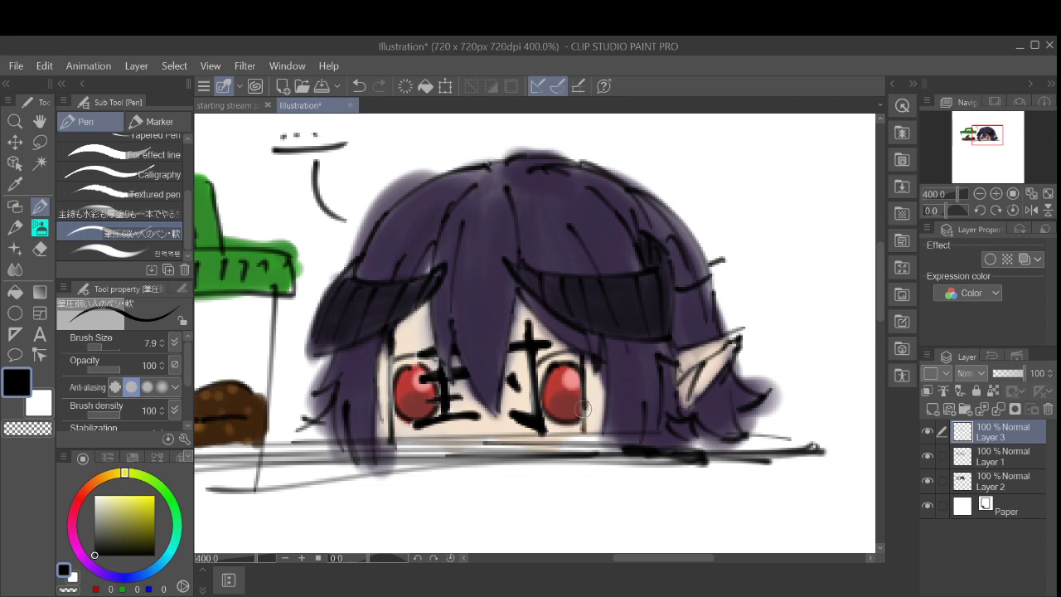
{"action": "mouse_move", "coordinate": [393, 354]}
{"action": "left_mouse_down"}
{"action": "mouse_move", "coordinate": [388, 400]}
{"action": "mouse_move", "coordinate": [384, 371]}
{"action": "mouse_move", "coordinate": [390, 437]}
{"action": "left_mouse_up"}
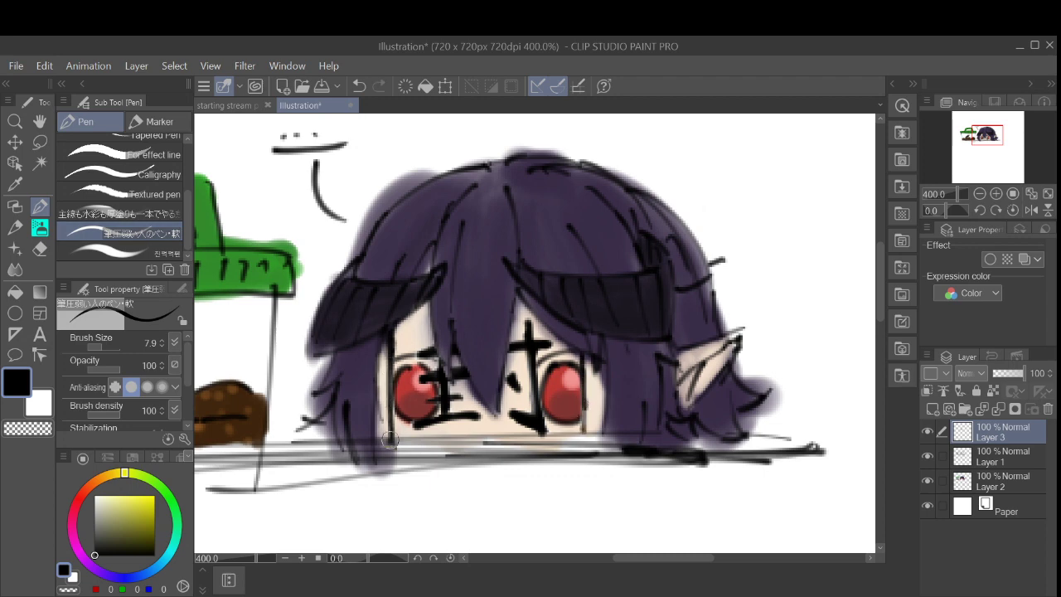
Step: Check the redrawn paper edges by hiding Layer 2 and Layer 1, then showing both again
{"action": "left_click", "coordinate": [928, 481]}
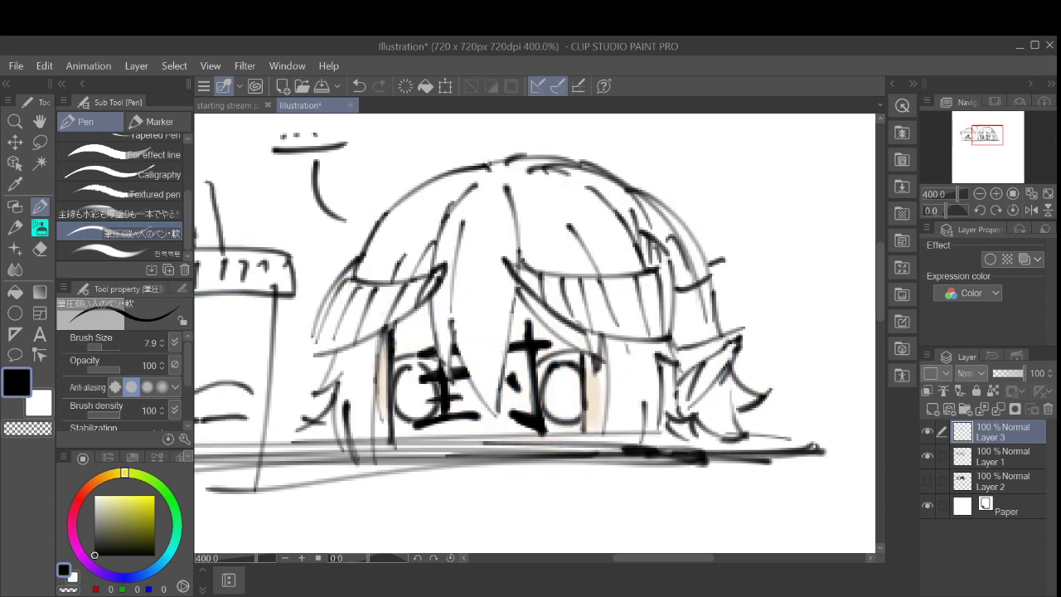
{"action": "left_click", "coordinate": [927, 455]}
{"action": "left_click", "coordinate": [927, 455]}
{"action": "left_click", "coordinate": [927, 480]}
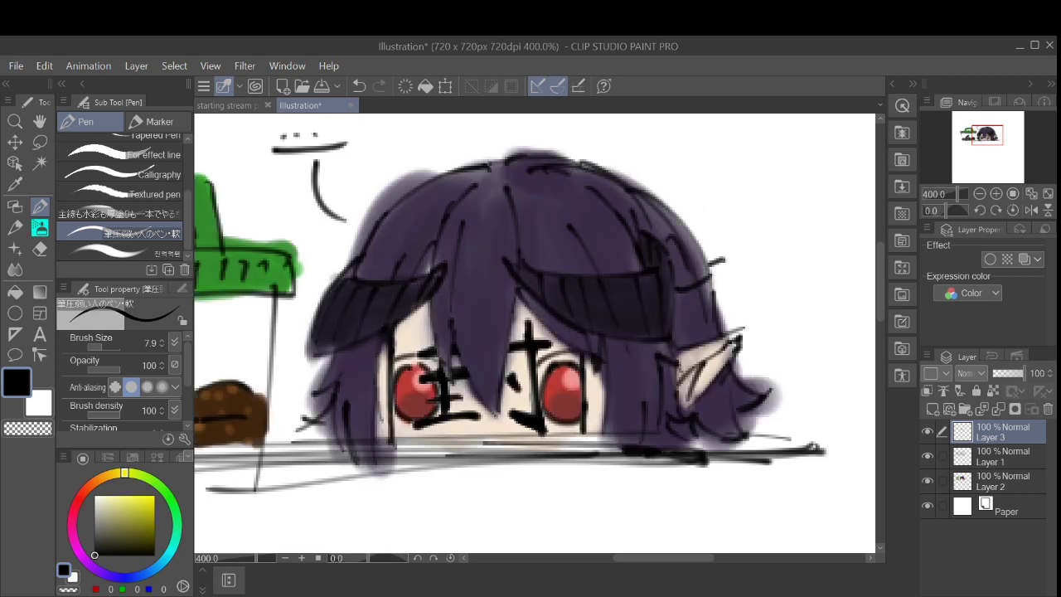
Step: Add a new raster layer directly above Layer 1 and a new folder directly above Layer 2
{"action": "left_click", "coordinate": [1002, 456]}
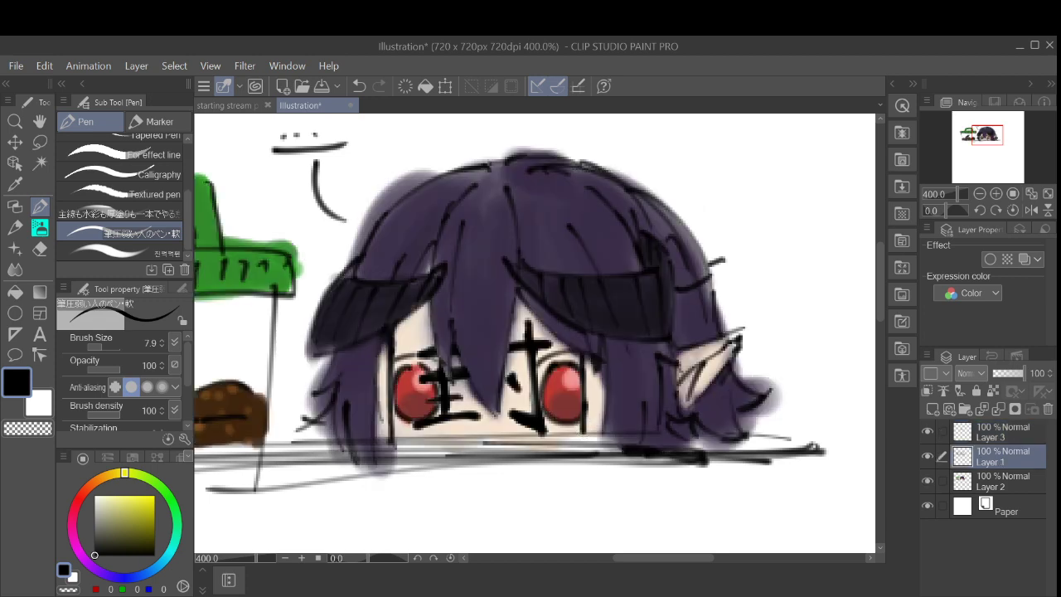
{"action": "left_click", "coordinate": [933, 409]}
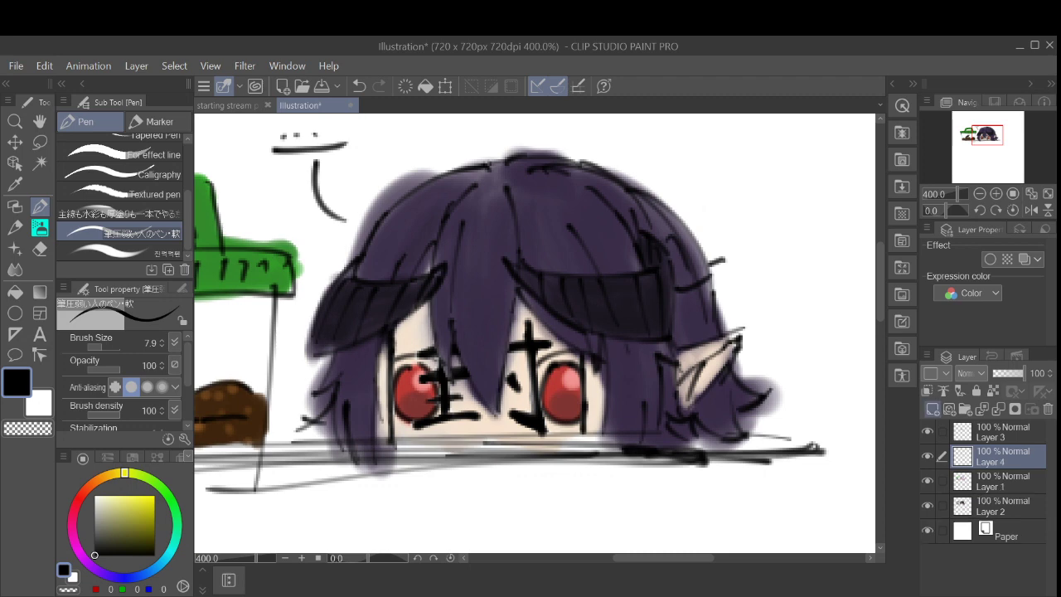
{"action": "left_click", "coordinate": [1002, 506]}
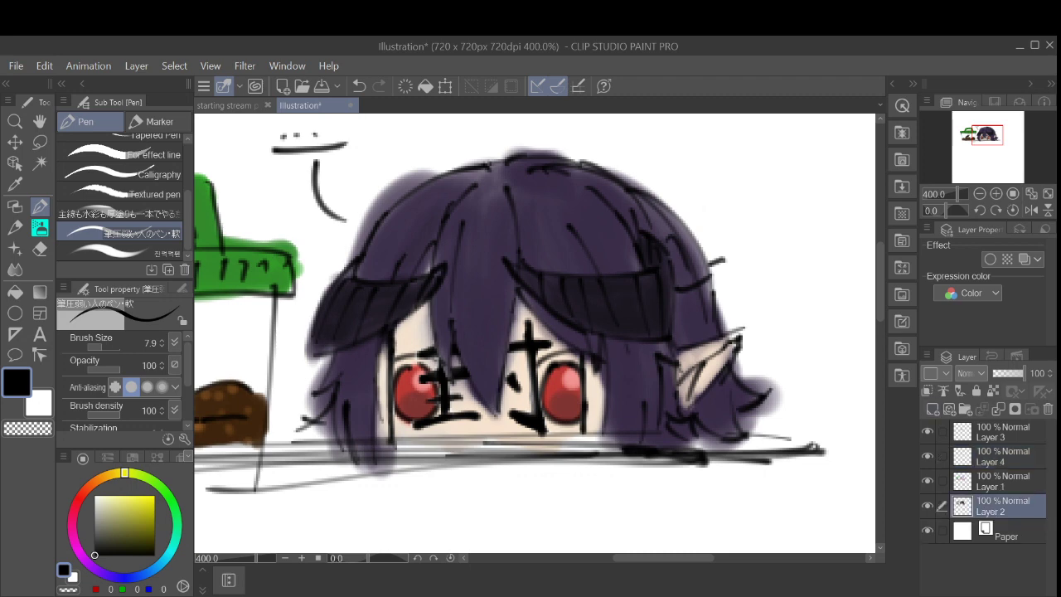
{"action": "left_click", "coordinate": [965, 409]}
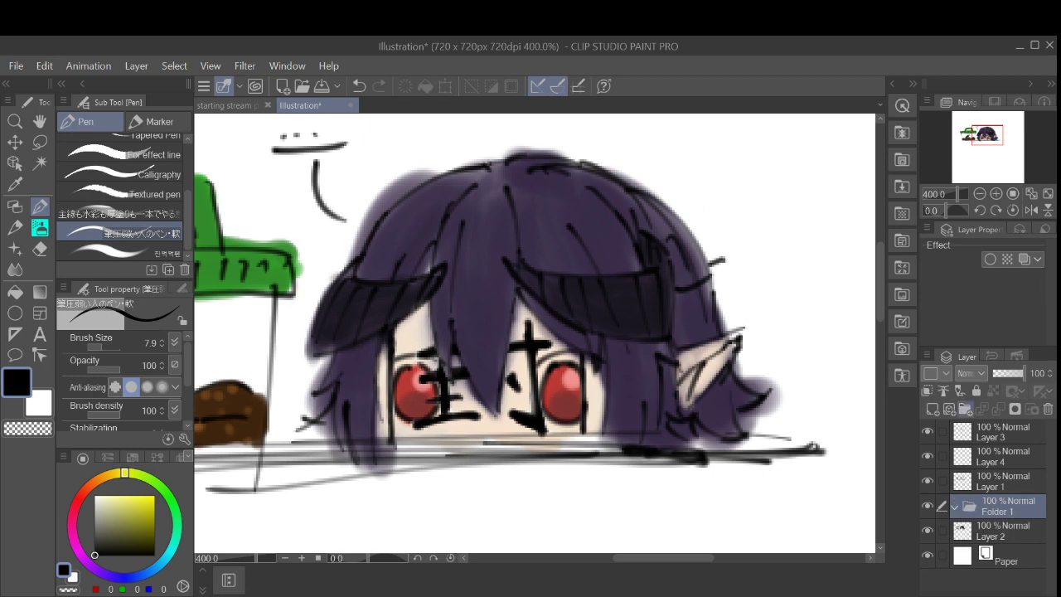
Step: Delete the empty Folder 1 above Layer 2
{"action": "left_click", "coordinate": [1048, 408]}
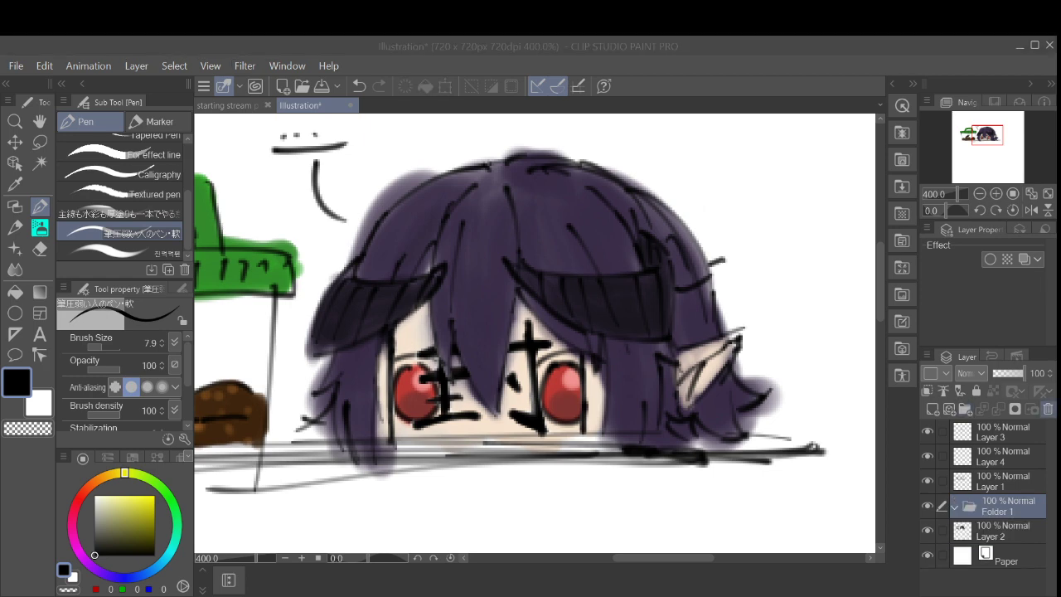
{"action": "left_click", "coordinate": [1048, 409]}
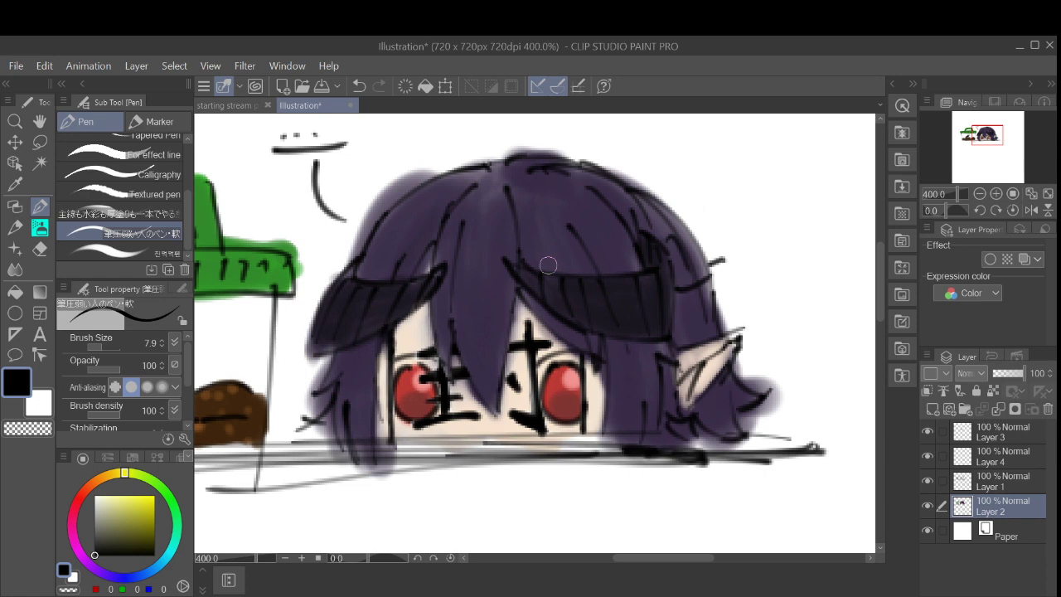
Step: Try pasting the clipboard image and then a copy of Layer 2 above Layer 2, undoing each paste
{"action": "left_click", "coordinate": [928, 391]}
{"action": "left_click", "coordinate": [928, 390]}
{"action": "key", "text": "ctrl+v"}
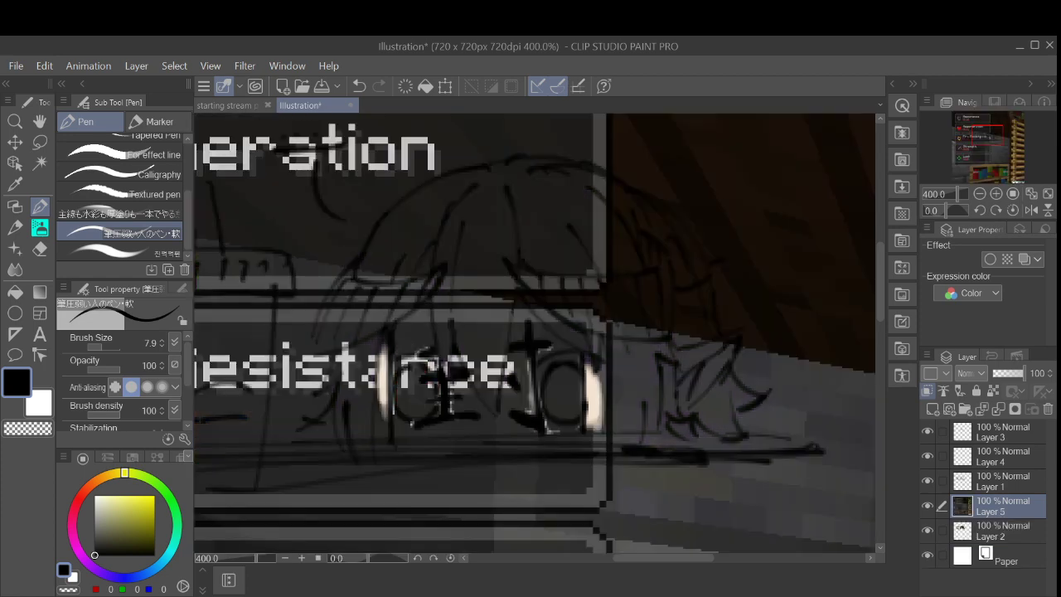
{"action": "left_click", "coordinate": [359, 85]}
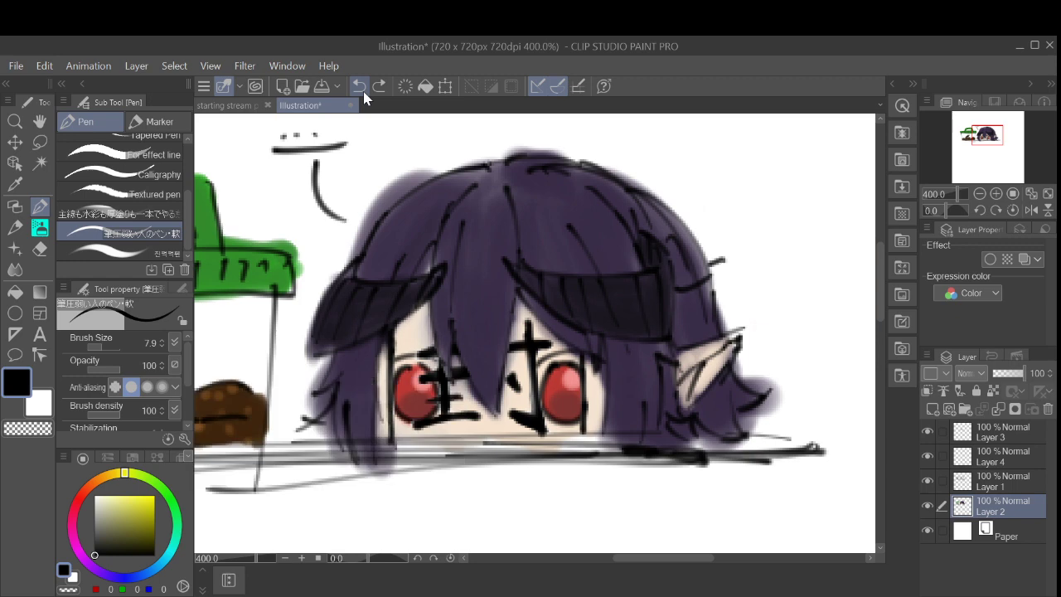
{"action": "key", "text": "ctrl+y"}
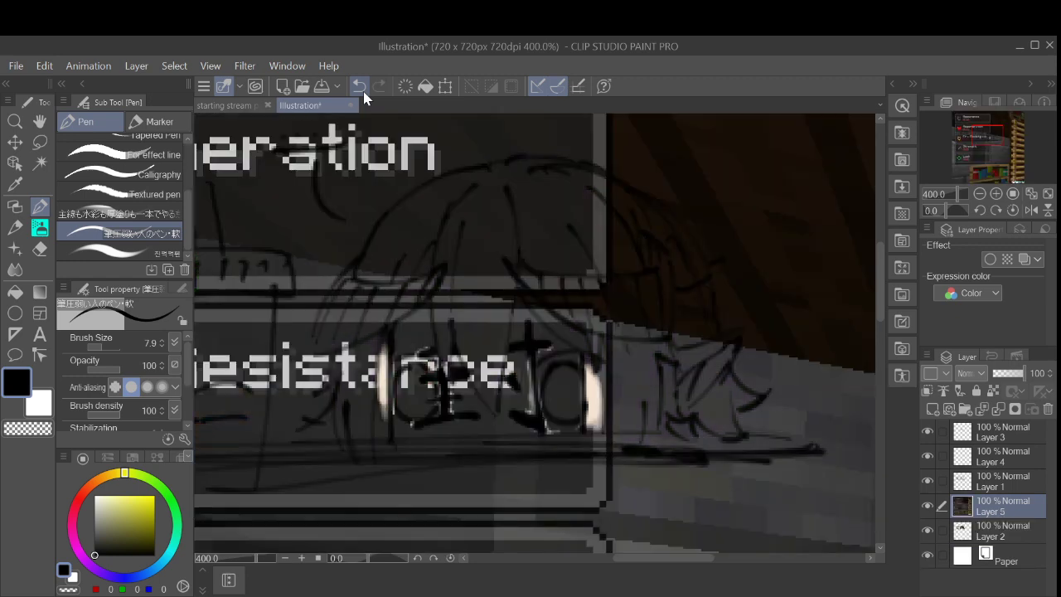
{"action": "left_click", "coordinate": [360, 94]}
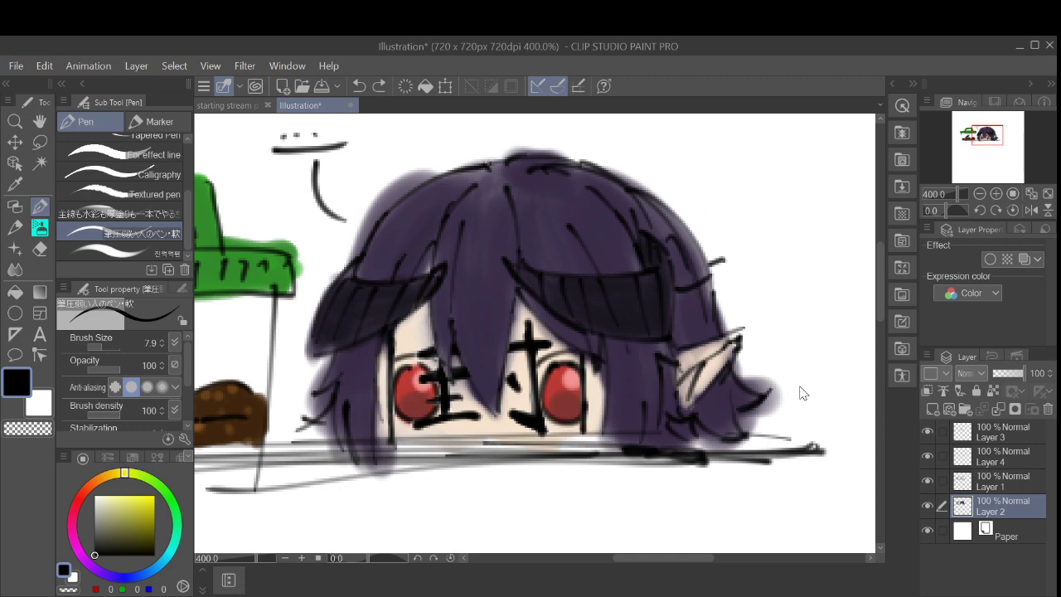
{"action": "key", "text": "ctrl+v"}
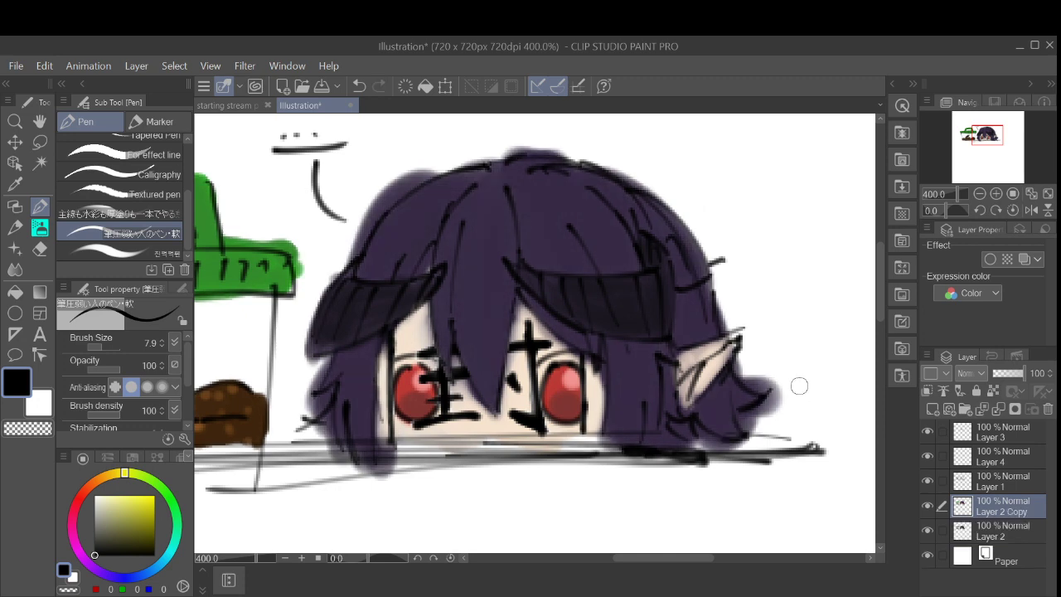
{"action": "left_click", "coordinate": [357, 91]}
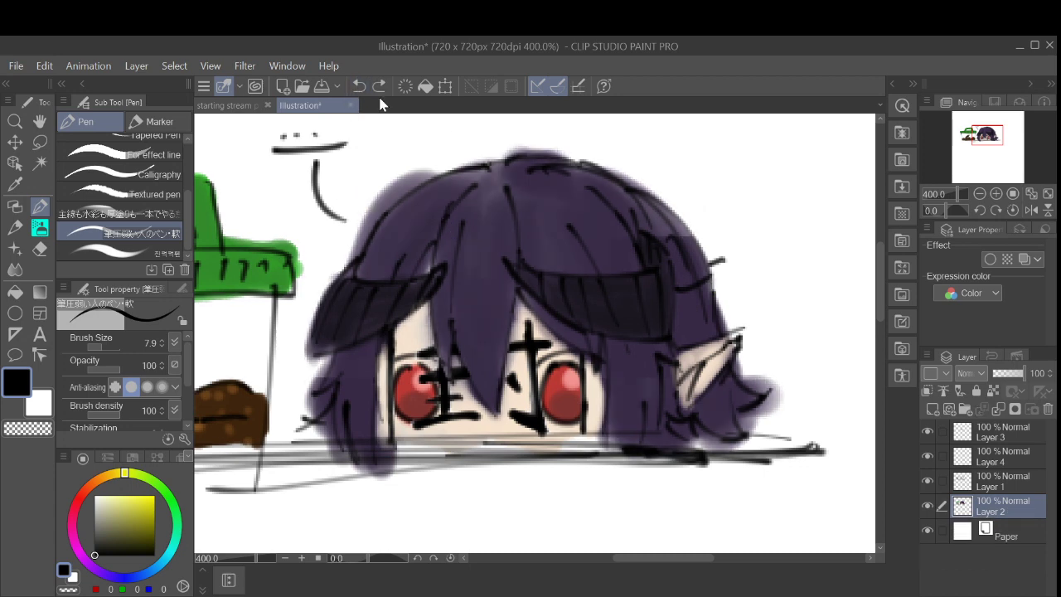
Step: Try hiding Layer 2 and placing a pasted copy of it directly below Layer 1 in the layer stack
{"action": "left_click", "coordinate": [1008, 463]}
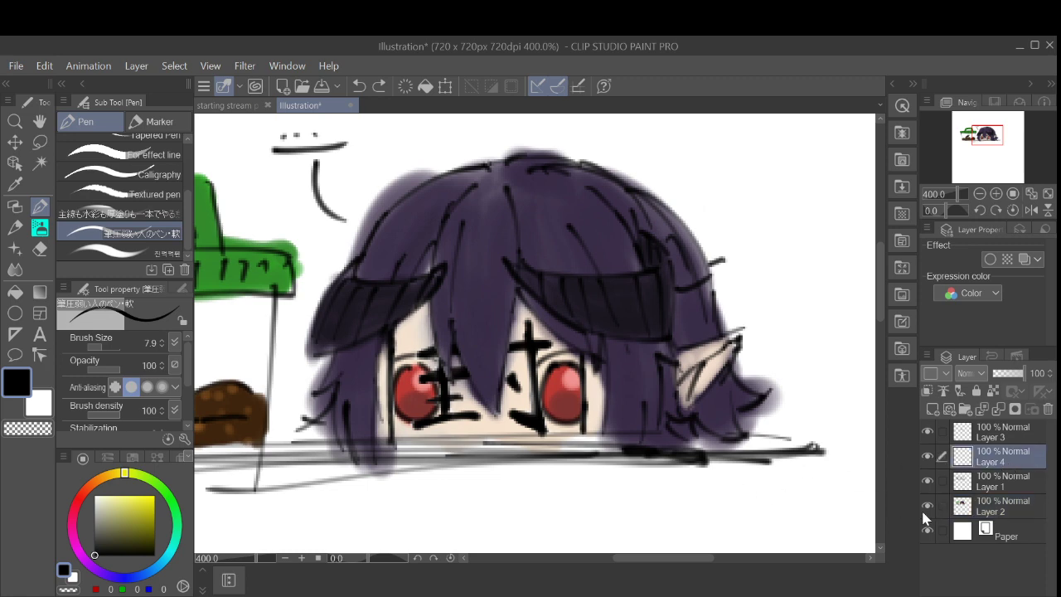
{"action": "left_click", "coordinate": [927, 506]}
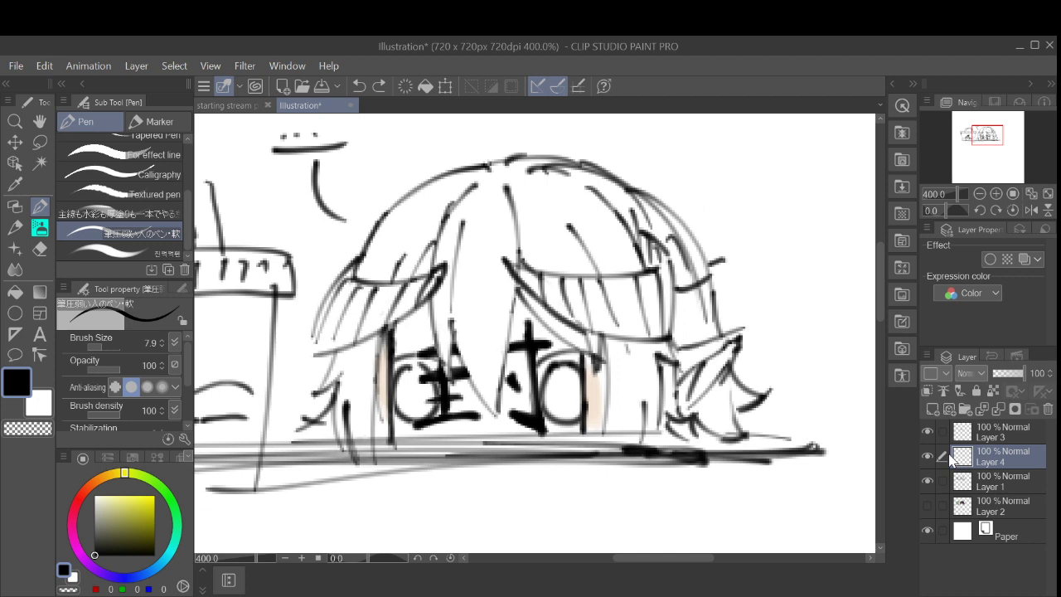
{"action": "key", "text": "ctrl+v"}
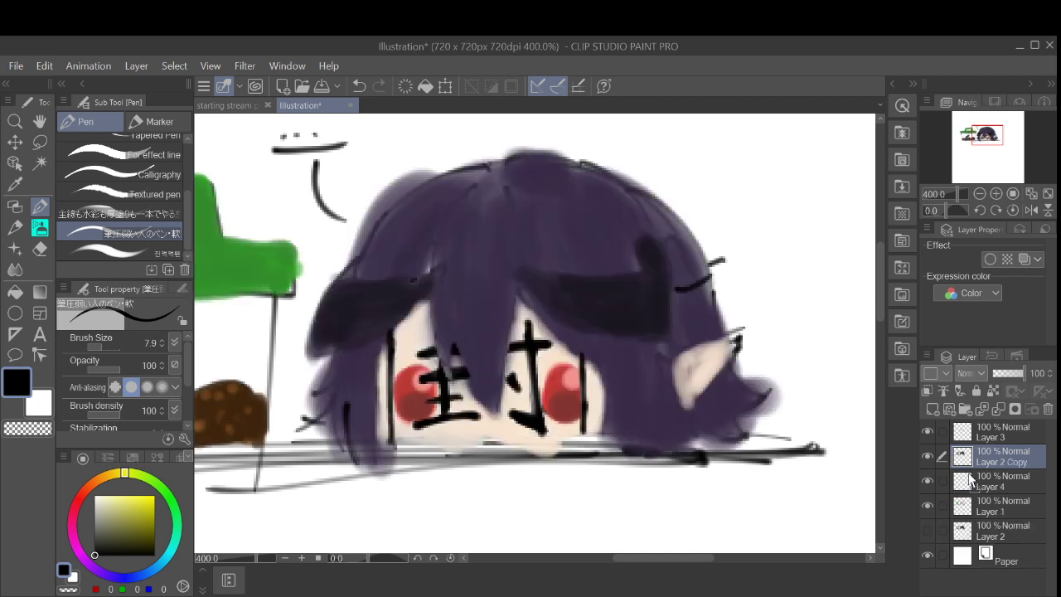
{"action": "left_click_drag", "start_coordinate": [973, 488], "coordinate": [964, 457]}
{"action": "left_click", "coordinate": [976, 479]}
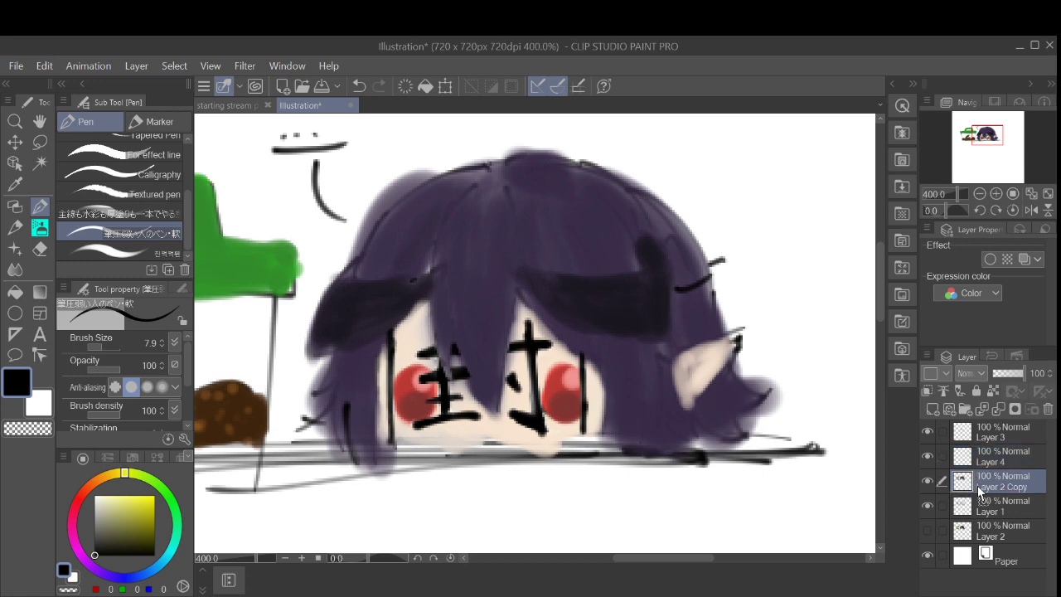
{"action": "left_click_drag", "start_coordinate": [985, 502], "coordinate": [970, 447]}
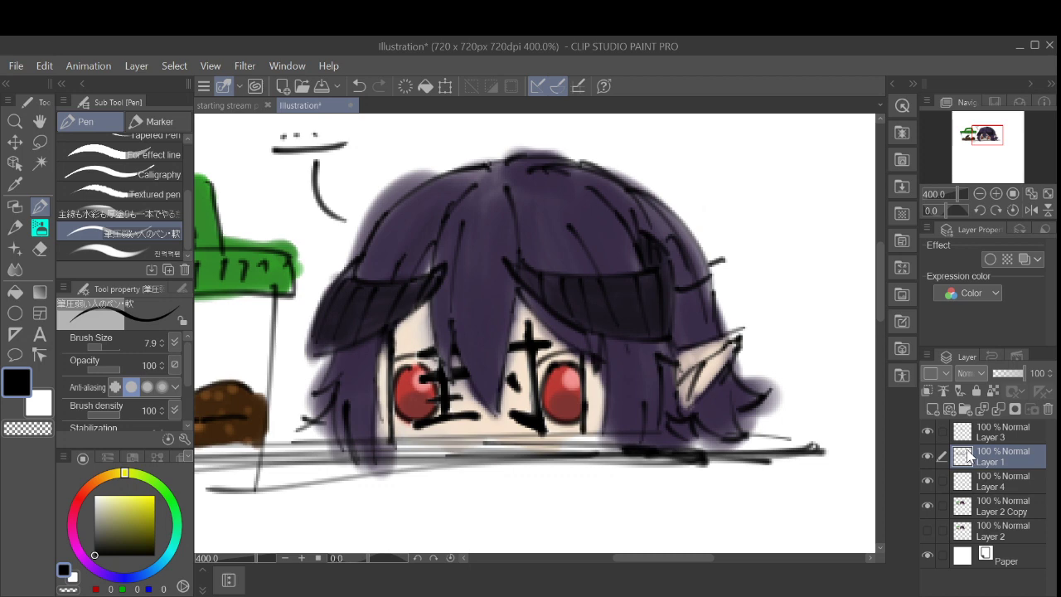
{"action": "left_click_drag", "start_coordinate": [969, 456], "coordinate": [994, 492]}
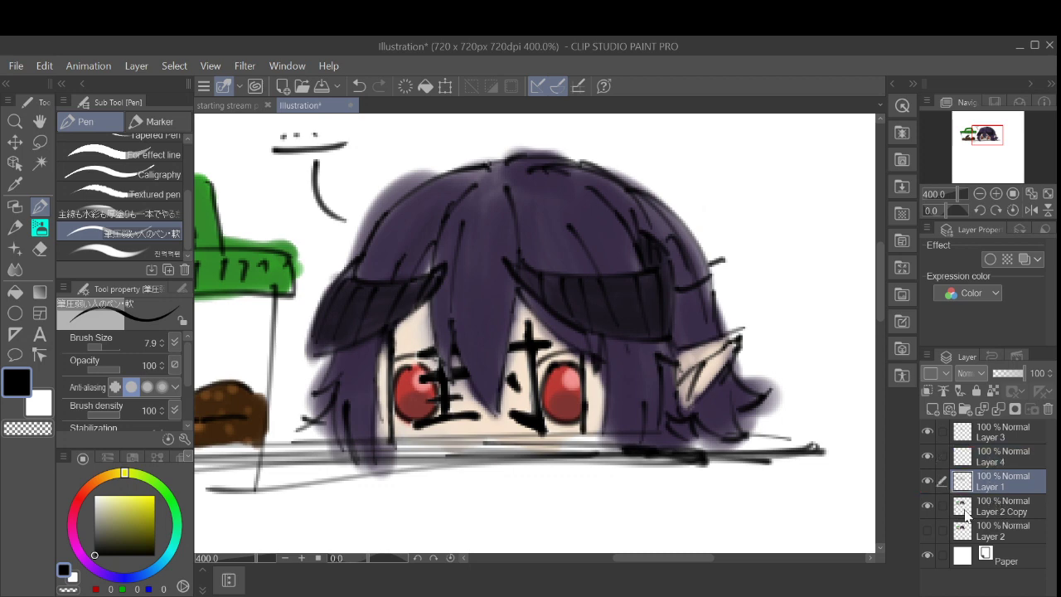
{"action": "left_click", "coordinate": [1005, 506]}
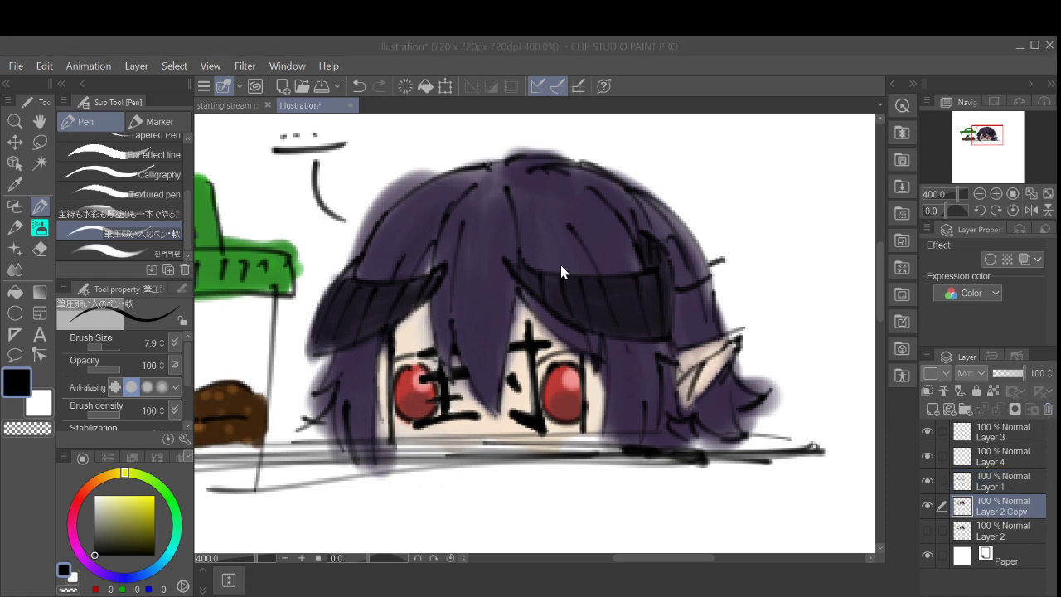
{"action": "left_click", "coordinate": [591, 269]}
Step: Hide Layer 3 with the 封 paper overlay and show the coloured Layer 2
{"action": "left_click", "coordinate": [927, 430]}
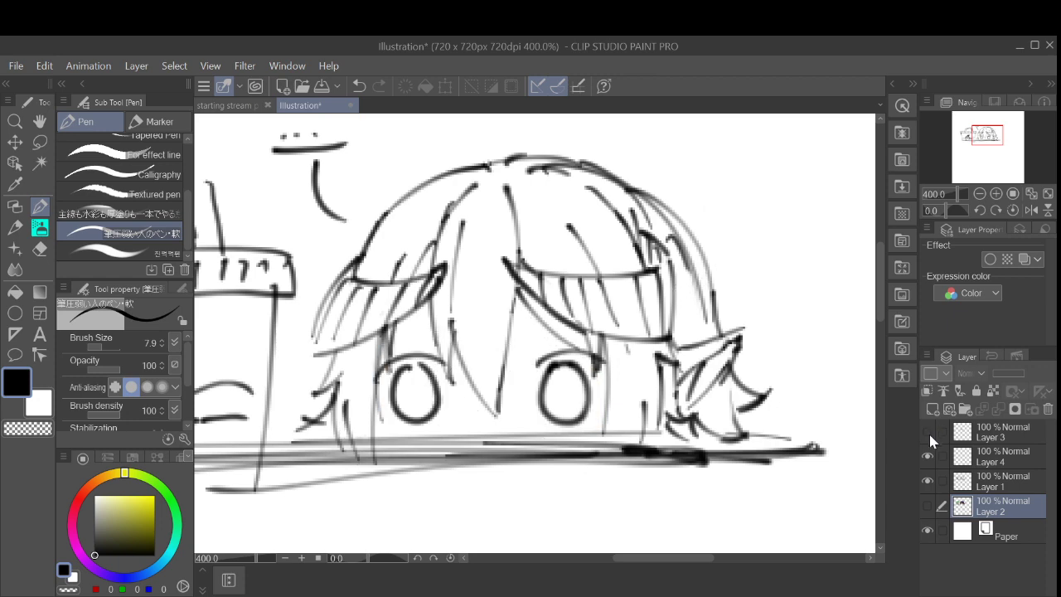
{"action": "left_click", "coordinate": [927, 507]}
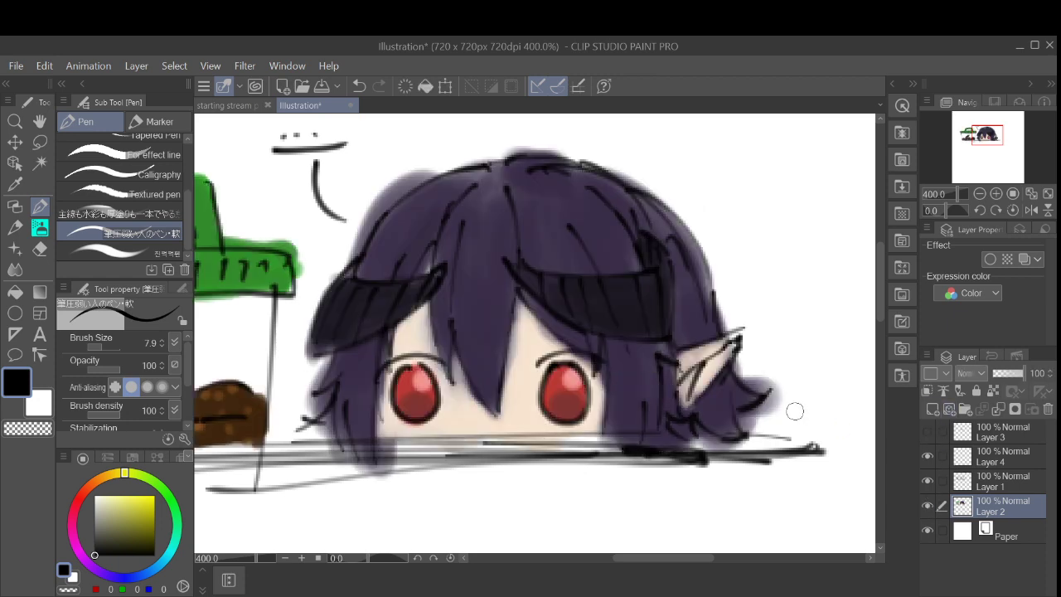
Step: Try writing a small black signature below the character's head, undoing each version
{"action": "scroll", "coordinate": [586, 359], "scroll_direction": "down", "scroll_amount": 3}
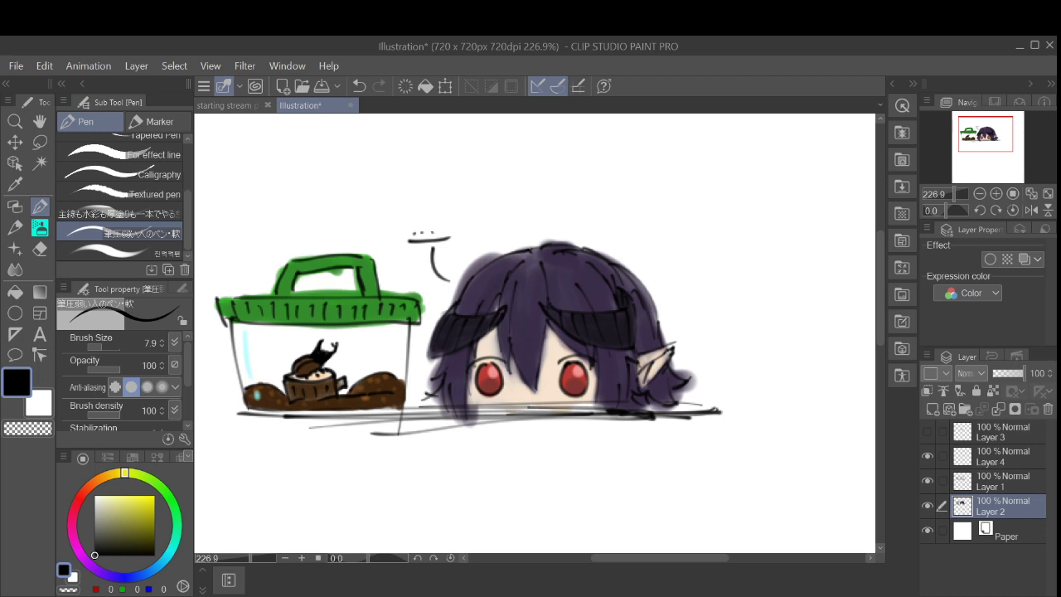
{"action": "mouse_move", "coordinate": [592, 421]}
{"action": "left_mouse_down"}
{"action": "mouse_move", "coordinate": [596, 460]}
{"action": "mouse_move", "coordinate": [601, 440]}
{"action": "left_mouse_up"}
{"action": "key", "text": "ctrl+z"}
{"action": "key", "text": "ctrl+z"}
{"action": "mouse_move", "coordinate": [593, 429]}
{"action": "left_mouse_down"}
{"action": "mouse_move", "coordinate": [597, 458]}
{"action": "mouse_move", "coordinate": [625, 453]}
{"action": "mouse_move", "coordinate": [615, 439]}
{"action": "mouse_move", "coordinate": [595, 479]}
{"action": "left_mouse_up"}
{"action": "key", "text": "ctrl+z"}
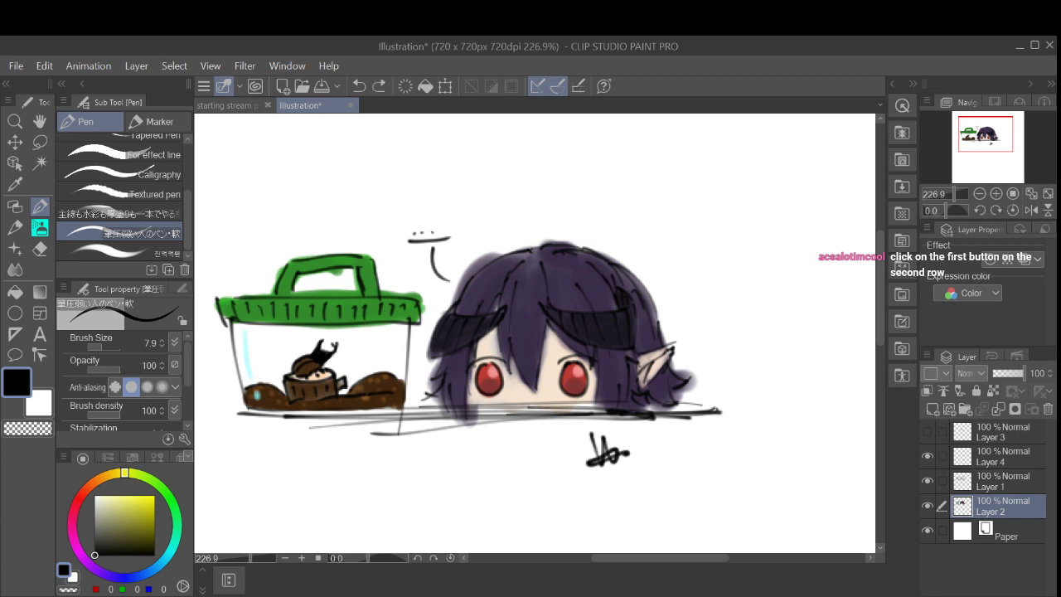
{"action": "key", "text": "ctrl+z"}
{"action": "key", "text": "ctrl+z"}
{"action": "left_click_drag", "start_coordinate": [597, 430], "coordinate": [605, 461]}
{"action": "mouse_move", "coordinate": [611, 436]}
{"action": "left_mouse_down"}
{"action": "mouse_move", "coordinate": [597, 458]}
{"action": "mouse_move", "coordinate": [646, 448]}
{"action": "mouse_move", "coordinate": [629, 434]}
{"action": "mouse_move", "coordinate": [598, 488]}
{"action": "left_mouse_up"}
{"action": "key", "text": "ctrl+z"}
{"action": "key", "text": "ctrl+z"}
{"action": "key", "text": "ctrl+z"}
{"action": "key", "text": "ctrl+z"}
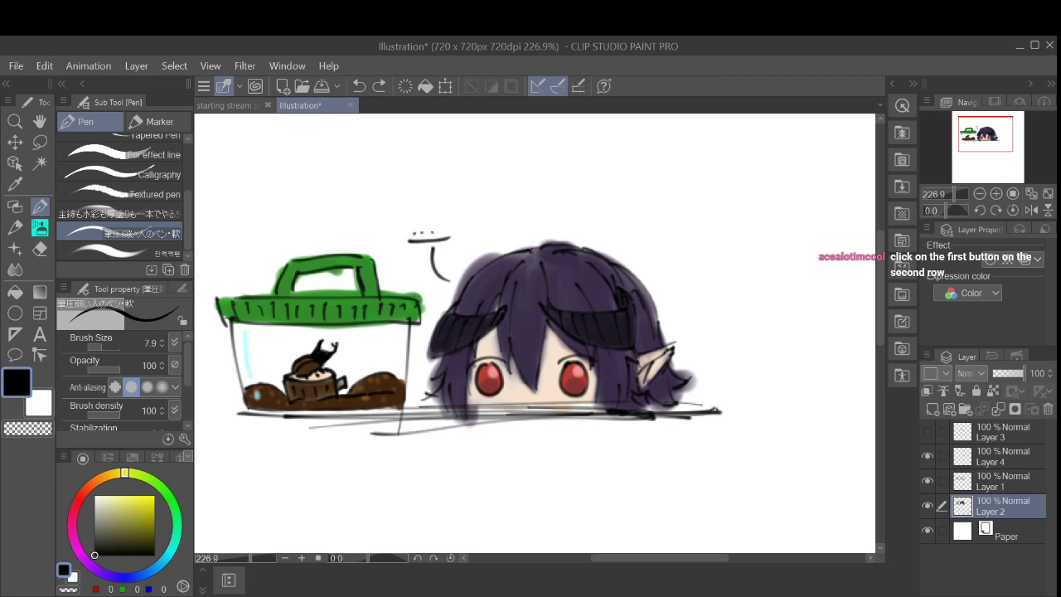
Step: Write the black signature again below the head, finishing it with thin crossing tail strokes
{"action": "mouse_move", "coordinate": [572, 431]}
{"action": "left_mouse_down"}
{"action": "mouse_move", "coordinate": [585, 474]}
{"action": "mouse_move", "coordinate": [640, 456]}
{"action": "mouse_move", "coordinate": [564, 490]}
{"action": "left_mouse_up"}
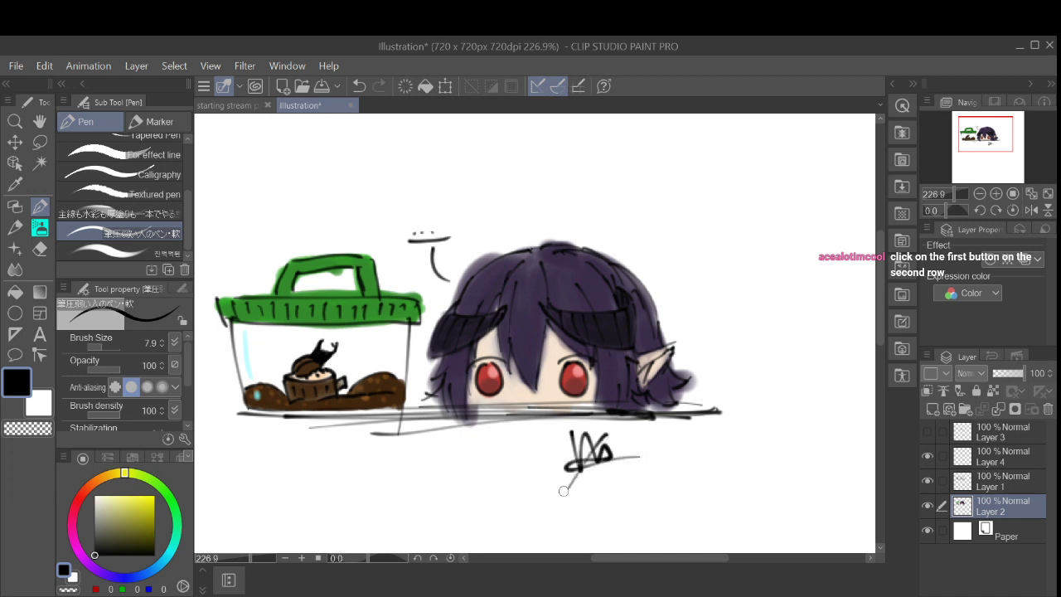
{"action": "key", "text": "ctrl+z"}
{"action": "left_click_drag", "start_coordinate": [595, 433], "coordinate": [559, 481]}
{"action": "key", "text": "ctrl+minus"}
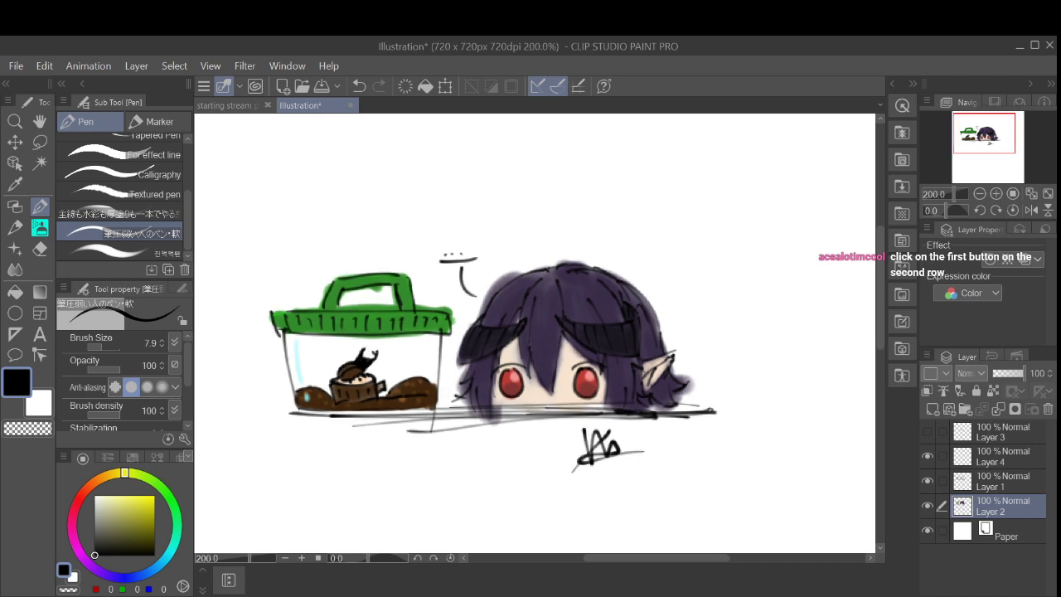
Step: Hand-letter the artist's social media handle in black beside the signature, redoing the characters after the @ sign
{"action": "left_click_drag", "start_coordinate": [534, 344], "coordinate": [447, 333]}
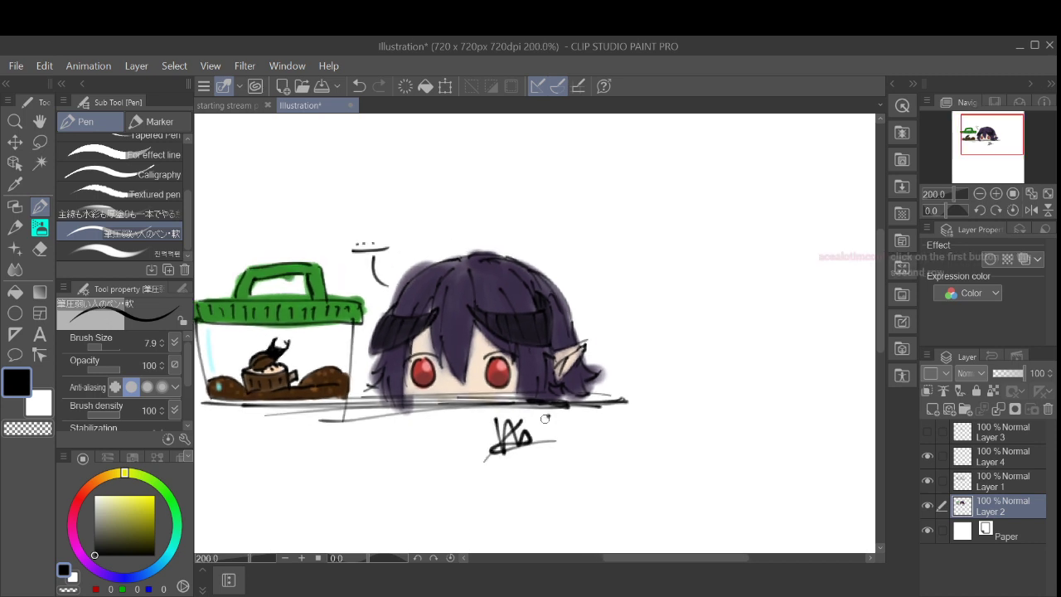
{"action": "mouse_move", "coordinate": [552, 412]}
{"action": "left_mouse_down"}
{"action": "mouse_move", "coordinate": [552, 442]}
{"action": "mouse_move", "coordinate": [561, 409]}
{"action": "mouse_move", "coordinate": [554, 438]}
{"action": "mouse_move", "coordinate": [565, 416]}
{"action": "mouse_move", "coordinate": [603, 420]}
{"action": "left_mouse_up"}
{"action": "key", "text": "ctrl+z"}
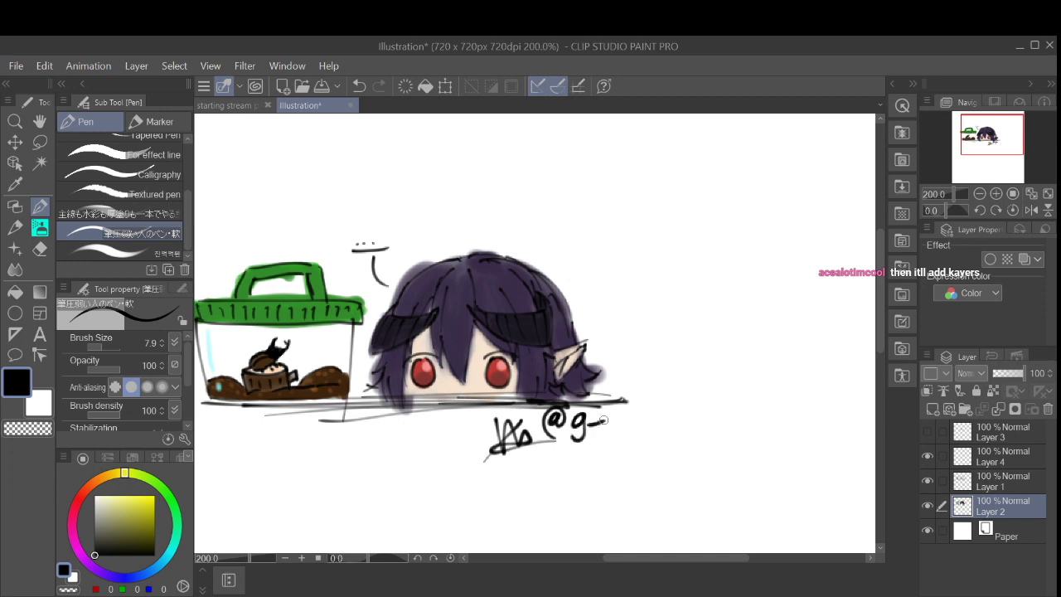
{"action": "key", "text": "ctrl+z"}
{"action": "key", "text": "ctrl+z"}
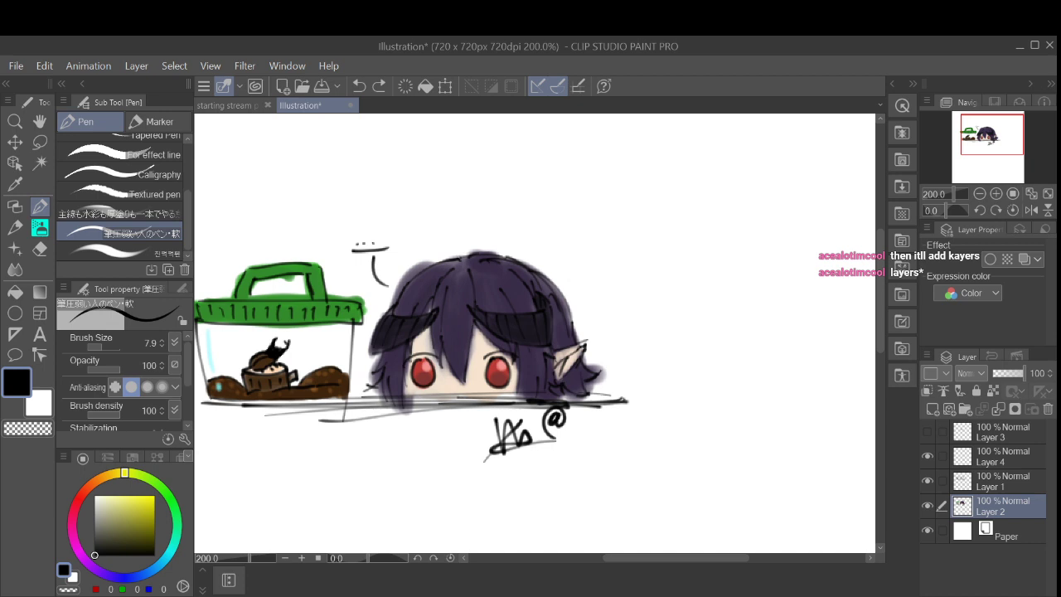
{"action": "mouse_move", "coordinate": [569, 428]}
{"action": "left_mouse_down"}
{"action": "mouse_move", "coordinate": [601, 424]}
{"action": "mouse_move", "coordinate": [598, 442]}
{"action": "mouse_move", "coordinate": [649, 415]}
{"action": "mouse_move", "coordinate": [652, 425]}
{"action": "left_mouse_up"}
{"action": "left_click", "coordinate": [620, 423]}
{"action": "mouse_move", "coordinate": [647, 413]}
{"action": "left_mouse_down"}
{"action": "mouse_move", "coordinate": [664, 426]}
{"action": "mouse_move", "coordinate": [698, 426]}
{"action": "left_mouse_up"}
{"action": "scroll", "coordinate": [643, 386], "scroll_direction": "down", "scroll_amount": 3}
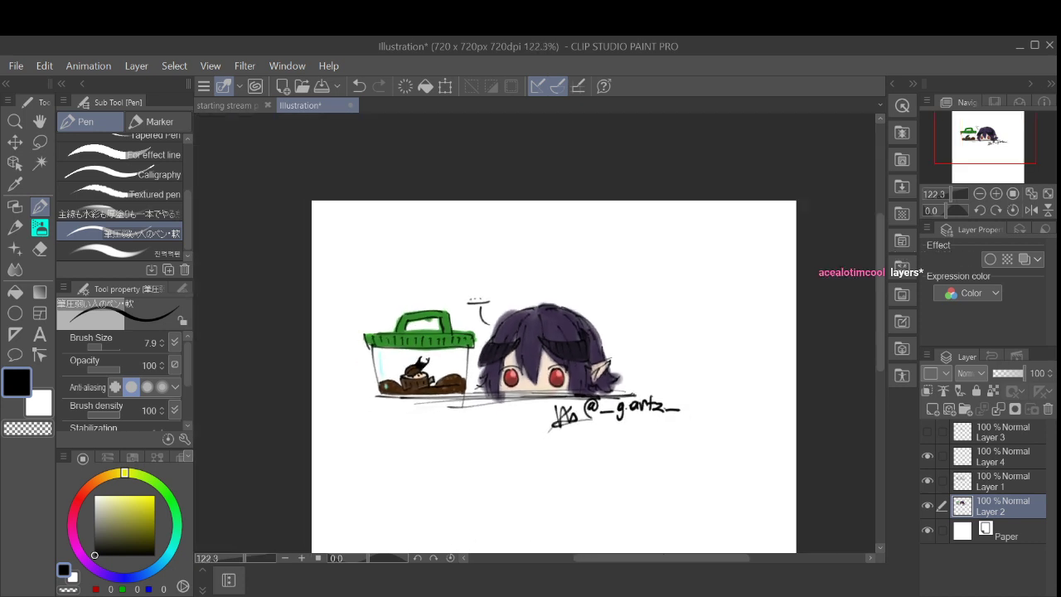
Step: Undo the handwritten handle and the signature below the character
{"action": "mouse_move", "coordinate": [644, 386]}
{"action": "left_mouse_down"}
{"action": "mouse_move", "coordinate": [539, 379]}
{"action": "mouse_move", "coordinate": [616, 363]}
{"action": "mouse_move", "coordinate": [673, 324]}
{"action": "left_mouse_up"}
{"action": "key", "text": "ctrl+z"}
{"action": "key", "text": "ctrl+z"}
{"action": "key", "text": "ctrl+z"}
{"action": "key", "text": "ctrl+z"}
{"action": "key", "text": "ctrl+z"}
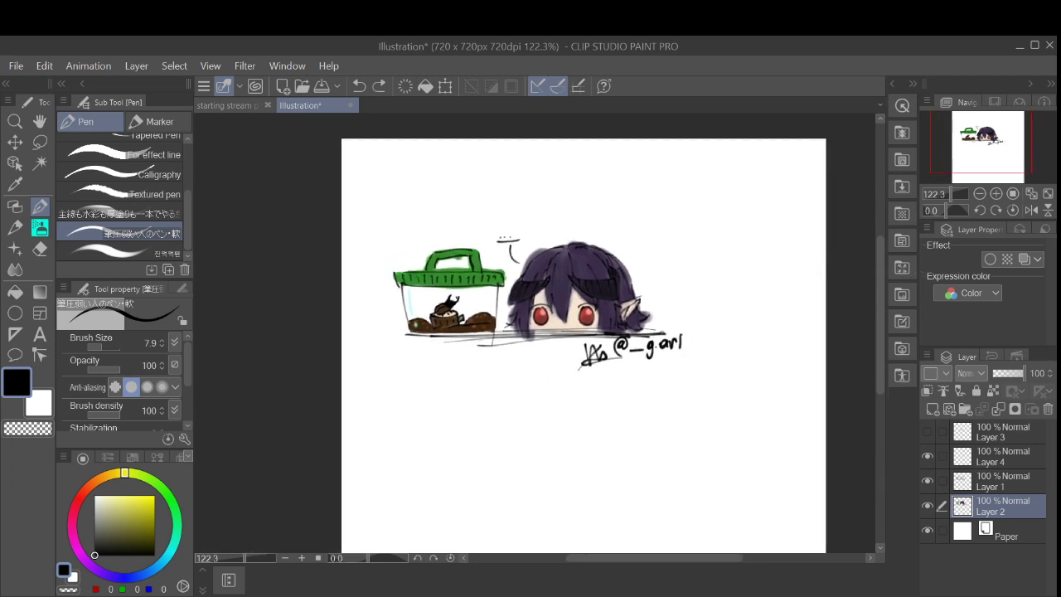
{"action": "key", "text": "ctrl+z"}
{"action": "key", "text": "ctrl+z"}
{"action": "key", "text": "ctrl+z"}
{"action": "key", "text": "ctrl+z"}
{"action": "key", "text": "ctrl+z"}
{"action": "key", "text": "ctrl+z"}
{"action": "key", "text": "ctrl+z"}
{"action": "key", "text": "ctrl+z"}
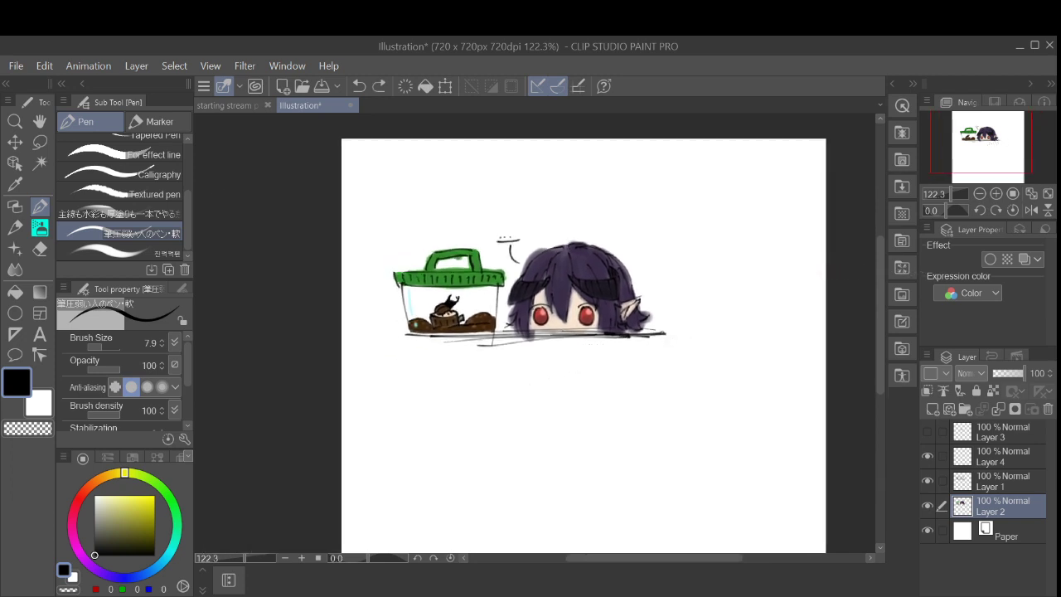
{"action": "key", "text": "ctrl+alt+d"}
{"action": "key", "text": "ctrl+z"}
Step: Sketch a shallow curved upper line and a short line beneath its start in the empty lower canvas area
{"action": "left_click_drag", "start_coordinate": [583, 390], "coordinate": [551, 292]}
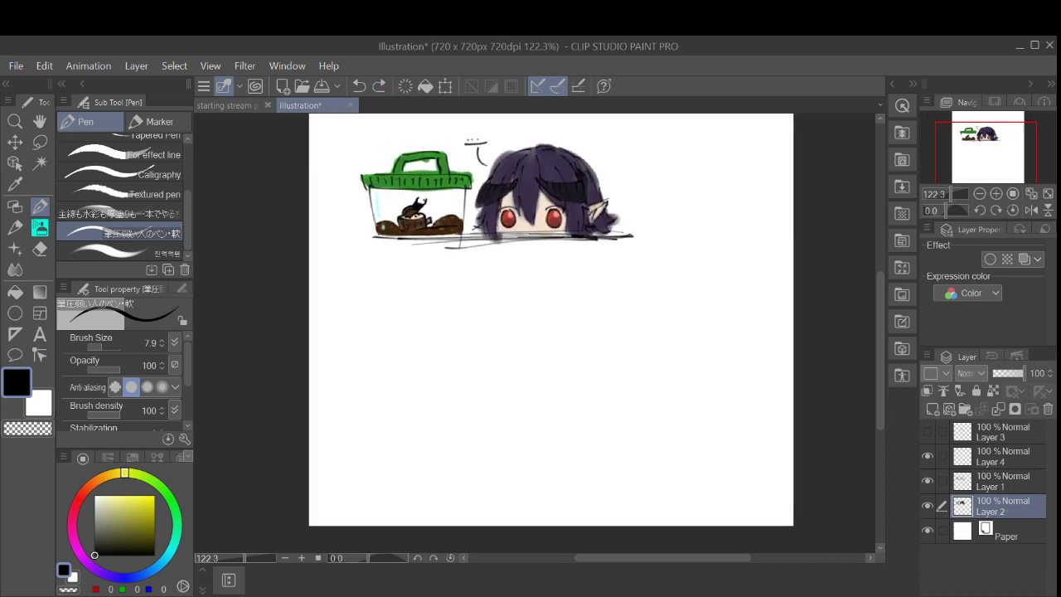
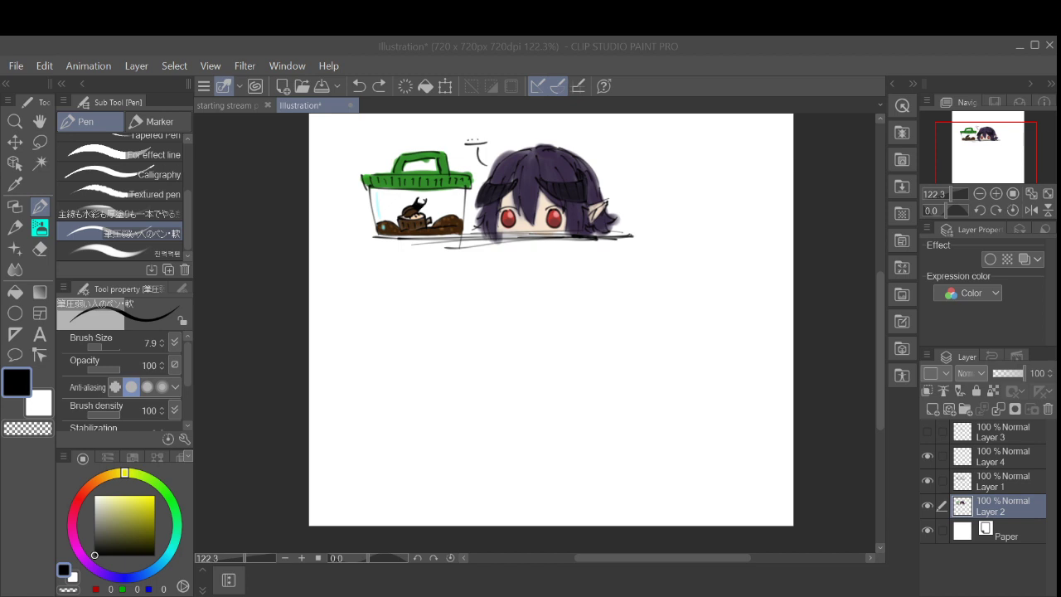
{"action": "left_click_drag", "start_coordinate": [551, 319], "coordinate": [537, 339]}
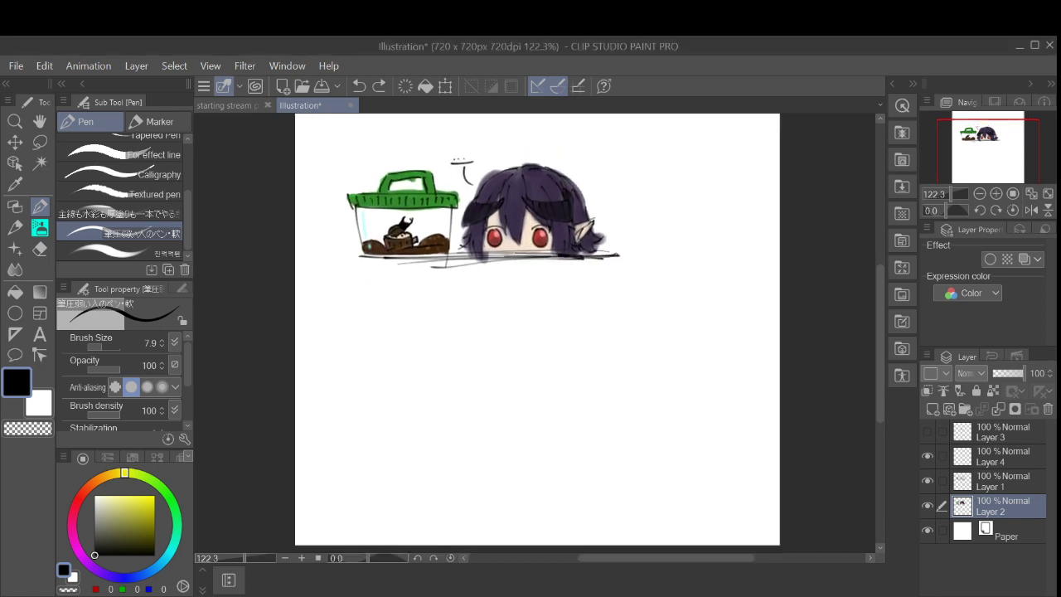
{"action": "left_click_drag", "start_coordinate": [620, 369], "coordinate": [582, 268]}
{"action": "scroll", "coordinate": [587, 334], "scroll_direction": "up", "scroll_amount": 1}
{"action": "key", "text": "ctrl+plus"}
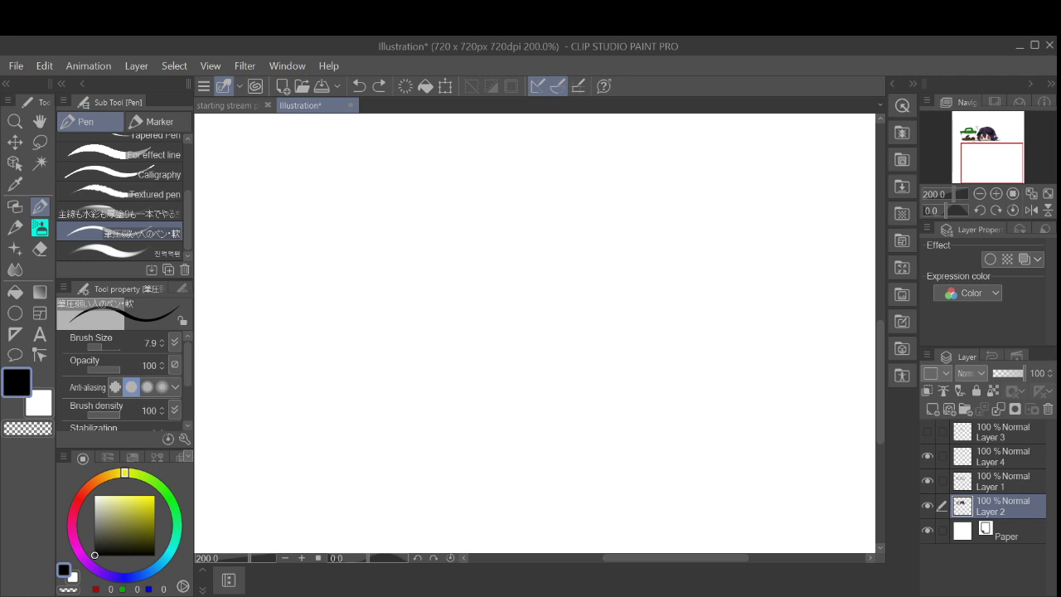
{"action": "left_click_drag", "start_coordinate": [618, 324], "coordinate": [701, 299]}
{"action": "left_click_drag", "start_coordinate": [534, 317], "coordinate": [626, 321]}
{"action": "left_click_drag", "start_coordinate": [535, 324], "coordinate": [614, 333]}
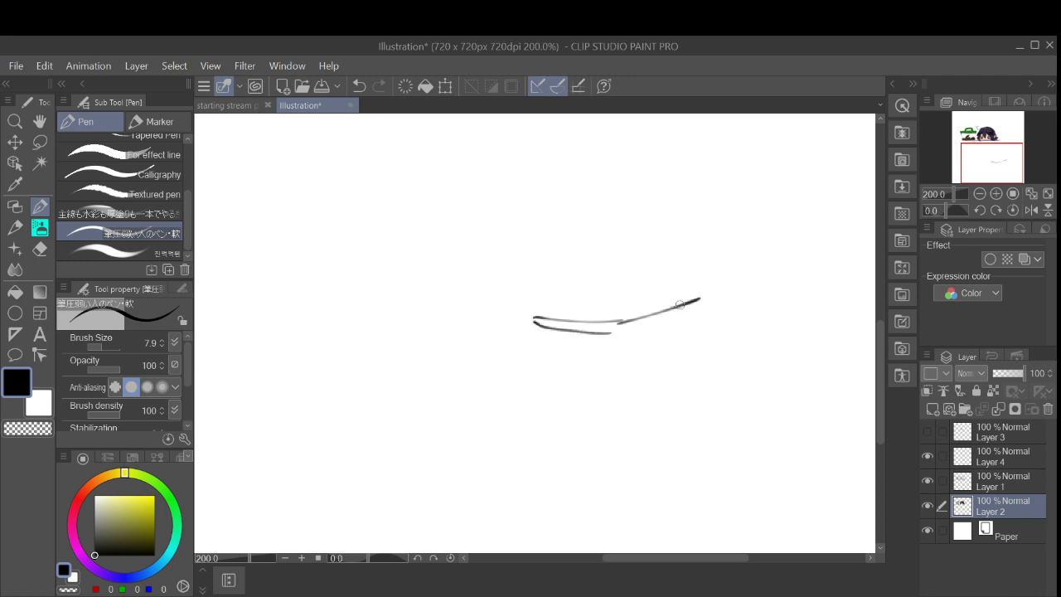
Step: Retry the slanted lower line of the curved shape until it meets the raised tip, and add short inner marks
{"action": "left_click_drag", "start_coordinate": [703, 298], "coordinate": [635, 337]}
{"action": "key", "text": "ctrl+z"}
{"action": "left_click_drag", "start_coordinate": [703, 298], "coordinate": [638, 339]}
{"action": "key", "text": "ctrl+z"}
{"action": "mouse_move", "coordinate": [700, 300]}
{"action": "left_mouse_down"}
{"action": "mouse_move", "coordinate": [611, 342]}
{"action": "mouse_move", "coordinate": [701, 297]}
{"action": "left_mouse_up"}
{"action": "key", "text": "ctrl+z"}
{"action": "key", "text": "ctrl+z"}
{"action": "left_click_drag", "start_coordinate": [634, 333], "coordinate": [700, 298]}
{"action": "key", "text": "ctrl+z"}
{"action": "left_click_drag", "start_coordinate": [635, 333], "coordinate": [703, 294]}
{"action": "left_click_drag", "start_coordinate": [573, 324], "coordinate": [574, 333]}
{"action": "left_click_drag", "start_coordinate": [588, 322], "coordinate": [618, 334]}
Step: Undo all the strokes of the curved shape in the lower canvas area
{"action": "scroll", "coordinate": [681, 331], "scroll_direction": "down", "scroll_amount": 2}
{"action": "scroll", "coordinate": [671, 319], "scroll_direction": "down", "scroll_amount": 1}
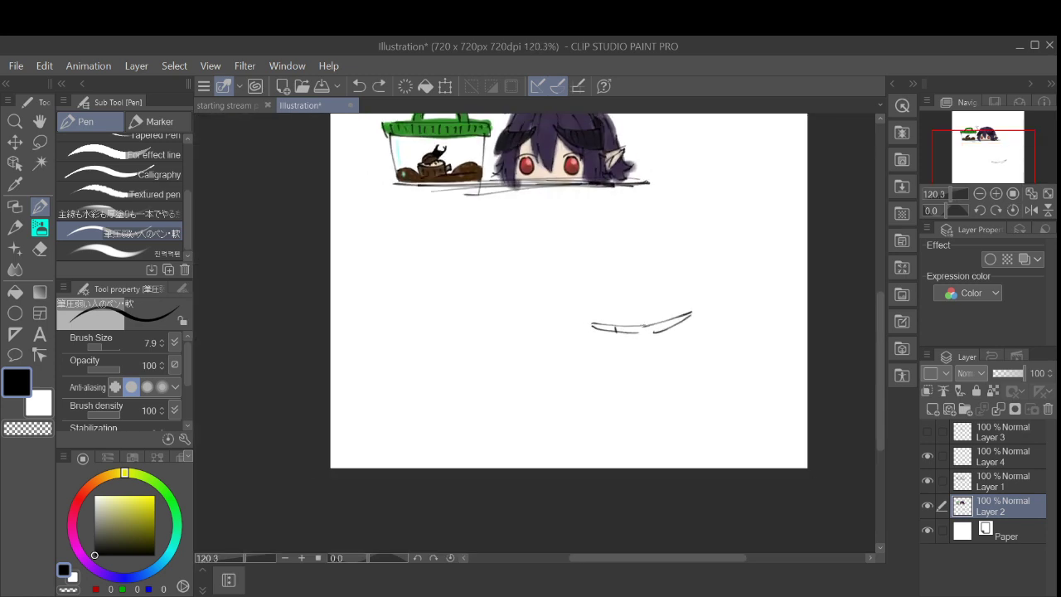
{"action": "key", "text": "ctrl+z"}
{"action": "mouse_move", "coordinate": [671, 319]}
{"action": "left_mouse_down"}
{"action": "mouse_move", "coordinate": [599, 356]}
{"action": "mouse_move", "coordinate": [617, 371]}
{"action": "mouse_move", "coordinate": [597, 359]}
{"action": "mouse_move", "coordinate": [572, 368]}
{"action": "mouse_move", "coordinate": [614, 383]}
{"action": "left_mouse_up"}
{"action": "key", "text": "ctrl+z"}
{"action": "key", "text": "ctrl+z"}
{"action": "key", "text": "ctrl+z"}
{"action": "key", "text": "ctrl+z"}
{"action": "key", "text": "ctrl+z"}
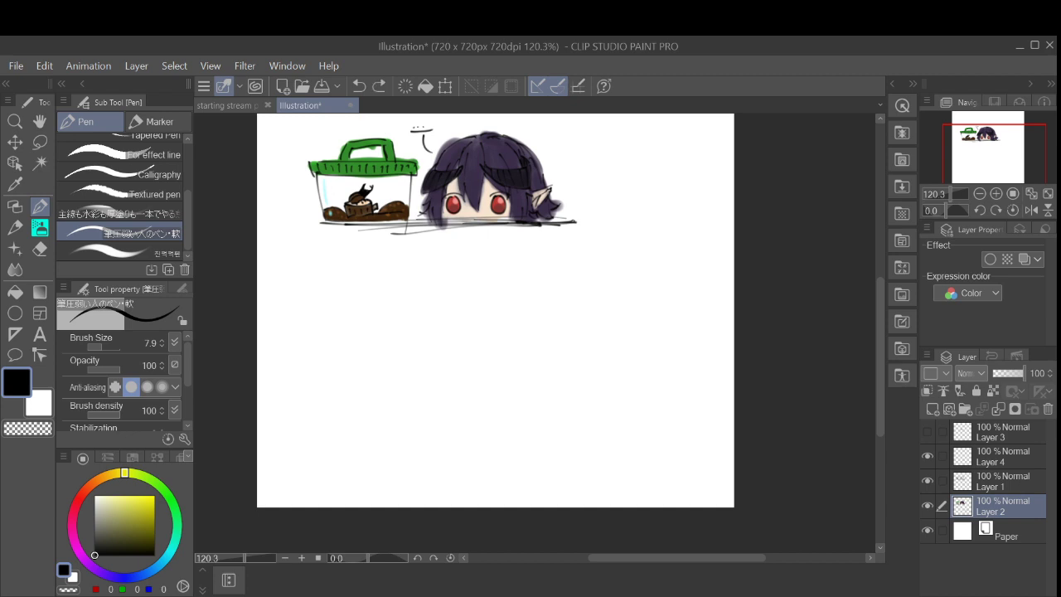
Step: Hide Layer 2 with the colouring and make Layer 3 visible
{"action": "scroll", "coordinate": [670, 374], "scroll_direction": "up", "scroll_amount": 3}
{"action": "scroll", "coordinate": [670, 374], "scroll_direction": "down", "scroll_amount": 1}
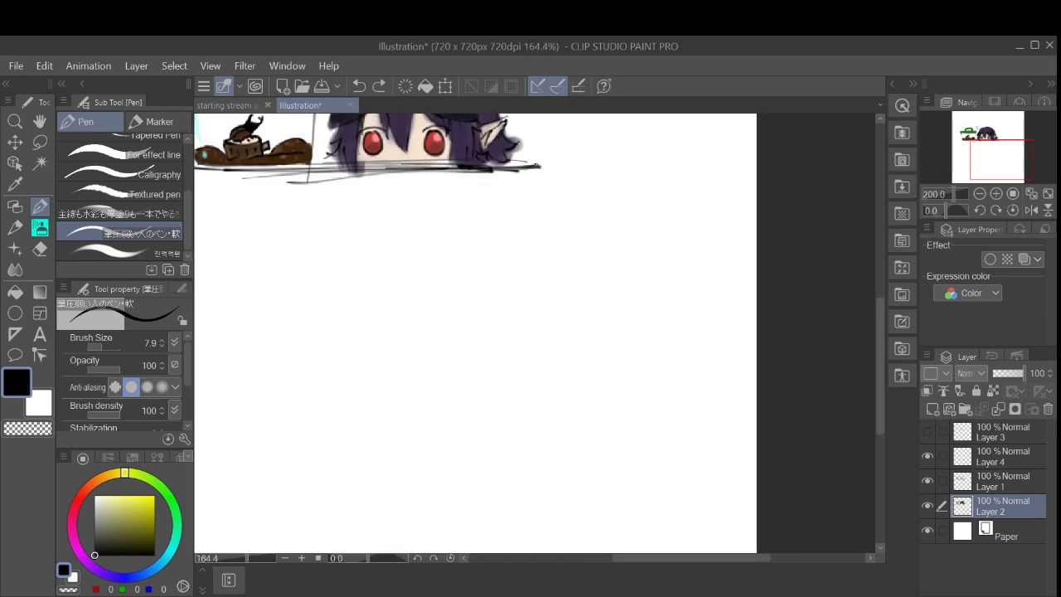
{"action": "left_click_drag", "start_coordinate": [670, 374], "coordinate": [722, 342]}
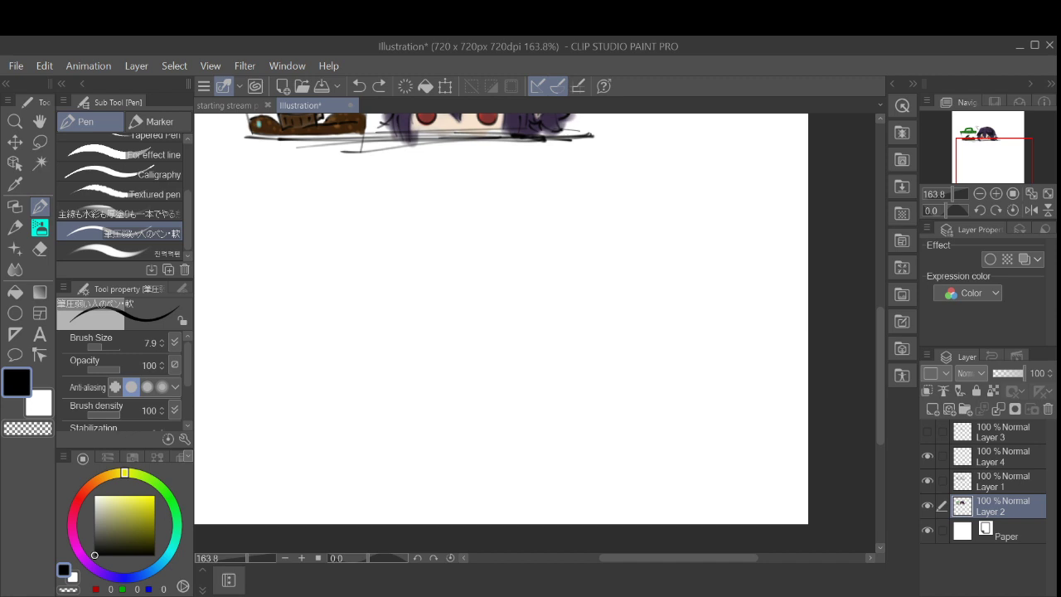
{"action": "left_click_drag", "start_coordinate": [484, 308], "coordinate": [483, 325]}
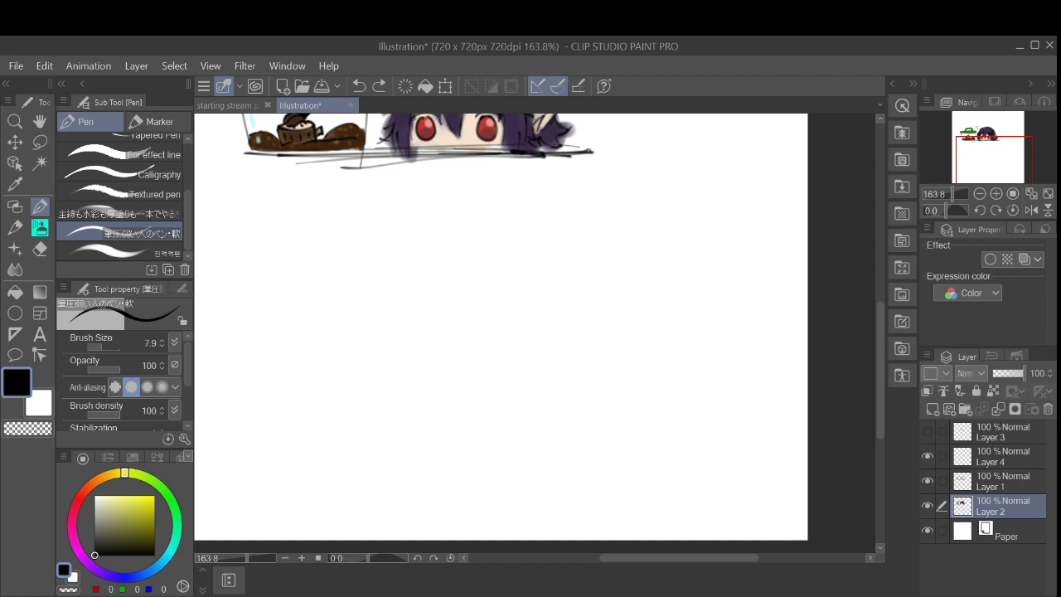
{"action": "left_click", "coordinate": [927, 506]}
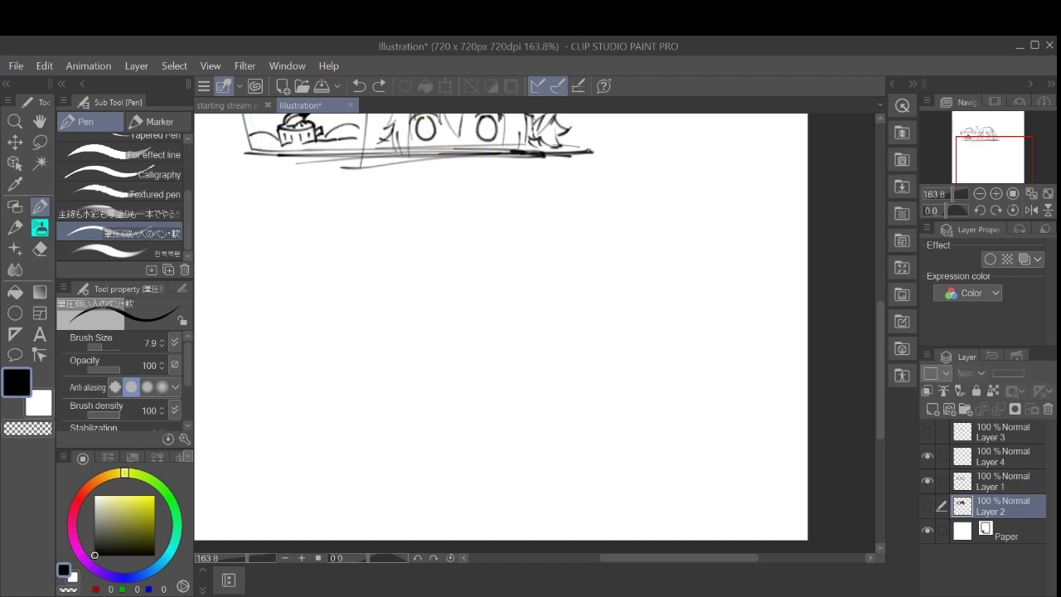
{"action": "left_click", "coordinate": [1003, 431]}
{"action": "left_click", "coordinate": [928, 431]}
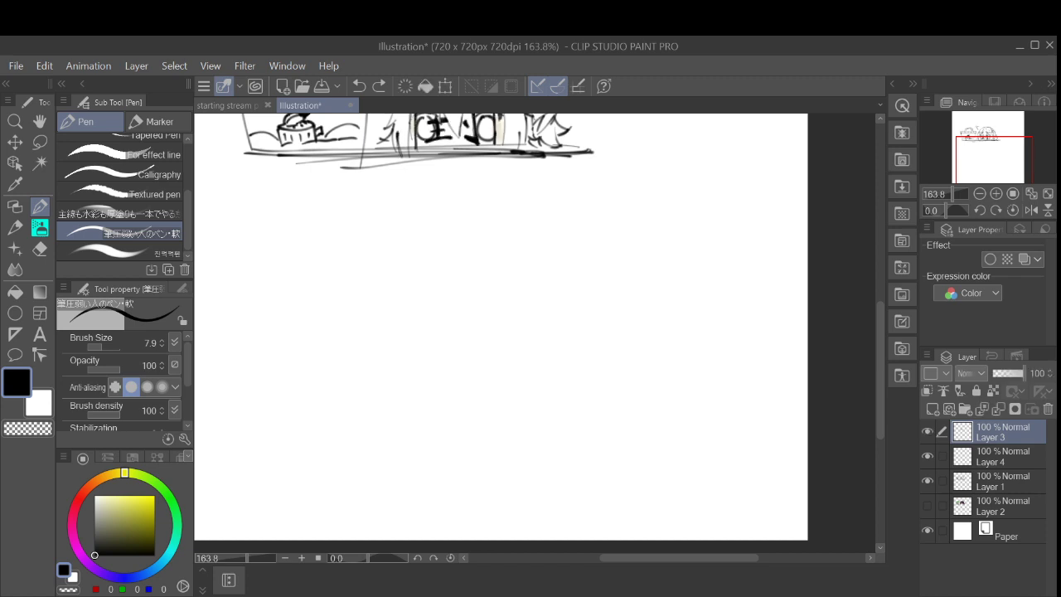
{"action": "left_click", "coordinate": [927, 432]}
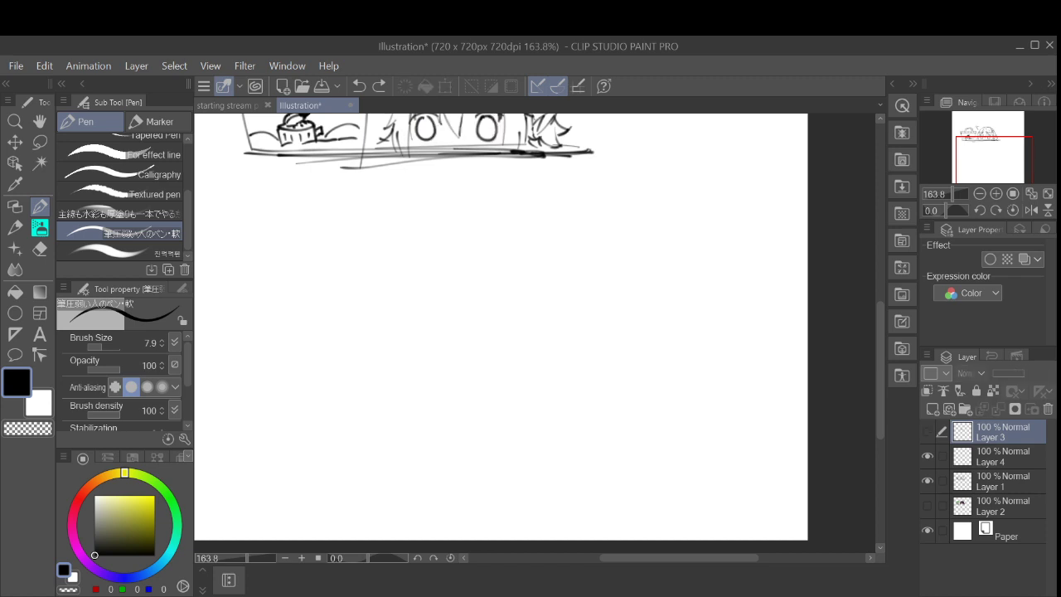
{"action": "left_click", "coordinate": [927, 432]}
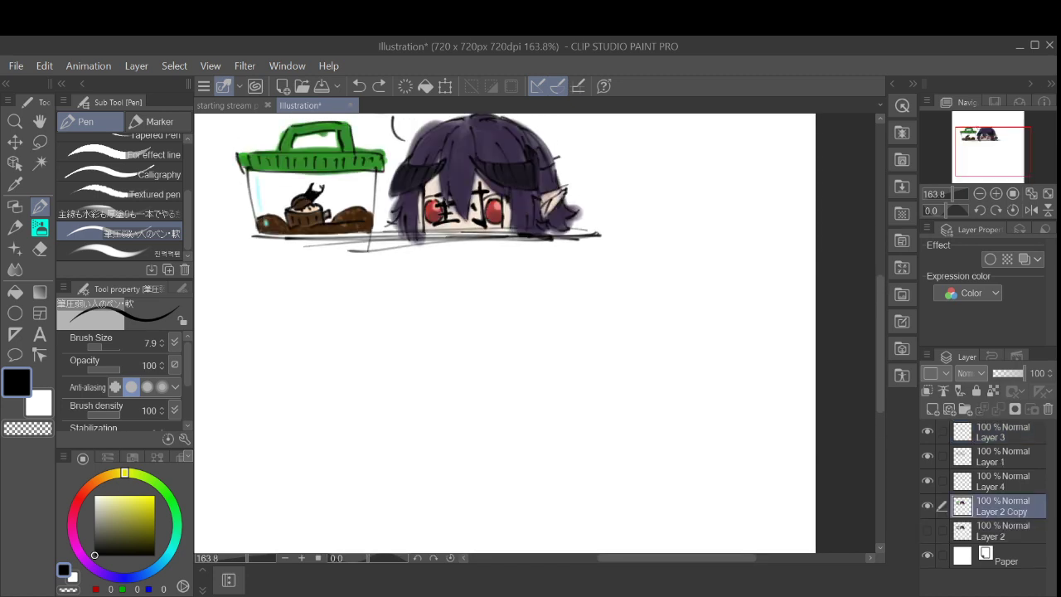
Step: Undo back through the layer changes and colouring until only the black line art and the lettering remain
{"action": "key", "text": "ctrl+z"}
{"action": "key", "text": "ctrl+z"}
{"action": "key", "text": "ctrl+z"}
{"action": "key", "text": "ctrl+z"}
{"action": "key", "text": "ctrl+z"}
{"action": "key", "text": "ctrl+z"}
{"action": "key", "text": "ctrl+z"}
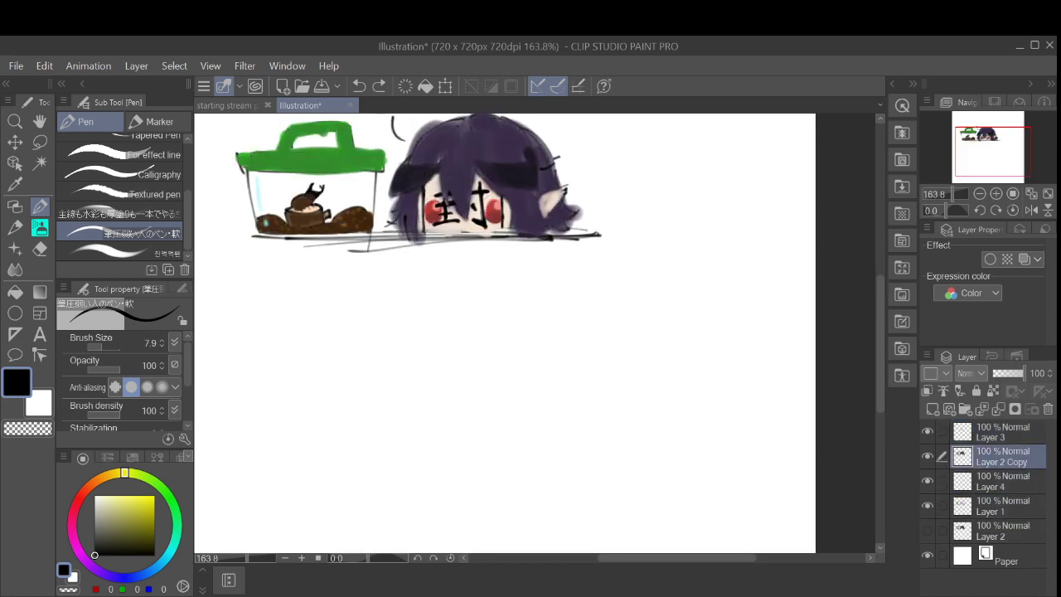
{"action": "key", "text": "ctrl+z"}
{"action": "key", "text": "ctrl+z"}
{"action": "key", "text": "ctrl+z"}
{"action": "key", "text": "ctrl+z"}
{"action": "key", "text": "ctrl+z"}
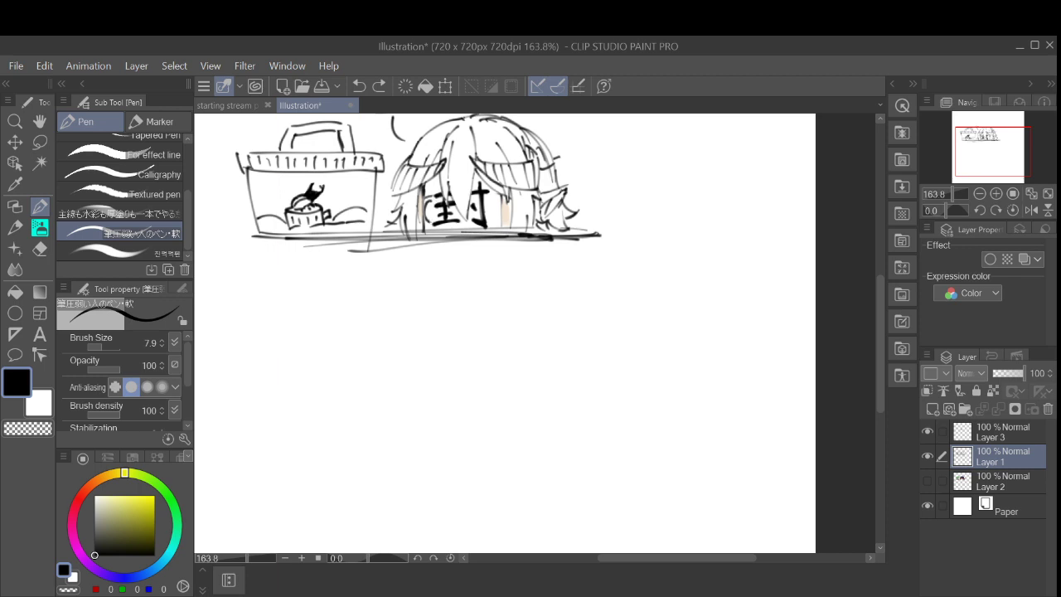
{"action": "key", "text": "ctrl+z"}
{"action": "key", "text": "ctrl+z"}
{"action": "key", "text": "ctrl+z"}
{"action": "key", "text": "ctrl+z"}
{"action": "key", "text": "ctrl+z"}
Step: Add a new layer directly above Layer 3
{"action": "left_click", "coordinate": [995, 431]}
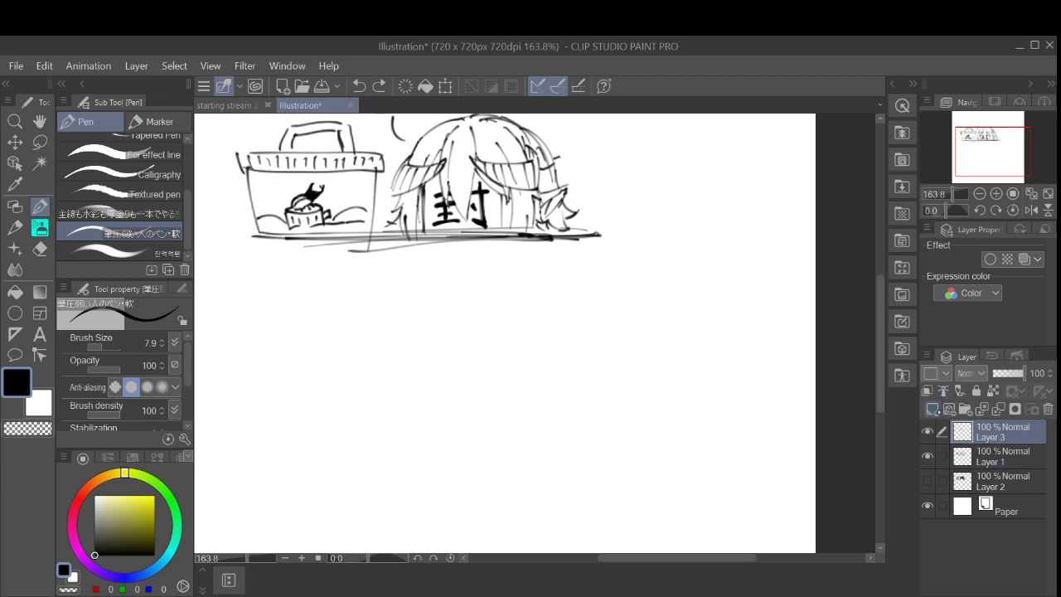
{"action": "left_click", "coordinate": [932, 409]}
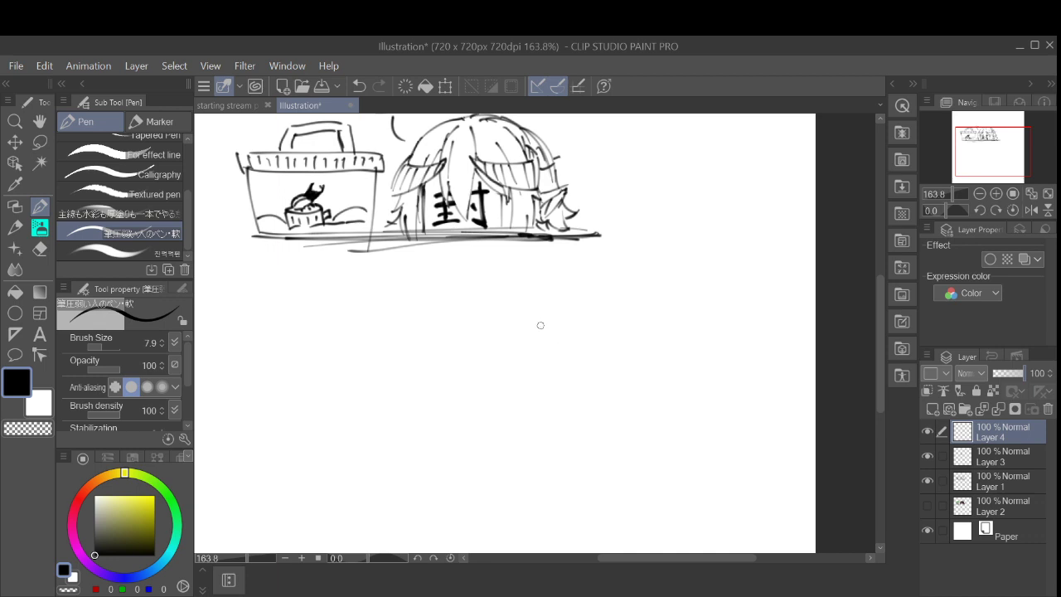
Step: Try several curved strokes for a circle's left side in the empty lower canvas, undoing each one
{"action": "left_click_drag", "start_coordinate": [494, 350], "coordinate": [499, 431]}
{"action": "key", "text": "ctrl+z"}
{"action": "left_click_drag", "start_coordinate": [547, 301], "coordinate": [483, 343]}
{"action": "key", "text": "ctrl+z"}
{"action": "mouse_move", "coordinate": [546, 291]}
{"action": "left_mouse_down"}
{"action": "mouse_move", "coordinate": [654, 362]}
{"action": "mouse_move", "coordinate": [520, 282]}
{"action": "mouse_move", "coordinate": [476, 401]}
{"action": "left_mouse_up"}
{"action": "key", "text": "ctrl+z"}
{"action": "left_click_drag", "start_coordinate": [489, 332], "coordinate": [514, 445]}
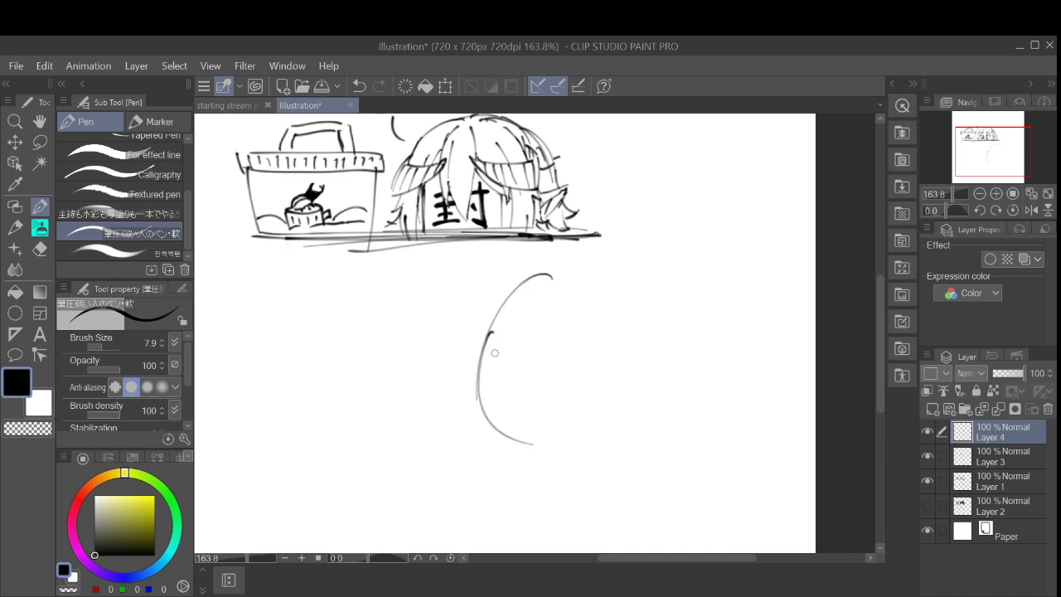
{"action": "key", "text": "ctrl+z"}
{"action": "key", "text": "ctrl+z"}
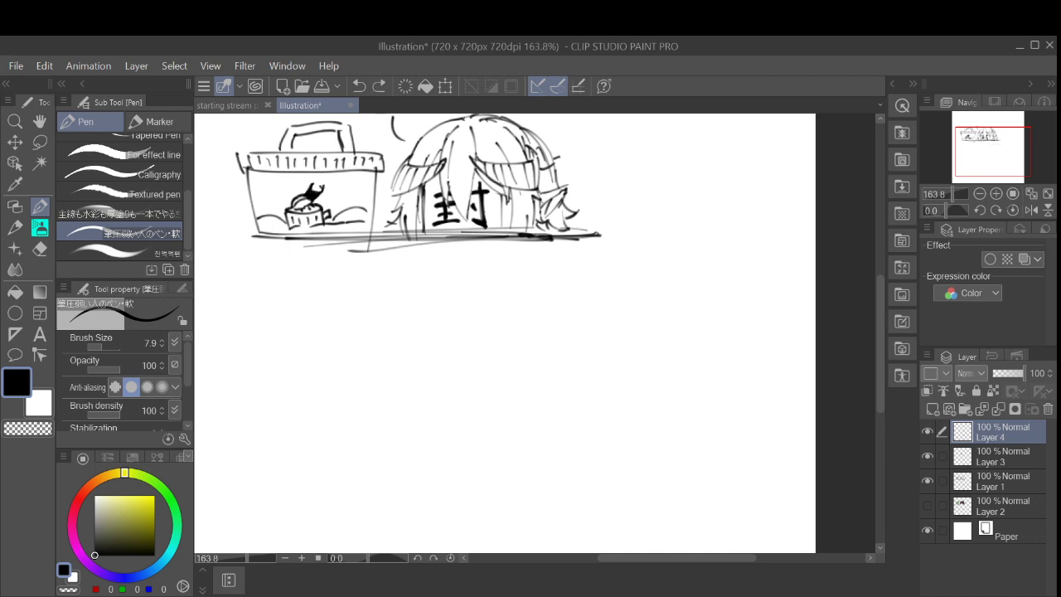
Step: Sketch a large circle from overlapping arcs in the empty area below the line art
{"action": "mouse_move", "coordinate": [537, 279]}
{"action": "left_mouse_down"}
{"action": "mouse_move", "coordinate": [523, 436]}
{"action": "mouse_move", "coordinate": [557, 270]}
{"action": "mouse_move", "coordinate": [639, 333]}
{"action": "mouse_move", "coordinate": [630, 410]}
{"action": "left_mouse_up"}
{"action": "key", "text": "ctrl+z"}
{"action": "scroll", "coordinate": [566, 426], "scroll_direction": "up", "scroll_amount": 1}
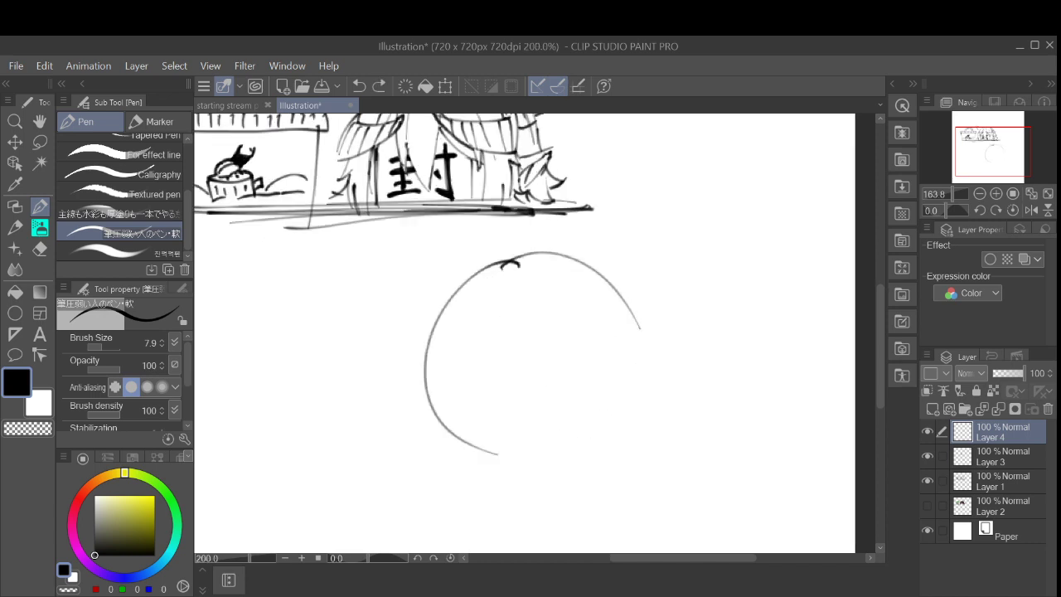
{"action": "mouse_move", "coordinate": [481, 274]}
{"action": "left_mouse_down"}
{"action": "mouse_move", "coordinate": [558, 260]}
{"action": "mouse_move", "coordinate": [632, 316]}
{"action": "mouse_move", "coordinate": [599, 268]}
{"action": "mouse_move", "coordinate": [653, 368]}
{"action": "left_mouse_up"}
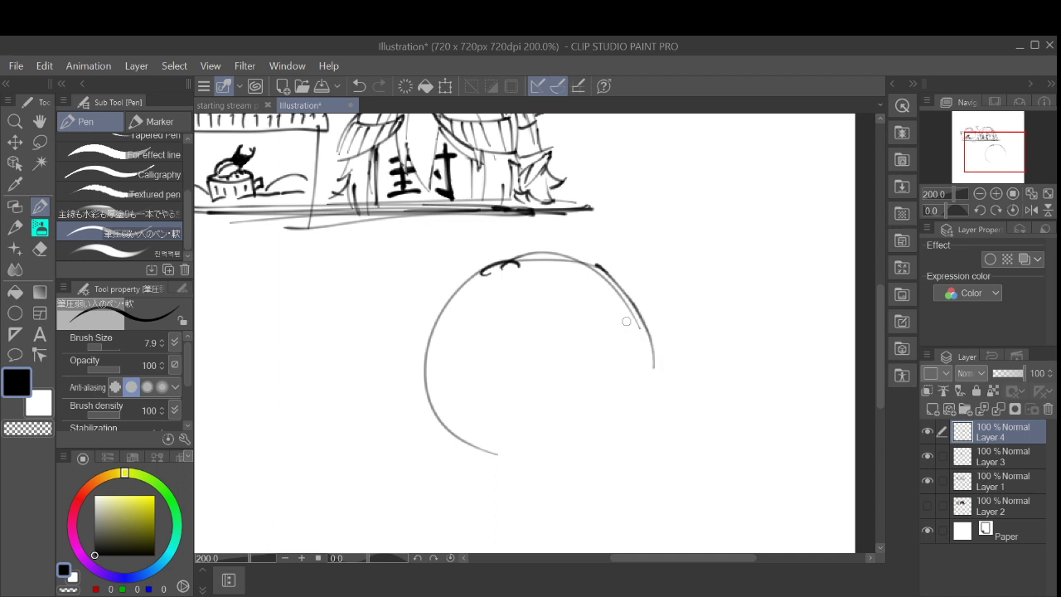
{"action": "left_click_drag", "start_coordinate": [634, 315], "coordinate": [597, 455]}
{"action": "key", "text": "ctrl+z"}
{"action": "left_click_drag", "start_coordinate": [637, 313], "coordinate": [654, 419]}
{"action": "mouse_move", "coordinate": [645, 356]}
{"action": "left_mouse_down"}
{"action": "mouse_move", "coordinate": [650, 403]}
{"action": "mouse_move", "coordinate": [575, 469]}
{"action": "left_mouse_up"}
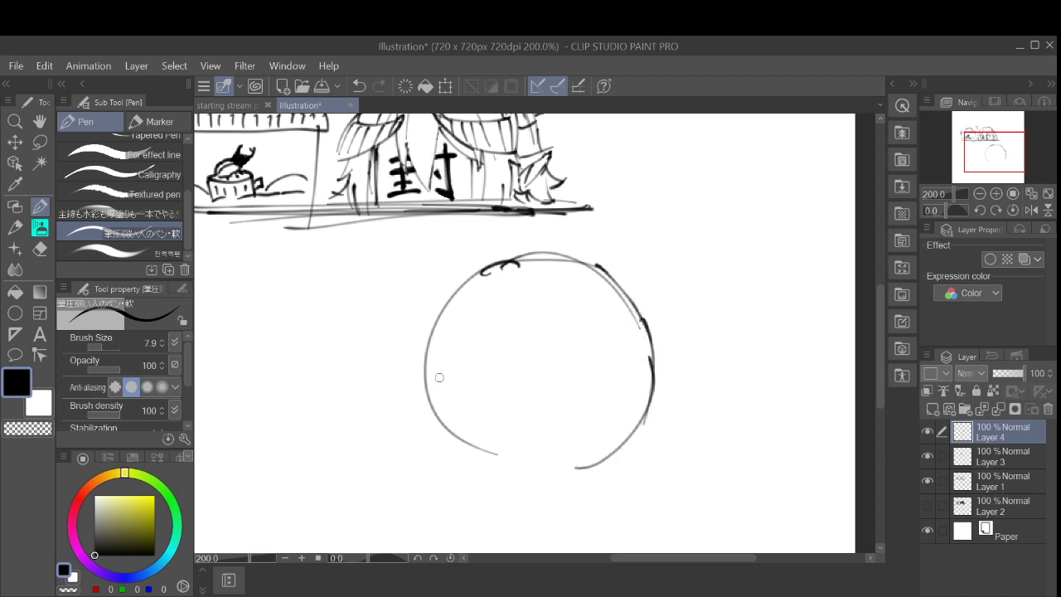
{"action": "mouse_move", "coordinate": [425, 354]}
{"action": "left_mouse_down"}
{"action": "mouse_move", "coordinate": [523, 453]}
{"action": "mouse_move", "coordinate": [468, 433]}
{"action": "mouse_move", "coordinate": [568, 460]}
{"action": "left_mouse_up"}
{"action": "mouse_move", "coordinate": [524, 461]}
{"action": "left_mouse_down"}
{"action": "mouse_move", "coordinate": [592, 458]}
{"action": "mouse_move", "coordinate": [628, 442]}
{"action": "left_mouse_up"}
{"action": "mouse_move", "coordinate": [589, 454]}
{"action": "left_mouse_down"}
{"action": "mouse_move", "coordinate": [650, 379]}
{"action": "mouse_move", "coordinate": [645, 361]}
{"action": "mouse_move", "coordinate": [585, 456]}
{"action": "left_mouse_up"}
Step: Try a vertical centre line running down through the large circle, undoing each attempt
{"action": "mouse_move", "coordinate": [539, 340]}
{"action": "left_mouse_down"}
{"action": "mouse_move", "coordinate": [530, 517]}
{"action": "mouse_move", "coordinate": [507, 405]}
{"action": "left_mouse_up"}
{"action": "key", "text": "ctrl+z"}
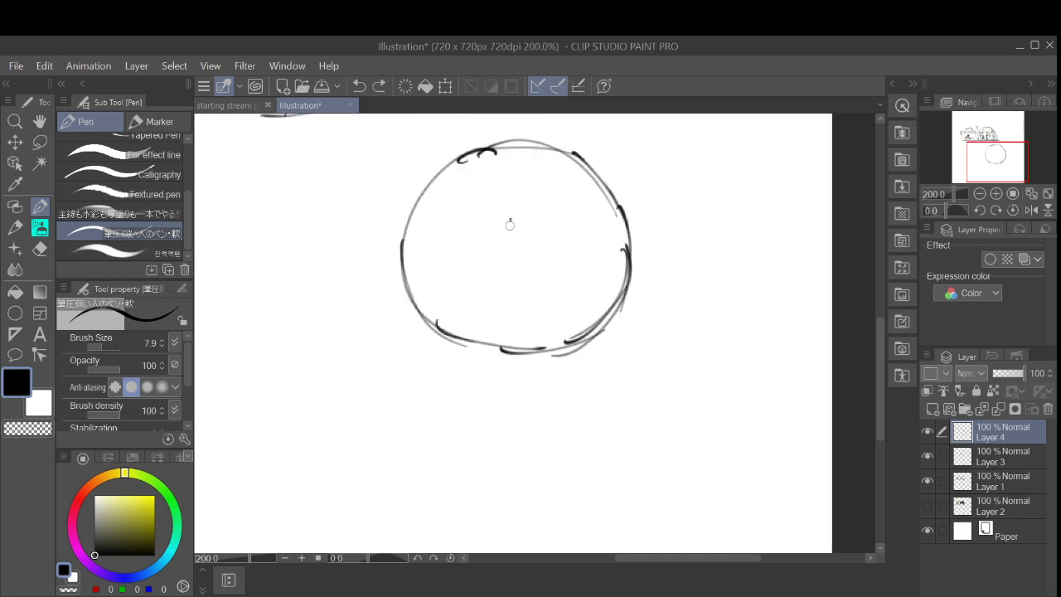
{"action": "key", "text": "ctrl+y"}
{"action": "key", "text": "ctrl+z"}
{"action": "left_click_drag", "start_coordinate": [503, 213], "coordinate": [507, 395]}
{"action": "key", "text": "ctrl+z"}
{"action": "left_click_drag", "start_coordinate": [514, 212], "coordinate": [518, 442]}
{"action": "key", "text": "ctrl+z"}
Step: Undo all the arcs of the large circle
{"action": "key", "text": "ctrl+z"}
{"action": "key", "text": "ctrl+z"}
{"action": "key", "text": "ctrl+z"}
{"action": "key", "text": "ctrl+z"}
{"action": "key", "text": "ctrl+z"}
{"action": "key", "text": "ctrl+z"}
{"action": "key", "text": "ctrl+z"}
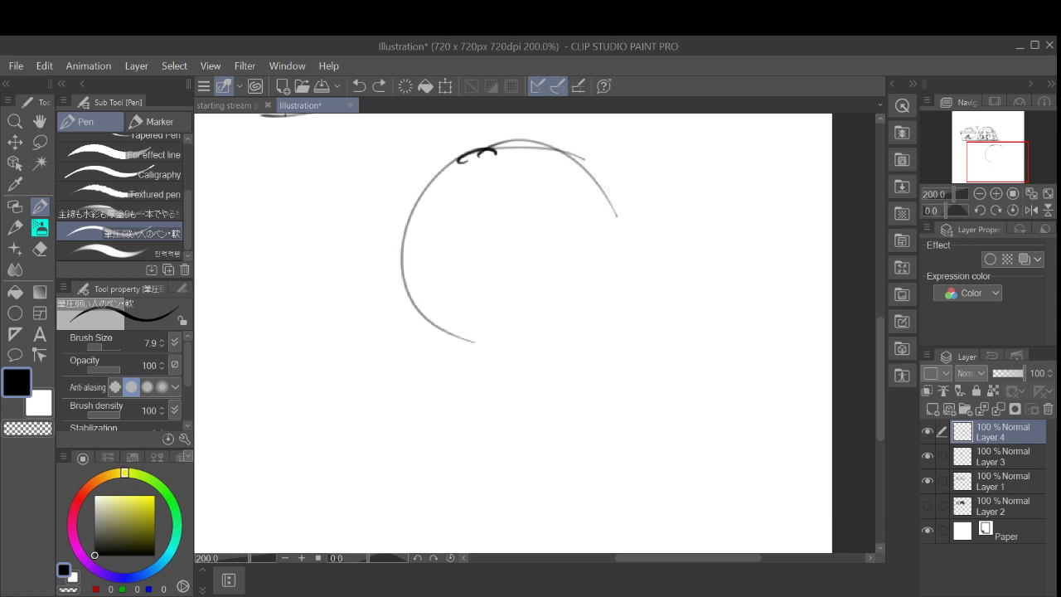
{"action": "key", "text": "ctrl+z"}
{"action": "key", "text": "ctrl+z"}
{"action": "key", "text": "ctrl+z"}
Step: Try overlapping arcs for the circle's left side again and undo them all
{"action": "mouse_move", "coordinate": [478, 155]}
{"action": "left_mouse_down"}
{"action": "mouse_move", "coordinate": [462, 160]}
{"action": "mouse_move", "coordinate": [400, 275]}
{"action": "left_mouse_up"}
{"action": "mouse_move", "coordinate": [430, 201]}
{"action": "left_mouse_down"}
{"action": "mouse_move", "coordinate": [417, 330]}
{"action": "mouse_move", "coordinate": [460, 369]}
{"action": "left_mouse_up"}
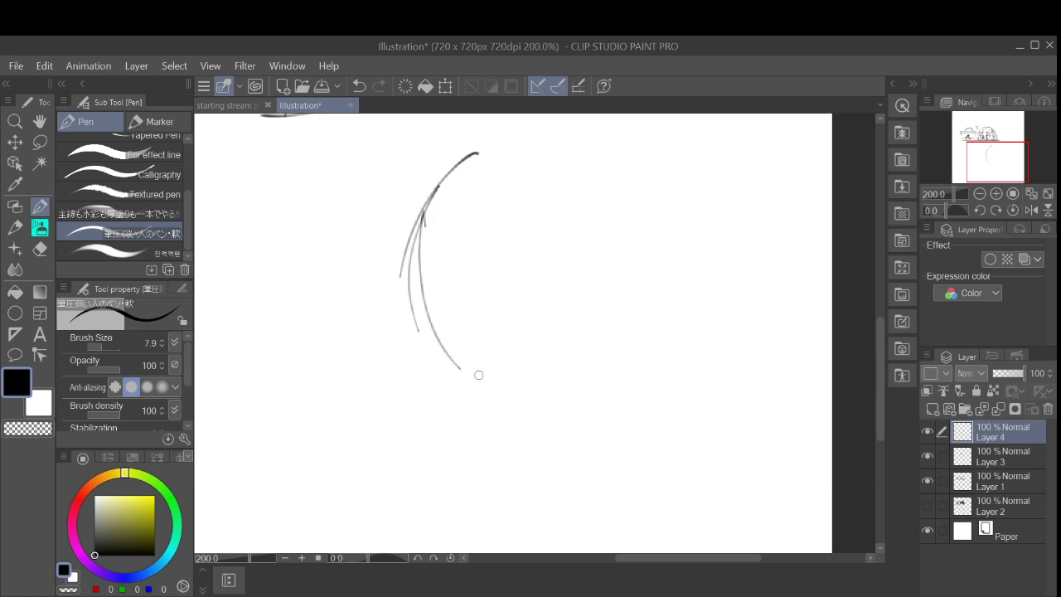
{"action": "left_click_drag", "start_coordinate": [439, 187], "coordinate": [435, 321]}
{"action": "mouse_move", "coordinate": [422, 273]}
{"action": "left_mouse_down"}
{"action": "mouse_move", "coordinate": [451, 348]}
{"action": "mouse_move", "coordinate": [470, 366]}
{"action": "left_mouse_up"}
{"action": "key", "text": "ctrl+z"}
{"action": "key", "text": "ctrl+z"}
{"action": "key", "text": "ctrl+z"}
{"action": "key", "text": "ctrl+z"}
{"action": "key", "text": "ctrl+z"}
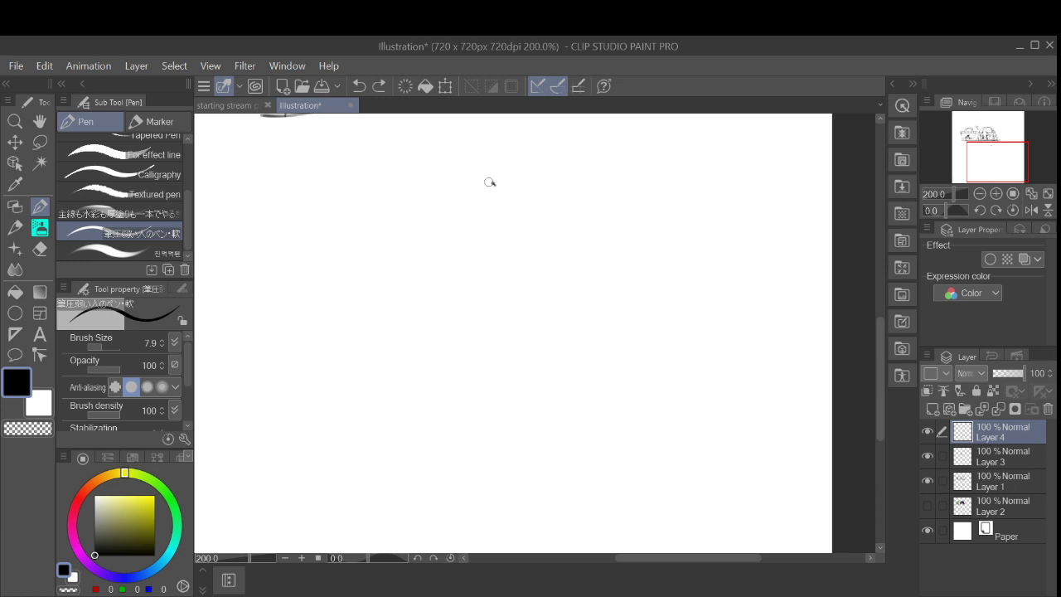
Step: Sketch a smaller circle from short overlapping left arcs and longer arcs around its top and right side
{"action": "left_click_drag", "start_coordinate": [492, 181], "coordinate": [426, 302]}
{"action": "mouse_move", "coordinate": [453, 202]}
{"action": "left_mouse_down"}
{"action": "mouse_move", "coordinate": [426, 249]}
{"action": "mouse_move", "coordinate": [431, 305]}
{"action": "mouse_move", "coordinate": [455, 337]}
{"action": "left_mouse_up"}
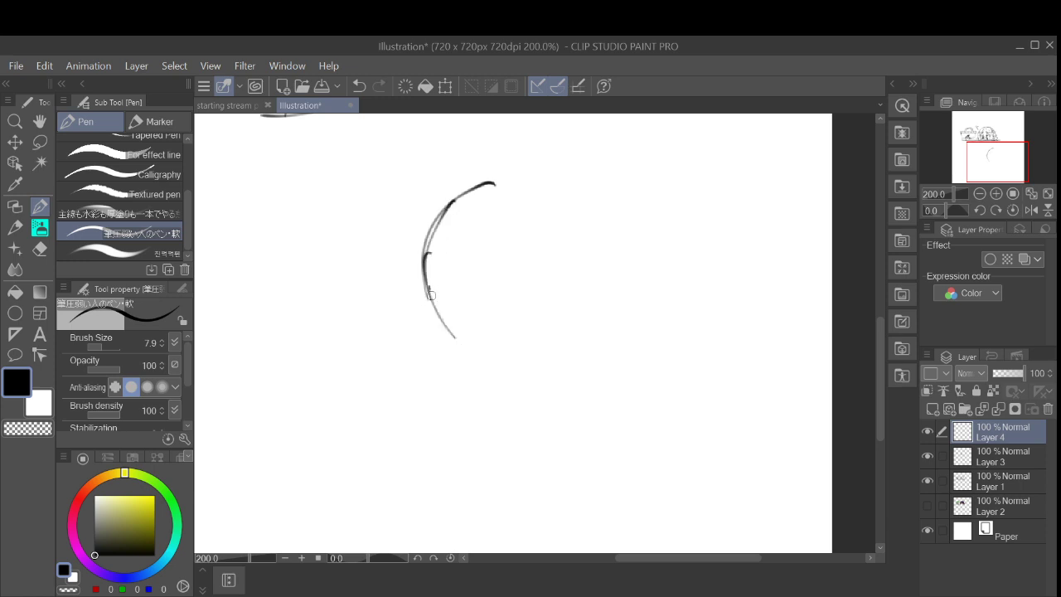
{"action": "left_click_drag", "start_coordinate": [429, 288], "coordinate": [509, 343]}
{"action": "left_click_drag", "start_coordinate": [433, 305], "coordinate": [459, 328]}
{"action": "key", "text": "ctrl+z"}
{"action": "mouse_move", "coordinate": [437, 225]}
{"action": "left_mouse_down"}
{"action": "mouse_move", "coordinate": [541, 196]}
{"action": "mouse_move", "coordinate": [592, 224]}
{"action": "left_mouse_up"}
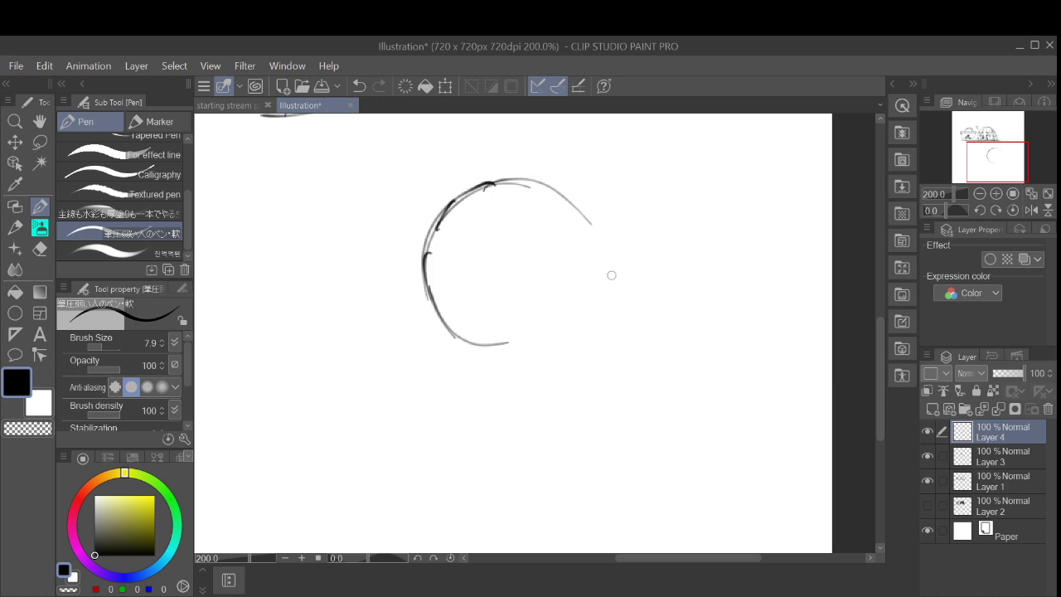
{"action": "mouse_move", "coordinate": [495, 189]}
{"action": "left_mouse_down"}
{"action": "mouse_move", "coordinate": [502, 185]}
{"action": "mouse_move", "coordinate": [578, 368]}
{"action": "left_mouse_up"}
{"action": "mouse_move", "coordinate": [567, 240]}
{"action": "left_mouse_down"}
{"action": "mouse_move", "coordinate": [597, 293]}
{"action": "mouse_move", "coordinate": [535, 365]}
{"action": "left_mouse_up"}
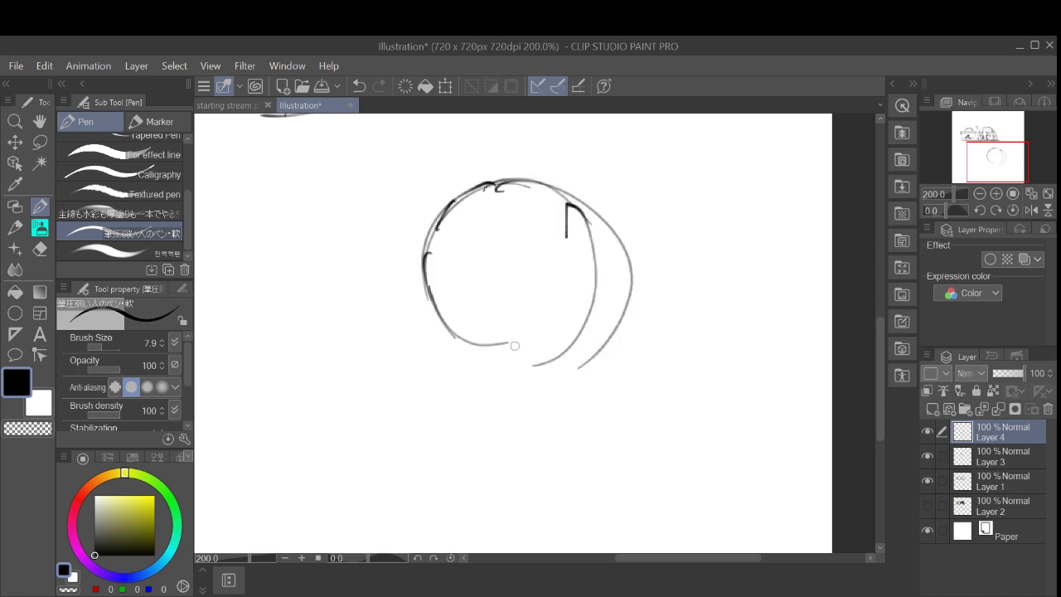
{"action": "left_click_drag", "start_coordinate": [606, 205], "coordinate": [611, 202]}
Step: Undo all the arcs of the smaller circle
{"action": "key", "text": "ctrl+z"}
{"action": "key", "text": "ctrl+z"}
{"action": "key", "text": "ctrl+z"}
{"action": "key", "text": "ctrl+z"}
{"action": "key", "text": "ctrl+z"}
{"action": "key", "text": "ctrl+z"}
{"action": "key", "text": "ctrl+z"}
{"action": "key", "text": "ctrl+z"}
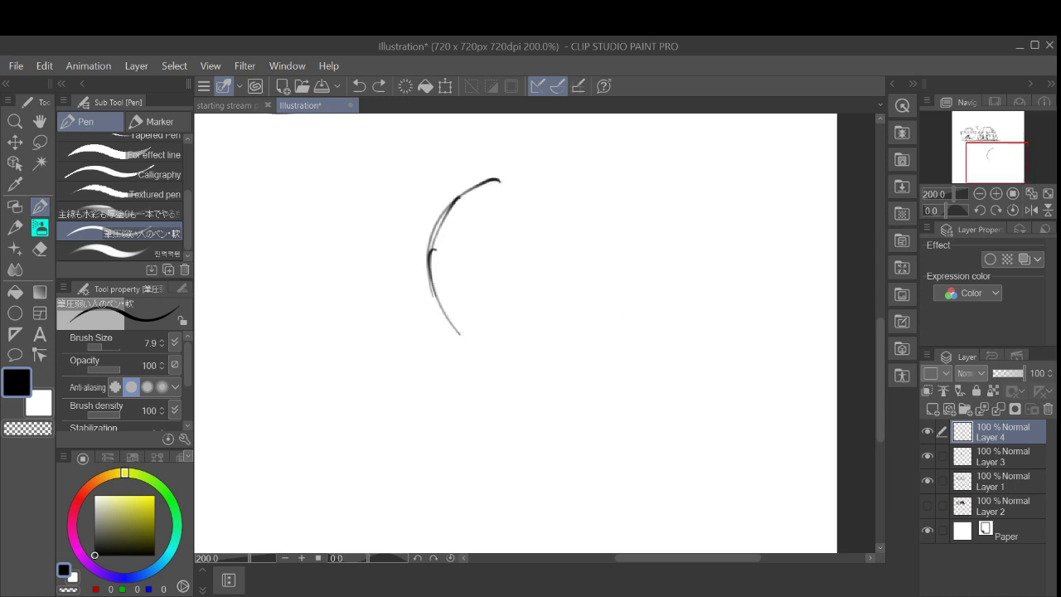
{"action": "key", "text": "ctrl+z"}
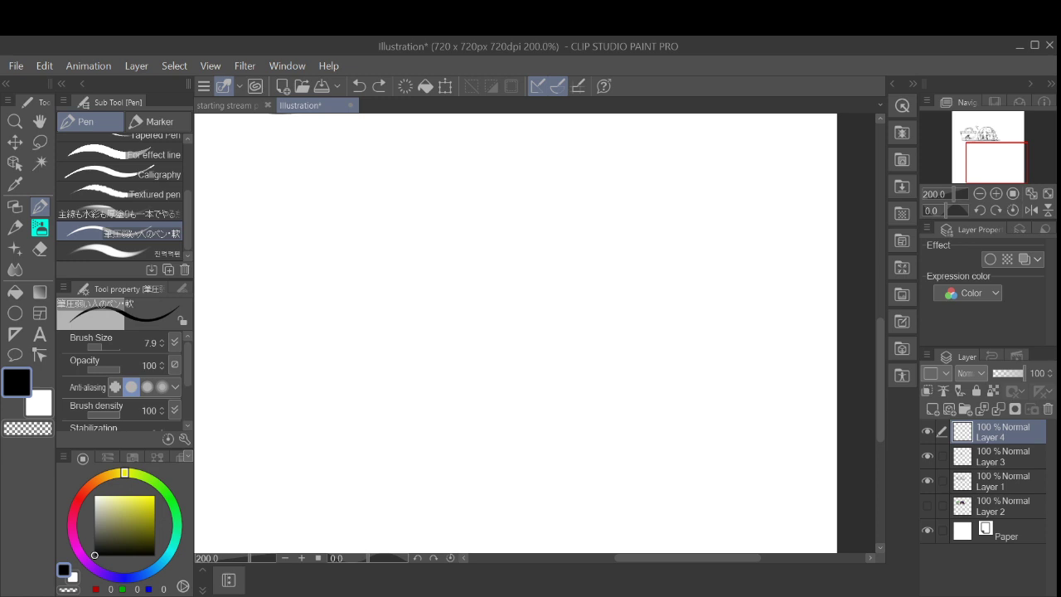
Step: Sketch a circle from two long arcs in the lower canvas area and close its lower-right gap
{"action": "scroll", "coordinate": [594, 315], "scroll_direction": "down", "scroll_amount": 2}
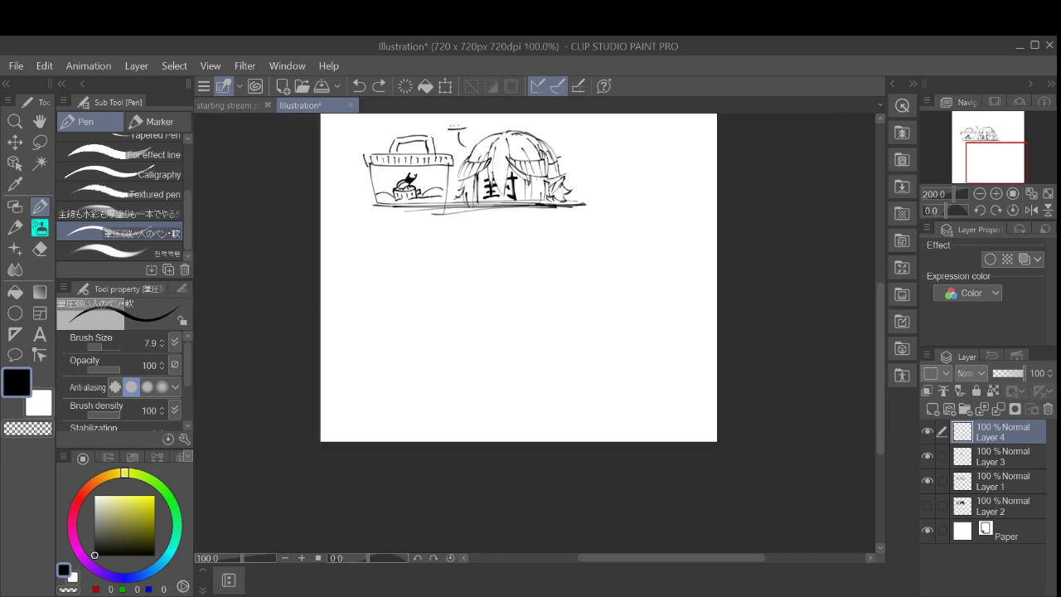
{"action": "scroll", "coordinate": [593, 315], "scroll_direction": "up", "scroll_amount": 1}
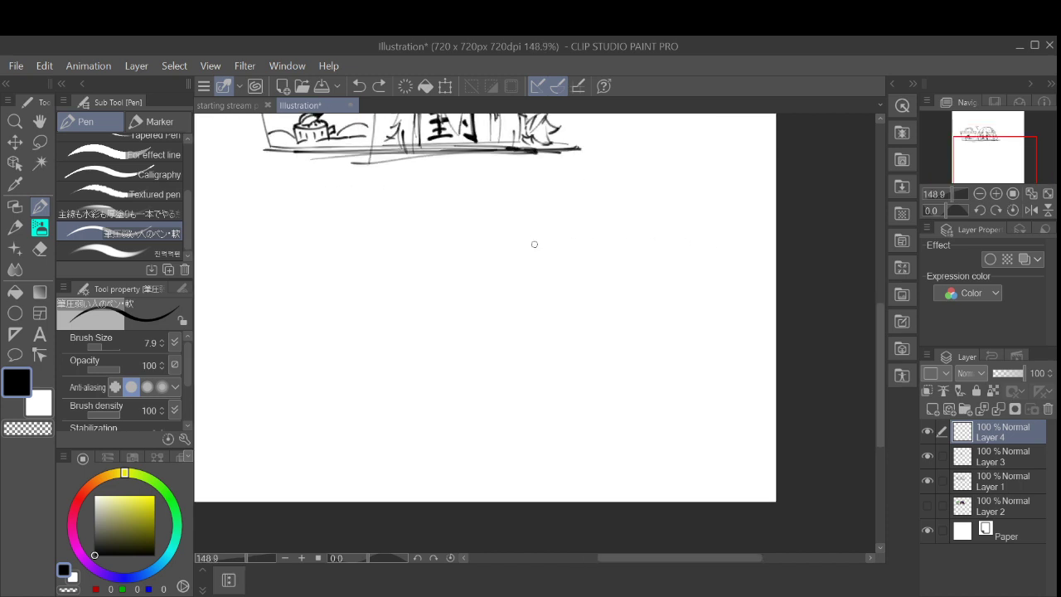
{"action": "left_click_drag", "start_coordinate": [534, 238], "coordinate": [475, 352]}
{"action": "key", "text": "ctrl+z"}
{"action": "left_click_drag", "start_coordinate": [537, 217], "coordinate": [501, 358]}
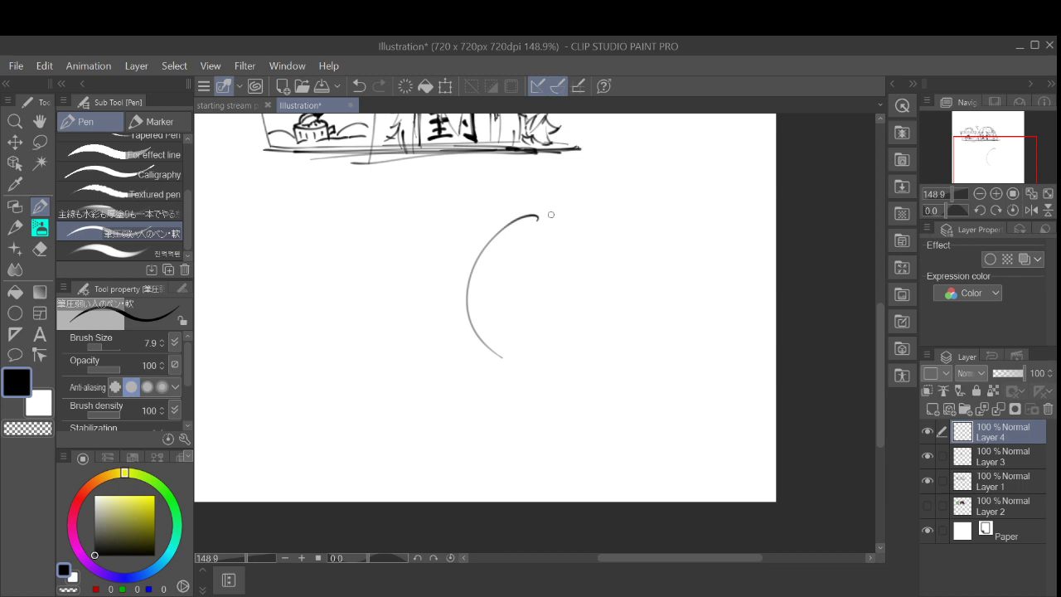
{"action": "key", "text": "ctrl+z"}
{"action": "left_click_drag", "start_coordinate": [535, 212], "coordinate": [566, 377]}
{"action": "mouse_move", "coordinate": [506, 223]}
{"action": "left_mouse_down"}
{"action": "mouse_move", "coordinate": [635, 270]}
{"action": "mouse_move", "coordinate": [612, 358]}
{"action": "left_mouse_up"}
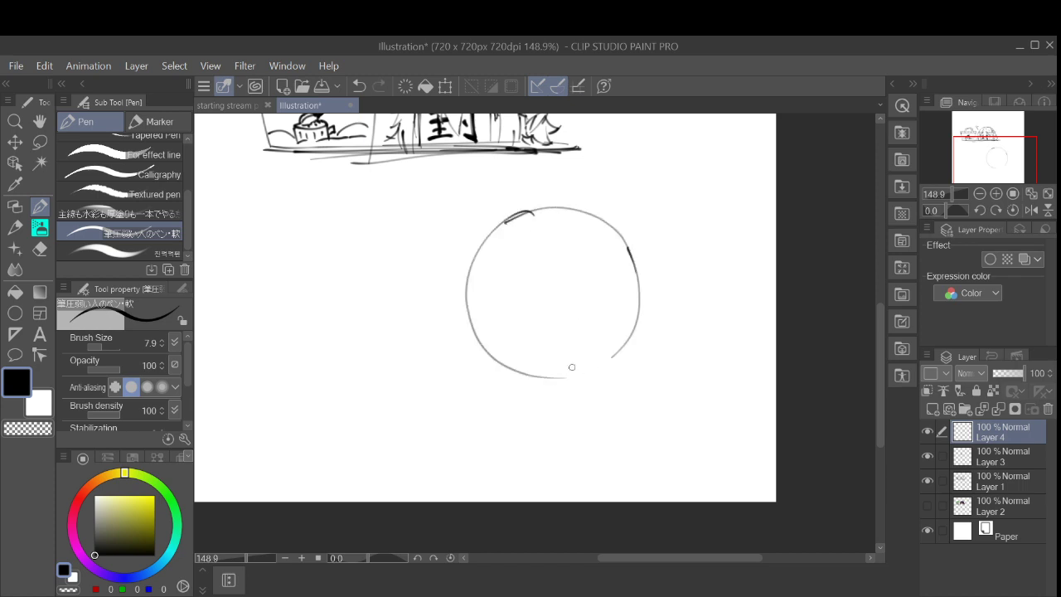
{"action": "left_click", "coordinate": [634, 343]}
{"action": "key", "text": "ctrl+z"}
{"action": "left_click_drag", "start_coordinate": [620, 349], "coordinate": [565, 380]}
Step: Draw a vertical centre line from the circle's middle to well below its lower edge
{"action": "left_click_drag", "start_coordinate": [551, 276], "coordinate": [555, 418]}
{"action": "key", "text": "ctrl+z"}
{"action": "left_click_drag", "start_coordinate": [548, 274], "coordinate": [552, 475]}
Step: Try a jaw line curving from the circle's lower left towards the centre line, then undo its strokes
{"action": "left_click_drag", "start_coordinate": [467, 312], "coordinate": [481, 374]}
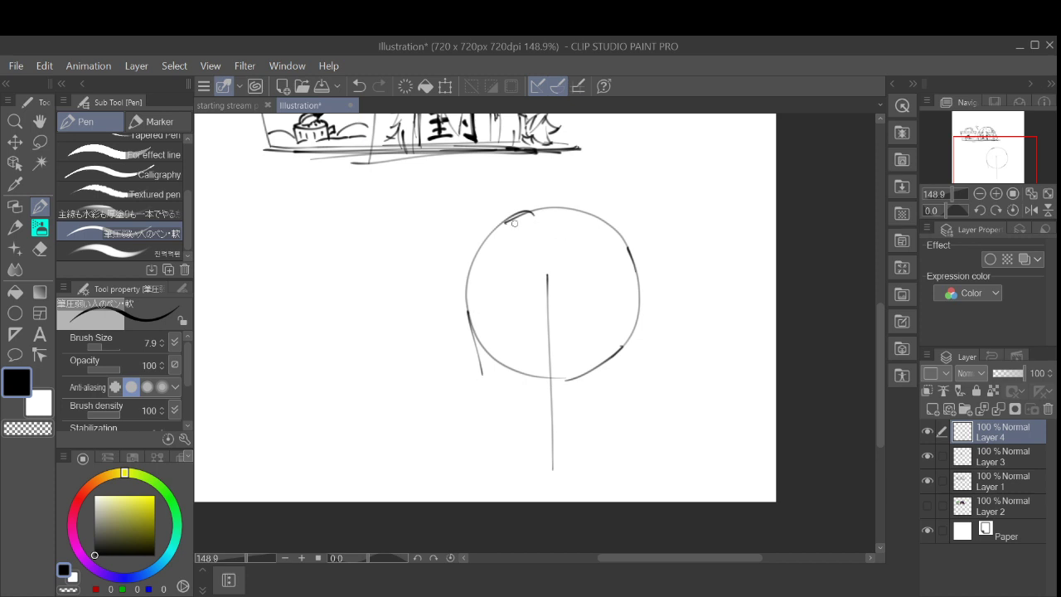
{"action": "key", "text": "ctrl+z"}
{"action": "left_click_drag", "start_coordinate": [470, 325], "coordinate": [493, 374]}
{"action": "left_click_drag", "start_coordinate": [479, 335], "coordinate": [506, 401]}
{"action": "left_click_drag", "start_coordinate": [486, 363], "coordinate": [535, 414]}
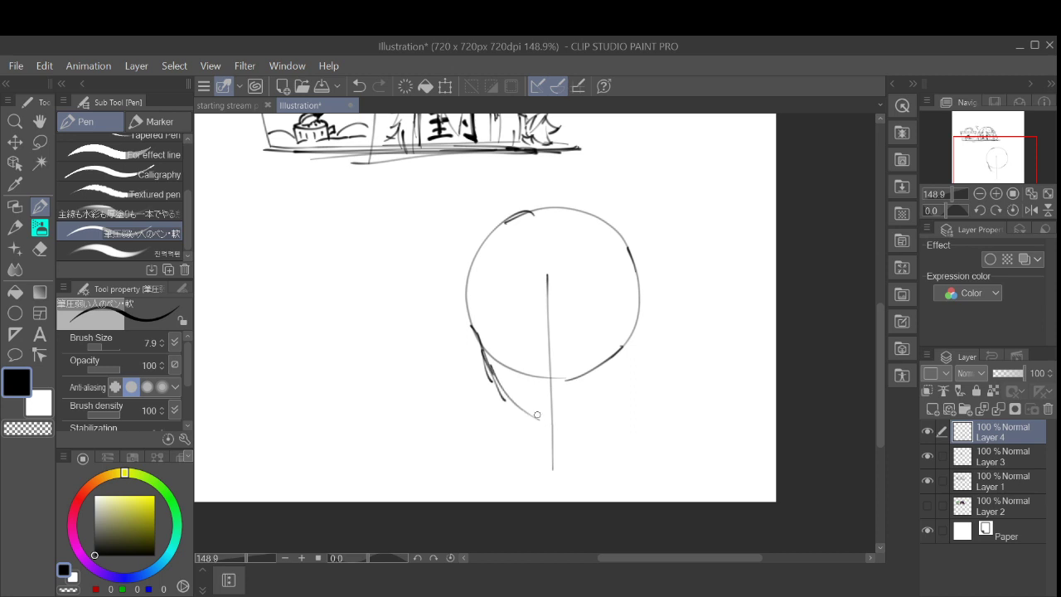
{"action": "key", "text": "ctrl+z"}
{"action": "key", "text": "ctrl+z"}
{"action": "key", "text": "ctrl+z"}
{"action": "key", "text": "ctrl+z"}
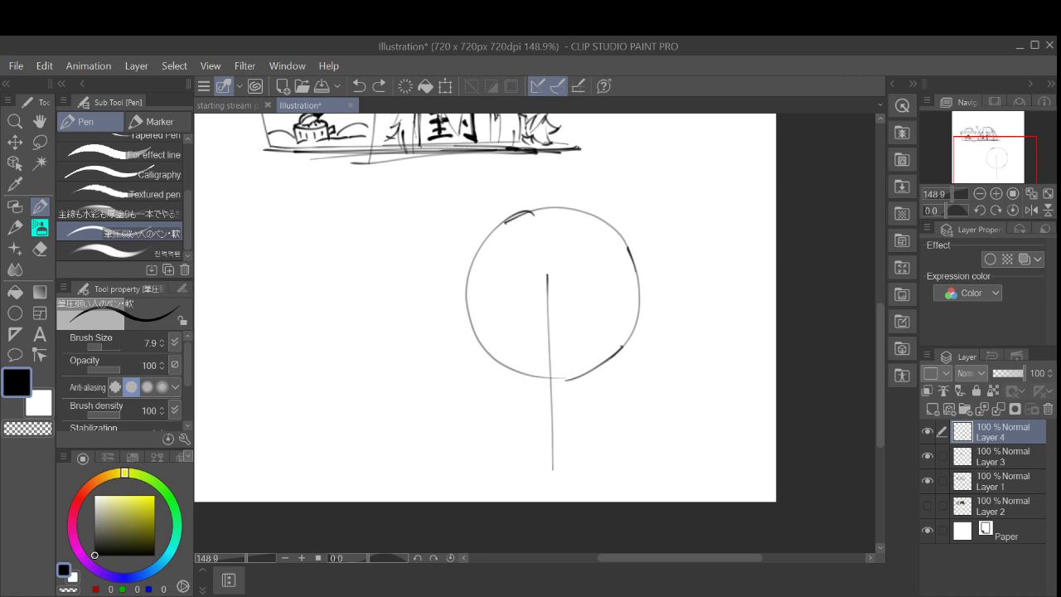
Step: Reinforce the circle's upper-left edge with another curved stroke
{"action": "scroll", "coordinate": [663, 286], "scroll_direction": "up", "scroll_amount": 3}
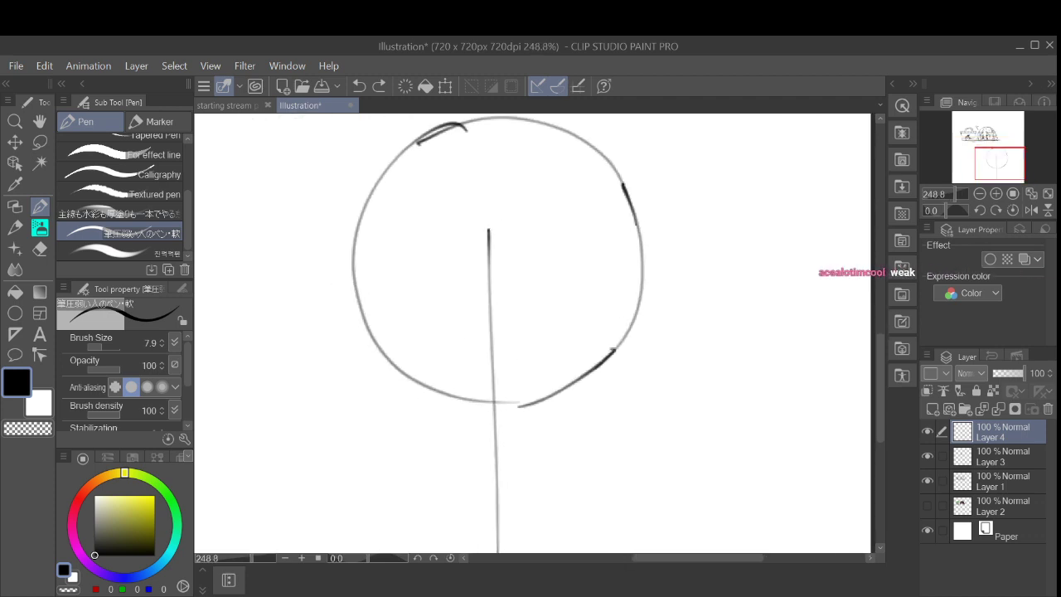
{"action": "scroll", "coordinate": [600, 327], "scroll_direction": "down", "scroll_amount": 2}
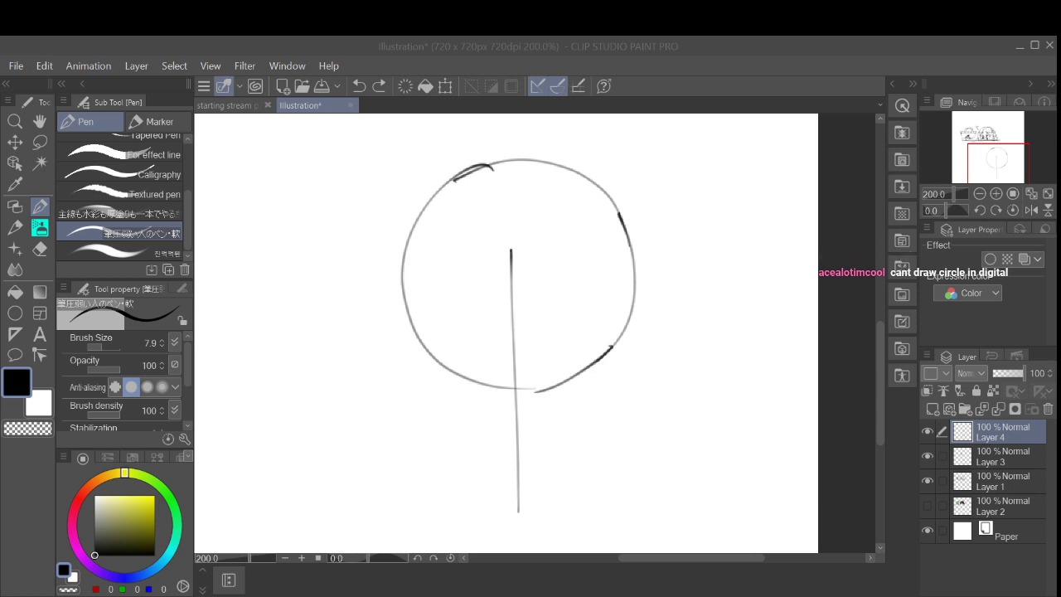
{"action": "left_click_drag", "start_coordinate": [483, 166], "coordinate": [411, 238]}
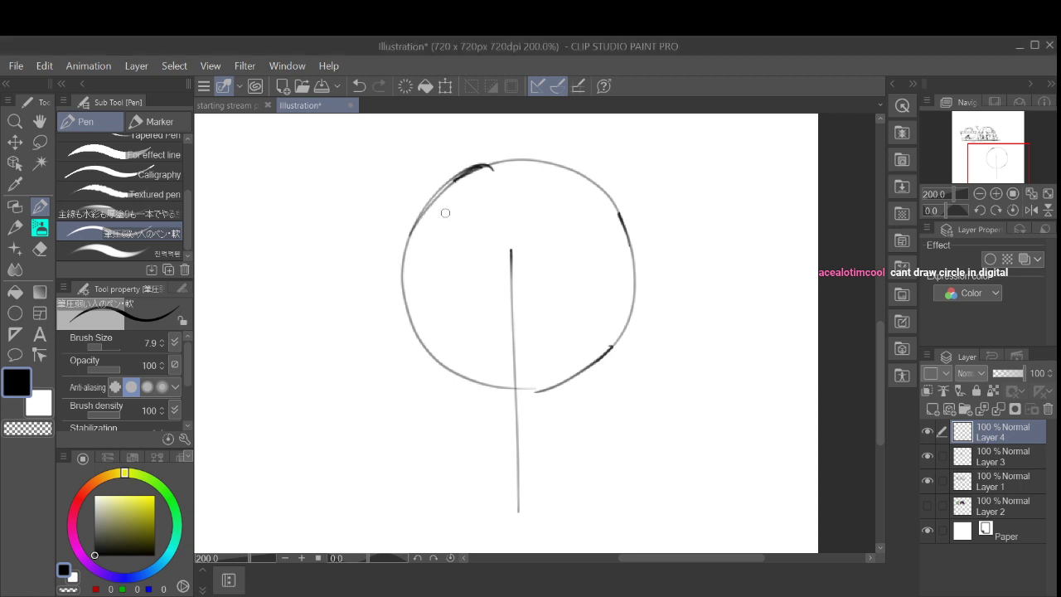
Step: Reinforce the circle's left edge with overlapping curved strokes from the upper left down to the lower left
{"action": "left_click_drag", "start_coordinate": [450, 183], "coordinate": [407, 284]}
{"action": "left_click_drag", "start_coordinate": [416, 229], "coordinate": [419, 343]}
{"action": "mouse_move", "coordinate": [400, 282]}
{"action": "left_mouse_down"}
{"action": "mouse_move", "coordinate": [408, 327]}
{"action": "mouse_move", "coordinate": [438, 365]}
{"action": "left_mouse_up"}
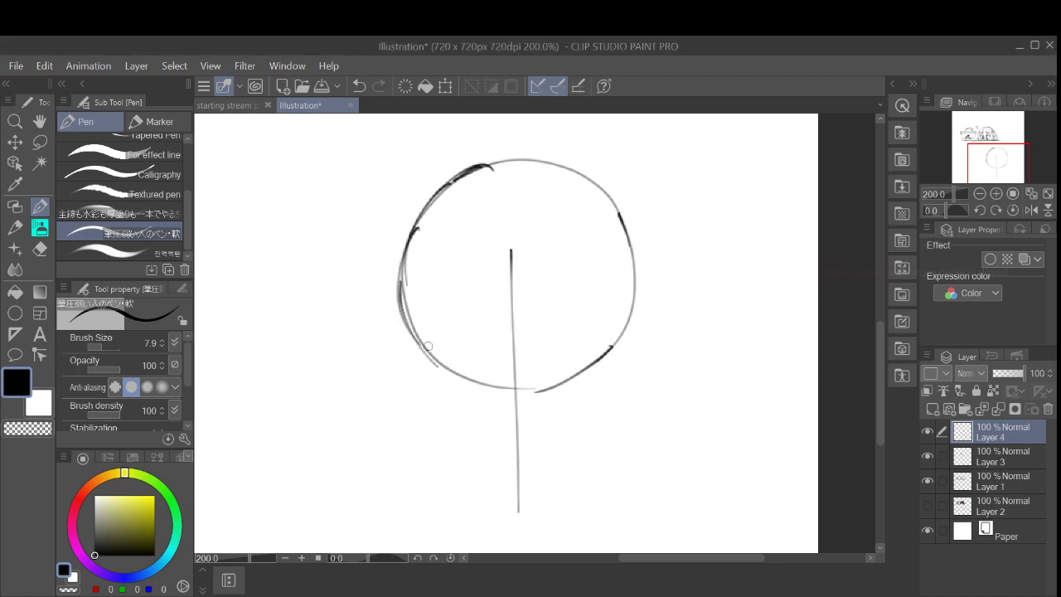
{"action": "scroll", "coordinate": [591, 304], "scroll_direction": "down", "scroll_amount": 3}
{"action": "scroll", "coordinate": [636, 304], "scroll_direction": "up", "scroll_amount": 3}
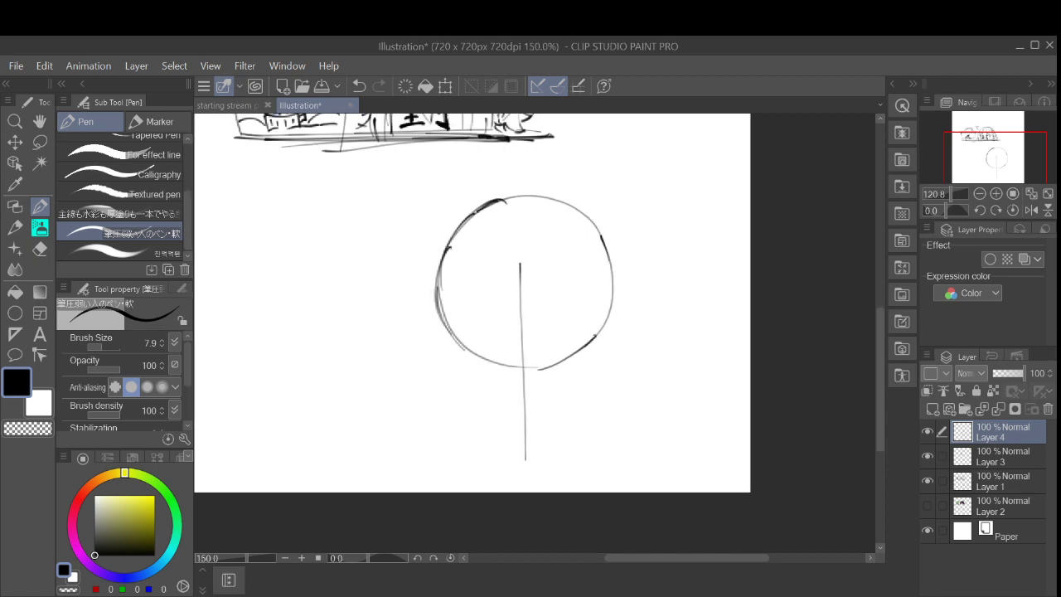
{"action": "mouse_move", "coordinate": [377, 246]}
{"action": "left_mouse_down"}
{"action": "mouse_move", "coordinate": [390, 342]}
{"action": "mouse_move", "coordinate": [442, 383]}
{"action": "left_mouse_up"}
Step: Try a jaw line from the circle's lower-left edge down to the centre line, then undo its strokes
{"action": "left_click_drag", "start_coordinate": [377, 318], "coordinate": [414, 393]}
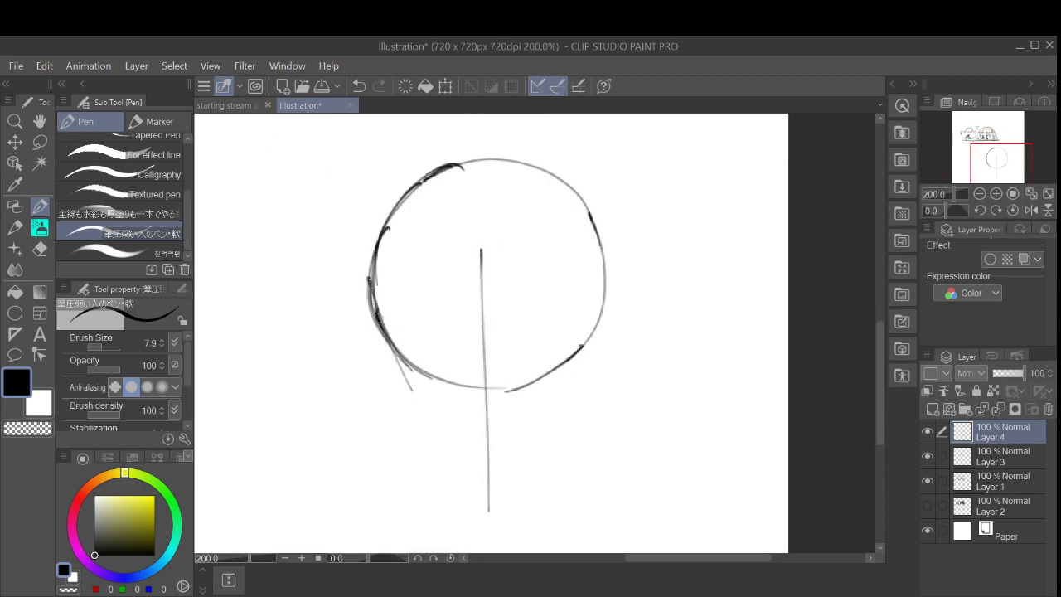
{"action": "left_click_drag", "start_coordinate": [377, 315], "coordinate": [406, 400]}
{"action": "mouse_move", "coordinate": [386, 343]}
{"action": "left_mouse_down"}
{"action": "mouse_move", "coordinate": [415, 417]}
{"action": "mouse_move", "coordinate": [466, 448]}
{"action": "left_mouse_up"}
{"action": "mouse_move", "coordinate": [410, 379]}
{"action": "left_mouse_down"}
{"action": "mouse_move", "coordinate": [469, 447]}
{"action": "mouse_move", "coordinate": [492, 458]}
{"action": "left_mouse_up"}
{"action": "key", "text": "ctrl+z"}
{"action": "key", "text": "ctrl+z"}
{"action": "key", "text": "ctrl+z"}
{"action": "key", "text": "ctrl+z"}
{"action": "key", "text": "ctrl+z"}
{"action": "key", "text": "ctrl+z"}
{"action": "key", "text": "ctrl+z"}
Step: Sketch the left jaw line down to the centre line and start the chin line rising to its right
{"action": "left_click_drag", "start_coordinate": [373, 301], "coordinate": [416, 412]}
{"action": "left_click_drag", "start_coordinate": [390, 339], "coordinate": [428, 425]}
{"action": "left_click_drag", "start_coordinate": [407, 384], "coordinate": [474, 448]}
{"action": "mouse_move", "coordinate": [416, 410]}
{"action": "left_mouse_down"}
{"action": "mouse_move", "coordinate": [499, 453]}
{"action": "mouse_move", "coordinate": [566, 419]}
{"action": "left_mouse_up"}
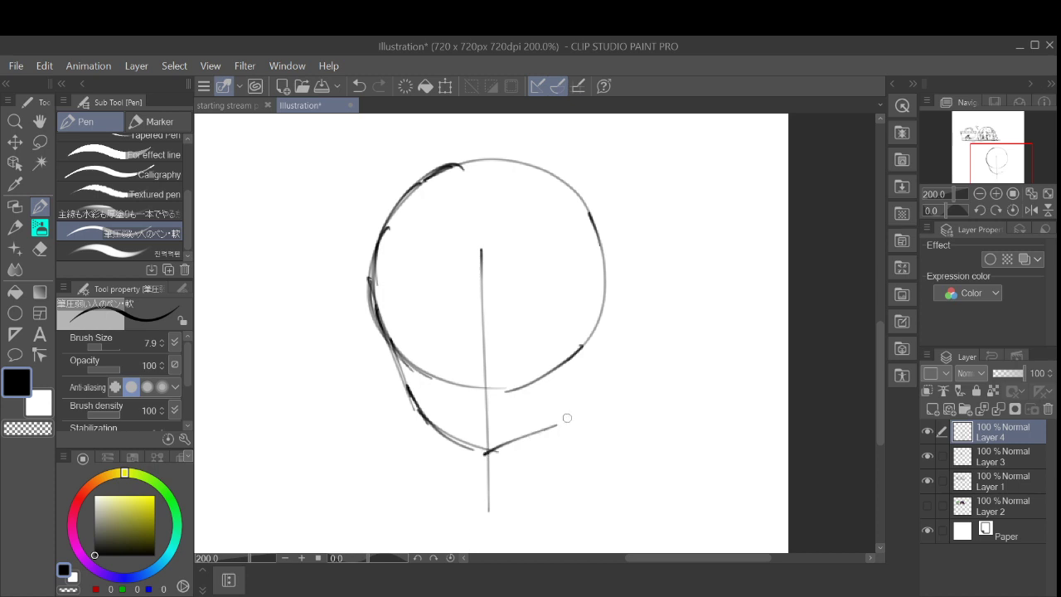
Step: Try joining the chin line to the circle's lower-right edge with several strokes, then undo the jaw's side strokes
{"action": "left_click_drag", "start_coordinate": [492, 451], "coordinate": [574, 408]}
{"action": "left_click_drag", "start_coordinate": [599, 318], "coordinate": [561, 410]}
{"action": "left_click_drag", "start_coordinate": [598, 323], "coordinate": [572, 400]}
{"action": "left_click_drag", "start_coordinate": [585, 355], "coordinate": [560, 408]}
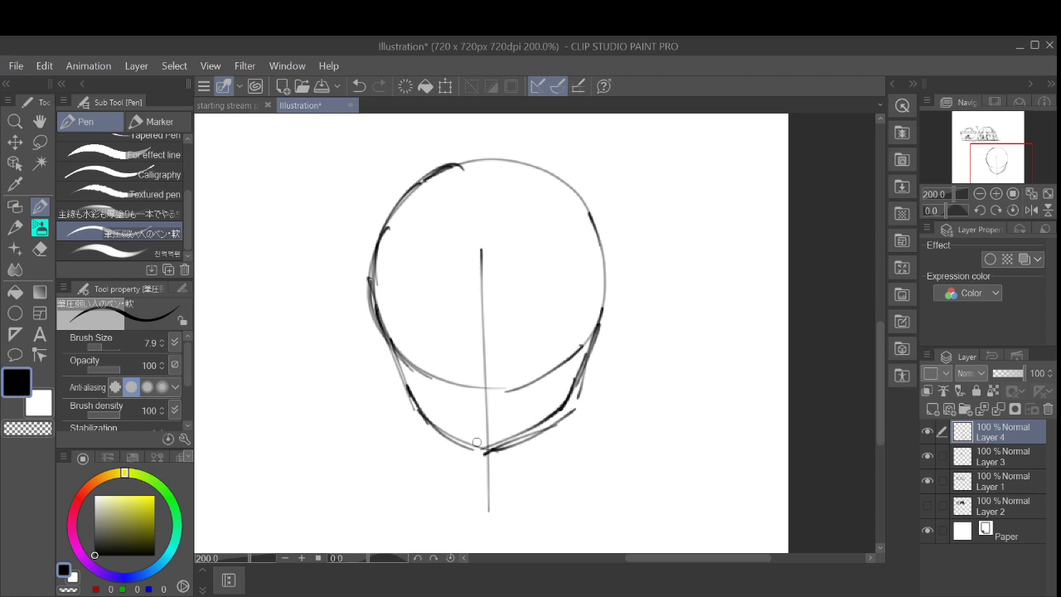
{"action": "key", "text": "ctrl+z"}
{"action": "key", "text": "ctrl+z"}
{"action": "key", "text": "ctrl+z"}
{"action": "key", "text": "ctrl+z"}
{"action": "key", "text": "ctrl+z"}
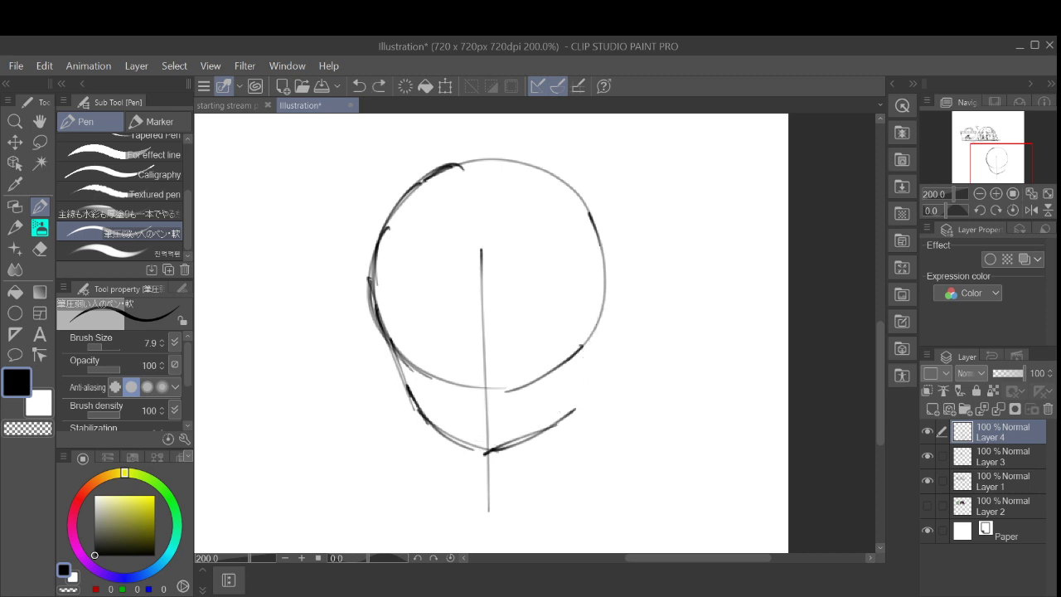
Step: Redraw the right jaw side from the circle to the chin line, then undo both jaw lines
{"action": "left_click_drag", "start_coordinate": [599, 320], "coordinate": [571, 402]}
{"action": "left_click_drag", "start_coordinate": [597, 320], "coordinate": [572, 396]}
{"action": "mouse_move", "coordinate": [591, 338]}
{"action": "left_mouse_down"}
{"action": "mouse_move", "coordinate": [572, 406]}
{"action": "mouse_move", "coordinate": [528, 430]}
{"action": "left_mouse_up"}
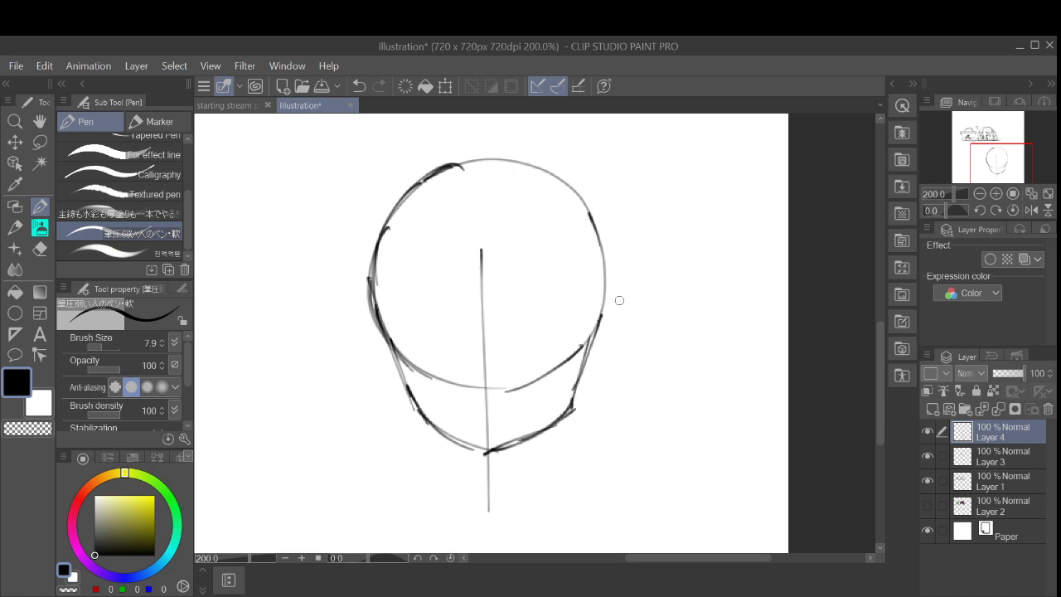
{"action": "key", "text": "ctrl+z"}
{"action": "key", "text": "ctrl+z"}
{"action": "key", "text": "ctrl+z"}
{"action": "key", "text": "ctrl+z"}
{"action": "key", "text": "ctrl+z"}
{"action": "key", "text": "ctrl+z"}
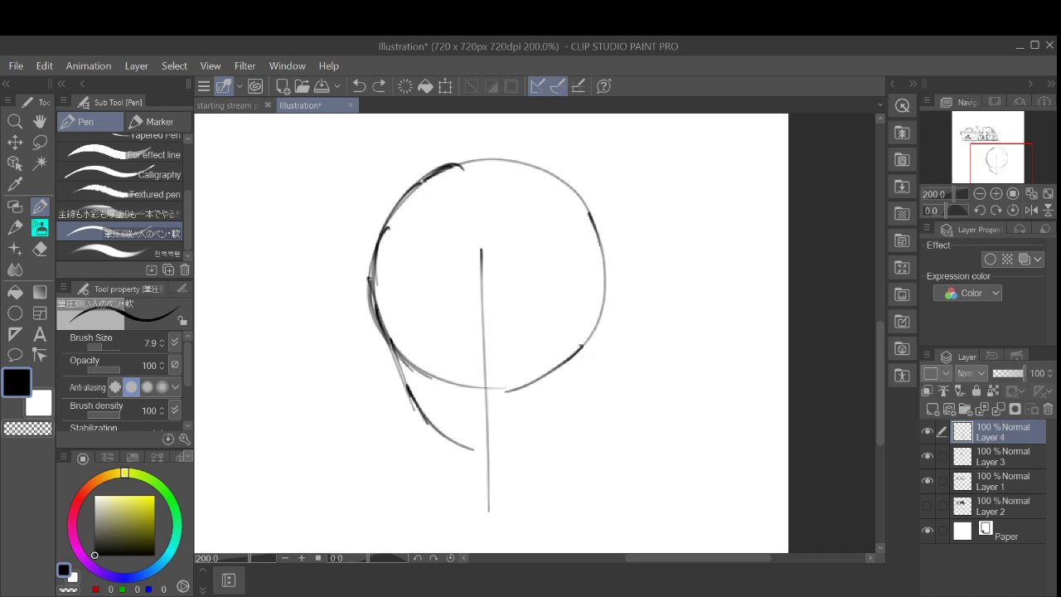
{"action": "key", "text": "ctrl+z"}
{"action": "key", "text": "ctrl+z"}
{"action": "key", "text": "ctrl+z"}
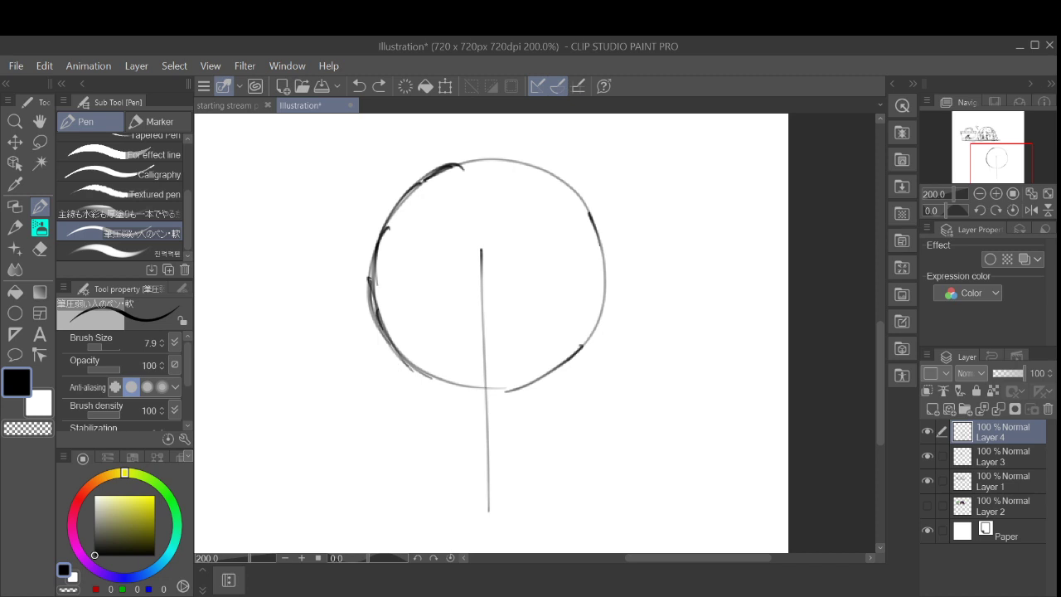
Step: Sketch an angular right jaw line from the circle's lower-right edge to a chin point on the centre line
{"action": "left_click_drag", "start_coordinate": [489, 451], "coordinate": [562, 404]}
{"action": "left_click_drag", "start_coordinate": [595, 327], "coordinate": [561, 406]}
{"action": "mouse_move", "coordinate": [577, 363]}
{"action": "left_mouse_down"}
{"action": "mouse_move", "coordinate": [561, 401]}
{"action": "mouse_move", "coordinate": [485, 449]}
{"action": "left_mouse_up"}
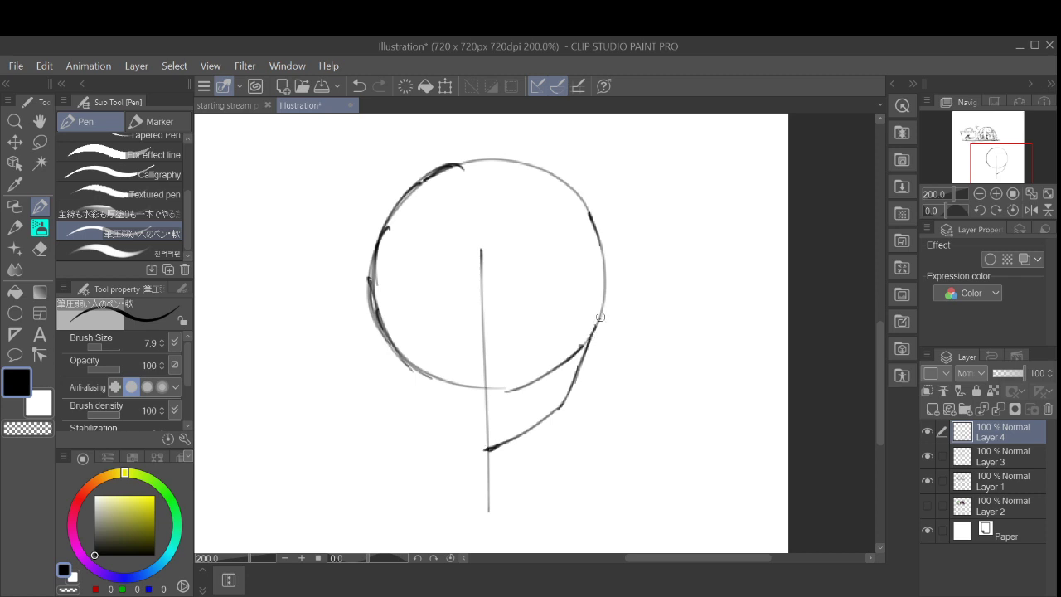
{"action": "left_click_drag", "start_coordinate": [600, 317], "coordinate": [592, 329]}
Step: Try a matching left jaw line from the circle's lower-left edge to the chin point, undoing unsatisfactory strokes
{"action": "mouse_move", "coordinate": [375, 323]}
{"action": "left_mouse_down"}
{"action": "mouse_move", "coordinate": [403, 379]}
{"action": "mouse_move", "coordinate": [464, 438]}
{"action": "left_mouse_up"}
{"action": "key", "text": "ctrl+z"}
{"action": "key", "text": "ctrl+z"}
{"action": "mouse_move", "coordinate": [388, 345]}
{"action": "left_mouse_down"}
{"action": "mouse_move", "coordinate": [409, 400]}
{"action": "mouse_move", "coordinate": [409, 388]}
{"action": "mouse_move", "coordinate": [486, 449]}
{"action": "left_mouse_up"}
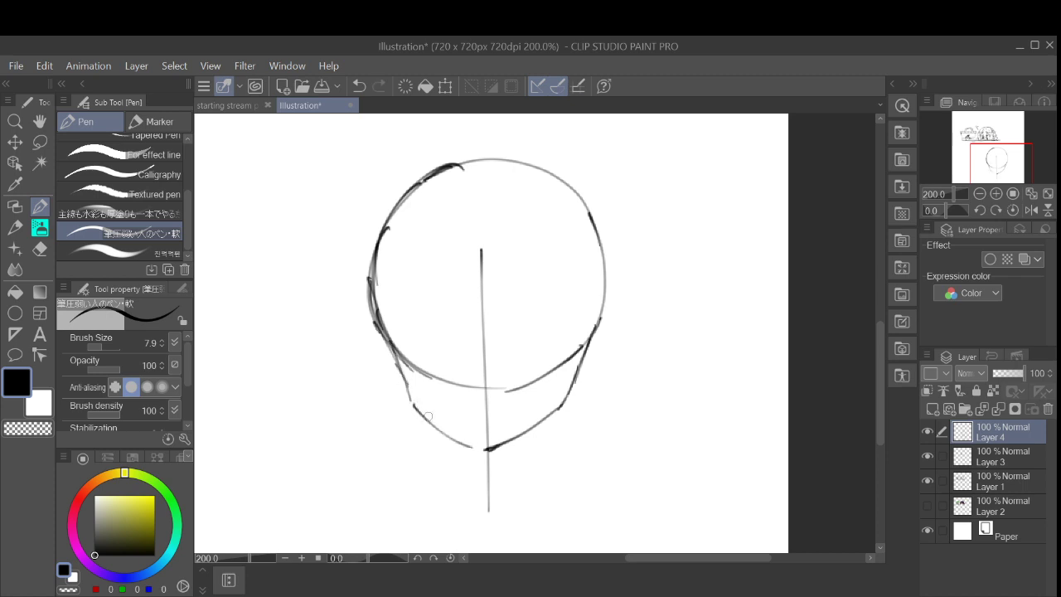
{"action": "left_click_drag", "start_coordinate": [418, 410], "coordinate": [489, 449]}
{"action": "left_click_drag", "start_coordinate": [521, 267], "coordinate": [516, 269]}
{"action": "key", "text": "ctrl+z"}
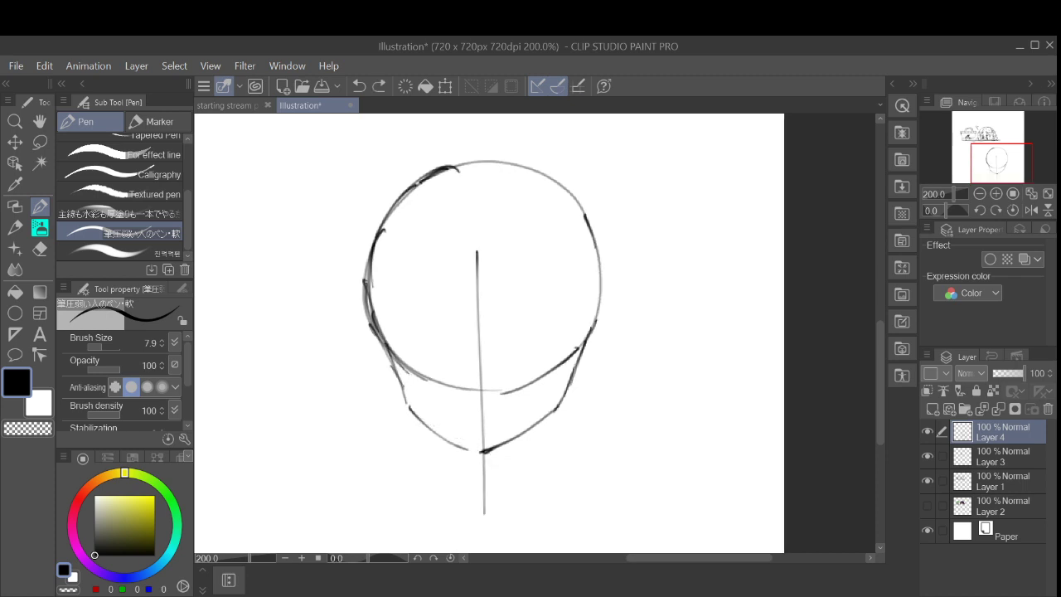
{"action": "key", "text": "ctrl+z"}
Step: Redraw the lower left jaw segment to meet the chin point and darken the left jaw corner
{"action": "mouse_move", "coordinate": [405, 396]}
{"action": "left_mouse_down"}
{"action": "mouse_move", "coordinate": [417, 417]}
{"action": "mouse_move", "coordinate": [488, 450]}
{"action": "left_mouse_up"}
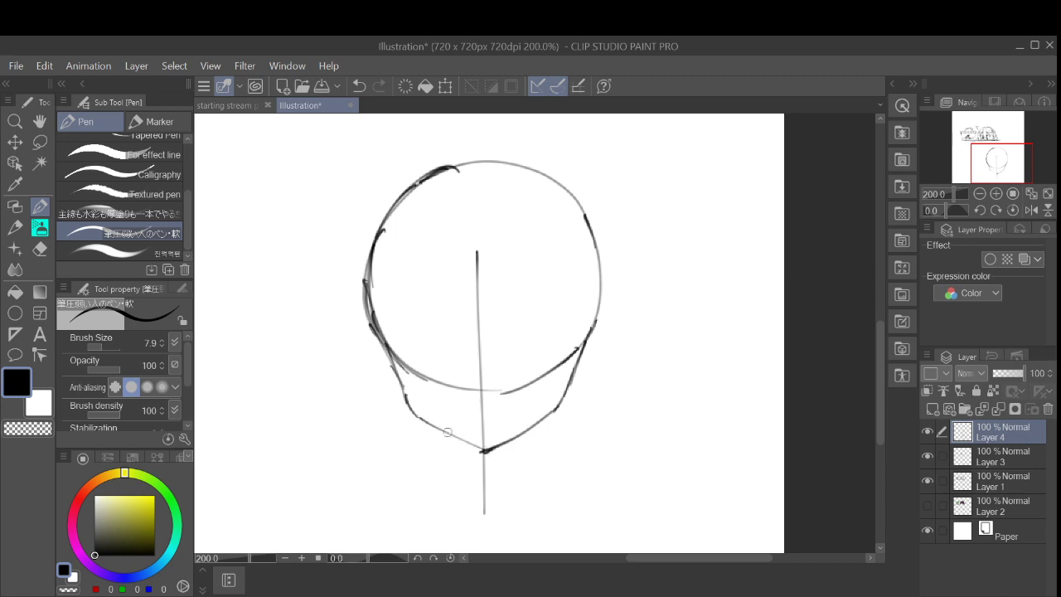
{"action": "left_click_drag", "start_coordinate": [437, 423], "coordinate": [485, 449]}
{"action": "key", "text": "ctrl+z"}
{"action": "key", "text": "ctrl+z"}
{"action": "left_click_drag", "start_coordinate": [415, 412], "coordinate": [484, 451]}
{"action": "mouse_move", "coordinate": [411, 410]}
{"action": "left_mouse_down"}
{"action": "mouse_move", "coordinate": [385, 336]}
{"action": "mouse_move", "coordinate": [419, 416]}
{"action": "left_mouse_up"}
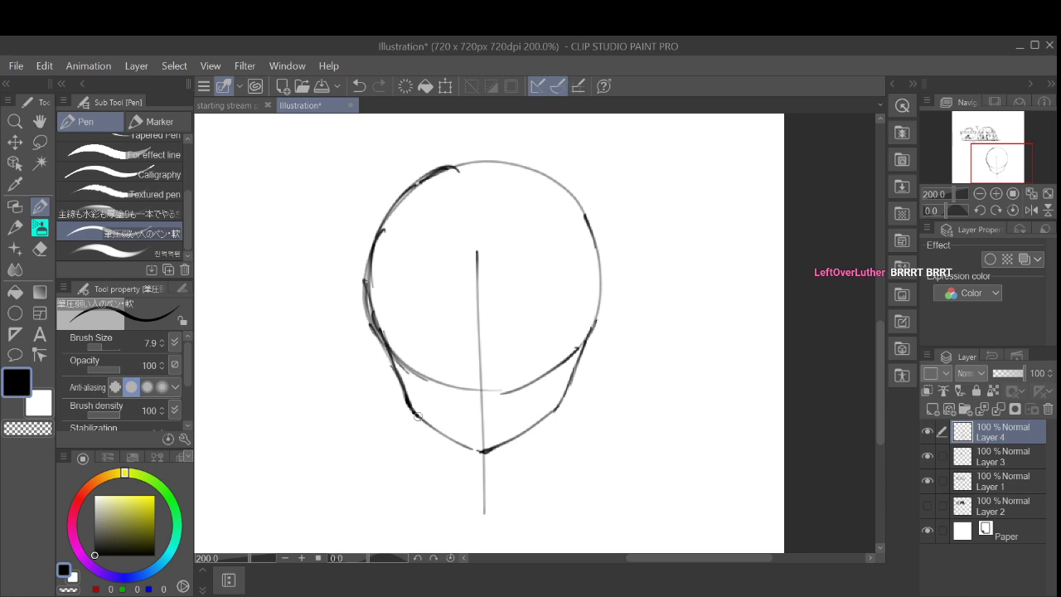
Step: Undo both jaw lines back to the plain circle and its vertical centre line
{"action": "scroll", "coordinate": [598, 394], "scroll_direction": "down", "scroll_amount": 3}
{"action": "scroll", "coordinate": [531, 332], "scroll_direction": "up", "scroll_amount": 1}
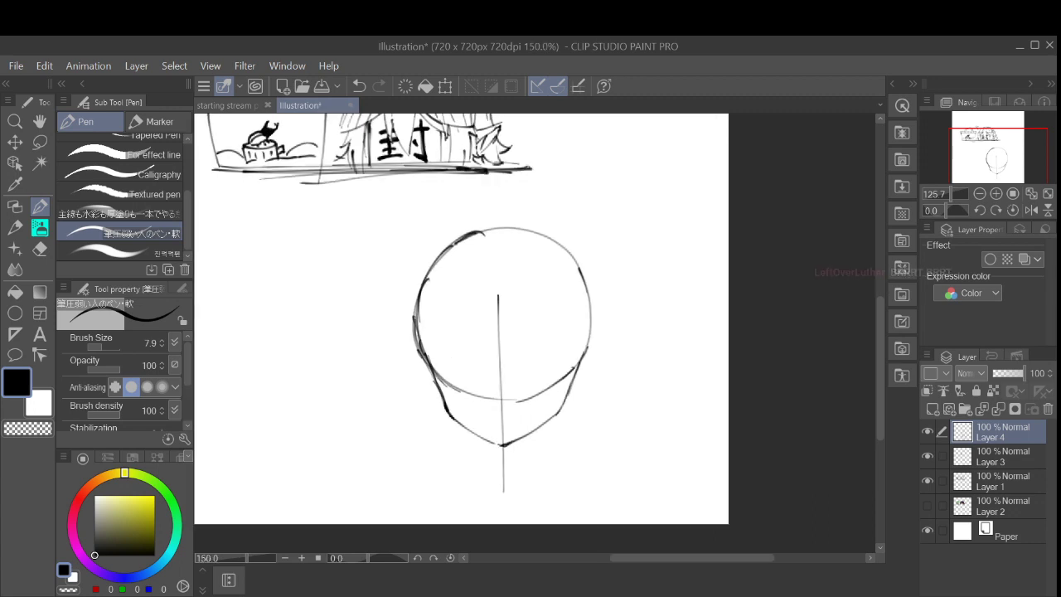
{"action": "scroll", "coordinate": [531, 332], "scroll_direction": "up", "scroll_amount": 2}
{"action": "key", "text": "ctrl+z"}
{"action": "key", "text": "ctrl+z"}
{"action": "key", "text": "ctrl+z"}
{"action": "key", "text": "ctrl+z"}
{"action": "key", "text": "ctrl+z"}
{"action": "key", "text": "ctrl+z"}
{"action": "key", "text": "ctrl+z"}
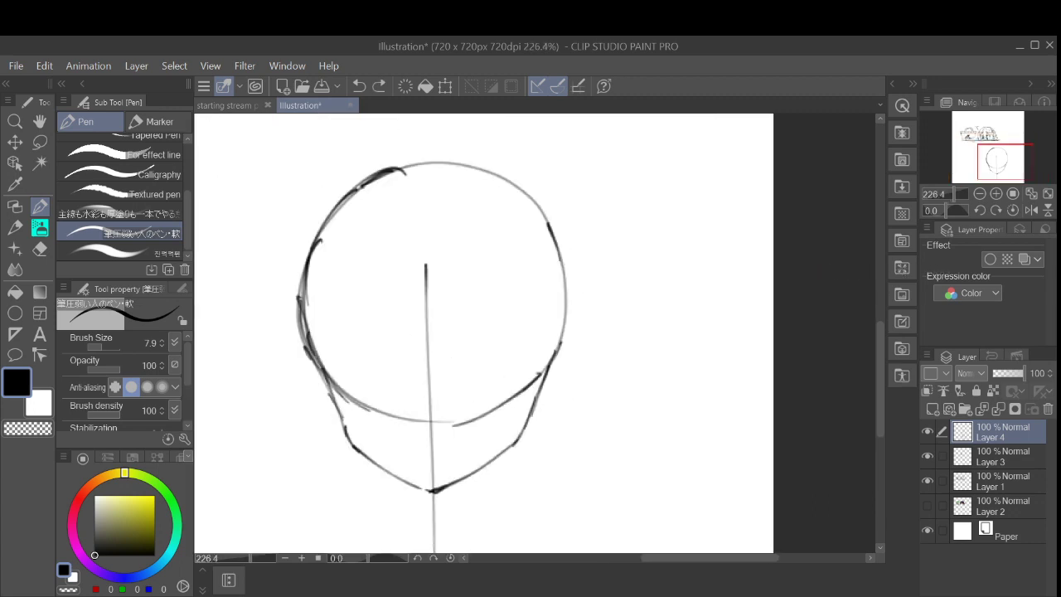
{"action": "key", "text": "ctrl+z"}
{"action": "key", "text": "ctrl+z"}
{"action": "key", "text": "ctrl+z"}
{"action": "key", "text": "ctrl+z"}
{"action": "key", "text": "ctrl+z"}
{"action": "key", "text": "ctrl+z"}
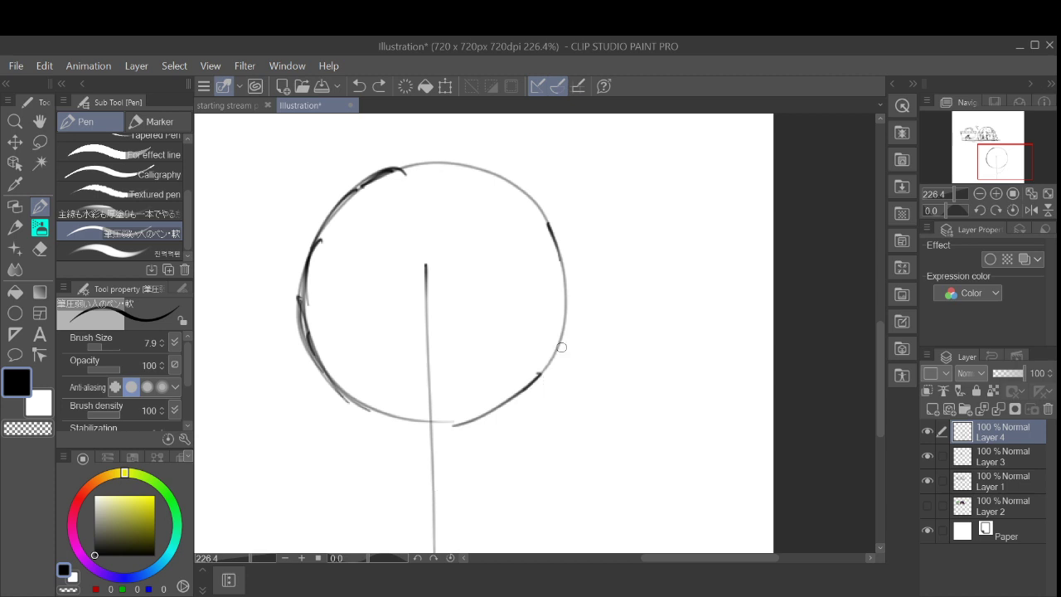
Step: Sketch a right jaw line with a darker corner, running from the circle's right edge to the centre line
{"action": "left_click_drag", "start_coordinate": [567, 328], "coordinate": [524, 435]}
{"action": "left_click_drag", "start_coordinate": [553, 361], "coordinate": [519, 442]}
{"action": "left_click_drag", "start_coordinate": [551, 363], "coordinate": [508, 442]}
{"action": "mouse_move", "coordinate": [520, 424]}
{"action": "left_mouse_down"}
{"action": "mouse_move", "coordinate": [420, 474]}
{"action": "mouse_move", "coordinate": [492, 422]}
{"action": "left_mouse_up"}
{"action": "key", "text": "ctrl+z"}
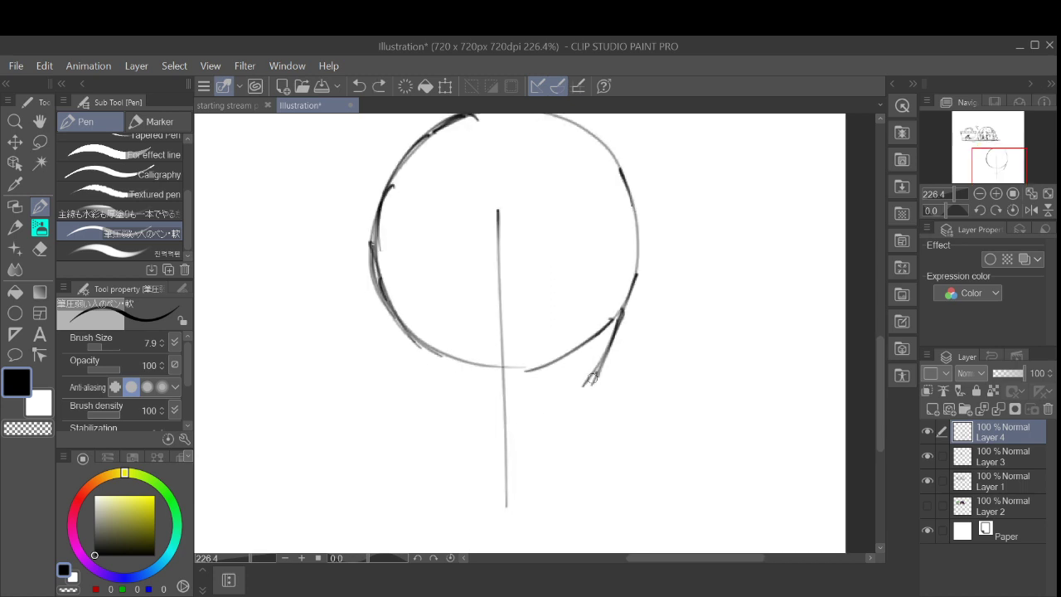
{"action": "left_click_drag", "start_coordinate": [596, 374], "coordinate": [517, 421]}
{"action": "left_click_drag", "start_coordinate": [599, 368], "coordinate": [506, 436]}
{"action": "left_click_drag", "start_coordinate": [631, 290], "coordinate": [637, 286]}
{"action": "left_click_drag", "start_coordinate": [676, 248], "coordinate": [674, 240]}
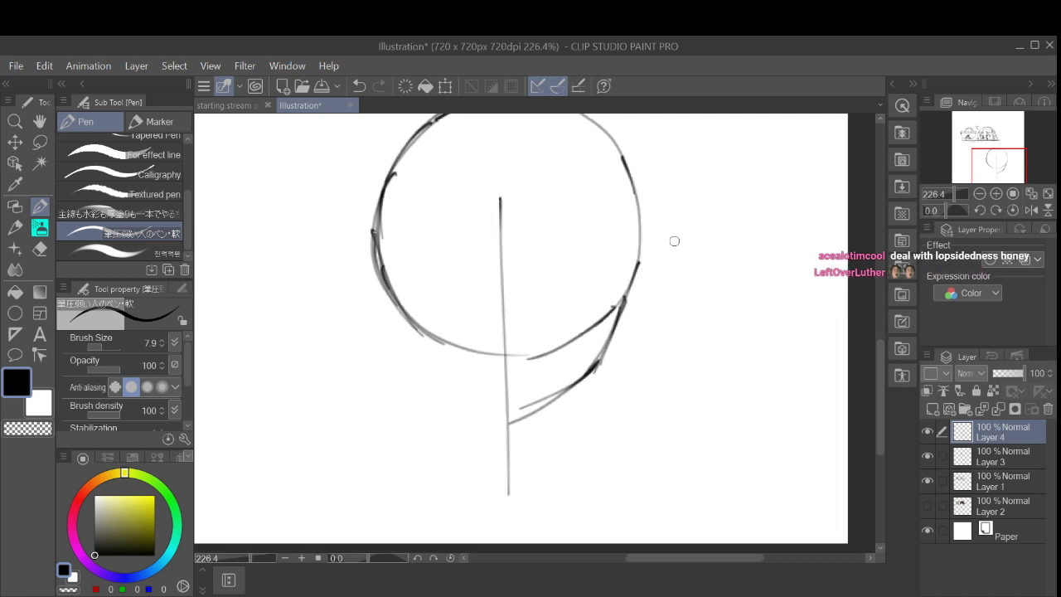
{"action": "left_click_drag", "start_coordinate": [653, 311], "coordinate": [649, 316]}
Step: Undo all strokes of the right jaw line
{"action": "key", "text": "ctrl+z"}
{"action": "key", "text": "ctrl+z"}
{"action": "key", "text": "ctrl+z"}
{"action": "key", "text": "ctrl+z"}
{"action": "key", "text": "ctrl+z"}
{"action": "key", "text": "ctrl+z"}
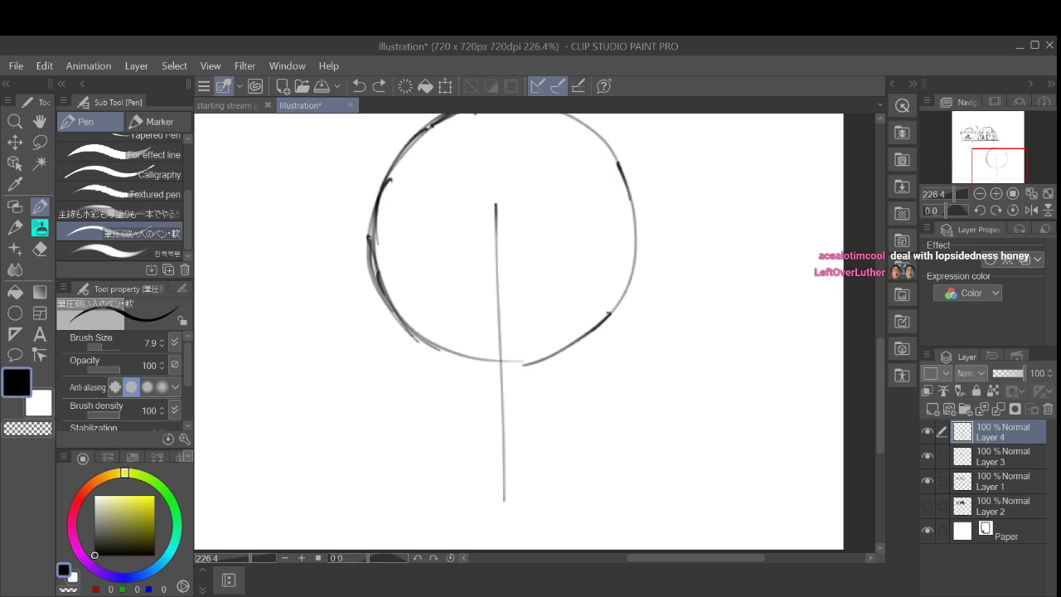
Step: Try the left jaw line with several strokes from the circle's lower-left edge towards the centre line, undoing each attempt
{"action": "left_click_drag", "start_coordinate": [374, 276], "coordinate": [418, 389]}
{"action": "key", "text": "ctrl+z"}
{"action": "left_click_drag", "start_coordinate": [383, 297], "coordinate": [433, 387]}
{"action": "key", "text": "ctrl+z"}
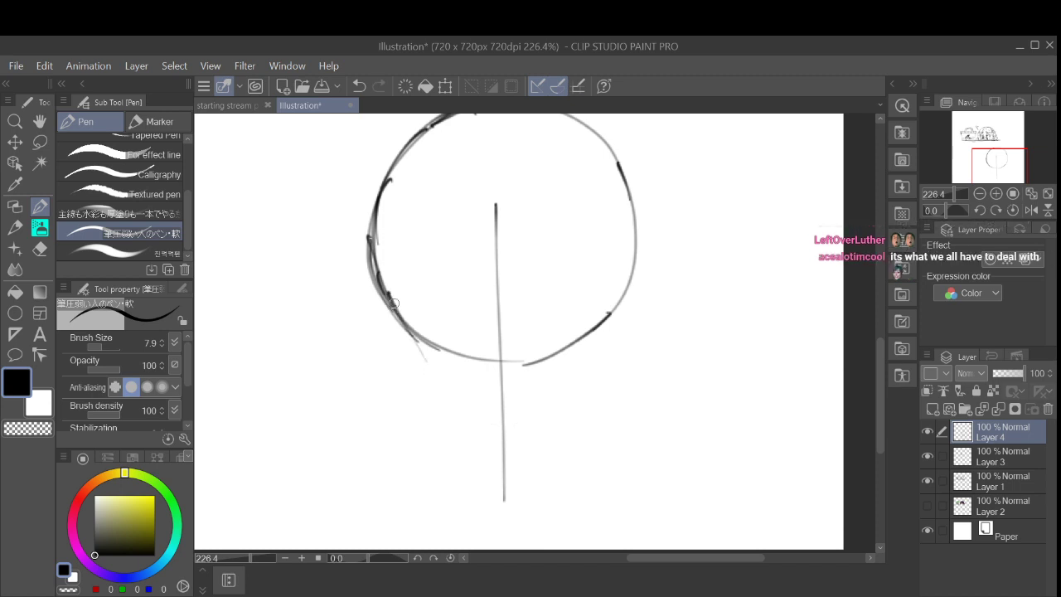
{"action": "left_click_drag", "start_coordinate": [394, 304], "coordinate": [428, 389]}
{"action": "left_click_drag", "start_coordinate": [428, 388], "coordinate": [488, 421]}
{"action": "key", "text": "ctrl+z"}
{"action": "key", "text": "ctrl+z"}
{"action": "key", "text": "ctrl+z"}
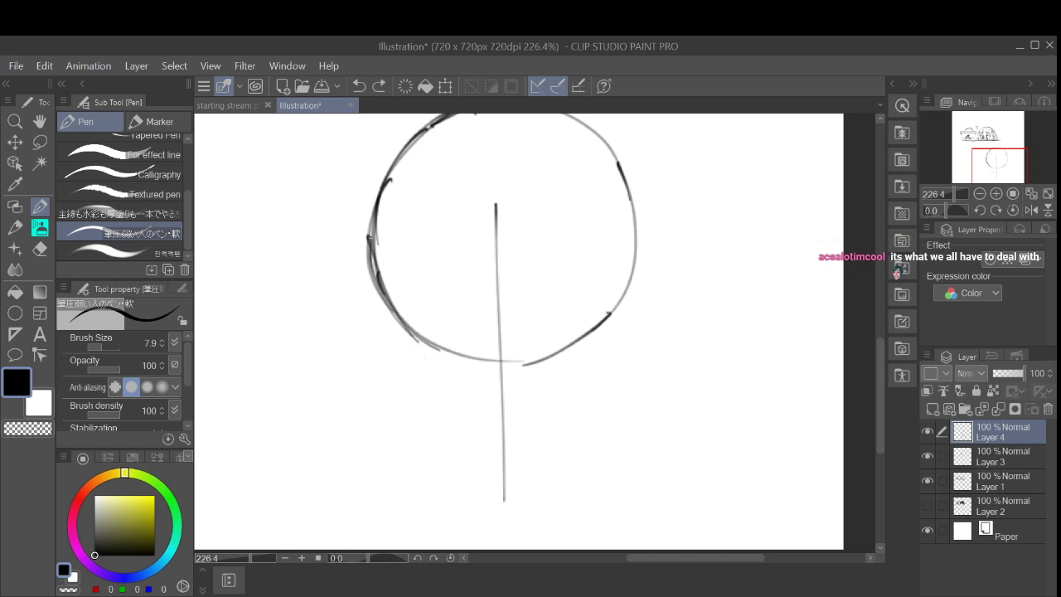
Step: Try a shorter jaw with the chin closer to the circle, drawing its right side, then undo the strokes
{"action": "mouse_move", "coordinate": [397, 313]}
{"action": "left_mouse_down"}
{"action": "mouse_move", "coordinate": [434, 379]}
{"action": "mouse_move", "coordinate": [511, 428]}
{"action": "mouse_move", "coordinate": [597, 355]}
{"action": "left_mouse_up"}
{"action": "key", "text": "ctrl+z"}
{"action": "key", "text": "ctrl+z"}
{"action": "left_click_drag", "start_coordinate": [635, 264], "coordinate": [597, 356]}
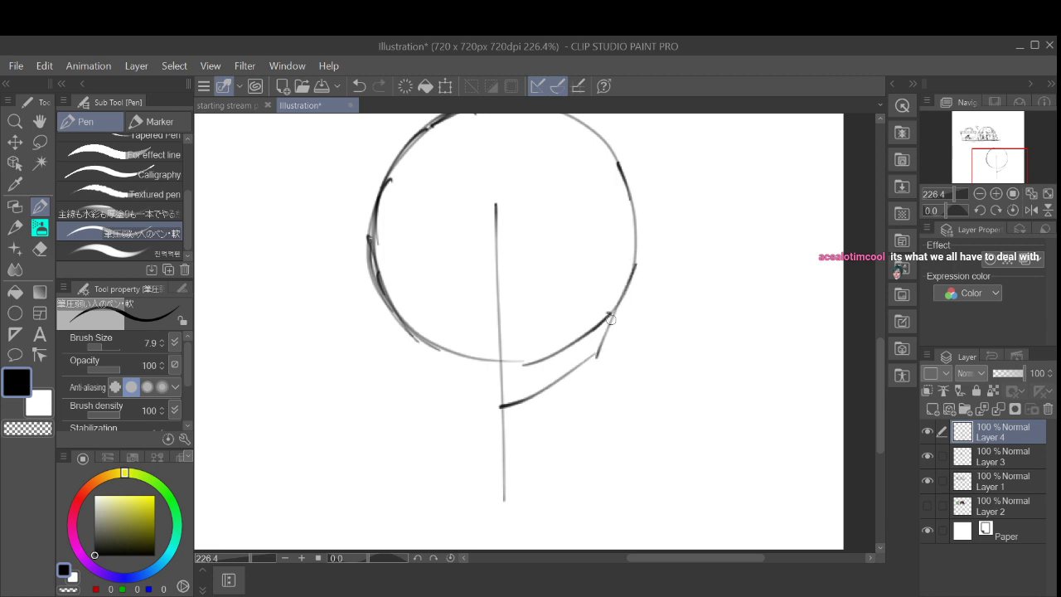
{"action": "left_click_drag", "start_coordinate": [610, 318], "coordinate": [605, 379]}
{"action": "key", "text": "ctrl+z"}
{"action": "key", "text": "ctrl+z"}
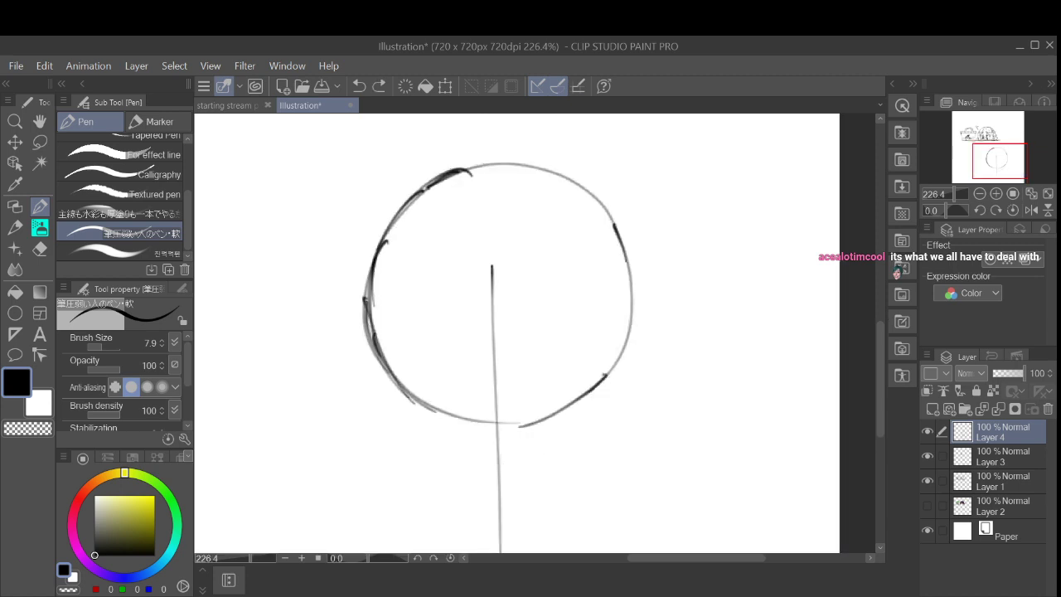
Step: Draw a horizontal guide line across the circle's lower part and extend the vertical centre line up near its top
{"action": "mouse_move", "coordinate": [372, 360]}
{"action": "left_mouse_down"}
{"action": "mouse_move", "coordinate": [439, 338]}
{"action": "mouse_move", "coordinate": [580, 334]}
{"action": "left_mouse_up"}
{"action": "key", "text": "ctrl+z"}
{"action": "left_click_drag", "start_coordinate": [381, 363], "coordinate": [611, 348]}
{"action": "key", "text": "ctrl+z"}
{"action": "left_click_drag", "start_coordinate": [388, 359], "coordinate": [632, 358]}
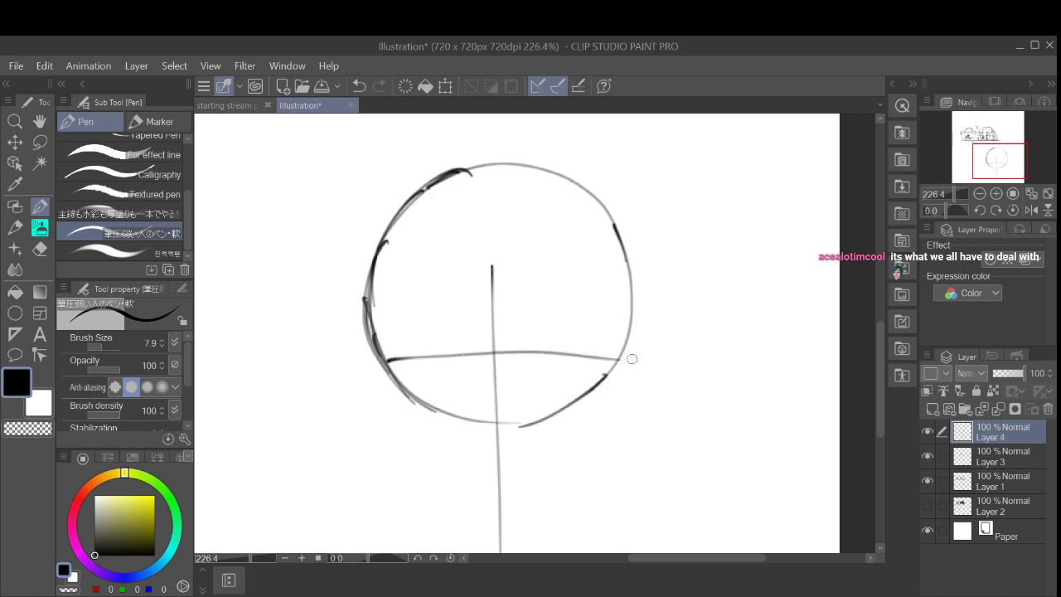
{"action": "left_click_drag", "start_coordinate": [494, 184], "coordinate": [495, 376]}
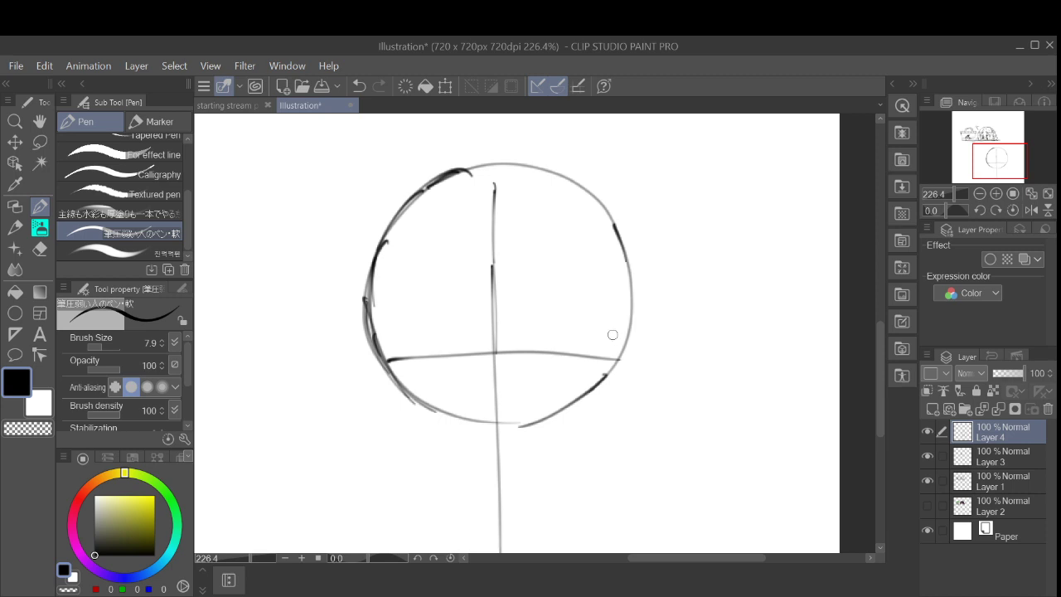
Step: Sketch the right and left jaw lines from the ends of the horizontal guide to a chin point on the centre line
{"action": "mouse_move", "coordinate": [613, 335]}
{"action": "left_mouse_down"}
{"action": "mouse_move", "coordinate": [585, 256]}
{"action": "mouse_move", "coordinate": [603, 321]}
{"action": "mouse_move", "coordinate": [555, 396]}
{"action": "left_mouse_up"}
{"action": "mouse_move", "coordinate": [592, 336]}
{"action": "left_mouse_down"}
{"action": "mouse_move", "coordinate": [561, 392]}
{"action": "mouse_move", "coordinate": [483, 430]}
{"action": "left_mouse_up"}
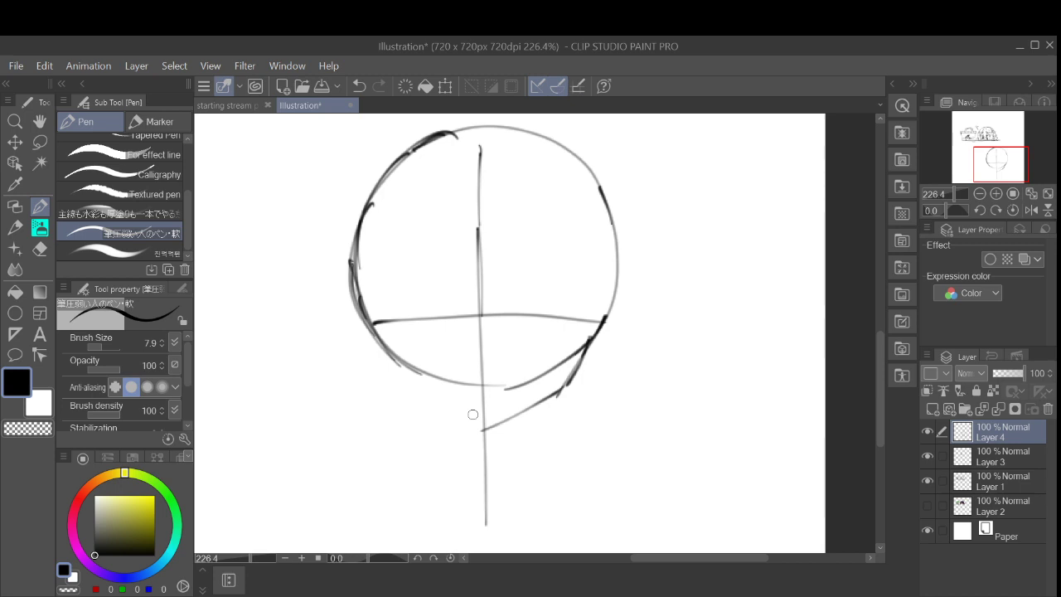
{"action": "mouse_move", "coordinate": [364, 319]}
{"action": "left_mouse_down"}
{"action": "mouse_move", "coordinate": [397, 382]}
{"action": "mouse_move", "coordinate": [474, 426]}
{"action": "left_mouse_up"}
{"action": "left_click_drag", "start_coordinate": [442, 411], "coordinate": [489, 430]}
{"action": "left_click_drag", "start_coordinate": [366, 320], "coordinate": [410, 391]}
{"action": "left_click_drag", "start_coordinate": [381, 348], "coordinate": [417, 399]}
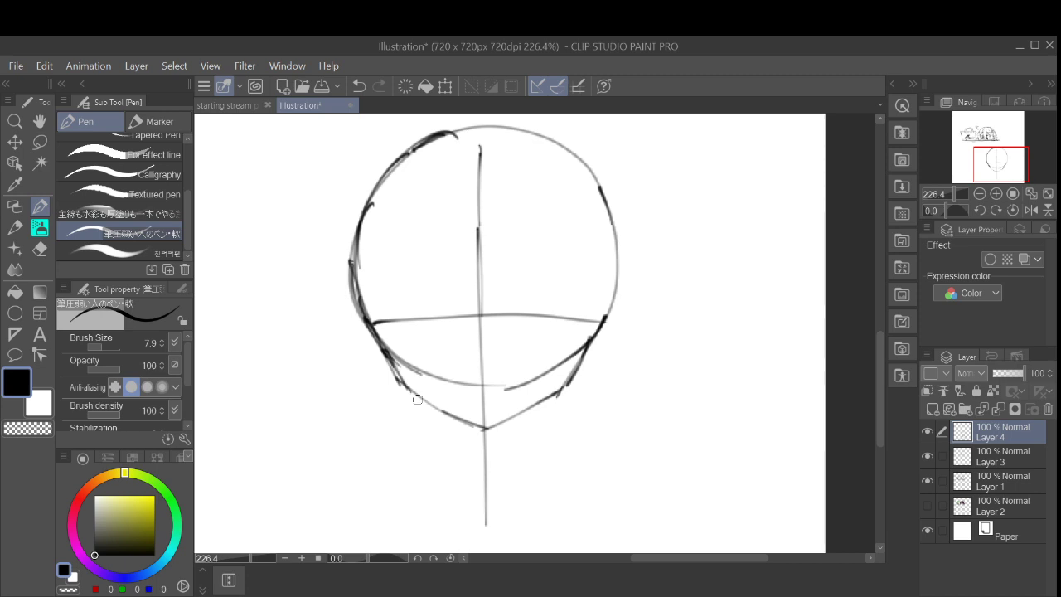
Step: Darken the head's lower side edges and the left jaw line, undoing unwanted strokes
{"action": "mouse_move", "coordinate": [614, 274]}
{"action": "left_mouse_down"}
{"action": "mouse_move", "coordinate": [610, 311]}
{"action": "mouse_move", "coordinate": [590, 331]}
{"action": "left_mouse_up"}
{"action": "mouse_move", "coordinate": [351, 265]}
{"action": "left_mouse_down"}
{"action": "mouse_move", "coordinate": [407, 390]}
{"action": "mouse_move", "coordinate": [461, 419]}
{"action": "left_mouse_up"}
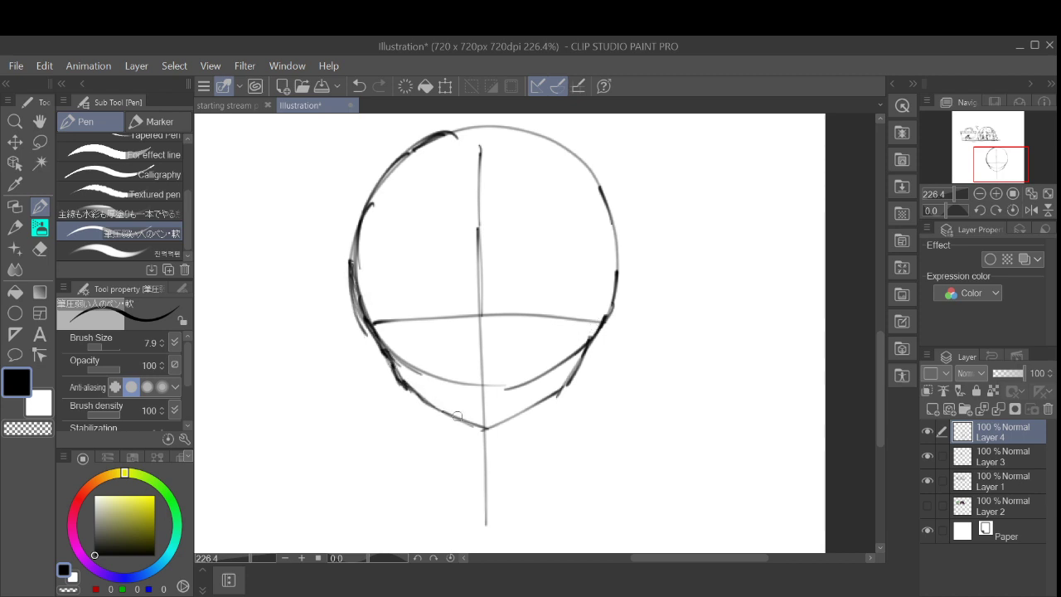
{"action": "key", "text": "ctrl+z"}
{"action": "key", "text": "ctrl+z"}
{"action": "key", "text": "ctrl+z"}
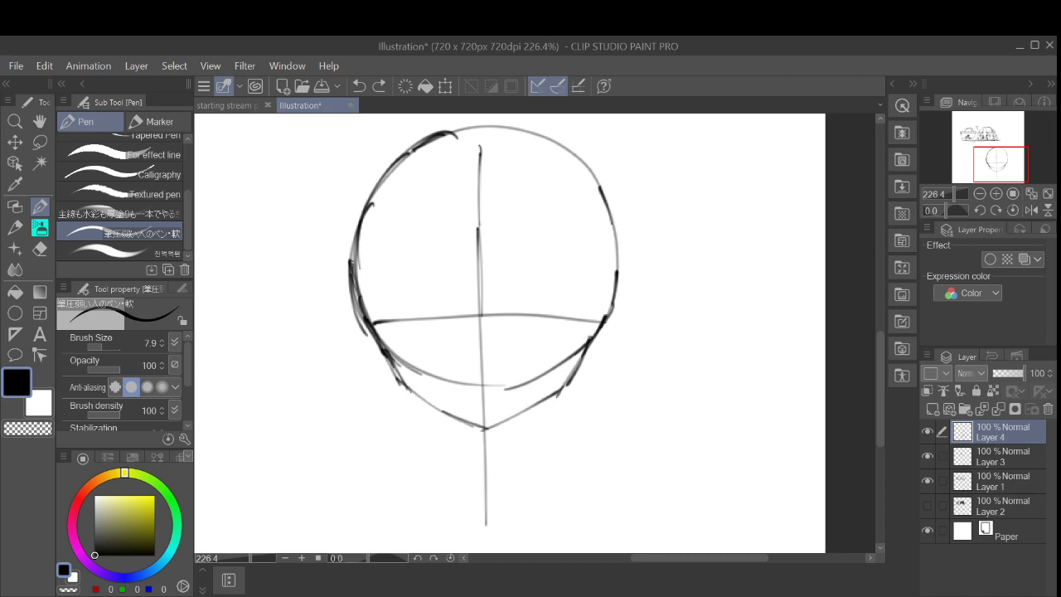
{"action": "mouse_move", "coordinate": [378, 346]}
{"action": "left_mouse_down"}
{"action": "mouse_move", "coordinate": [406, 387]}
{"action": "mouse_move", "coordinate": [461, 423]}
{"action": "mouse_move", "coordinate": [452, 516]}
{"action": "left_mouse_up"}
{"action": "scroll", "coordinate": [598, 356], "scroll_direction": "down", "scroll_amount": 1}
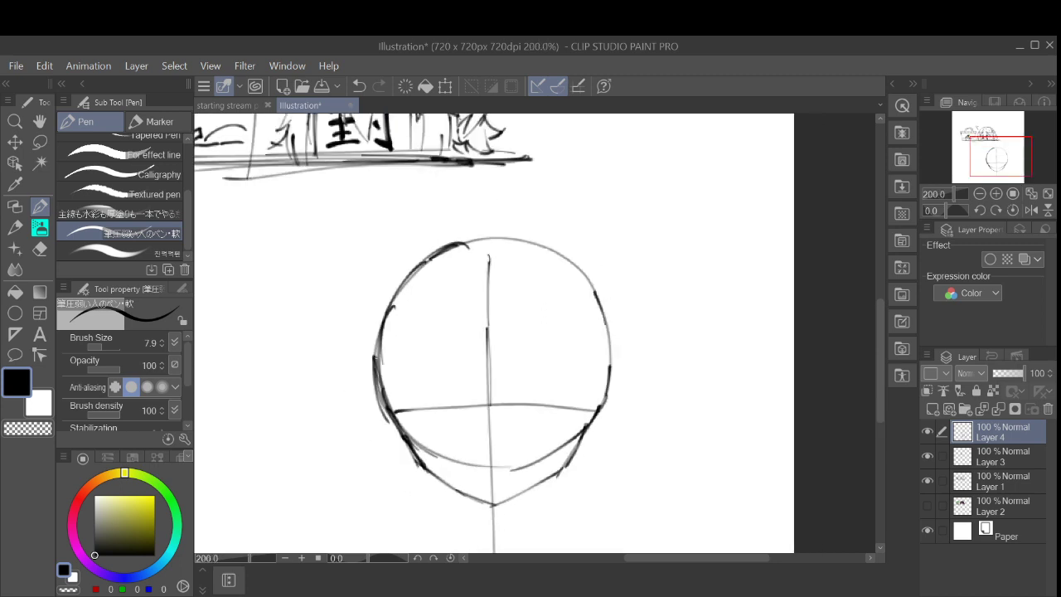
Step: Erase the centre line below the chin, the stray strokes along the sides and the circle's lower arc inside the face
{"action": "left_click_drag", "start_coordinate": [494, 405], "coordinate": [502, 249]}
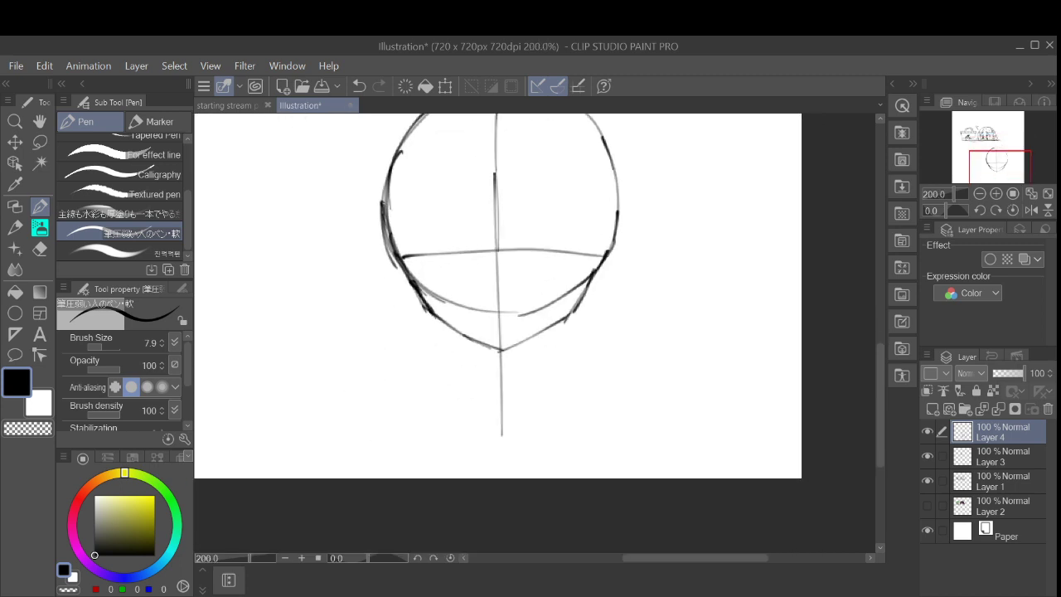
{"action": "mouse_move", "coordinate": [500, 370]}
{"action": "left_mouse_down"}
{"action": "mouse_move", "coordinate": [509, 436]}
{"action": "mouse_move", "coordinate": [498, 352]}
{"action": "mouse_move", "coordinate": [509, 356]}
{"action": "mouse_move", "coordinate": [508, 388]}
{"action": "left_mouse_up"}
{"action": "mouse_move", "coordinate": [379, 195]}
{"action": "left_mouse_down"}
{"action": "mouse_move", "coordinate": [394, 277]}
{"action": "mouse_move", "coordinate": [376, 192]}
{"action": "mouse_move", "coordinate": [397, 278]}
{"action": "mouse_move", "coordinate": [381, 238]}
{"action": "mouse_move", "coordinate": [431, 330]}
{"action": "left_mouse_up"}
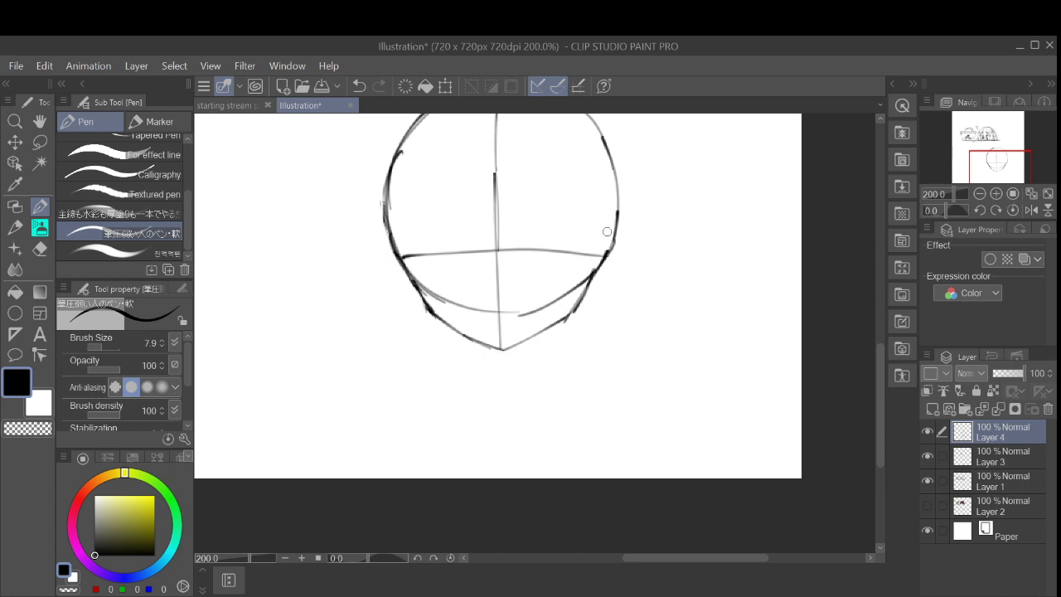
{"action": "left_click_drag", "start_coordinate": [606, 233], "coordinate": [586, 326]}
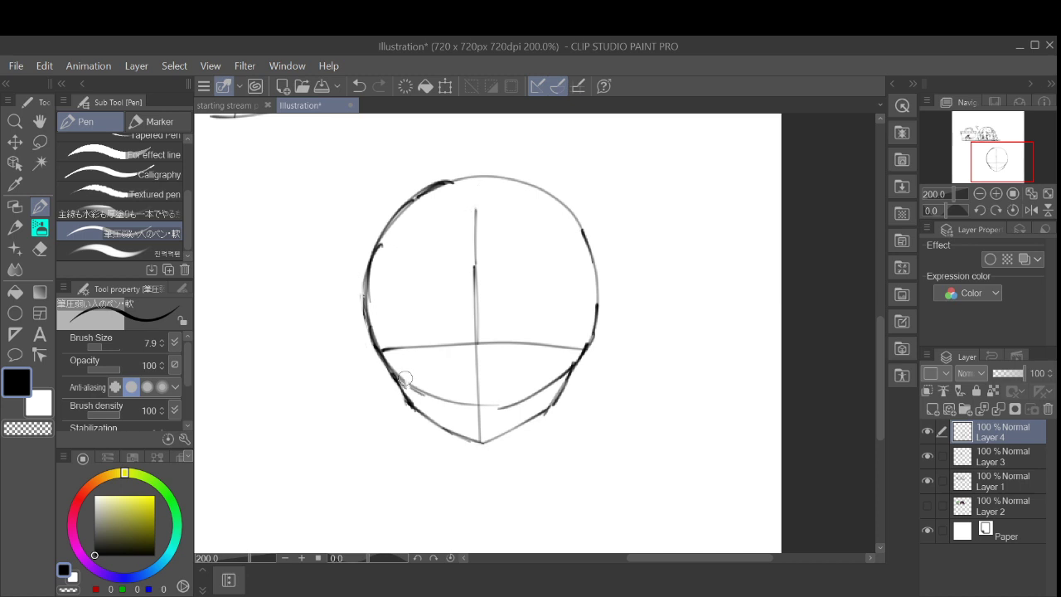
{"action": "mouse_move", "coordinate": [406, 383]}
{"action": "left_mouse_down"}
{"action": "mouse_move", "coordinate": [463, 406]}
{"action": "mouse_move", "coordinate": [553, 347]}
{"action": "mouse_move", "coordinate": [485, 415]}
{"action": "mouse_move", "coordinate": [565, 364]}
{"action": "mouse_move", "coordinate": [555, 383]}
{"action": "mouse_move", "coordinate": [571, 356]}
{"action": "mouse_move", "coordinate": [526, 406]}
{"action": "mouse_move", "coordinate": [486, 403]}
{"action": "left_mouse_up"}
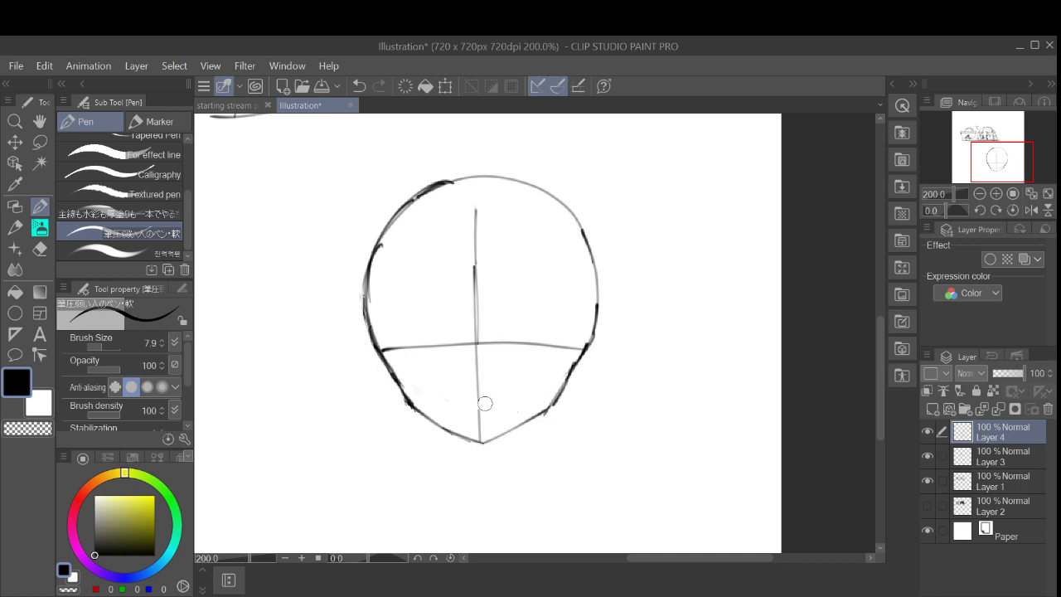
{"action": "scroll", "coordinate": [501, 400], "scroll_direction": "down", "scroll_amount": 3}
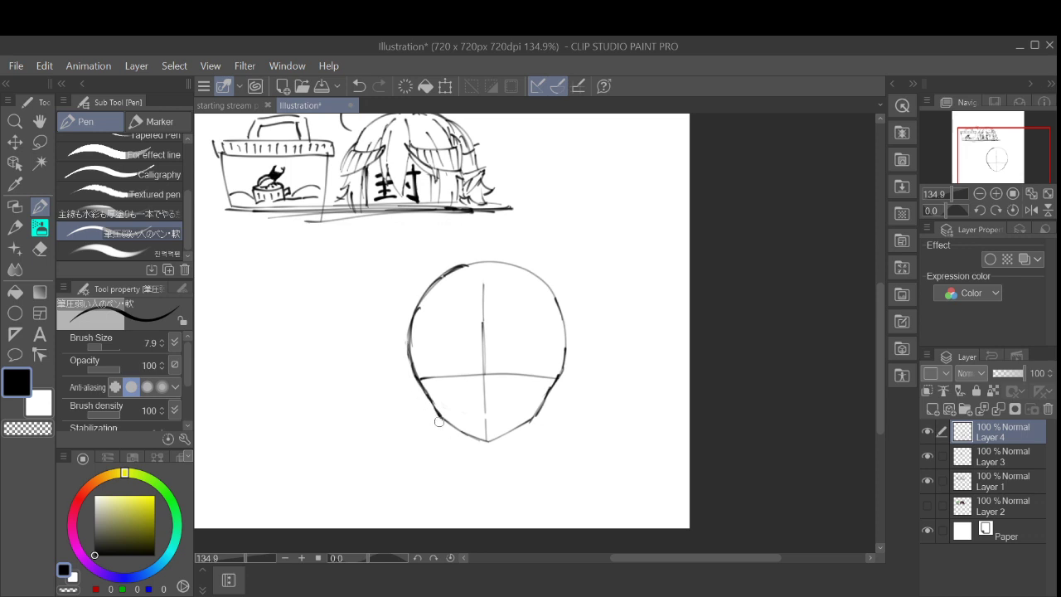
{"action": "mouse_move", "coordinate": [430, 411]}
{"action": "left_mouse_down"}
{"action": "mouse_move", "coordinate": [389, 453]}
{"action": "mouse_move", "coordinate": [427, 426]}
{"action": "left_mouse_up"}
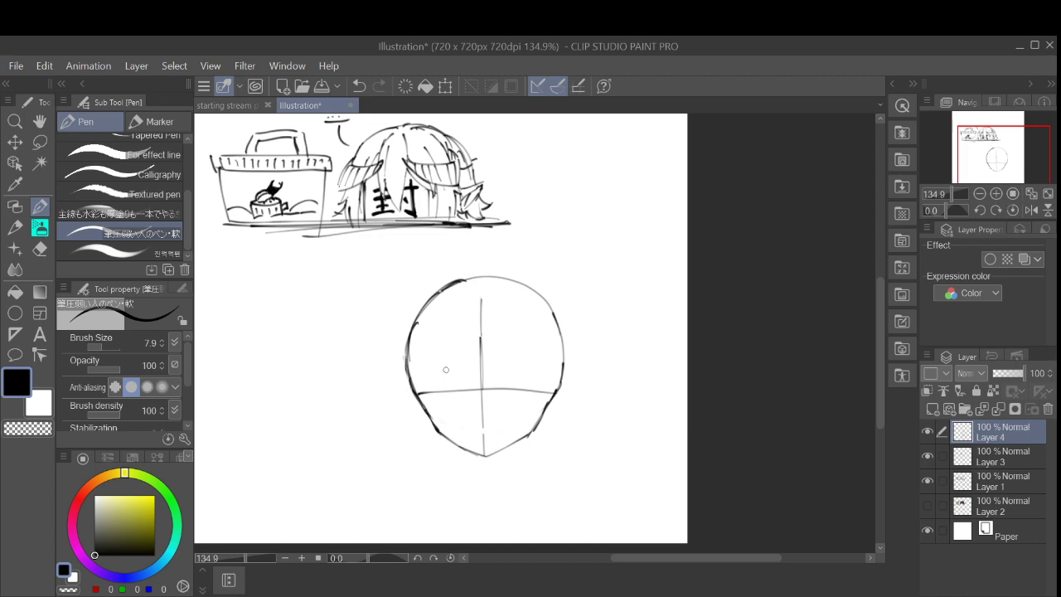
{"action": "mouse_move", "coordinate": [435, 401]}
{"action": "left_mouse_down"}
{"action": "mouse_move", "coordinate": [542, 399]}
{"action": "mouse_move", "coordinate": [587, 339]}
{"action": "left_mouse_up"}
{"action": "key", "text": "ctrl+z"}
{"action": "scroll", "coordinate": [587, 338], "scroll_direction": "up", "scroll_amount": 2}
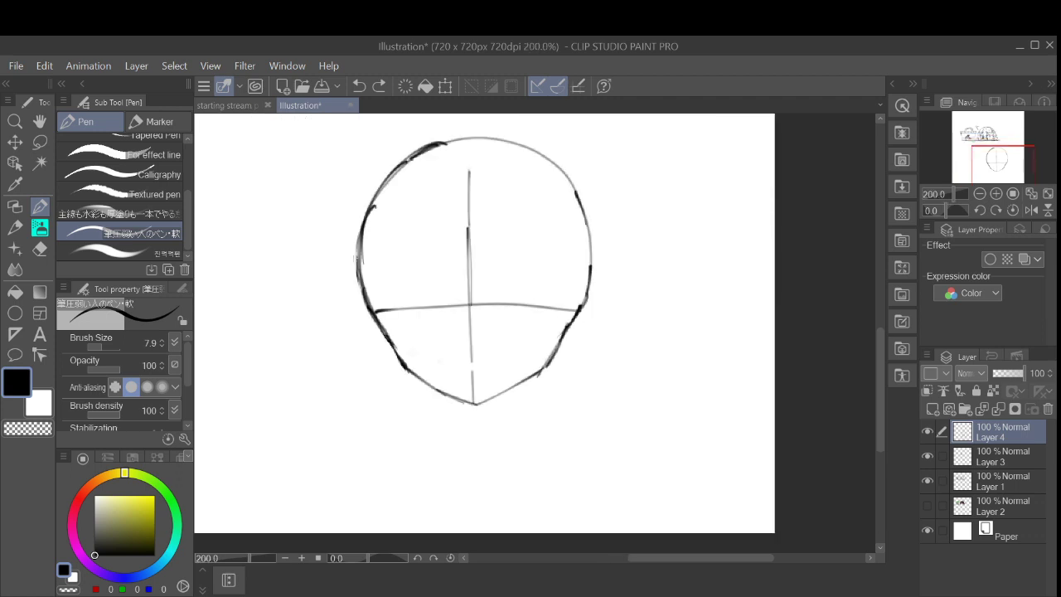
{"action": "left_click_drag", "start_coordinate": [395, 334], "coordinate": [552, 323]}
{"action": "key", "text": "ctrl+z"}
{"action": "left_click_drag", "start_coordinate": [403, 333], "coordinate": [547, 330]}
{"action": "key", "text": "ctrl+z"}
{"action": "mouse_move", "coordinate": [393, 326]}
{"action": "left_mouse_down"}
{"action": "mouse_move", "coordinate": [514, 317]}
{"action": "mouse_move", "coordinate": [568, 325]}
{"action": "left_mouse_up"}
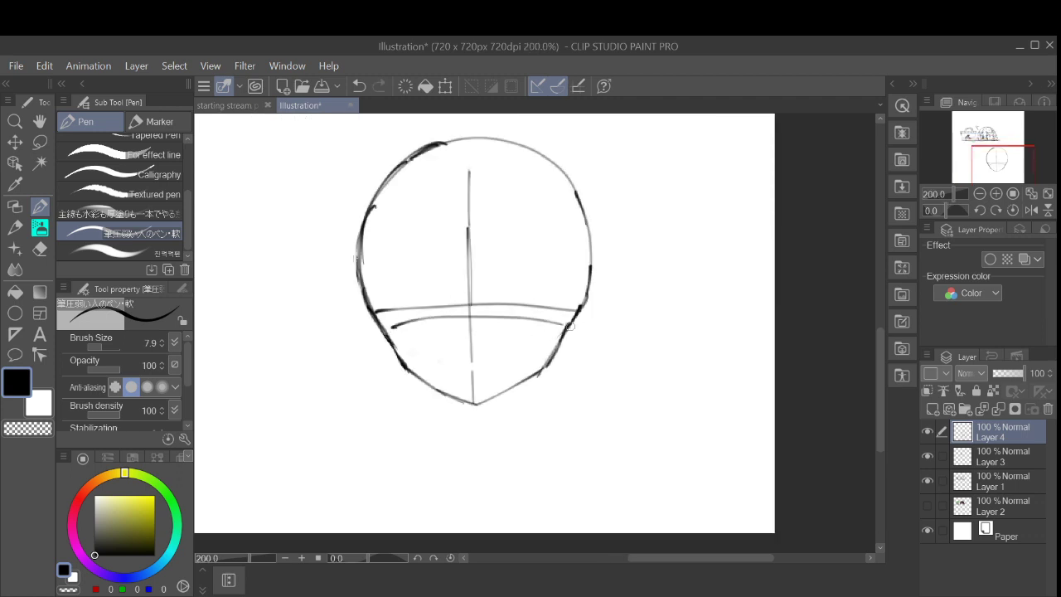
{"action": "key", "text": "ctrl+z"}
{"action": "left_click_drag", "start_coordinate": [390, 325], "coordinate": [577, 316]}
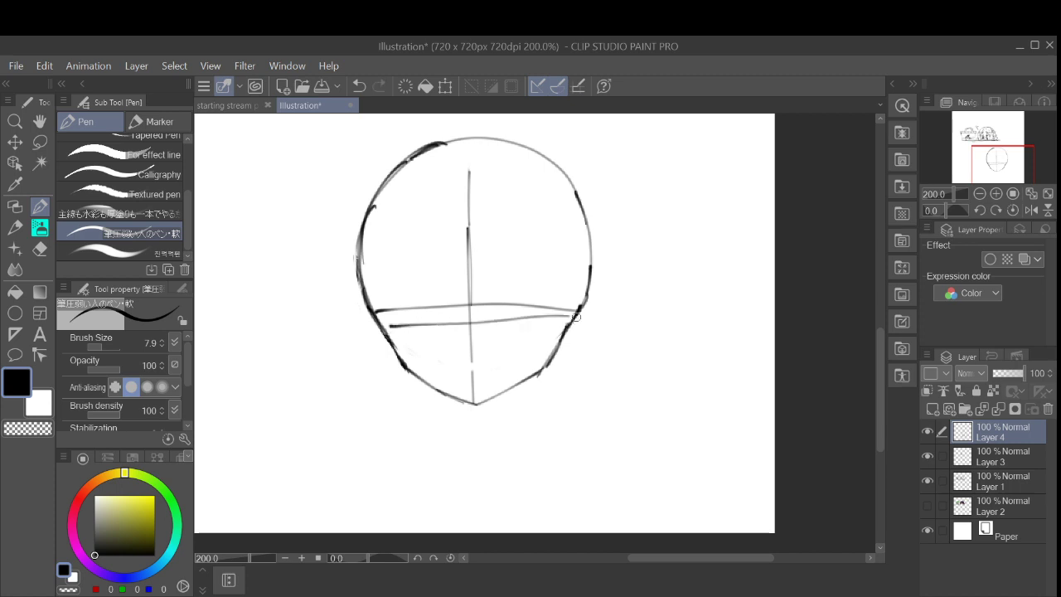
{"action": "key", "text": "ctrl+z"}
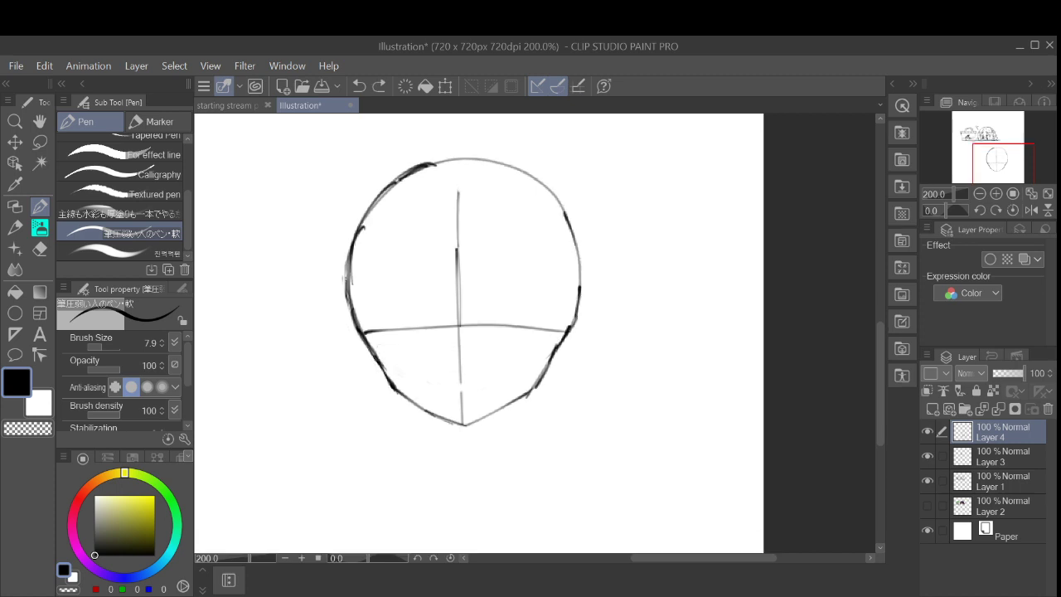
{"action": "left_click_drag", "start_coordinate": [386, 353], "coordinate": [574, 344]}
{"action": "key", "text": "ctrl+z"}
{"action": "left_click_drag", "start_coordinate": [391, 348], "coordinate": [570, 340]}
{"action": "key", "text": "ctrl+z"}
{"action": "left_click_drag", "start_coordinate": [373, 338], "coordinate": [551, 346]}
{"action": "key", "text": "ctrl+z"}
Step: Draw a curved horizontal guideline across the lower face and erase the original guideline above it
{"action": "left_click_drag", "start_coordinate": [381, 356], "coordinate": [557, 352]}
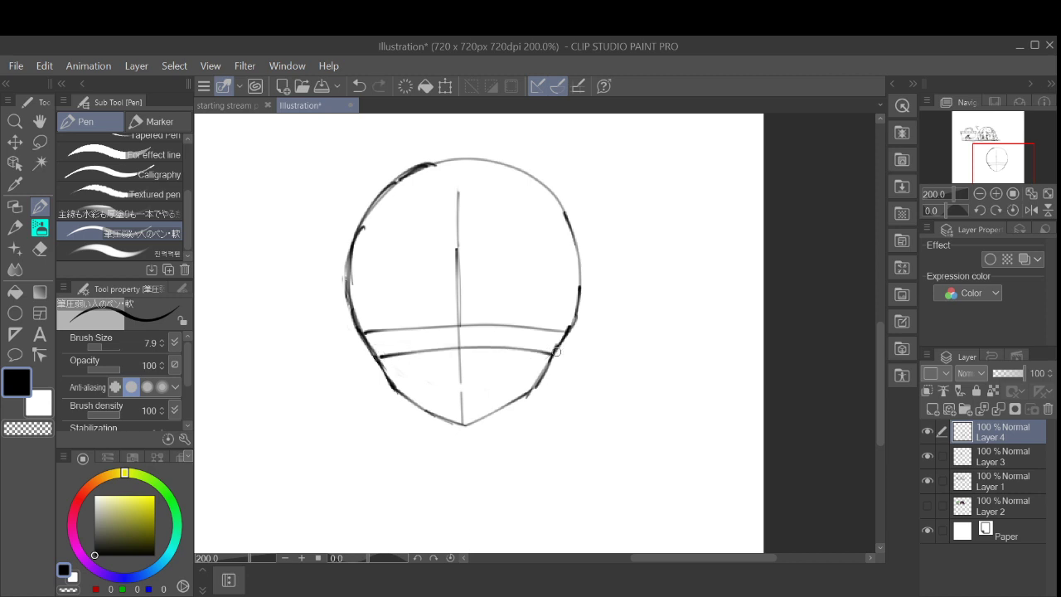
{"action": "mouse_move", "coordinate": [469, 315]}
{"action": "left_mouse_down"}
{"action": "mouse_move", "coordinate": [559, 325]}
{"action": "mouse_move", "coordinate": [557, 335]}
{"action": "mouse_move", "coordinate": [369, 331]}
{"action": "left_mouse_up"}
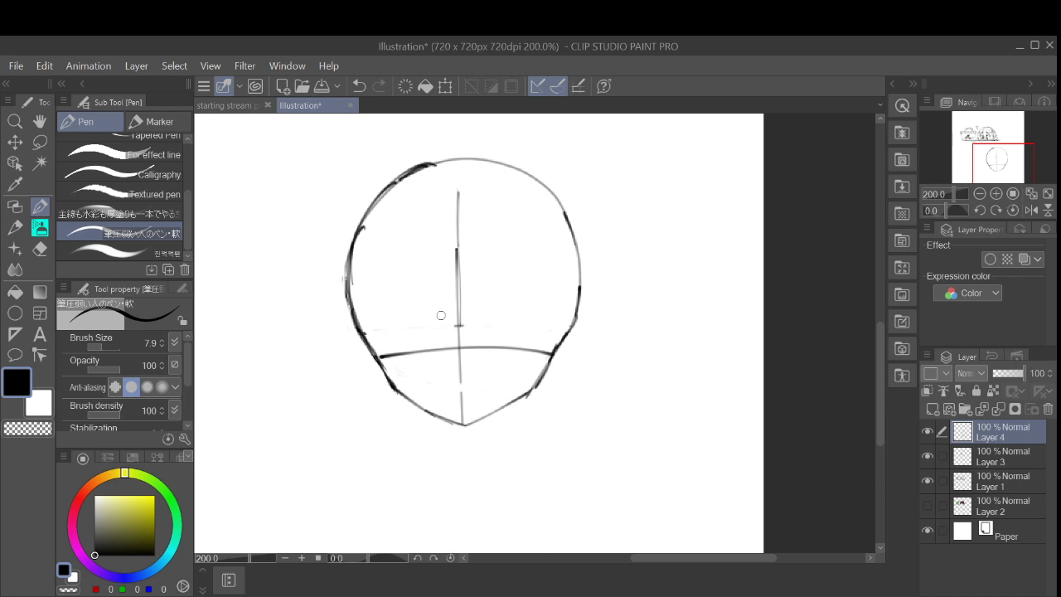
{"action": "scroll", "coordinate": [441, 315], "scroll_direction": "down", "scroll_amount": 2}
{"action": "mouse_move", "coordinate": [441, 315]}
{"action": "left_mouse_down"}
{"action": "mouse_move", "coordinate": [431, 368]}
{"action": "mouse_move", "coordinate": [425, 347]}
{"action": "left_mouse_up"}
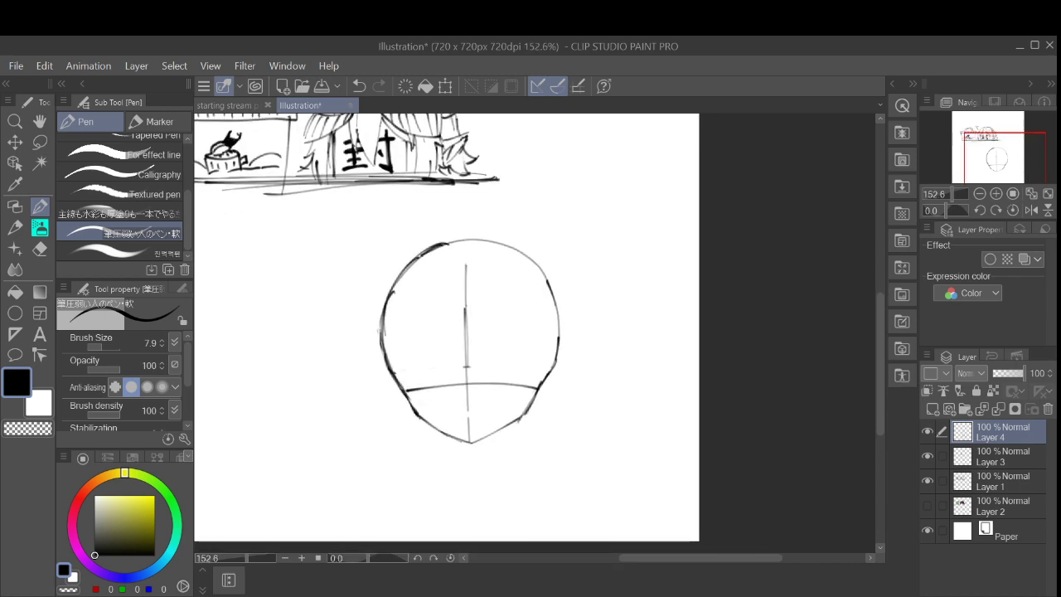
{"action": "mouse_move", "coordinate": [557, 351]}
{"action": "left_mouse_down"}
{"action": "mouse_move", "coordinate": [629, 356]}
{"action": "mouse_move", "coordinate": [540, 386]}
{"action": "left_mouse_up"}
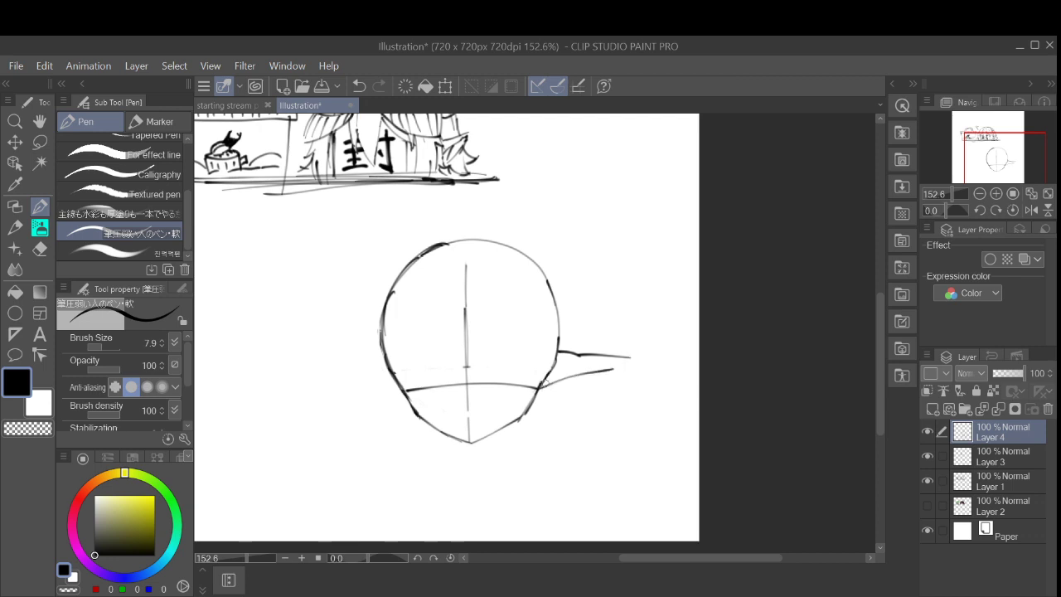
{"action": "key", "text": "ctrl+z"}
{"action": "key", "text": "ctrl+z"}
{"action": "key", "text": "ctrl+z"}
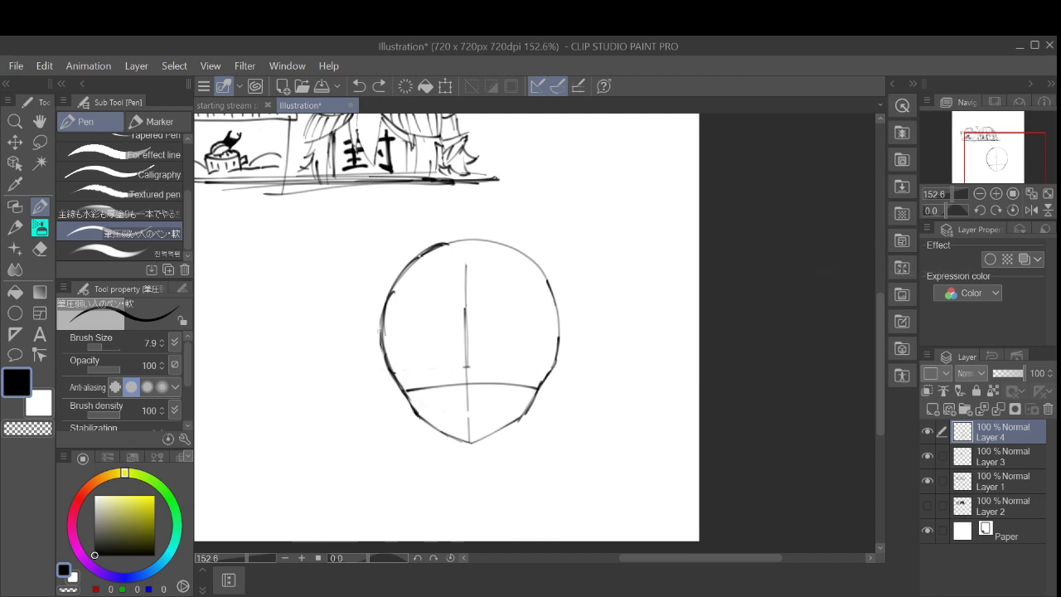
Step: Darken the left jawline with a thicker stroke from the curved guideline down toward the chin
{"action": "scroll", "coordinate": [476, 189], "scroll_direction": "up", "scroll_amount": 1}
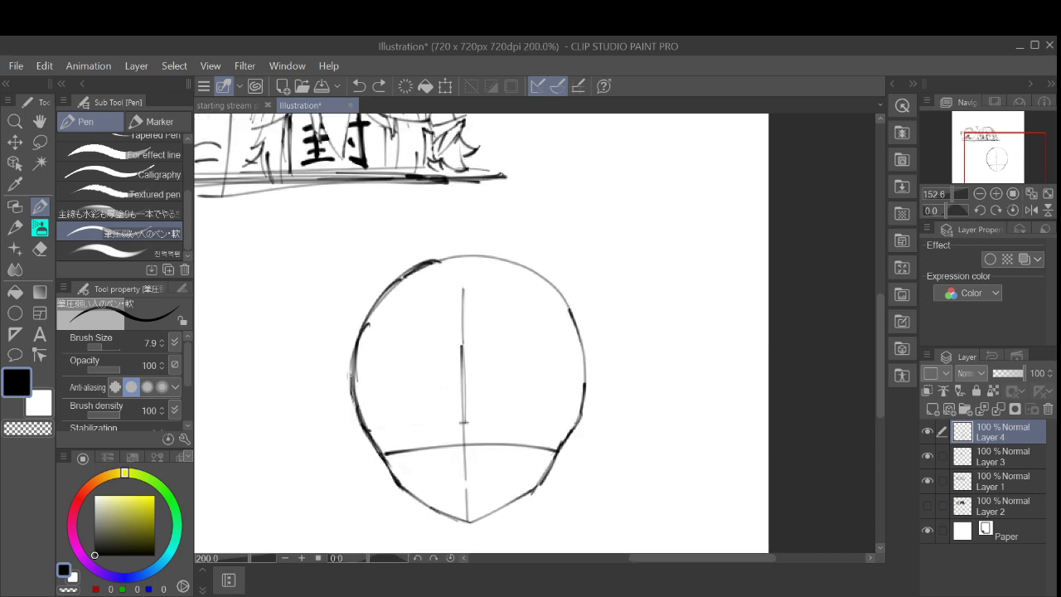
{"action": "left_click_drag", "start_coordinate": [469, 390], "coordinate": [488, 280]}
{"action": "left_click_drag", "start_coordinate": [394, 336], "coordinate": [418, 378]}
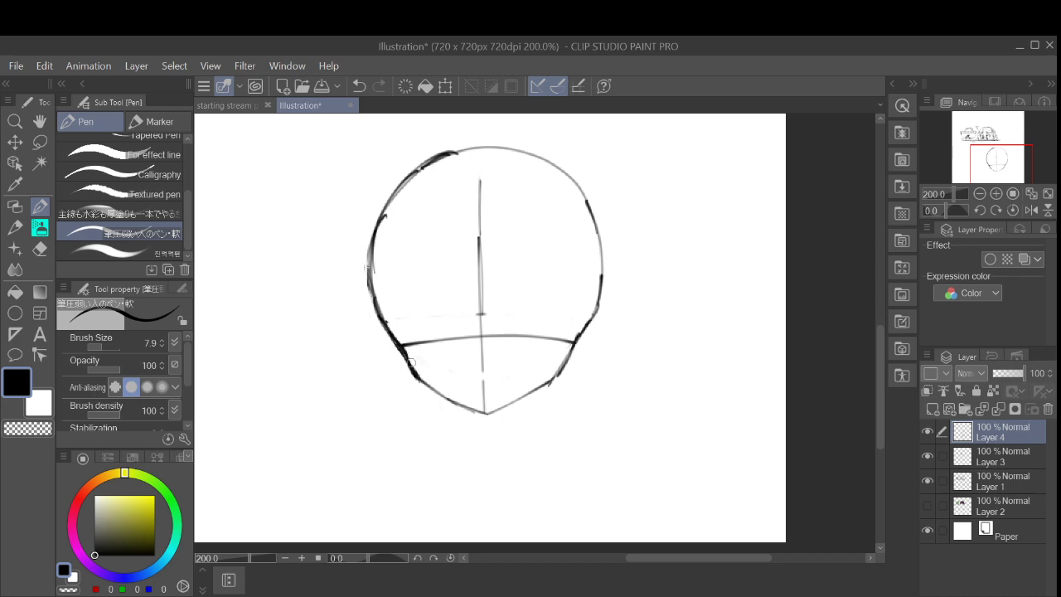
{"action": "left_click_drag", "start_coordinate": [406, 350], "coordinate": [435, 391]}
{"action": "key", "text": "ctrl+z"}
{"action": "key", "text": "ctrl+z"}
{"action": "key", "text": "ctrl+z"}
{"action": "key", "text": "ctrl+z"}
{"action": "left_click_drag", "start_coordinate": [386, 325], "coordinate": [411, 368]}
{"action": "scroll", "coordinate": [564, 334], "scroll_direction": "down", "scroll_amount": 3}
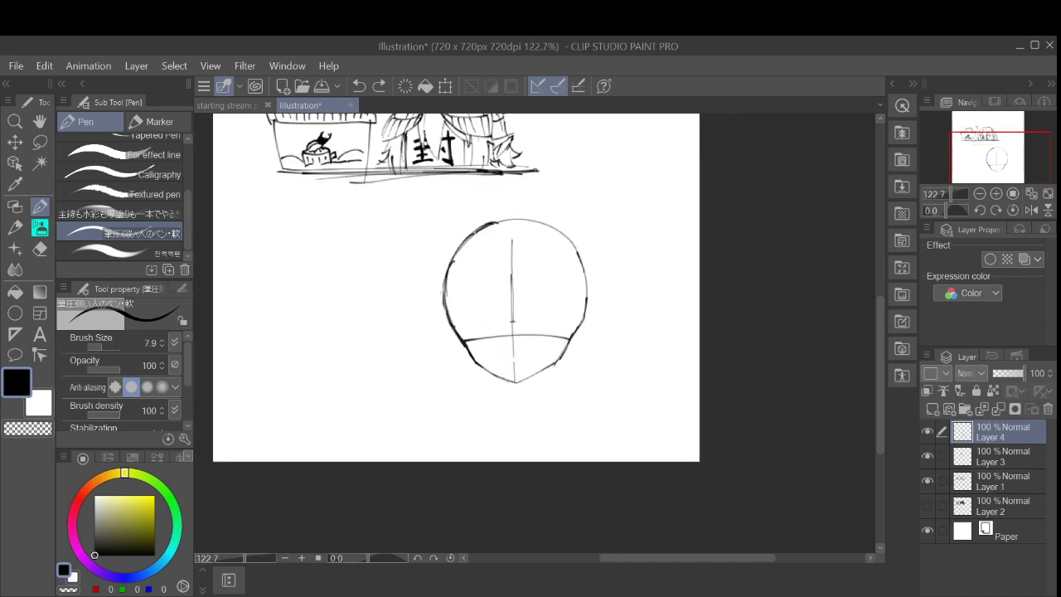
{"action": "left_click_drag", "start_coordinate": [547, 368], "coordinate": [540, 400]}
{"action": "key", "text": "ctrl+z"}
{"action": "left_click_drag", "start_coordinate": [551, 362], "coordinate": [545, 395]}
{"action": "key", "text": "ctrl+z"}
{"action": "scroll", "coordinate": [553, 380], "scroll_direction": "up", "scroll_amount": 1}
{"action": "scroll", "coordinate": [553, 380], "scroll_direction": "up", "scroll_amount": 2}
{"action": "scroll", "coordinate": [572, 375], "scroll_direction": "up", "scroll_amount": 1}
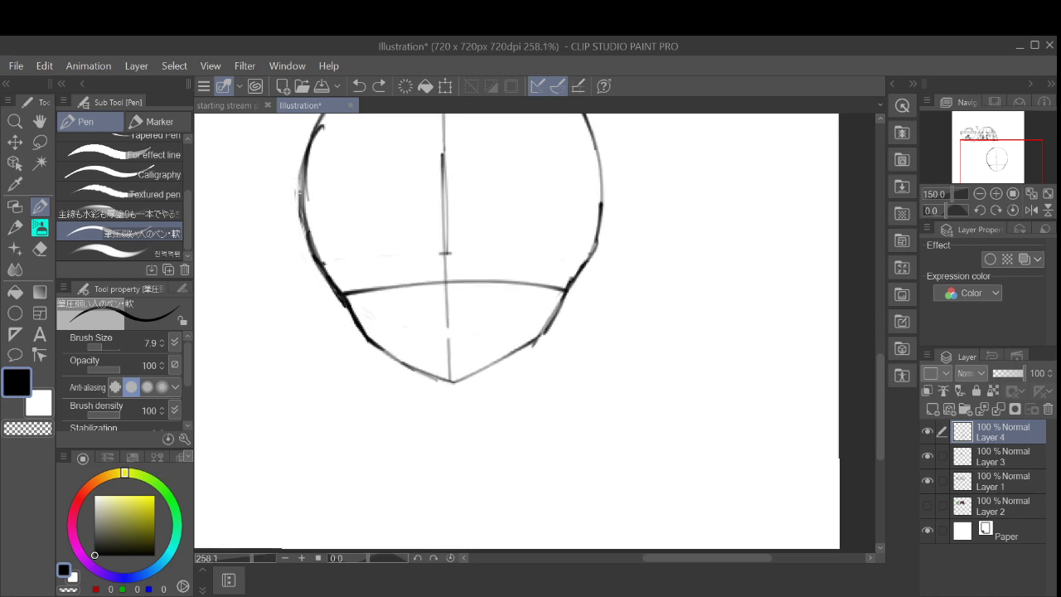
{"action": "left_click_drag", "start_coordinate": [500, 360], "coordinate": [524, 424]}
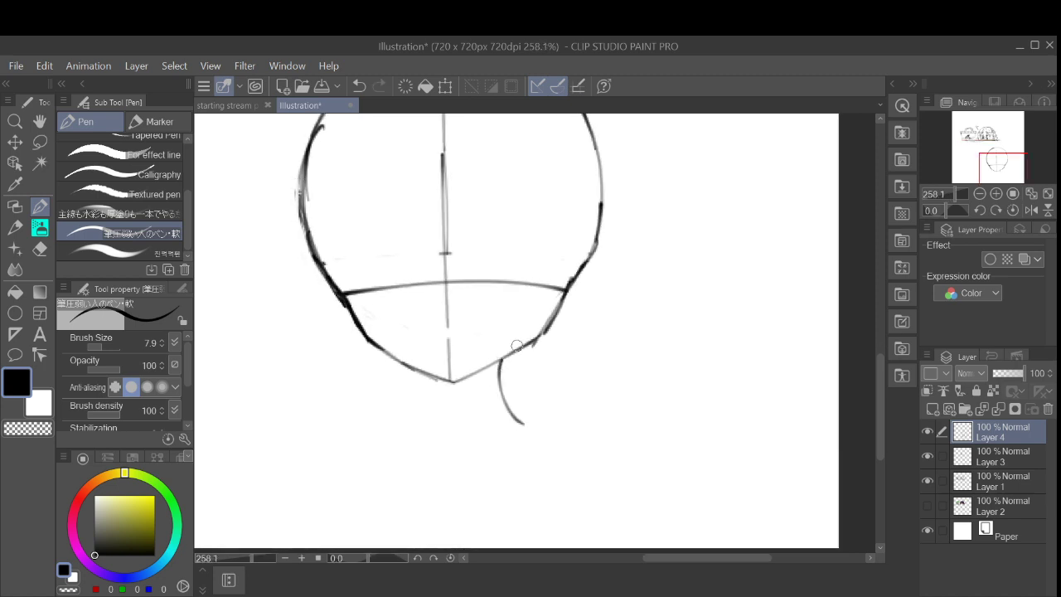
{"action": "key", "text": "ctrl+z"}
{"action": "mouse_move", "coordinate": [509, 355]}
{"action": "left_mouse_down"}
{"action": "mouse_move", "coordinate": [511, 411]}
{"action": "mouse_move", "coordinate": [513, 396]}
{"action": "mouse_move", "coordinate": [535, 412]}
{"action": "left_mouse_up"}
{"action": "left_click_drag", "start_coordinate": [405, 370], "coordinate": [421, 412]}
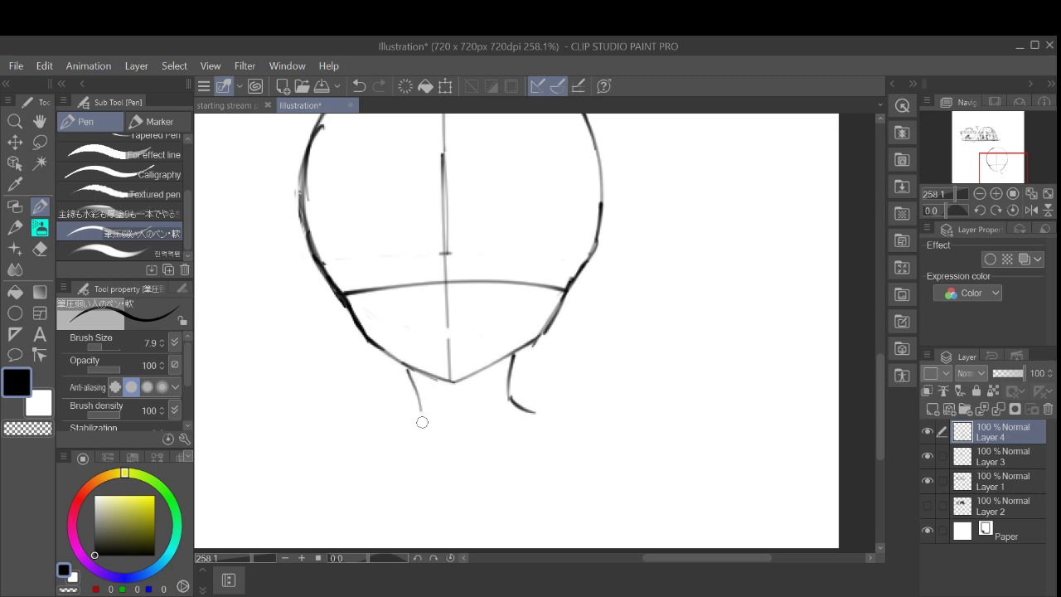
{"action": "key", "text": "ctrl+z"}
{"action": "left_click_drag", "start_coordinate": [405, 365], "coordinate": [404, 415]}
{"action": "key", "text": "ctrl+minus"}
{"action": "key", "text": "ctrl+minus"}
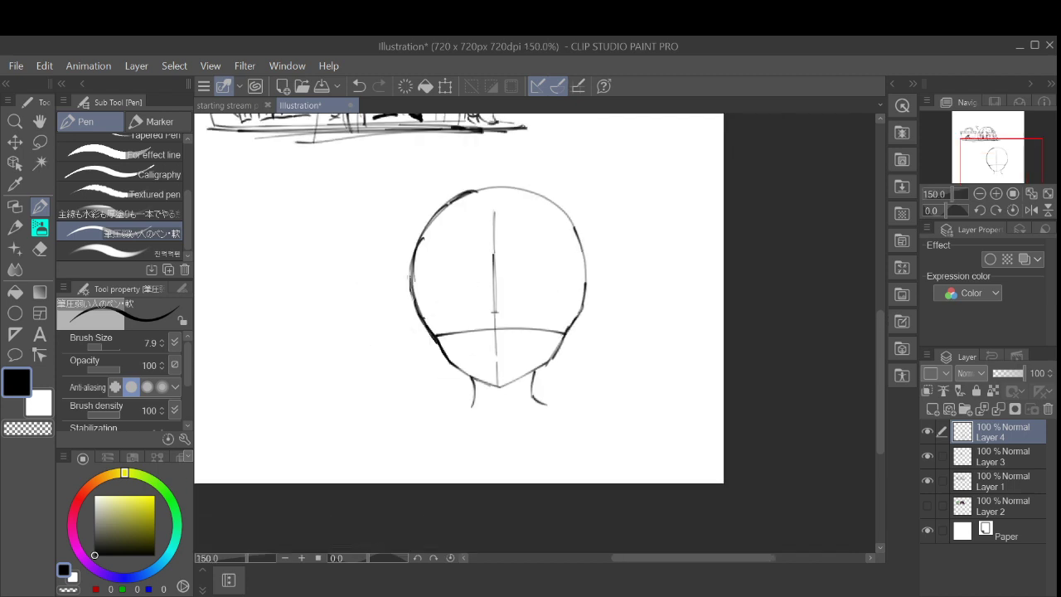
{"action": "key", "text": "ctrl+z"}
{"action": "key", "text": "ctrl+z"}
{"action": "key", "text": "ctrl+z"}
{"action": "mouse_move", "coordinate": [533, 370]}
{"action": "left_mouse_down"}
{"action": "mouse_move", "coordinate": [528, 403]}
{"action": "mouse_move", "coordinate": [620, 338]}
{"action": "left_mouse_up"}
{"action": "key", "text": "ctrl+z"}
{"action": "scroll", "coordinate": [538, 395], "scroll_direction": "up", "scroll_amount": 3}
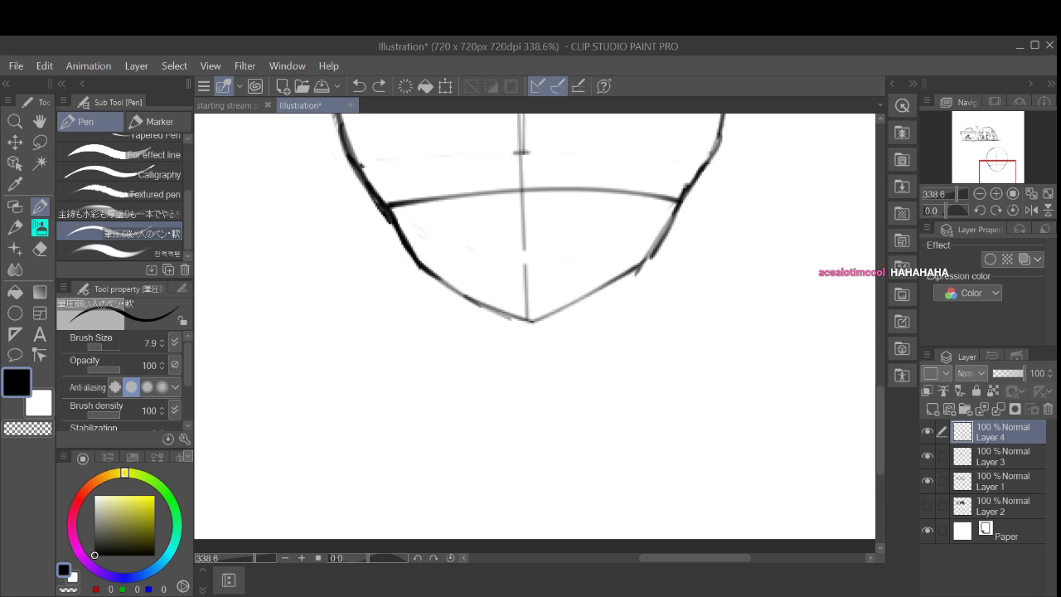
Step: Sketch curved neck lines below both sides of the jaw and erase the right one
{"action": "left_click_drag", "start_coordinate": [606, 286], "coordinate": [602, 367]}
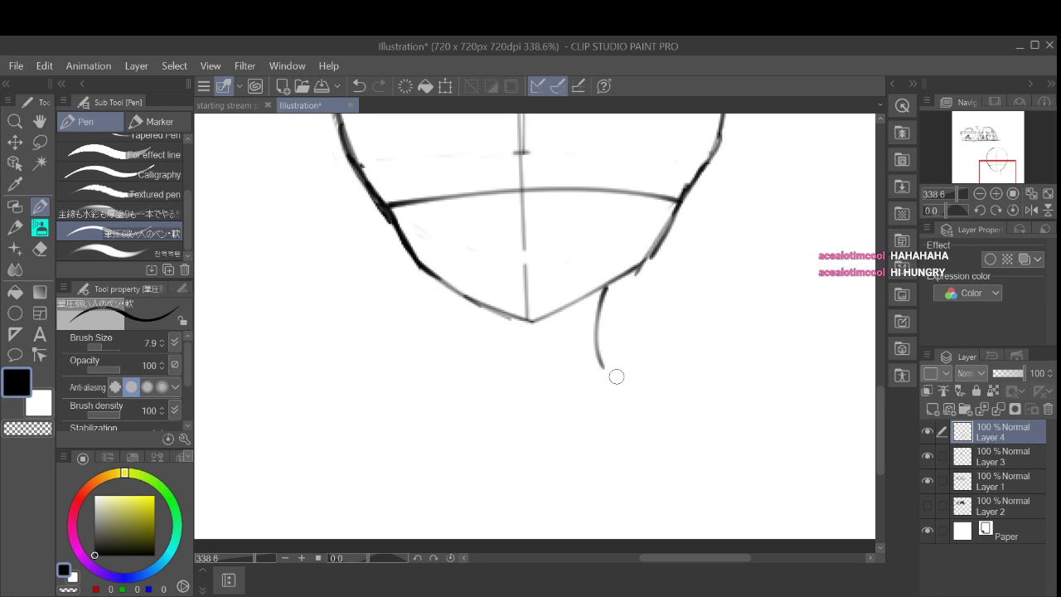
{"action": "mouse_move", "coordinate": [461, 300]}
{"action": "left_mouse_down"}
{"action": "mouse_move", "coordinate": [471, 364]}
{"action": "mouse_move", "coordinate": [466, 396]}
{"action": "left_mouse_up"}
{"action": "key", "text": "ctrl+z"}
{"action": "left_click_drag", "start_coordinate": [461, 296], "coordinate": [475, 378]}
{"action": "scroll", "coordinate": [647, 294], "scroll_direction": "down", "scroll_amount": 2}
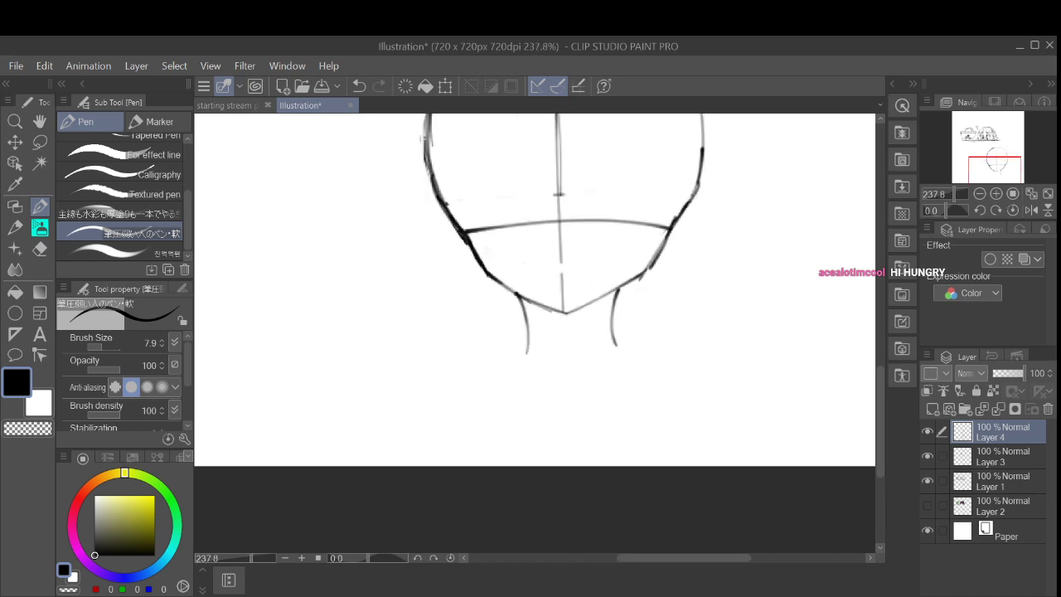
{"action": "left_click_drag", "start_coordinate": [647, 294], "coordinate": [578, 363]}
{"action": "key", "text": "ctrl+z"}
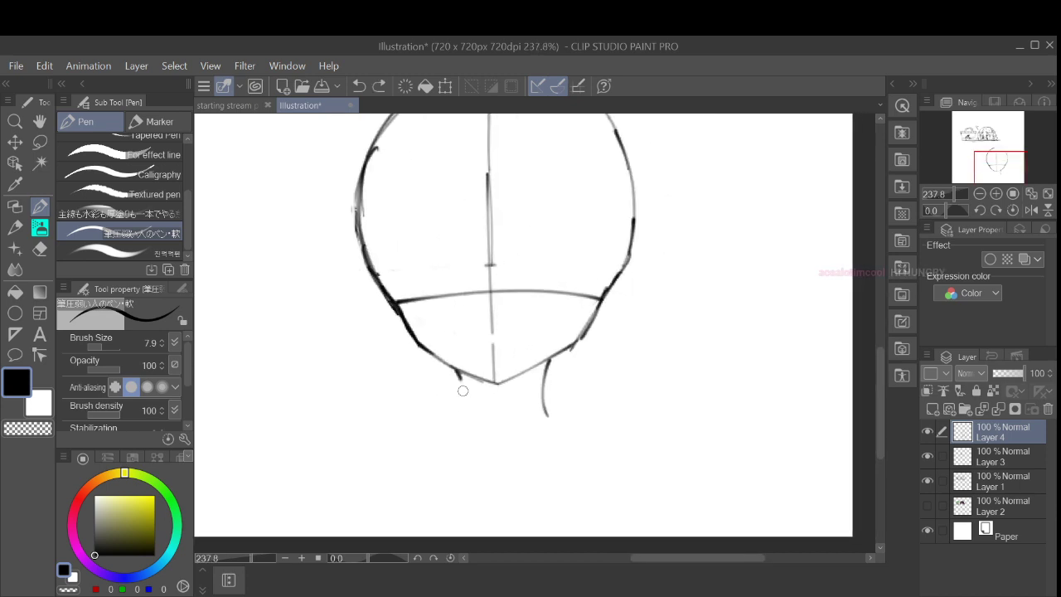
{"action": "left_click_drag", "start_coordinate": [458, 369], "coordinate": [453, 427]}
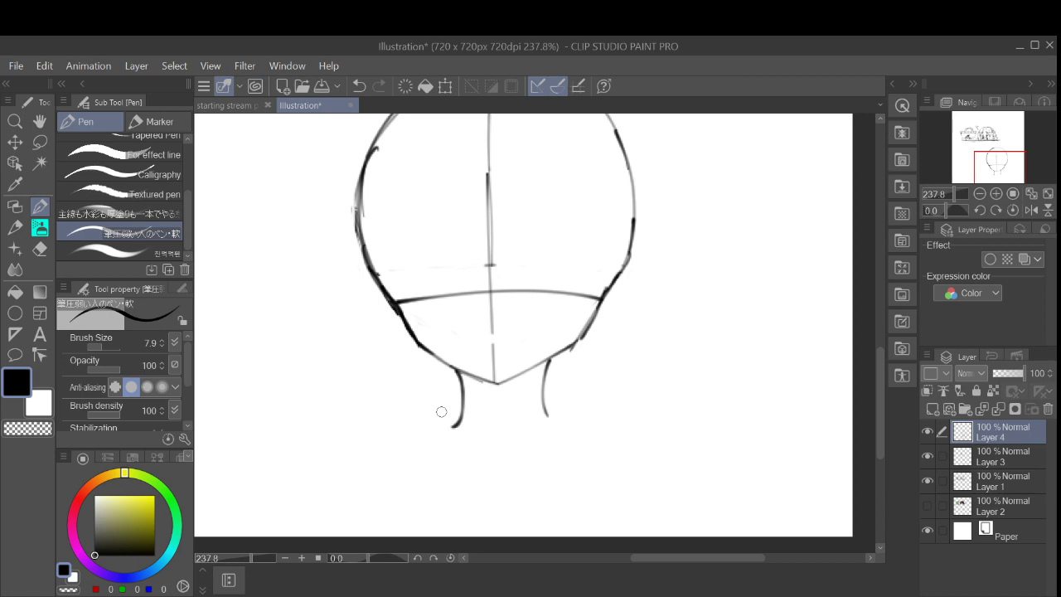
{"action": "left_click_drag", "start_coordinate": [545, 386], "coordinate": [547, 419]}
{"action": "left_click_drag", "start_coordinate": [555, 370], "coordinate": [543, 371]}
{"action": "mouse_move", "coordinate": [540, 360]}
{"action": "left_mouse_down"}
{"action": "mouse_move", "coordinate": [540, 391]}
{"action": "mouse_move", "coordinate": [569, 428]}
{"action": "left_mouse_up"}
{"action": "key", "text": "ctrl+z"}
{"action": "left_click_drag", "start_coordinate": [540, 363], "coordinate": [557, 419]}
{"action": "key", "text": "ctrl+z"}
{"action": "mouse_move", "coordinate": [538, 366]}
{"action": "left_mouse_down"}
{"action": "mouse_move", "coordinate": [527, 407]}
{"action": "mouse_move", "coordinate": [542, 435]}
{"action": "left_mouse_up"}
{"action": "key", "text": "ctrl+z"}
{"action": "mouse_move", "coordinate": [540, 367]}
{"action": "left_mouse_down"}
{"action": "mouse_move", "coordinate": [540, 393]}
{"action": "mouse_move", "coordinate": [557, 423]}
{"action": "left_mouse_up"}
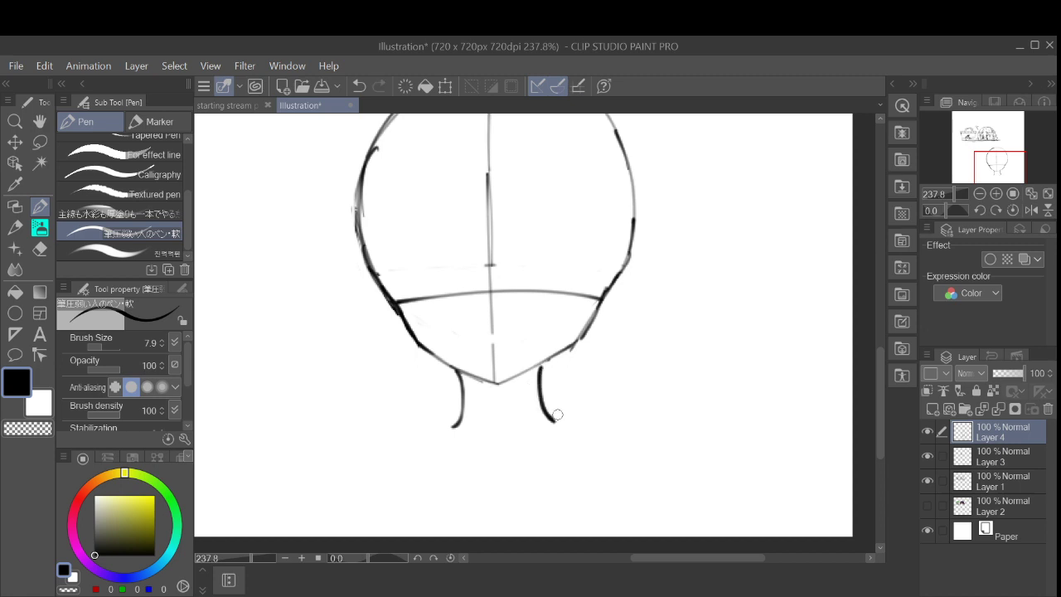
{"action": "key", "text": "ctrl+z"}
{"action": "mouse_move", "coordinate": [540, 373]}
{"action": "left_mouse_down"}
{"action": "mouse_move", "coordinate": [548, 425]}
{"action": "mouse_move", "coordinate": [536, 359]}
{"action": "left_mouse_up"}
{"action": "key", "text": "ctrl+z"}
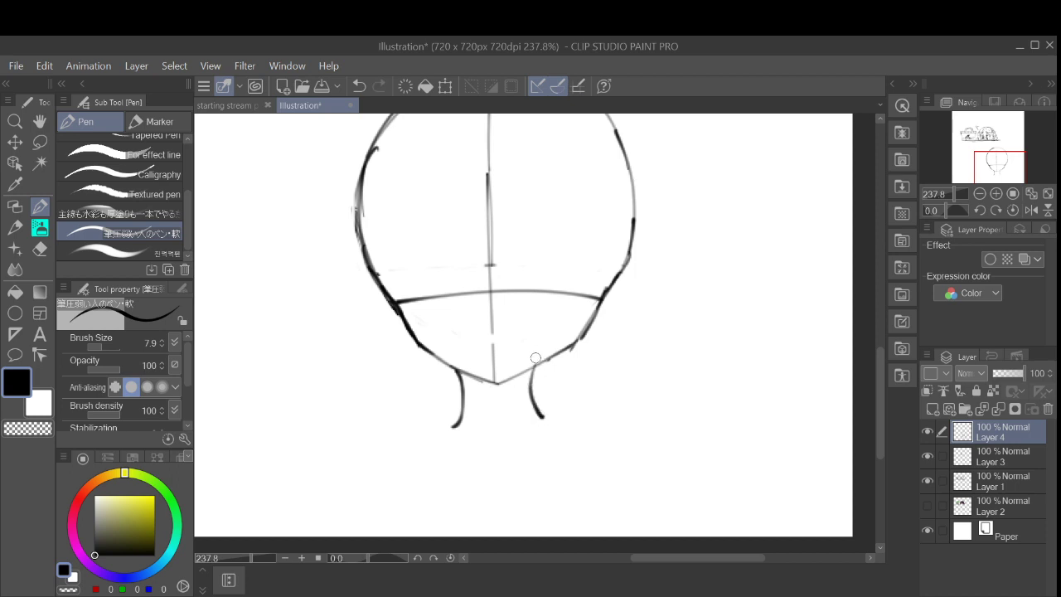
{"action": "key", "text": "ctrl+z"}
{"action": "mouse_move", "coordinate": [537, 415]}
{"action": "left_mouse_down"}
{"action": "mouse_move", "coordinate": [523, 365]}
{"action": "mouse_move", "coordinate": [539, 425]}
{"action": "left_mouse_up"}
{"action": "key", "text": "ctrl+z"}
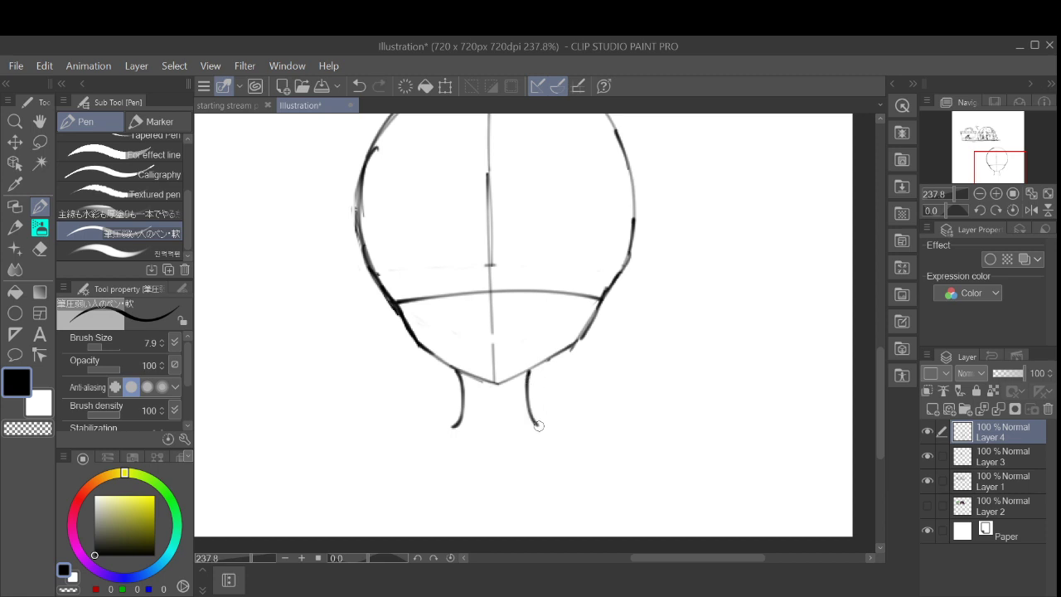
{"action": "key", "text": "ctrl+z"}
{"action": "left_click_drag", "start_coordinate": [538, 365], "coordinate": [540, 424]}
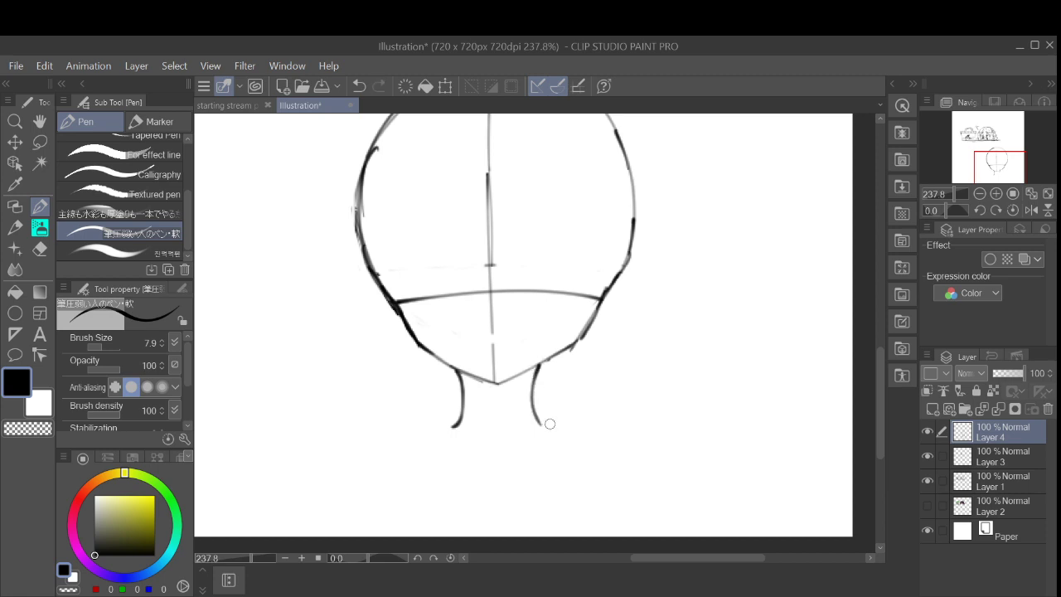
{"action": "key", "text": "ctrl+z"}
{"action": "left_click_drag", "start_coordinate": [529, 369], "coordinate": [549, 427]}
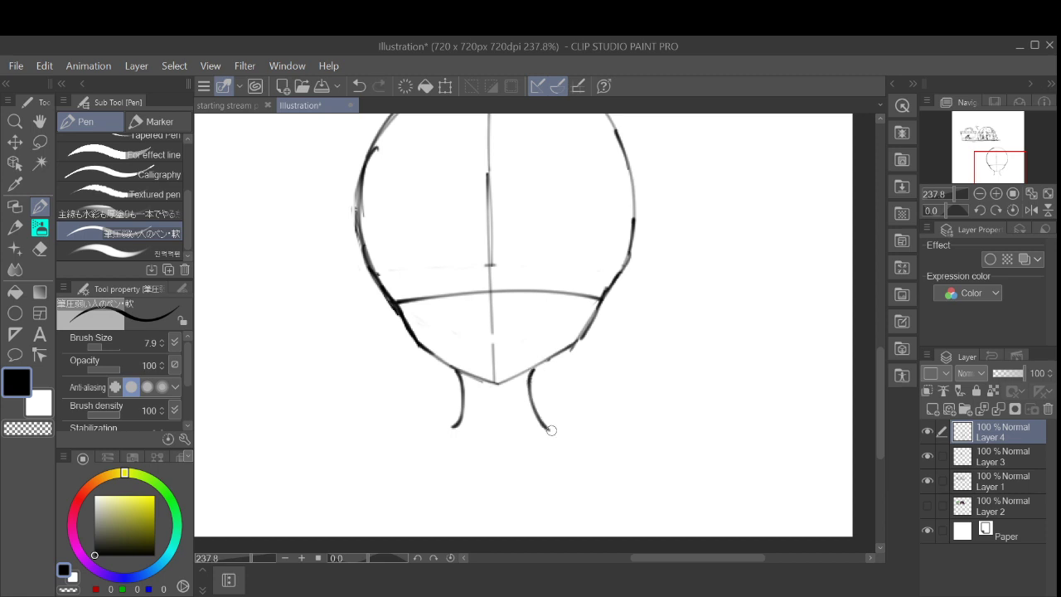
{"action": "scroll", "coordinate": [587, 388], "scroll_direction": "down", "scroll_amount": 2}
{"action": "mouse_move", "coordinate": [587, 388]}
{"action": "left_mouse_down"}
{"action": "mouse_move", "coordinate": [539, 435]}
{"action": "mouse_move", "coordinate": [506, 429]}
{"action": "mouse_move", "coordinate": [519, 467]}
{"action": "left_mouse_up"}
{"action": "key", "text": "ctrl+z"}
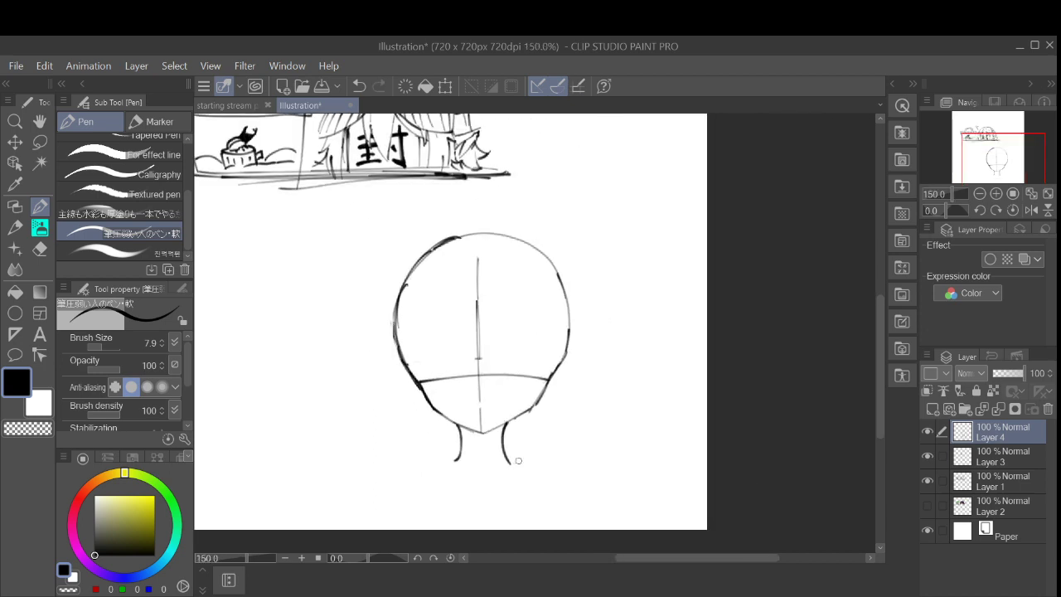
{"action": "key", "text": "ctrl+z"}
{"action": "left_click_drag", "start_coordinate": [505, 421], "coordinate": [511, 466]}
{"action": "key", "text": "ctrl+z"}
{"action": "left_click_drag", "start_coordinate": [507, 425], "coordinate": [512, 465]}
{"action": "left_click_drag", "start_coordinate": [506, 423], "coordinate": [510, 460]}
{"action": "key", "text": "ctrl+z"}
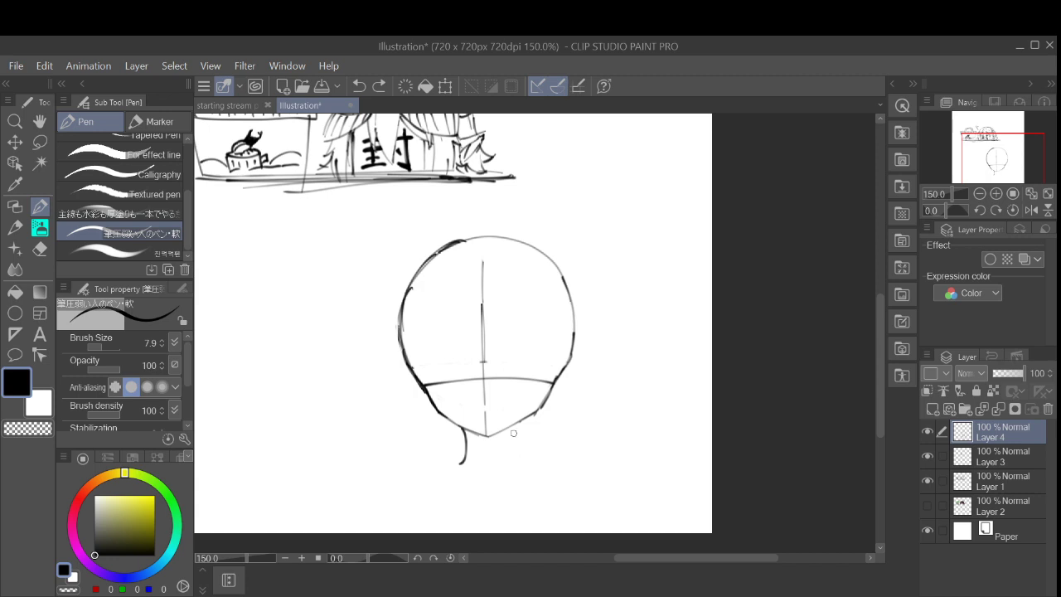
{"action": "left_click_drag", "start_coordinate": [511, 424], "coordinate": [509, 465]}
{"action": "left_click_drag", "start_coordinate": [558, 430], "coordinate": [663, 349]}
{"action": "key", "text": "ctrl+z"}
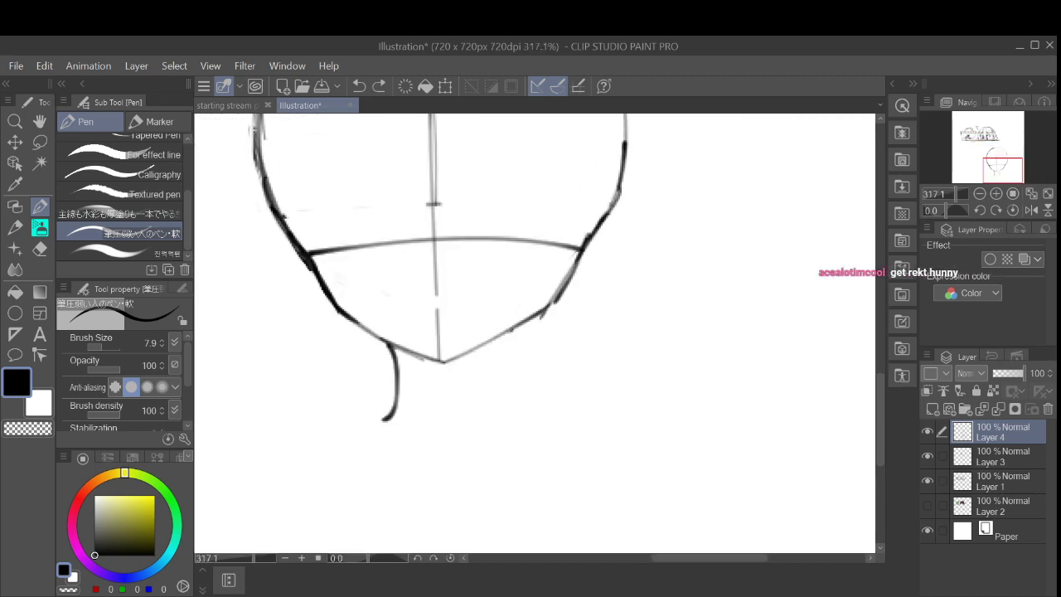
{"action": "left_click_drag", "start_coordinate": [489, 341], "coordinate": [503, 424]}
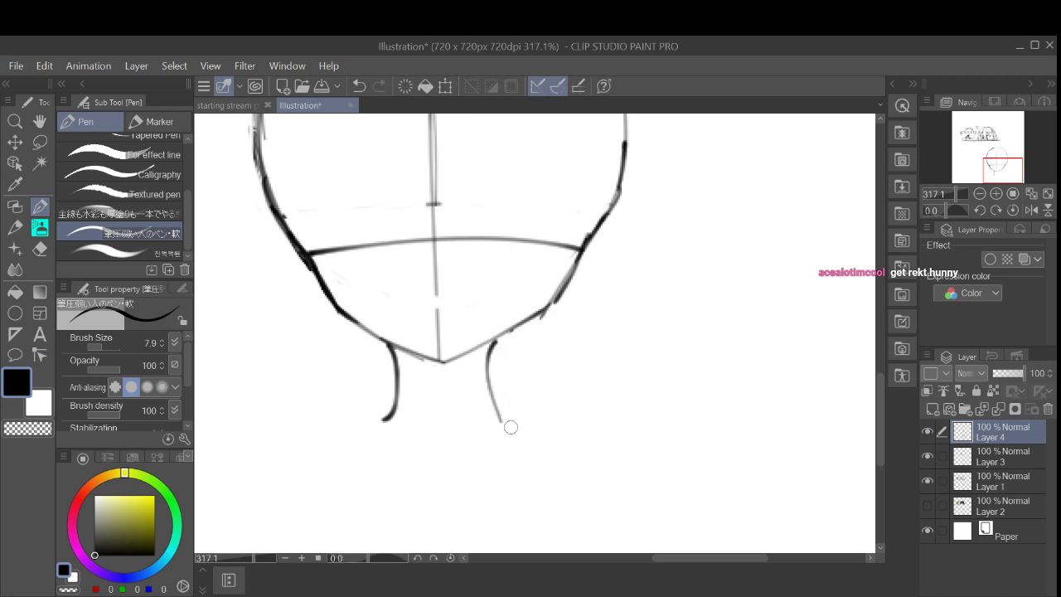
{"action": "key", "text": "ctrl+z"}
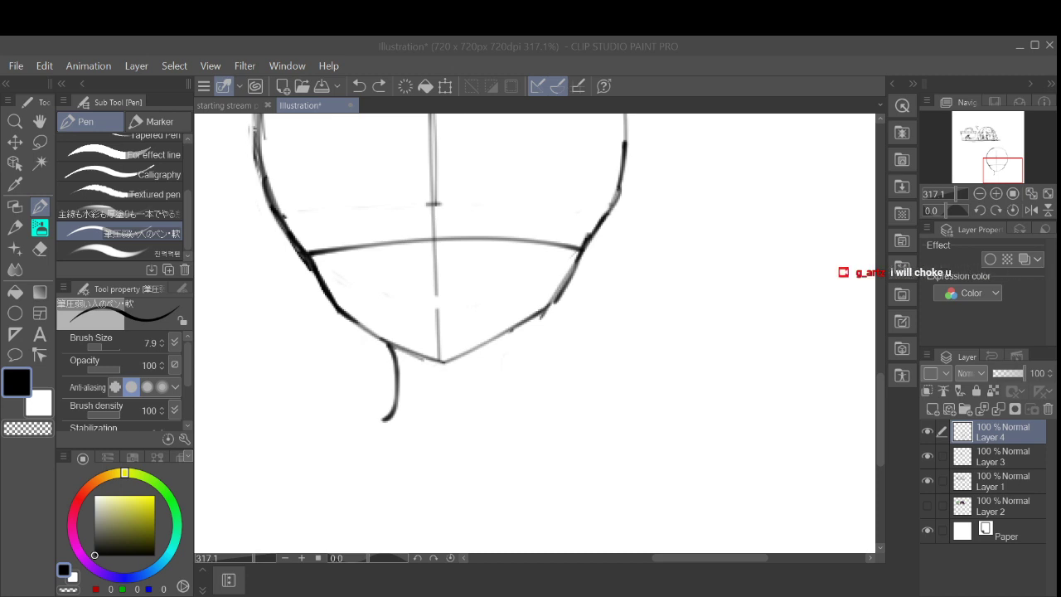
{"action": "scroll", "coordinate": [519, 396], "scroll_direction": "down", "scroll_amount": 2}
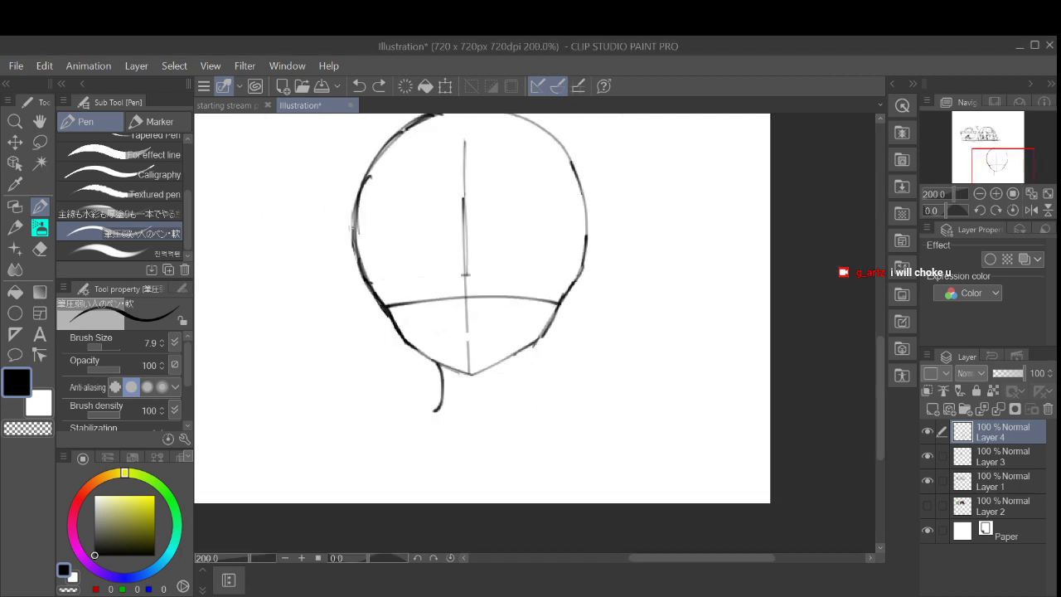
{"action": "left_click_drag", "start_coordinate": [508, 357], "coordinate": [509, 409]}
{"action": "key", "text": "ctrl+z"}
{"action": "left_click_drag", "start_coordinate": [503, 360], "coordinate": [498, 379]}
{"action": "key", "text": "ctrl+z"}
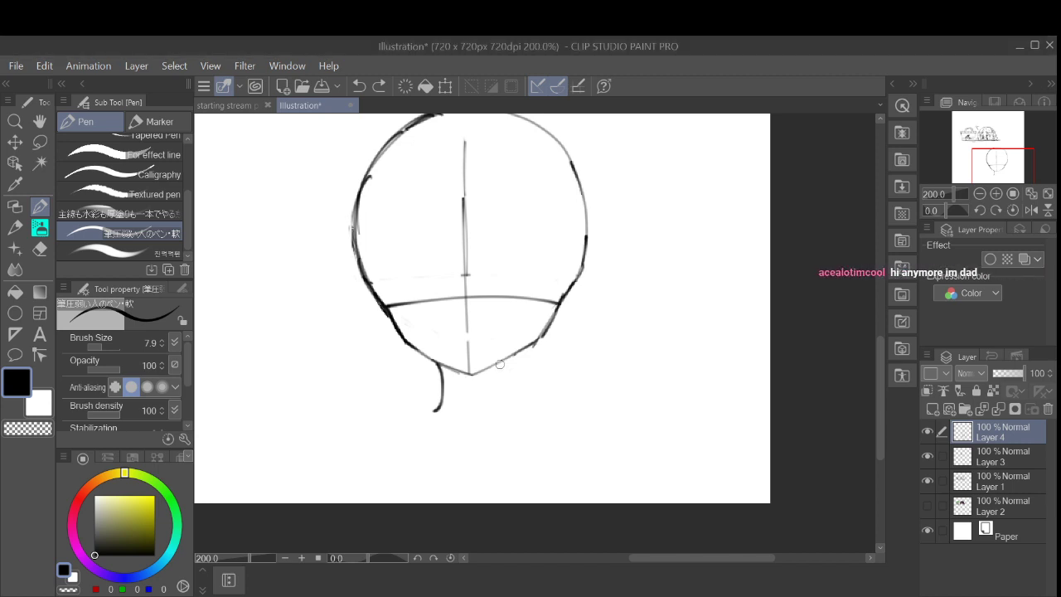
Step: Draw the right side of the neck as a curve running down from the jawline
{"action": "mouse_move", "coordinate": [505, 357]}
{"action": "left_mouse_down"}
{"action": "mouse_move", "coordinate": [501, 393]}
{"action": "mouse_move", "coordinate": [524, 436]}
{"action": "left_mouse_up"}
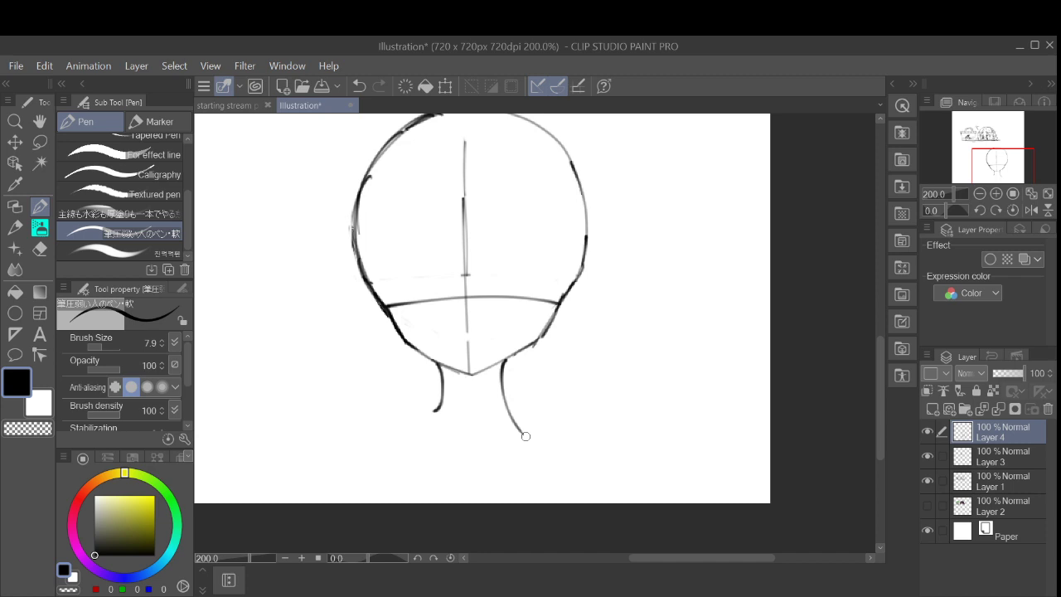
{"action": "key", "text": "ctrl+z"}
{"action": "left_click_drag", "start_coordinate": [517, 403], "coordinate": [429, 405]}
{"action": "left_click_drag", "start_coordinate": [442, 383], "coordinate": [432, 409]}
{"action": "left_click_drag", "start_coordinate": [503, 383], "coordinate": [523, 434]}
{"action": "key", "text": "ctrl+y"}
Step: Draw sloping shoulder lines outward from both sides of the neck
{"action": "left_click_drag", "start_coordinate": [503, 384], "coordinate": [608, 392]}
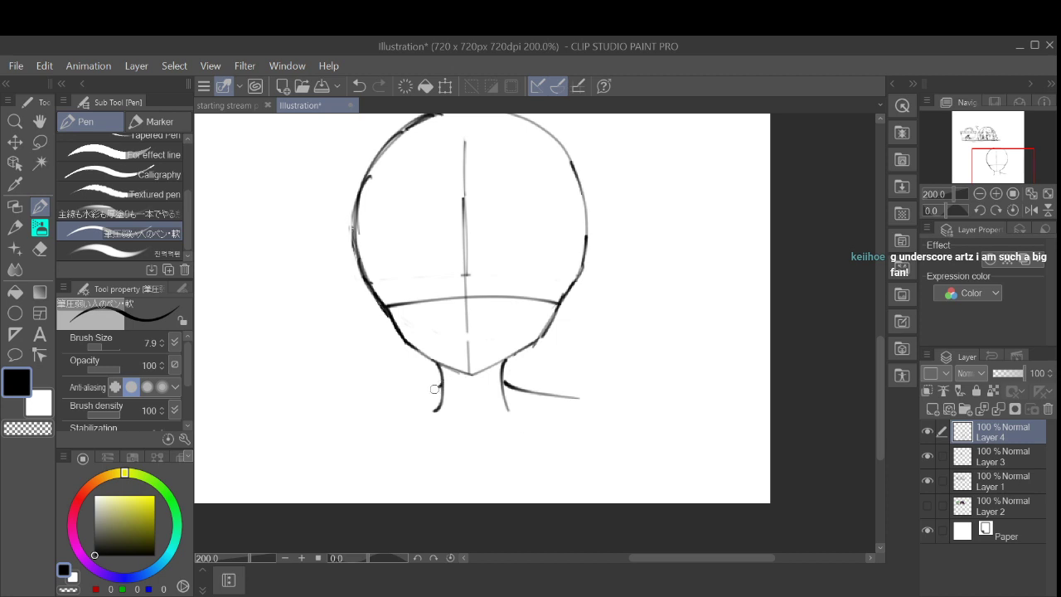
{"action": "left_click_drag", "start_coordinate": [437, 386], "coordinate": [337, 421]}
{"action": "key", "text": "ctrl+minus"}
{"action": "key", "text": "ctrl+minus"}
{"action": "mouse_move", "coordinate": [533, 299]}
{"action": "left_mouse_down"}
{"action": "mouse_move", "coordinate": [490, 418]}
{"action": "mouse_move", "coordinate": [622, 483]}
{"action": "left_mouse_up"}
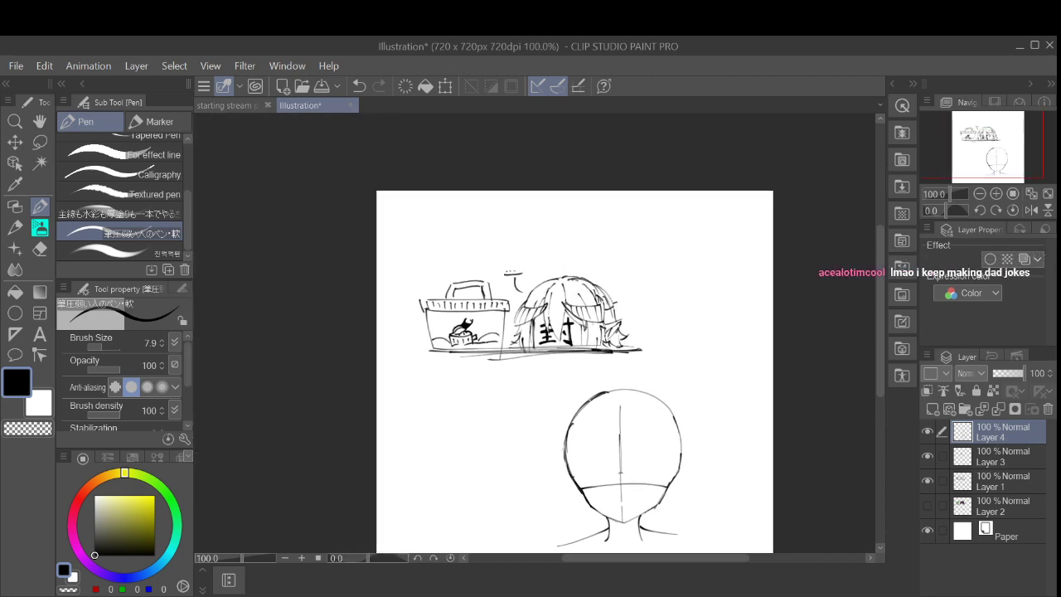
Step: Undo the sloping shoulder lines on both sides of the neck
{"action": "scroll", "coordinate": [662, 341], "scroll_direction": "up", "scroll_amount": 2}
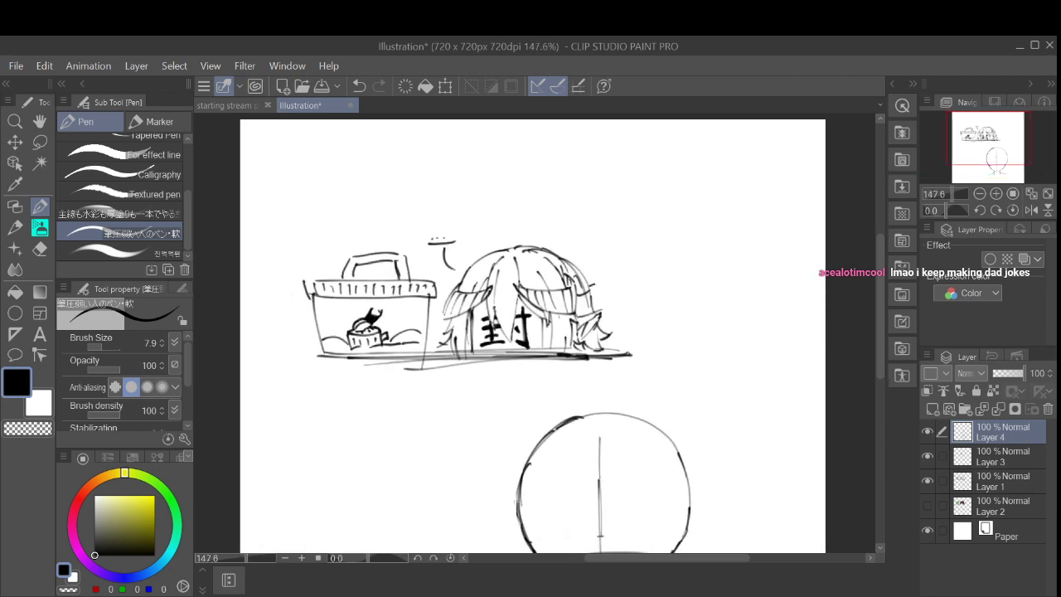
{"action": "left_click_drag", "start_coordinate": [533, 382], "coordinate": [504, 284]}
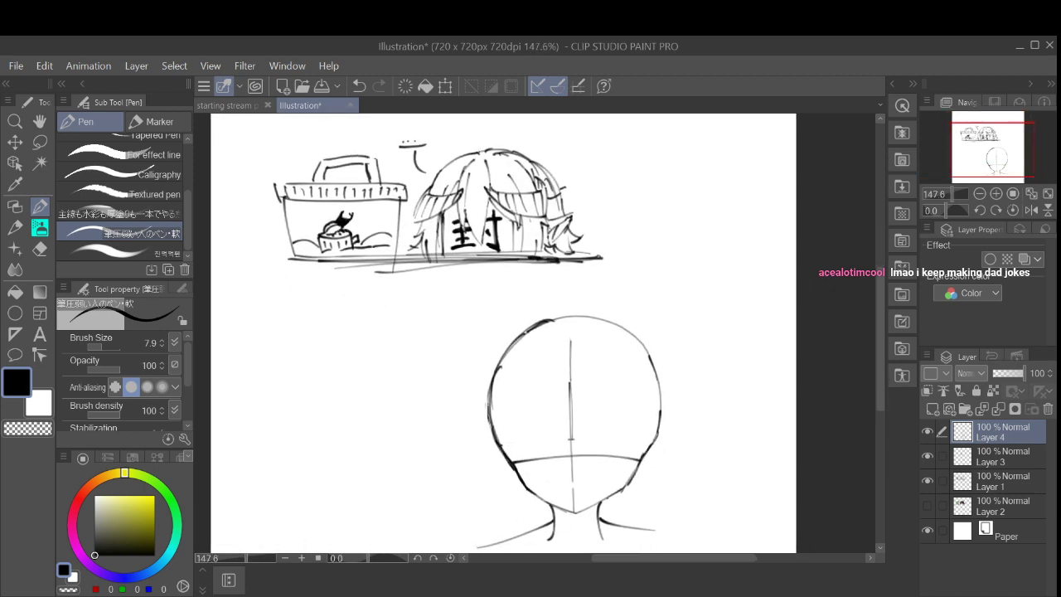
{"action": "left_click_drag", "start_coordinate": [533, 348], "coordinate": [546, 321]}
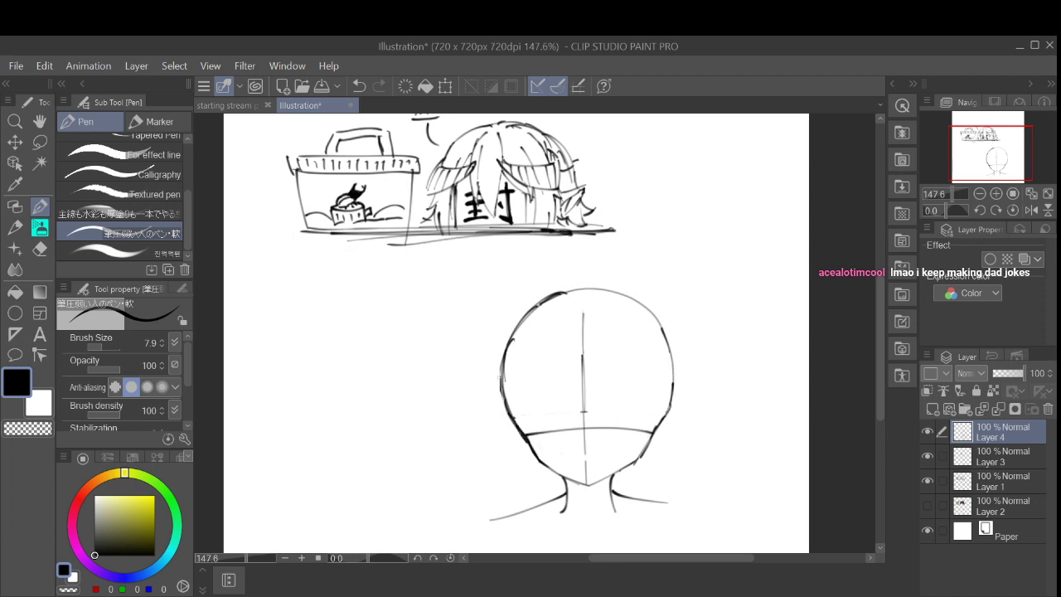
{"action": "left_click_drag", "start_coordinate": [533, 417], "coordinate": [530, 321]}
{"action": "key", "text": "ctrl+z"}
{"action": "left_click_drag", "start_coordinate": [564, 393], "coordinate": [522, 412]}
{"action": "key", "text": "ctrl+z"}
{"action": "key", "text": "ctrl+z"}
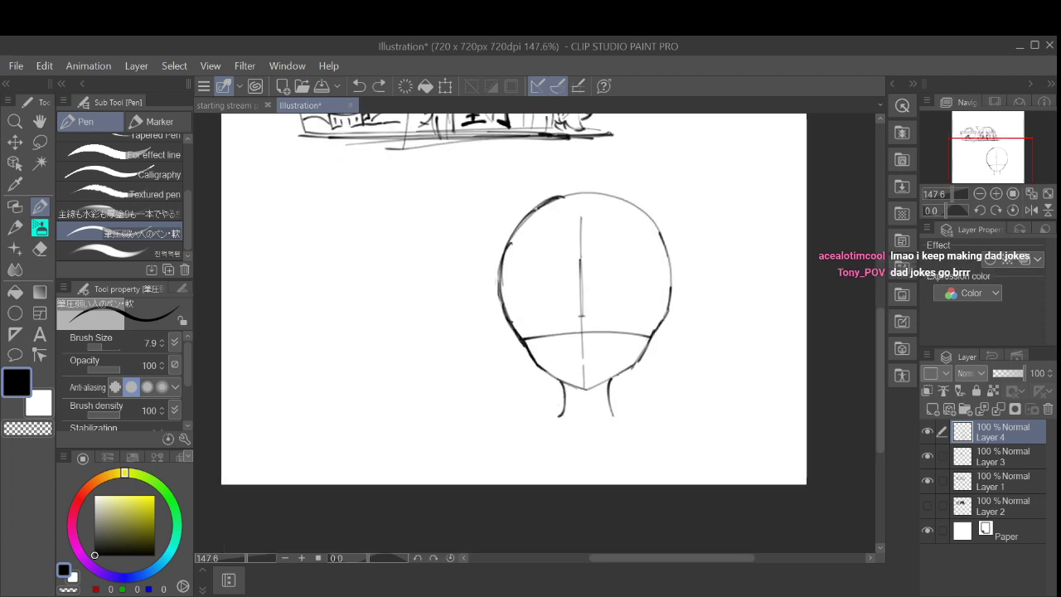
Step: Redraw the right shoulder as a long, nearly horizontal line running outward from the neck
{"action": "left_click_drag", "start_coordinate": [612, 390], "coordinate": [670, 419]}
{"action": "key", "text": "ctrl+z"}
{"action": "left_click_drag", "start_coordinate": [567, 400], "coordinate": [488, 440]}
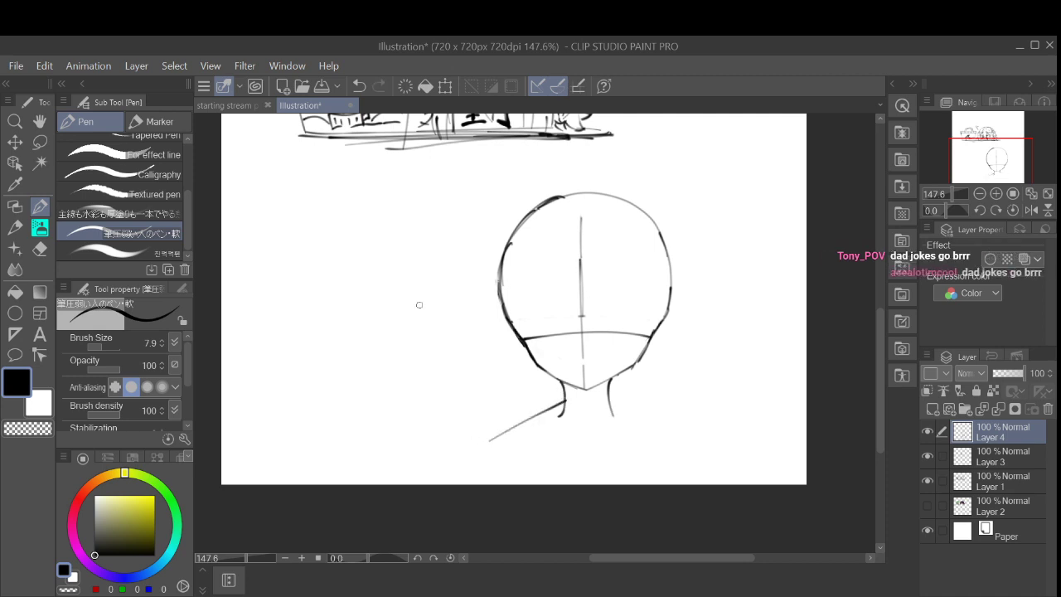
{"action": "key", "text": "ctrl+z"}
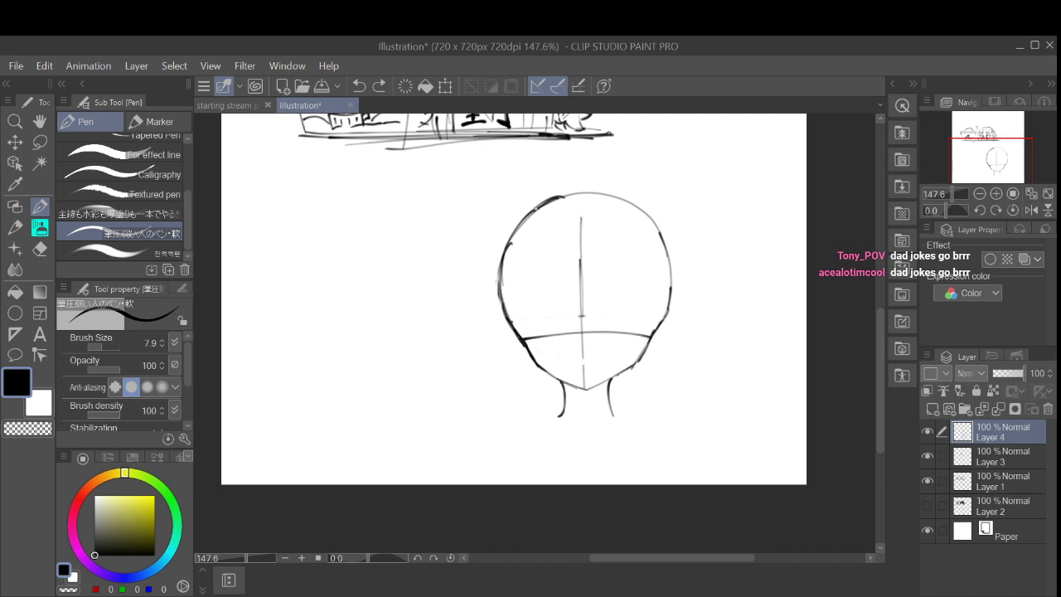
{"action": "left_click_drag", "start_coordinate": [613, 400], "coordinate": [673, 423]}
{"action": "key", "text": "ctrl+z"}
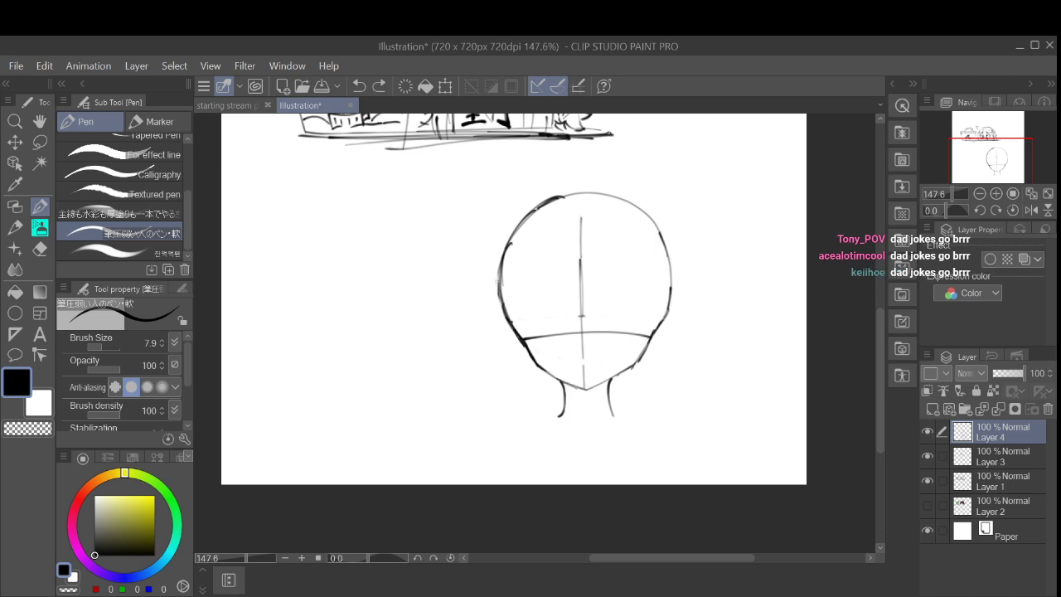
{"action": "left_click_drag", "start_coordinate": [612, 397], "coordinate": [702, 407]}
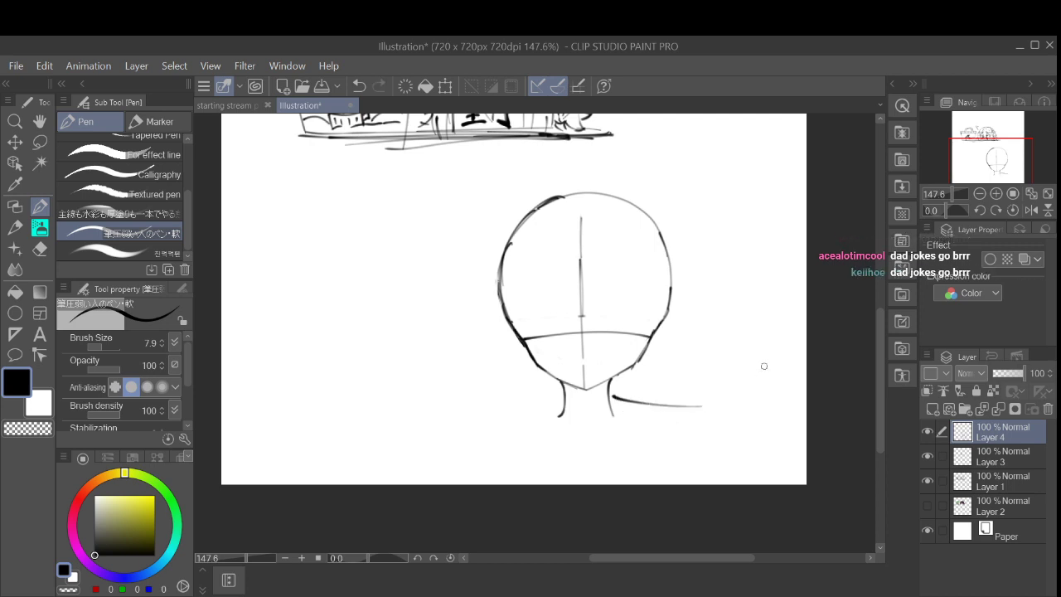
{"action": "left_click_drag", "start_coordinate": [558, 400], "coordinate": [476, 426]}
{"action": "key", "text": "ctrl+z"}
{"action": "left_click_drag", "start_coordinate": [559, 402], "coordinate": [481, 432]}
{"action": "key", "text": "ctrl+z"}
{"action": "left_click_drag", "start_coordinate": [564, 402], "coordinate": [467, 433]}
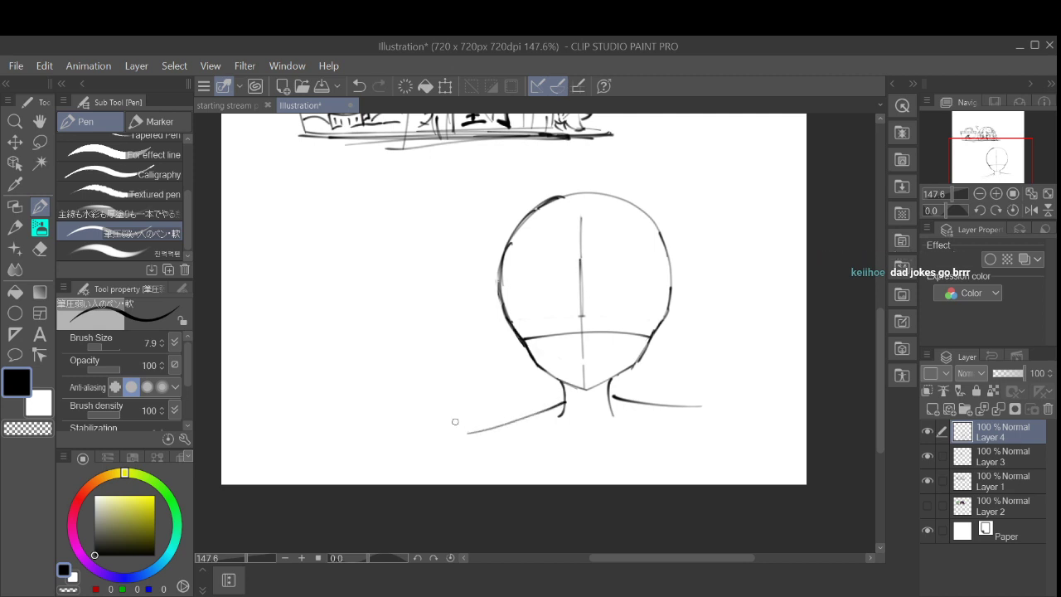
{"action": "key", "text": "ctrl+z"}
{"action": "mouse_move", "coordinate": [566, 396]}
{"action": "left_mouse_down"}
{"action": "mouse_move", "coordinate": [487, 418]}
{"action": "mouse_move", "coordinate": [431, 388]}
{"action": "left_mouse_up"}
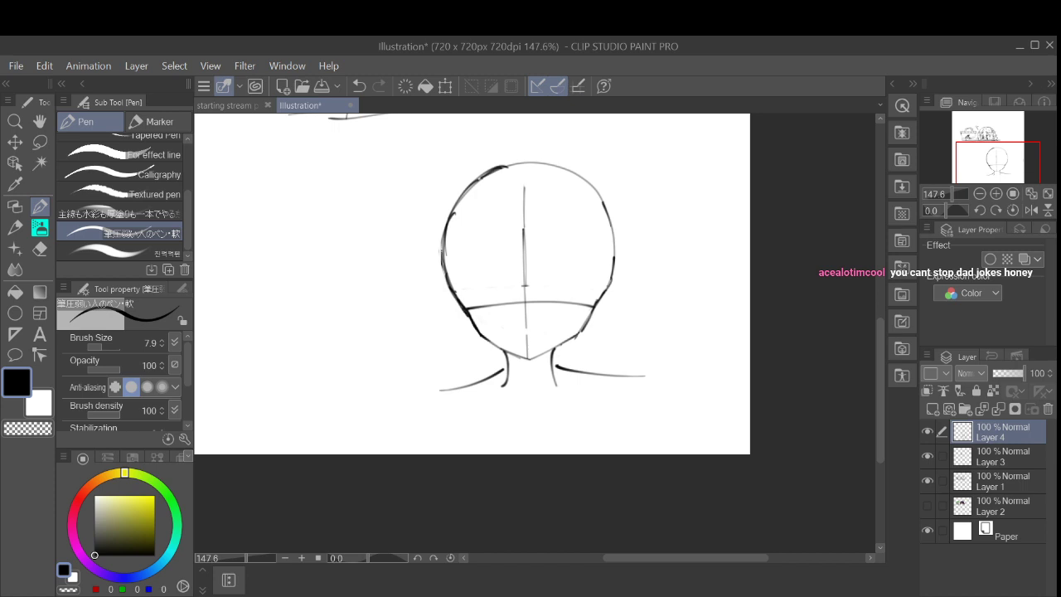
{"action": "key", "text": "ctrl+z"}
{"action": "left_click_drag", "start_coordinate": [507, 362], "coordinate": [409, 396]}
{"action": "key", "text": "ctrl+z"}
{"action": "left_click_drag", "start_coordinate": [501, 365], "coordinate": [415, 382]}
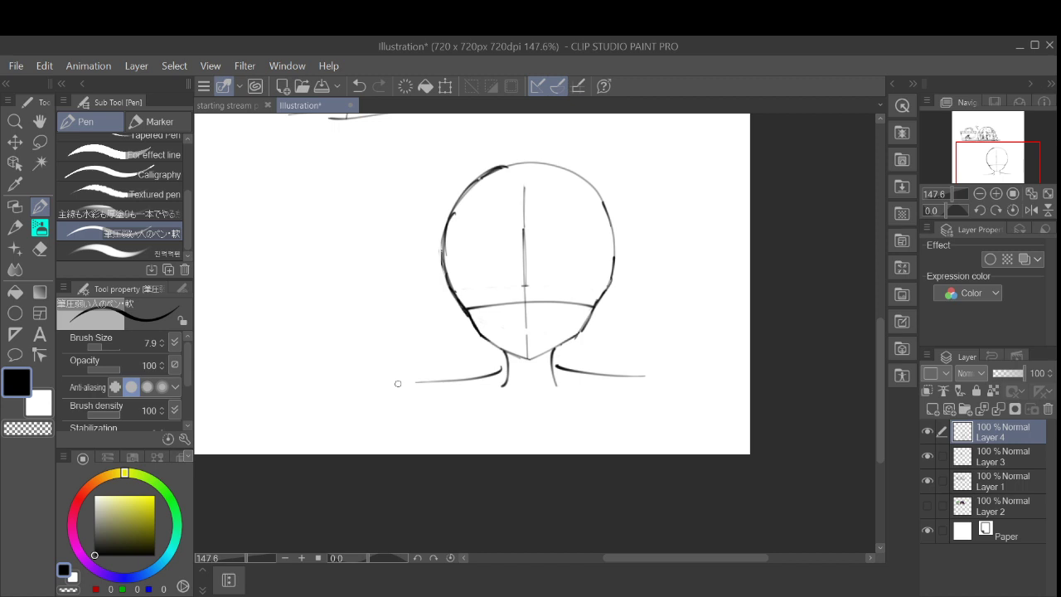
{"action": "scroll", "coordinate": [597, 384], "scroll_direction": "up", "scroll_amount": 1}
{"action": "key", "text": "ctrl+z"}
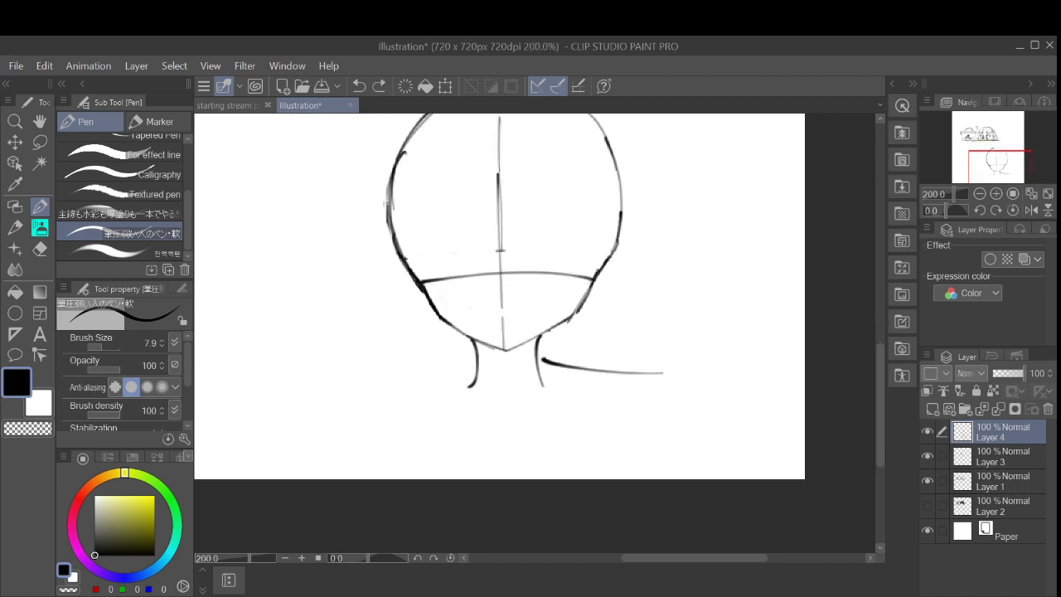
Step: Redraw the left shoulder as a long, gently curved line running outward from the neck
{"action": "mouse_move", "coordinate": [471, 362]}
{"action": "left_mouse_down"}
{"action": "mouse_move", "coordinate": [363, 397]}
{"action": "mouse_move", "coordinate": [429, 366]}
{"action": "left_mouse_up"}
{"action": "key", "text": "ctrl+z"}
{"action": "left_click_drag", "start_coordinate": [568, 355], "coordinate": [454, 382]}
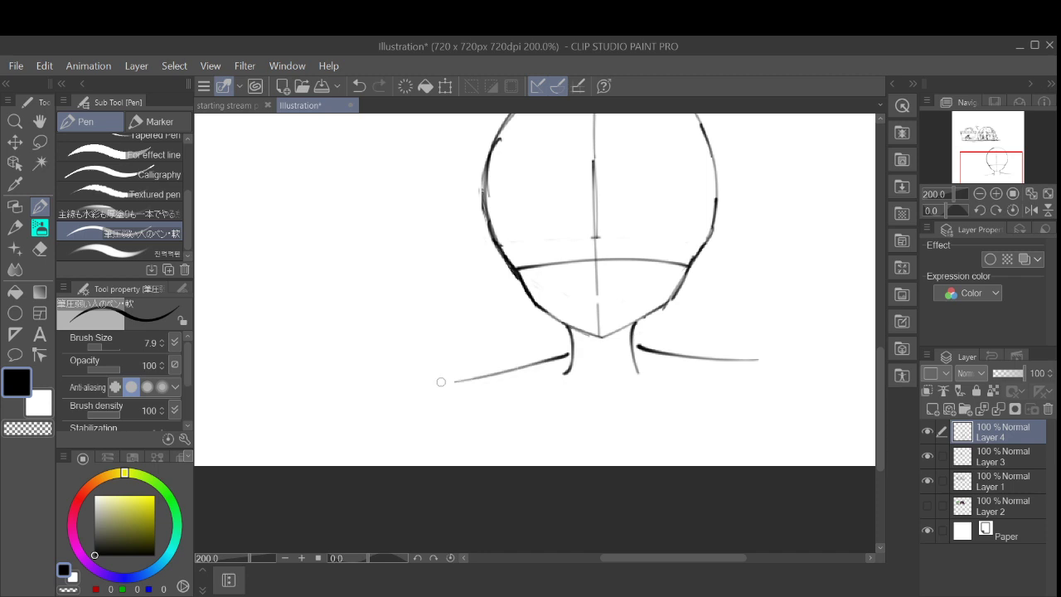
{"action": "key", "text": "ctrl+z"}
{"action": "left_click_drag", "start_coordinate": [567, 348], "coordinate": [419, 367]}
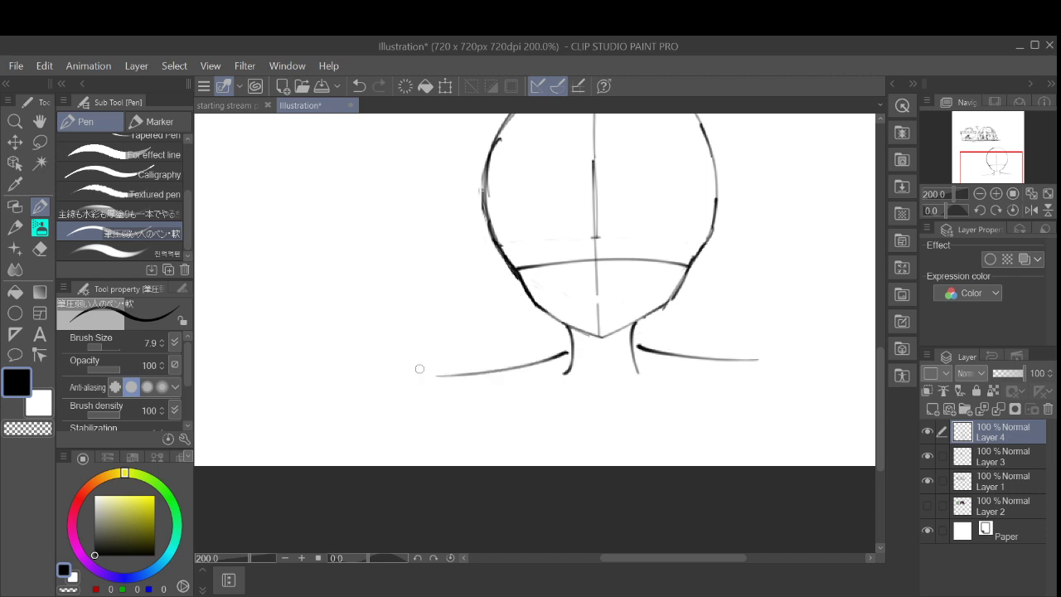
Step: Sketch a short outer arm curve and a doubled torso side line down from the left shoulder
{"action": "key", "text": "ctrl+minus"}
{"action": "scroll", "coordinate": [713, 355], "scroll_direction": "down", "scroll_amount": 1}
{"action": "left_click_drag", "start_coordinate": [713, 355], "coordinate": [622, 331]}
{"action": "scroll", "coordinate": [635, 330], "scroll_direction": "up", "scroll_amount": 2}
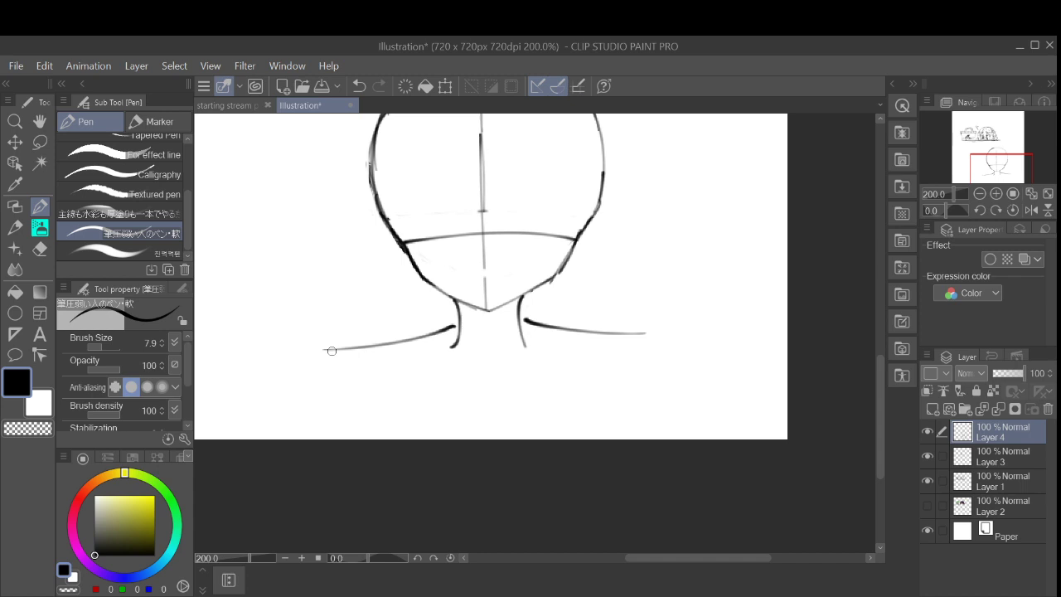
{"action": "left_click_drag", "start_coordinate": [363, 346], "coordinate": [333, 385]}
{"action": "left_click_drag", "start_coordinate": [362, 347], "coordinate": [390, 455]}
{"action": "left_click_drag", "start_coordinate": [364, 346], "coordinate": [377, 438]}
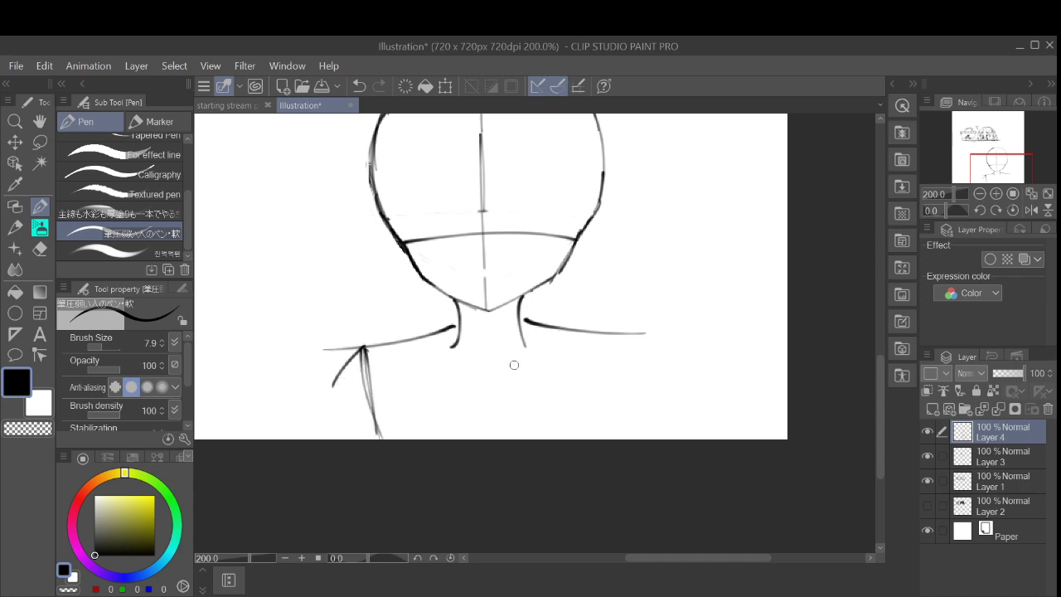
{"action": "left_click_drag", "start_coordinate": [611, 336], "coordinate": [603, 438]}
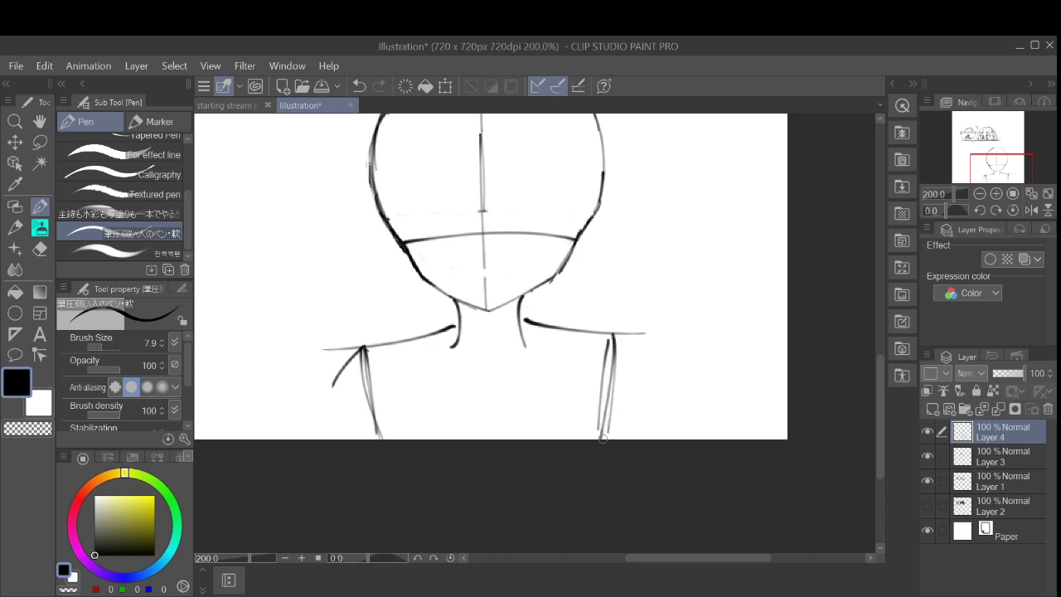
{"action": "scroll", "coordinate": [603, 440], "scroll_direction": "down", "scroll_amount": 2}
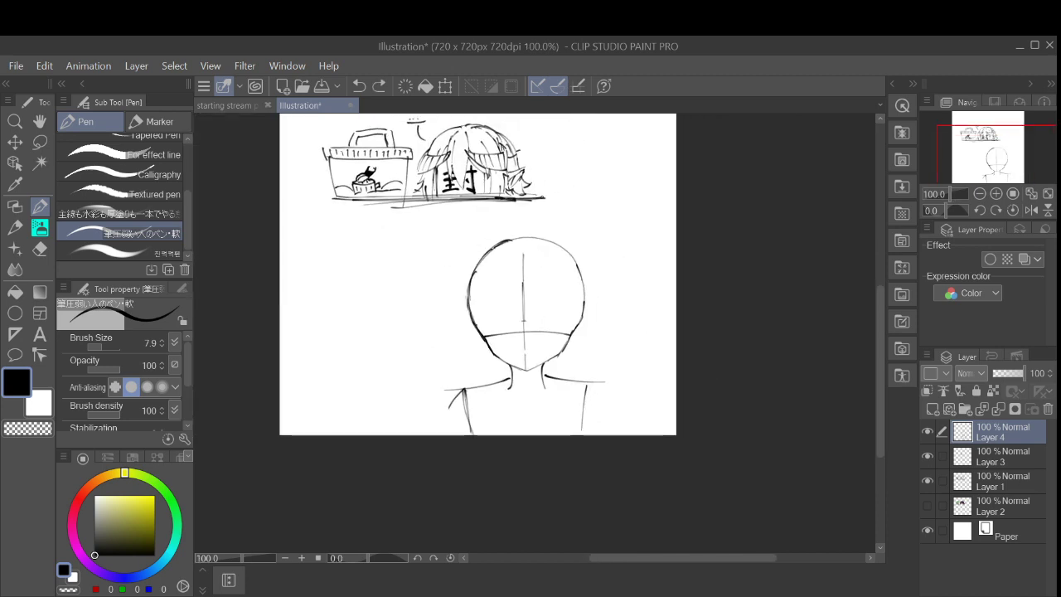
{"action": "scroll", "coordinate": [618, 402], "scroll_direction": "up", "scroll_amount": 2}
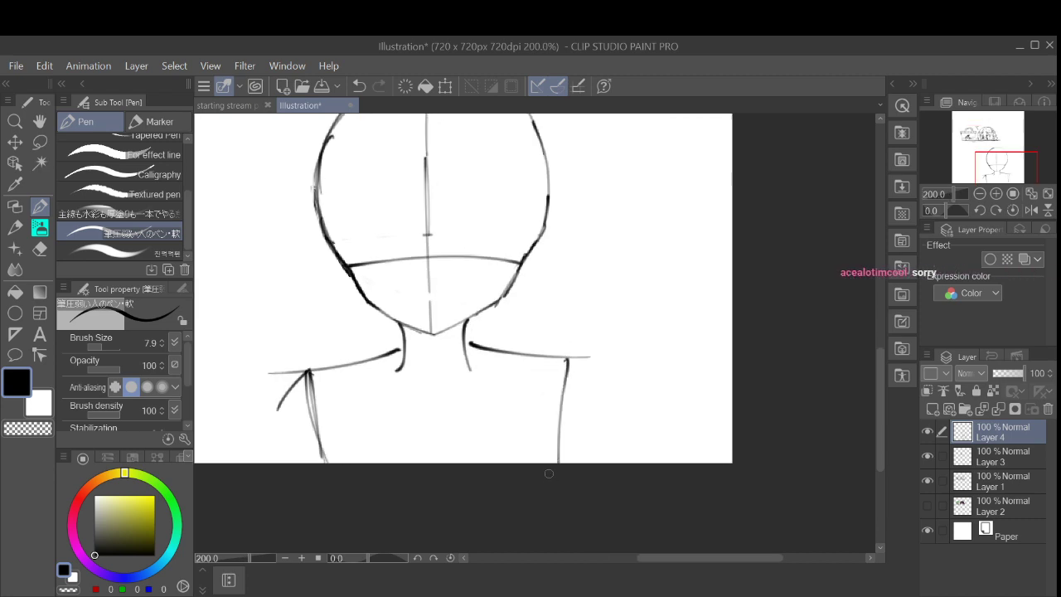
{"action": "mouse_move", "coordinate": [573, 363]}
{"action": "left_mouse_down"}
{"action": "mouse_move", "coordinate": [572, 434]}
{"action": "mouse_move", "coordinate": [560, 461]}
{"action": "left_mouse_up"}
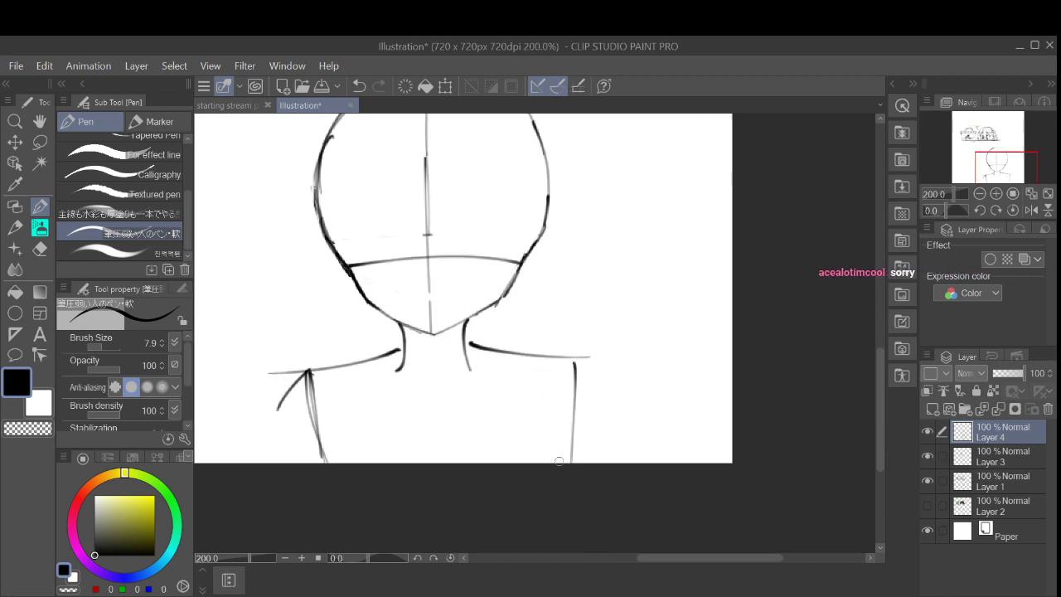
{"action": "key", "text": "ctrl+z"}
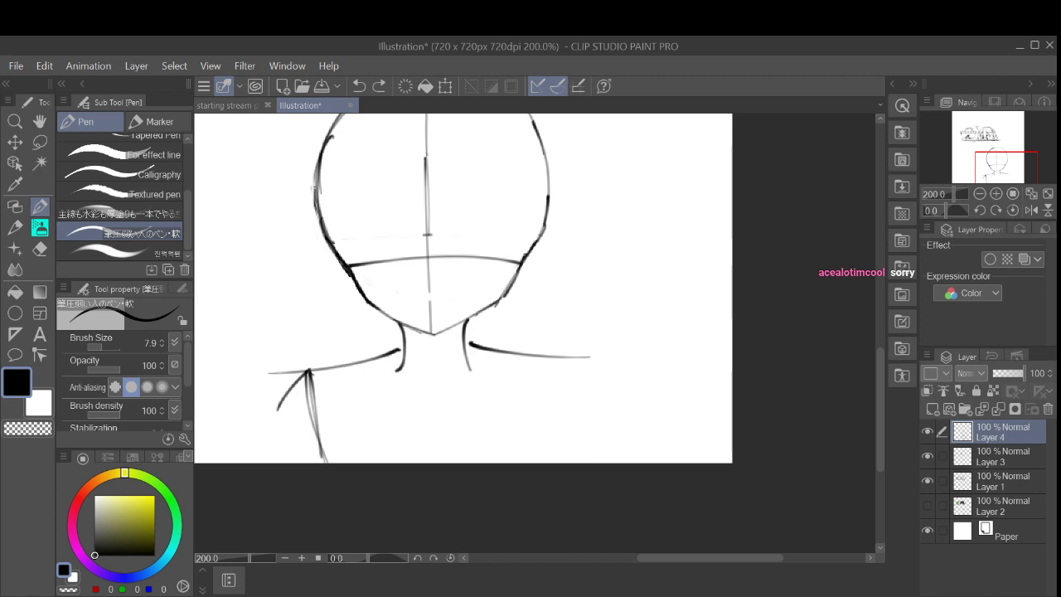
{"action": "left_click_drag", "start_coordinate": [567, 361], "coordinate": [560, 459]}
{"action": "key", "text": "ctrl+z"}
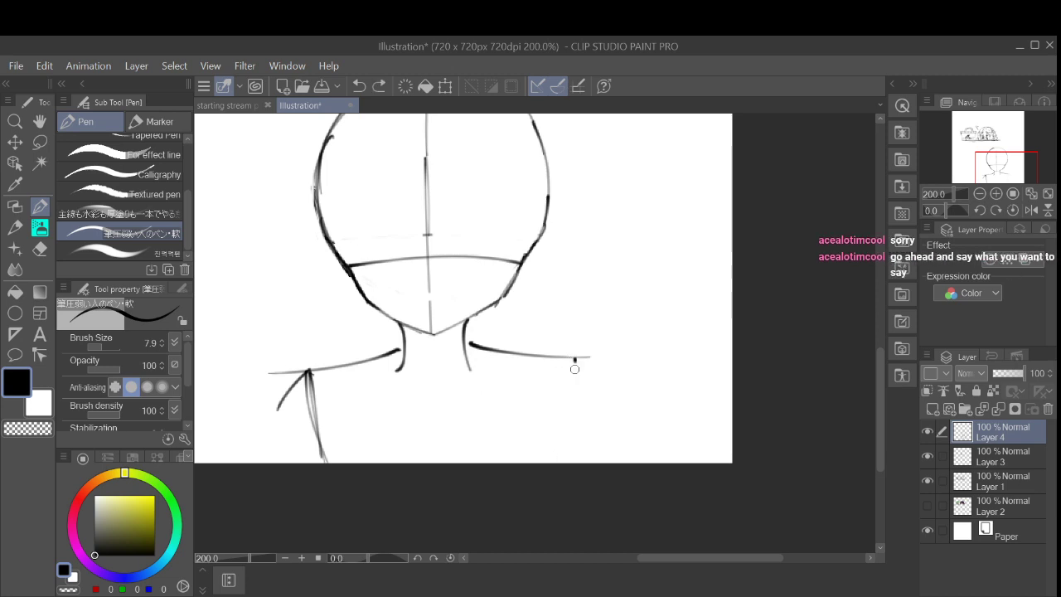
Step: Draw the right torso side as a dark vertical line from the shoulder to the canvas's lower edge
{"action": "left_click_drag", "start_coordinate": [575, 360], "coordinate": [577, 461]}
{"action": "left_click_drag", "start_coordinate": [577, 367], "coordinate": [575, 461]}
{"action": "left_click_drag", "start_coordinate": [572, 421], "coordinate": [574, 441]}
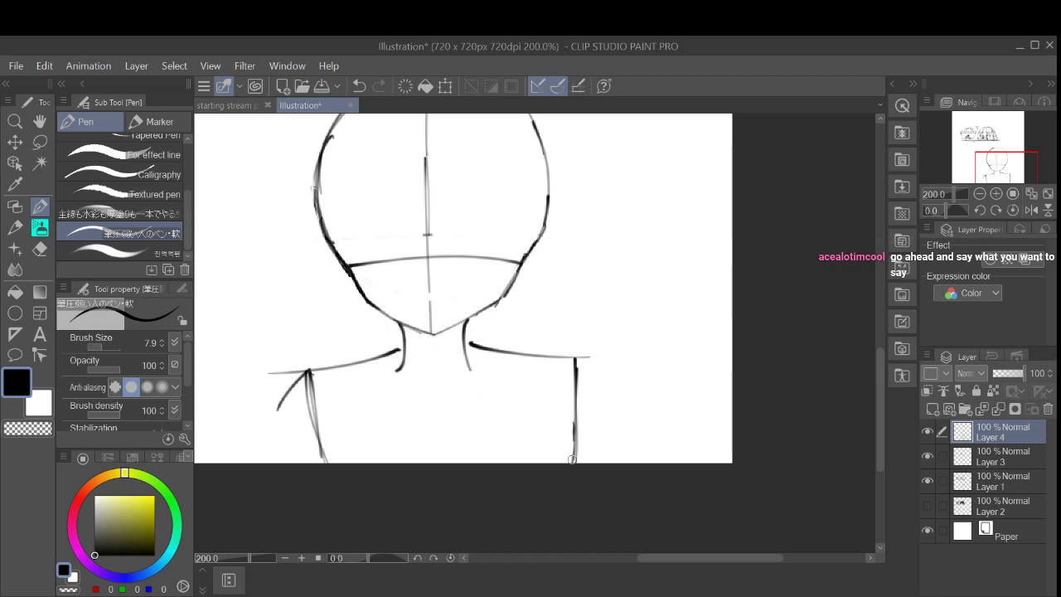
Step: Round off the right shoulder with a short curve and extend the left arm's outer line to the canvas's lower edge
{"action": "scroll", "coordinate": [572, 447], "scroll_direction": "down", "scroll_amount": 2}
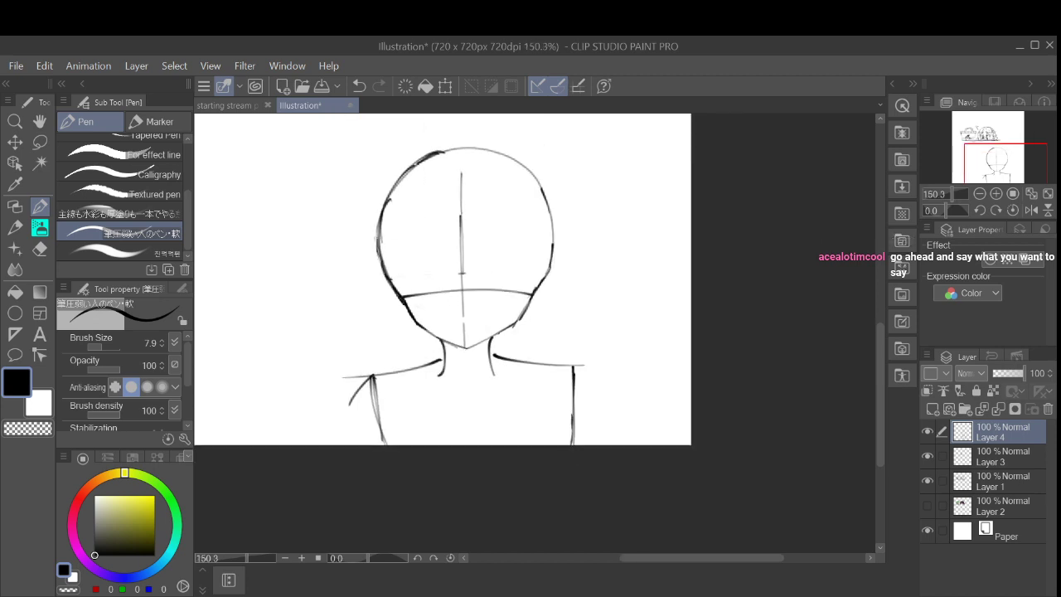
{"action": "left_click_drag", "start_coordinate": [570, 365], "coordinate": [603, 392]}
{"action": "key", "text": "ctrl+z"}
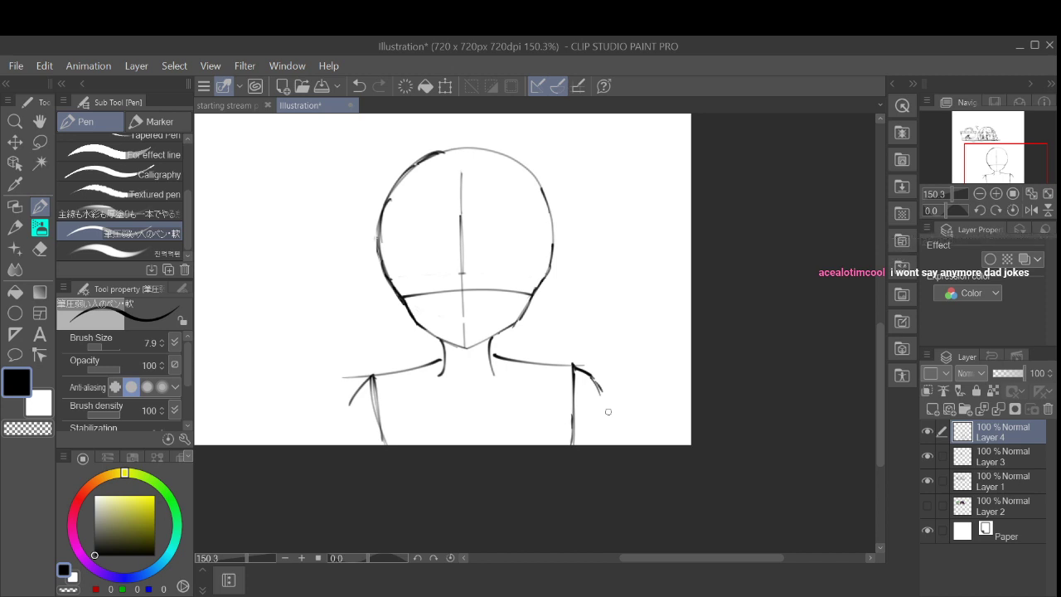
{"action": "left_click_drag", "start_coordinate": [365, 381], "coordinate": [350, 446]}
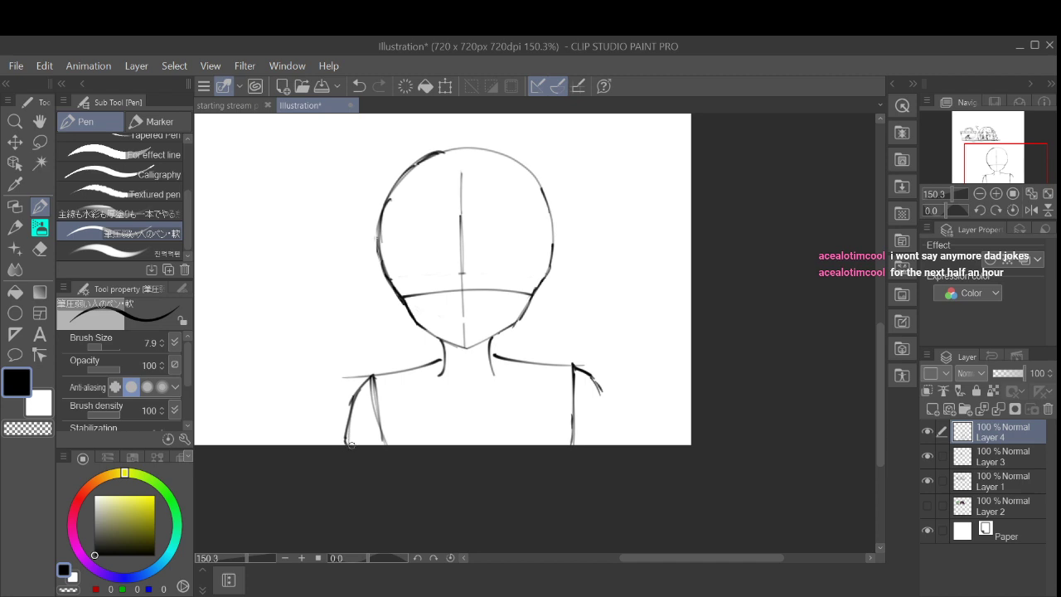
Step: Extend the right arm's outer line to the canvas's lower edge and darken the left torso side line
{"action": "mouse_move", "coordinate": [500, 358]}
{"action": "left_mouse_down"}
{"action": "mouse_move", "coordinate": [572, 373]}
{"action": "mouse_move", "coordinate": [524, 310]}
{"action": "left_mouse_up"}
{"action": "key", "text": "ctrl+z"}
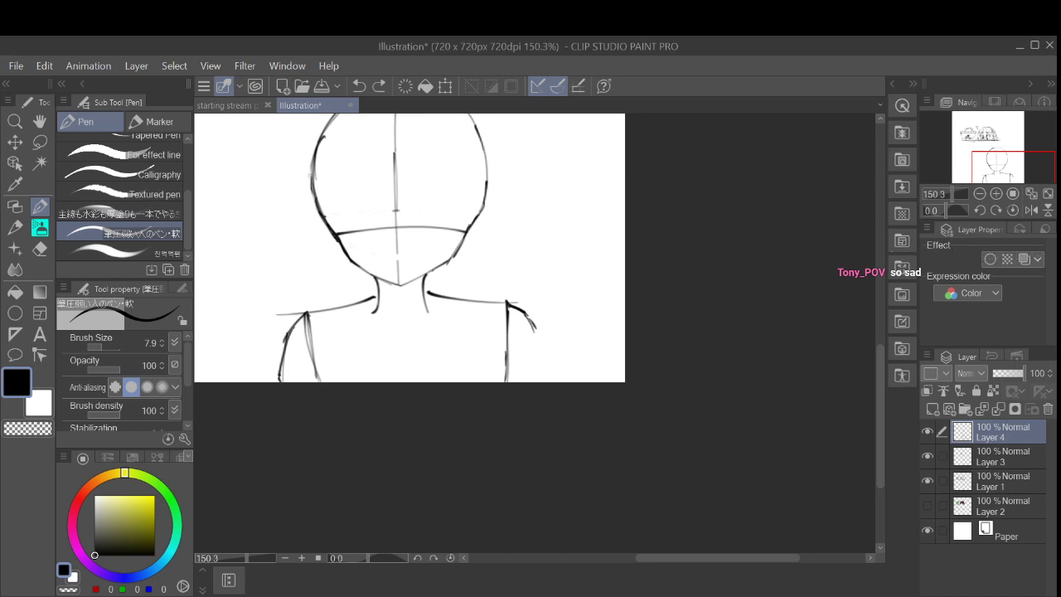
{"action": "left_click_drag", "start_coordinate": [533, 329], "coordinate": [547, 388]}
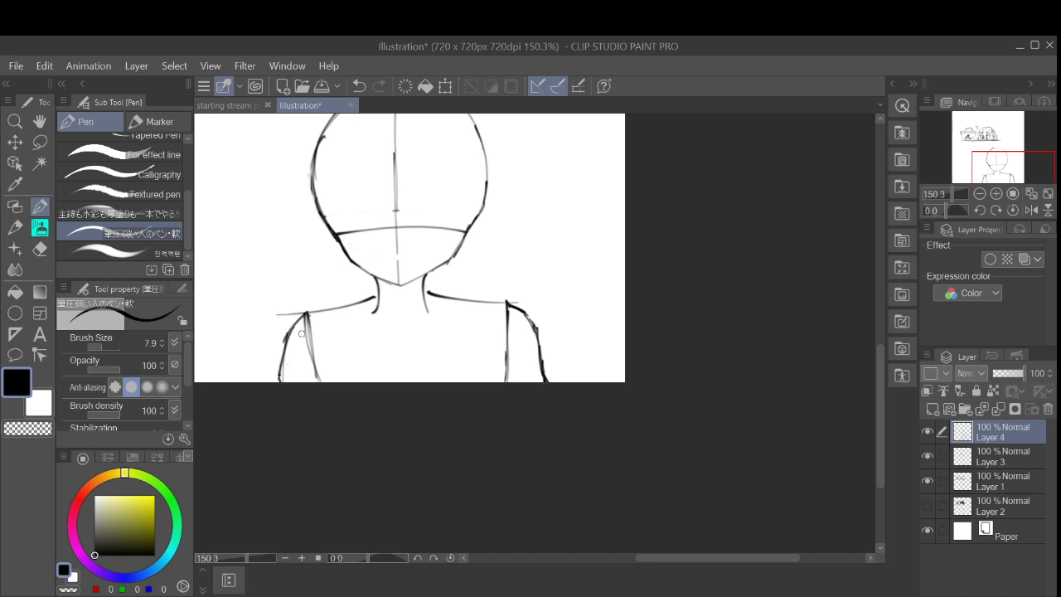
{"action": "left_click_drag", "start_coordinate": [308, 319], "coordinate": [321, 420]}
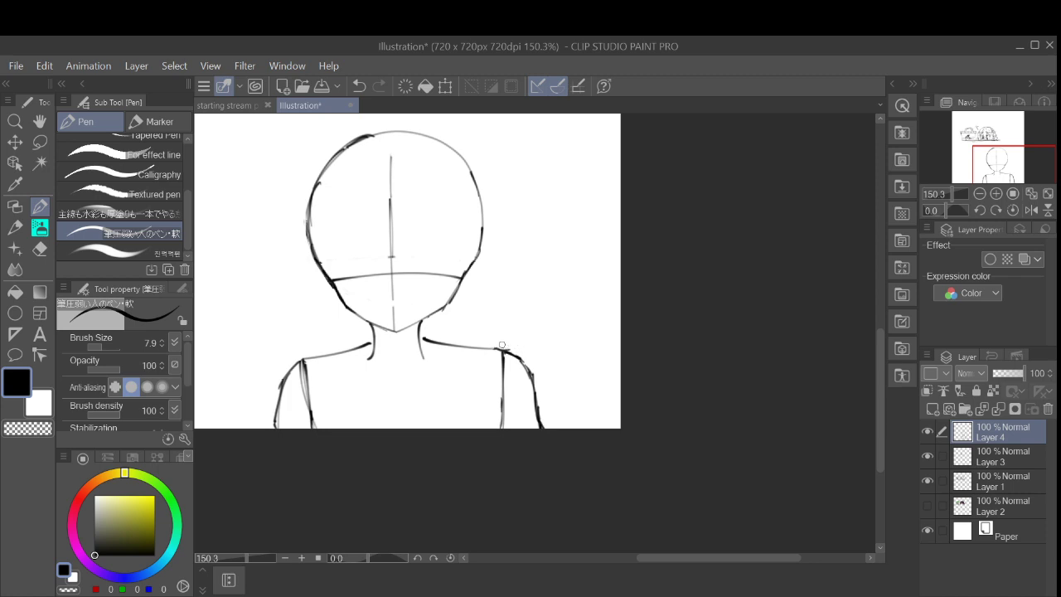
Step: Lasso the left shoulder, arm and torso lines, shift them slightly upward with a transform, and clear the selection
{"action": "key", "text": "ctrl+minus"}
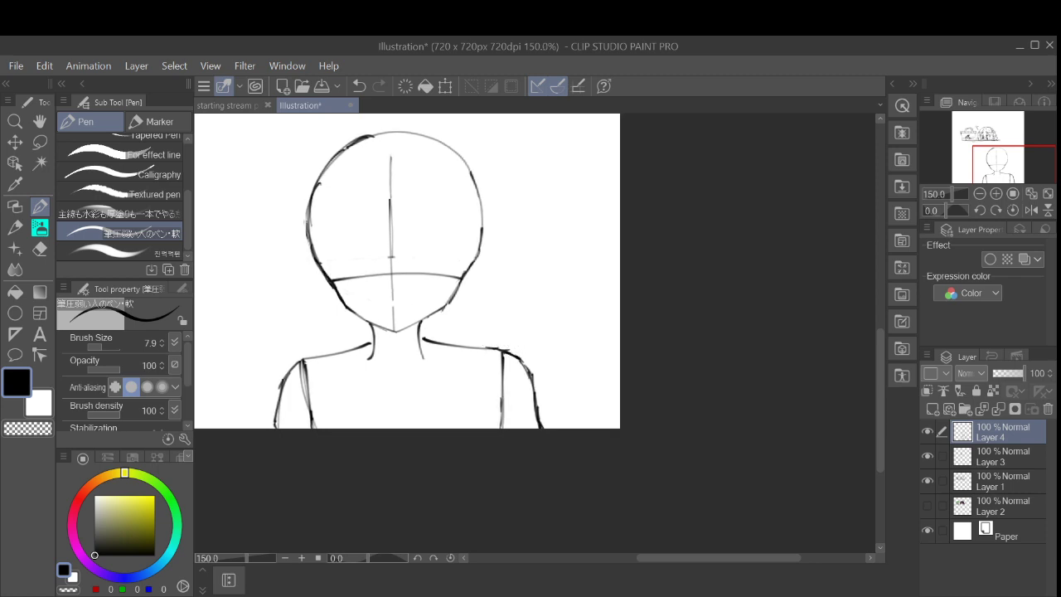
{"action": "scroll", "coordinate": [487, 338], "scroll_direction": "down", "scroll_amount": 2}
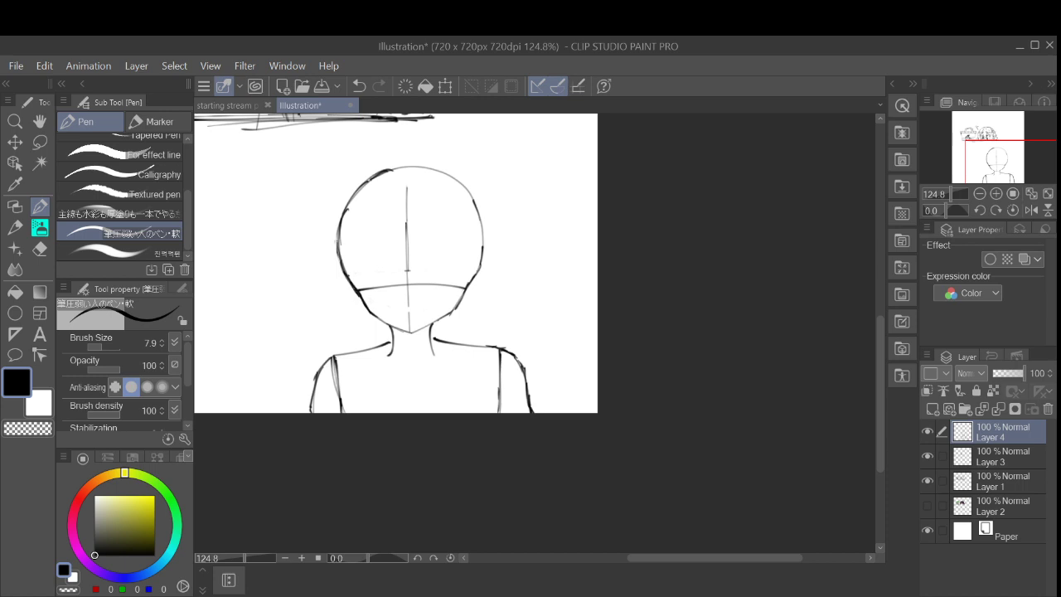
{"action": "left_click_drag", "start_coordinate": [410, 249], "coordinate": [511, 262]}
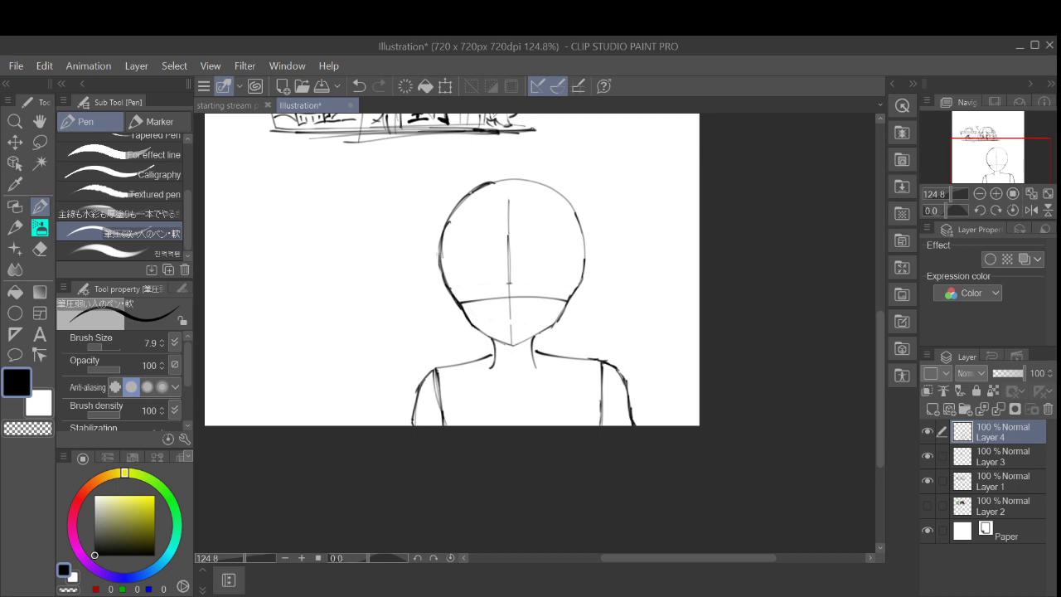
{"action": "key", "text": "ctrl+plus"}
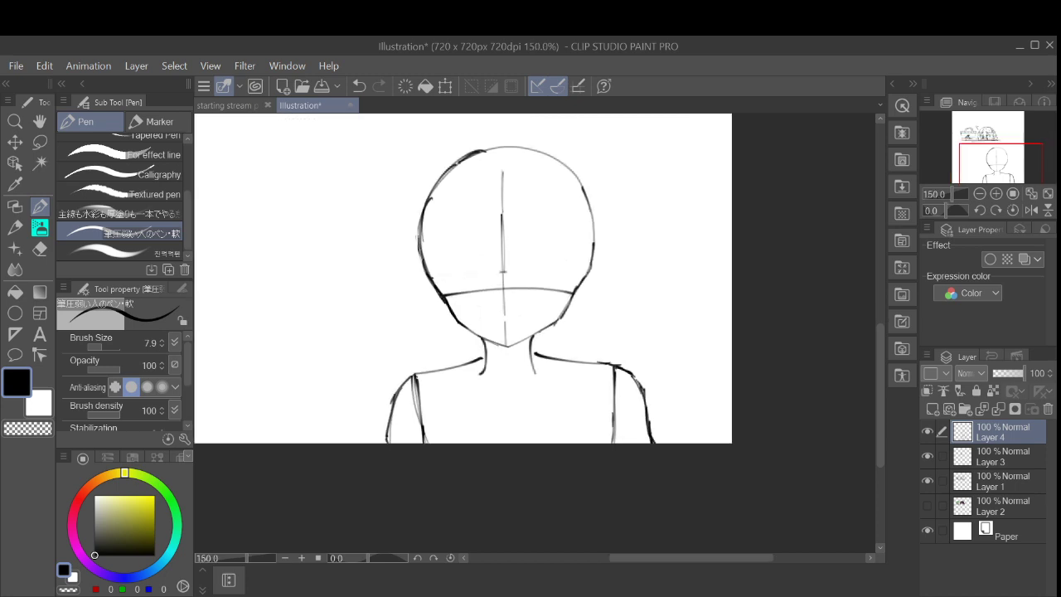
{"action": "key", "text": "m"}
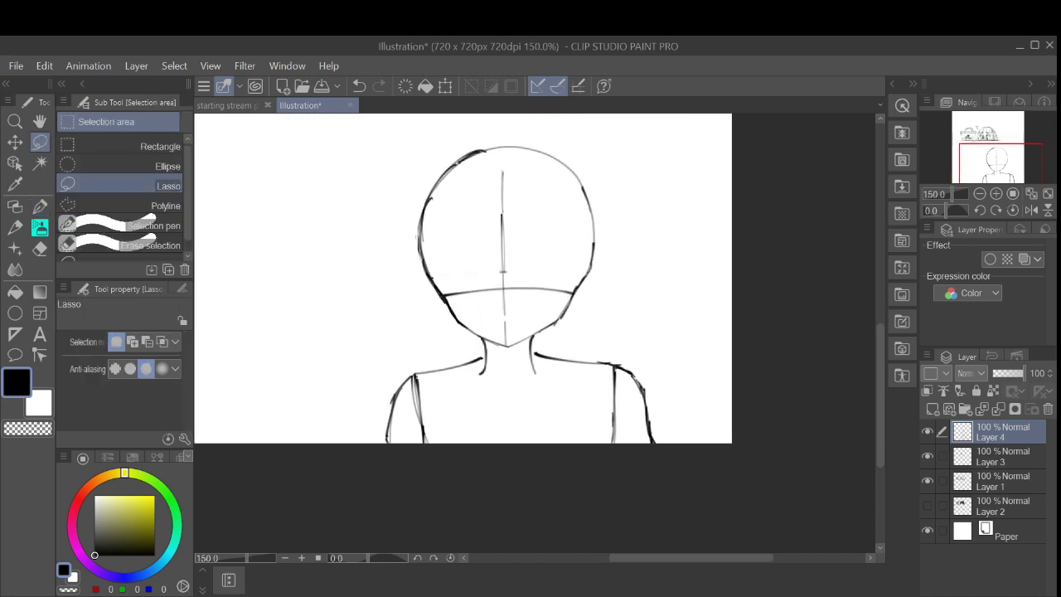
{"action": "mouse_move", "coordinate": [487, 354]}
{"action": "left_mouse_down"}
{"action": "mouse_move", "coordinate": [446, 448]}
{"action": "mouse_move", "coordinate": [417, 480]}
{"action": "mouse_move", "coordinate": [350, 431]}
{"action": "mouse_move", "coordinate": [394, 364]}
{"action": "mouse_move", "coordinate": [449, 341]}
{"action": "left_mouse_up"}
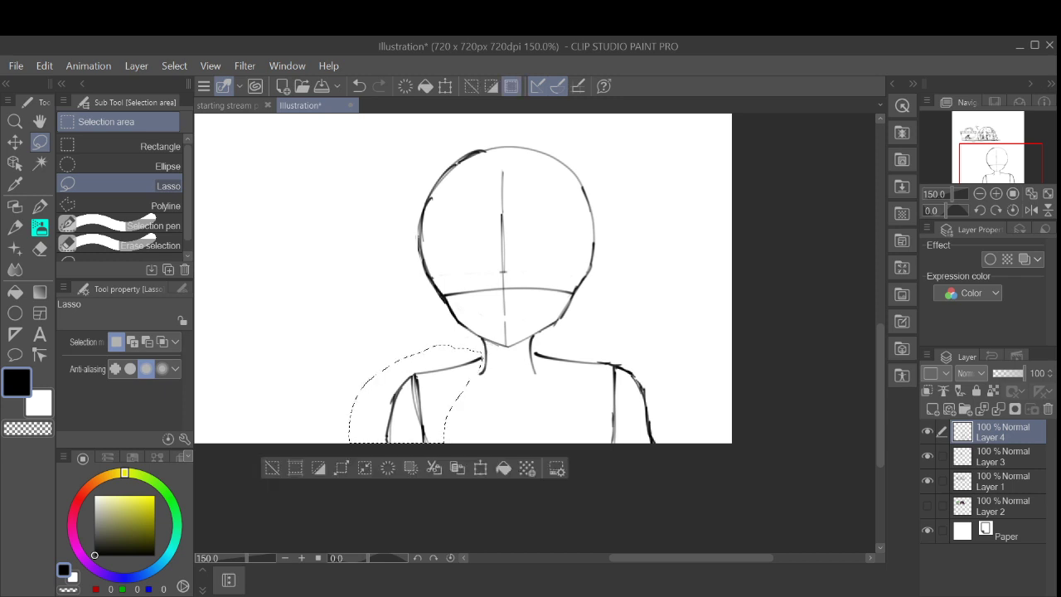
{"action": "left_click", "coordinate": [480, 468]}
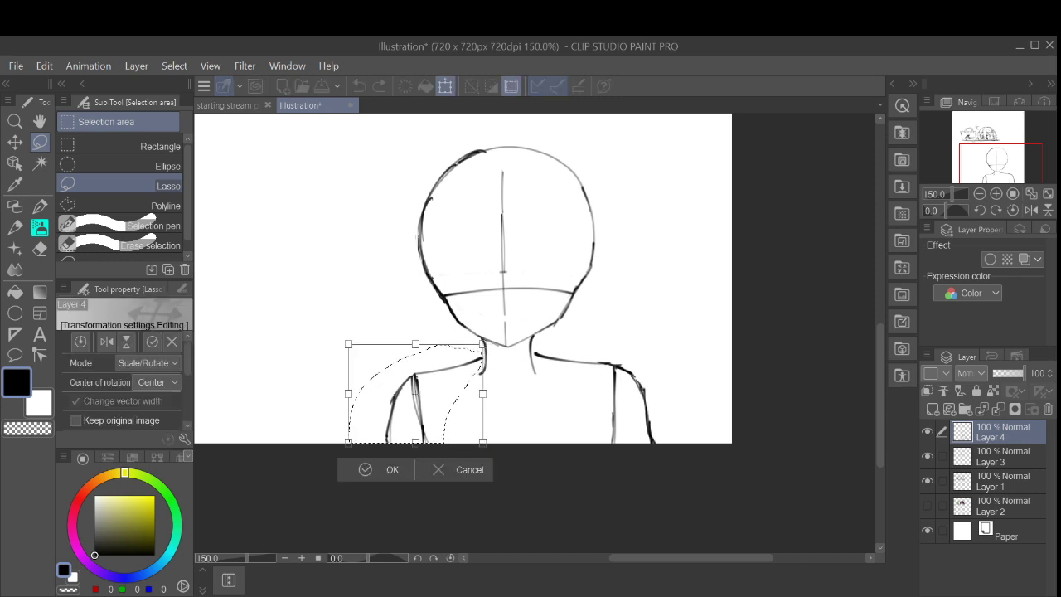
{"action": "left_click_drag", "start_coordinate": [450, 422], "coordinate": [452, 417]}
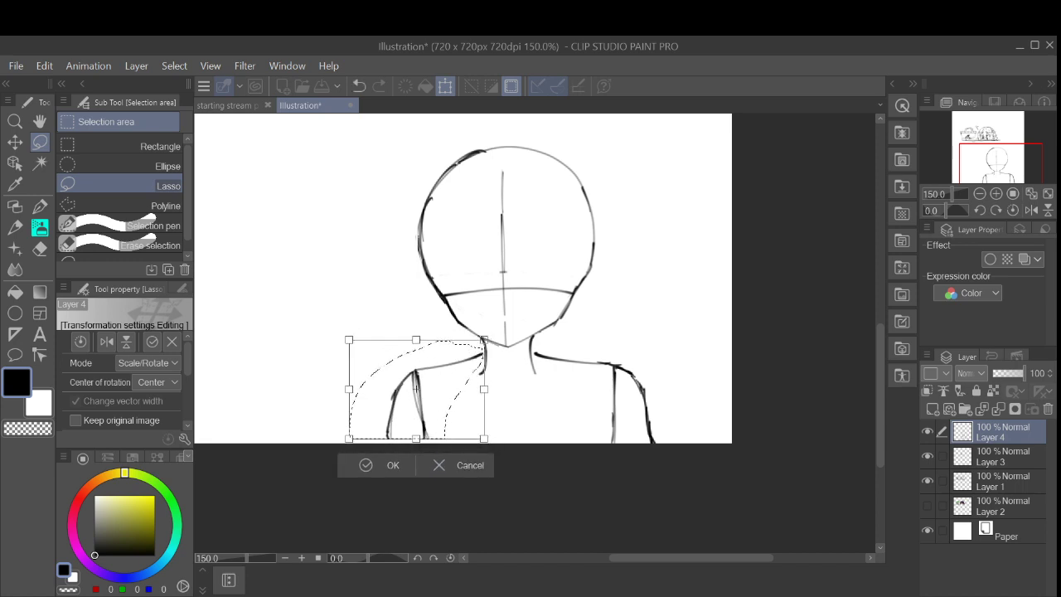
{"action": "left_click_drag", "start_coordinate": [441, 420], "coordinate": [463, 412]}
{"action": "left_click", "coordinate": [380, 471]}
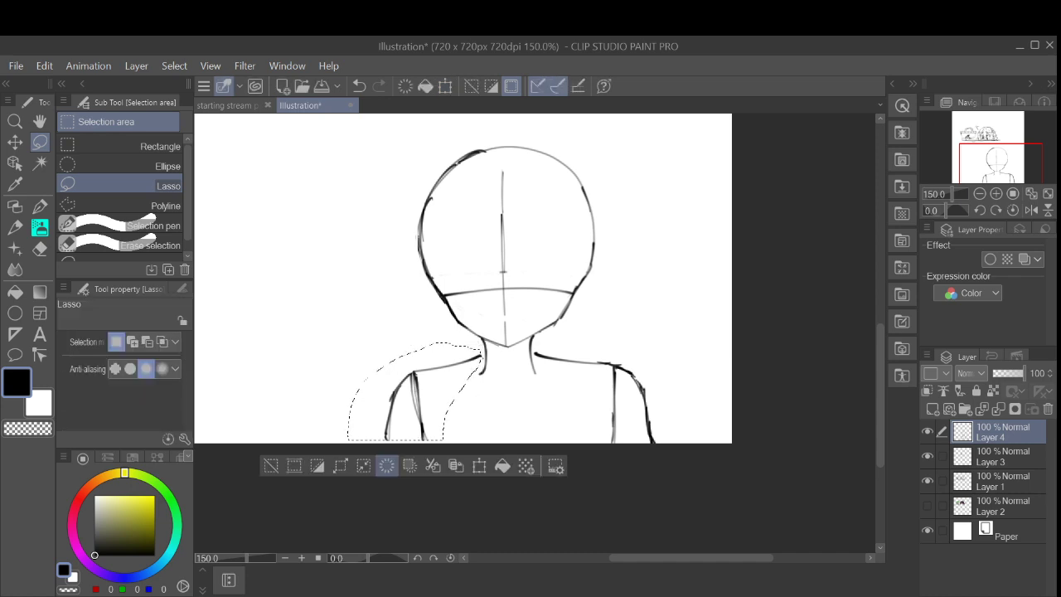
{"action": "left_click", "coordinate": [272, 465]}
Step: Extend the left arm's outer line and the left torso side with the Pen down to the canvas's lower edge
{"action": "left_click_drag", "start_coordinate": [481, 358], "coordinate": [406, 375]}
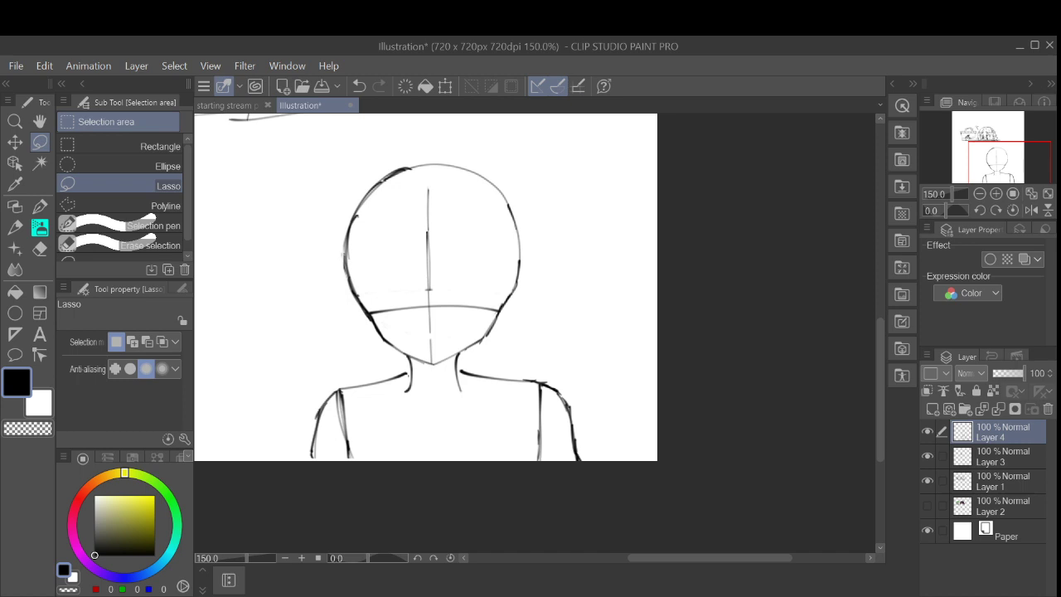
{"action": "scroll", "coordinate": [373, 438], "scroll_direction": "up", "scroll_amount": 4}
{"action": "left_click_drag", "start_coordinate": [324, 472], "coordinate": [320, 482]}
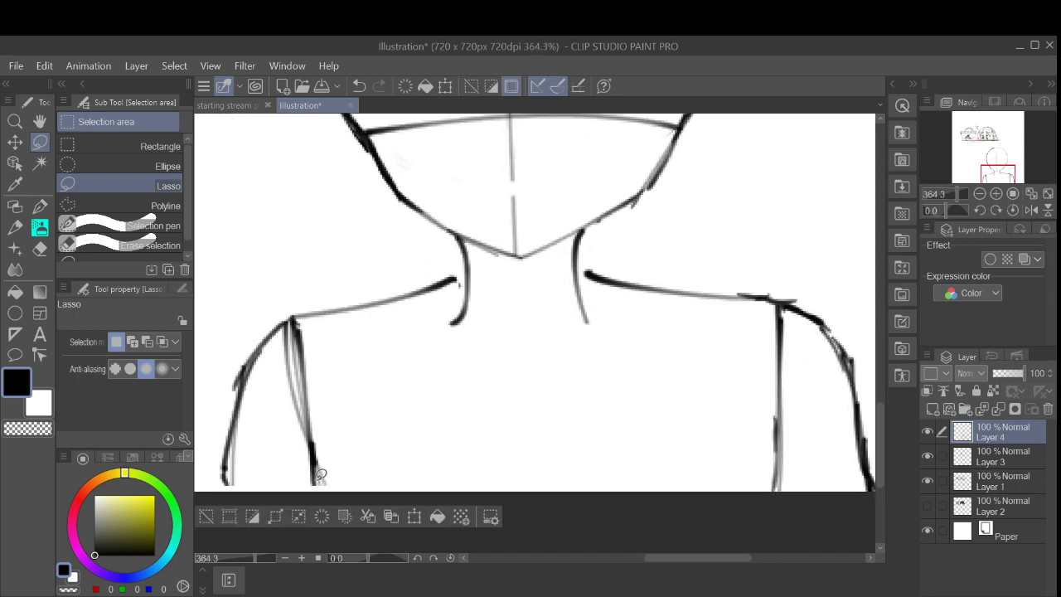
{"action": "left_click", "coordinate": [207, 516]}
{"action": "left_click", "coordinate": [39, 206]}
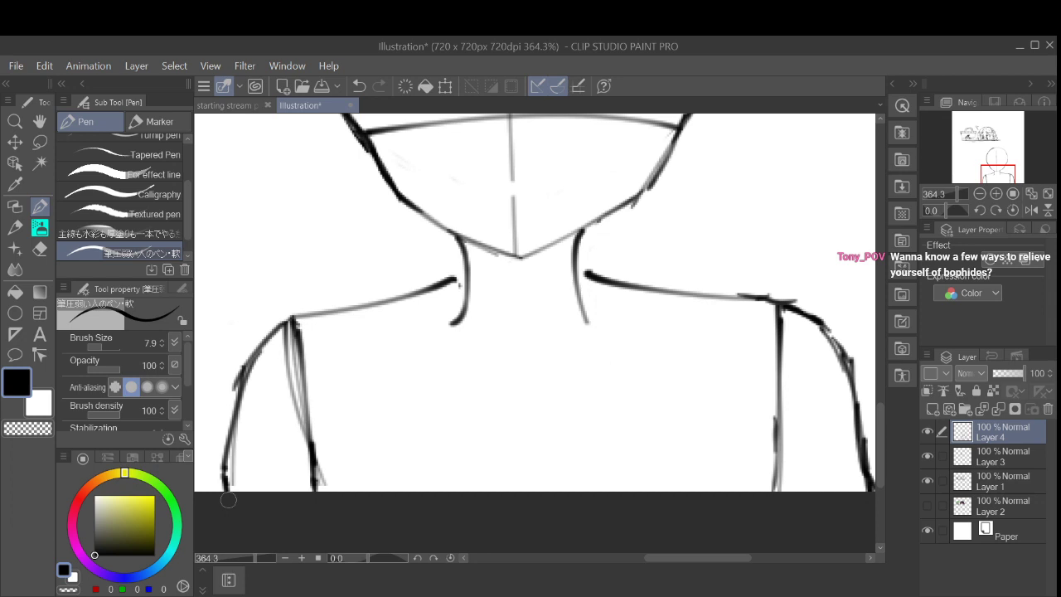
Step: Draw a second vertical line along the inside of the right torso side and darken the head's left outline
{"action": "scroll", "coordinate": [668, 325], "scroll_direction": "down", "scroll_amount": 3}
{"action": "left_click_drag", "start_coordinate": [667, 325], "coordinate": [577, 400]}
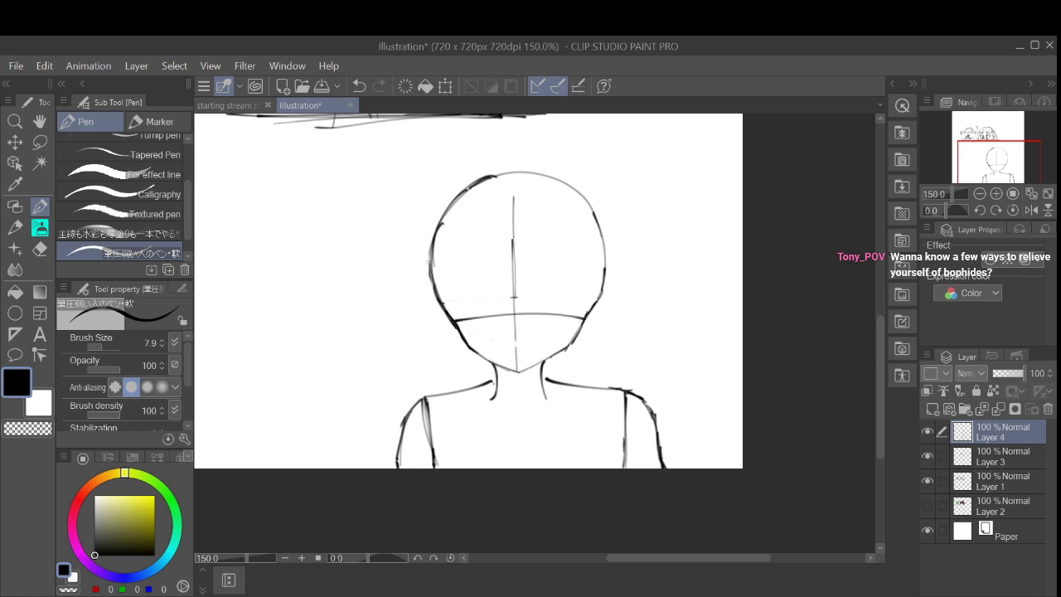
{"action": "left_click_drag", "start_coordinate": [622, 394], "coordinate": [621, 488]}
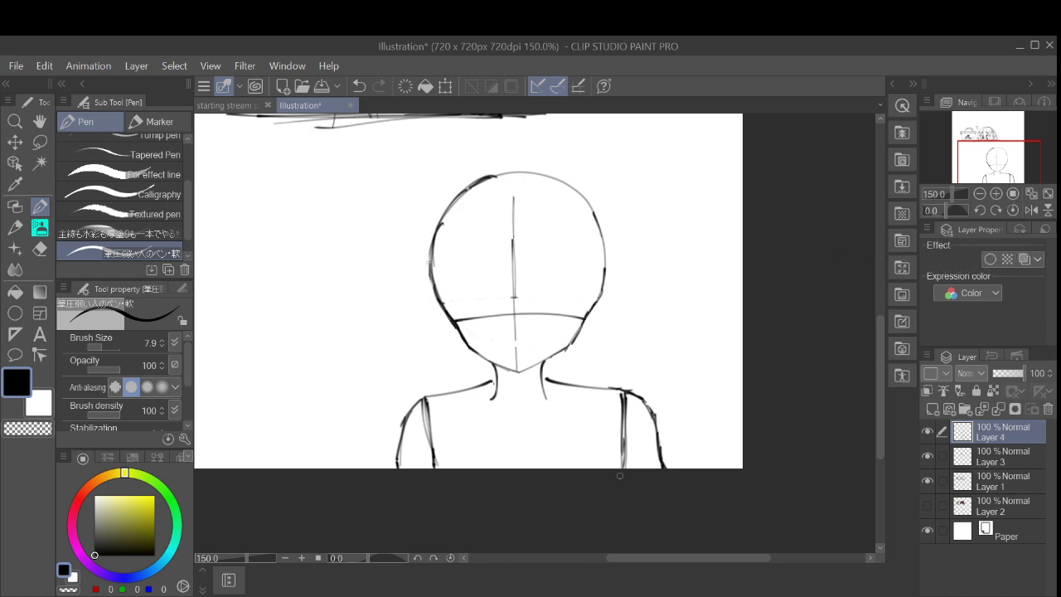
{"action": "left_click_drag", "start_coordinate": [623, 429], "coordinate": [595, 491]}
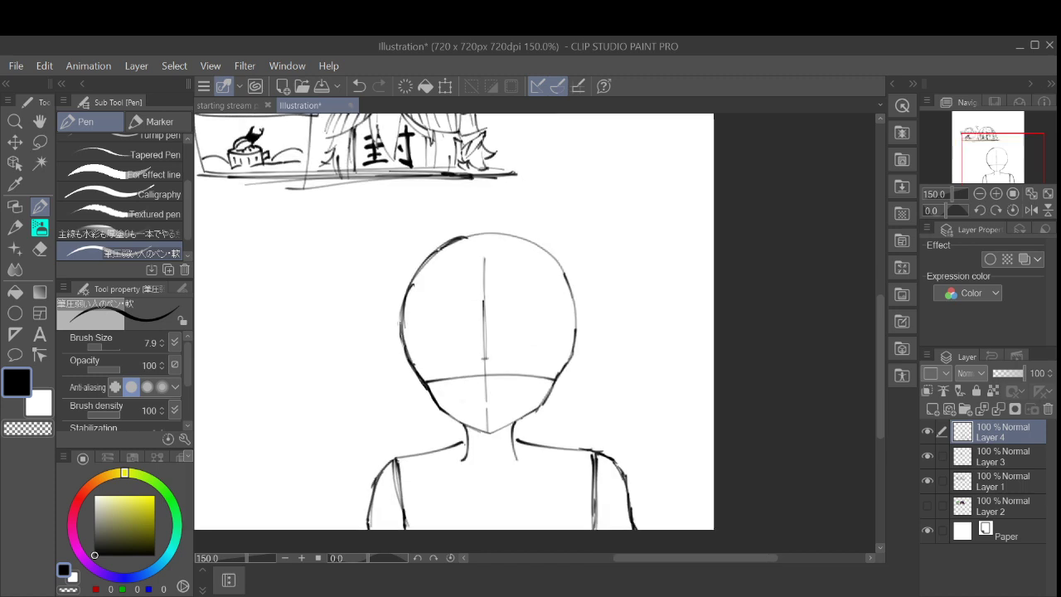
{"action": "left_click_drag", "start_coordinate": [397, 303], "coordinate": [410, 358]}
Step: Try a hand in front of the neck with one finger raised over the chin
{"action": "left_click_drag", "start_coordinate": [483, 395], "coordinate": [515, 445]}
{"action": "mouse_move", "coordinate": [485, 398]}
{"action": "left_mouse_down"}
{"action": "mouse_move", "coordinate": [500, 441]}
{"action": "mouse_move", "coordinate": [489, 456]}
{"action": "mouse_move", "coordinate": [517, 497]}
{"action": "left_mouse_up"}
{"action": "mouse_move", "coordinate": [514, 441]}
{"action": "left_mouse_down"}
{"action": "mouse_move", "coordinate": [564, 498]}
{"action": "mouse_move", "coordinate": [518, 487]}
{"action": "mouse_move", "coordinate": [515, 466]}
{"action": "left_mouse_up"}
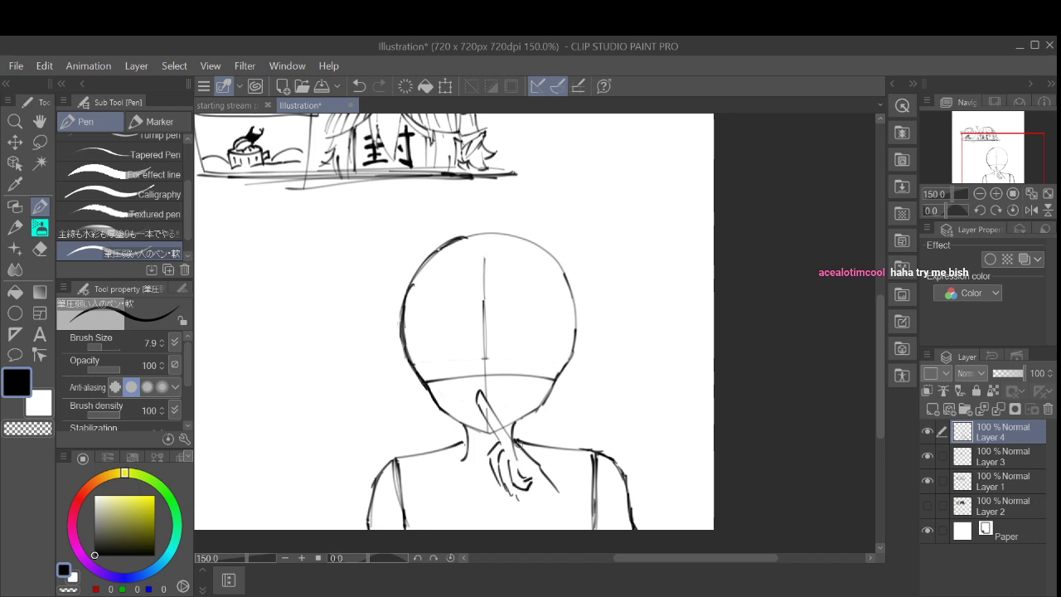
Step: Undo all strokes of the raised-finger hand in front of the neck
{"action": "key", "text": "ctrl+z"}
{"action": "key", "text": "ctrl+z"}
{"action": "key", "text": "ctrl+z"}
{"action": "key", "text": "ctrl+z"}
{"action": "key", "text": "ctrl+z"}
{"action": "key", "text": "ctrl+z"}
{"action": "key", "text": "ctrl+z"}
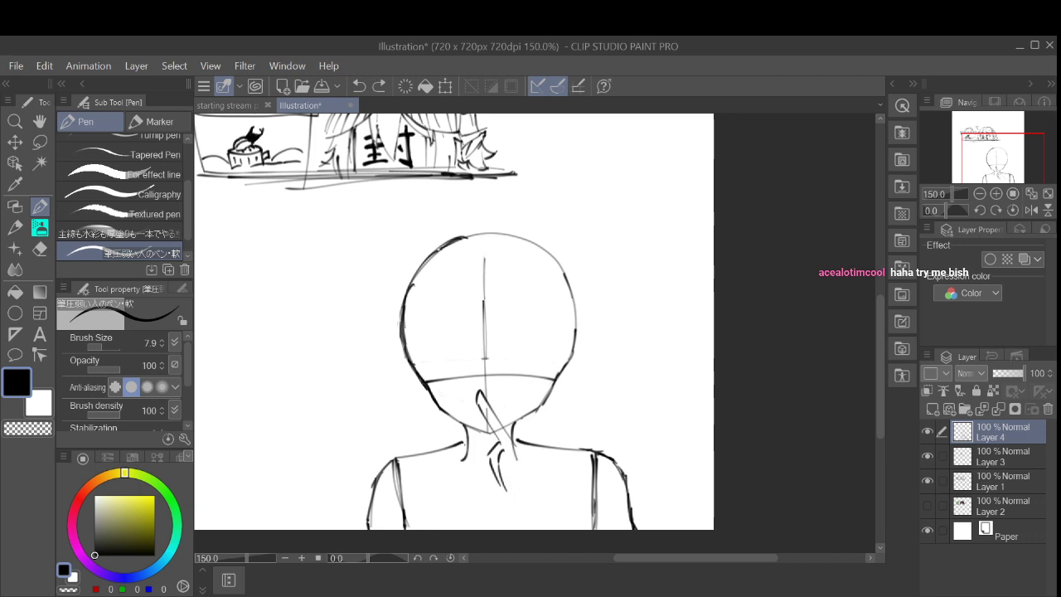
{"action": "key", "text": "ctrl+z"}
{"action": "key", "text": "ctrl+z"}
{"action": "key", "text": "ctrl+z"}
{"action": "key", "text": "ctrl+z"}
{"action": "key", "text": "ctrl+z"}
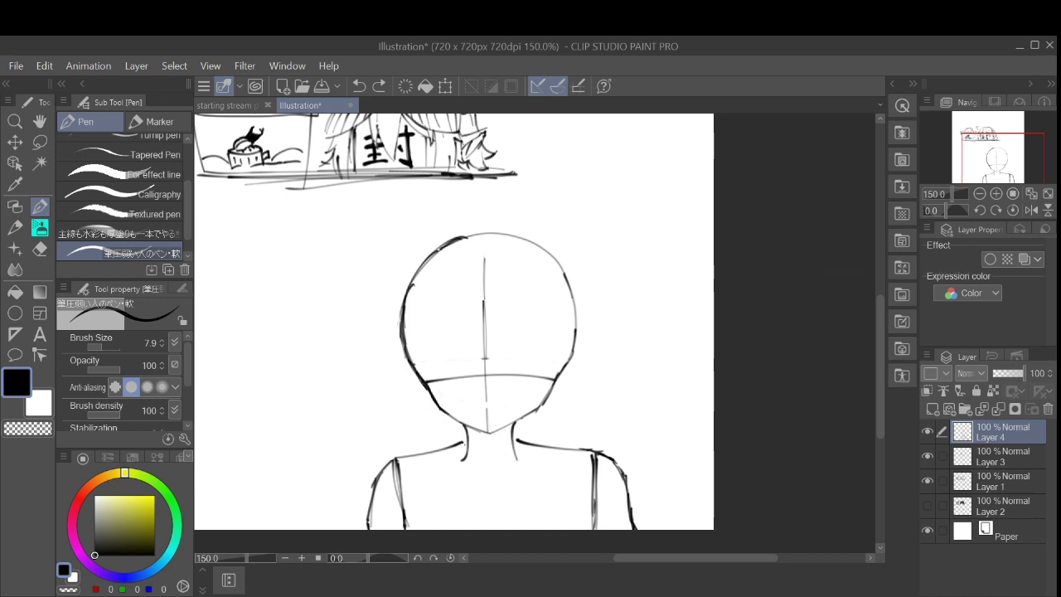
Step: Try a hand making a two-finger peace sign beside the left side of the jaw
{"action": "left_click_drag", "start_coordinate": [452, 399], "coordinate": [441, 424]}
{"action": "key", "text": "ctrl+z"}
{"action": "left_click_drag", "start_coordinate": [421, 398], "coordinate": [452, 431]}
{"action": "mouse_move", "coordinate": [443, 396]}
{"action": "left_mouse_down"}
{"action": "mouse_move", "coordinate": [466, 441]}
{"action": "mouse_move", "coordinate": [436, 438]}
{"action": "mouse_move", "coordinate": [464, 437]}
{"action": "mouse_move", "coordinate": [454, 450]}
{"action": "mouse_move", "coordinate": [465, 437]}
{"action": "mouse_move", "coordinate": [467, 447]}
{"action": "mouse_move", "coordinate": [440, 451]}
{"action": "mouse_move", "coordinate": [451, 462]}
{"action": "mouse_move", "coordinate": [477, 415]}
{"action": "left_mouse_up"}
{"action": "left_click_drag", "start_coordinate": [485, 414], "coordinate": [479, 448]}
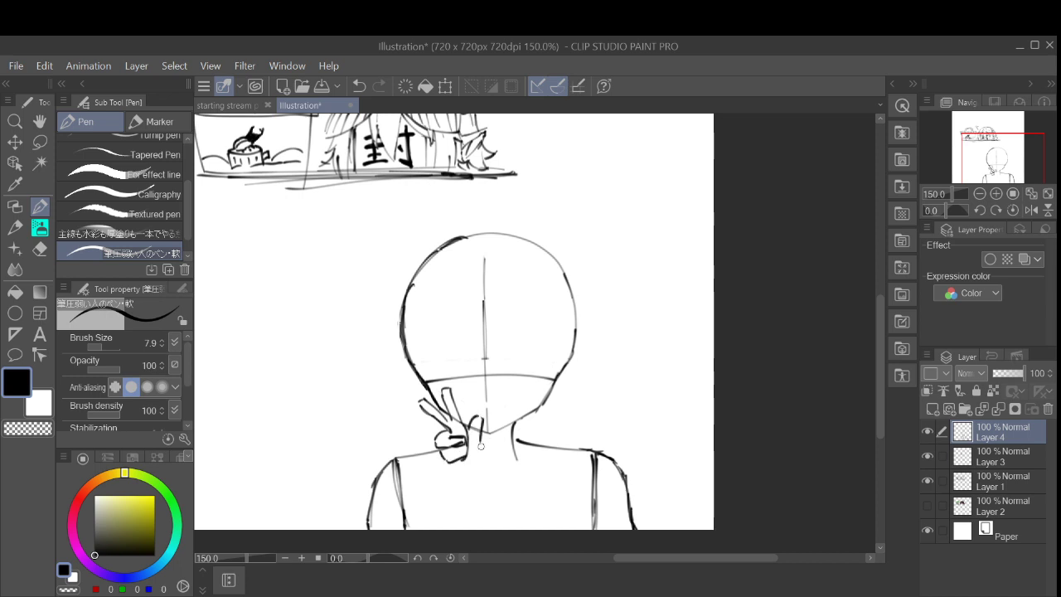
Step: Undo all strokes of the peace-sign hand beside the jaw
{"action": "key", "text": "ctrl+z"}
{"action": "key", "text": "ctrl+z"}
{"action": "key", "text": "ctrl+z"}
{"action": "key", "text": "ctrl+z"}
{"action": "key", "text": "ctrl+z"}
{"action": "key", "text": "ctrl+z"}
{"action": "key", "text": "ctrl+z"}
{"action": "key", "text": "ctrl+z"}
{"action": "key", "text": "ctrl+z"}
{"action": "key", "text": "ctrl+z"}
{"action": "key", "text": "ctrl+z"}
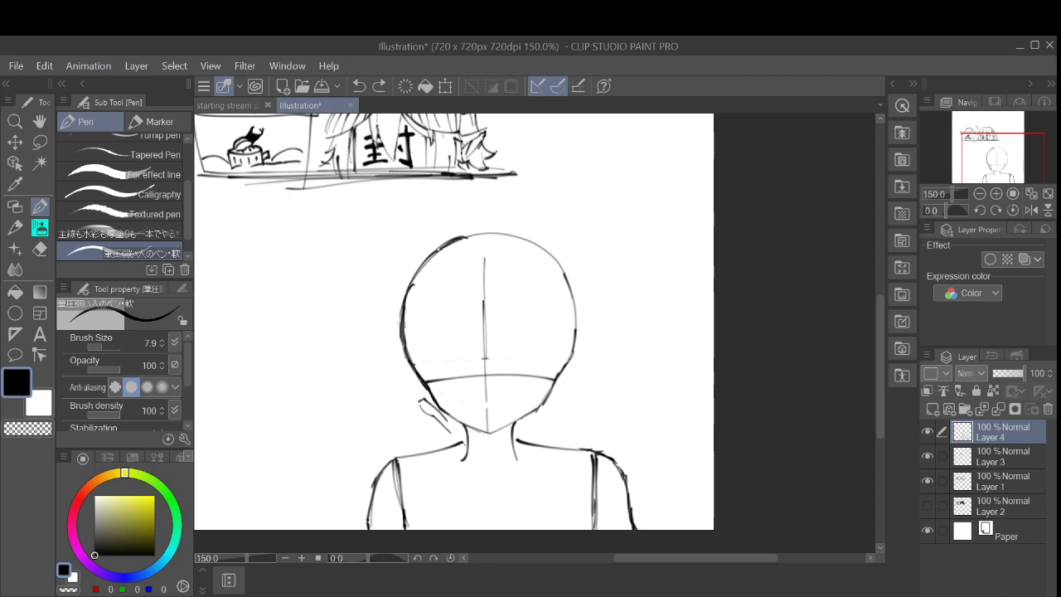
{"action": "key", "text": "ctrl+z"}
Step: Try the peace-sign hand again, slightly lower beside the left jaw, with two spread fingers and folded fingers below
{"action": "left_click_drag", "start_coordinate": [418, 414], "coordinate": [437, 448]}
{"action": "left_click_drag", "start_coordinate": [427, 409], "coordinate": [438, 439]}
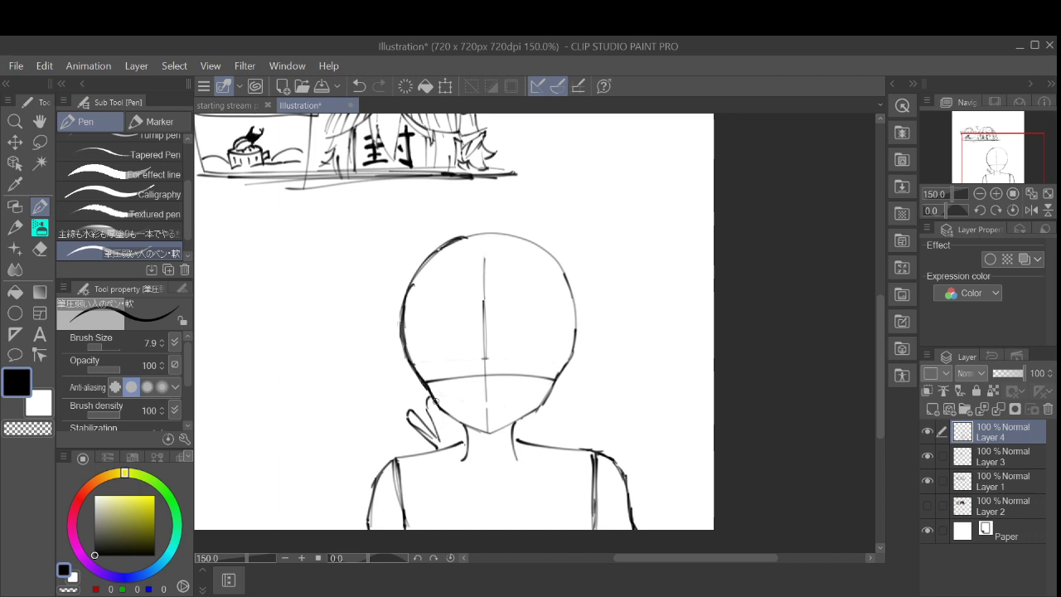
{"action": "mouse_move", "coordinate": [433, 399]}
{"action": "left_mouse_down"}
{"action": "mouse_move", "coordinate": [453, 446]}
{"action": "mouse_move", "coordinate": [422, 451]}
{"action": "mouse_move", "coordinate": [453, 464]}
{"action": "mouse_move", "coordinate": [439, 481]}
{"action": "mouse_move", "coordinate": [456, 474]}
{"action": "mouse_move", "coordinate": [461, 436]}
{"action": "mouse_move", "coordinate": [466, 450]}
{"action": "mouse_move", "coordinate": [469, 431]}
{"action": "mouse_move", "coordinate": [481, 431]}
{"action": "mouse_move", "coordinate": [466, 473]}
{"action": "left_mouse_up"}
Step: Undo every stroke of the second peace-sign hand, back to the plain bust
{"action": "key", "text": "ctrl+z"}
{"action": "key", "text": "ctrl+z"}
{"action": "key", "text": "ctrl+z"}
{"action": "key", "text": "ctrl+z"}
{"action": "key", "text": "ctrl+z"}
{"action": "key", "text": "ctrl+z"}
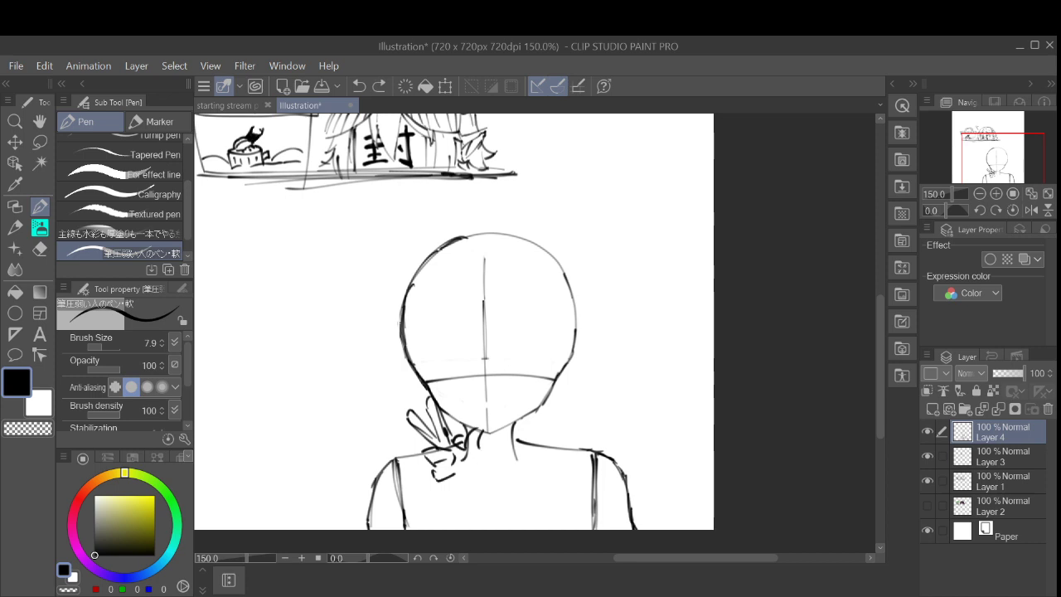
{"action": "key", "text": "ctrl+z"}
{"action": "key", "text": "ctrl+z"}
{"action": "key", "text": "ctrl+z"}
{"action": "key", "text": "ctrl+z"}
{"action": "key", "text": "ctrl+z"}
{"action": "key", "text": "ctrl+z"}
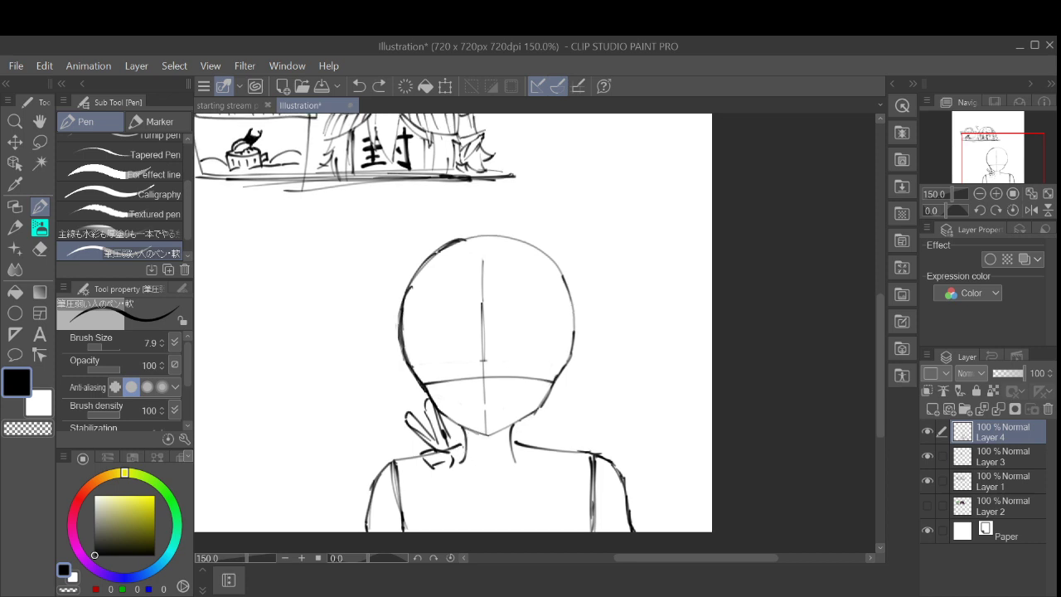
{"action": "key", "text": "ctrl+z"}
{"action": "key", "text": "ctrl+z"}
{"action": "key", "text": "ctrl+z"}
{"action": "key", "text": "ctrl+z"}
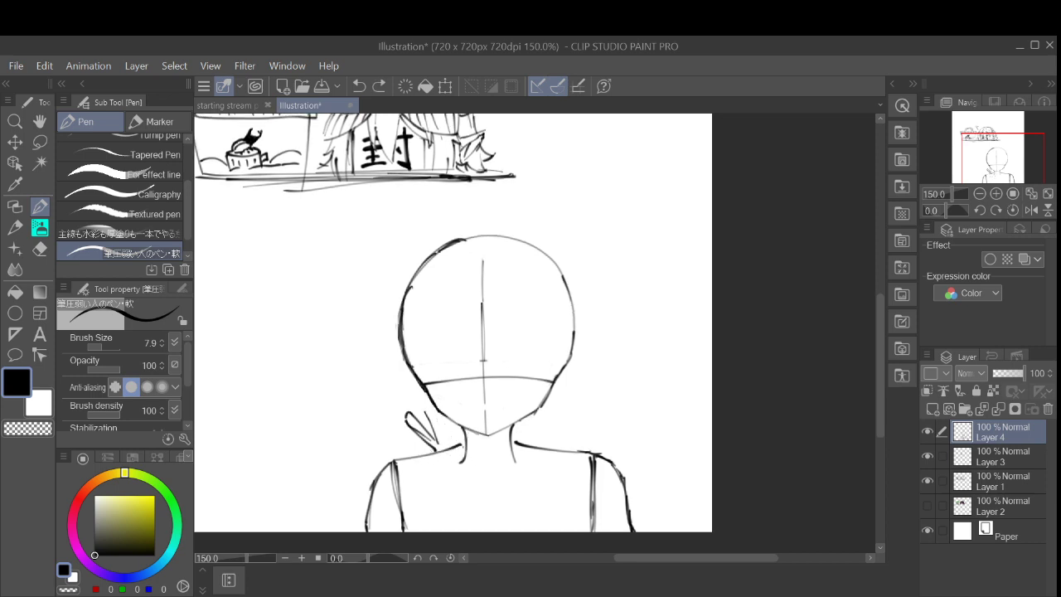
{"action": "key", "text": "ctrl+z"}
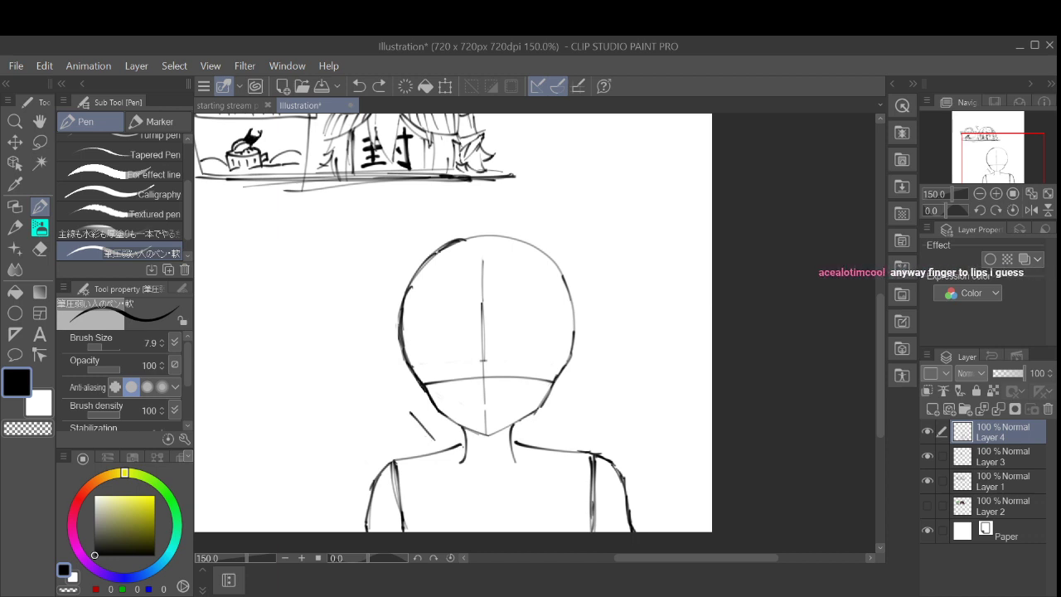
{"action": "key", "text": "ctrl+z"}
Step: Sketch a short inner curve and an angular outer collar line on the right side of the neck
{"action": "left_click_drag", "start_coordinate": [452, 323], "coordinate": [428, 264]}
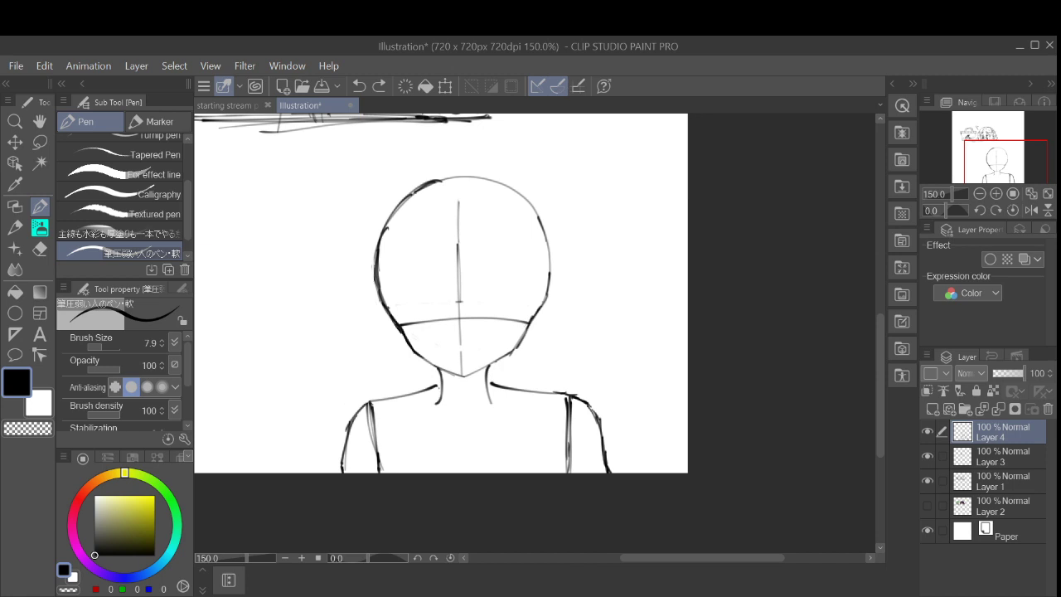
{"action": "left_click_drag", "start_coordinate": [479, 392], "coordinate": [544, 336]}
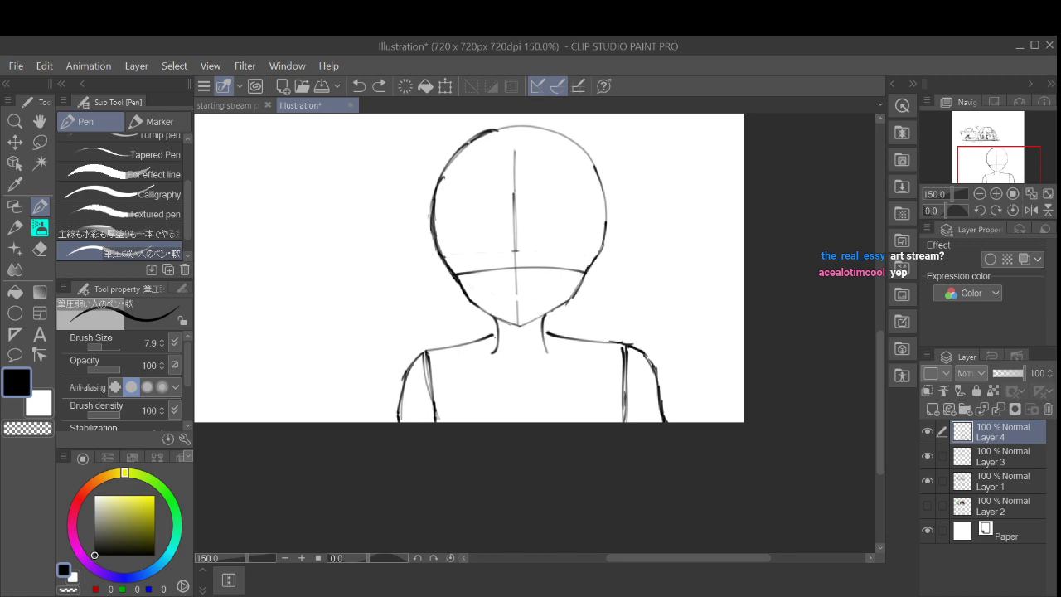
{"action": "left_click_drag", "start_coordinate": [552, 350], "coordinate": [602, 325]}
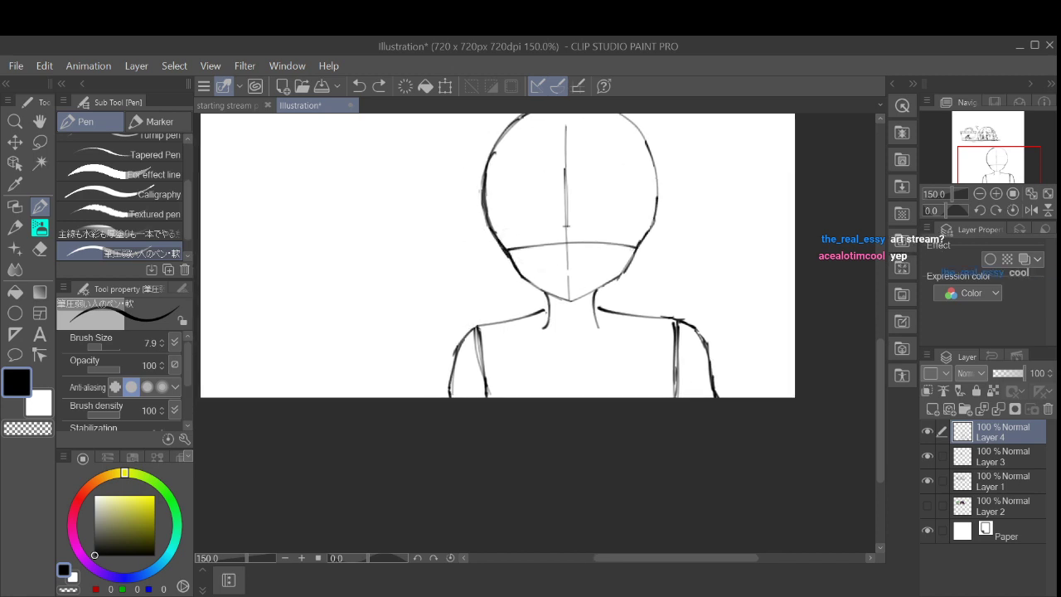
{"action": "scroll", "coordinate": [602, 325], "scroll_direction": "up", "scroll_amount": 3}
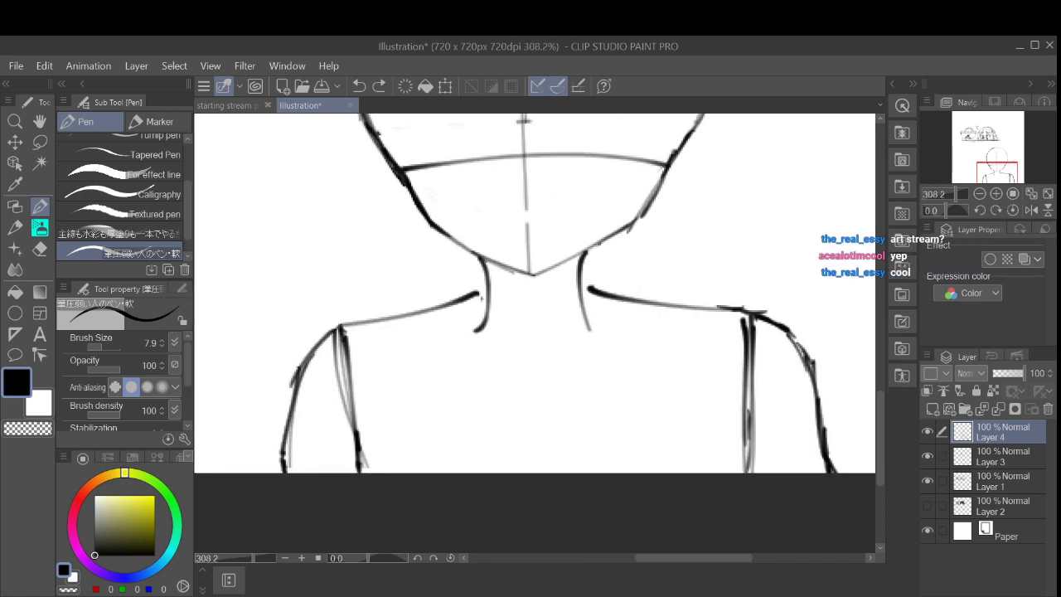
{"action": "left_click_drag", "start_coordinate": [583, 262], "coordinate": [613, 282]}
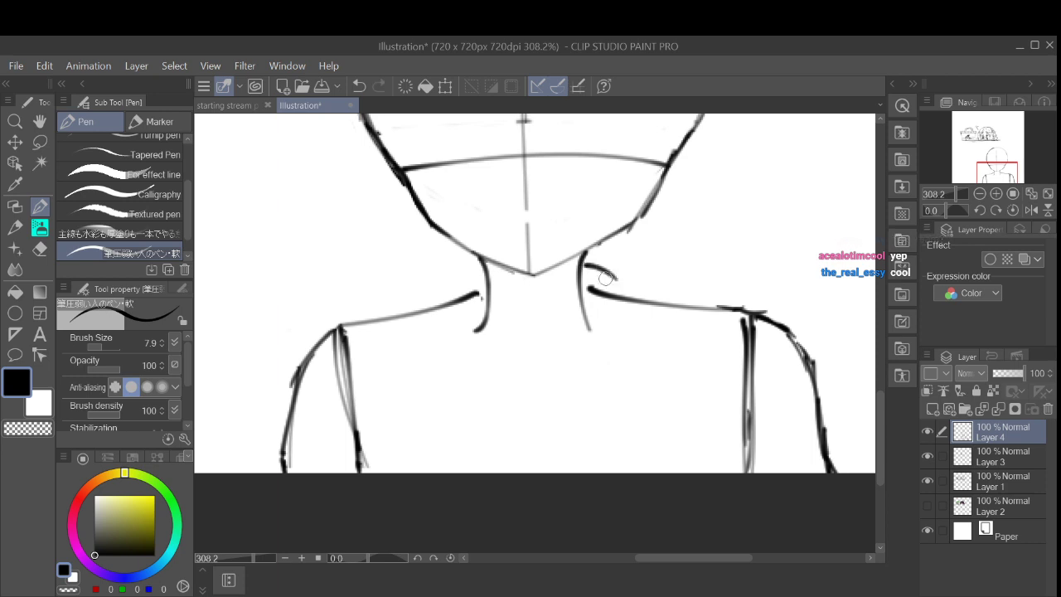
{"action": "mouse_move", "coordinate": [600, 246]}
{"action": "left_mouse_down"}
{"action": "mouse_move", "coordinate": [639, 266]}
{"action": "mouse_move", "coordinate": [646, 301]}
{"action": "left_mouse_up"}
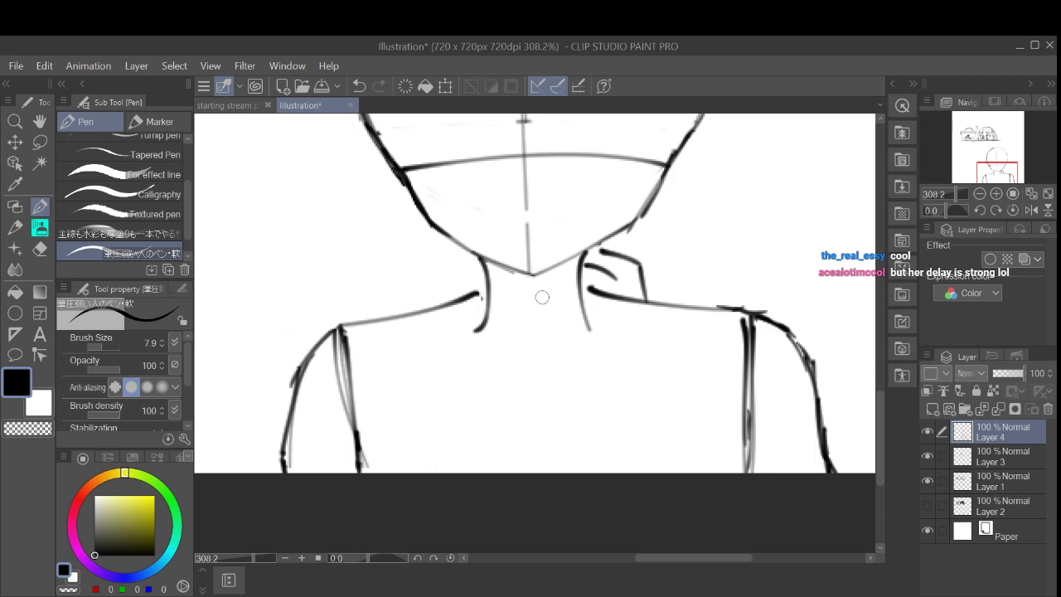
Step: Sketch two short diagonal collar lines on the neck's left side and undo the trial base curve and vertical chest line
{"action": "mouse_move", "coordinate": [481, 259]}
{"action": "left_mouse_down"}
{"action": "mouse_move", "coordinate": [431, 294]}
{"action": "mouse_move", "coordinate": [482, 271]}
{"action": "mouse_move", "coordinate": [455, 296]}
{"action": "mouse_move", "coordinate": [471, 301]}
{"action": "mouse_move", "coordinate": [514, 369]}
{"action": "left_mouse_up"}
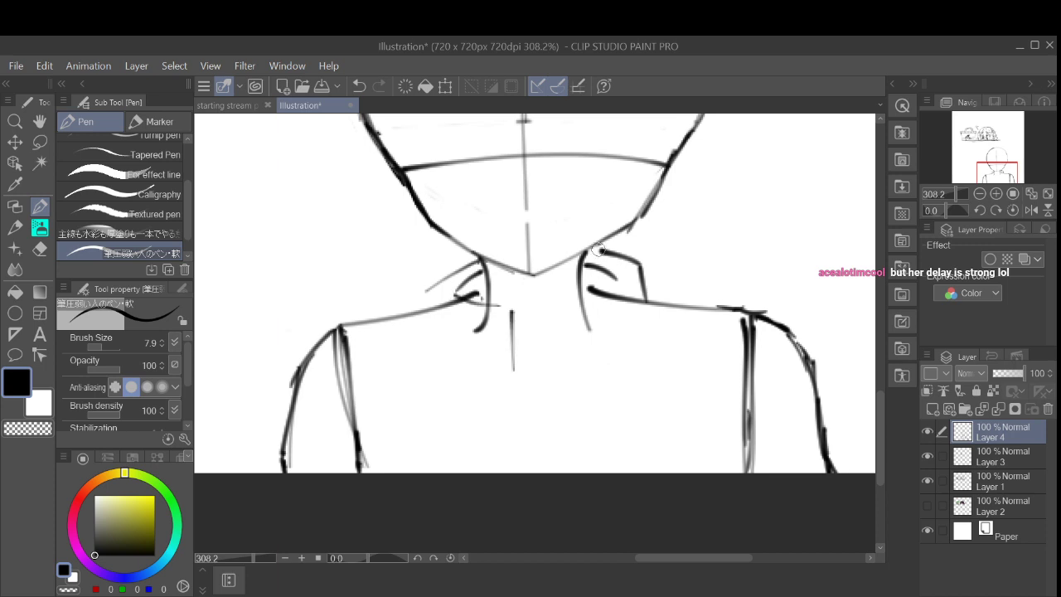
{"action": "key", "text": "ctrl+z"}
{"action": "key", "text": "ctrl+z"}
Step: Draw the collar's lower edges converging below the neck with a small V, plus a diagonal line down the chest's right side
{"action": "scroll", "coordinate": [610, 289], "scroll_direction": "down", "scroll_amount": 2}
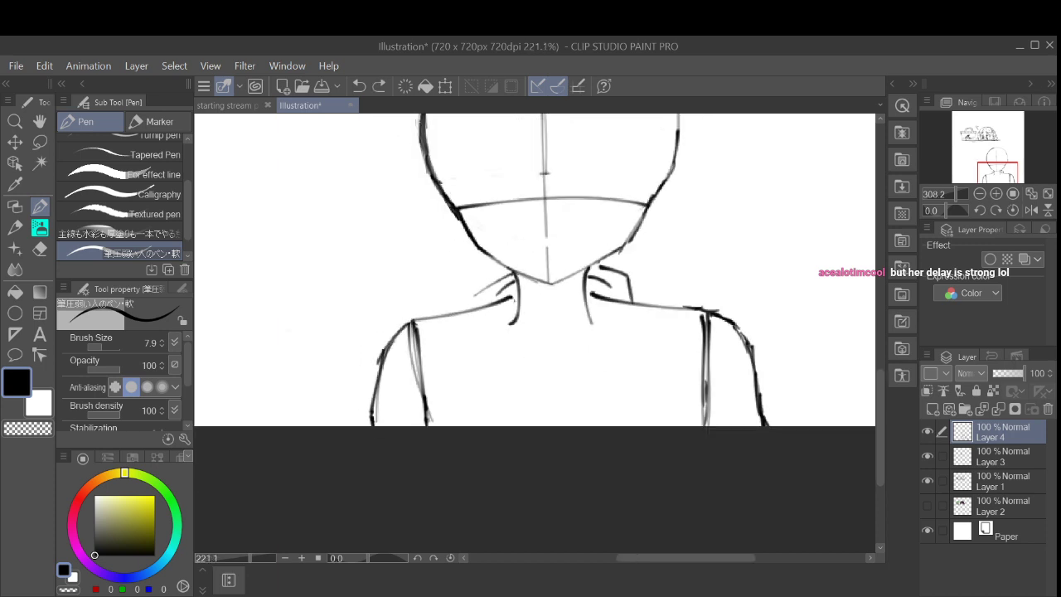
{"action": "left_click_drag", "start_coordinate": [498, 298], "coordinate": [545, 324]}
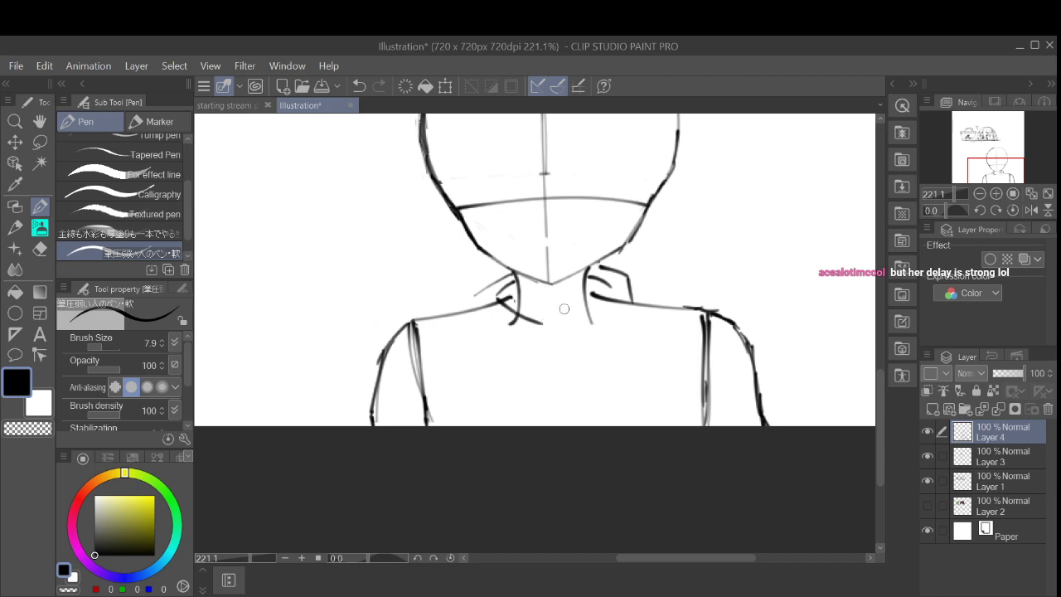
{"action": "mouse_move", "coordinate": [592, 290]}
{"action": "left_mouse_down"}
{"action": "mouse_move", "coordinate": [556, 350]}
{"action": "mouse_move", "coordinate": [574, 340]}
{"action": "mouse_move", "coordinate": [611, 382]}
{"action": "left_mouse_up"}
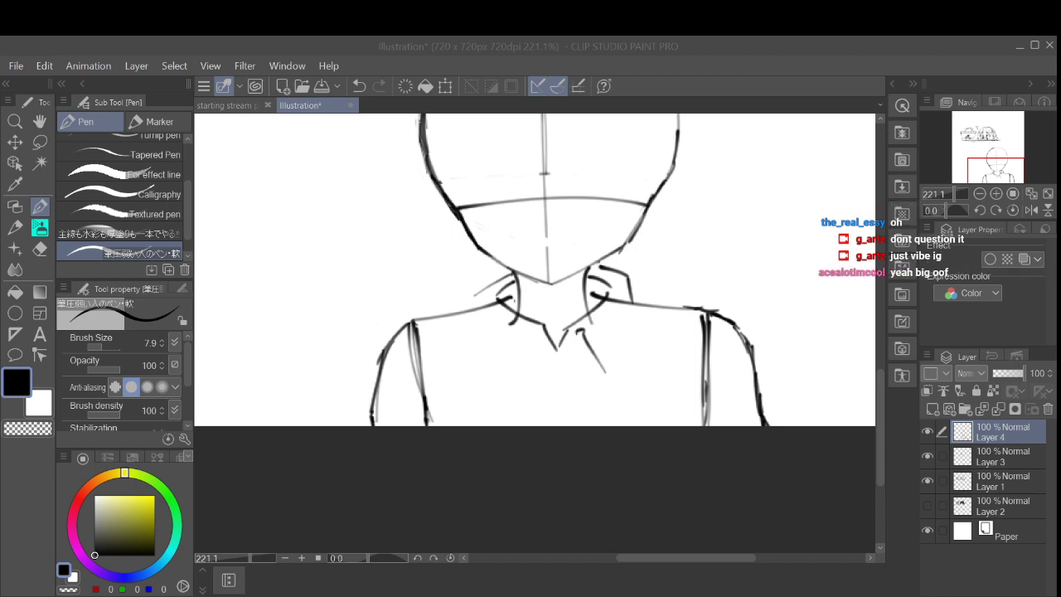
Step: Close the right collar flap with a diagonal from the shoulder line and outline a matching pointed flap on the left side
{"action": "scroll", "coordinate": [662, 337], "scroll_direction": "up", "scroll_amount": 2}
{"action": "left_click_drag", "start_coordinate": [618, 278], "coordinate": [563, 417]}
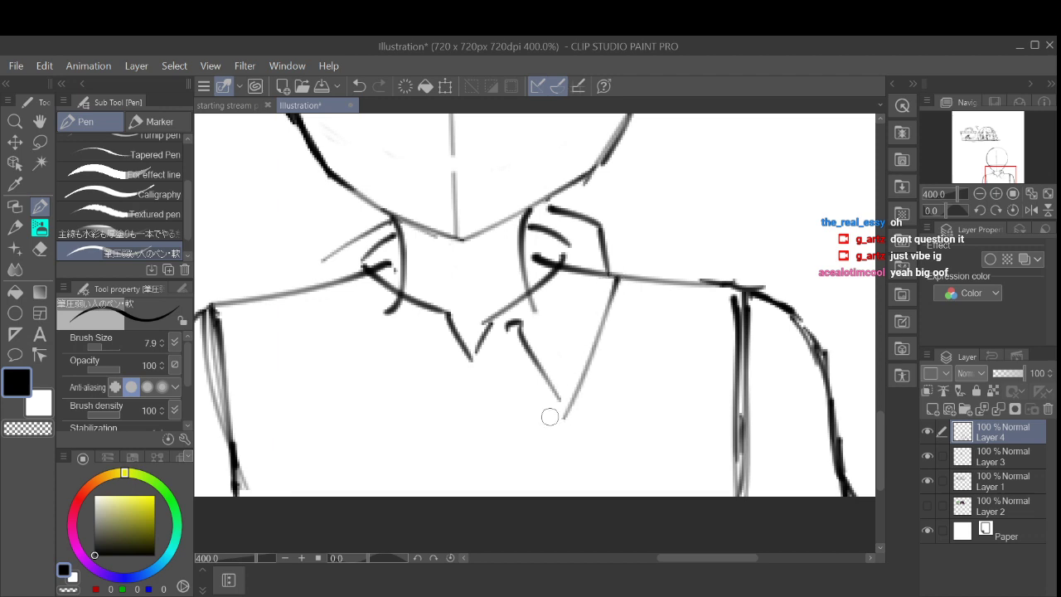
{"action": "left_click_drag", "start_coordinate": [430, 327], "coordinate": [409, 375]}
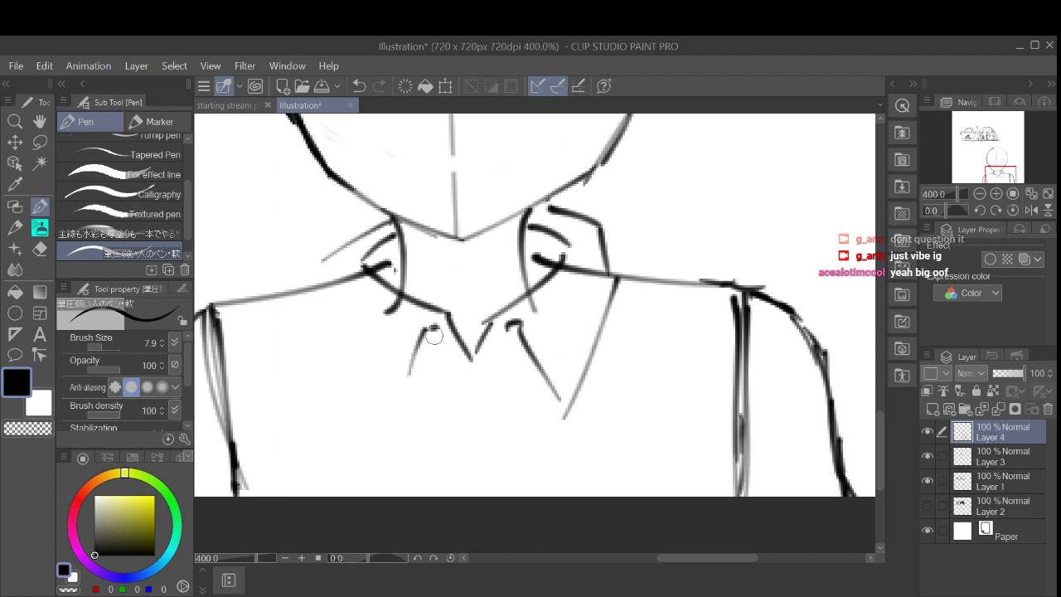
{"action": "mouse_move", "coordinate": [421, 332]}
{"action": "left_mouse_down"}
{"action": "mouse_move", "coordinate": [412, 365]}
{"action": "mouse_move", "coordinate": [397, 435]}
{"action": "left_mouse_up"}
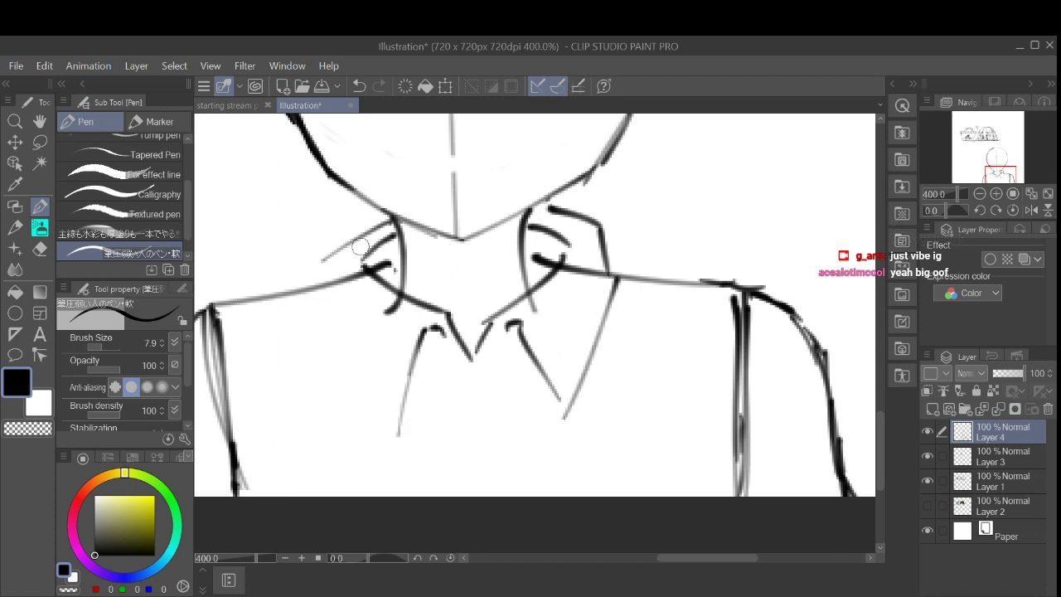
{"action": "left_click_drag", "start_coordinate": [332, 278], "coordinate": [329, 300]}
{"action": "mouse_move", "coordinate": [344, 248]}
{"action": "left_mouse_down"}
{"action": "mouse_move", "coordinate": [329, 295]}
{"action": "mouse_move", "coordinate": [365, 388]}
{"action": "left_mouse_up"}
{"action": "mouse_move", "coordinate": [330, 299]}
{"action": "left_mouse_down"}
{"action": "mouse_move", "coordinate": [383, 429]}
{"action": "mouse_move", "coordinate": [406, 440]}
{"action": "left_mouse_up"}
{"action": "left_click_drag", "start_coordinate": [543, 377], "coordinate": [563, 423]}
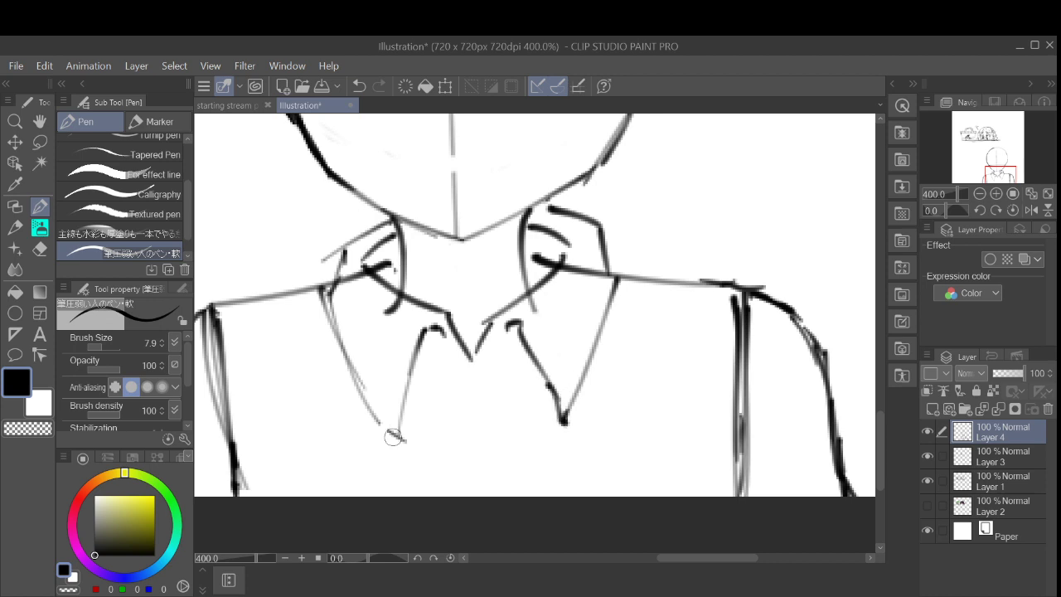
{"action": "left_click_drag", "start_coordinate": [408, 397], "coordinate": [398, 441]}
{"action": "scroll", "coordinate": [535, 305], "scroll_direction": "down", "scroll_amount": 4}
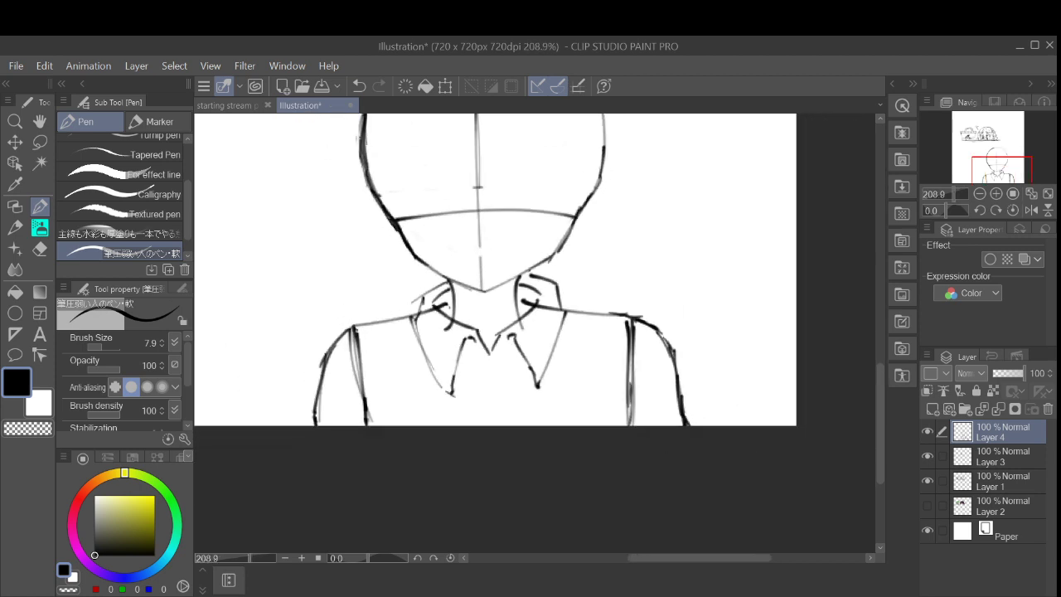
Step: Add inner edge lines to the collar where it meets the shoulders on both sides of the neck
{"action": "scroll", "coordinate": [522, 348], "scroll_direction": "up", "scroll_amount": 3}
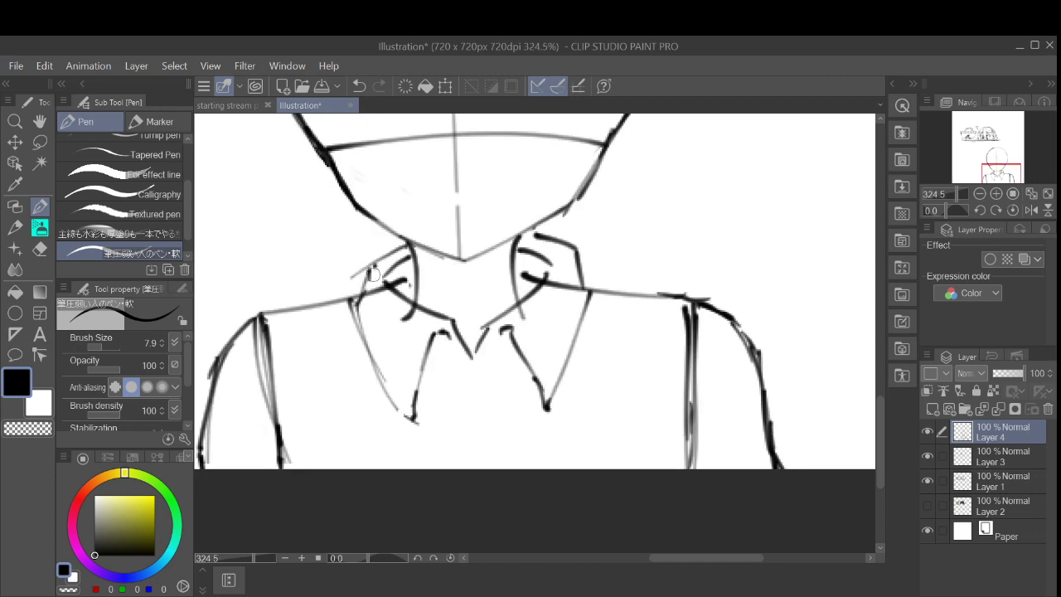
{"action": "left_click_drag", "start_coordinate": [373, 268], "coordinate": [358, 332]}
{"action": "left_click_drag", "start_coordinate": [559, 239], "coordinate": [580, 302]}
{"action": "left_click_drag", "start_coordinate": [573, 264], "coordinate": [584, 298]}
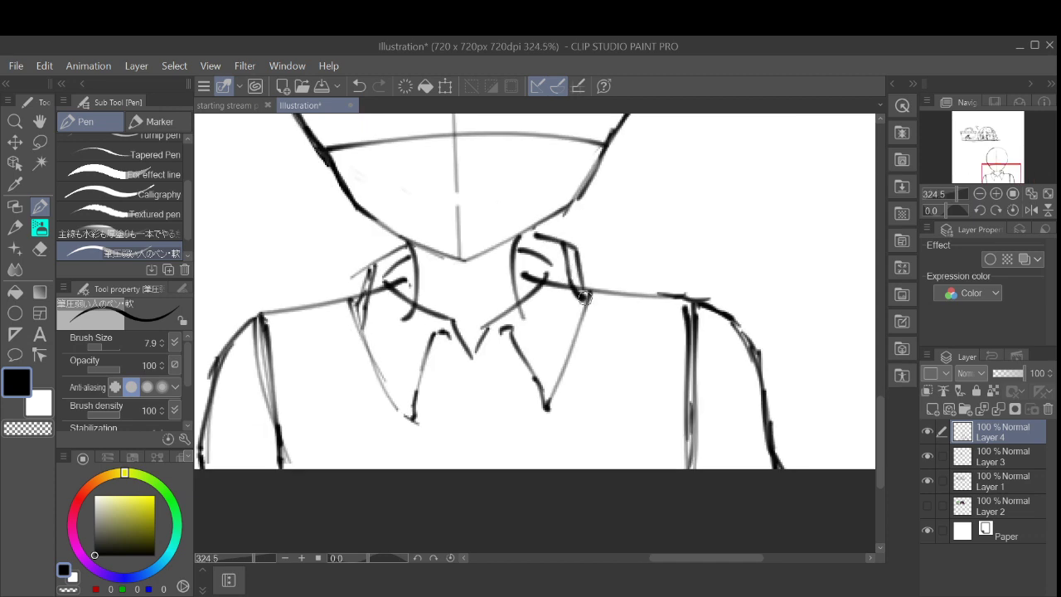
Step: Draw a curved band between the two collar flaps and divide it with short vertical strokes
{"action": "left_click_drag", "start_coordinate": [425, 356], "coordinate": [491, 356]}
{"action": "key", "text": "ctrl+z"}
{"action": "mouse_move", "coordinate": [424, 357]}
{"action": "left_mouse_down"}
{"action": "mouse_move", "coordinate": [485, 369]}
{"action": "mouse_move", "coordinate": [511, 351]}
{"action": "left_mouse_up"}
{"action": "mouse_move", "coordinate": [422, 382]}
{"action": "left_mouse_down"}
{"action": "mouse_move", "coordinate": [484, 390]}
{"action": "mouse_move", "coordinate": [524, 374]}
{"action": "left_mouse_up"}
{"action": "left_click_drag", "start_coordinate": [435, 363], "coordinate": [441, 388]}
{"action": "mouse_move", "coordinate": [453, 369]}
{"action": "left_mouse_down"}
{"action": "mouse_move", "coordinate": [460, 391]}
{"action": "mouse_move", "coordinate": [480, 391]}
{"action": "left_mouse_up"}
{"action": "mouse_move", "coordinate": [499, 365]}
{"action": "left_mouse_down"}
{"action": "mouse_move", "coordinate": [495, 384]}
{"action": "mouse_move", "coordinate": [518, 374]}
{"action": "left_mouse_up"}
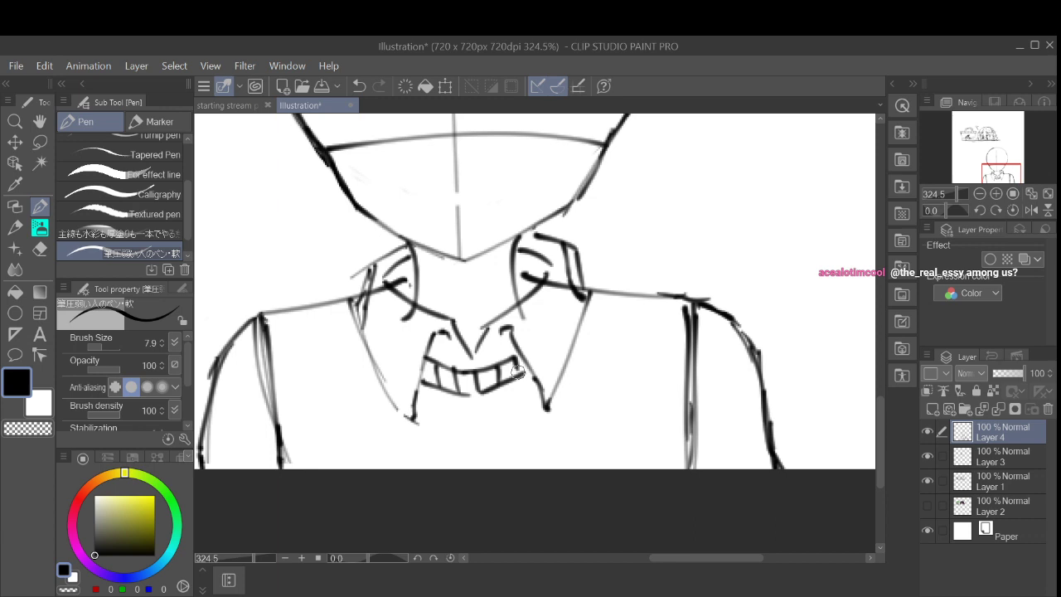
Step: Doodle a small rounded emblem on the chest beside the right collar point, undoing trial strokes
{"action": "left_click_drag", "start_coordinate": [592, 378], "coordinate": [567, 398]}
{"action": "mouse_move", "coordinate": [572, 371]}
{"action": "left_mouse_down"}
{"action": "mouse_move", "coordinate": [585, 415]}
{"action": "mouse_move", "coordinate": [581, 388]}
{"action": "left_mouse_up"}
{"action": "key", "text": "ctrl+z"}
{"action": "key", "text": "ctrl+z"}
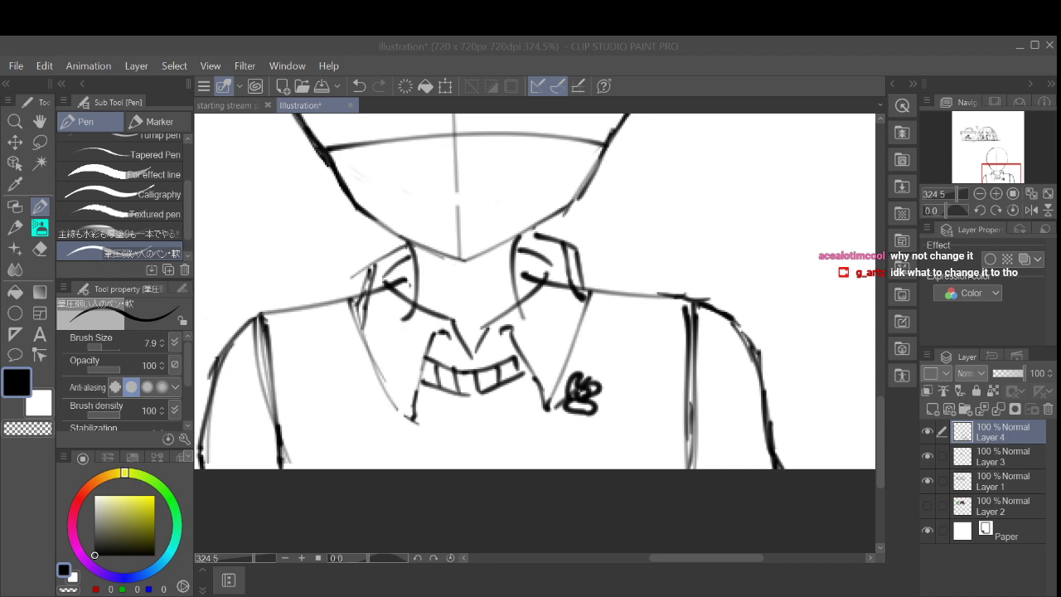
Step: Undo the chest emblem, the divided band between the flaps and the right collar's inner edge lines
{"action": "scroll", "coordinate": [657, 444], "scroll_direction": "down", "scroll_amount": 2}
{"action": "left_click_drag", "start_coordinate": [657, 444], "coordinate": [643, 530]}
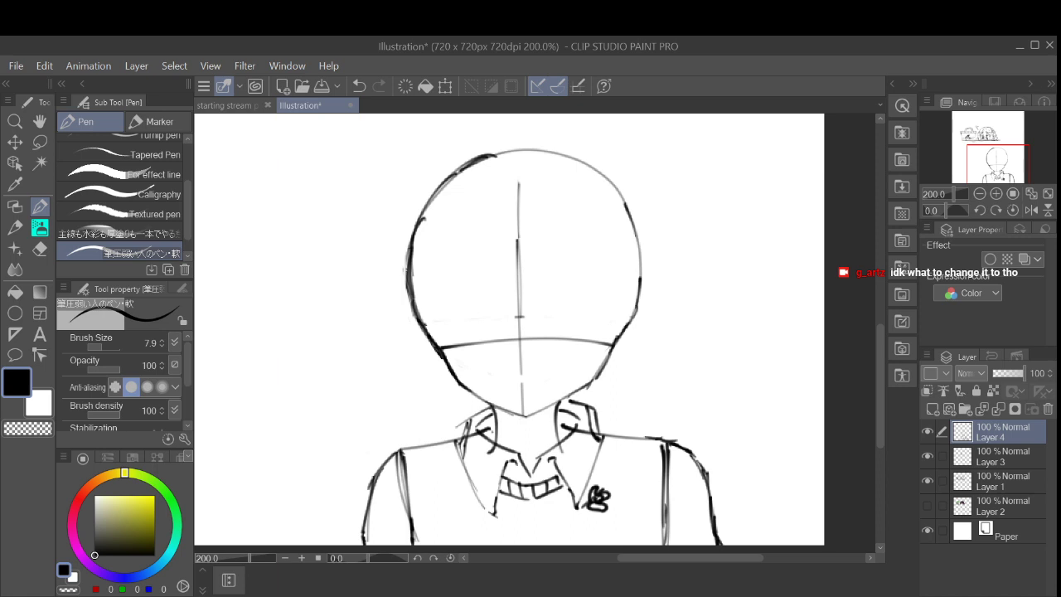
{"action": "key", "text": "ctrl+z"}
{"action": "key", "text": "ctrl+z"}
{"action": "key", "text": "ctrl+z"}
{"action": "key", "text": "ctrl+z"}
{"action": "key", "text": "ctrl+z"}
{"action": "key", "text": "ctrl+z"}
{"action": "key", "text": "ctrl+z"}
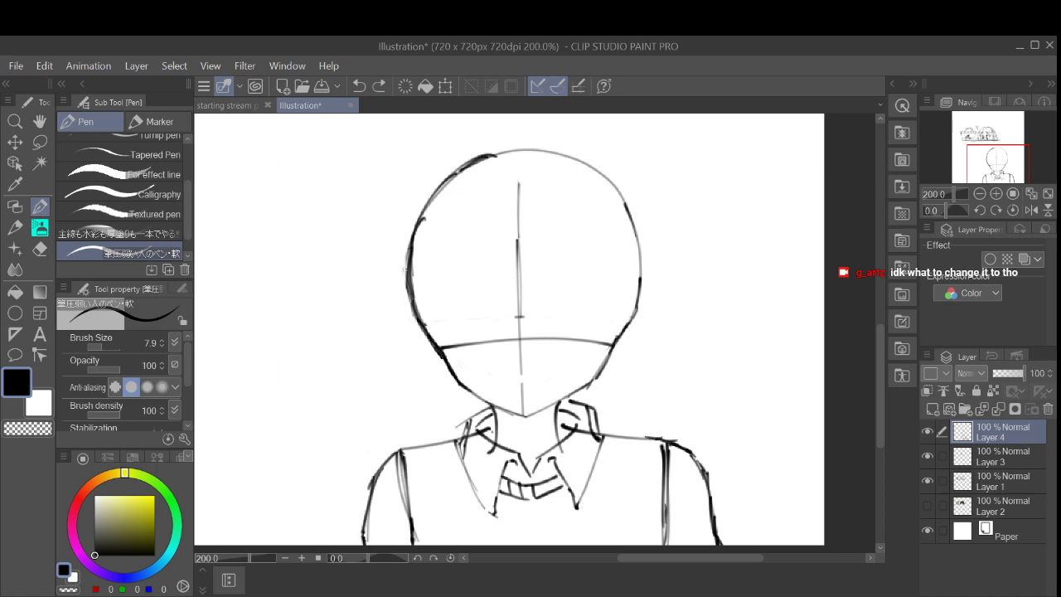
{"action": "key", "text": "ctrl+z"}
{"action": "key", "text": "ctrl+z"}
{"action": "key", "text": "ctrl+z"}
{"action": "key", "text": "ctrl+z"}
{"action": "key", "text": "ctrl+z"}
{"action": "key", "text": "ctrl+z"}
{"action": "key", "text": "ctrl+z"}
{"action": "key", "text": "ctrl+z"}
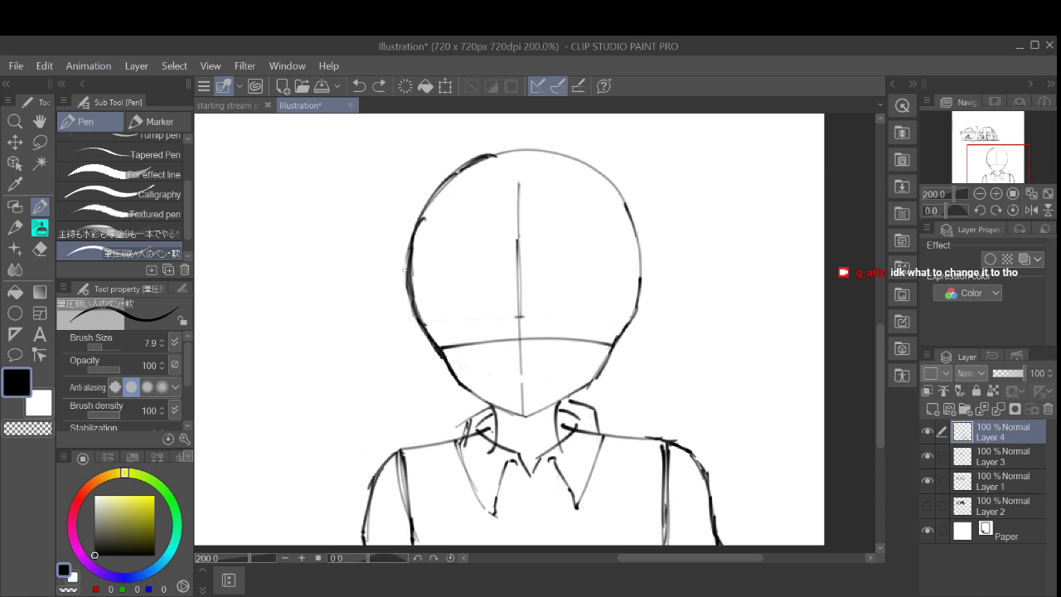
Step: Undo all remaining collar strokes, back to the plain neck and shoulders
{"action": "key", "text": "ctrl+z"}
{"action": "key", "text": "ctrl+z"}
{"action": "key", "text": "ctrl+z"}
{"action": "key", "text": "ctrl+z"}
{"action": "key", "text": "ctrl+z"}
{"action": "key", "text": "ctrl+z"}
{"action": "key", "text": "ctrl+z"}
{"action": "key", "text": "ctrl+z"}
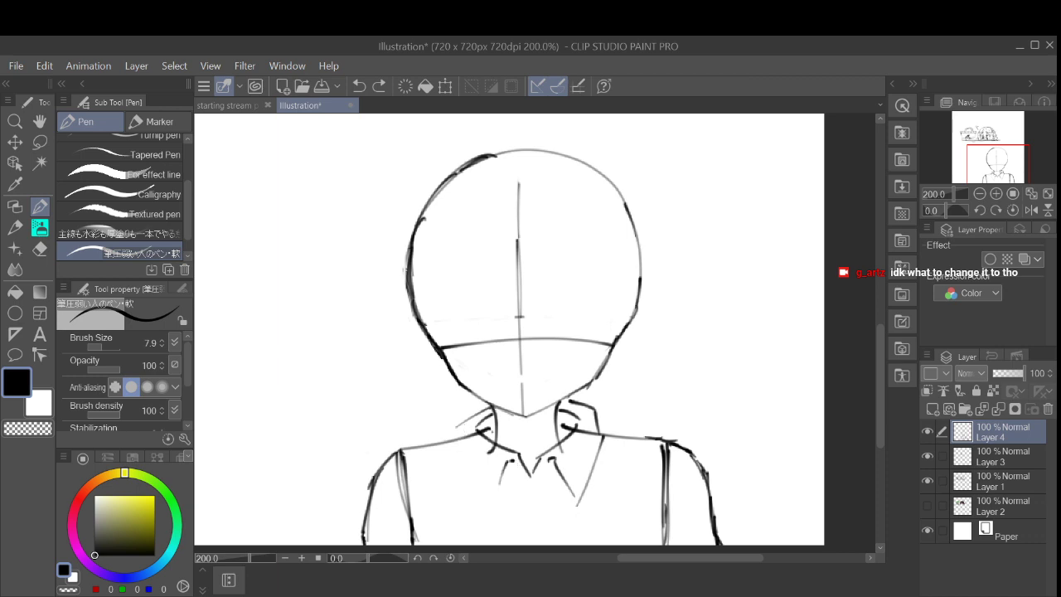
{"action": "key", "text": "ctrl+z"}
{"action": "key", "text": "ctrl+z"}
{"action": "key", "text": "ctrl+z"}
{"action": "key", "text": "ctrl+z"}
{"action": "key", "text": "ctrl+z"}
{"action": "key", "text": "ctrl+z"}
{"action": "key", "text": "ctrl+z"}
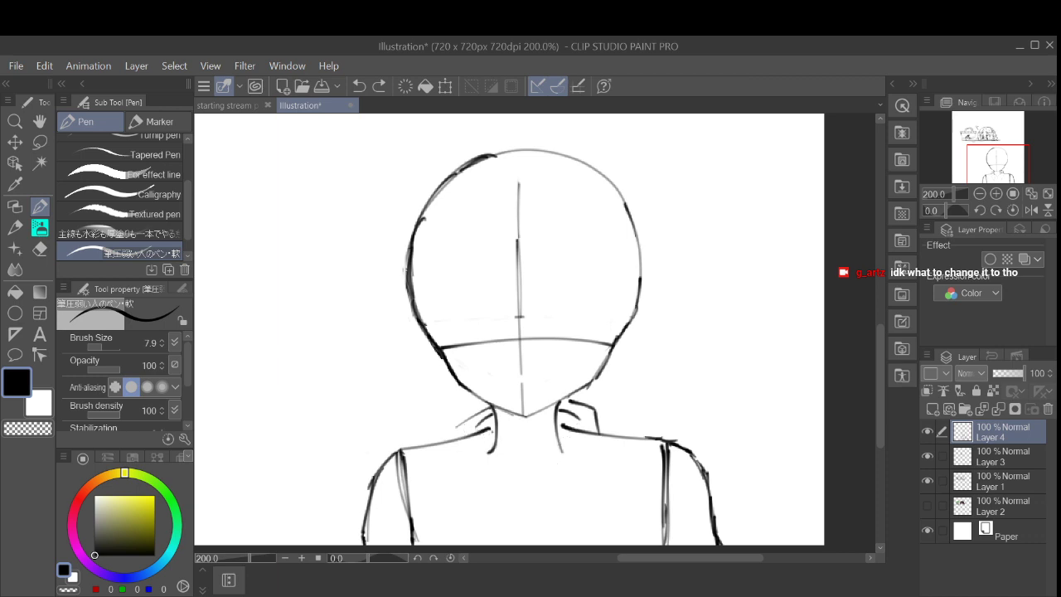
{"action": "key", "text": "ctrl+z"}
{"action": "key", "text": "ctrl+z"}
{"action": "key", "text": "ctrl+z"}
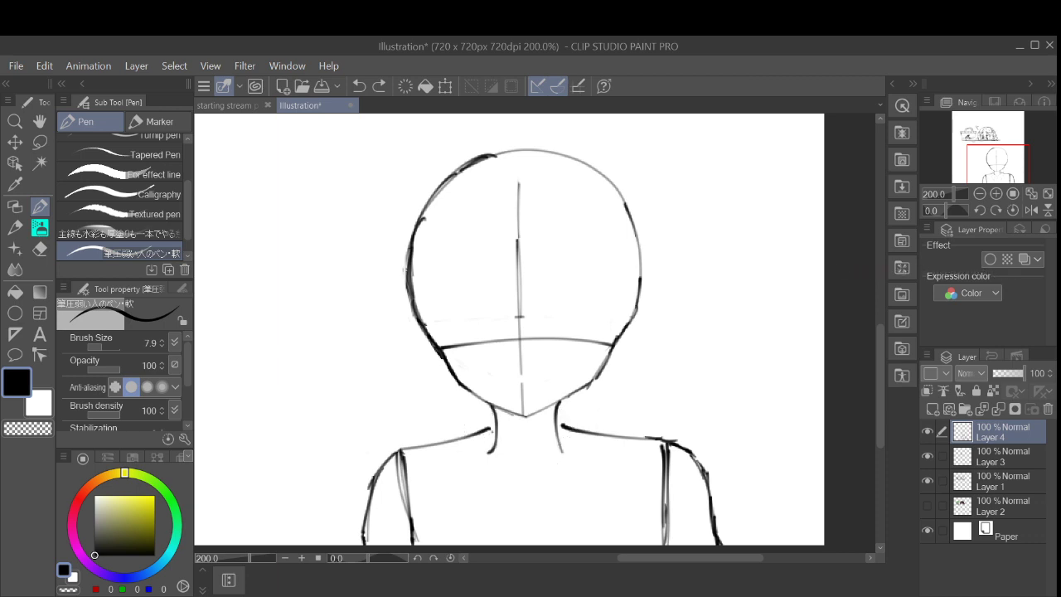
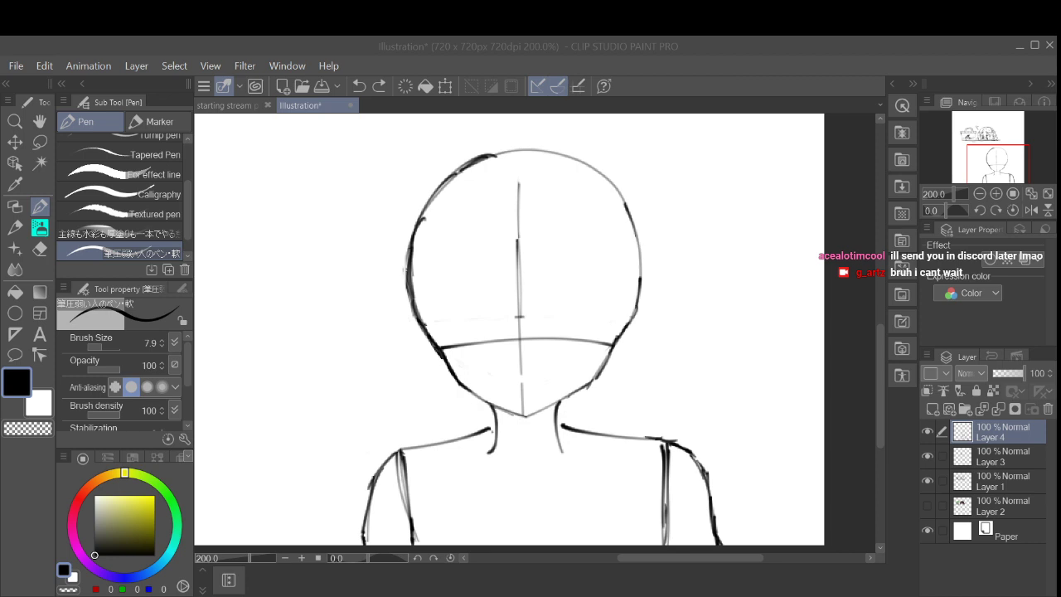
Step: Try adding a new layer and erasing the inner arm line on Layer 4, and undo both changes
{"action": "left_click", "coordinate": [931, 409]}
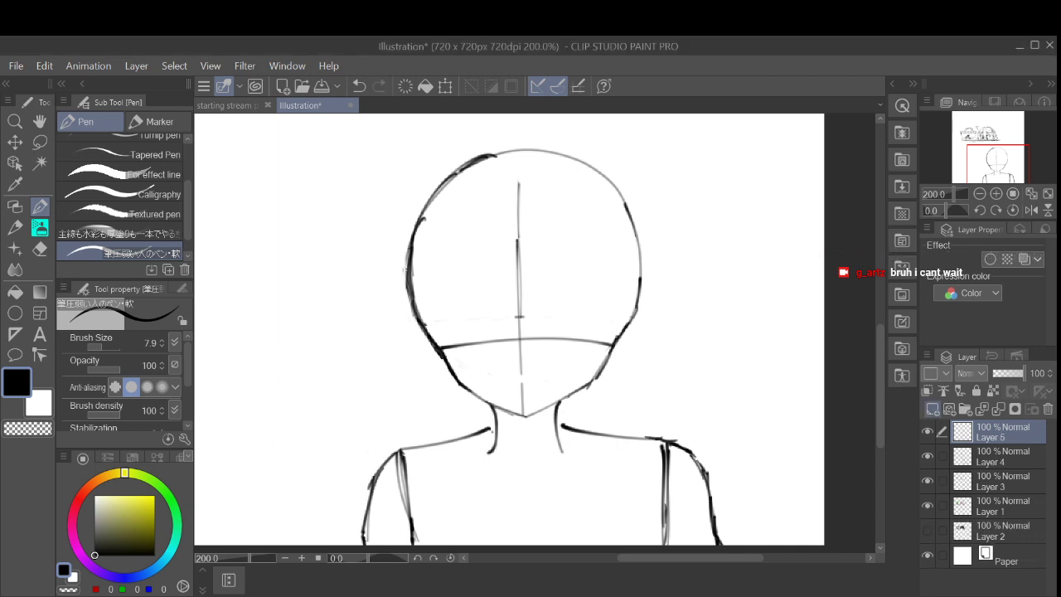
{"action": "left_click", "coordinate": [1003, 456]}
{"action": "left_click_drag", "start_coordinate": [509, 386], "coordinate": [561, 272]}
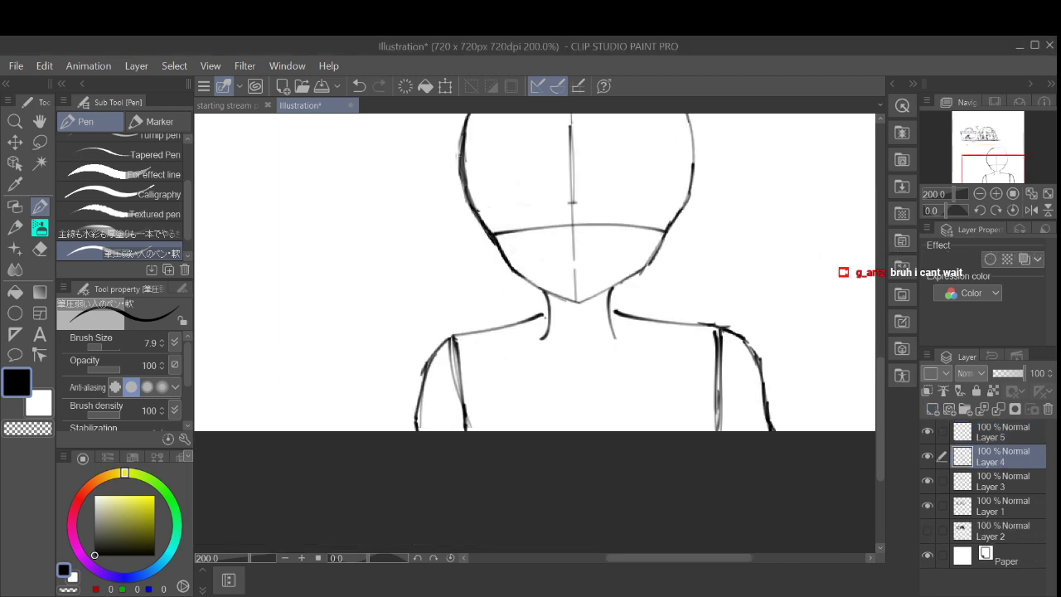
{"action": "mouse_move", "coordinate": [461, 358]}
{"action": "left_mouse_down"}
{"action": "mouse_move", "coordinate": [455, 377]}
{"action": "mouse_move", "coordinate": [456, 340]}
{"action": "mouse_move", "coordinate": [473, 440]}
{"action": "left_mouse_up"}
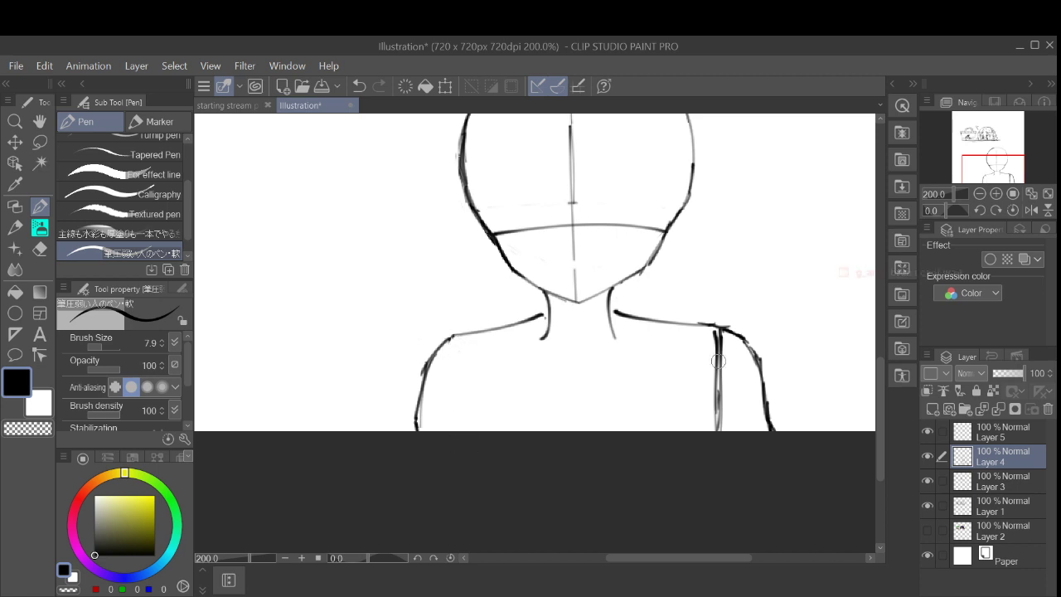
{"action": "mouse_move", "coordinate": [718, 361]}
{"action": "left_mouse_down"}
{"action": "mouse_move", "coordinate": [711, 338]}
{"action": "mouse_move", "coordinate": [723, 335]}
{"action": "mouse_move", "coordinate": [715, 412]}
{"action": "mouse_move", "coordinate": [707, 389]}
{"action": "mouse_move", "coordinate": [643, 397]}
{"action": "left_mouse_up"}
{"action": "key", "text": "ctrl+z"}
{"action": "key", "text": "ctrl+z"}
{"action": "key", "text": "ctrl+z"}
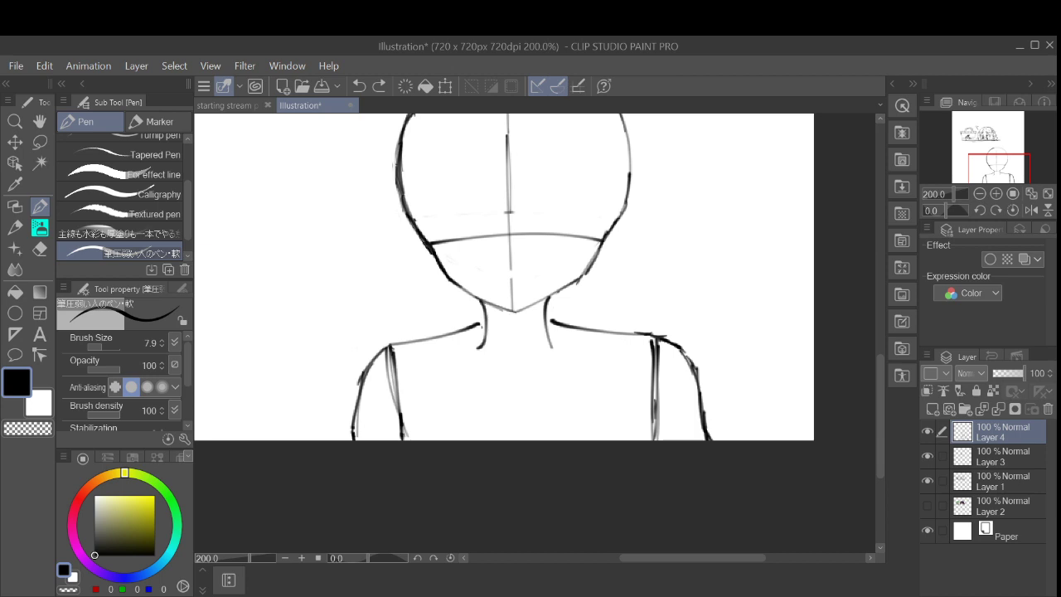
Step: Erase most of the vertical inner arm lines on both sides of the torso, leaving short stubs at the canvas edge
{"action": "mouse_move", "coordinate": [392, 369]}
{"action": "left_mouse_down"}
{"action": "mouse_move", "coordinate": [393, 421]}
{"action": "mouse_move", "coordinate": [400, 365]}
{"action": "mouse_move", "coordinate": [392, 432]}
{"action": "mouse_move", "coordinate": [395, 348]}
{"action": "left_mouse_up"}
{"action": "mouse_move", "coordinate": [651, 365]}
{"action": "left_mouse_down"}
{"action": "mouse_move", "coordinate": [652, 344]}
{"action": "mouse_move", "coordinate": [656, 417]}
{"action": "left_mouse_up"}
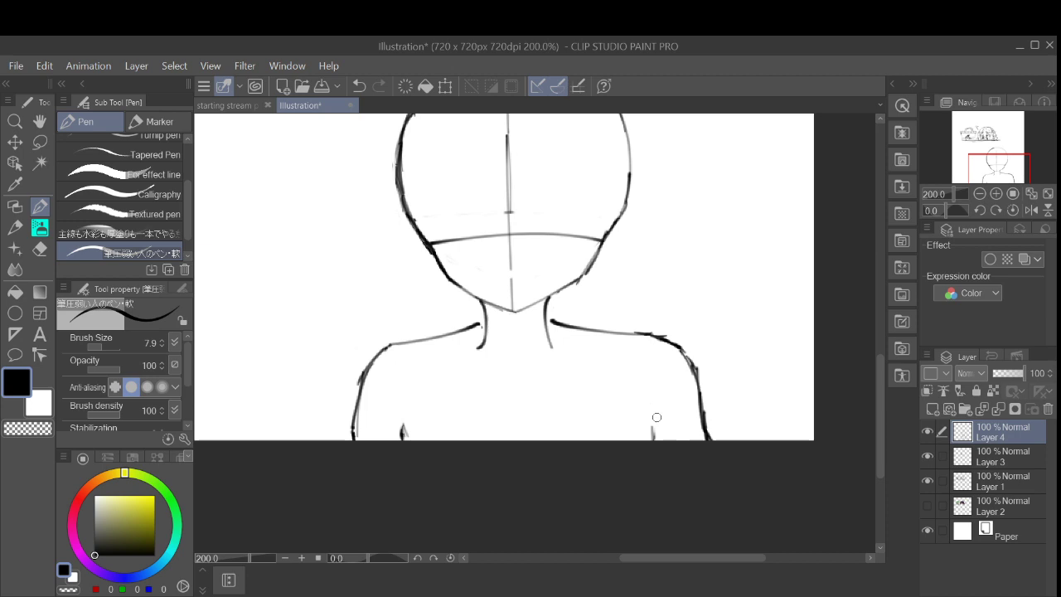
{"action": "left_click_drag", "start_coordinate": [657, 417], "coordinate": [628, 543]}
{"action": "scroll", "coordinate": [668, 375], "scroll_direction": "down", "scroll_amount": 3}
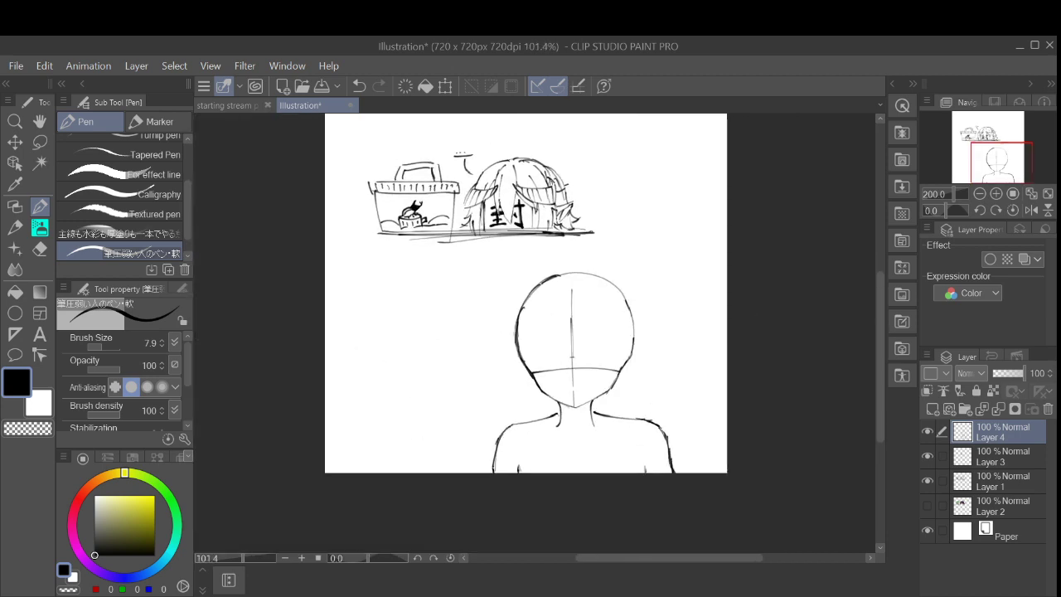
{"action": "left_click_drag", "start_coordinate": [668, 376], "coordinate": [666, 455]}
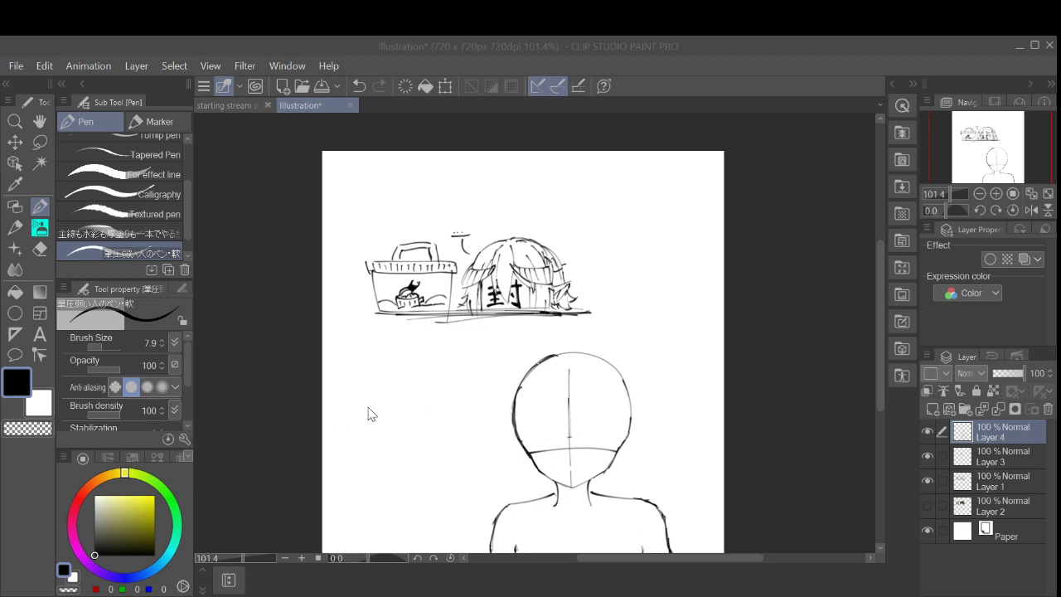
Step: Save the illustration as pfp.png
{"action": "left_click", "coordinate": [587, 267]}
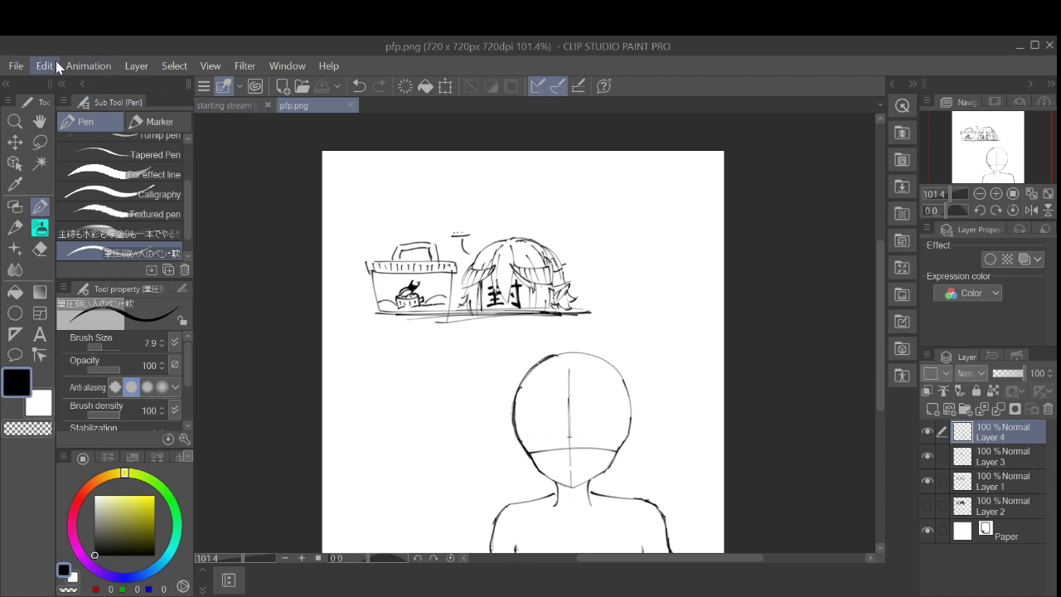
{"action": "left_click", "coordinate": [23, 71]}
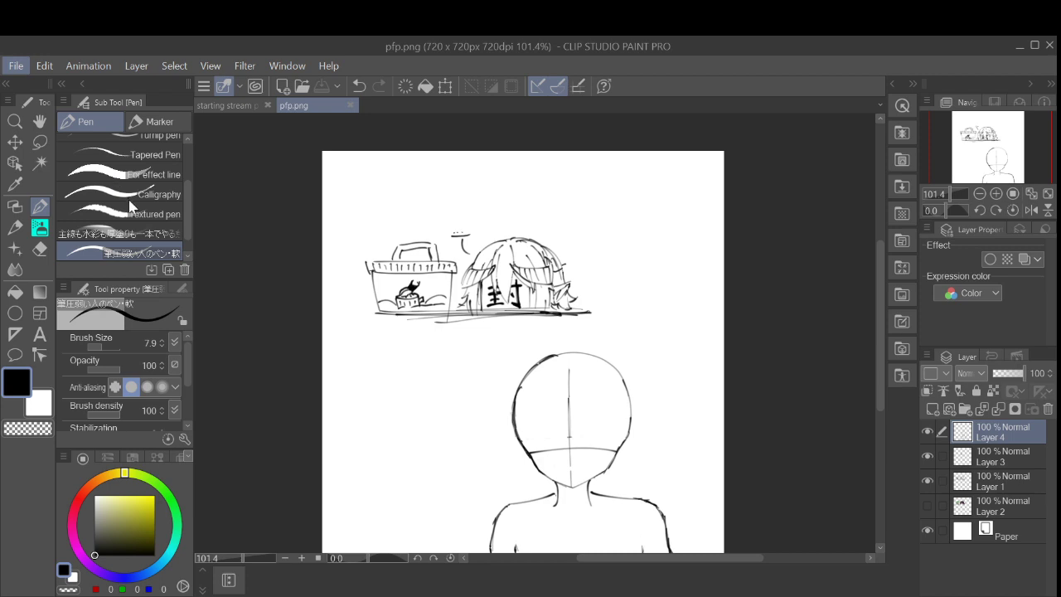
{"action": "left_click", "coordinate": [340, 223]}
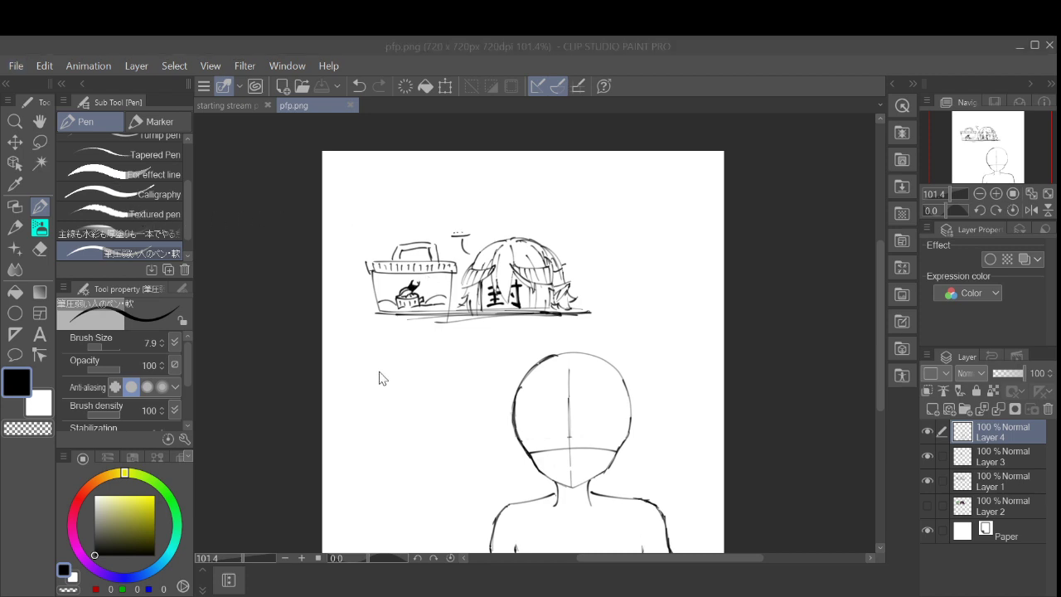
{"action": "left_click", "coordinate": [383, 404]}
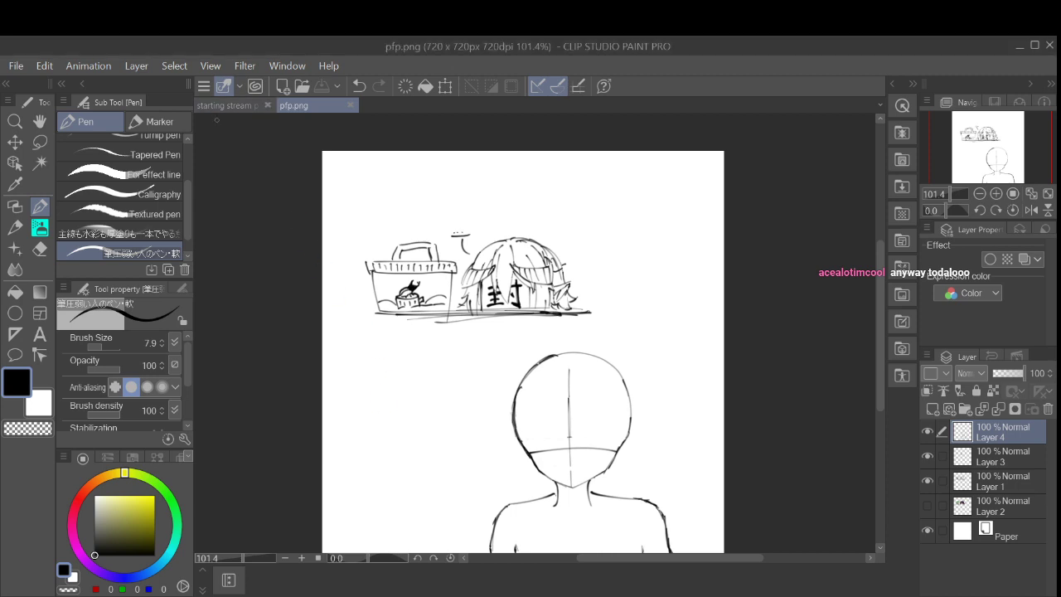
Step: Sample the dark navy background colour from starting stream pic.png with the Eyedropper
{"action": "left_click", "coordinate": [236, 110]}
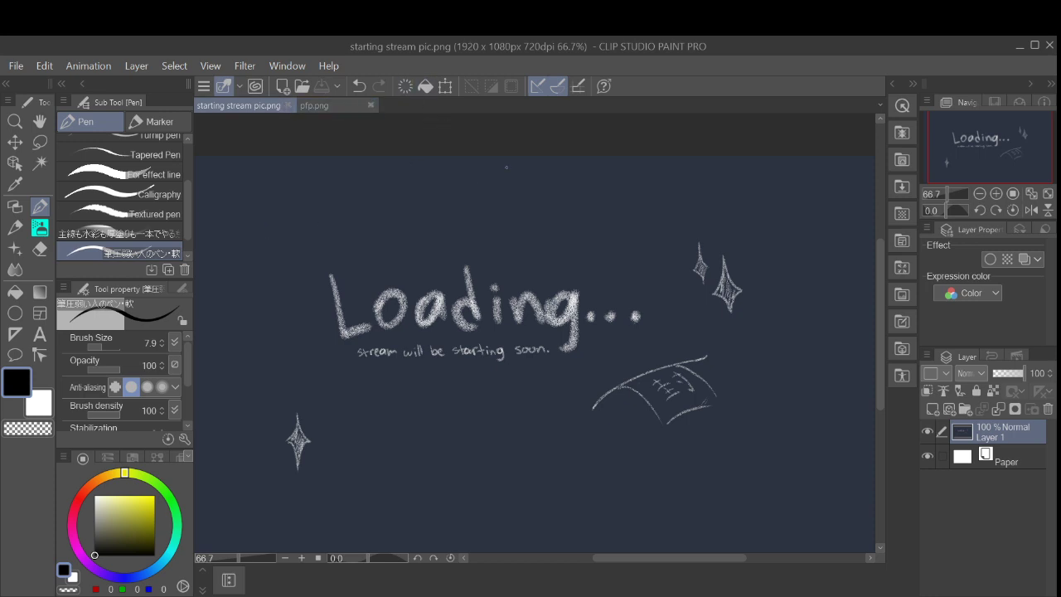
{"action": "key", "text": "i"}
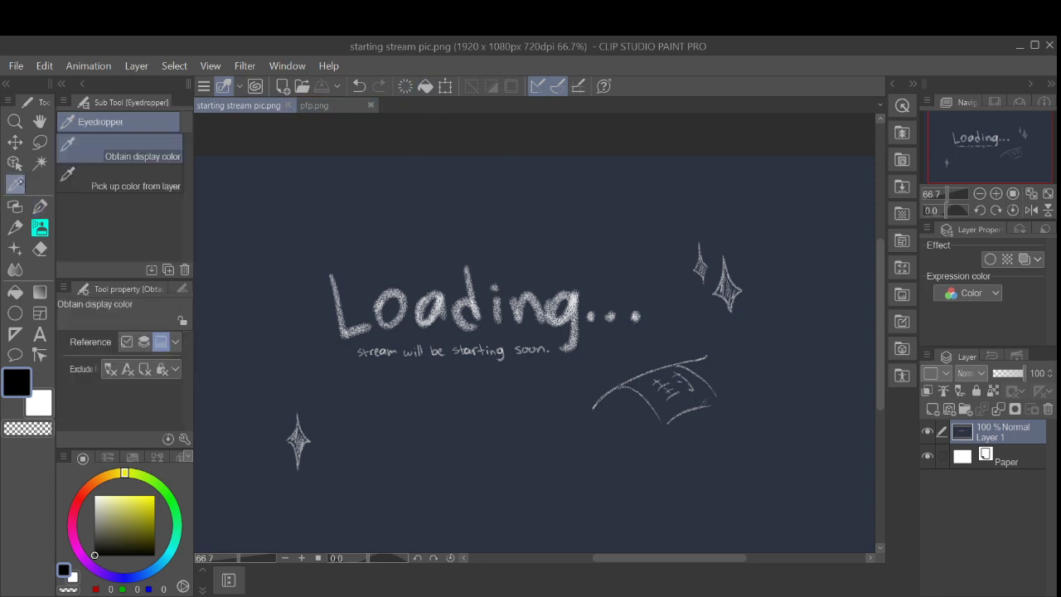
{"action": "left_click", "coordinate": [414, 209]}
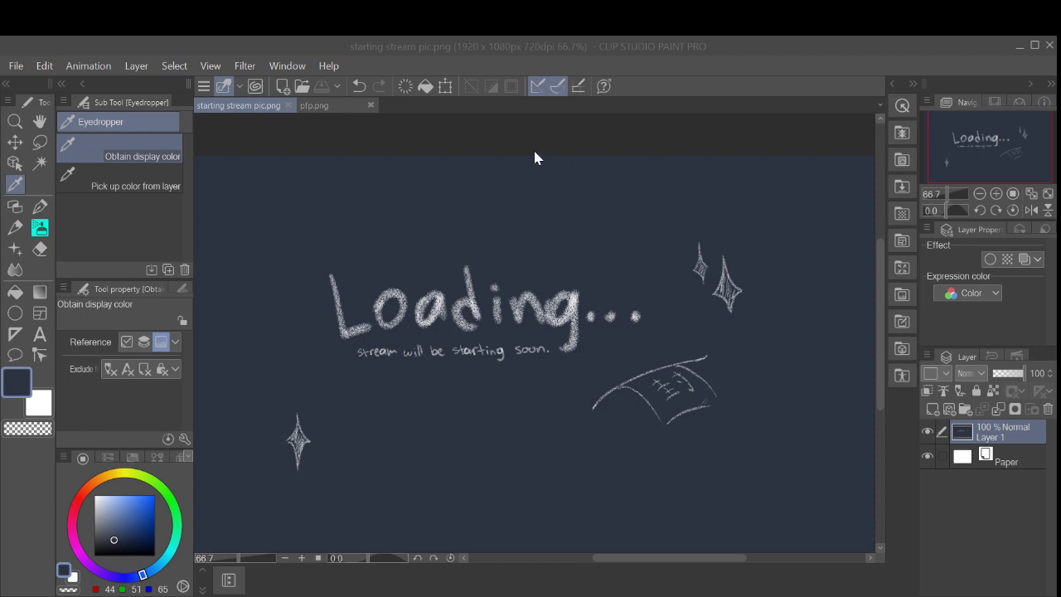
Step: Create a new 1920 x 1080 px canvas at 720 dpi and fill its layer with the sampled dark navy
{"action": "left_click", "coordinate": [585, 116]}
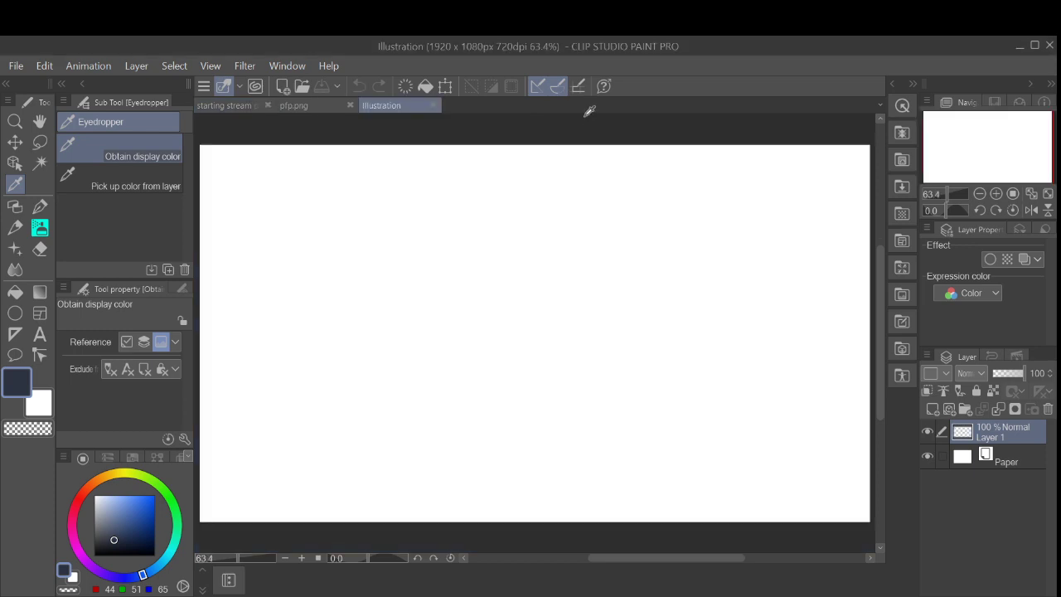
{"action": "key", "text": "g"}
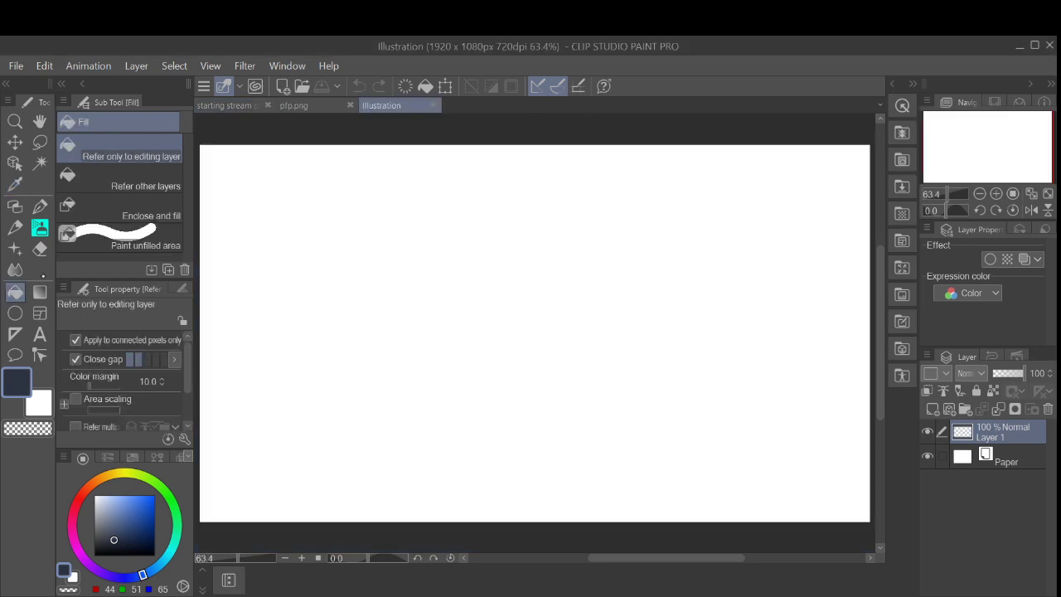
{"action": "key", "text": "alt+Delete"}
Step: Switch to the Tapered Pencil with white as the drawing colour, and undo a diagonal trial stroke on the navy canvas
{"action": "key", "text": "p"}
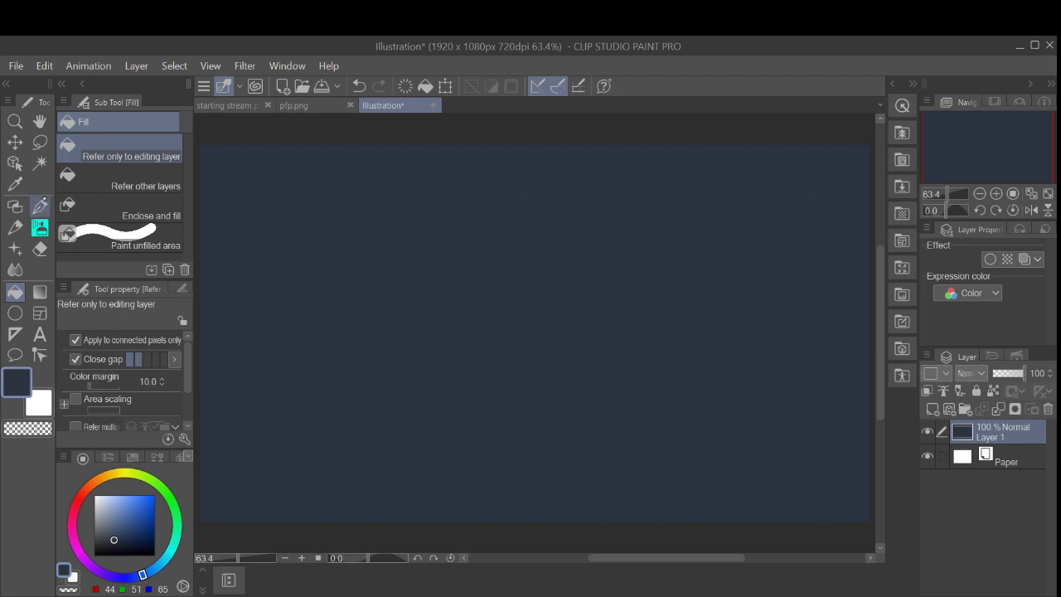
{"action": "left_click_drag", "start_coordinate": [187, 212], "coordinate": [187, 173]}
{"action": "left_click", "coordinate": [15, 227]}
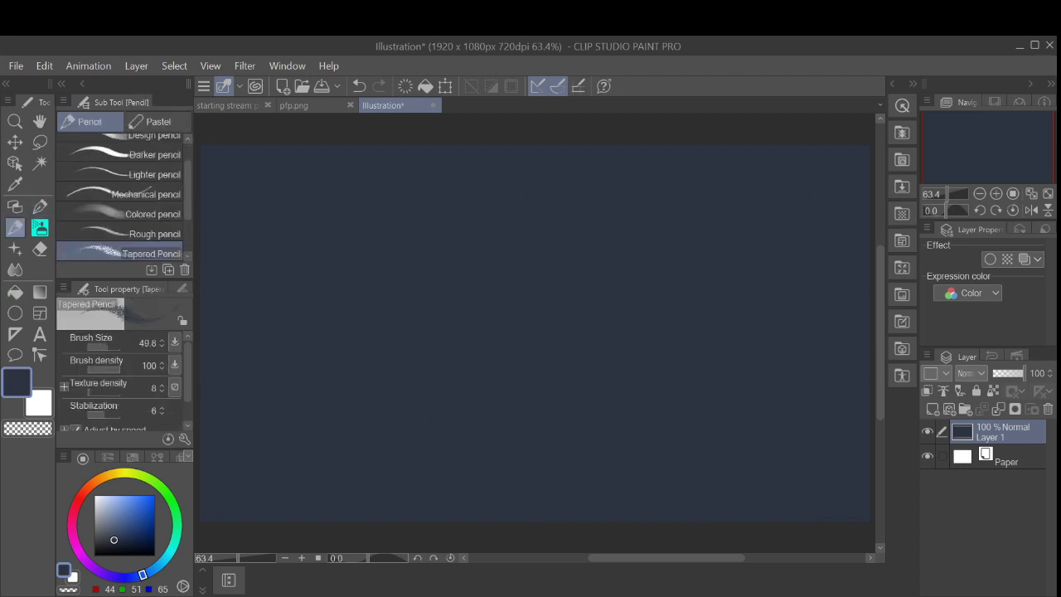
{"action": "key", "text": "ctrl+z"}
{"action": "left_click", "coordinate": [115, 516]}
{"action": "mouse_move", "coordinate": [346, 220]}
{"action": "left_mouse_down"}
{"action": "mouse_move", "coordinate": [362, 321]}
{"action": "mouse_move", "coordinate": [438, 307]}
{"action": "left_mouse_up"}
{"action": "key", "text": "ctrl+z"}
{"action": "scroll", "coordinate": [190, 174], "scroll_direction": "up", "scroll_amount": 2}
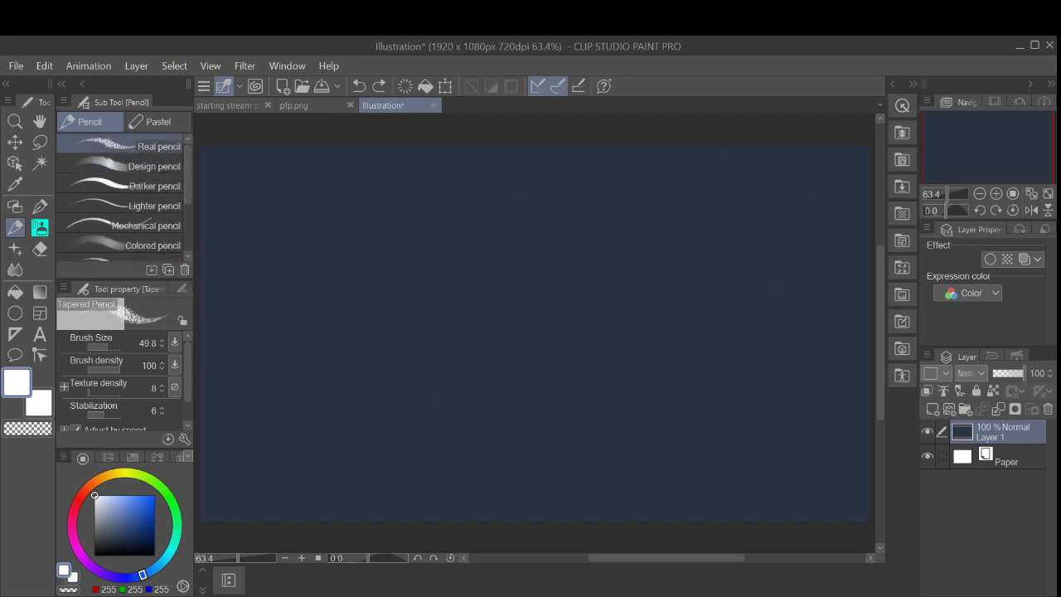
Step: Set the pencil's brush size to 82.4 and try a few letter strokes on the navy canvas, undoing each one
{"action": "left_click_drag", "start_coordinate": [534, 332], "coordinate": [541, 332]}
{"action": "mouse_move", "coordinate": [344, 217]}
{"action": "left_mouse_down"}
{"action": "mouse_move", "coordinate": [375, 289]}
{"action": "mouse_move", "coordinate": [415, 268]}
{"action": "left_mouse_up"}
{"action": "key", "text": "ctrl+z"}
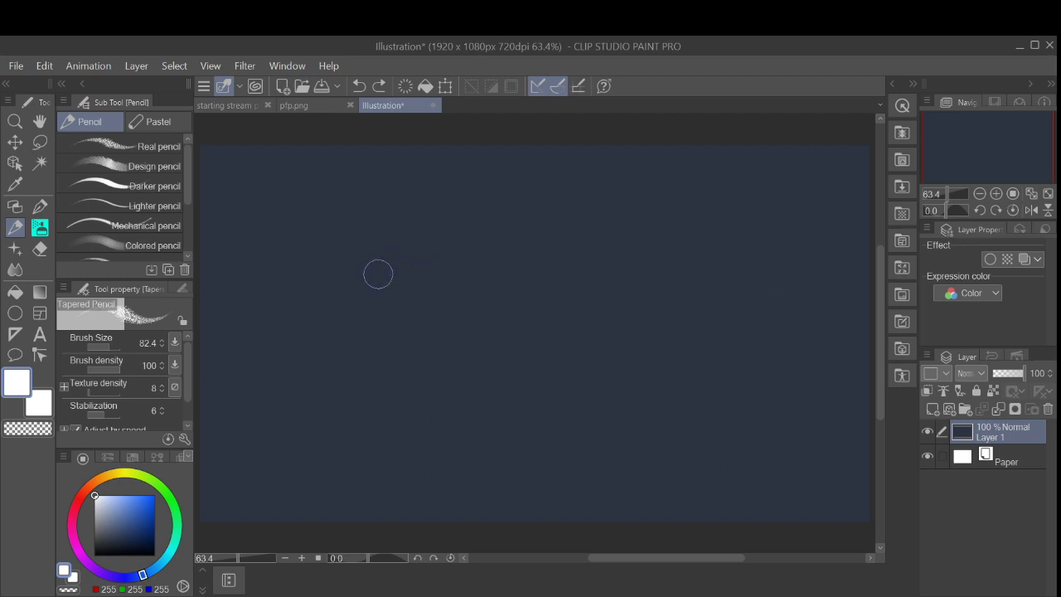
{"action": "mouse_move", "coordinate": [377, 273]}
{"action": "left_mouse_down"}
{"action": "mouse_move", "coordinate": [345, 293]}
{"action": "mouse_move", "coordinate": [357, 328]}
{"action": "left_mouse_up"}
{"action": "key", "text": "ctrl+z"}
{"action": "mouse_move", "coordinate": [358, 276]}
{"action": "left_mouse_down"}
{"action": "mouse_move", "coordinate": [330, 299]}
{"action": "mouse_move", "coordinate": [335, 340]}
{"action": "mouse_move", "coordinate": [395, 325]}
{"action": "left_mouse_up"}
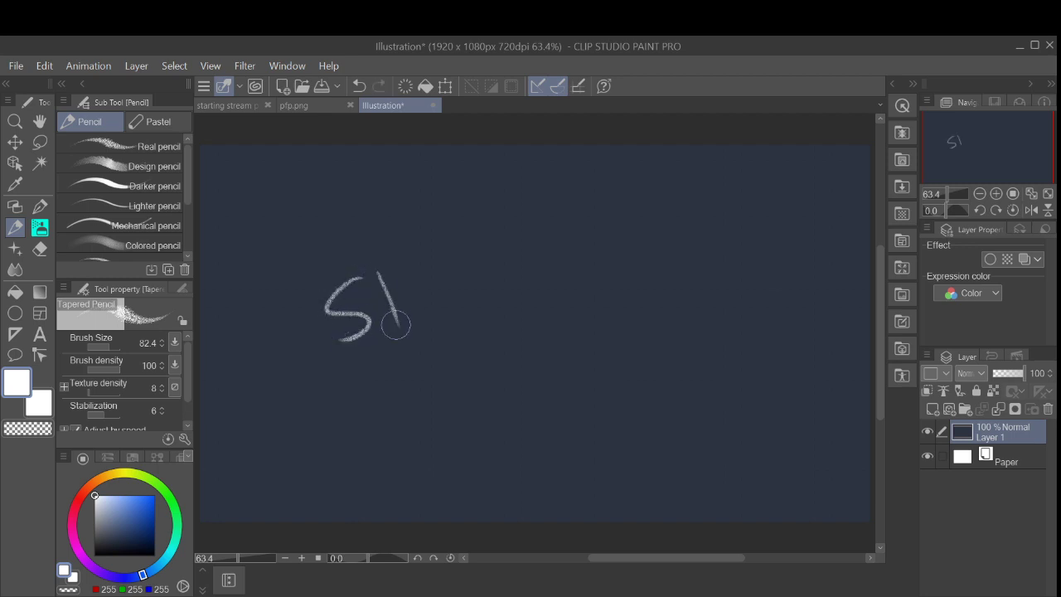
{"action": "key", "text": "ctrl+z"}
{"action": "key", "text": "ctrl+z"}
Step: Try handwriting "Stream" in white pencil on an upward slant, redoing the last three letters
{"action": "mouse_move", "coordinate": [348, 285]}
{"action": "left_mouse_down"}
{"action": "mouse_move", "coordinate": [337, 287]}
{"action": "mouse_move", "coordinate": [325, 354]}
{"action": "mouse_move", "coordinate": [384, 348]}
{"action": "left_mouse_up"}
{"action": "mouse_move", "coordinate": [358, 311]}
{"action": "left_mouse_down"}
{"action": "mouse_move", "coordinate": [408, 332]}
{"action": "mouse_move", "coordinate": [423, 306]}
{"action": "mouse_move", "coordinate": [456, 326]}
{"action": "left_mouse_up"}
{"action": "mouse_move", "coordinate": [493, 287]}
{"action": "left_mouse_down"}
{"action": "mouse_move", "coordinate": [489, 303]}
{"action": "mouse_move", "coordinate": [506, 303]}
{"action": "mouse_move", "coordinate": [533, 279]}
{"action": "mouse_move", "coordinate": [568, 296]}
{"action": "mouse_move", "coordinate": [508, 294]}
{"action": "left_mouse_up"}
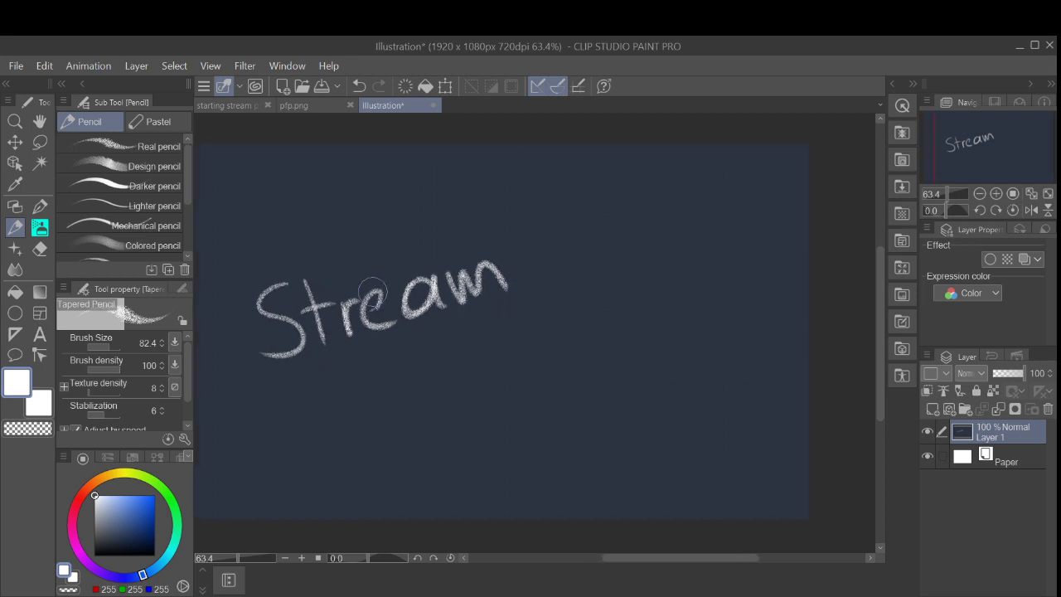
{"action": "key", "text": "ctrl+z"}
{"action": "key", "text": "ctrl+z"}
{"action": "key", "text": "ctrl+z"}
{"action": "key", "text": "ctrl+z"}
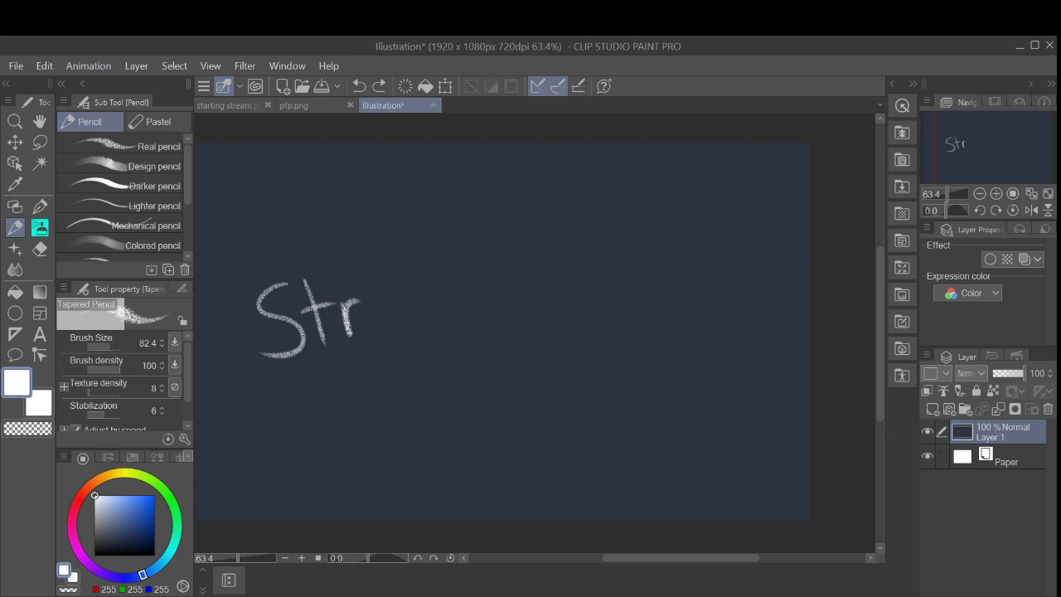
{"action": "mouse_move", "coordinate": [363, 313]}
{"action": "left_mouse_down"}
{"action": "mouse_move", "coordinate": [378, 285]}
{"action": "mouse_move", "coordinate": [395, 319]}
{"action": "mouse_move", "coordinate": [426, 278]}
{"action": "mouse_move", "coordinate": [439, 313]}
{"action": "mouse_move", "coordinate": [426, 283]}
{"action": "left_mouse_up"}
{"action": "key", "text": "ctrl+z"}
{"action": "key", "text": "ctrl+z"}
{"action": "mouse_move", "coordinate": [434, 280]}
{"action": "left_mouse_down"}
{"action": "mouse_move", "coordinate": [440, 314]}
{"action": "mouse_move", "coordinate": [495, 276]}
{"action": "mouse_move", "coordinate": [501, 293]}
{"action": "left_mouse_up"}
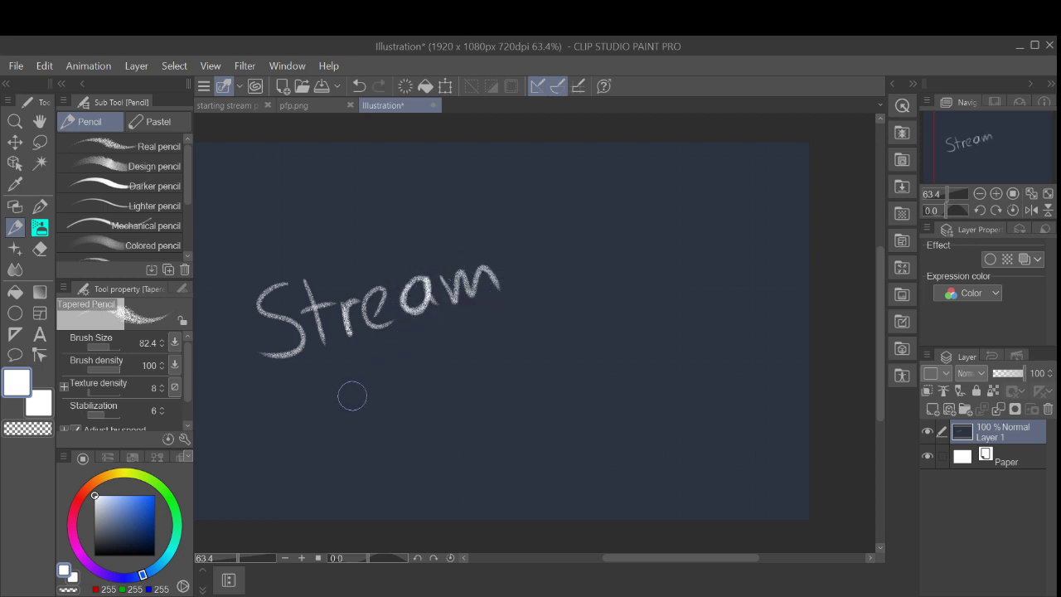
Step: Try handwriting "Ending" on a second slanted line beneath "Stream"
{"action": "mouse_move", "coordinate": [342, 385]}
{"action": "left_mouse_down"}
{"action": "mouse_move", "coordinate": [356, 423]}
{"action": "mouse_move", "coordinate": [372, 362]}
{"action": "mouse_move", "coordinate": [383, 407]}
{"action": "left_mouse_up"}
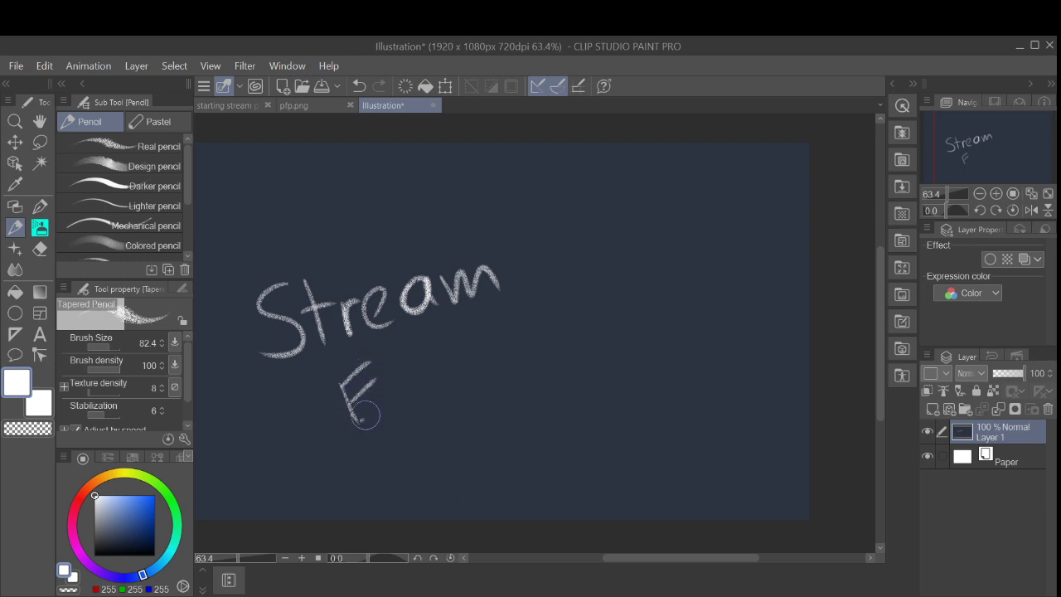
{"action": "left_click_drag", "start_coordinate": [380, 366], "coordinate": [416, 395]}
{"action": "mouse_move", "coordinate": [453, 365]}
{"action": "left_mouse_down"}
{"action": "mouse_move", "coordinate": [435, 385]}
{"action": "mouse_move", "coordinate": [456, 380]}
{"action": "left_mouse_up"}
{"action": "mouse_move", "coordinate": [468, 351]}
{"action": "left_mouse_down"}
{"action": "mouse_move", "coordinate": [471, 374]}
{"action": "mouse_move", "coordinate": [481, 359]}
{"action": "mouse_move", "coordinate": [496, 375]}
{"action": "left_mouse_up"}
{"action": "left_click", "coordinate": [452, 343]}
{"action": "mouse_move", "coordinate": [524, 331]}
{"action": "left_mouse_down"}
{"action": "mouse_move", "coordinate": [521, 348]}
{"action": "mouse_move", "coordinate": [535, 348]}
{"action": "mouse_move", "coordinate": [514, 391]}
{"action": "left_mouse_up"}
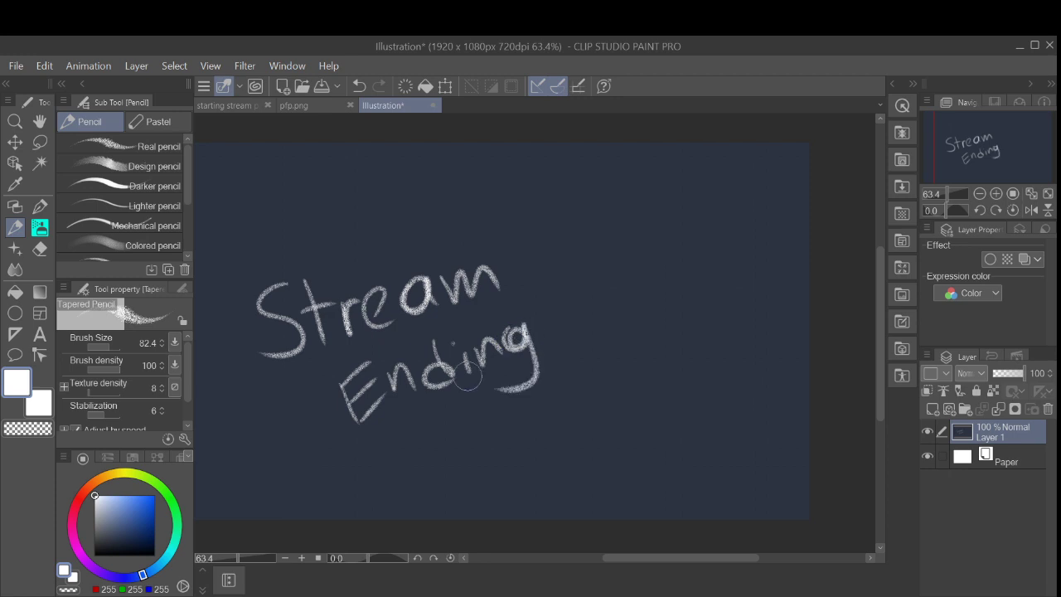
Step: Undo all the "Stream Ending" lettering back to the empty navy canvas
{"action": "key", "text": "ctrl+z"}
{"action": "key", "text": "ctrl+z"}
{"action": "key", "text": "ctrl+z"}
{"action": "key", "text": "ctrl+z"}
{"action": "key", "text": "ctrl+z"}
{"action": "key", "text": "ctrl+z"}
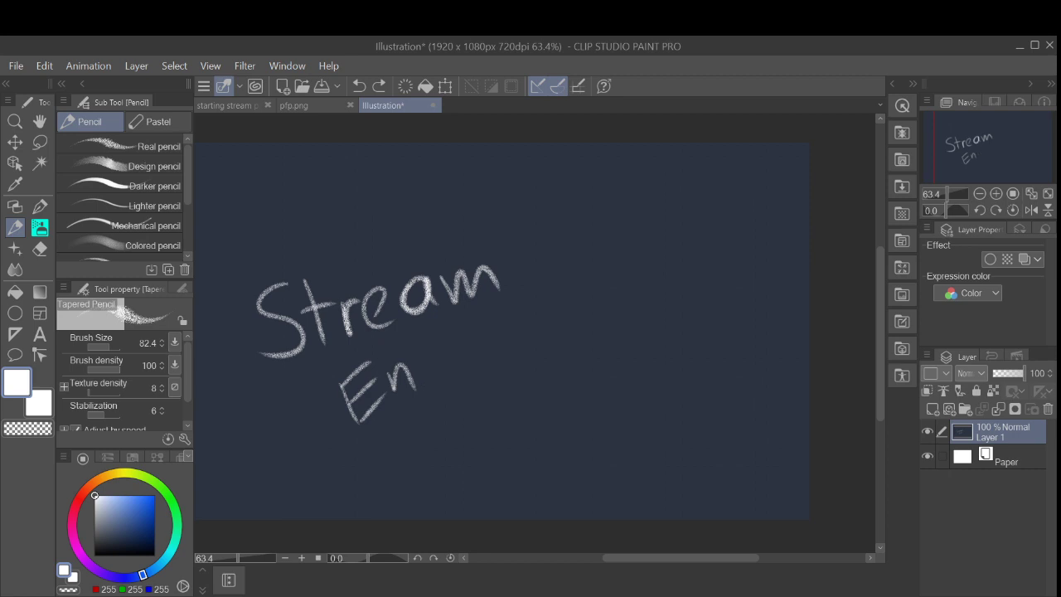
{"action": "key", "text": "ctrl+minus"}
{"action": "key", "text": "ctrl+z"}
{"action": "key", "text": "ctrl+z"}
{"action": "key", "text": "ctrl+z"}
{"action": "key", "text": "ctrl+z"}
{"action": "key", "text": "ctrl+z"}
{"action": "key", "text": "ctrl+z"}
{"action": "key", "text": "ctrl+z"}
{"action": "key", "text": "ctrl+z"}
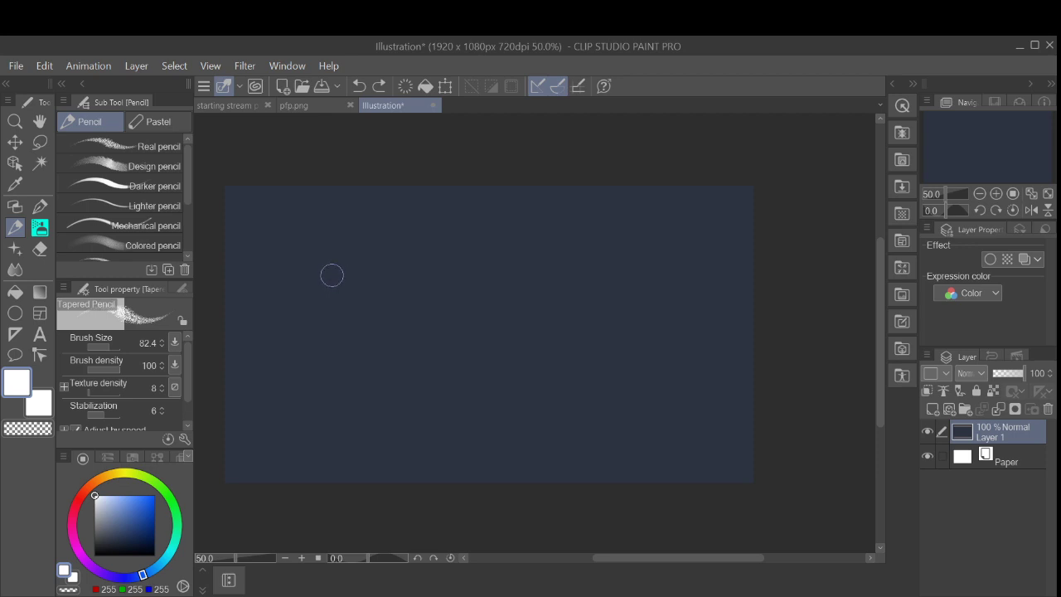
Step: Handwrite "Stream Ending" on two upward-slanting lines in the left half of the canvas
{"action": "mouse_move", "coordinate": [338, 268]}
{"action": "left_mouse_down"}
{"action": "mouse_move", "coordinate": [350, 305]}
{"action": "mouse_move", "coordinate": [324, 306]}
{"action": "mouse_move", "coordinate": [365, 307]}
{"action": "left_mouse_up"}
{"action": "mouse_move", "coordinate": [340, 287]}
{"action": "left_mouse_down"}
{"action": "mouse_move", "coordinate": [378, 279]}
{"action": "mouse_move", "coordinate": [381, 296]}
{"action": "mouse_move", "coordinate": [396, 267]}
{"action": "mouse_move", "coordinate": [429, 276]}
{"action": "mouse_move", "coordinate": [509, 235]}
{"action": "left_mouse_up"}
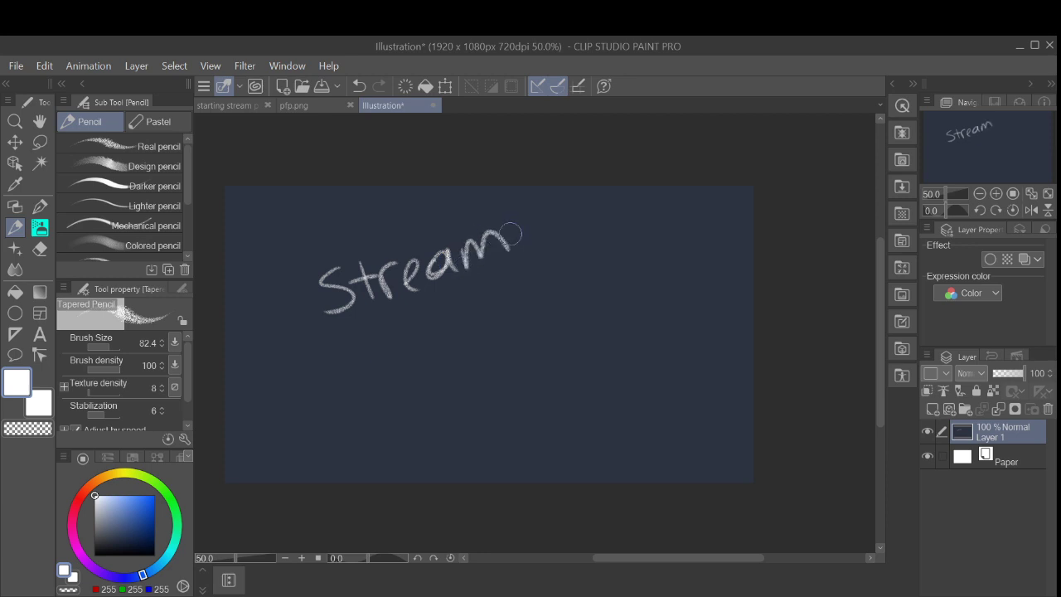
{"action": "mouse_move", "coordinate": [335, 341]}
{"action": "left_mouse_down"}
{"action": "mouse_move", "coordinate": [347, 378]}
{"action": "mouse_move", "coordinate": [352, 331]}
{"action": "left_mouse_up"}
{"action": "mouse_move", "coordinate": [341, 355]}
{"action": "left_mouse_down"}
{"action": "mouse_move", "coordinate": [354, 331]}
{"action": "mouse_move", "coordinate": [362, 340]}
{"action": "mouse_move", "coordinate": [347, 372]}
{"action": "mouse_move", "coordinate": [413, 331]}
{"action": "mouse_move", "coordinate": [425, 336]}
{"action": "mouse_move", "coordinate": [425, 315]}
{"action": "mouse_move", "coordinate": [446, 330]}
{"action": "mouse_move", "coordinate": [469, 340]}
{"action": "left_mouse_up"}
{"action": "left_click", "coordinate": [425, 316]}
{"action": "left_click_drag", "start_coordinate": [484, 300], "coordinate": [464, 338]}
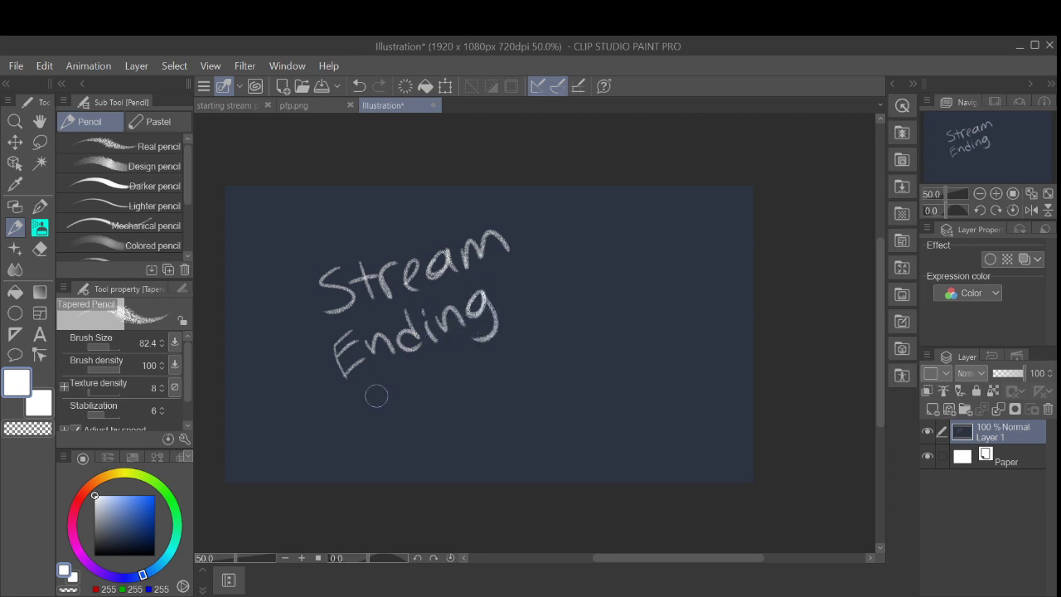
Step: Underline the word "Ending" with two slanted strokes, the second one shorter and below the first
{"action": "left_click_drag", "start_coordinate": [336, 422], "coordinate": [514, 323]}
{"action": "key", "text": "ctrl+z"}
{"action": "left_click_drag", "start_coordinate": [336, 411], "coordinate": [543, 305]}
{"action": "left_click_drag", "start_coordinate": [346, 431], "coordinate": [464, 349]}
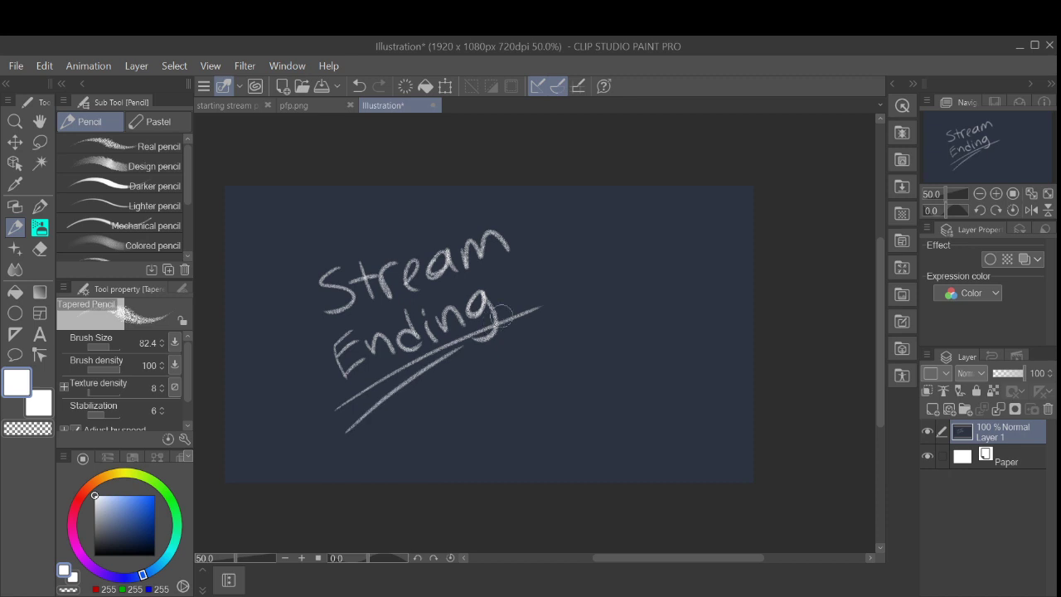
Step: Try thin curved strokes in the empty area beside the lettering and set the brush size to 49.8
{"action": "mouse_move", "coordinate": [501, 315]}
{"action": "left_mouse_down"}
{"action": "mouse_move", "coordinate": [409, 304]}
{"action": "mouse_move", "coordinate": [456, 309]}
{"action": "left_mouse_up"}
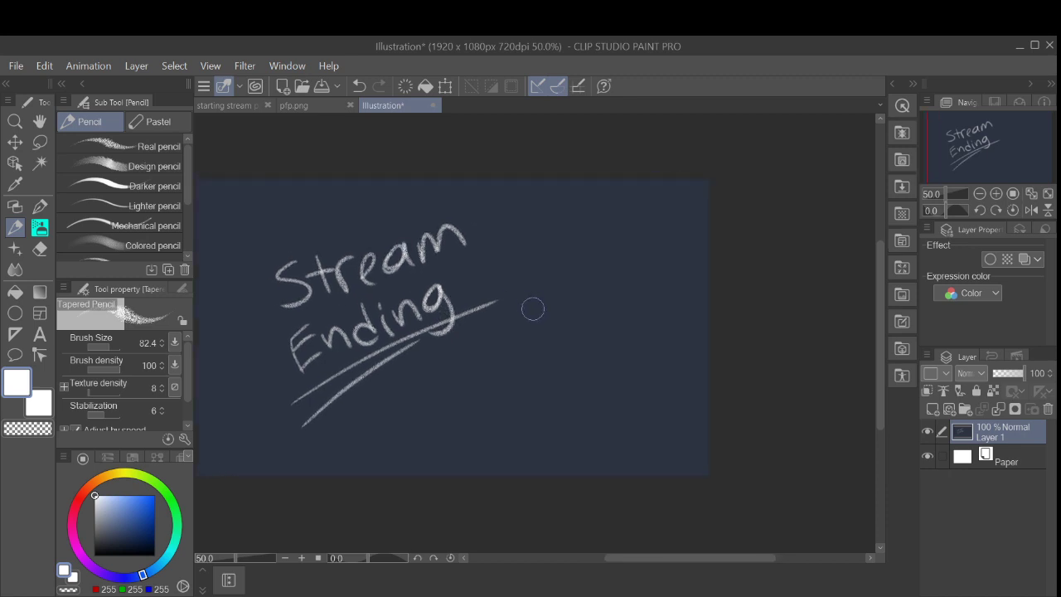
{"action": "mouse_move", "coordinate": [552, 301]}
{"action": "left_mouse_down"}
{"action": "mouse_move", "coordinate": [575, 221]}
{"action": "mouse_move", "coordinate": [622, 299]}
{"action": "left_mouse_up"}
{"action": "scroll", "coordinate": [618, 228], "scroll_direction": "up", "scroll_amount": 3}
{"action": "left_click_drag", "start_coordinate": [555, 333], "coordinate": [535, 333]}
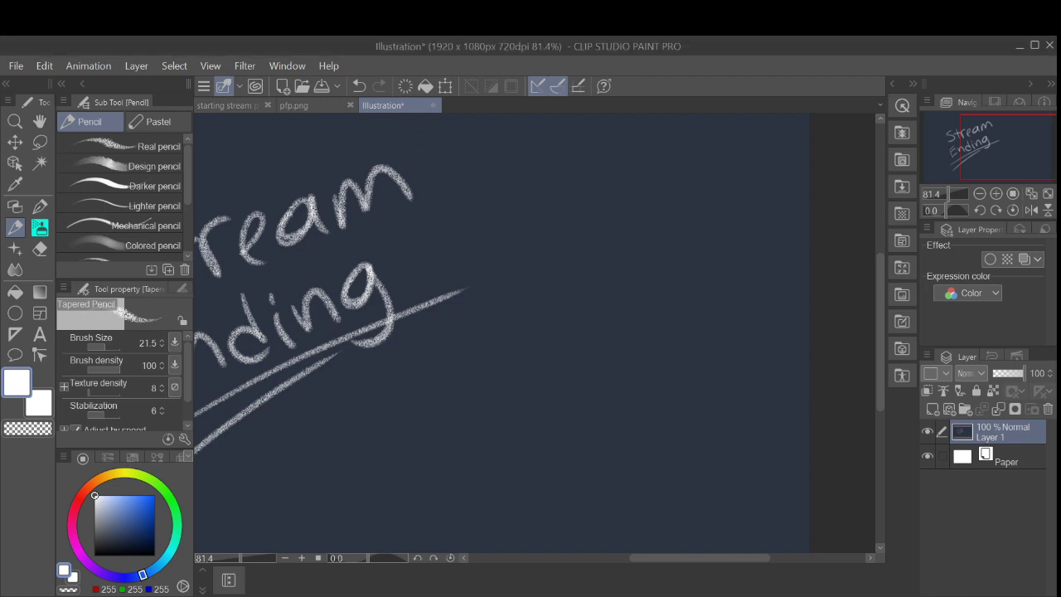
{"action": "scroll", "coordinate": [573, 308], "scroll_direction": "down", "scroll_amount": 1}
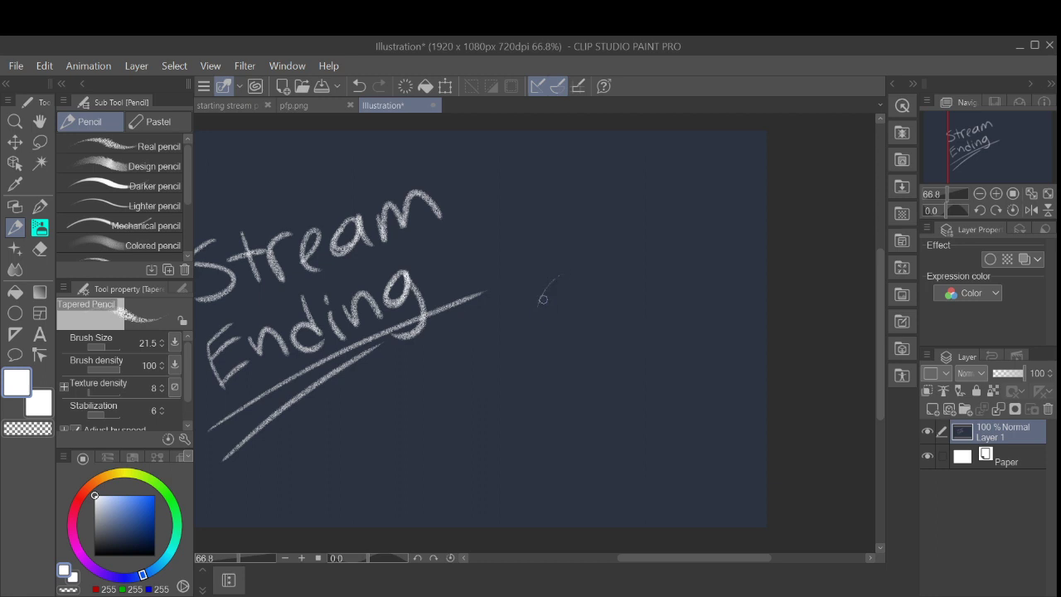
{"action": "left_click_drag", "start_coordinate": [535, 333], "coordinate": [545, 333], "text": "ctrl+alt"}
{"action": "left_click_drag", "start_coordinate": [572, 278], "coordinate": [541, 328]}
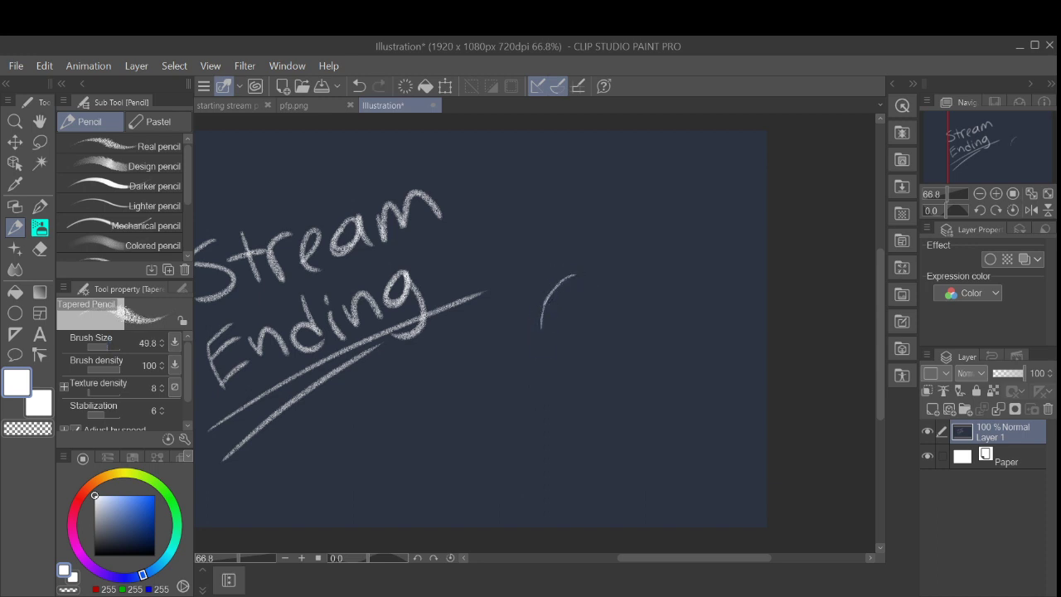
{"action": "scroll", "coordinate": [591, 309], "scroll_direction": "down", "scroll_amount": 3}
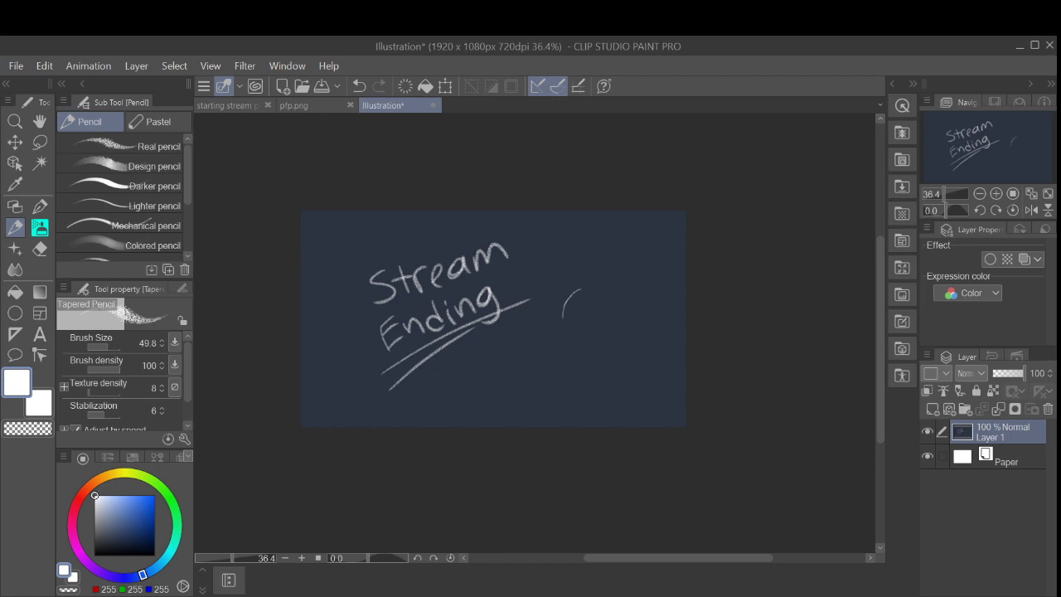
{"action": "scroll", "coordinate": [602, 320], "scroll_direction": "up", "scroll_amount": 1}
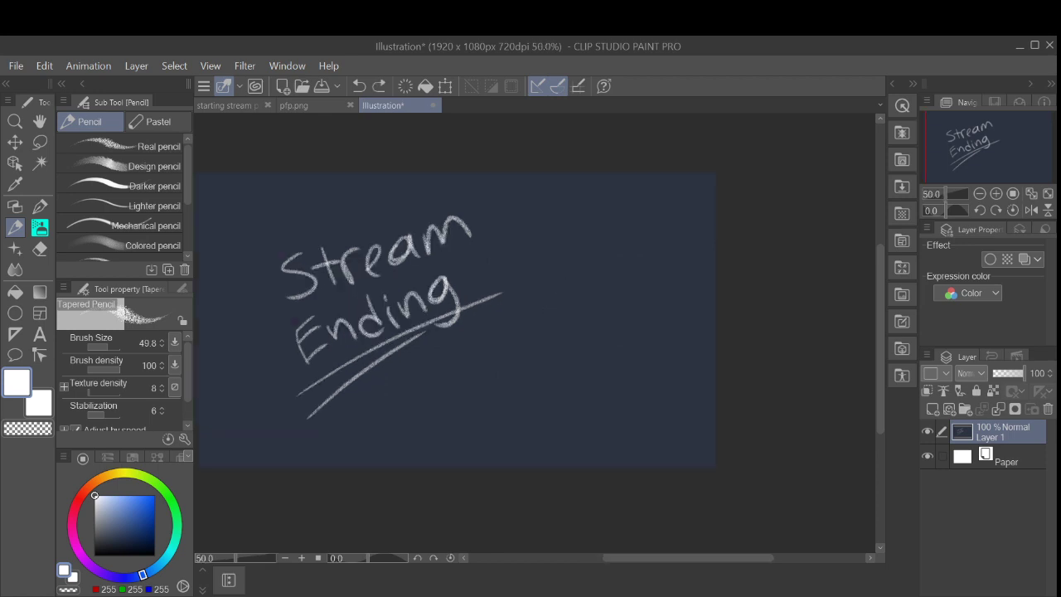
{"action": "scroll", "coordinate": [590, 311], "scroll_direction": "up", "scroll_amount": 1}
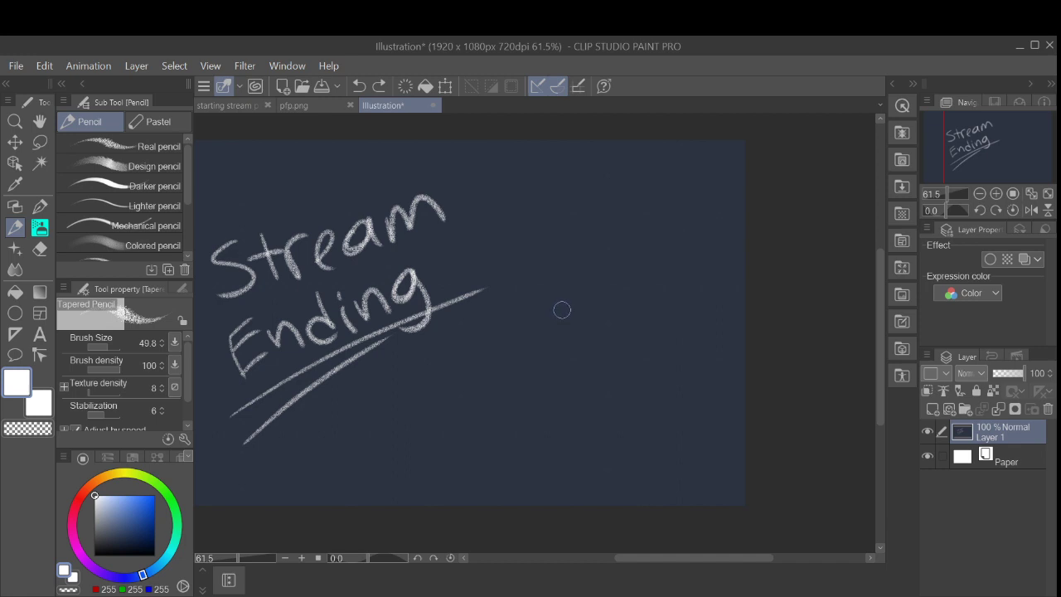
Step: Try sketching a small head with pointed hair strands in the empty area beside the lettering
{"action": "left_click_drag", "start_coordinate": [571, 303], "coordinate": [535, 348]}
{"action": "key", "text": "ctrl+z"}
{"action": "mouse_move", "coordinate": [565, 296]}
{"action": "left_mouse_down"}
{"action": "mouse_move", "coordinate": [544, 321]}
{"action": "mouse_move", "coordinate": [552, 358]}
{"action": "left_mouse_up"}
{"action": "left_click_drag", "start_coordinate": [570, 294], "coordinate": [578, 333]}
{"action": "key", "text": "ctrl+z"}
{"action": "mouse_move", "coordinate": [572, 296]}
{"action": "left_mouse_down"}
{"action": "mouse_move", "coordinate": [577, 345]}
{"action": "mouse_move", "coordinate": [570, 317]}
{"action": "mouse_move", "coordinate": [555, 357]}
{"action": "left_mouse_up"}
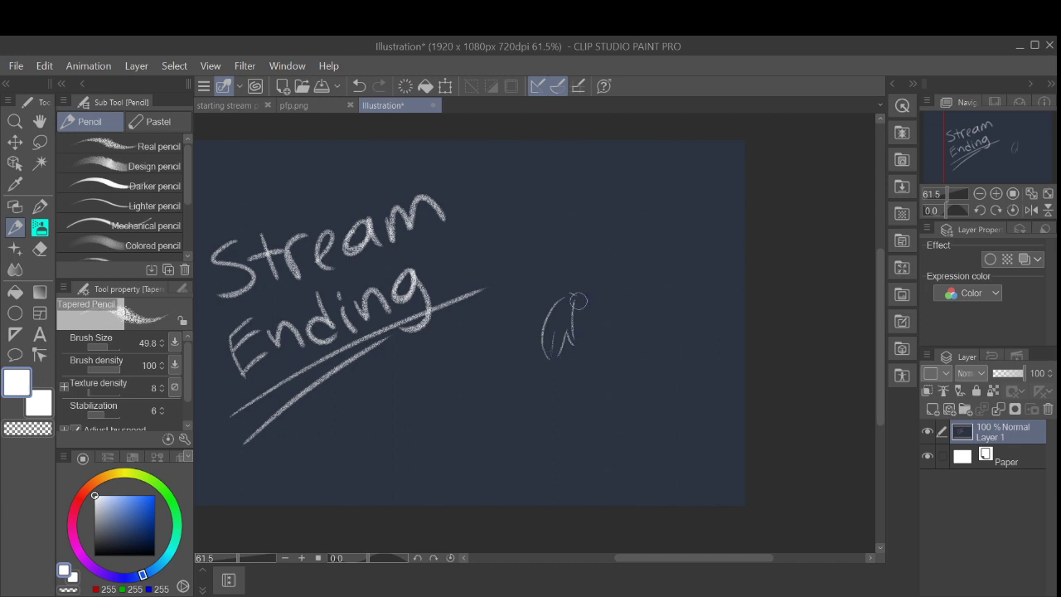
{"action": "left_click_drag", "start_coordinate": [582, 292], "coordinate": [614, 346]}
{"action": "mouse_move", "coordinate": [574, 306]}
{"action": "left_mouse_down"}
{"action": "mouse_move", "coordinate": [582, 362]}
{"action": "mouse_move", "coordinate": [589, 341]}
{"action": "left_mouse_up"}
{"action": "mouse_move", "coordinate": [574, 328]}
{"action": "left_mouse_down"}
{"action": "mouse_move", "coordinate": [587, 361]}
{"action": "mouse_move", "coordinate": [583, 405]}
{"action": "left_mouse_up"}
{"action": "left_click_drag", "start_coordinate": [615, 356], "coordinate": [614, 363]}
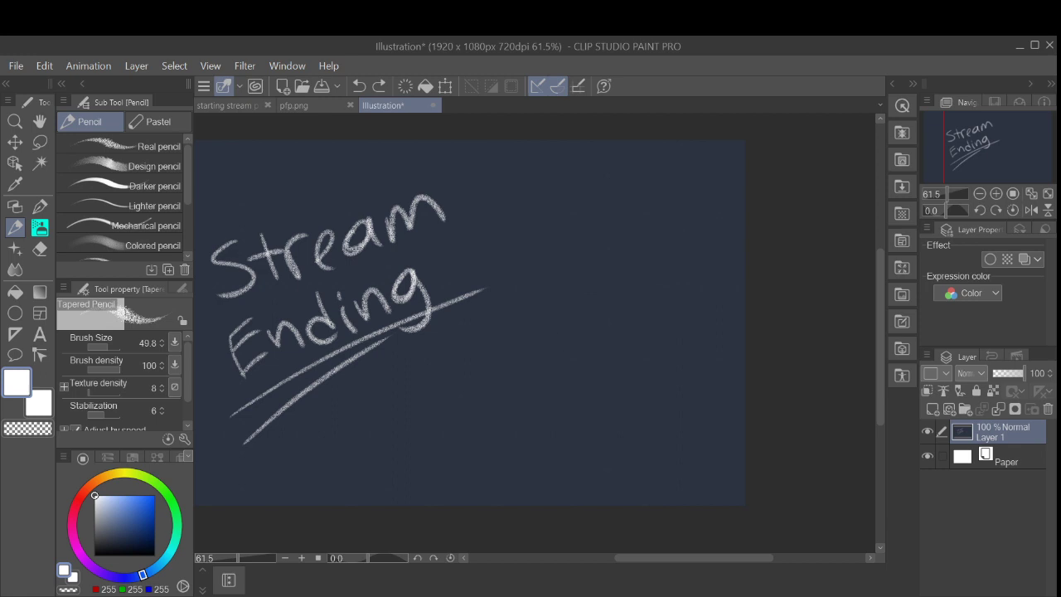
Step: Draw a round head outline, open at the bottom, in the empty area beside the lettering
{"action": "left_click_drag", "start_coordinate": [524, 328], "coordinate": [528, 381]}
{"action": "key", "text": "ctrl+z"}
{"action": "mouse_move", "coordinate": [524, 333]}
{"action": "left_mouse_down"}
{"action": "mouse_move", "coordinate": [556, 363]}
{"action": "mouse_move", "coordinate": [538, 358]}
{"action": "left_mouse_up"}
{"action": "key", "text": "ctrl+z"}
{"action": "key", "text": "ctrl+z"}
{"action": "mouse_move", "coordinate": [554, 290]}
{"action": "left_mouse_down"}
{"action": "mouse_move", "coordinate": [531, 308]}
{"action": "mouse_move", "coordinate": [540, 360]}
{"action": "mouse_move", "coordinate": [531, 333]}
{"action": "mouse_move", "coordinate": [531, 355]}
{"action": "mouse_move", "coordinate": [545, 340]}
{"action": "mouse_move", "coordinate": [534, 338]}
{"action": "mouse_move", "coordinate": [539, 300]}
{"action": "mouse_move", "coordinate": [607, 281]}
{"action": "mouse_move", "coordinate": [630, 341]}
{"action": "mouse_move", "coordinate": [620, 338]}
{"action": "mouse_move", "coordinate": [628, 322]}
{"action": "mouse_move", "coordinate": [610, 376]}
{"action": "left_mouse_up"}
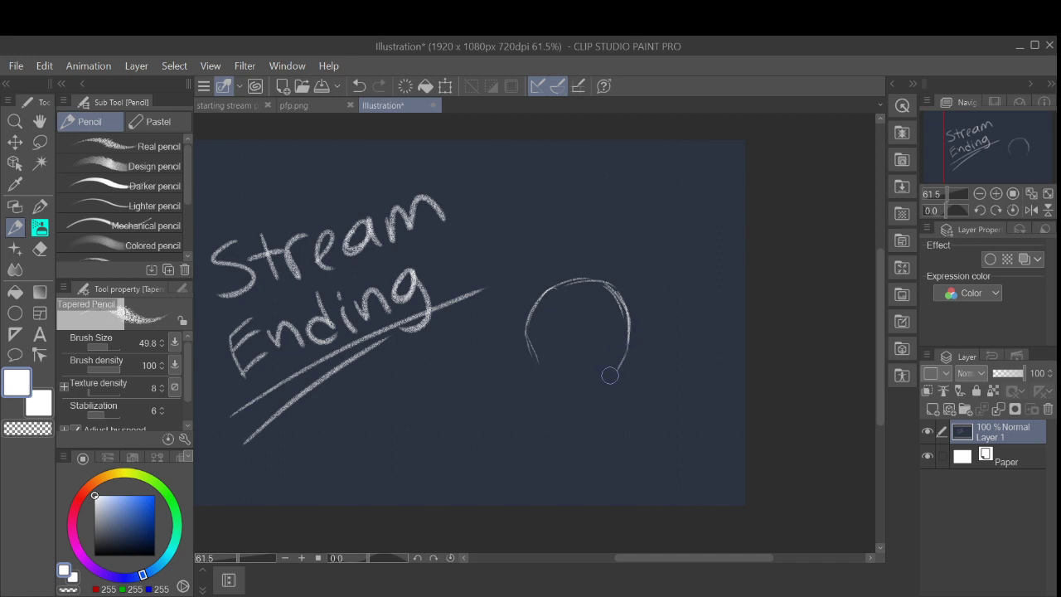
Step: Try several chin and jaw strokes to close the bottom of the head outline, undoing them
{"action": "mouse_move", "coordinate": [528, 330]}
{"action": "left_mouse_down"}
{"action": "mouse_move", "coordinate": [531, 359]}
{"action": "mouse_move", "coordinate": [531, 318]}
{"action": "mouse_move", "coordinate": [543, 379]}
{"action": "mouse_move", "coordinate": [607, 377]}
{"action": "left_mouse_up"}
{"action": "key", "text": "ctrl+z"}
{"action": "left_click_drag", "start_coordinate": [540, 380], "coordinate": [595, 383]}
{"action": "key", "text": "ctrl+z"}
{"action": "scroll", "coordinate": [622, 365], "scroll_direction": "up", "scroll_amount": 1}
{"action": "scroll", "coordinate": [820, 235], "scroll_direction": "up", "scroll_amount": 5}
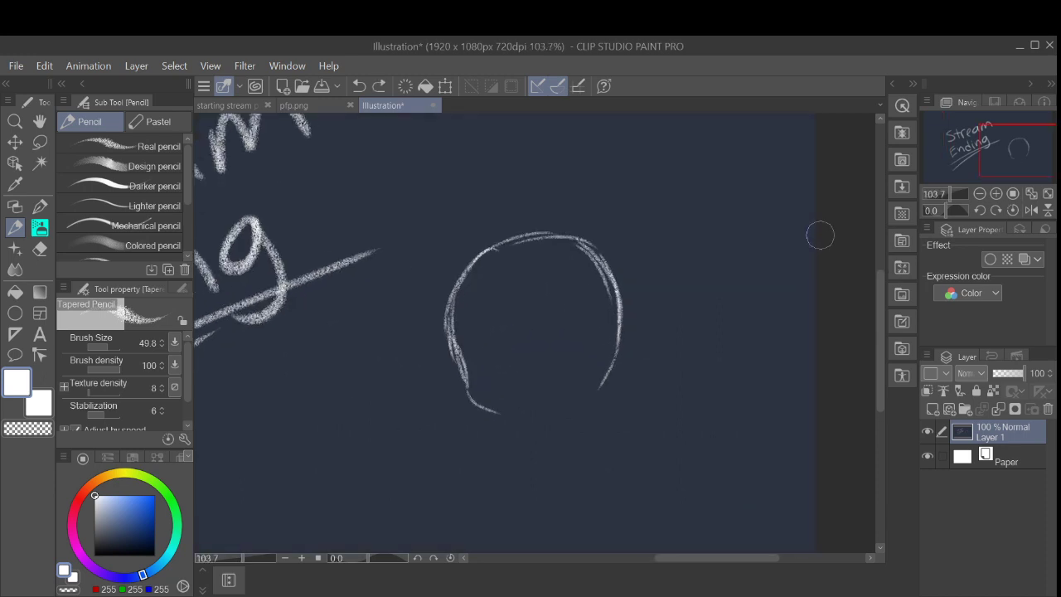
{"action": "left_click_drag", "start_coordinate": [475, 408], "coordinate": [543, 414]}
{"action": "left_click_drag", "start_coordinate": [605, 374], "coordinate": [594, 397]}
{"action": "key", "text": "ctrl+z"}
{"action": "key", "text": "ctrl+z"}
{"action": "left_click_drag", "start_coordinate": [484, 409], "coordinate": [538, 415]}
{"action": "key", "text": "ctrl+z"}
{"action": "mouse_move", "coordinate": [474, 403]}
{"action": "left_mouse_down"}
{"action": "mouse_move", "coordinate": [547, 411]}
{"action": "mouse_move", "coordinate": [540, 438]}
{"action": "mouse_move", "coordinate": [566, 427]}
{"action": "left_mouse_up"}
{"action": "key", "text": "ctrl+z"}
{"action": "key", "text": "ctrl+z"}
{"action": "key", "text": "ctrl+z"}
{"action": "key", "text": "ctrl+z"}
{"action": "key", "text": "ctrl+z"}
{"action": "mouse_move", "coordinate": [455, 351]}
{"action": "left_mouse_down"}
{"action": "mouse_move", "coordinate": [473, 390]}
{"action": "mouse_move", "coordinate": [622, 367]}
{"action": "left_mouse_up"}
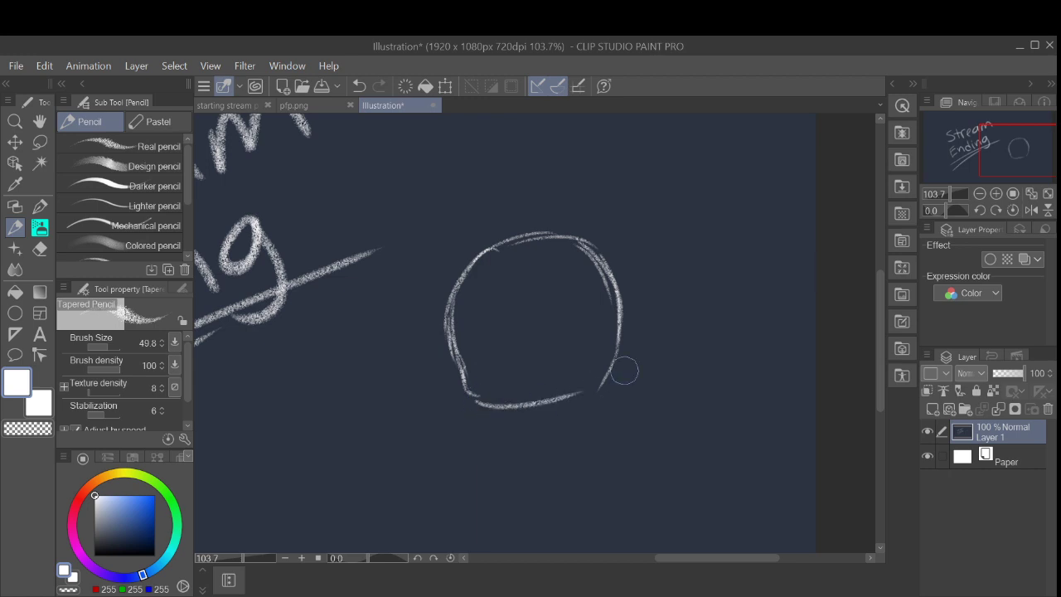
{"action": "key", "text": "ctrl+z"}
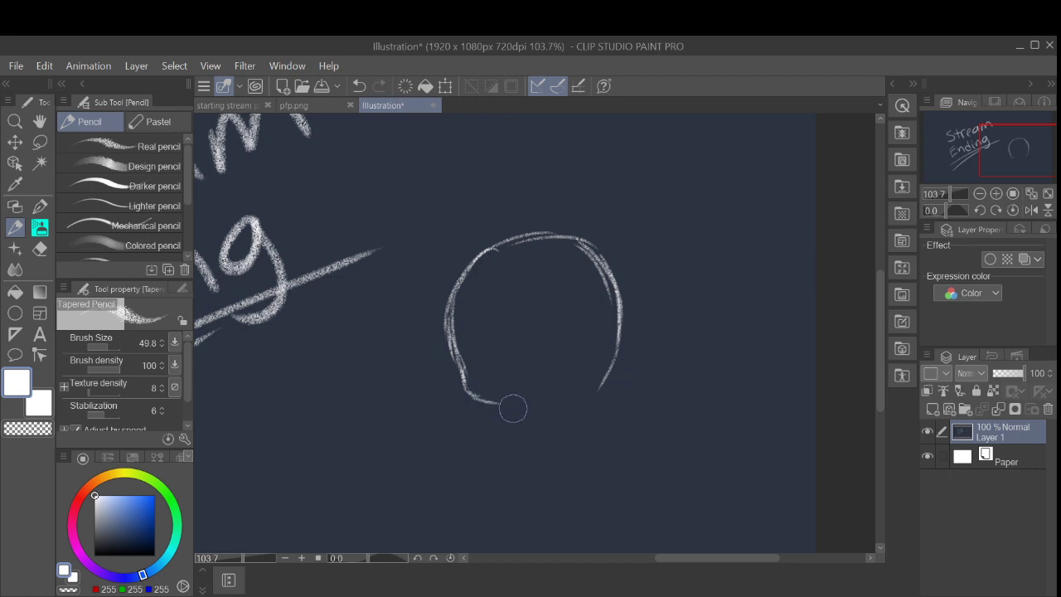
Step: Close the head outline with chin and jaw strokes and add two short neck lines beneath it
{"action": "mouse_move", "coordinate": [466, 391]}
{"action": "left_mouse_down"}
{"action": "mouse_move", "coordinate": [551, 401]}
{"action": "mouse_move", "coordinate": [545, 424]}
{"action": "left_mouse_up"}
{"action": "key", "text": "ctrl+z"}
{"action": "mouse_move", "coordinate": [518, 410]}
{"action": "left_mouse_down"}
{"action": "mouse_move", "coordinate": [531, 423]}
{"action": "mouse_move", "coordinate": [556, 419]}
{"action": "left_mouse_up"}
{"action": "key", "text": "ctrl+z"}
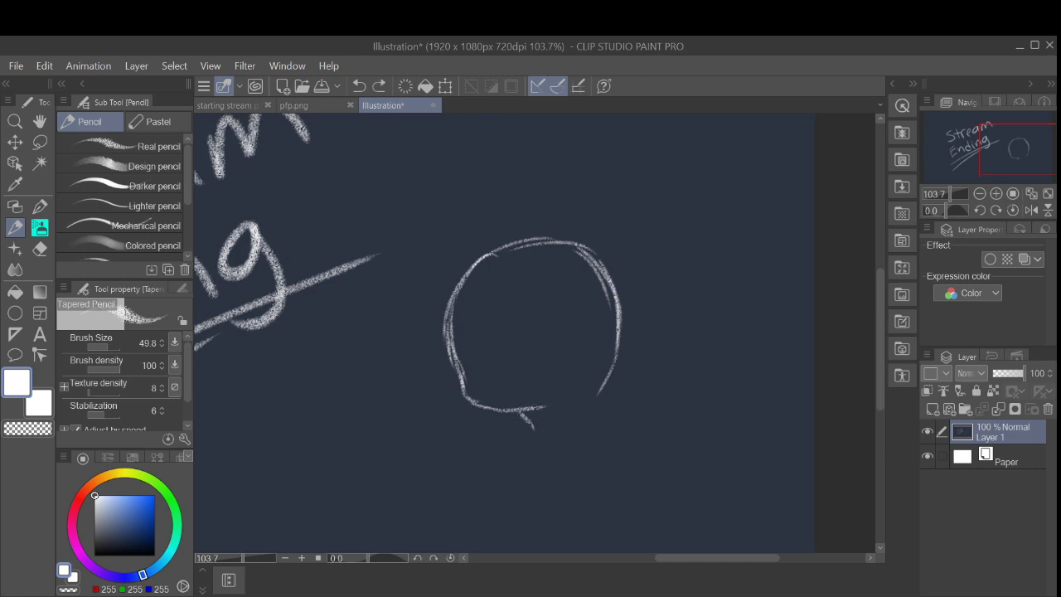
{"action": "mouse_move", "coordinate": [524, 416]}
{"action": "left_mouse_down"}
{"action": "mouse_move", "coordinate": [525, 431]}
{"action": "mouse_move", "coordinate": [555, 427]}
{"action": "left_mouse_up"}
{"action": "key", "text": "ctrl+z"}
{"action": "mouse_move", "coordinate": [525, 414]}
{"action": "left_mouse_down"}
{"action": "mouse_move", "coordinate": [525, 425]}
{"action": "mouse_move", "coordinate": [552, 417]}
{"action": "mouse_move", "coordinate": [617, 370]}
{"action": "left_mouse_up"}
{"action": "left_click_drag", "start_coordinate": [617, 318], "coordinate": [596, 385]}
{"action": "left_click_drag", "start_coordinate": [614, 347], "coordinate": [584, 394]}
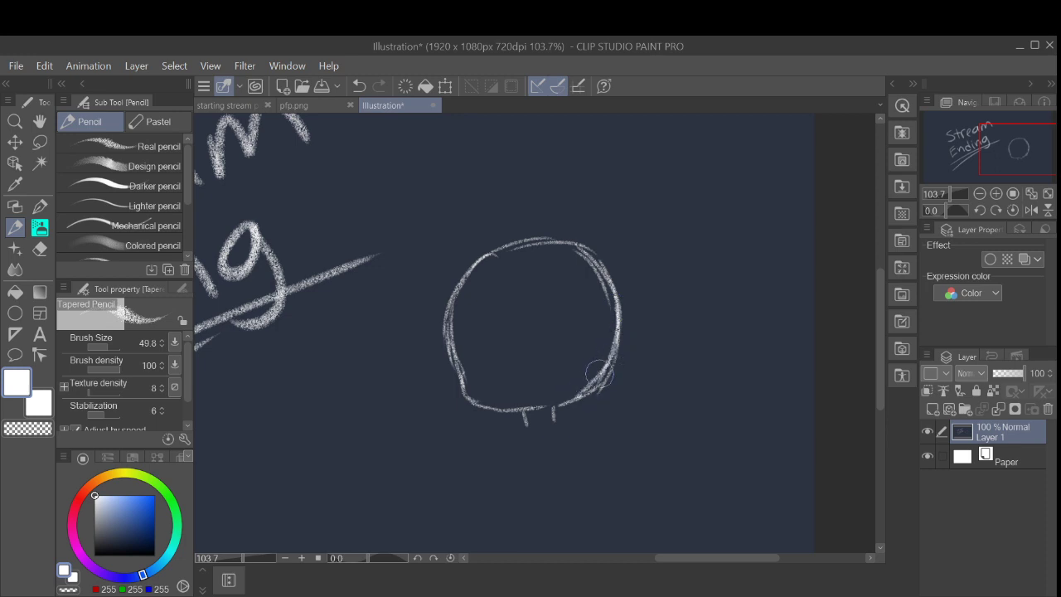
Step: Try extra arcs along the crown and outer edge of the head outline, undoing each one
{"action": "left_click_drag", "start_coordinate": [494, 247], "coordinate": [601, 286]}
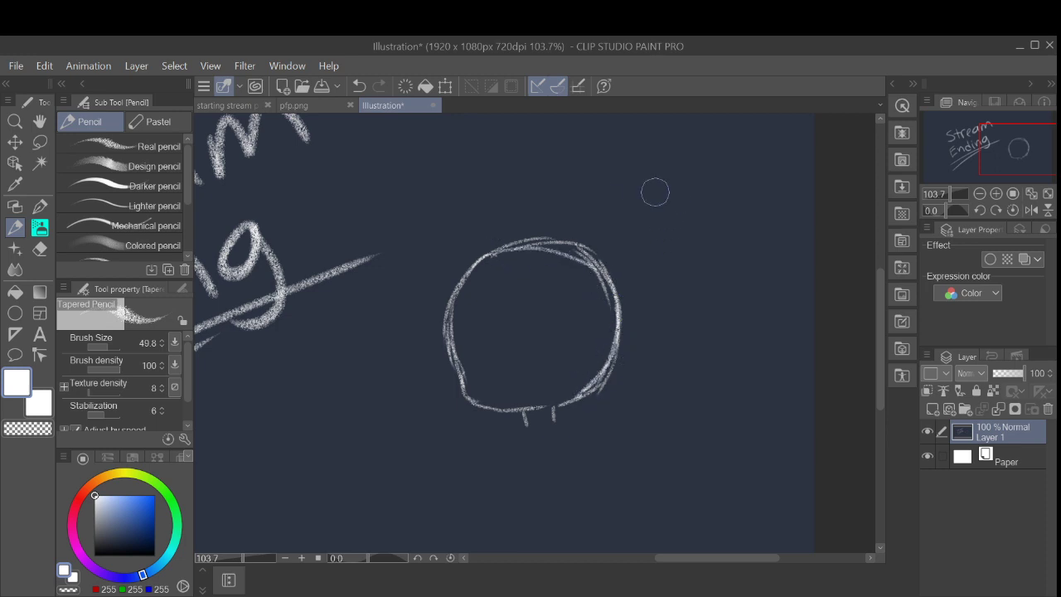
{"action": "key", "text": "ctrl+z"}
{"action": "mouse_move", "coordinate": [488, 259]}
{"action": "left_mouse_down"}
{"action": "mouse_move", "coordinate": [606, 268]}
{"action": "mouse_move", "coordinate": [610, 297]}
{"action": "left_mouse_up"}
{"action": "key", "text": "ctrl+z"}
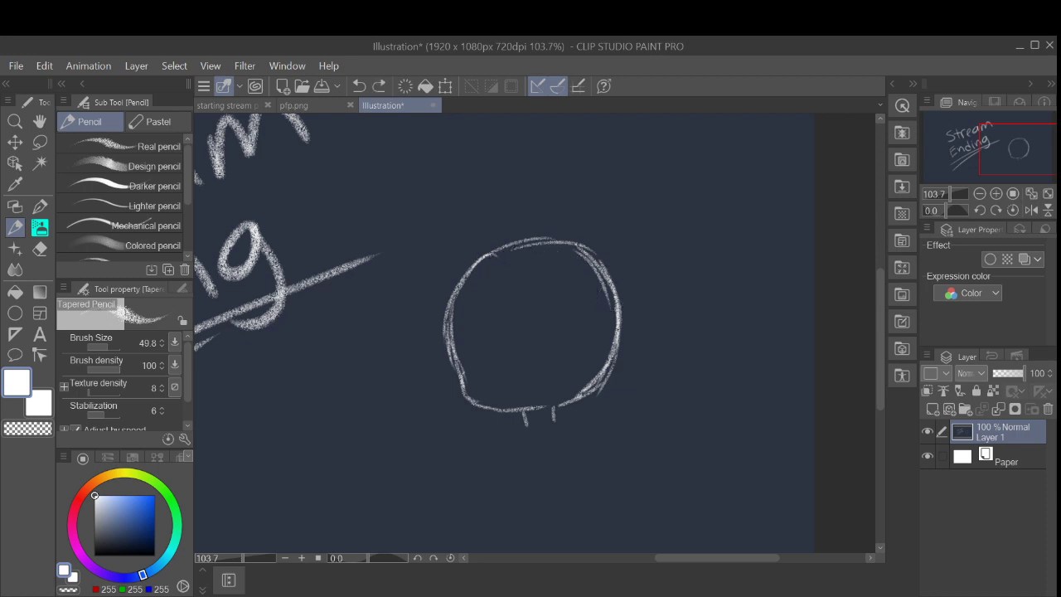
{"action": "left_click_drag", "start_coordinate": [448, 278], "coordinate": [439, 358]}
{"action": "key", "text": "ctrl+z"}
Step: Try drawing long pointed bangs inside the head outline and undo them
{"action": "mouse_move", "coordinate": [501, 248]}
{"action": "left_mouse_down"}
{"action": "mouse_move", "coordinate": [481, 281]}
{"action": "mouse_move", "coordinate": [482, 261]}
{"action": "mouse_move", "coordinate": [495, 349]}
{"action": "mouse_move", "coordinate": [483, 328]}
{"action": "mouse_move", "coordinate": [515, 375]}
{"action": "left_mouse_up"}
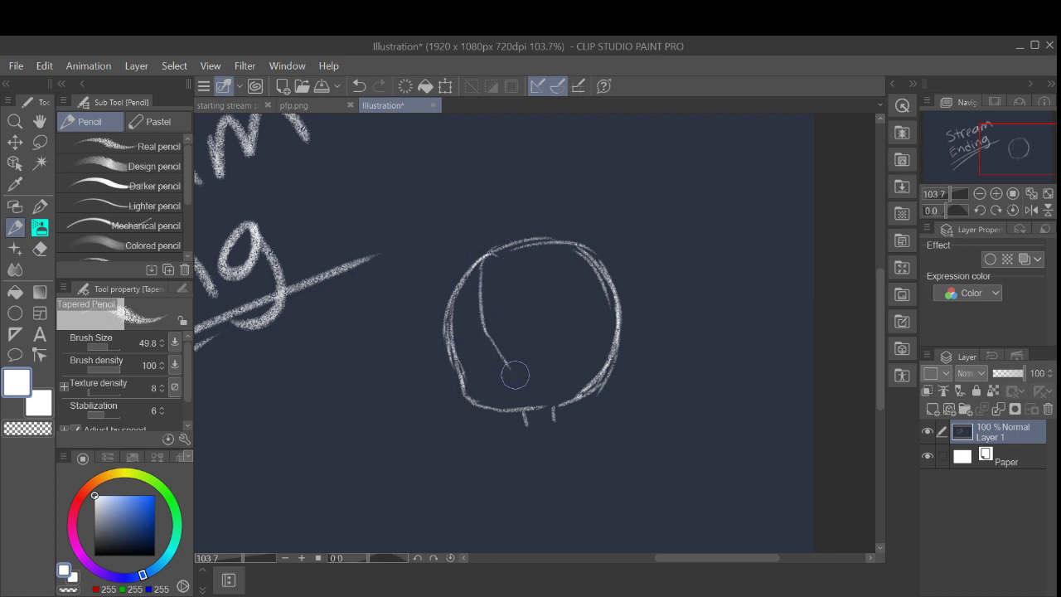
{"action": "key", "text": "ctrl+z"}
{"action": "mouse_move", "coordinate": [486, 325]}
{"action": "left_mouse_down"}
{"action": "mouse_move", "coordinate": [512, 362]}
{"action": "mouse_move", "coordinate": [505, 330]}
{"action": "mouse_move", "coordinate": [510, 338]}
{"action": "left_mouse_up"}
{"action": "mouse_move", "coordinate": [521, 245]}
{"action": "left_mouse_down"}
{"action": "mouse_move", "coordinate": [541, 307]}
{"action": "mouse_move", "coordinate": [538, 334]}
{"action": "mouse_move", "coordinate": [526, 314]}
{"action": "mouse_move", "coordinate": [519, 321]}
{"action": "mouse_move", "coordinate": [511, 375]}
{"action": "left_mouse_up"}
{"action": "scroll", "coordinate": [511, 373], "scroll_direction": "down", "scroll_amount": 3}
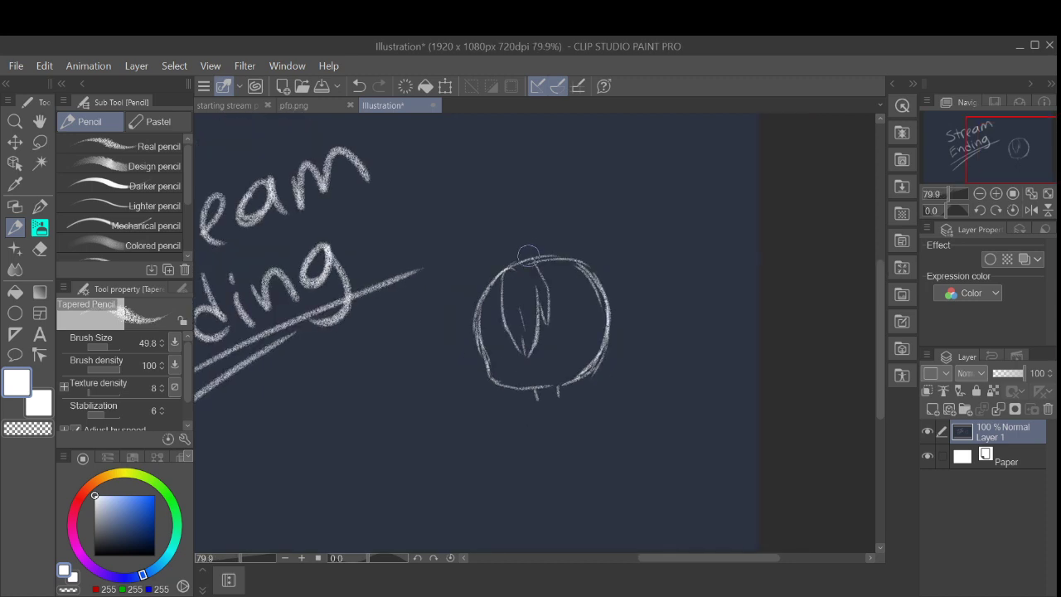
{"action": "mouse_move", "coordinate": [555, 264]}
{"action": "left_mouse_down"}
{"action": "mouse_move", "coordinate": [595, 302]}
{"action": "mouse_move", "coordinate": [585, 278]}
{"action": "mouse_move", "coordinate": [567, 307]}
{"action": "left_mouse_up"}
{"action": "key", "text": "ctrl+z"}
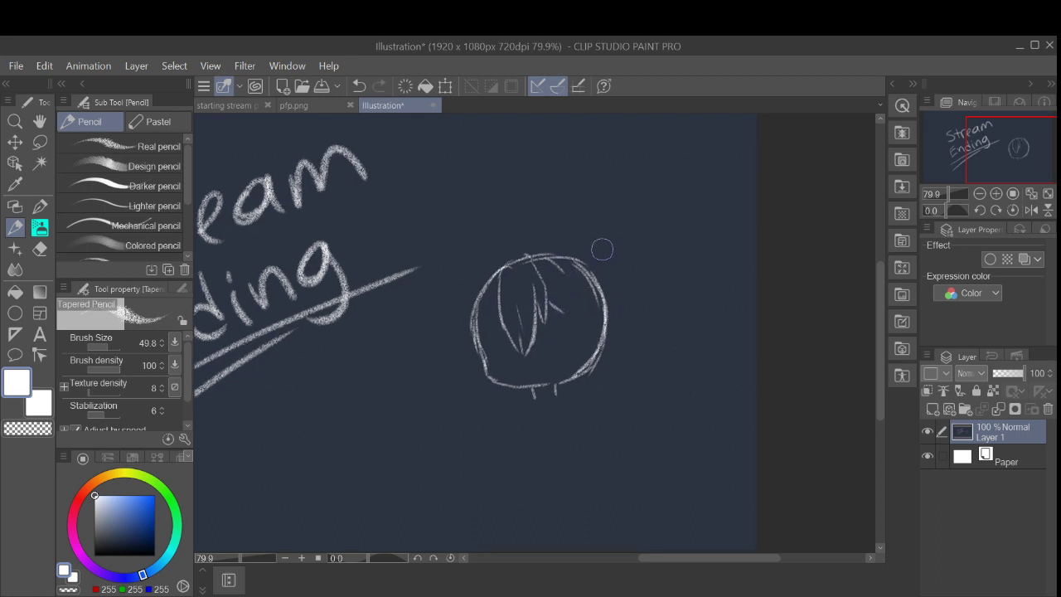
{"action": "key", "text": "ctrl+z"}
{"action": "key", "text": "ctrl+z"}
{"action": "key", "text": "ctrl+z"}
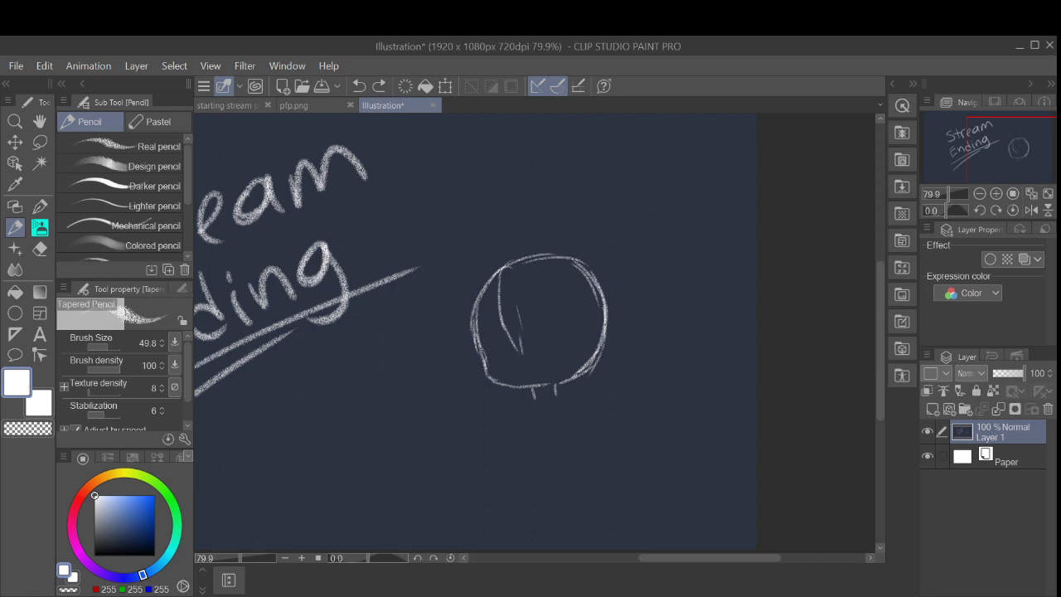
Step: Draw a curved hair strand and the start of a pointed bang on the left of the forehead
{"action": "scroll", "coordinate": [570, 332], "scroll_direction": "up", "scroll_amount": 3}
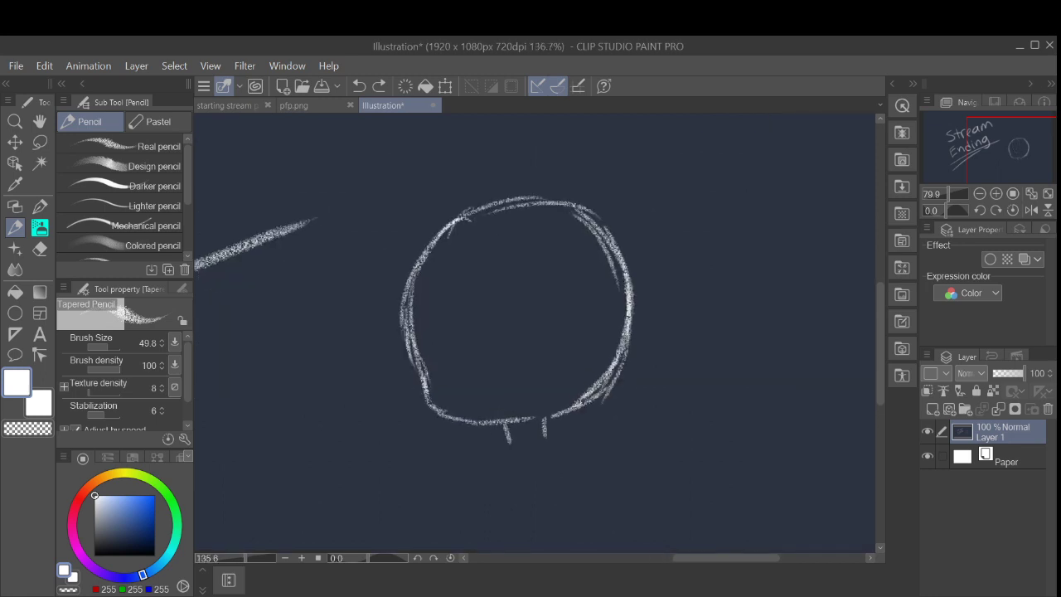
{"action": "left_click_drag", "start_coordinate": [464, 216], "coordinate": [441, 256]}
{"action": "mouse_move", "coordinate": [464, 214]}
{"action": "left_mouse_down"}
{"action": "mouse_move", "coordinate": [440, 284]}
{"action": "mouse_move", "coordinate": [449, 331]}
{"action": "left_mouse_up"}
{"action": "mouse_move", "coordinate": [453, 289]}
{"action": "left_mouse_down"}
{"action": "mouse_move", "coordinate": [453, 314]}
{"action": "mouse_move", "coordinate": [490, 351]}
{"action": "mouse_move", "coordinate": [499, 231]}
{"action": "mouse_move", "coordinate": [509, 313]}
{"action": "left_mouse_up"}
{"action": "key", "text": "ctrl+z"}
{"action": "key", "text": "ctrl+z"}
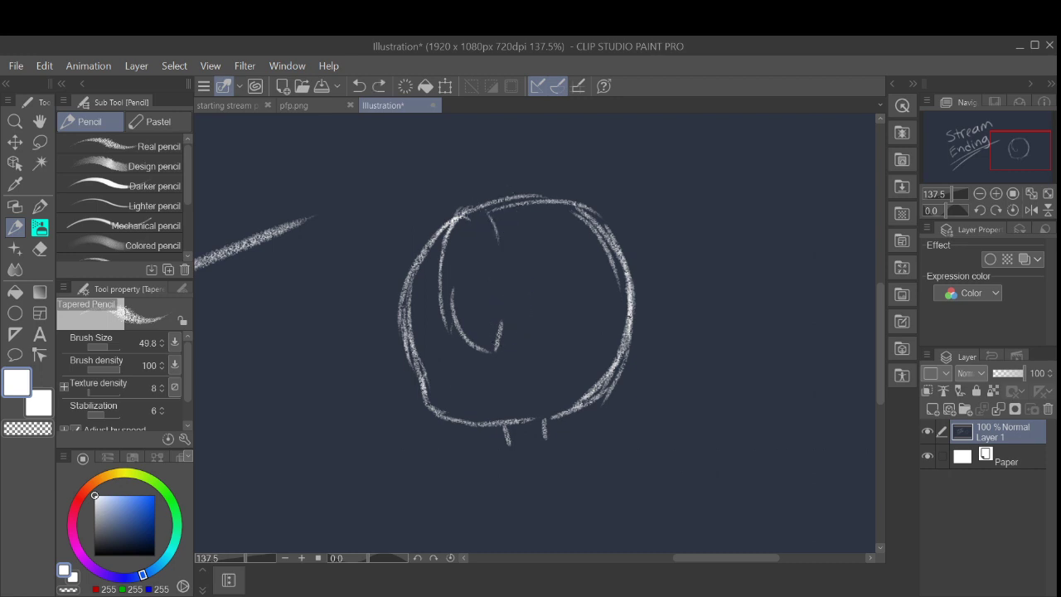
Step: Finish the pointed central bang and draw a forked strand sweeping down the right cheek to the chin
{"action": "mouse_move", "coordinate": [499, 253]}
{"action": "left_mouse_down"}
{"action": "mouse_move", "coordinate": [502, 306]}
{"action": "mouse_move", "coordinate": [540, 308]}
{"action": "left_mouse_up"}
{"action": "mouse_move", "coordinate": [512, 262]}
{"action": "left_mouse_down"}
{"action": "mouse_move", "coordinate": [554, 330]}
{"action": "mouse_move", "coordinate": [570, 398]}
{"action": "left_mouse_up"}
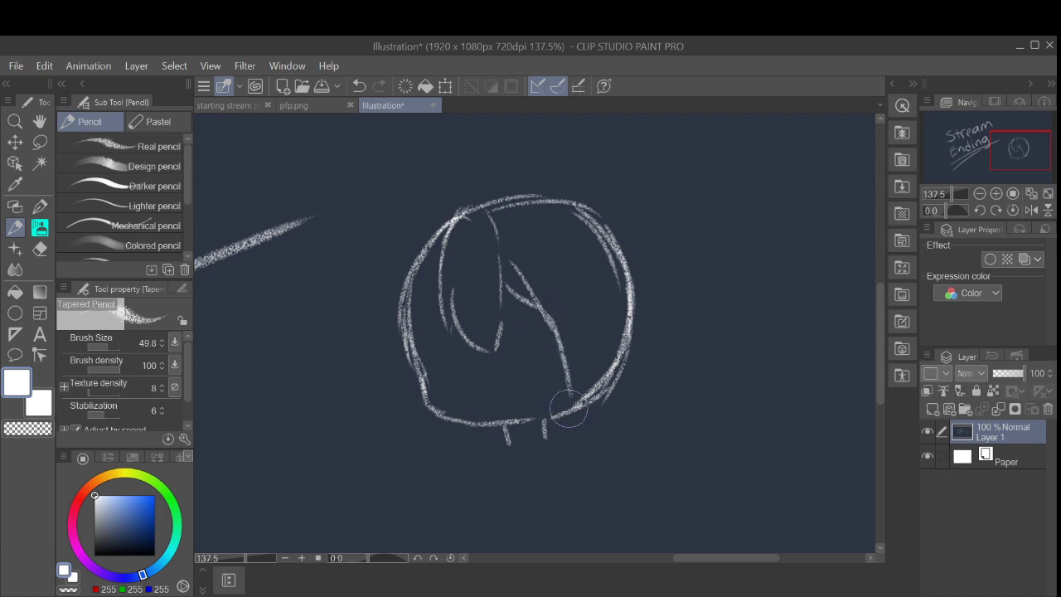
{"action": "key", "text": "ctrl+z"}
{"action": "mouse_move", "coordinate": [530, 288]}
{"action": "left_mouse_down"}
{"action": "mouse_move", "coordinate": [556, 326]}
{"action": "mouse_move", "coordinate": [572, 392]}
{"action": "mouse_move", "coordinate": [564, 422]}
{"action": "left_mouse_up"}
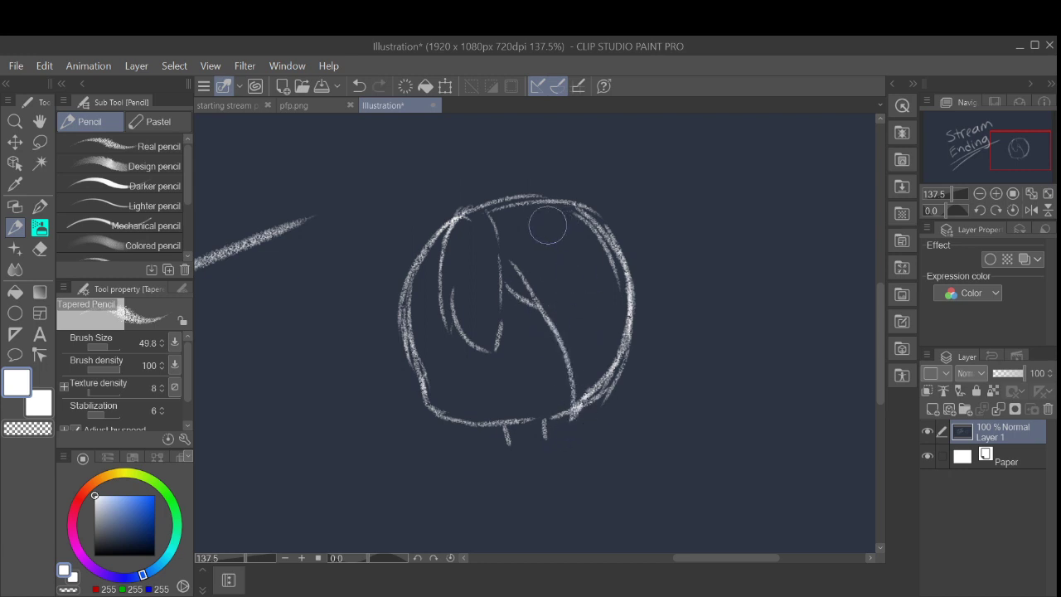
Step: Try hair strands between the crown and the right edge of the head and undo them
{"action": "mouse_move", "coordinate": [547, 217]}
{"action": "left_mouse_down"}
{"action": "mouse_move", "coordinate": [629, 302]}
{"action": "mouse_move", "coordinate": [607, 284]}
{"action": "mouse_move", "coordinate": [611, 300]}
{"action": "mouse_move", "coordinate": [583, 305]}
{"action": "mouse_move", "coordinate": [597, 292]}
{"action": "mouse_move", "coordinate": [584, 415]}
{"action": "left_mouse_up"}
{"action": "key", "text": "ctrl+z"}
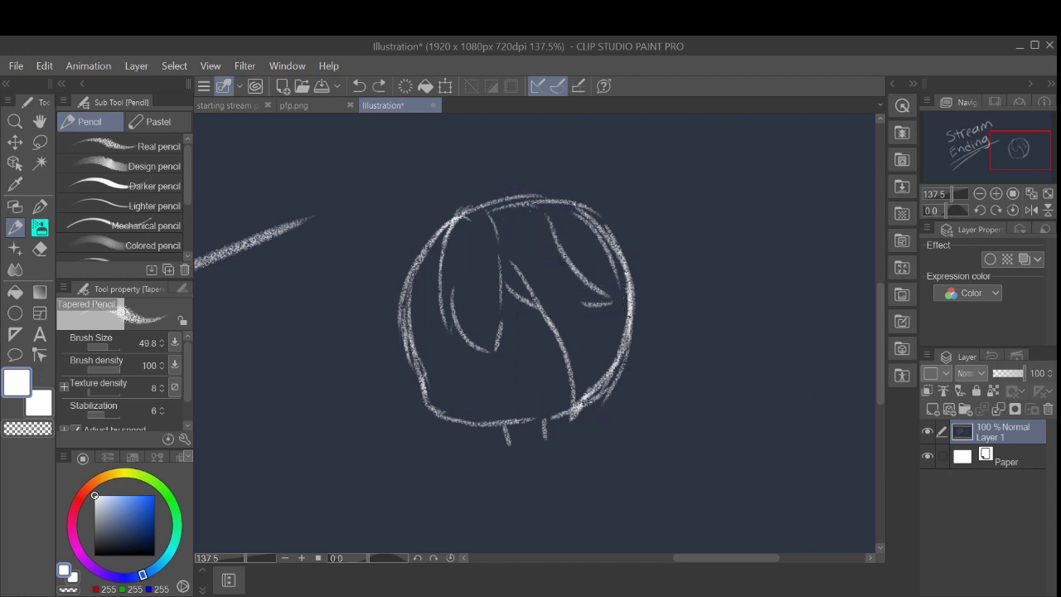
{"action": "key", "text": "ctrl+z"}
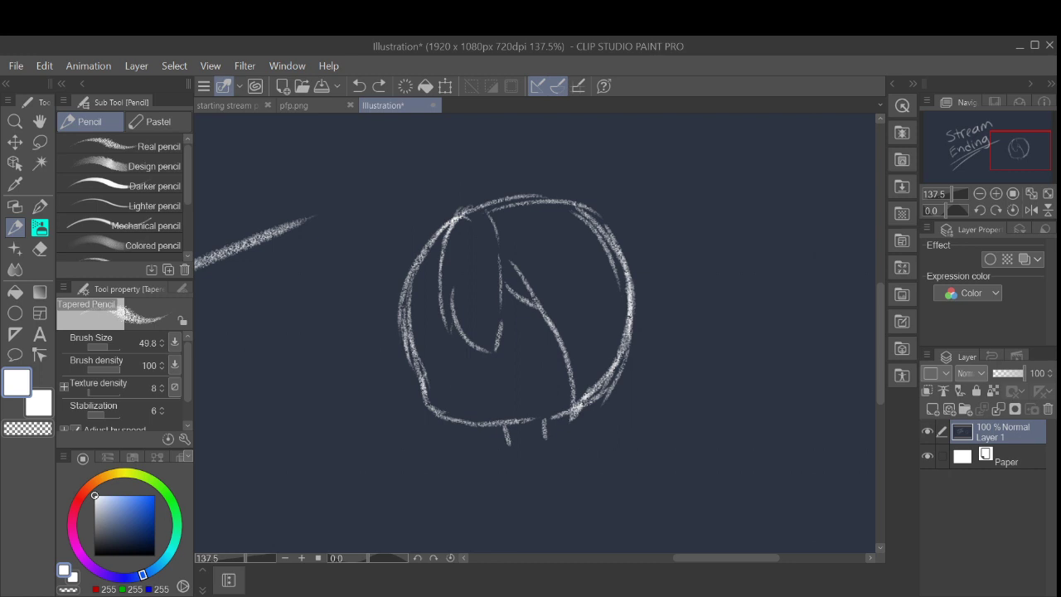
Step: Paint over the circular crown and side outlines with the G-pen at size 49.8 in the sampled background navy, keeping the bangs and jaw
{"action": "key", "text": "i"}
{"action": "left_click", "coordinate": [279, 171]}
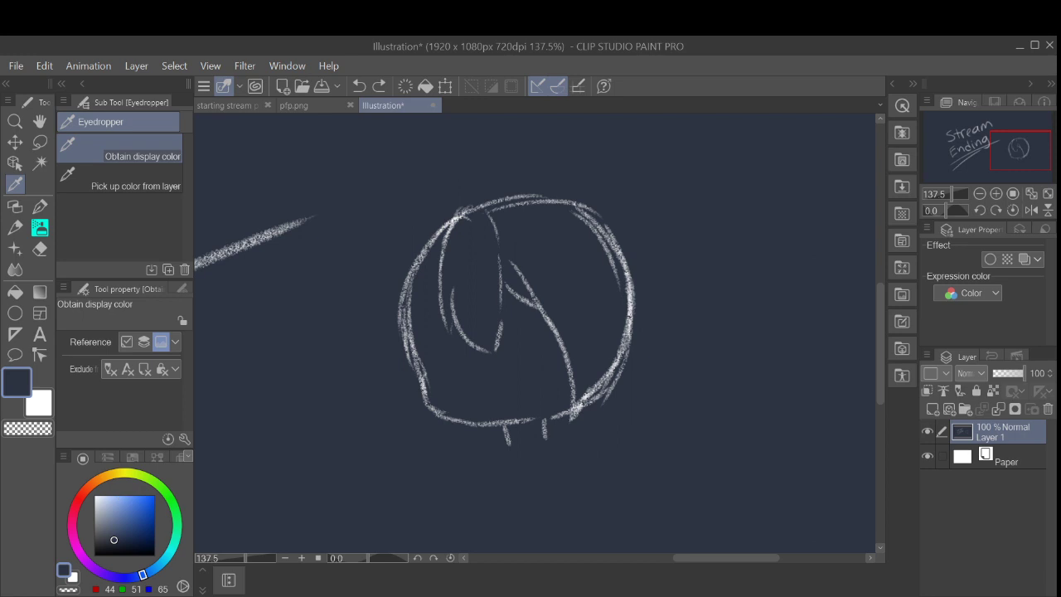
{"action": "key", "text": "p"}
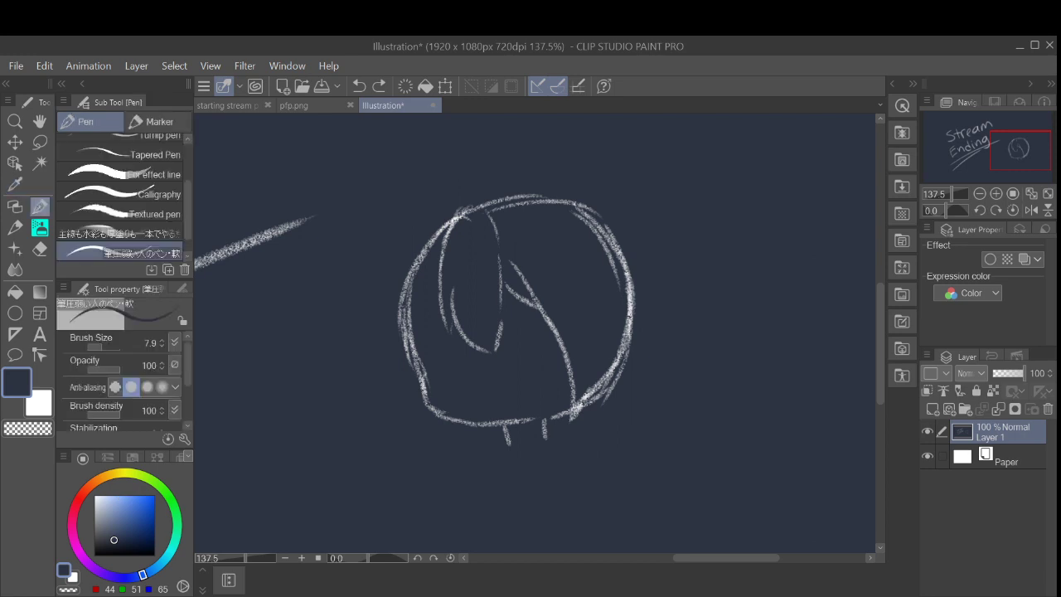
{"action": "left_click", "coordinate": [523, 263]}
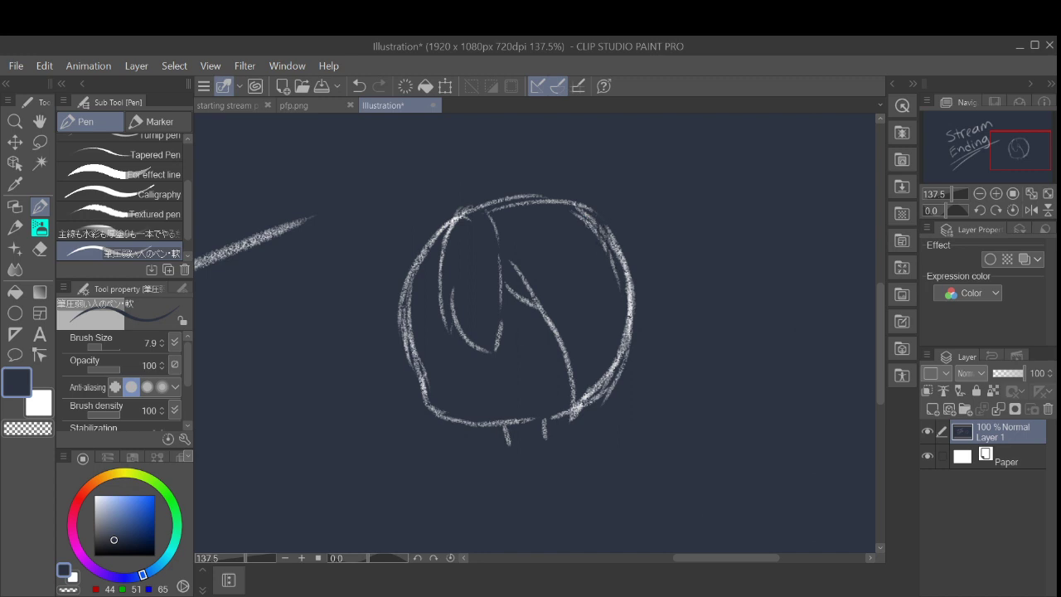
{"action": "scroll", "coordinate": [125, 193], "scroll_direction": "up", "scroll_amount": 5}
{"action": "left_click", "coordinate": [125, 146]}
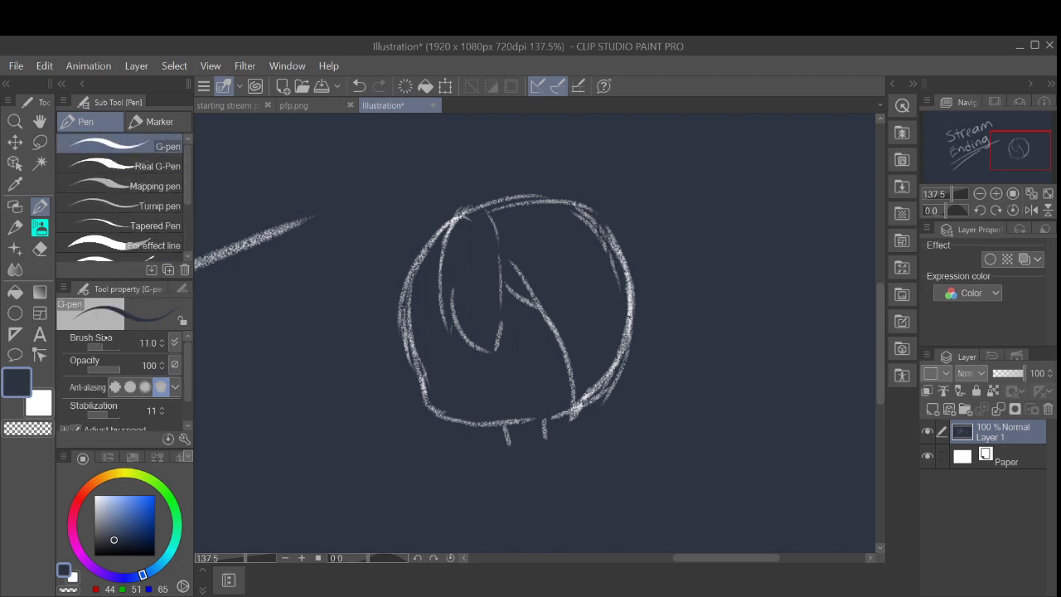
{"action": "left_click_drag", "start_coordinate": [122, 349], "coordinate": [108, 349]}
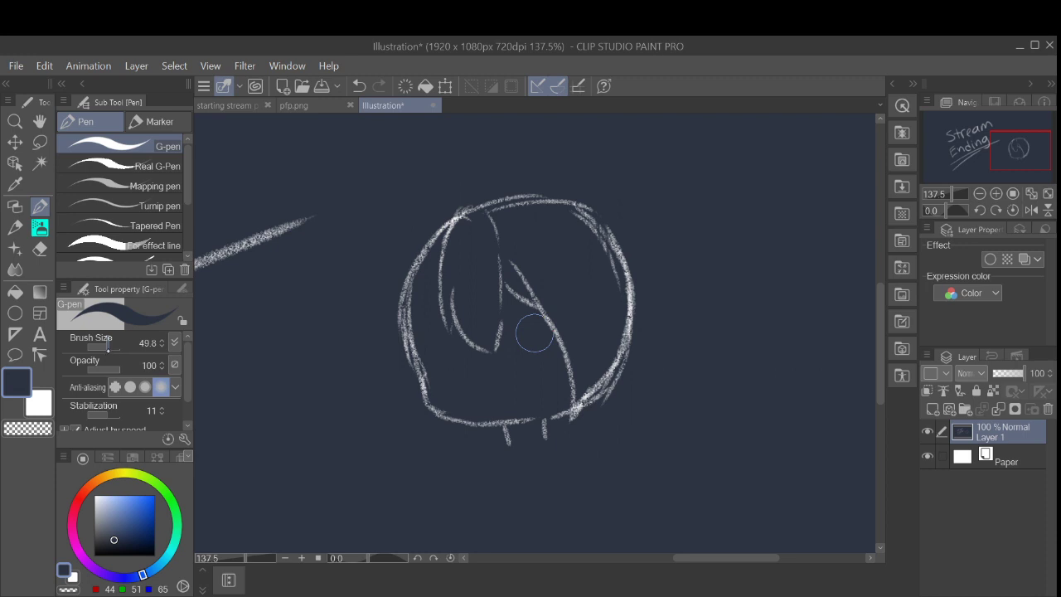
{"action": "mouse_move", "coordinate": [593, 217]}
{"action": "left_mouse_down"}
{"action": "mouse_move", "coordinate": [627, 280]}
{"action": "mouse_move", "coordinate": [610, 333]}
{"action": "mouse_move", "coordinate": [586, 361]}
{"action": "mouse_move", "coordinate": [581, 419]}
{"action": "mouse_move", "coordinate": [591, 436]}
{"action": "mouse_move", "coordinate": [621, 359]}
{"action": "mouse_move", "coordinate": [602, 422]}
{"action": "left_mouse_up"}
{"action": "mouse_move", "coordinate": [576, 205]}
{"action": "left_mouse_down"}
{"action": "mouse_move", "coordinate": [535, 224]}
{"action": "mouse_move", "coordinate": [485, 190]}
{"action": "mouse_move", "coordinate": [611, 251]}
{"action": "mouse_move", "coordinate": [542, 196]}
{"action": "mouse_move", "coordinate": [560, 203]}
{"action": "left_mouse_up"}
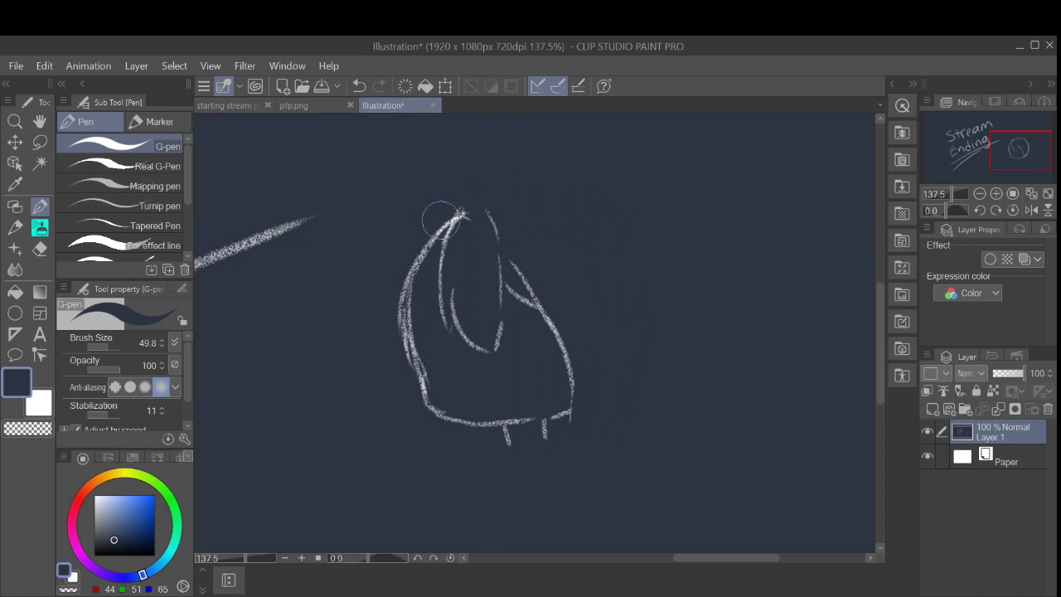
{"action": "mouse_move", "coordinate": [440, 220]}
{"action": "left_mouse_down"}
{"action": "mouse_move", "coordinate": [493, 209]}
{"action": "mouse_move", "coordinate": [421, 234]}
{"action": "mouse_move", "coordinate": [398, 335]}
{"action": "mouse_move", "coordinate": [421, 237]}
{"action": "mouse_move", "coordinate": [411, 312]}
{"action": "left_mouse_up"}
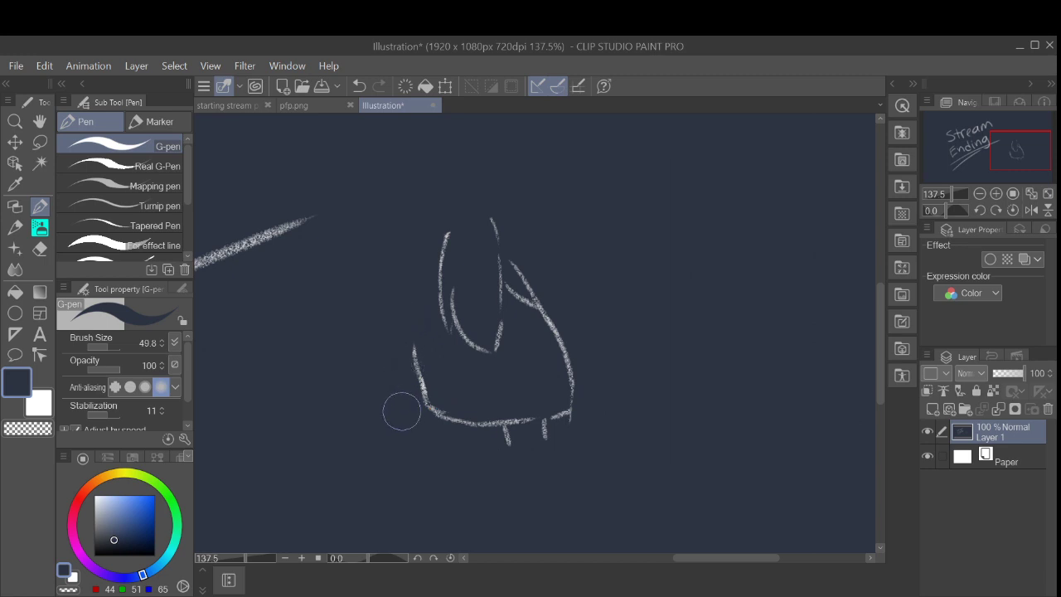
{"action": "key", "text": "b"}
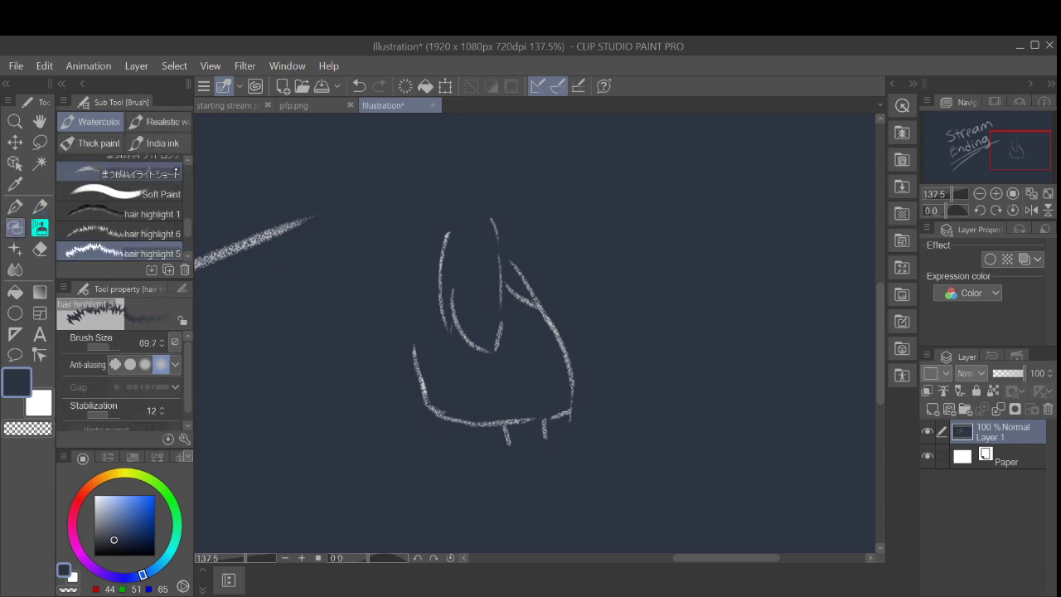
{"action": "scroll", "coordinate": [170, 175], "scroll_direction": "up", "scroll_amount": 5}
{"action": "scroll", "coordinate": [170, 175], "scroll_direction": "down", "scroll_amount": 3}
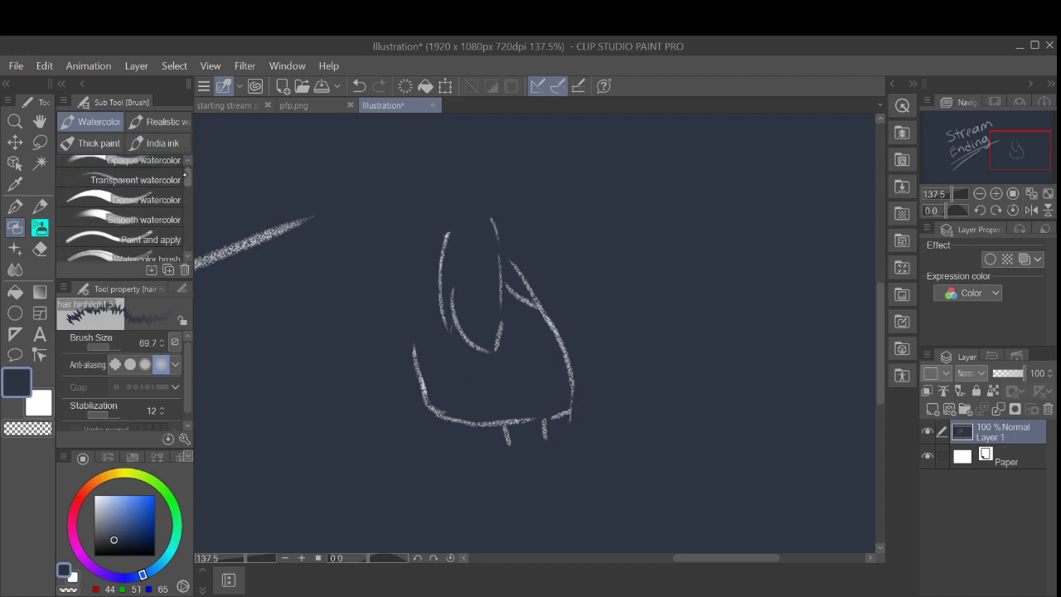
{"action": "key", "text": "p"}
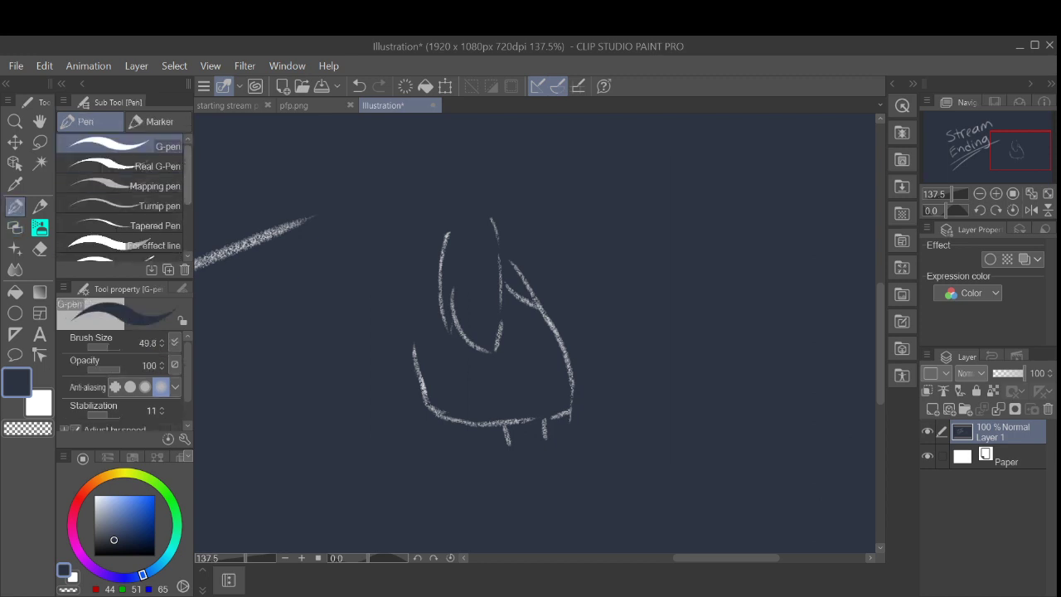
{"action": "scroll", "coordinate": [154, 208], "scroll_direction": "down", "scroll_amount": 3}
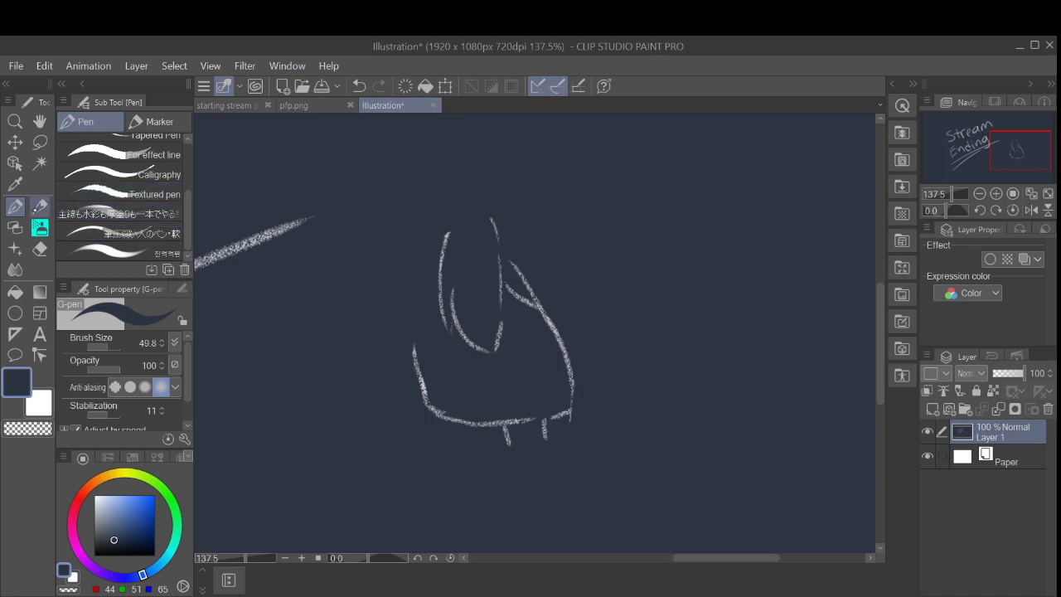
Step: Draw the hair's crown with the white Tapered Pencil, joining the left bang and curving down the right side
{"action": "left_click", "coordinate": [39, 206]}
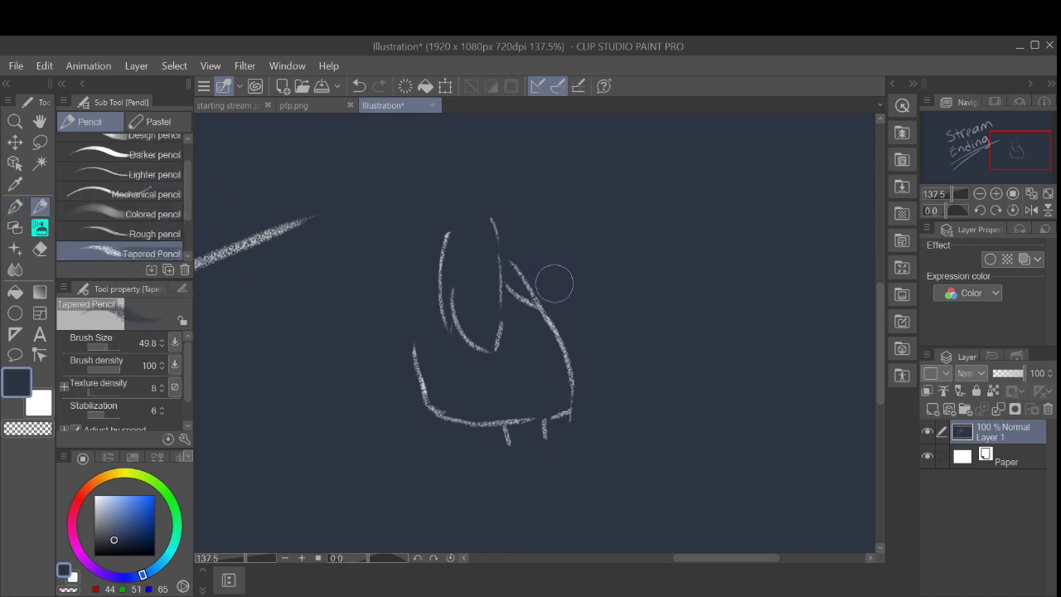
{"action": "left_click_drag", "start_coordinate": [120, 526], "coordinate": [71, 419]}
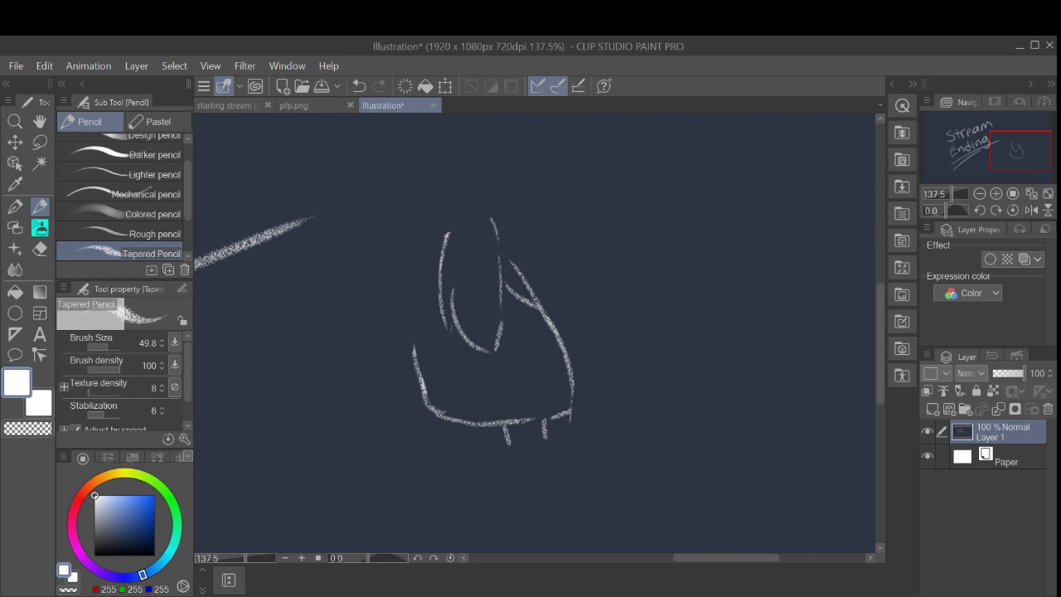
{"action": "scroll", "coordinate": [598, 302], "scroll_direction": "down", "scroll_amount": 1}
{"action": "left_click_drag", "start_coordinate": [599, 301], "coordinate": [533, 333]}
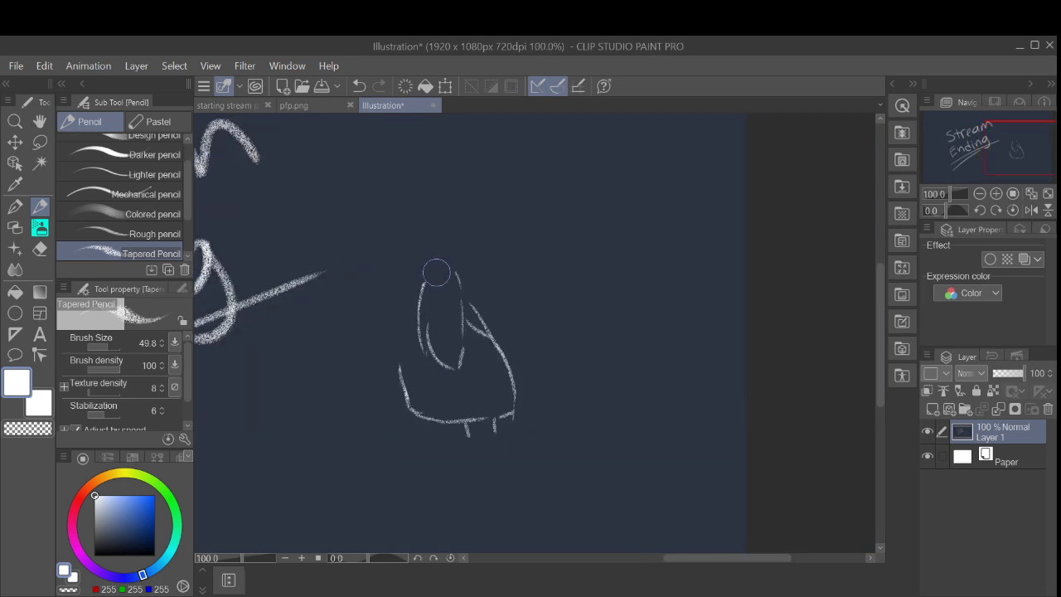
{"action": "mouse_move", "coordinate": [421, 280]}
{"action": "left_mouse_down"}
{"action": "mouse_move", "coordinate": [470, 261]}
{"action": "mouse_move", "coordinate": [494, 273]}
{"action": "mouse_move", "coordinate": [451, 264]}
{"action": "mouse_move", "coordinate": [489, 266]}
{"action": "mouse_move", "coordinate": [533, 325]}
{"action": "left_mouse_up"}
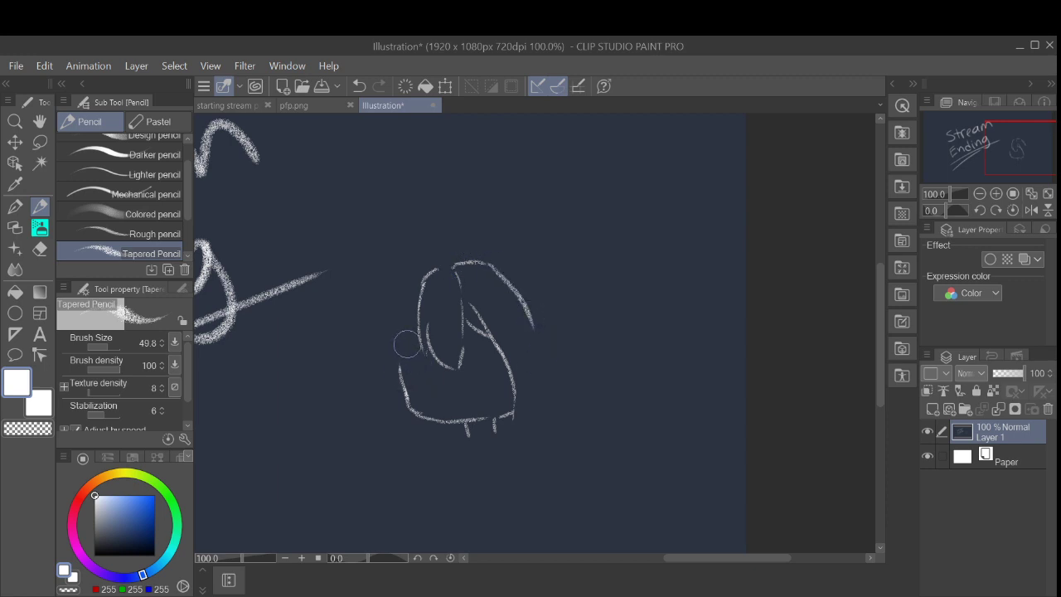
Step: Try several outer hair strokes down the left side of the face, undoing them
{"action": "left_click_drag", "start_coordinate": [408, 345], "coordinate": [421, 409]}
{"action": "key", "text": "ctrl+z"}
{"action": "mouse_move", "coordinate": [399, 357]}
{"action": "left_mouse_down"}
{"action": "mouse_move", "coordinate": [408, 399]}
{"action": "mouse_move", "coordinate": [431, 417]}
{"action": "left_mouse_up"}
{"action": "key", "text": "ctrl+z"}
{"action": "left_click_drag", "start_coordinate": [409, 274], "coordinate": [393, 370]}
{"action": "mouse_move", "coordinate": [429, 267]}
{"action": "left_mouse_down"}
{"action": "mouse_move", "coordinate": [387, 315]}
{"action": "mouse_move", "coordinate": [379, 370]}
{"action": "mouse_move", "coordinate": [418, 436]}
{"action": "left_mouse_up"}
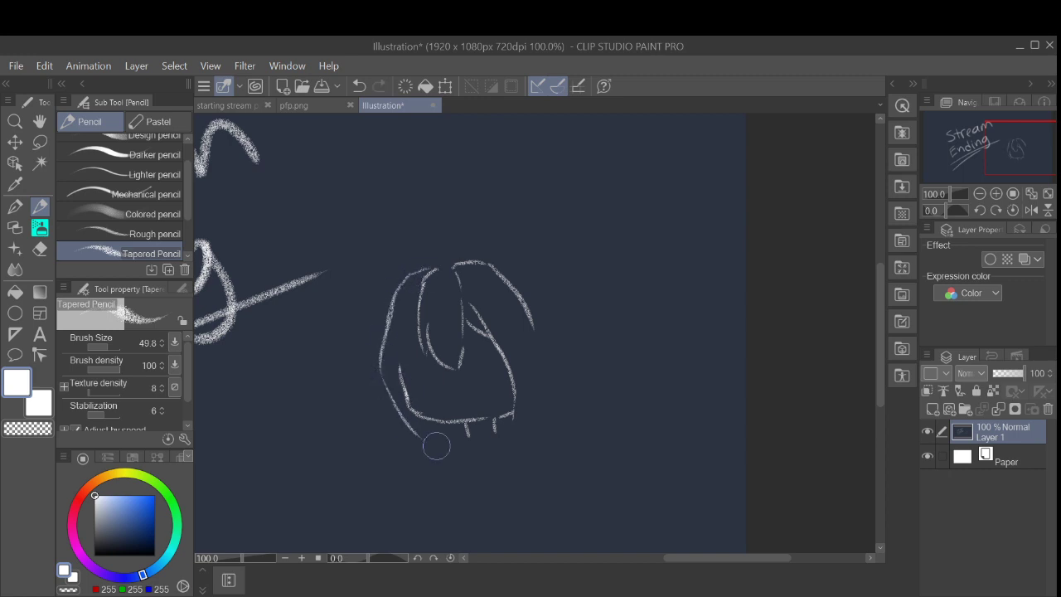
{"action": "scroll", "coordinate": [520, 224], "scroll_direction": "left", "scroll_amount": 1}
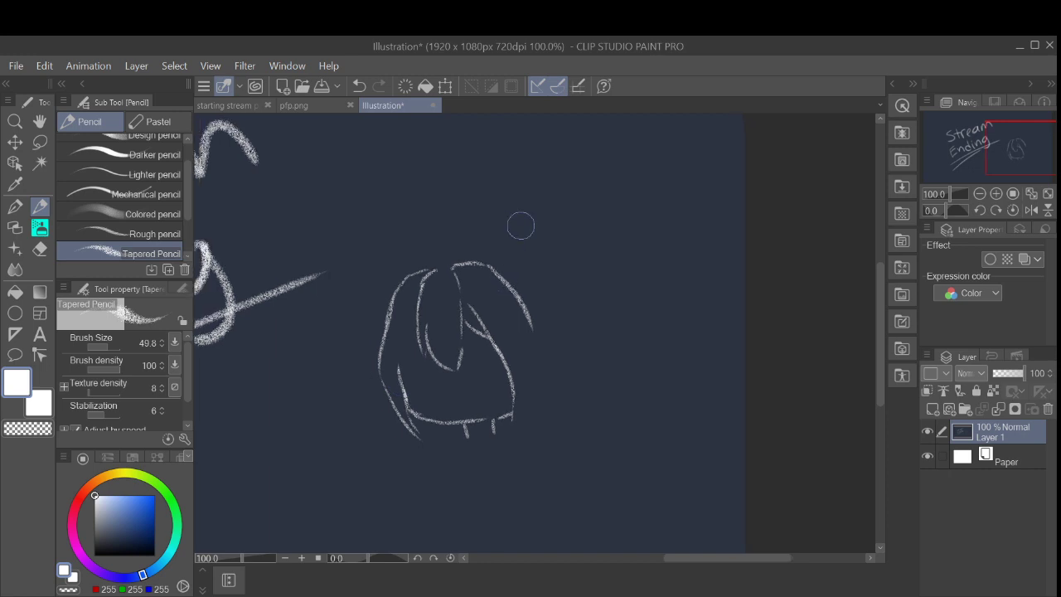
{"action": "key", "text": "ctrl+z"}
{"action": "key", "text": "ctrl+z"}
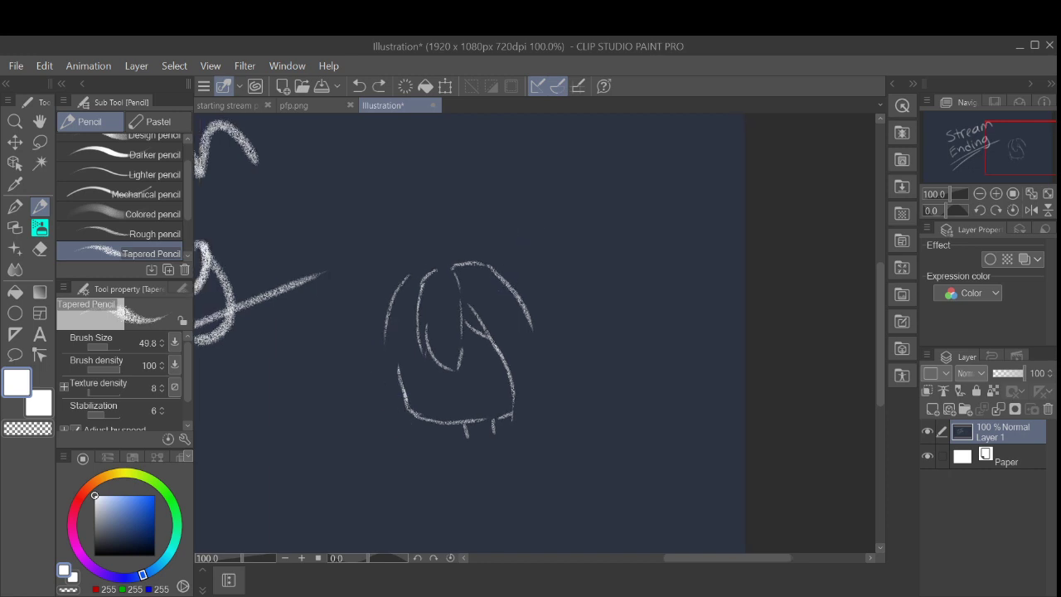
Step: Draw the outer left hair curve from the crown and a long inner strand beside the left cheek
{"action": "mouse_move", "coordinate": [435, 265]}
{"action": "left_mouse_down"}
{"action": "mouse_move", "coordinate": [398, 273]}
{"action": "mouse_move", "coordinate": [393, 398]}
{"action": "left_mouse_up"}
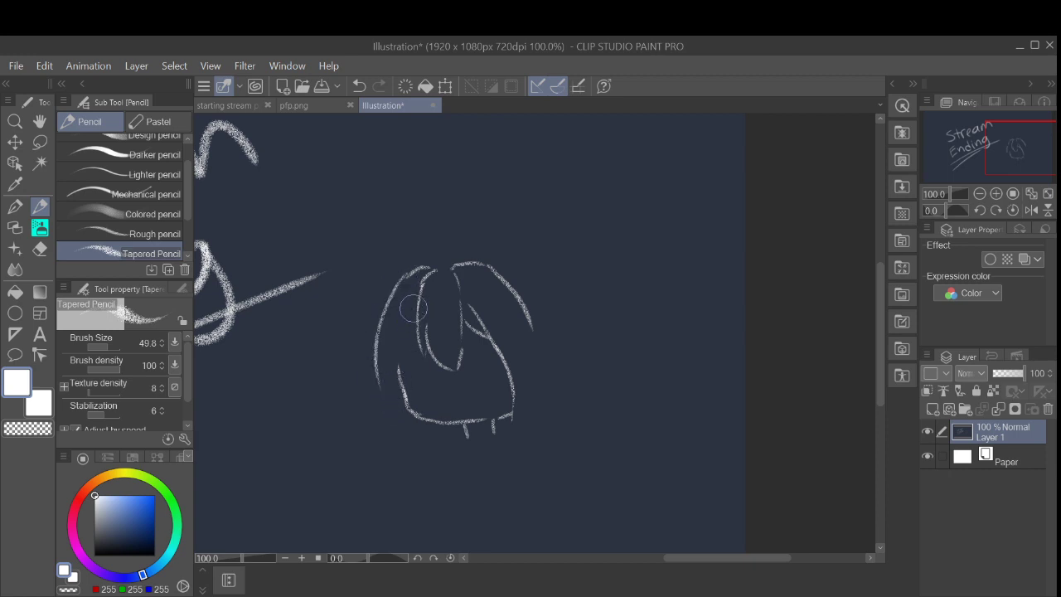
{"action": "left_click_drag", "start_coordinate": [412, 305], "coordinate": [416, 387]}
{"action": "key", "text": "ctrl+z"}
{"action": "mouse_move", "coordinate": [419, 315]}
{"action": "left_mouse_down"}
{"action": "mouse_move", "coordinate": [399, 389]}
{"action": "mouse_move", "coordinate": [418, 431]}
{"action": "left_mouse_up"}
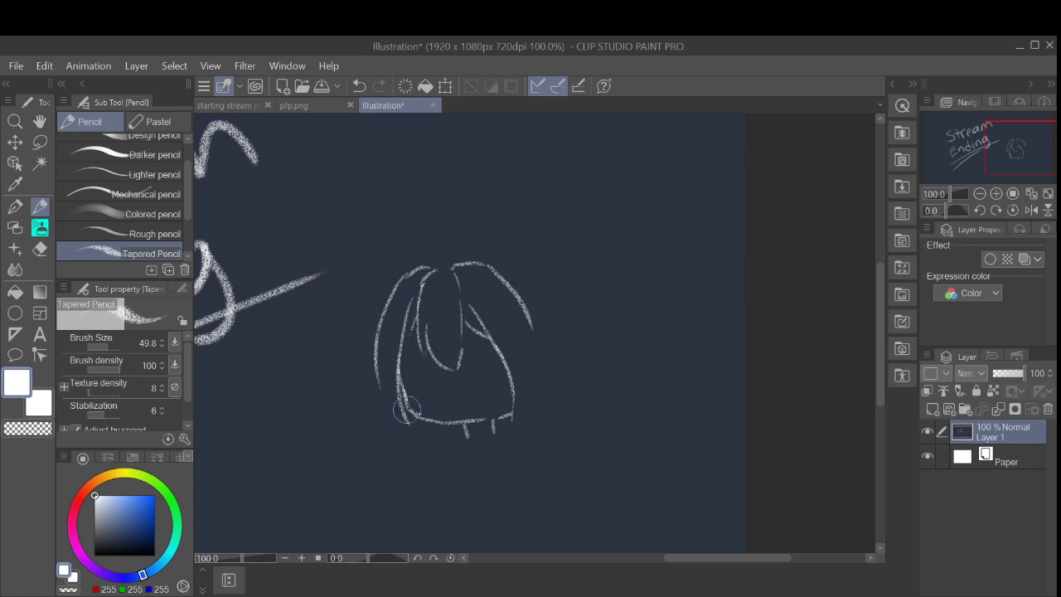
Step: Try pointed tips on the lower end of the left side hair and undo them
{"action": "mouse_move", "coordinate": [381, 362]}
{"action": "left_mouse_down"}
{"action": "mouse_move", "coordinate": [361, 391]}
{"action": "mouse_move", "coordinate": [378, 389]}
{"action": "mouse_move", "coordinate": [403, 429]}
{"action": "left_mouse_up"}
{"action": "key", "text": "ctrl+z"}
{"action": "left_click_drag", "start_coordinate": [380, 393], "coordinate": [408, 444]}
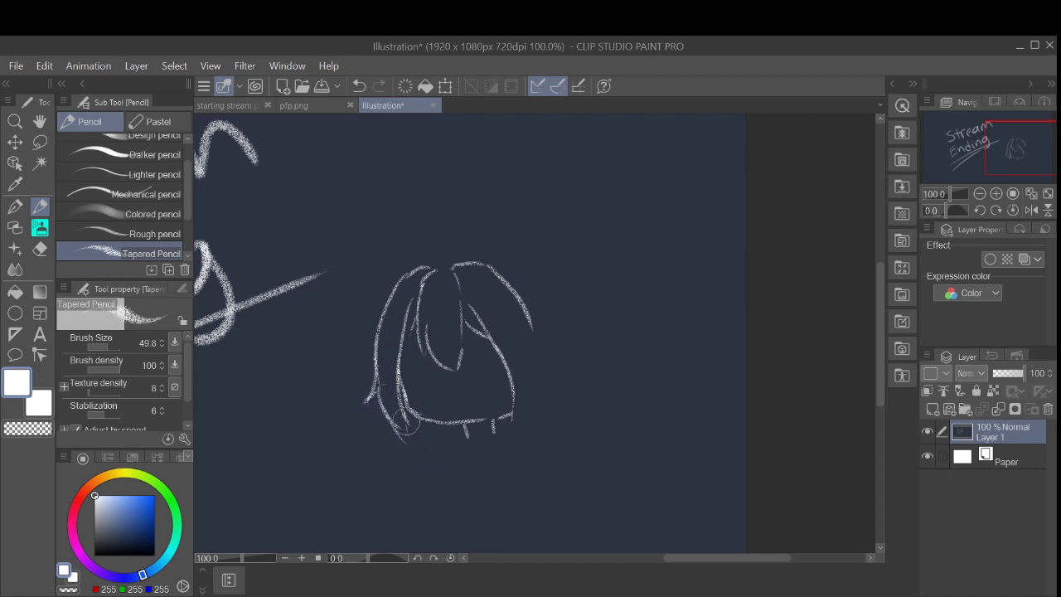
{"action": "left_click_drag", "start_coordinate": [439, 313], "coordinate": [431, 309]}
{"action": "key", "text": "ctrl+z"}
{"action": "key", "text": "ctrl+z"}
{"action": "key", "text": "ctrl+z"}
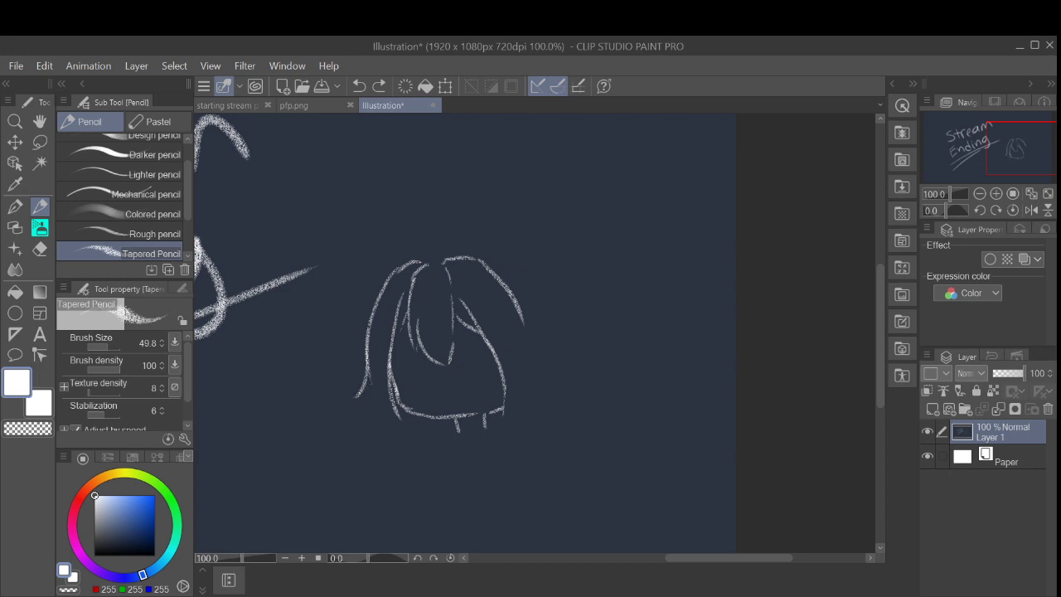
{"action": "key", "text": "ctrl+z"}
Step: Redraw the inner left strand past the jaw and end the outer left hair in pointed tips
{"action": "left_click_drag", "start_coordinate": [404, 307], "coordinate": [392, 383]}
{"action": "key", "text": "ctrl+z"}
{"action": "left_click_drag", "start_coordinate": [408, 299], "coordinate": [384, 400]}
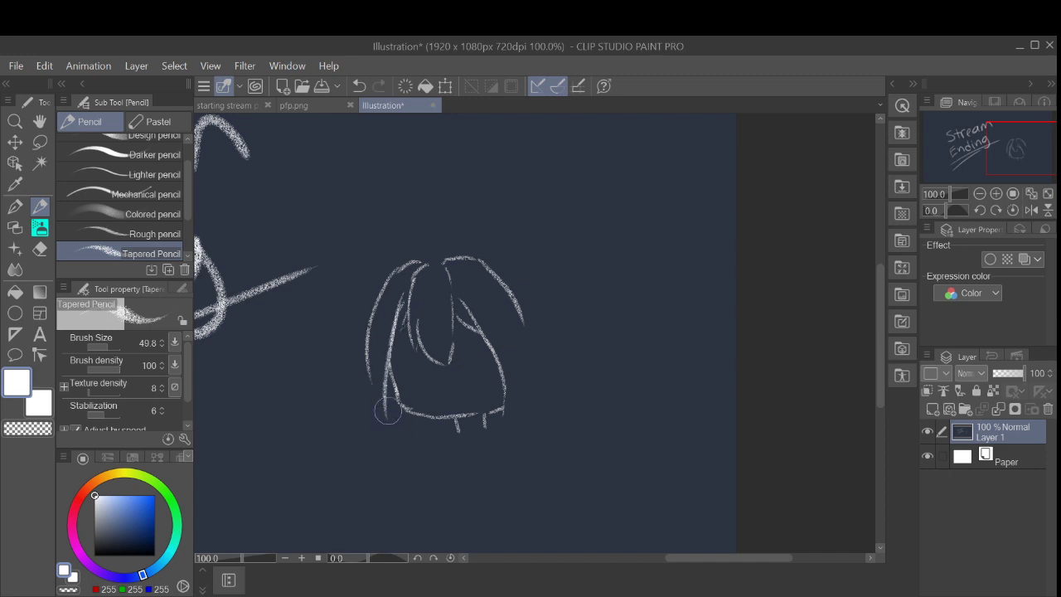
{"action": "mouse_move", "coordinate": [364, 362]}
{"action": "left_mouse_down"}
{"action": "mouse_move", "coordinate": [362, 404]}
{"action": "mouse_move", "coordinate": [416, 447]}
{"action": "left_mouse_up"}
{"action": "left_click_drag", "start_coordinate": [374, 394], "coordinate": [358, 407]}
{"action": "key", "text": "ctrl+z"}
{"action": "left_click_drag", "start_coordinate": [457, 426], "coordinate": [527, 354]}
Step: Add a short arc over the crown and a pointed hair flick extending outward on the upper right
{"action": "scroll", "coordinate": [595, 301], "scroll_direction": "down", "scroll_amount": 3}
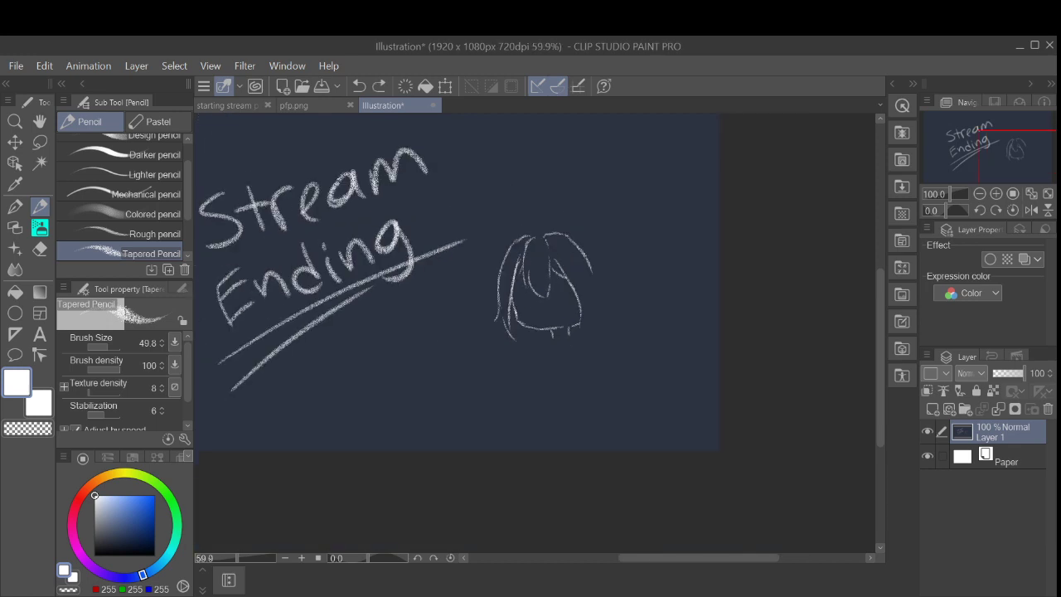
{"action": "scroll", "coordinate": [599, 299], "scroll_direction": "up", "scroll_amount": 5}
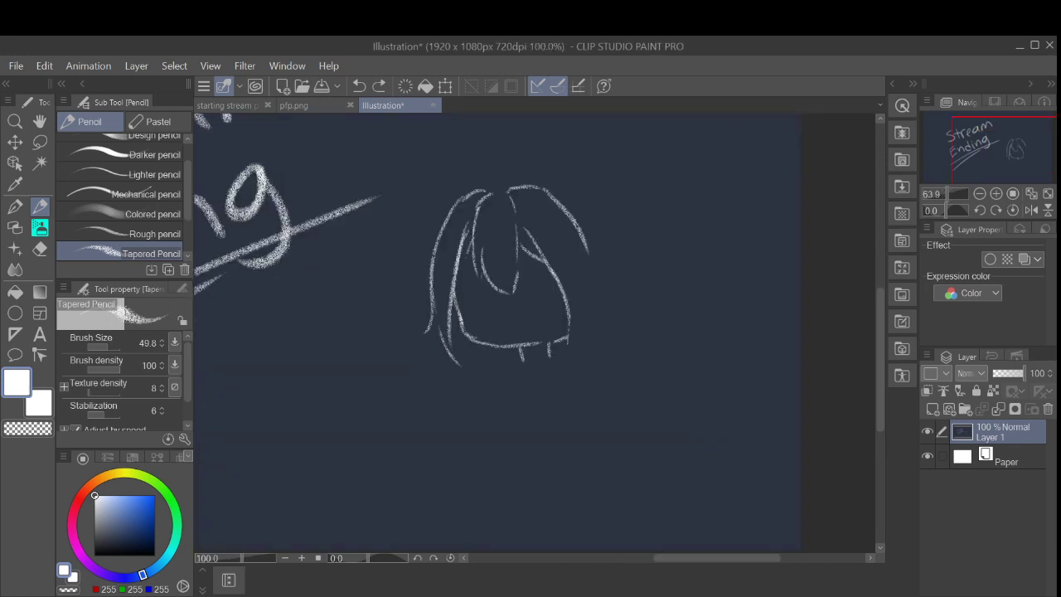
{"action": "left_click_drag", "start_coordinate": [508, 350], "coordinate": [513, 368]}
{"action": "mouse_move", "coordinate": [492, 184]}
{"action": "left_mouse_down"}
{"action": "mouse_move", "coordinate": [540, 175]}
{"action": "mouse_move", "coordinate": [585, 201]}
{"action": "mouse_move", "coordinate": [593, 221]}
{"action": "left_mouse_up"}
{"action": "key", "text": "ctrl+z"}
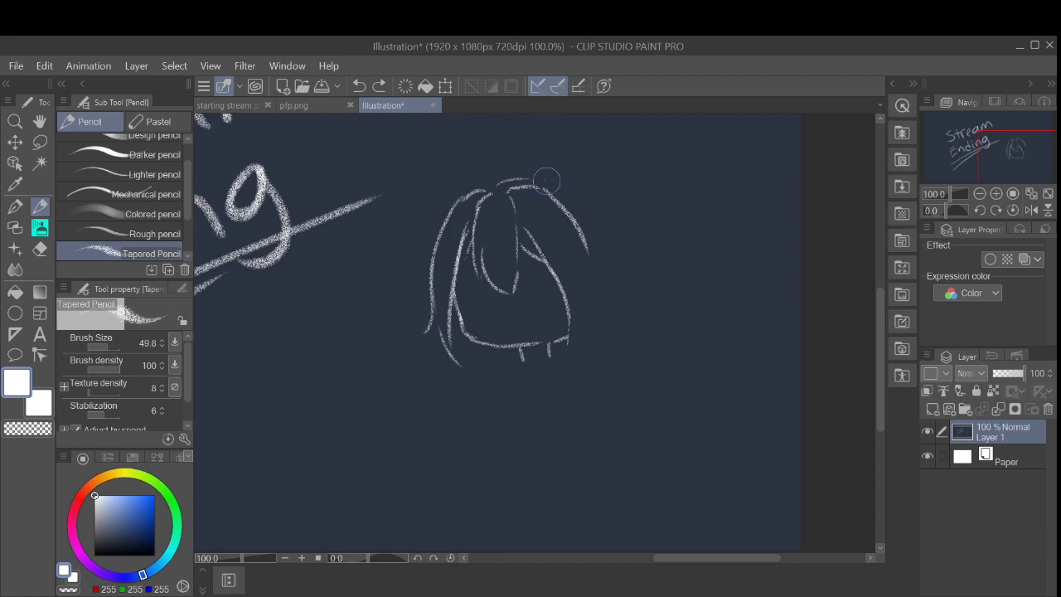
{"action": "left_click_drag", "start_coordinate": [544, 179], "coordinate": [587, 204]}
{"action": "key", "text": "ctrl+z"}
{"action": "mouse_move", "coordinate": [538, 177]}
{"action": "left_mouse_down"}
{"action": "mouse_move", "coordinate": [633, 218]}
{"action": "mouse_move", "coordinate": [626, 305]}
{"action": "mouse_move", "coordinate": [605, 275]}
{"action": "left_mouse_up"}
Step: Try a side lock down the right of the face and undo it
{"action": "left_click_drag", "start_coordinate": [599, 274], "coordinate": [583, 360]}
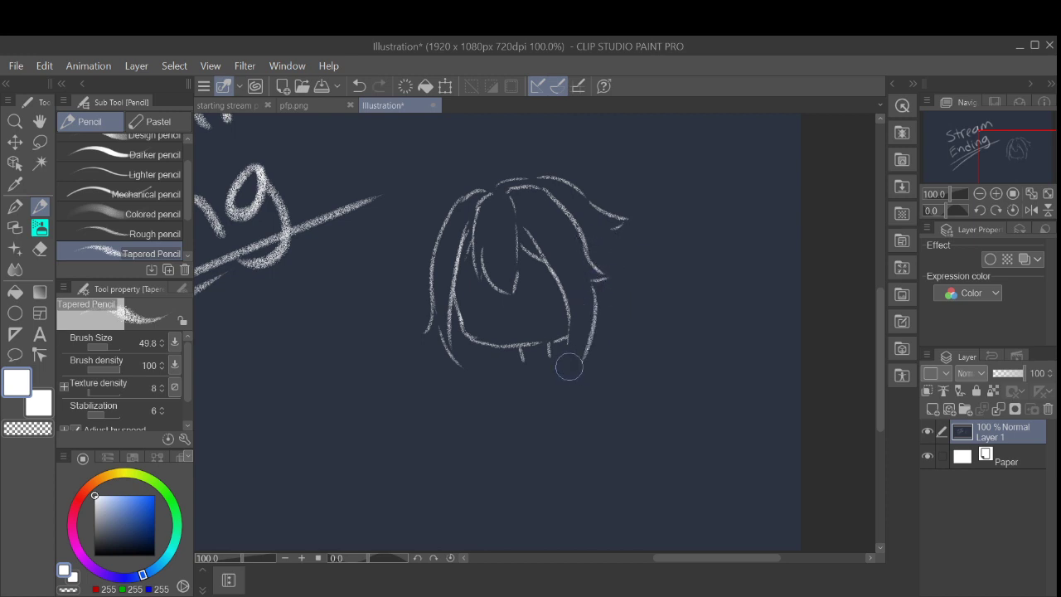
{"action": "key", "text": "ctrl+z"}
{"action": "key", "text": "ctrl+z"}
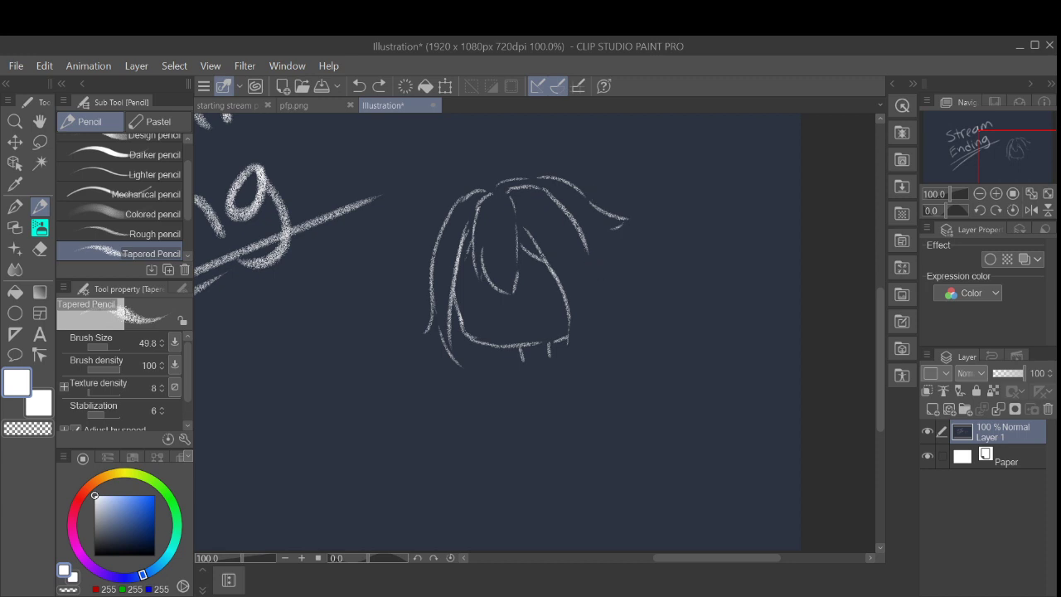
Step: Extend the right side hair past the cheek, with an outward flick and a tapered lock ending below the jaw
{"action": "mouse_move", "coordinate": [586, 240]}
{"action": "left_mouse_down"}
{"action": "mouse_move", "coordinate": [630, 314]}
{"action": "mouse_move", "coordinate": [585, 363]}
{"action": "left_mouse_up"}
{"action": "key", "text": "ctrl+z"}
{"action": "left_click_drag", "start_coordinate": [590, 293], "coordinate": [569, 368]}
{"action": "left_click_drag", "start_coordinate": [567, 307], "coordinate": [569, 362]}
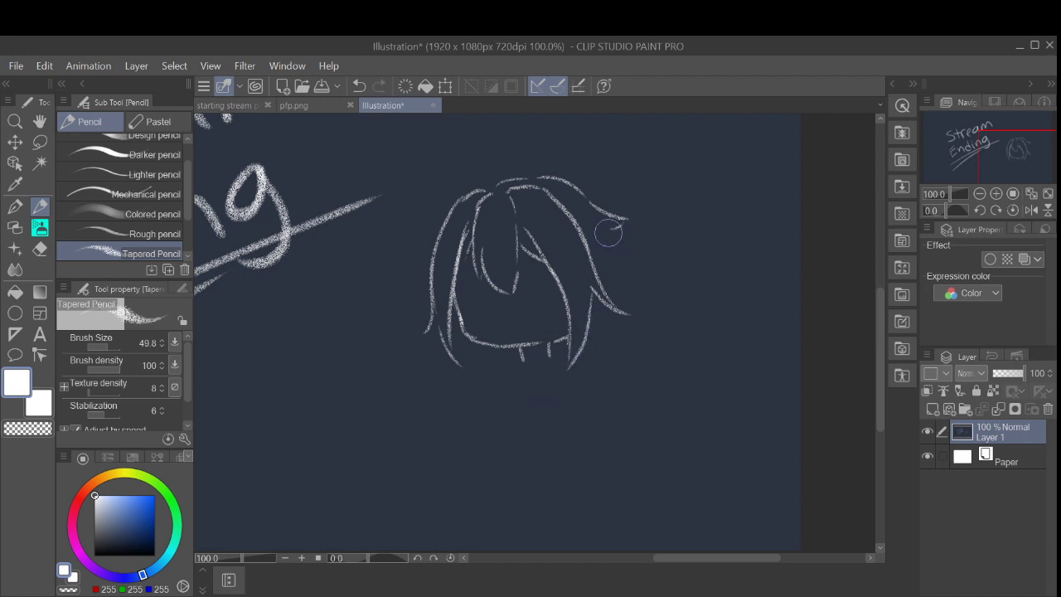
Step: Add a short strand below the upper-right hair flick and undo a trial eraser stroke on the neighbouring hair line
{"action": "left_click_drag", "start_coordinate": [607, 234], "coordinate": [618, 270]}
{"action": "key", "text": "e"}
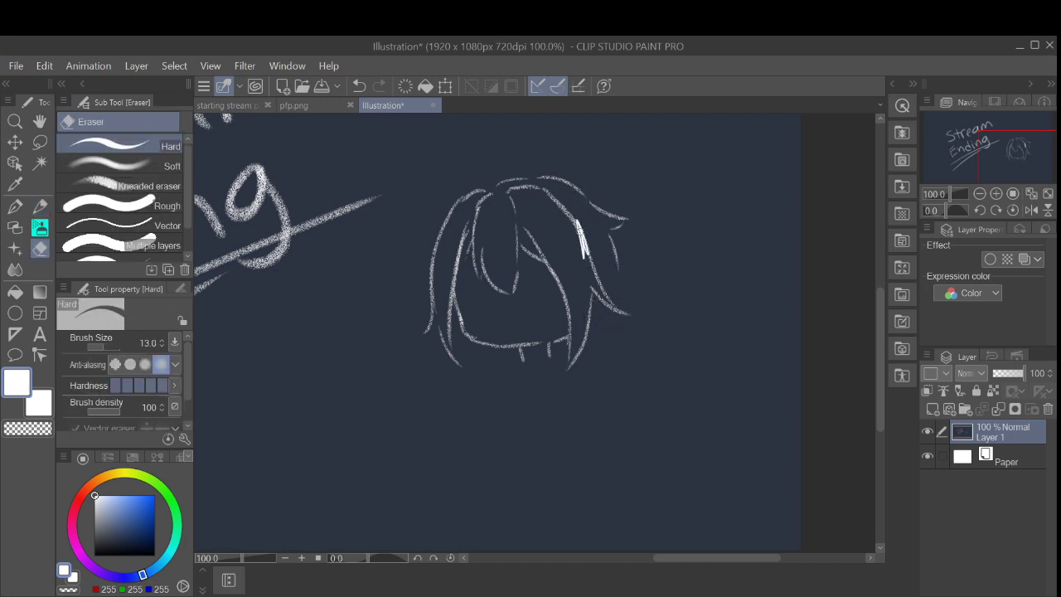
{"action": "key", "text": "ctrl+z"}
{"action": "key", "text": "p"}
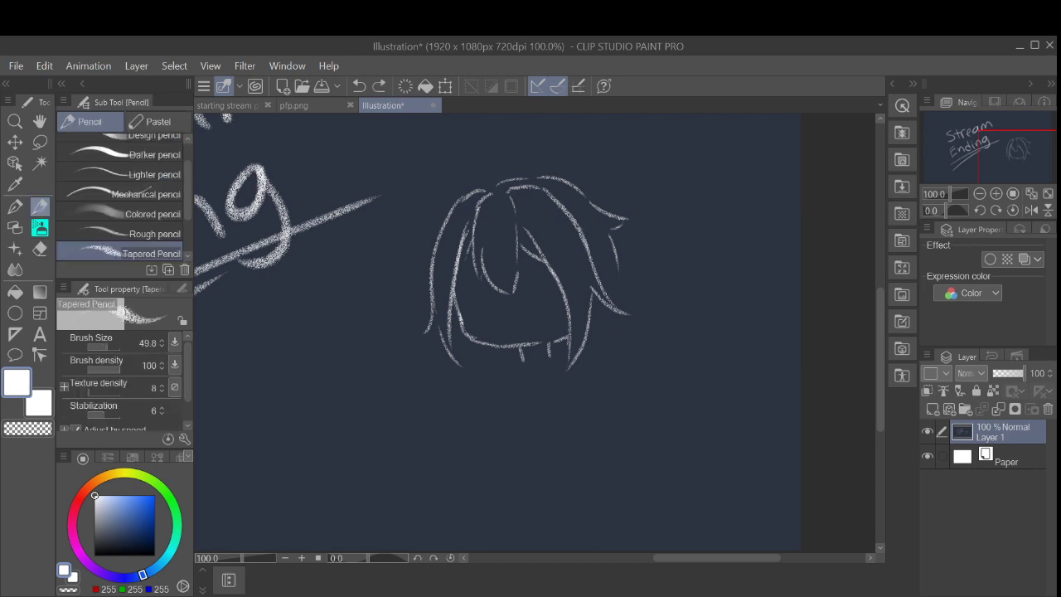
Step: Paint over the middle sections of the right and left hair outlines with the G-pen in the navy sampled from the background
{"action": "key", "text": "p"}
{"action": "mouse_move", "coordinate": [102, 524]}
{"action": "left_mouse_down"}
{"action": "mouse_move", "coordinate": [104, 571]}
{"action": "mouse_move", "coordinate": [107, 550]}
{"action": "left_mouse_up"}
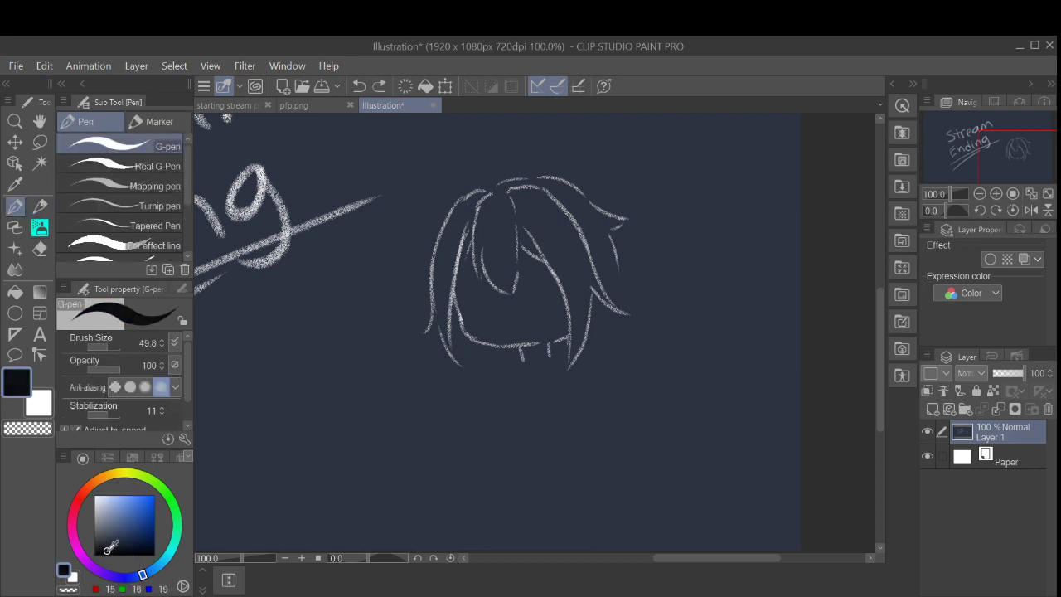
{"action": "key", "text": "i"}
{"action": "left_click", "coordinate": [399, 439]}
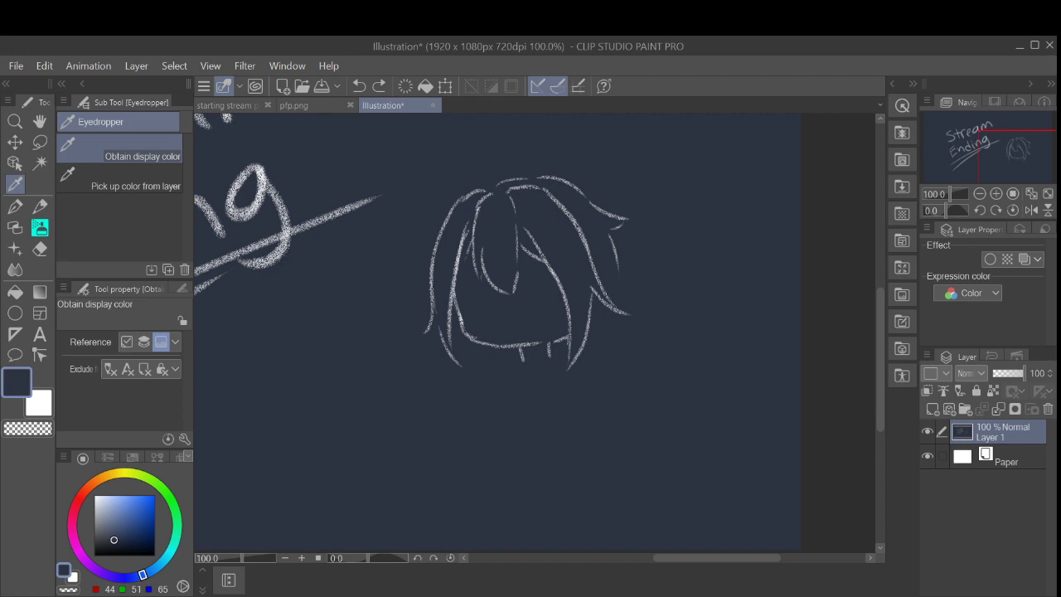
{"action": "key", "text": "p"}
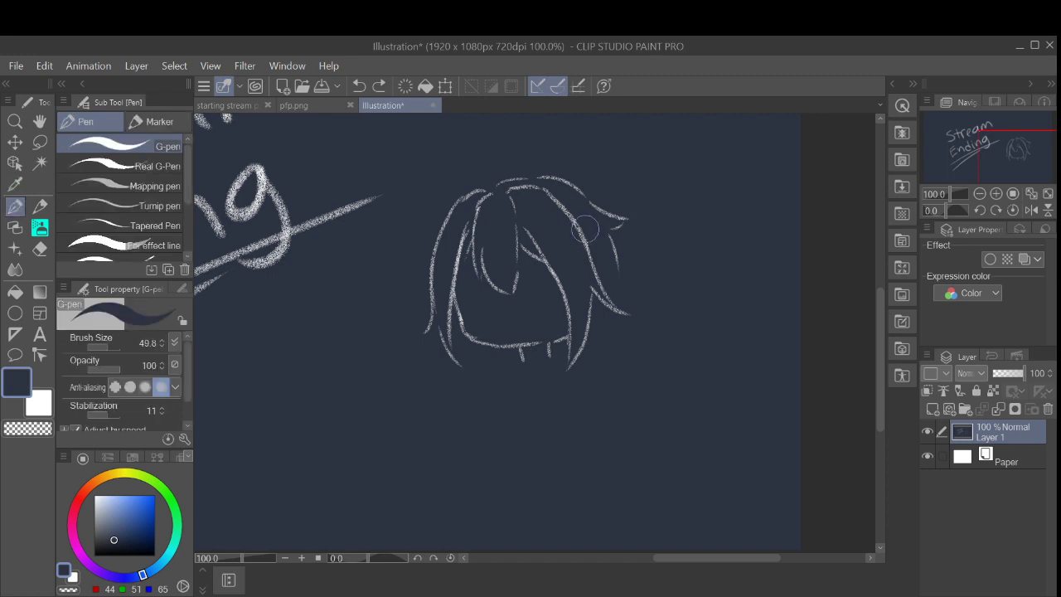
{"action": "mouse_move", "coordinate": [584, 234]}
{"action": "left_mouse_down"}
{"action": "mouse_move", "coordinate": [580, 245]}
{"action": "mouse_move", "coordinate": [575, 229]}
{"action": "mouse_move", "coordinate": [573, 262]}
{"action": "mouse_move", "coordinate": [541, 254]}
{"action": "mouse_move", "coordinate": [586, 256]}
{"action": "left_mouse_up"}
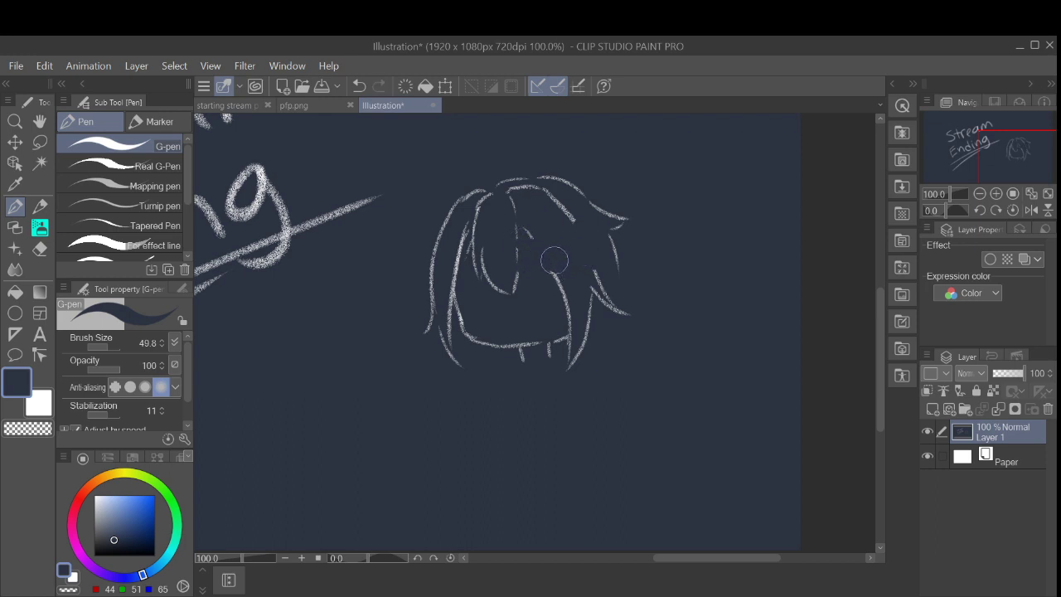
{"action": "mouse_move", "coordinate": [435, 253]}
{"action": "left_mouse_down"}
{"action": "mouse_move", "coordinate": [423, 270]}
{"action": "mouse_move", "coordinate": [453, 245]}
{"action": "mouse_move", "coordinate": [447, 255]}
{"action": "left_mouse_up"}
Step: Draw a curved band across the right side of the hair with the white Tapered Pencil and start hatching it
{"action": "key", "text": "p"}
{"action": "left_click_drag", "start_coordinate": [124, 518], "coordinate": [94, 496]}
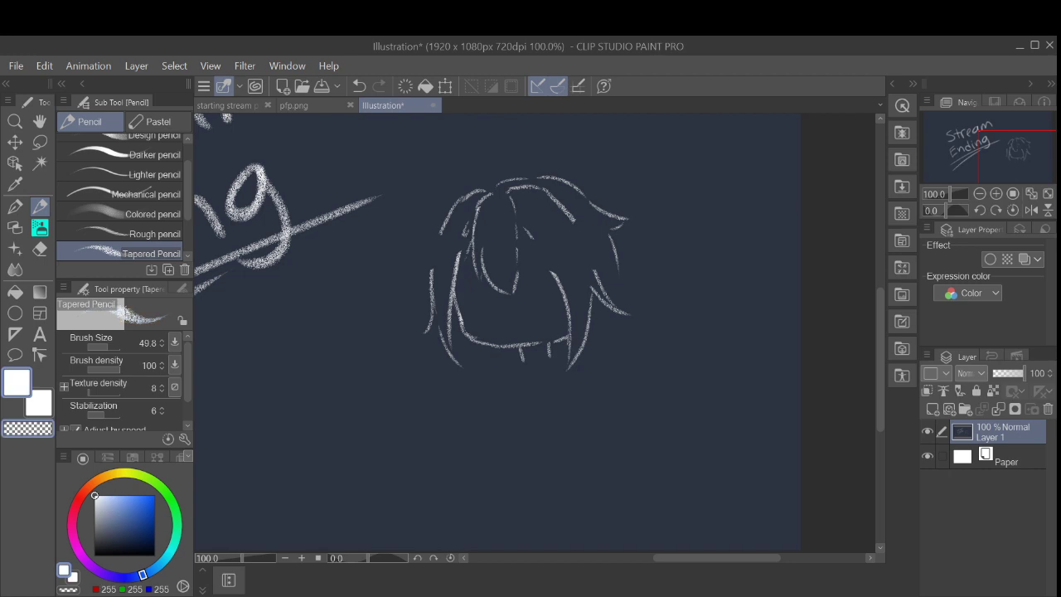
{"action": "mouse_move", "coordinate": [517, 237]}
{"action": "left_mouse_down"}
{"action": "mouse_move", "coordinate": [556, 243]}
{"action": "mouse_move", "coordinate": [520, 245]}
{"action": "mouse_move", "coordinate": [557, 276]}
{"action": "mouse_move", "coordinate": [543, 266]}
{"action": "mouse_move", "coordinate": [581, 267]}
{"action": "mouse_move", "coordinate": [549, 241]}
{"action": "mouse_move", "coordinate": [582, 237]}
{"action": "mouse_move", "coordinate": [604, 272]}
{"action": "mouse_move", "coordinate": [601, 258]}
{"action": "mouse_move", "coordinate": [562, 276]}
{"action": "left_mouse_up"}
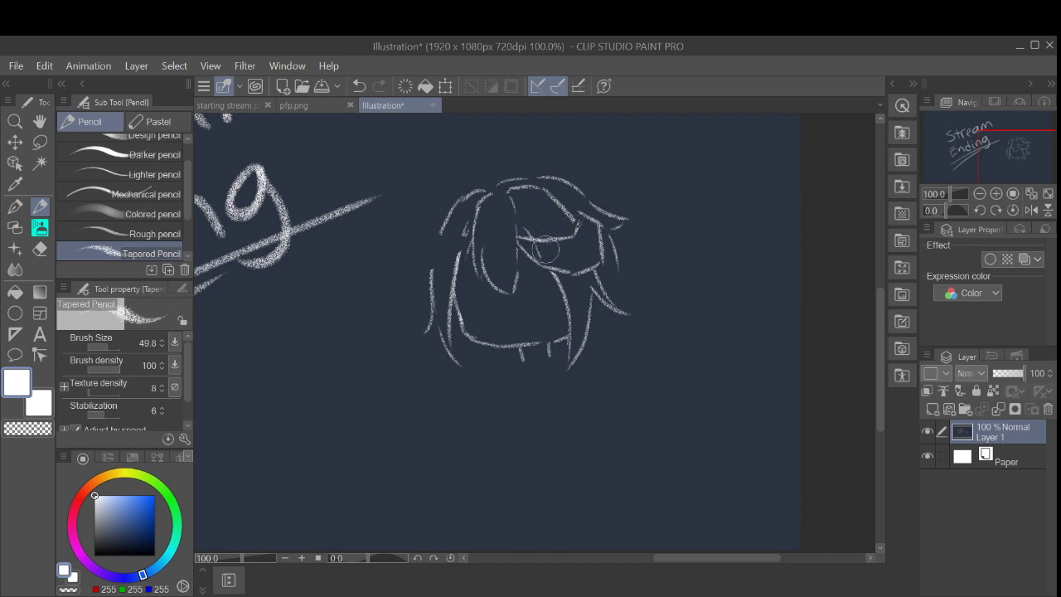
{"action": "left_click_drag", "start_coordinate": [546, 249], "coordinate": [584, 261]}
{"action": "left_click_drag", "start_coordinate": [592, 216], "coordinate": [565, 234]}
{"action": "key", "text": "ctrl+z"}
Step: Finish hatching the band's right end and reinforce the hair lines meeting its upper edge
{"action": "scroll", "coordinate": [580, 249], "scroll_direction": "down", "scroll_amount": 2}
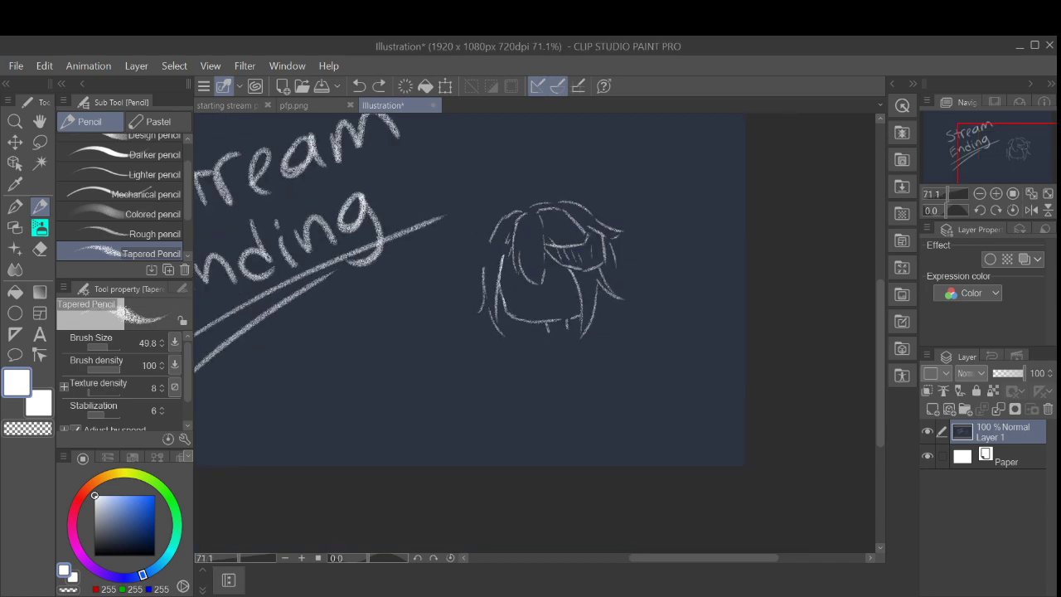
{"action": "scroll", "coordinate": [606, 244], "scroll_direction": "up", "scroll_amount": 6}
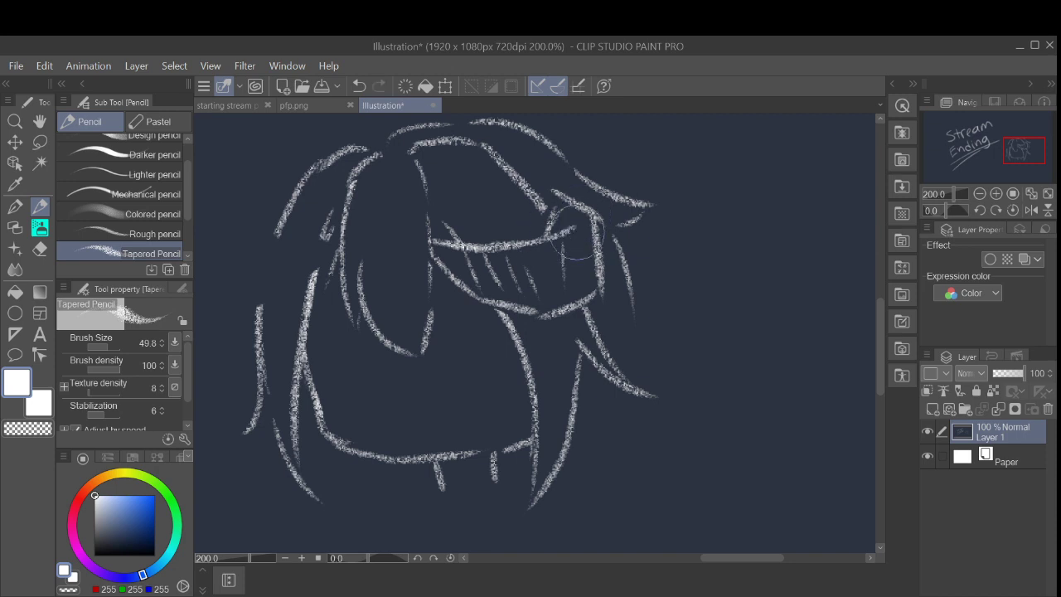
{"action": "mouse_move", "coordinate": [586, 236]}
{"action": "left_mouse_down"}
{"action": "mouse_move", "coordinate": [571, 272]}
{"action": "mouse_move", "coordinate": [547, 251]}
{"action": "mouse_move", "coordinate": [546, 283]}
{"action": "left_mouse_up"}
{"action": "left_click_drag", "start_coordinate": [544, 207], "coordinate": [550, 233]}
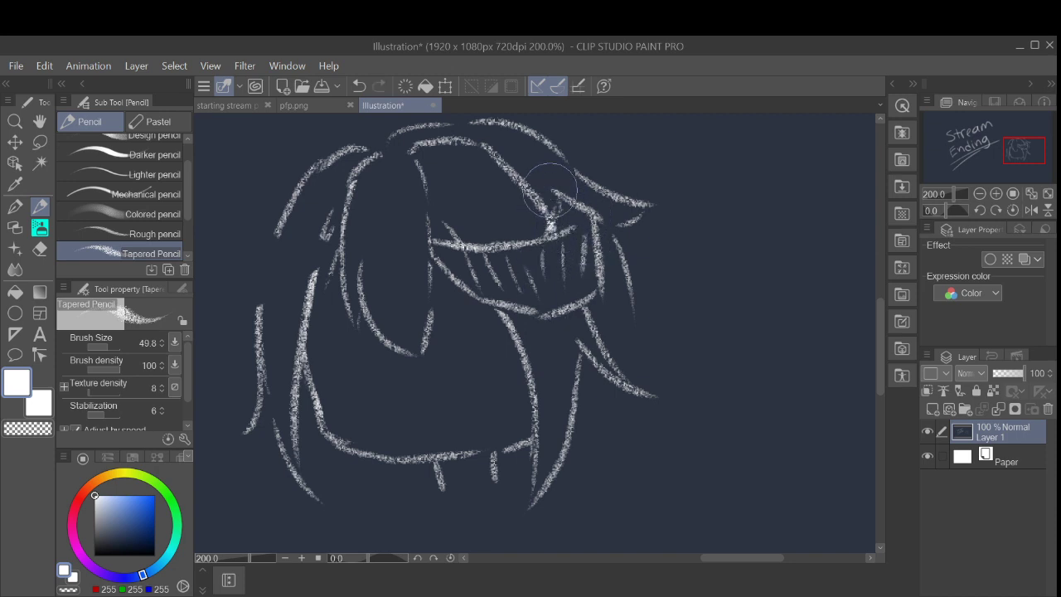
{"action": "left_click_drag", "start_coordinate": [550, 190], "coordinate": [535, 186]}
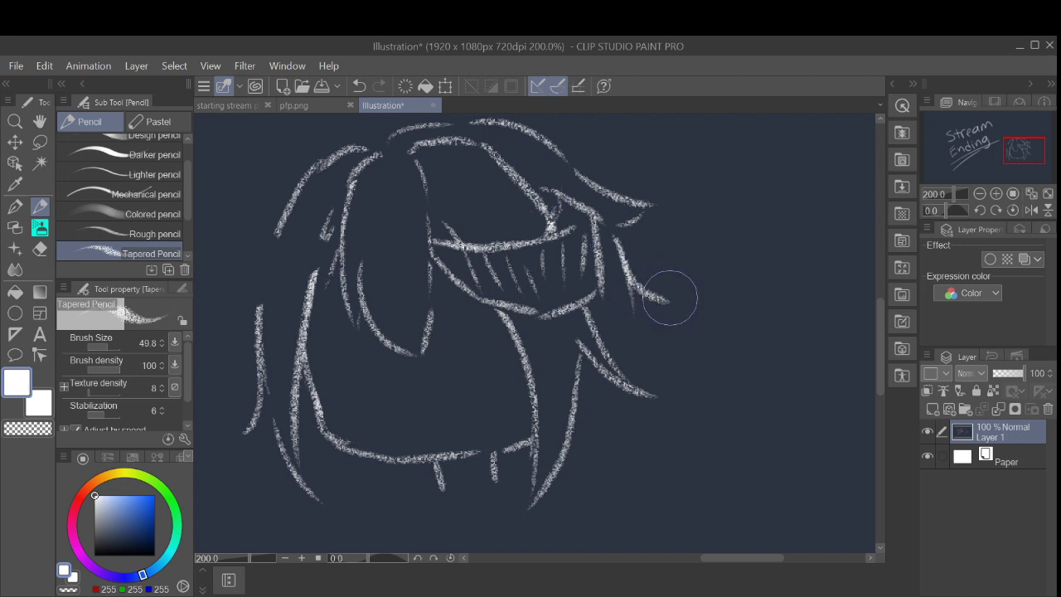
Step: Add layered pointed flicks down the outer right hair and short strokes beneath the jaw line
{"action": "scroll", "coordinate": [640, 300], "scroll_direction": "down", "scroll_amount": 3}
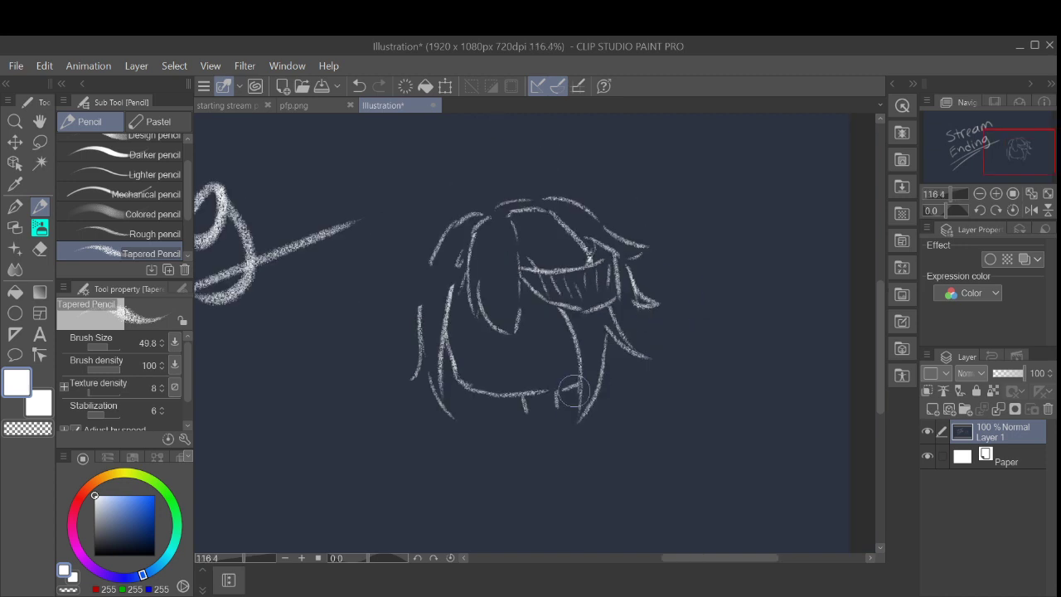
{"action": "mouse_move", "coordinate": [572, 391]}
{"action": "left_mouse_down"}
{"action": "mouse_move", "coordinate": [609, 383]}
{"action": "mouse_move", "coordinate": [608, 361]}
{"action": "mouse_move", "coordinate": [644, 368]}
{"action": "mouse_move", "coordinate": [610, 372]}
{"action": "mouse_move", "coordinate": [628, 348]}
{"action": "mouse_move", "coordinate": [616, 345]}
{"action": "mouse_move", "coordinate": [633, 361]}
{"action": "mouse_move", "coordinate": [652, 350]}
{"action": "mouse_move", "coordinate": [637, 305]}
{"action": "mouse_move", "coordinate": [650, 343]}
{"action": "mouse_move", "coordinate": [625, 319]}
{"action": "left_mouse_up"}
{"action": "mouse_move", "coordinate": [452, 342]}
{"action": "left_mouse_down"}
{"action": "mouse_move", "coordinate": [439, 381]}
{"action": "mouse_move", "coordinate": [455, 377]}
{"action": "mouse_move", "coordinate": [466, 390]}
{"action": "mouse_move", "coordinate": [452, 396]}
{"action": "mouse_move", "coordinate": [526, 401]}
{"action": "left_mouse_up"}
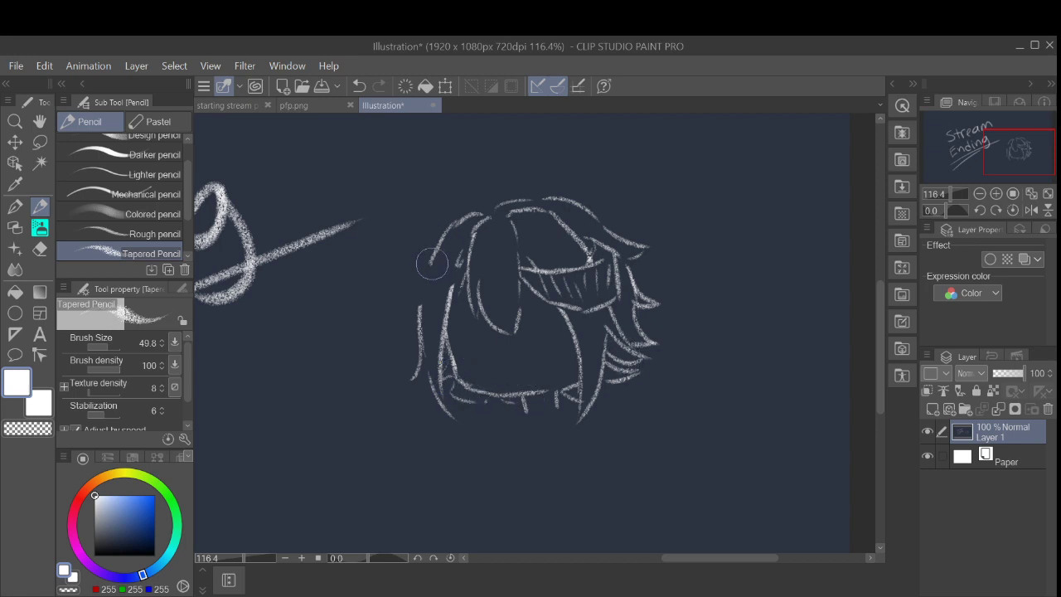
Step: Draw the hatched left segment of the band across the outer left hair and try an inner face contour
{"action": "mouse_move", "coordinate": [432, 263]}
{"action": "left_mouse_down"}
{"action": "mouse_move", "coordinate": [407, 280]}
{"action": "mouse_move", "coordinate": [411, 320]}
{"action": "mouse_move", "coordinate": [452, 276]}
{"action": "mouse_move", "coordinate": [422, 274]}
{"action": "mouse_move", "coordinate": [408, 307]}
{"action": "mouse_move", "coordinate": [432, 290]}
{"action": "mouse_move", "coordinate": [459, 368]}
{"action": "mouse_move", "coordinate": [539, 378]}
{"action": "left_mouse_up"}
{"action": "key", "text": "ctrl+z"}
{"action": "left_click_drag", "start_coordinate": [571, 317], "coordinate": [554, 378]}
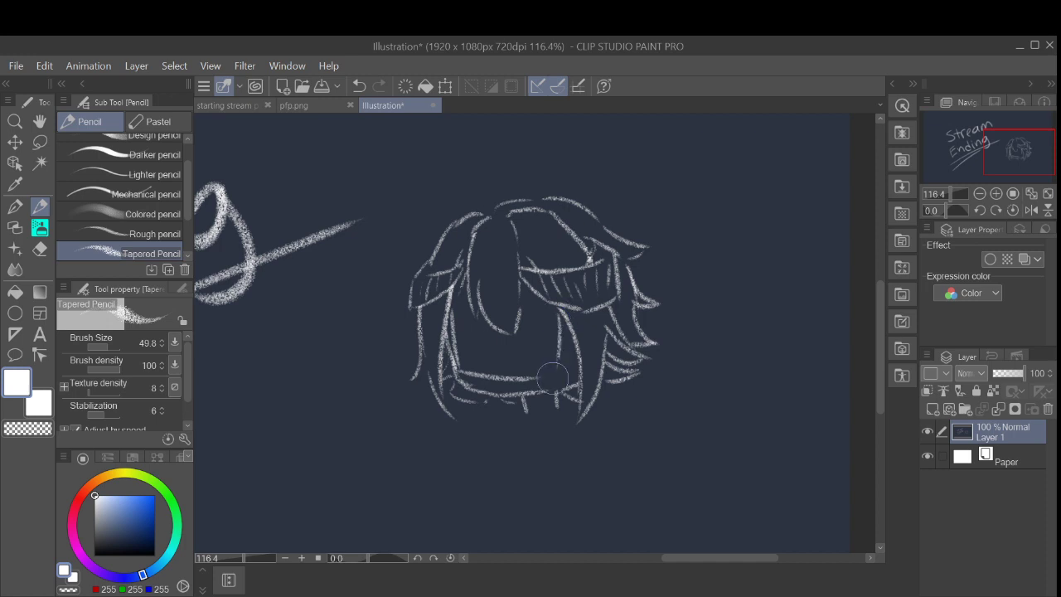
{"action": "scroll", "coordinate": [552, 377], "scroll_direction": "down", "scroll_amount": 1}
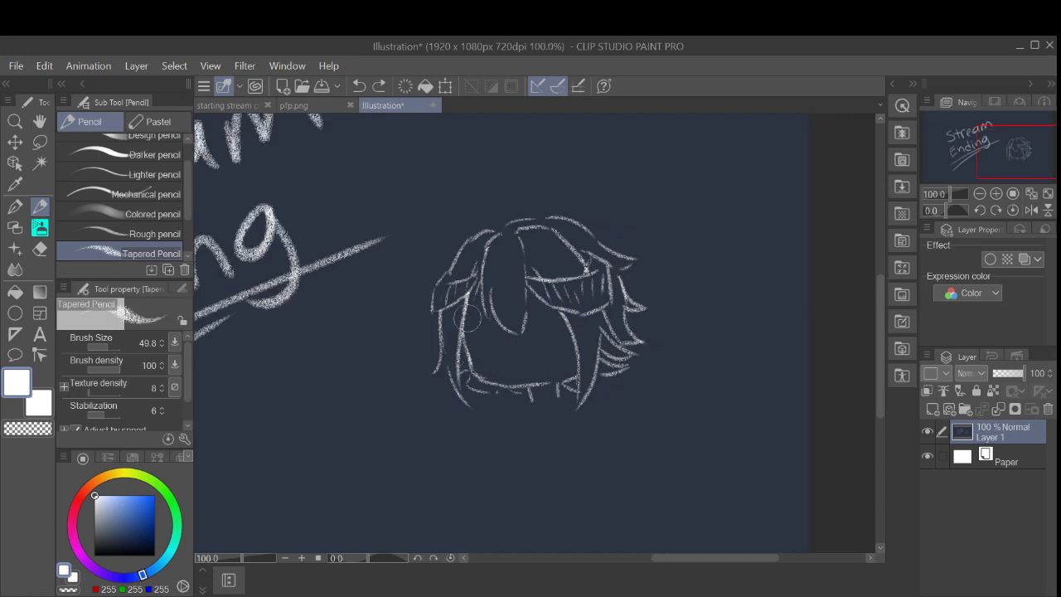
Step: Try redrawing the left cheek line down into the jaw and undo the attempts
{"action": "left_click_drag", "start_coordinate": [467, 323], "coordinate": [472, 359]}
{"action": "left_click_drag", "start_coordinate": [472, 359], "coordinate": [451, 344]}
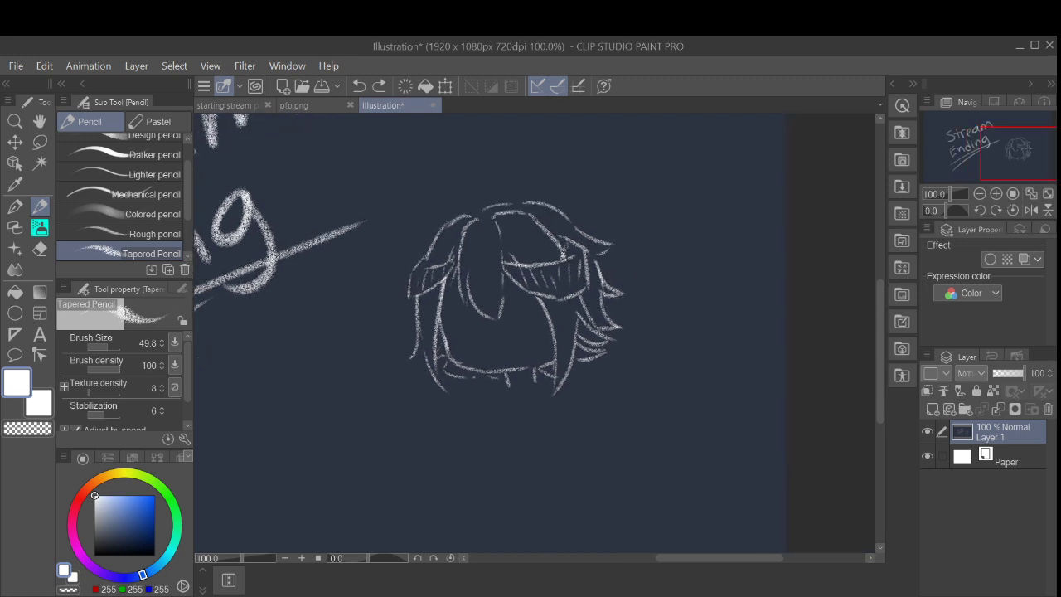
{"action": "left_click_drag", "start_coordinate": [439, 303], "coordinate": [450, 355]}
{"action": "key", "text": "ctrl+z"}
{"action": "left_click_drag", "start_coordinate": [448, 304], "coordinate": [454, 359]}
{"action": "key", "text": "ctrl+z"}
{"action": "mouse_move", "coordinate": [441, 324]}
{"action": "left_mouse_down"}
{"action": "mouse_move", "coordinate": [456, 353]}
{"action": "mouse_move", "coordinate": [449, 337]}
{"action": "mouse_move", "coordinate": [504, 374]}
{"action": "left_mouse_up"}
{"action": "key", "text": "ctrl+z"}
Step: Paint out the jaw line and neck strokes with the G-pen in background navy, and return to the white Tapered Pencil
{"action": "key", "text": "p"}
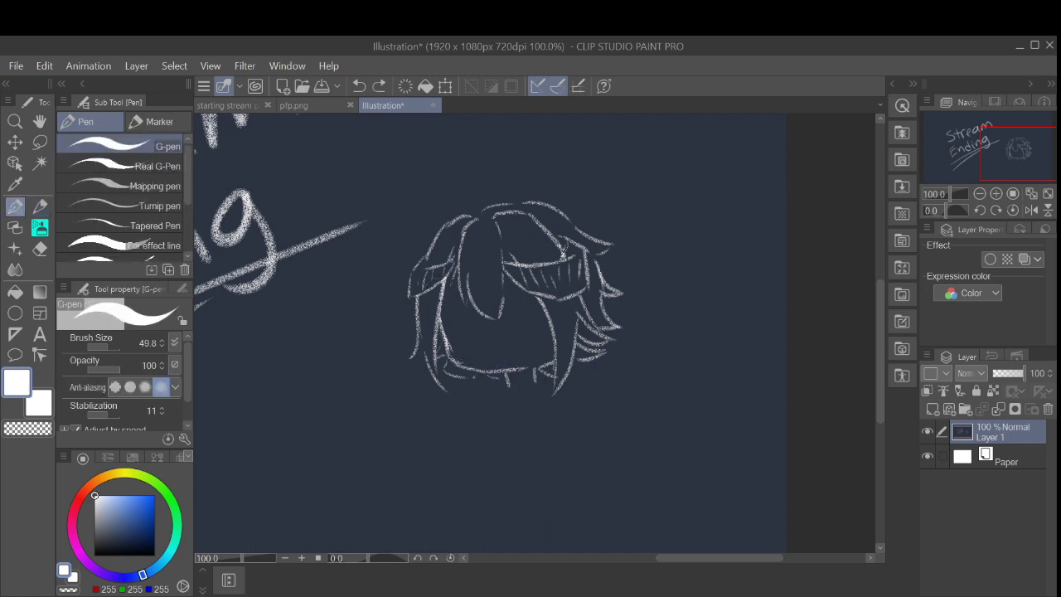
{"action": "left_click", "coordinate": [353, 461], "text": "alt"}
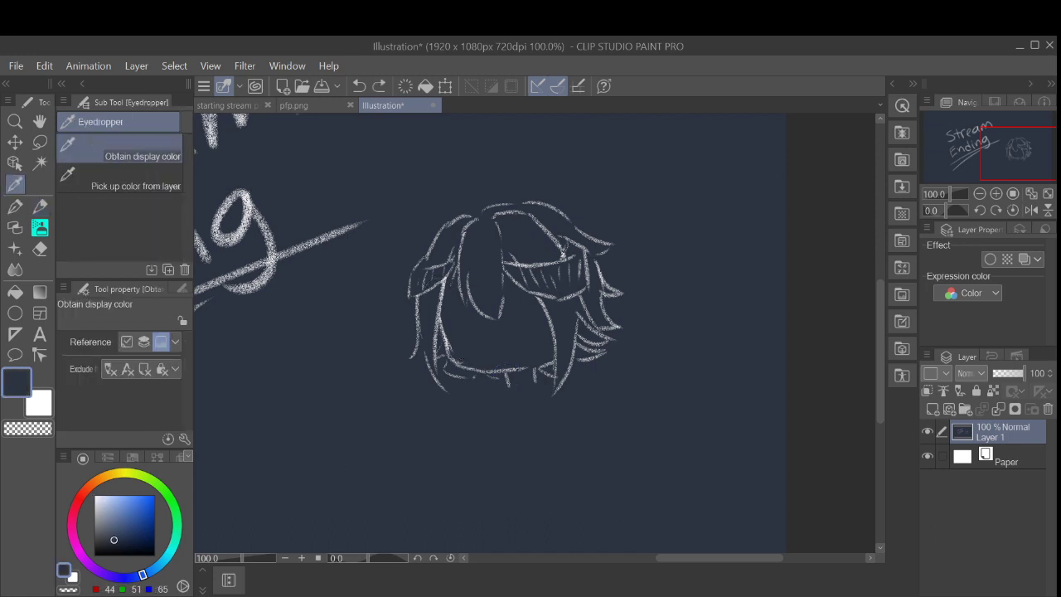
{"action": "key", "text": "p"}
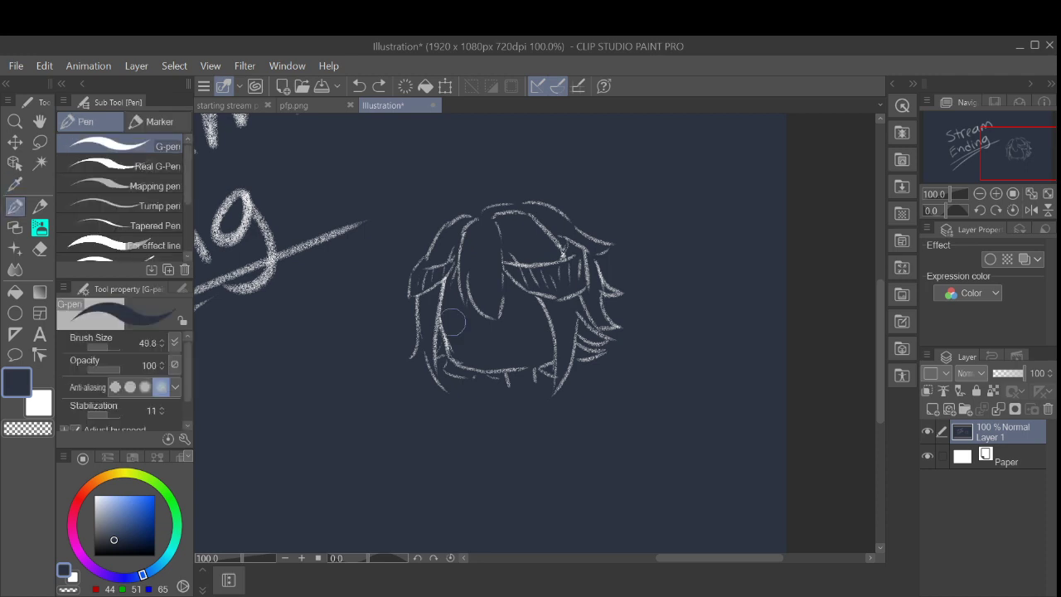
{"action": "mouse_move", "coordinate": [452, 334]}
{"action": "left_mouse_down"}
{"action": "mouse_move", "coordinate": [519, 376]}
{"action": "mouse_move", "coordinate": [505, 391]}
{"action": "mouse_move", "coordinate": [504, 375]}
{"action": "mouse_move", "coordinate": [491, 381]}
{"action": "mouse_move", "coordinate": [522, 378]}
{"action": "left_mouse_up"}
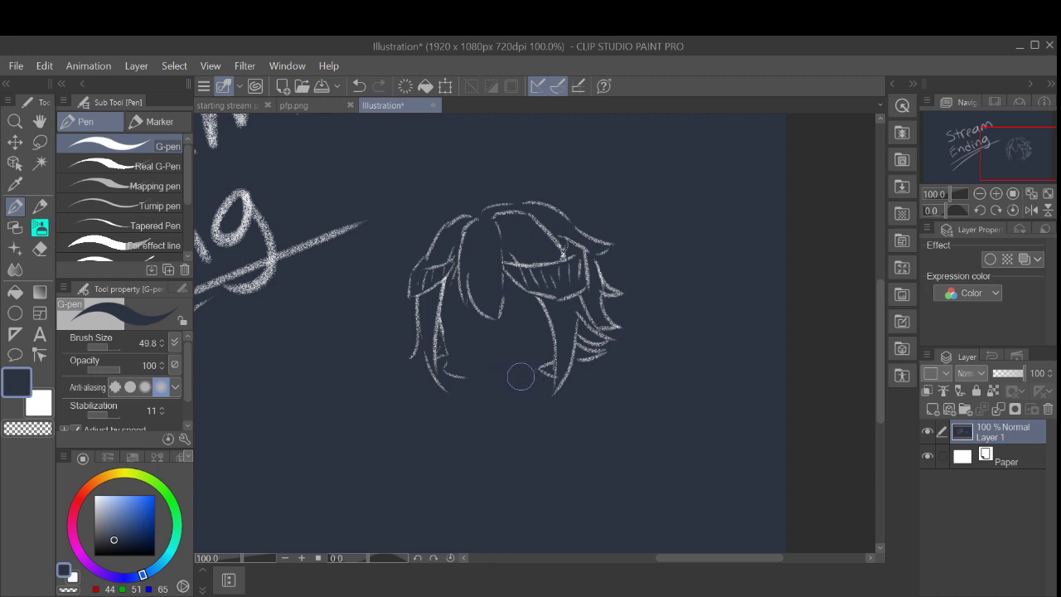
{"action": "key", "text": "p"}
{"action": "left_click", "coordinate": [94, 496]}
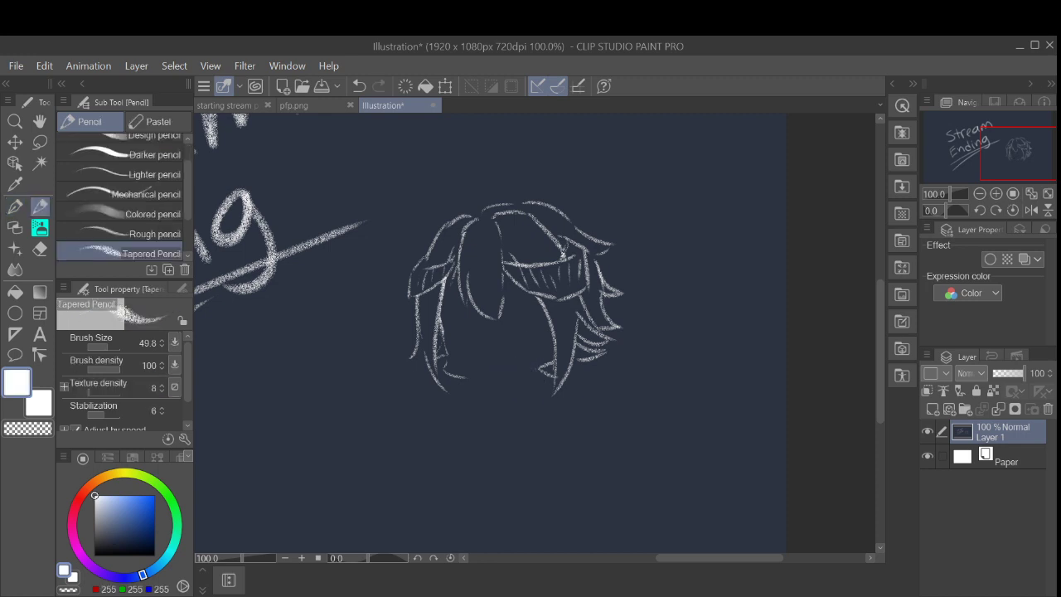
Step: Try a slanting jaw line from the left cheek strand and undo it
{"action": "mouse_move", "coordinate": [442, 332]}
{"action": "left_mouse_down"}
{"action": "mouse_move", "coordinate": [460, 371]}
{"action": "mouse_move", "coordinate": [446, 338]}
{"action": "mouse_move", "coordinate": [517, 379]}
{"action": "left_mouse_up"}
{"action": "scroll", "coordinate": [536, 258], "scroll_direction": "up", "scroll_amount": 1}
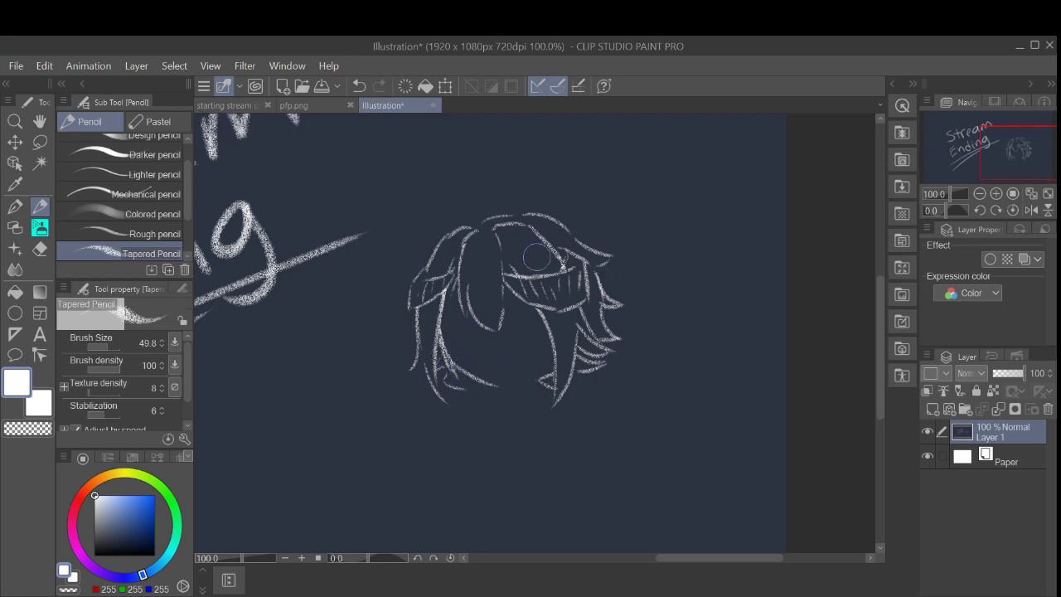
{"action": "key", "text": "ctrl+z"}
{"action": "key", "text": "ctrl+z"}
Step: Add a pointed tuft inward from the lower right lock and undo a trial jaw line across the face
{"action": "scroll", "coordinate": [543, 357], "scroll_direction": "up", "scroll_amount": 3}
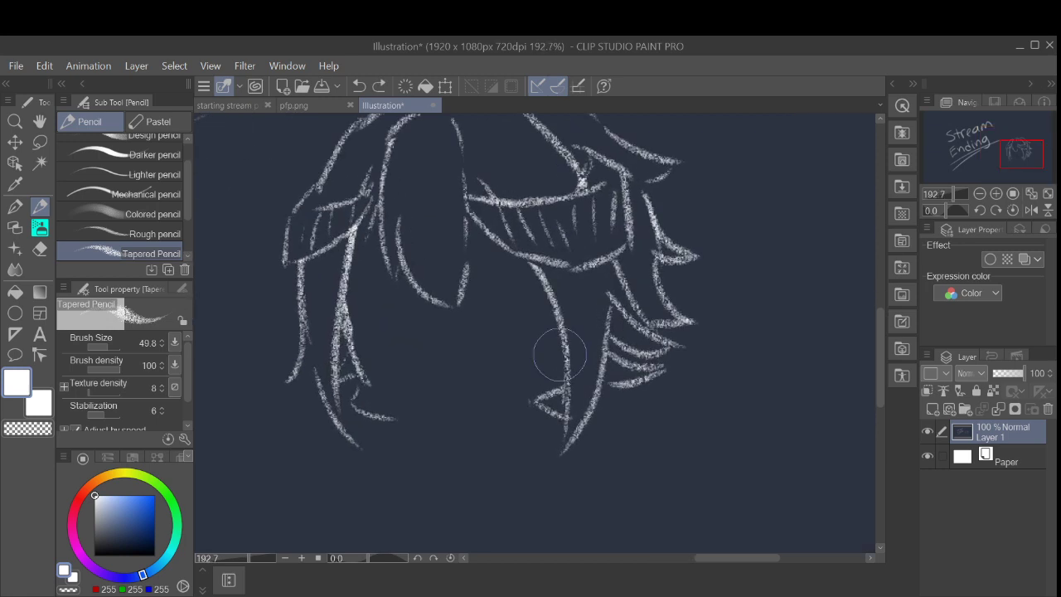
{"action": "mouse_move", "coordinate": [564, 370]}
{"action": "left_mouse_down"}
{"action": "mouse_move", "coordinate": [534, 393]}
{"action": "mouse_move", "coordinate": [506, 402]}
{"action": "left_mouse_up"}
{"action": "mouse_move", "coordinate": [369, 382]}
{"action": "left_mouse_down"}
{"action": "mouse_move", "coordinate": [429, 404]}
{"action": "mouse_move", "coordinate": [537, 378]}
{"action": "left_mouse_up"}
{"action": "scroll", "coordinate": [538, 374], "scroll_direction": "down", "scroll_amount": 2}
{"action": "key", "text": "ctrl+z"}
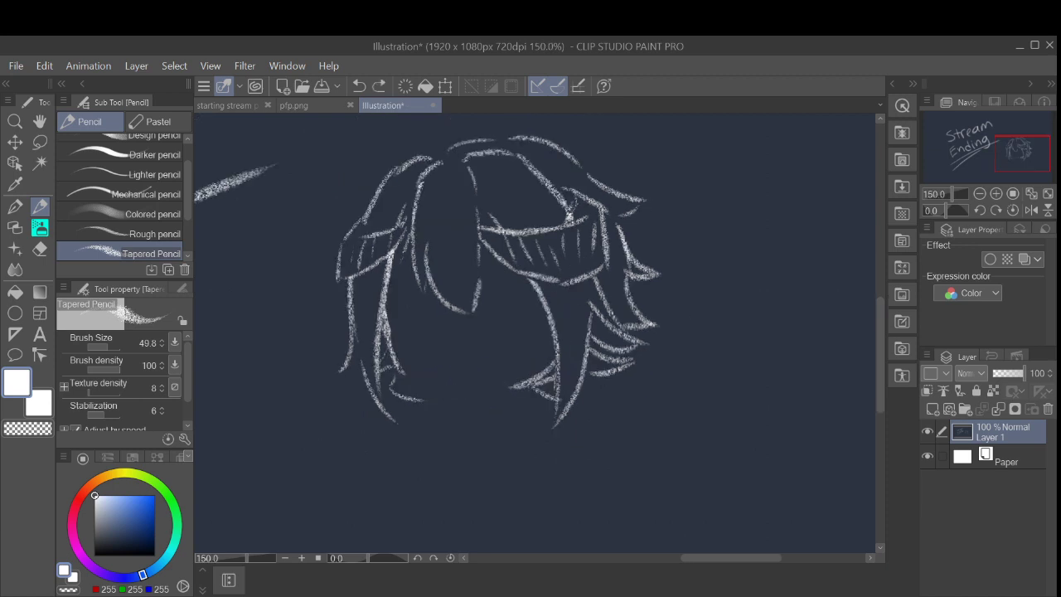
Step: Try several jaw curves joining the left cheek strand to the lower right tuft and undo them
{"action": "left_click_drag", "start_coordinate": [388, 373], "coordinate": [491, 398]}
{"action": "key", "text": "ctrl+z"}
{"action": "left_click_drag", "start_coordinate": [380, 373], "coordinate": [520, 379]}
{"action": "key", "text": "ctrl+z"}
{"action": "left_click_drag", "start_coordinate": [385, 373], "coordinate": [537, 380]}
{"action": "scroll", "coordinate": [531, 339], "scroll_direction": "down", "scroll_amount": 5}
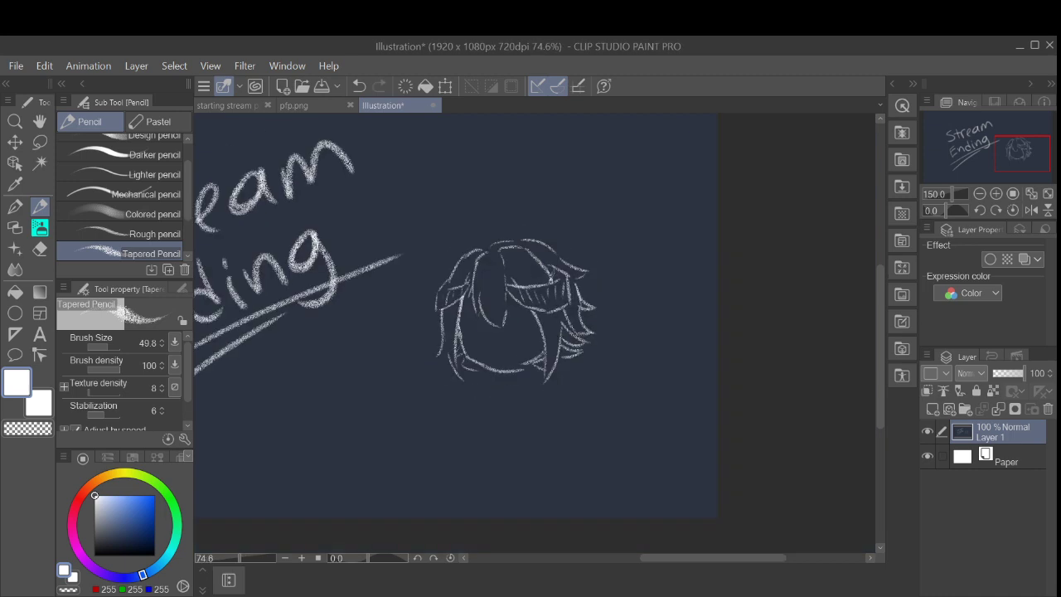
{"action": "left_click_drag", "start_coordinate": [554, 314], "coordinate": [521, 355]}
{"action": "scroll", "coordinate": [521, 356], "scroll_direction": "up", "scroll_amount": 4}
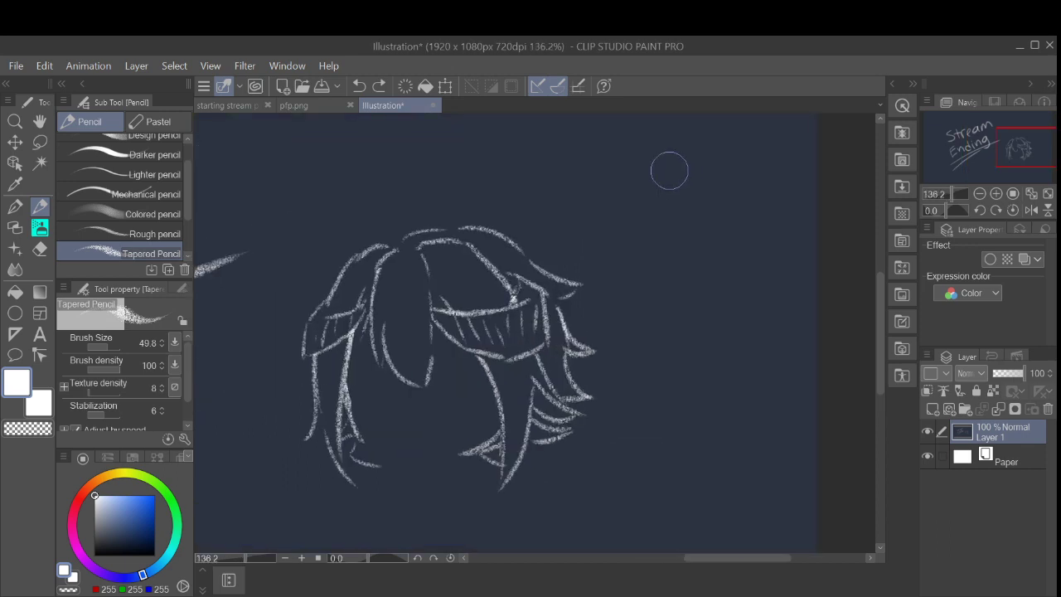
Step: Try fuller rounded jaw lines running up to the right side lock and undo each one
{"action": "mouse_move", "coordinate": [345, 386]}
{"action": "left_mouse_down"}
{"action": "mouse_move", "coordinate": [360, 434]}
{"action": "mouse_move", "coordinate": [508, 427]}
{"action": "left_mouse_up"}
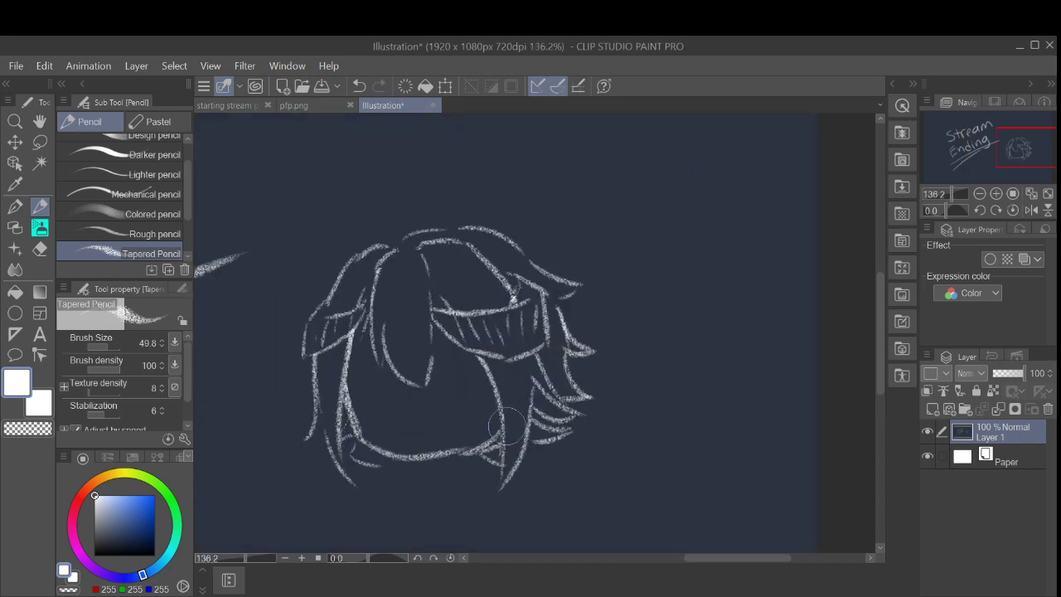
{"action": "key", "text": "ctrl+z"}
{"action": "mouse_move", "coordinate": [364, 441]}
{"action": "left_mouse_down"}
{"action": "mouse_move", "coordinate": [400, 463]}
{"action": "mouse_move", "coordinate": [500, 426]}
{"action": "left_mouse_up"}
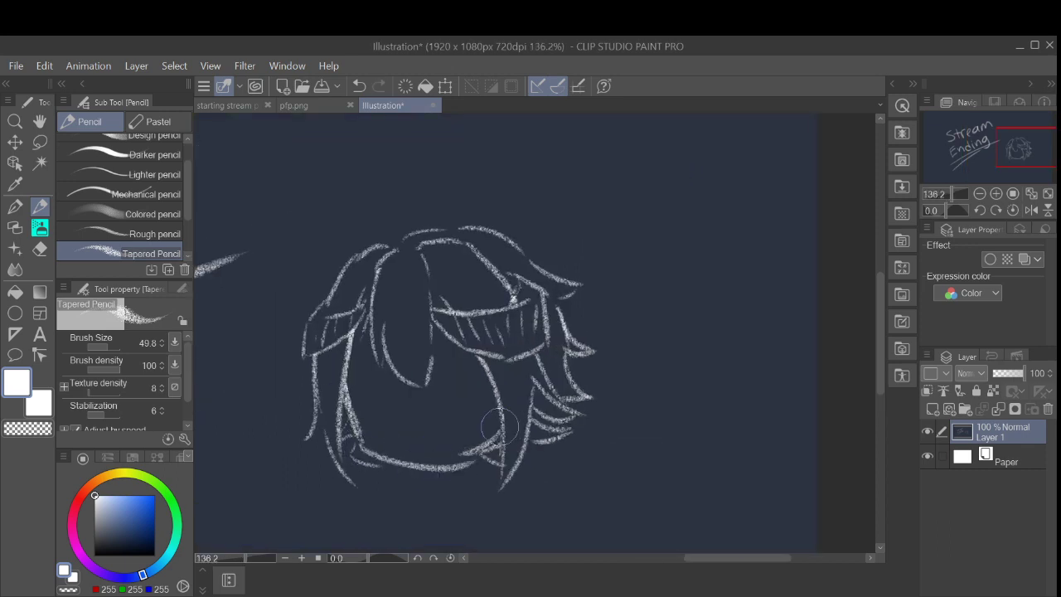
{"action": "key", "text": "ctrl+z"}
{"action": "mouse_move", "coordinate": [346, 421]}
{"action": "left_mouse_down"}
{"action": "mouse_move", "coordinate": [443, 450]}
{"action": "mouse_move", "coordinate": [503, 422]}
{"action": "mouse_move", "coordinate": [632, 313]}
{"action": "mouse_move", "coordinate": [553, 330]}
{"action": "mouse_move", "coordinate": [526, 364]}
{"action": "left_mouse_up"}
{"action": "key", "text": "ctrl+z"}
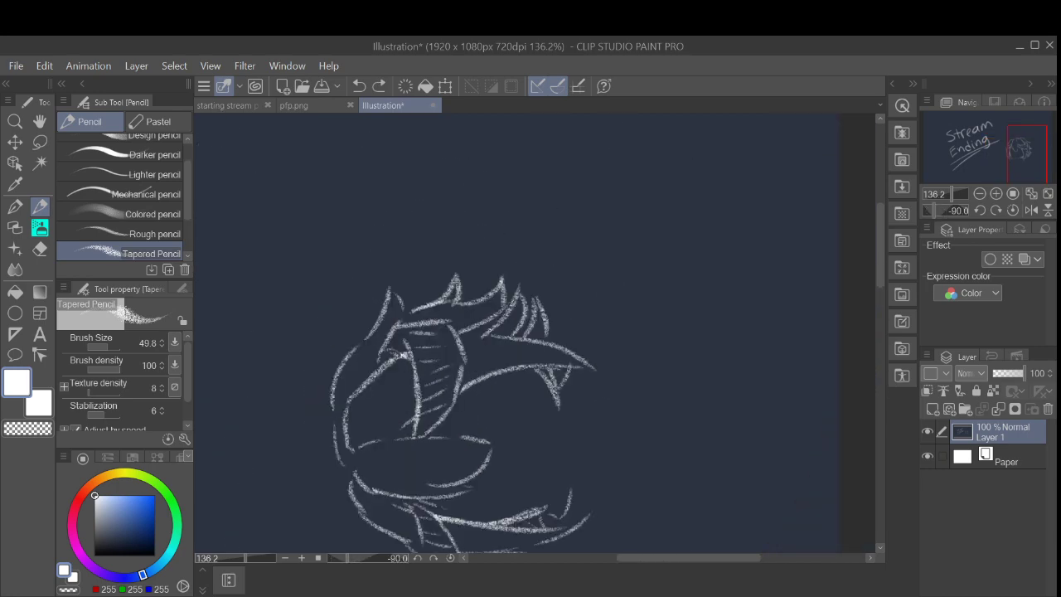
Step: Draw the jaw curve between the two side locks with the canvas rotated to -90 degrees
{"action": "left_click_drag", "start_coordinate": [529, 524], "coordinate": [441, 374]}
{"action": "left_click_drag", "start_coordinate": [466, 247], "coordinate": [448, 352]}
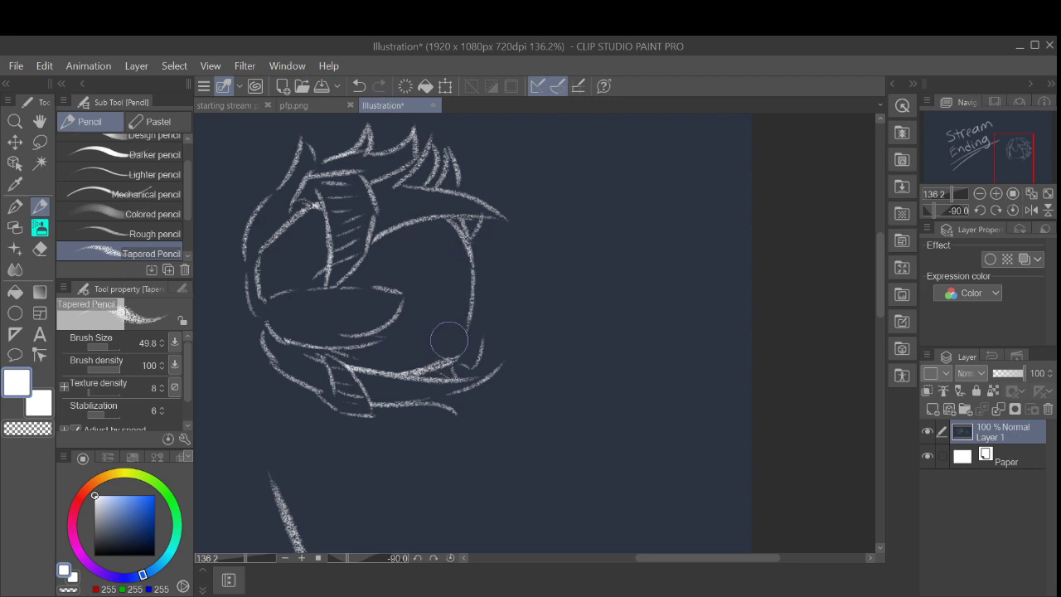
{"action": "mouse_move", "coordinate": [471, 305]}
{"action": "left_mouse_down"}
{"action": "mouse_move", "coordinate": [553, 265]}
{"action": "mouse_move", "coordinate": [476, 388]}
{"action": "mouse_move", "coordinate": [462, 366]}
{"action": "left_mouse_up"}
{"action": "scroll", "coordinate": [578, 315], "scroll_direction": "down", "scroll_amount": 5}
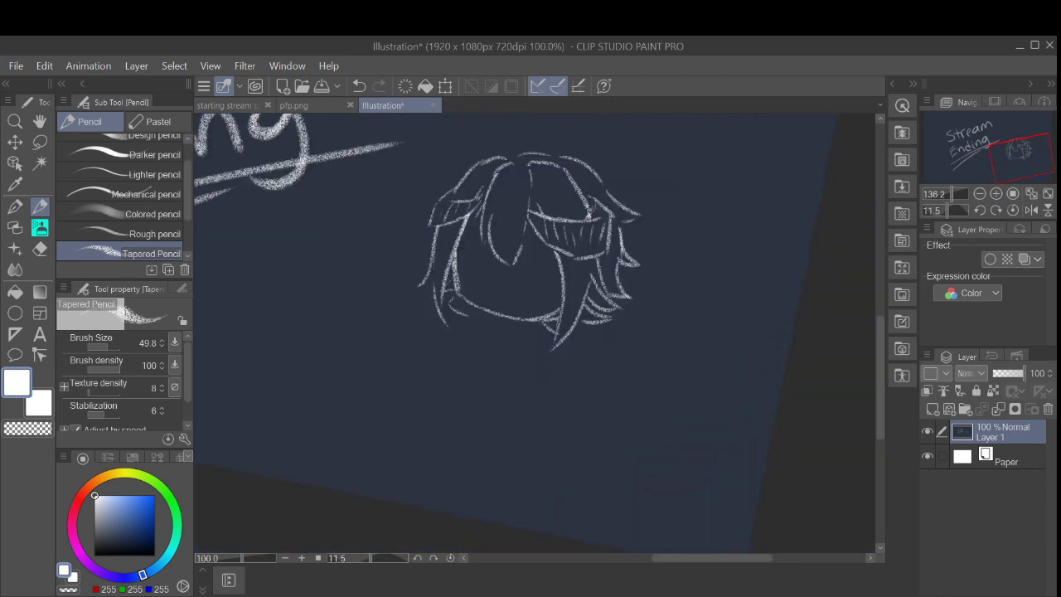
{"action": "left_click_drag", "start_coordinate": [578, 315], "coordinate": [526, 363]}
{"action": "scroll", "coordinate": [552, 328], "scroll_direction": "up", "scroll_amount": 3}
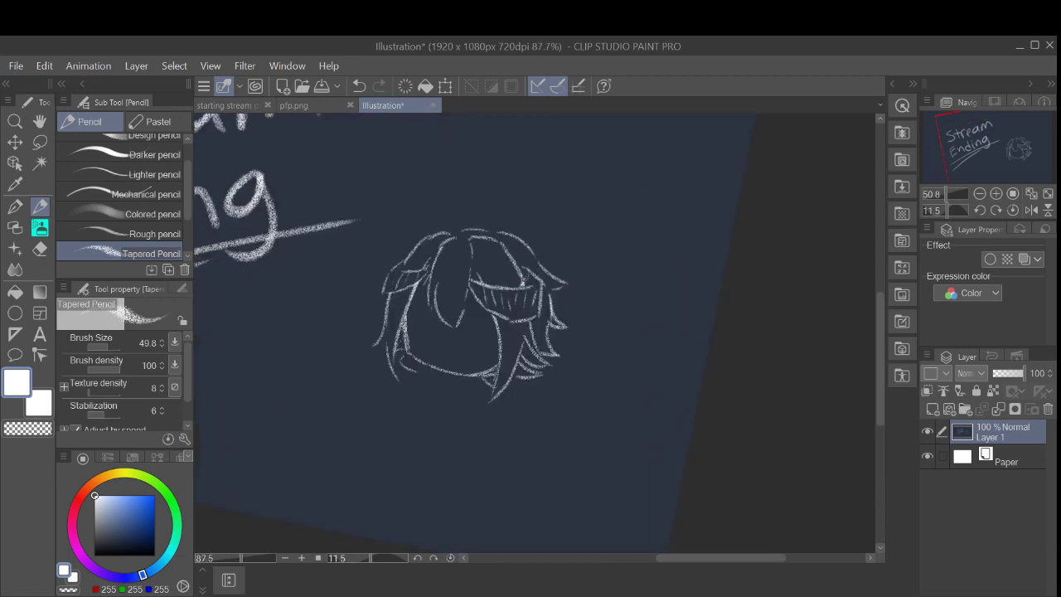
Step: Try another jaw stroke from the left side lock with the canvas tilted 11.5 degrees and undo it
{"action": "scroll", "coordinate": [552, 328], "scroll_direction": "up", "scroll_amount": 1}
{"action": "mouse_move", "coordinate": [390, 350]}
{"action": "left_mouse_down"}
{"action": "mouse_move", "coordinate": [415, 378]}
{"action": "mouse_move", "coordinate": [466, 398]}
{"action": "left_mouse_up"}
{"action": "key", "text": "ctrl+z"}
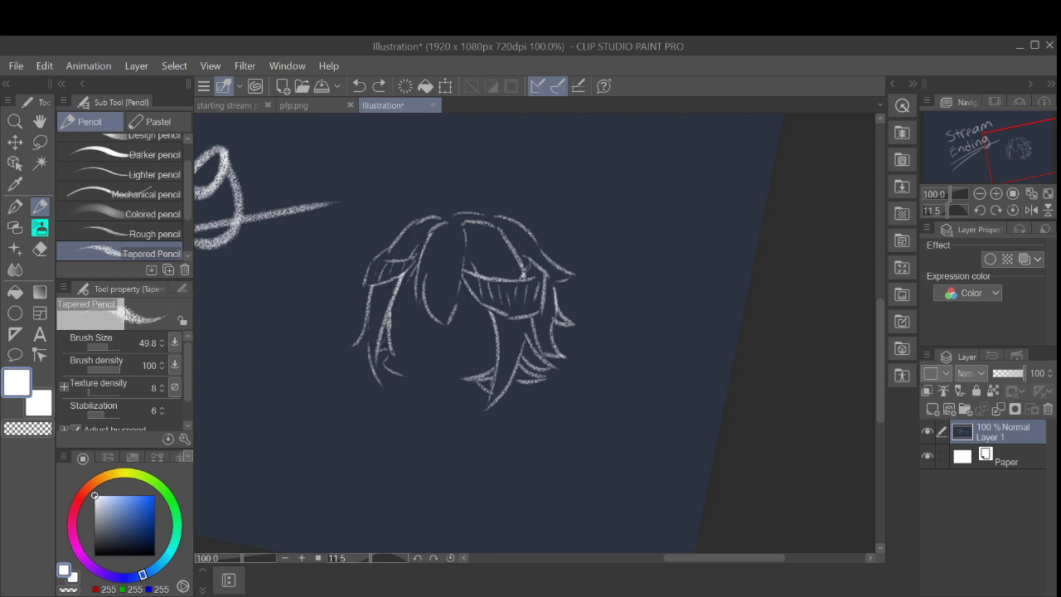
{"action": "left_click_drag", "start_coordinate": [498, 331], "coordinate": [536, 286]}
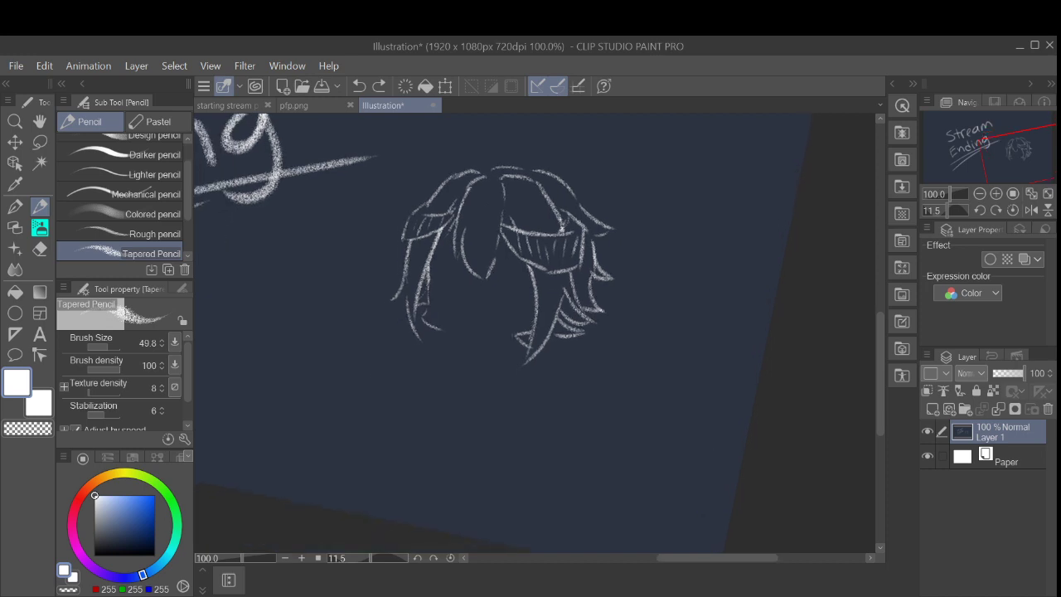
Step: Try several jaw curves running from the left side lock towards the chin and undo each one
{"action": "mouse_move", "coordinate": [430, 264]}
{"action": "left_mouse_down"}
{"action": "mouse_move", "coordinate": [441, 319]}
{"action": "mouse_move", "coordinate": [483, 338]}
{"action": "left_mouse_up"}
{"action": "key", "text": "ctrl+z"}
{"action": "key", "text": "ctrl+z"}
{"action": "scroll", "coordinate": [536, 317], "scroll_direction": "up", "scroll_amount": 3}
{"action": "key", "text": "ctrl+z"}
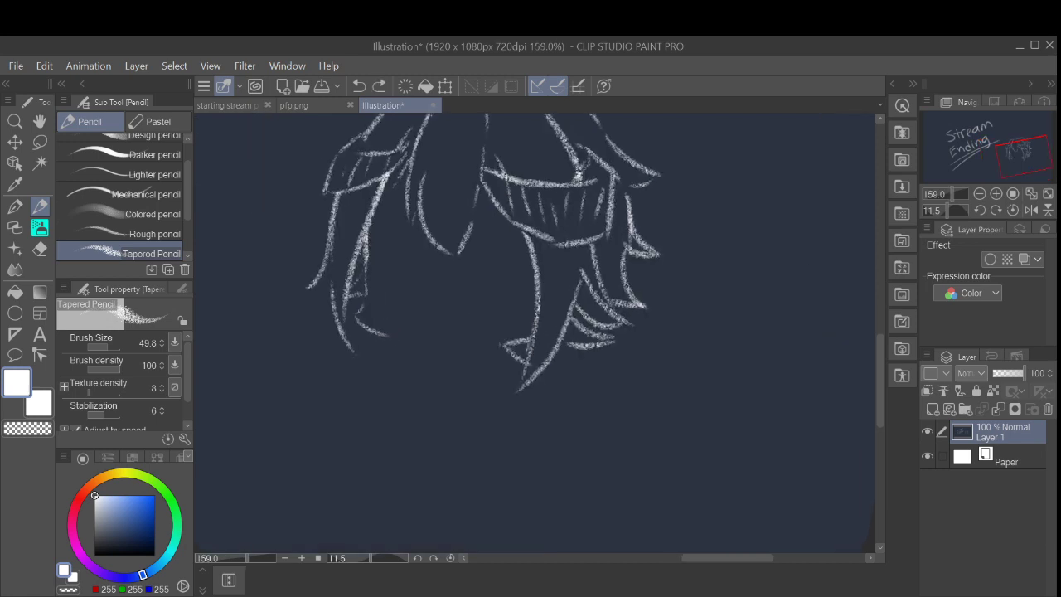
{"action": "mouse_move", "coordinate": [367, 232]}
{"action": "left_mouse_down"}
{"action": "mouse_move", "coordinate": [373, 304]}
{"action": "mouse_move", "coordinate": [410, 335]}
{"action": "left_mouse_up"}
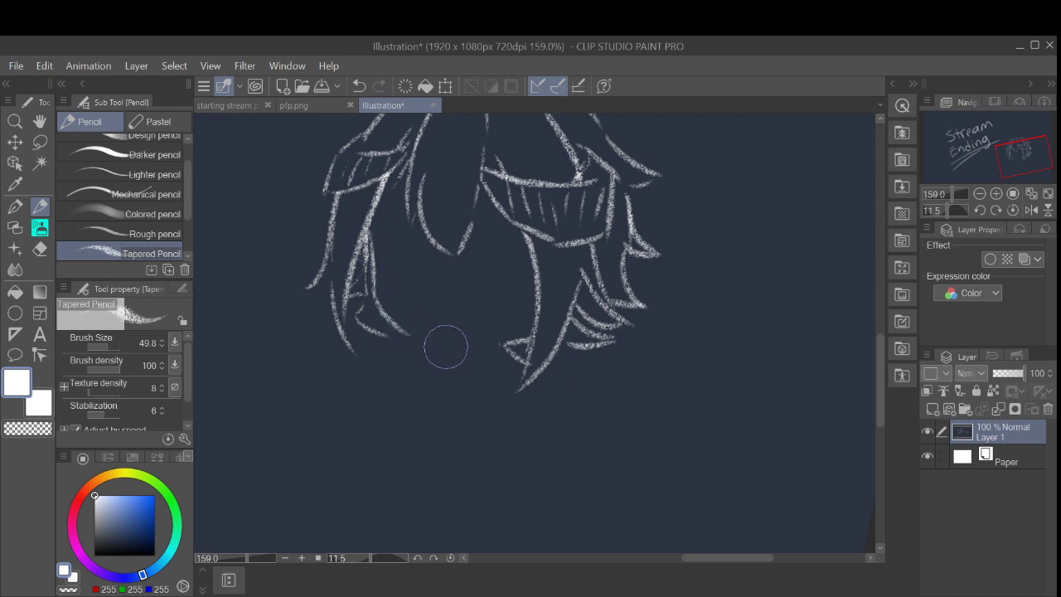
{"action": "key", "text": "ctrl+z"}
{"action": "mouse_move", "coordinate": [374, 290]}
{"action": "left_mouse_down"}
{"action": "mouse_move", "coordinate": [408, 330]}
{"action": "mouse_move", "coordinate": [465, 336]}
{"action": "left_mouse_up"}
{"action": "left_click_drag", "start_coordinate": [474, 226], "coordinate": [461, 252]}
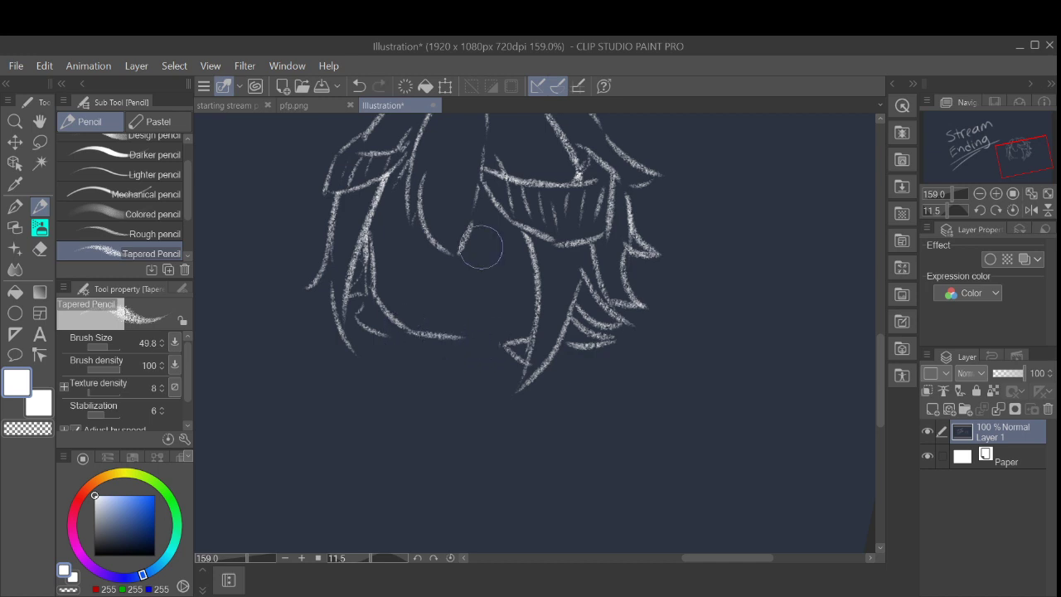
{"action": "key", "text": "ctrl+z"}
{"action": "key", "text": "ctrl+z"}
Step: Draw the jaw curve from the left side lock with short neck strokes, and return the canvas rotation to 0 degrees
{"action": "mouse_move", "coordinate": [401, 326]}
{"action": "left_mouse_down"}
{"action": "mouse_move", "coordinate": [450, 340]}
{"action": "mouse_move", "coordinate": [445, 364]}
{"action": "mouse_move", "coordinate": [520, 337]}
{"action": "mouse_move", "coordinate": [484, 358]}
{"action": "left_mouse_up"}
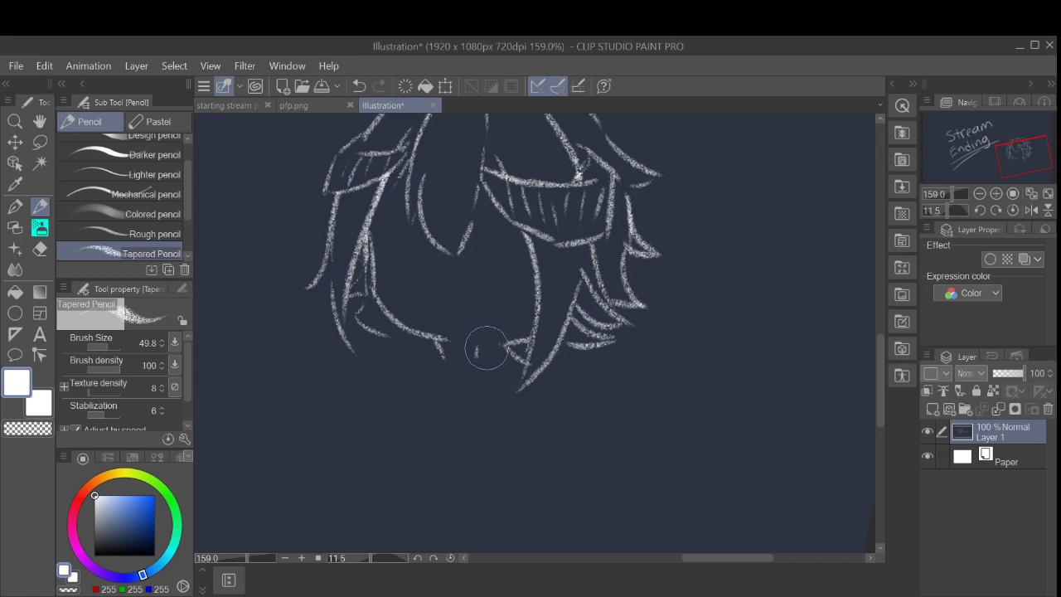
{"action": "scroll", "coordinate": [539, 298], "scroll_direction": "down", "scroll_amount": 5}
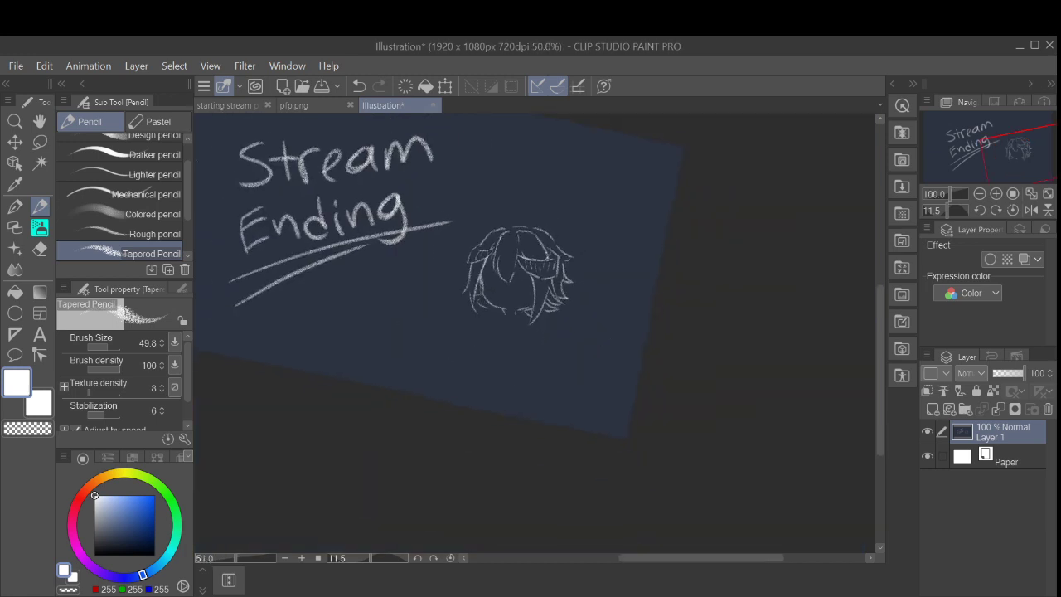
{"action": "scroll", "coordinate": [540, 299], "scroll_direction": "up", "scroll_amount": 2}
{"action": "key", "text": "minus"}
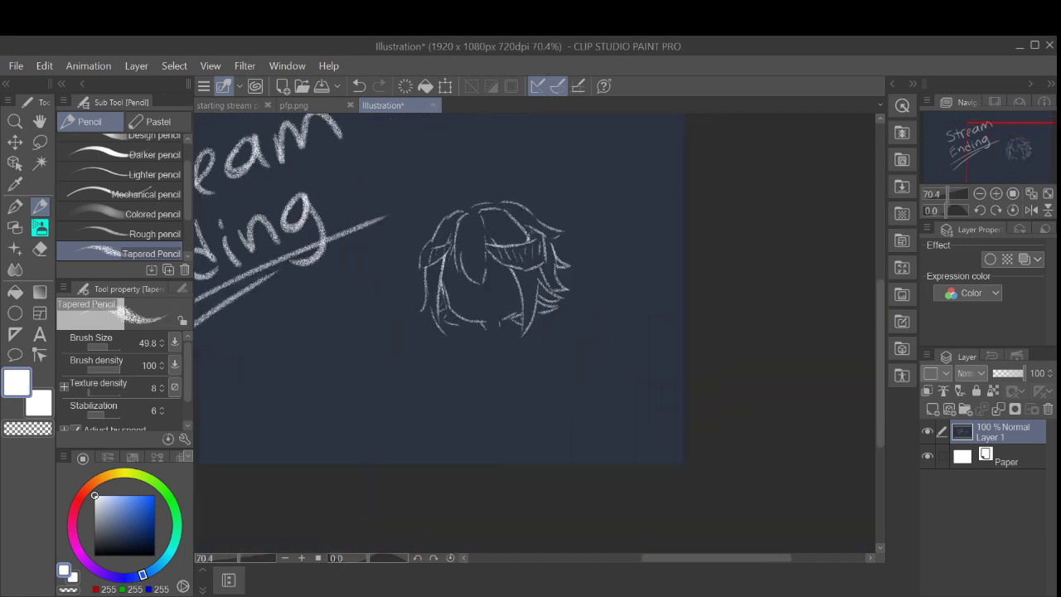
Step: Add small flicks to the outer hair and reinforce the two neck strokes, undoing the extra stroke by the left cheek
{"action": "scroll", "coordinate": [508, 285], "scroll_direction": "up", "scroll_amount": 3}
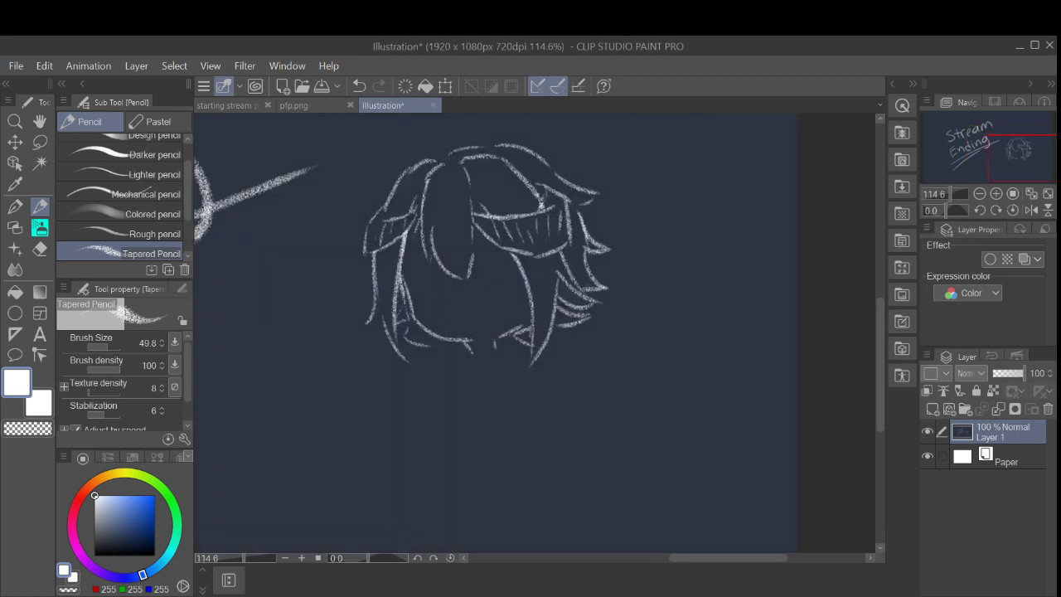
{"action": "left_click_drag", "start_coordinate": [571, 249], "coordinate": [591, 257]}
{"action": "left_click_drag", "start_coordinate": [497, 341], "coordinate": [499, 353]}
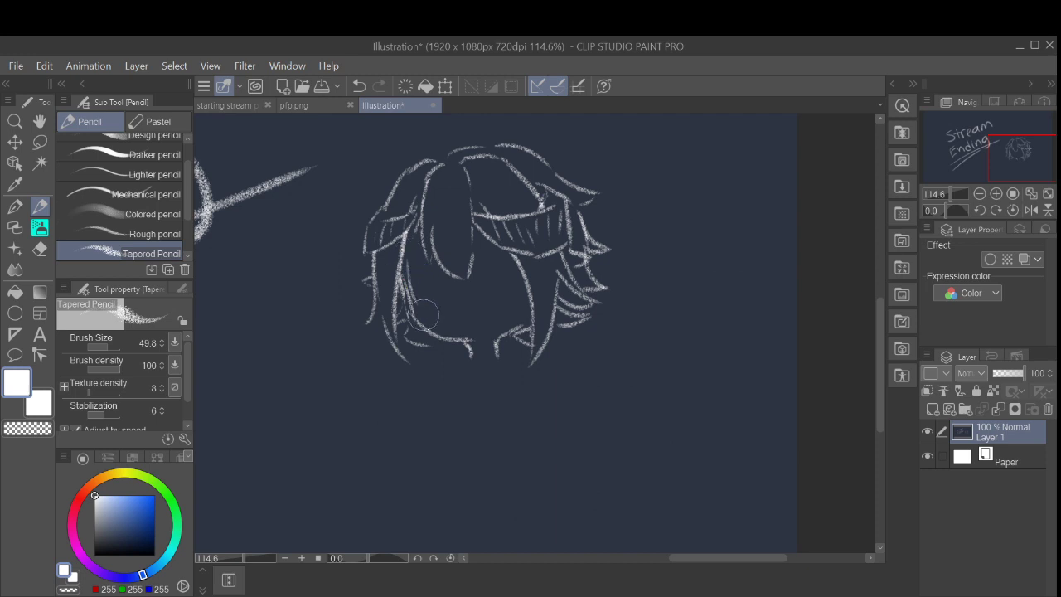
{"action": "key", "text": "ctrl+z"}
Step: Try a slanted line across the lower face with a vertical edge by the right side lock and undo it
{"action": "left_click_drag", "start_coordinate": [420, 317], "coordinate": [520, 305]}
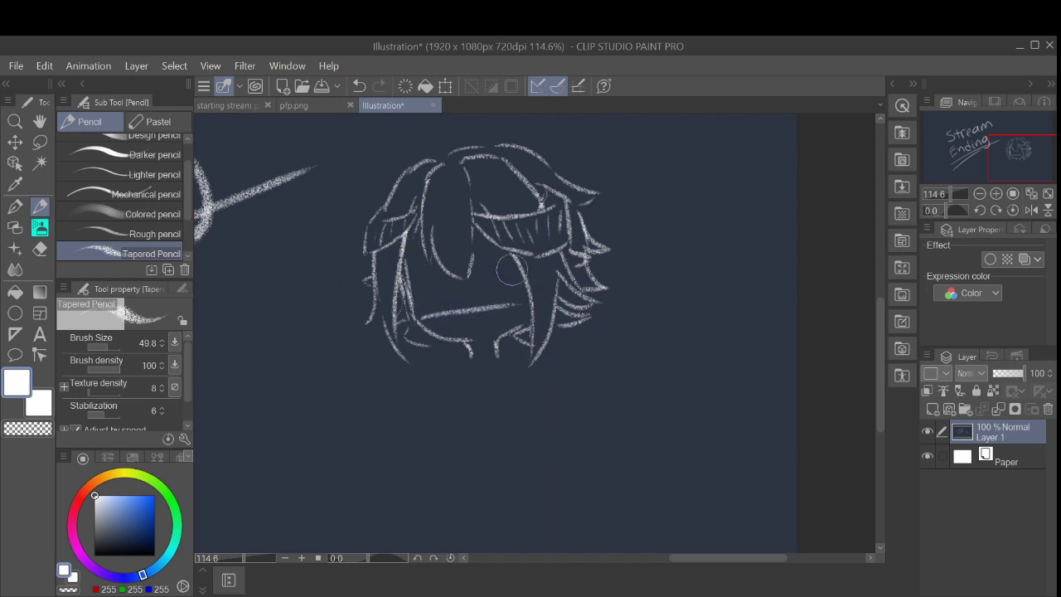
{"action": "key", "text": "ctrl+z"}
{"action": "mouse_move", "coordinate": [506, 254]}
{"action": "left_mouse_down"}
{"action": "mouse_move", "coordinate": [515, 321]}
{"action": "mouse_move", "coordinate": [428, 318]}
{"action": "left_mouse_up"}
{"action": "key", "text": "ctrl+z"}
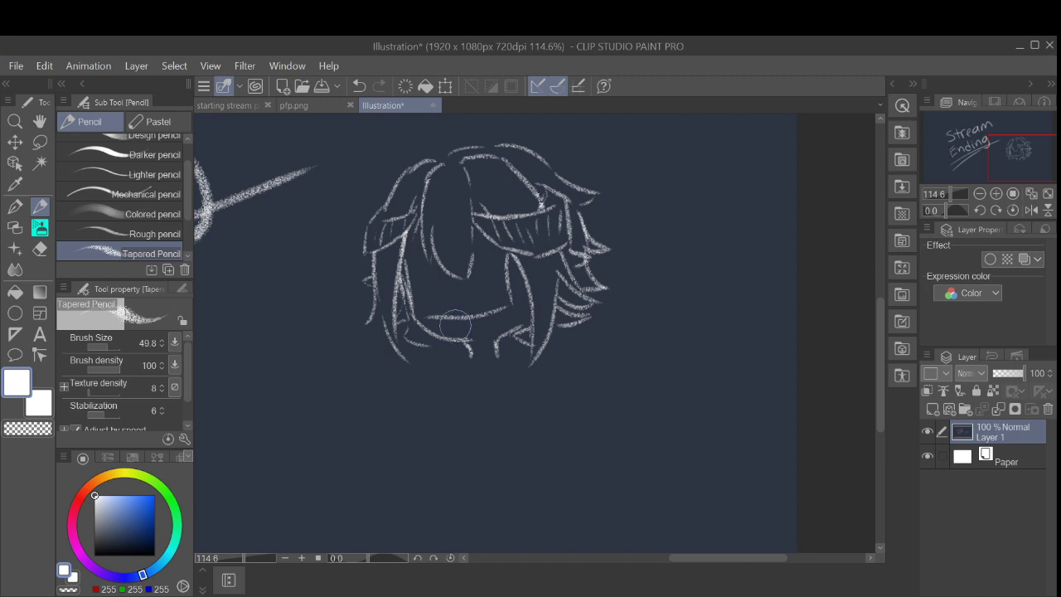
{"action": "scroll", "coordinate": [503, 312], "scroll_direction": "down", "scroll_amount": 1}
{"action": "scroll", "coordinate": [510, 313], "scroll_direction": "down", "scroll_amount": 1}
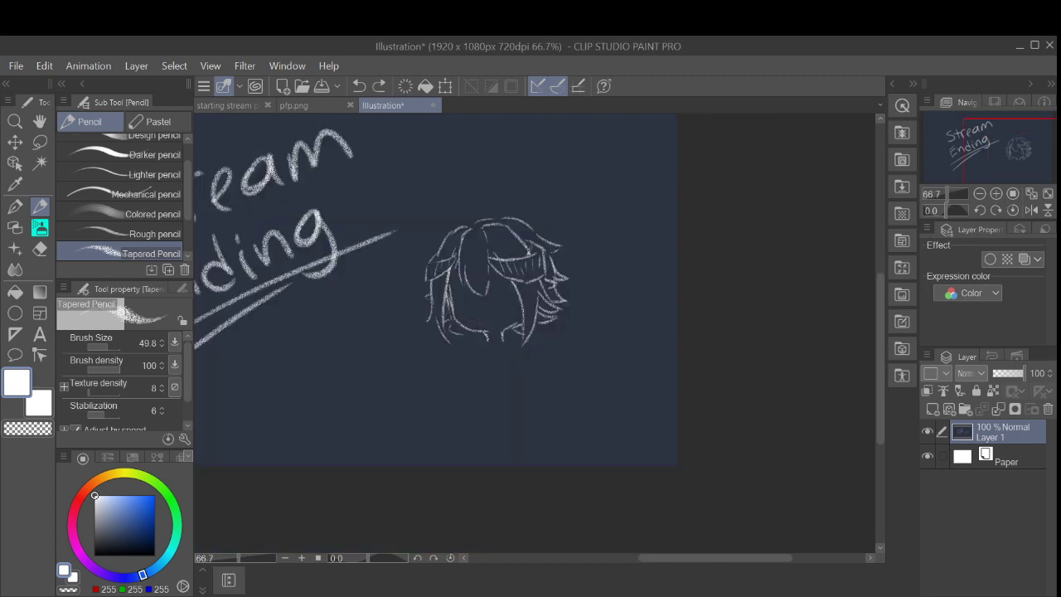
Step: Draw a slanted line across the lower face with a vertical right edge, and two small marks below it
{"action": "mouse_move", "coordinate": [517, 285]}
{"action": "left_mouse_down"}
{"action": "mouse_move", "coordinate": [472, 328]}
{"action": "mouse_move", "coordinate": [507, 310]}
{"action": "left_mouse_up"}
{"action": "scroll", "coordinate": [521, 311], "scroll_direction": "up", "scroll_amount": 3}
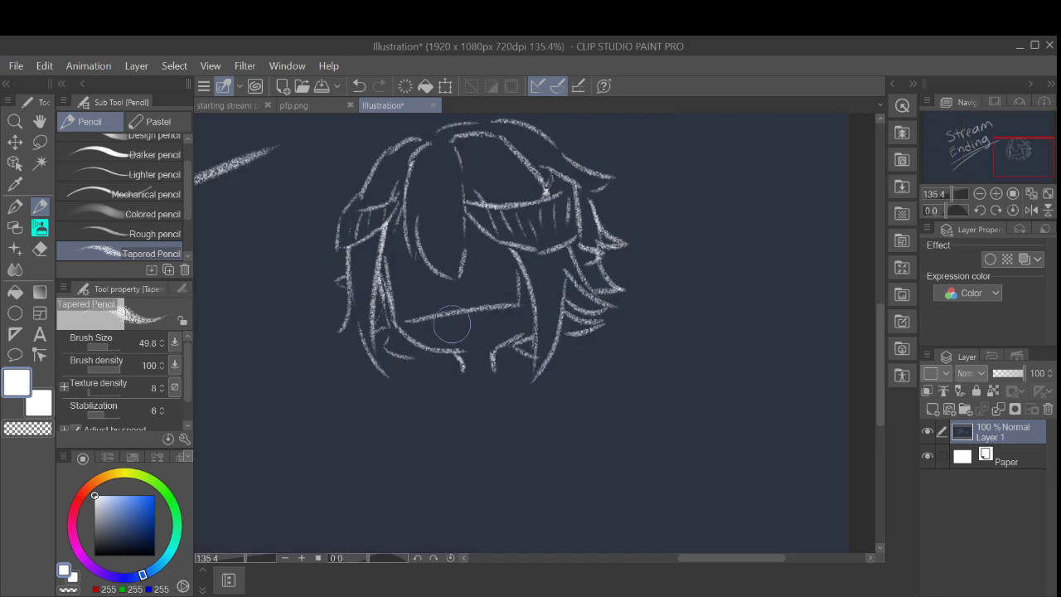
{"action": "left_click_drag", "start_coordinate": [450, 326], "coordinate": [470, 331]}
{"action": "left_click_drag", "start_coordinate": [469, 325], "coordinate": [511, 329]}
Step: Add thin strands beside the central bang and draw the two eyes with short strokes above the slanted line
{"action": "left_click_drag", "start_coordinate": [429, 237], "coordinate": [418, 305]}
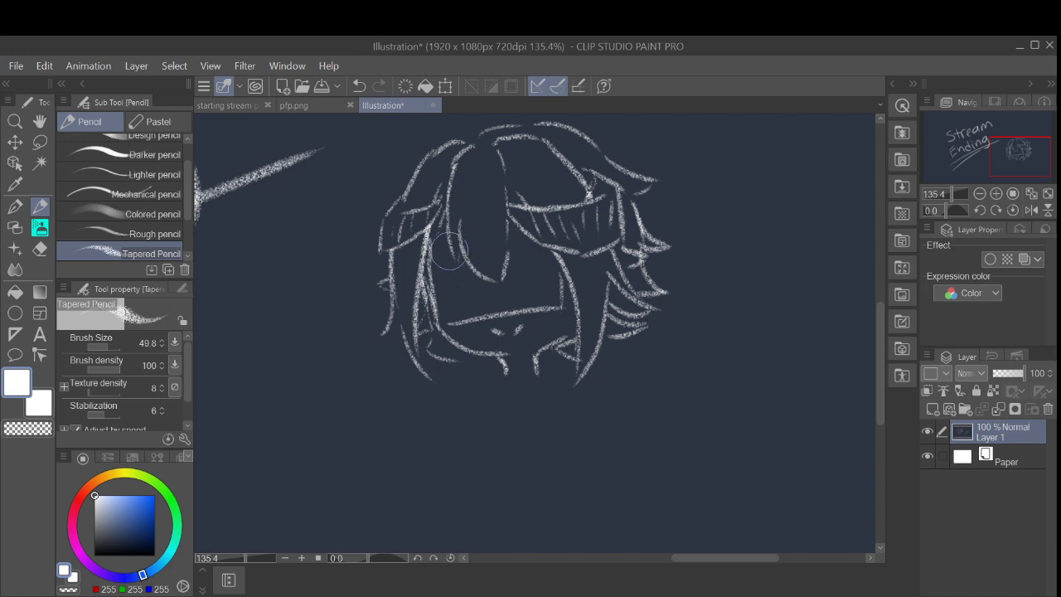
{"action": "mouse_move", "coordinate": [450, 266]}
{"action": "left_mouse_down"}
{"action": "mouse_move", "coordinate": [469, 290]}
{"action": "mouse_move", "coordinate": [461, 281]}
{"action": "mouse_move", "coordinate": [476, 284]}
{"action": "mouse_move", "coordinate": [456, 297]}
{"action": "mouse_move", "coordinate": [494, 293]}
{"action": "mouse_move", "coordinate": [528, 265]}
{"action": "mouse_move", "coordinate": [529, 249]}
{"action": "mouse_move", "coordinate": [535, 276]}
{"action": "left_mouse_up"}
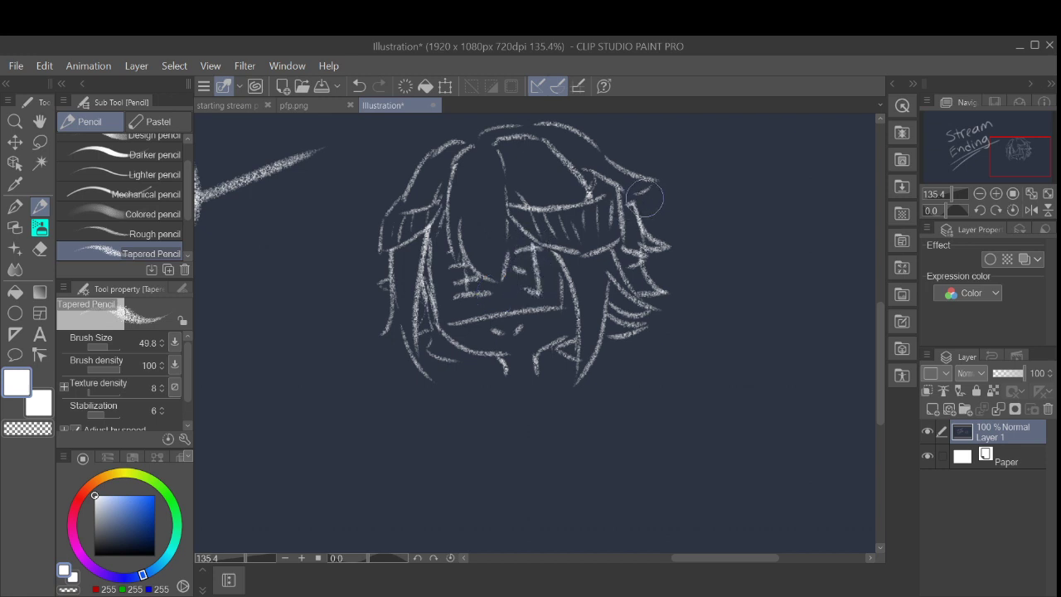
Step: Add flicks to the right hair edge and short hatching strokes on the crown and left side of the hair
{"action": "left_click_drag", "start_coordinate": [640, 198], "coordinate": [658, 206]}
{"action": "scroll", "coordinate": [615, 300], "scroll_direction": "down", "scroll_amount": 3}
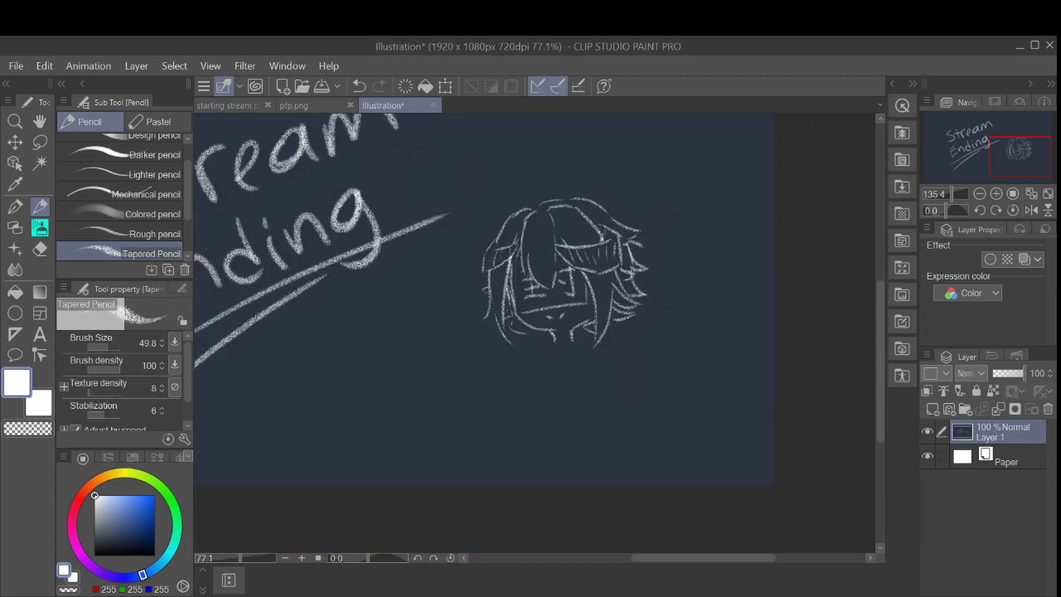
{"action": "scroll", "coordinate": [591, 306], "scroll_direction": "up", "scroll_amount": 2}
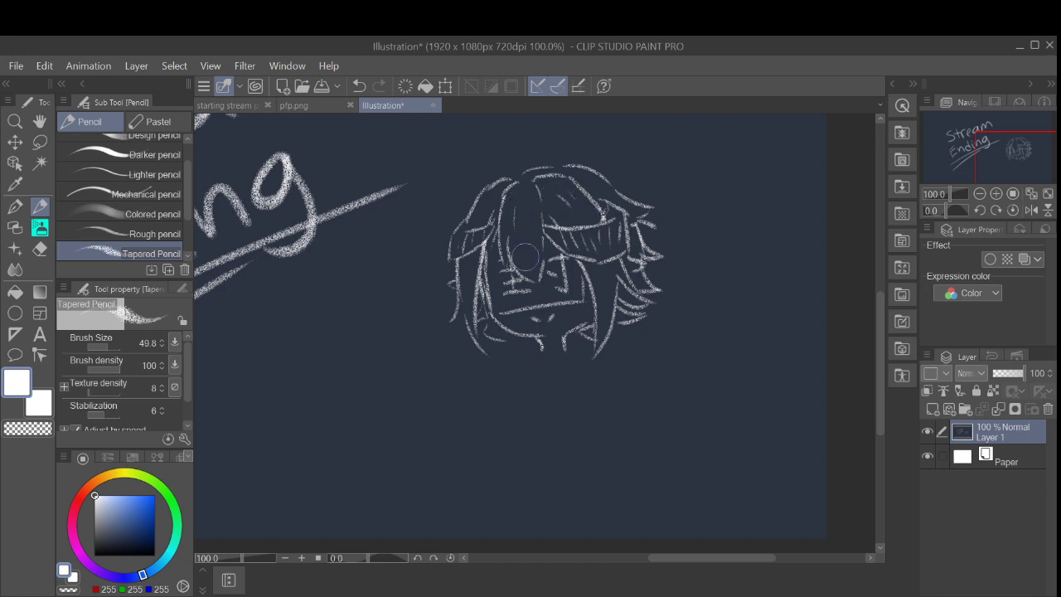
{"action": "mouse_move", "coordinate": [564, 191]}
{"action": "left_mouse_down"}
{"action": "mouse_move", "coordinate": [585, 217]}
{"action": "mouse_move", "coordinate": [572, 214]}
{"action": "left_mouse_up"}
{"action": "mouse_move", "coordinate": [468, 217]}
{"action": "left_mouse_down"}
{"action": "mouse_move", "coordinate": [466, 237]}
{"action": "mouse_move", "coordinate": [486, 225]}
{"action": "left_mouse_up"}
{"action": "key", "text": "ctrl+z"}
Step: Draw two round lobes side by side beneath the neck, undoing stray strokes
{"action": "mouse_move", "coordinate": [570, 347]}
{"action": "left_mouse_down"}
{"action": "mouse_move", "coordinate": [553, 364]}
{"action": "mouse_move", "coordinate": [585, 359]}
{"action": "mouse_move", "coordinate": [541, 349]}
{"action": "mouse_move", "coordinate": [548, 364]}
{"action": "mouse_move", "coordinate": [528, 357]}
{"action": "mouse_move", "coordinate": [526, 367]}
{"action": "mouse_move", "coordinate": [581, 352]}
{"action": "mouse_move", "coordinate": [591, 369]}
{"action": "mouse_move", "coordinate": [572, 382]}
{"action": "mouse_move", "coordinate": [554, 370]}
{"action": "mouse_move", "coordinate": [564, 366]}
{"action": "mouse_move", "coordinate": [564, 377]}
{"action": "left_mouse_up"}
{"action": "key", "text": "ctrl+z"}
{"action": "key", "text": "ctrl+z"}
{"action": "key", "text": "ctrl+z"}
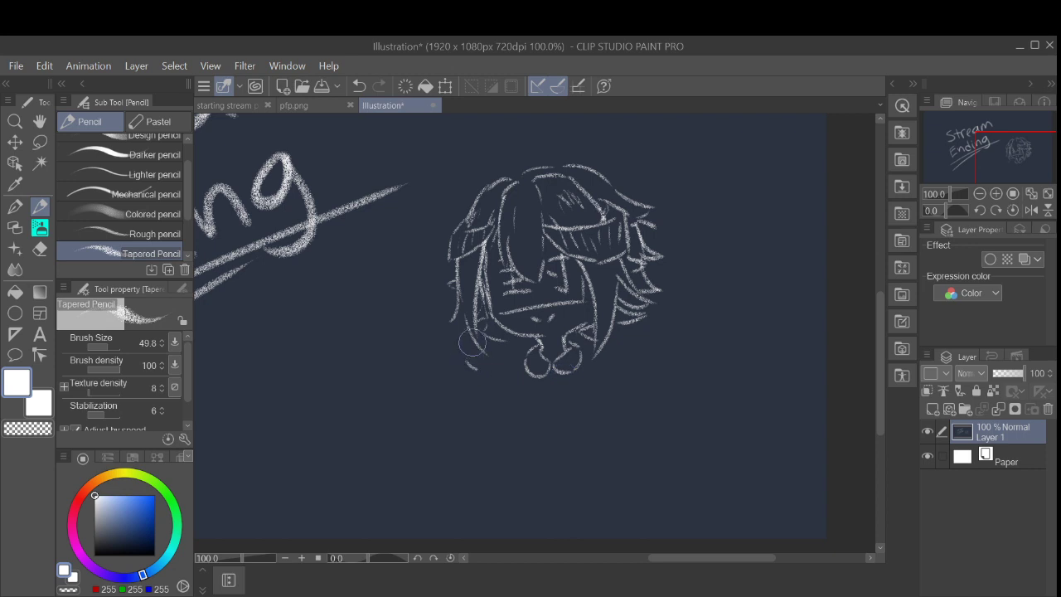
{"action": "key", "text": "ctrl+z"}
Step: Try a scalloped finger outline below the tip of the left side lock and undo it
{"action": "scroll", "coordinate": [514, 358], "scroll_direction": "up", "scroll_amount": 3}
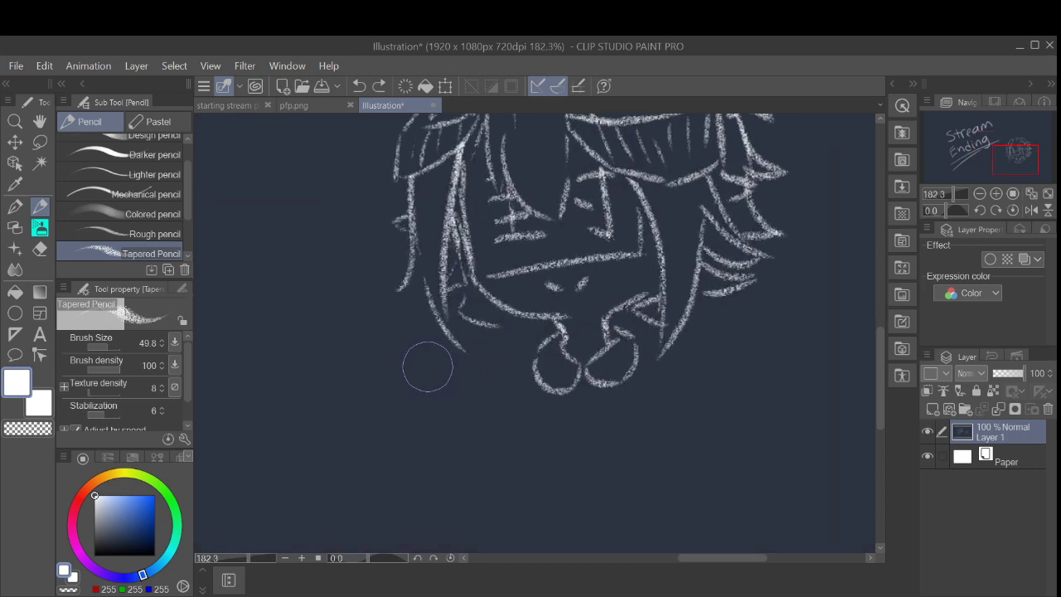
{"action": "mouse_move", "coordinate": [422, 372]}
{"action": "left_mouse_down"}
{"action": "mouse_move", "coordinate": [442, 364]}
{"action": "mouse_move", "coordinate": [437, 347]}
{"action": "mouse_move", "coordinate": [453, 364]}
{"action": "mouse_move", "coordinate": [463, 359]}
{"action": "mouse_move", "coordinate": [451, 369]}
{"action": "mouse_move", "coordinate": [473, 348]}
{"action": "mouse_move", "coordinate": [478, 371]}
{"action": "mouse_move", "coordinate": [417, 393]}
{"action": "left_mouse_up"}
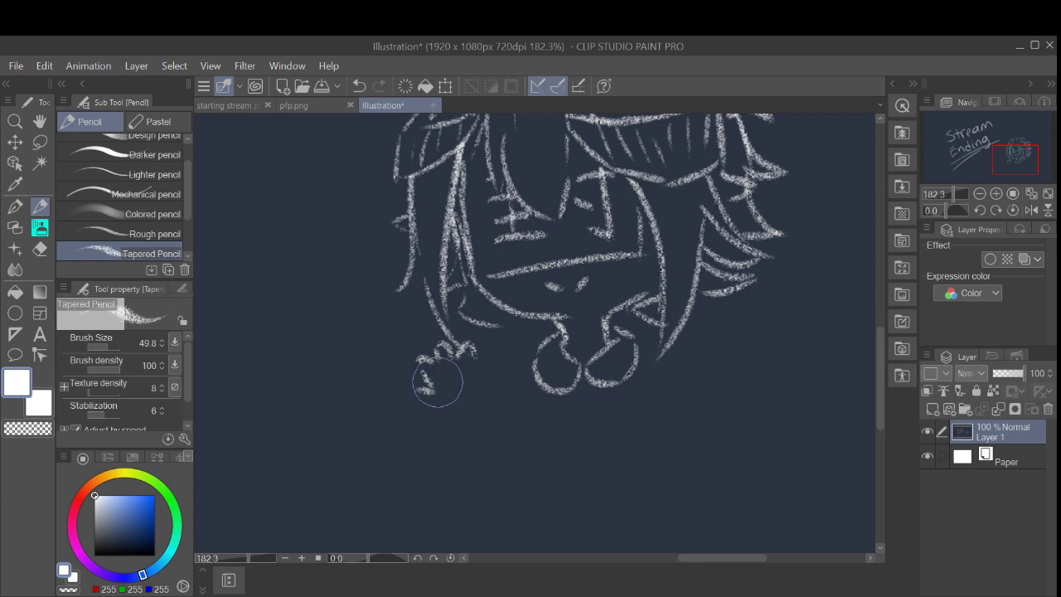
{"action": "key", "text": "ctrl+z"}
{"action": "mouse_move", "coordinate": [463, 335]}
{"action": "left_mouse_down"}
{"action": "mouse_move", "coordinate": [481, 374]}
{"action": "mouse_move", "coordinate": [426, 379]}
{"action": "mouse_move", "coordinate": [417, 386]}
{"action": "mouse_move", "coordinate": [427, 395]}
{"action": "left_mouse_up"}
{"action": "mouse_move", "coordinate": [483, 372]}
{"action": "left_mouse_down"}
{"action": "mouse_move", "coordinate": [502, 355]}
{"action": "mouse_move", "coordinate": [492, 389]}
{"action": "left_mouse_up"}
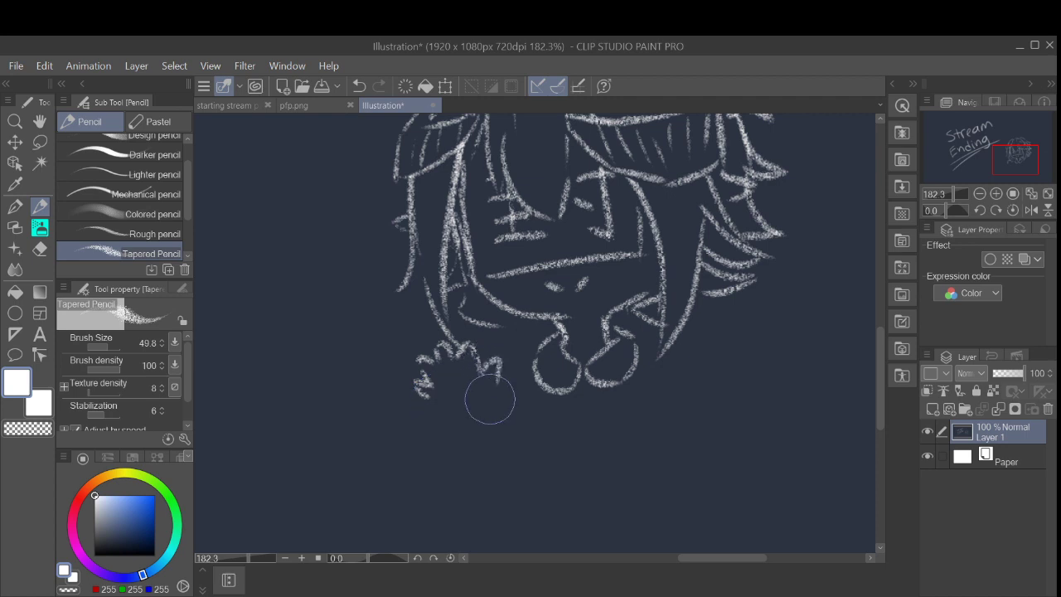
{"action": "key", "text": "ctrl+z"}
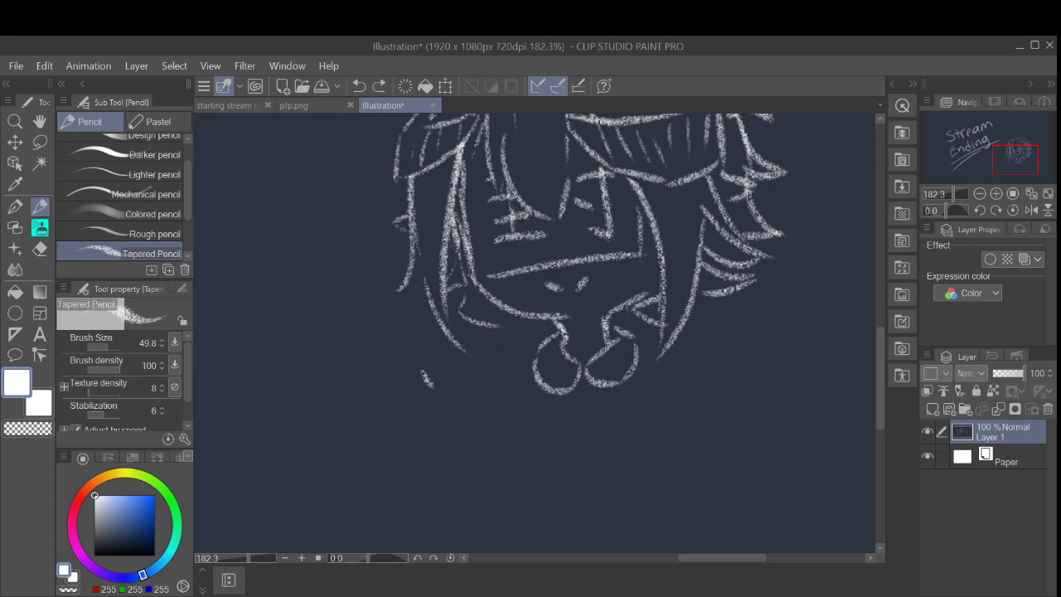
{"action": "mouse_move", "coordinate": [468, 371]}
{"action": "left_mouse_down"}
{"action": "mouse_move", "coordinate": [478, 363]}
{"action": "mouse_move", "coordinate": [476, 388]}
{"action": "mouse_move", "coordinate": [465, 359]}
{"action": "left_mouse_up"}
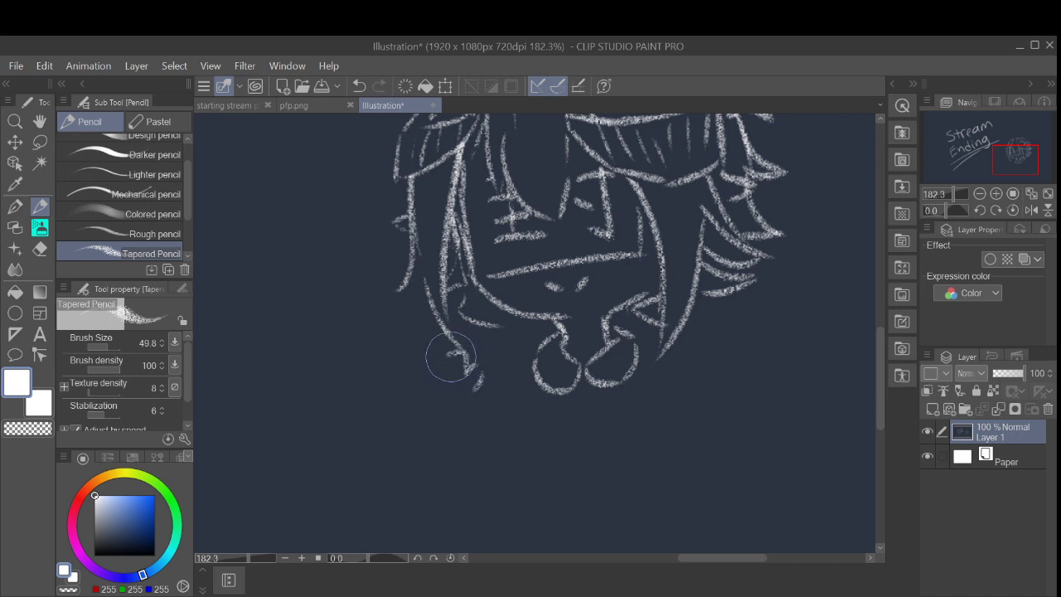
{"action": "key", "text": "ctrl+z"}
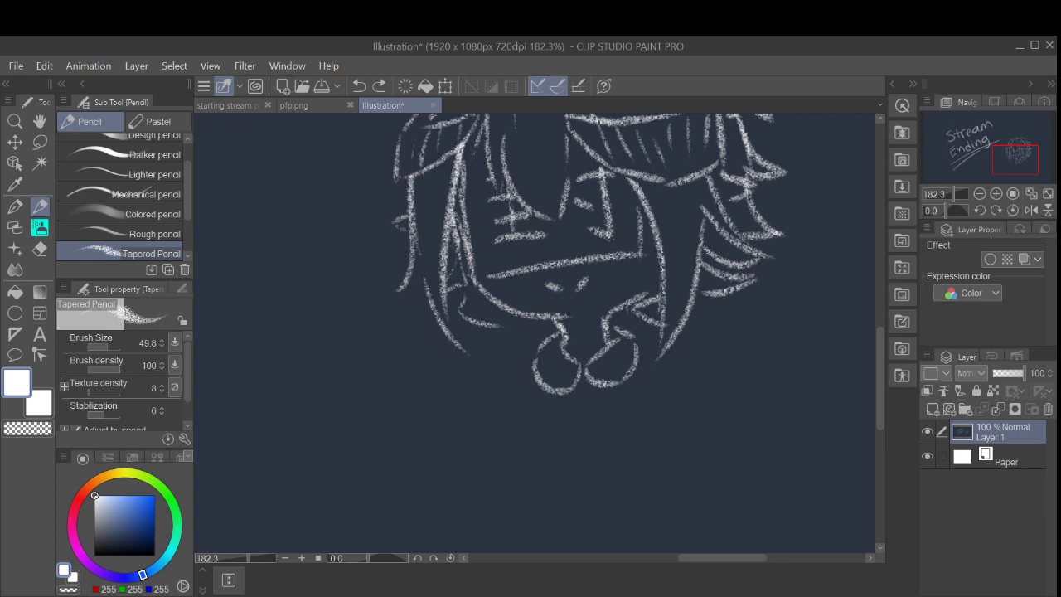
Step: Try a small spread hand at the lower left of the head and undo its strokes
{"action": "mouse_move", "coordinate": [429, 348]}
{"action": "left_mouse_down"}
{"action": "mouse_move", "coordinate": [425, 369]}
{"action": "mouse_move", "coordinate": [439, 378]}
{"action": "mouse_move", "coordinate": [396, 339]}
{"action": "mouse_move", "coordinate": [407, 359]}
{"action": "mouse_move", "coordinate": [360, 355]}
{"action": "mouse_move", "coordinate": [390, 375]}
{"action": "mouse_move", "coordinate": [360, 374]}
{"action": "mouse_move", "coordinate": [390, 386]}
{"action": "mouse_move", "coordinate": [372, 396]}
{"action": "mouse_move", "coordinate": [419, 406]}
{"action": "mouse_move", "coordinate": [431, 434]}
{"action": "left_mouse_up"}
{"action": "key", "text": "ctrl+minus"}
{"action": "key", "text": "ctrl+minus"}
{"action": "key", "text": "ctrl+minus"}
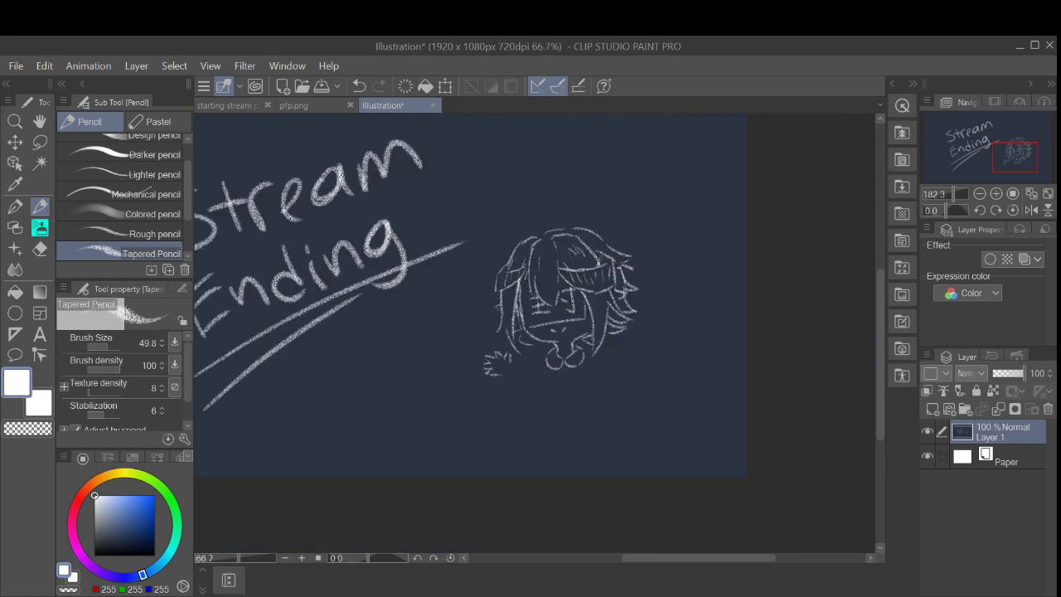
{"action": "key", "text": "ctrl+z"}
{"action": "left_click_drag", "start_coordinate": [621, 371], "coordinate": [623, 365]}
{"action": "key", "text": "ctrl+z"}
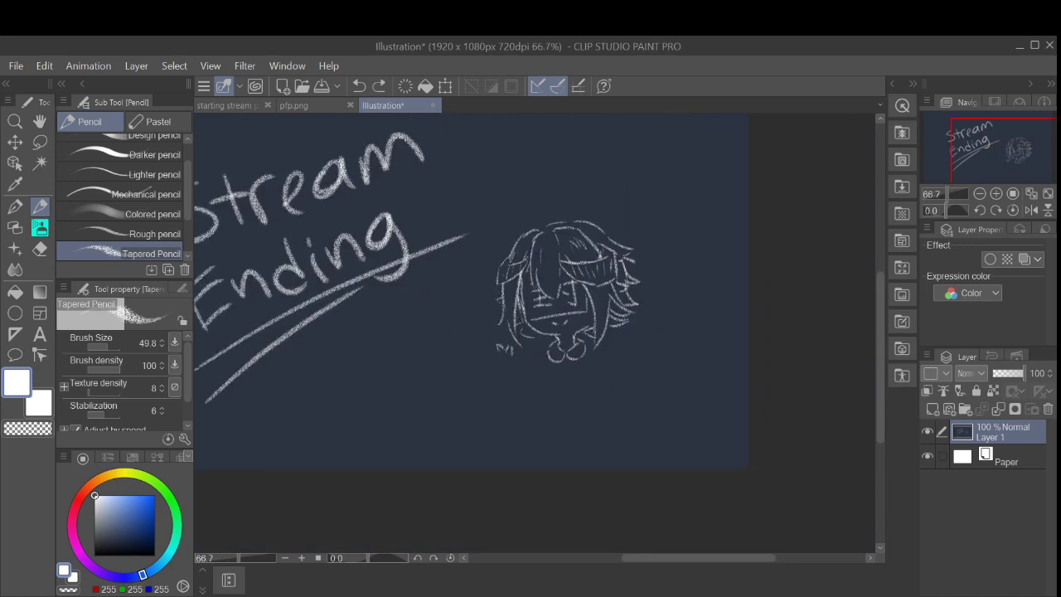
Step: Try further hand outlines with rounded fingers closer beneath the left side lock and undo them
{"action": "scroll", "coordinate": [603, 320], "scroll_direction": "up", "scroll_amount": 2}
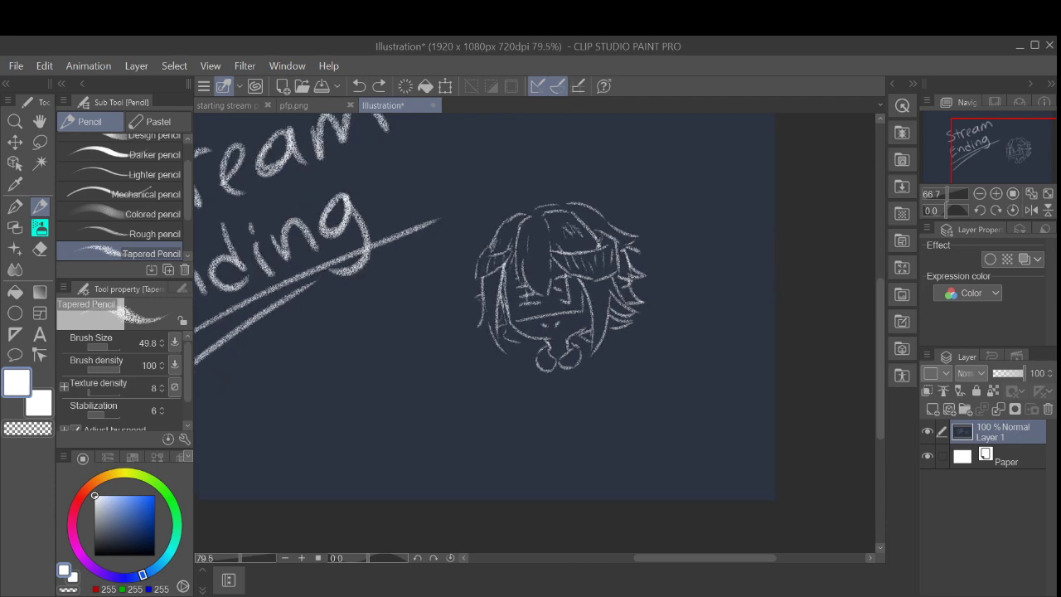
{"action": "scroll", "coordinate": [621, 287], "scroll_direction": "up", "scroll_amount": 1}
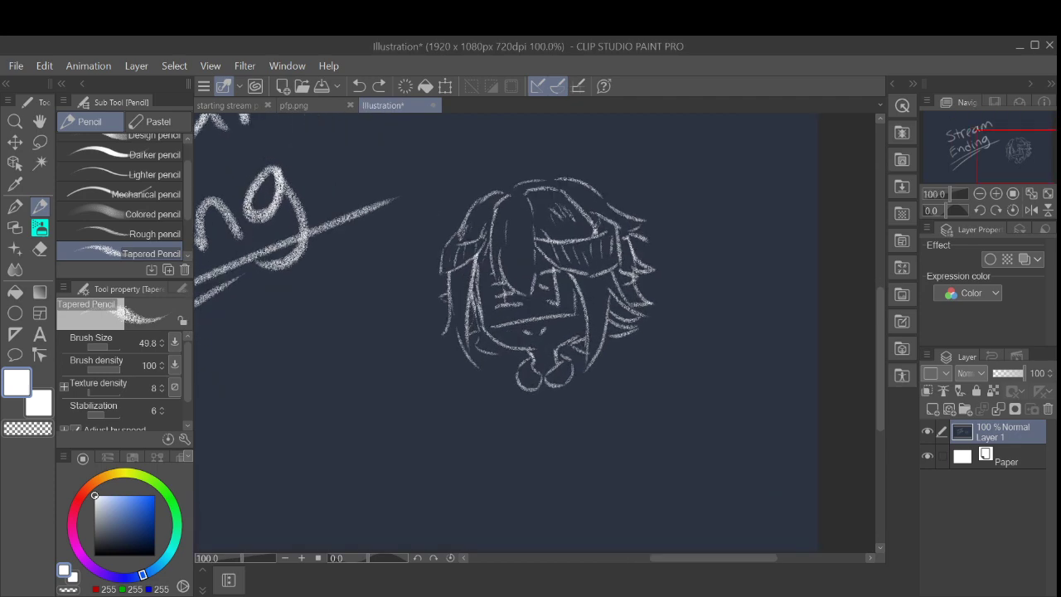
{"action": "scroll", "coordinate": [547, 282], "scroll_direction": "up", "scroll_amount": 2}
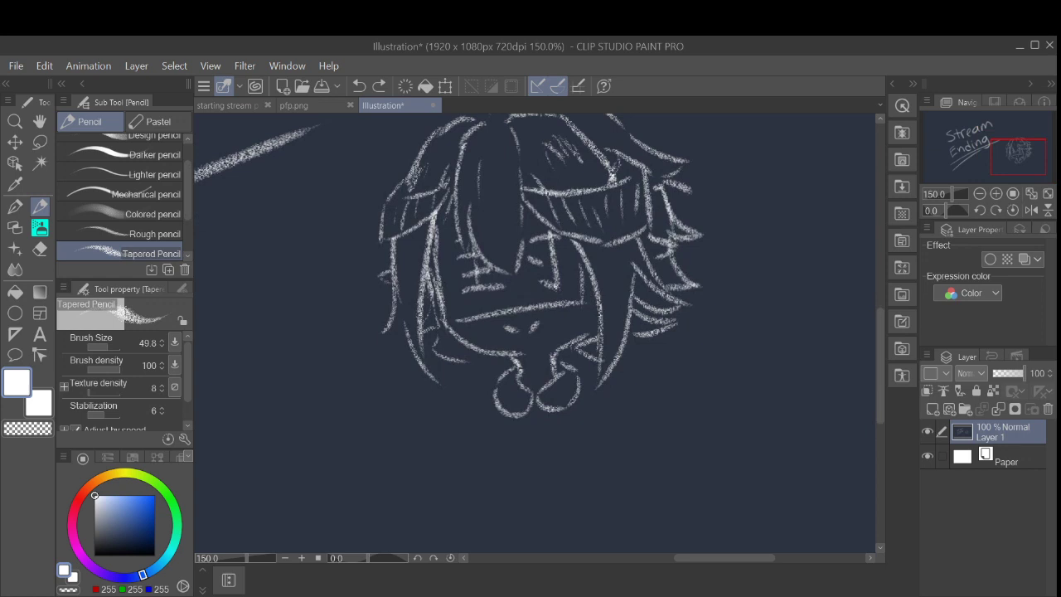
{"action": "mouse_move", "coordinate": [452, 381]}
{"action": "left_mouse_down"}
{"action": "mouse_move", "coordinate": [469, 396]}
{"action": "mouse_move", "coordinate": [450, 376]}
{"action": "mouse_move", "coordinate": [439, 380]}
{"action": "mouse_move", "coordinate": [421, 396]}
{"action": "mouse_move", "coordinate": [431, 412]}
{"action": "mouse_move", "coordinate": [412, 377]}
{"action": "left_mouse_up"}
{"action": "key", "text": "ctrl+z"}
{"action": "key", "text": "ctrl+z"}
{"action": "key", "text": "ctrl+z"}
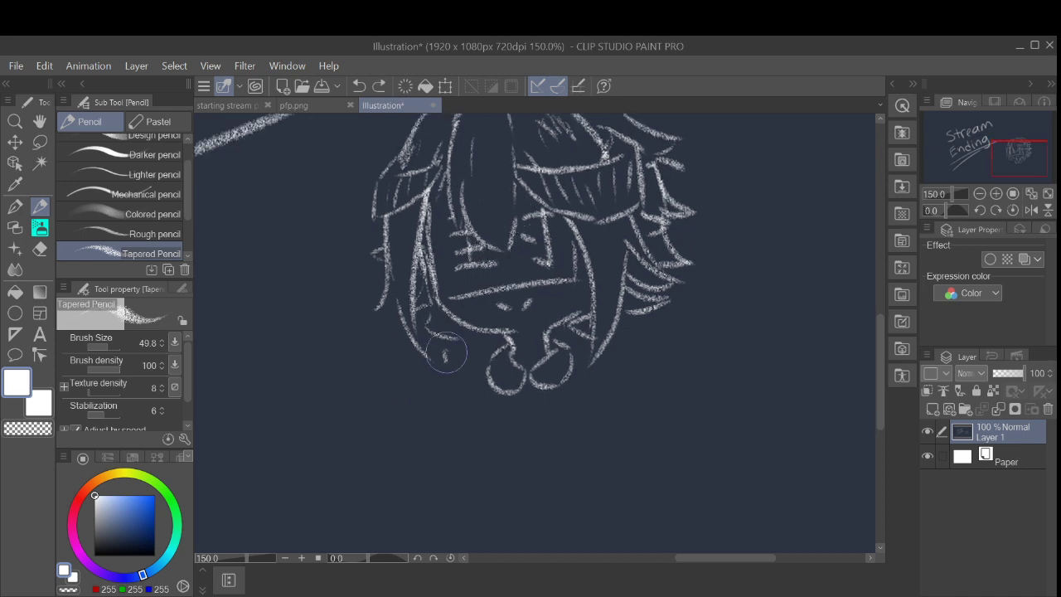
{"action": "mouse_move", "coordinate": [447, 354]}
{"action": "left_mouse_down"}
{"action": "mouse_move", "coordinate": [427, 372]}
{"action": "mouse_move", "coordinate": [401, 364]}
{"action": "mouse_move", "coordinate": [410, 384]}
{"action": "mouse_move", "coordinate": [400, 389]}
{"action": "mouse_move", "coordinate": [437, 412]}
{"action": "left_mouse_up"}
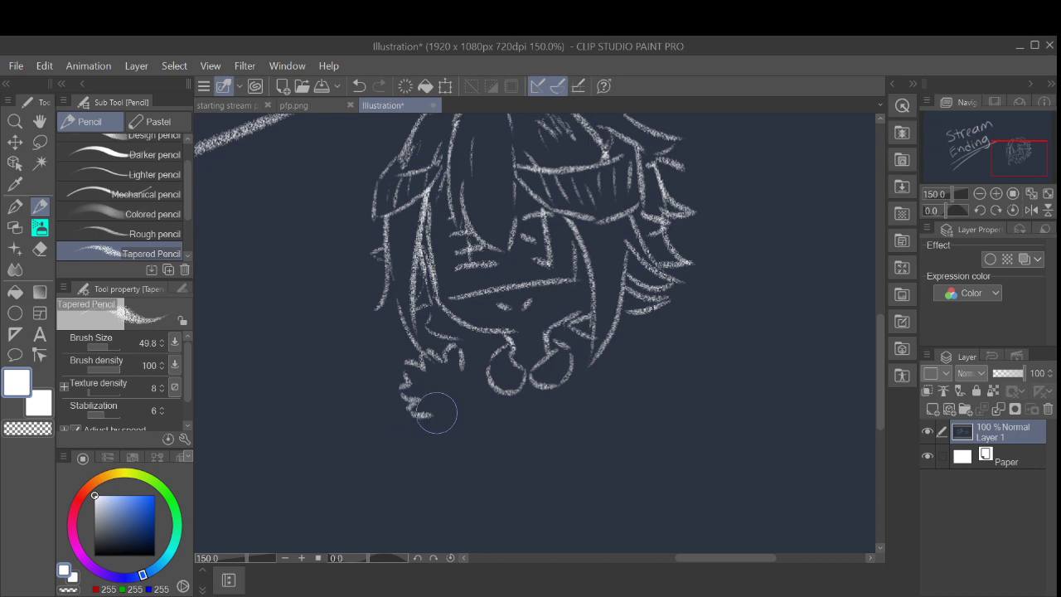
{"action": "key", "text": "ctrl+z"}
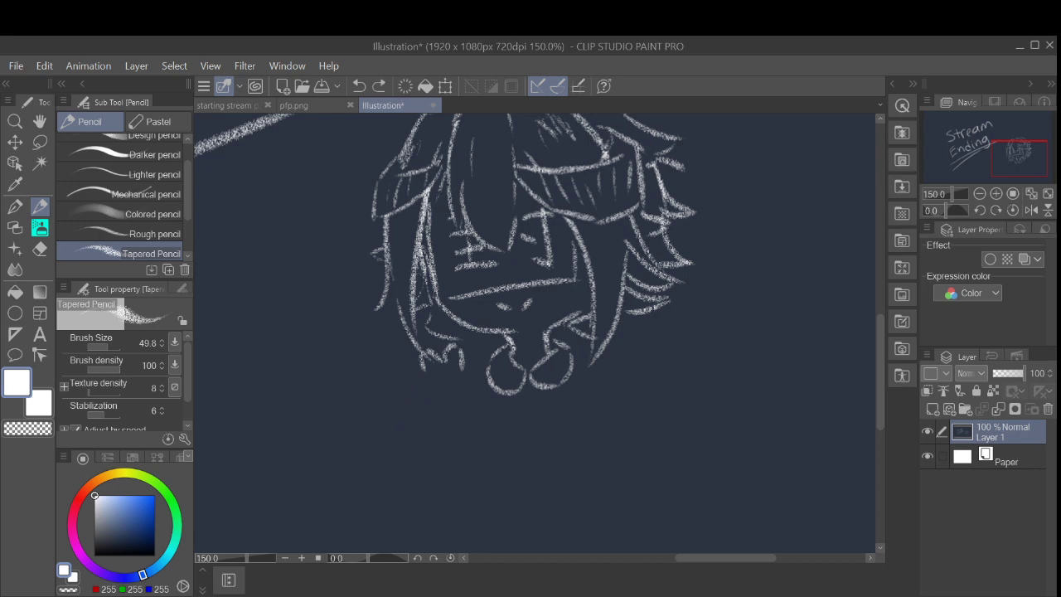
{"action": "key", "text": "ctrl+z"}
{"action": "key", "text": "ctrl+z"}
{"action": "scroll", "coordinate": [511, 308], "scroll_direction": "down", "scroll_amount": 3}
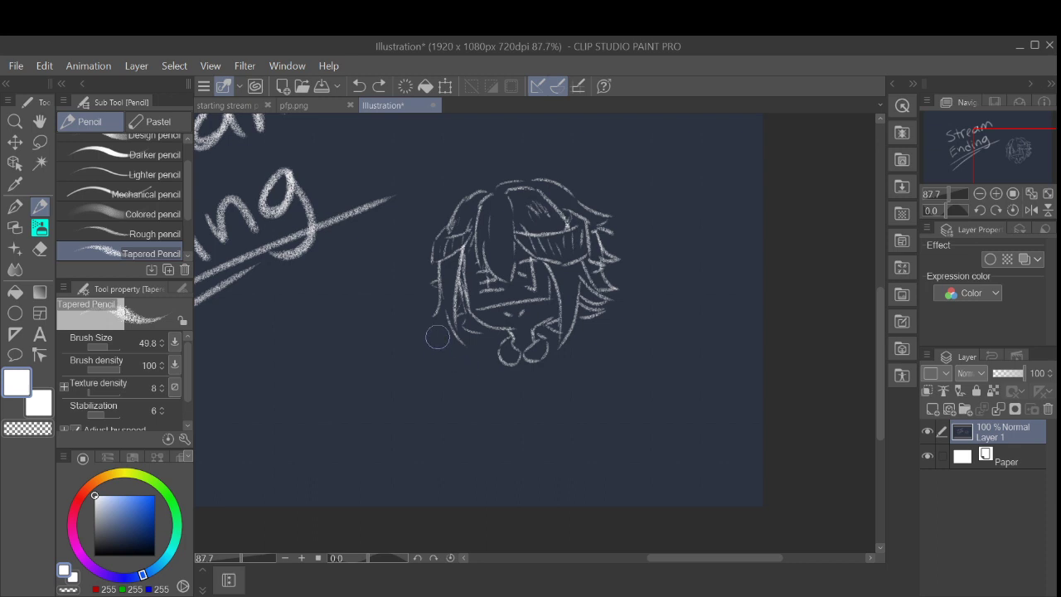
Step: Draw a small raised hand outline with bumpy fingers between the left side lock and the left round lobe
{"action": "left_click_drag", "start_coordinate": [443, 340], "coordinate": [452, 348]}
{"action": "scroll", "coordinate": [493, 335], "scroll_direction": "up", "scroll_amount": 3}
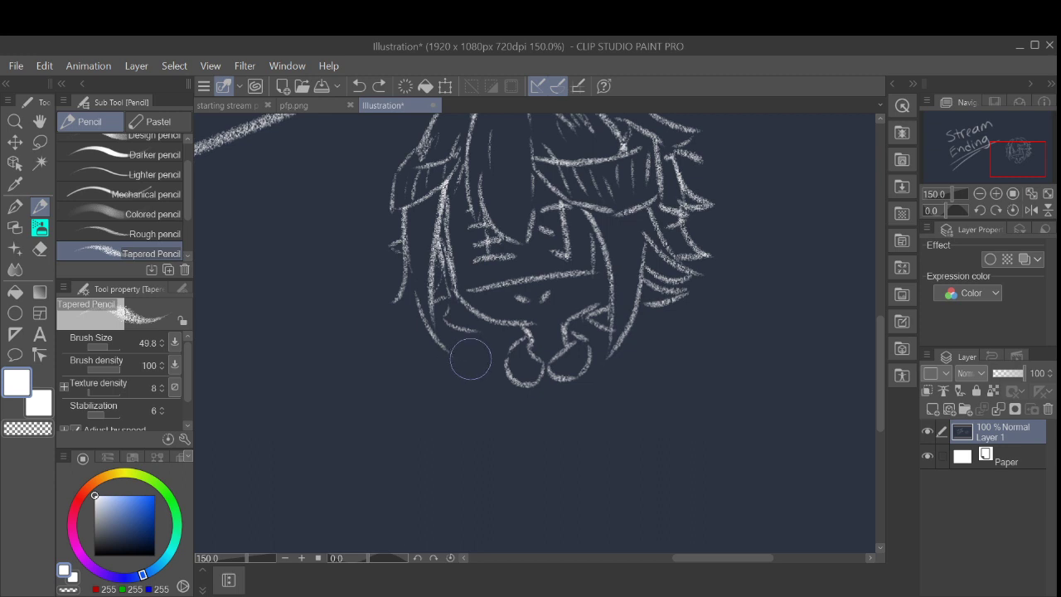
{"action": "mouse_move", "coordinate": [469, 343]}
{"action": "left_mouse_down"}
{"action": "mouse_move", "coordinate": [484, 368]}
{"action": "mouse_move", "coordinate": [450, 348]}
{"action": "mouse_move", "coordinate": [453, 364]}
{"action": "mouse_move", "coordinate": [433, 364]}
{"action": "mouse_move", "coordinate": [444, 373]}
{"action": "mouse_move", "coordinate": [439, 384]}
{"action": "mouse_move", "coordinate": [475, 389]}
{"action": "left_mouse_up"}
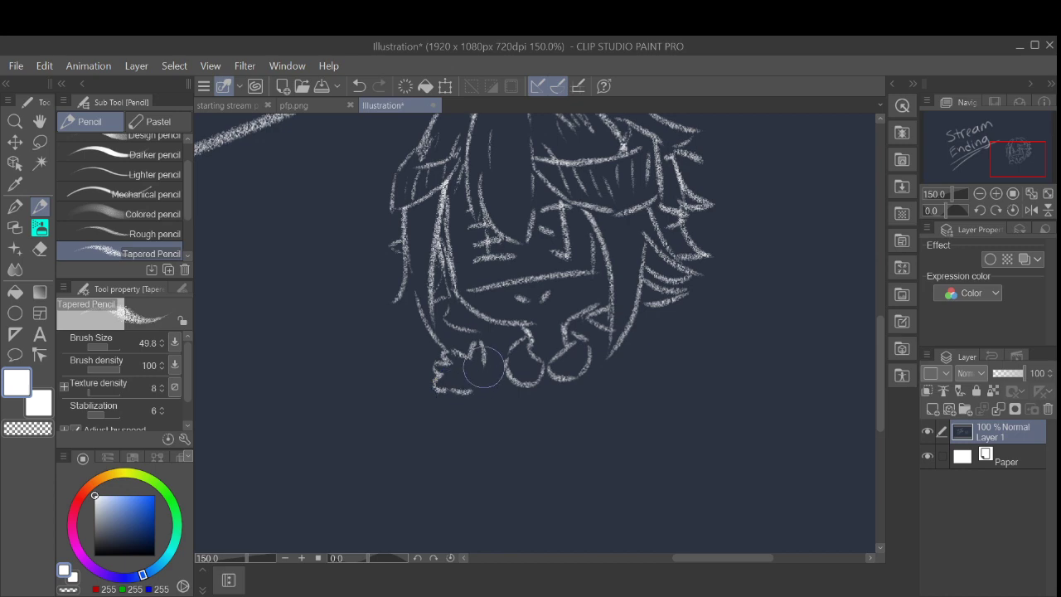
{"action": "scroll", "coordinate": [540, 345], "scroll_direction": "down", "scroll_amount": 3}
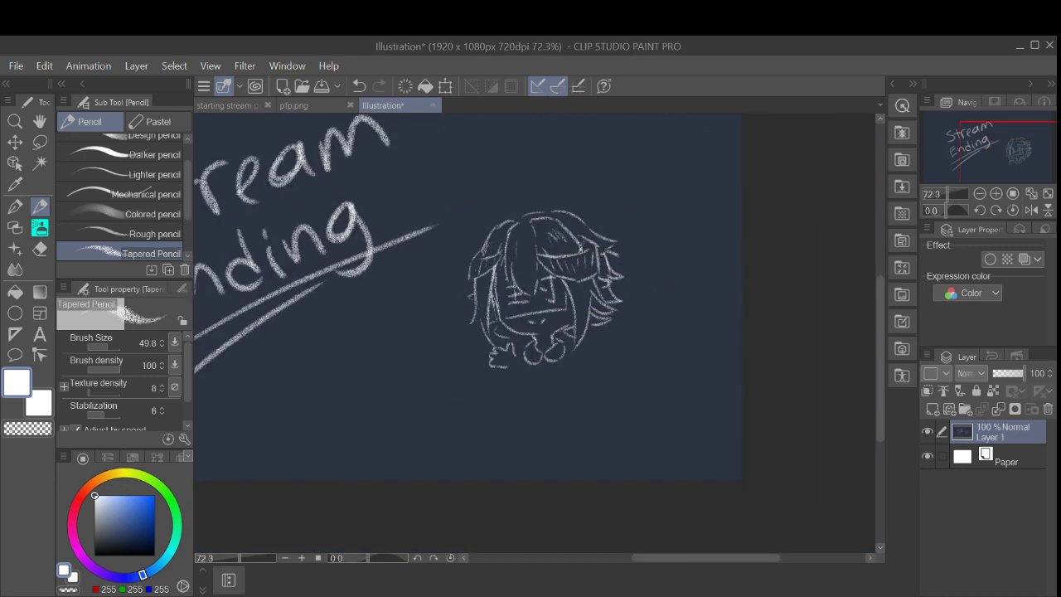
Step: Try a lower finger on the small hand, try a repositioned spread finger outline, and undo the hand strokes
{"action": "scroll", "coordinate": [547, 376], "scroll_direction": "up", "scroll_amount": 5}
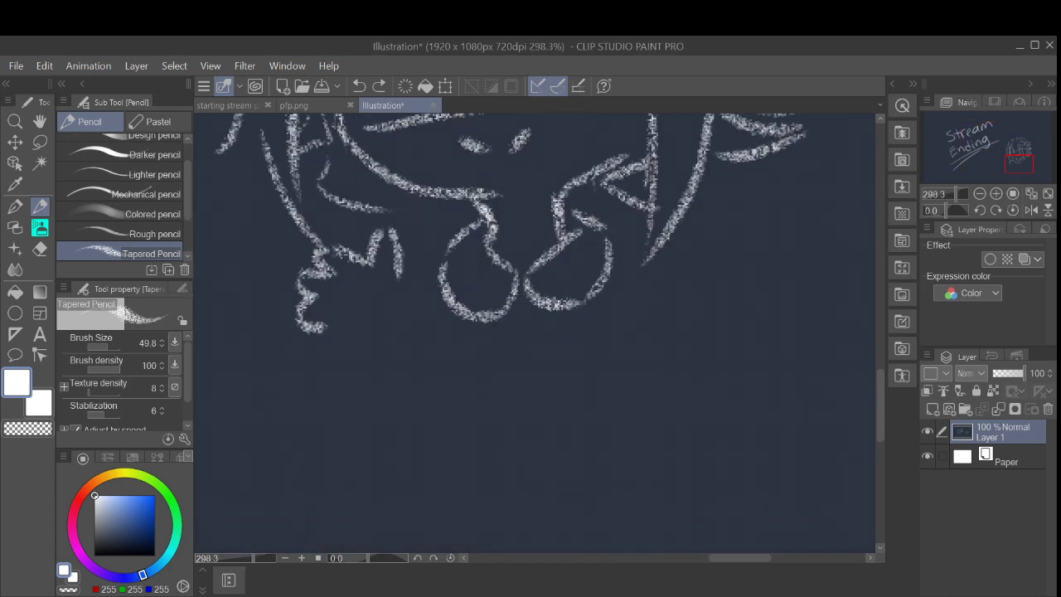
{"action": "left_click_drag", "start_coordinate": [315, 347], "coordinate": [348, 340]}
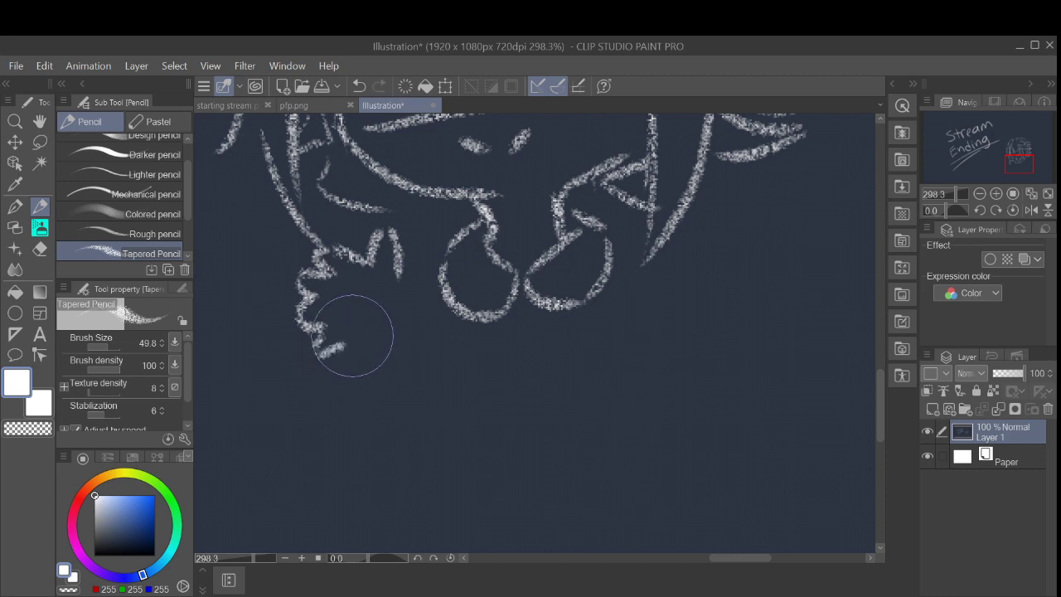
{"action": "scroll", "coordinate": [473, 321], "scroll_direction": "down", "scroll_amount": 4}
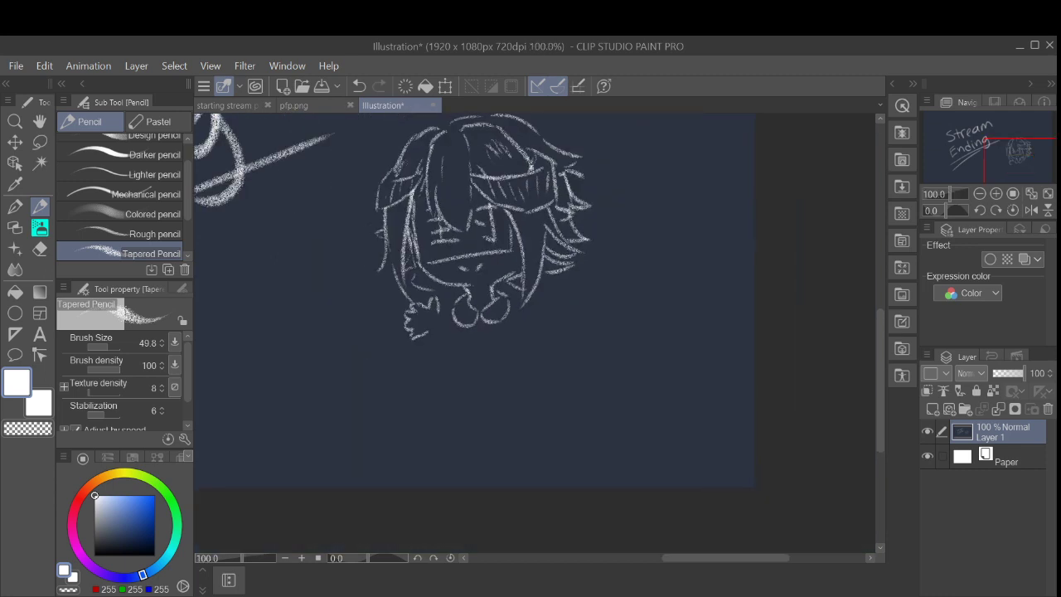
{"action": "key", "text": "ctrl+z"}
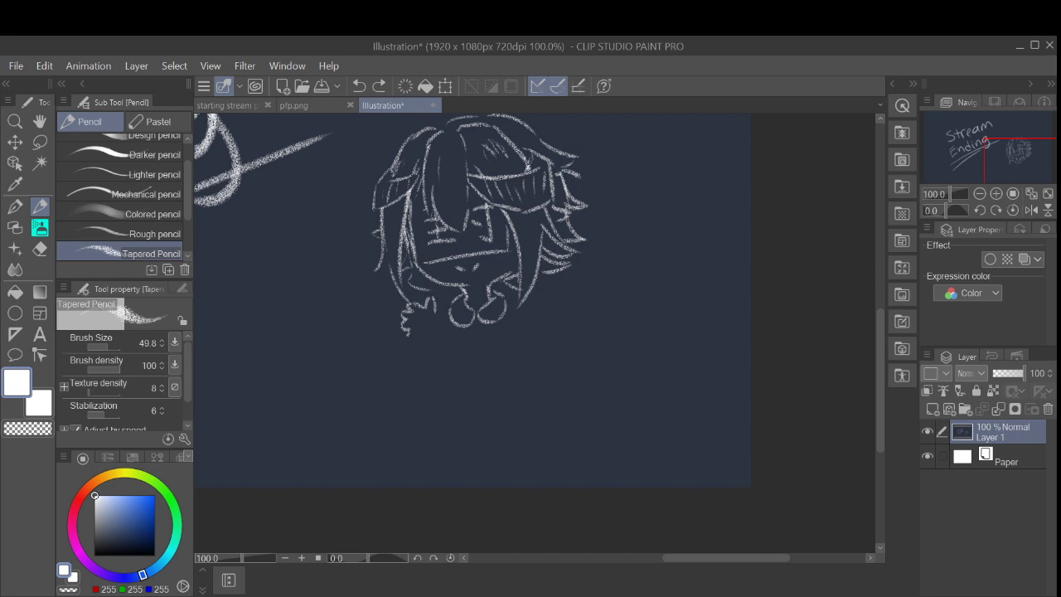
{"action": "mouse_move", "coordinate": [410, 333]}
{"action": "left_mouse_down"}
{"action": "mouse_move", "coordinate": [438, 321]}
{"action": "mouse_move", "coordinate": [403, 326]}
{"action": "mouse_move", "coordinate": [416, 321]}
{"action": "left_mouse_up"}
{"action": "mouse_move", "coordinate": [406, 319]}
{"action": "left_mouse_down"}
{"action": "mouse_move", "coordinate": [412, 309]}
{"action": "mouse_move", "coordinate": [419, 328]}
{"action": "mouse_move", "coordinate": [400, 308]}
{"action": "mouse_move", "coordinate": [395, 317]}
{"action": "mouse_move", "coordinate": [382, 308]}
{"action": "mouse_move", "coordinate": [375, 320]}
{"action": "mouse_move", "coordinate": [388, 345]}
{"action": "left_mouse_up"}
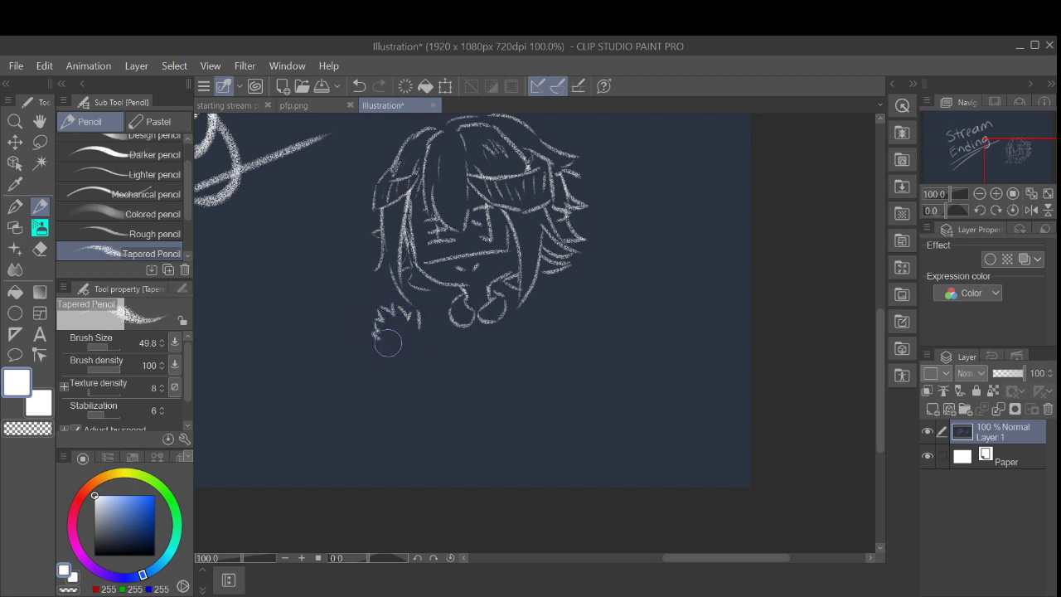
{"action": "key", "text": "ctrl+z"}
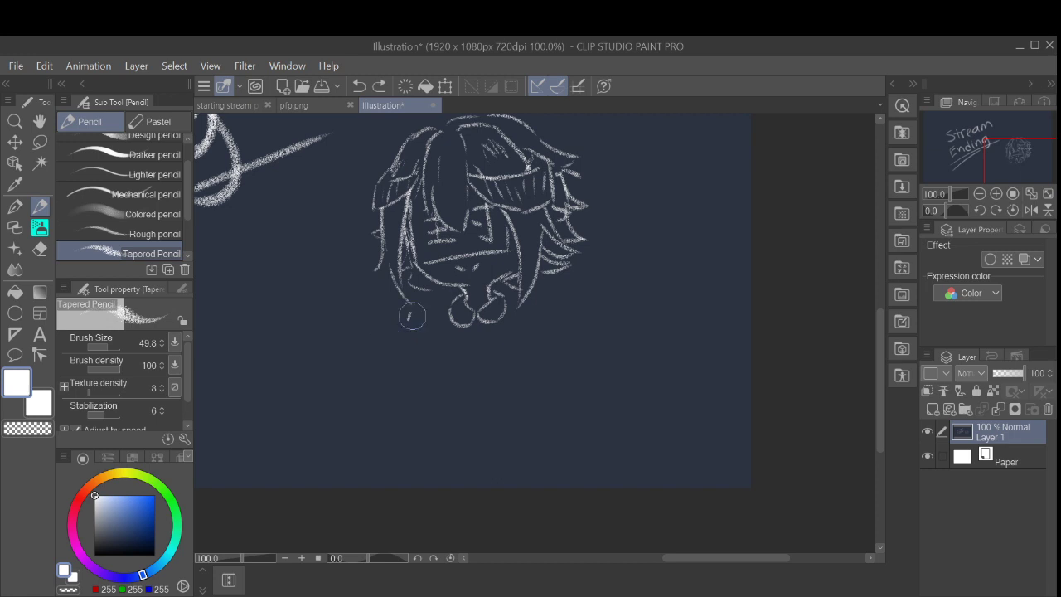
Step: Draw a small spread hand with separate pointed fingers just below the left side lock of hair
{"action": "mouse_move", "coordinate": [418, 313]}
{"action": "left_mouse_down"}
{"action": "mouse_move", "coordinate": [397, 324]}
{"action": "mouse_move", "coordinate": [380, 311]}
{"action": "mouse_move", "coordinate": [393, 330]}
{"action": "mouse_move", "coordinate": [377, 321]}
{"action": "mouse_move", "coordinate": [407, 349]}
{"action": "left_mouse_up"}
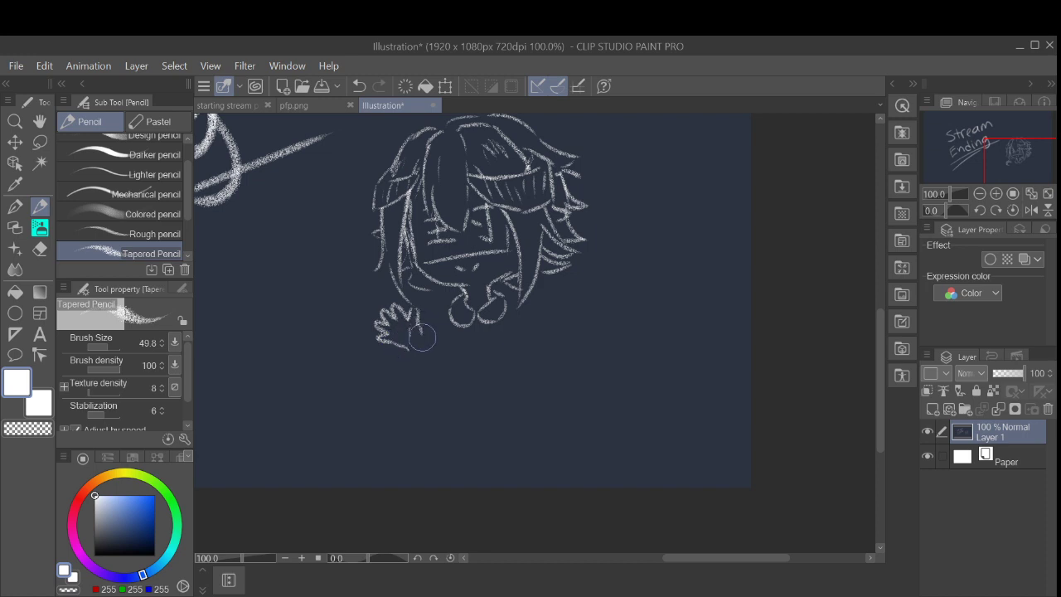
{"action": "scroll", "coordinate": [528, 347], "scroll_direction": "down", "scroll_amount": 3}
{"action": "scroll", "coordinate": [538, 338], "scroll_direction": "up", "scroll_amount": 4}
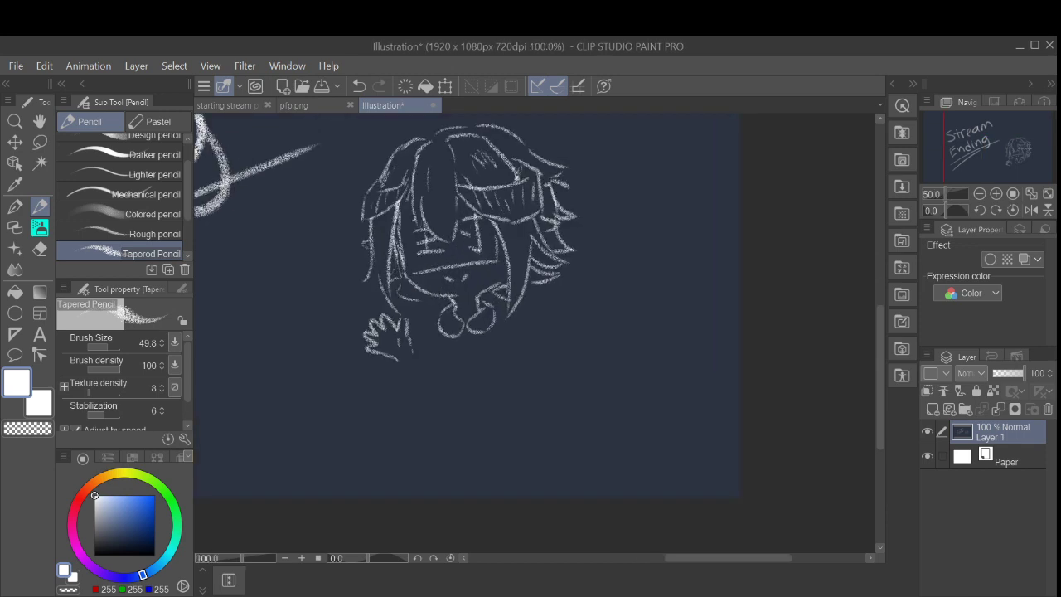
Step: Draw shoulder lines sloping out from both sides of the collar, curving the right shoulder's end downward
{"action": "left_click_drag", "start_coordinate": [408, 309], "coordinate": [389, 325]}
{"action": "left_click_drag", "start_coordinate": [474, 296], "coordinate": [531, 321]}
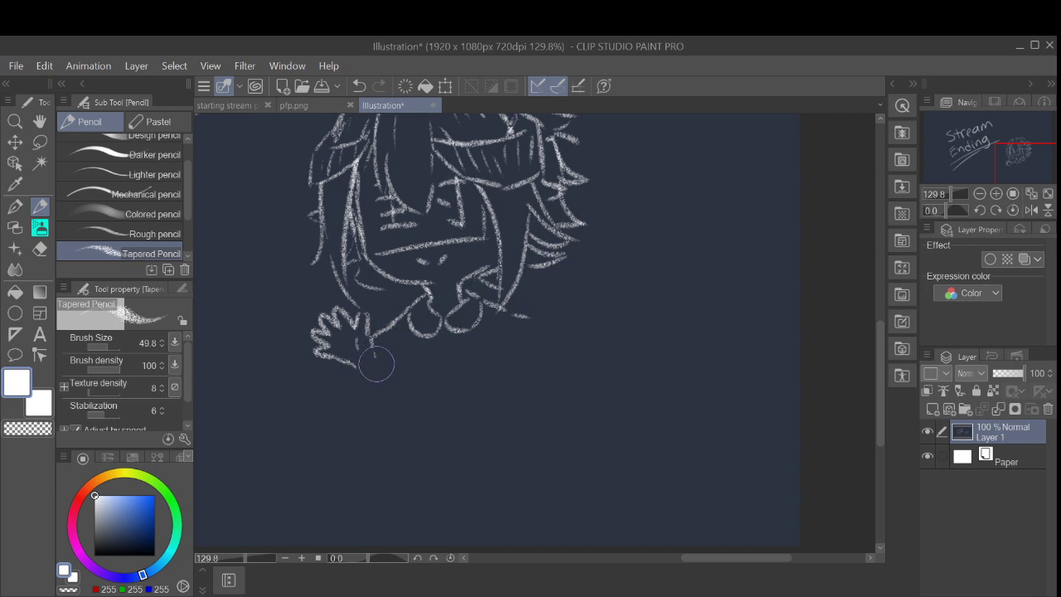
{"action": "scroll", "coordinate": [572, 296], "scroll_direction": "down", "scroll_amount": 3}
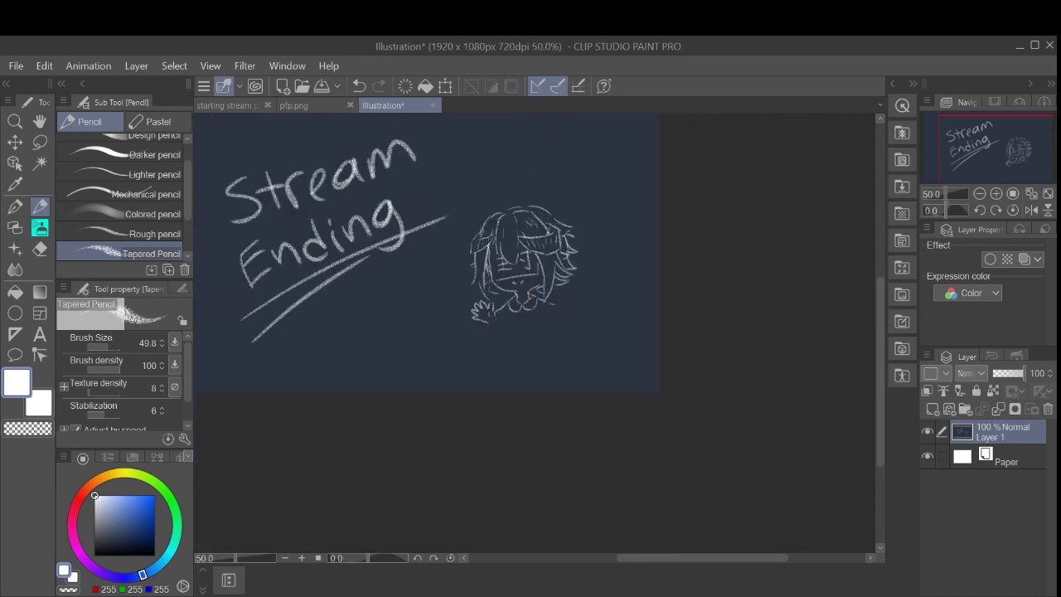
{"action": "left_click_drag", "start_coordinate": [554, 305], "coordinate": [559, 318]}
{"action": "key", "text": "ctrl+z"}
{"action": "left_click_drag", "start_coordinate": [551, 300], "coordinate": [562, 320]}
{"action": "left_click_drag", "start_coordinate": [460, 242], "coordinate": [516, 332]}
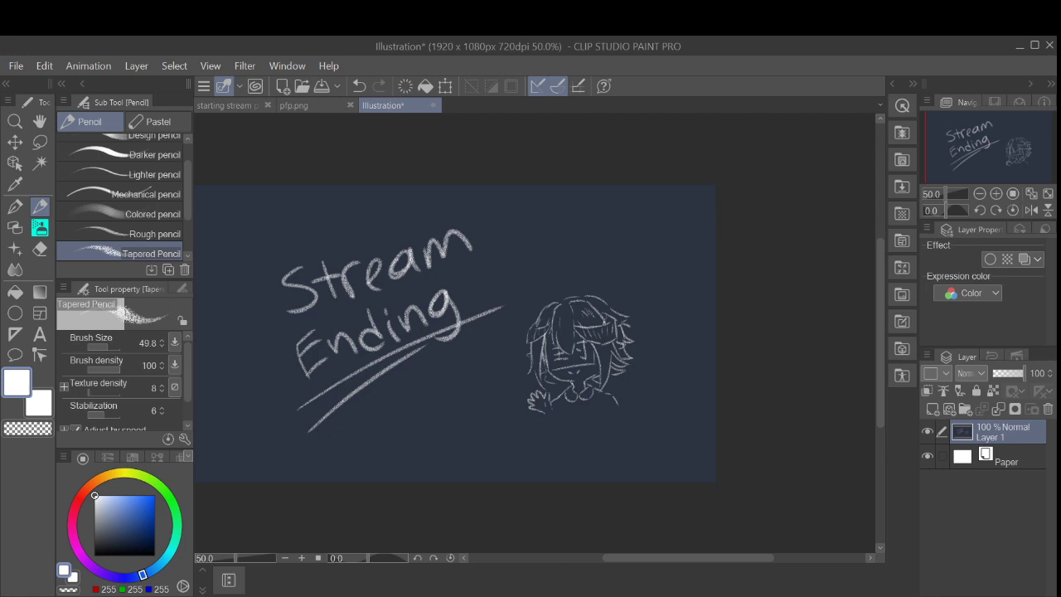
Step: Try pencil strokes beside the end of "Ending" toward the character and undo them
{"action": "scroll", "coordinate": [572, 330], "scroll_direction": "up", "scroll_amount": 2}
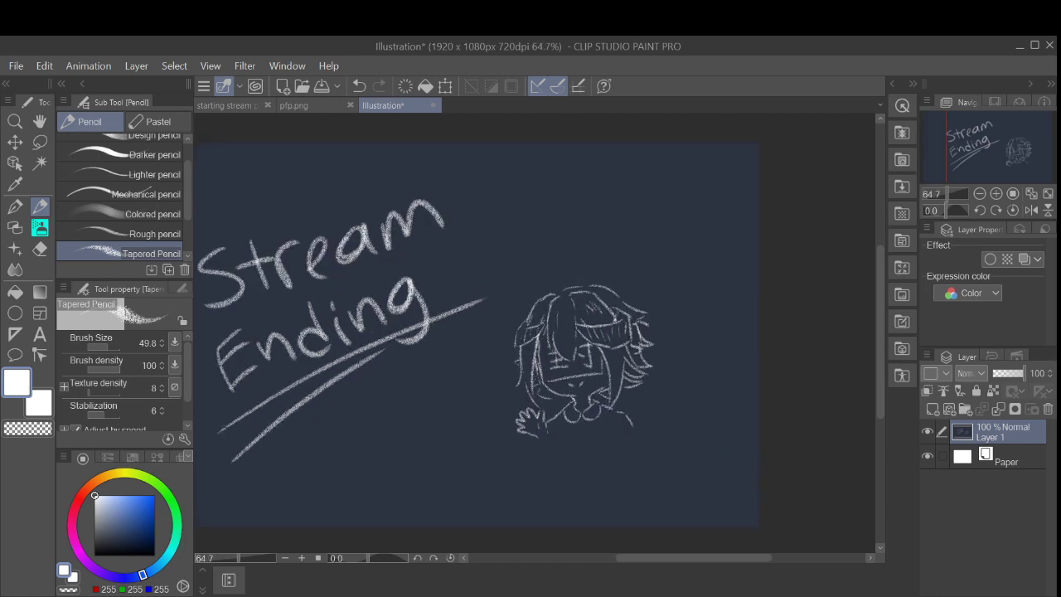
{"action": "left_click_drag", "start_coordinate": [473, 453], "coordinate": [561, 416]}
{"action": "scroll", "coordinate": [560, 416], "scroll_direction": "up", "scroll_amount": 1}
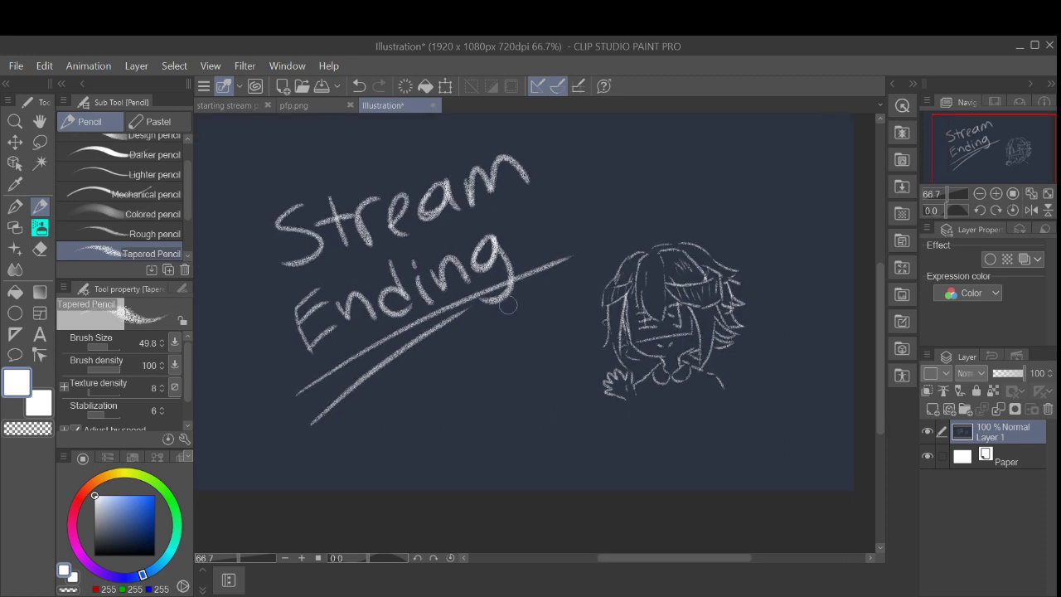
{"action": "mouse_move", "coordinate": [508, 305]}
{"action": "left_mouse_down"}
{"action": "mouse_move", "coordinate": [539, 292]}
{"action": "mouse_move", "coordinate": [559, 296]}
{"action": "mouse_move", "coordinate": [594, 274]}
{"action": "left_mouse_up"}
{"action": "key", "text": "ctrl+z"}
{"action": "key", "text": "ctrl+z"}
Step: Set the Tapered Pencil brush size to 25.4
{"action": "left_click", "coordinate": [108, 345]}
{"action": "left_click_drag", "start_coordinate": [108, 345], "coordinate": [100, 345]}
{"action": "scroll", "coordinate": [535, 334], "scroll_direction": "up", "scroll_amount": 4}
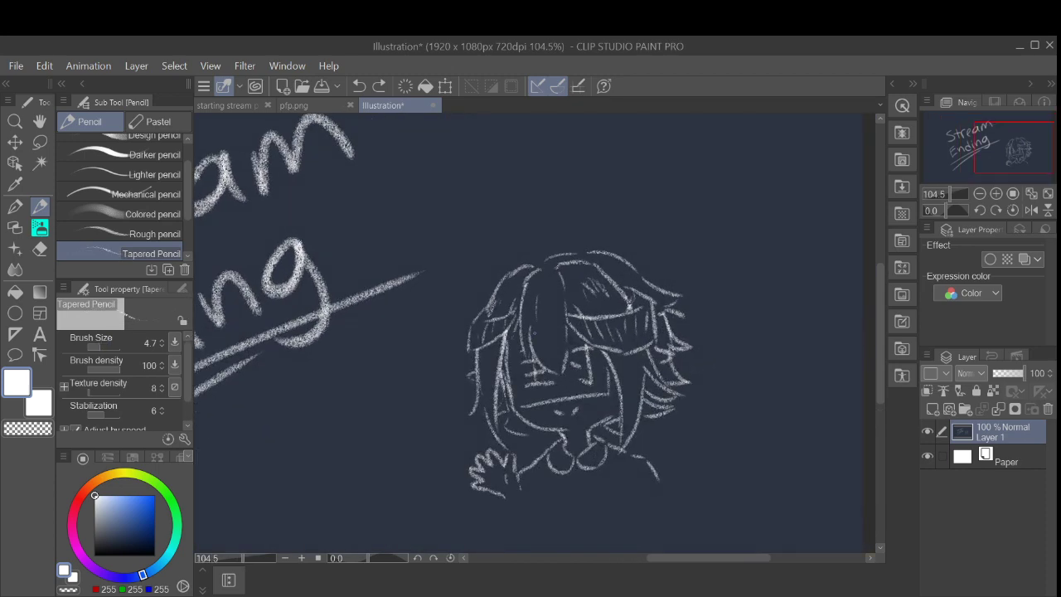
{"action": "key", "text": "bracketright"}
{"action": "key", "text": "bracketright"}
{"action": "key", "text": "bracketright"}
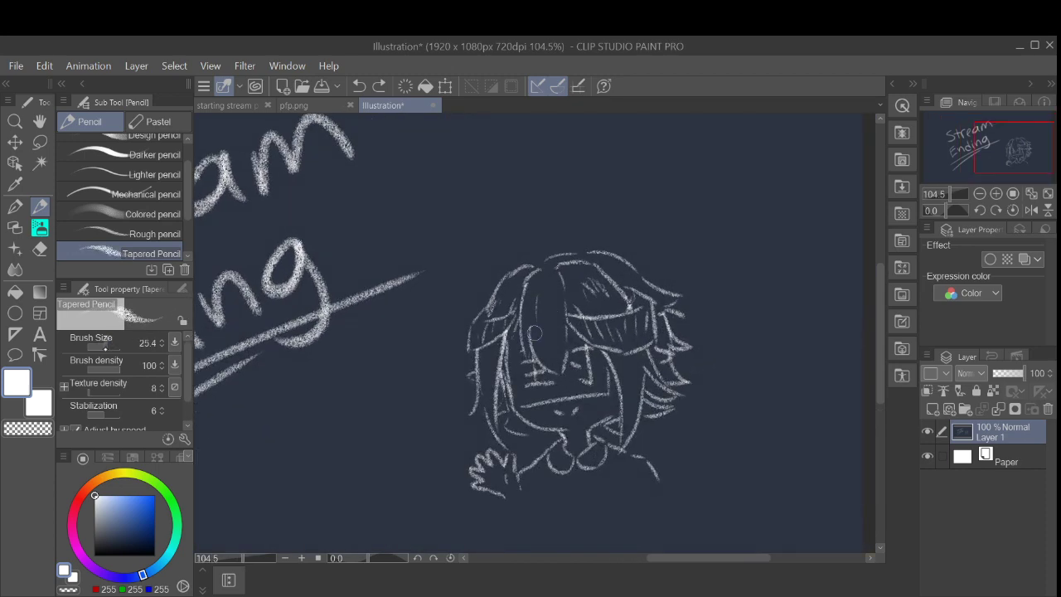
Step: Try lettering "see you next" along the top left of the character's head and undo the letters
{"action": "mouse_move", "coordinate": [464, 275]}
{"action": "left_mouse_down"}
{"action": "mouse_move", "coordinate": [457, 290]}
{"action": "mouse_move", "coordinate": [526, 244]}
{"action": "mouse_move", "coordinate": [590, 239]}
{"action": "left_mouse_up"}
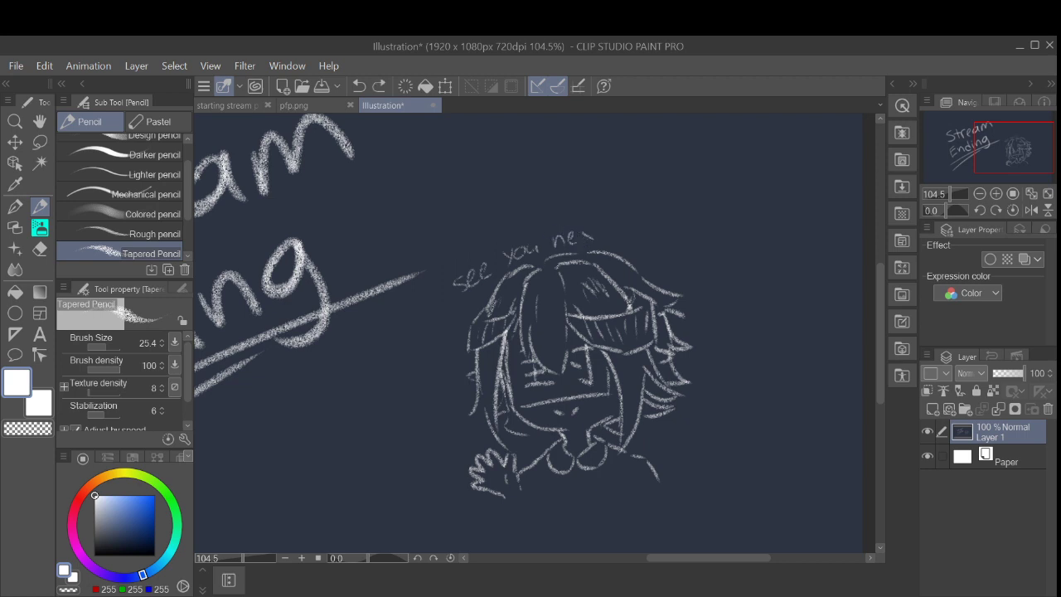
{"action": "key", "text": "ctrl+z"}
{"action": "key", "text": "ctrl+z"}
{"action": "key", "text": "ctrl+z"}
{"action": "key", "text": "ctrl+z"}
{"action": "key", "text": "ctrl+z"}
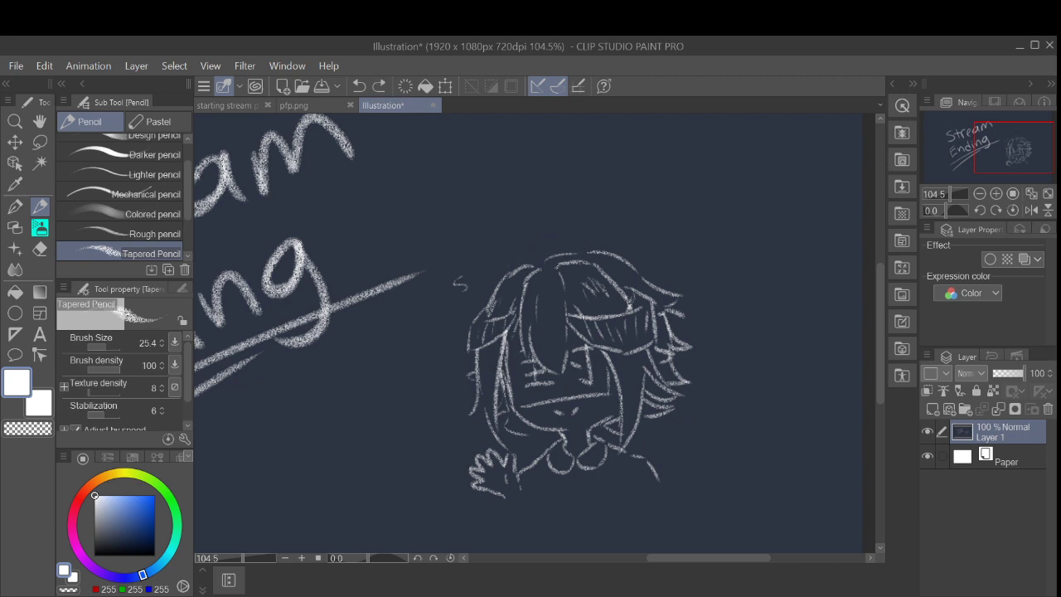
Step: Try writing "see you next time!" on a steep upward slope above the character's hair and undo it
{"action": "mouse_move", "coordinate": [444, 320]}
{"action": "left_mouse_down"}
{"action": "mouse_move", "coordinate": [477, 292]}
{"action": "mouse_move", "coordinate": [527, 237]}
{"action": "mouse_move", "coordinate": [557, 236]}
{"action": "mouse_move", "coordinate": [543, 246]}
{"action": "mouse_move", "coordinate": [573, 217]}
{"action": "mouse_move", "coordinate": [600, 219]}
{"action": "mouse_move", "coordinate": [602, 205]}
{"action": "mouse_move", "coordinate": [610, 212]}
{"action": "mouse_move", "coordinate": [647, 191]}
{"action": "left_mouse_up"}
{"action": "left_click", "coordinate": [651, 198]}
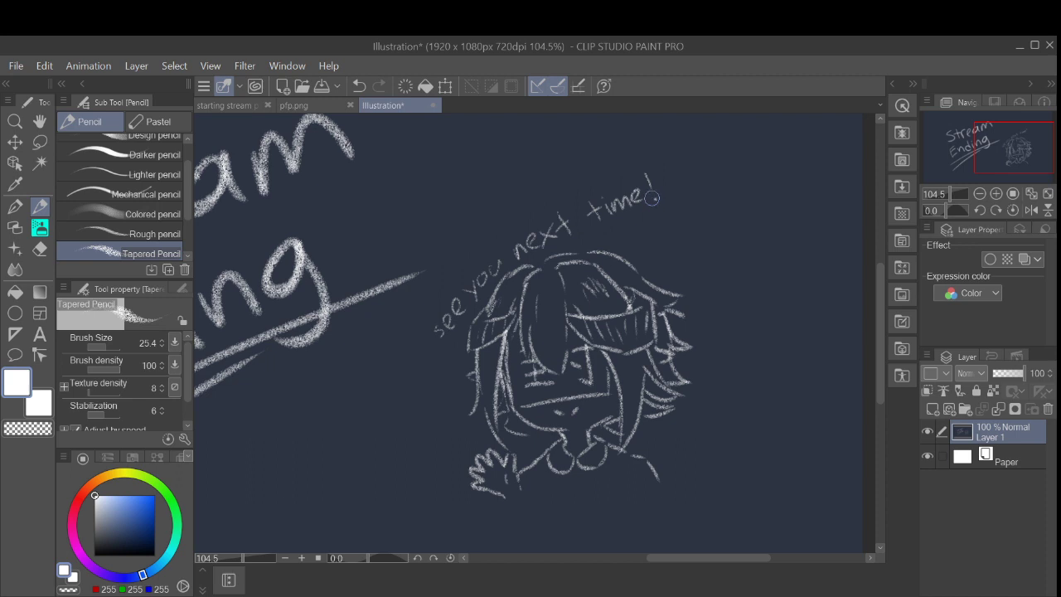
{"action": "scroll", "coordinate": [616, 265], "scroll_direction": "down", "scroll_amount": 3}
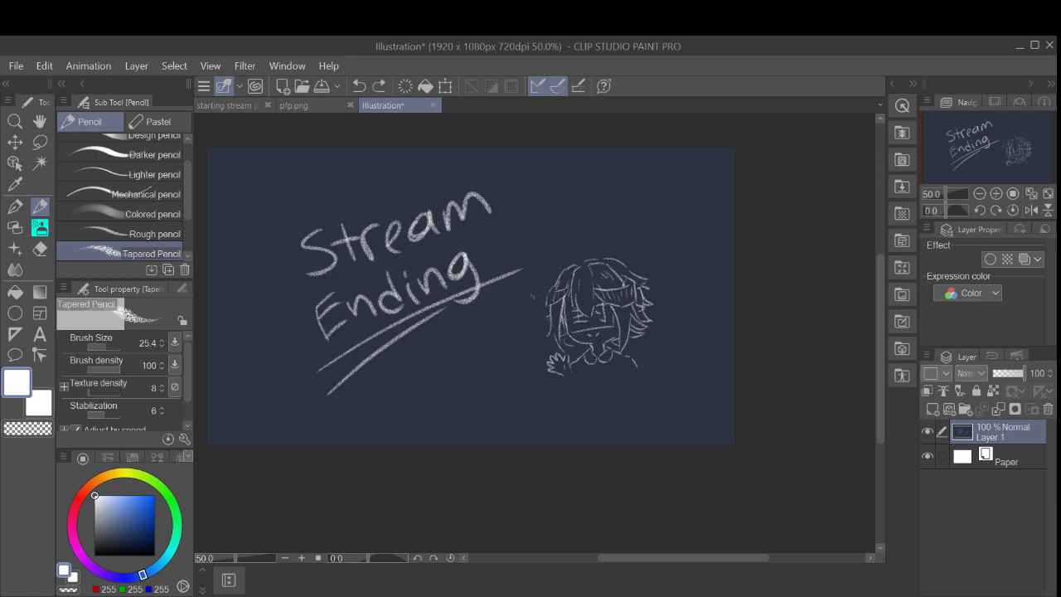
{"action": "scroll", "coordinate": [573, 313], "scroll_direction": "up", "scroll_amount": 2}
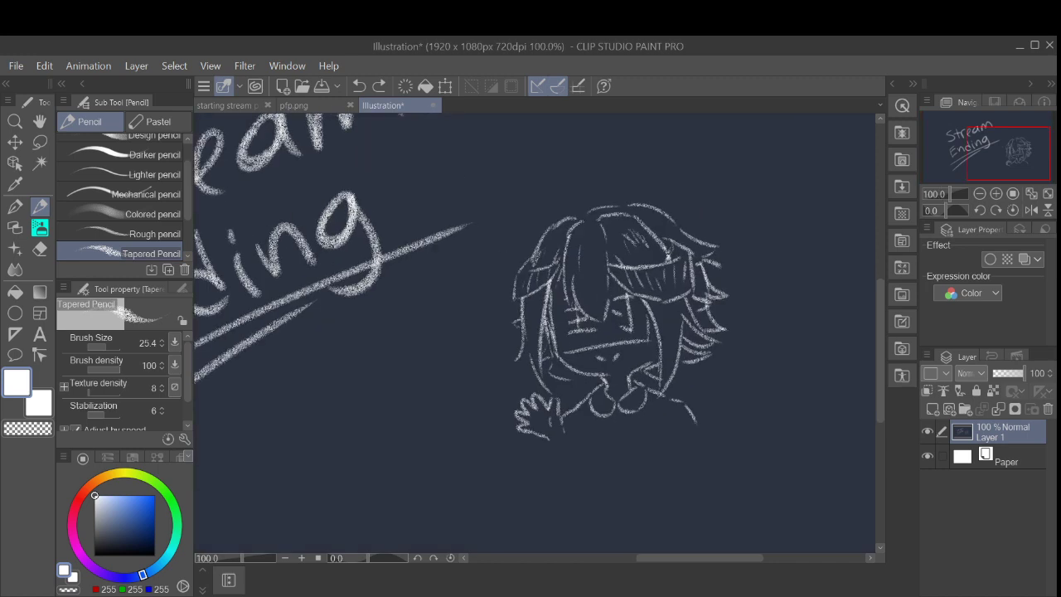
Step: Try a second, more widely spaced "see you next time!" arching over the character's head and undo it
{"action": "mouse_move", "coordinate": [489, 249]}
{"action": "left_mouse_down"}
{"action": "mouse_move", "coordinate": [560, 196]}
{"action": "mouse_move", "coordinate": [618, 184]}
{"action": "mouse_move", "coordinate": [635, 160]}
{"action": "mouse_move", "coordinate": [645, 176]}
{"action": "mouse_move", "coordinate": [650, 160]}
{"action": "mouse_move", "coordinate": [599, 231]}
{"action": "mouse_move", "coordinate": [602, 215]}
{"action": "mouse_move", "coordinate": [610, 224]}
{"action": "mouse_move", "coordinate": [651, 205]}
{"action": "left_mouse_up"}
{"action": "key", "text": "ctrl+z"}
{"action": "key", "text": "ctrl+z"}
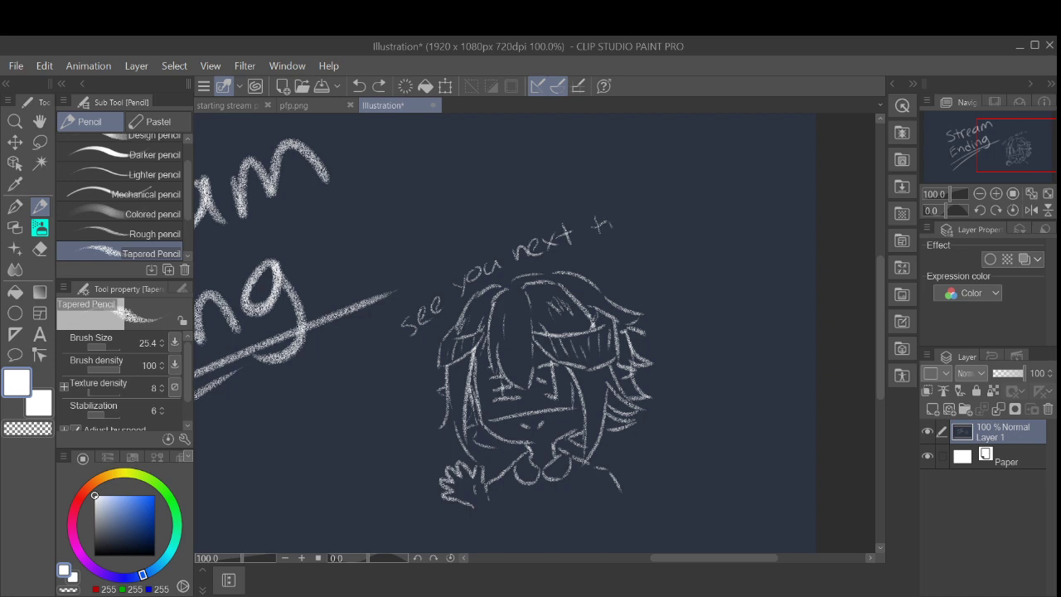
{"action": "mouse_move", "coordinate": [596, 212]}
{"action": "left_mouse_down"}
{"action": "mouse_move", "coordinate": [599, 235]}
{"action": "mouse_move", "coordinate": [606, 220]}
{"action": "mouse_move", "coordinate": [640, 212]}
{"action": "left_mouse_up"}
{"action": "left_click", "coordinate": [644, 221]}
{"action": "scroll", "coordinate": [618, 290], "scroll_direction": "down", "scroll_amount": 5}
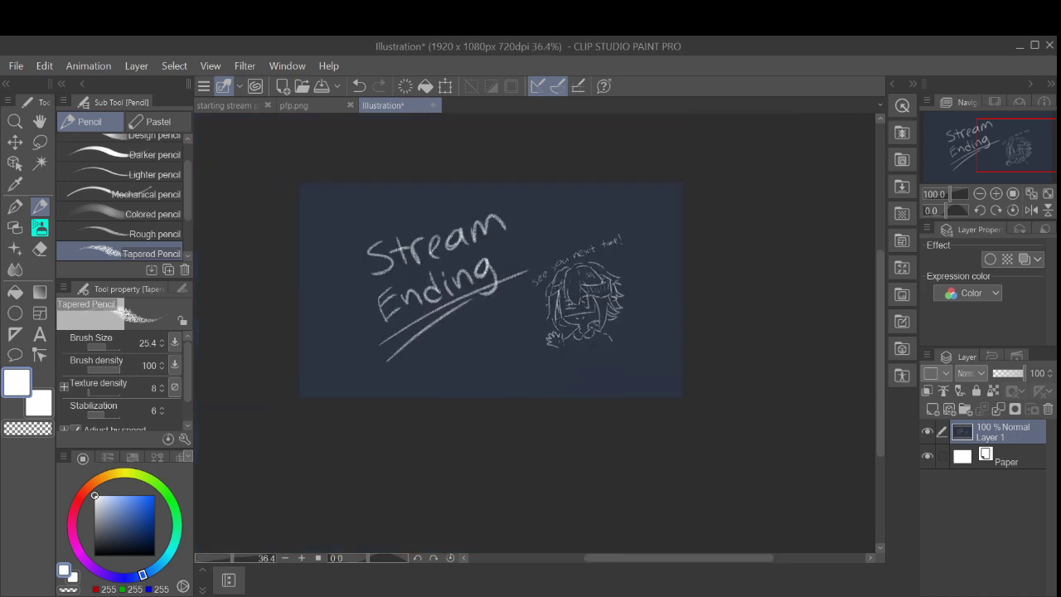
{"action": "scroll", "coordinate": [630, 293], "scroll_direction": "up", "scroll_amount": 2}
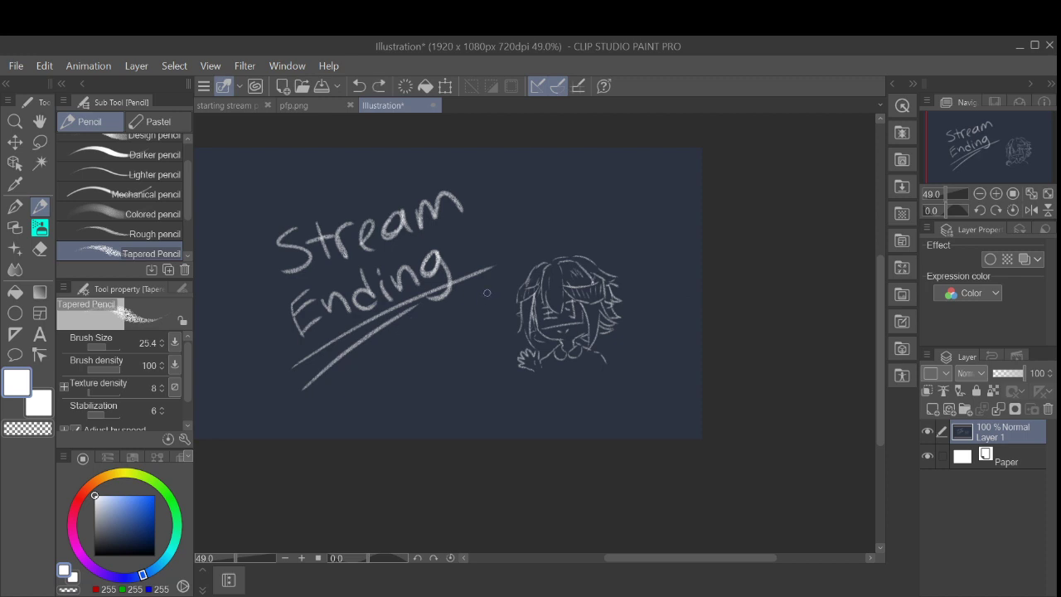
Step: Write a small "see you" curving along the upper left of the hair, undoing the trial words that follow it
{"action": "left_click_drag", "start_coordinate": [487, 295], "coordinate": [509, 271]}
{"action": "scroll", "coordinate": [543, 274], "scroll_direction": "up", "scroll_amount": 3}
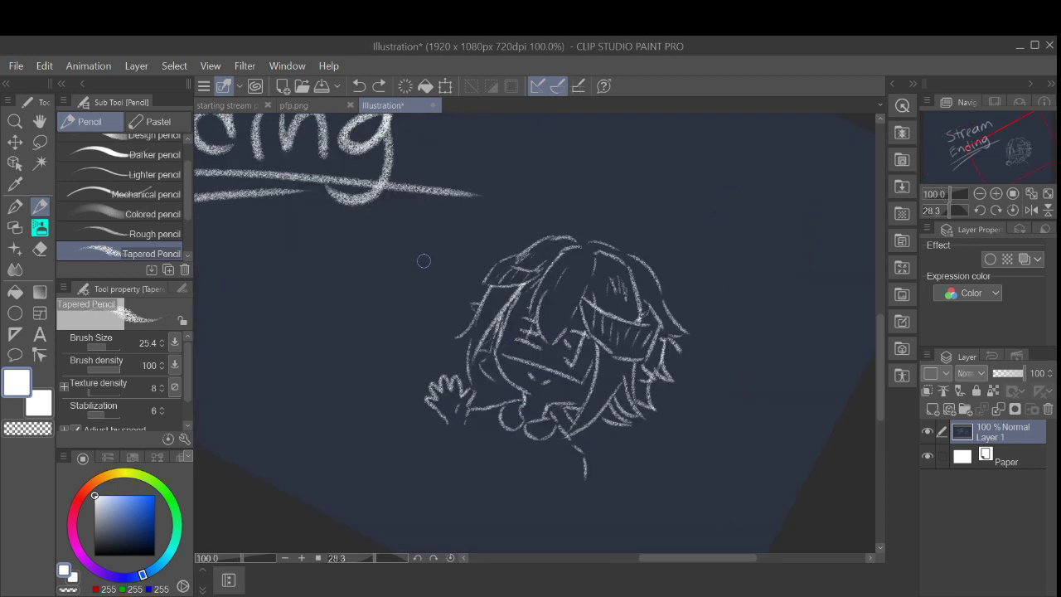
{"action": "mouse_move", "coordinate": [422, 260]}
{"action": "left_mouse_down"}
{"action": "mouse_move", "coordinate": [426, 273]}
{"action": "mouse_move", "coordinate": [476, 242]}
{"action": "mouse_move", "coordinate": [566, 222]}
{"action": "mouse_move", "coordinate": [597, 234]}
{"action": "mouse_move", "coordinate": [606, 217]}
{"action": "mouse_move", "coordinate": [638, 232]}
{"action": "mouse_move", "coordinate": [650, 222]}
{"action": "mouse_move", "coordinate": [695, 227]}
{"action": "left_mouse_up"}
{"action": "key", "text": "ctrl+minus"}
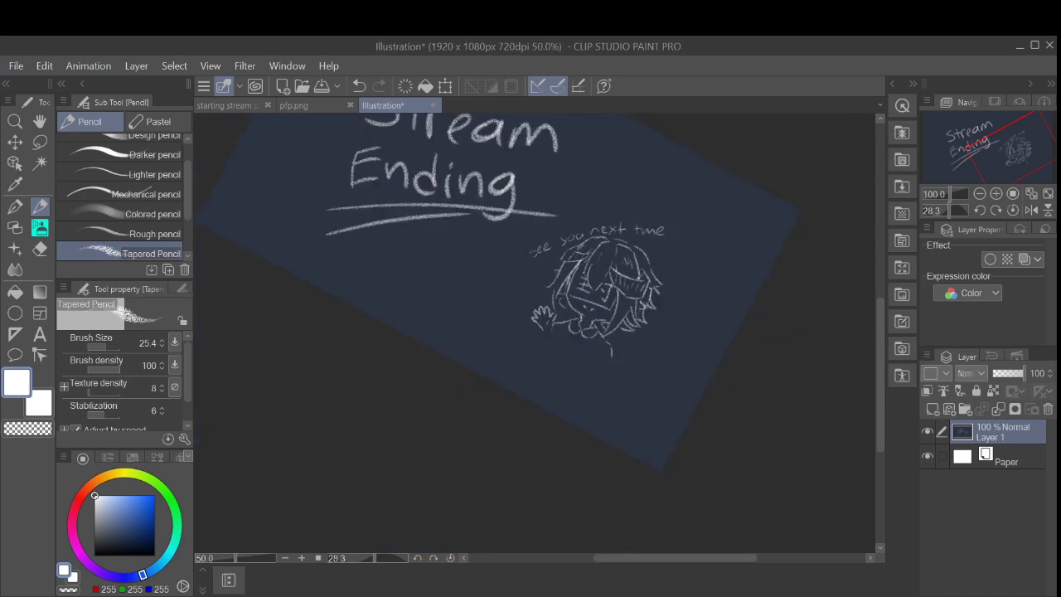
{"action": "key", "text": "ctrl+at"}
{"action": "scroll", "coordinate": [671, 278], "scroll_direction": "up", "scroll_amount": 1}
{"action": "key", "text": "ctrl+z"}
{"action": "key", "text": "ctrl+z"}
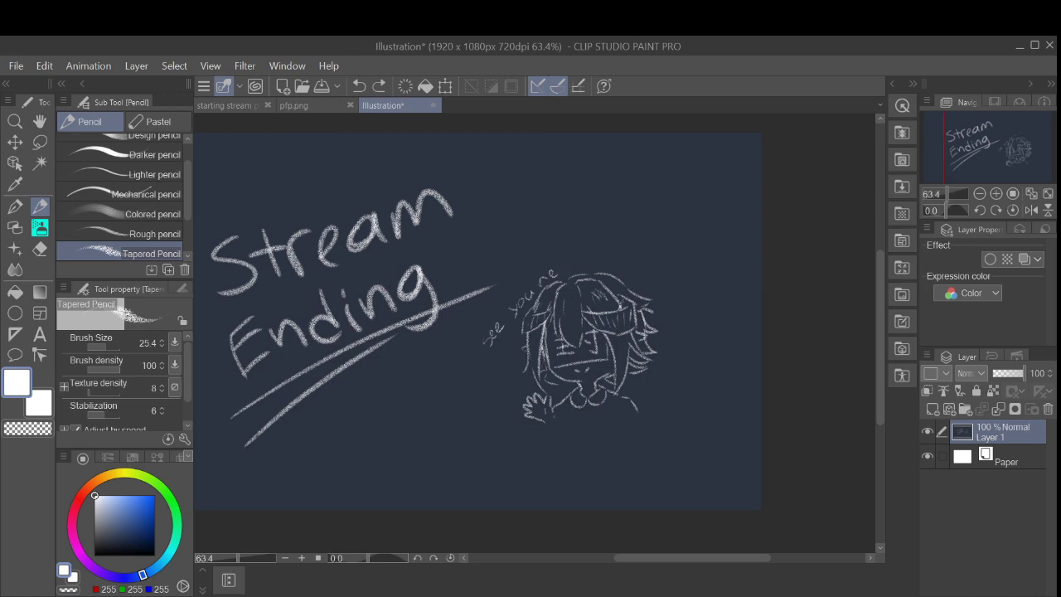
Step: Letter "next time!" after "see you" so the phrase curves over the top of the character's head
{"action": "key", "text": "asciicircum"}
{"action": "key", "text": "asciicircum"}
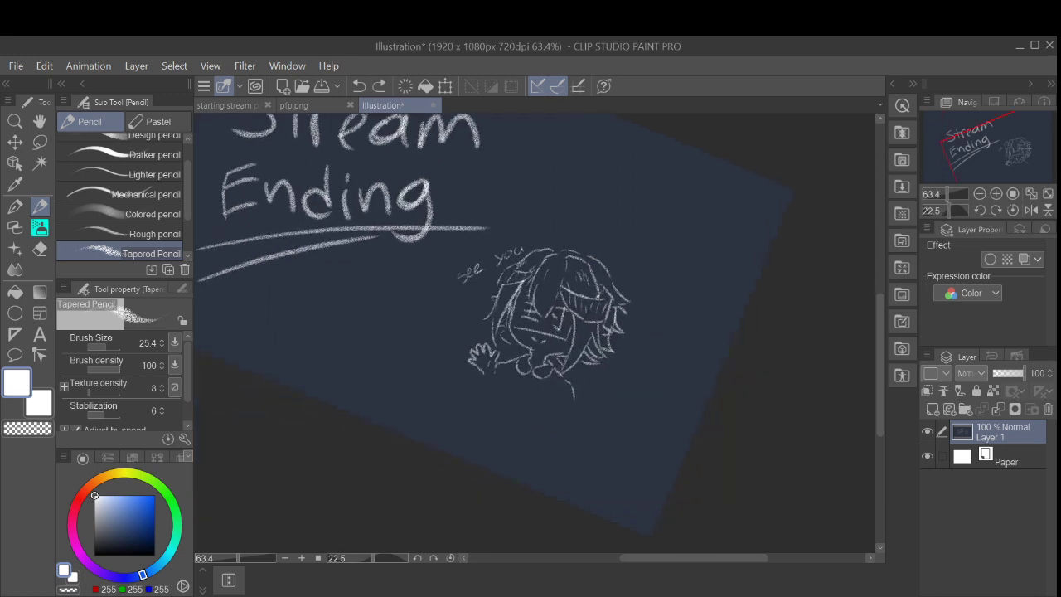
{"action": "scroll", "coordinate": [589, 241], "scroll_direction": "up", "scroll_amount": 2}
{"action": "mouse_move", "coordinate": [500, 247]}
{"action": "left_mouse_down"}
{"action": "mouse_move", "coordinate": [538, 247]}
{"action": "mouse_move", "coordinate": [527, 248]}
{"action": "mouse_move", "coordinate": [556, 225]}
{"action": "left_mouse_up"}
{"action": "key", "text": "ctrl+z"}
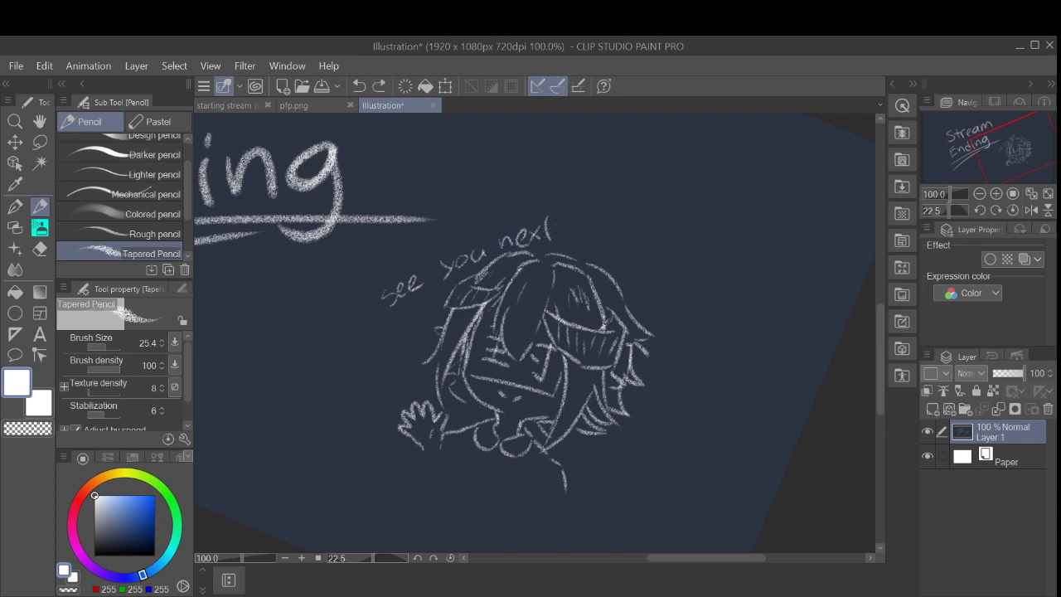
{"action": "mouse_move", "coordinate": [551, 220]}
{"action": "left_mouse_down"}
{"action": "mouse_move", "coordinate": [548, 243]}
{"action": "mouse_move", "coordinate": [562, 224]}
{"action": "mouse_move", "coordinate": [587, 228]}
{"action": "mouse_move", "coordinate": [596, 217]}
{"action": "left_mouse_up"}
{"action": "left_click", "coordinate": [598, 208]}
{"action": "mouse_move", "coordinate": [600, 215]}
{"action": "left_mouse_down"}
{"action": "mouse_move", "coordinate": [601, 225]}
{"action": "mouse_move", "coordinate": [627, 219]}
{"action": "left_mouse_up"}
{"action": "left_click_drag", "start_coordinate": [628, 217], "coordinate": [655, 222]}
{"action": "left_click", "coordinate": [656, 228]}
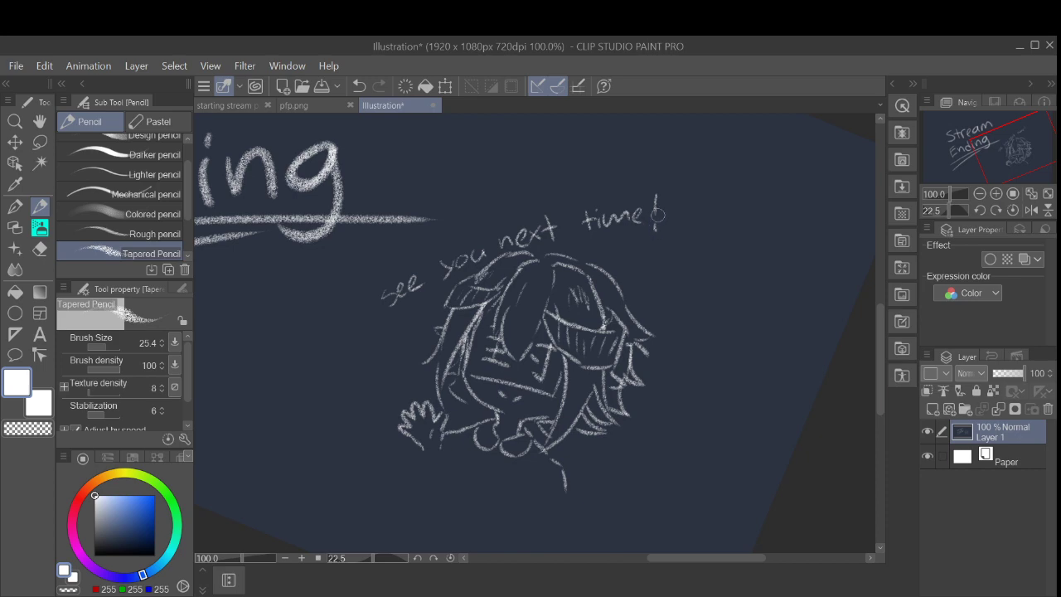
Step: Add a second exclamation mark at the end of "see you next time!"
{"action": "scroll", "coordinate": [638, 253], "scroll_direction": "down", "scroll_amount": 3}
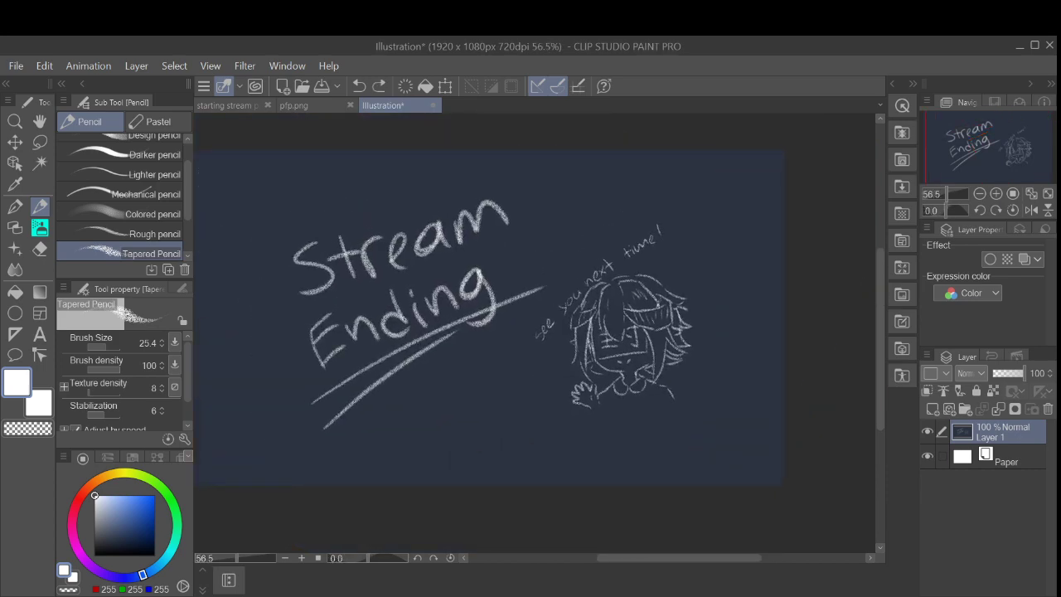
{"action": "scroll", "coordinate": [687, 239], "scroll_direction": "up", "scroll_amount": 1}
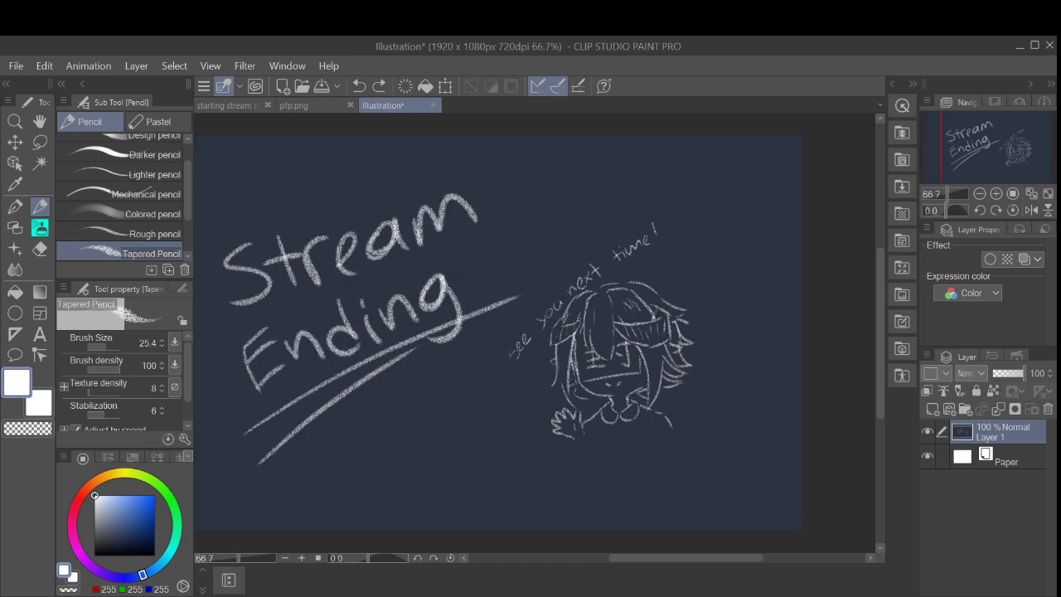
{"action": "left_click_drag", "start_coordinate": [658, 219], "coordinate": [658, 226]}
{"action": "left_click", "coordinate": [656, 241]}
{"action": "scroll", "coordinate": [682, 280], "scroll_direction": "down", "scroll_amount": 3}
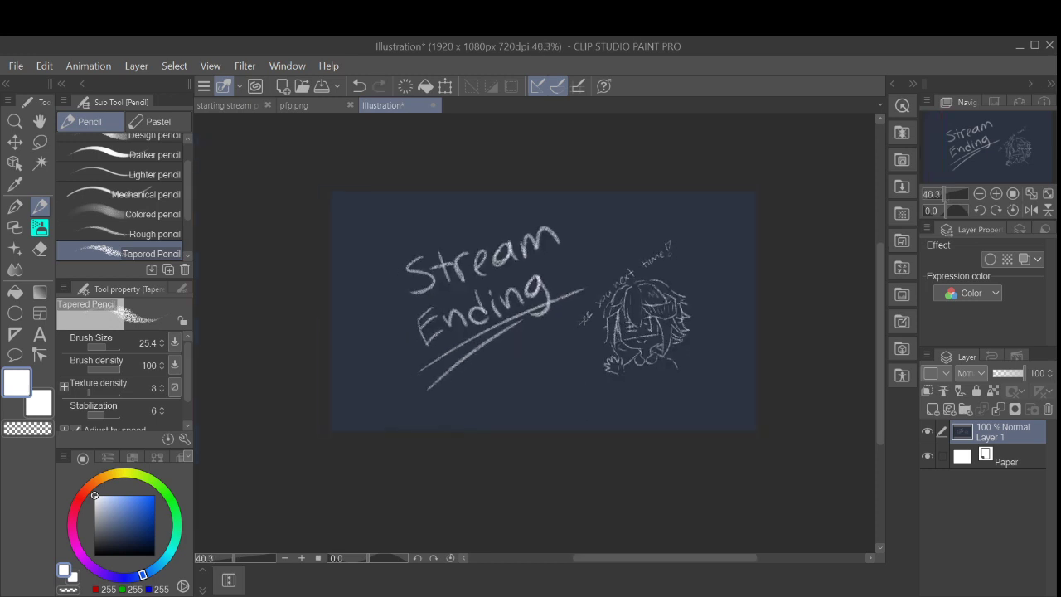
{"action": "scroll", "coordinate": [676, 311], "scroll_direction": "up", "scroll_amount": 3}
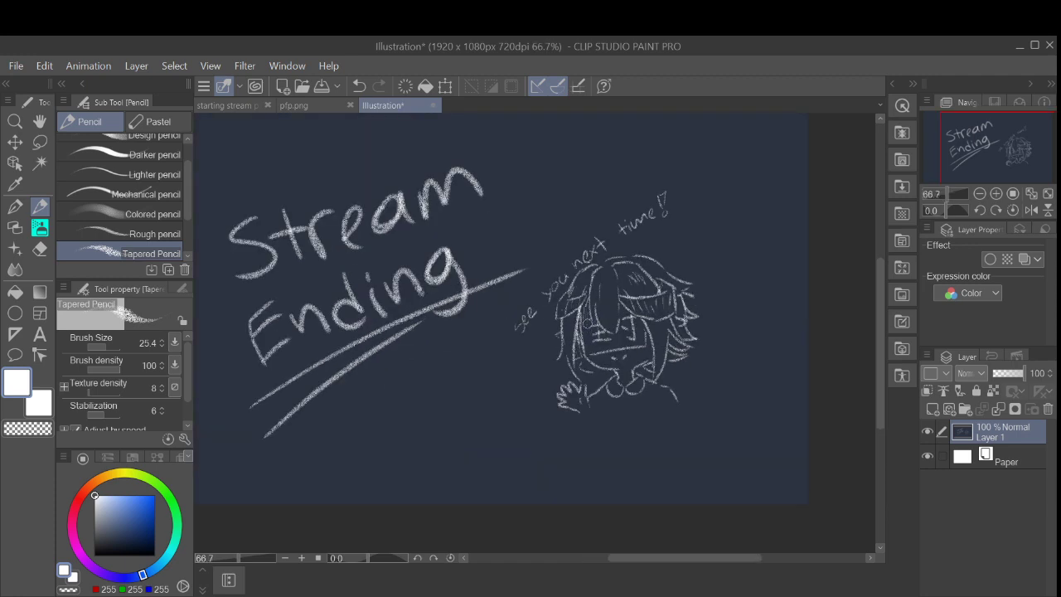
Step: Add fine strand lines to the hair left of the fringe and a short detail stroke near the lower left jaw
{"action": "key", "text": "ctrl+z"}
{"action": "scroll", "coordinate": [639, 298], "scroll_direction": "up", "scroll_amount": 2}
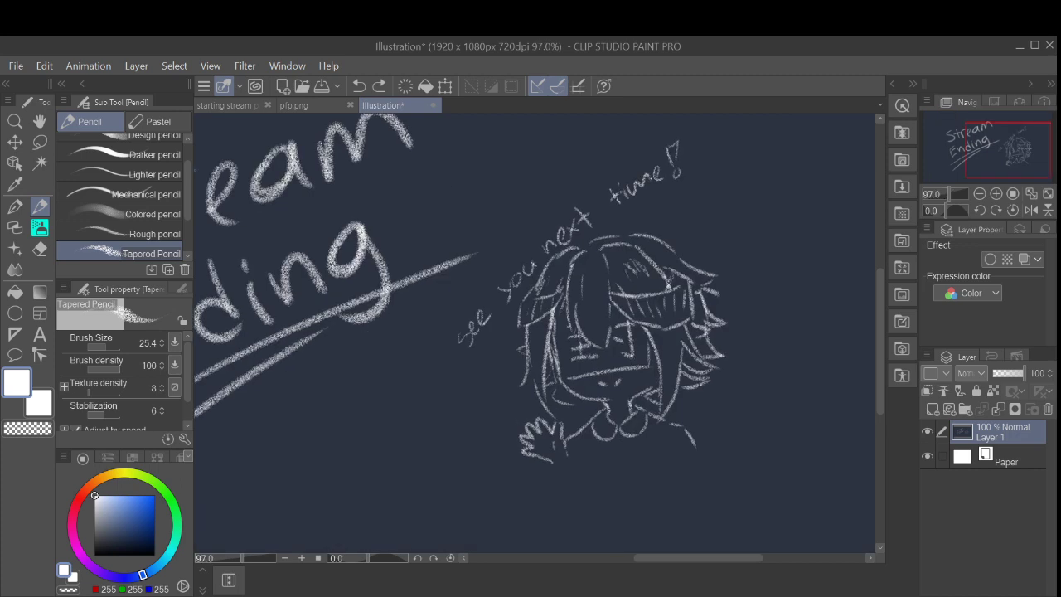
{"action": "left_click_drag", "start_coordinate": [562, 305], "coordinate": [565, 330]}
{"action": "scroll", "coordinate": [623, 406], "scroll_direction": "up", "scroll_amount": 1}
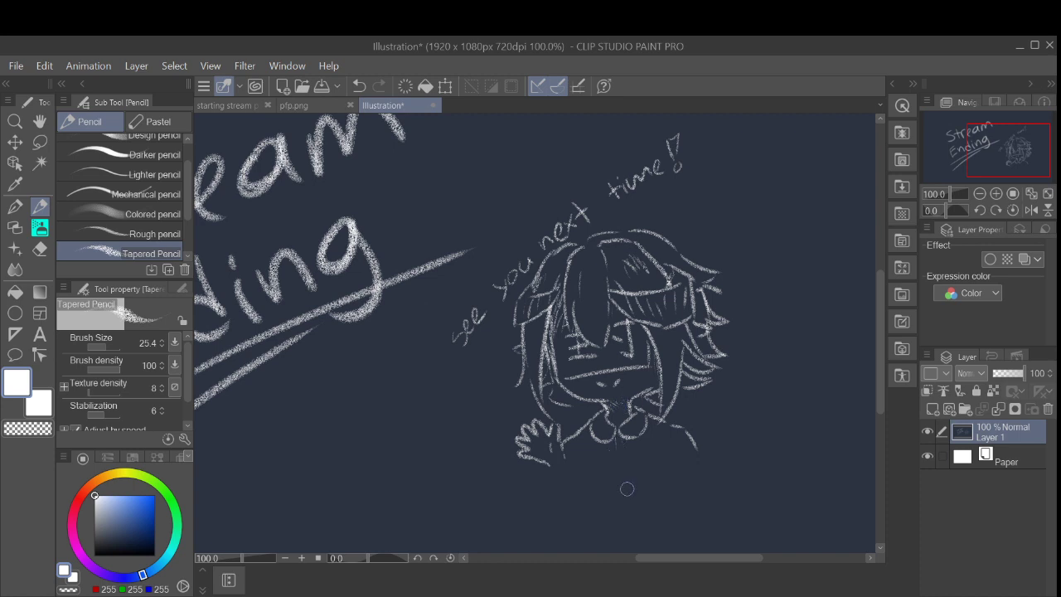
{"action": "key", "text": "ctrl+z"}
{"action": "left_click_drag", "start_coordinate": [575, 402], "coordinate": [590, 400]}
{"action": "scroll", "coordinate": [604, 395], "scroll_direction": "down", "scroll_amount": 2}
Step: Try a thin exclamation mark after "Ending" and undo it
{"action": "left_click_drag", "start_coordinate": [628, 364], "coordinate": [683, 413]}
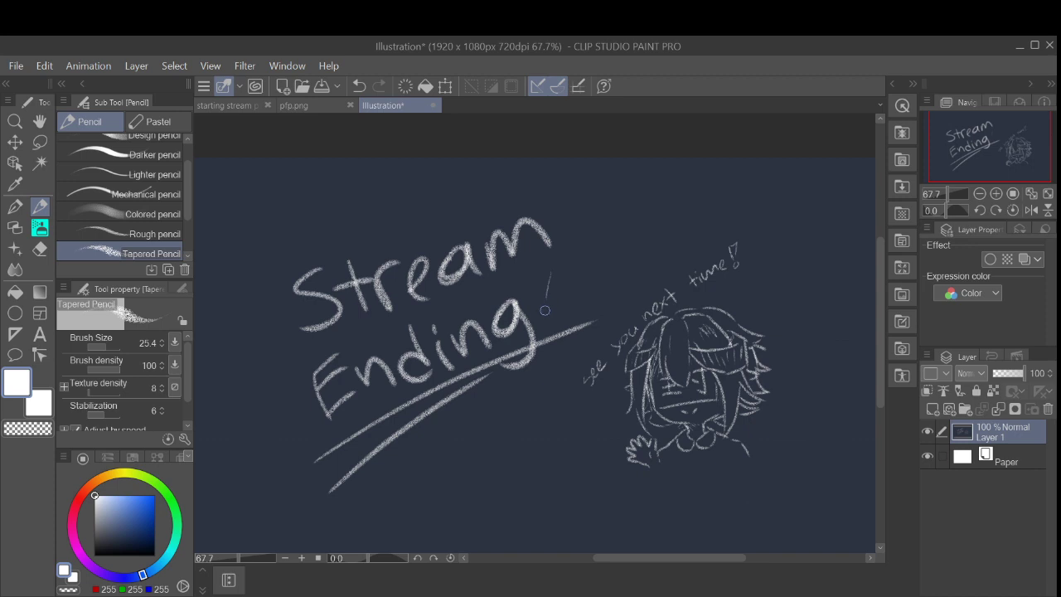
{"action": "key", "text": "ctrl+z"}
{"action": "key", "text": "ctrl+z"}
Step: Set the brush size to 82.4 and draw a bold exclamation mark after "Ending", redoing it until it fits above the underline
{"action": "left_click_drag", "start_coordinate": [113, 348], "coordinate": [109, 348]}
{"action": "left_click_drag", "start_coordinate": [570, 259], "coordinate": [550, 298]}
{"action": "left_click", "coordinate": [557, 317]}
{"action": "key", "text": "ctrl+z"}
{"action": "key", "text": "ctrl+z"}
{"action": "left_click", "coordinate": [551, 317]}
{"action": "key", "text": "ctrl+z"}
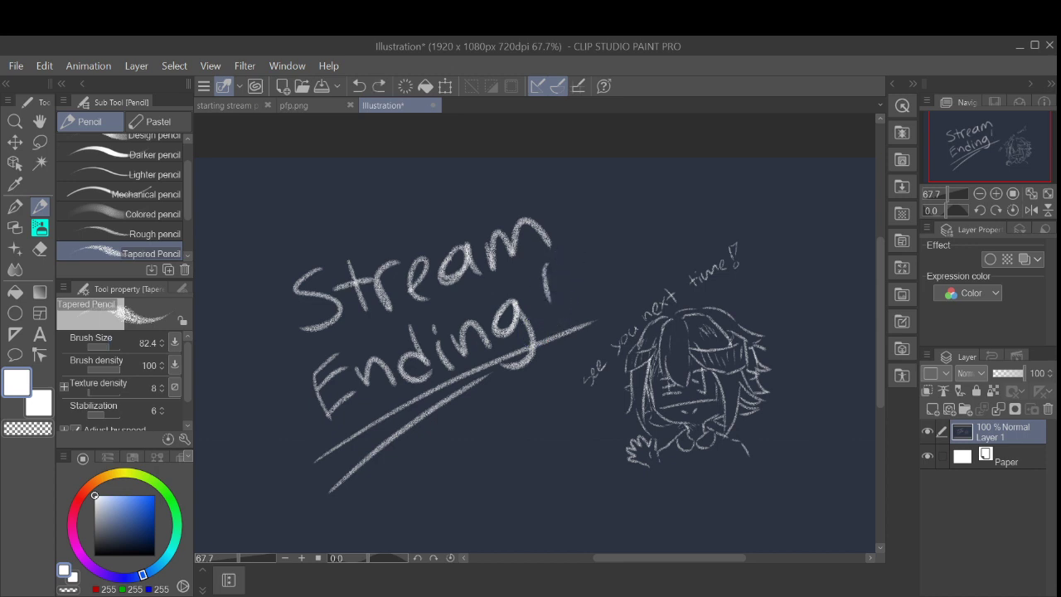
{"action": "key", "text": "ctrl+z"}
{"action": "left_click_drag", "start_coordinate": [545, 265], "coordinate": [549, 295]}
{"action": "left_click", "coordinate": [553, 312]}
{"action": "key", "text": "ctrl+minus"}
{"action": "scroll", "coordinate": [606, 354], "scroll_direction": "down", "scroll_amount": 1}
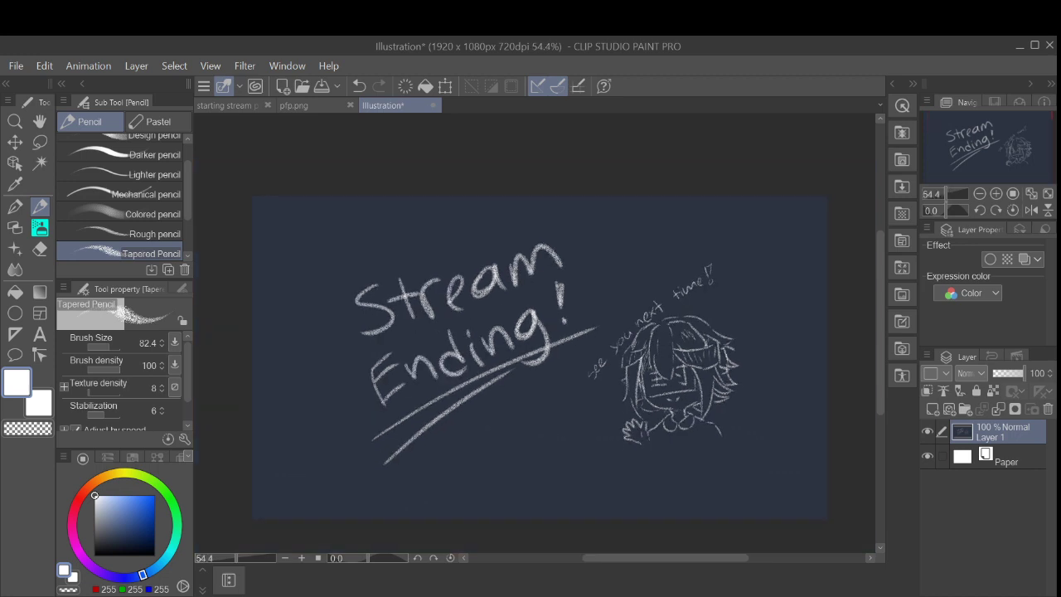
Step: Start saving the finished "Stream Ending!" illustration
{"action": "left_click_drag", "start_coordinate": [607, 354], "coordinate": [561, 348]}
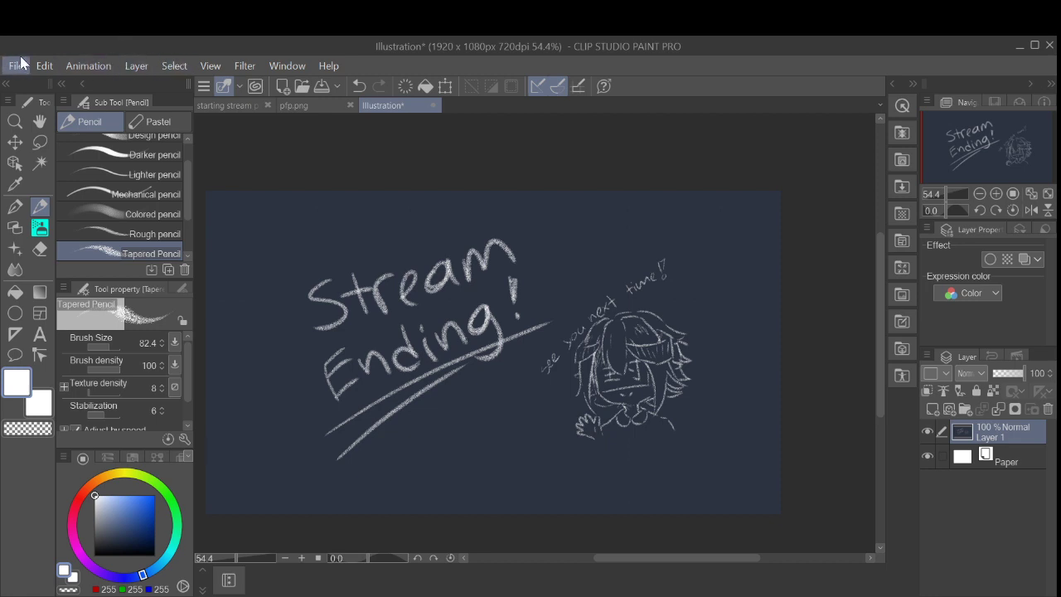
{"action": "left_click", "coordinate": [48, 195]}
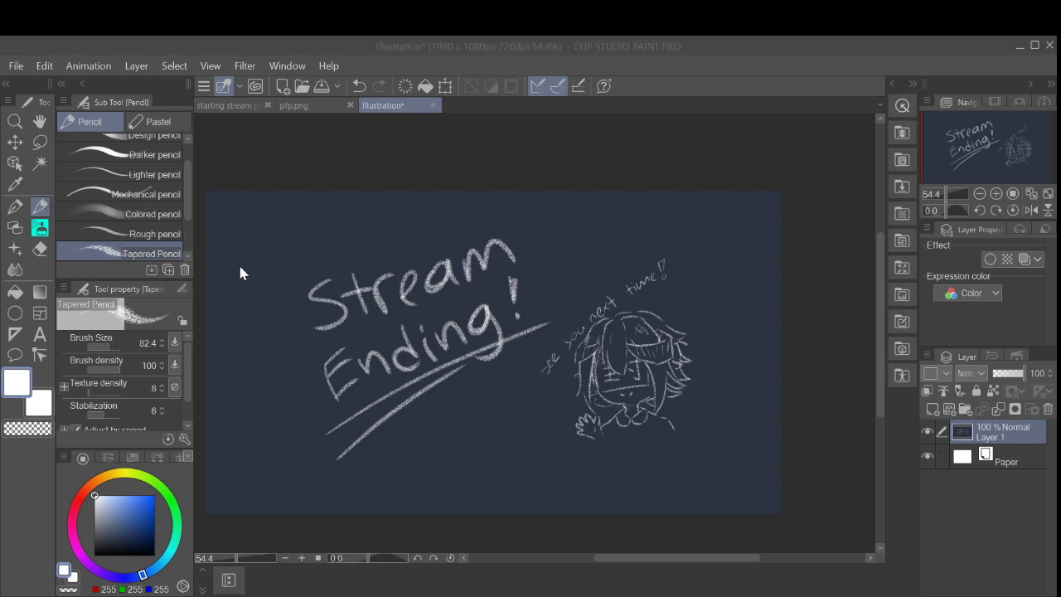